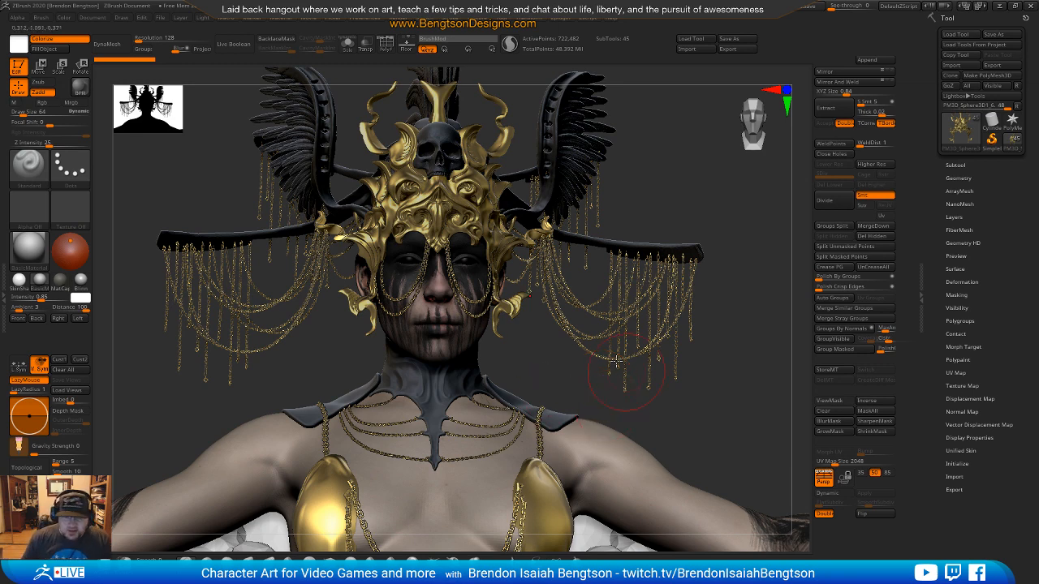
# Step: Fill the legs with the MatCap Gorilla material in Mrgb mode and restore BasicMaterial as the active material
pyautogui.moveTo(537, 366); pyautogui.dragTo(531, 364, button='right')
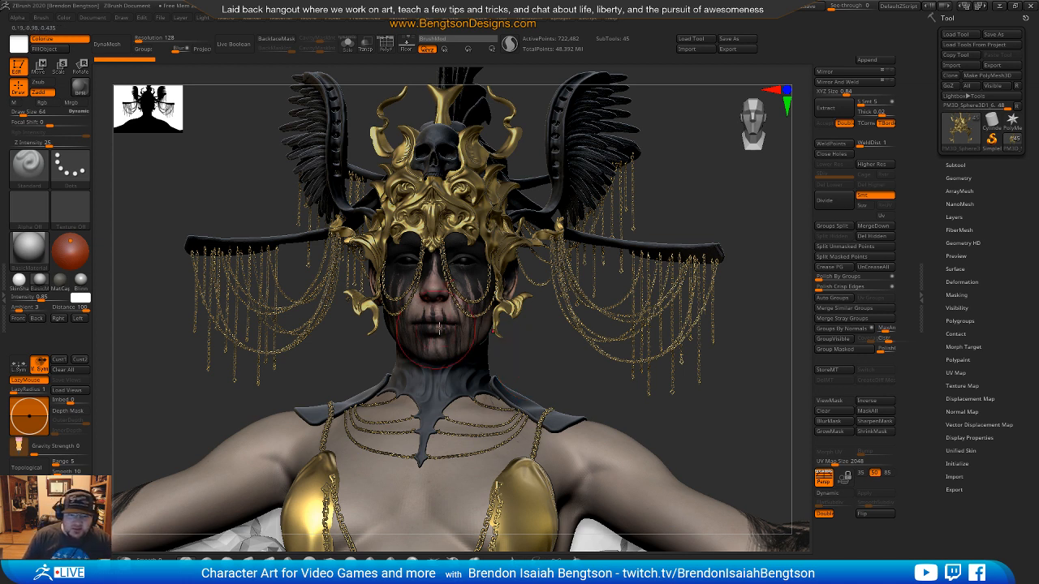
pyautogui.moveTo(547, 360); pyautogui.dragTo(601, 398)
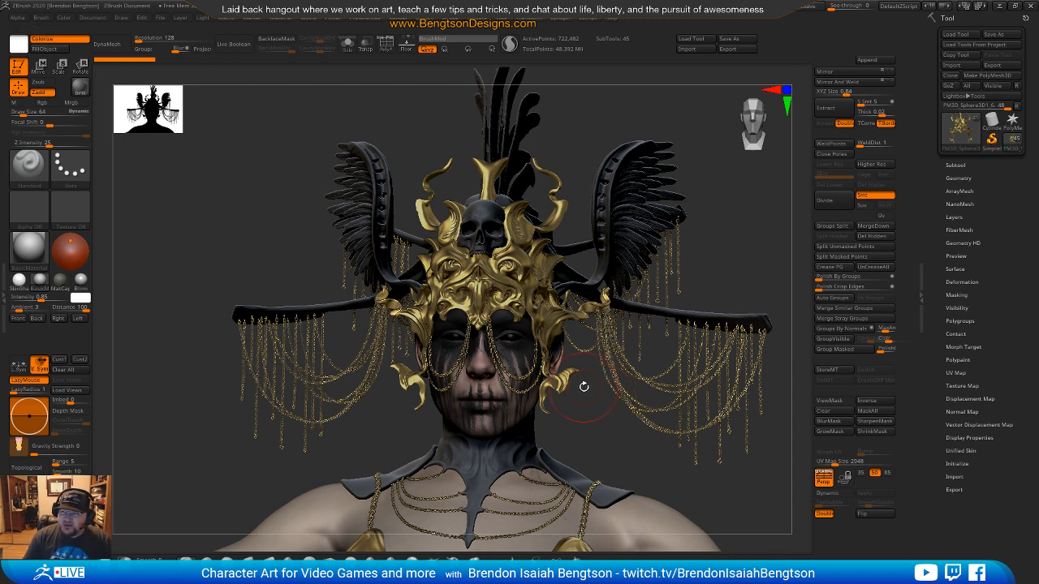
pyautogui.keyDown('alt'); pyautogui.moveTo(575, 426); pyautogui.dragTo(530, 267); pyautogui.keyUp('alt')
pyautogui.keyDown('alt'); pyautogui.moveTo(552, 479); pyautogui.dragTo(547, 318, button='right'); pyautogui.keyUp('alt')
pyautogui.keyDown('ctrl'); pyautogui.moveTo(527, 383); pyautogui.dragTo(505, 399, button='right'); pyautogui.keyUp('ctrl')
pyautogui.keyDown('alt'); pyautogui.click(415, 356); pyautogui.keyUp('alt')
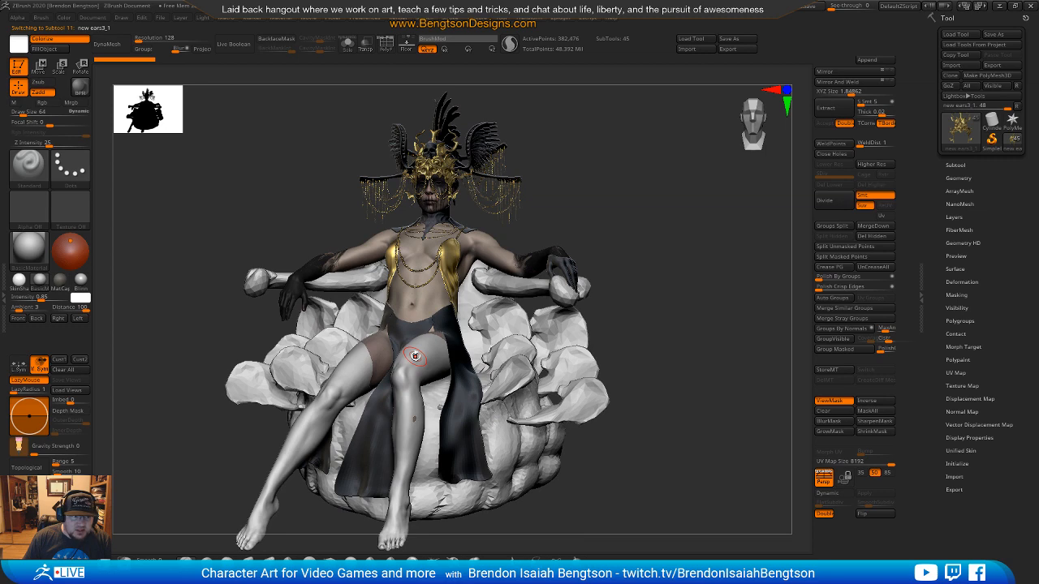
pyautogui.click(37, 254)
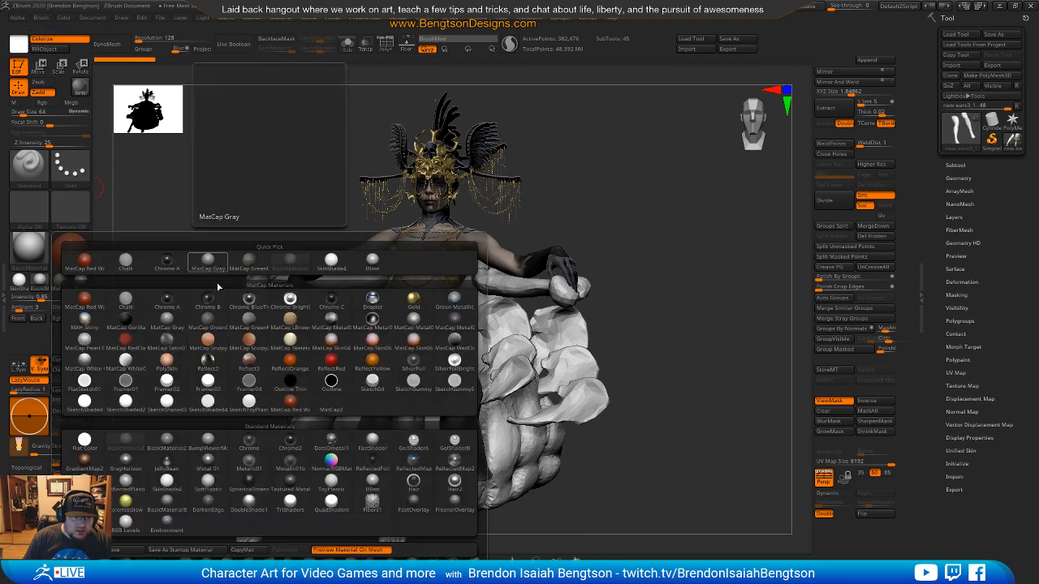
pyautogui.click(124, 327)
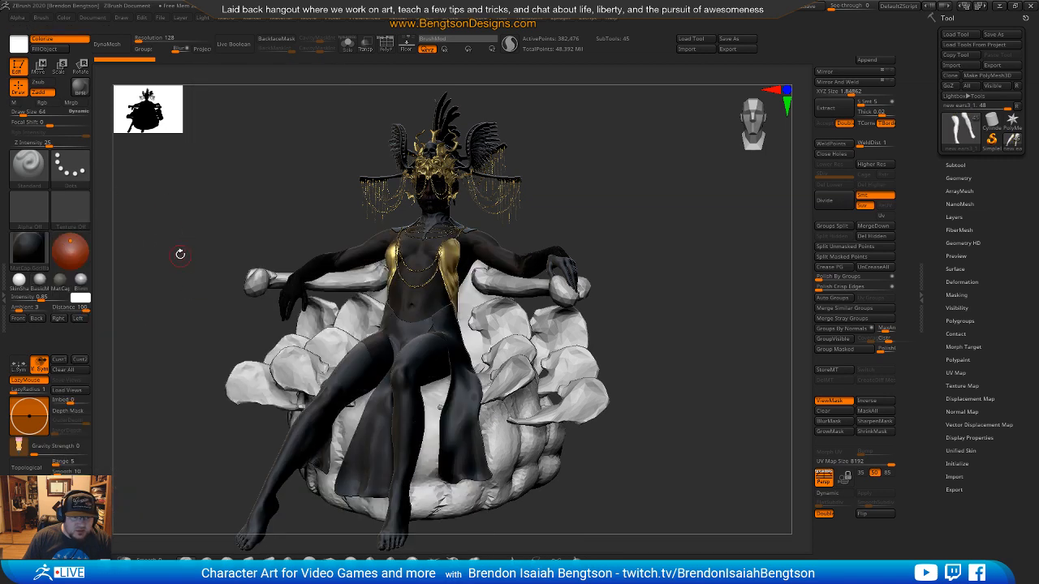
pyautogui.click(72, 102)
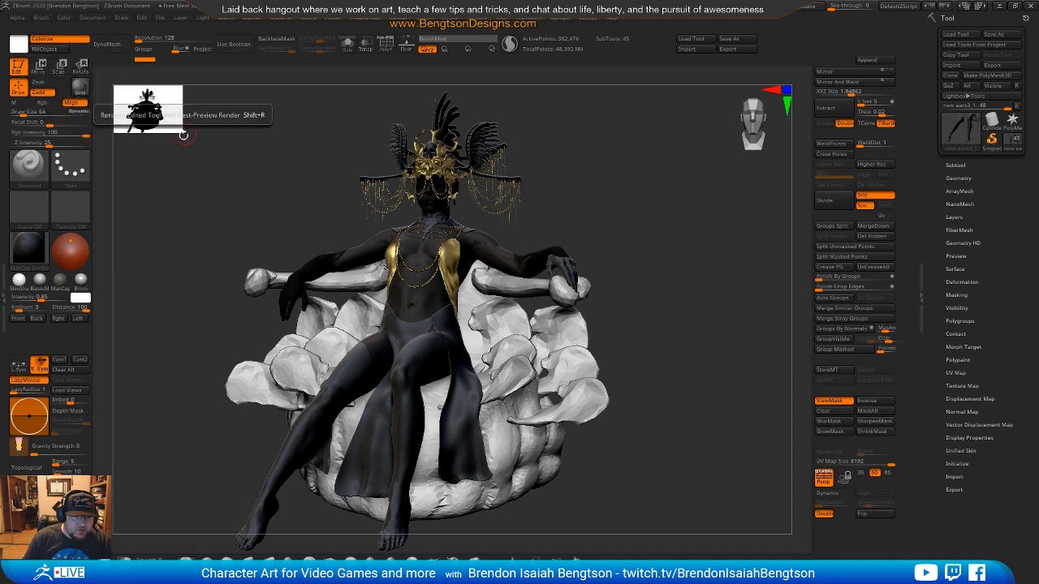
pyautogui.click(41, 280)
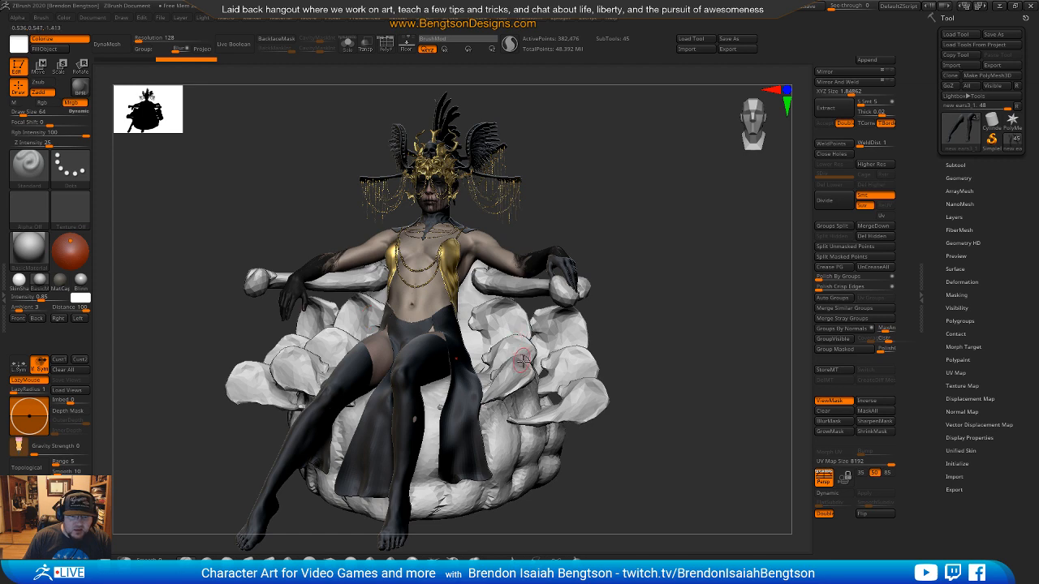
# Step: Examine the seated figure's headdress, face, torso and arms from the front and both sides
pyautogui.moveTo(494, 363)
pyautogui.mouseDown(button='right')
pyautogui.moveTo(473, 360)
pyautogui.moveTo(486, 357)
pyautogui.mouseUp(button='right')
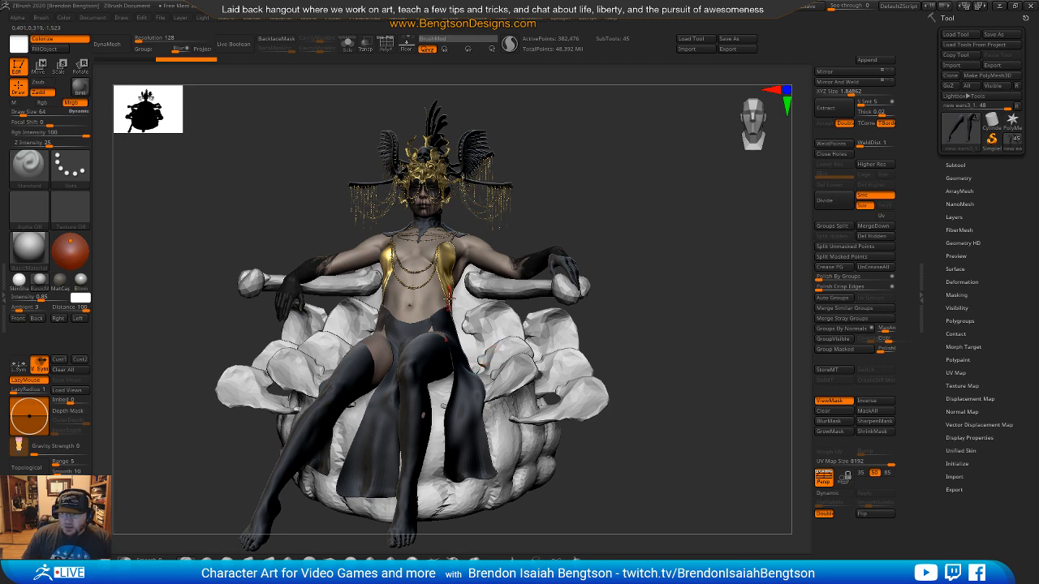
pyautogui.moveTo(412, 309); pyautogui.dragTo(479, 373, button='right')
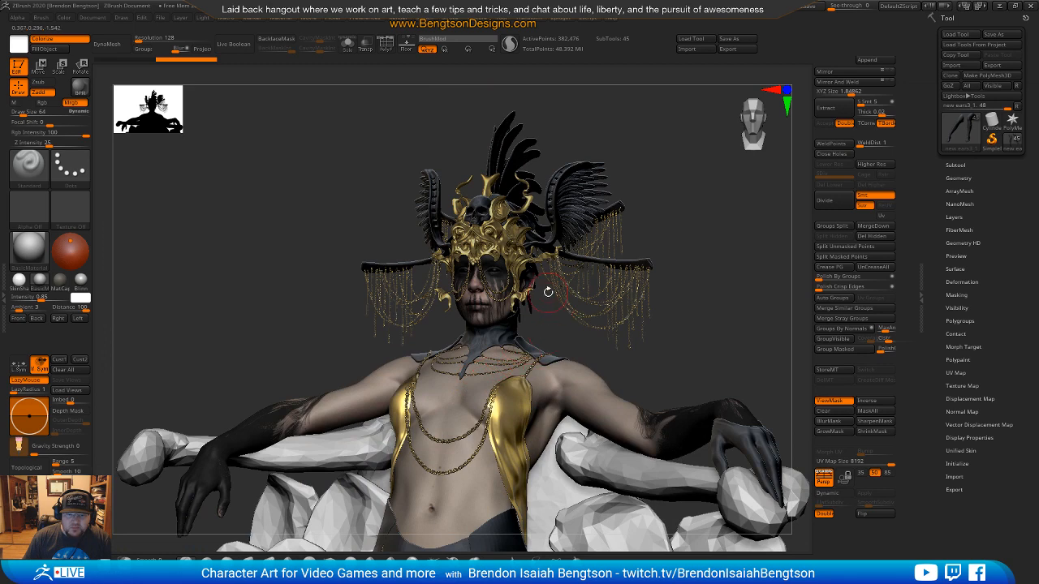
pyautogui.moveTo(539, 341); pyautogui.dragTo(559, 340, button='right')
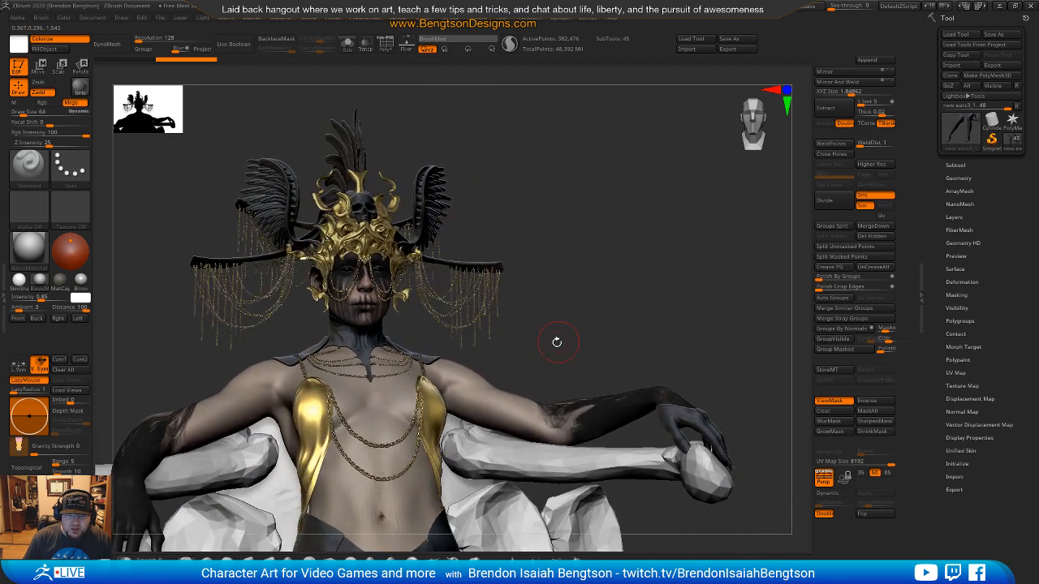
pyautogui.moveTo(412, 321); pyautogui.dragTo(483, 327, button='right')
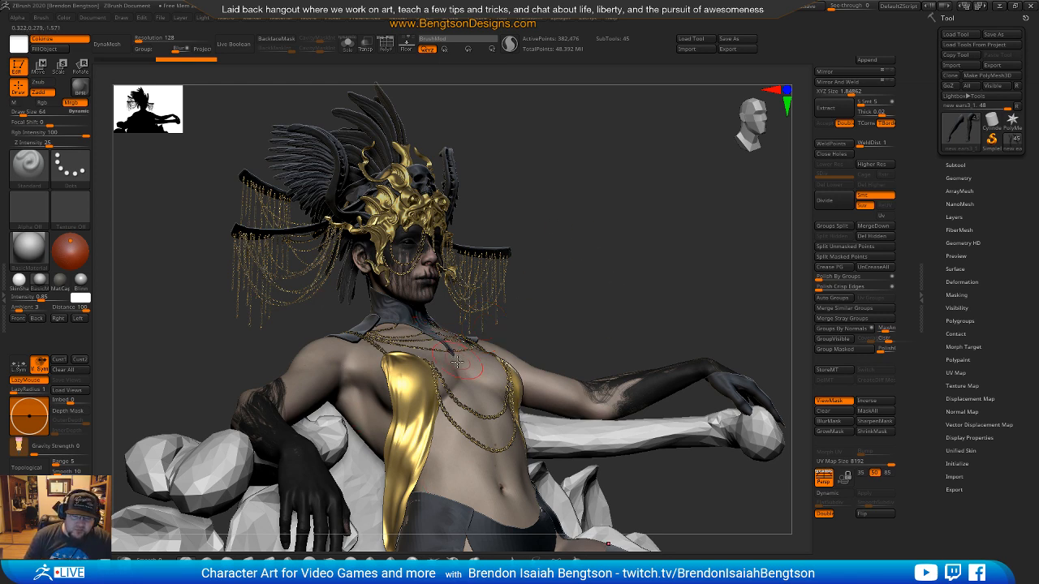
pyautogui.moveTo(487, 381); pyautogui.dragTo(465, 252, button='right')
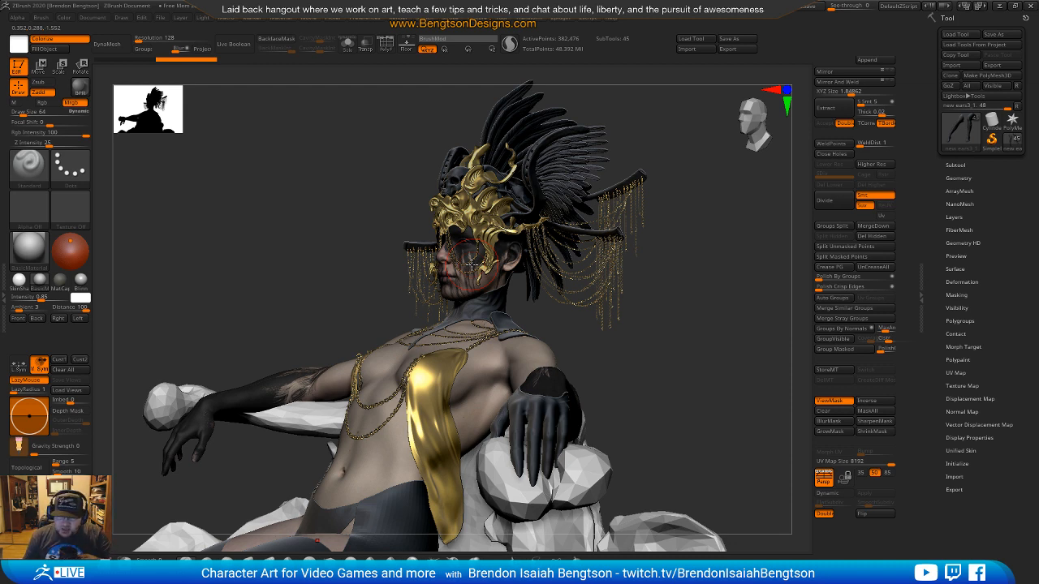
pyautogui.moveTo(524, 302); pyautogui.dragTo(548, 318, button='right')
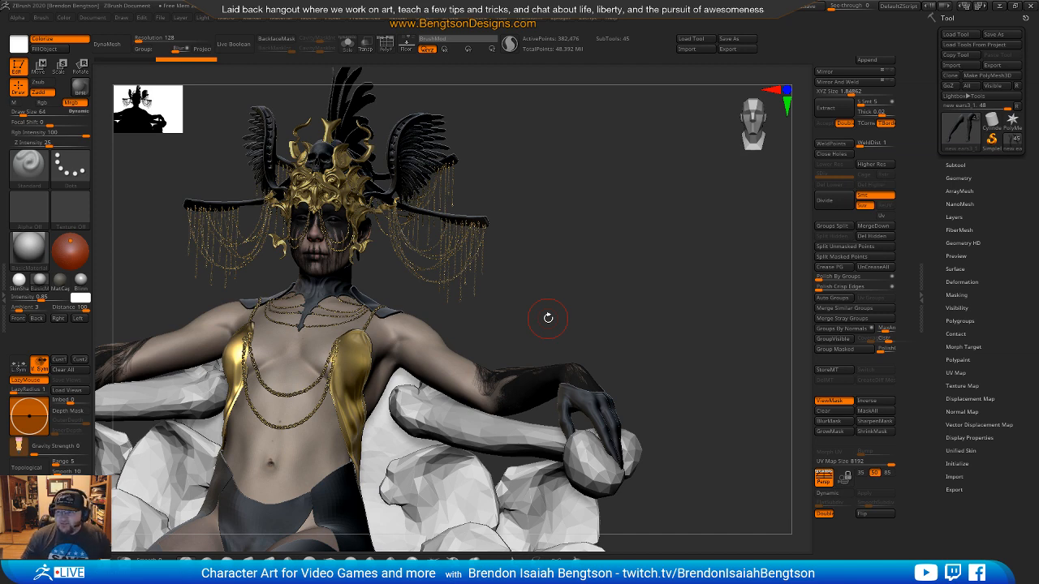
pyautogui.moveTo(502, 258); pyautogui.dragTo(417, 251)
pyautogui.keyDown('alt'); pyautogui.moveTo(417, 251); pyautogui.dragTo(430, 308, button='right'); pyautogui.keyUp('alt')
pyautogui.keyDown('ctrl'); pyautogui.moveTo(479, 343); pyautogui.dragTo(542, 304, button='right'); pyautogui.keyUp('ctrl')
# Step: Select the back feathers subtool and turn on visibility of the PM3D_Plane3D1_6 plane
pyautogui.keyDown('alt'); pyautogui.moveTo(554, 174); pyautogui.dragTo(524, 494, button='right'); pyautogui.keyUp('alt')
pyautogui.keyDown('alt'); pyautogui.moveTo(612, 255); pyautogui.dragTo(414, 338, button='right'); pyautogui.keyUp('alt')
pyautogui.keyDown('alt'); pyautogui.moveTo(414, 338); pyautogui.dragTo(436, 328, button='right'); pyautogui.keyUp('alt')
pyautogui.keyDown('alt'); pyautogui.click(632, 336); pyautogui.keyUp('alt')
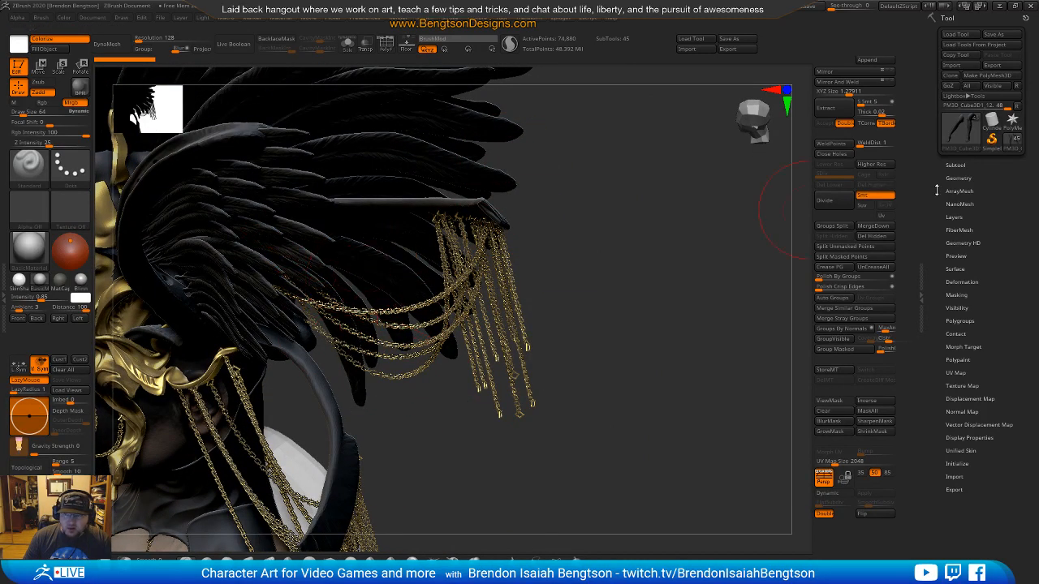
pyautogui.click(956, 165)
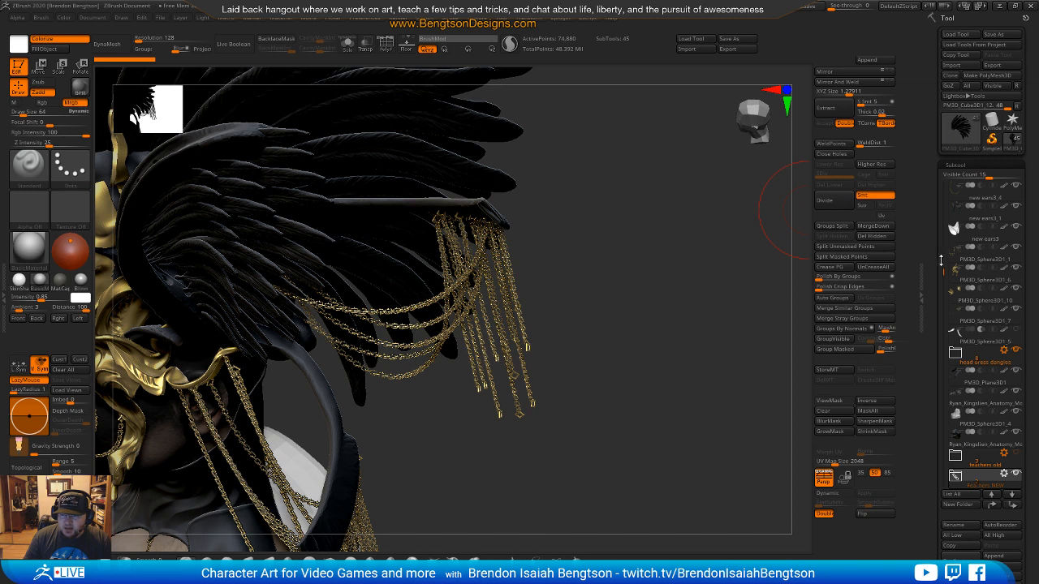
pyautogui.moveTo(942, 267); pyautogui.dragTo(944, 349)
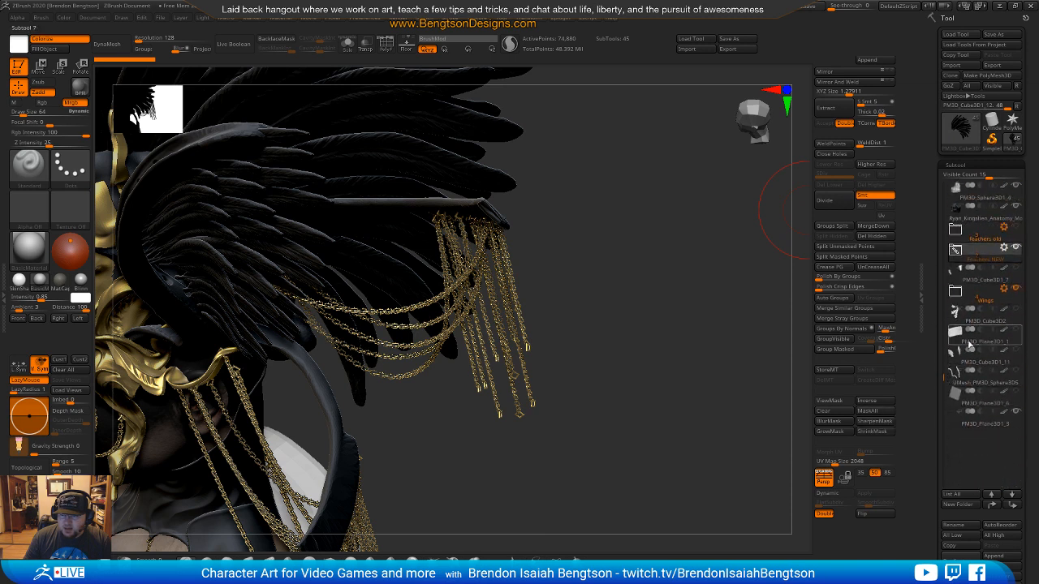
pyautogui.moveTo(988, 341)
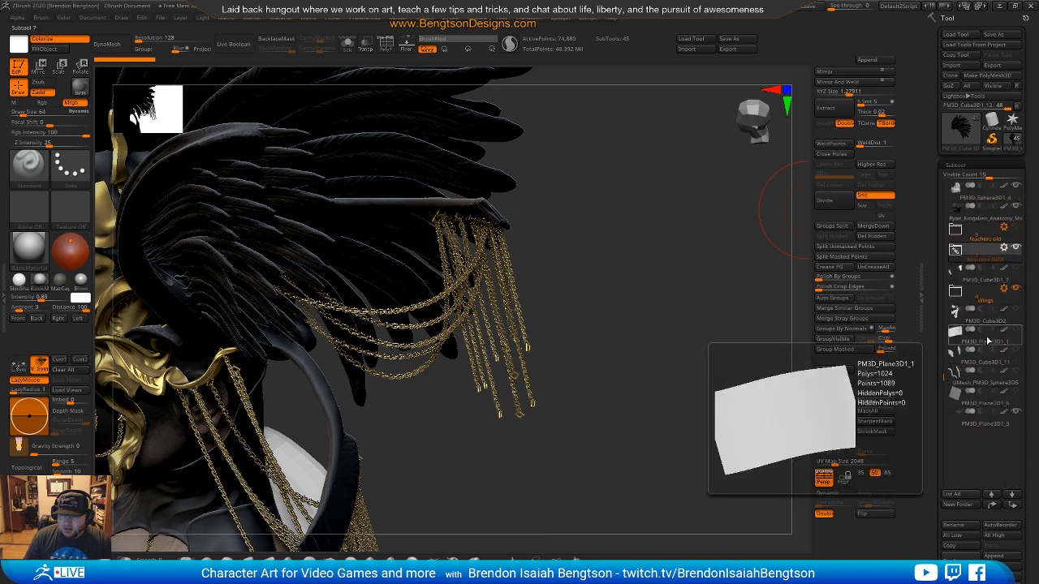
pyautogui.click(1016, 392)
# Step: Check the feathers and hanging chains against the plane with transparency on and off, and hide the plane again
pyautogui.moveTo(608, 350); pyautogui.dragTo(482, 388)
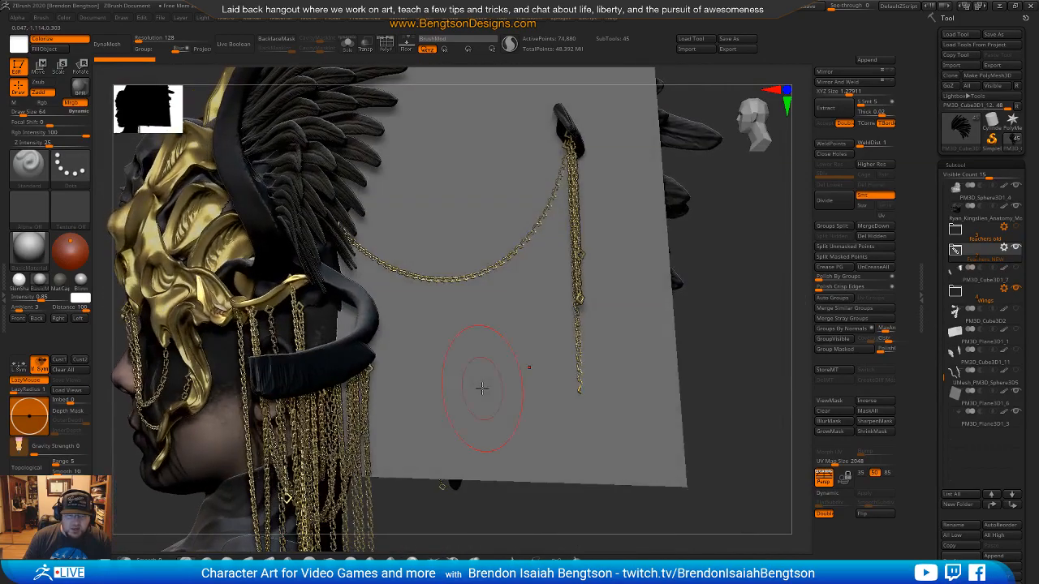
pyautogui.hotkey('shift', 't')
pyautogui.moveTo(474, 315); pyautogui.dragTo(430, 266)
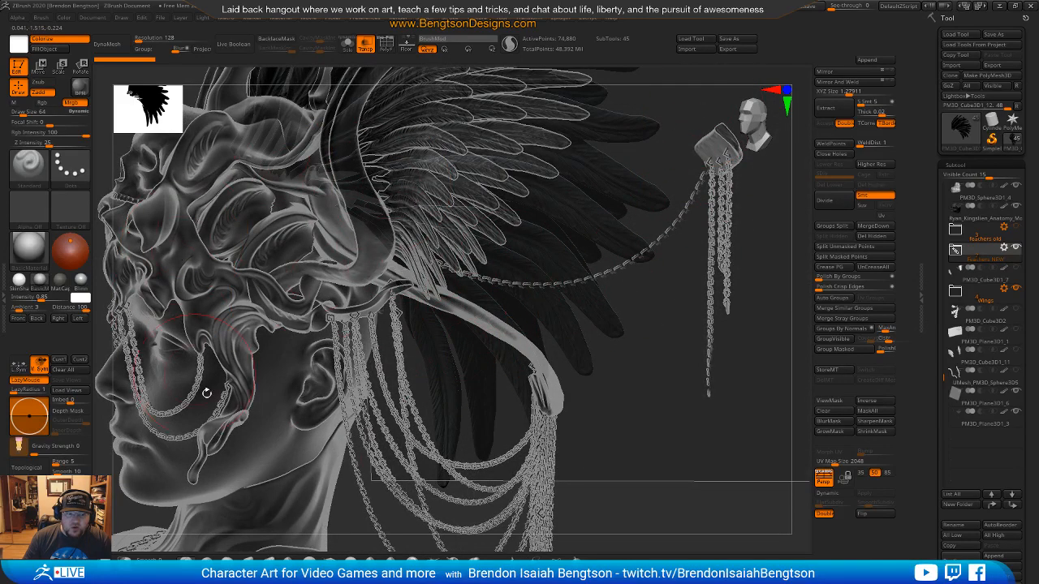
pyautogui.moveTo(622, 245); pyautogui.dragTo(494, 378)
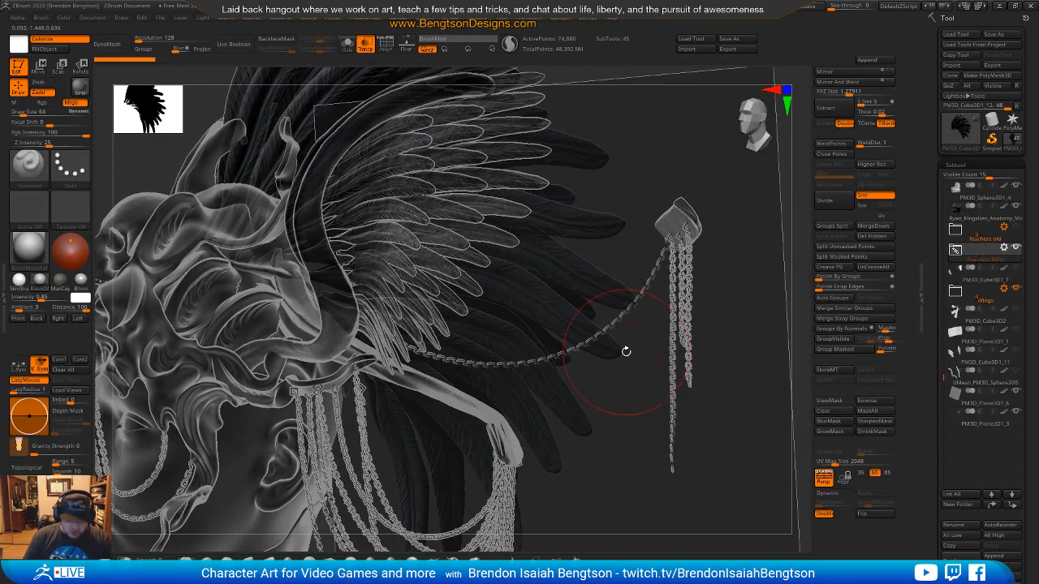
pyautogui.press('shift')
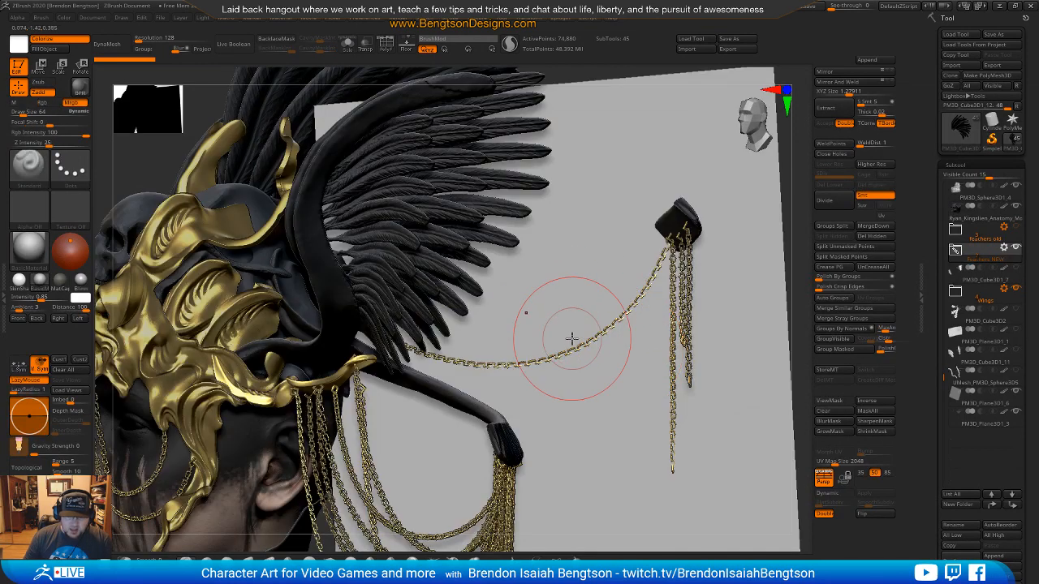
pyautogui.click(1016, 393)
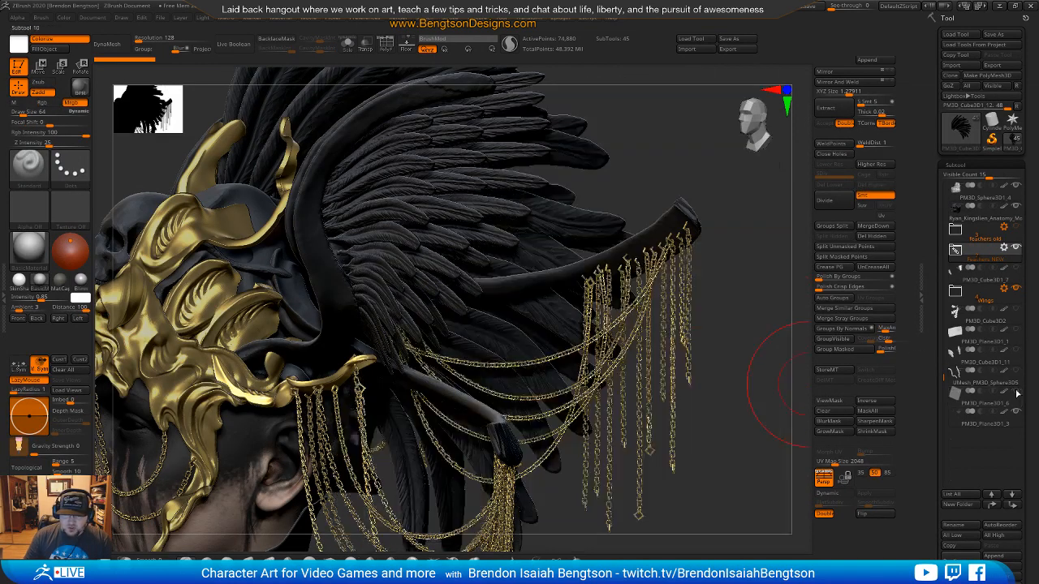
# Step: Examine the headdress, hanging chains, neck piece and bodice from front and three-quarter views
pyautogui.keyDown('alt'); pyautogui.moveTo(554, 524); pyautogui.dragTo(485, 285); pyautogui.keyUp('alt')
pyautogui.moveTo(243, 254); pyautogui.dragTo(419, 269)
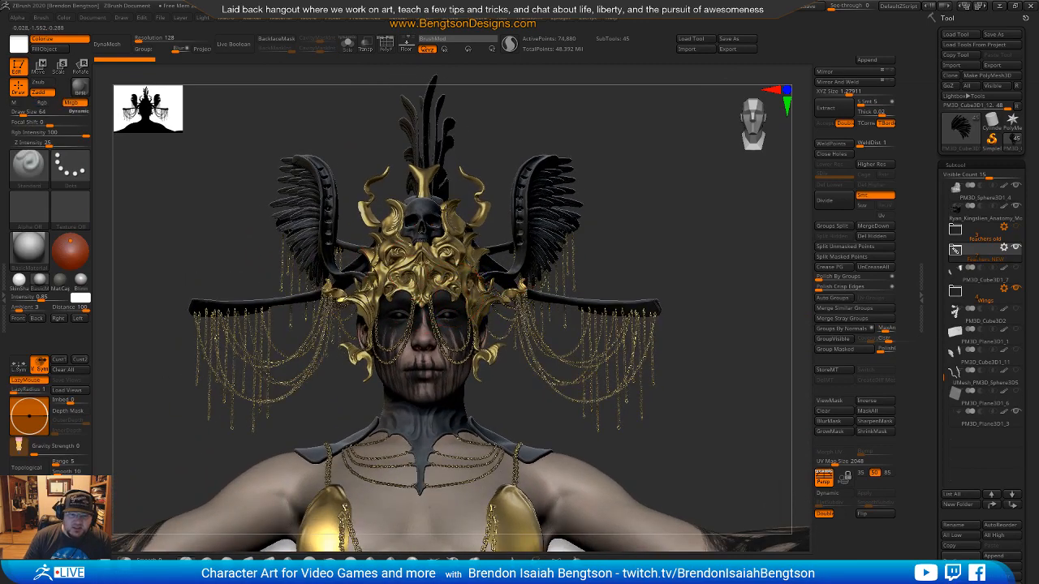
pyautogui.keyDown('alt'); pyautogui.moveTo(417, 276); pyautogui.dragTo(443, 188, button='right'); pyautogui.keyUp('alt')
pyautogui.moveTo(477, 299); pyautogui.dragTo(434, 298, button='right')
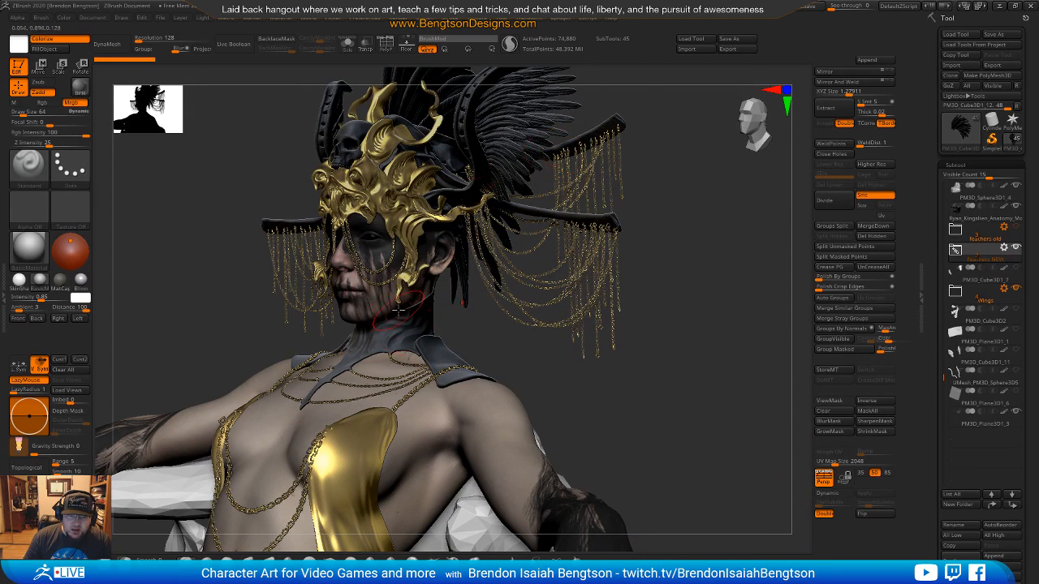
pyautogui.moveTo(398, 307); pyautogui.dragTo(471, 282, button='right')
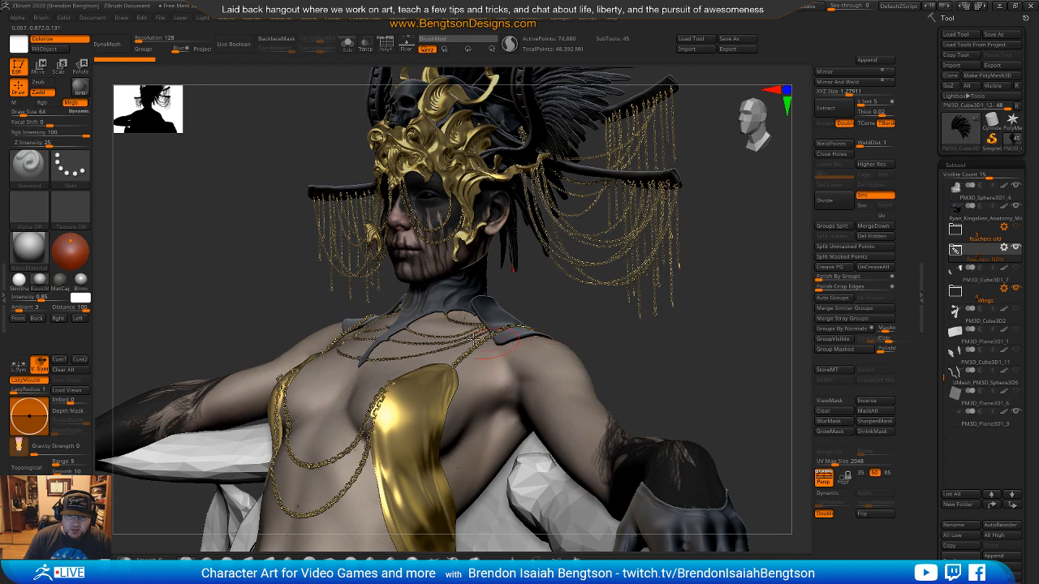
pyautogui.moveTo(489, 361); pyautogui.dragTo(497, 394, button='right')
pyautogui.moveTo(574, 366); pyautogui.dragTo(592, 369, button='right')
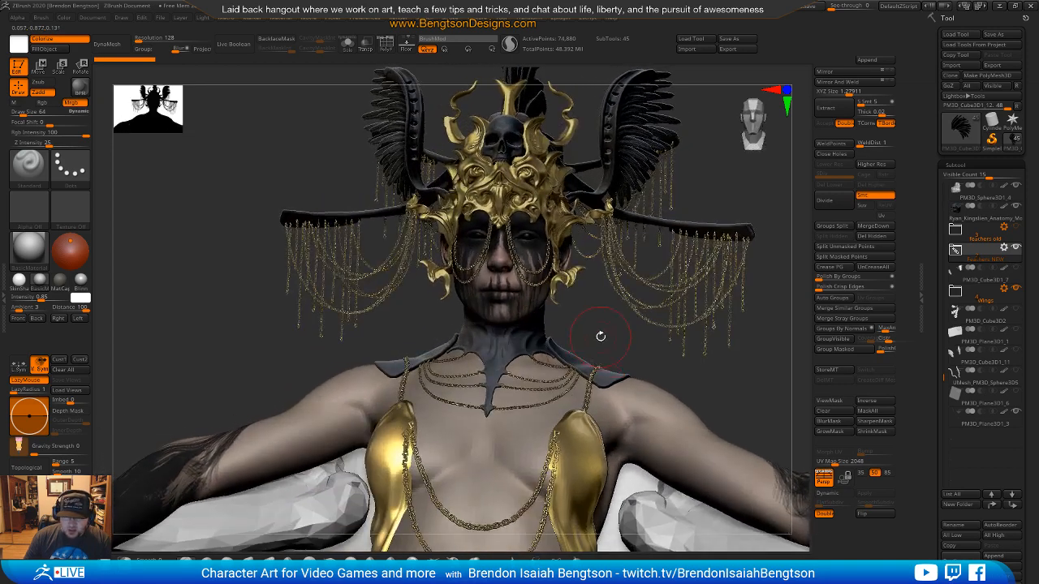
pyautogui.keyDown('alt'); pyautogui.moveTo(598, 333); pyautogui.dragTo(560, 353, button='right'); pyautogui.keyUp('alt')
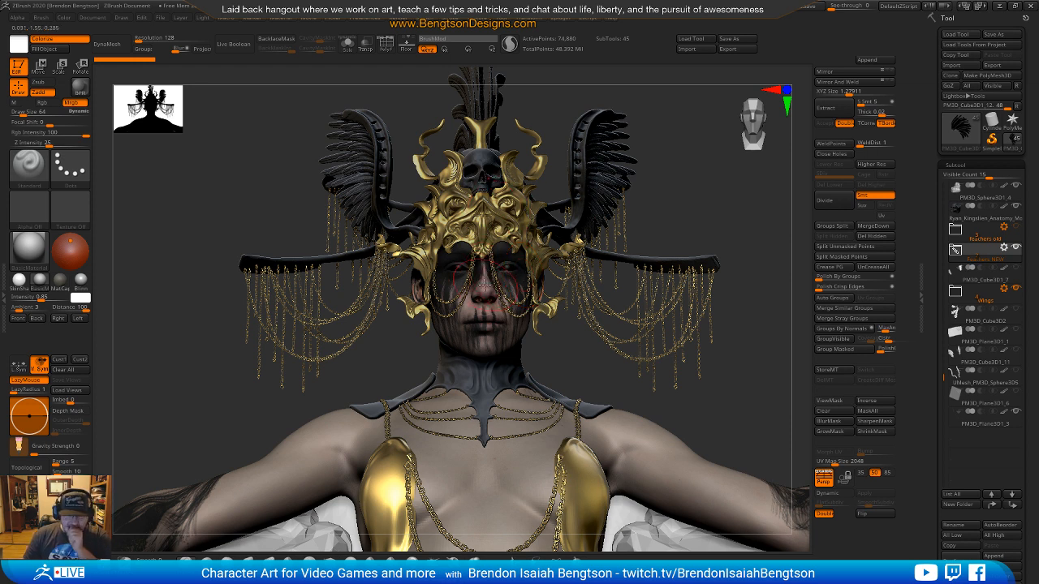
pyautogui.moveTo(408, 228); pyautogui.dragTo(444, 168, button='right')
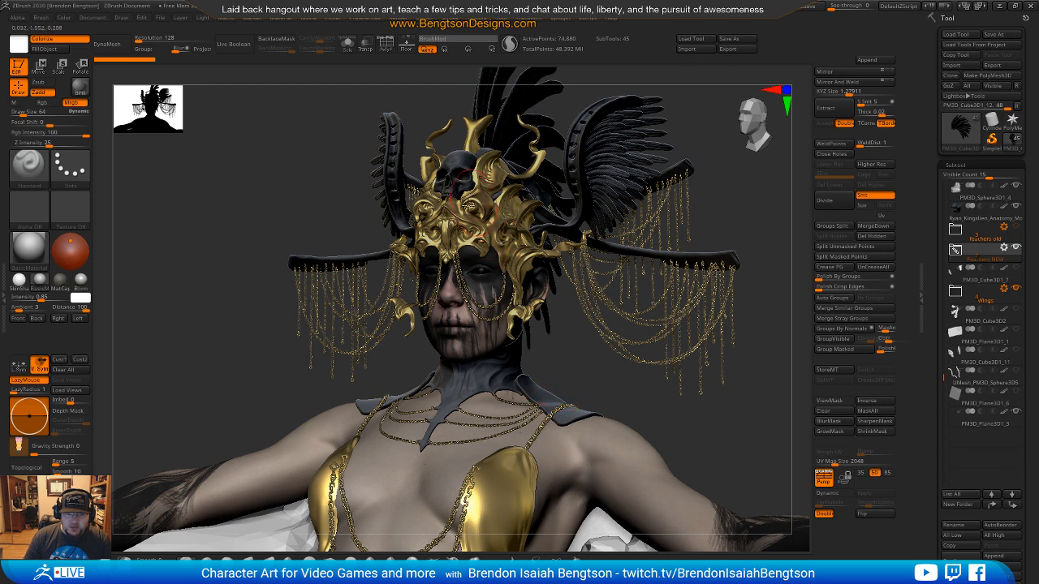
pyautogui.moveTo(547, 410)
pyautogui.keyDown('alt'); pyautogui.mouseDown(button='right')
pyautogui.moveTo(541, 365)
pyautogui.moveTo(460, 351)
pyautogui.moveTo(503, 348)
pyautogui.moveTo(494, 349)
pyautogui.mouseUp(button='right'); pyautogui.keyUp('alt')
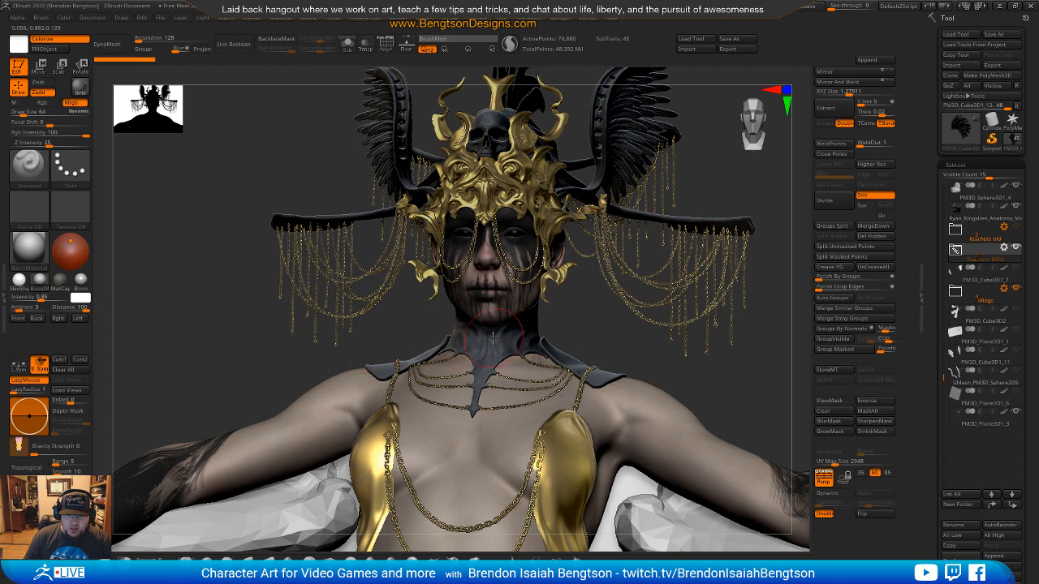
# Step: Select the new ears2 subtool at the neck and inspect the full seated figure and the face up close
pyautogui.keyDown('alt'); pyautogui.click(495, 339); pyautogui.keyUp('alt')
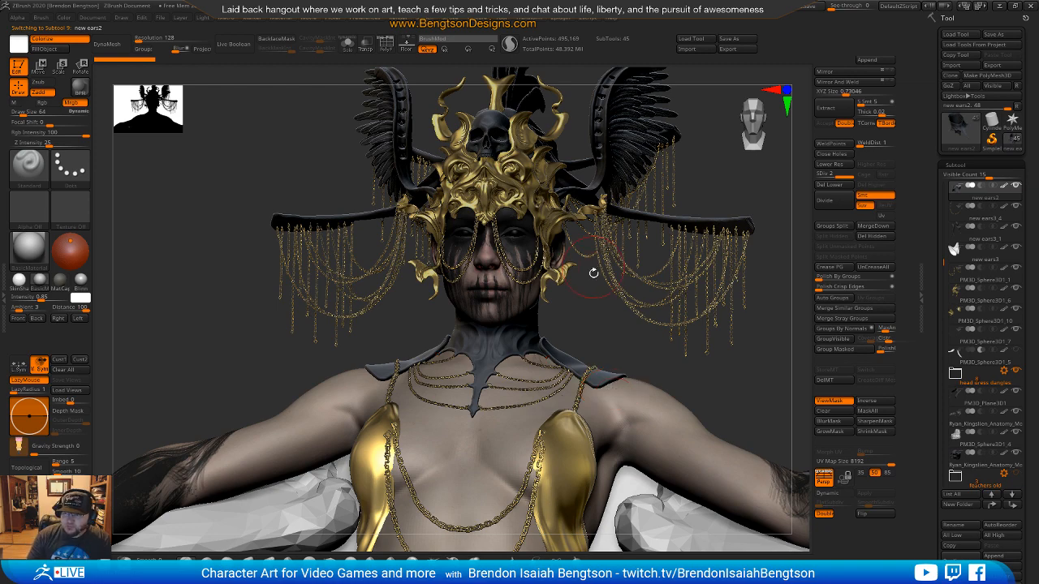
pyautogui.moveTo(600, 332); pyautogui.dragTo(467, 321)
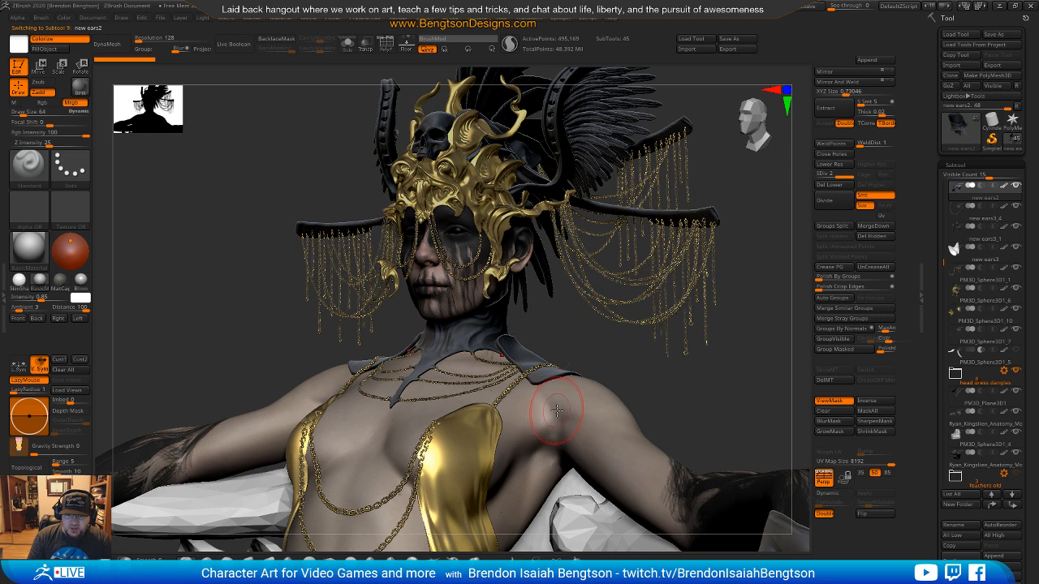
pyautogui.moveTo(639, 376); pyautogui.dragTo(661, 316)
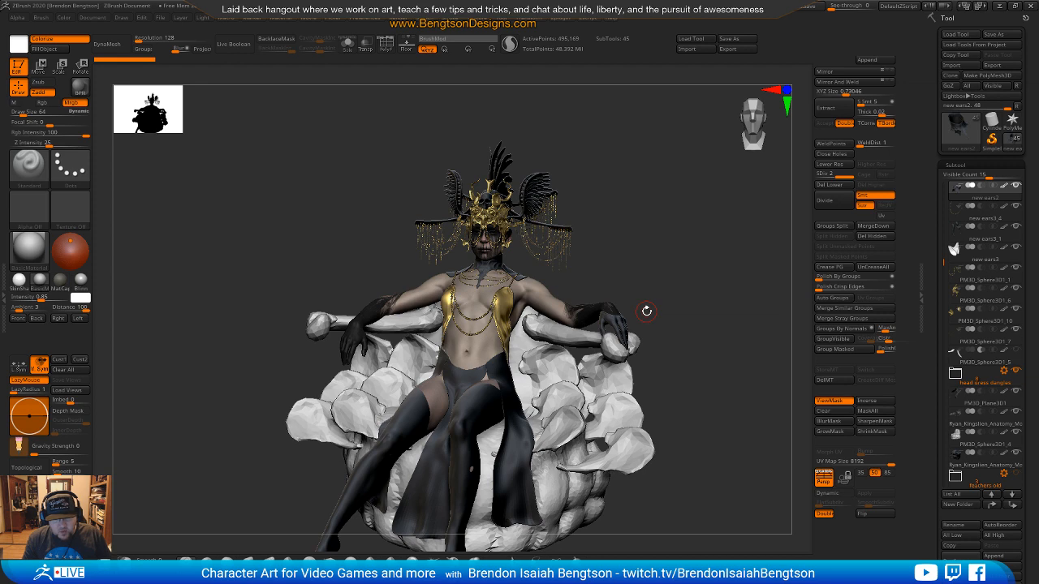
pyautogui.moveTo(740, 420); pyautogui.dragTo(733, 446)
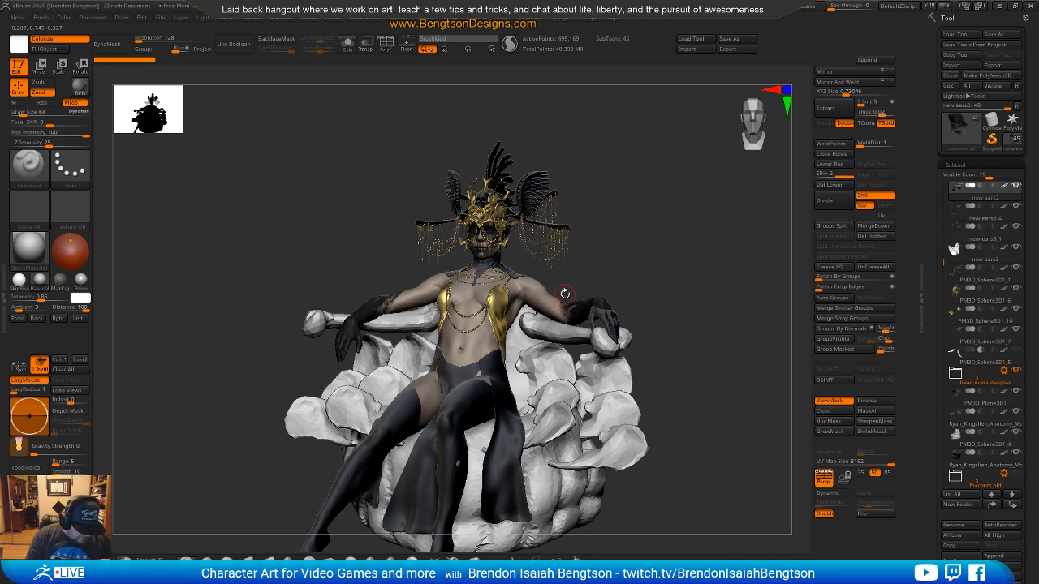
pyautogui.moveTo(668, 279); pyautogui.dragTo(660, 263)
pyautogui.keyDown('ctrl'); pyautogui.moveTo(661, 264); pyautogui.dragTo(625, 405, button='right'); pyautogui.keyUp('ctrl')
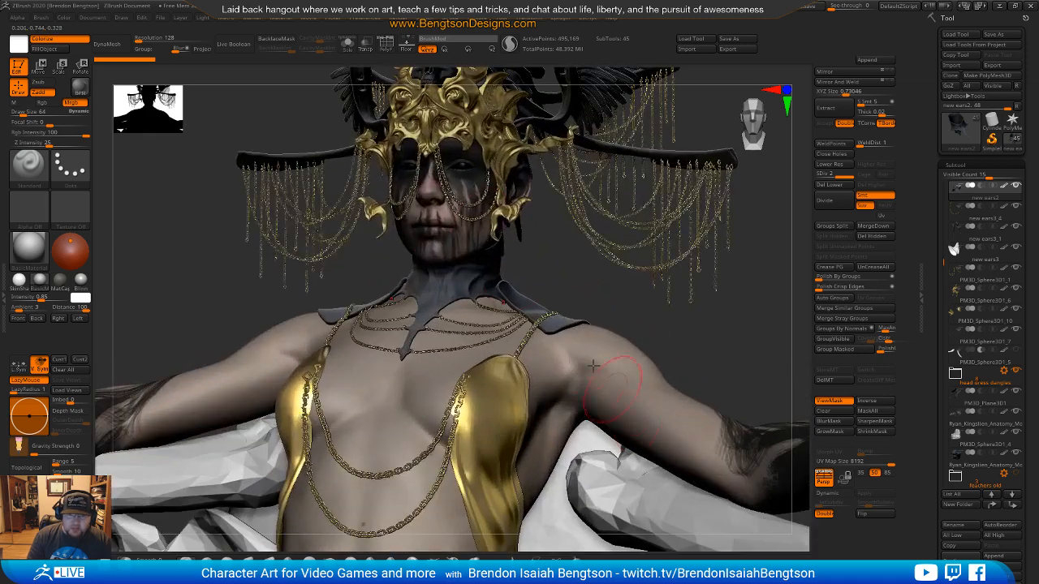
pyautogui.keyDown('ctrl'); pyautogui.moveTo(460, 189); pyautogui.dragTo(481, 282, button='right'); pyautogui.keyUp('ctrl')
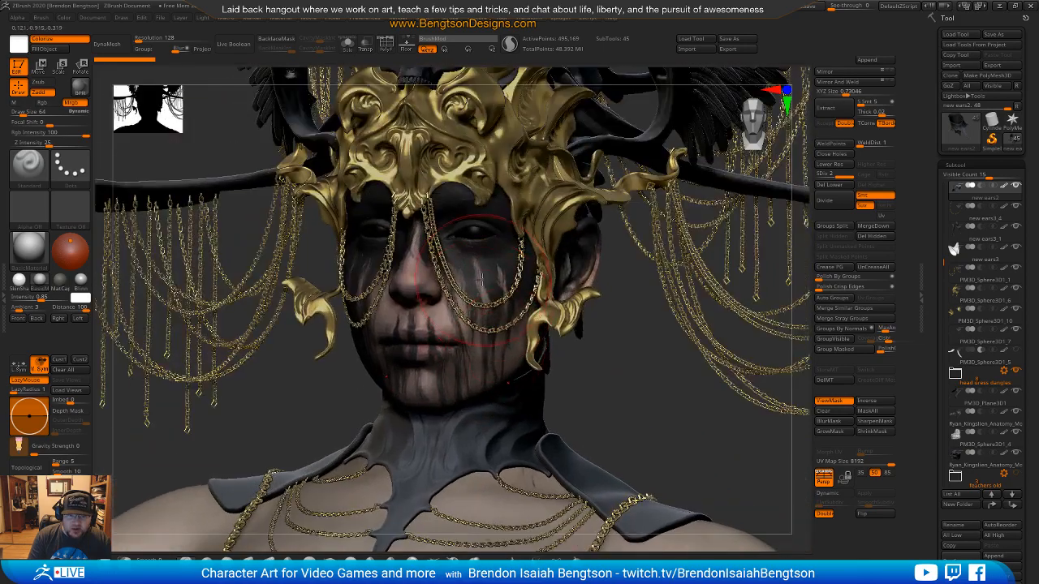
# Step: Isolate the new ears2 neck piece and reduce the brush draw size to 28
pyautogui.press('space')
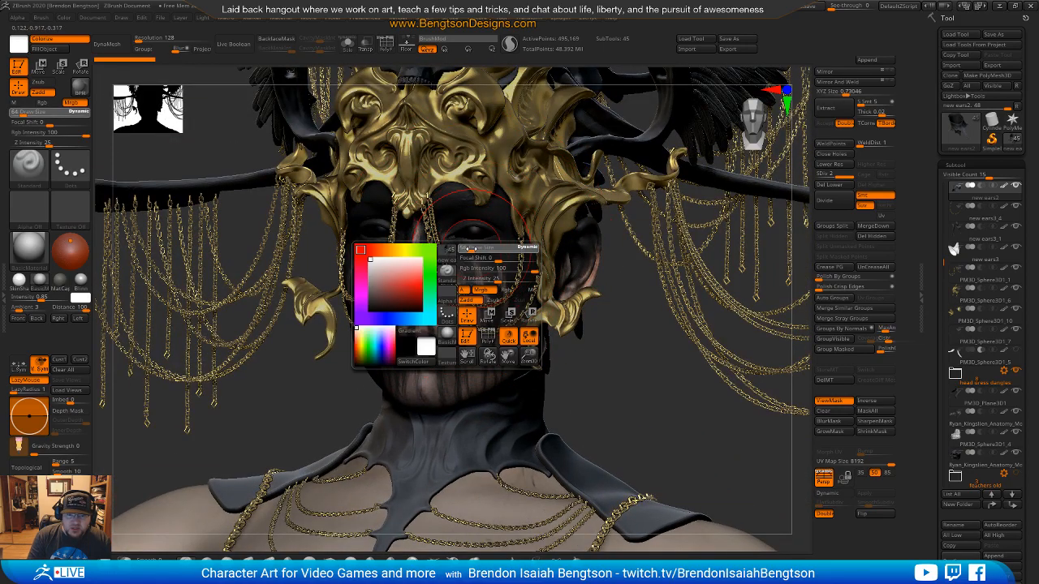
pyautogui.moveTo(623, 408); pyautogui.dragTo(601, 383)
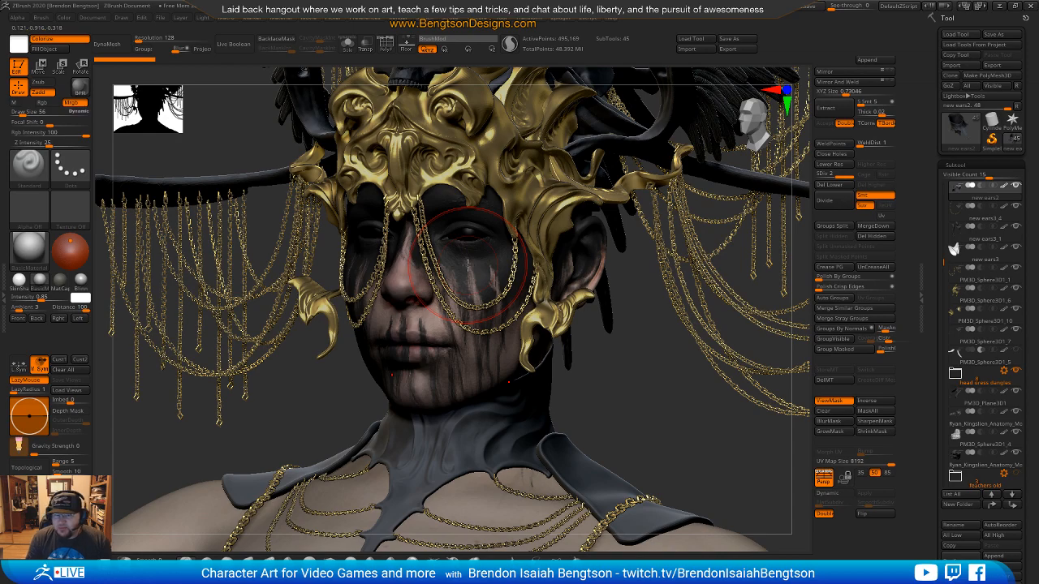
pyautogui.keyDown('alt'); pyautogui.moveTo(589, 399); pyautogui.dragTo(689, 317); pyautogui.keyUp('alt')
pyautogui.hotkey('shift', 's')
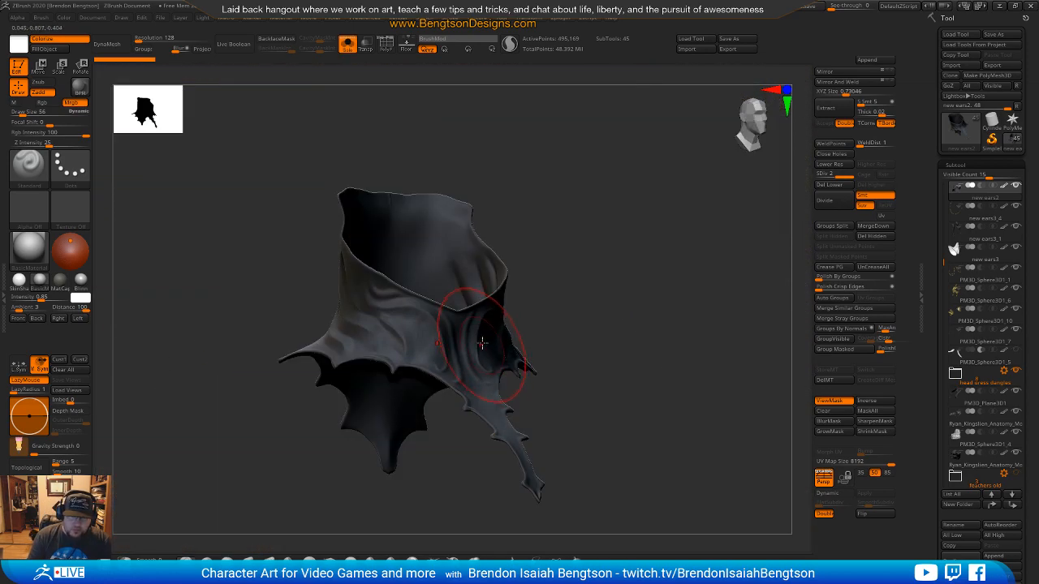
pyautogui.moveTo(481, 346); pyautogui.dragTo(594, 251, button='right')
pyautogui.press('space')
pyautogui.moveTo(549, 260); pyautogui.dragTo(544, 262)
pyautogui.moveTo(608, 232)
pyautogui.mouseDown()
pyautogui.moveTo(626, 273)
pyautogui.moveTo(644, 280)
pyautogui.moveTo(635, 262)
pyautogui.mouseUp()
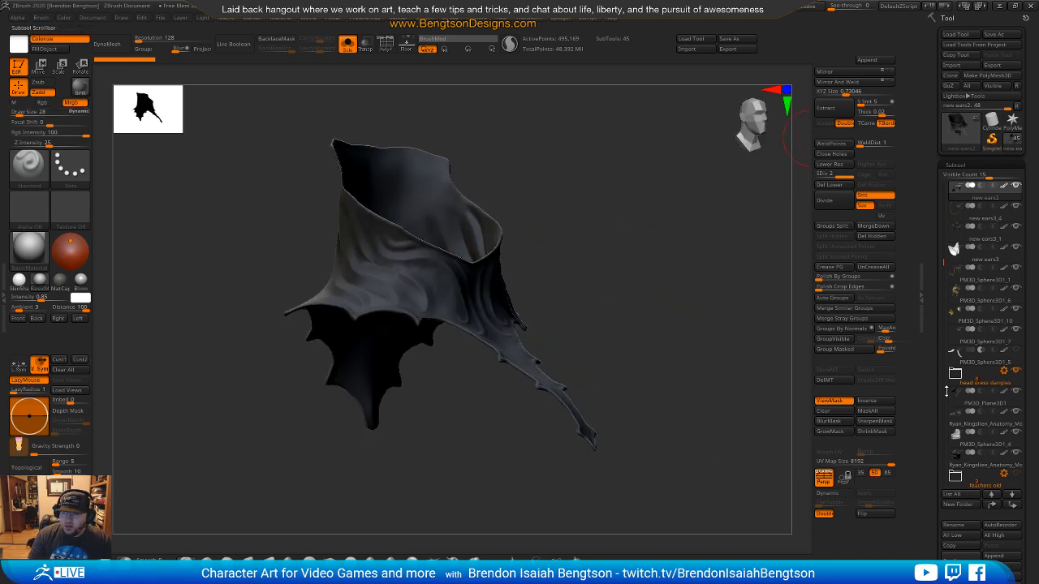
# Step: Duplicate the neck piece, select the copy and inspect it from the side and front
pyautogui.moveTo(933, 435); pyautogui.dragTo(933, 402)
pyautogui.click(955, 152)
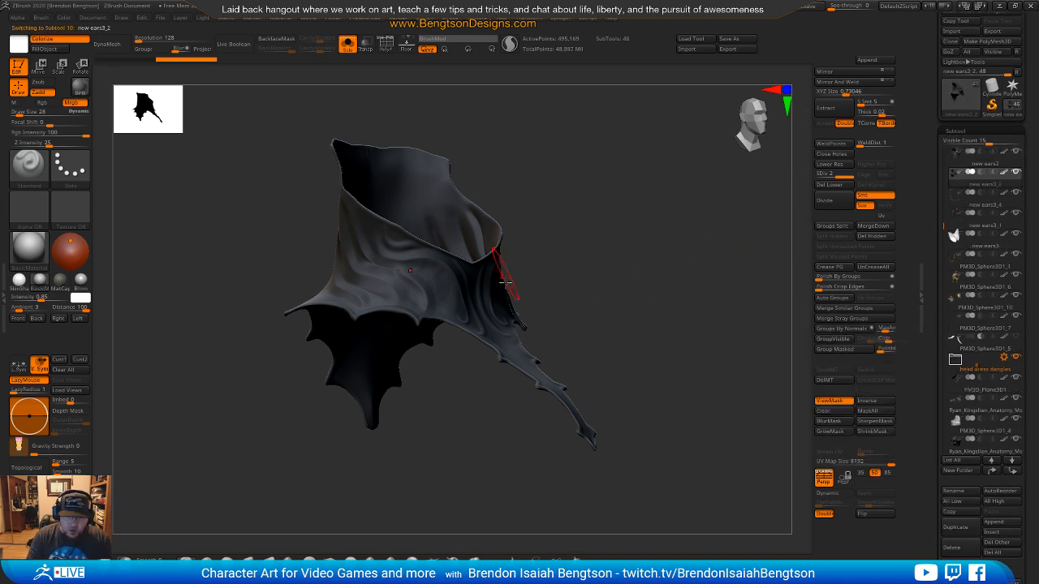
pyautogui.moveTo(635, 244); pyautogui.dragTo(676, 261)
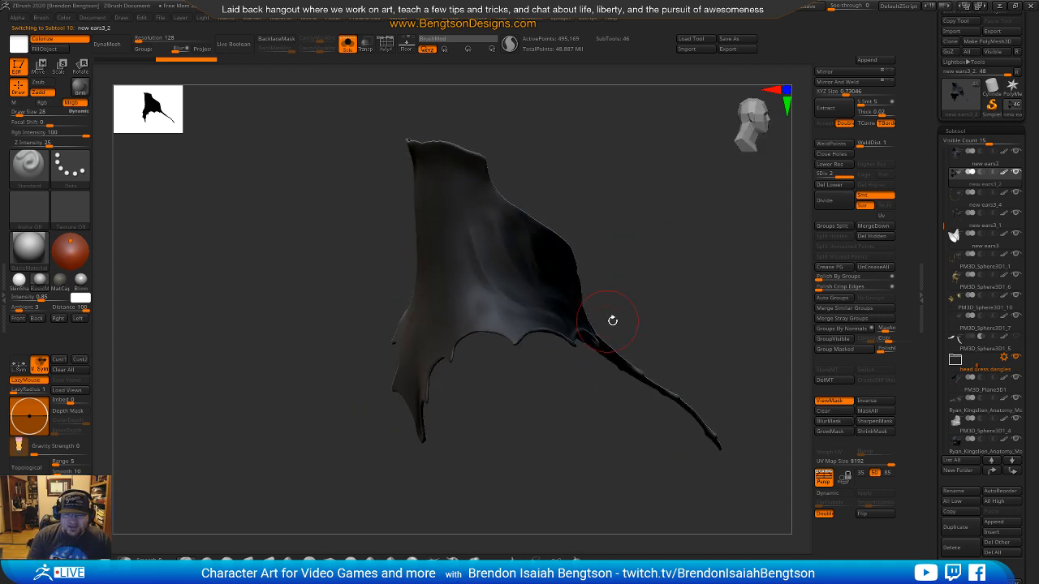
pyautogui.moveTo(682, 319); pyautogui.dragTo(552, 245)
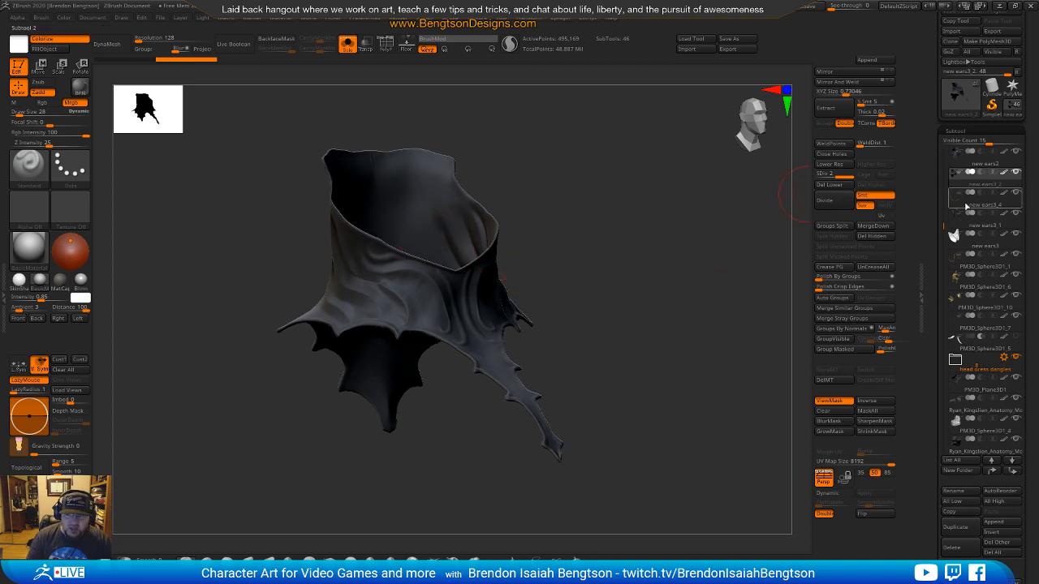
# Step: Show the full figure again, hide the duplicated neck piece and move it to the end of the subtool list
pyautogui.moveTo(963, 319)
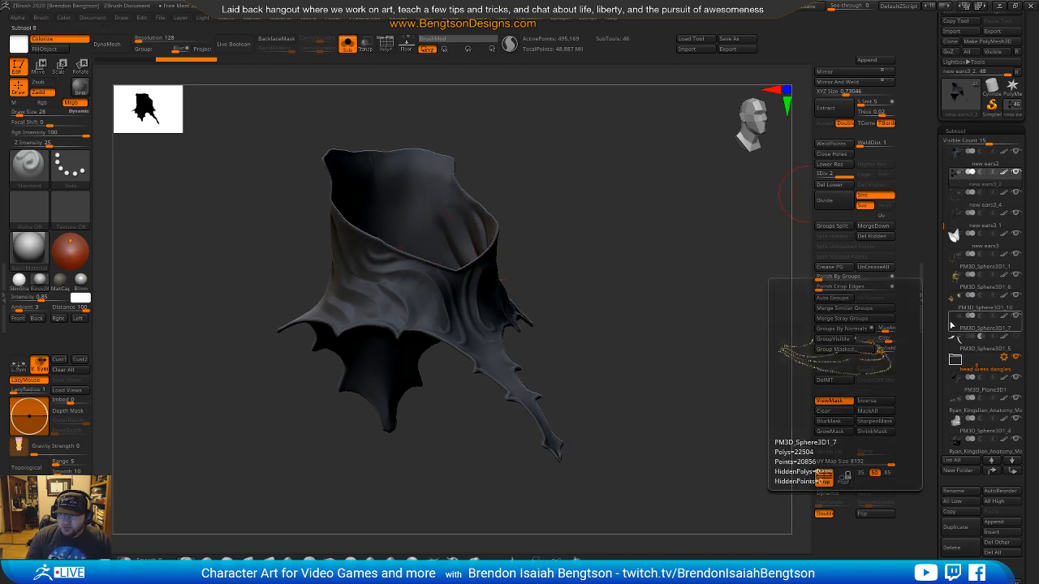
pyautogui.moveTo(684, 359)
pyautogui.mouseDown()
pyautogui.moveTo(666, 364)
pyautogui.moveTo(673, 327)
pyautogui.moveTo(701, 353)
pyautogui.moveTo(686, 357)
pyautogui.mouseUp()
pyautogui.hotkey('shift', 's')
pyautogui.moveTo(722, 325); pyautogui.dragTo(560, 404)
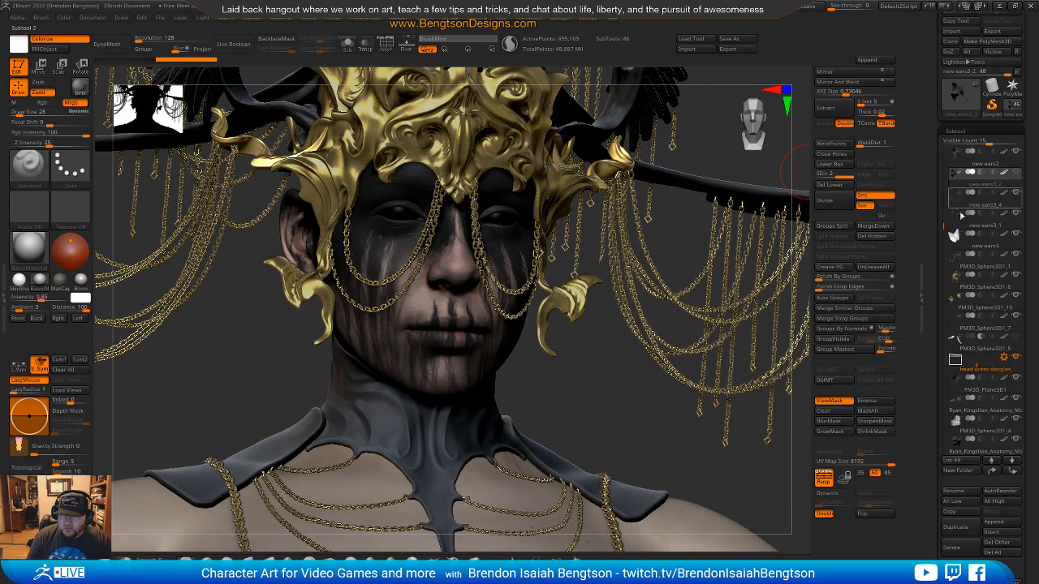
pyautogui.keyDown('shift'); pyautogui.click(1012, 471); pyautogui.keyUp('shift')
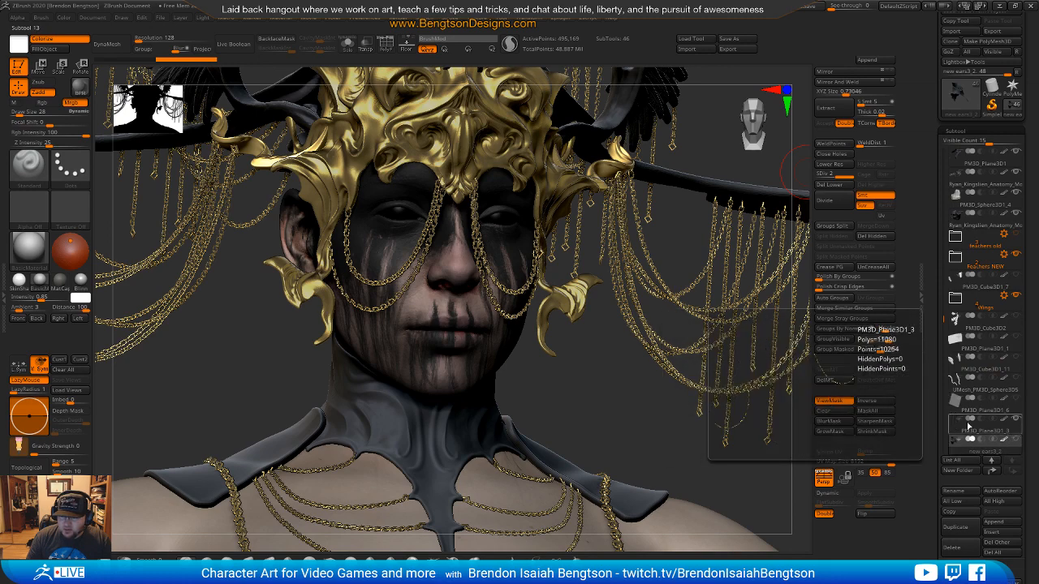
# Step: Select the PM3D_Plane3D1_3 chain subtool and move it up the list into the head dress dangles folder
pyautogui.click(958, 430)
pyautogui.keyDown('alt'); pyautogui.moveTo(626, 405); pyautogui.dragTo(603, 209); pyautogui.keyUp('alt')
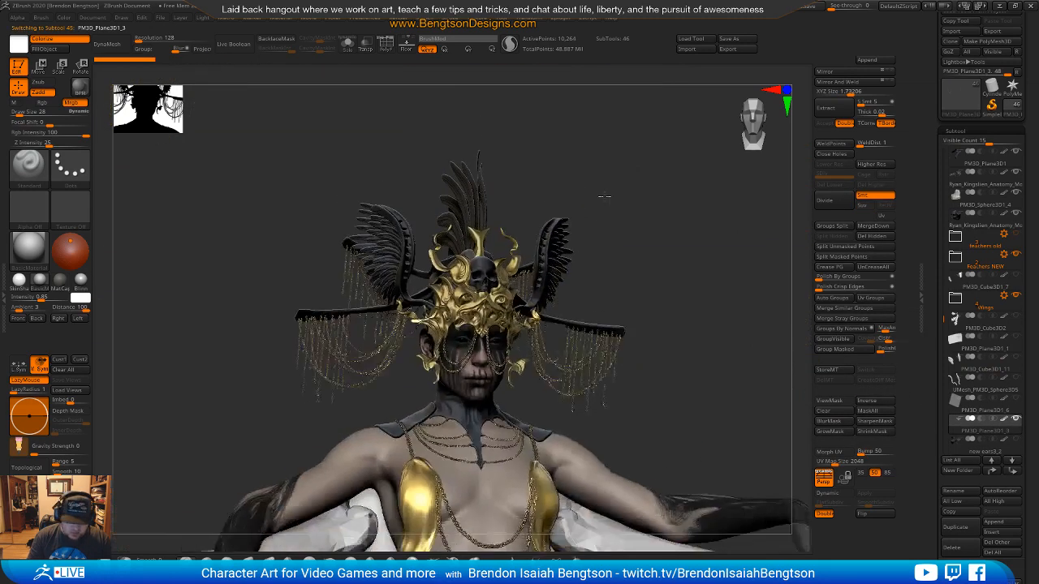
pyautogui.hotkey('shift', 'alt', 's')
pyautogui.hotkey('shift', 'alt', 's')
pyautogui.hotkey('shift', 'alt', 's')
pyautogui.hotkey('shift', 'alt', 's')
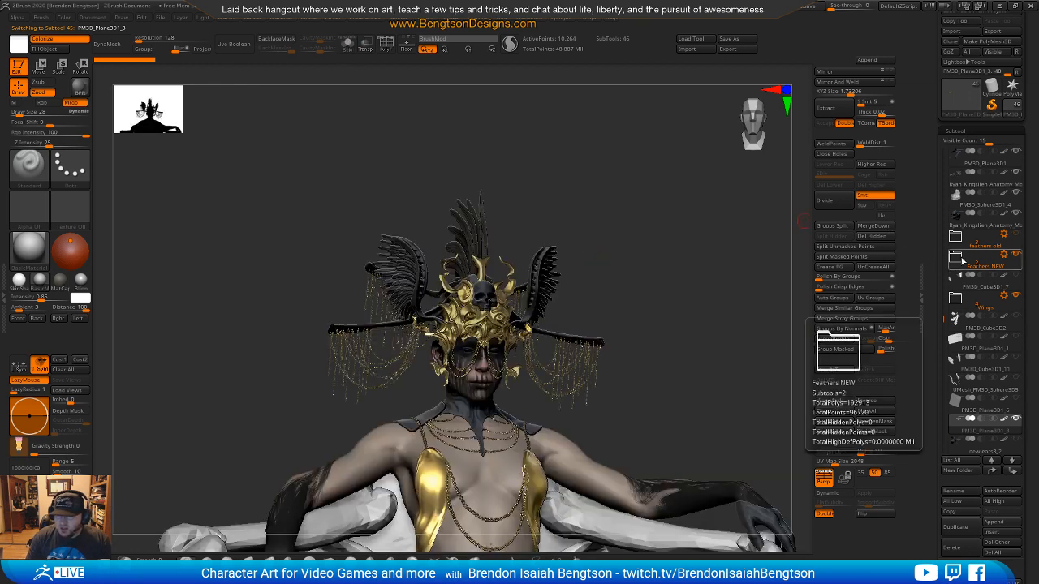
pyautogui.moveTo(955, 299)
pyautogui.click(1015, 297)
pyautogui.click(1015, 297)
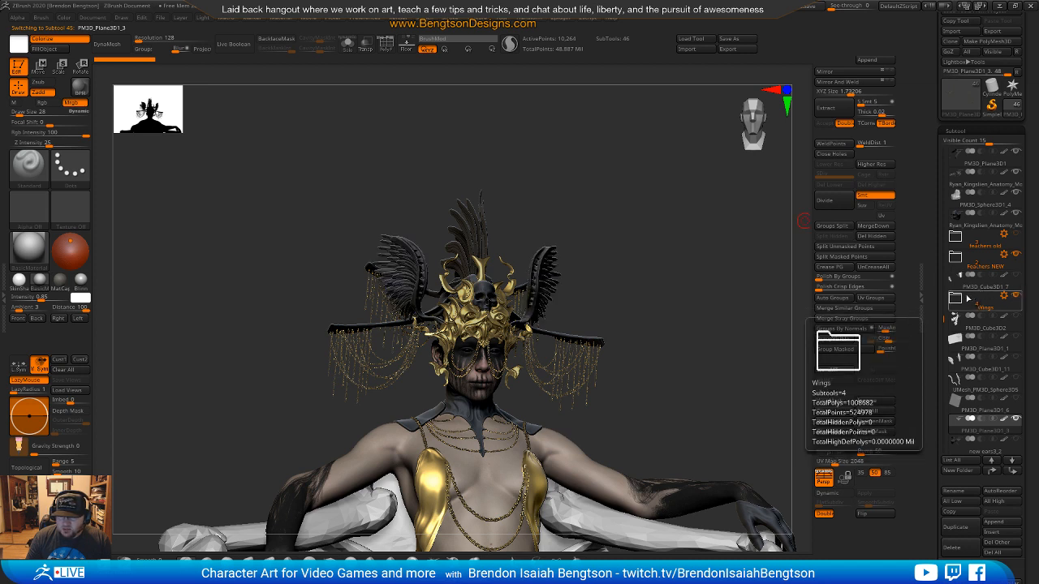
pyautogui.moveTo(944, 316)
pyautogui.mouseDown()
pyautogui.moveTo(948, 272)
pyautogui.moveTo(946, 314)
pyautogui.mouseUp()
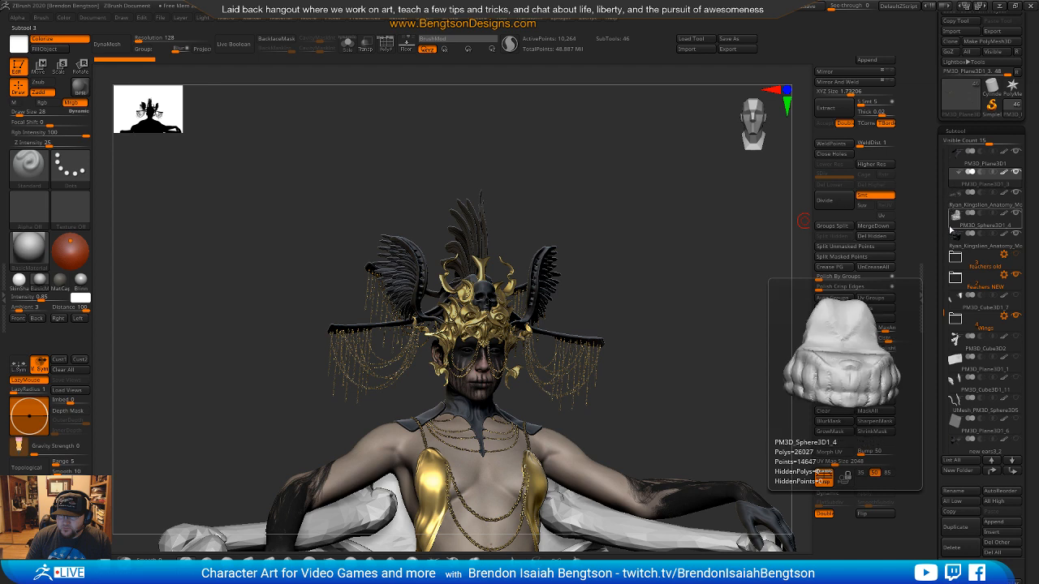
pyautogui.moveTo(942, 315); pyautogui.dragTo(947, 267)
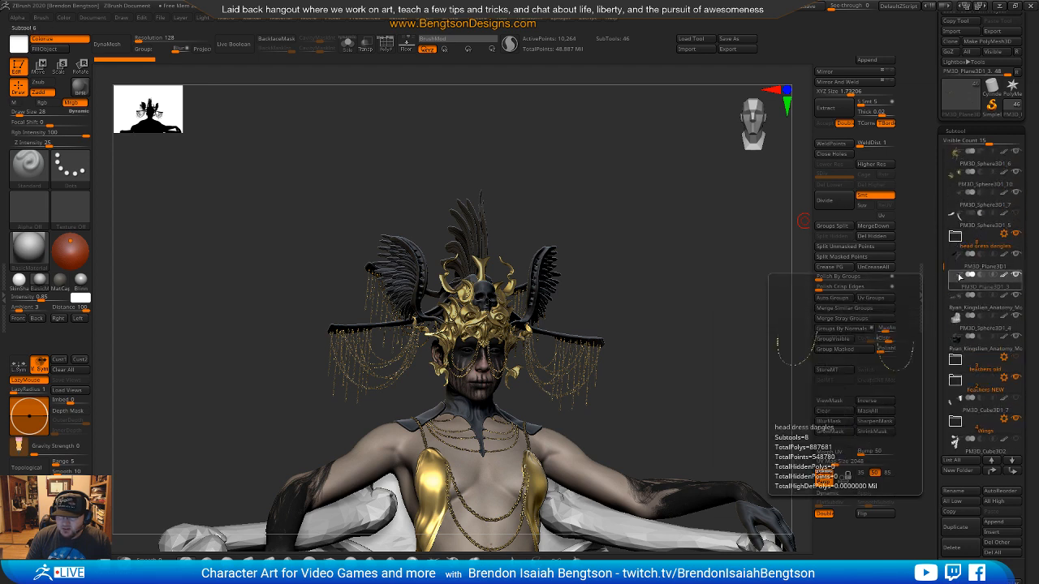
pyautogui.click(955, 258)
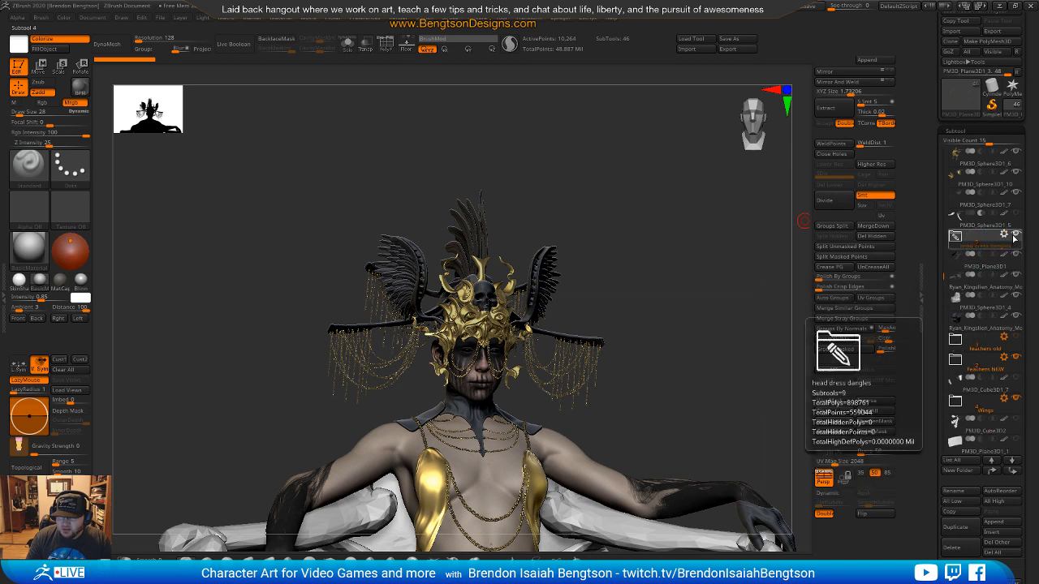
# Step: Check the contents of the head dress dangles folder by toggling its visibility off and on
pyautogui.click(1015, 235)
pyautogui.click(1016, 234)
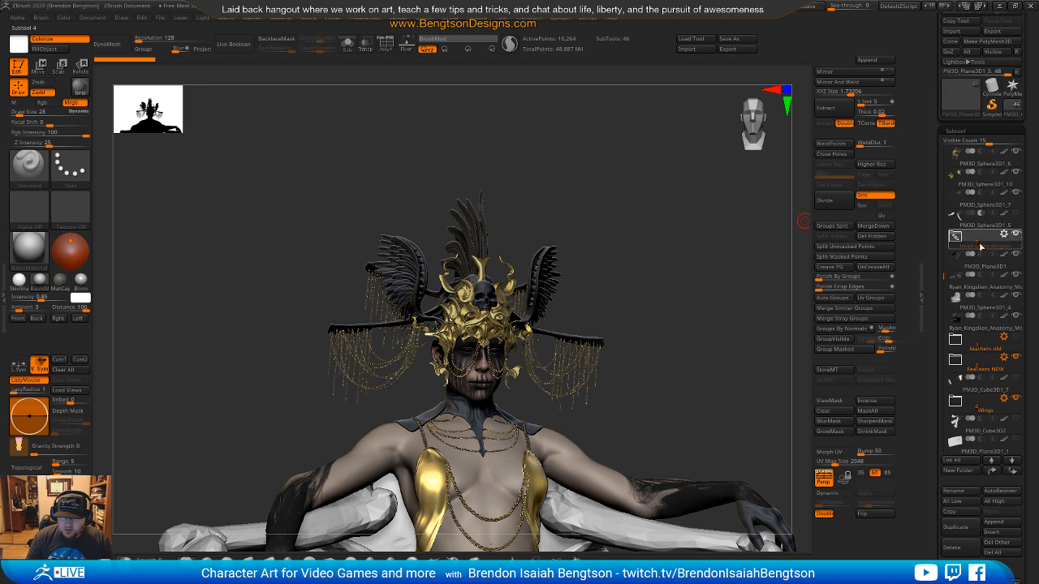
pyautogui.click(956, 243)
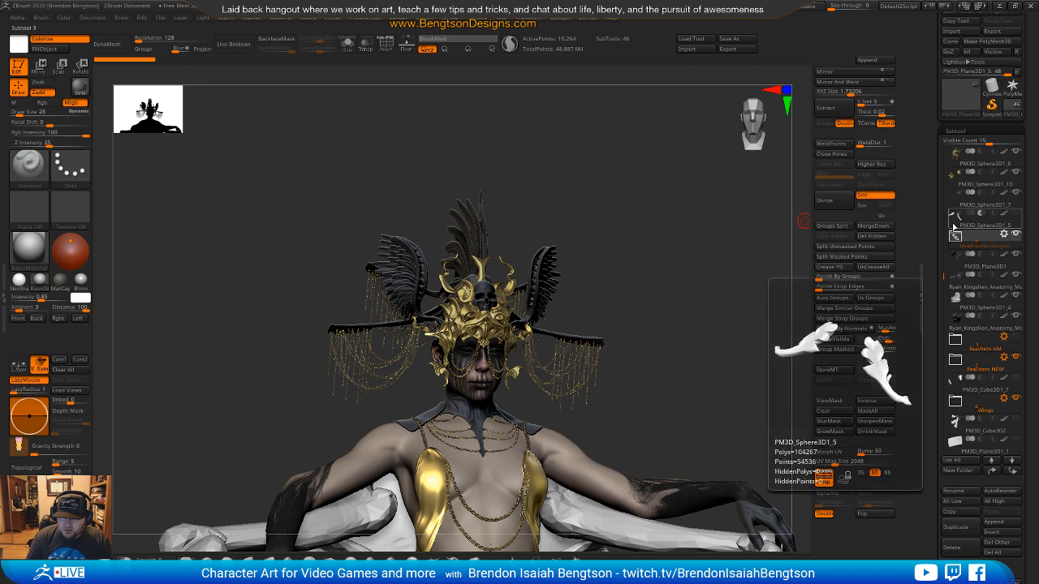
pyautogui.click(1015, 235)
pyautogui.click(1015, 235)
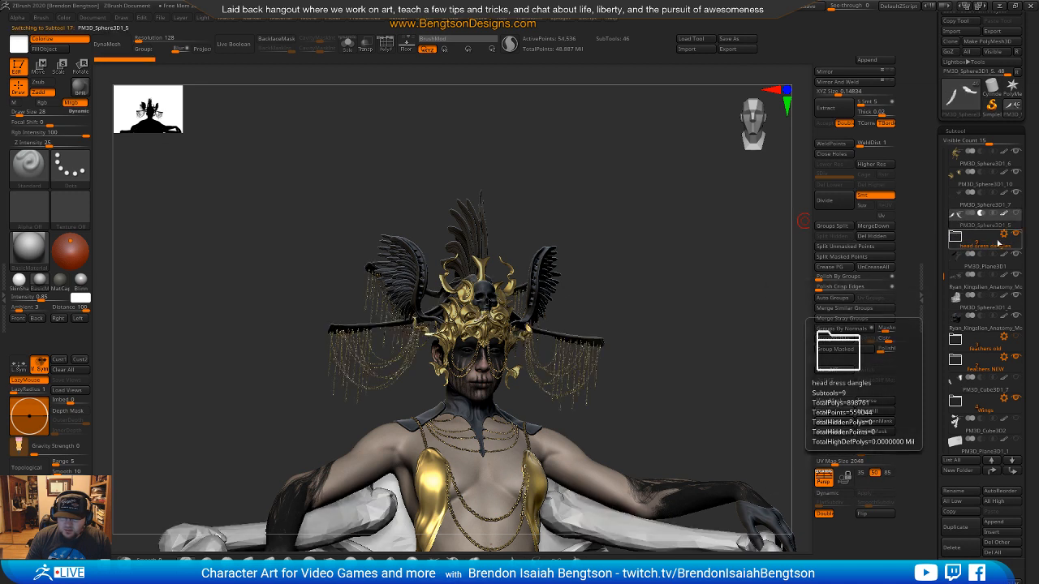
pyautogui.moveTo(701, 371); pyautogui.dragTo(598, 361)
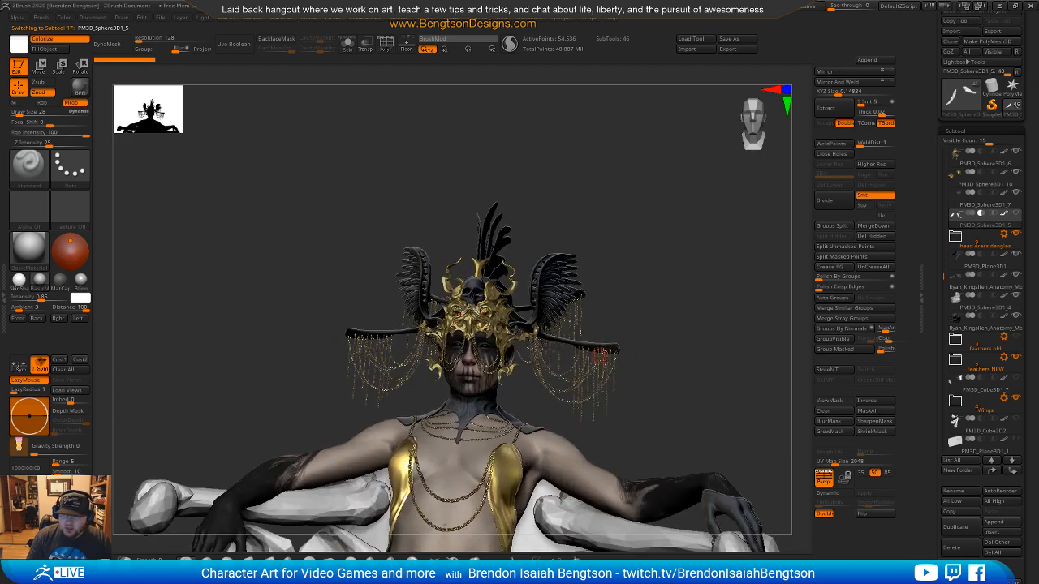
# Step: Select the new ears2 neck piece, isolate it and activate the Clay Buildup brush
pyautogui.keyDown('ctrl'); pyautogui.moveTo(555, 346); pyautogui.dragTo(645, 258, button='right'); pyautogui.keyUp('ctrl')
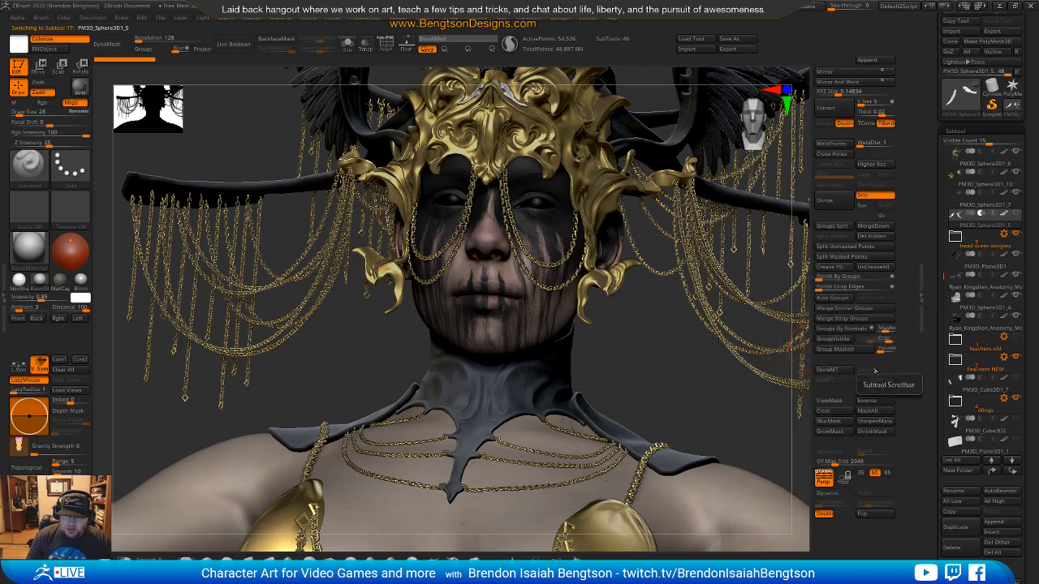
pyautogui.keyDown('alt'); pyautogui.click(532, 375); pyautogui.keyUp('alt')
pyautogui.moveTo(641, 370)
pyautogui.mouseDown()
pyautogui.moveTo(670, 374)
pyautogui.moveTo(649, 366)
pyautogui.mouseUp()
pyautogui.hotkey('shift', 's')
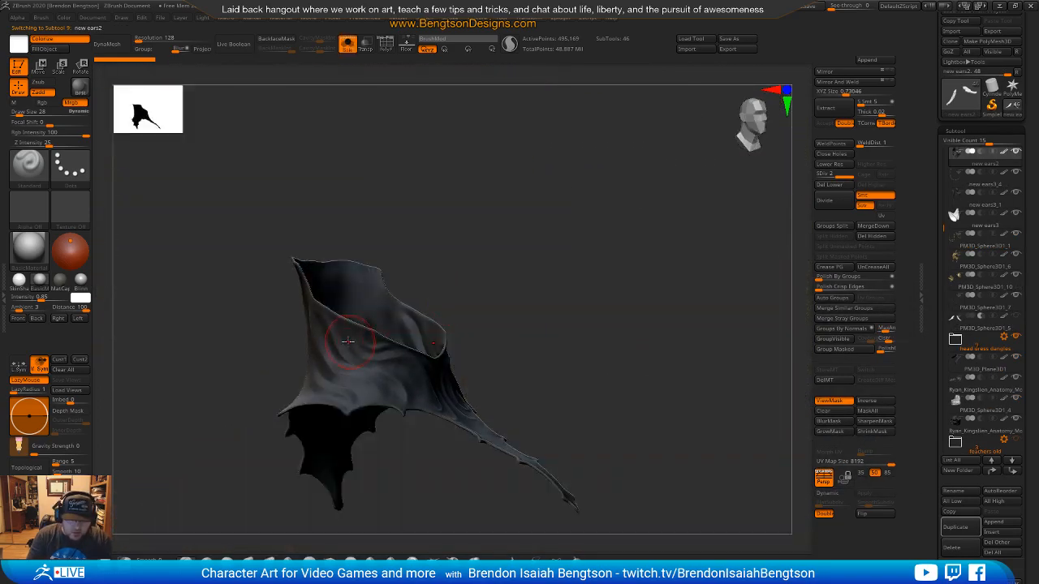
pyautogui.press('space')
pyautogui.moveTo(523, 281)
pyautogui.keyDown('alt'); pyautogui.mouseDown()
pyautogui.moveTo(579, 230)
pyautogui.moveTo(636, 228)
pyautogui.moveTo(622, 239)
pyautogui.mouseUp(); pyautogui.keyUp('alt')
pyautogui.press('b')
pyautogui.press('c')
pyautogui.press('b')
pyautogui.press('shift')
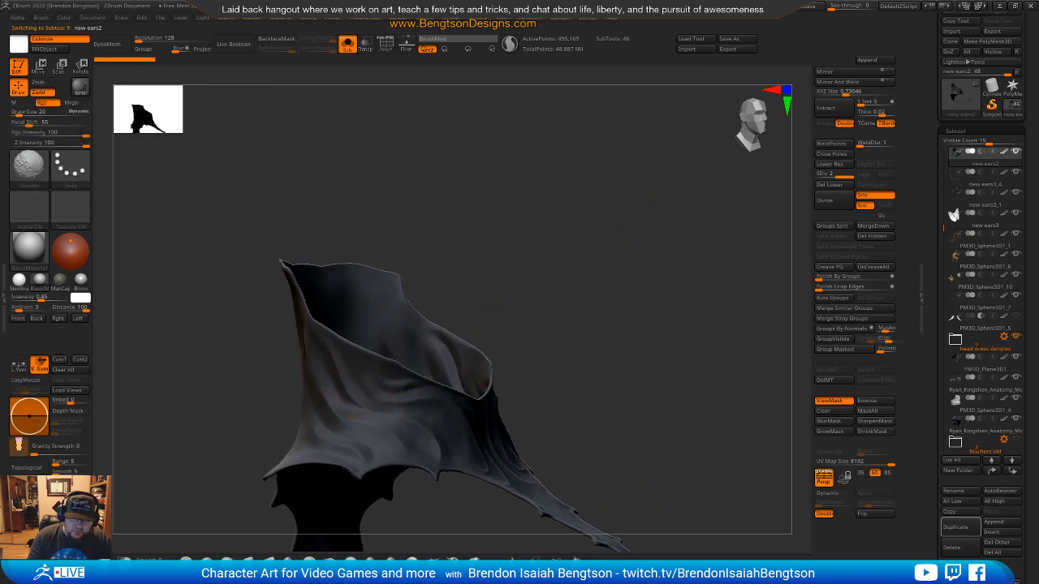
# Step: Drop the neck piece to subdivision level 1 and smooth the folds on its front
pyautogui.moveTo(828, 175); pyautogui.dragTo(807, 172)
pyautogui.moveTo(610, 348)
pyautogui.keyDown('alt'); pyautogui.mouseDown()
pyautogui.moveTo(646, 260)
pyautogui.moveTo(598, 289)
pyautogui.mouseUp(); pyautogui.keyUp('alt')
pyautogui.keyDown('shift'); pyautogui.moveTo(417, 343); pyautogui.dragTo(490, 338); pyautogui.keyUp('shift')
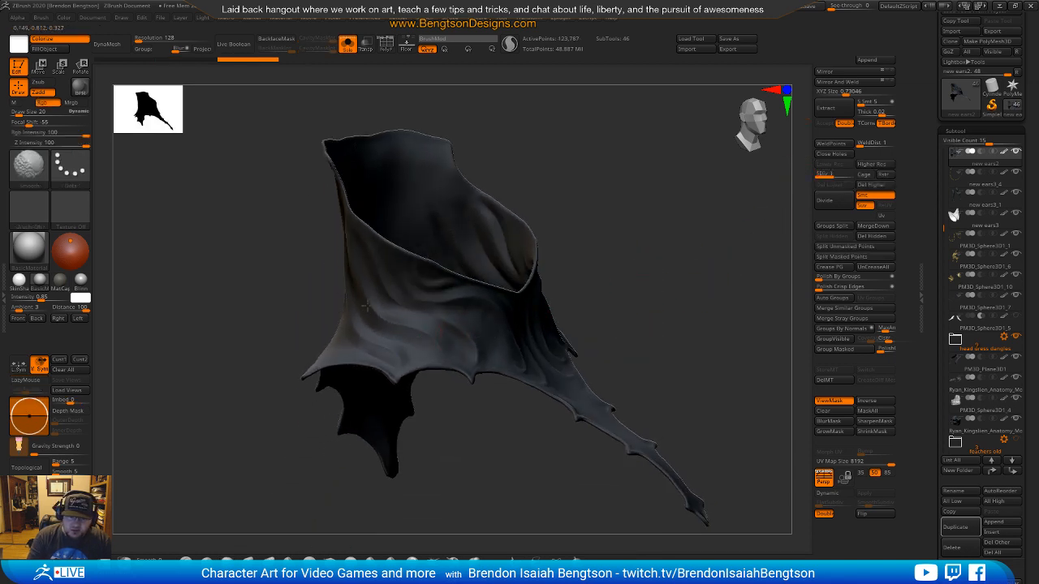
# Step: Display the neck piece's polygroup wireframe and delete its higher subdivision levels
pyautogui.hotkey('shift', 'f')
pyautogui.moveTo(610, 216)
pyautogui.keyDown('alt'); pyautogui.mouseDown()
pyautogui.moveTo(690, 248)
pyautogui.moveTo(573, 263)
pyautogui.moveTo(601, 308)
pyautogui.moveTo(627, 282)
pyautogui.moveTo(621, 271)
pyautogui.moveTo(584, 259)
pyautogui.moveTo(612, 322)
pyautogui.moveTo(598, 274)
pyautogui.moveTo(571, 269)
pyautogui.moveTo(447, 305)
pyautogui.moveTo(563, 320)
pyautogui.moveTo(587, 302)
pyautogui.moveTo(556, 382)
pyautogui.mouseUp(); pyautogui.keyUp('alt')
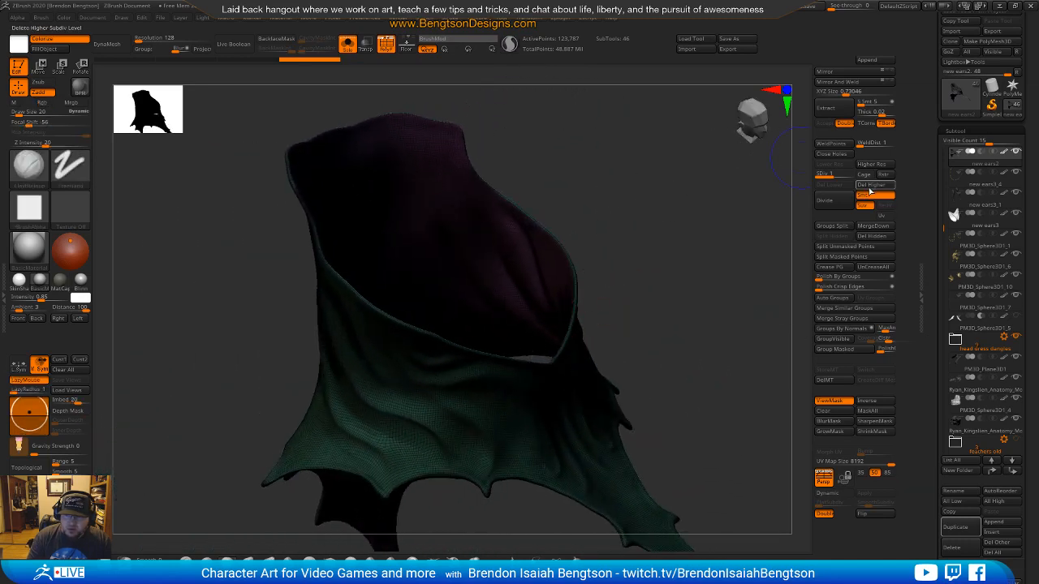
pyautogui.click(865, 186)
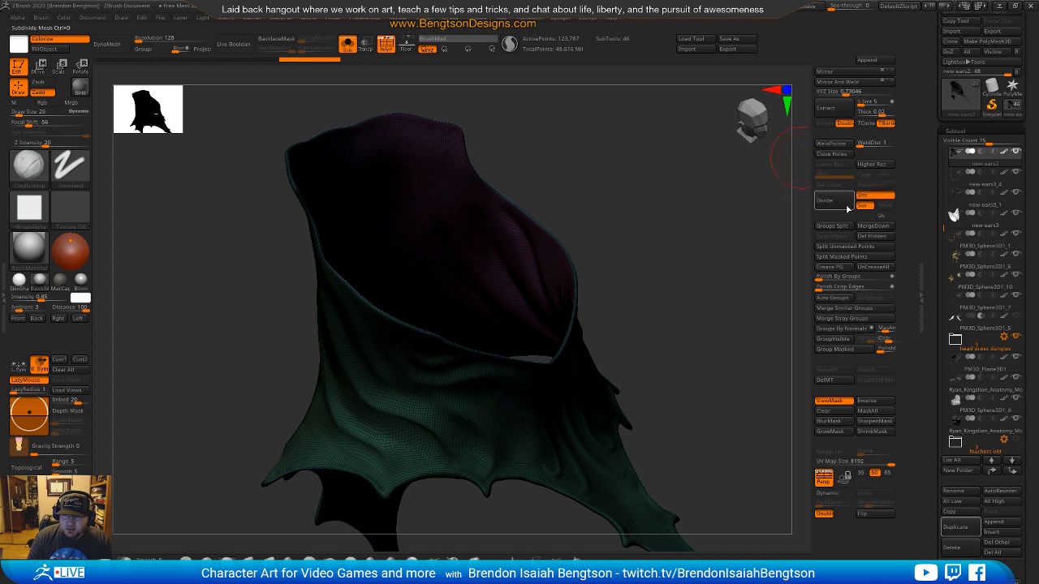
# Step: Isolate the neck piece's outer green polygroup and delete the hidden inner shell and rim
pyautogui.keyDown('ctrl'); pyautogui.keyDown('shift'); pyautogui.click(512, 403); pyautogui.keyUp('shift'); pyautogui.keyUp('ctrl')
pyautogui.moveTo(611, 290); pyautogui.dragTo(654, 305)
pyautogui.moveTo(690, 352); pyautogui.dragTo(695, 325)
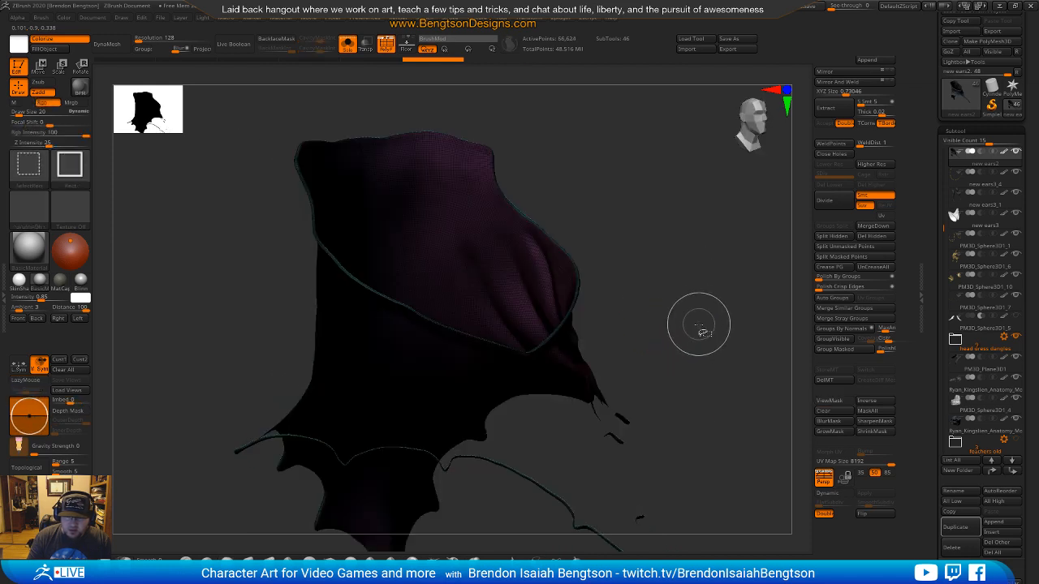
pyautogui.moveTo(700, 287); pyautogui.dragTo(584, 308)
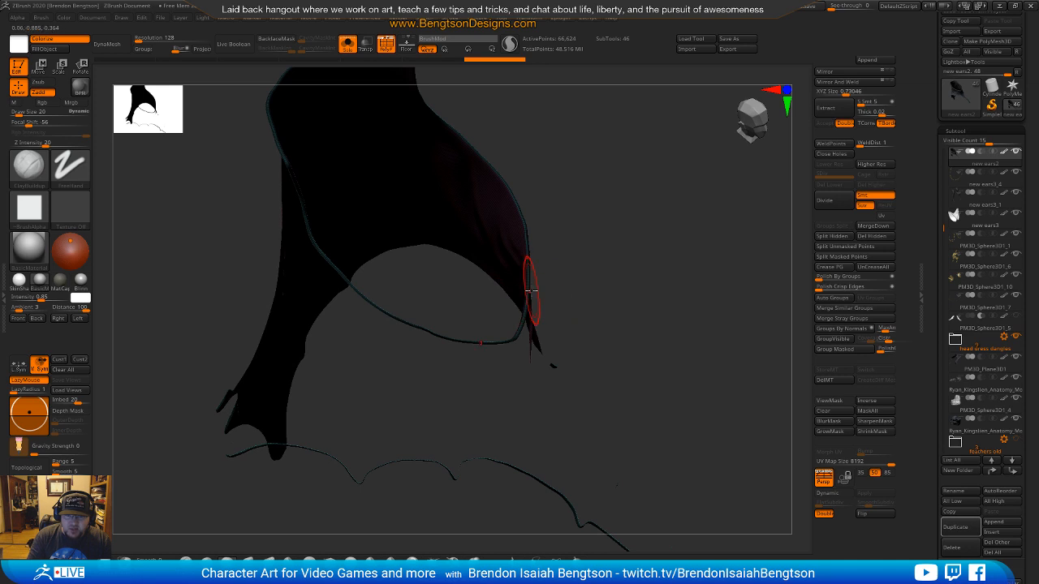
pyautogui.moveTo(696, 345); pyautogui.dragTo(689, 323)
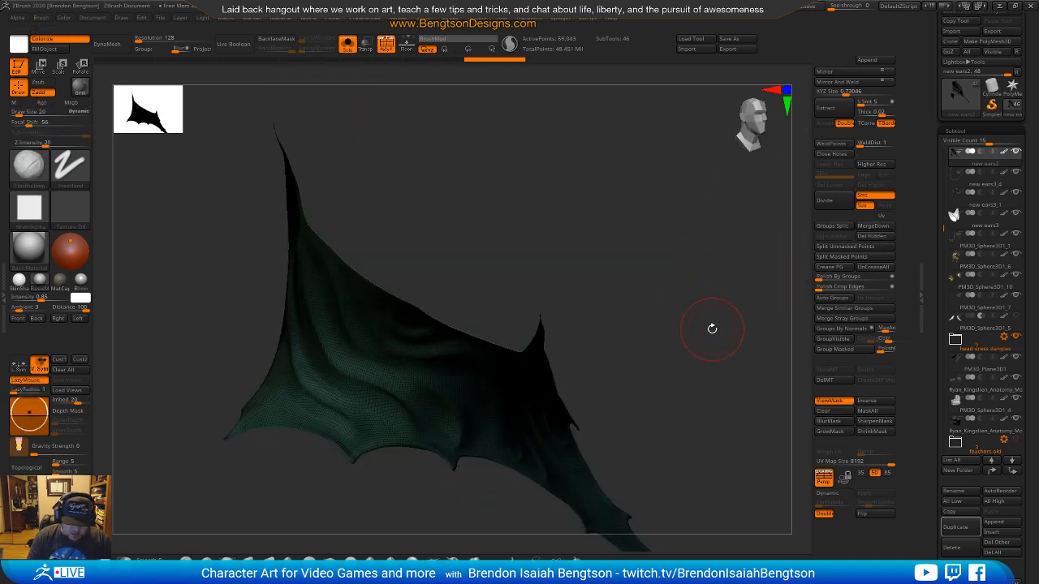
# Step: Inspect the single-layer neck piece on the figure from three-quarter and front views, and isolate it again
pyautogui.hotkey('shift', 's')
pyautogui.moveTo(728, 346)
pyautogui.mouseDown()
pyautogui.moveTo(719, 327)
pyautogui.moveTo(686, 319)
pyautogui.mouseUp()
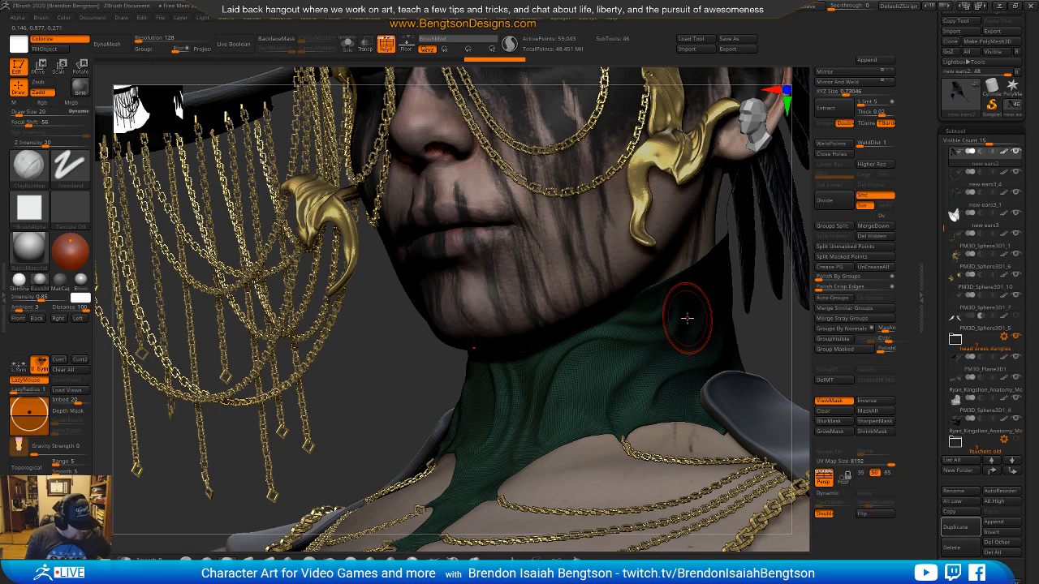
pyautogui.moveTo(616, 393)
pyautogui.mouseDown(button='right')
pyautogui.moveTo(633, 424)
pyautogui.moveTo(609, 403)
pyautogui.mouseUp(button='right')
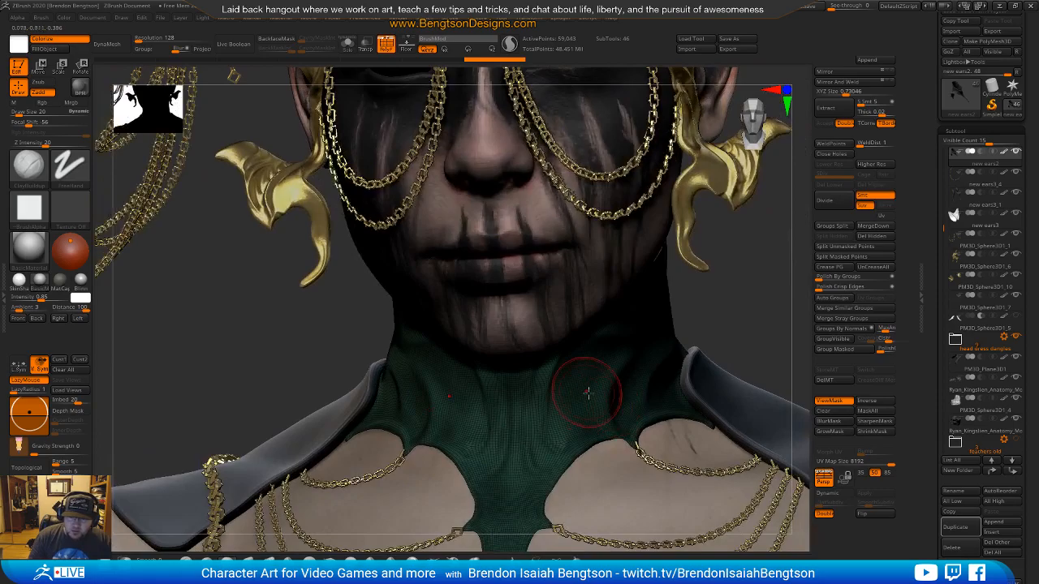
pyautogui.moveTo(654, 350); pyautogui.dragTo(532, 404, button='right')
pyautogui.hotkey('shift', 's')
pyautogui.moveTo(551, 361); pyautogui.dragTo(568, 361, button='right')
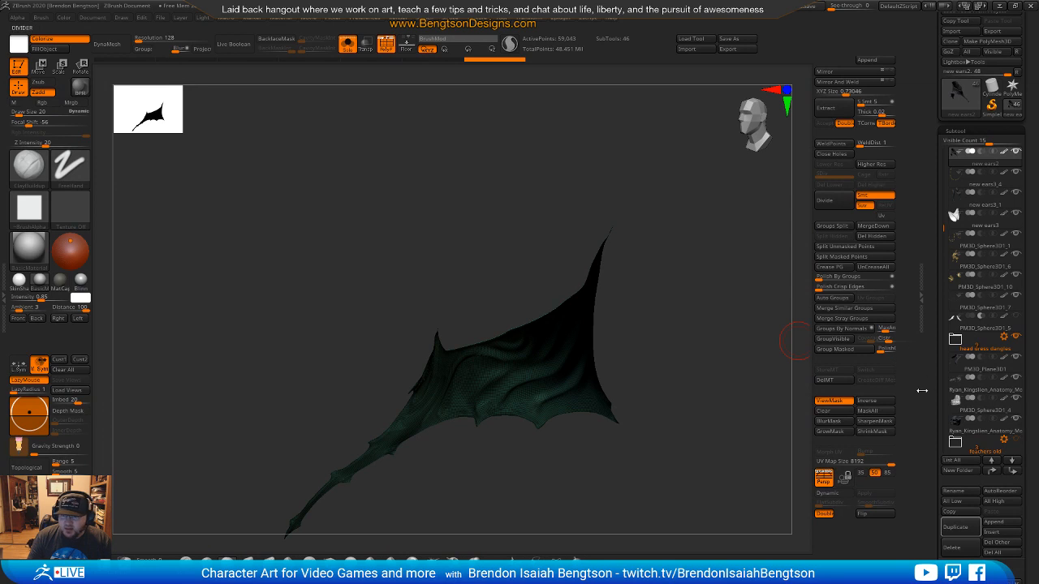
# Step: Turn off the mask view and enable double-sided display for the neck piece in its display properties
pyautogui.click(842, 403)
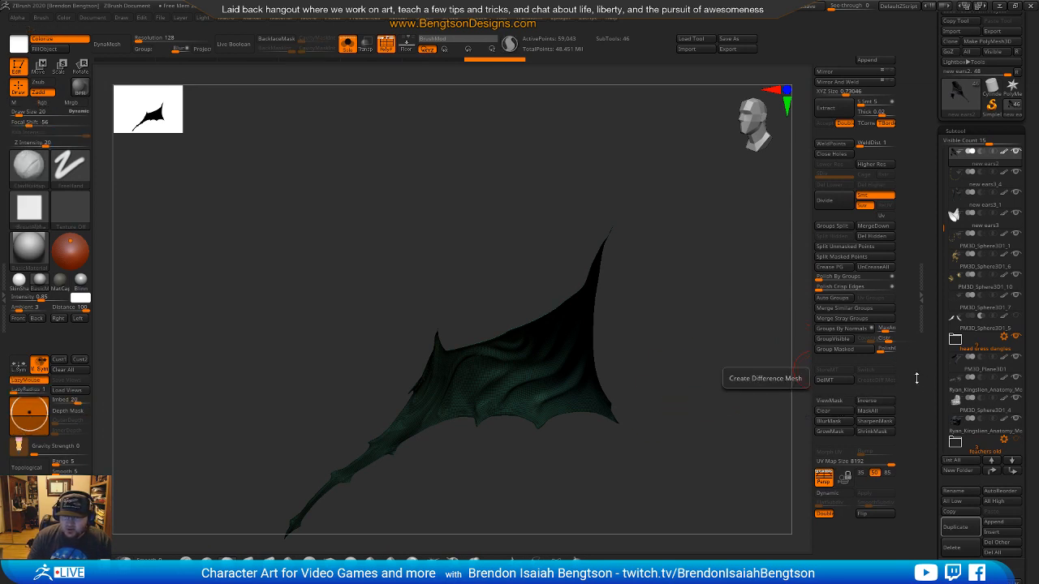
pyautogui.moveTo(936, 394); pyautogui.dragTo(939, 270)
pyautogui.moveTo(936, 373); pyautogui.dragTo(952, 302)
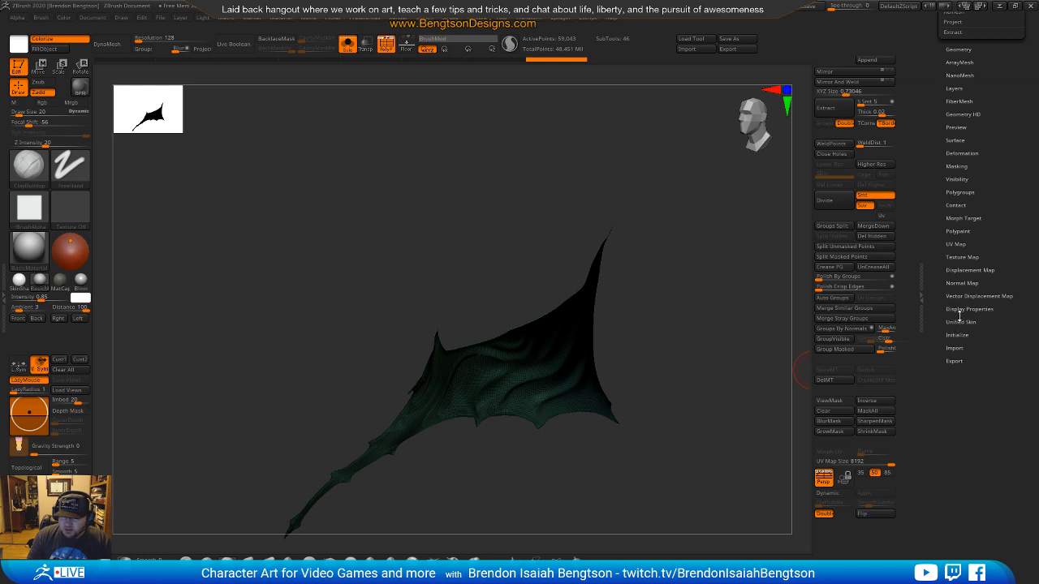
pyautogui.click(960, 309)
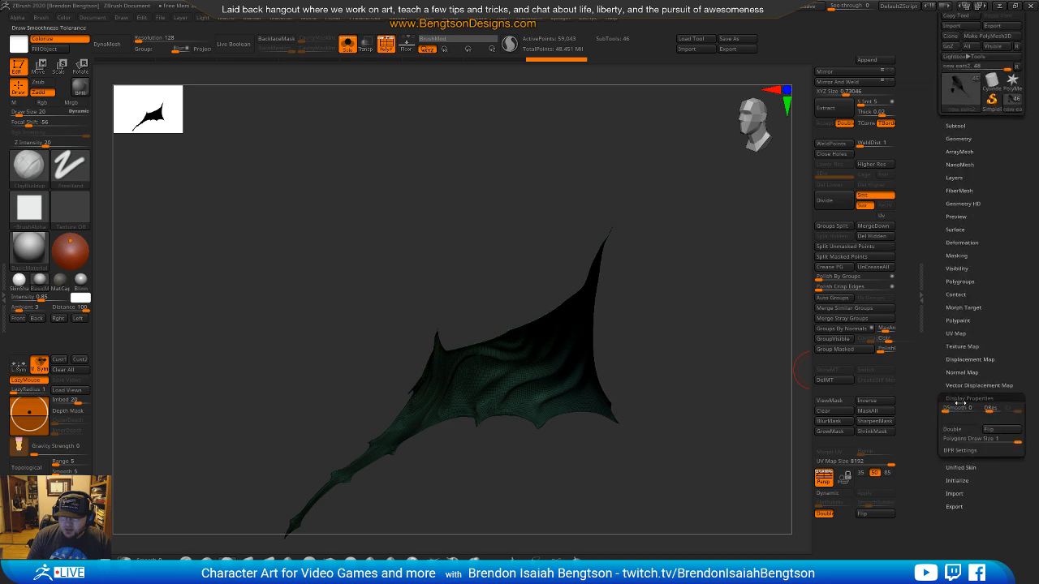
pyautogui.click(953, 430)
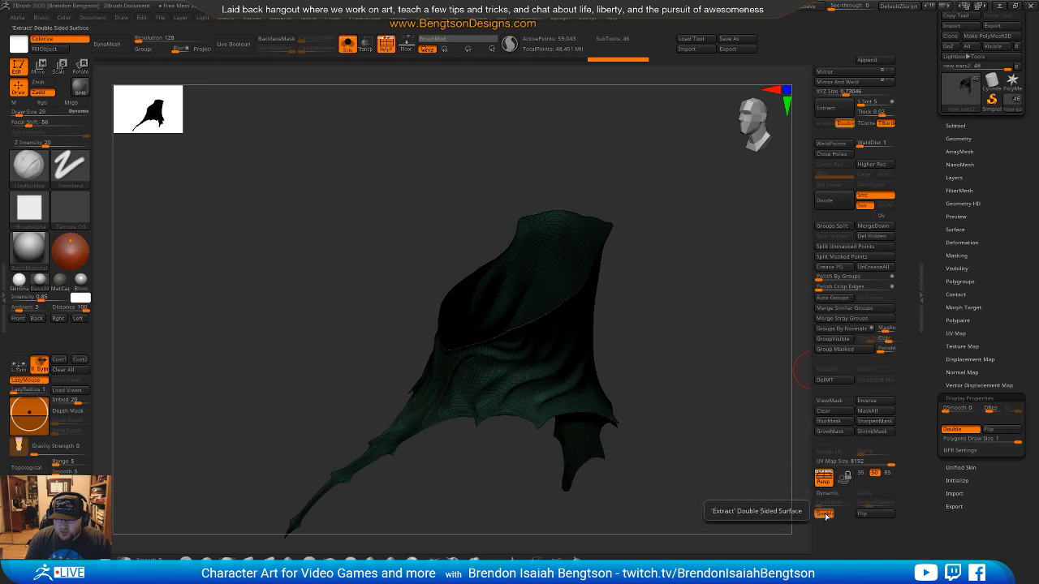
# Step: Enable interface customization and replace the extract Double button in the custom shelf with the display properties Double button
pyautogui.press('ctrl')
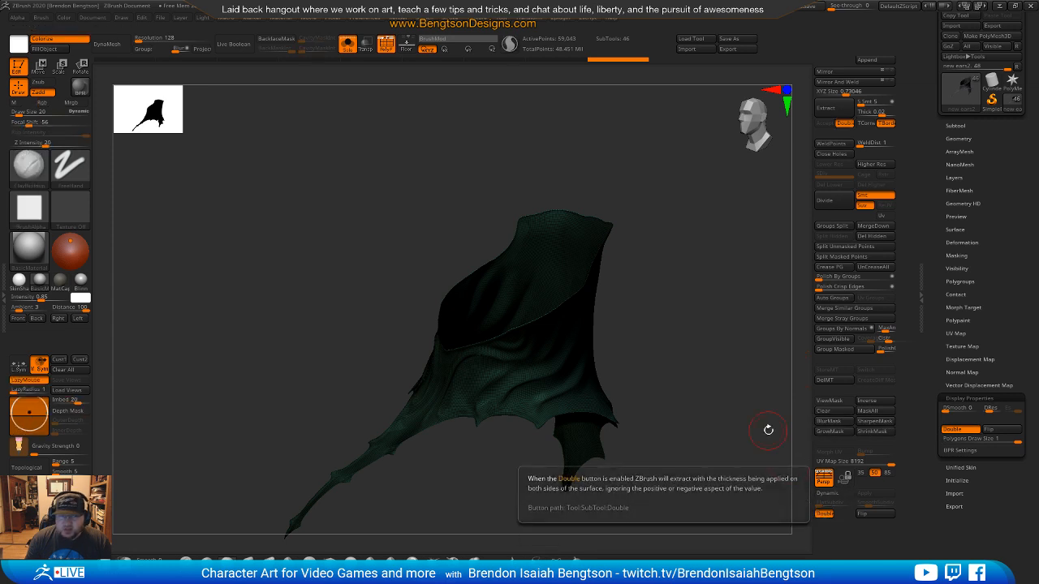
pyautogui.click(367, 17)
pyautogui.click(383, 54)
pyautogui.click(395, 107)
pyautogui.press('ctrl')
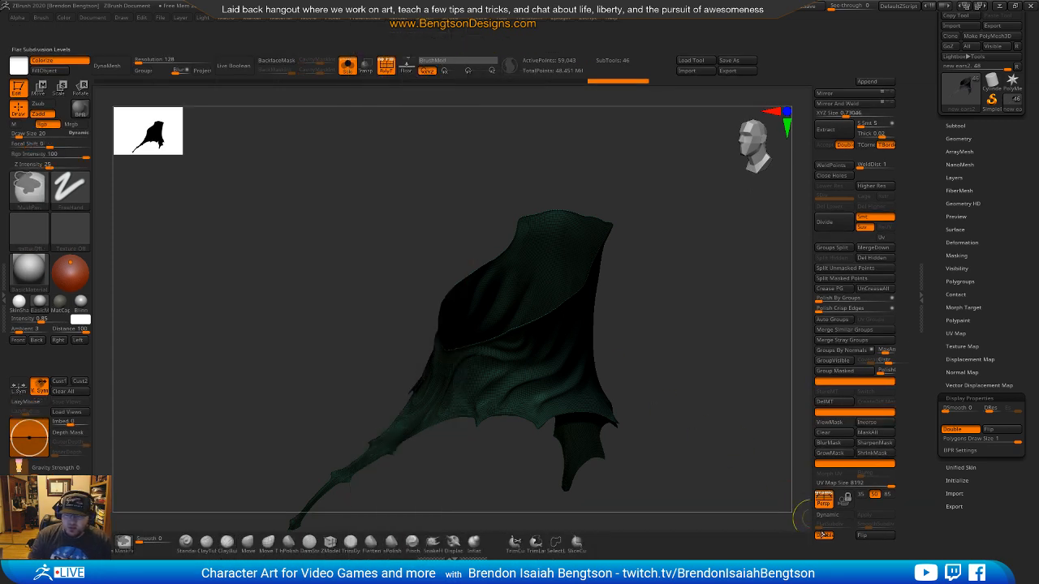
pyautogui.keyDown('ctrl'); pyautogui.keyDown('alt'); pyautogui.moveTo(966, 431); pyautogui.dragTo(884, 487); pyautogui.keyUp('alt'); pyautogui.keyUp('ctrl')
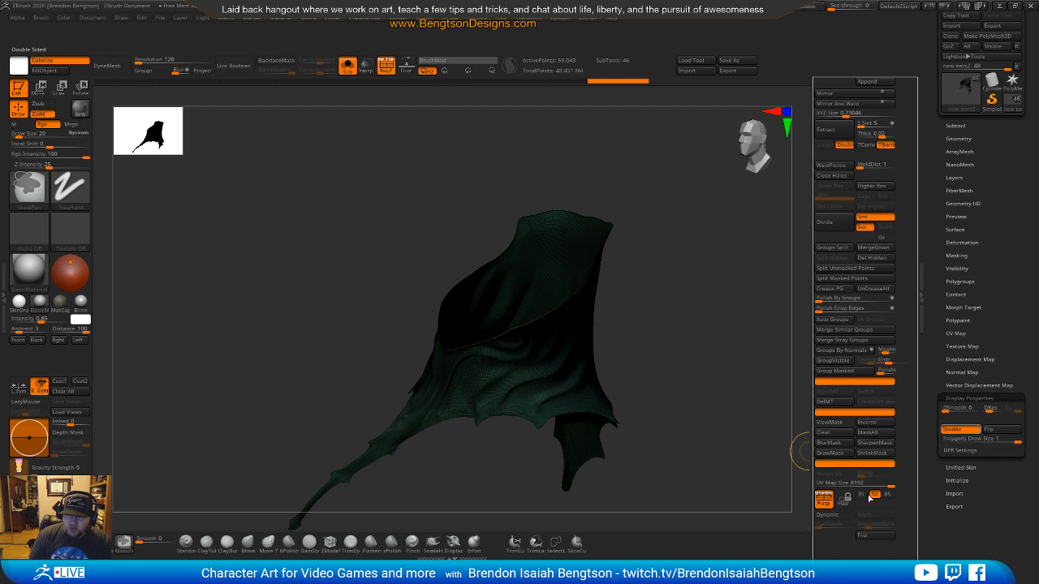
pyautogui.keyDown('ctrl'); pyautogui.keyDown('alt'); pyautogui.moveTo(839, 535); pyautogui.dragTo(840, 537); pyautogui.keyUp('alt'); pyautogui.keyUp('ctrl')
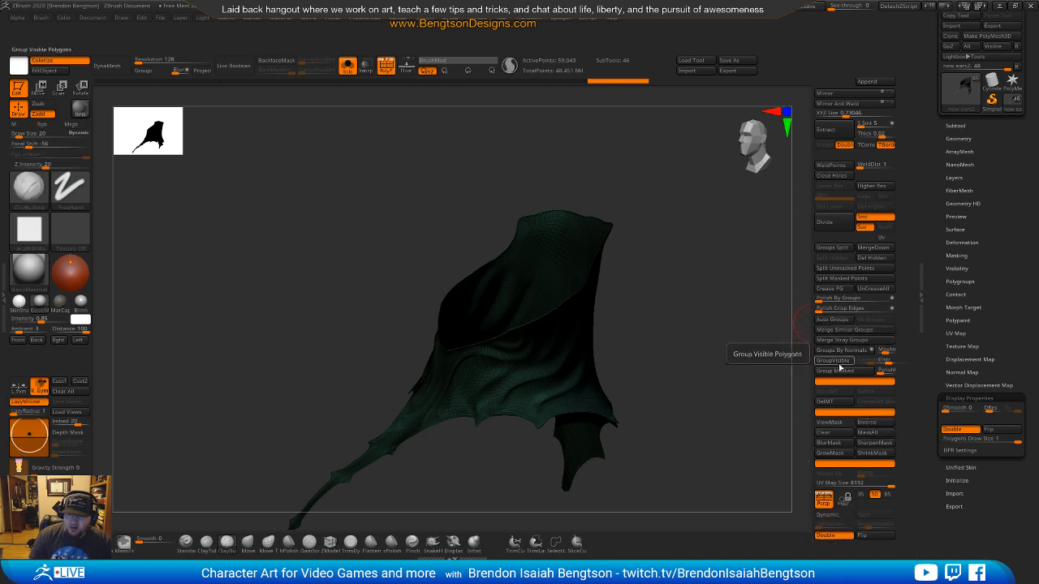
# Step: Turn off interface customization and store the interface configuration
pyautogui.click(370, 17)
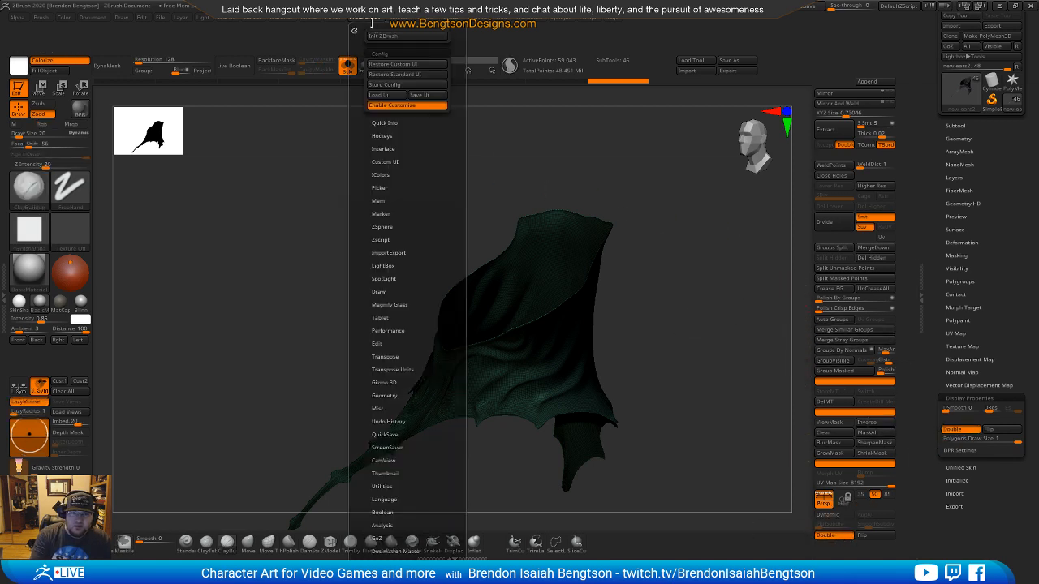
pyautogui.click(389, 106)
pyautogui.click(385, 84)
pyautogui.click(602, 326)
# Step: Hide the polygroup wireframe and fill the neck piece with white and BasicMaterial, using the Standard brush in Mrgb mode
pyautogui.moveTo(647, 283)
pyautogui.mouseDown()
pyautogui.moveTo(760, 390)
pyautogui.moveTo(746, 398)
pyautogui.moveTo(761, 345)
pyautogui.moveTo(749, 397)
pyautogui.moveTo(747, 327)
pyautogui.moveTo(749, 387)
pyautogui.moveTo(723, 394)
pyautogui.moveTo(728, 366)
pyautogui.moveTo(733, 380)
pyautogui.moveTo(754, 375)
pyautogui.moveTo(695, 357)
pyautogui.mouseUp()
pyautogui.hotkey('shift', 'f')
pyautogui.moveTo(684, 258)
pyautogui.mouseDown()
pyautogui.moveTo(663, 227)
pyautogui.moveTo(649, 232)
pyautogui.mouseUp()
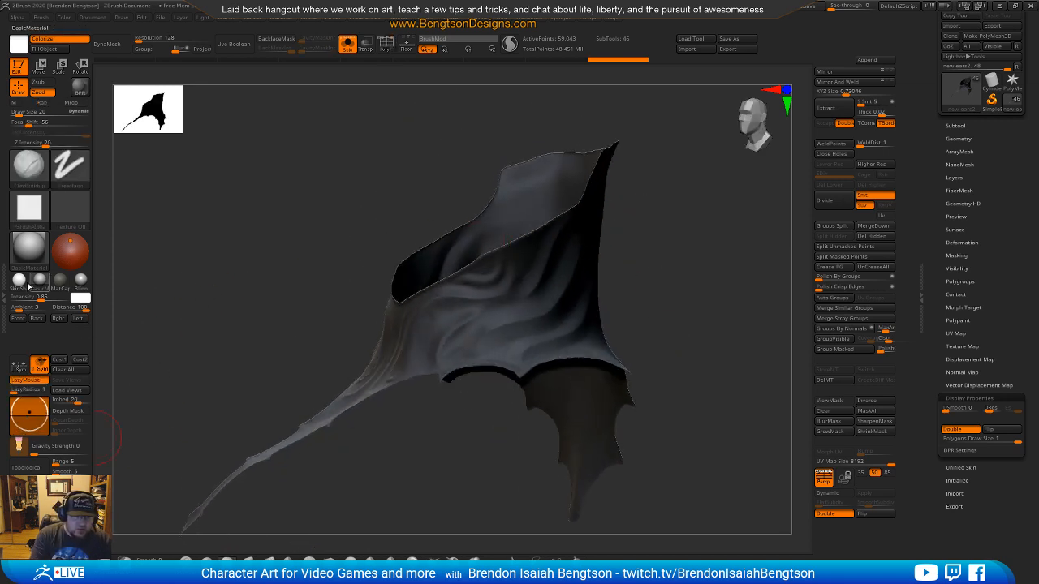
pyautogui.scroll(-1, 61, 114)
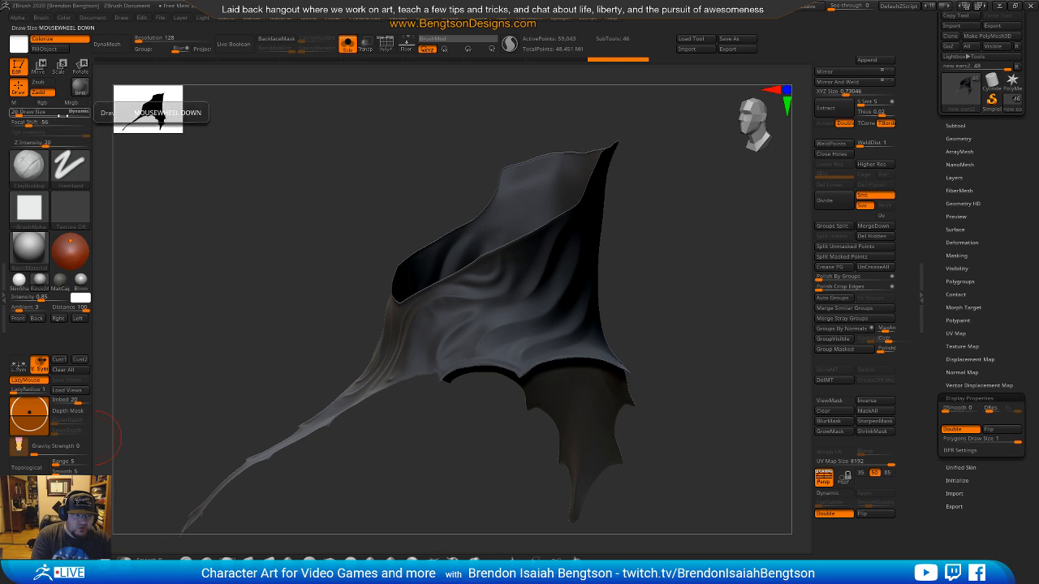
pyautogui.click(186, 559)
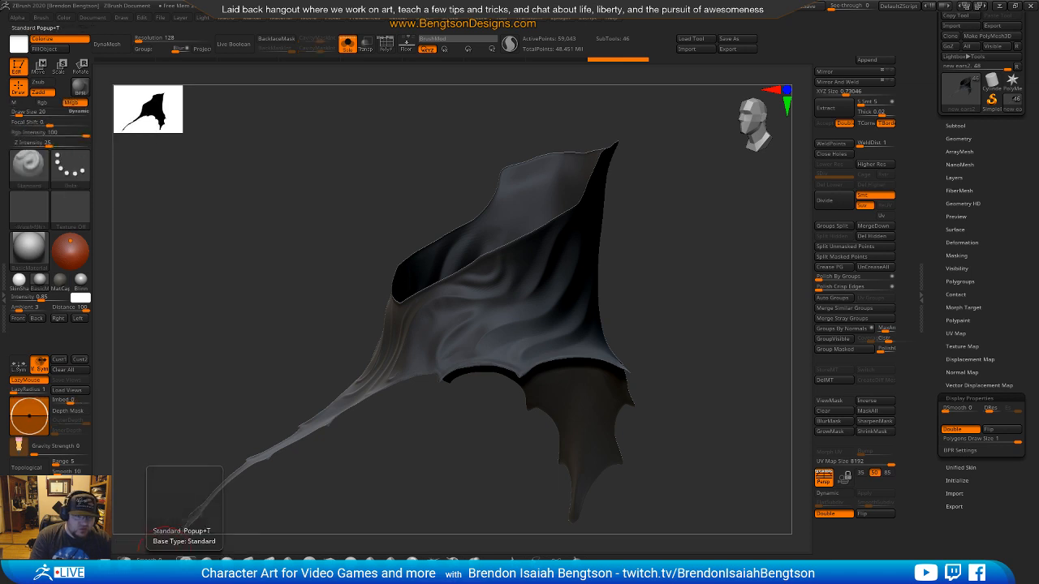
pyautogui.click(61, 51)
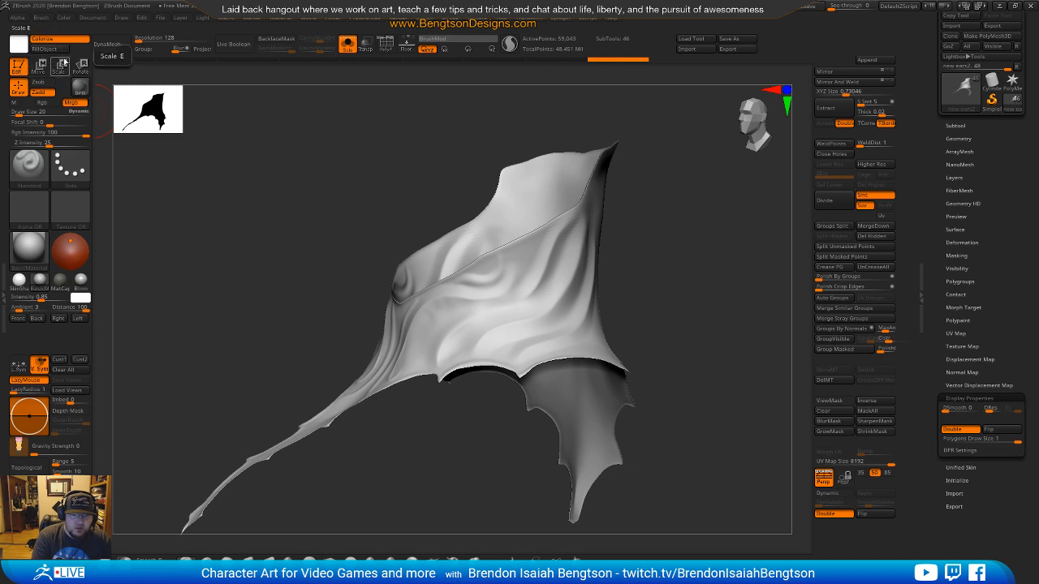
# Step: Smooth the folds across the front and side of the neck piece with the Smooth brush
pyautogui.keyDown('shift'); pyautogui.moveTo(250, 262); pyautogui.dragTo(425, 302); pyautogui.keyUp('shift')
pyautogui.moveTo(647, 292); pyautogui.dragTo(685, 288)
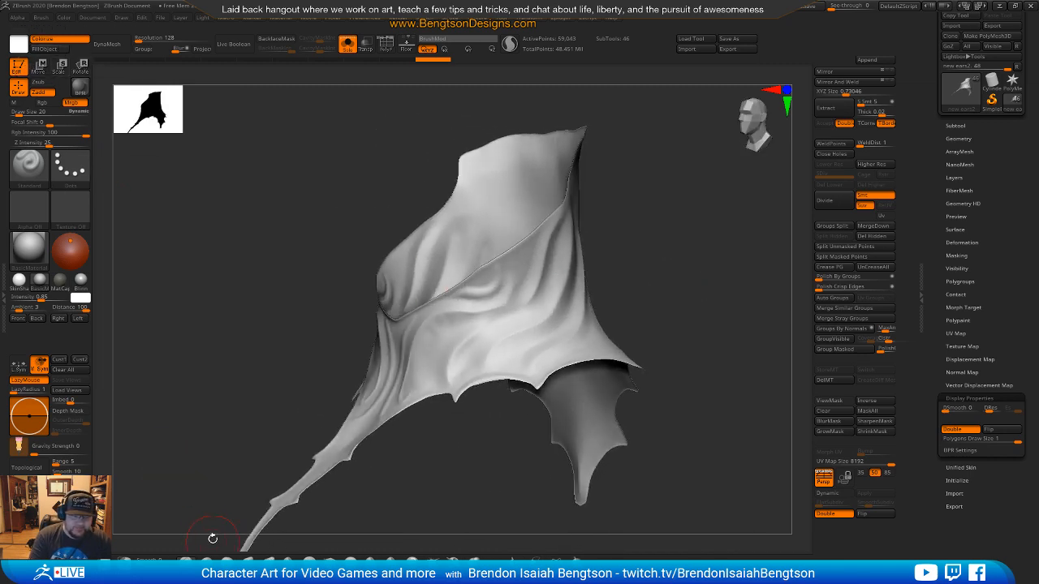
pyautogui.keyDown('shift'); pyautogui.moveTo(545, 273); pyautogui.dragTo(569, 246); pyautogui.keyUp('shift')
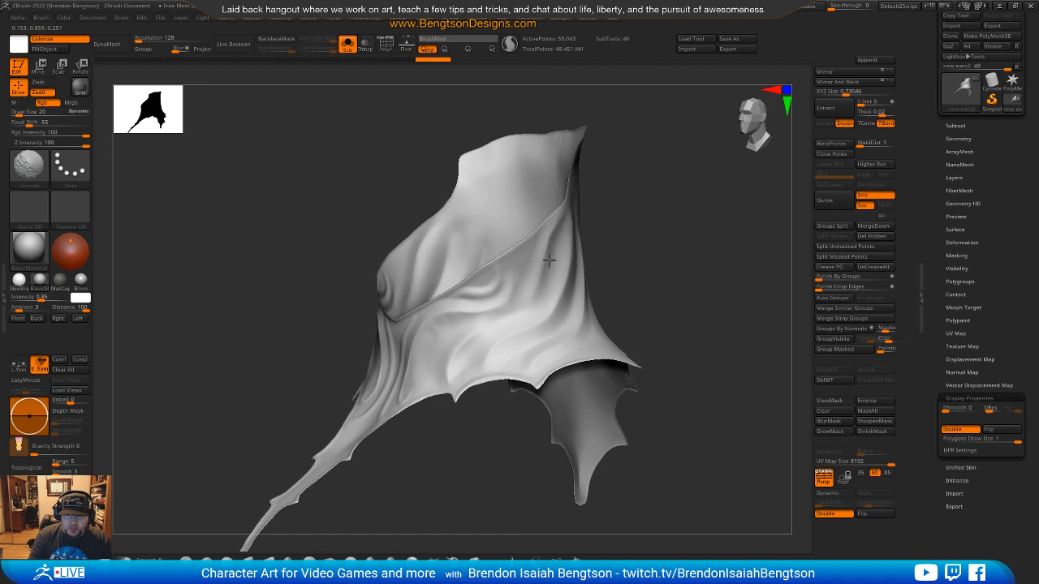
pyautogui.moveTo(641, 243)
pyautogui.mouseDown()
pyautogui.moveTo(656, 227)
pyautogui.moveTo(658, 239)
pyautogui.moveTo(725, 209)
pyautogui.moveTo(702, 208)
pyautogui.moveTo(682, 220)
pyautogui.moveTo(689, 225)
pyautogui.mouseUp()
pyautogui.press('shift')
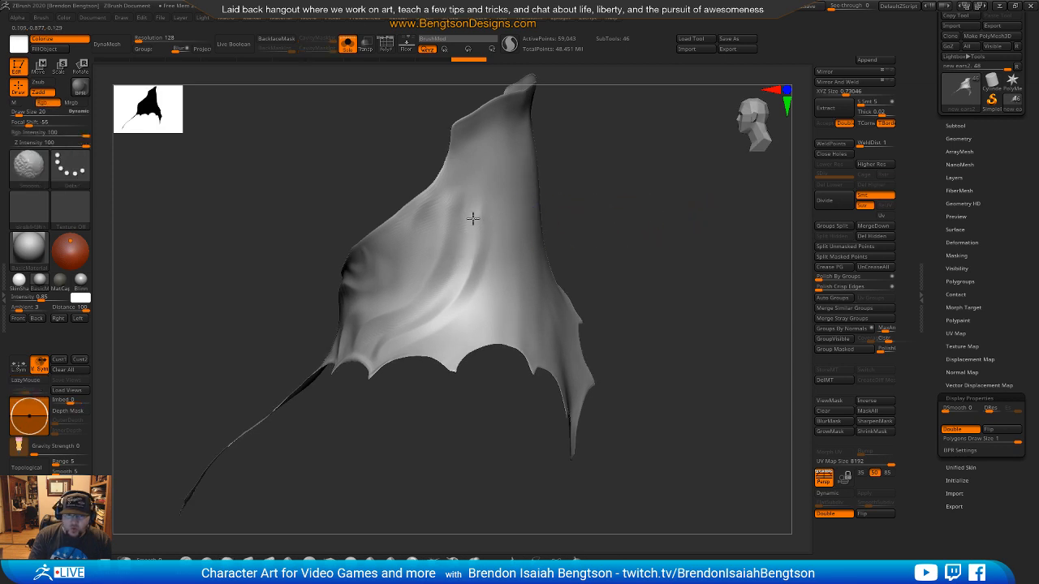
pyautogui.press('space')
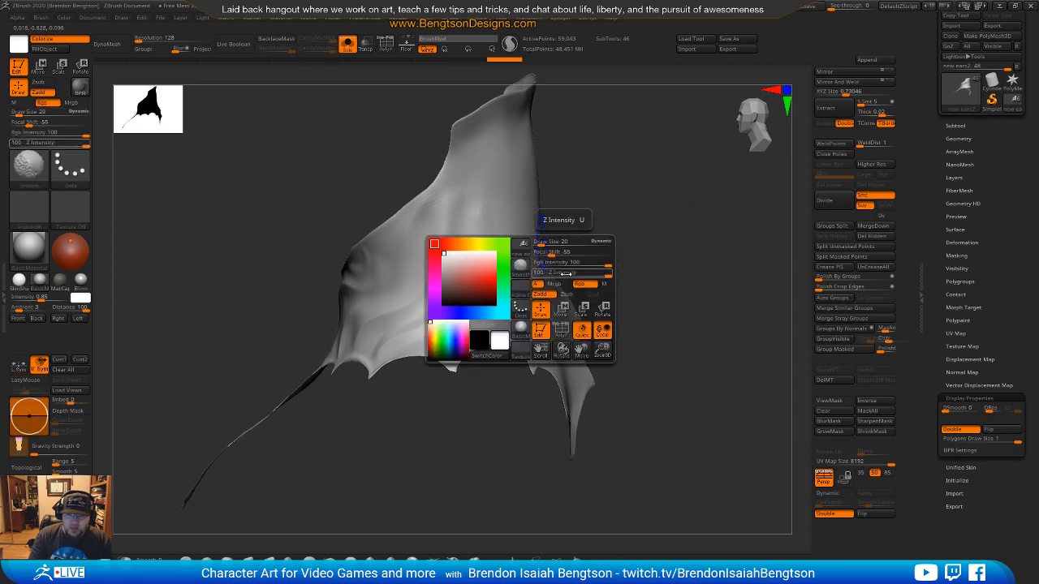
pyautogui.press('shift')
pyautogui.moveTo(651, 181)
pyautogui.keyDown('alt'); pyautogui.mouseDown()
pyautogui.moveTo(652, 250)
pyautogui.moveTo(688, 224)
pyautogui.mouseUp(); pyautogui.keyUp('alt')
pyautogui.moveTo(648, 271)
pyautogui.mouseDown()
pyautogui.moveTo(654, 232)
pyautogui.moveTo(674, 251)
pyautogui.moveTo(665, 260)
pyautogui.mouseUp()
pyautogui.press('shift')
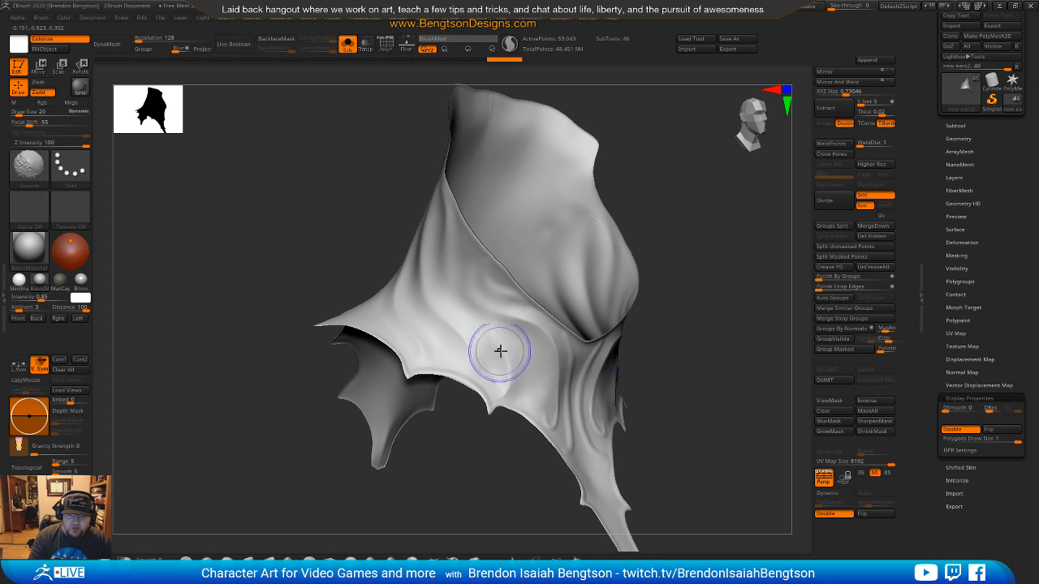
# Step: Examine the neck piece's polygon density in wireframe, its shaded folds and the smoothing brush's intensity
pyautogui.moveTo(728, 283); pyautogui.dragTo(665, 257)
pyautogui.hotkey('shift', 'f')
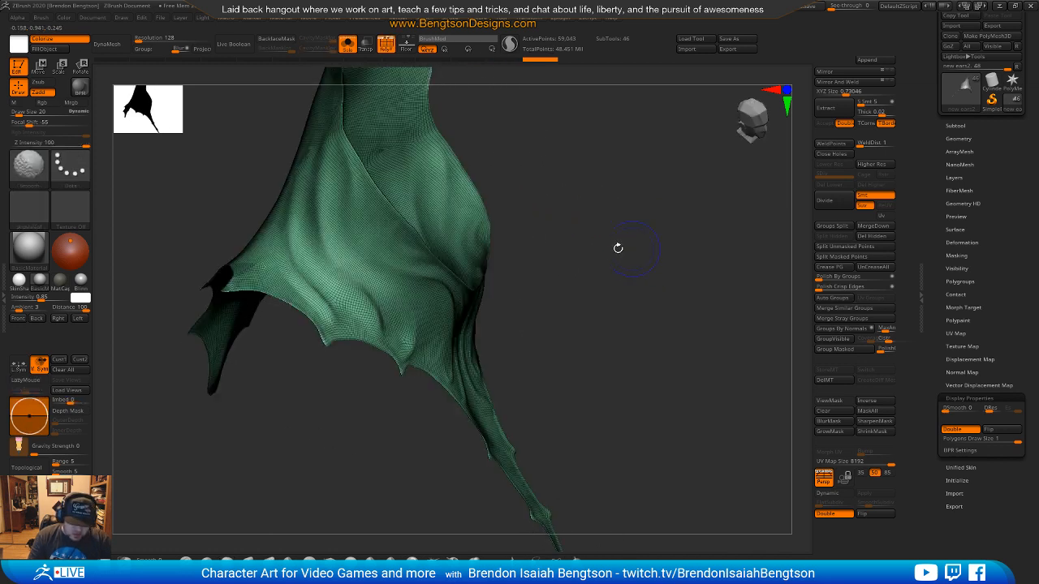
pyautogui.moveTo(617, 302)
pyautogui.mouseDown()
pyautogui.moveTo(658, 284)
pyautogui.moveTo(627, 333)
pyautogui.moveTo(600, 326)
pyautogui.mouseUp()
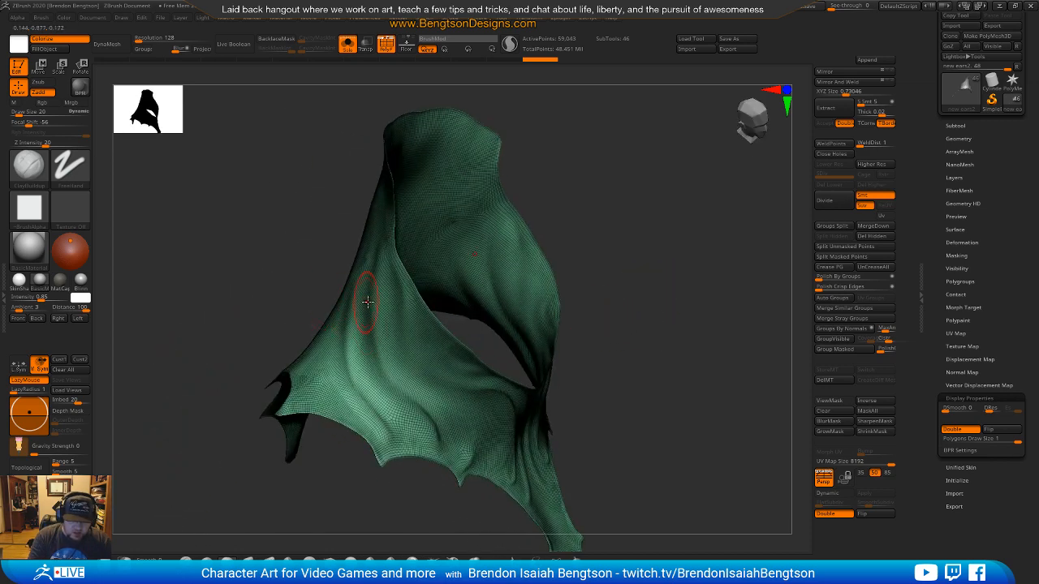
pyautogui.hotkey('shift', 'f')
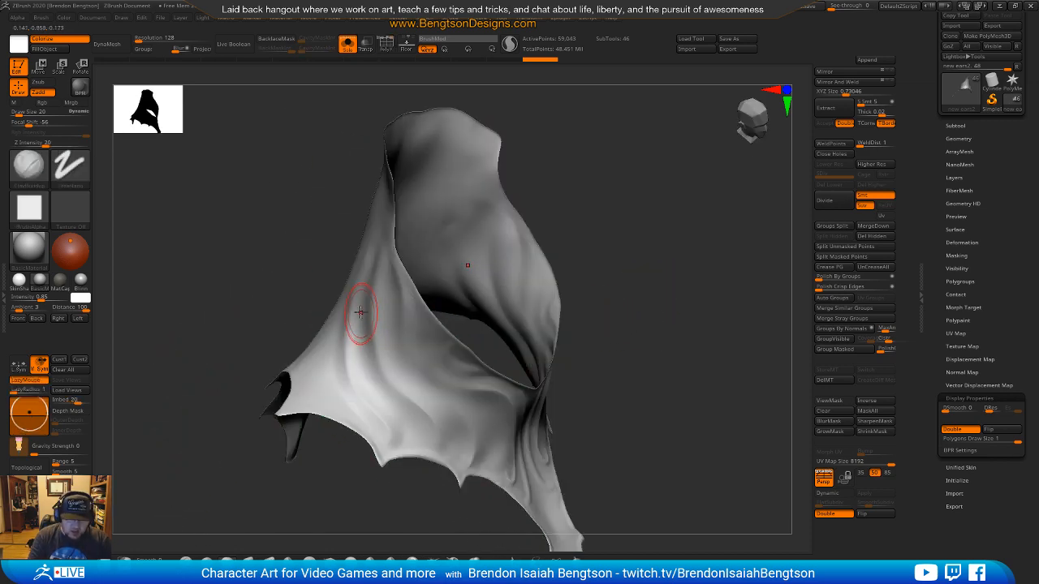
pyautogui.moveTo(306, 220); pyautogui.dragTo(334, 234)
pyautogui.press('space')
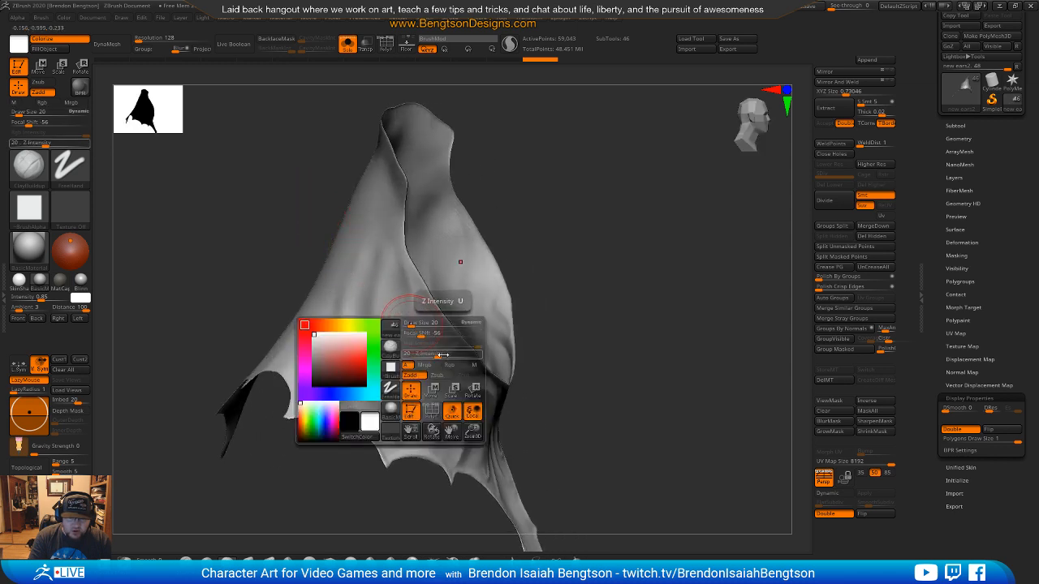
pyautogui.hotkey('shift', 'space')
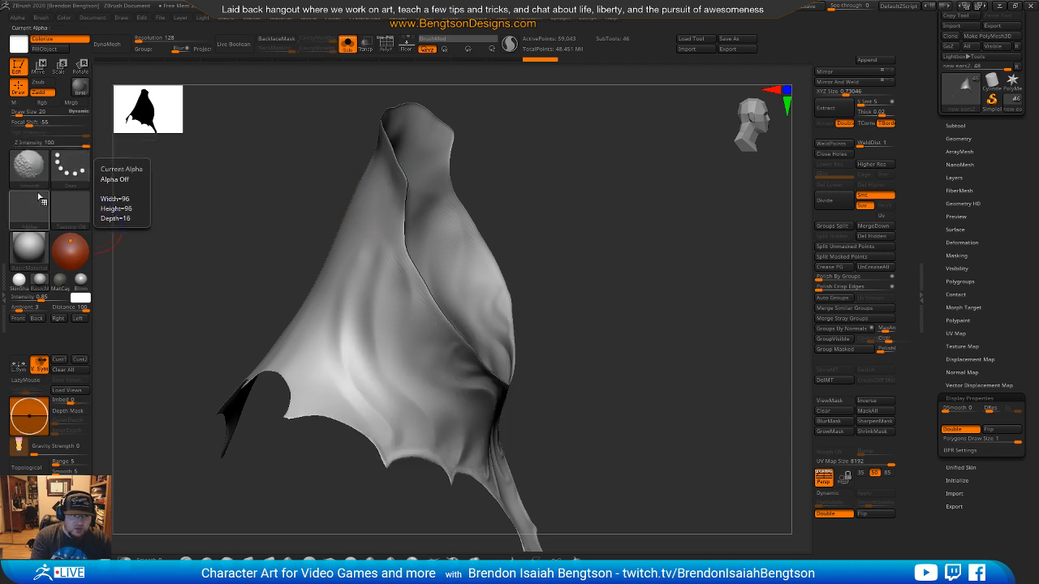
# Step: Load the Smooth Stronger brush from the LightBox brush library as the smoothing brush
pyautogui.press(',')
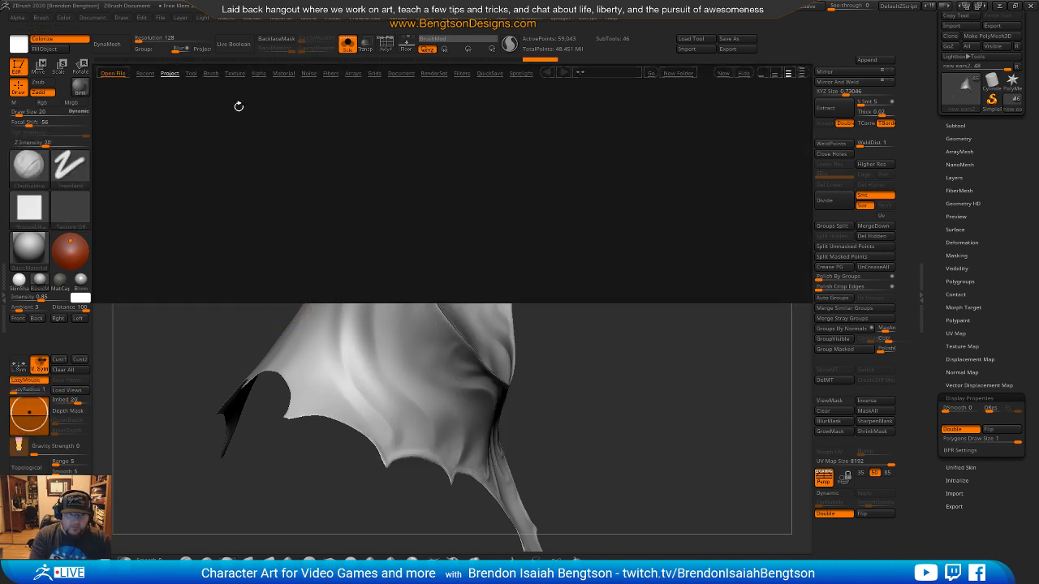
pyautogui.click(211, 74)
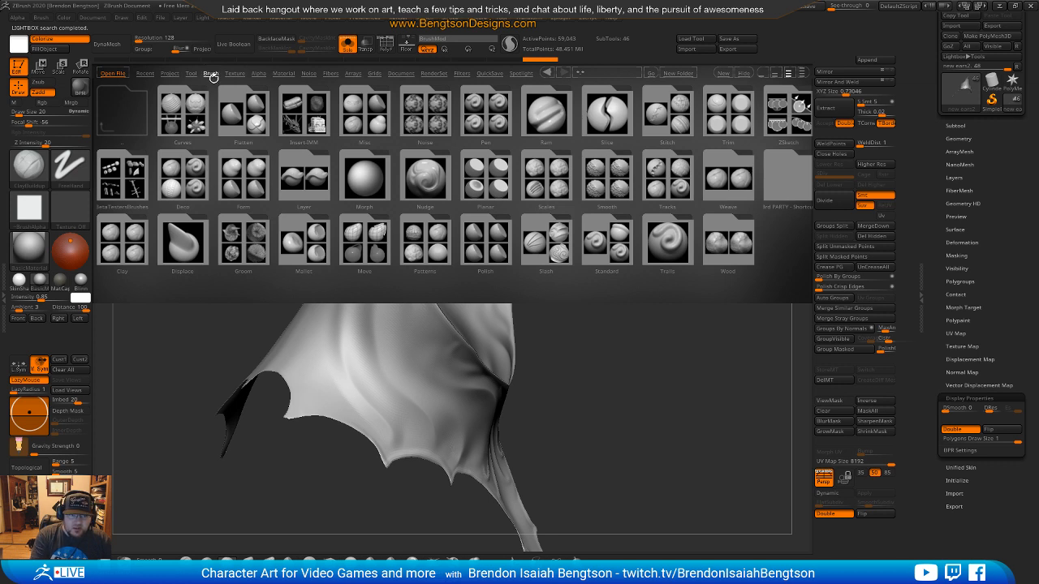
pyautogui.click(605, 186)
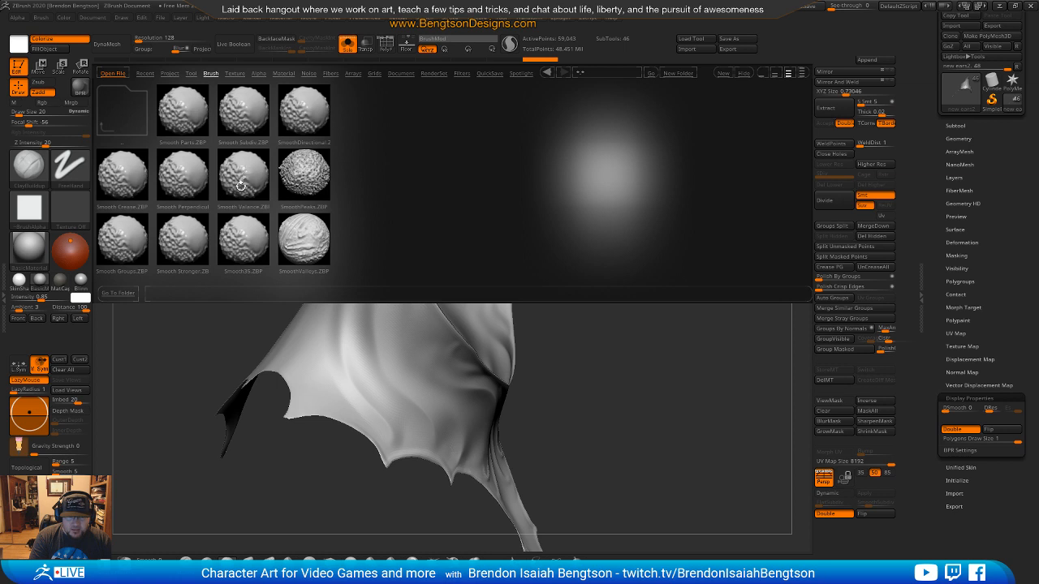
pyautogui.doubleClick(182, 240)
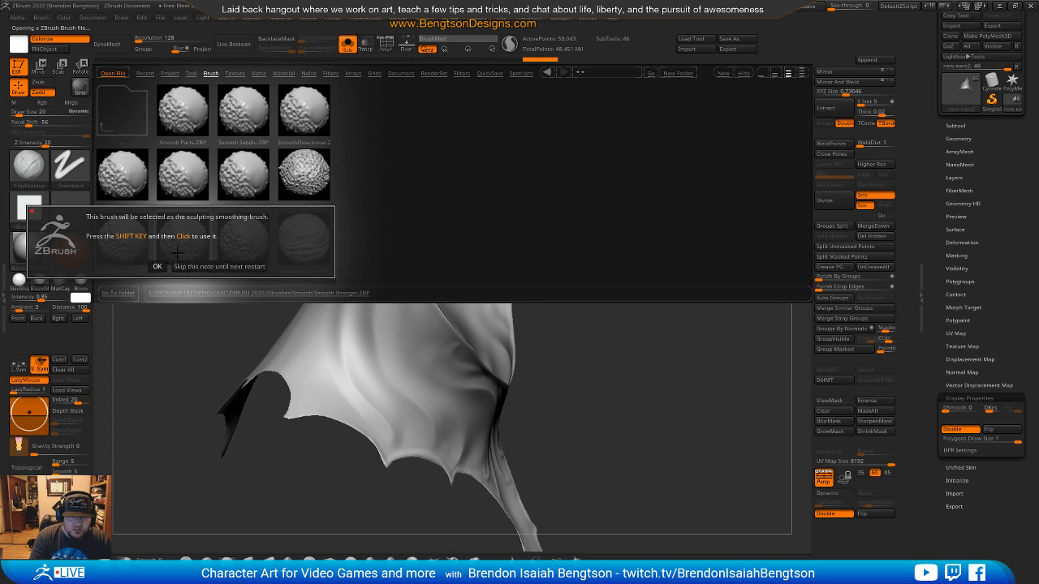
pyautogui.click(202, 266)
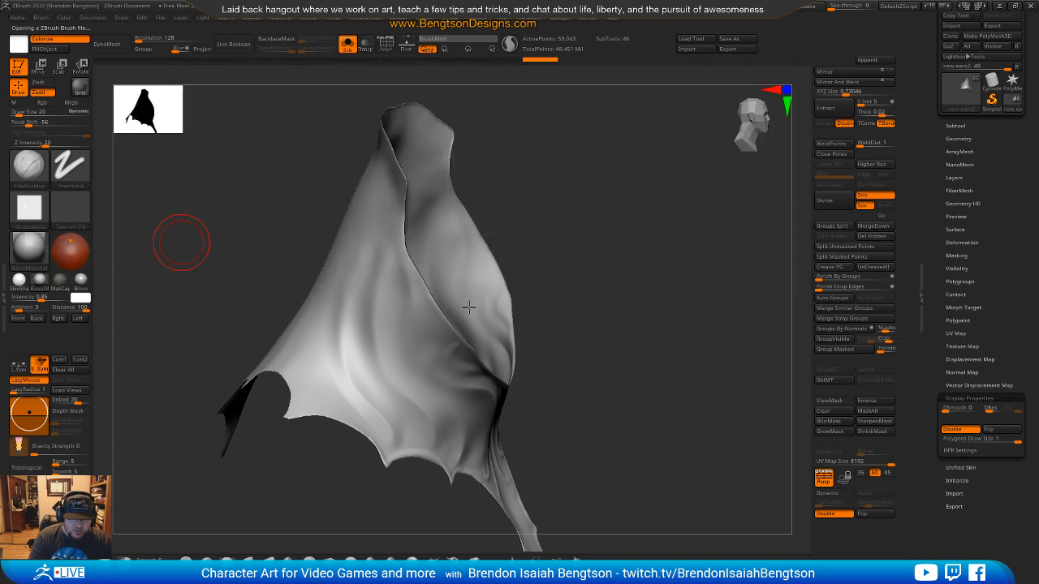
# Step: Smooth away the folds on the front, side and upper edge of the neck piece with Smooth Stronger
pyautogui.moveTo(564, 263)
pyautogui.mouseDown()
pyautogui.moveTo(582, 276)
pyautogui.moveTo(559, 259)
pyautogui.mouseUp()
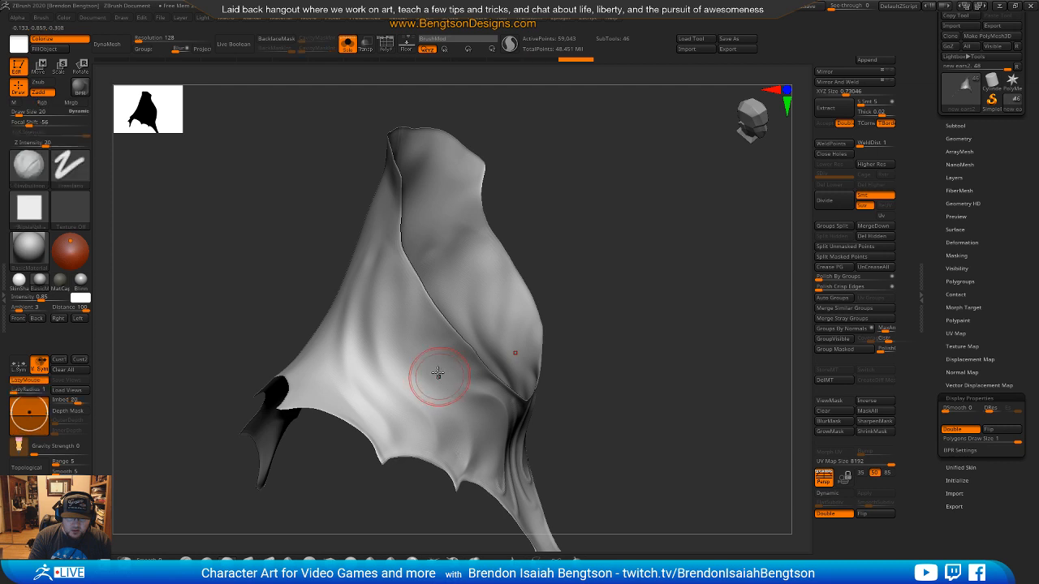
pyautogui.moveTo(560, 255)
pyautogui.mouseDown()
pyautogui.moveTo(722, 285)
pyautogui.moveTo(638, 277)
pyautogui.mouseUp()
pyautogui.press('b')
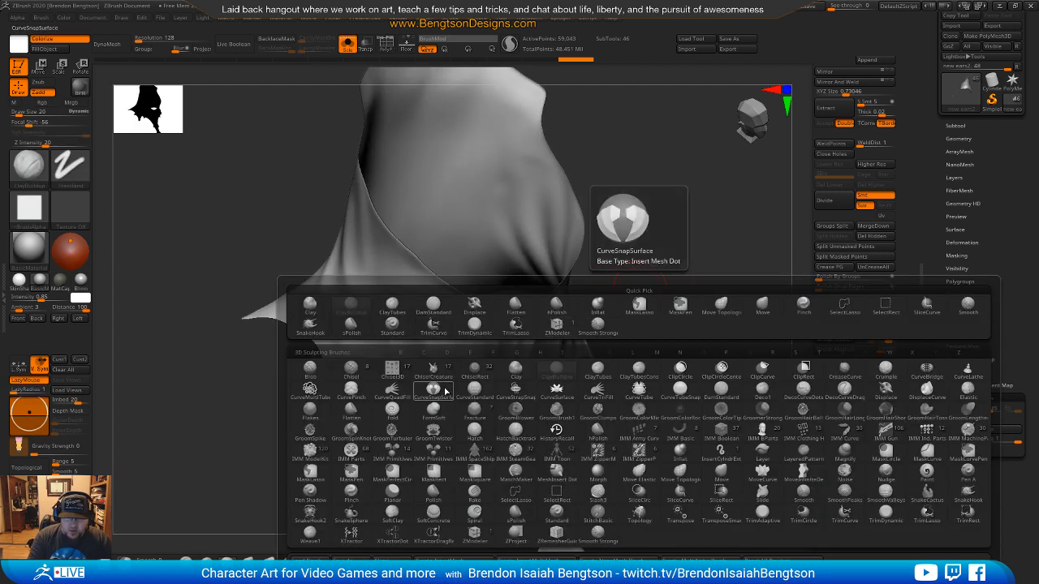
pyautogui.click(965, 312)
pyautogui.moveTo(696, 245)
pyautogui.mouseDown()
pyautogui.moveTo(696, 281)
pyautogui.moveTo(638, 276)
pyautogui.mouseUp()
pyautogui.moveTo(489, 302)
pyautogui.keyDown('shift'); pyautogui.mouseDown()
pyautogui.moveTo(440, 321)
pyautogui.moveTo(394, 390)
pyautogui.mouseUp(); pyautogui.keyUp('shift')
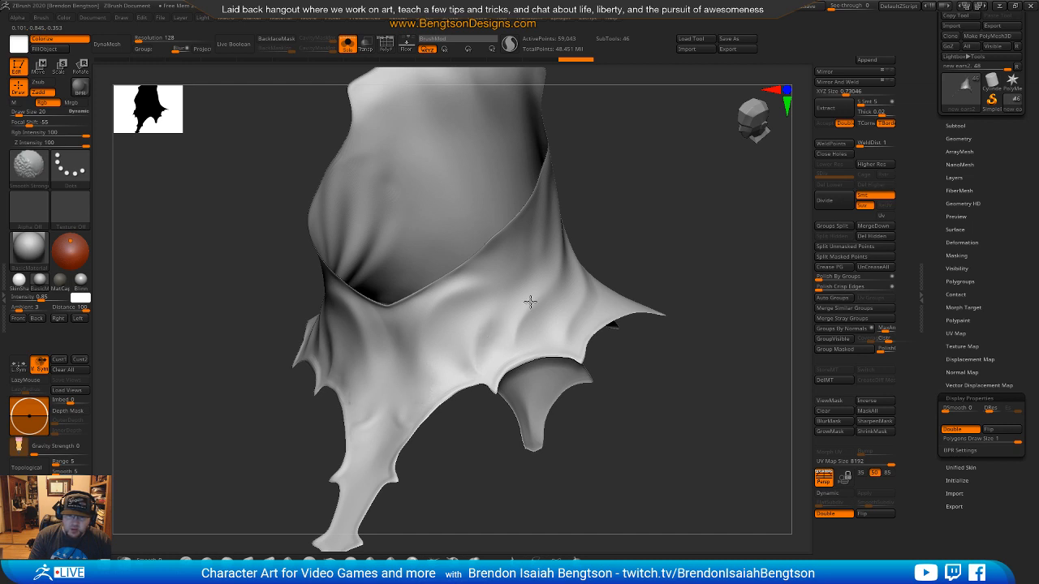
pyautogui.moveTo(647, 214)
pyautogui.keyDown('alt'); pyautogui.mouseDown()
pyautogui.moveTo(641, 274)
pyautogui.moveTo(601, 301)
pyautogui.moveTo(670, 209)
pyautogui.moveTo(559, 183)
pyautogui.mouseUp(); pyautogui.keyUp('alt')
pyautogui.keyDown('shift'); pyautogui.moveTo(551, 145); pyautogui.dragTo(554, 163); pyautogui.keyUp('shift')
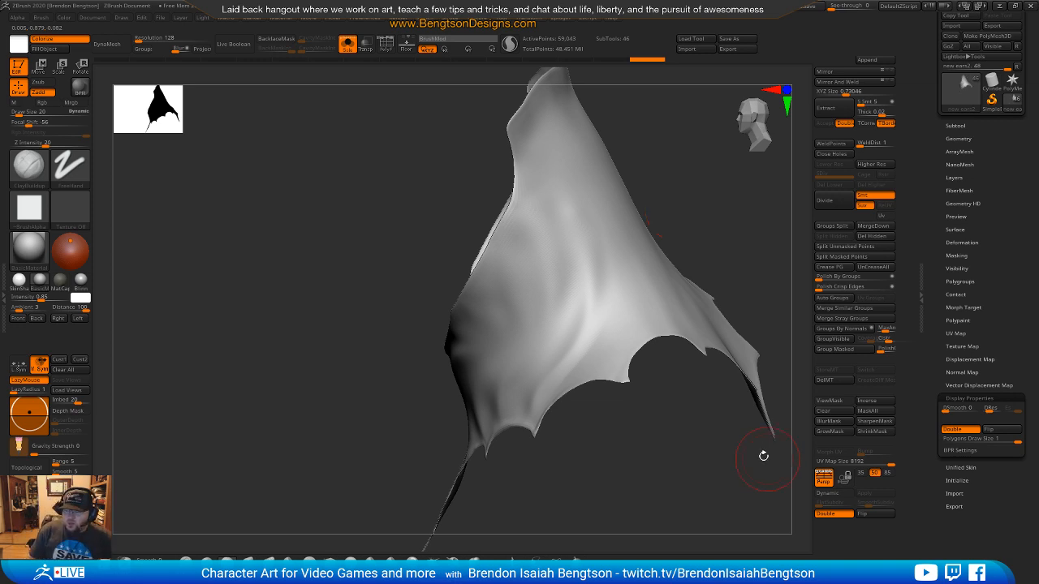
# Step: Switch to the hPolish brush and polish the remaining folds on the front of the neck piece
pyautogui.moveTo(732, 191); pyautogui.dragTo(664, 250)
pyautogui.moveTo(561, 262)
pyautogui.mouseDown()
pyautogui.moveTo(600, 252)
pyautogui.moveTo(633, 225)
pyautogui.moveTo(392, 377)
pyautogui.moveTo(417, 367)
pyautogui.mouseUp()
pyautogui.press('b')
pyautogui.press('h')
pyautogui.press('p')
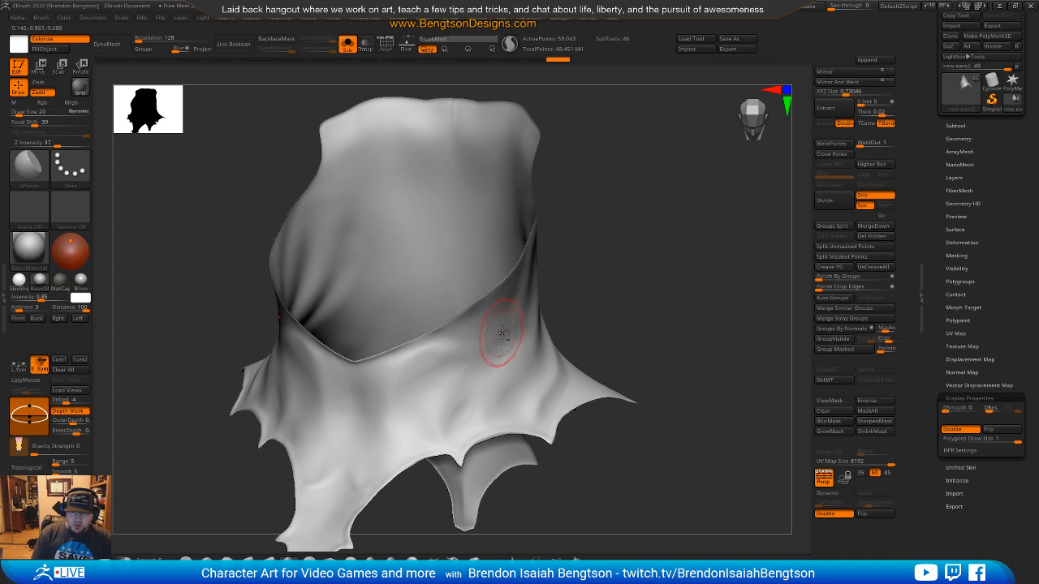
pyautogui.moveTo(696, 280)
pyautogui.mouseDown()
pyautogui.moveTo(560, 308)
pyautogui.moveTo(646, 246)
pyautogui.moveTo(690, 278)
pyautogui.moveTo(673, 255)
pyautogui.moveTo(559, 287)
pyautogui.moveTo(566, 257)
pyautogui.moveTo(557, 268)
pyautogui.mouseUp()
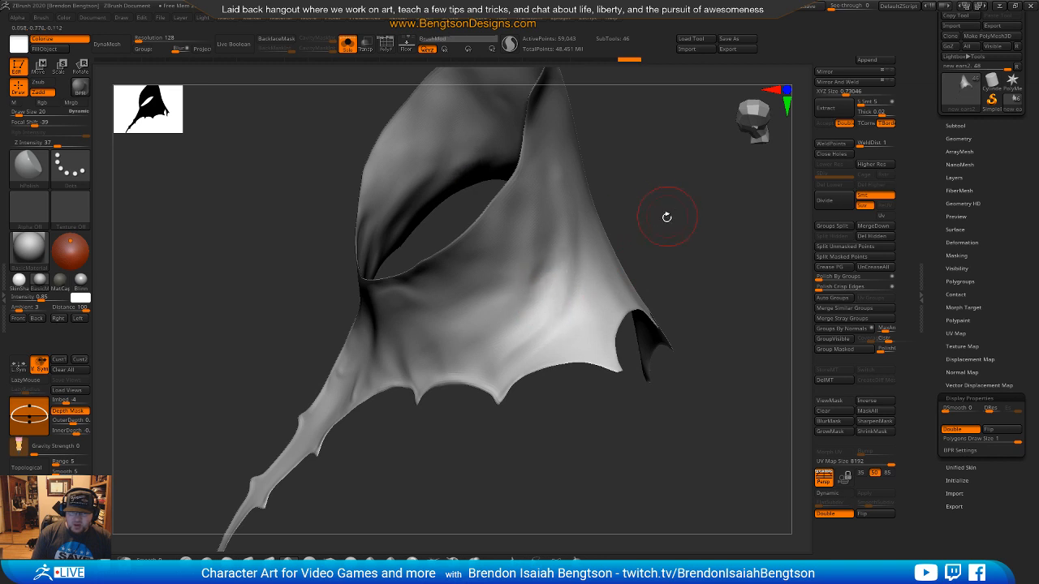
# Step: Build up the front of the neck piece below the collar edge with ClayBuildup and smooth the strokes
pyautogui.moveTo(667, 213); pyautogui.dragTo(665, 188)
pyautogui.press('b')
pyautogui.press('c')
pyautogui.press('b')
pyautogui.moveTo(548, 285)
pyautogui.mouseDown()
pyautogui.moveTo(524, 320)
pyautogui.moveTo(511, 301)
pyautogui.moveTo(515, 283)
pyautogui.moveTo(480, 299)
pyautogui.moveTo(500, 262)
pyautogui.moveTo(488, 296)
pyautogui.mouseUp()
pyautogui.moveTo(503, 274); pyautogui.dragTo(517, 257, button='right')
pyautogui.moveTo(507, 282)
pyautogui.keyDown('shift'); pyautogui.mouseDown()
pyautogui.moveTo(526, 246)
pyautogui.moveTo(435, 309)
pyautogui.mouseUp(); pyautogui.keyUp('shift')
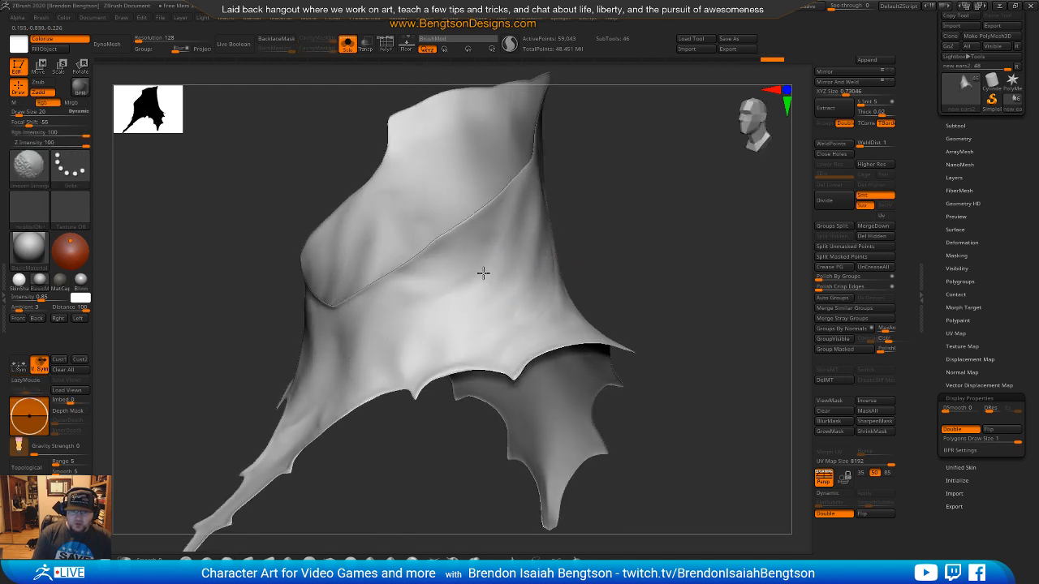
# Step: Build up the side of the neck piece below the collar edge with ClayBuildup and smooth it with Smooth Stronger
pyautogui.moveTo(493, 251)
pyautogui.mouseDown(button='right')
pyautogui.moveTo(642, 280)
pyautogui.moveTo(581, 254)
pyautogui.mouseUp(button='right')
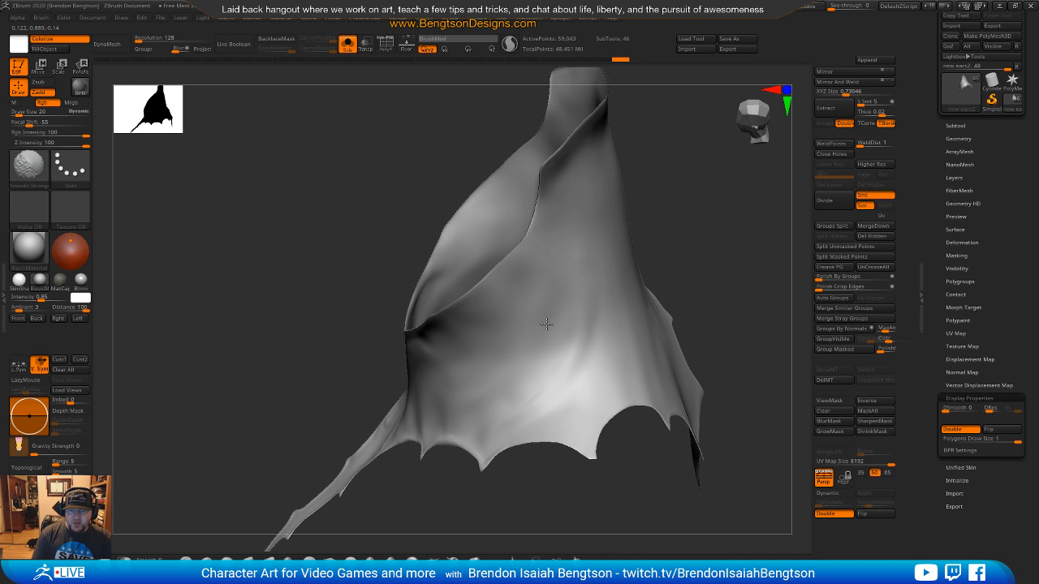
pyautogui.moveTo(603, 295)
pyautogui.mouseDown(button='right')
pyautogui.moveTo(671, 234)
pyautogui.moveTo(727, 212)
pyautogui.mouseUp(button='right')
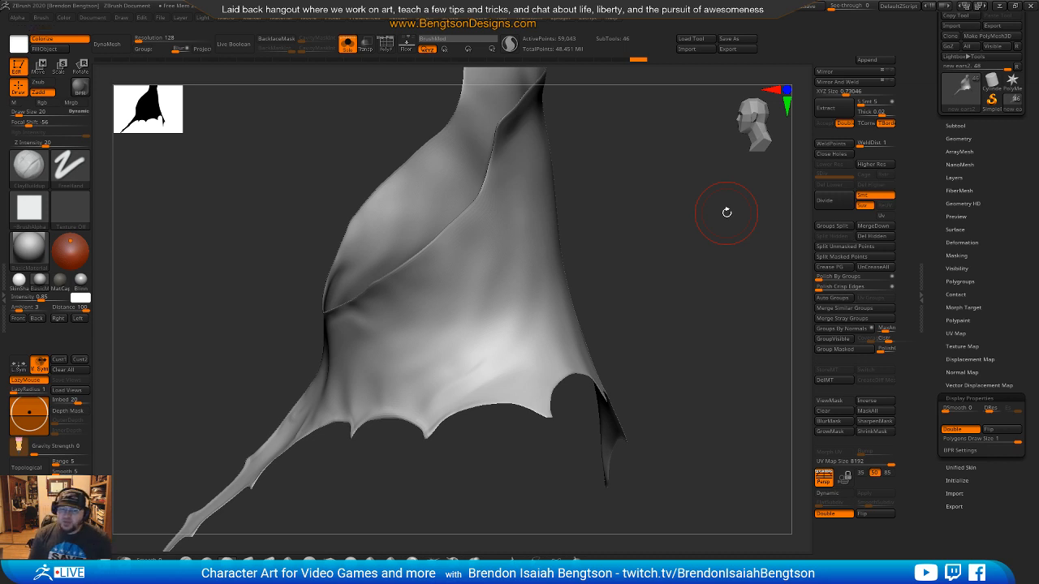
pyautogui.moveTo(712, 299)
pyautogui.mouseDown()
pyautogui.moveTo(746, 282)
pyautogui.moveTo(603, 346)
pyautogui.mouseUp()
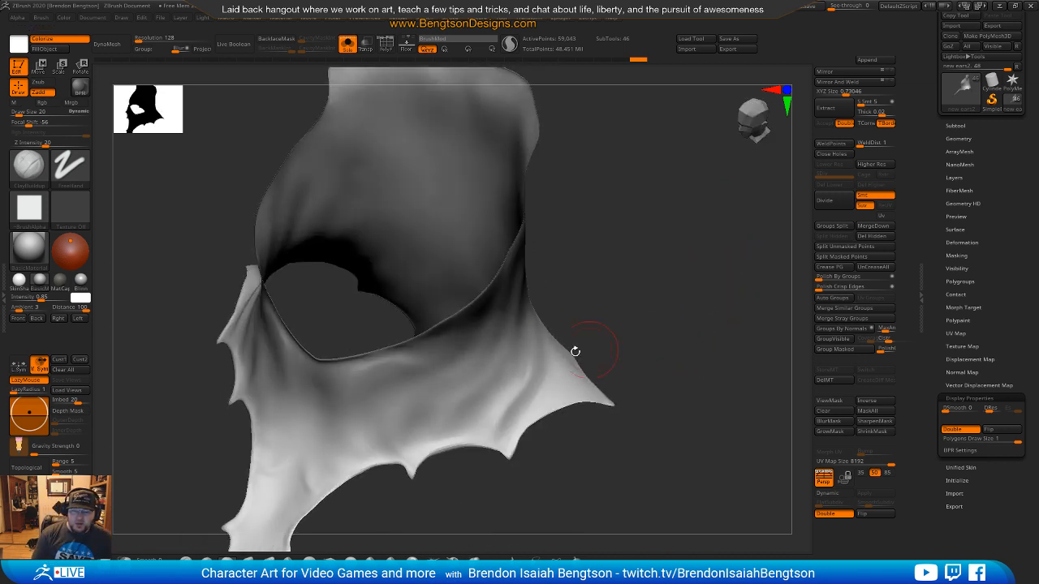
pyautogui.press('shift')
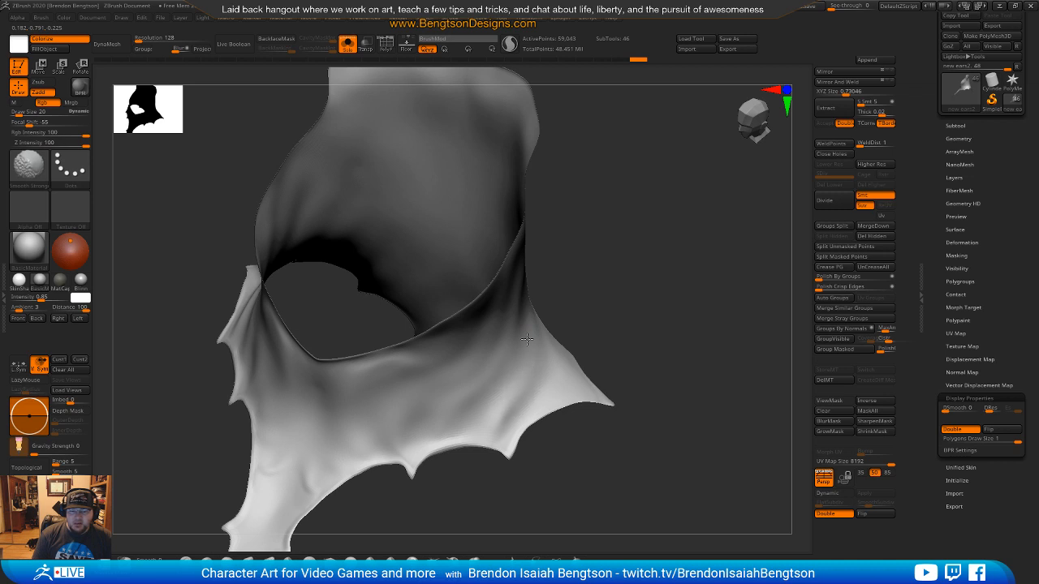
pyautogui.moveTo(603, 309)
pyautogui.mouseDown()
pyautogui.moveTo(598, 290)
pyautogui.moveTo(619, 225)
pyautogui.moveTo(646, 267)
pyautogui.moveTo(642, 224)
pyautogui.moveTo(658, 281)
pyautogui.moveTo(703, 300)
pyautogui.moveTo(608, 429)
pyautogui.moveTo(398, 367)
pyautogui.mouseUp()
# Step: Smooth the remaining folds on the front centre and shoulder flare of the neck piece
pyautogui.press('shift')
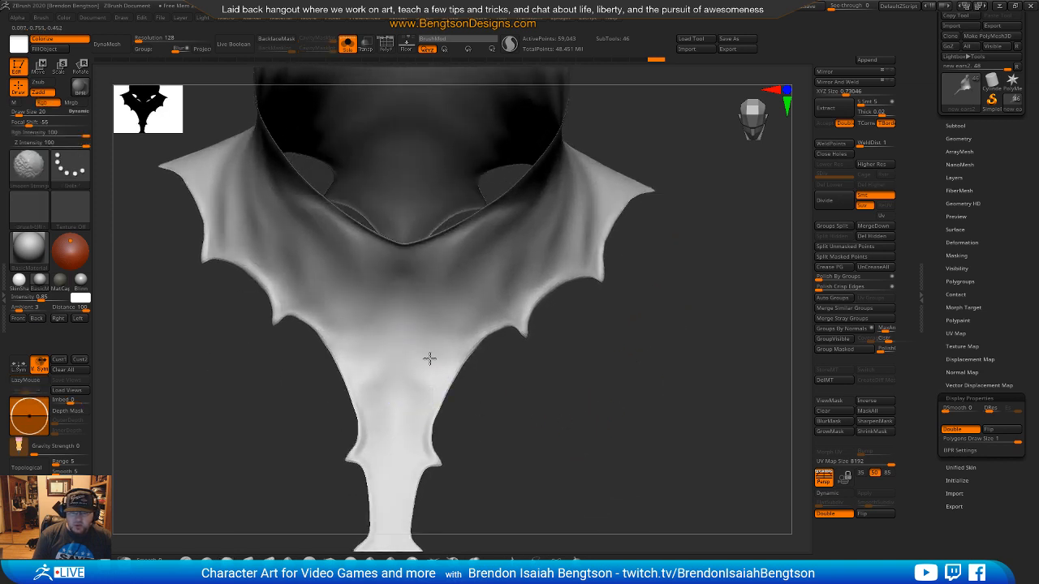
pyautogui.press('shift')
pyautogui.moveTo(538, 399)
pyautogui.mouseDown()
pyautogui.moveTo(595, 417)
pyautogui.moveTo(563, 262)
pyautogui.mouseUp()
pyautogui.moveTo(599, 445)
pyautogui.keyDown('ctrl'); pyautogui.mouseDown(button='right')
pyautogui.moveTo(603, 459)
pyautogui.moveTo(580, 471)
pyautogui.moveTo(506, 306)
pyautogui.mouseUp(button='right'); pyautogui.keyUp('ctrl')
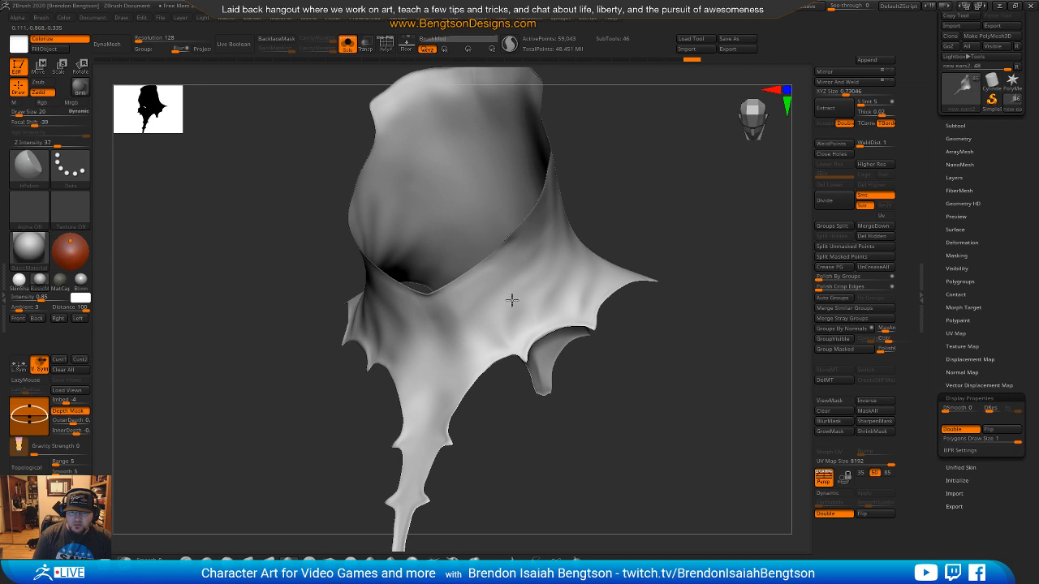
pyautogui.press('shift')
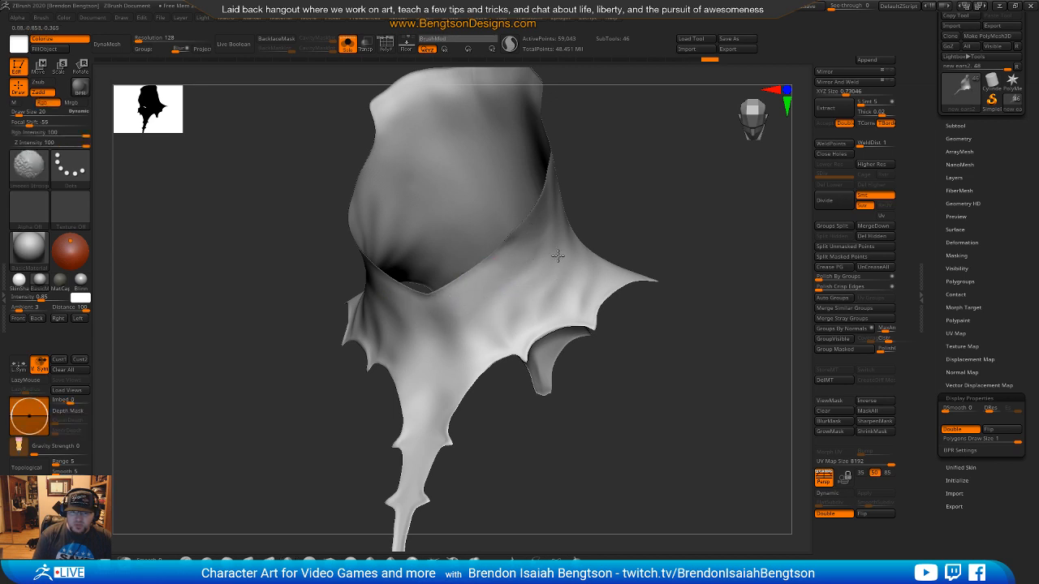
pyautogui.moveTo(523, 290)
pyautogui.mouseDown(button='right')
pyautogui.moveTo(661, 289)
pyautogui.moveTo(661, 271)
pyautogui.moveTo(657, 397)
pyautogui.moveTo(387, 345)
pyautogui.mouseUp(button='right')
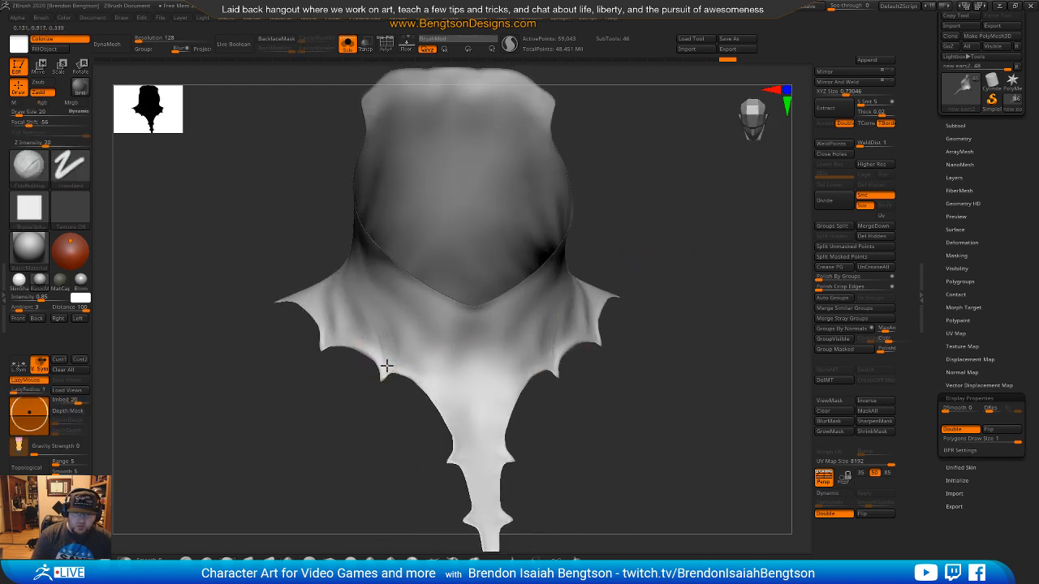
# Step: Fill the folds above the scalloped front edge with ClayBuildup and smooth the surface up to the collar edge
pyautogui.moveTo(386, 350); pyautogui.dragTo(398, 361)
pyautogui.moveTo(367, 308)
pyautogui.mouseDown()
pyautogui.moveTo(383, 344)
pyautogui.moveTo(366, 341)
pyautogui.mouseUp()
pyautogui.moveTo(336, 305)
pyautogui.mouseDown()
pyautogui.moveTo(344, 333)
pyautogui.moveTo(364, 314)
pyautogui.moveTo(408, 330)
pyautogui.moveTo(372, 334)
pyautogui.mouseUp()
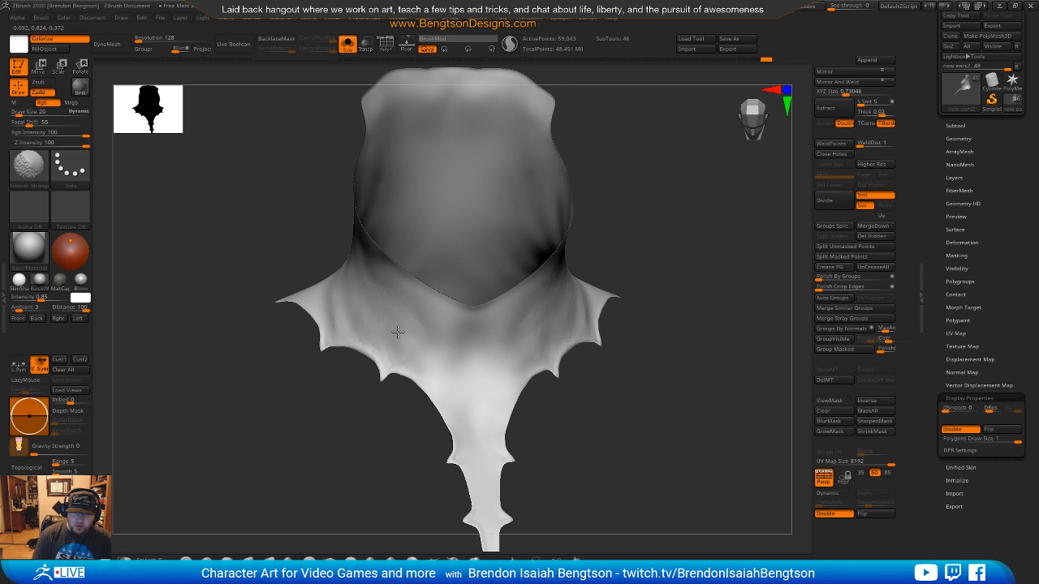
pyautogui.moveTo(427, 323); pyautogui.dragTo(456, 341)
pyautogui.moveTo(424, 301)
pyautogui.mouseDown()
pyautogui.moveTo(464, 329)
pyautogui.moveTo(422, 337)
pyautogui.mouseUp()
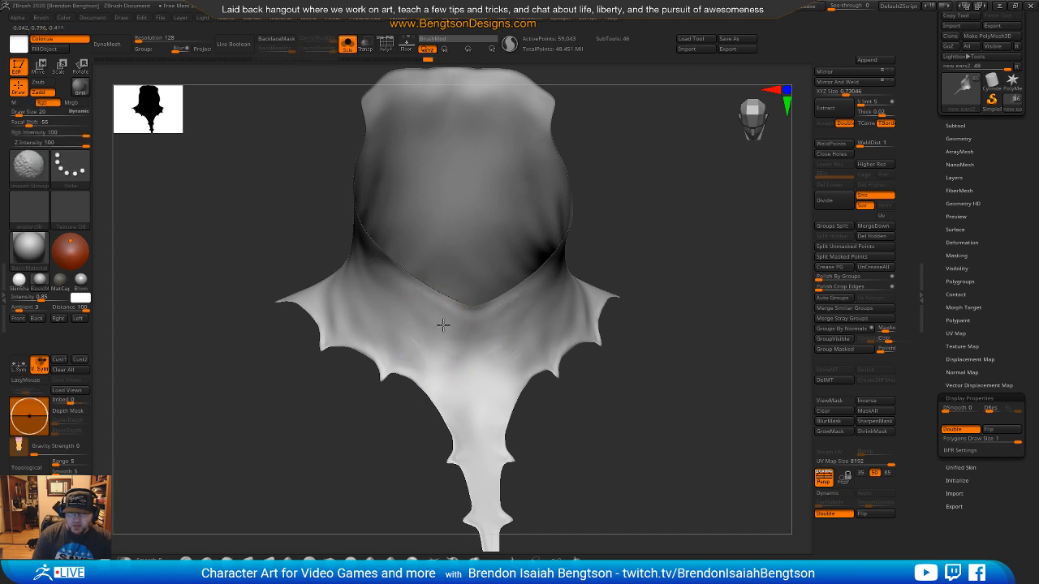
pyautogui.moveTo(619, 232)
pyautogui.mouseDown()
pyautogui.moveTo(651, 246)
pyautogui.moveTo(668, 323)
pyautogui.mouseUp()
pyautogui.moveTo(427, 314); pyautogui.dragTo(429, 244)
pyautogui.keyDown('shift'); pyautogui.moveTo(458, 315); pyautogui.dragTo(421, 297); pyautogui.keyUp('shift')
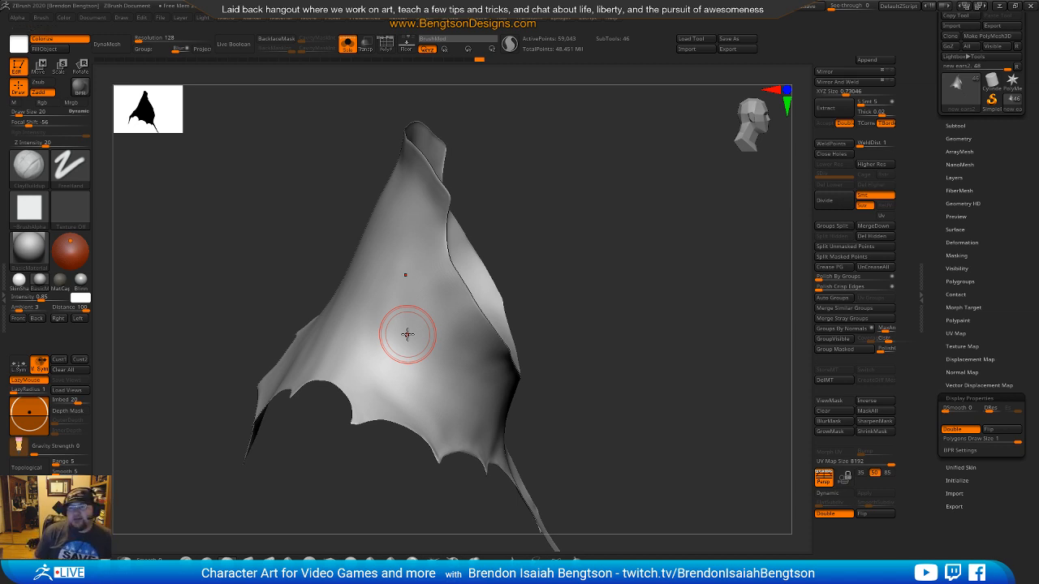
# Step: Check the neck piece from several angles and against the full character, and isolate it again
pyautogui.moveTo(596, 360)
pyautogui.mouseDown()
pyautogui.moveTo(566, 304)
pyautogui.moveTo(719, 262)
pyautogui.moveTo(665, 238)
pyautogui.moveTo(672, 255)
pyautogui.moveTo(585, 325)
pyautogui.mouseUp()
pyautogui.moveTo(696, 241)
pyautogui.mouseDown()
pyautogui.moveTo(701, 273)
pyautogui.moveTo(695, 231)
pyautogui.moveTo(691, 278)
pyautogui.moveTo(600, 278)
pyautogui.moveTo(657, 301)
pyautogui.moveTo(589, 283)
pyautogui.moveTo(612, 263)
pyautogui.mouseUp()
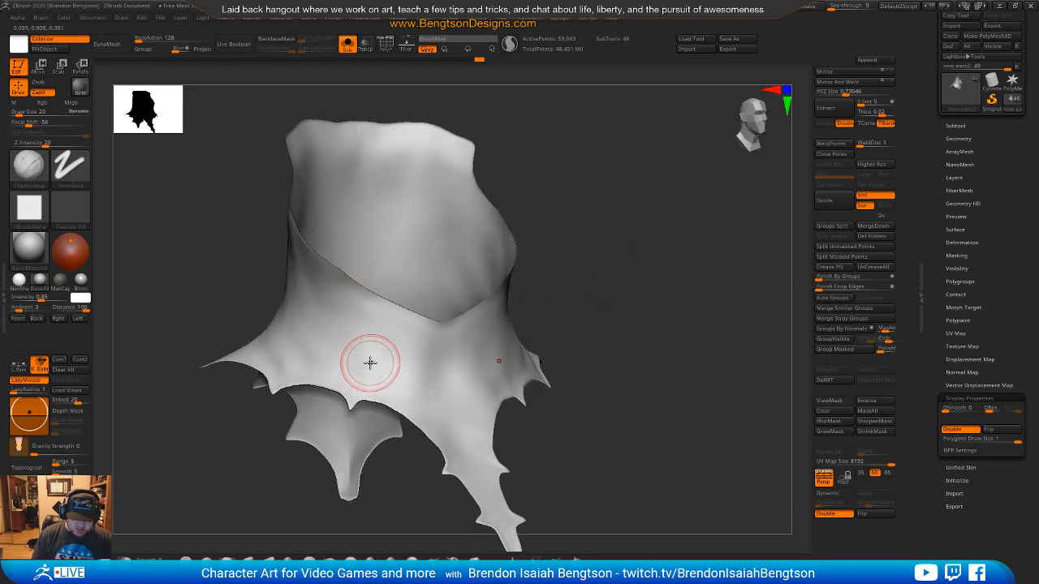
pyautogui.hotkey('alt', 's')
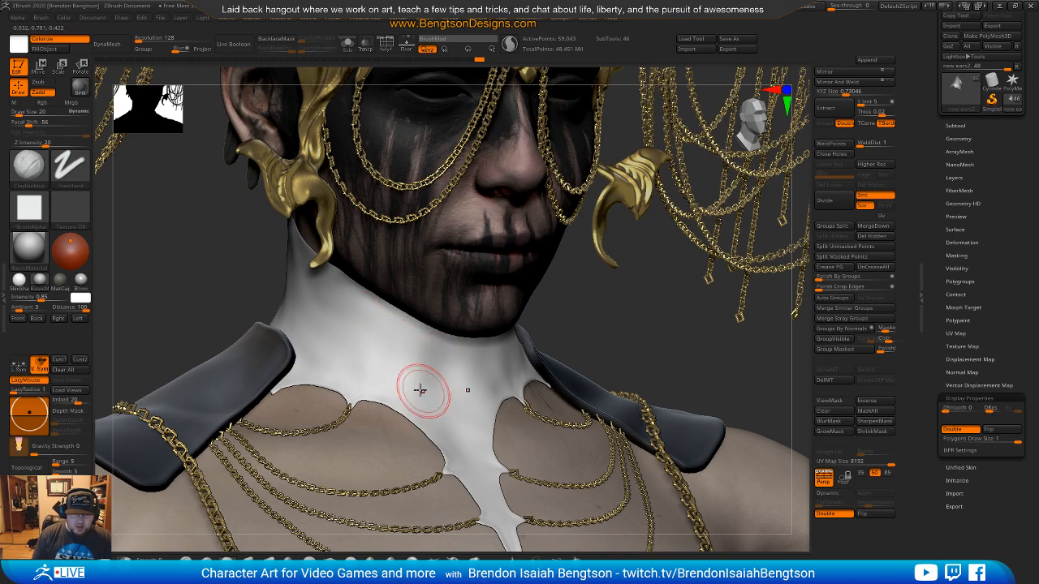
pyautogui.moveTo(609, 319)
pyautogui.mouseDown()
pyautogui.moveTo(646, 324)
pyautogui.moveTo(608, 316)
pyautogui.mouseUp()
pyautogui.hotkey('alt', 's')
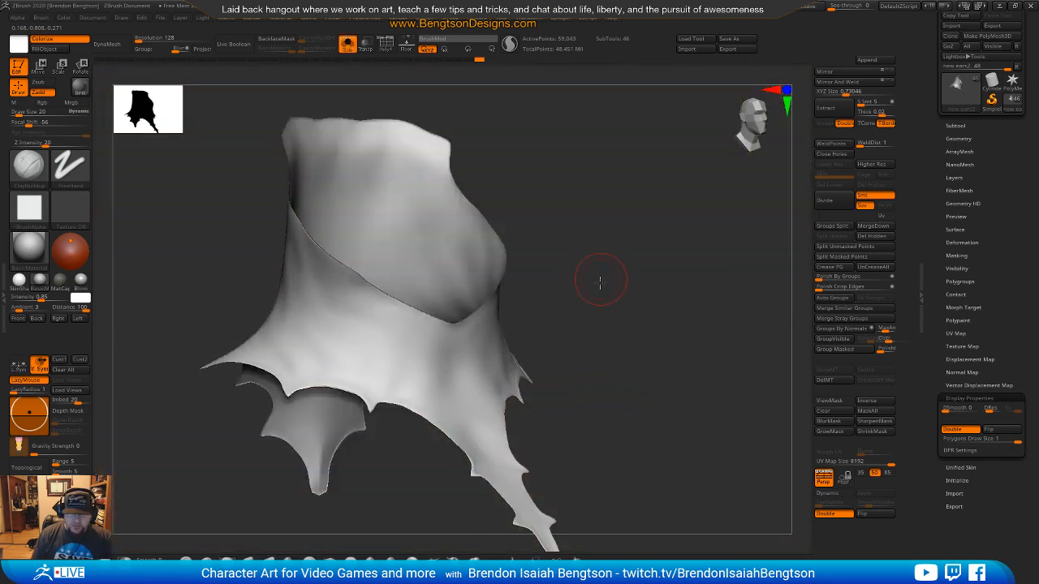
pyautogui.moveTo(601, 276); pyautogui.dragTo(598, 262)
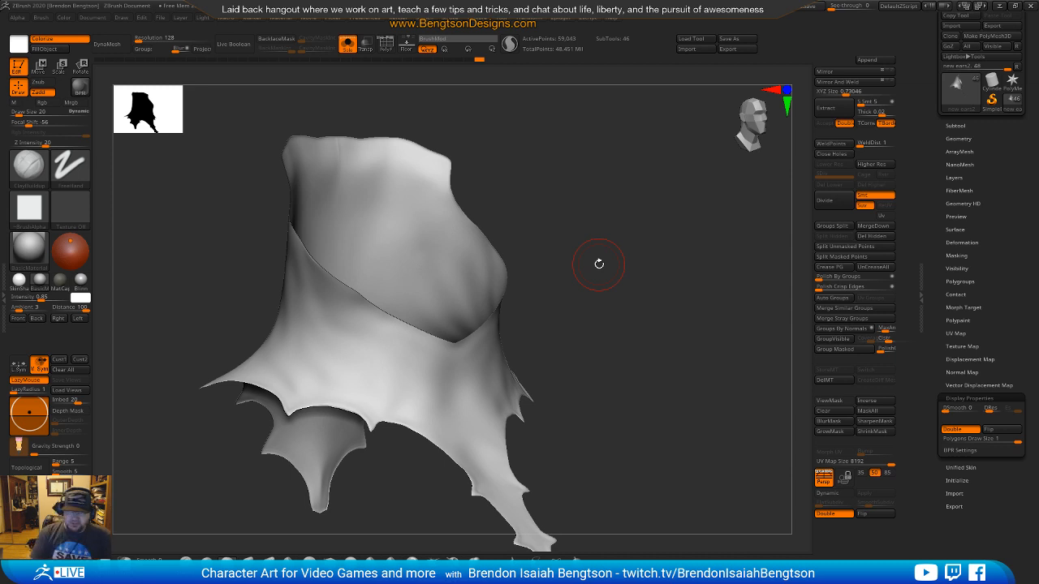
pyautogui.moveTo(629, 333)
pyautogui.mouseDown()
pyautogui.moveTo(649, 343)
pyautogui.moveTo(622, 344)
pyautogui.moveTo(642, 339)
pyautogui.mouseUp()
# Step: Paint a mask band around the front and side of the neck piece below the collar edge
pyautogui.moveTo(288, 336)
pyautogui.keyDown('ctrl'); pyautogui.mouseDown()
pyautogui.moveTo(407, 384)
pyautogui.moveTo(449, 384)
pyautogui.mouseUp(); pyautogui.keyUp('ctrl')
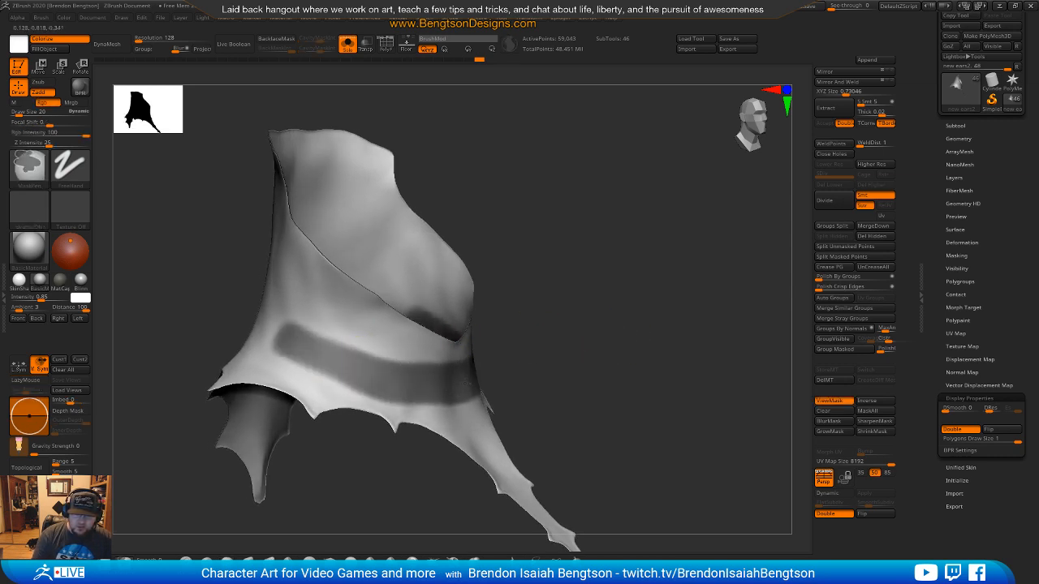
pyautogui.moveTo(386, 384)
pyautogui.keyDown('ctrl'); pyautogui.mouseDown()
pyautogui.moveTo(280, 353)
pyautogui.moveTo(263, 329)
pyautogui.moveTo(361, 359)
pyautogui.moveTo(272, 305)
pyautogui.moveTo(451, 292)
pyautogui.moveTo(341, 341)
pyautogui.moveTo(452, 374)
pyautogui.mouseUp(); pyautogui.keyUp('ctrl')
pyautogui.moveTo(361, 336)
pyautogui.keyDown('ctrl'); pyautogui.mouseDown()
pyautogui.moveTo(324, 296)
pyautogui.moveTo(278, 288)
pyautogui.mouseUp(); pyautogui.keyUp('ctrl')
pyautogui.moveTo(511, 375)
pyautogui.mouseDown()
pyautogui.moveTo(626, 357)
pyautogui.moveTo(592, 387)
pyautogui.moveTo(578, 357)
pyautogui.mouseUp()
pyautogui.moveTo(552, 205); pyautogui.dragTo(560, 231)
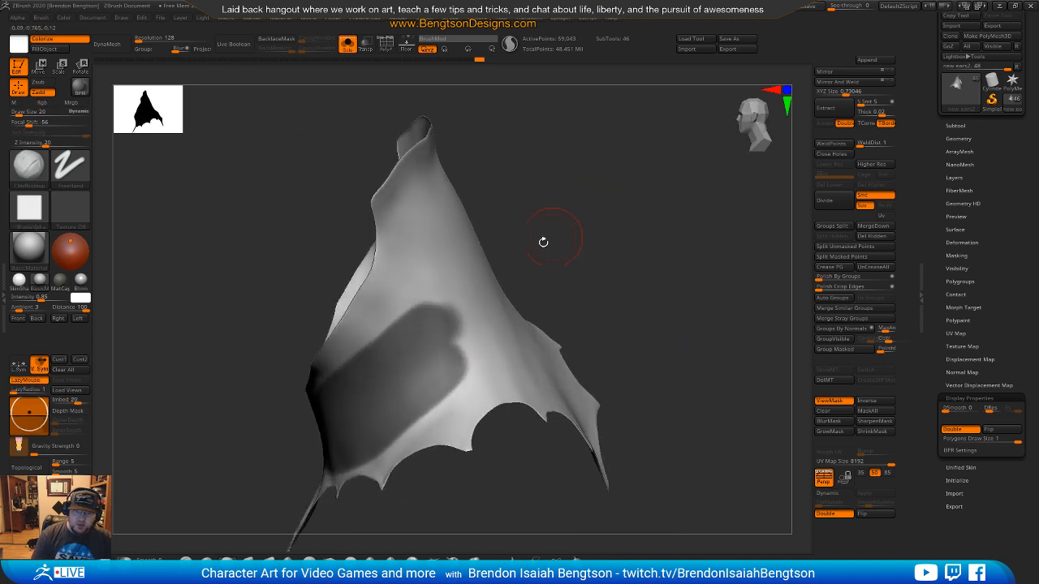
# Step: Extend the mask band from the side around the back of the neck piece
pyautogui.press('ctrl')
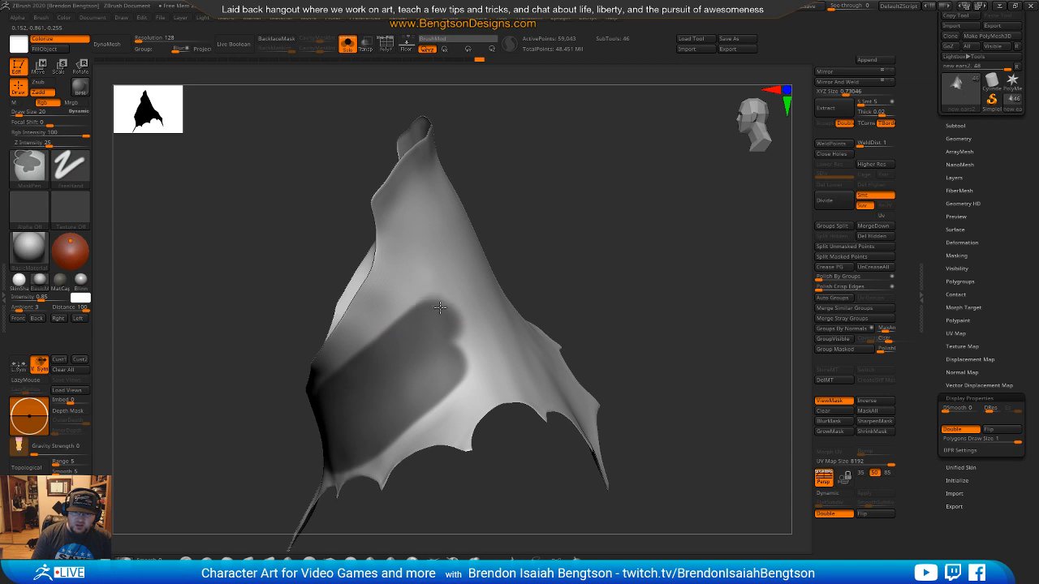
pyautogui.keyDown('ctrl'); pyautogui.moveTo(436, 311); pyautogui.dragTo(473, 268); pyautogui.keyUp('ctrl')
pyautogui.moveTo(413, 346)
pyautogui.keyDown('ctrl'); pyautogui.mouseDown()
pyautogui.moveTo(468, 322)
pyautogui.moveTo(424, 385)
pyautogui.moveTo(468, 376)
pyautogui.moveTo(487, 341)
pyautogui.mouseUp(); pyautogui.keyUp('ctrl')
pyautogui.moveTo(642, 271)
pyautogui.mouseDown()
pyautogui.moveTo(598, 306)
pyautogui.moveTo(585, 302)
pyautogui.mouseUp()
pyautogui.moveTo(544, 273)
pyautogui.keyDown('ctrl'); pyautogui.mouseDown()
pyautogui.moveTo(463, 332)
pyautogui.moveTo(526, 274)
pyautogui.moveTo(446, 309)
pyautogui.mouseUp(); pyautogui.keyUp('ctrl')
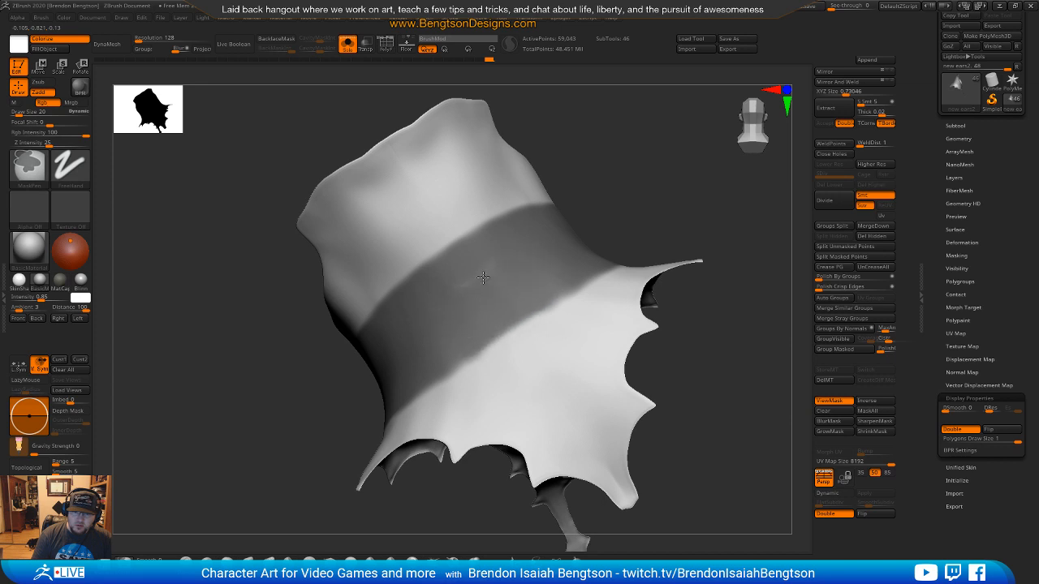
# Step: Even out the mask band along its lower edge across the front of the neck piece
pyautogui.moveTo(592, 212)
pyautogui.mouseDown()
pyautogui.moveTo(700, 169)
pyautogui.moveTo(667, 215)
pyautogui.mouseUp()
pyautogui.moveTo(725, 235)
pyautogui.mouseDown()
pyautogui.moveTo(747, 199)
pyautogui.moveTo(691, 206)
pyautogui.mouseUp()
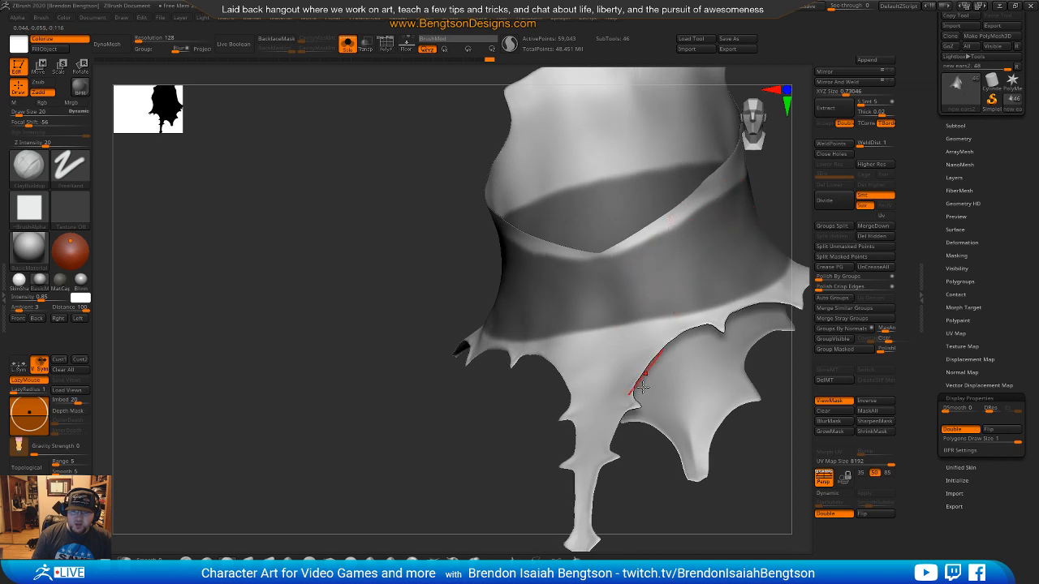
pyautogui.moveTo(754, 457)
pyautogui.mouseDown()
pyautogui.moveTo(608, 376)
pyautogui.moveTo(621, 413)
pyautogui.moveTo(631, 398)
pyautogui.moveTo(563, 297)
pyautogui.mouseUp()
pyautogui.press('space')
pyautogui.press('ctrl')
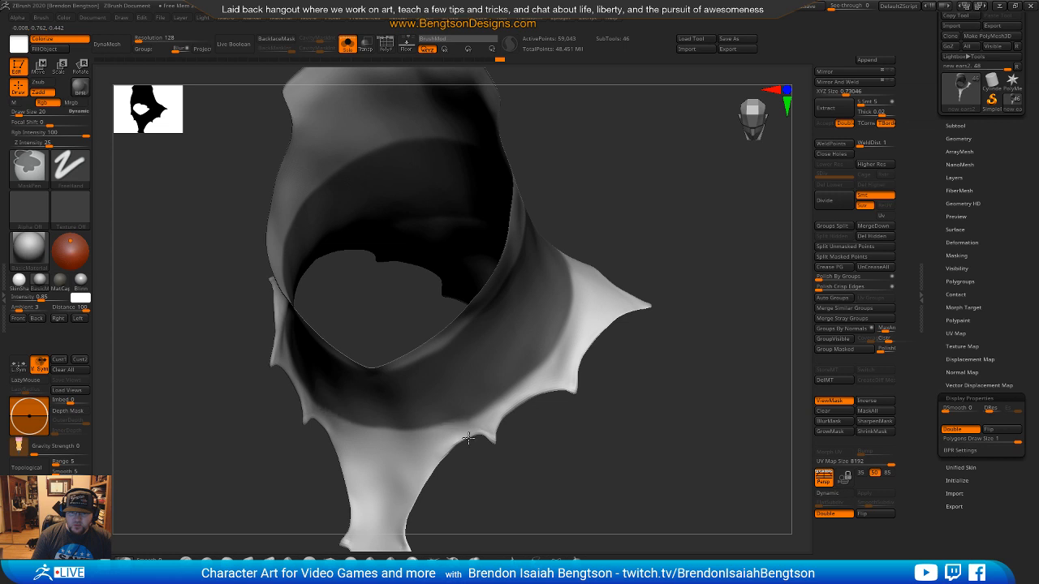
pyautogui.moveTo(633, 344)
pyautogui.mouseDown()
pyautogui.moveTo(670, 418)
pyautogui.moveTo(668, 371)
pyautogui.mouseUp()
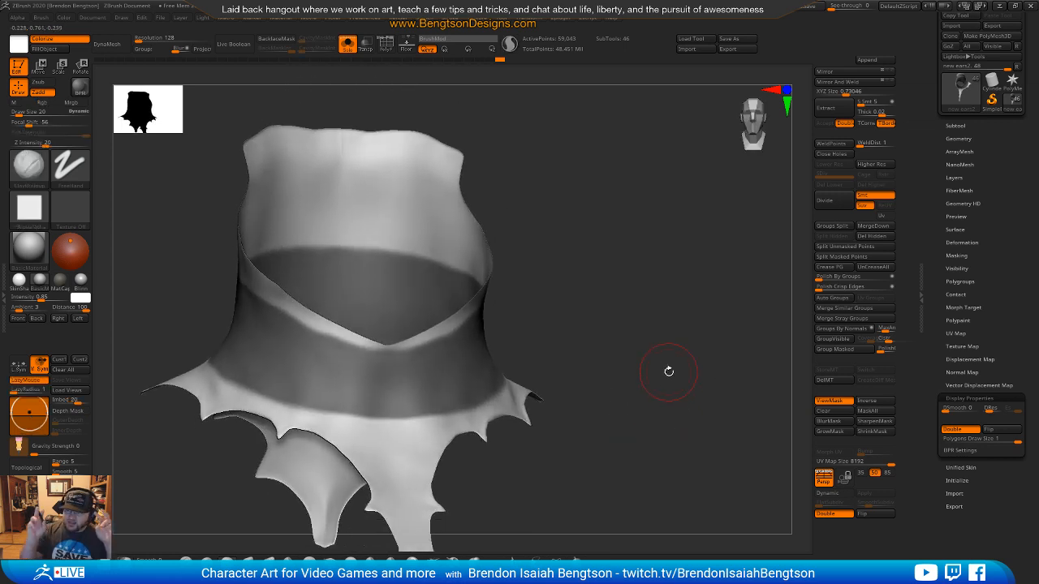
pyautogui.moveTo(619, 341)
pyautogui.mouseDown()
pyautogui.moveTo(668, 303)
pyautogui.moveTo(649, 320)
pyautogui.moveTo(617, 325)
pyautogui.mouseUp()
# Step: Reduce the brush size to 16 and refine the edges of the mask band on the front and side
pyautogui.moveTo(522, 172)
pyautogui.mouseDown()
pyautogui.moveTo(649, 216)
pyautogui.moveTo(637, 225)
pyautogui.mouseUp()
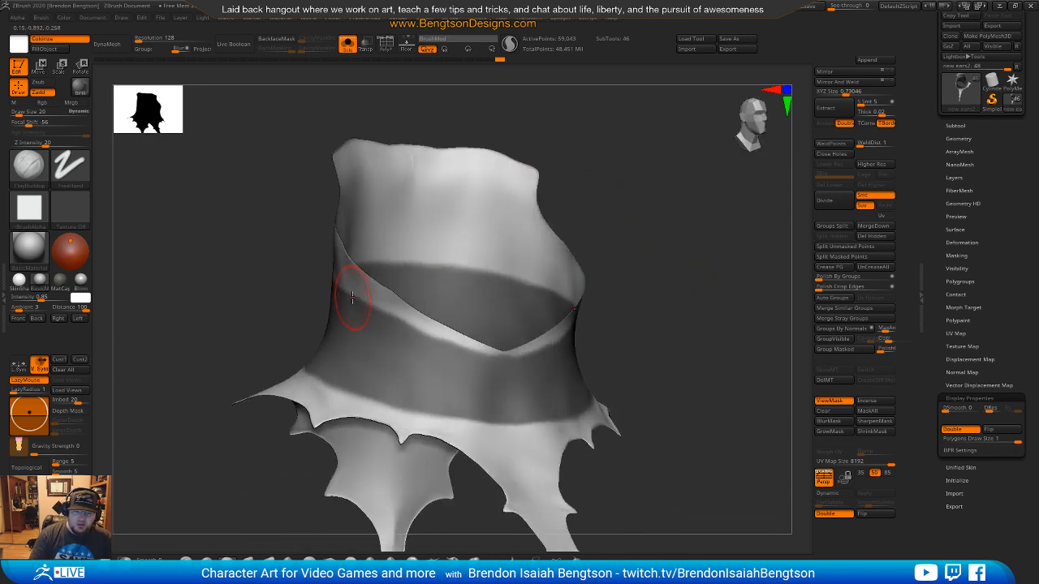
pyautogui.press('space')
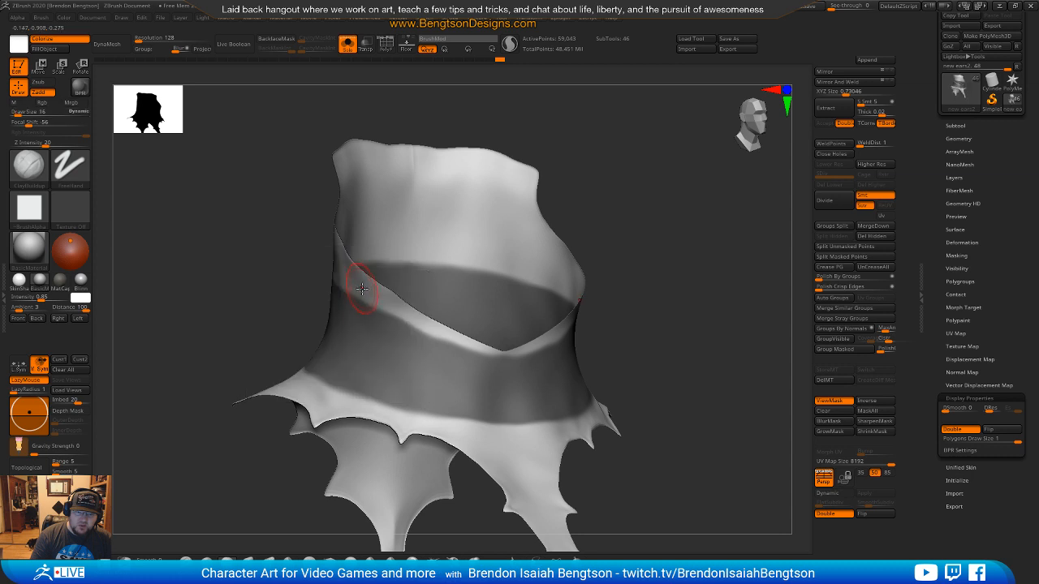
pyautogui.press('shift')
pyautogui.press('ctrl')
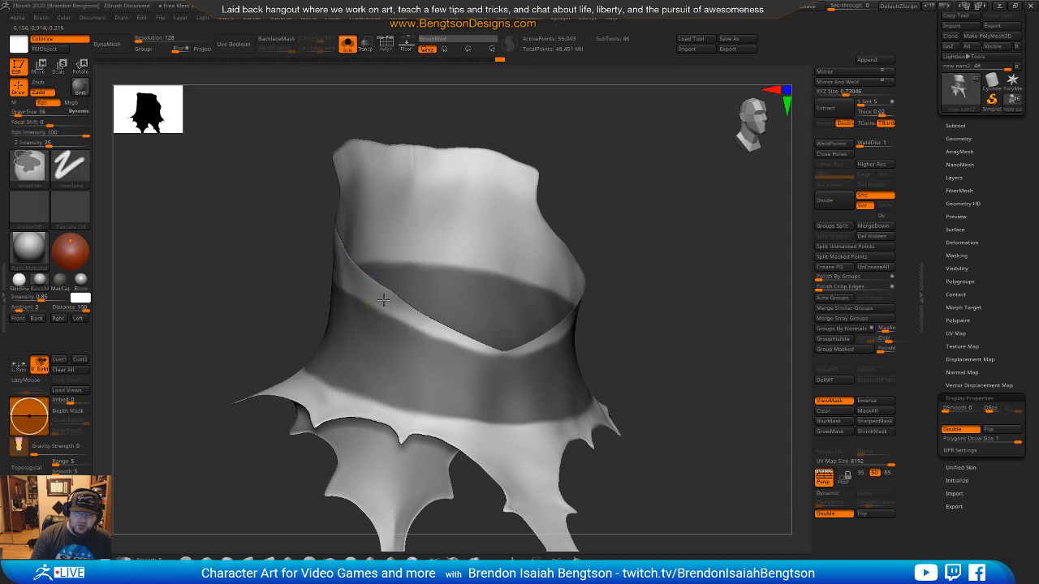
pyautogui.moveTo(568, 357)
pyautogui.mouseDown()
pyautogui.moveTo(665, 248)
pyautogui.moveTo(612, 277)
pyautogui.mouseUp()
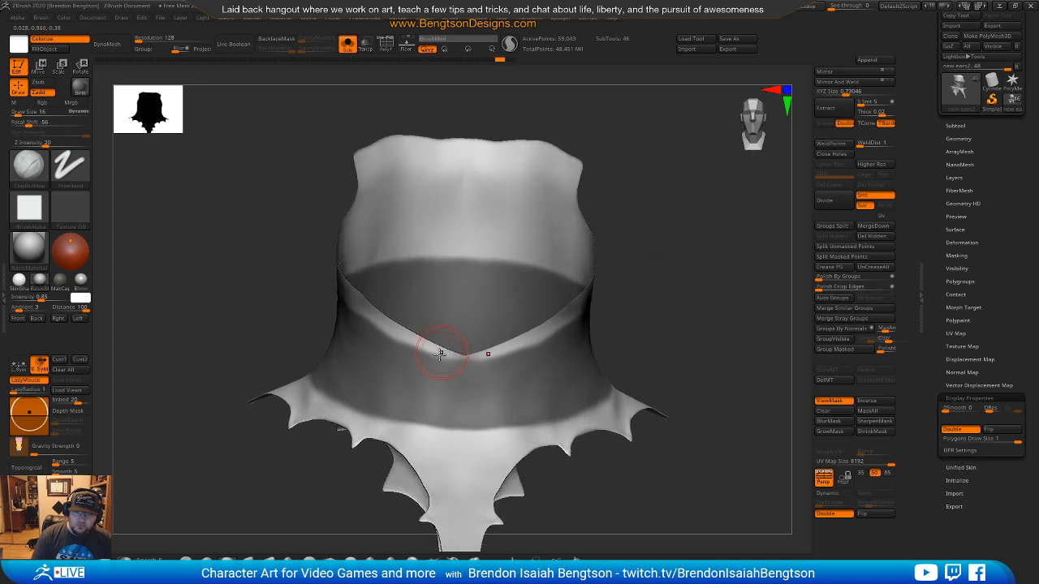
pyautogui.moveTo(461, 357)
pyautogui.mouseDown()
pyautogui.moveTo(693, 249)
pyautogui.moveTo(524, 369)
pyautogui.moveTo(707, 233)
pyautogui.mouseUp()
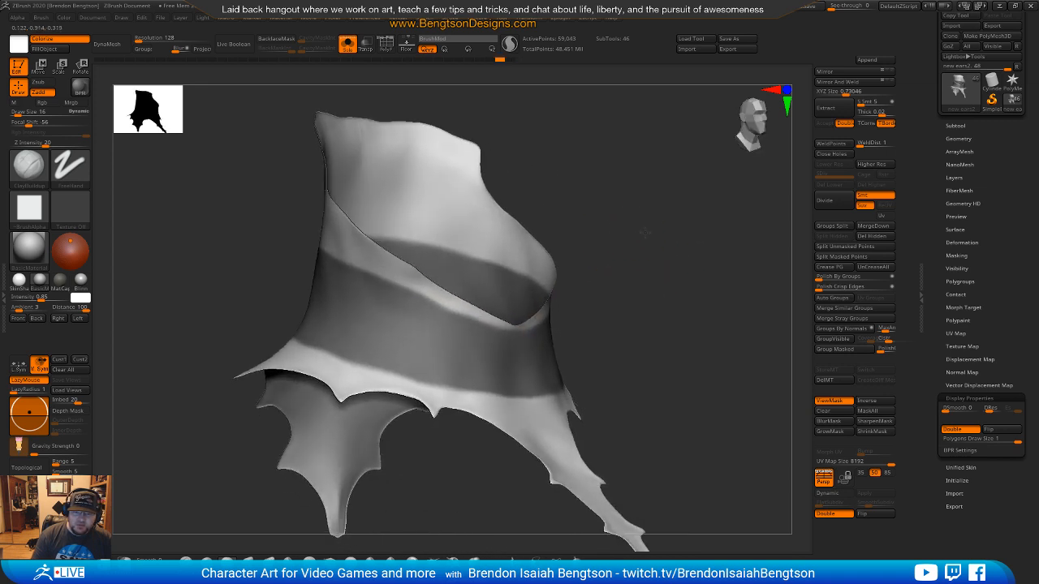
pyautogui.keyDown('ctrl'); pyautogui.moveTo(433, 323); pyautogui.dragTo(451, 328); pyautogui.keyUp('ctrl')
pyautogui.moveTo(568, 307)
pyautogui.mouseDown()
pyautogui.moveTo(649, 297)
pyautogui.moveTo(664, 349)
pyautogui.moveTo(528, 318)
pyautogui.mouseUp()
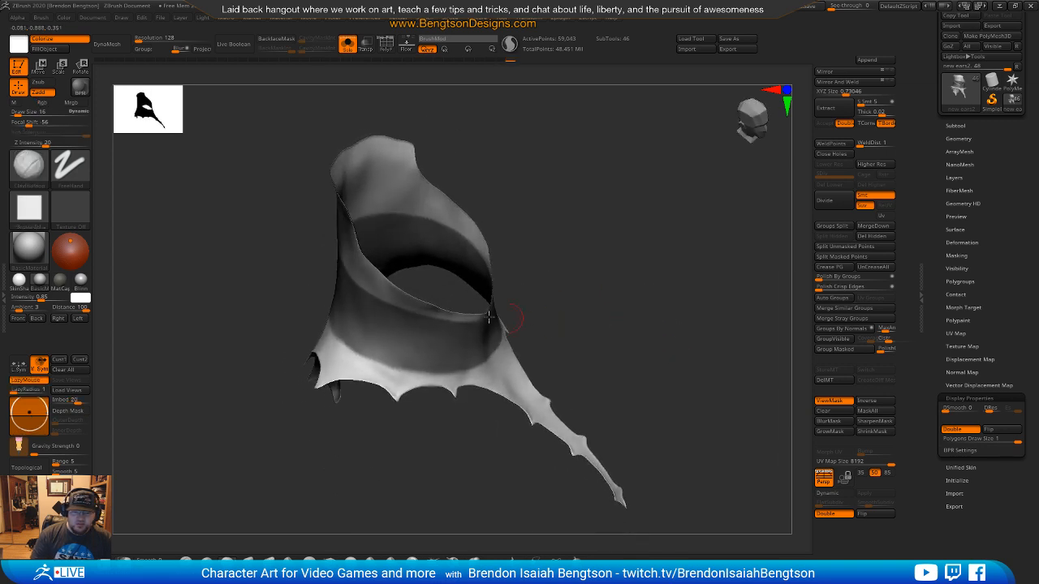
pyautogui.press('ctrl')
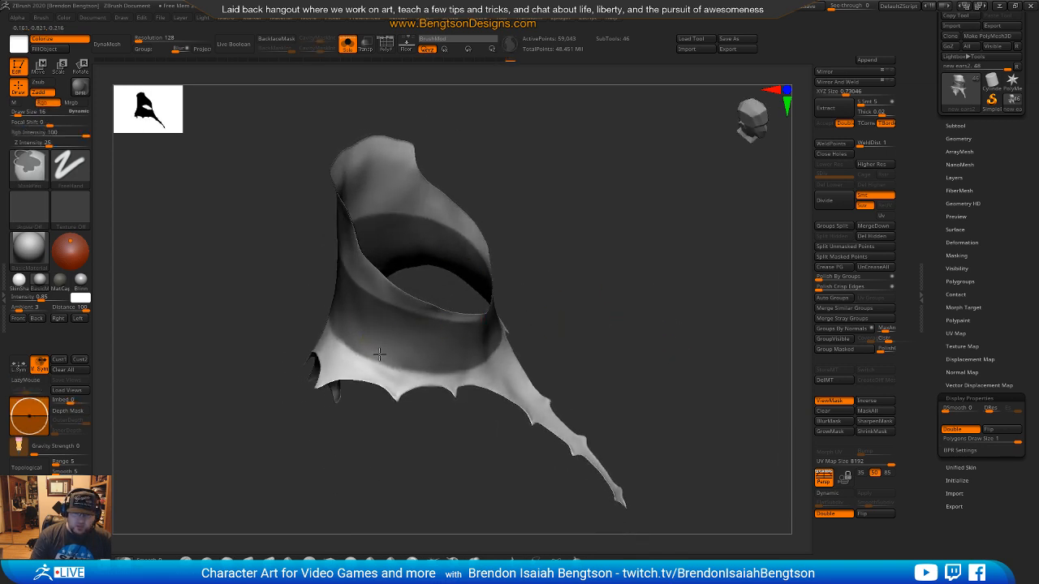
pyautogui.moveTo(568, 316)
pyautogui.mouseDown()
pyautogui.moveTo(654, 289)
pyautogui.moveTo(638, 339)
pyautogui.moveTo(665, 366)
pyautogui.moveTo(625, 341)
pyautogui.moveTo(718, 322)
pyautogui.moveTo(658, 260)
pyautogui.moveTo(683, 306)
pyautogui.moveTo(678, 298)
pyautogui.mouseUp()
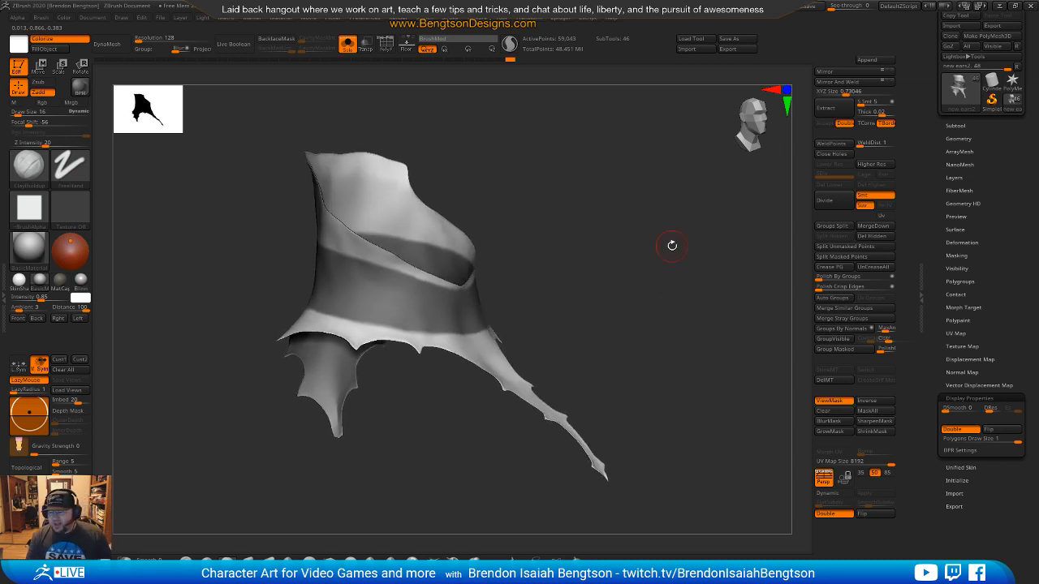
# Step: Show the polyframe and turn the masked band into its own polygroup with Group Masked
pyautogui.moveTo(661, 336)
pyautogui.mouseDown()
pyautogui.moveTo(689, 334)
pyautogui.moveTo(538, 306)
pyautogui.moveTo(569, 306)
pyautogui.moveTo(626, 334)
pyautogui.mouseUp()
pyautogui.hotkey('shift', 'f')
pyautogui.keyDown('alt'); pyautogui.moveTo(735, 229); pyautogui.dragTo(620, 249); pyautogui.keyUp('alt')
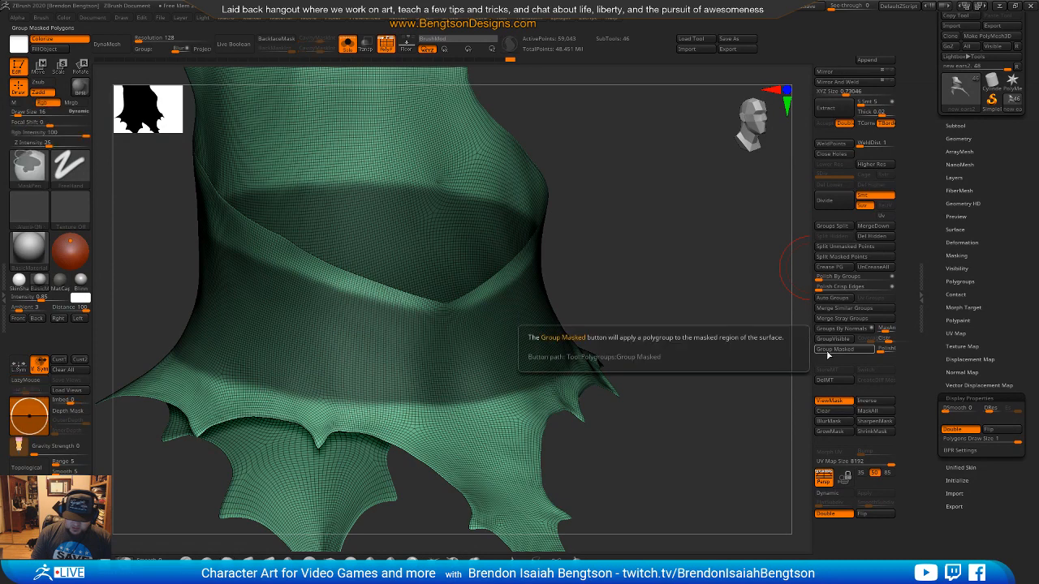
pyautogui.click(829, 351)
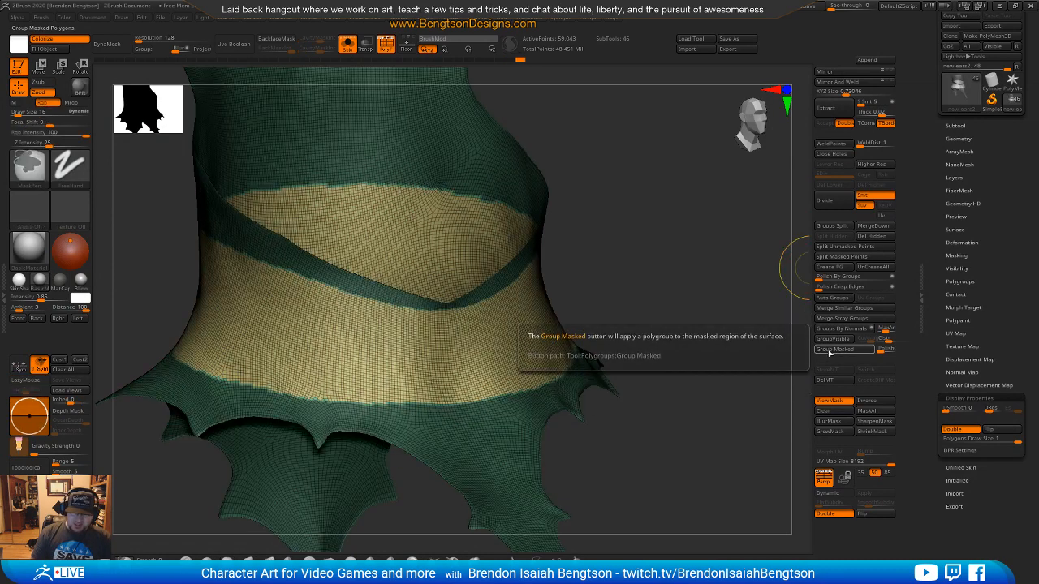
# Step: Split the band's polygroup off the neck piece as a separate subtool with Split Hidden and open the subtool list
pyautogui.moveTo(607, 343); pyautogui.dragTo(542, 333)
pyautogui.moveTo(606, 226); pyautogui.dragTo(487, 363)
pyautogui.keyDown('ctrl'); pyautogui.keyDown('shift'); pyautogui.click(487, 363); pyautogui.keyUp('shift'); pyautogui.keyUp('ctrl')
pyautogui.keyDown('ctrl'); pyautogui.keyDown('shift'); pyautogui.click(489, 364); pyautogui.keyUp('shift'); pyautogui.keyUp('ctrl')
pyautogui.click(846, 240)
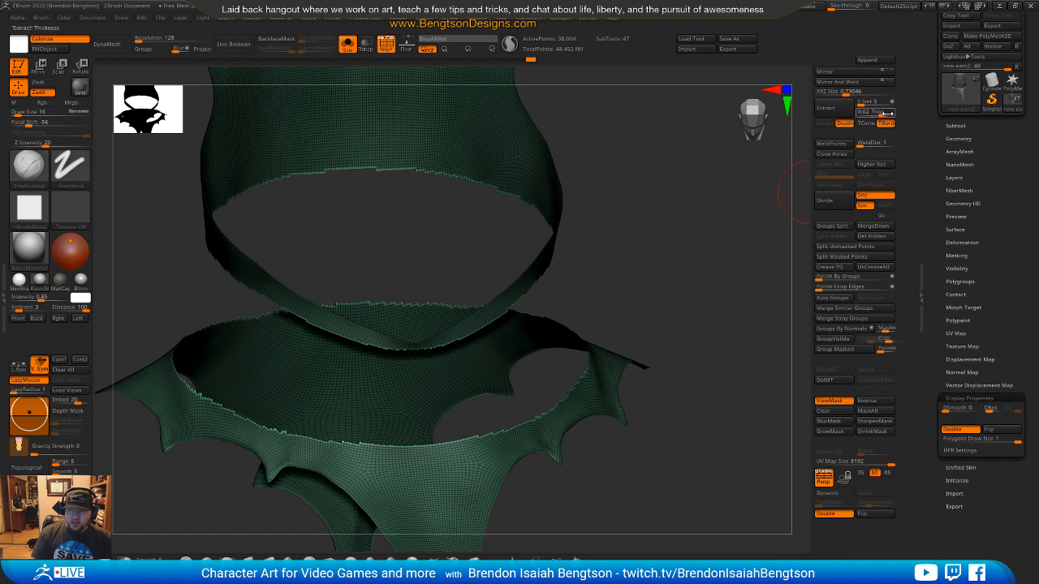
pyautogui.click(955, 126)
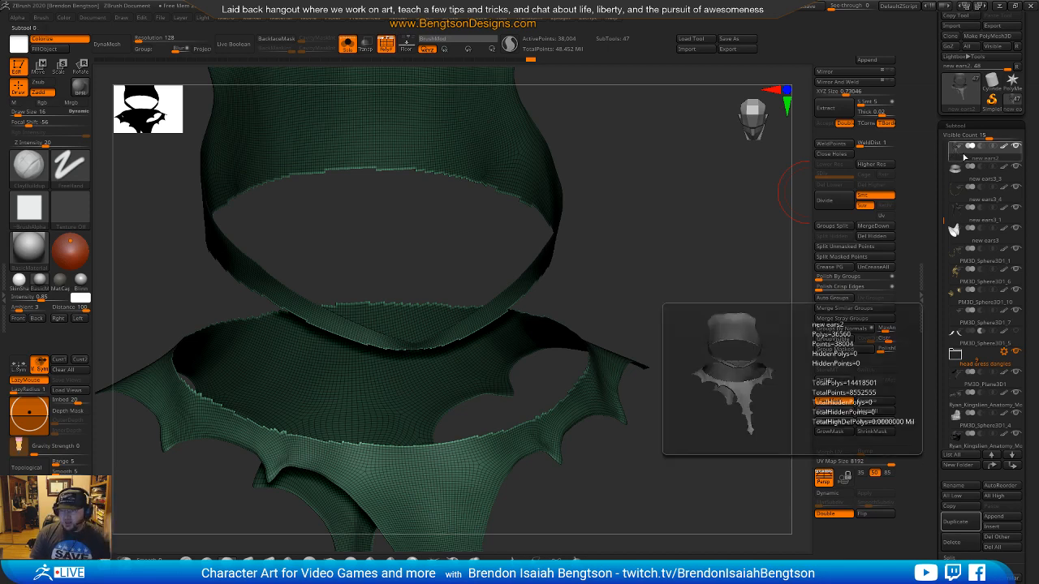
pyautogui.moveTo(965, 162)
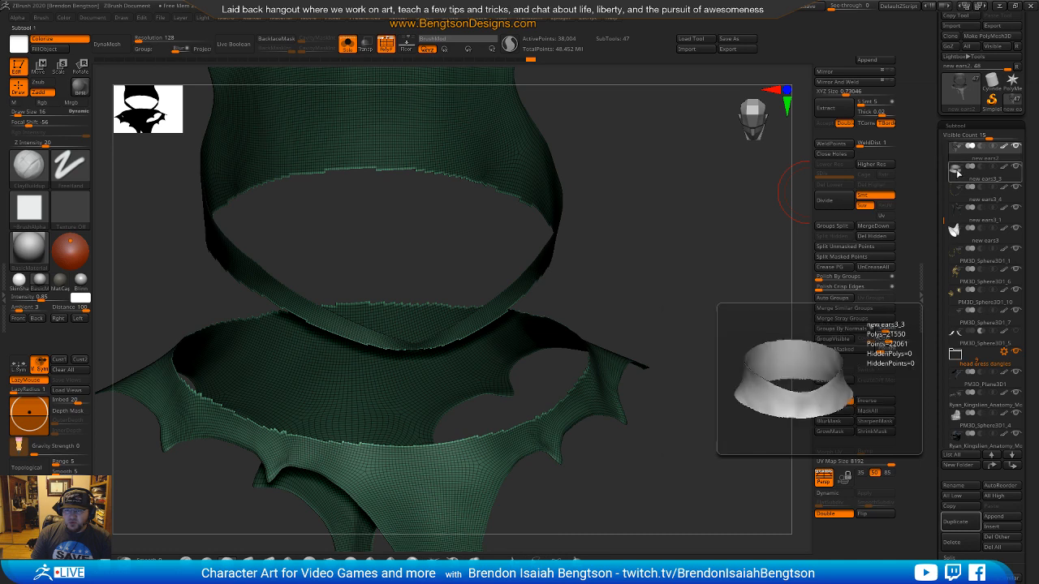
# Step: Restore the complete neck piece subtool by undoing the split on it, and clear its mask
pyautogui.click(952, 165)
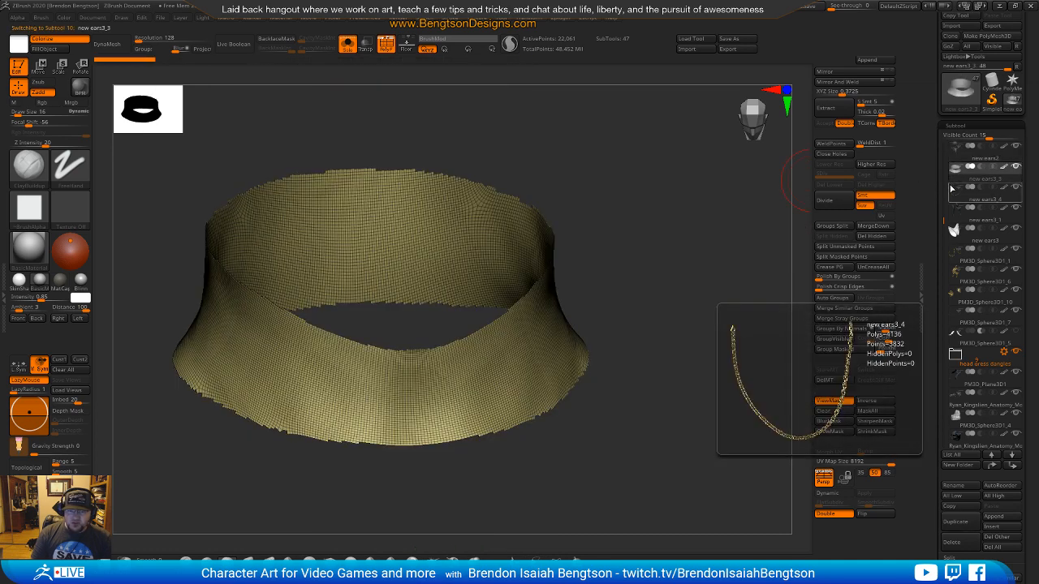
pyautogui.click(952, 165)
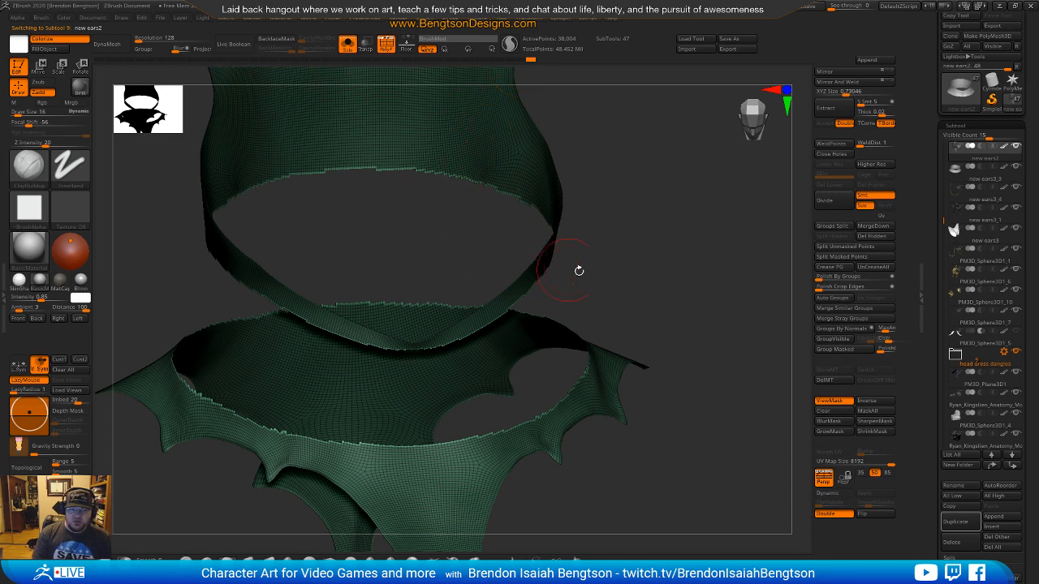
pyautogui.hotkey('ctrl', 'z')
pyautogui.hotkey('ctrl', 'z')
pyautogui.hotkey('ctrl', 'z')
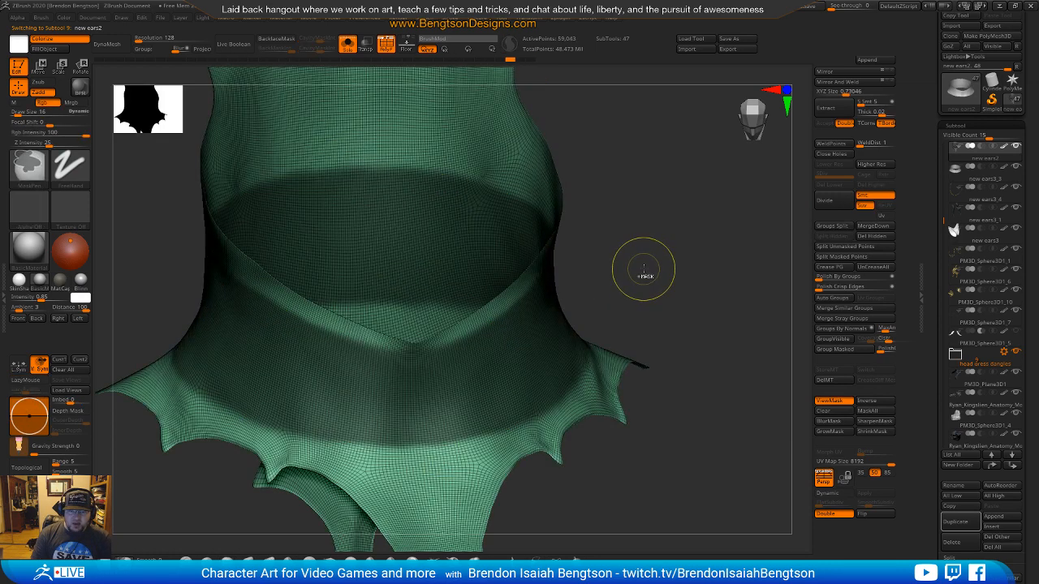
pyautogui.keyDown('ctrl'); pyautogui.click(673, 273); pyautogui.keyUp('ctrl')
pyautogui.moveTo(673, 273); pyautogui.dragTo(605, 296)
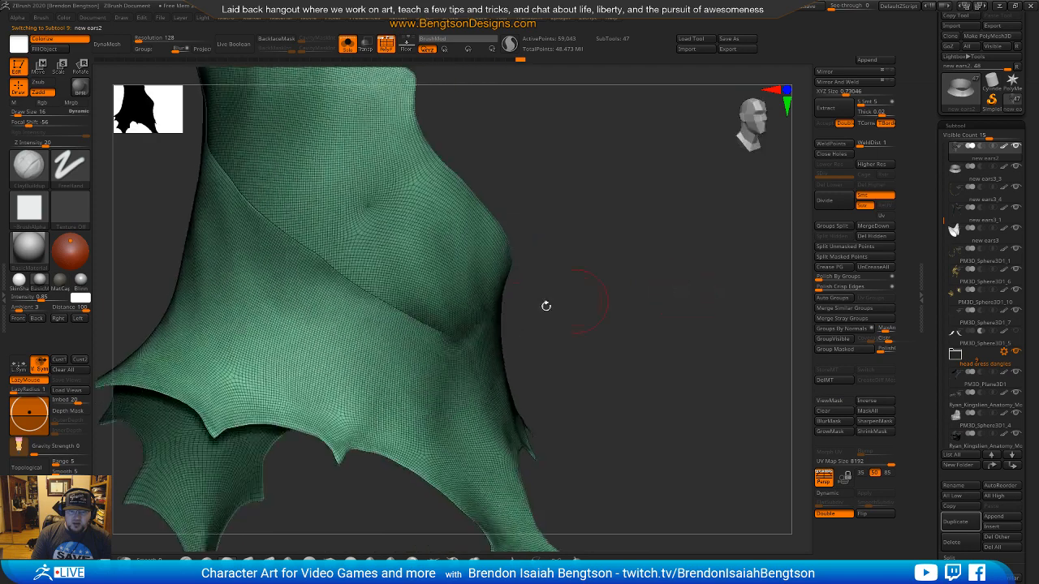
# Step: Select the separated neck band subtool and smooth its jagged borders with repeated Polish By Groups
pyautogui.click(958, 172)
pyautogui.moveTo(602, 344); pyautogui.dragTo(668, 292)
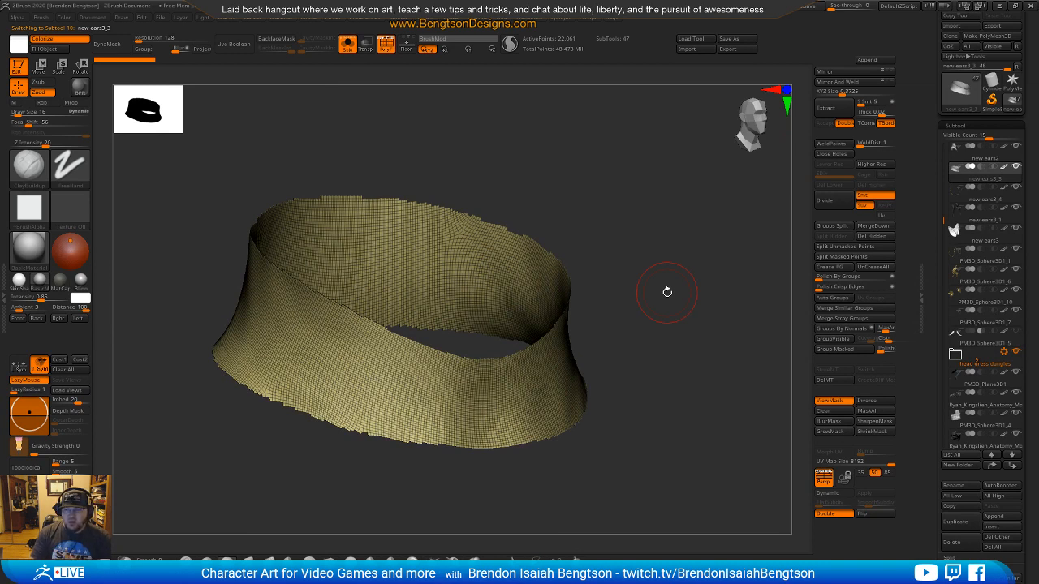
pyautogui.moveTo(818, 276); pyautogui.dragTo(858, 280)
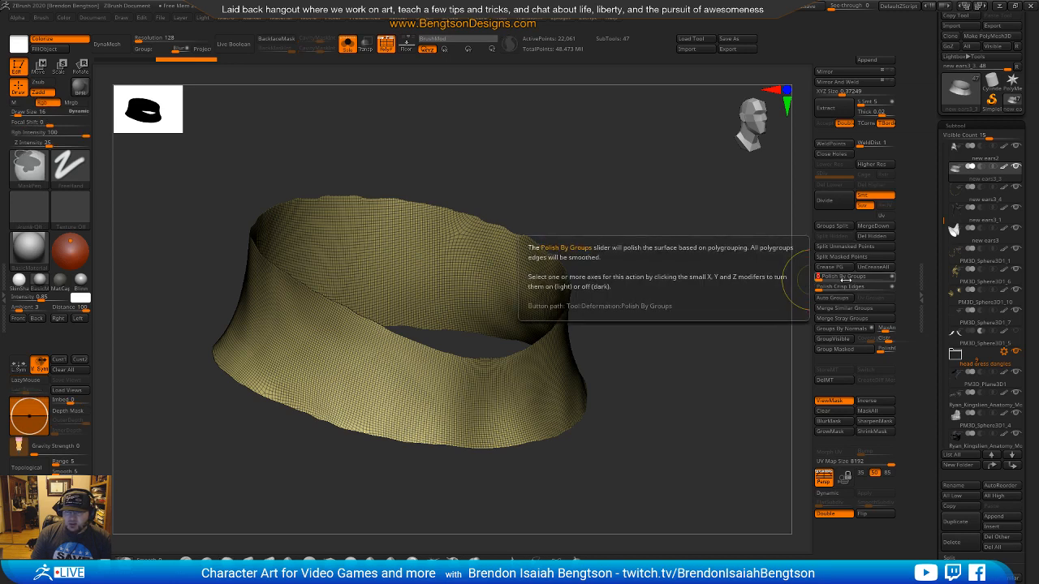
pyautogui.moveTo(941, 474); pyautogui.dragTo(942, 268)
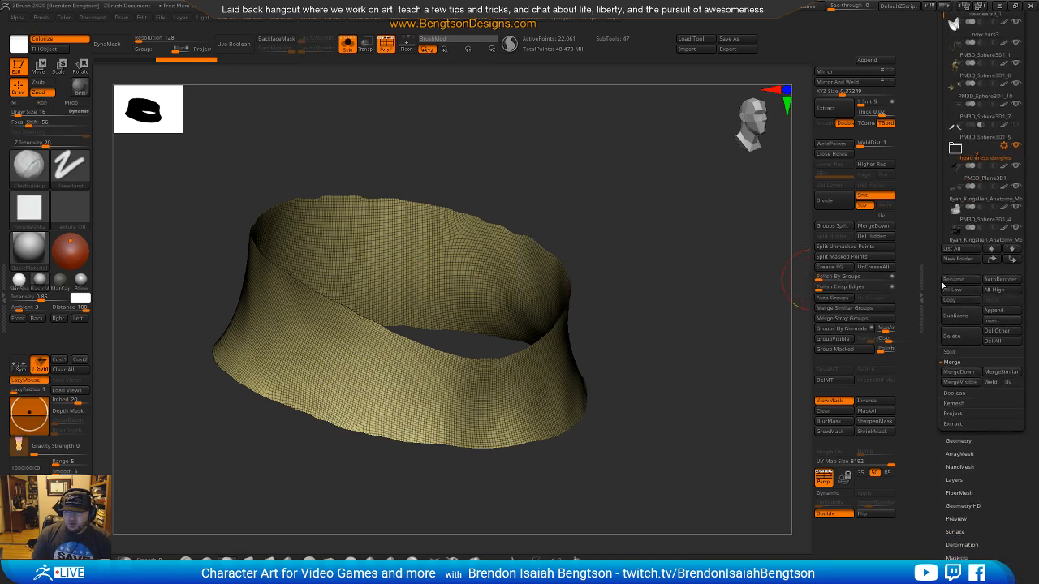
pyautogui.moveTo(957, 511); pyautogui.dragTo(957, 330)
pyautogui.click(961, 365)
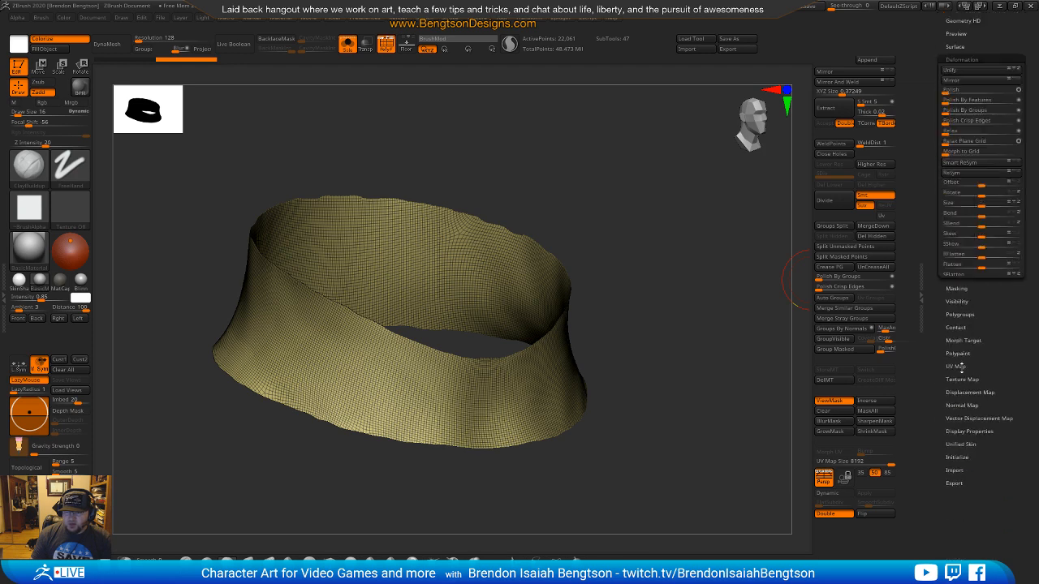
pyautogui.moveTo(971, 404); pyautogui.dragTo(970, 583)
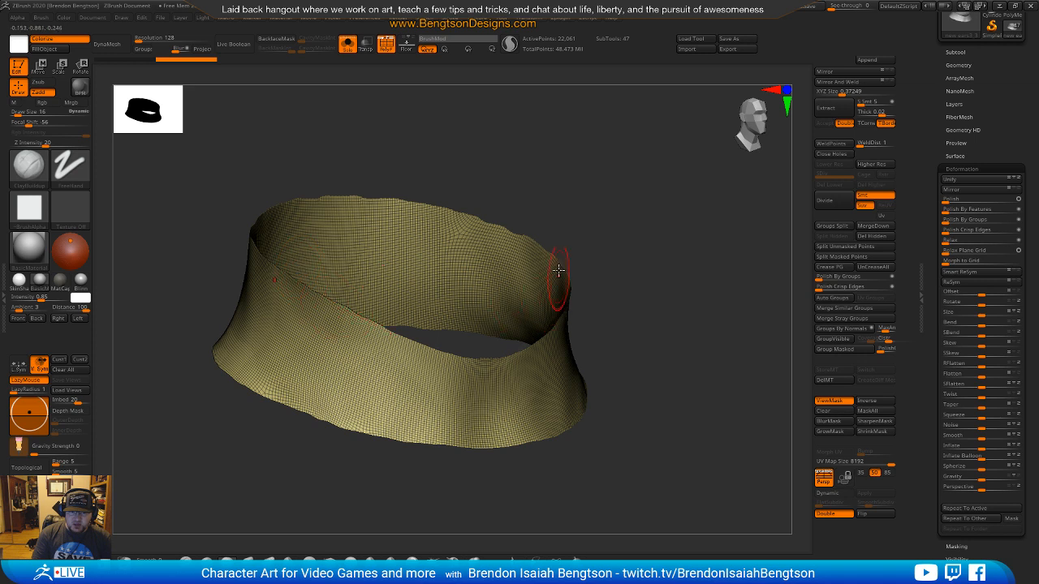
pyautogui.click(867, 278)
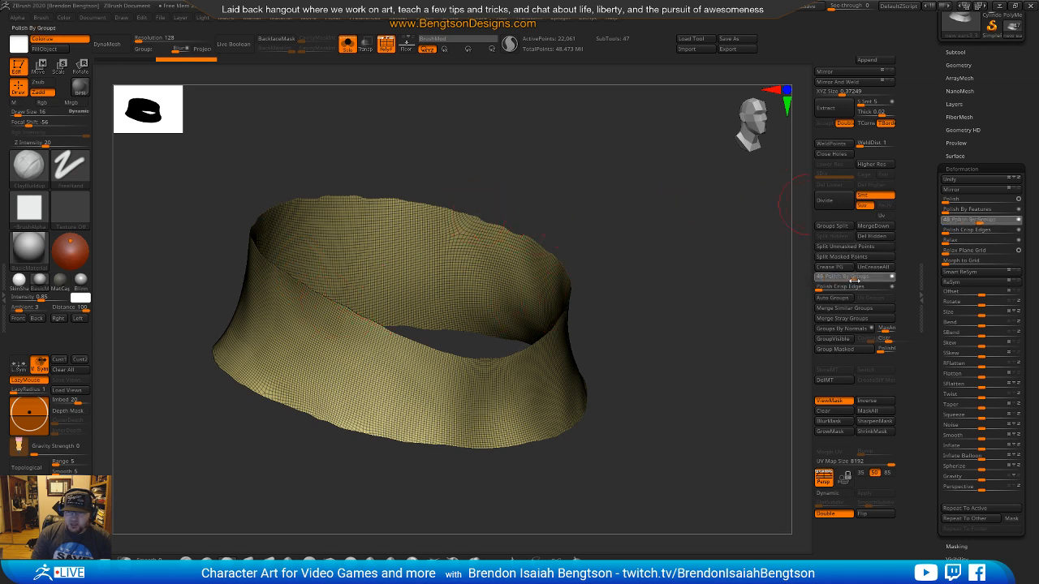
# Step: Retopologize the band repeatedly with ZRemesher at Half, polishing it by groups between passes
pyautogui.click(955, 52)
pyautogui.moveTo(929, 475); pyautogui.dragTo(930, 397)
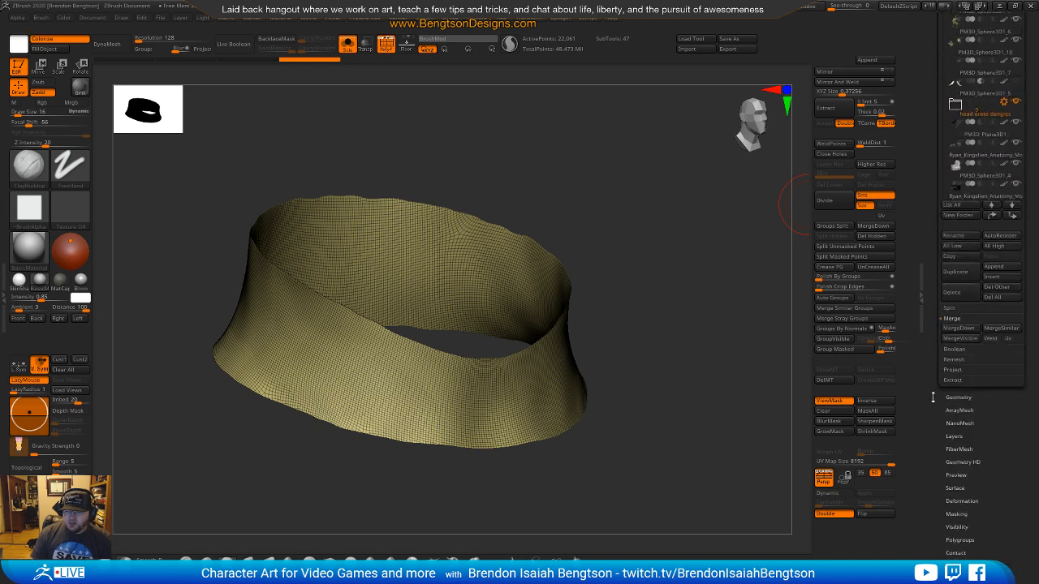
pyautogui.click(957, 398)
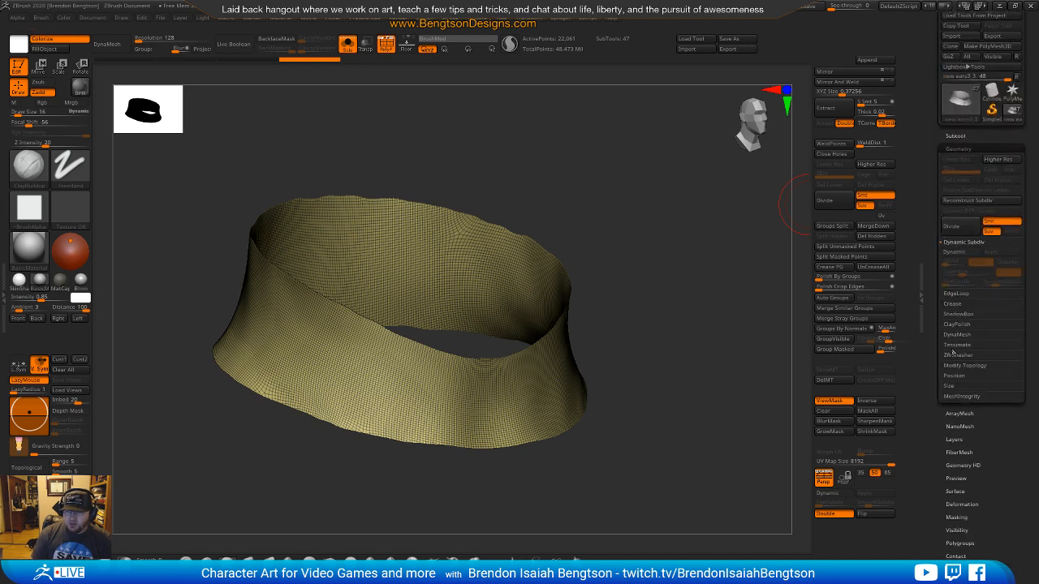
pyautogui.click(956, 356)
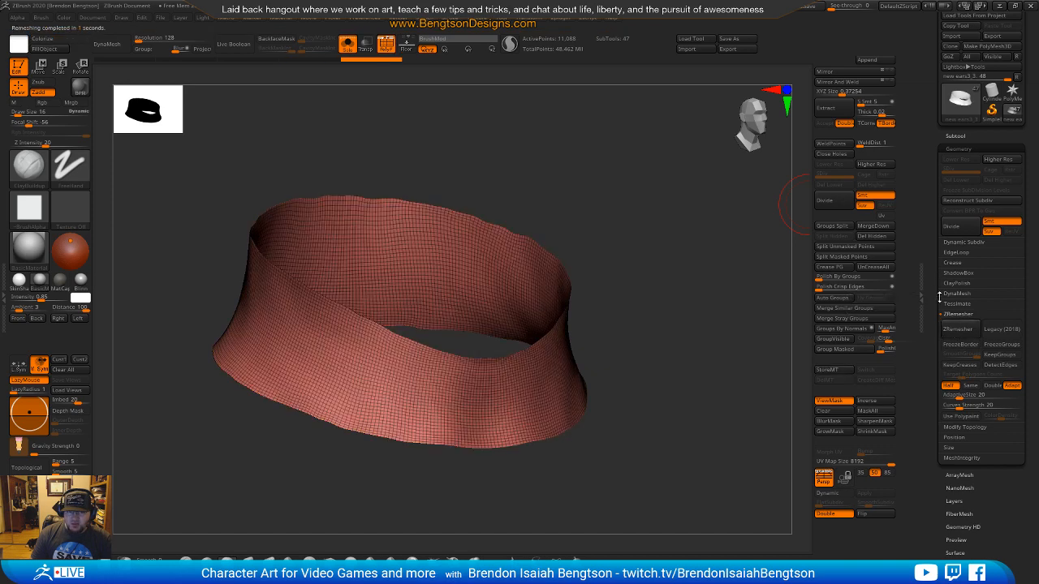
pyautogui.click(957, 330)
pyautogui.click(841, 277)
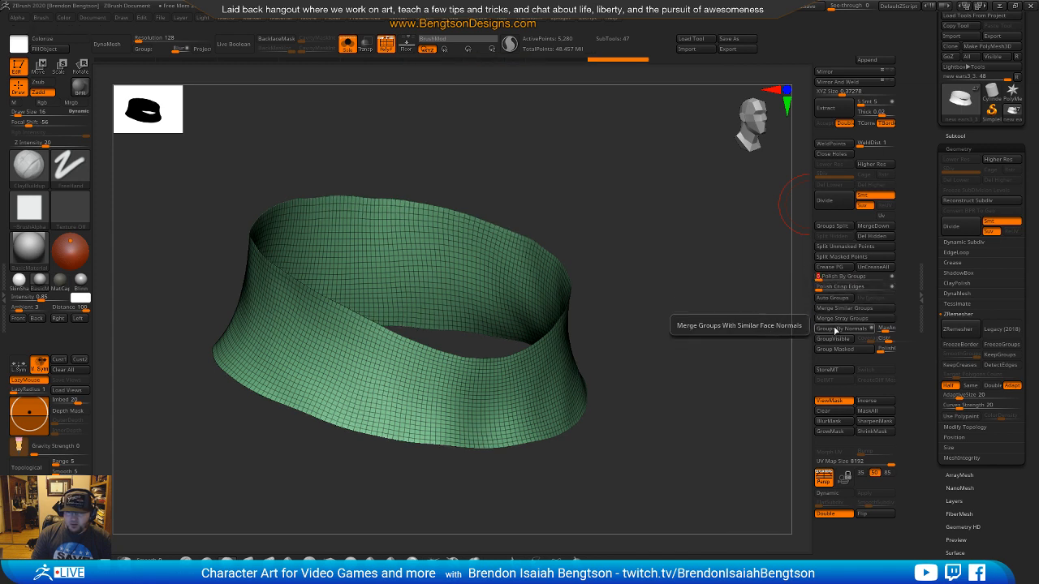
pyautogui.click(957, 330)
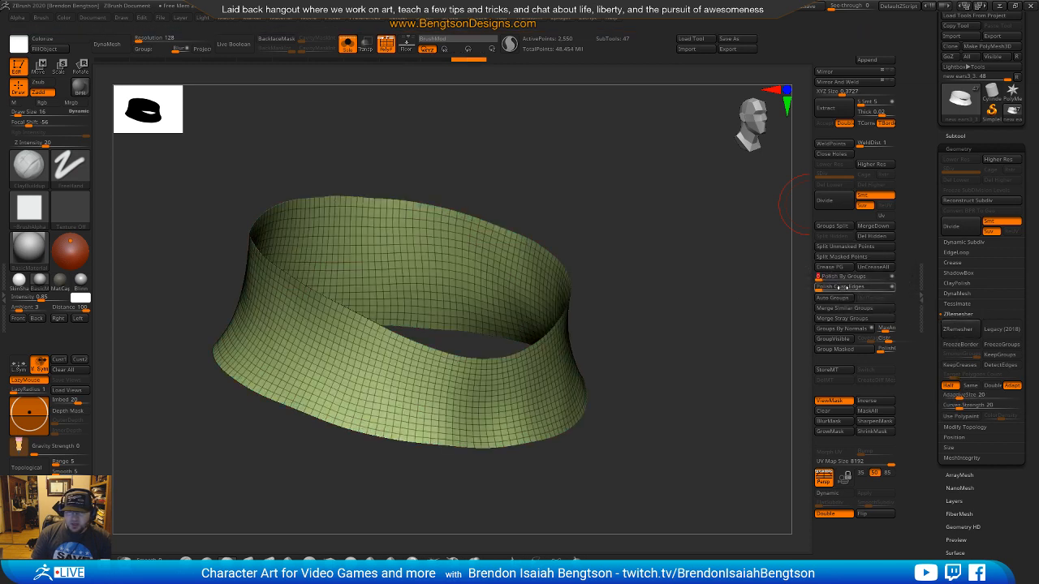
# Step: Reduce the band's mesh further with ZRemesher at Half and check the resulting loops from the front
pyautogui.moveTo(693, 385); pyautogui.dragTo(696, 432)
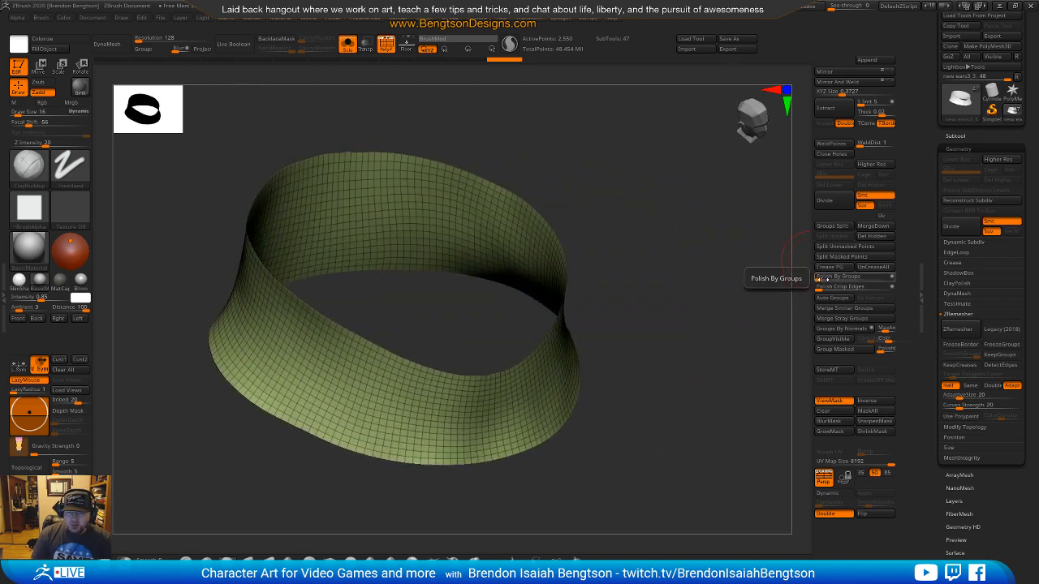
pyautogui.moveTo(670, 373); pyautogui.dragTo(707, 316)
pyautogui.click(955, 329)
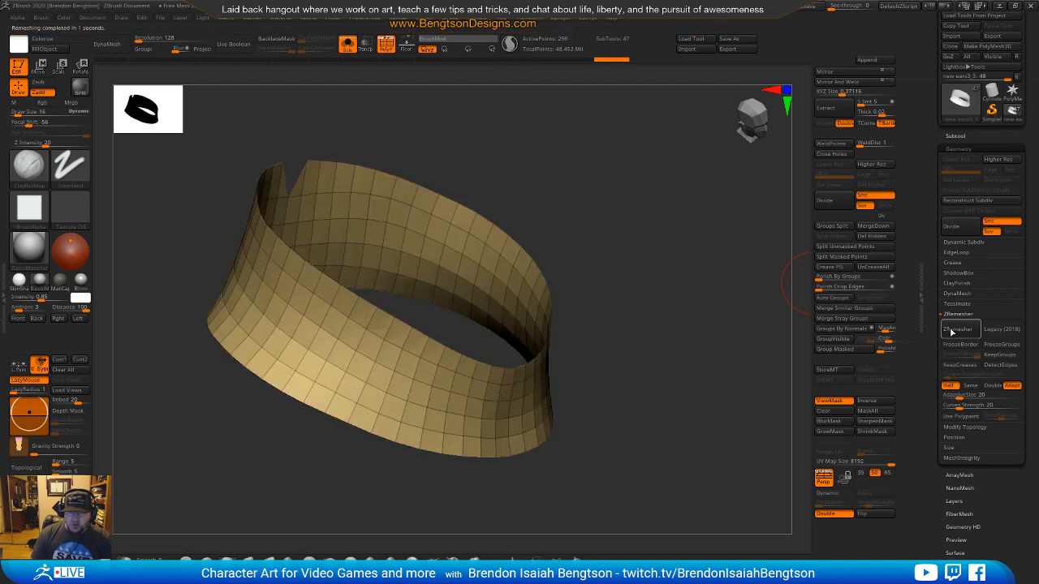
pyautogui.moveTo(751, 418); pyautogui.dragTo(783, 346)
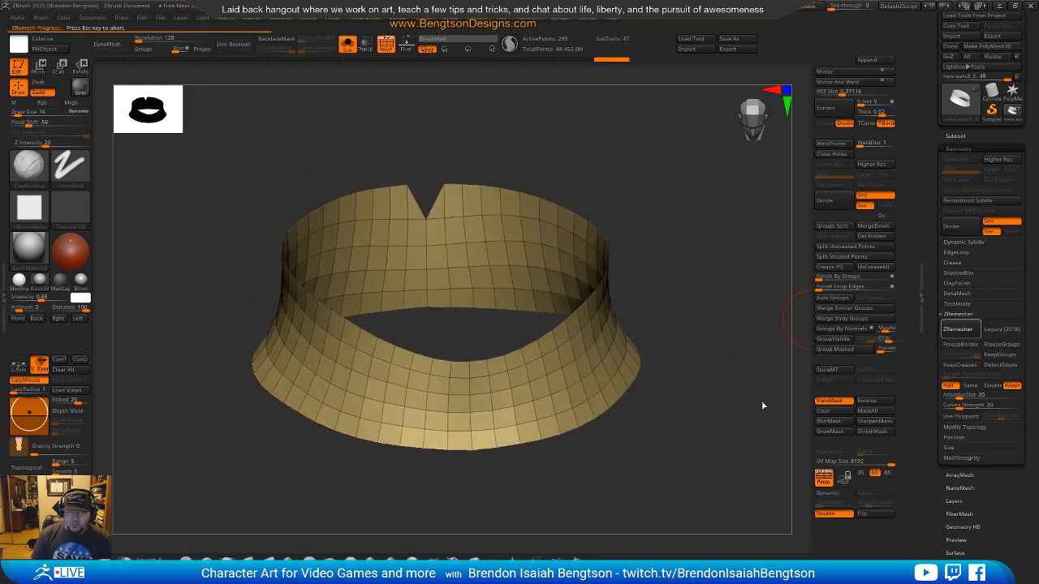
pyautogui.moveTo(735, 408)
pyautogui.mouseDown()
pyautogui.moveTo(763, 405)
pyautogui.moveTo(706, 410)
pyautogui.moveTo(739, 406)
pyautogui.mouseUp()
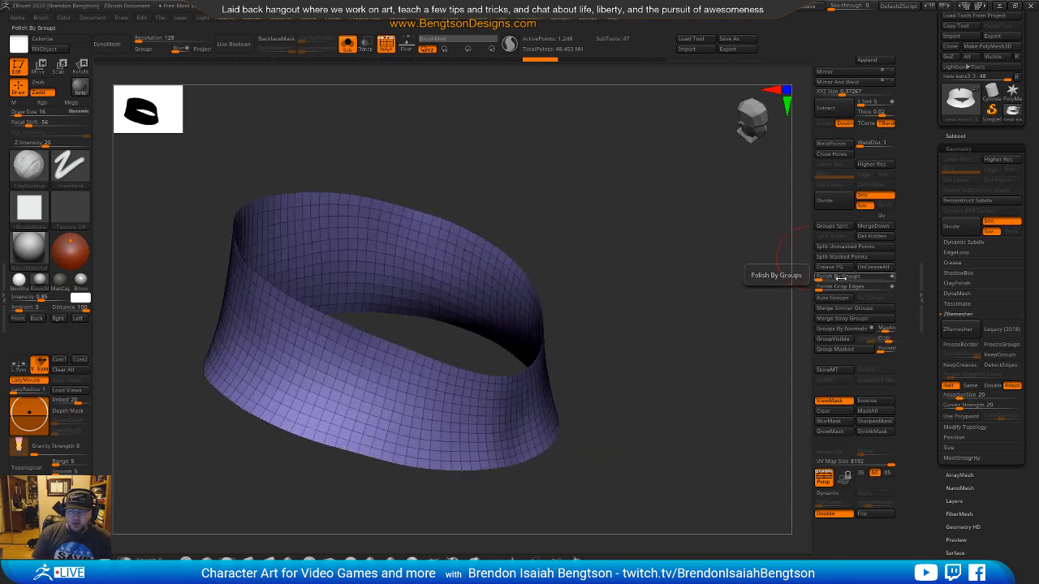
# Step: Polish the remeshed band by groups again and check its curvature and borders from several sides
pyautogui.click(820, 277)
pyautogui.click(821, 277)
pyautogui.moveTo(718, 380); pyautogui.dragTo(595, 331)
pyautogui.moveTo(676, 259); pyautogui.dragTo(580, 255)
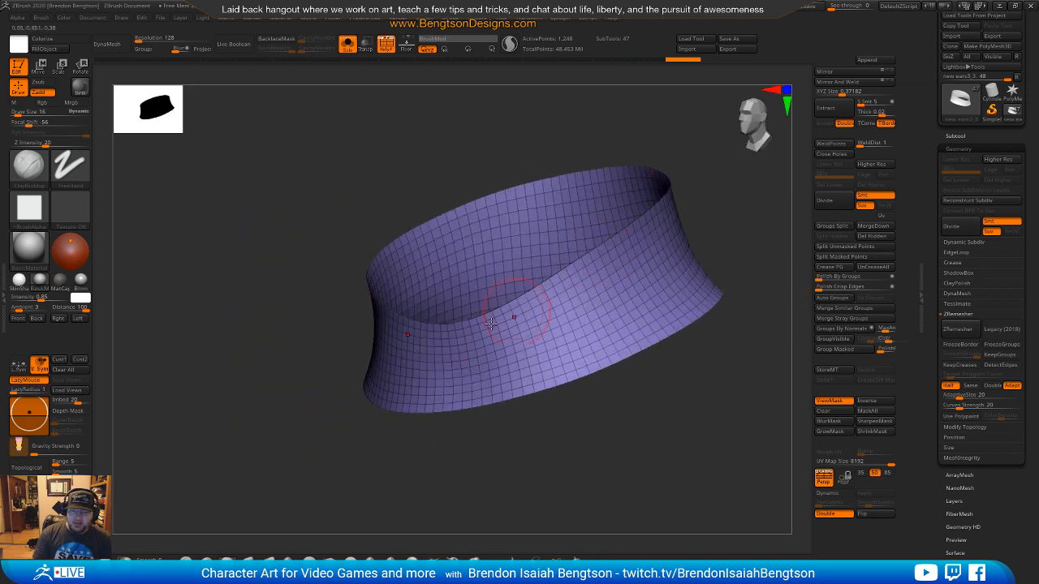
pyautogui.moveTo(728, 209); pyautogui.dragTo(717, 306)
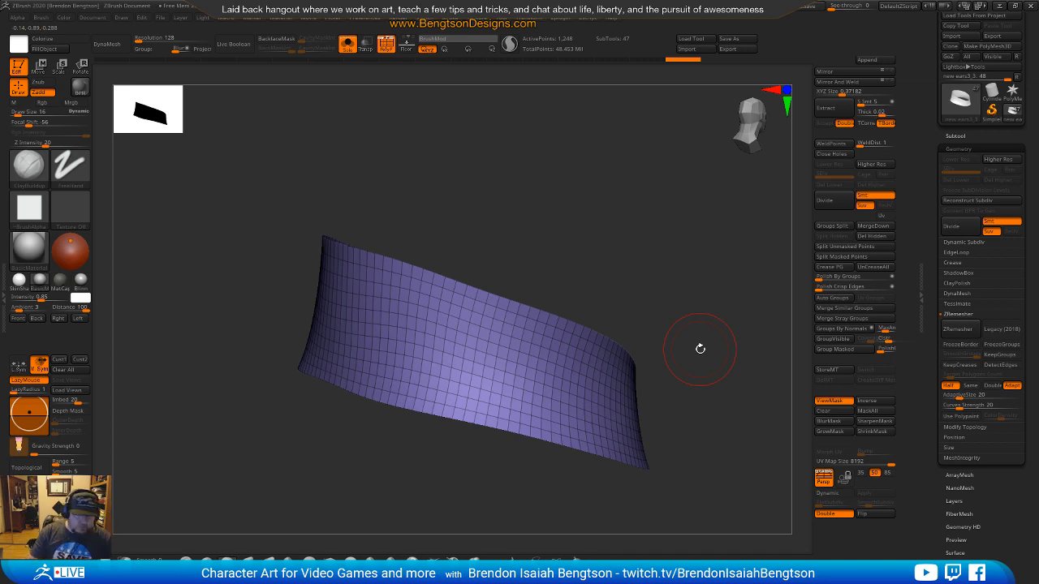
pyautogui.moveTo(636, 296); pyautogui.dragTo(624, 278)
# Step: Turn off Solo and frame the band on the character's neck together with the other subtools
pyautogui.hotkey('shift', 's')
pyautogui.keyDown('alt'); pyautogui.moveTo(758, 368); pyautogui.dragTo(609, 301); pyautogui.keyUp('alt')
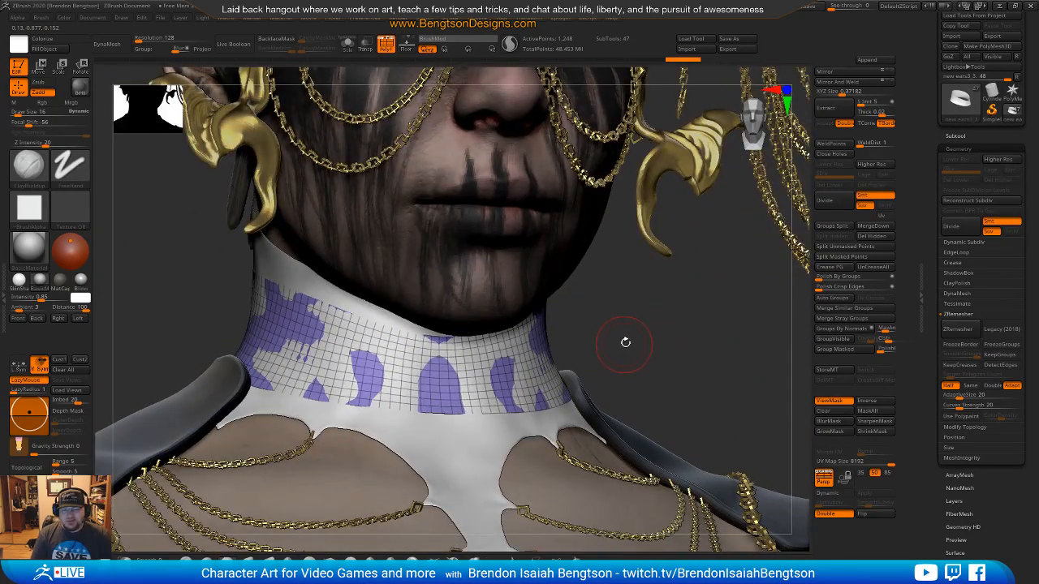
pyautogui.moveTo(635, 320); pyautogui.dragTo(653, 316)
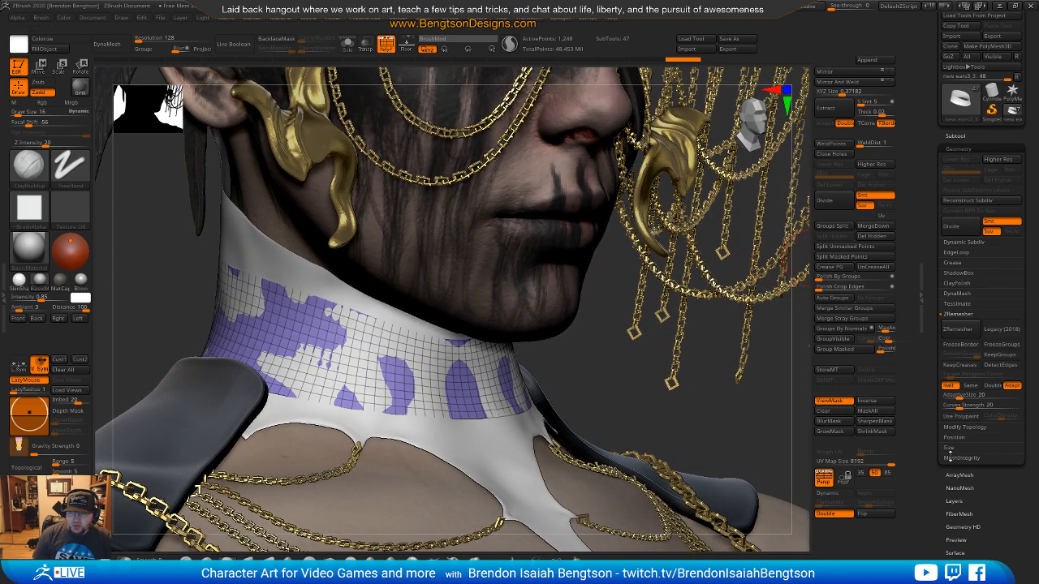
# Step: Clear the band's mask and inflate the band by 1 with the Inflate deformation
pyautogui.click(833, 414)
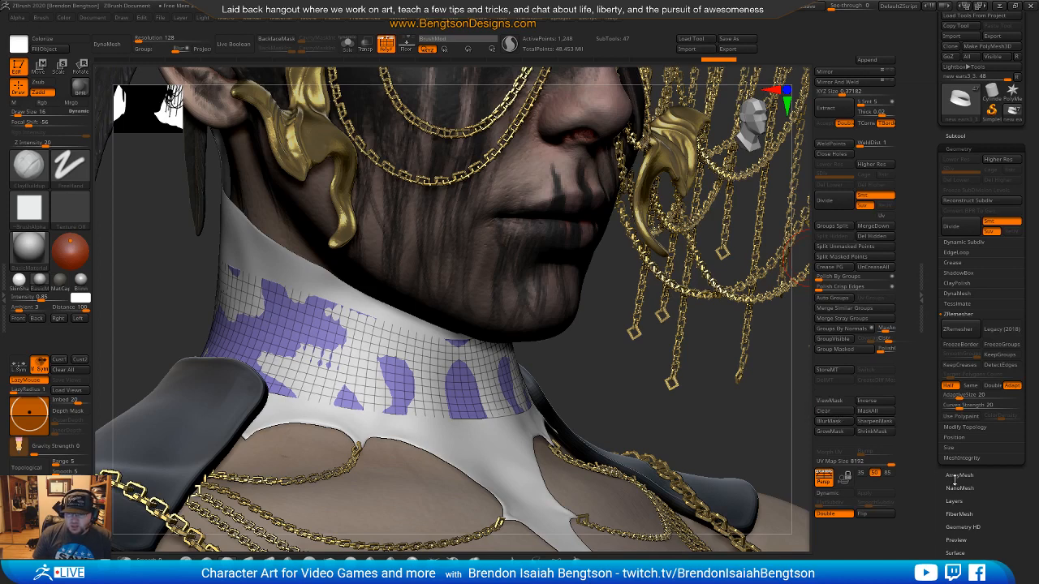
pyautogui.scroll(-5, 935, 502)
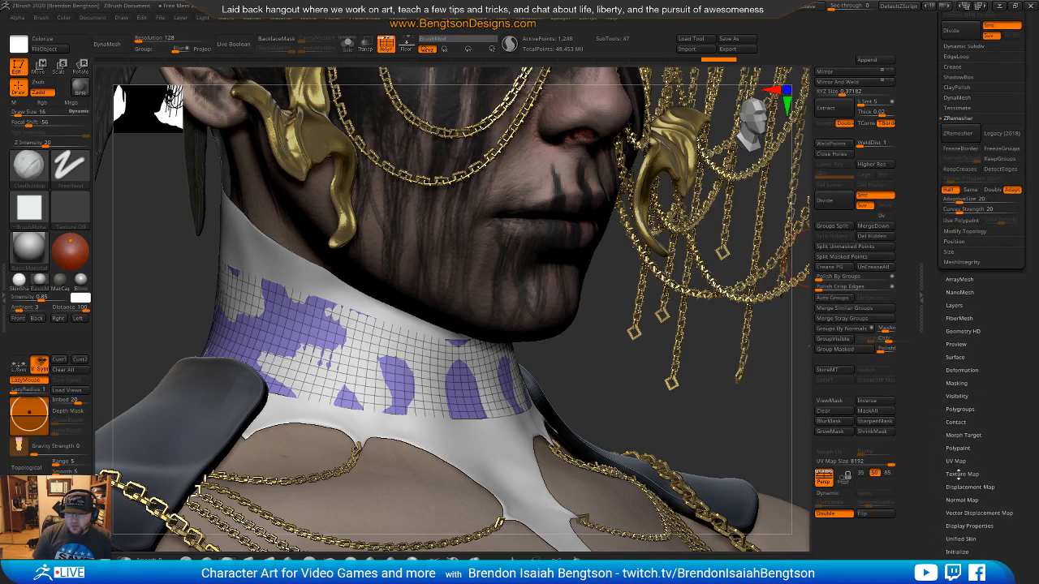
pyautogui.click(961, 370)
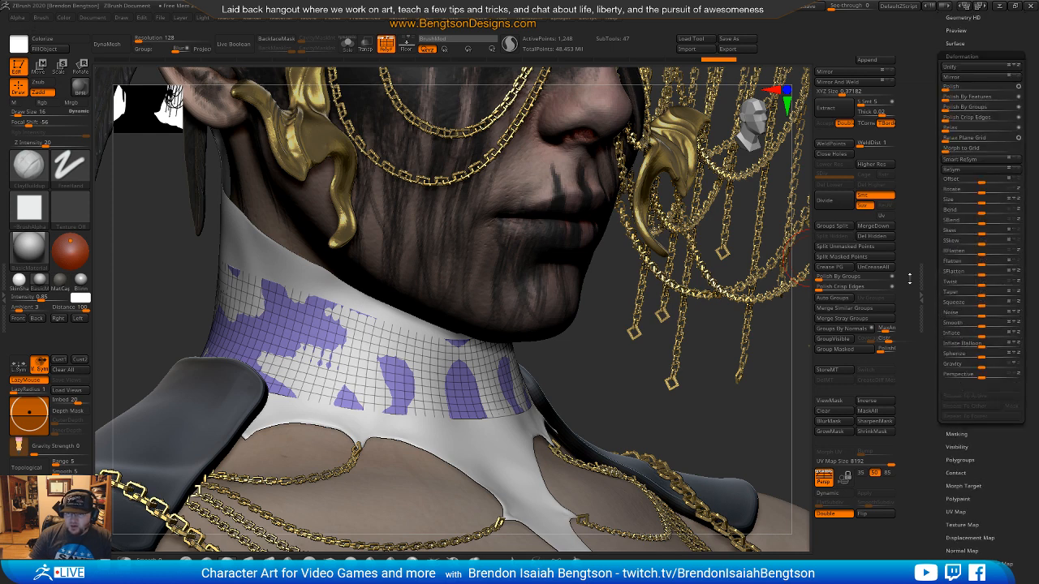
pyautogui.click(971, 332)
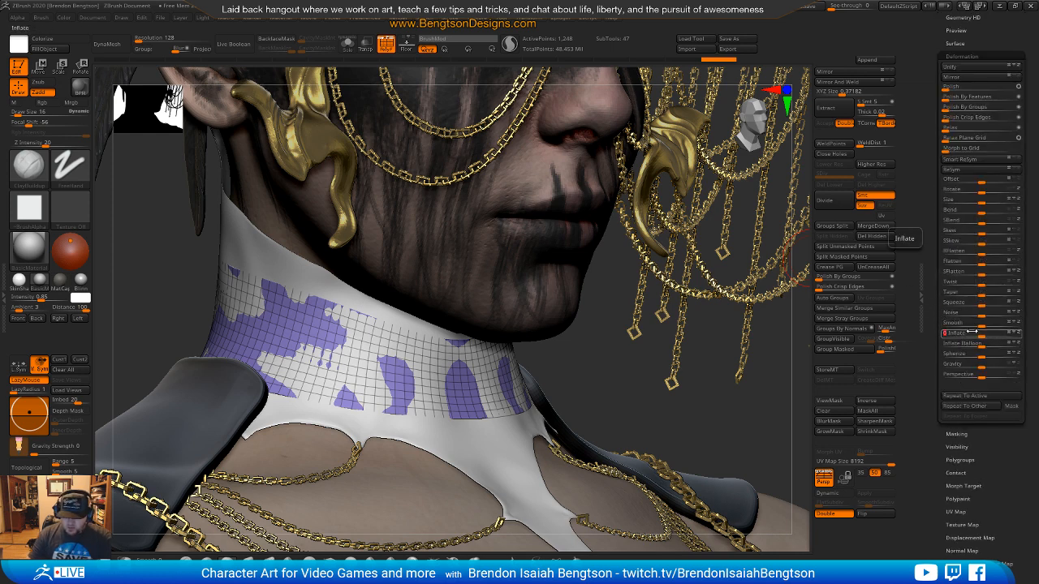
pyautogui.write('1')
pyautogui.press('Return')
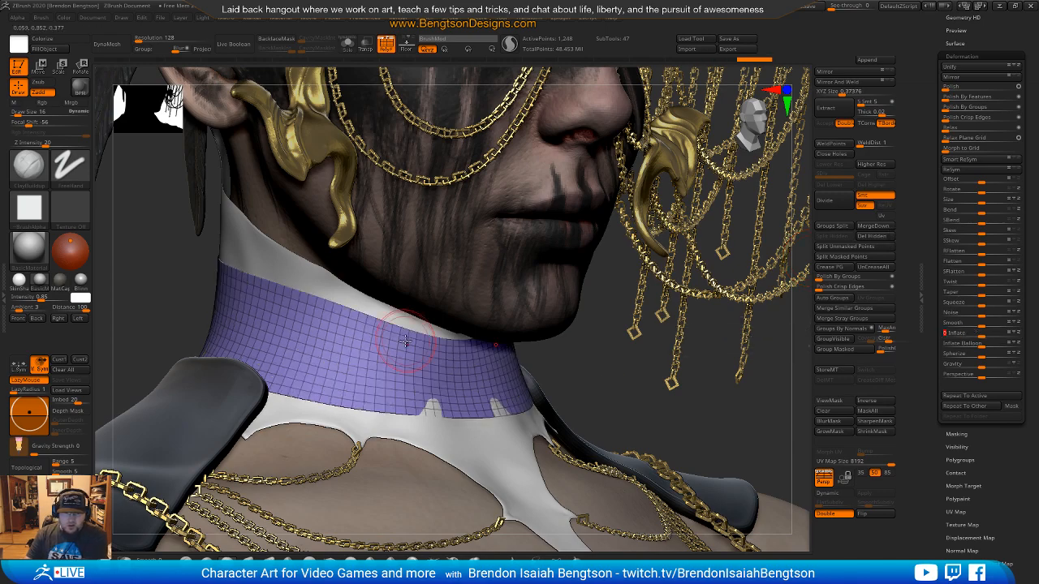
# Step: Switch to the Move Topological brush and set its draw size to 28 for adjusting the band
pyautogui.moveTo(359, 341)
pyautogui.mouseDown(button='right')
pyautogui.moveTo(413, 350)
pyautogui.moveTo(364, 368)
pyautogui.moveTo(359, 356)
pyautogui.moveTo(318, 349)
pyautogui.mouseUp(button='right')
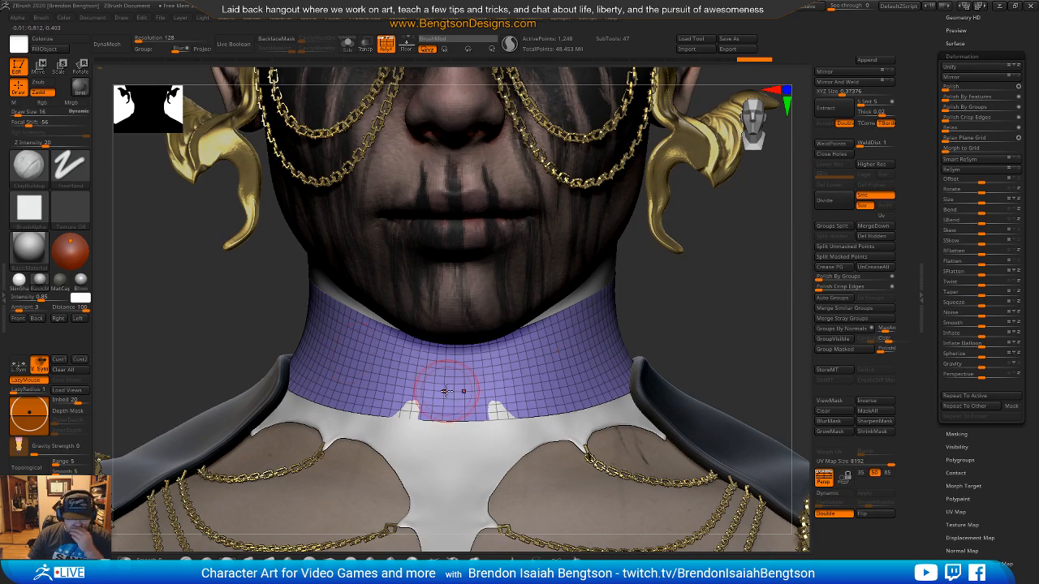
pyautogui.moveTo(617, 353)
pyautogui.mouseDown(button='right')
pyautogui.moveTo(574, 359)
pyautogui.moveTo(710, 355)
pyautogui.mouseUp(button='right')
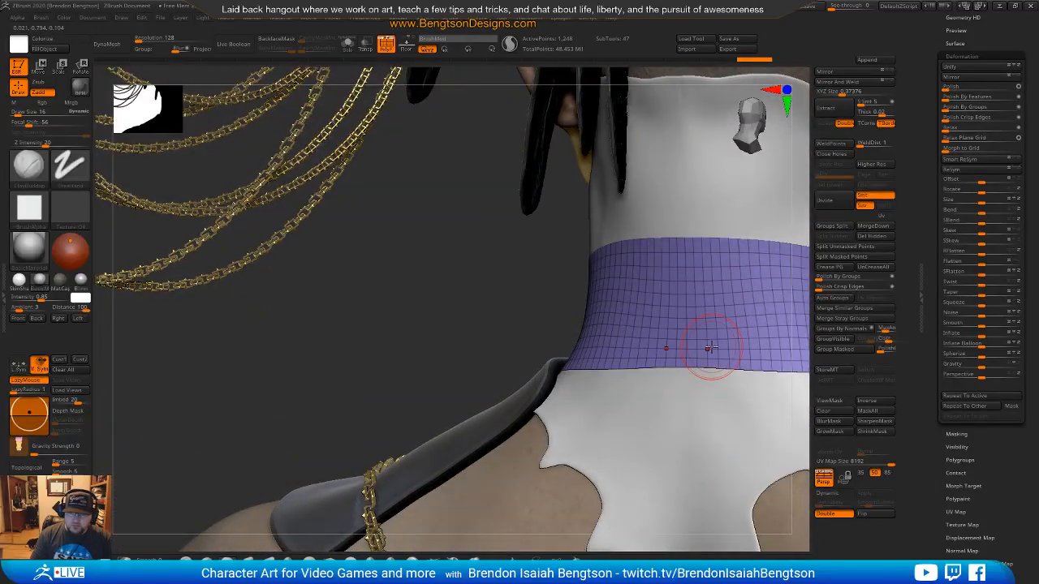
pyautogui.press('b')
pyautogui.press('m')
pyautogui.press('t')
pyautogui.press('space')
pyautogui.moveTo(700, 231); pyautogui.dragTo(704, 230)
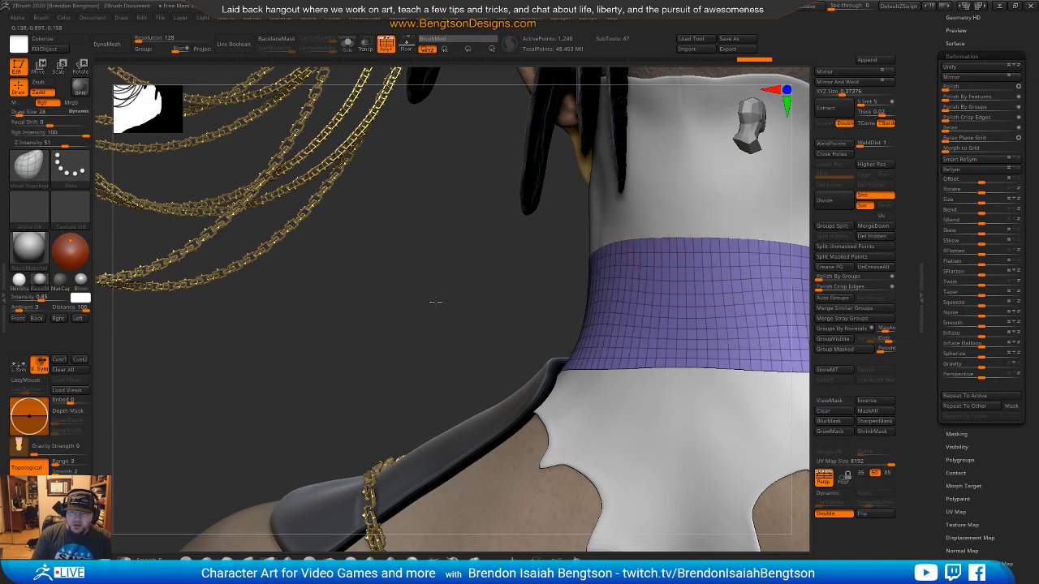
# Step: Adjust the band around the neck, pulling its lower front edge out to cover the spots where the neck piece pokes through
pyautogui.moveTo(461, 299); pyautogui.dragTo(330, 313, button='right')
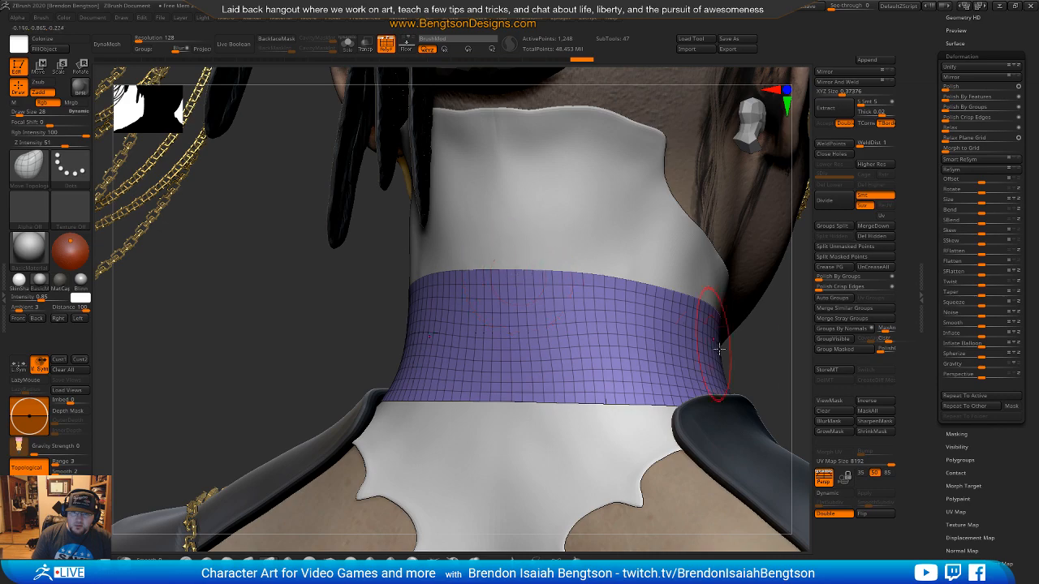
pyautogui.moveTo(755, 357)
pyautogui.mouseDown(button='right')
pyautogui.moveTo(673, 324)
pyautogui.moveTo(596, 436)
pyautogui.mouseUp(button='right')
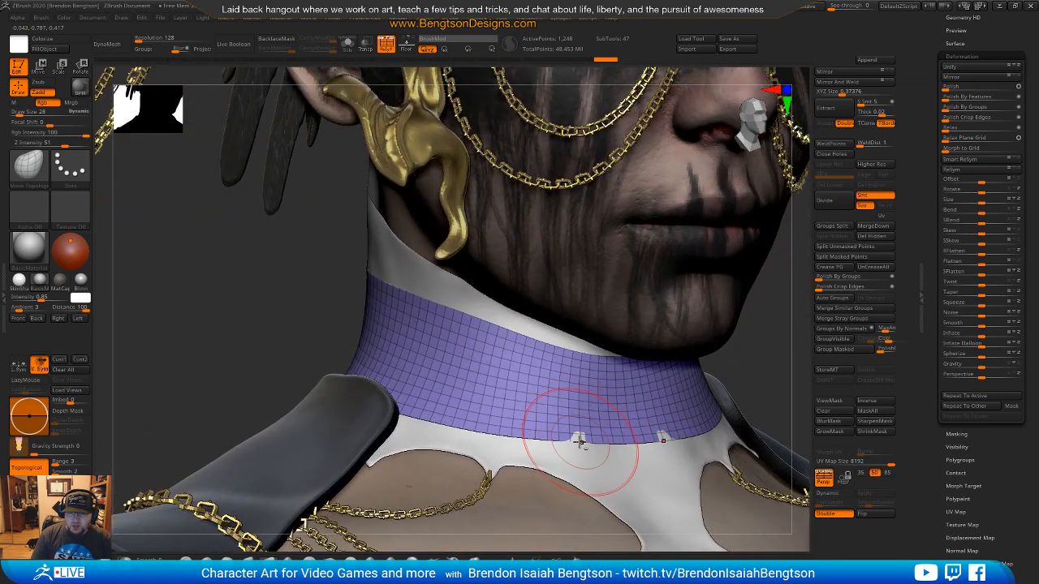
pyautogui.keyDown('alt'); pyautogui.moveTo(771, 355); pyautogui.dragTo(733, 230, button='right'); pyautogui.keyUp('alt')
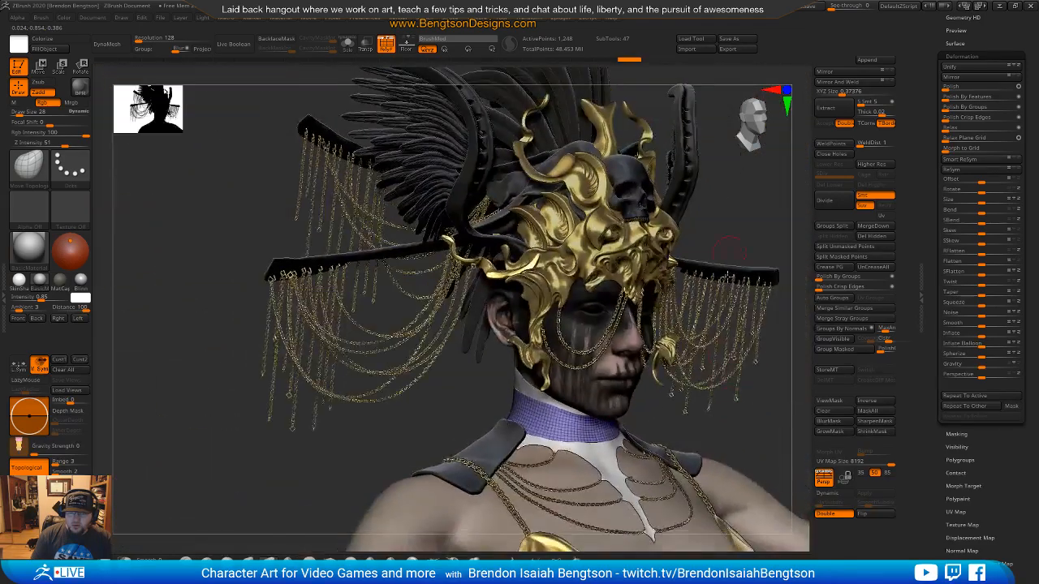
pyautogui.moveTo(737, 410); pyautogui.dragTo(523, 263, button='right')
pyautogui.moveTo(689, 308)
pyautogui.mouseDown(button='right')
pyautogui.moveTo(605, 392)
pyautogui.moveTo(568, 389)
pyautogui.moveTo(617, 387)
pyautogui.moveTo(658, 461)
pyautogui.moveTo(628, 459)
pyautogui.mouseUp(button='right')
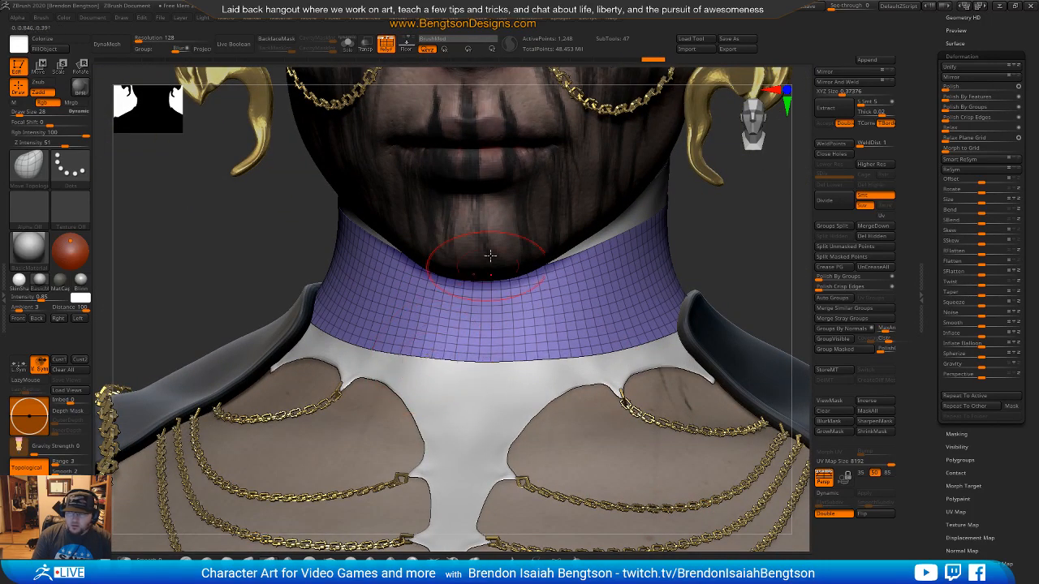
# Step: Reduce the brush draw size to 8 and deflate the neck band slightly with the Inflate deformation
pyautogui.press('space')
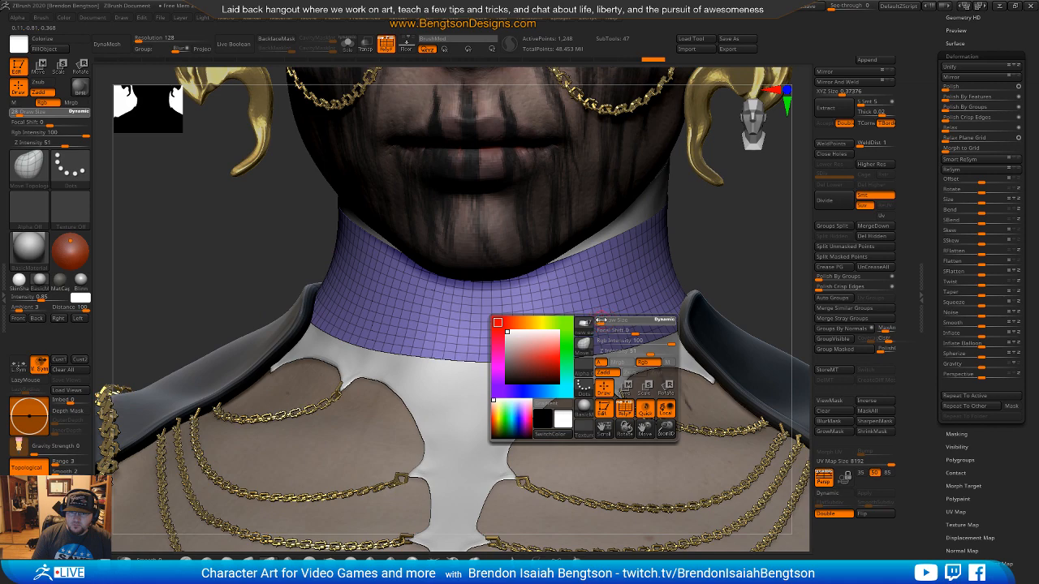
pyautogui.moveTo(603, 319); pyautogui.dragTo(597, 320)
pyautogui.moveTo(747, 246)
pyautogui.keyDown('alt'); pyautogui.mouseDown(button='right')
pyautogui.moveTo(696, 328)
pyautogui.moveTo(686, 320)
pyautogui.moveTo(651, 358)
pyautogui.moveTo(719, 361)
pyautogui.mouseUp(button='right'); pyautogui.keyUp('alt')
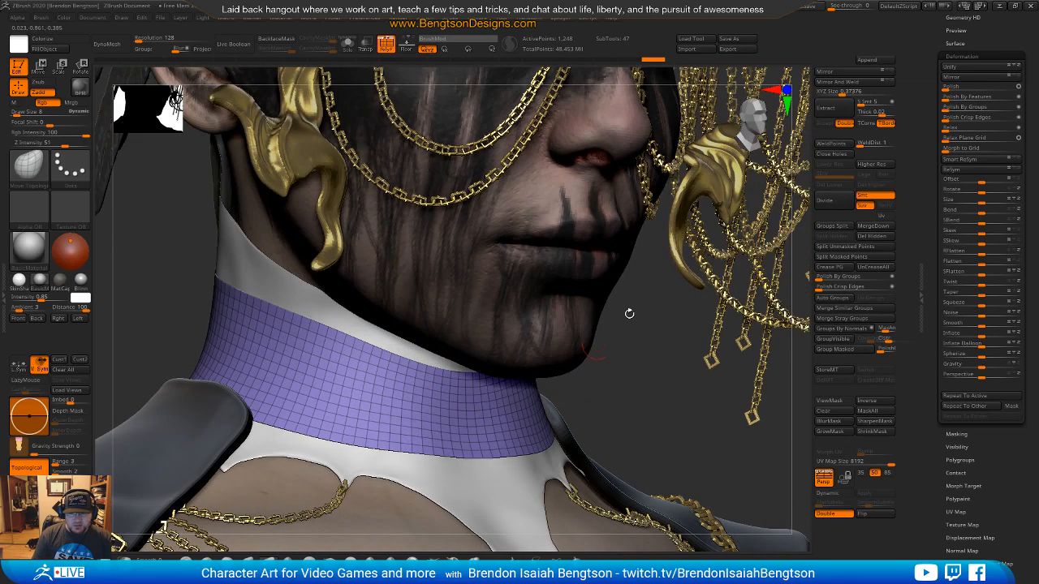
pyautogui.click(982, 334)
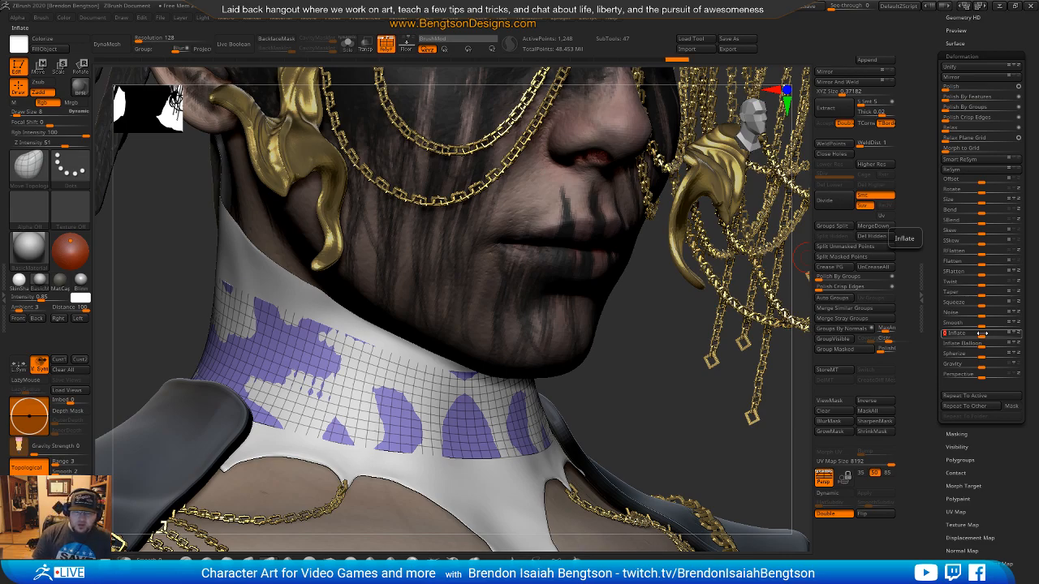
pyautogui.moveTo(621, 397); pyautogui.dragTo(639, 328)
pyautogui.keyDown('alt'); pyautogui.moveTo(609, 372); pyautogui.dragTo(629, 366); pyautogui.keyUp('alt')
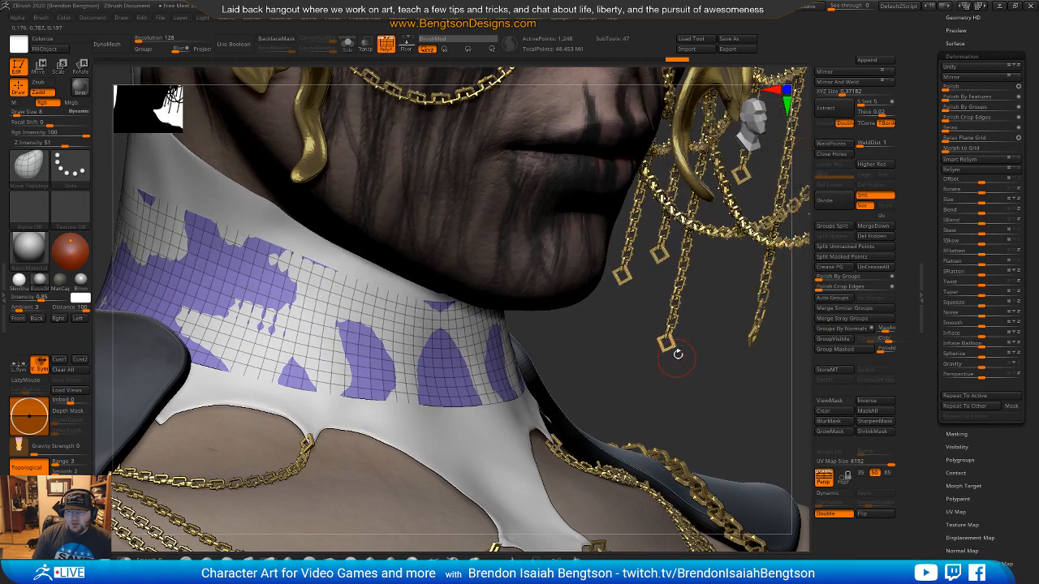
# Step: Try to thicken the whole neck band with the ZModeler brush using QMesh on Polygroup All, and undo it
pyautogui.moveTo(931, 68); pyautogui.dragTo(941, 185)
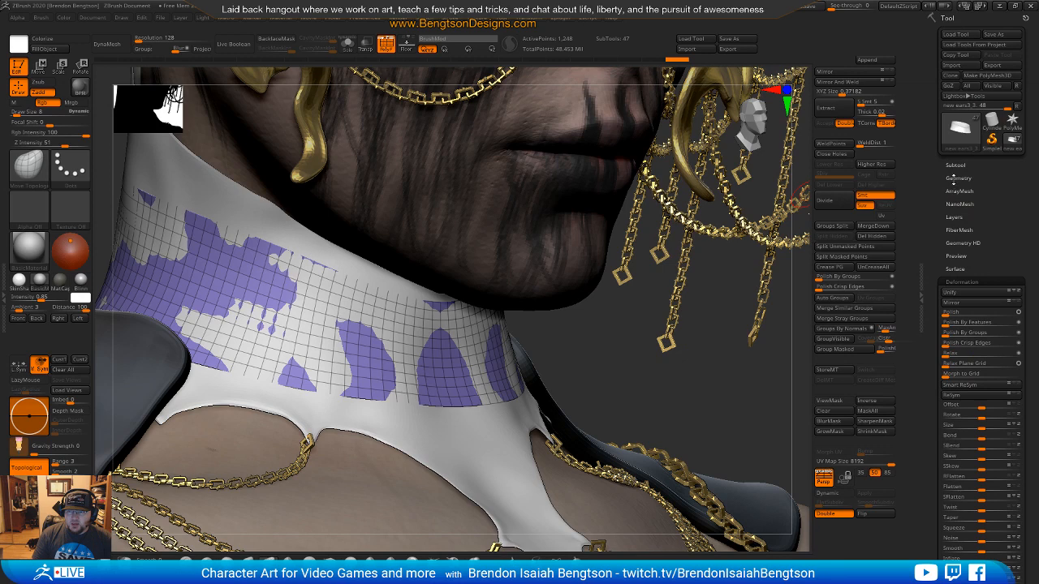
pyautogui.click(956, 178)
pyautogui.click(955, 283)
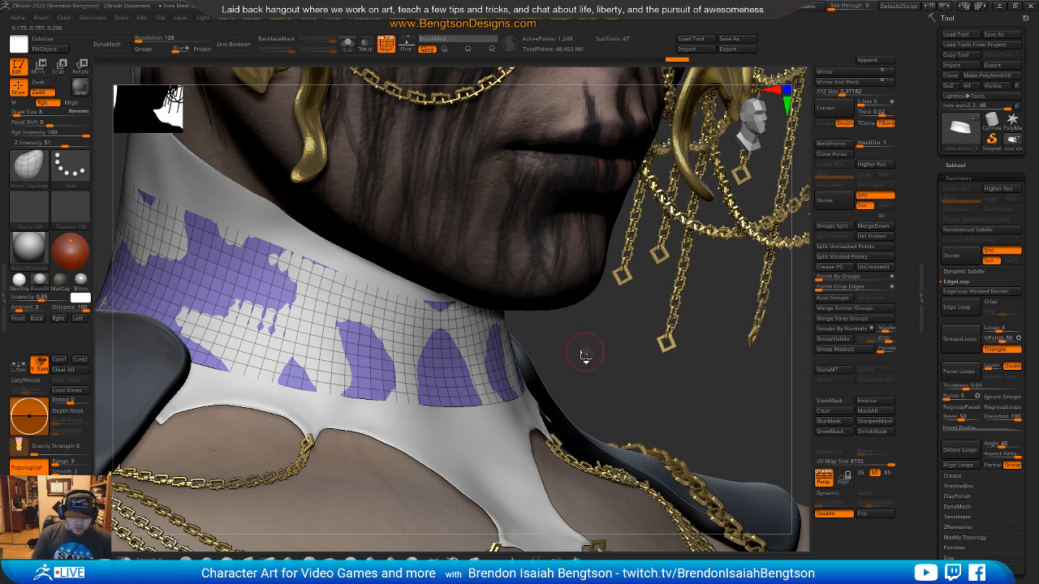
pyautogui.press('b')
pyautogui.press('z')
pyautogui.press('m')
pyautogui.moveTo(585, 358)
pyautogui.mouseDown()
pyautogui.moveTo(620, 372)
pyautogui.moveTo(429, 348)
pyautogui.mouseUp()
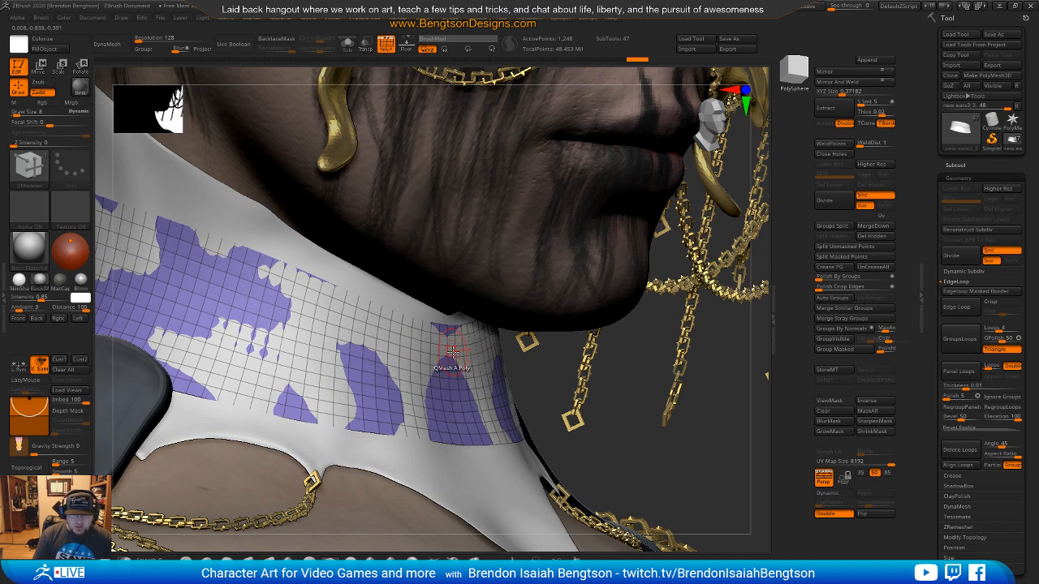
pyautogui.moveTo(545, 396); pyautogui.dragTo(479, 372)
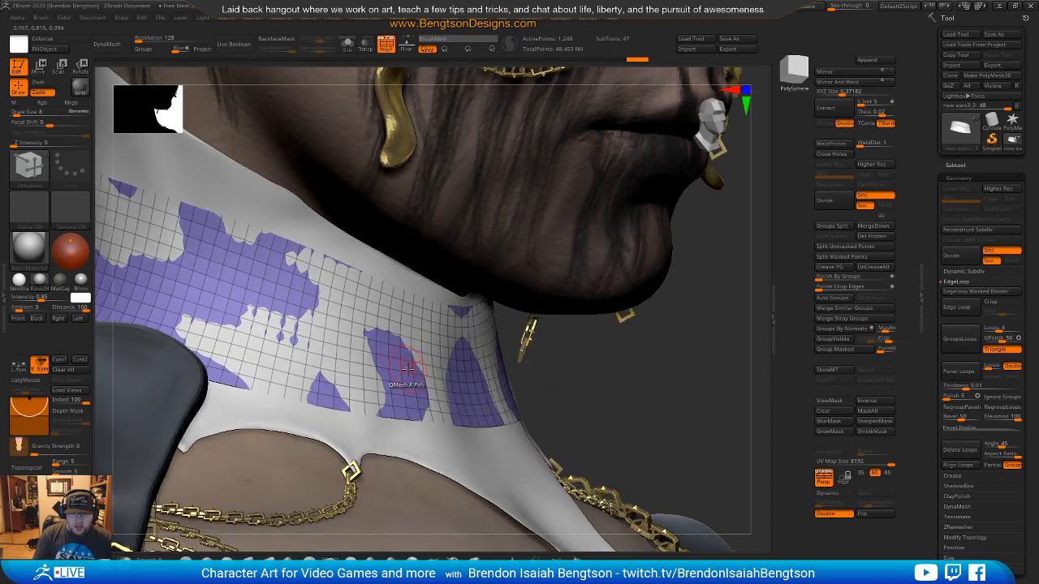
pyautogui.press('space')
pyautogui.click(471, 334)
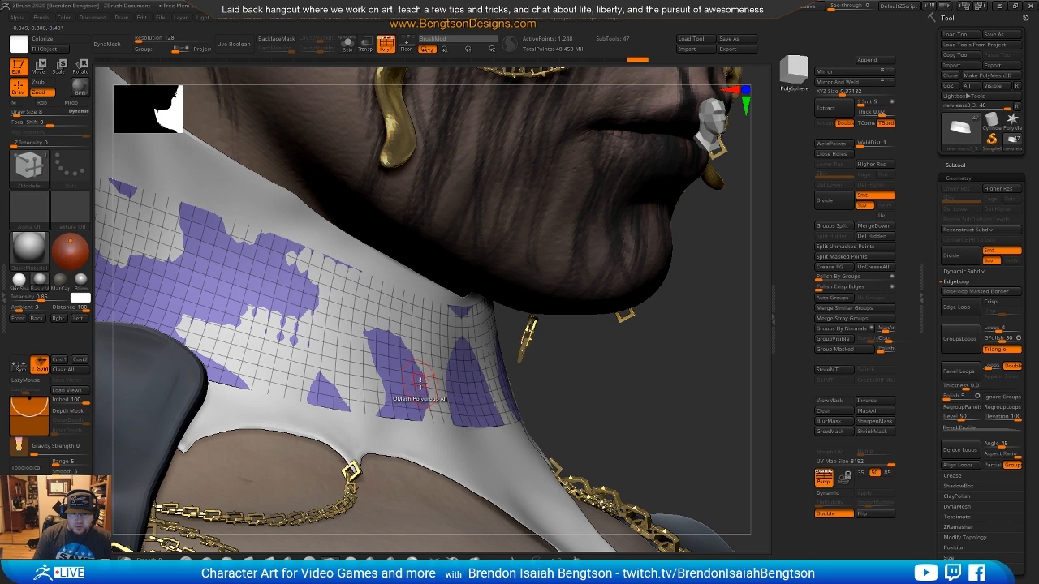
pyautogui.click(421, 382)
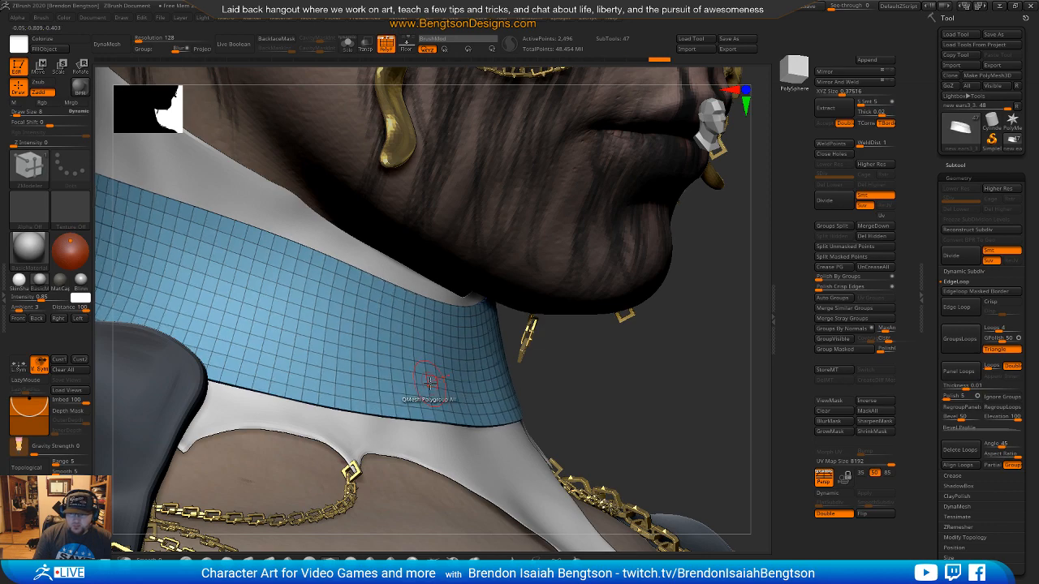
pyautogui.moveTo(673, 431)
pyautogui.keyDown('alt'); pyautogui.mouseDown()
pyautogui.moveTo(660, 373)
pyautogui.moveTo(651, 393)
pyautogui.moveTo(697, 329)
pyautogui.moveTo(647, 387)
pyautogui.moveTo(659, 421)
pyautogui.moveTo(620, 413)
pyautogui.moveTo(722, 413)
pyautogui.moveTo(669, 536)
pyautogui.moveTo(655, 515)
pyautogui.mouseUp(); pyautogui.keyUp('alt')
pyautogui.hotkey('ctrl', 'z')
# Step: Switch back to the Move Topological brush with draw size 33 and show the band's polyframe again
pyautogui.press('b')
pyautogui.press('m')
pyautogui.press('v')
pyautogui.press('shift')
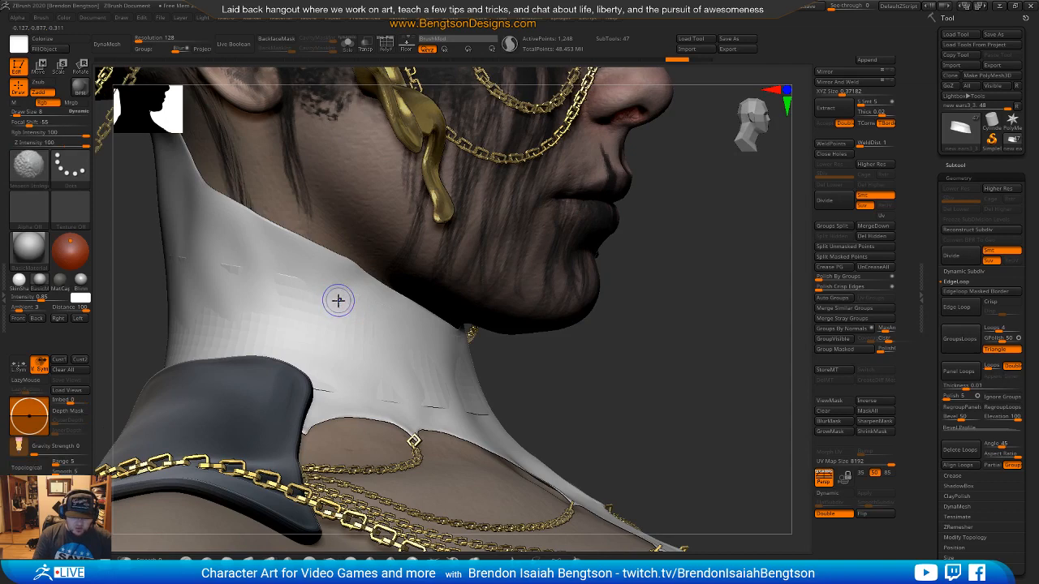
pyautogui.hotkey('shift', 'f')
pyautogui.press('space')
pyautogui.moveTo(344, 302)
pyautogui.mouseDown()
pyautogui.moveTo(340, 286)
pyautogui.moveTo(389, 305)
pyautogui.moveTo(347, 310)
pyautogui.mouseUp()
pyautogui.press('space')
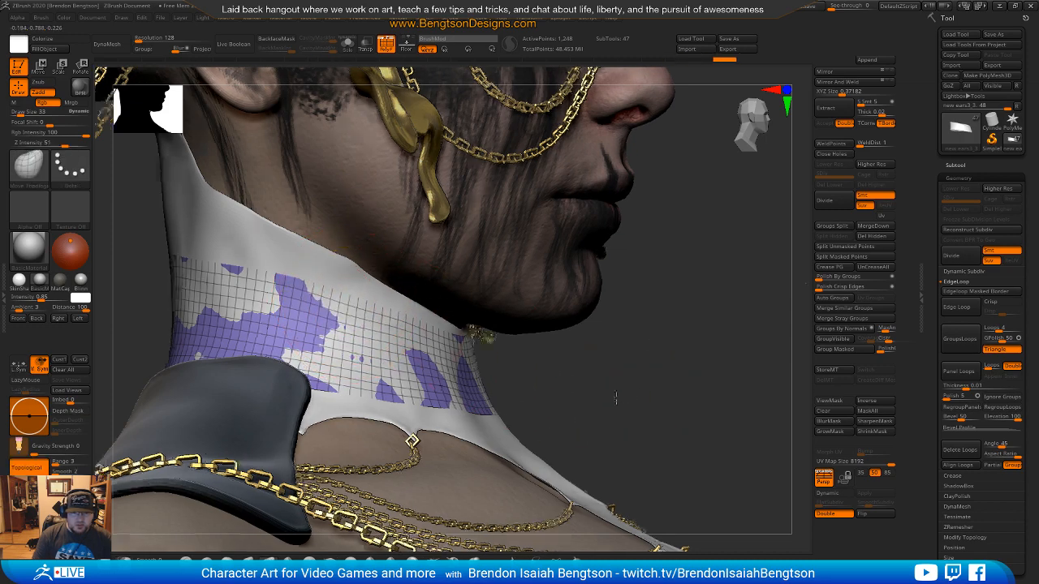
pyautogui.moveTo(620, 398); pyautogui.dragTo(528, 389)
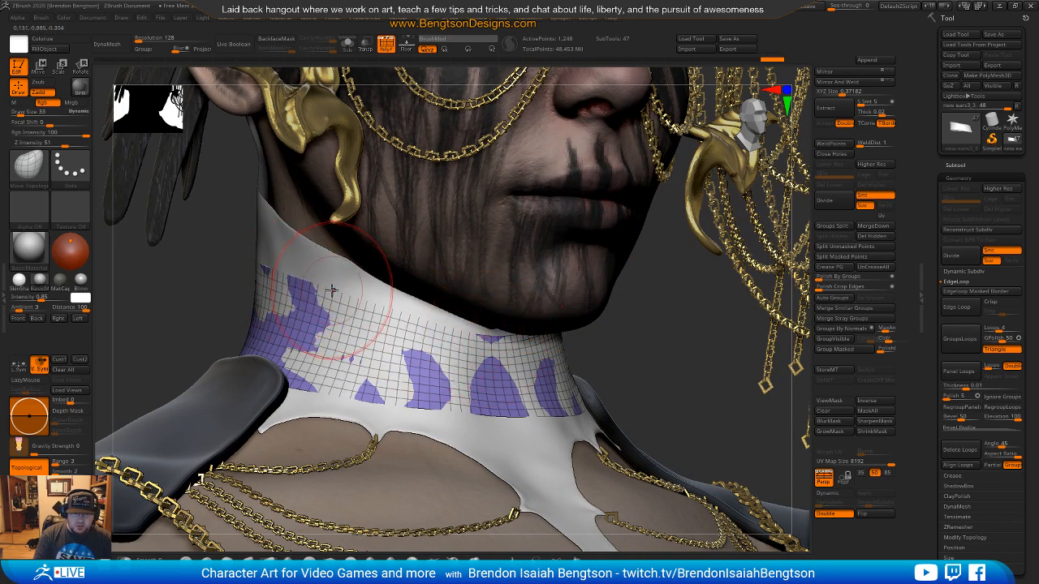
# Step: Turn on transparency and pull out the upper front of the neck band using draw size 24
pyautogui.hotkey('shift', 't')
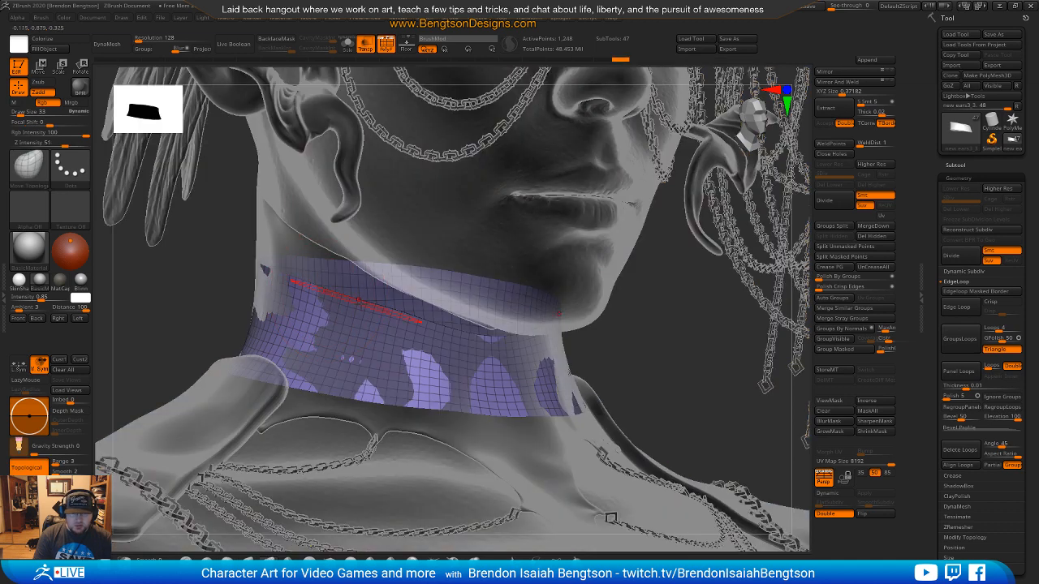
pyautogui.press('space')
pyautogui.moveTo(402, 319); pyautogui.dragTo(478, 338)
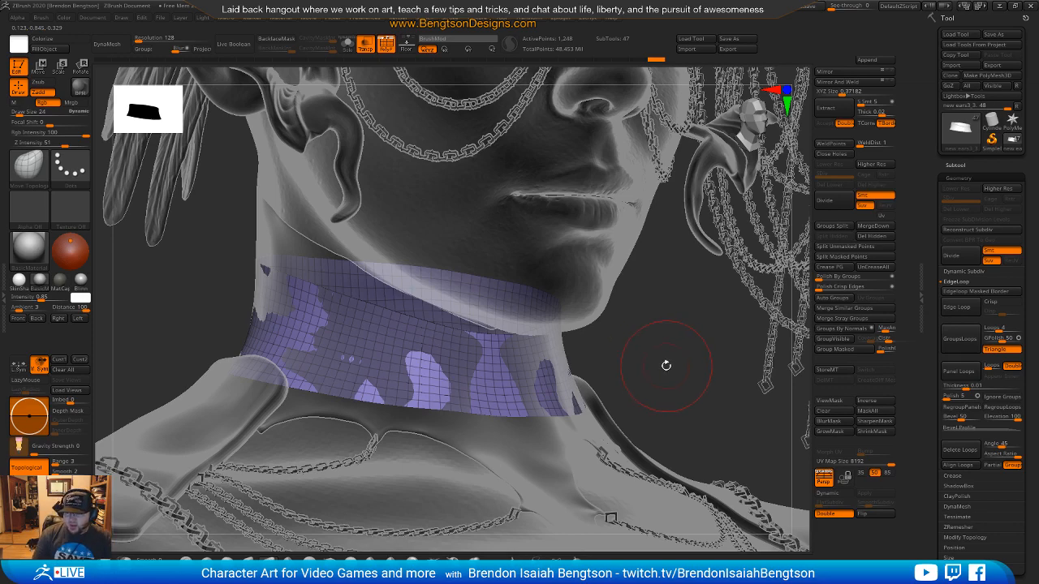
pyautogui.moveTo(674, 361)
pyautogui.mouseDown()
pyautogui.moveTo(701, 360)
pyautogui.moveTo(680, 373)
pyautogui.mouseUp()
pyautogui.moveTo(655, 379); pyautogui.dragTo(697, 376)
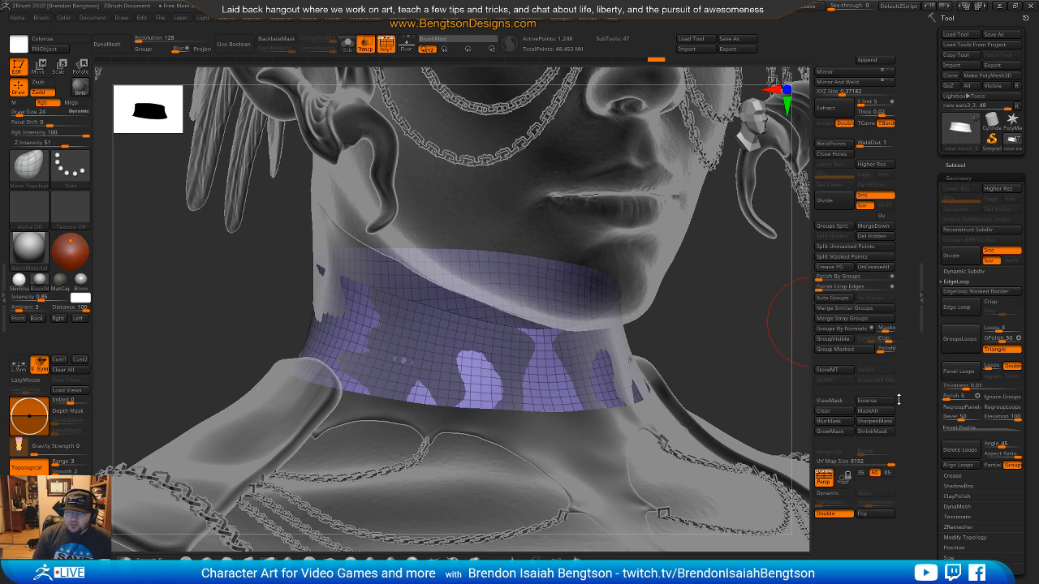
# Step: Select the body subtool and bring up its texture map settings
pyautogui.moveTo(934, 396); pyautogui.dragTo(933, 302)
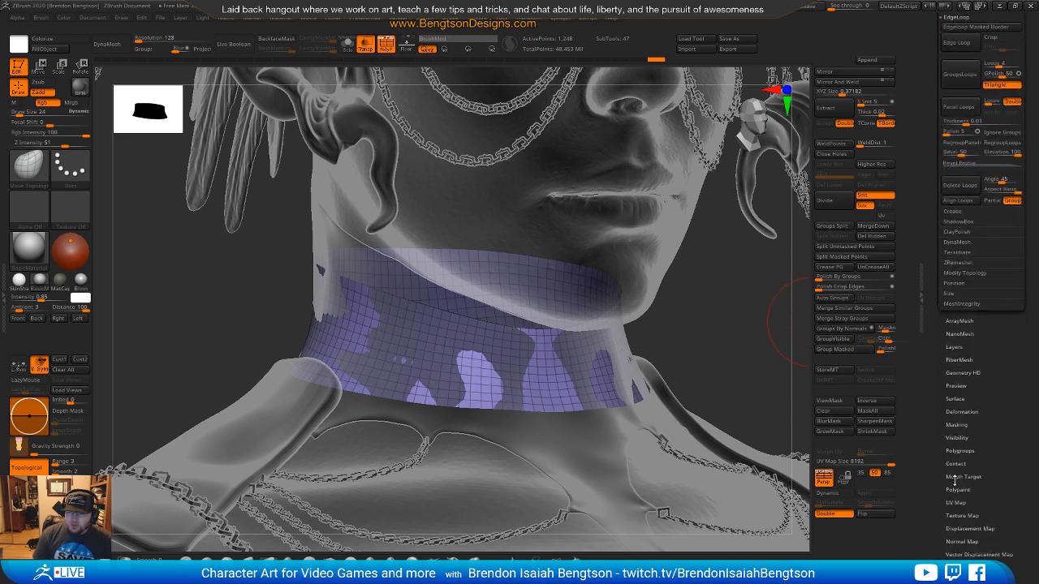
pyautogui.click(978, 515)
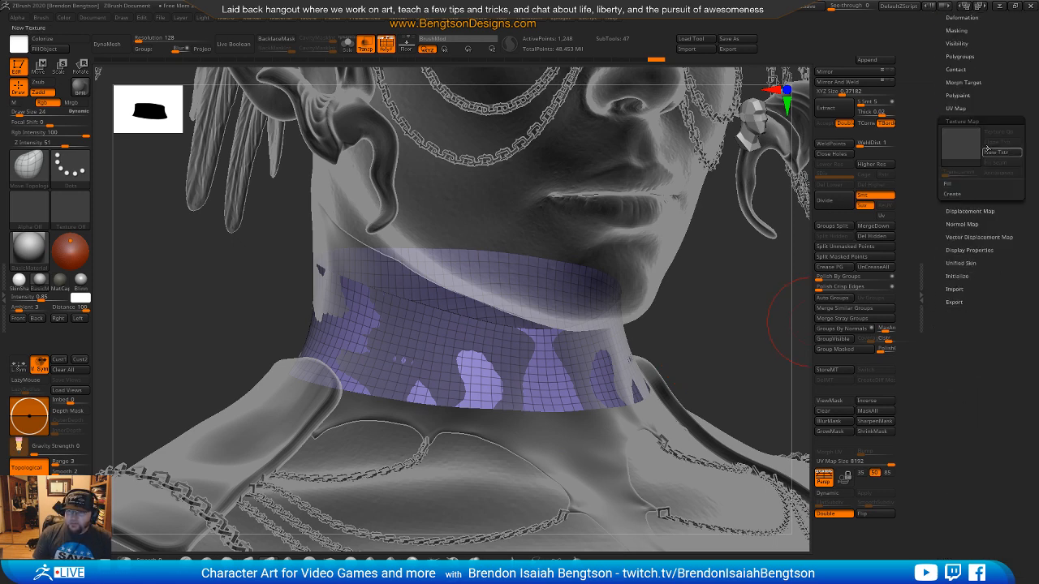
pyautogui.keyDown('alt'); pyautogui.click(619, 239); pyautogui.keyUp('alt')
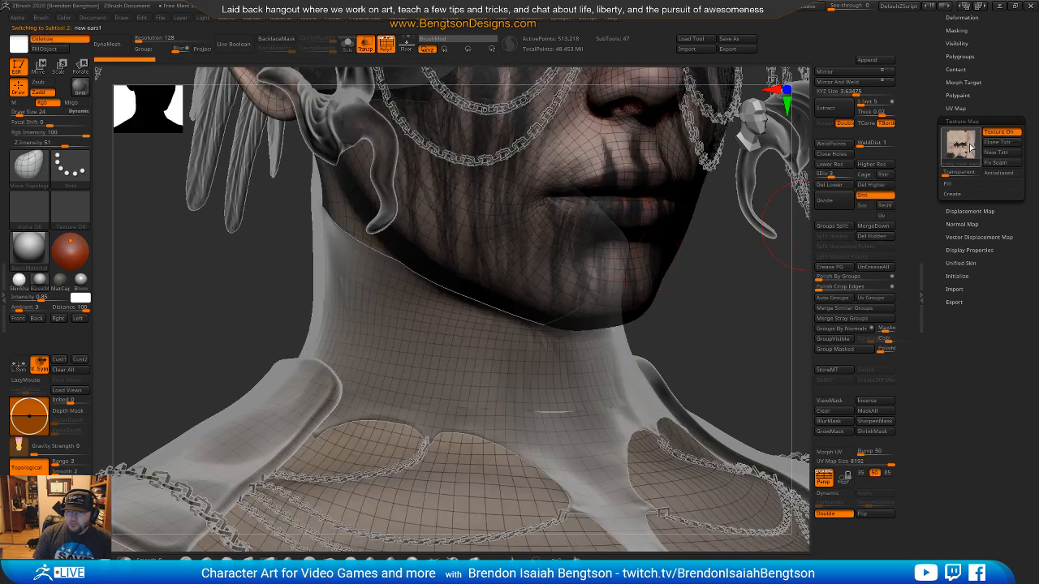
pyautogui.moveTo(970, 146)
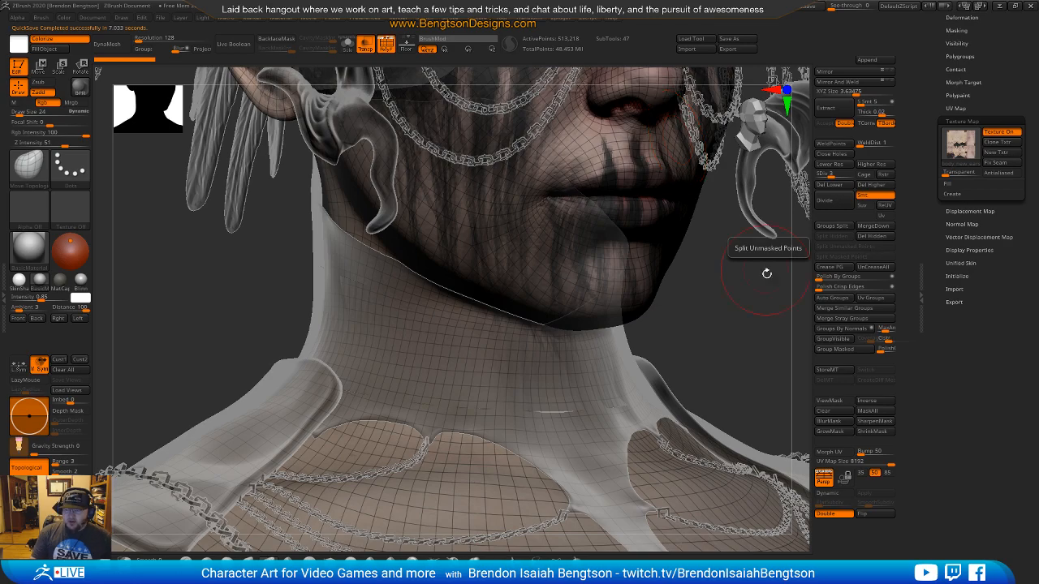
# Step: Turn off transparency and the polyframe to show the head with its full headdress
pyautogui.keyDown('alt'); pyautogui.moveTo(736, 336); pyautogui.dragTo(712, 268); pyautogui.keyUp('alt')
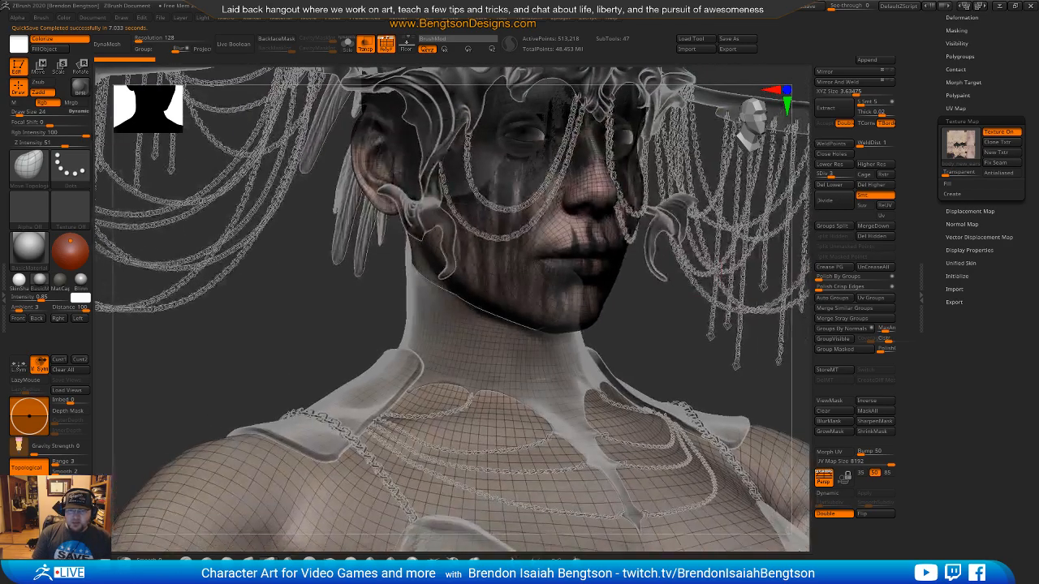
pyautogui.keyDown('alt'); pyautogui.moveTo(659, 327); pyautogui.dragTo(612, 360); pyautogui.keyUp('alt')
pyautogui.moveTo(619, 424); pyautogui.dragTo(622, 412)
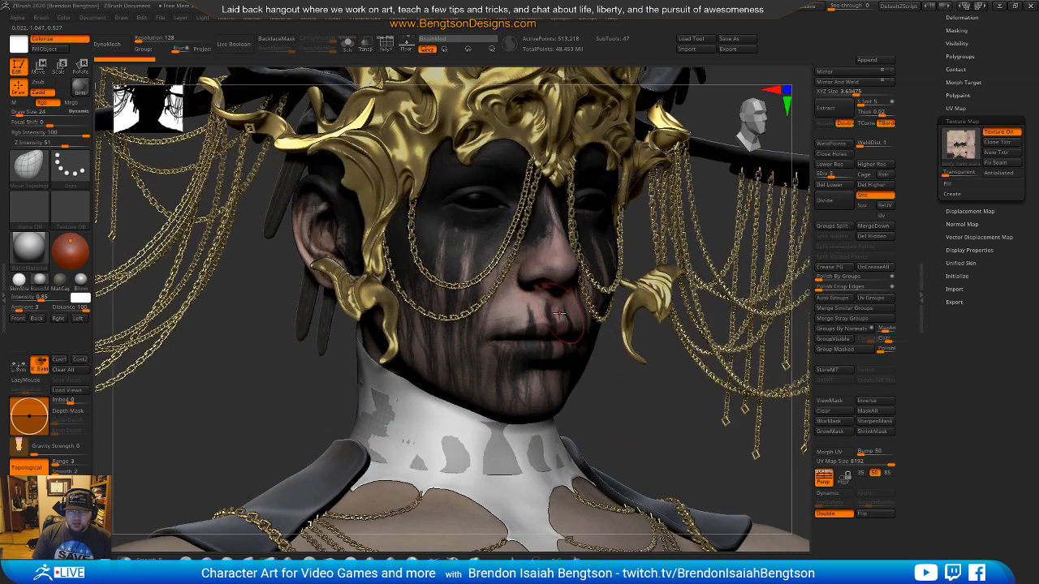
# Step: Open the polypaint settings and isolate the body with Solo, with its polyframe shown
pyautogui.click(958, 96)
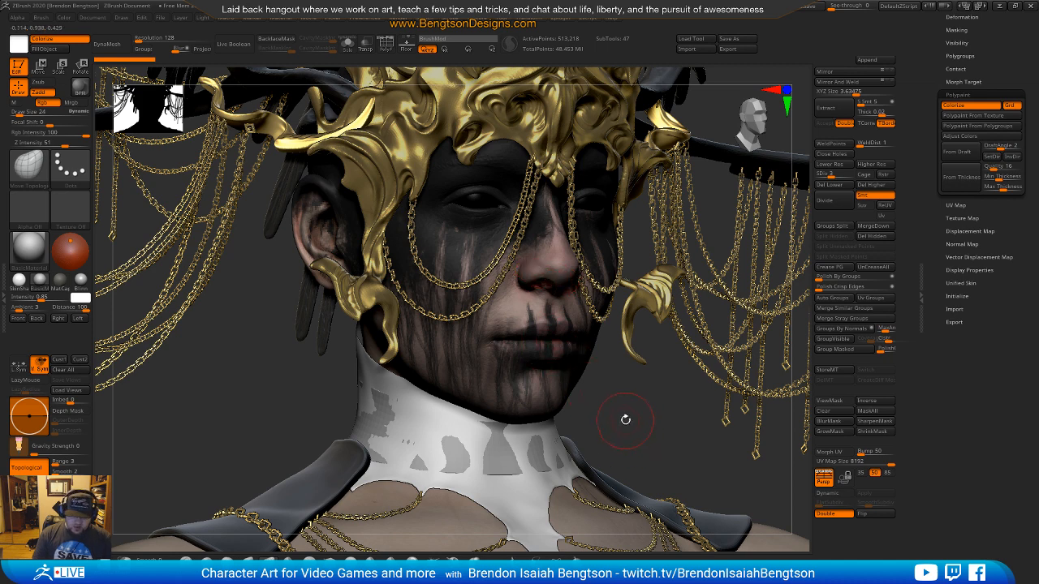
pyautogui.hotkey('shift', 's')
pyautogui.keyDown('alt'); pyautogui.moveTo(684, 297); pyautogui.dragTo(664, 349); pyautogui.keyUp('alt')
pyautogui.hotkey('shift', 'f')
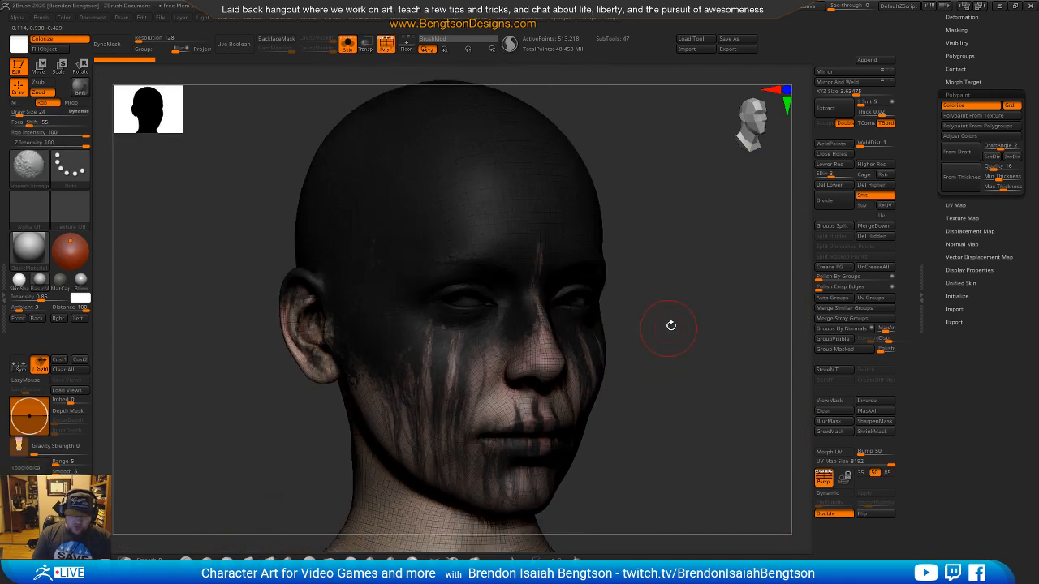
pyautogui.moveTo(720, 298); pyautogui.dragTo(723, 292)
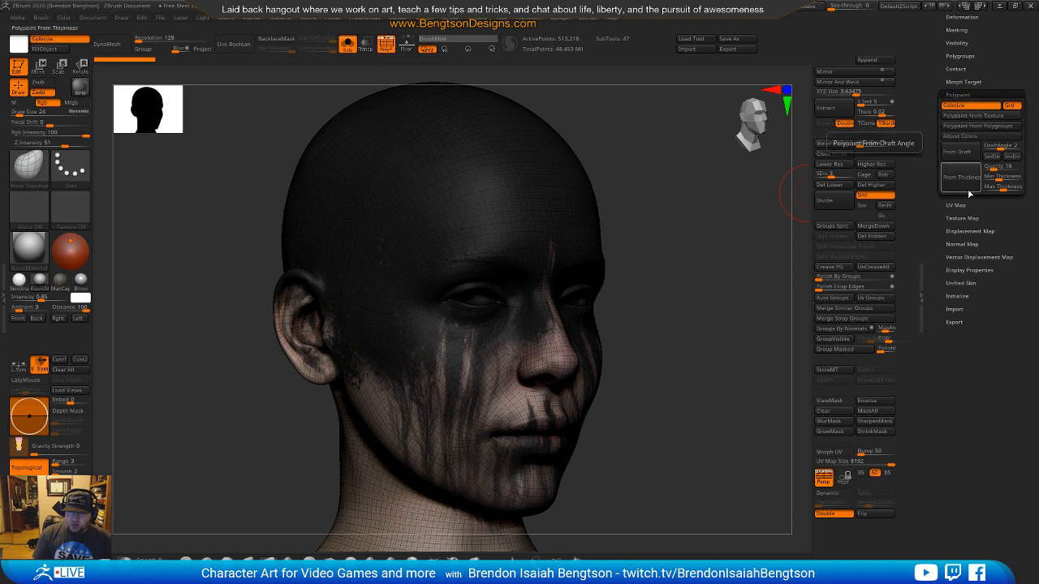
# Step: Turn off the body's texture map and fill the object with white and the current material, using the Standard brush in Mrgb mode
pyautogui.click(961, 218)
pyautogui.click(991, 131)
pyautogui.moveTo(777, 297); pyautogui.dragTo(721, 349)
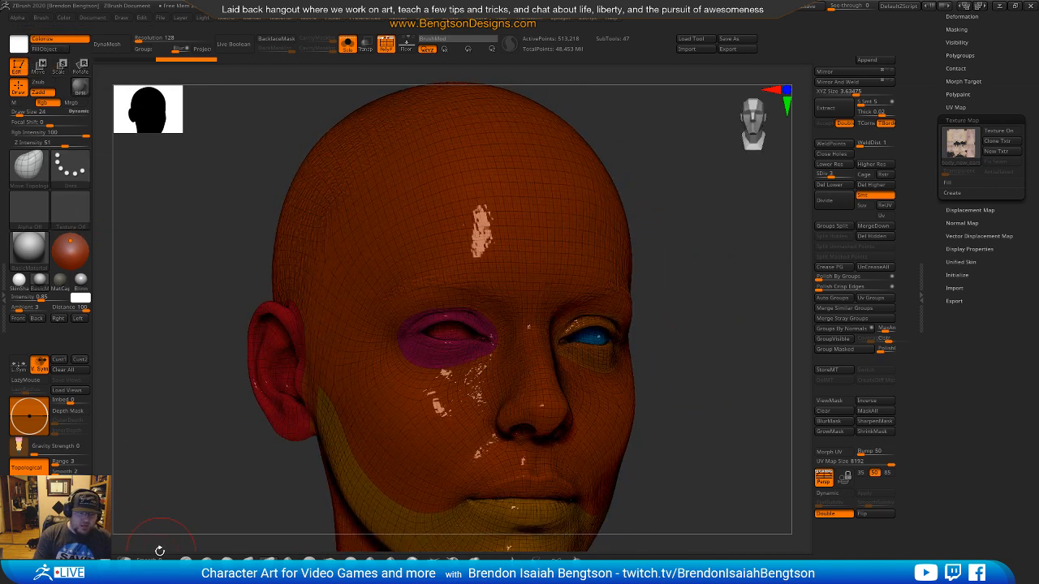
pyautogui.click(186, 559)
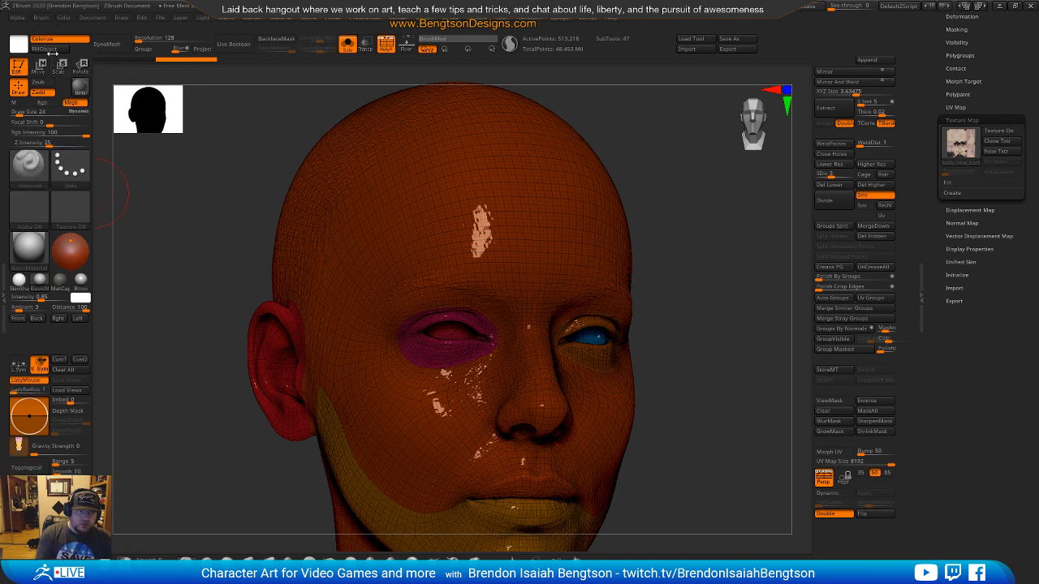
pyautogui.hotkey('ctrl', 'z')
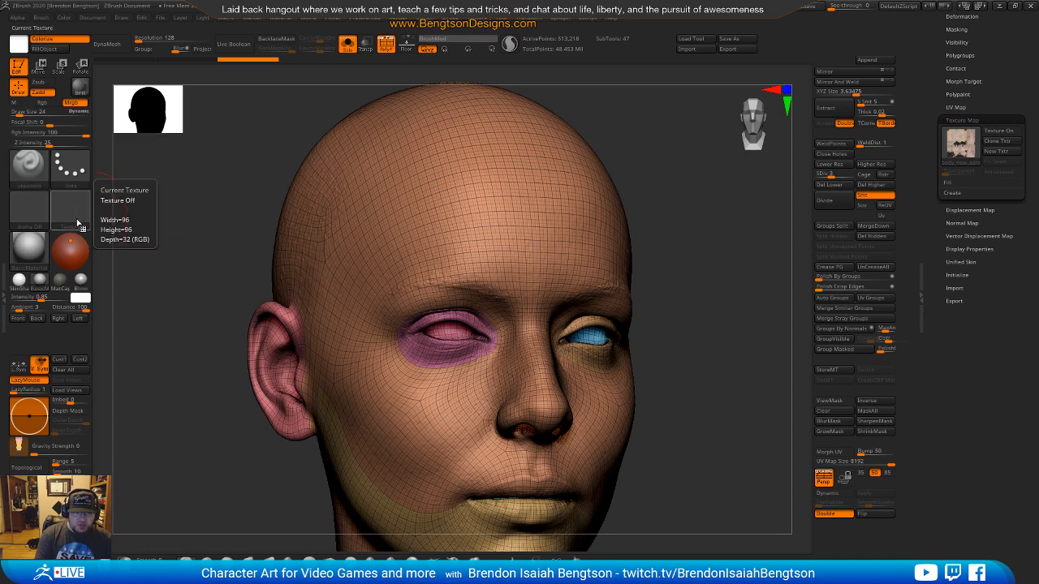
# Step: Examine the untextured head from several angles and preview its assigned base color texture map
pyautogui.moveTo(457, 185); pyautogui.dragTo(496, 246, button='right')
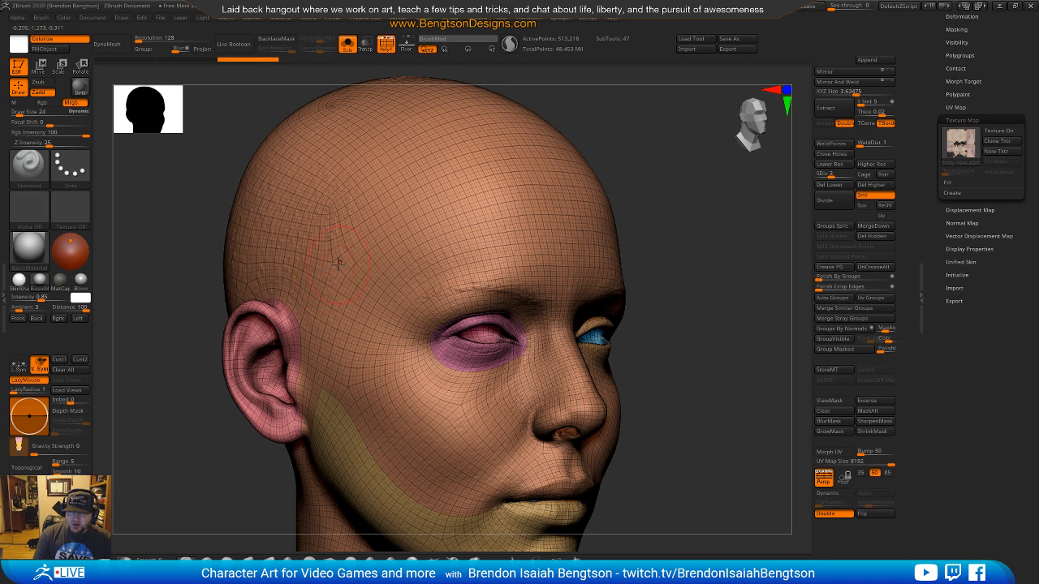
pyautogui.moveTo(963, 148)
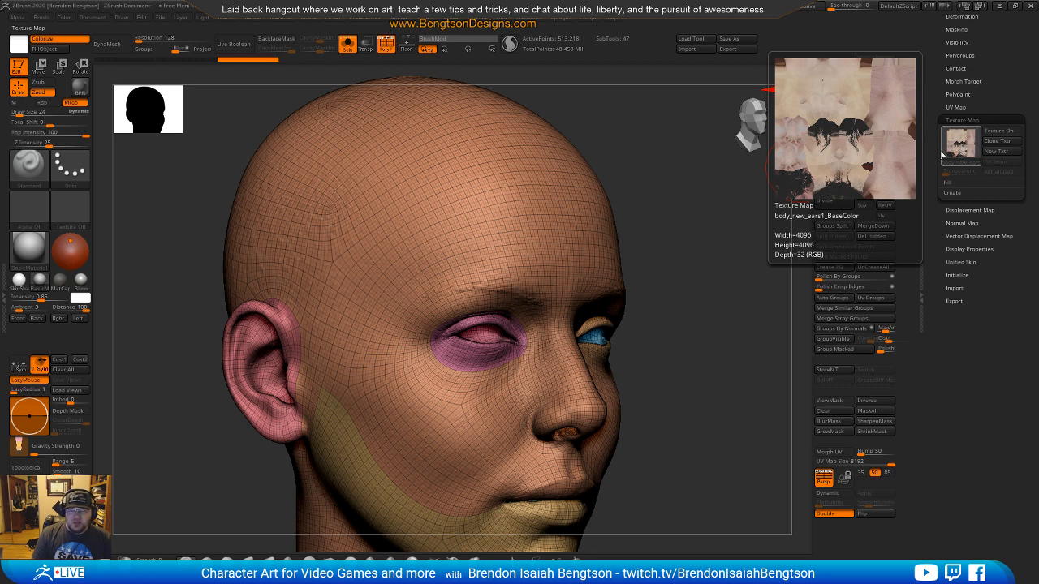
pyautogui.moveTo(737, 313)
pyautogui.mouseDown()
pyautogui.moveTo(737, 301)
pyautogui.moveTo(728, 304)
pyautogui.moveTo(744, 298)
pyautogui.mouseUp()
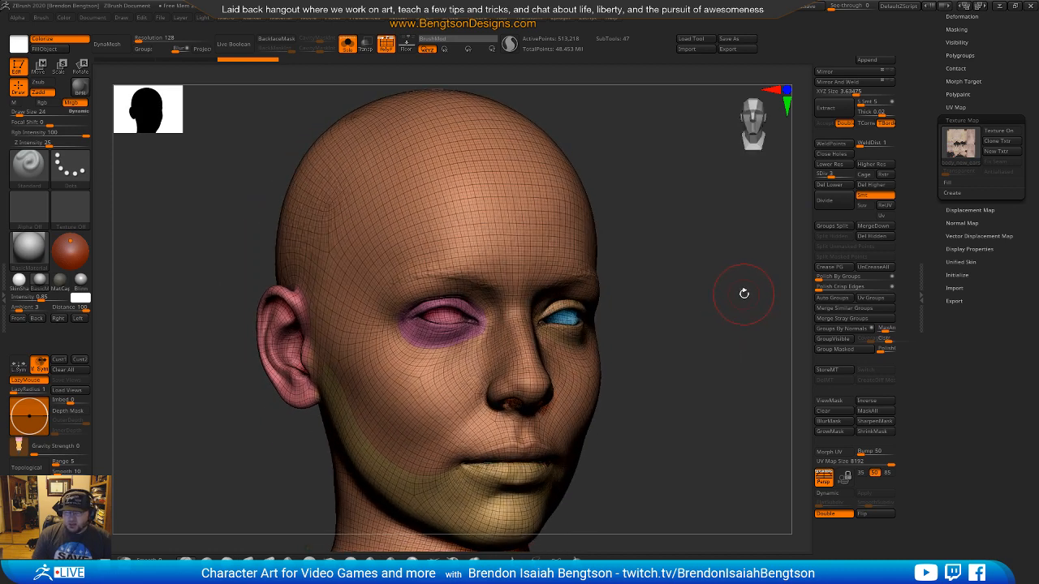
pyautogui.moveTo(745, 292); pyautogui.dragTo(747, 294)
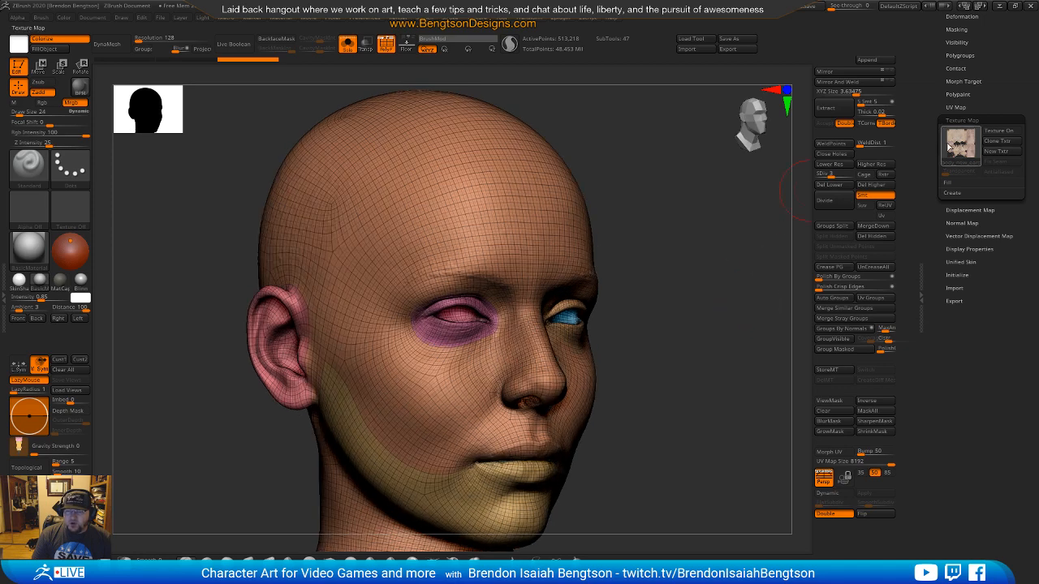
pyautogui.moveTo(965, 147)
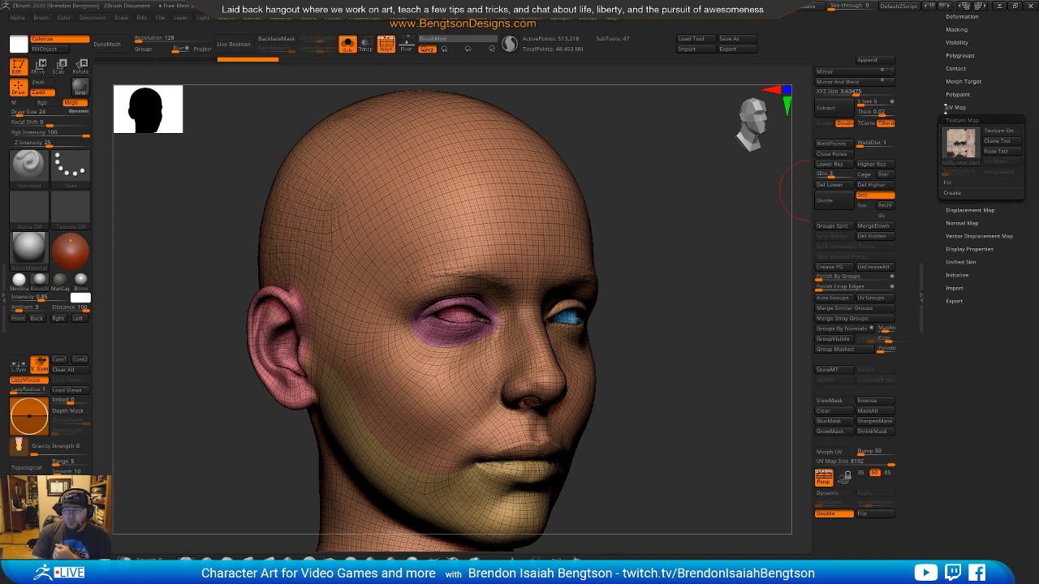
pyautogui.moveTo(646, 244); pyautogui.dragTo(646, 287)
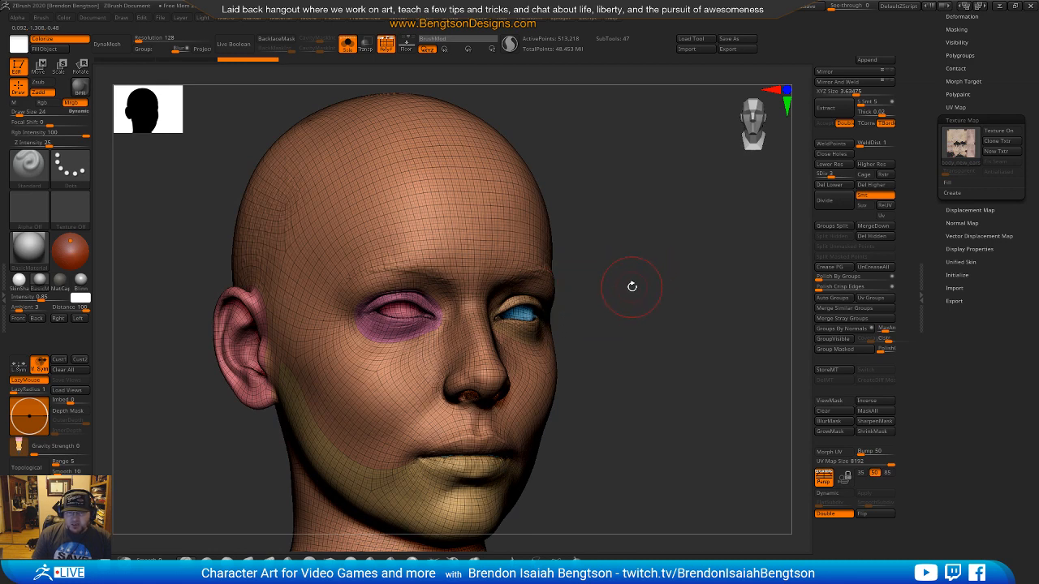
pyautogui.moveTo(631, 287); pyautogui.dragTo(668, 273)
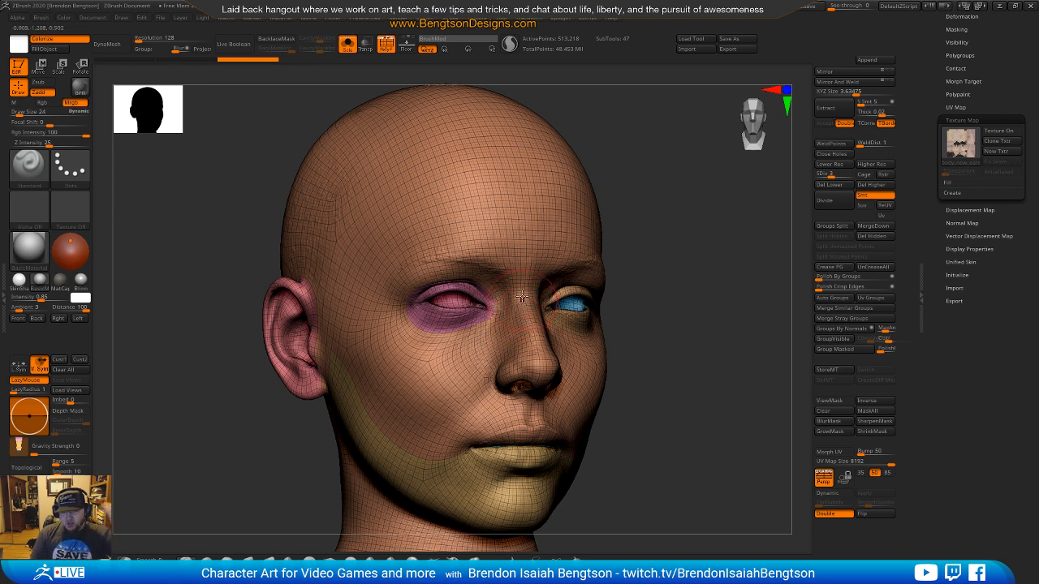
# Step: Turn off the polyframe, switch the body's texture map back on, and leave Solo mode to show the whole character
pyautogui.moveTo(633, 244); pyautogui.dragTo(670, 228)
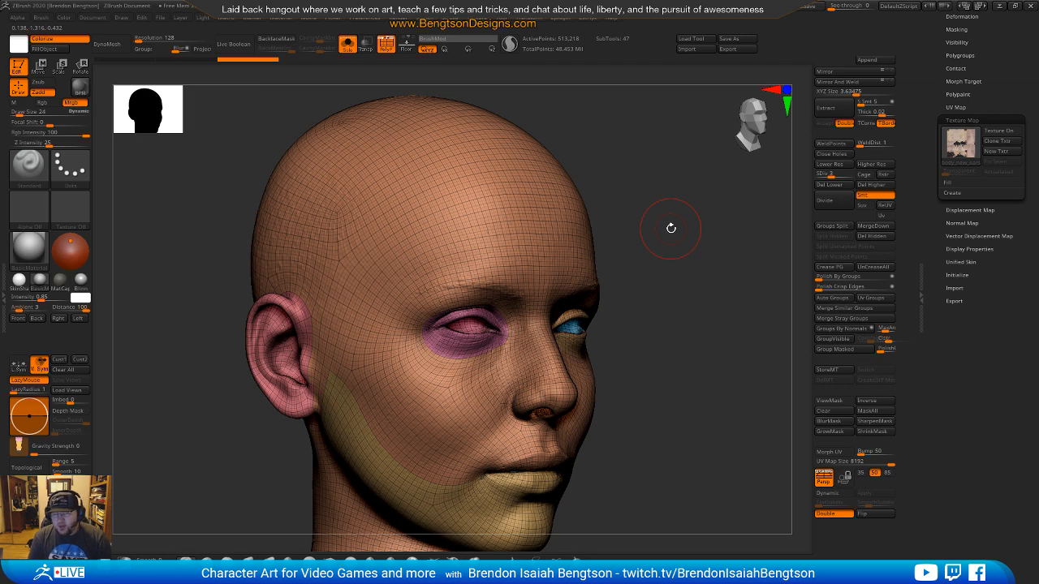
pyautogui.moveTo(663, 371); pyautogui.dragTo(644, 348)
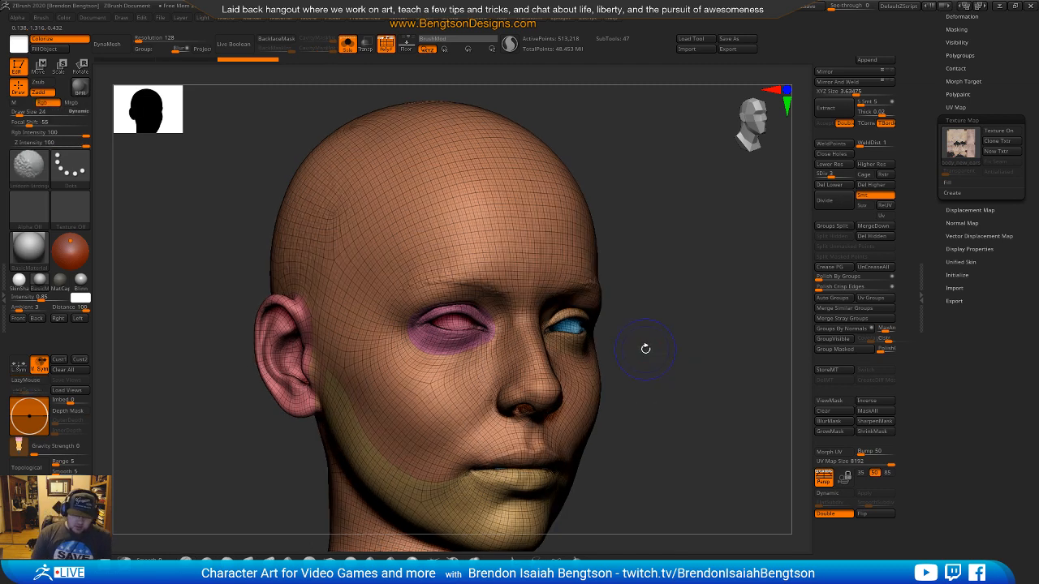
pyautogui.hotkey('shift', 'f')
pyautogui.moveTo(619, 208); pyautogui.dragTo(664, 241)
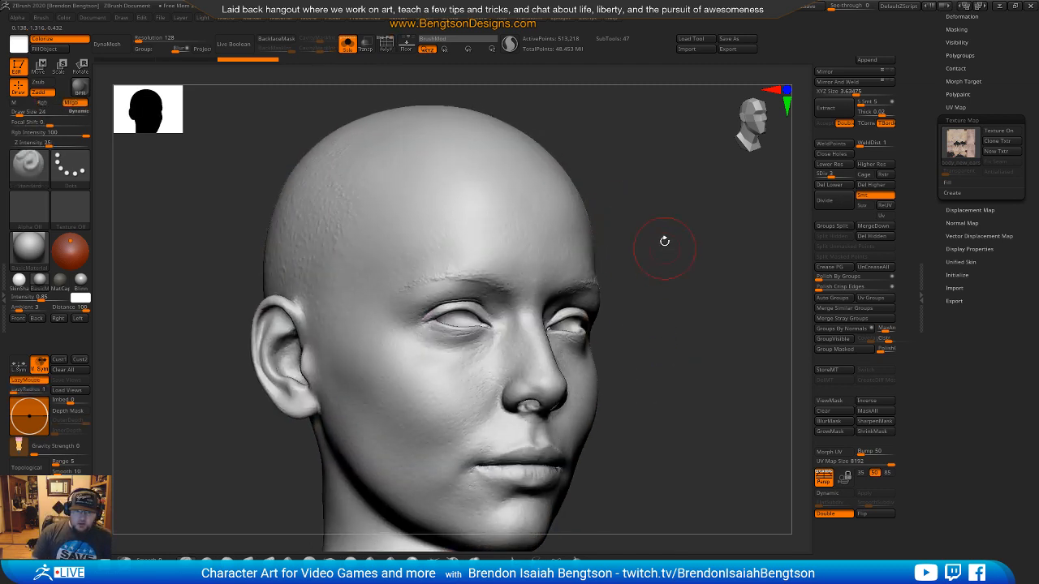
pyautogui.click(992, 132)
pyautogui.hotkey('alt', 's')
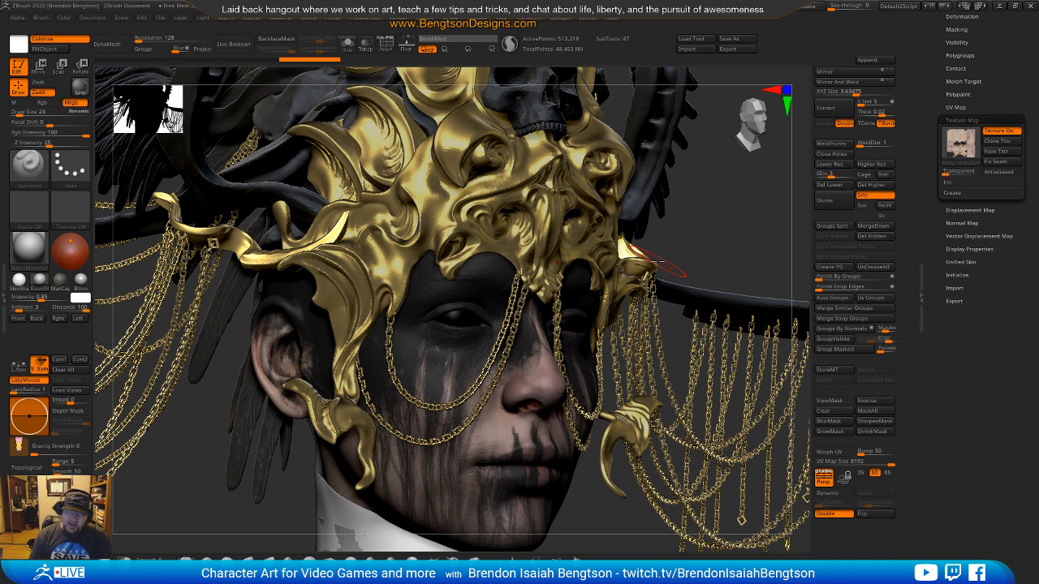
# Step: Make the band around the character's neck the active subtool and show its polyframe
pyautogui.scroll(-6, 743, 249)
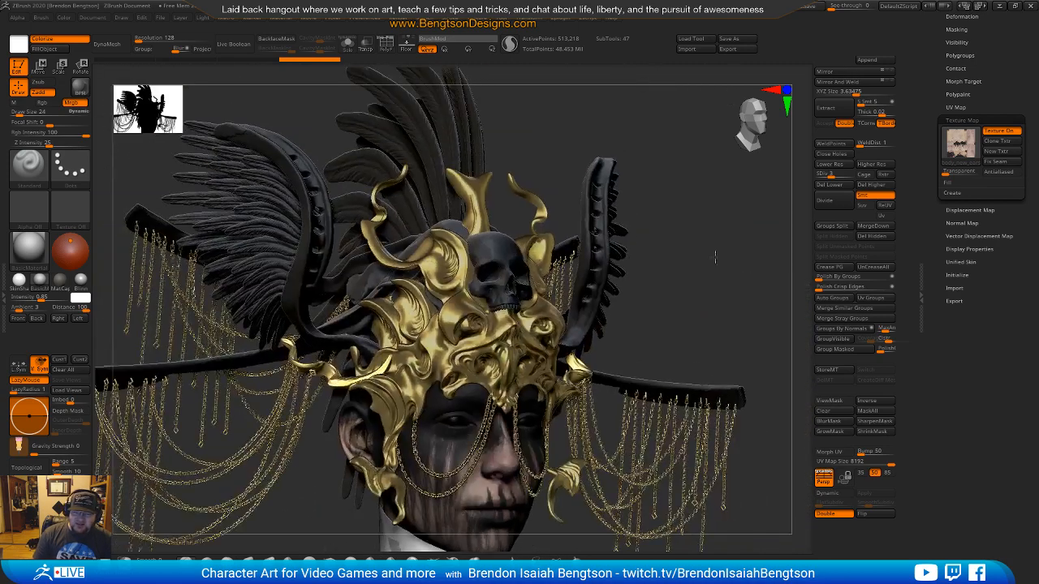
pyautogui.moveTo(715, 257)
pyautogui.mouseDown()
pyautogui.moveTo(714, 225)
pyautogui.moveTo(700, 267)
pyautogui.moveTo(716, 280)
pyautogui.moveTo(709, 270)
pyautogui.mouseUp()
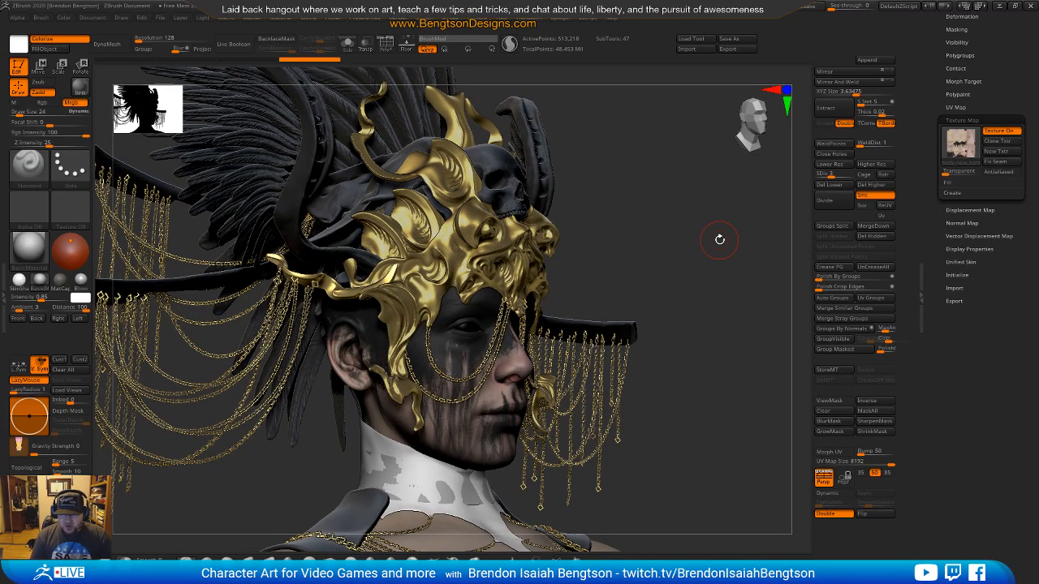
pyautogui.moveTo(718, 378); pyautogui.dragTo(695, 410)
pyautogui.moveTo(665, 474)
pyautogui.mouseDown()
pyautogui.moveTo(655, 490)
pyautogui.moveTo(661, 468)
pyautogui.mouseUp()
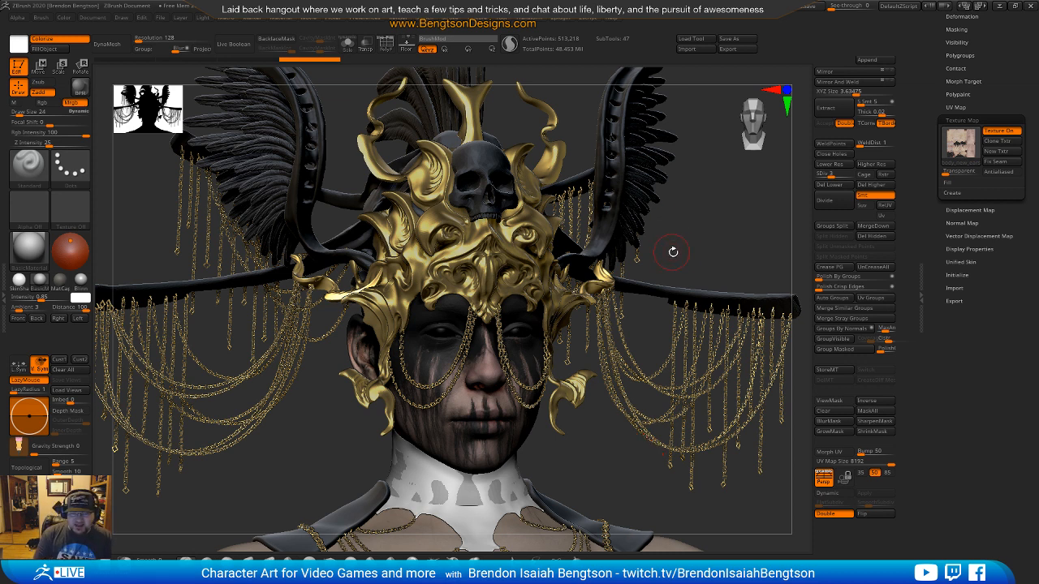
pyautogui.moveTo(694, 249); pyautogui.dragTo(670, 234)
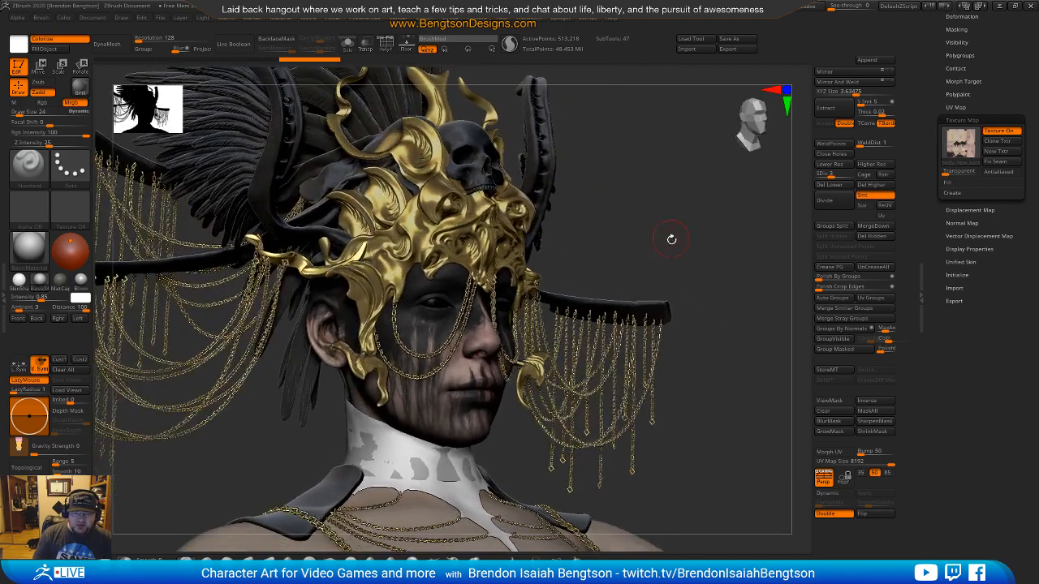
pyautogui.keyDown('alt'); pyautogui.moveTo(506, 447); pyautogui.dragTo(506, 360); pyautogui.keyUp('alt')
pyautogui.keyDown('alt'); pyautogui.moveTo(513, 396); pyautogui.dragTo(511, 479); pyautogui.keyUp('alt')
pyautogui.keyDown('alt'); pyautogui.click(461, 410); pyautogui.keyUp('alt')
pyautogui.moveTo(574, 378)
pyautogui.keyDown('alt'); pyautogui.mouseDown()
pyautogui.moveTo(585, 394)
pyautogui.moveTo(621, 374)
pyautogui.mouseUp(); pyautogui.keyUp('alt')
pyautogui.hotkey('shift', 'f')
# Step: Choose the Move Topological brush, enlarge it, and adjust the neck band's upper edge toward the back of the neck
pyautogui.press('b')
pyautogui.press('m')
pyautogui.press('t')
pyautogui.press('space')
pyautogui.click(299, 347)
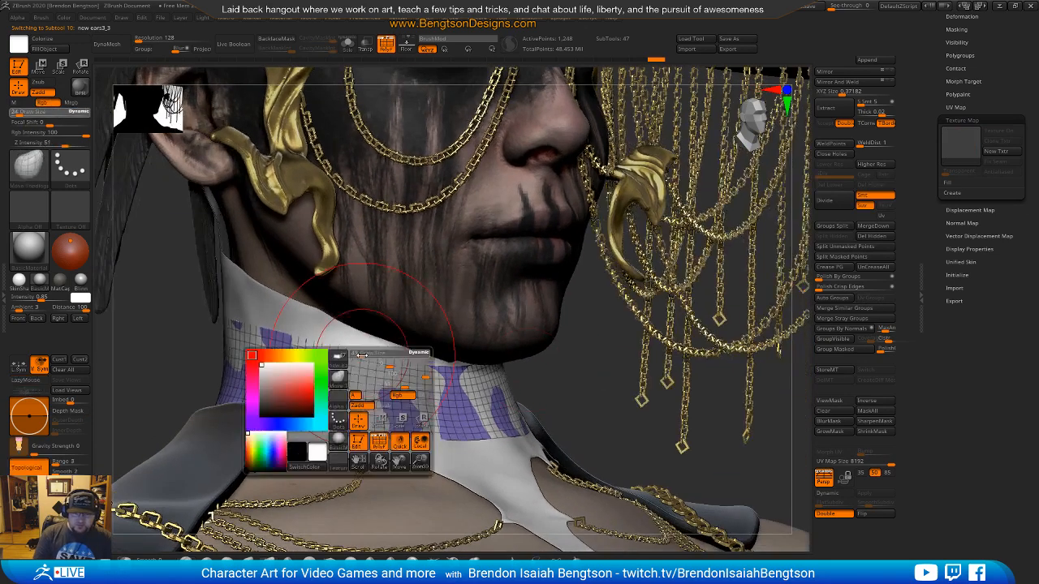
pyautogui.moveTo(297, 346); pyautogui.dragTo(350, 354)
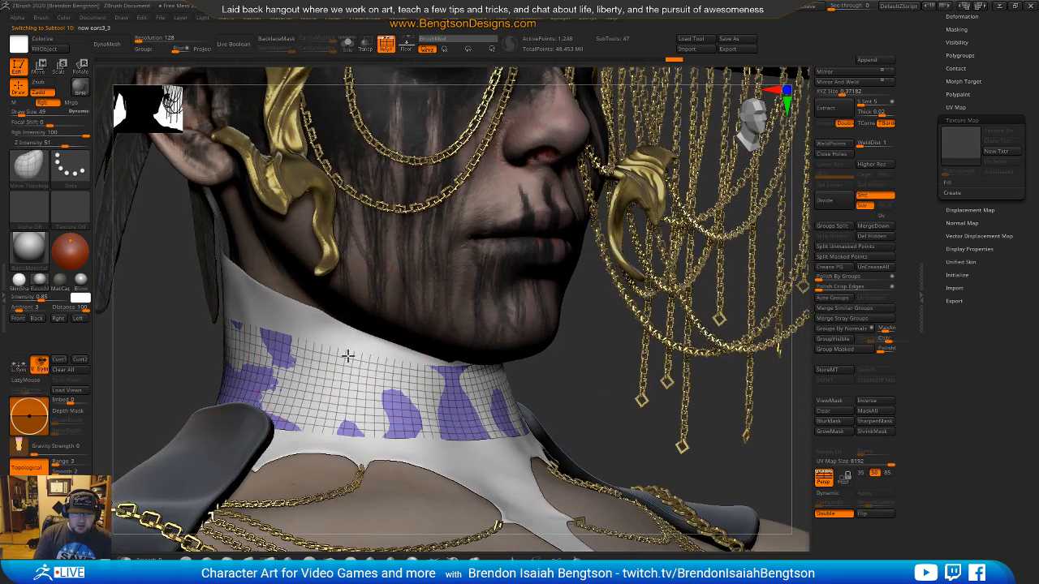
pyautogui.moveTo(246, 331)
pyautogui.mouseDown()
pyautogui.moveTo(261, 334)
pyautogui.moveTo(212, 349)
pyautogui.mouseUp()
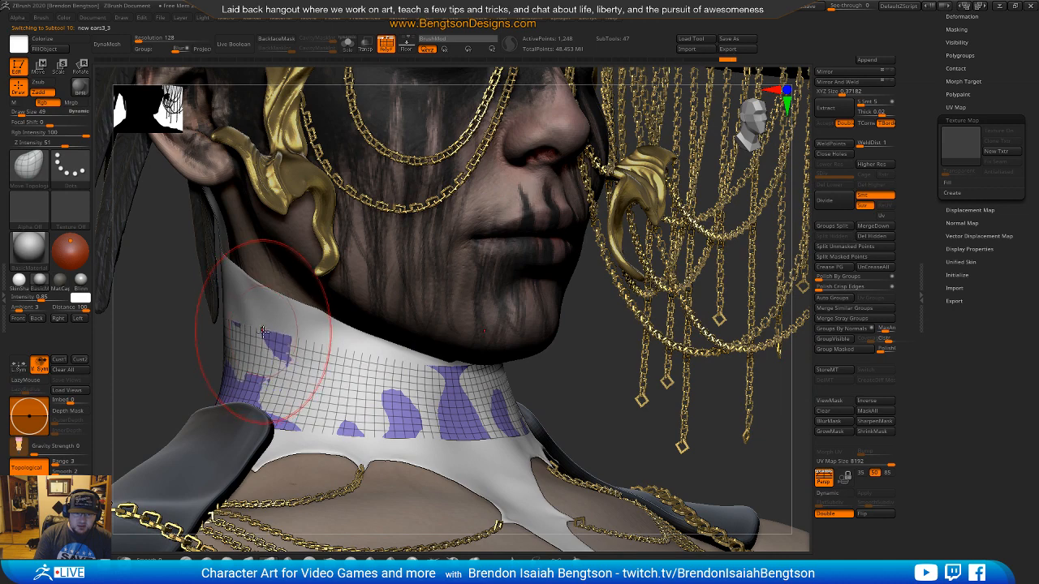
# Step: Choose the ZModeler brush at draw size 13 and extrude all of the neck band's polygons outward from the collar
pyautogui.moveTo(566, 393); pyautogui.dragTo(563, 366)
pyautogui.press('b')
pyautogui.press('z')
pyautogui.press('m')
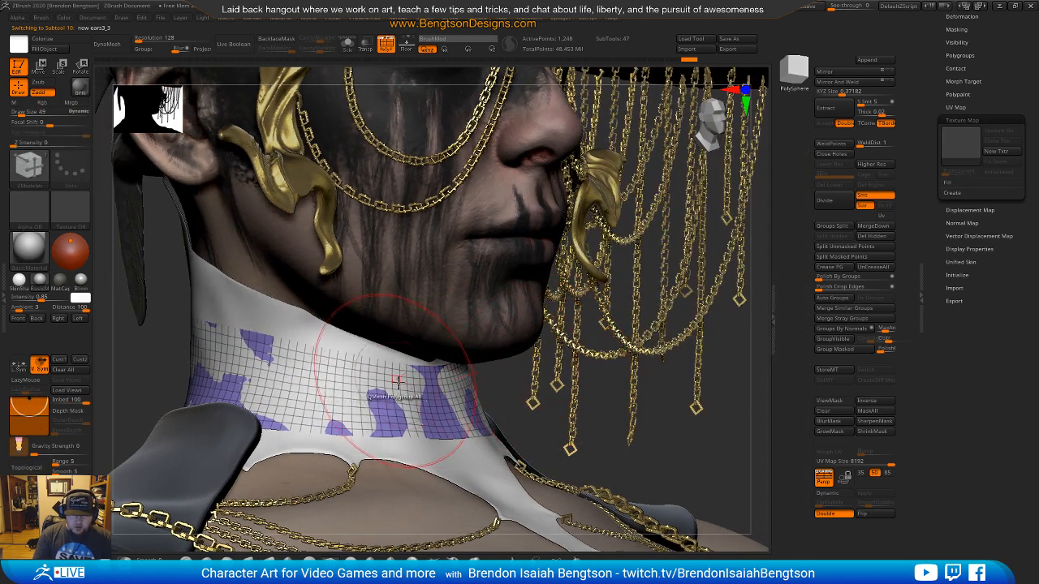
pyautogui.moveTo(497, 389); pyautogui.dragTo(548, 387)
pyautogui.press('space')
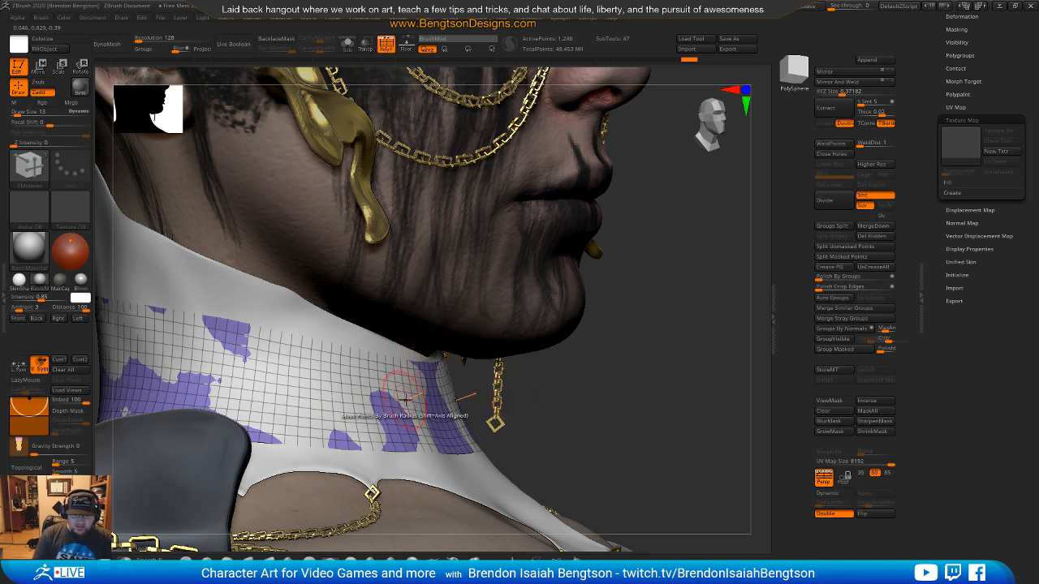
pyautogui.keyDown('alt'); pyautogui.moveTo(625, 404); pyautogui.dragTo(606, 421); pyautogui.keyUp('alt')
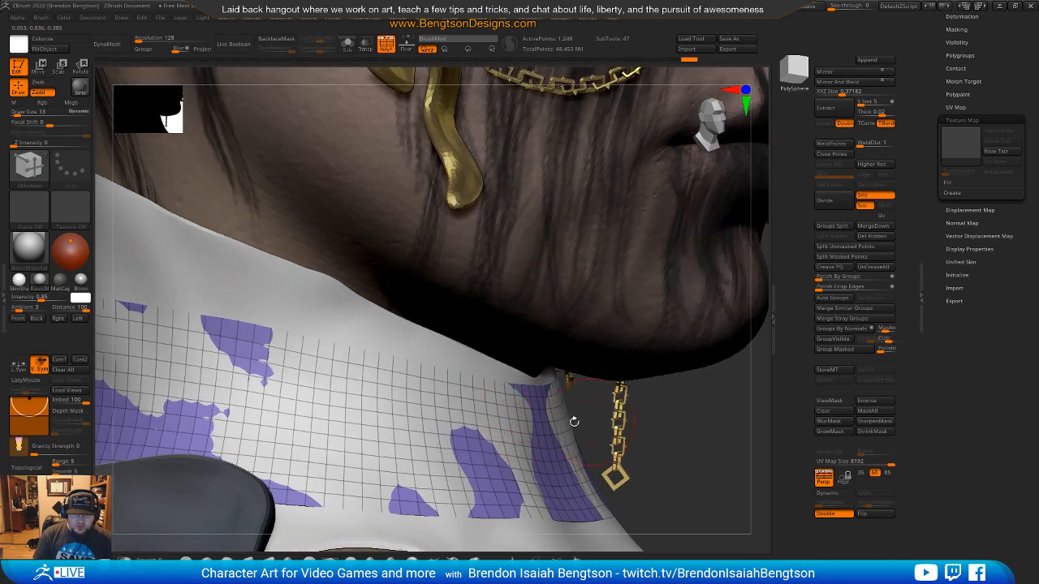
pyautogui.moveTo(456, 415); pyautogui.dragTo(462, 414)
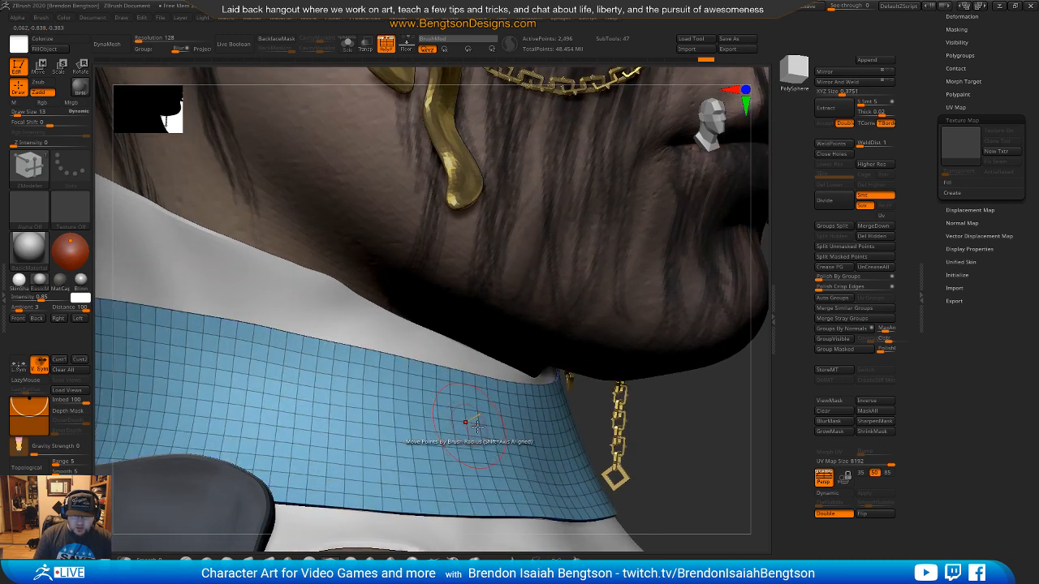
# Step: Isolate the neck band with Solo, push its inner wall inward to thicken it, and bring the character back
pyautogui.moveTo(716, 450); pyautogui.dragTo(662, 460)
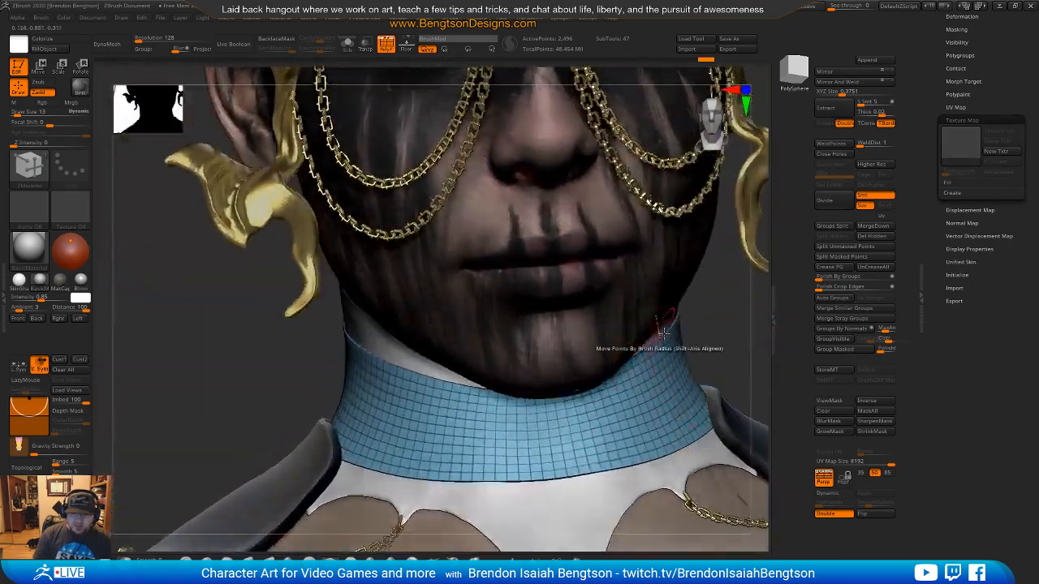
pyautogui.moveTo(717, 332); pyautogui.dragTo(500, 362)
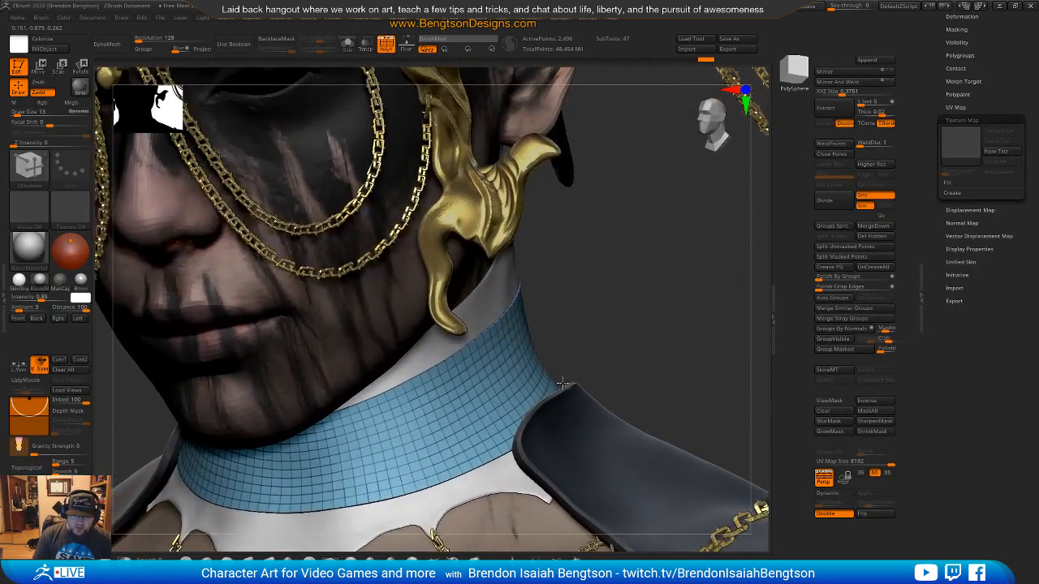
pyautogui.hotkey('alt', 's')
pyautogui.moveTo(595, 329)
pyautogui.mouseDown()
pyautogui.moveTo(607, 292)
pyautogui.moveTo(615, 305)
pyautogui.moveTo(547, 320)
pyautogui.moveTo(614, 343)
pyautogui.mouseUp()
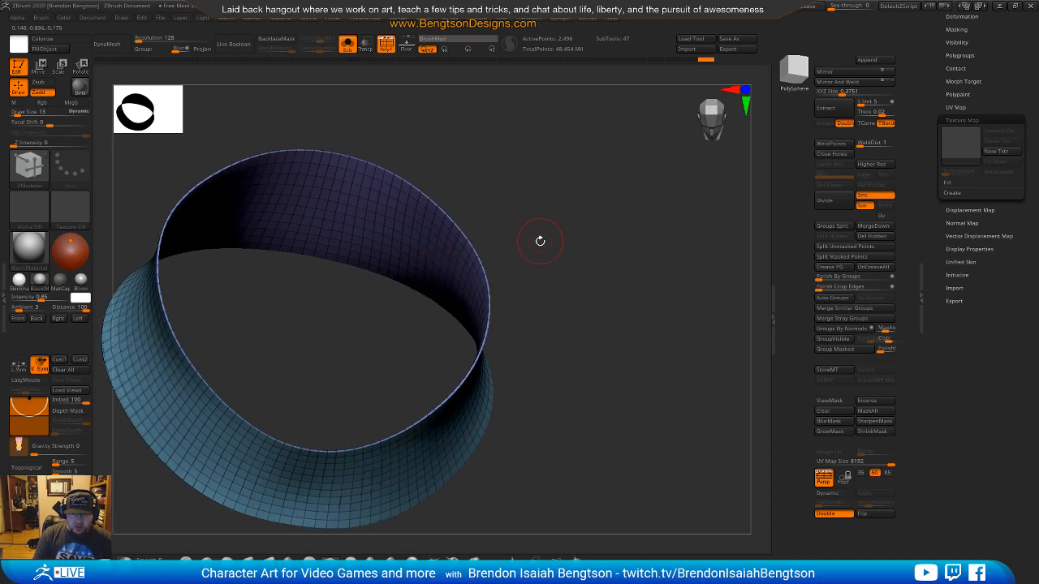
pyautogui.moveTo(541, 248)
pyautogui.mouseDown()
pyautogui.moveTo(535, 220)
pyautogui.moveTo(524, 244)
pyautogui.mouseUp()
pyautogui.moveTo(545, 338); pyautogui.dragTo(520, 351)
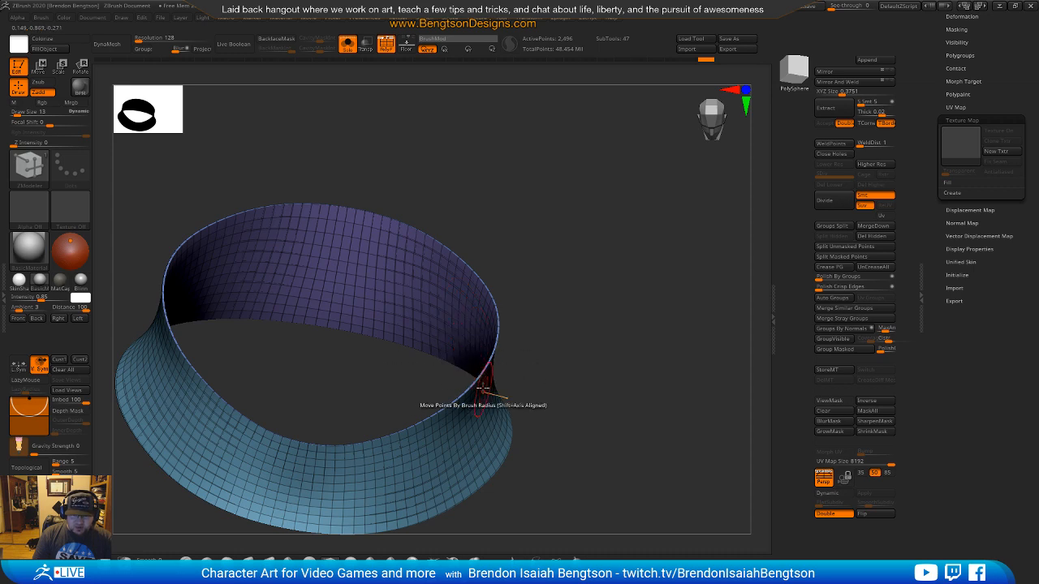
pyautogui.moveTo(566, 301); pyautogui.dragTo(586, 330)
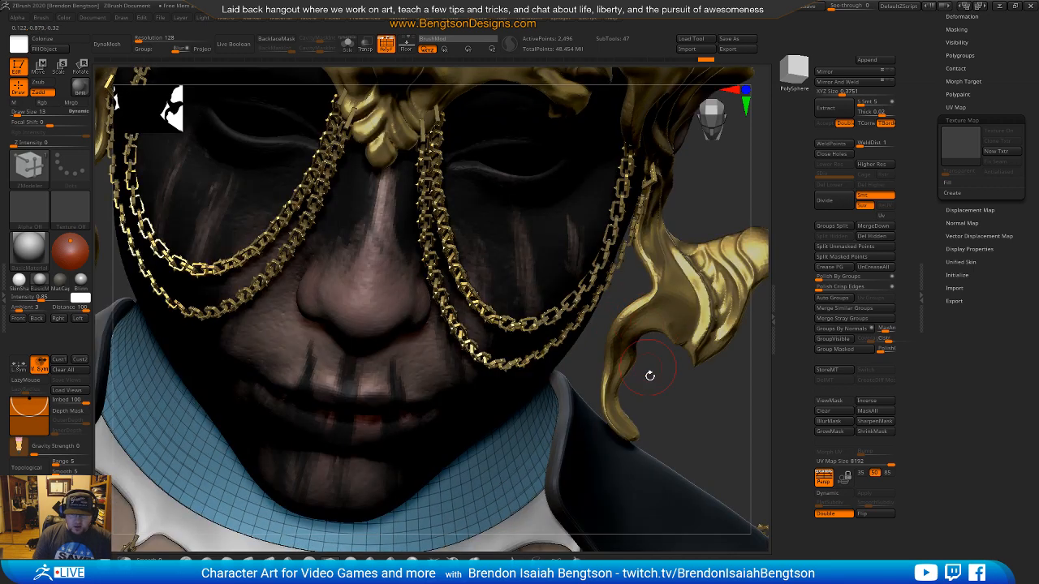
pyautogui.moveTo(649, 375); pyautogui.dragTo(596, 345)
pyautogui.hotkey('shift', 's')
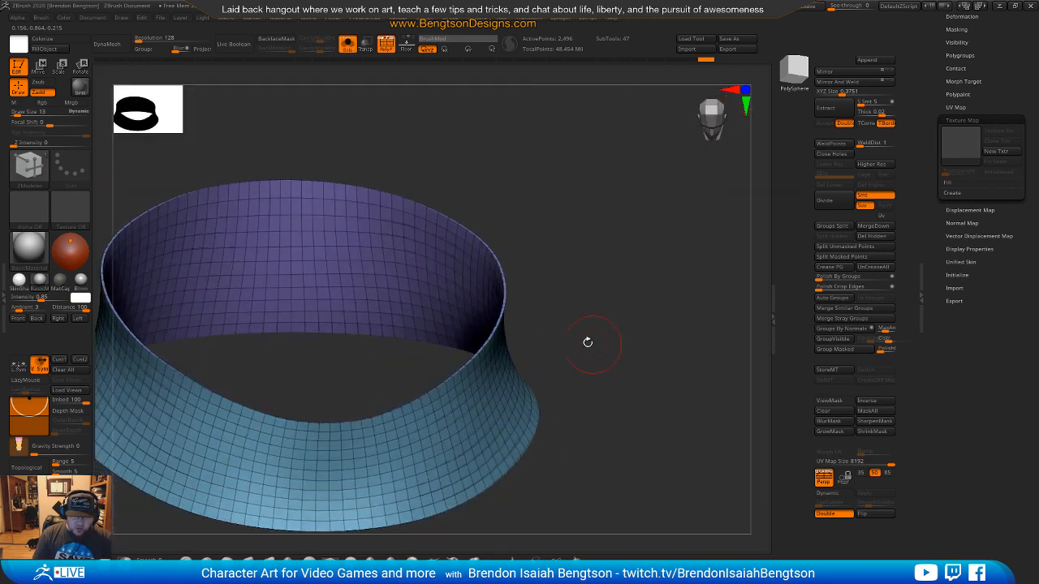
pyautogui.keyDown('alt'); pyautogui.moveTo(517, 202); pyautogui.dragTo(620, 252); pyautogui.keyUp('alt')
pyautogui.moveTo(514, 259); pyautogui.dragTo(420, 365)
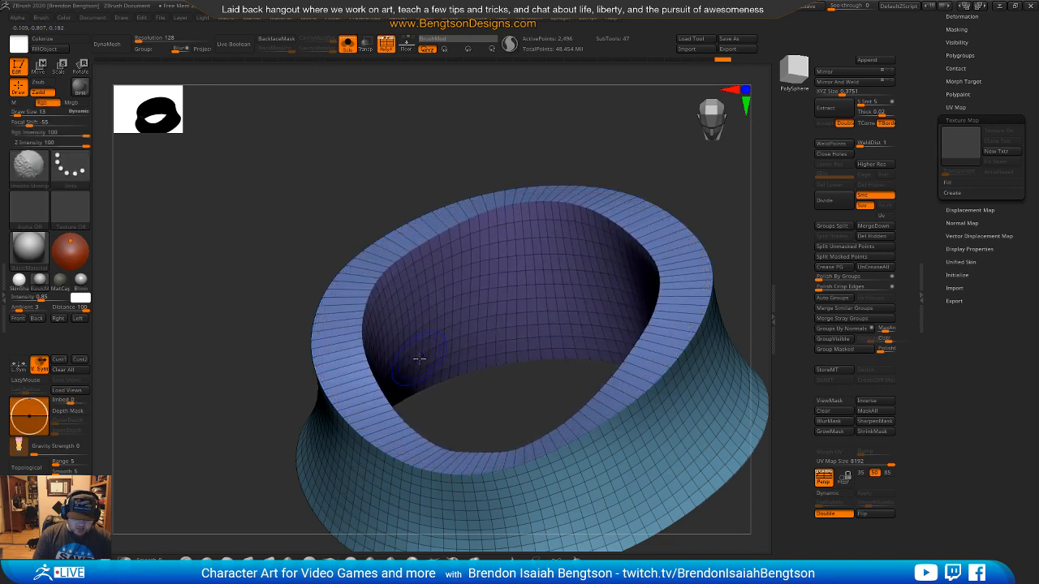
pyautogui.hotkey('shift', 's')
# Step: Choose the ClayBuildup brush and inspect the thickened neck band on the character and in Solo mode
pyautogui.moveTo(633, 461); pyautogui.dragTo(351, 280, button='right')
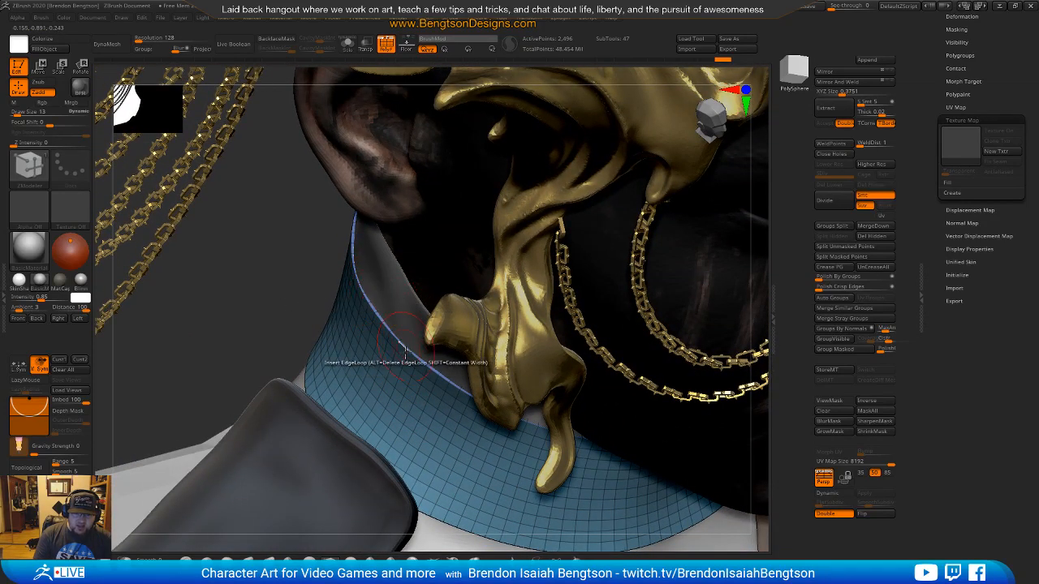
pyautogui.moveTo(406, 343); pyautogui.dragTo(439, 400, button='right')
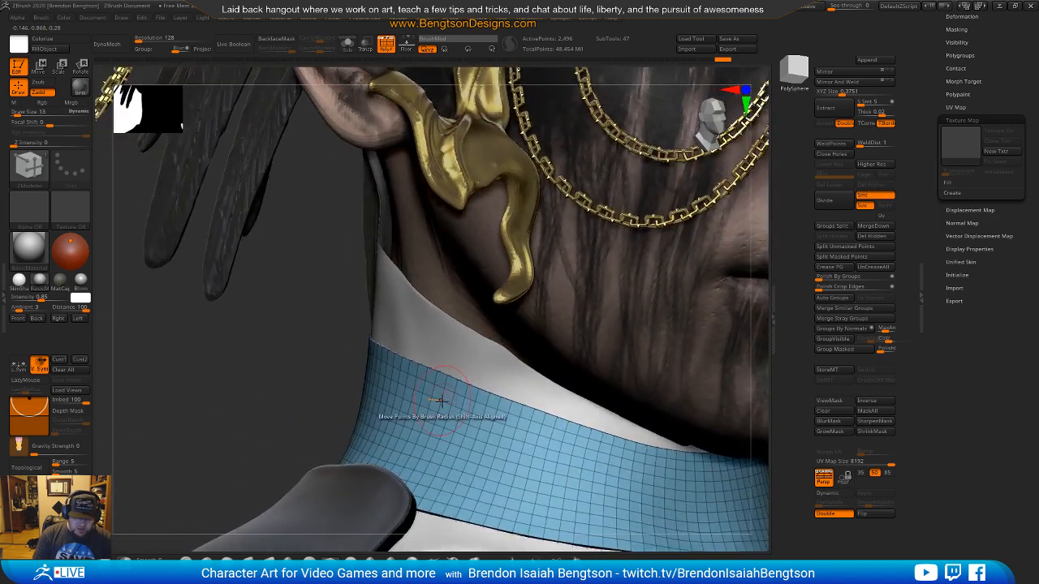
pyautogui.press('b')
pyautogui.press('c')
pyautogui.press('b')
pyautogui.hotkey('alt', 's')
pyautogui.moveTo(545, 254); pyautogui.dragTo(394, 357, button='right')
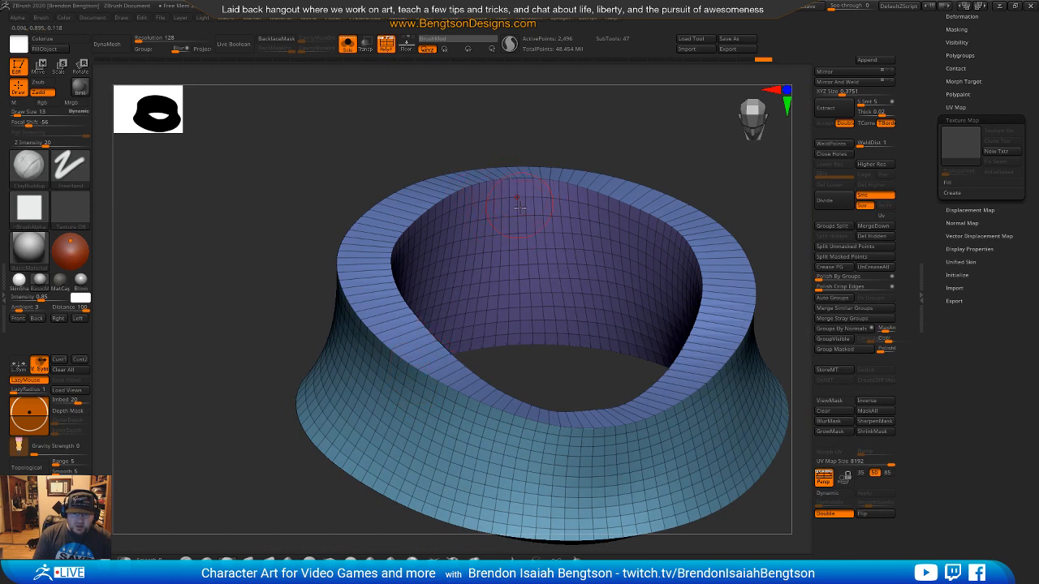
pyautogui.moveTo(640, 151); pyautogui.dragTo(614, 162, button='right')
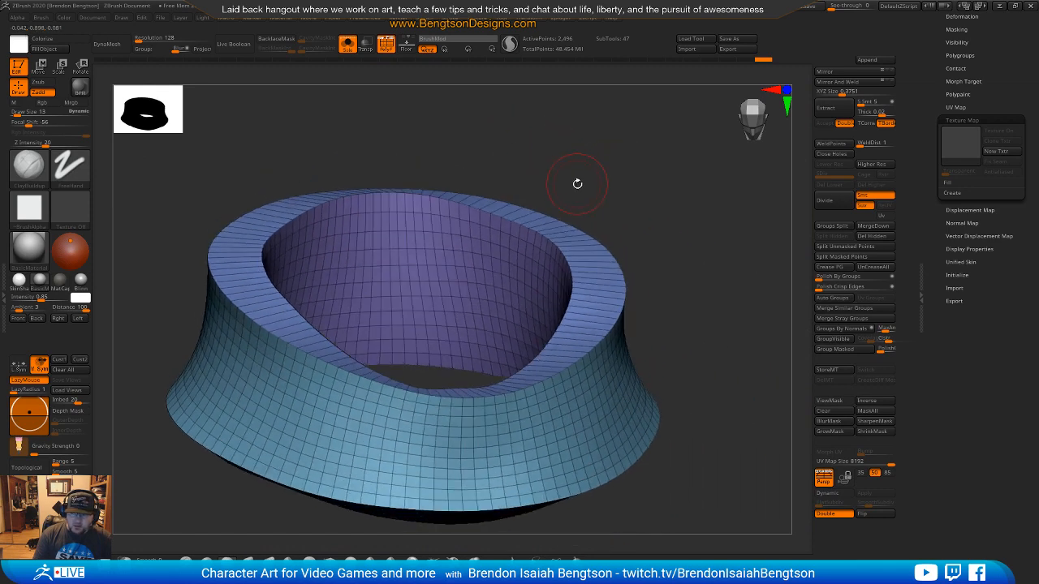
pyautogui.moveTo(611, 185); pyautogui.dragTo(581, 318, button='right')
pyautogui.hotkey('shift', 's')
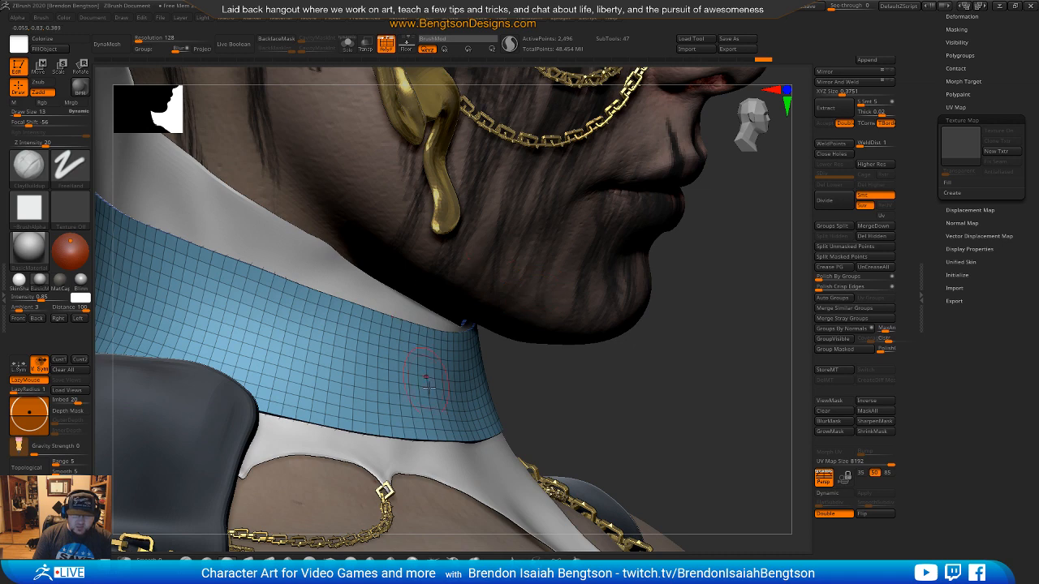
# Step: Turn off the polyframe and preview one smoothed subdivision of the neck band against its undivided mesh
pyautogui.moveTo(561, 410); pyautogui.dragTo(540, 382, button='right')
pyautogui.hotkey('shift', 'f')
pyautogui.keyDown('alt'); pyautogui.moveTo(375, 327); pyautogui.dragTo(477, 366, button='right'); pyautogui.keyUp('alt')
pyautogui.click(825, 201)
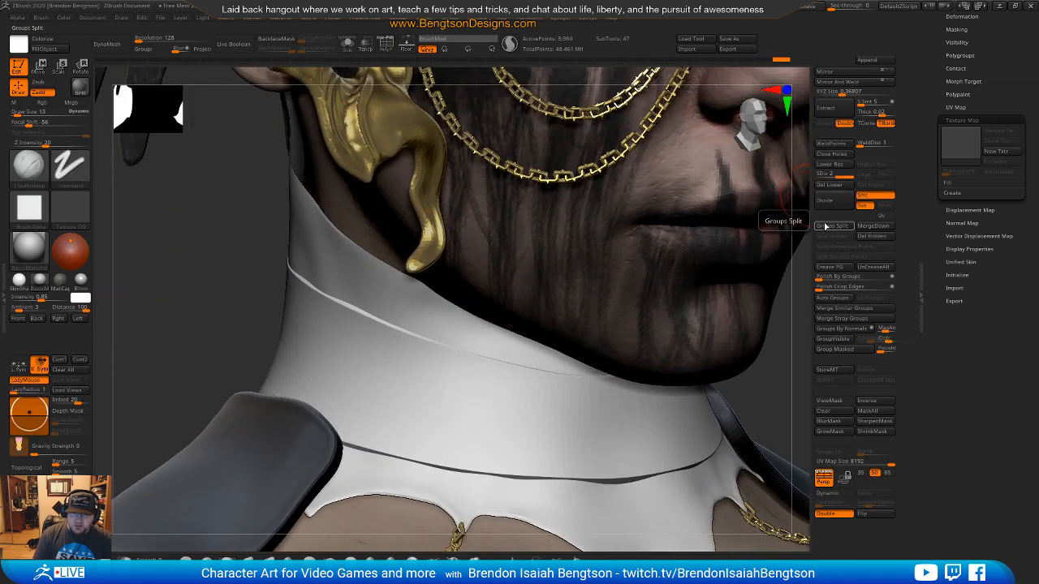
pyautogui.hotkey('shift', 'd')
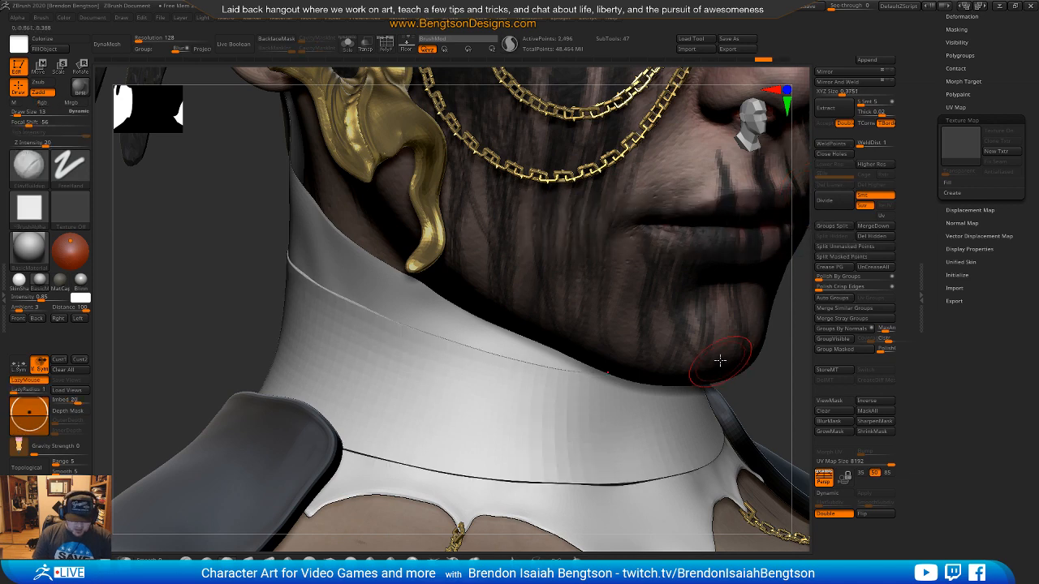
# Step: Isolate the neck band with its polyframe shown and display the smoothed second subdivision level to check its edges
pyautogui.press('f')
pyautogui.moveTo(724, 304)
pyautogui.mouseDown()
pyautogui.moveTo(719, 283)
pyautogui.moveTo(561, 178)
pyautogui.moveTo(641, 241)
pyautogui.moveTo(689, 233)
pyautogui.moveTo(688, 262)
pyautogui.moveTo(656, 209)
pyautogui.mouseUp()
pyautogui.hotkey('shift', 'f')
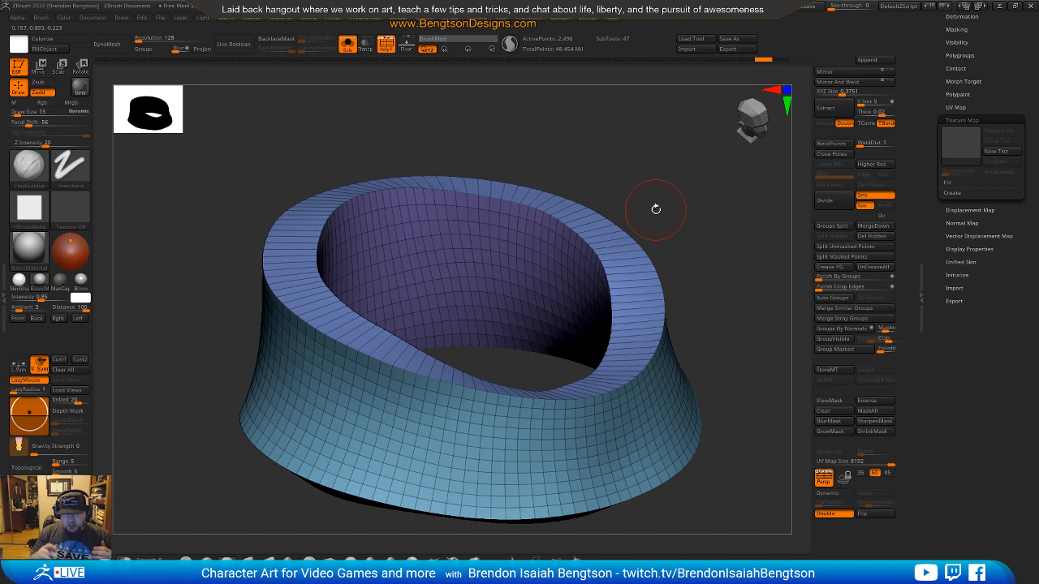
pyautogui.moveTo(698, 244); pyautogui.dragTo(758, 277)
pyautogui.press('d')
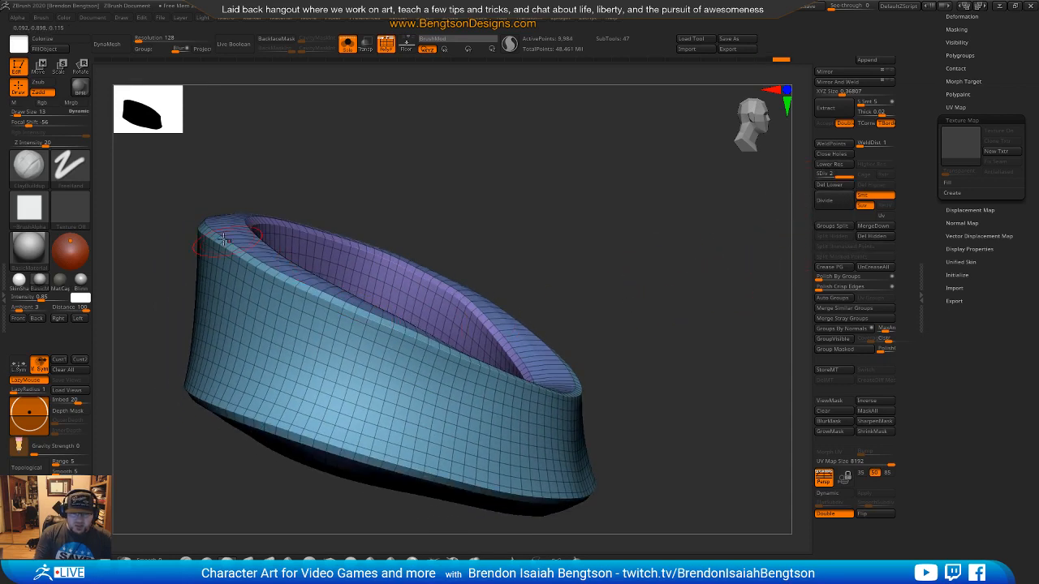
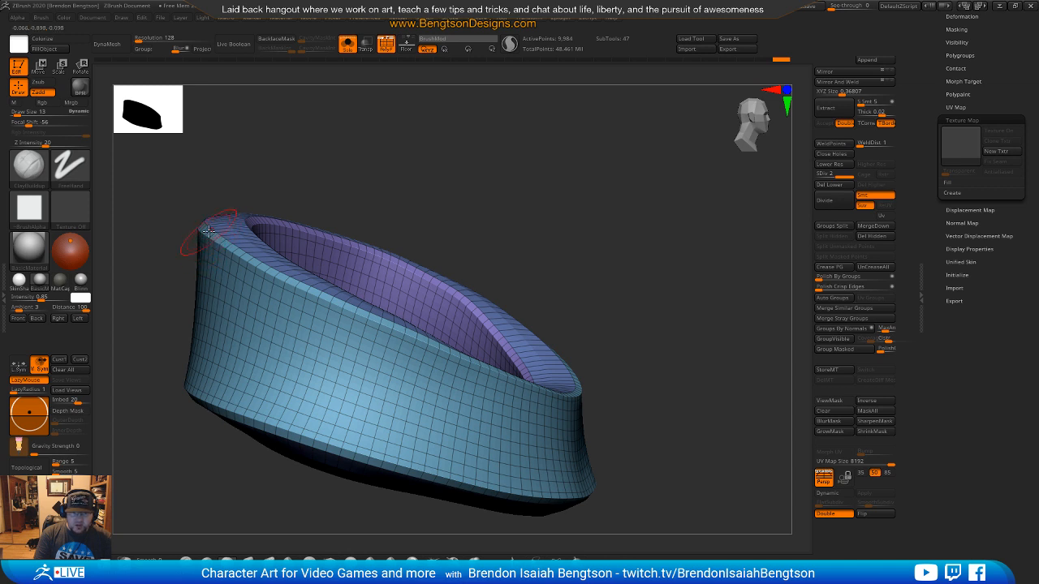
# Step: Return the neck band to its undivided mesh, divide it once with Smt off, and divide again with Smt on
pyautogui.hotkey('shift', 'd')
pyautogui.click(864, 196)
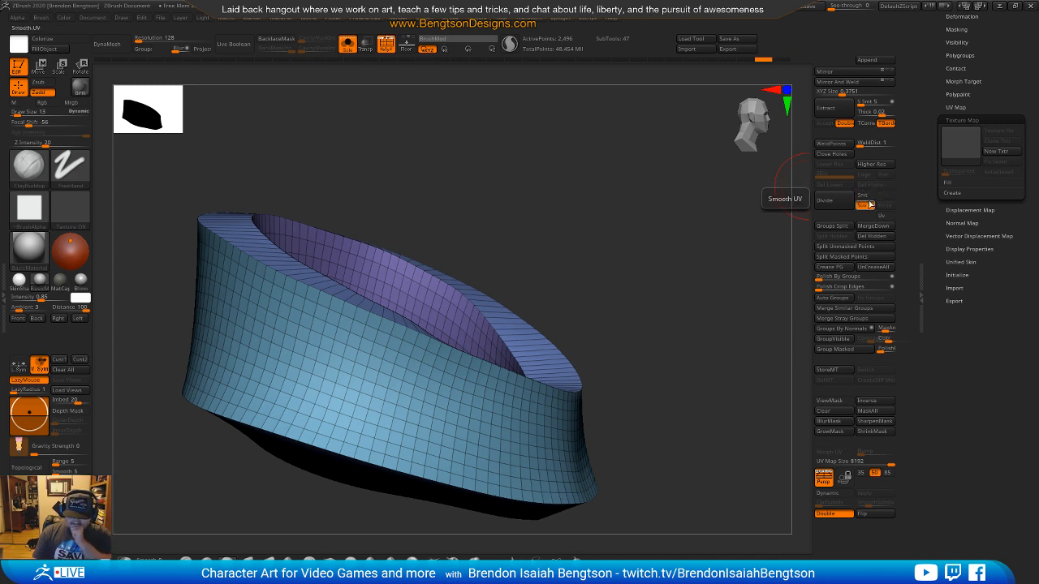
pyautogui.click(844, 202)
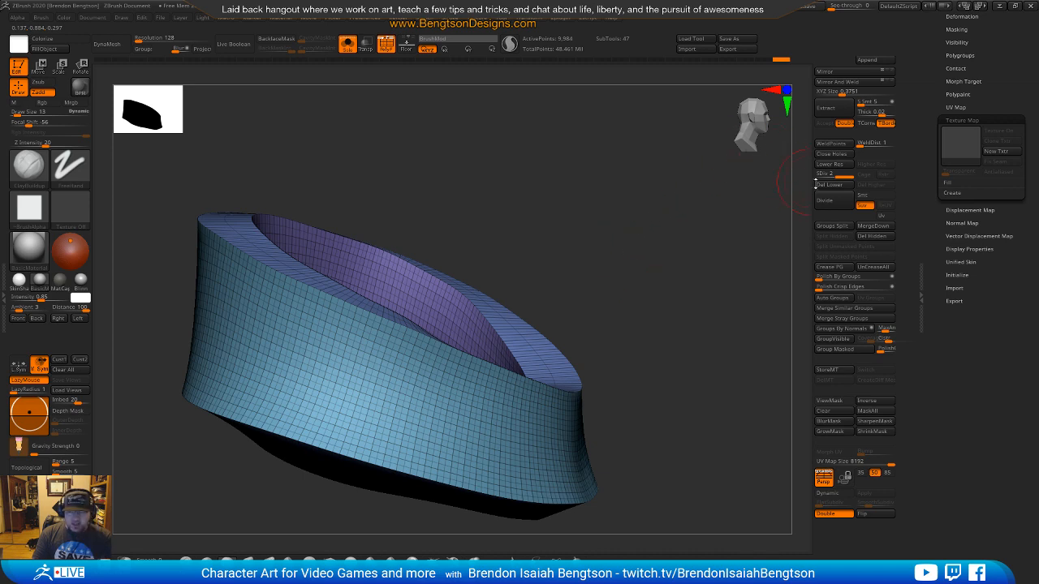
pyautogui.click(841, 202)
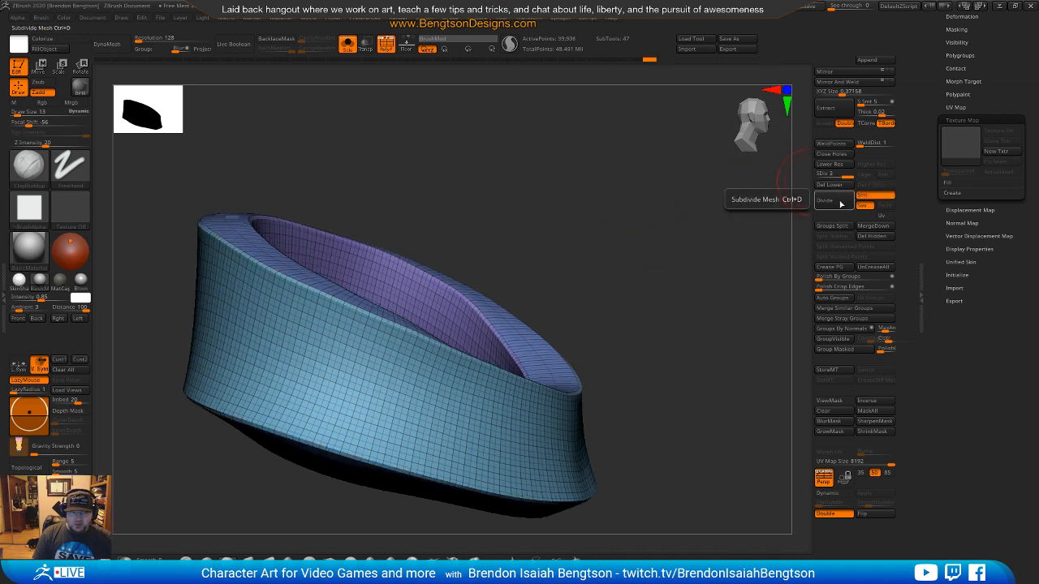
# Step: Subdivide the neck band to level 5 with the polyframe off and check its edges on the full character
pyautogui.hotkey('shift', 'f')
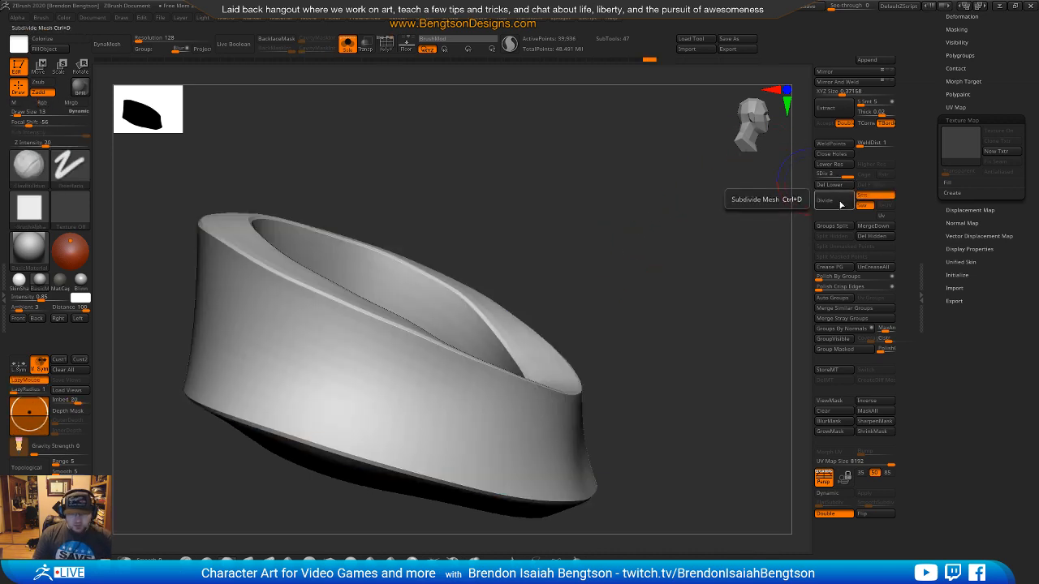
pyautogui.hotkey('ctrl', 'shift', 'f')
pyautogui.click(840, 203)
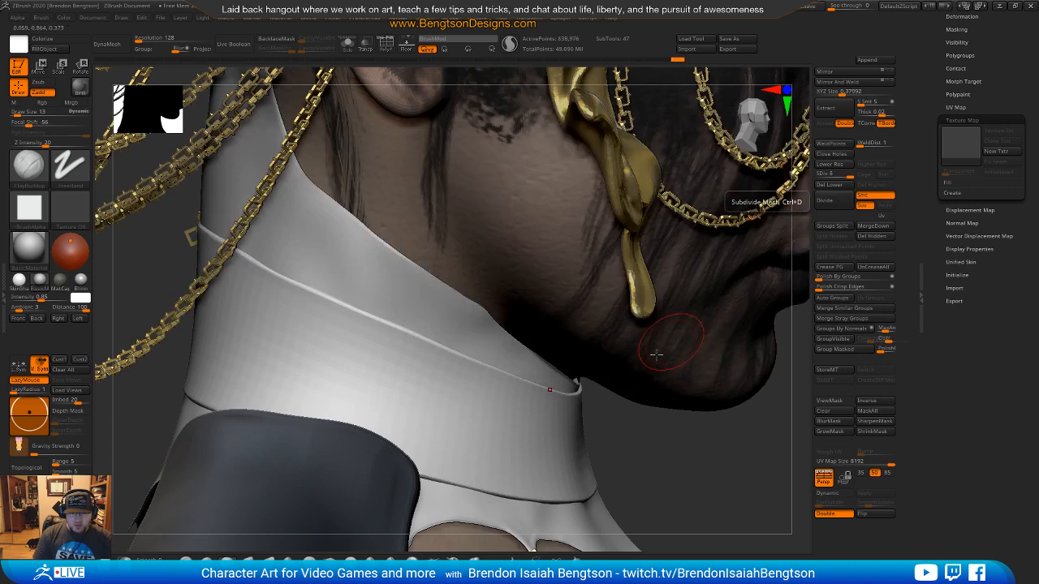
pyautogui.moveTo(659, 451); pyautogui.dragTo(652, 471, button='right')
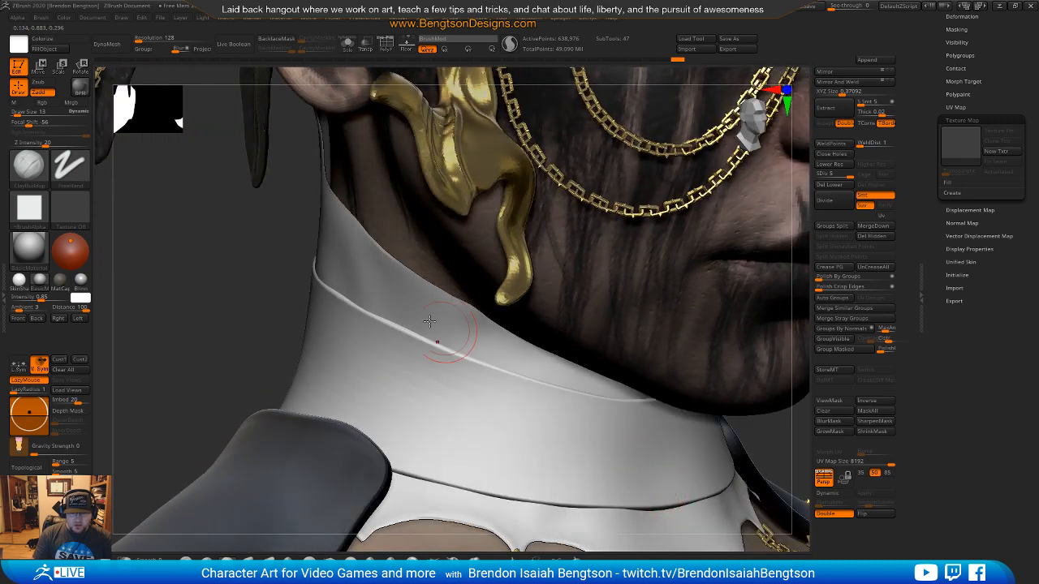
pyautogui.moveTo(519, 424)
pyautogui.mouseDown(button='right')
pyautogui.moveTo(496, 406)
pyautogui.moveTo(510, 418)
pyautogui.moveTo(498, 339)
pyautogui.moveTo(528, 371)
pyautogui.moveTo(614, 297)
pyautogui.moveTo(599, 356)
pyautogui.mouseUp(button='right')
# Step: Locate the neck band in the subtool list, try a short ClayBuildup stroke on it and undo the stroke
pyautogui.moveTo(996, 102); pyautogui.dragTo(983, 166)
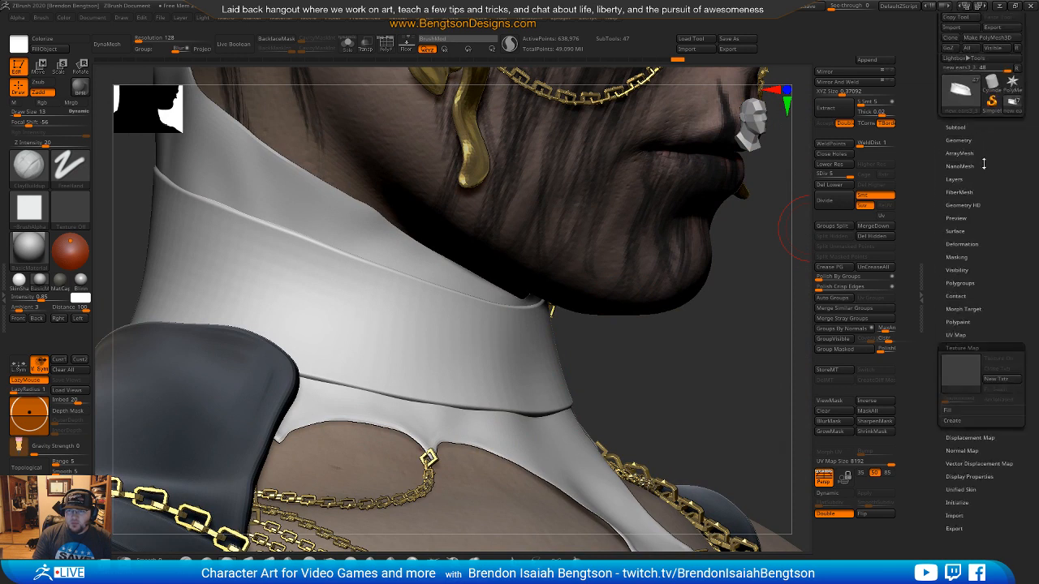
pyautogui.click(956, 128)
pyautogui.moveTo(954, 319)
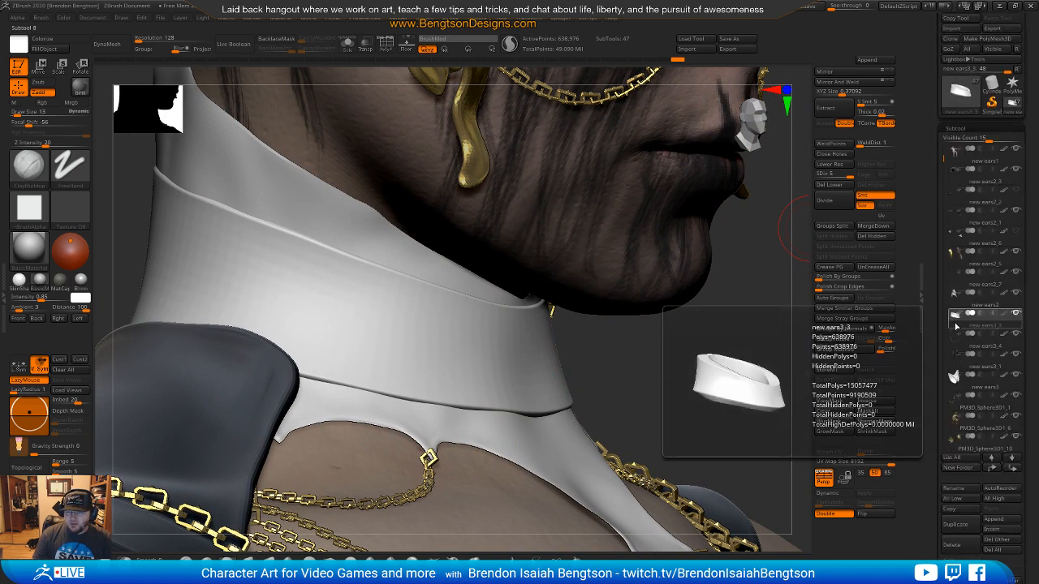
pyautogui.moveTo(679, 416)
pyautogui.mouseDown()
pyautogui.moveTo(647, 410)
pyautogui.moveTo(665, 411)
pyautogui.moveTo(670, 378)
pyautogui.mouseUp()
pyautogui.moveTo(324, 318)
pyautogui.mouseDown()
pyautogui.moveTo(357, 314)
pyautogui.moveTo(303, 308)
pyautogui.moveTo(331, 333)
pyautogui.mouseUp()
pyautogui.hotkey('ctrl', 'z')
# Step: Set the ClayBuildup brush to draw size 8 and focal shift 10
pyautogui.moveTo(718, 367)
pyautogui.mouseDown()
pyautogui.moveTo(732, 352)
pyautogui.moveTo(571, 348)
pyautogui.mouseUp()
pyautogui.press('space')
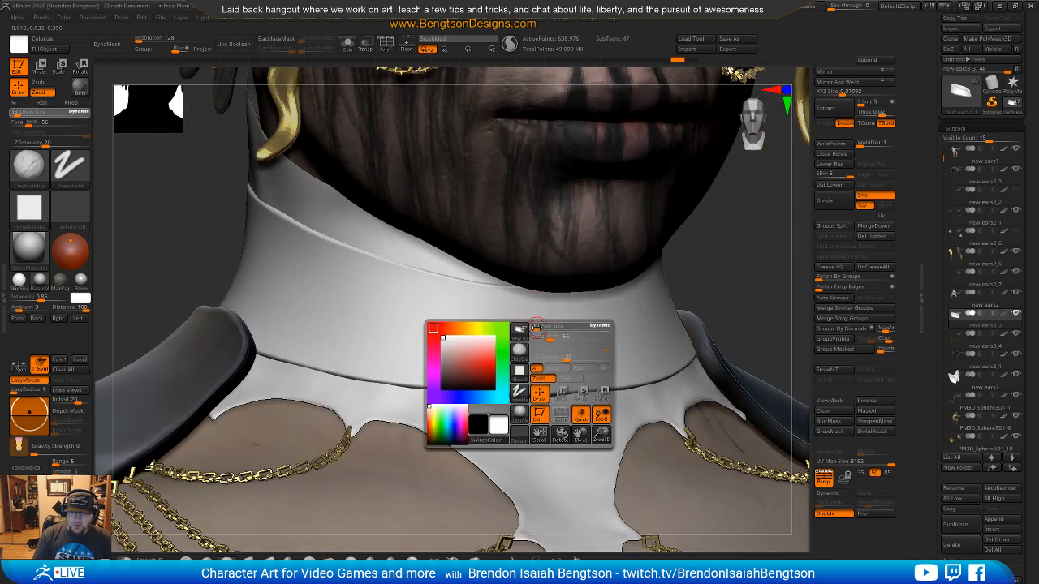
pyautogui.moveTo(555, 340); pyautogui.dragTo(579, 341)
# Step: Isolate the subdivided neck band and examine its rim edges and outer wall from several angles
pyautogui.moveTo(747, 293); pyautogui.dragTo(690, 339)
pyautogui.hotkey('alt', 's')
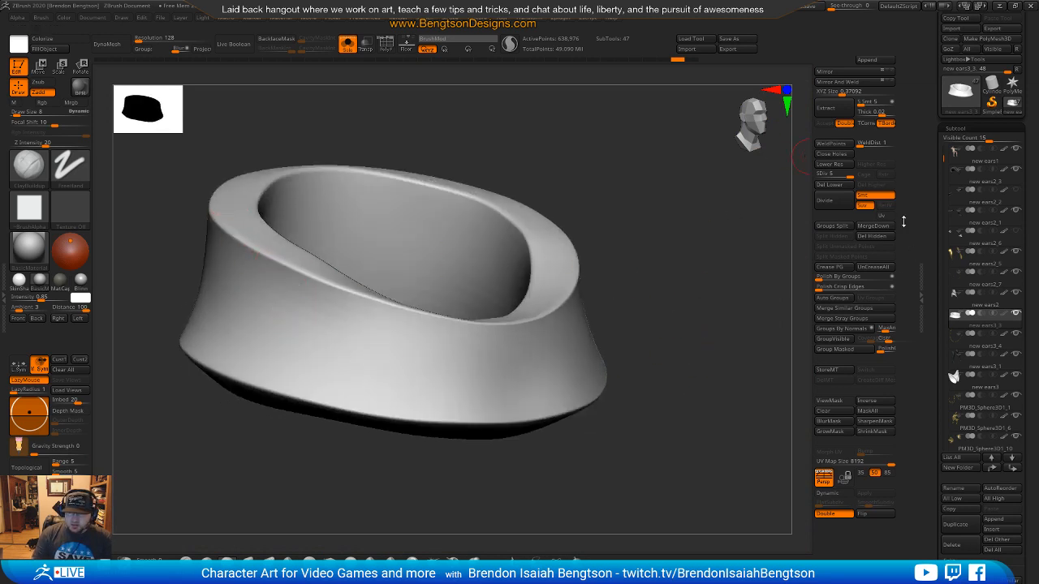
pyautogui.moveTo(643, 207); pyautogui.dragTo(715, 295)
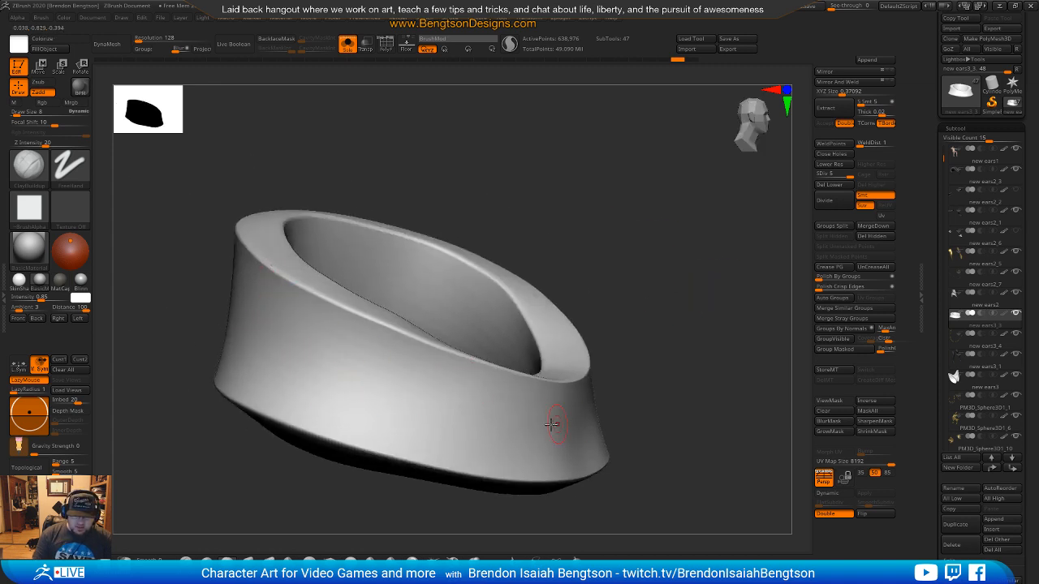
pyautogui.press('shift')
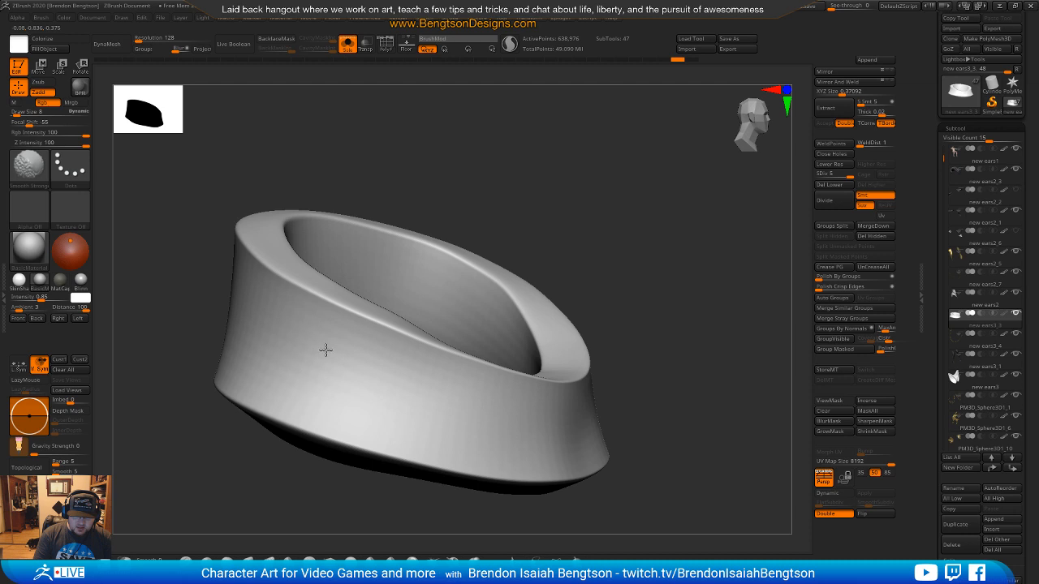
pyautogui.moveTo(267, 338); pyautogui.dragTo(236, 307, button='right')
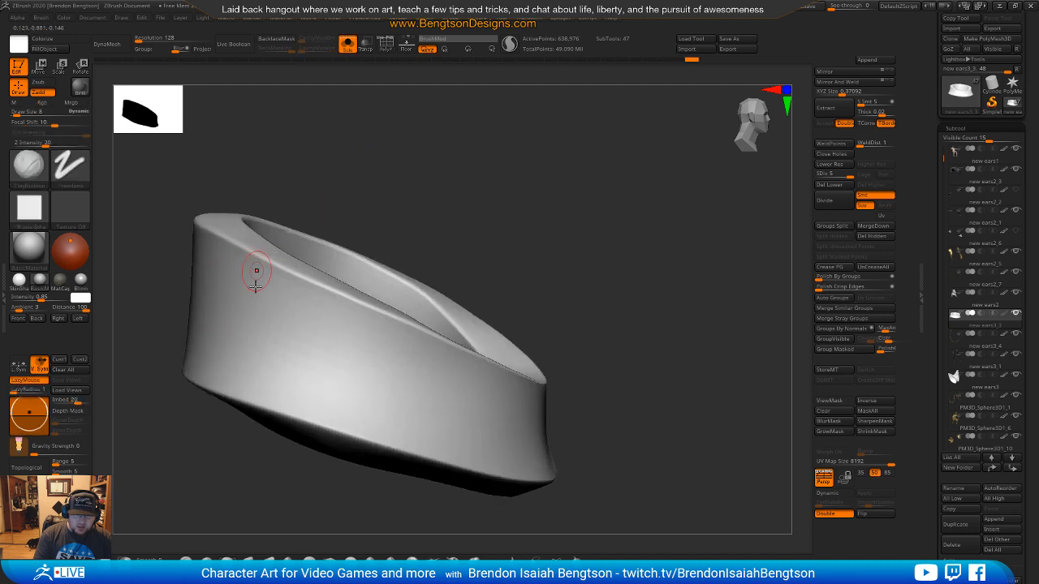
pyautogui.moveTo(328, 257); pyautogui.dragTo(425, 350, button='right')
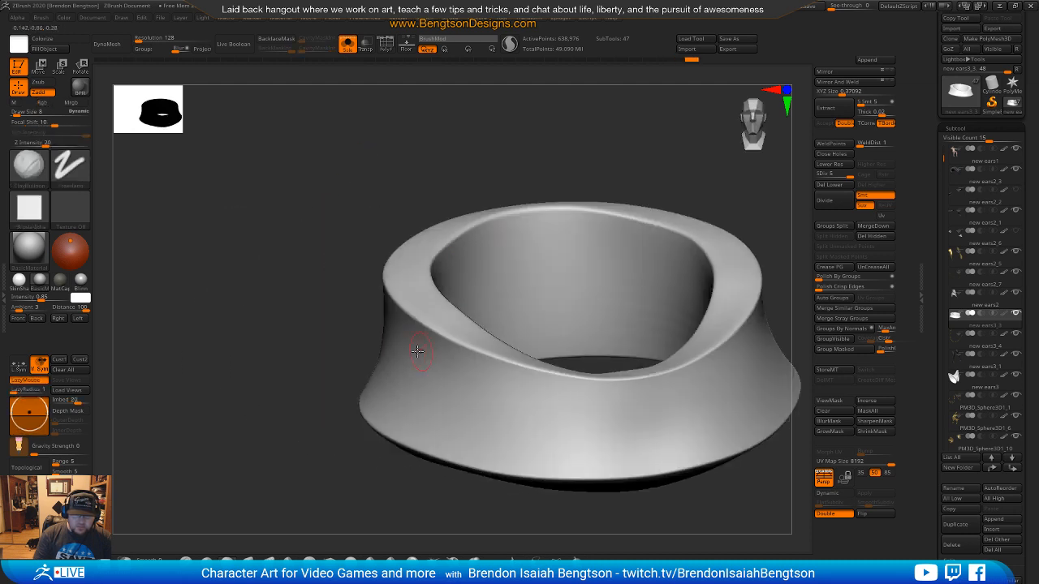
pyautogui.moveTo(462, 391); pyautogui.dragTo(237, 453, button='right')
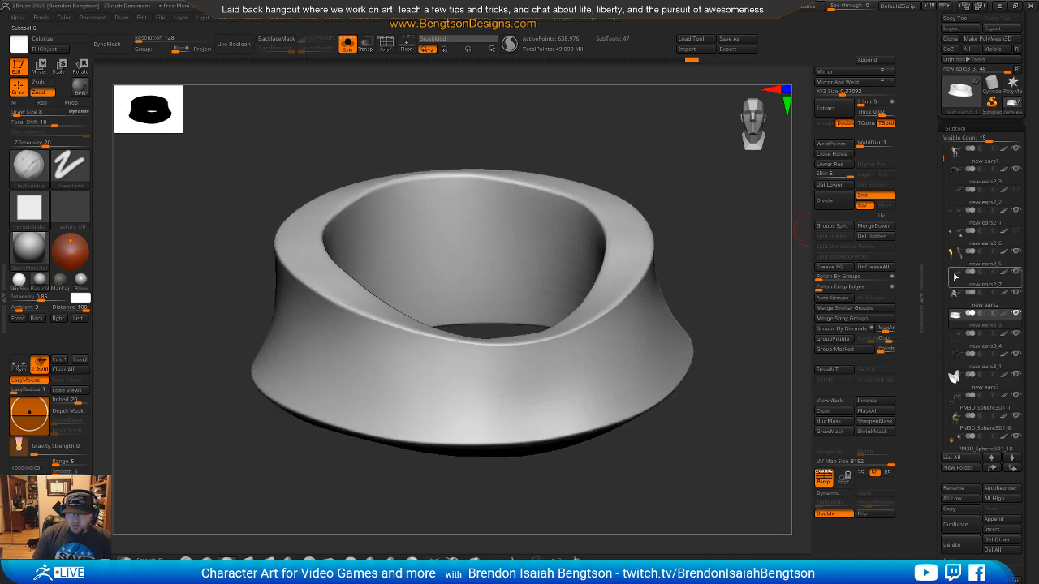
# Step: Apply ClayPolish to the subdivided neck band and check its edges on the full character
pyautogui.moveTo(934, 267); pyautogui.dragTo(930, 344)
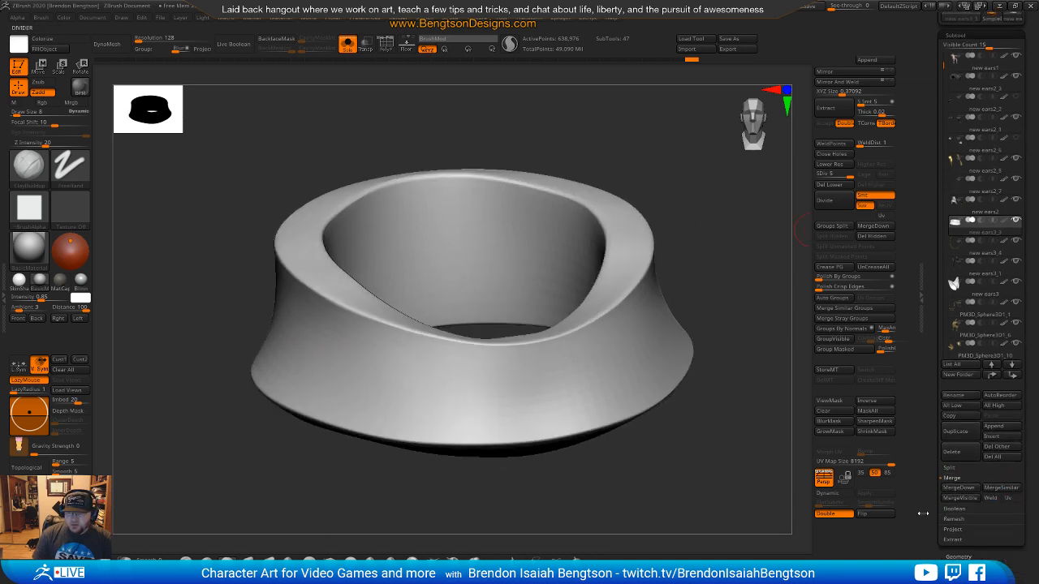
pyautogui.click(958, 557)
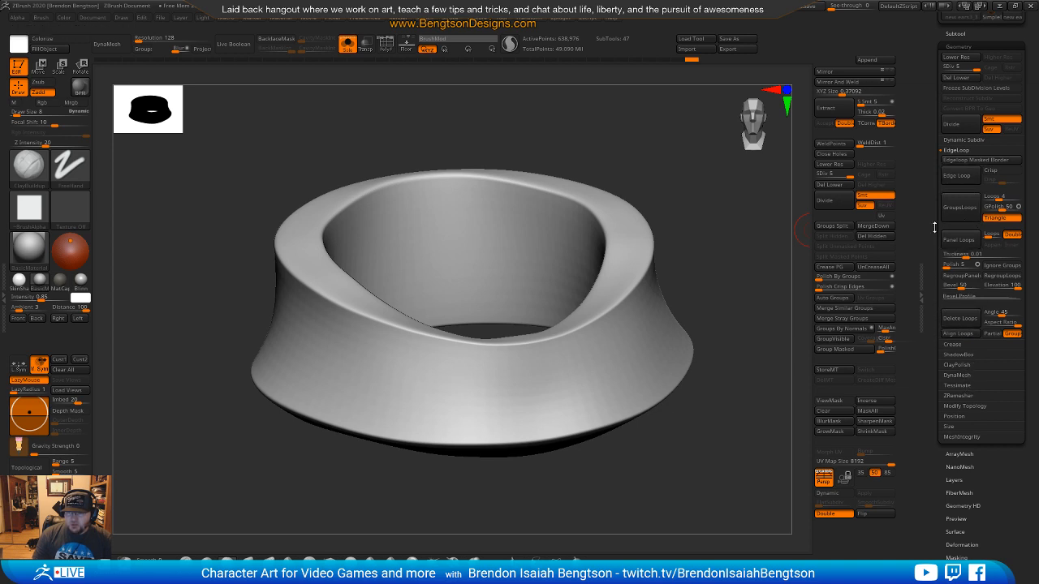
pyautogui.click(956, 151)
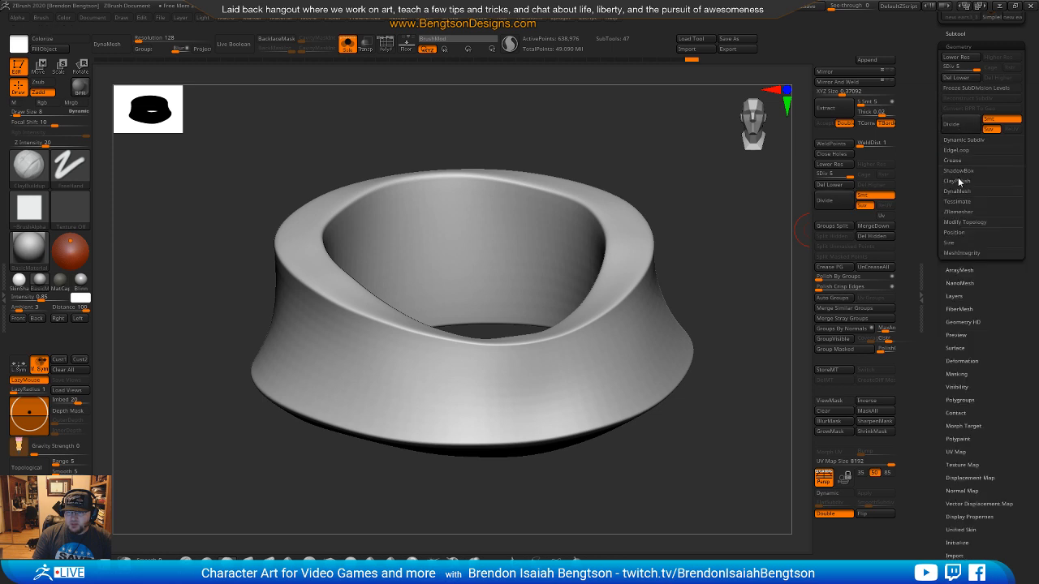
pyautogui.click(957, 181)
pyautogui.click(955, 213)
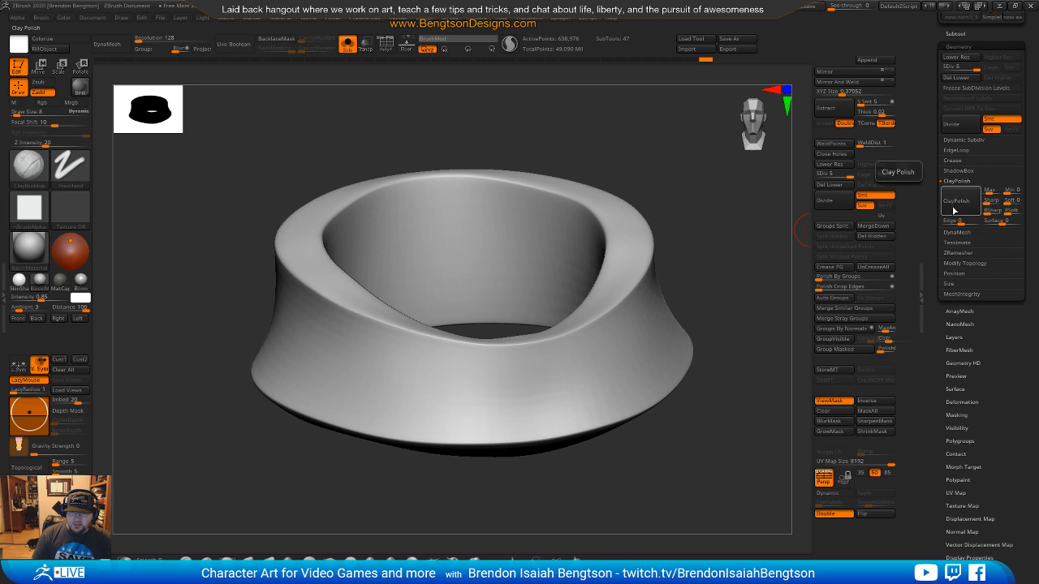
pyautogui.moveTo(749, 304); pyautogui.dragTo(462, 307)
pyautogui.moveTo(658, 292); pyautogui.dragTo(726, 225)
pyautogui.hotkey('shift', 's')
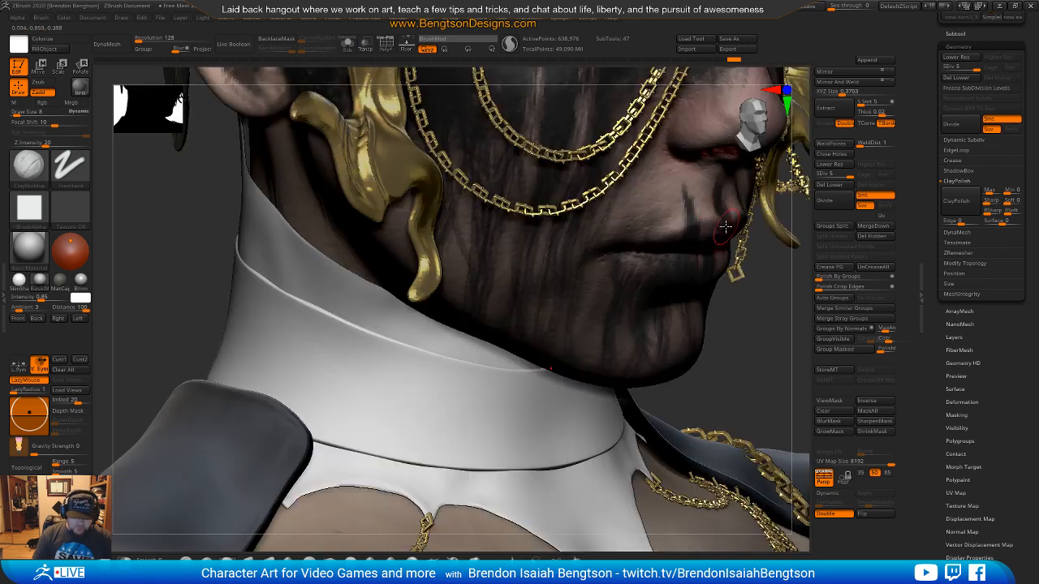
pyautogui.moveTo(322, 346)
pyautogui.keyDown('alt'); pyautogui.mouseDown(button='right')
pyautogui.moveTo(446, 365)
pyautogui.moveTo(457, 378)
pyautogui.moveTo(452, 362)
pyautogui.moveTo(458, 403)
pyautogui.mouseUp(button='right'); pyautogui.keyUp('alt')
pyautogui.moveTo(534, 395); pyautogui.dragTo(561, 405, button='right')
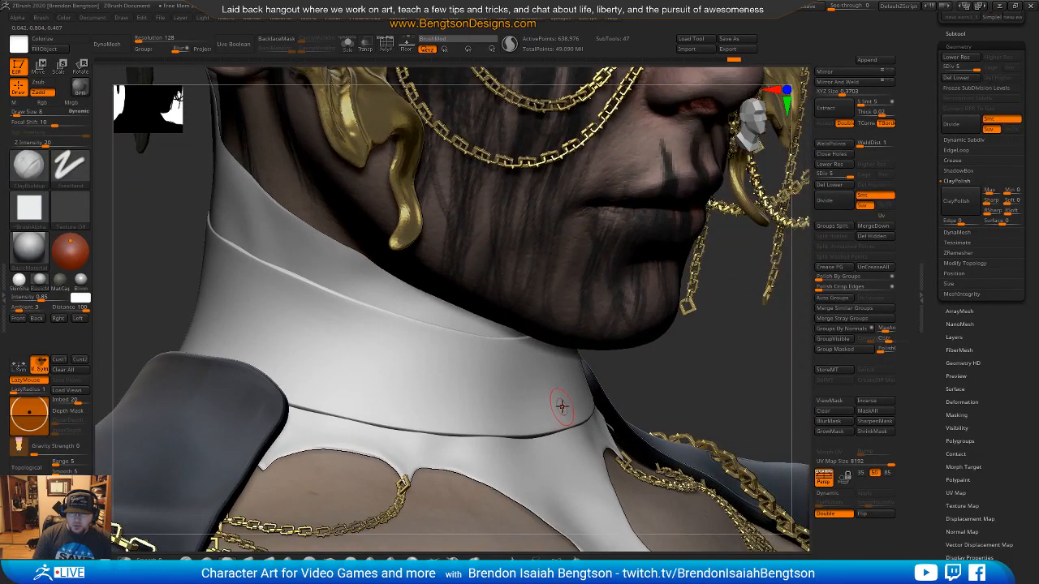
# Step: Isolate the polished neck band with its polyframe shown and examine the topology along its rims
pyautogui.hotkey('shift', 'ctrl', 's')
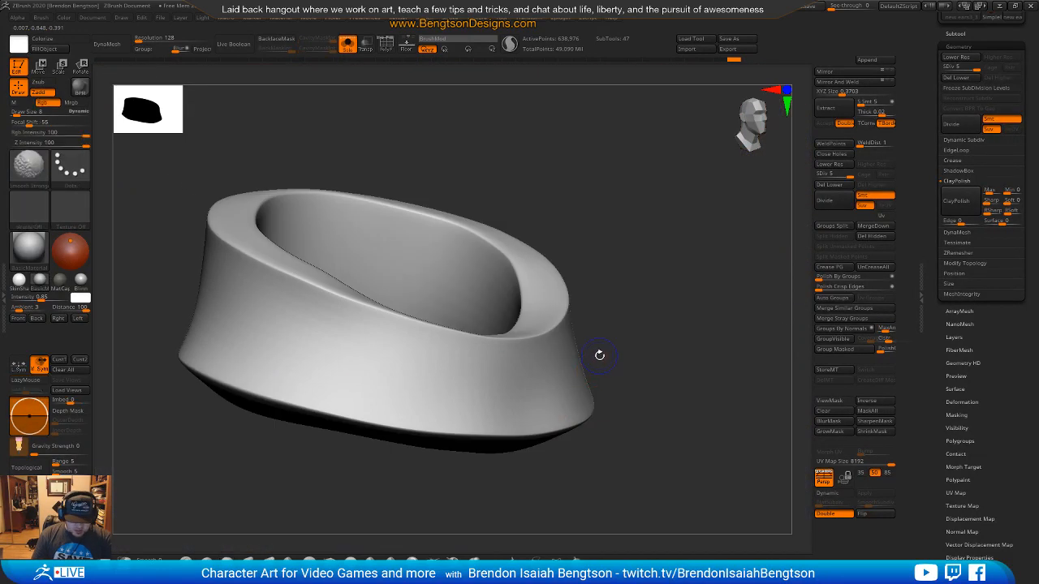
pyautogui.hotkey('shift', 'f')
pyautogui.moveTo(264, 138); pyautogui.dragTo(313, 278, button='right')
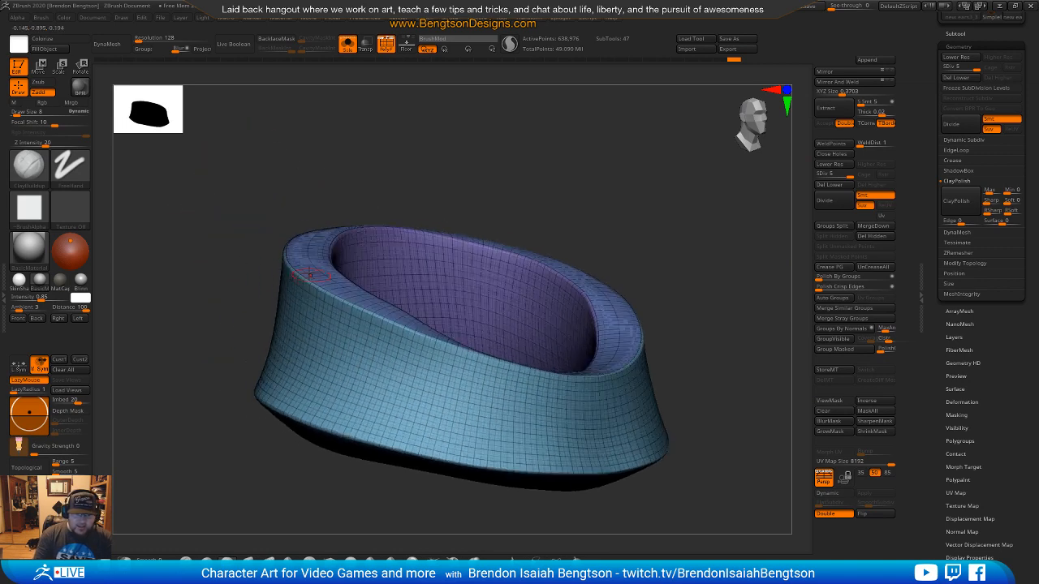
pyautogui.moveTo(363, 302)
pyautogui.mouseDown(button='right')
pyautogui.moveTo(334, 181)
pyautogui.moveTo(354, 182)
pyautogui.moveTo(297, 269)
pyautogui.mouseUp(button='right')
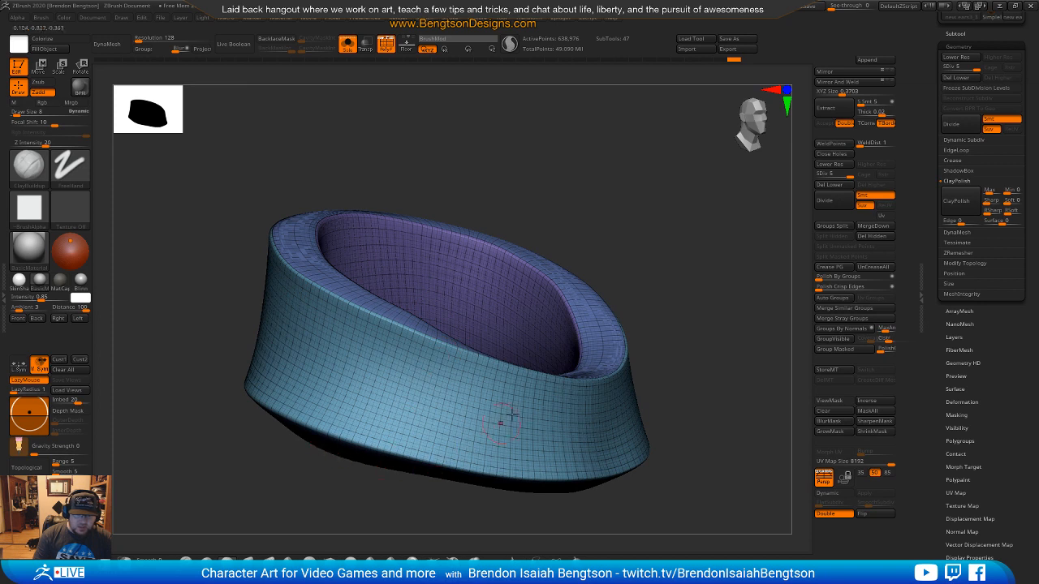
# Step: At subdivision level 1, mask all polygroups except the outer wall, then grow the mask once and undo the growth
pyautogui.click(816, 173)
pyautogui.keyDown('ctrl'); pyautogui.keyDown('shift'); pyautogui.click(325, 280); pyautogui.keyUp('shift'); pyautogui.keyUp('ctrl')
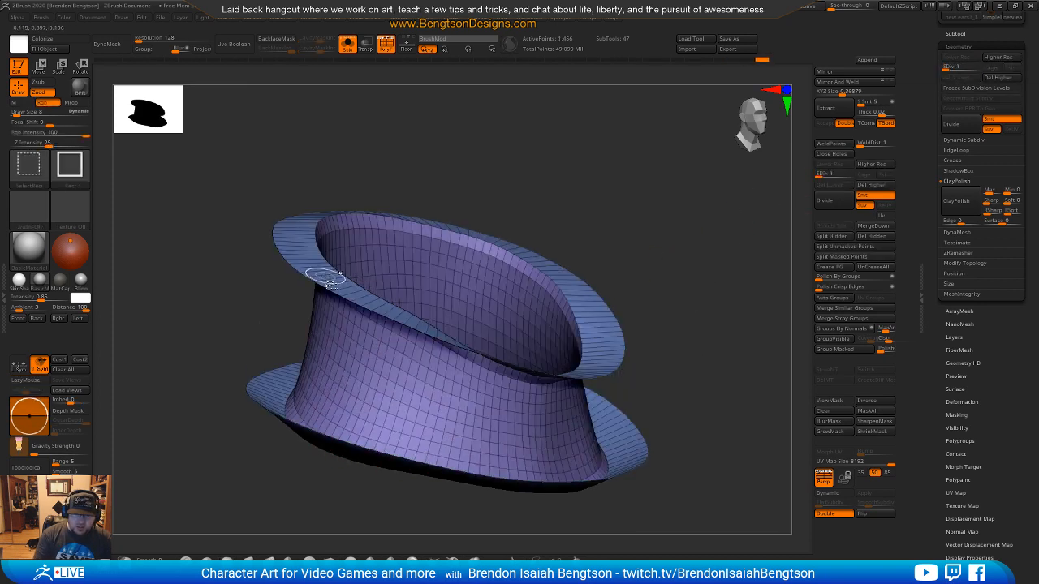
pyautogui.keyDown('ctrl'); pyautogui.keyDown('shift'); pyautogui.moveTo(714, 245); pyautogui.dragTo(165, 536); pyautogui.keyUp('shift'); pyautogui.keyUp('ctrl')
pyautogui.keyDown('ctrl'); pyautogui.keyDown('shift'); pyautogui.click(170, 487); pyautogui.keyUp('shift'); pyautogui.keyUp('ctrl')
pyautogui.keyDown('ctrl'); pyautogui.moveTo(686, 206); pyautogui.dragTo(192, 524); pyautogui.keyUp('ctrl')
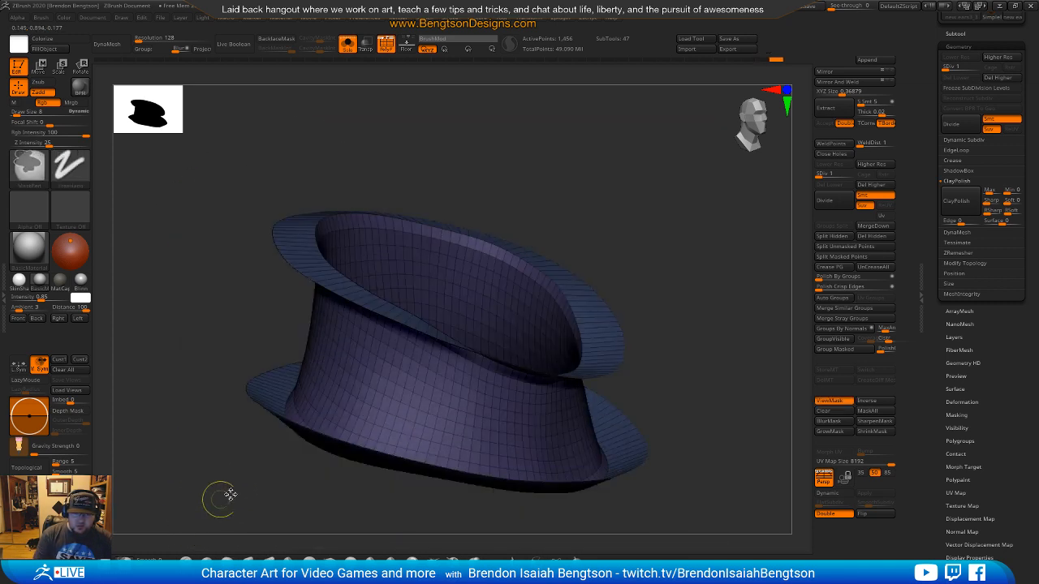
pyautogui.keyDown('ctrl'); pyautogui.keyDown('shift'); pyautogui.click(665, 302); pyautogui.keyUp('shift'); pyautogui.keyUp('ctrl')
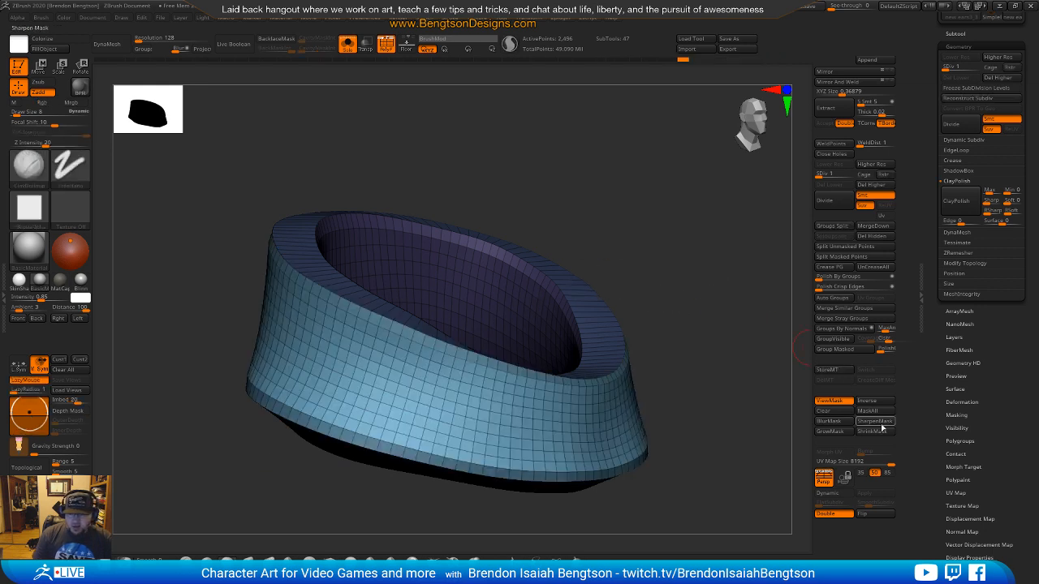
pyautogui.click(844, 436)
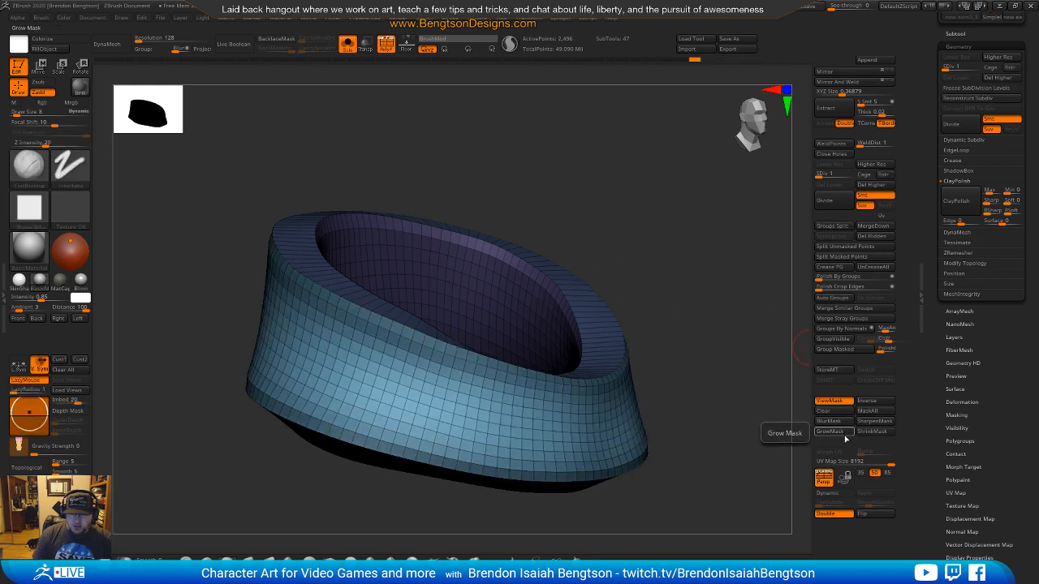
pyautogui.hotkey('ctrl', 'z')
# Step: Clear the mask, hide the polyframe and delete the neck band's higher subdivision levels
pyautogui.moveTo(734, 402)
pyautogui.mouseDown()
pyautogui.moveTo(742, 405)
pyautogui.moveTo(725, 392)
pyautogui.moveTo(730, 314)
pyautogui.moveTo(735, 328)
pyautogui.moveTo(719, 348)
pyautogui.moveTo(736, 350)
pyautogui.moveTo(726, 398)
pyautogui.moveTo(700, 354)
pyautogui.moveTo(784, 170)
pyautogui.mouseUp()
pyautogui.hotkey('shift', 'f')
pyautogui.hotkey('ctrl', 'h')
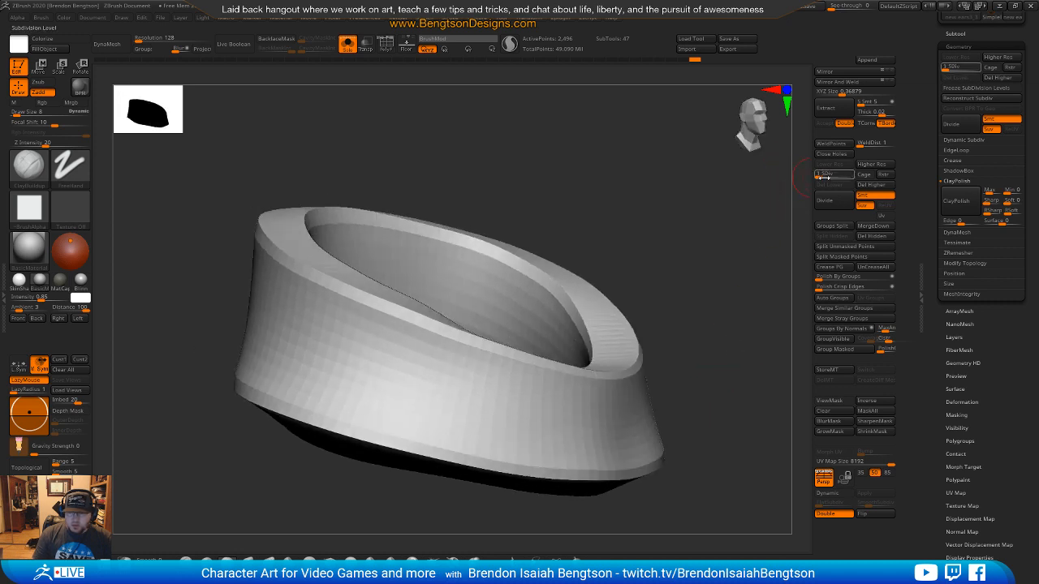
pyautogui.click(870, 184)
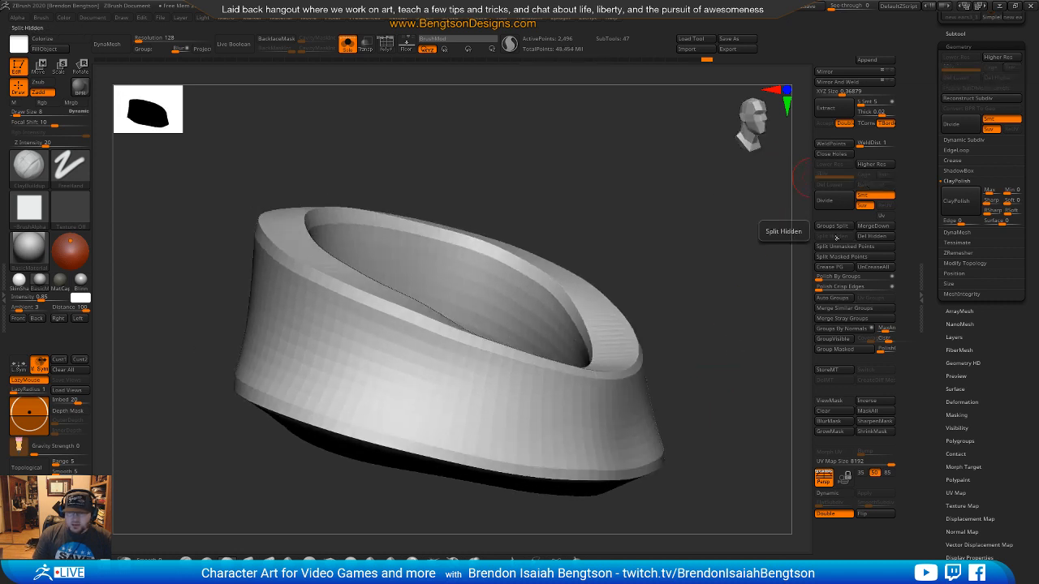
# Step: Undo the polish and subdivisions back to the neck band's crisp undivided mesh and show its polyframe
pyautogui.hotkey('ctrl', 'z')
pyautogui.hotkey('ctrl', 'z')
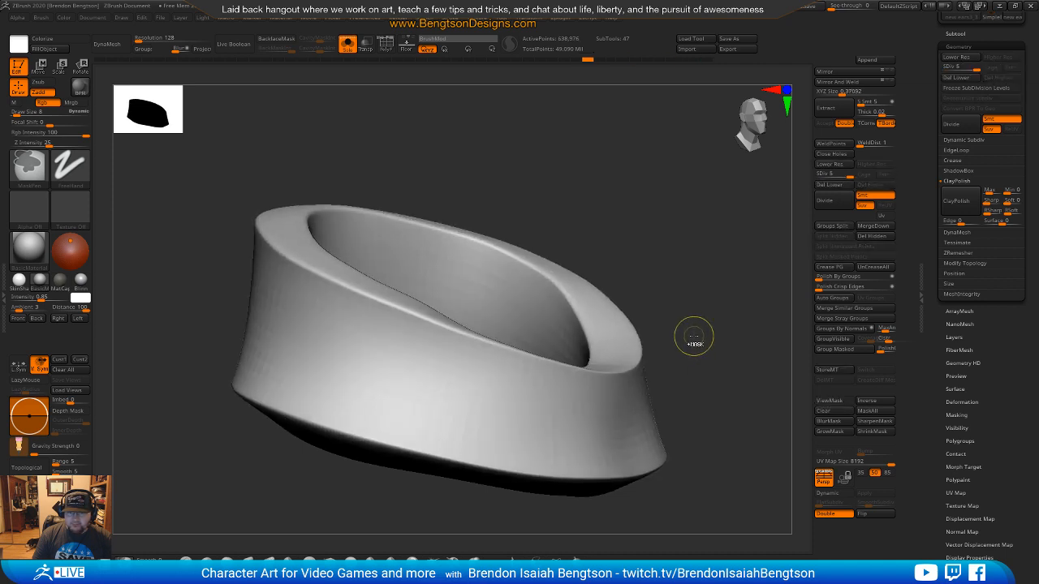
pyautogui.hotkey('ctrl', 'z')
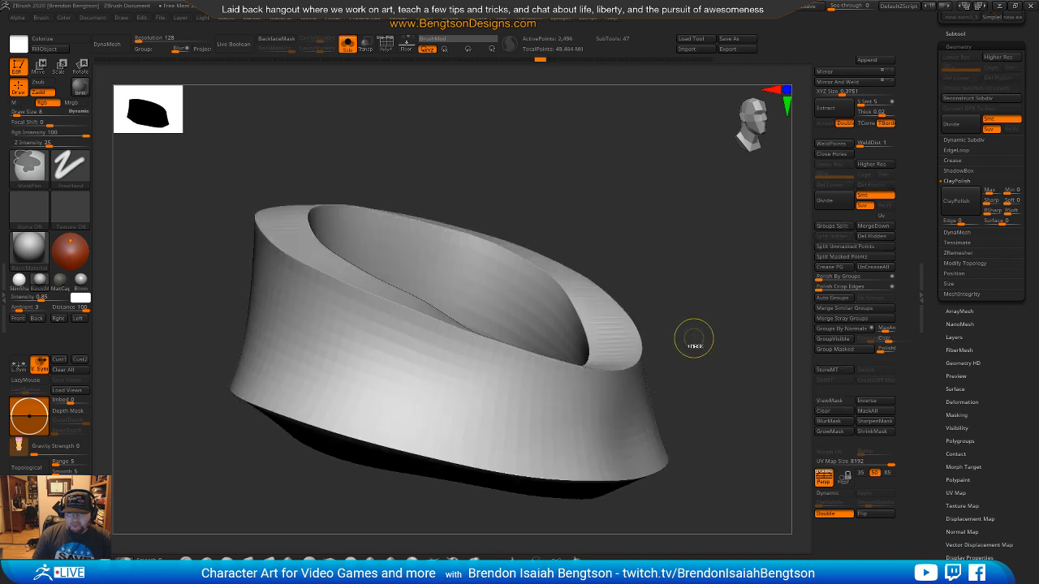
pyautogui.moveTo(711, 299); pyautogui.dragTo(703, 294)
pyautogui.hotkey('shift', 'f')
pyautogui.moveTo(702, 234); pyautogui.dragTo(698, 235)
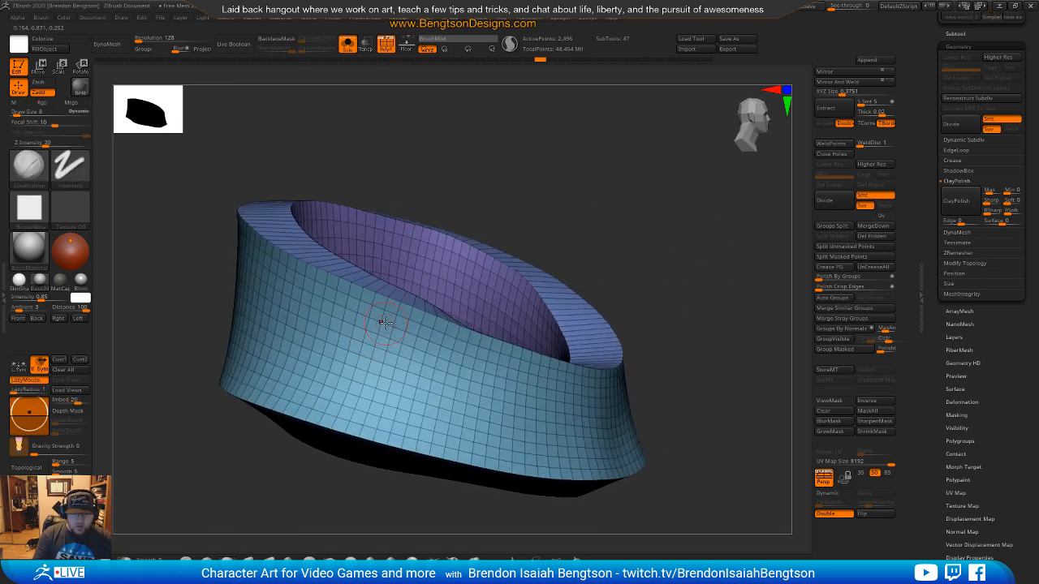
# Step: Switch to the ZModeler brush and set its QMesh polygon action to target a Polyloop
pyautogui.moveTo(557, 162)
pyautogui.mouseDown()
pyautogui.moveTo(596, 173)
pyautogui.moveTo(609, 157)
pyautogui.moveTo(581, 158)
pyautogui.moveTo(596, 104)
pyautogui.moveTo(585, 167)
pyautogui.moveTo(572, 171)
pyautogui.mouseUp()
pyautogui.press('b')
pyautogui.press('z')
pyautogui.press('m')
pyautogui.moveTo(458, 149)
pyautogui.keyDown('alt'); pyautogui.mouseDown()
pyautogui.moveTo(471, 172)
pyautogui.moveTo(474, 155)
pyautogui.mouseUp(); pyautogui.keyUp('alt')
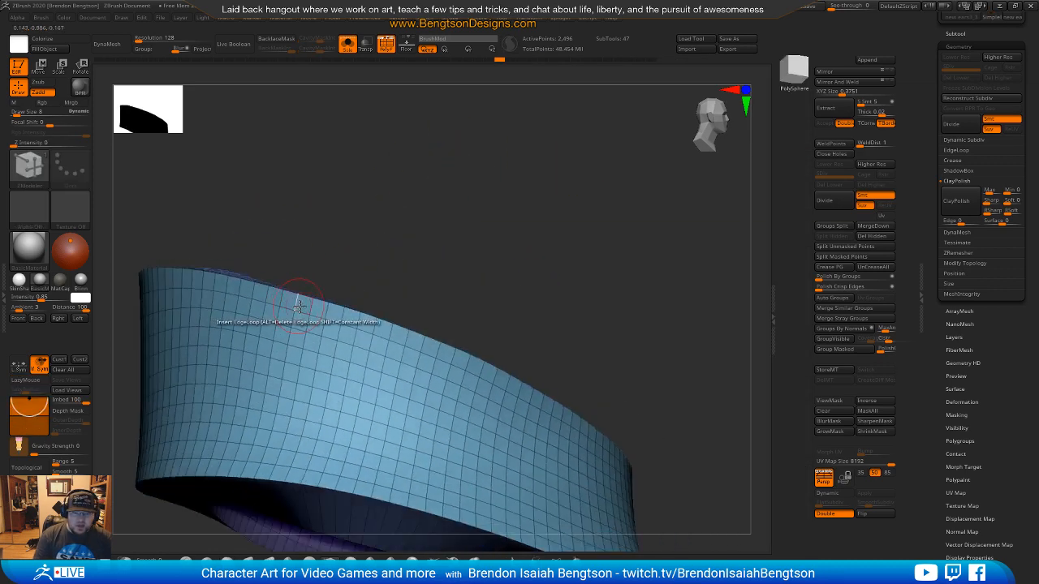
pyautogui.press('space')
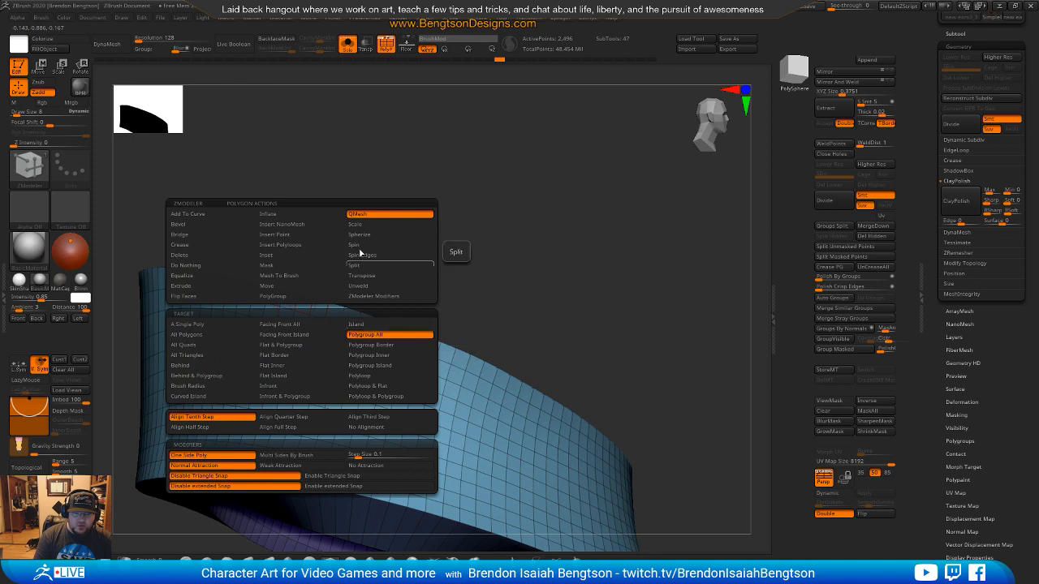
pyautogui.click(369, 376)
# Step: QMesh the polyloop along the outer wall's upper edge slightly outward into a raised rim, undoing the extra pull
pyautogui.moveTo(431, 234); pyautogui.dragTo(315, 281)
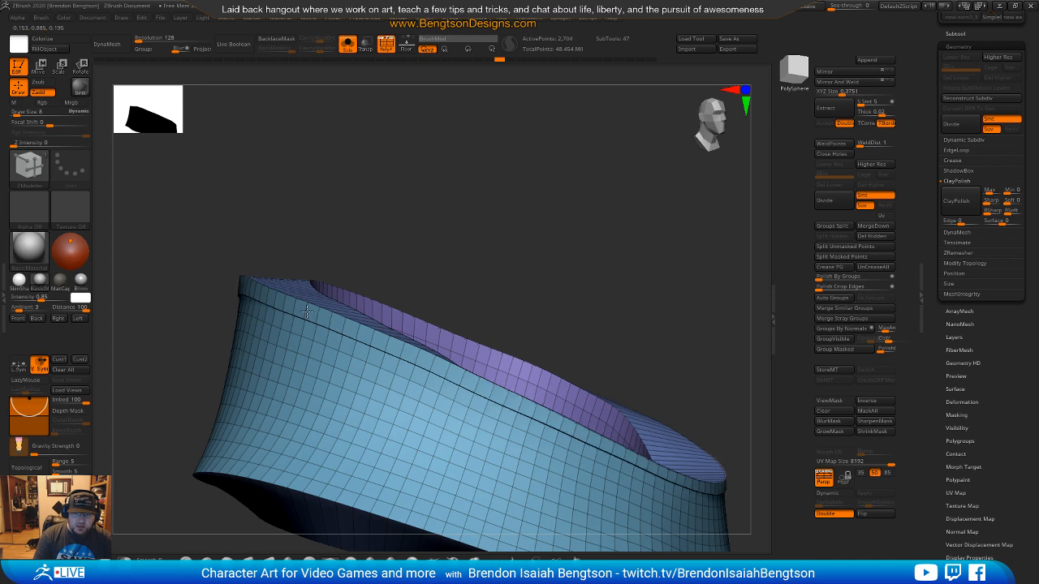
pyautogui.moveTo(307, 311); pyautogui.dragTo(314, 311)
pyautogui.hotkey('ctrl', 'z')
# Step: QMesh the polyloop along the outer wall's lower edge slightly outward into a matching rim
pyautogui.keyDown('alt'); pyautogui.moveTo(411, 188); pyautogui.dragTo(363, 300); pyautogui.keyUp('alt')
pyautogui.moveTo(387, 167); pyautogui.dragTo(382, 194)
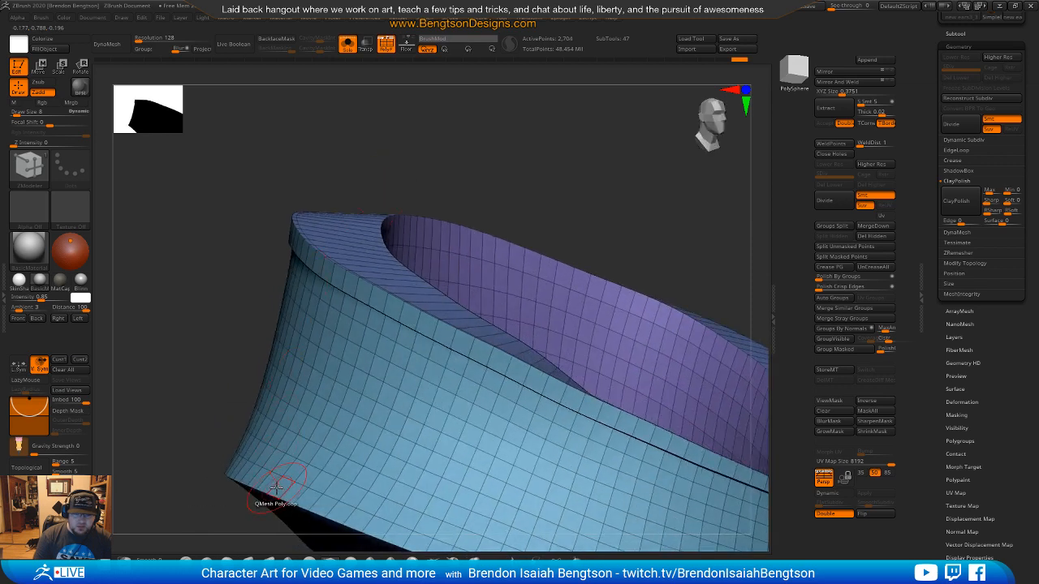
pyautogui.moveTo(277, 485); pyautogui.dragTo(275, 484)
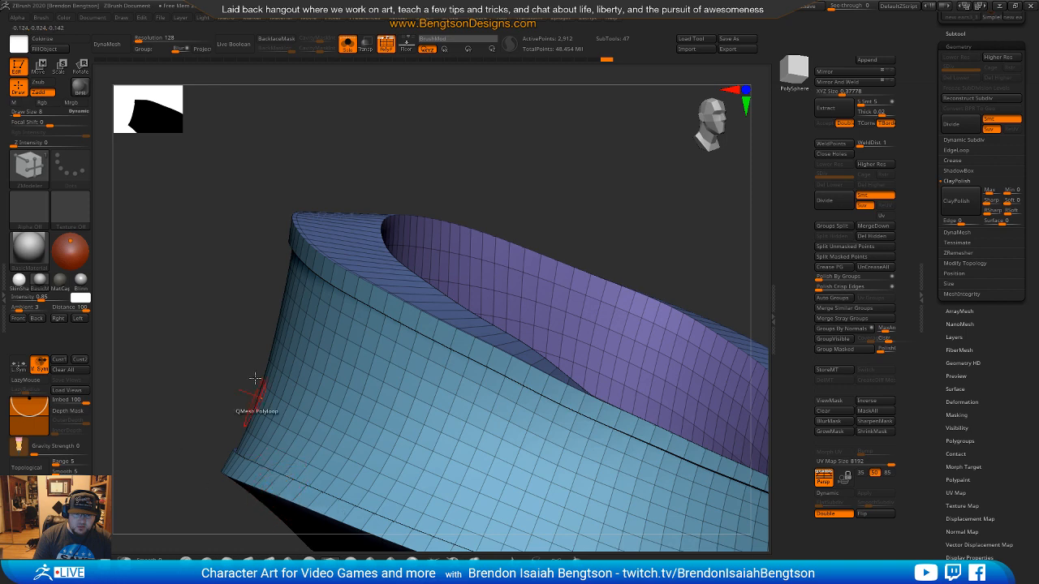
# Step: Undo the QMesh rims and set ZModeler's polygon action to Inset with the Polyloop target and the Inset Region modifier
pyautogui.moveTo(245, 273); pyautogui.dragTo(243, 302)
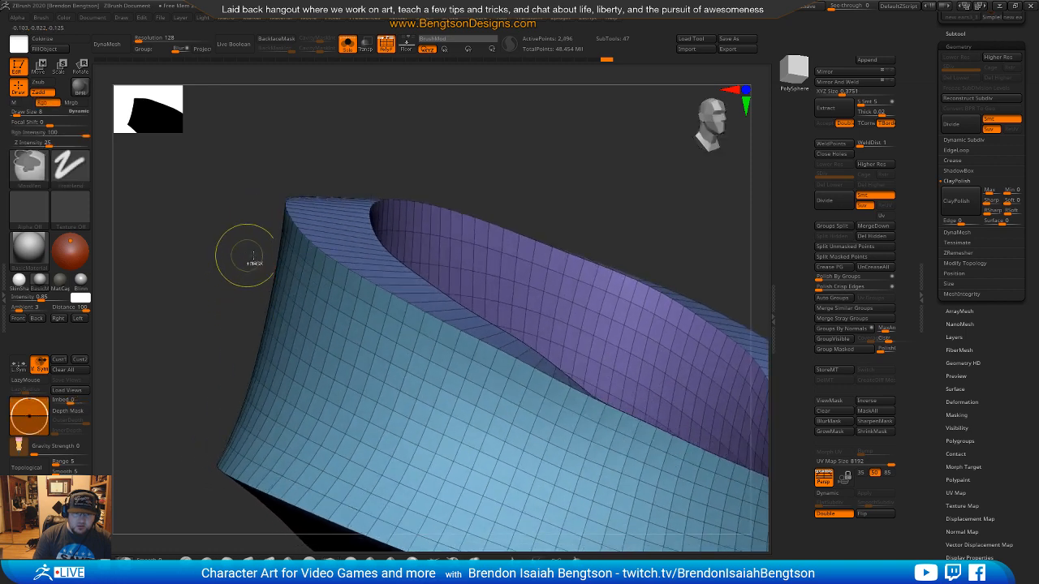
pyautogui.press('space')
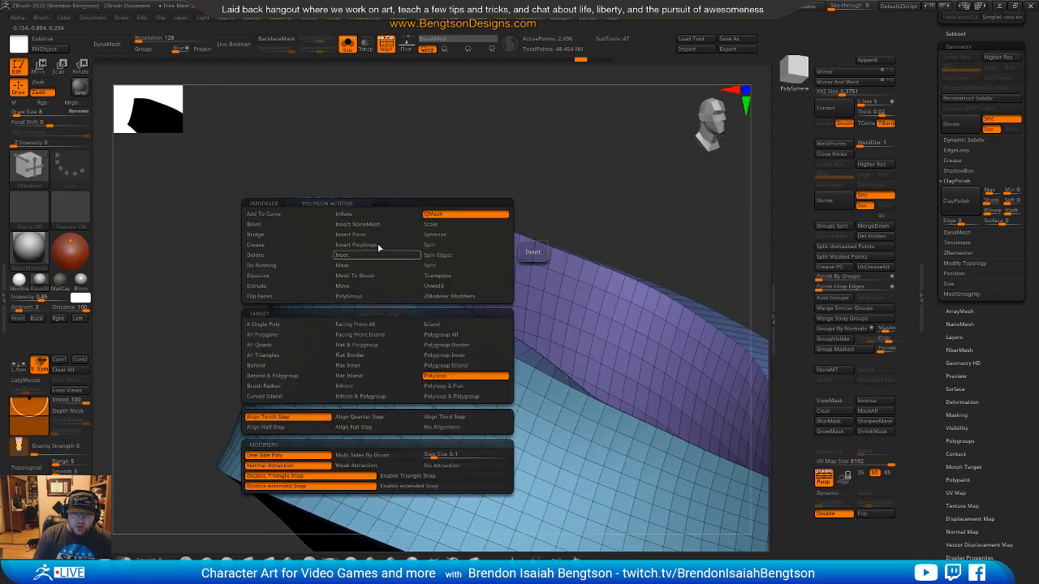
pyautogui.click(377, 255)
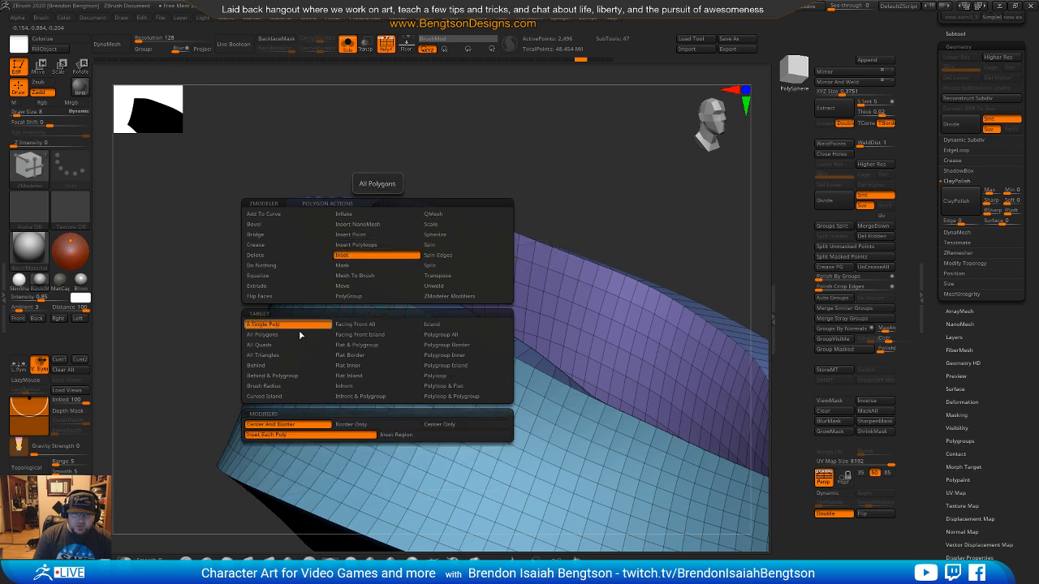
pyautogui.click(391, 434)
pyautogui.click(455, 337)
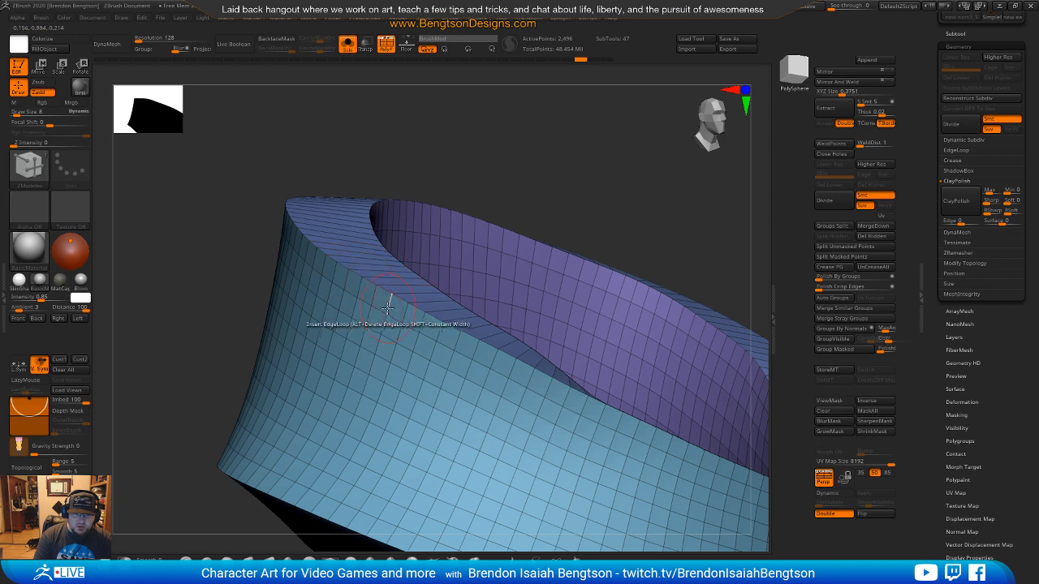
# Step: Inset the polyloop along the outer wall's upper edge into a thin band, undoing the first try and repeating it
pyautogui.click(391, 306)
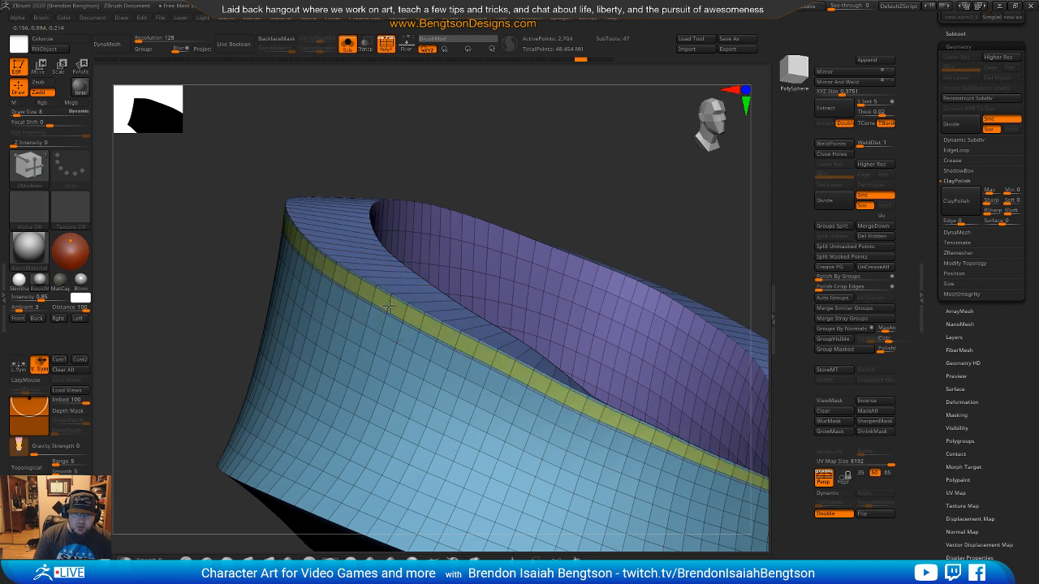
pyautogui.hotkey('ctrl', 'z')
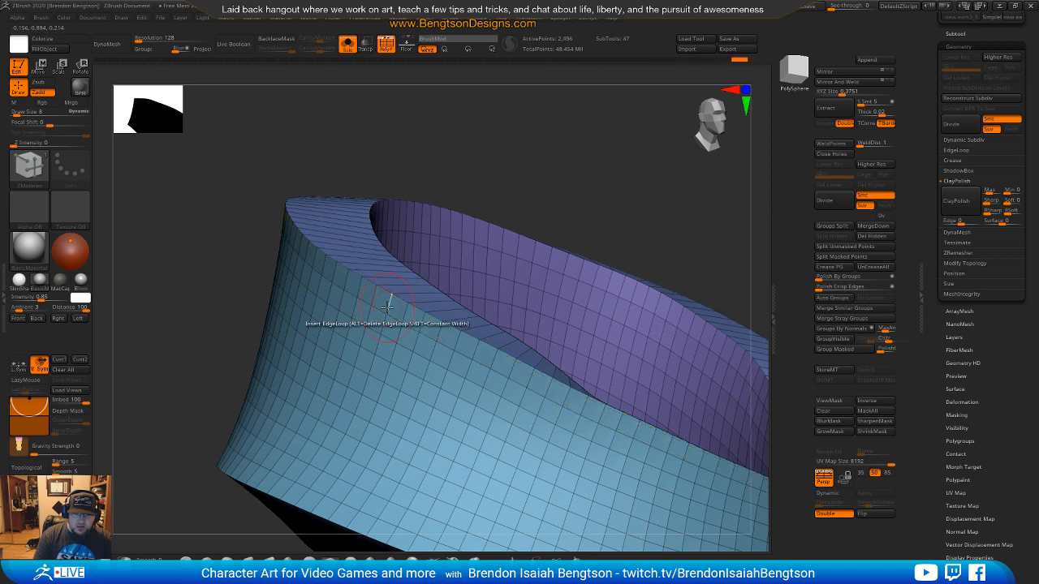
pyautogui.press('space')
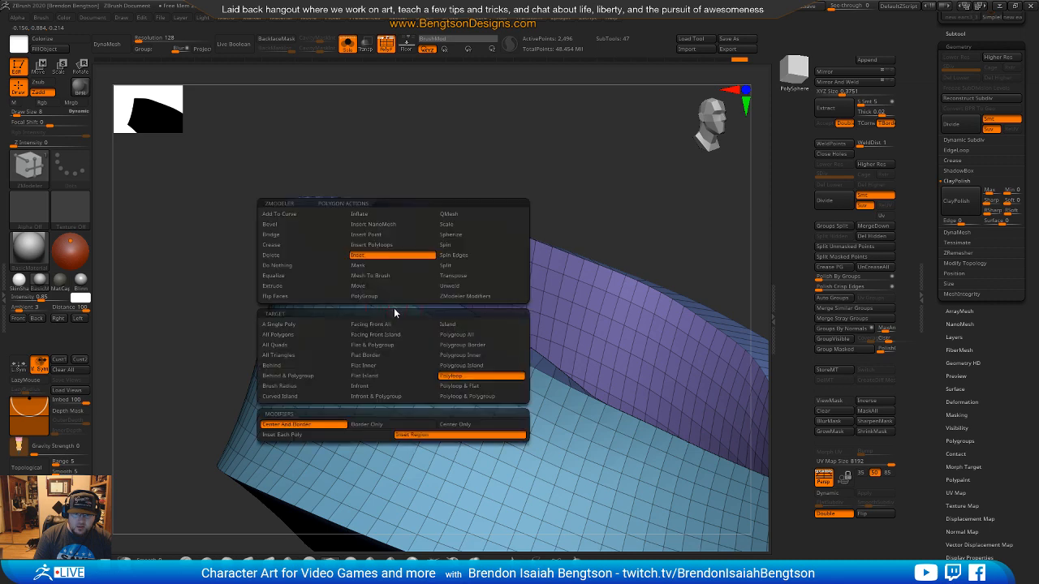
pyautogui.moveTo(463, 151); pyautogui.dragTo(454, 167)
pyautogui.click(391, 304)
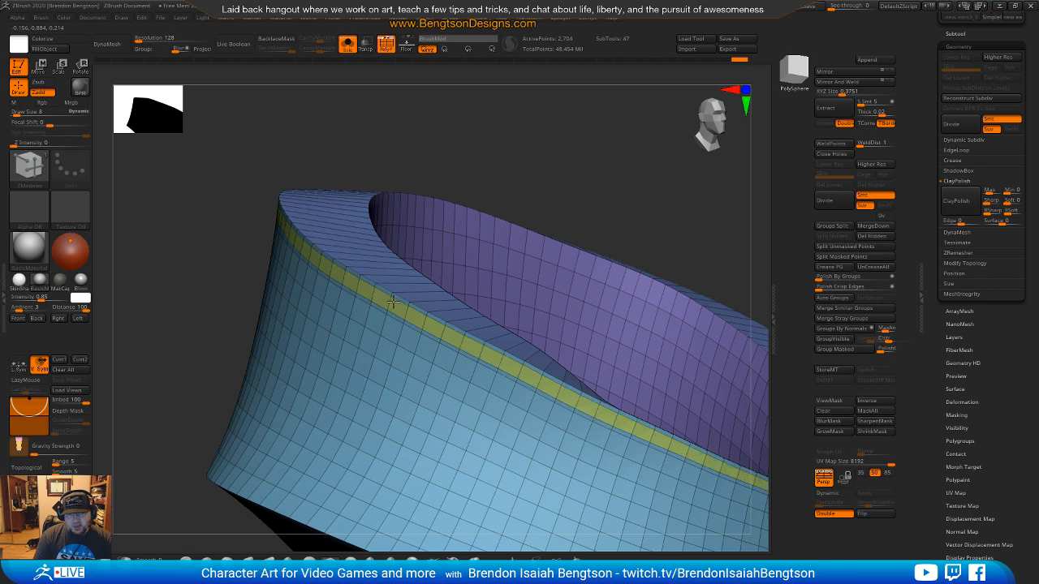
# Step: Inset the polyloop along the outer wall's lower edge into a matching thin band
pyautogui.keyDown('ctrl'); pyautogui.moveTo(407, 232); pyautogui.dragTo(401, 287, button='right'); pyautogui.keyUp('ctrl')
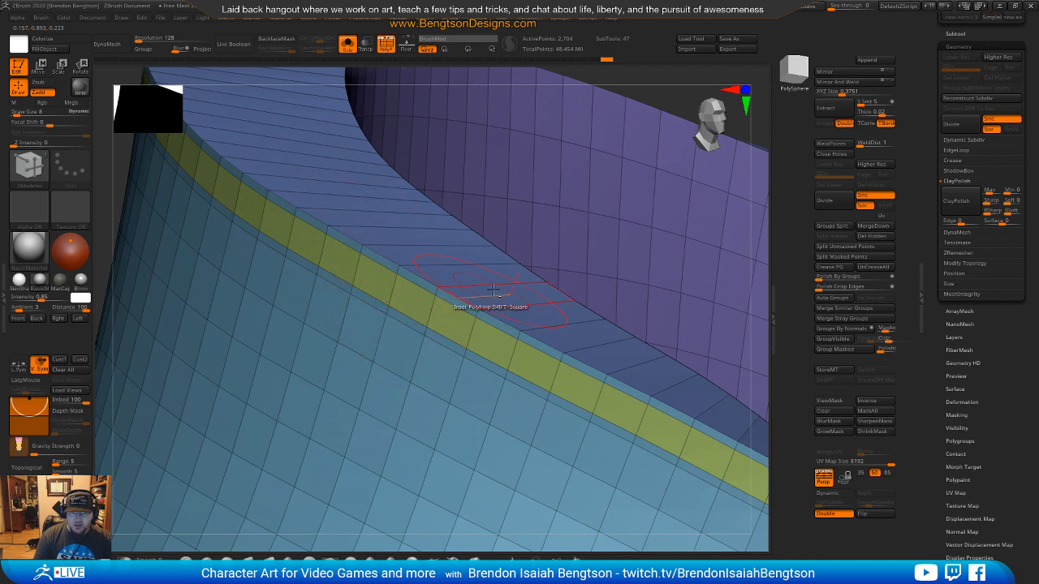
pyautogui.moveTo(400, 325); pyautogui.dragTo(349, 418, button='right')
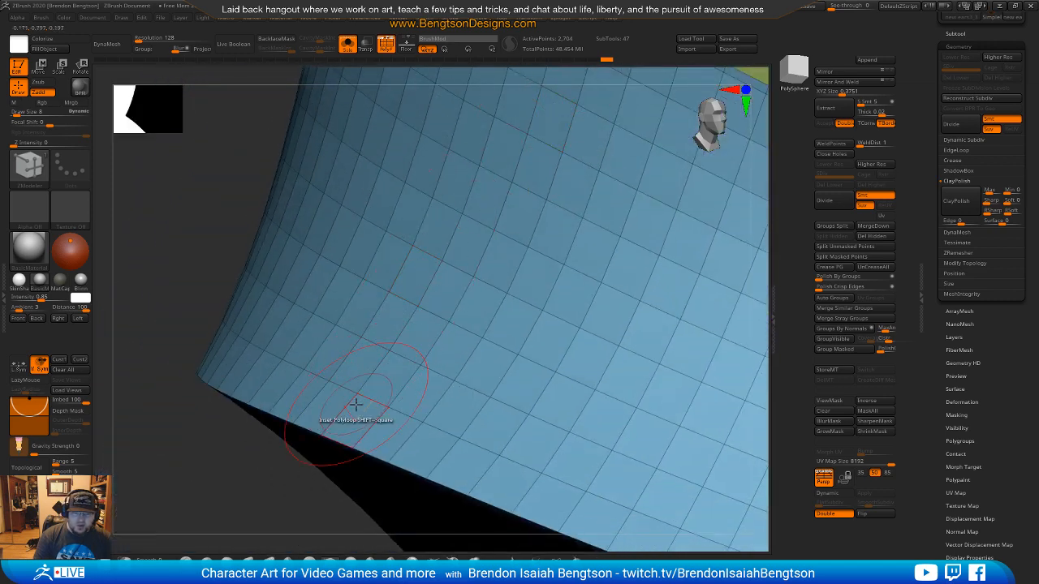
pyautogui.moveTo(243, 425); pyautogui.dragTo(276, 426, button='right')
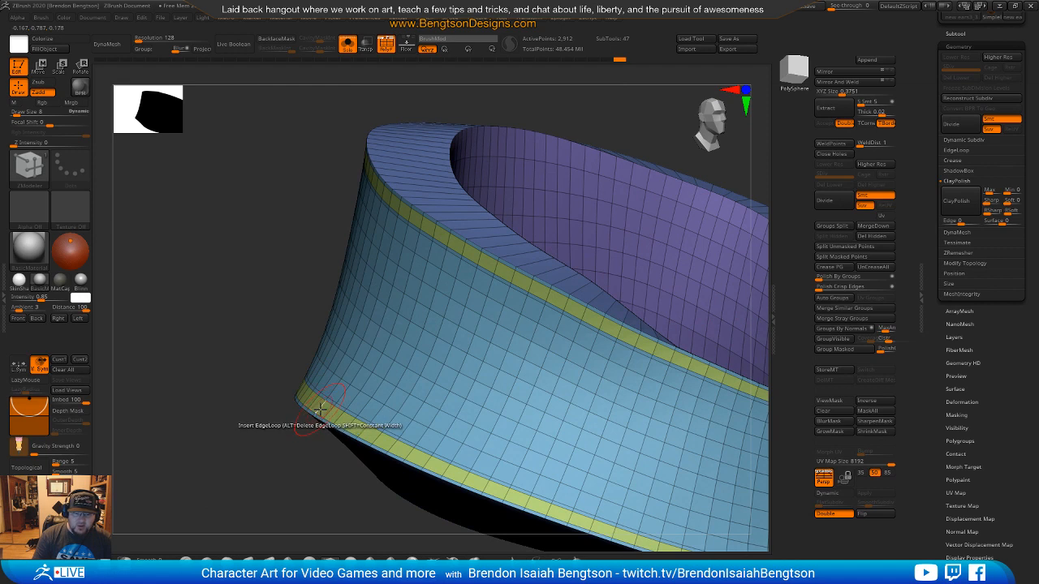
# Step: Set the polygon action to QMesh with the Polygroup All target and pull both inset bands slightly outward into raised rims
pyautogui.press('space')
pyautogui.click(385, 225)
pyautogui.click(383, 215)
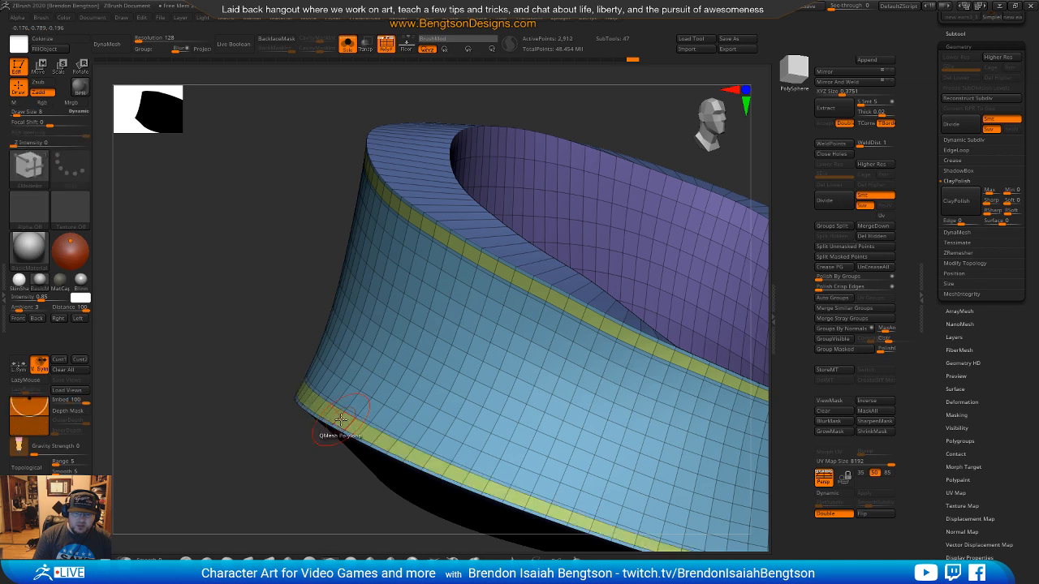
pyautogui.press('space')
pyautogui.click(429, 331)
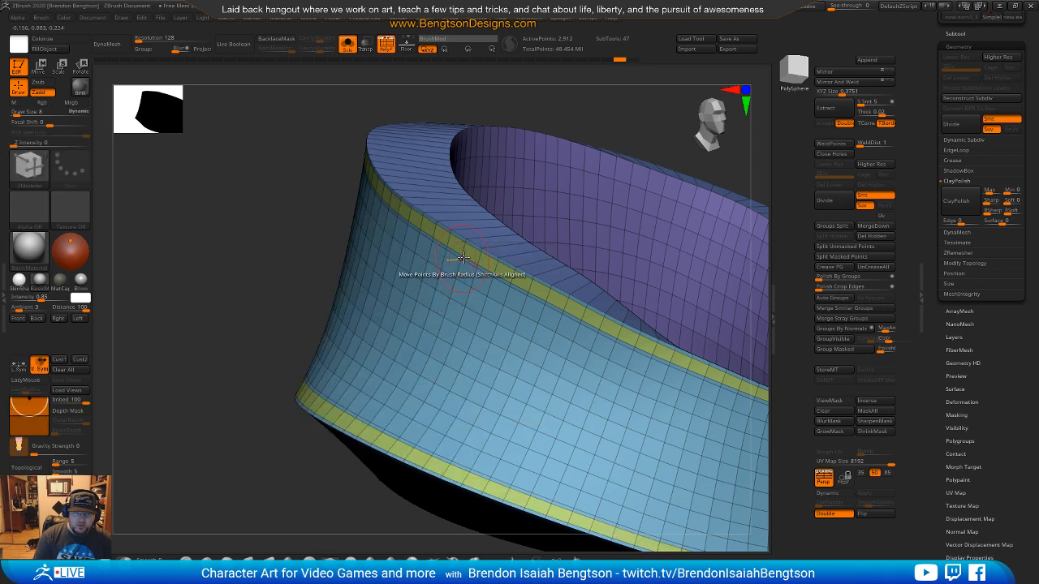
pyautogui.click(349, 421)
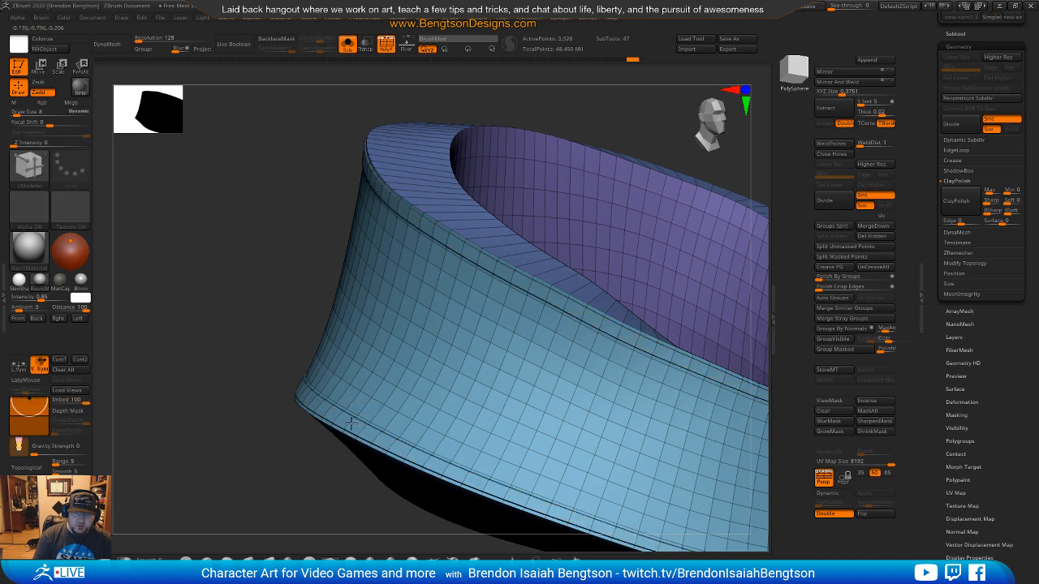
pyautogui.click(349, 421)
pyautogui.moveTo(349, 422); pyautogui.dragTo(349, 423)
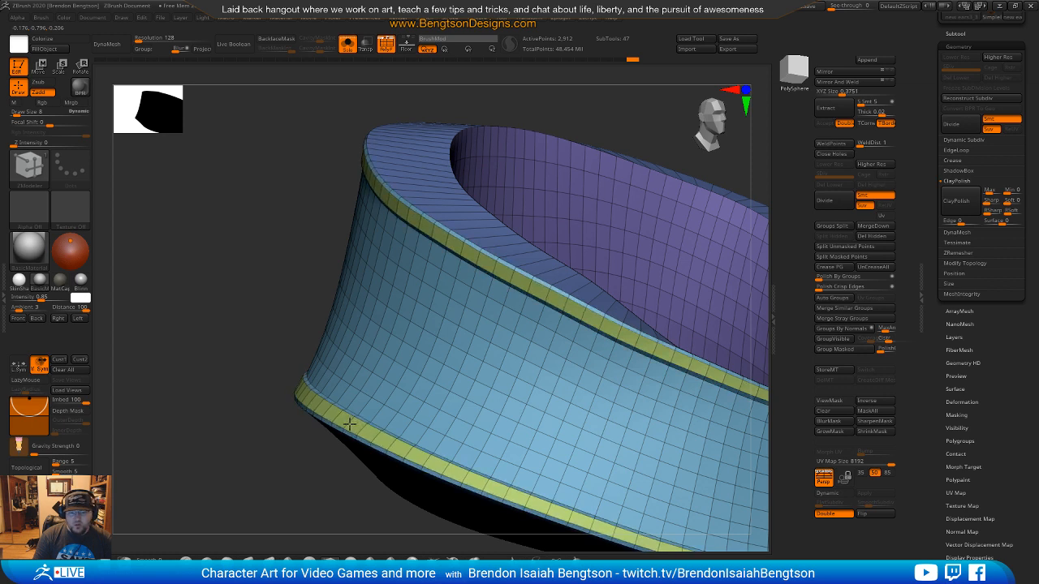
pyautogui.moveTo(349, 422); pyautogui.dragTo(349, 424)
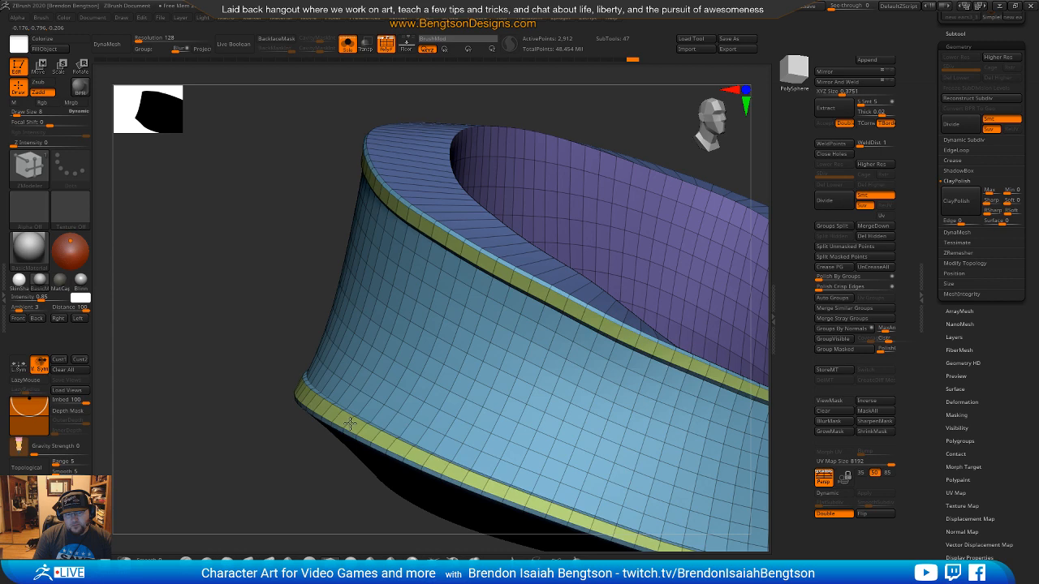
pyautogui.press('shift')
# Step: Hide the polyframe and subdivide the neck band to level 4, with smoothing off for the first division and on for the rest
pyautogui.moveTo(262, 345)
pyautogui.keyDown('alt'); pyautogui.mouseDown()
pyautogui.moveTo(267, 436)
pyautogui.moveTo(290, 478)
pyautogui.moveTo(359, 487)
pyautogui.moveTo(330, 435)
pyautogui.moveTo(267, 415)
pyautogui.moveTo(273, 429)
pyautogui.mouseUp(); pyautogui.keyUp('alt')
pyautogui.hotkey('shift', 'f')
pyautogui.keyDown('alt'); pyautogui.moveTo(514, 268); pyautogui.dragTo(643, 159); pyautogui.keyUp('alt')
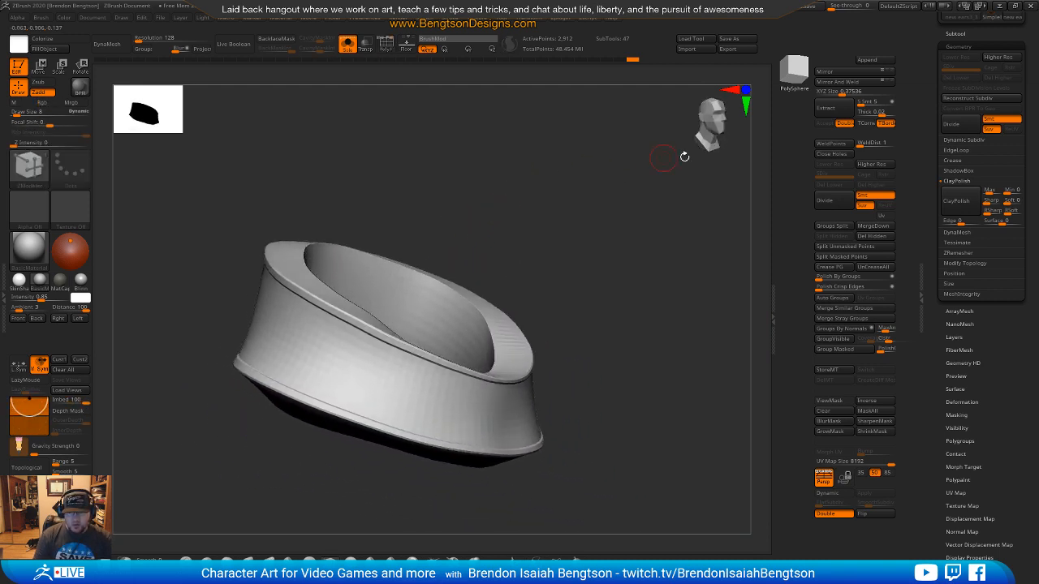
pyautogui.click(866, 194)
pyautogui.hotkey('ctrl', 'd')
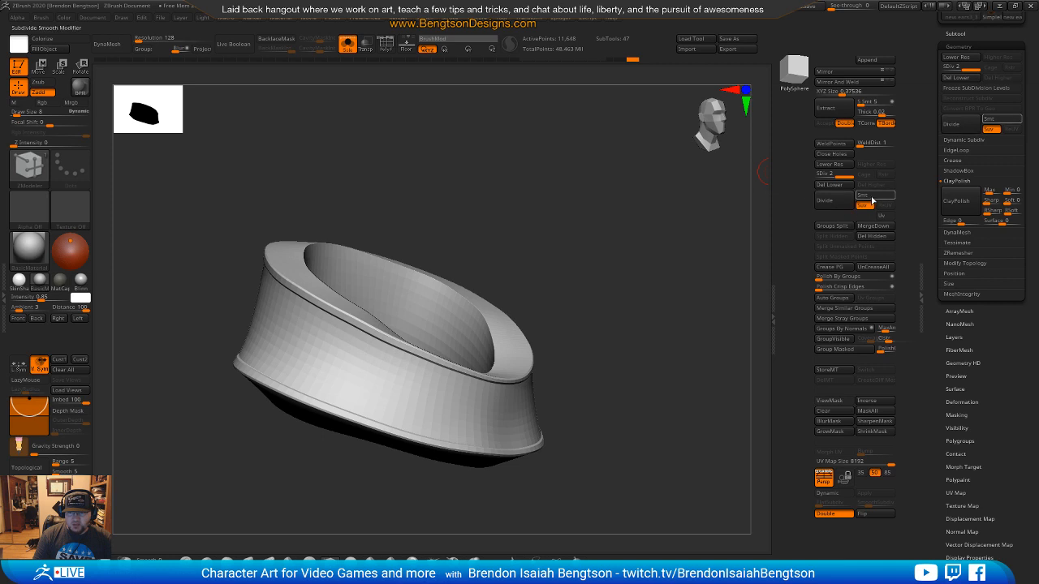
pyautogui.click(867, 195)
pyautogui.click(837, 202)
pyautogui.click(837, 202)
pyautogui.press('shift')
pyautogui.hotkey('shift', 'f')
pyautogui.hotkey('shift', 'f')
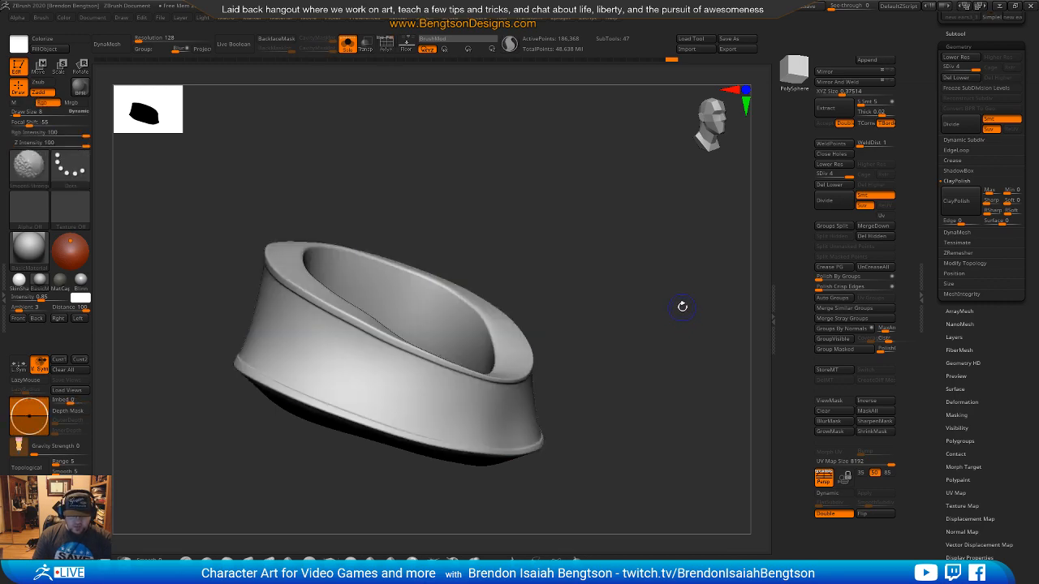
# Step: Show the whole character again, check the band around the neck, and divide it once more to subdivision level 5
pyautogui.hotkey('alt', 's')
pyautogui.moveTo(707, 428); pyautogui.dragTo(614, 367)
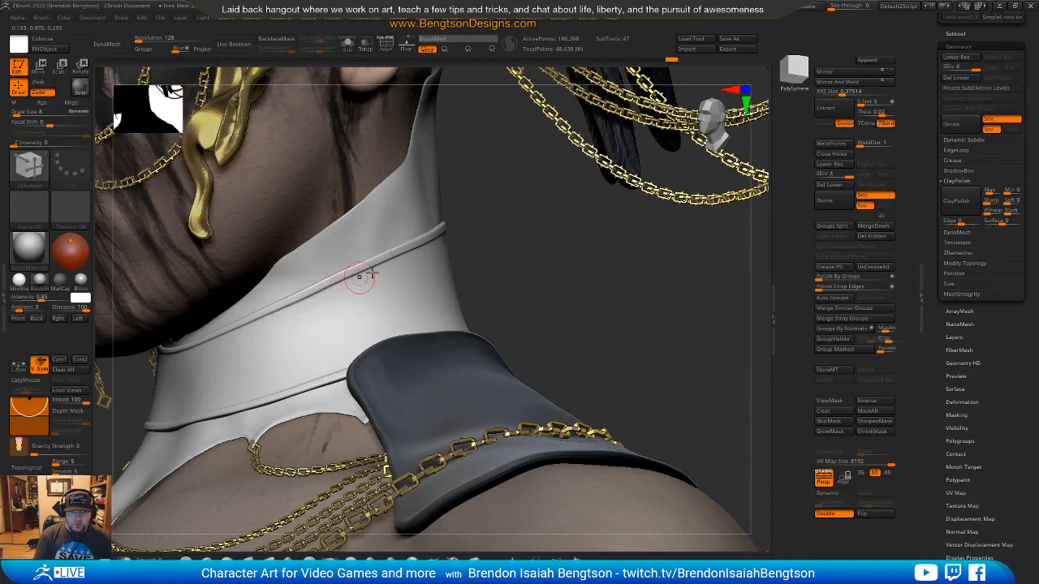
pyautogui.moveTo(554, 276); pyautogui.dragTo(664, 302)
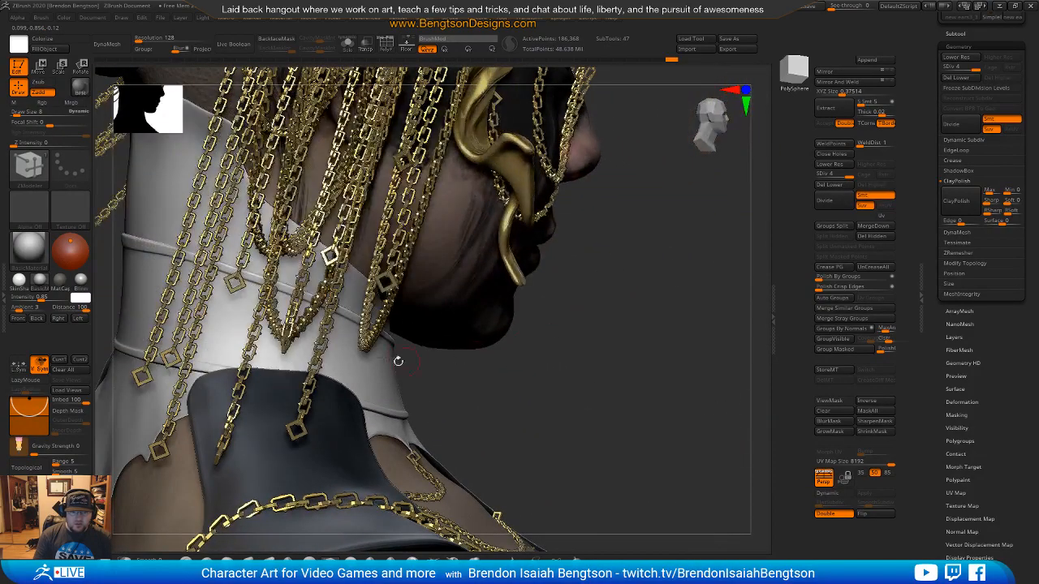
pyautogui.moveTo(551, 417); pyautogui.dragTo(487, 353)
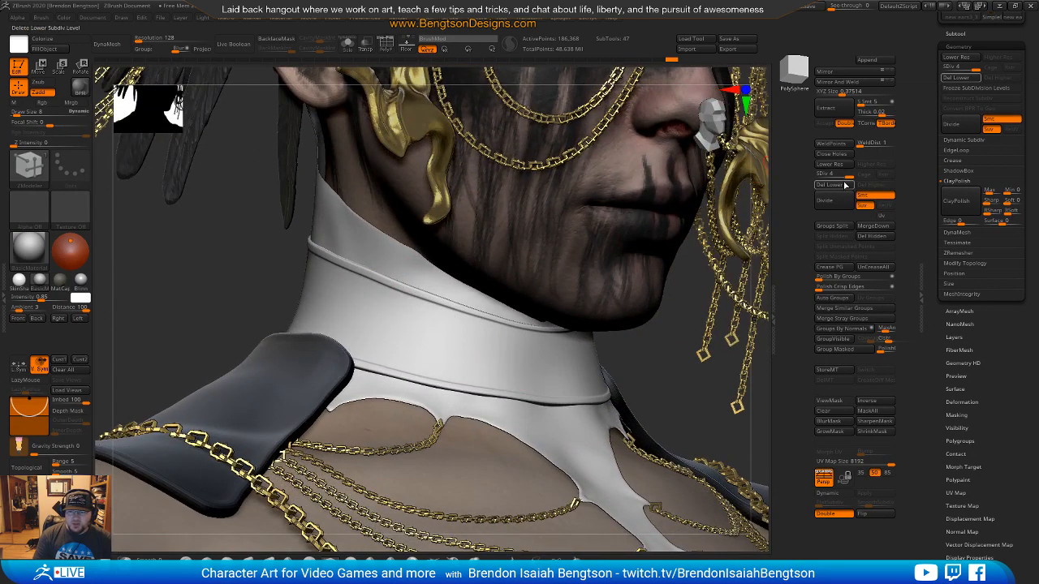
pyautogui.click(825, 200)
pyautogui.keyDown('ctrl'); pyautogui.moveTo(325, 293); pyautogui.dragTo(352, 309, button='right'); pyautogui.keyUp('ctrl')
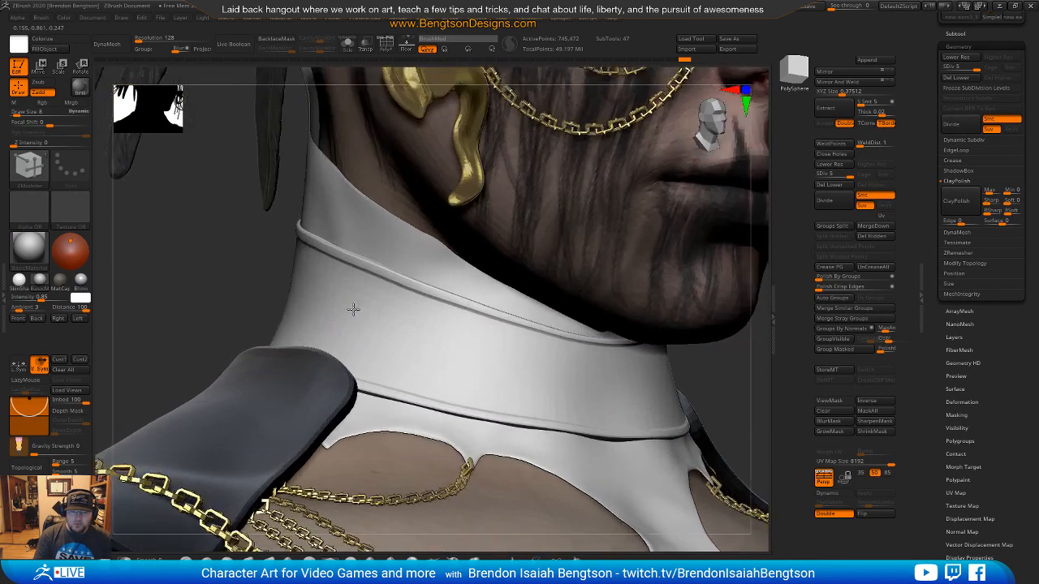
# Step: Switch to the ClayBuildup brush and examine the front of the neck band
pyautogui.press('b')
pyautogui.press('c')
pyautogui.press('b')
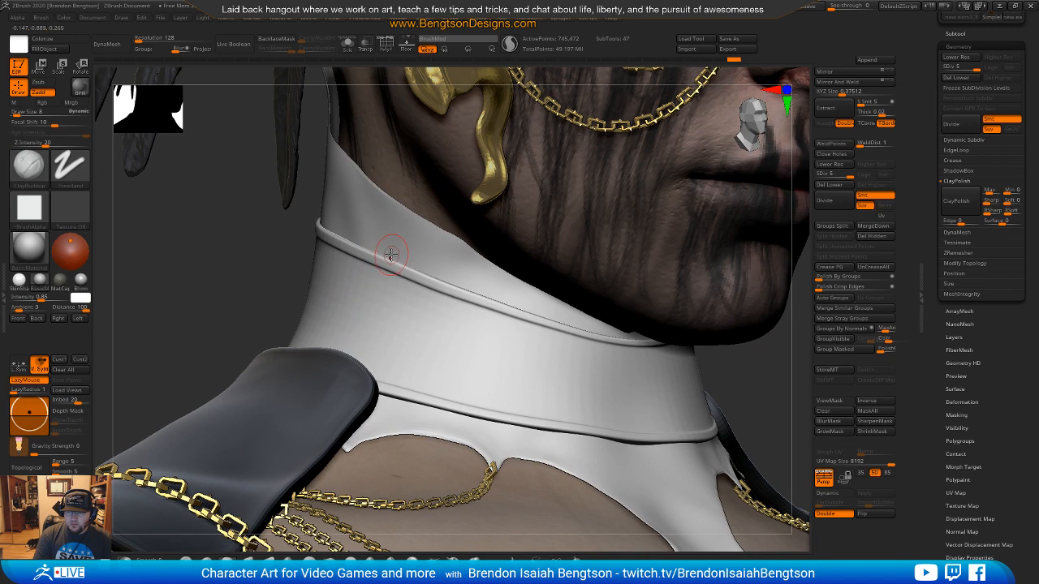
pyautogui.moveTo(457, 343); pyautogui.dragTo(417, 327, button='right')
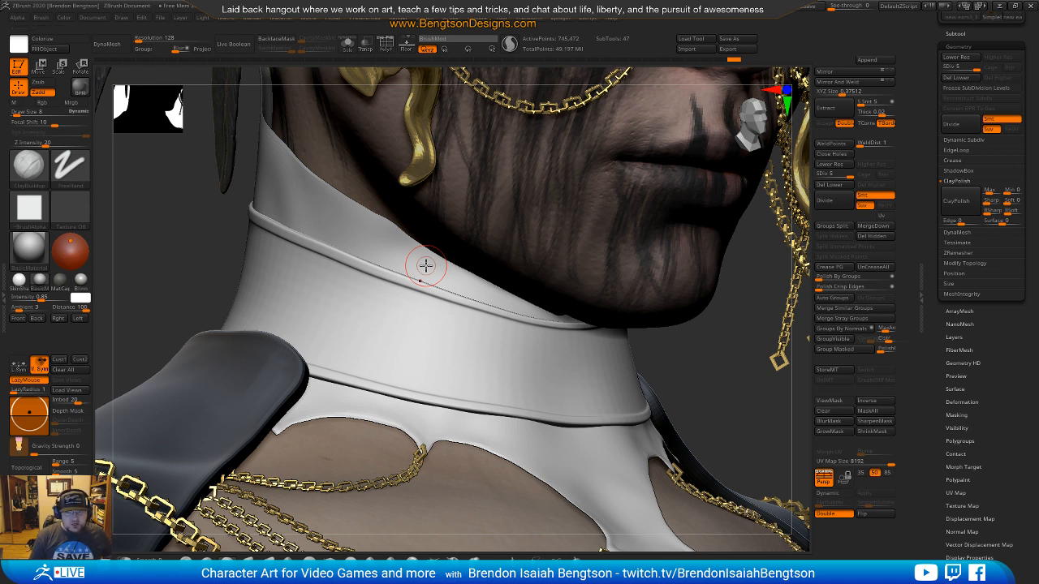
pyautogui.moveTo(687, 350); pyautogui.dragTo(662, 367)
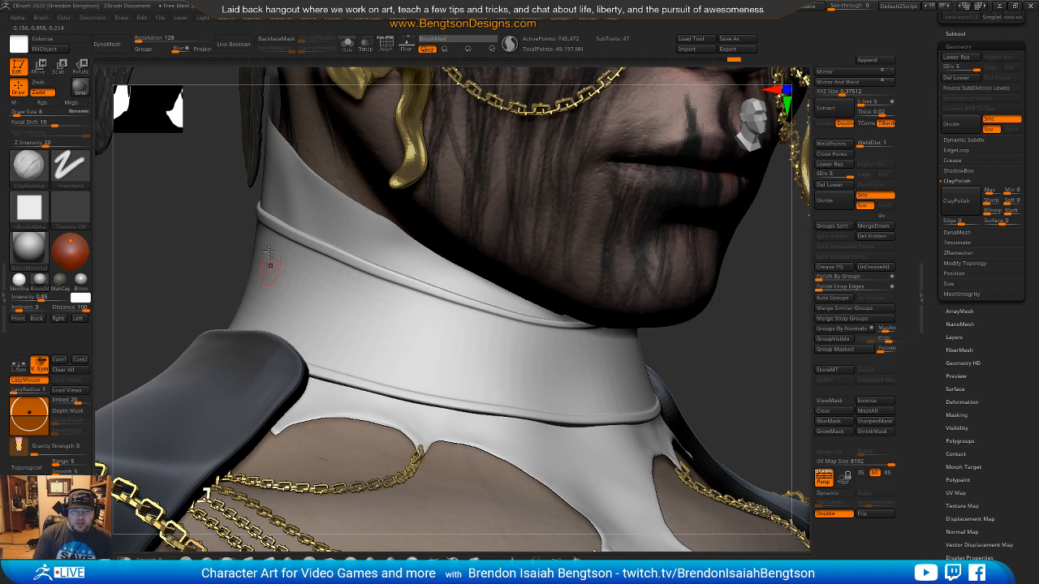
# Step: Switch to the Move Topological brush and make small nudges to the neck band's upper rim
pyautogui.press('b')
pyautogui.press('m')
pyautogui.press('t')
pyautogui.press('space')
pyautogui.moveTo(340, 250); pyautogui.dragTo(343, 249)
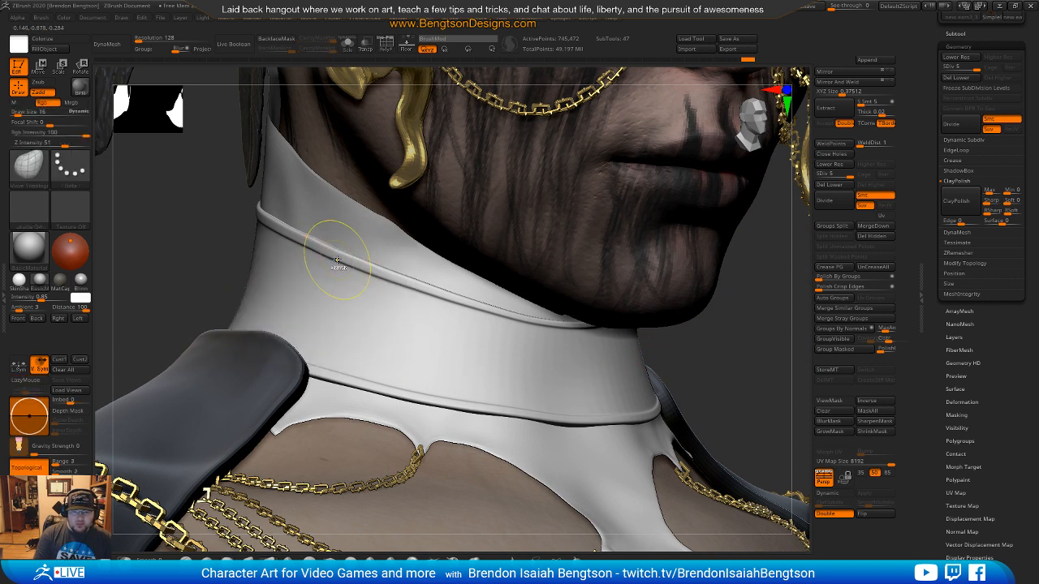
pyautogui.moveTo(334, 250); pyautogui.dragTo(332, 251)
# Step: Examine the neck band and its rims on the character from the back and the front
pyautogui.keyDown('alt'); pyautogui.moveTo(704, 328); pyautogui.dragTo(686, 301); pyautogui.keyUp('alt')
pyautogui.keyDown('alt'); pyautogui.moveTo(677, 373); pyautogui.dragTo(758, 385); pyautogui.keyUp('alt')
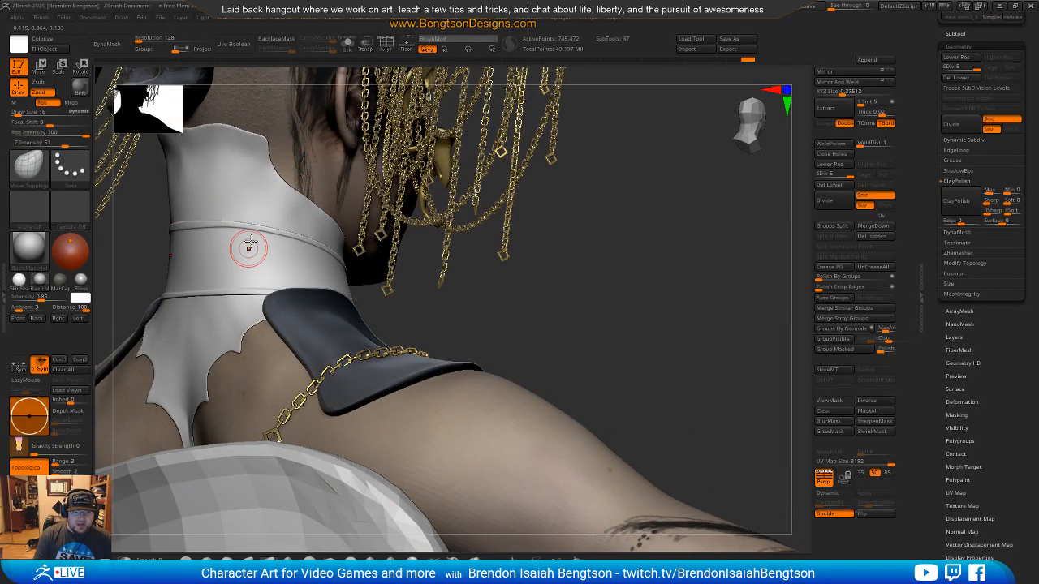
pyautogui.moveTo(541, 322)
pyautogui.mouseDown()
pyautogui.moveTo(573, 361)
pyautogui.moveTo(514, 359)
pyautogui.mouseUp()
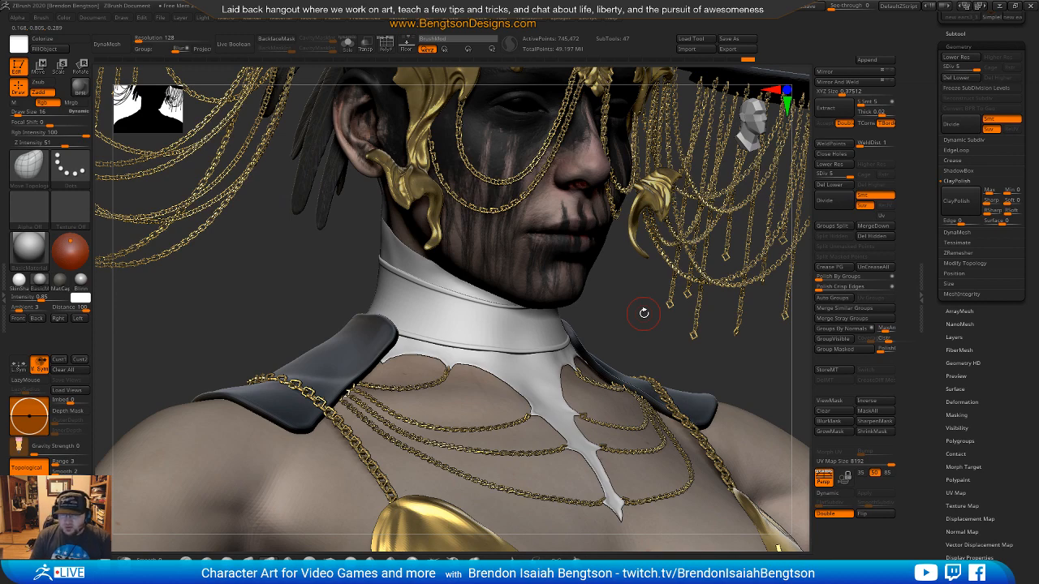
pyautogui.moveTo(611, 254)
pyautogui.mouseDown()
pyautogui.moveTo(614, 276)
pyautogui.moveTo(538, 341)
pyautogui.mouseUp()
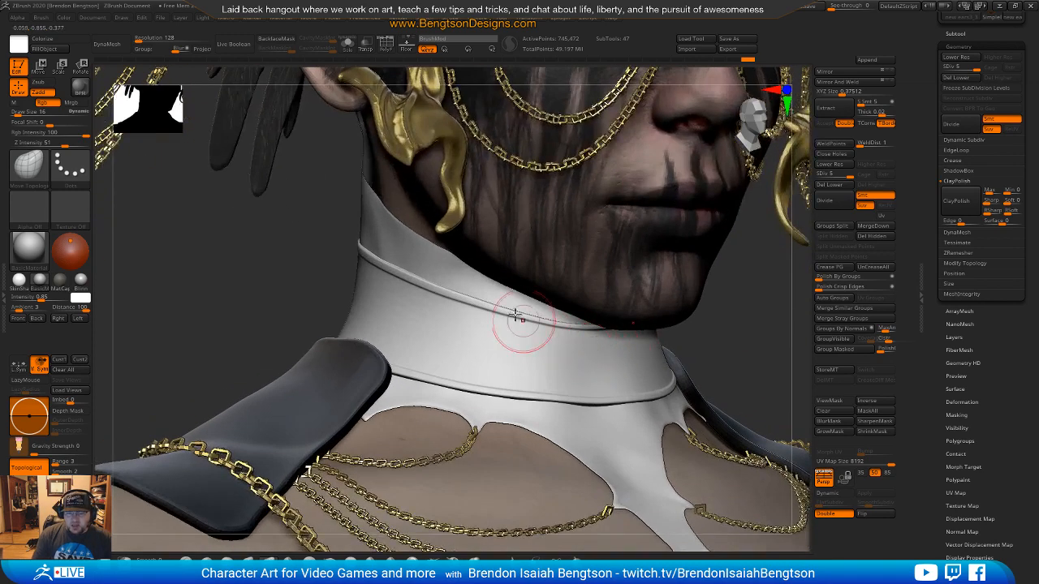
pyautogui.moveTo(752, 340)
pyautogui.mouseDown()
pyautogui.moveTo(721, 359)
pyautogui.moveTo(719, 378)
pyautogui.mouseUp()
pyautogui.moveTo(733, 413); pyautogui.dragTo(725, 392)
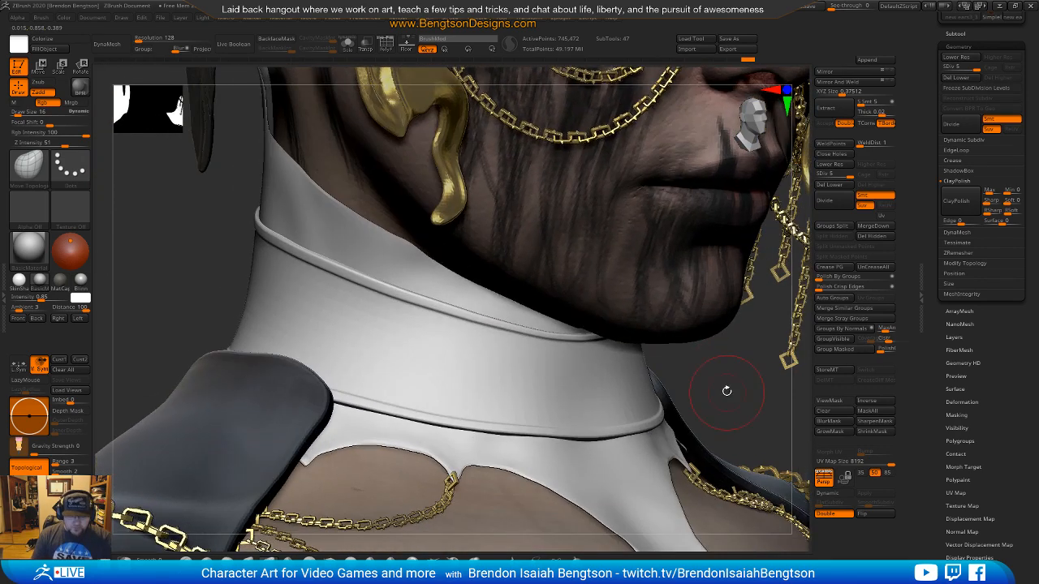
# Step: Isolate the neck band and duplicate its subtool
pyautogui.hotkey('shift', 's')
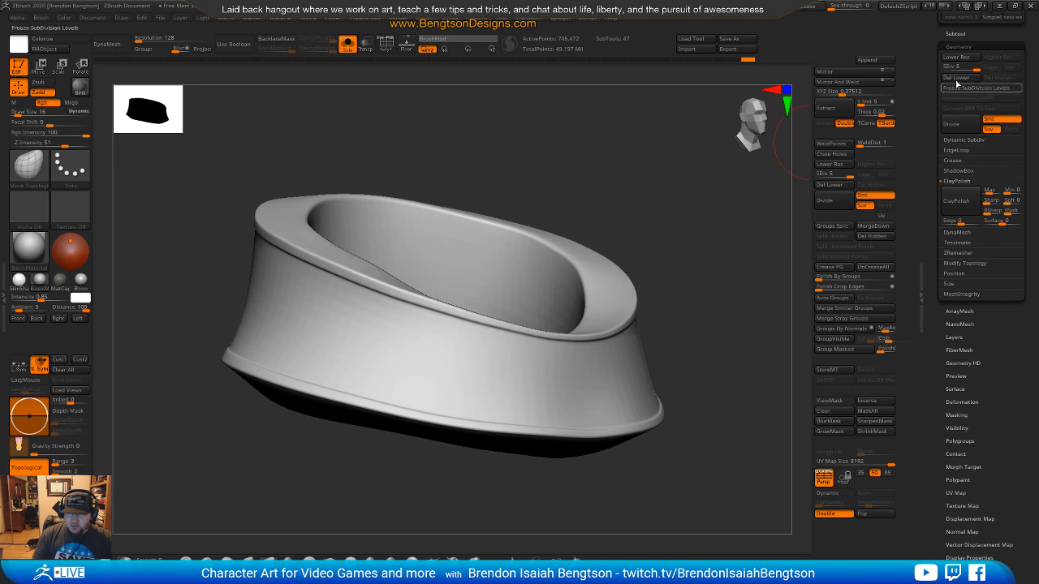
pyautogui.click(955, 34)
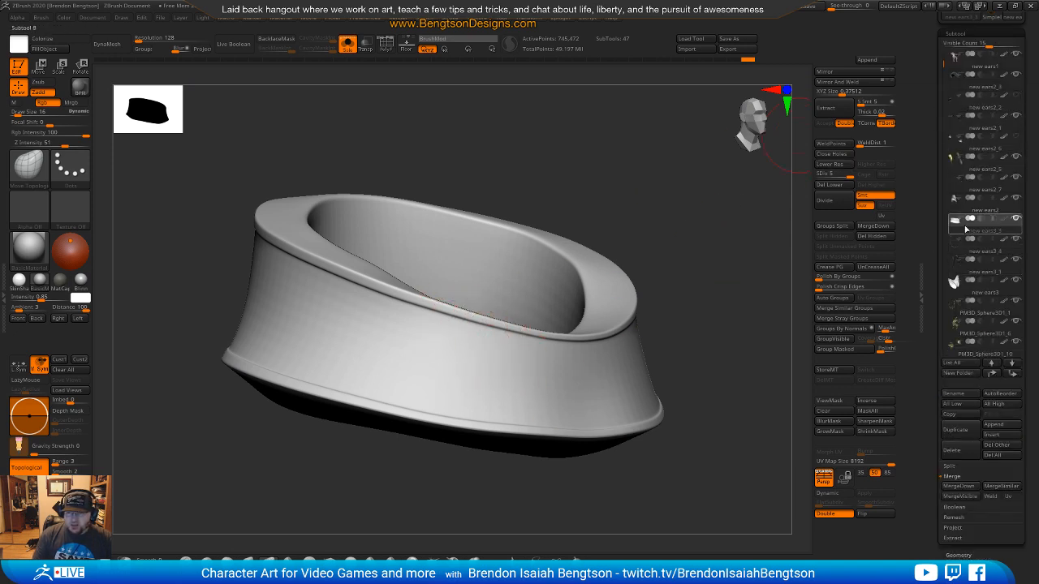
pyautogui.moveTo(963, 232)
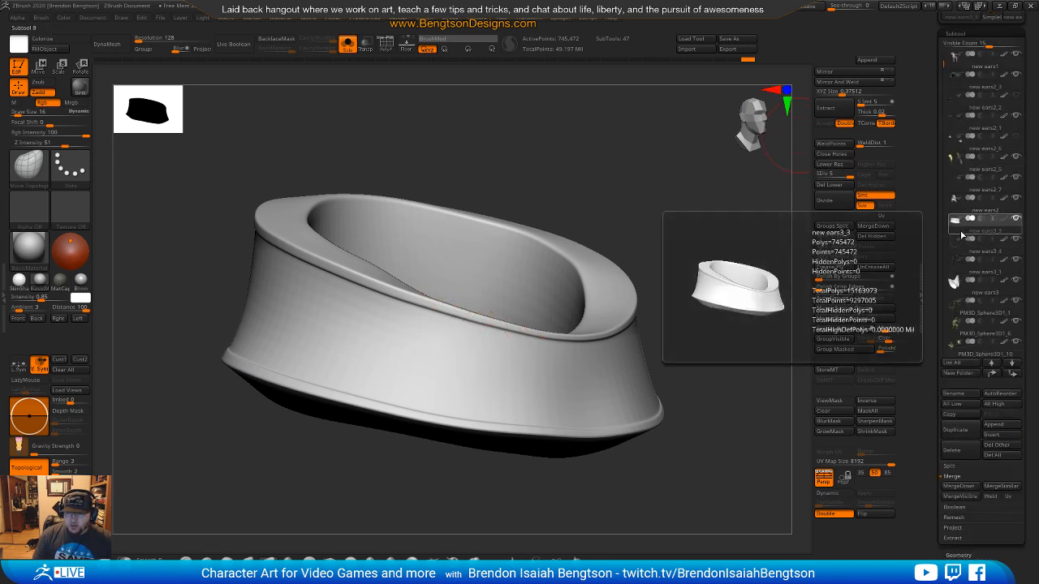
pyautogui.click(955, 430)
pyautogui.moveTo(990, 225)
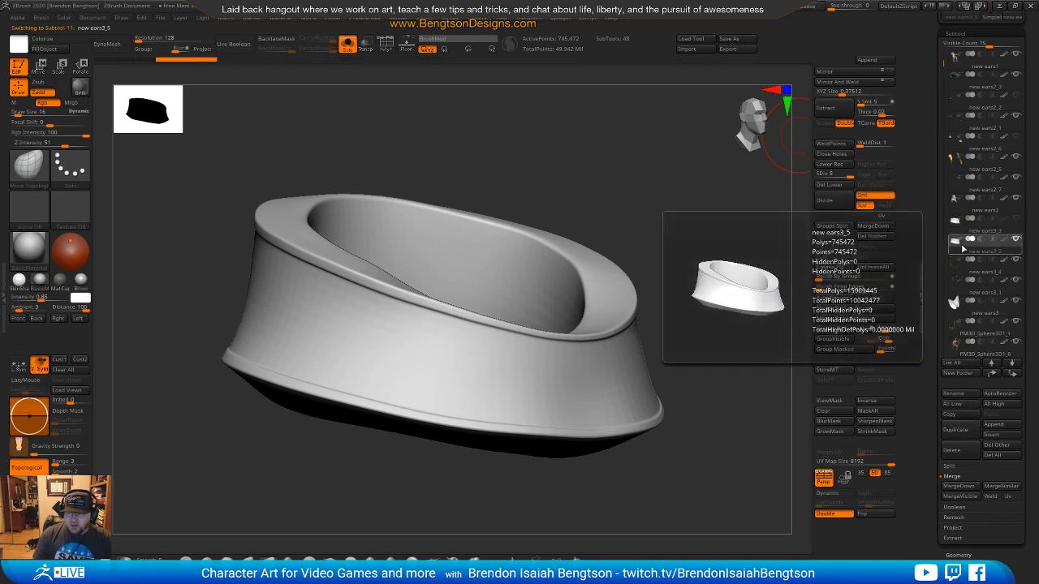
# Step: Set the duplicated neck band to subdivision level 4 and delete its lower and higher subdivision levels
pyautogui.moveTo(695, 311); pyautogui.dragTo(732, 312)
pyautogui.moveTo(743, 274); pyautogui.dragTo(739, 278)
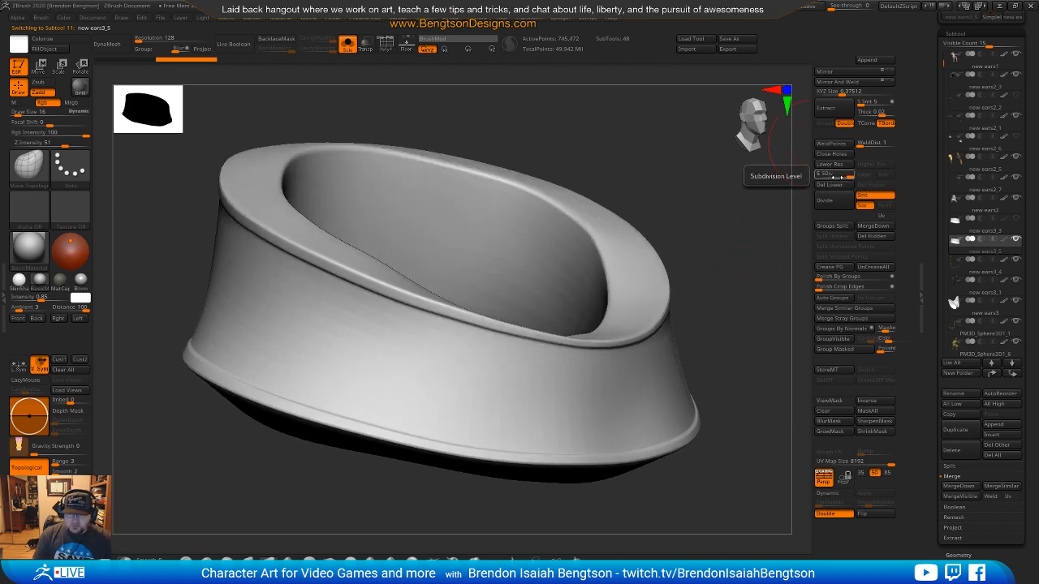
pyautogui.moveTo(842, 176); pyautogui.dragTo(833, 176)
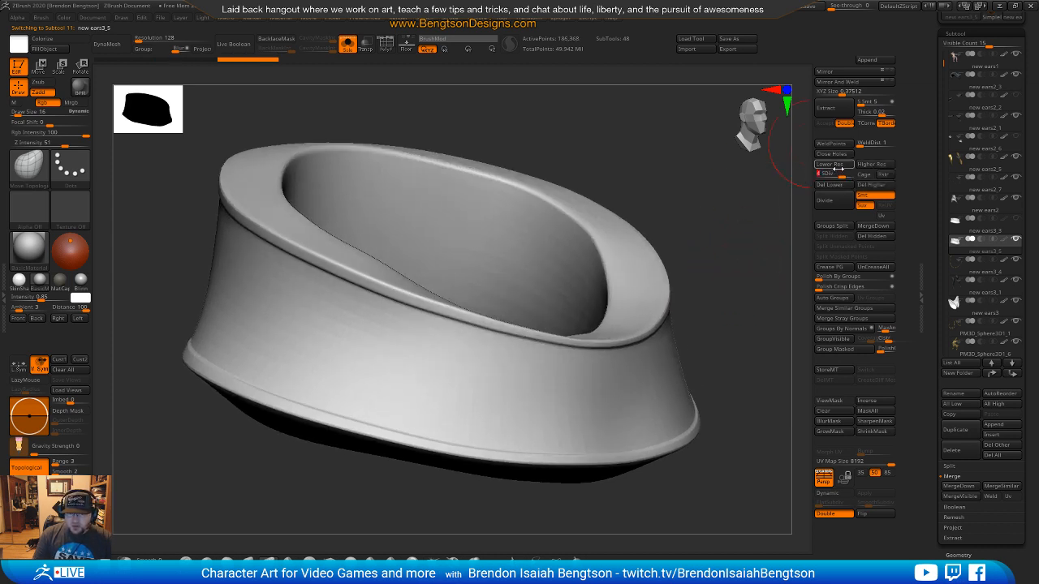
pyautogui.press('shift')
pyautogui.hotkey('shift', 'f')
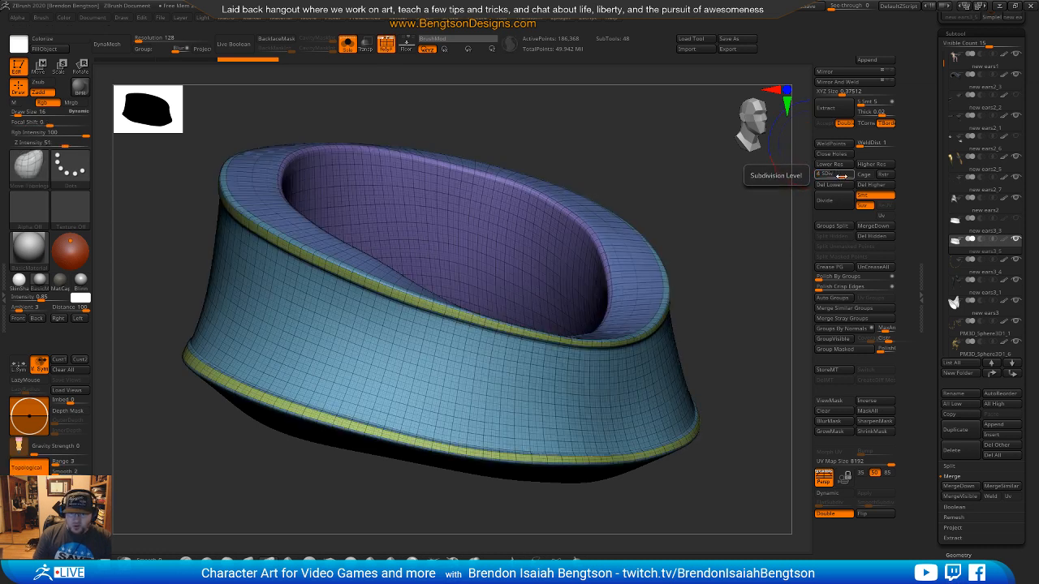
pyautogui.moveTo(836, 176); pyautogui.dragTo(829, 175)
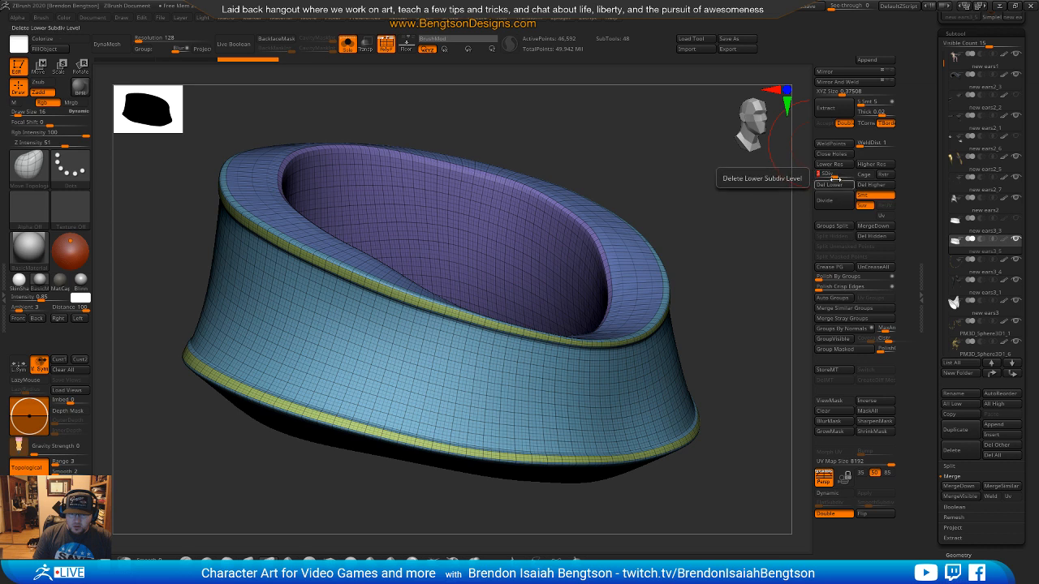
pyautogui.hotkey('shift', 'f')
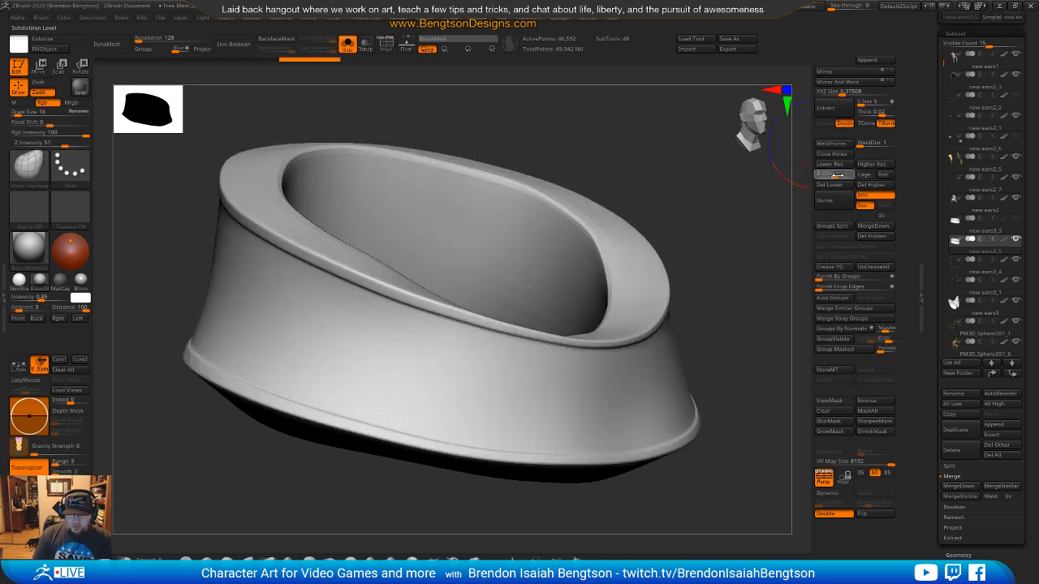
pyautogui.moveTo(839, 176); pyautogui.dragTo(845, 175)
pyautogui.click(838, 185)
pyautogui.click(864, 186)
pyautogui.moveTo(544, 159); pyautogui.dragTo(509, 142)
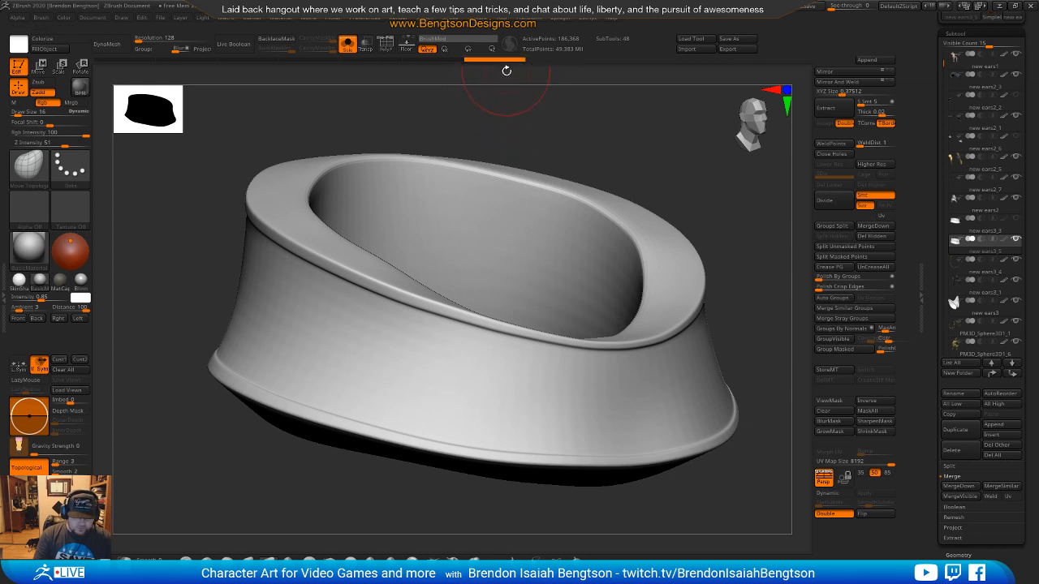
# Step: Switch to the ClayBuildup brush, turn on Sculptris Pro and set the draw size to 6
pyautogui.press('b')
pyautogui.press('c')
pyautogui.press('b')
pyautogui.click(509, 44)
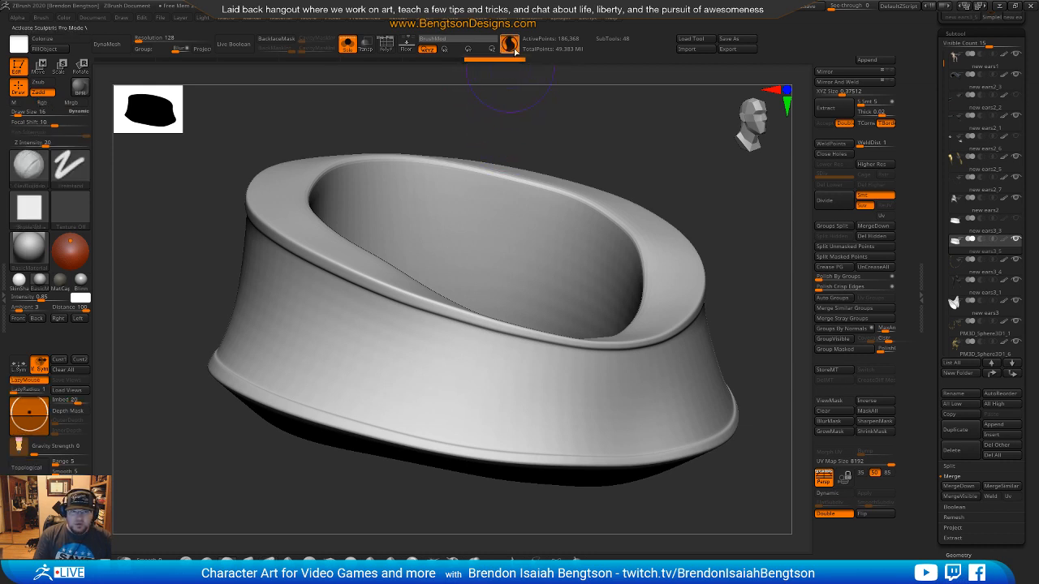
pyautogui.press('space')
pyautogui.moveTo(331, 242); pyautogui.dragTo(319, 242)
# Step: Try a few ClayBuildup strokes on the neck band's outer wall, check them in the wireframe and undo them
pyautogui.moveTo(315, 291)
pyautogui.mouseDown()
pyautogui.moveTo(324, 323)
pyautogui.moveTo(388, 358)
pyautogui.mouseUp()
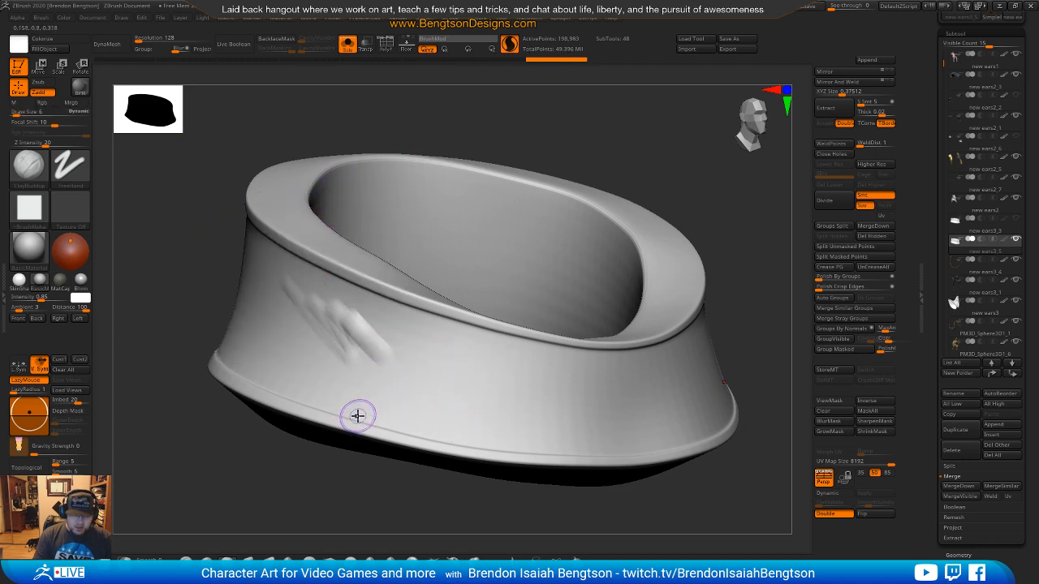
pyautogui.hotkey('shift', 'f')
pyautogui.moveTo(268, 452); pyautogui.dragTo(324, 318)
pyautogui.moveTo(619, 189)
pyautogui.keyDown('alt'); pyautogui.mouseDown()
pyautogui.moveTo(626, 236)
pyautogui.moveTo(682, 261)
pyautogui.mouseUp(); pyautogui.keyUp('alt')
pyautogui.moveTo(681, 261); pyautogui.dragTo(606, 220)
pyautogui.hotkey('ctrl', 'z')
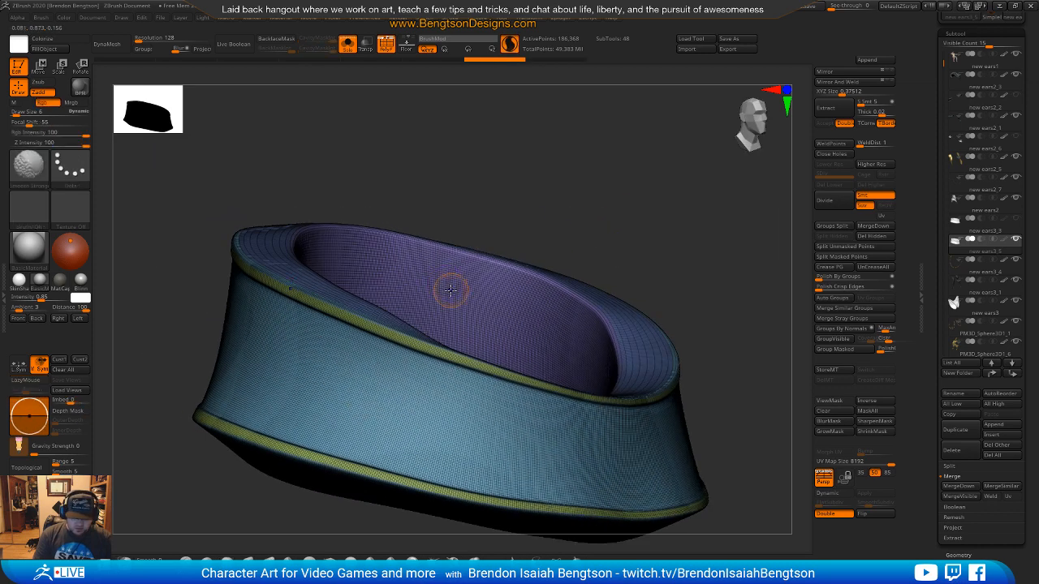
# Step: Build up and smooth the surface along the neck band's upper rim, checking the mesh density in the wireframe
pyautogui.hotkey('shift', 'f')
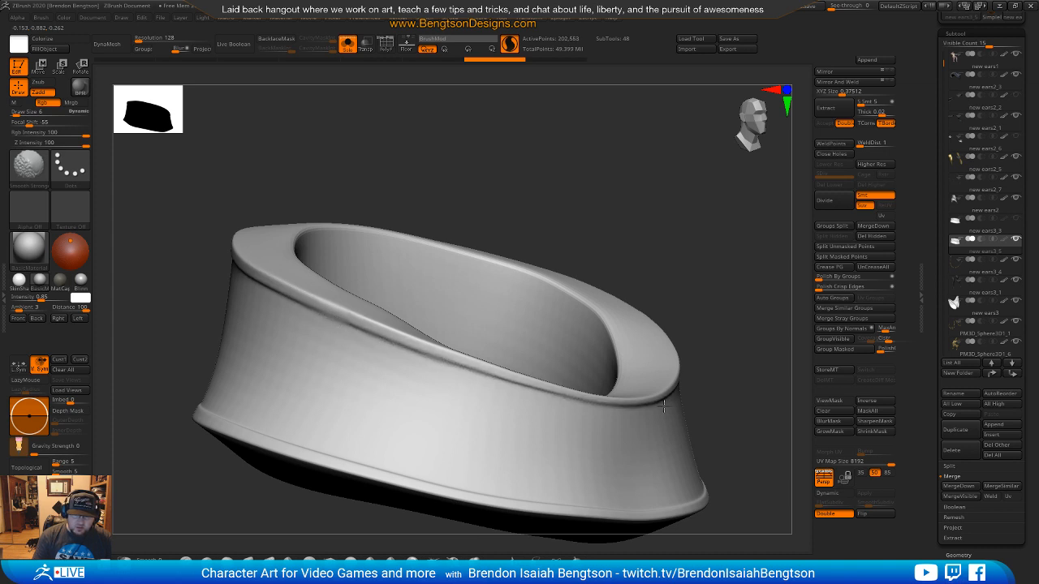
pyautogui.hotkey('shift', 'f')
pyautogui.moveTo(644, 213); pyautogui.dragTo(649, 220)
pyautogui.keyDown('alt'); pyautogui.moveTo(588, 262); pyautogui.dragTo(656, 254); pyautogui.keyUp('alt')
pyautogui.keyDown('alt'); pyautogui.moveTo(615, 285); pyautogui.dragTo(696, 297); pyautogui.keyUp('alt')
pyautogui.keyDown('shift'); pyautogui.moveTo(464, 318); pyautogui.dragTo(231, 258); pyautogui.keyUp('shift')
pyautogui.moveTo(329, 286)
pyautogui.keyDown('shift'); pyautogui.mouseDown()
pyautogui.moveTo(396, 295)
pyautogui.moveTo(310, 302)
pyautogui.moveTo(408, 309)
pyautogui.mouseUp(); pyautogui.keyUp('shift')
pyautogui.moveTo(607, 264); pyautogui.dragTo(636, 272)
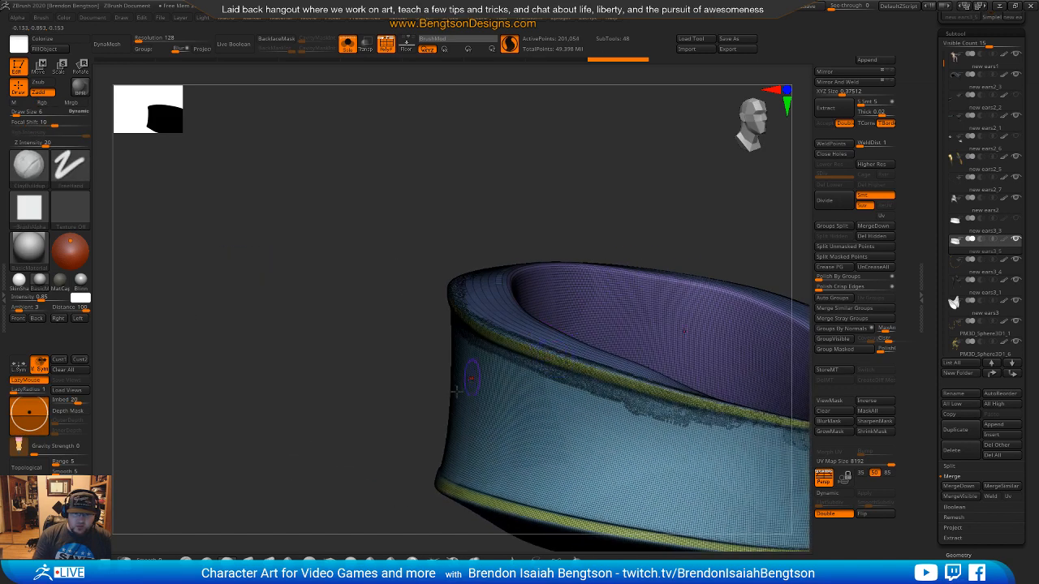
pyautogui.moveTo(321, 410); pyautogui.dragTo(232, 332)
pyautogui.hotkey('shift', 'f')
pyautogui.moveTo(311, 479); pyautogui.dragTo(300, 439)
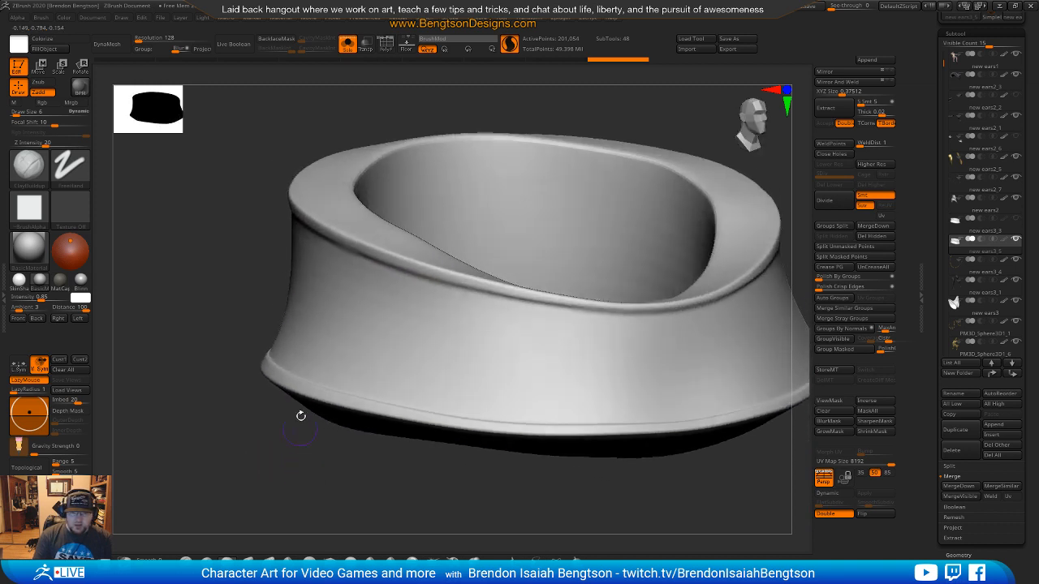
# Step: Add clay along the neck band's upper rim and smooth along its lower rim
pyautogui.moveTo(329, 233); pyautogui.dragTo(360, 245)
pyautogui.moveTo(445, 277); pyautogui.dragTo(529, 294)
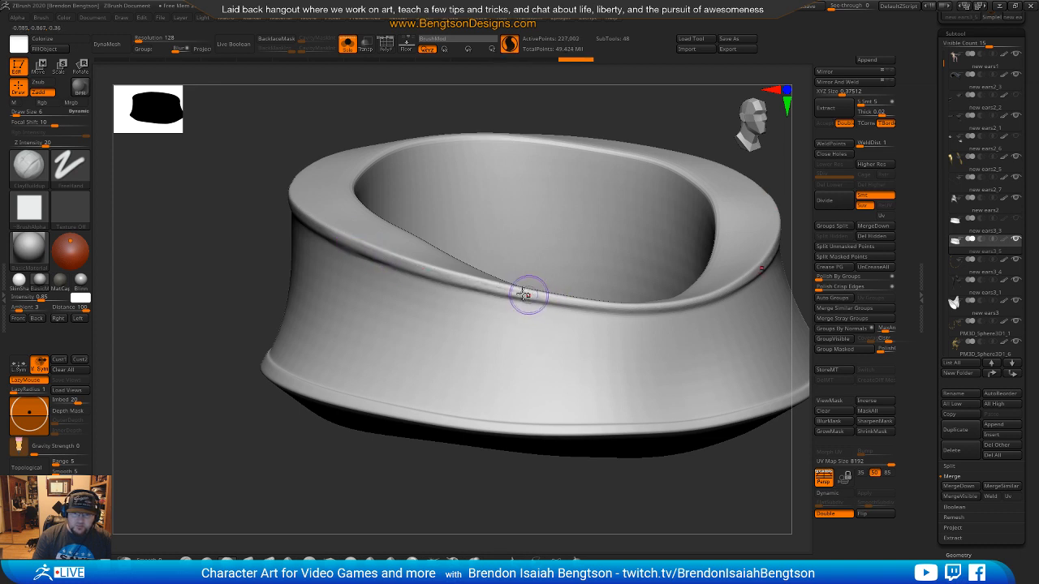
pyautogui.keyDown('alt'); pyautogui.moveTo(265, 450); pyautogui.dragTo(269, 338); pyautogui.keyUp('alt')
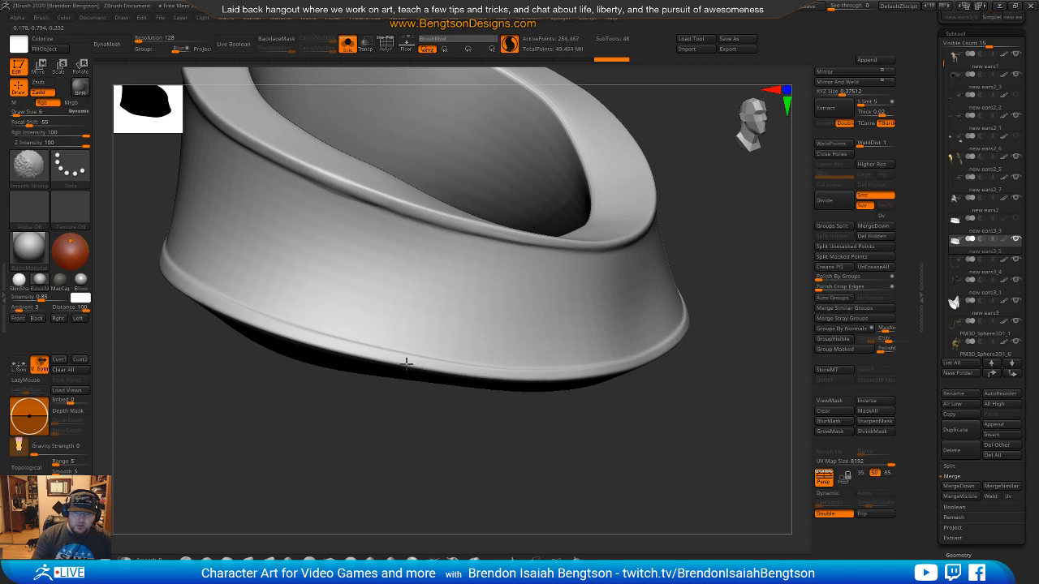
pyautogui.moveTo(295, 329)
pyautogui.mouseDown()
pyautogui.moveTo(360, 457)
pyautogui.moveTo(387, 378)
pyautogui.mouseUp()
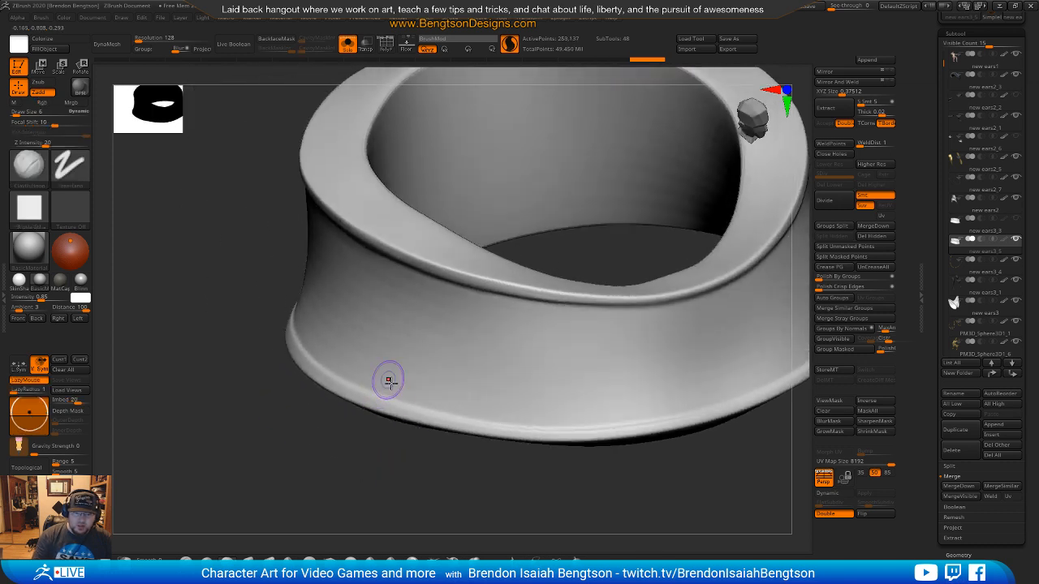
# Step: Try thickening the neck band's lower rim with the Inflat brush, enlarging the draw size to 8
pyautogui.moveTo(257, 408); pyautogui.dragTo(270, 427)
pyautogui.press('shift')
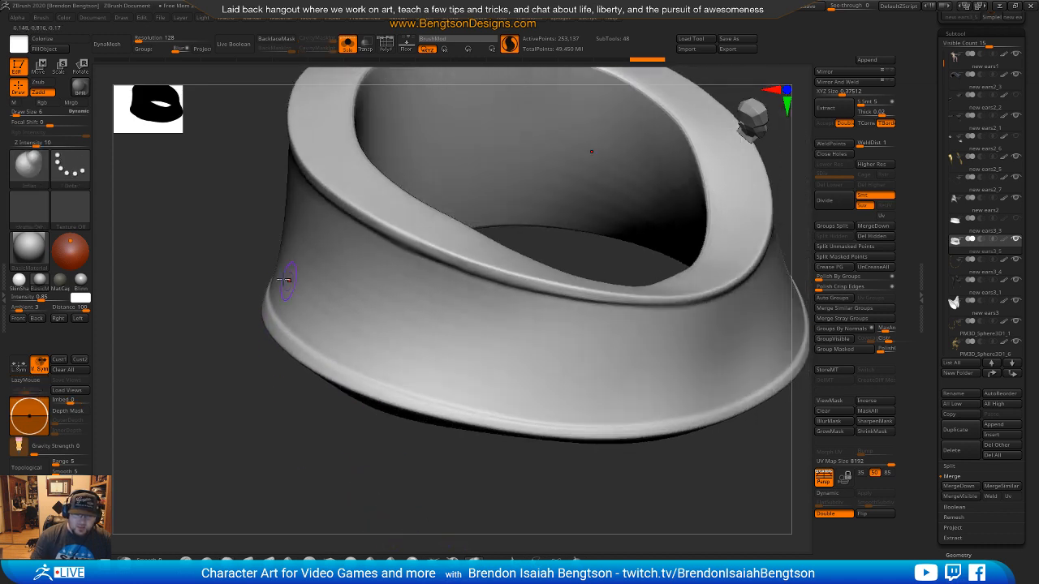
pyautogui.moveTo(291, 347); pyautogui.dragTo(286, 344)
pyautogui.moveTo(359, 459)
pyautogui.mouseDown()
pyautogui.moveTo(336, 457)
pyautogui.moveTo(301, 322)
pyautogui.moveTo(276, 366)
pyautogui.moveTo(285, 413)
pyautogui.mouseUp()
pyautogui.press('space')
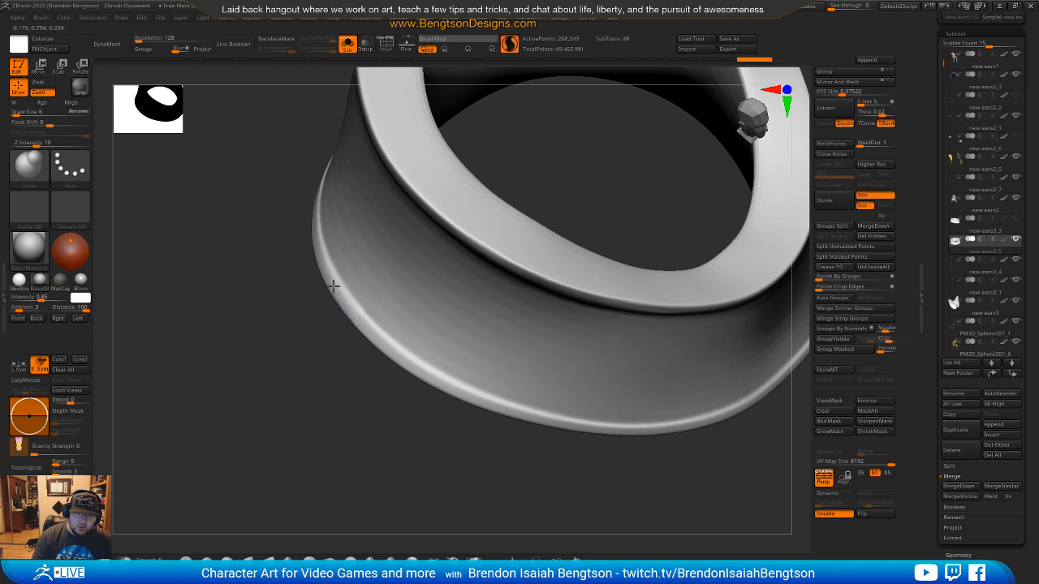
pyautogui.hotkey('ctrl', 'z')
pyautogui.moveTo(349, 389)
pyautogui.mouseDown()
pyautogui.moveTo(322, 366)
pyautogui.moveTo(336, 330)
pyautogui.moveTo(340, 366)
pyautogui.moveTo(301, 380)
pyautogui.moveTo(296, 426)
pyautogui.moveTo(308, 288)
pyautogui.mouseUp()
pyautogui.press('space')
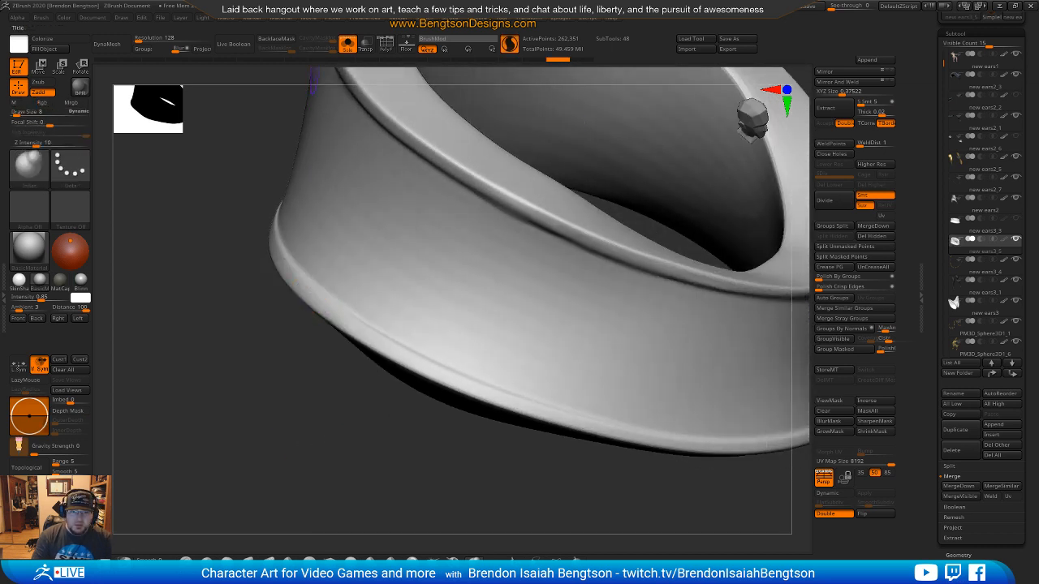
# Step: Turn off Sculptris Pro, try finer Inflat strokes at draw size 4 and undo the lower rim strokes
pyautogui.click(508, 45)
pyautogui.press('space')
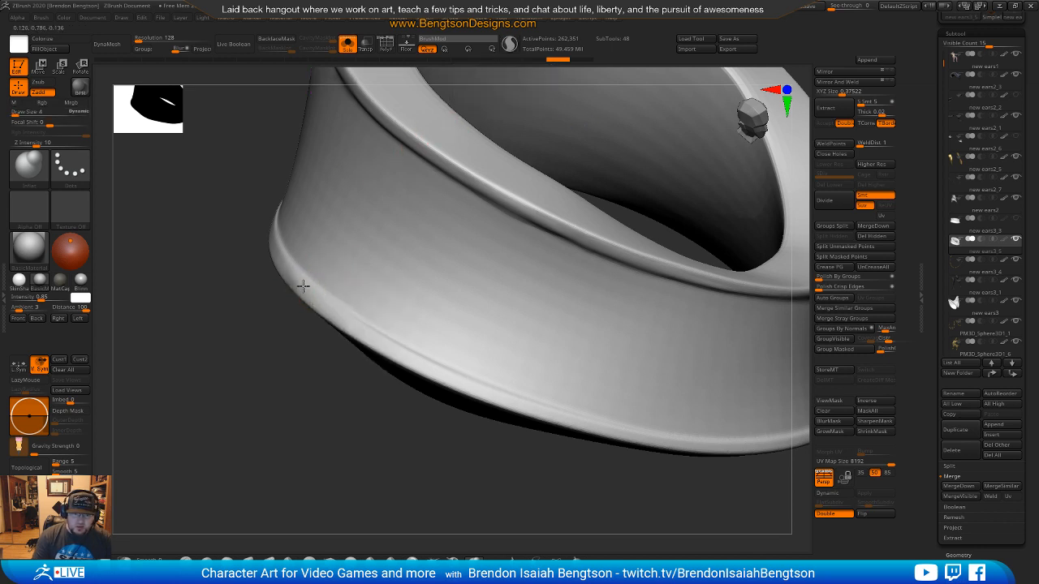
pyautogui.moveTo(420, 366); pyautogui.dragTo(335, 404)
pyautogui.moveTo(239, 392); pyautogui.dragTo(317, 405)
pyautogui.hotkey('ctrl', 'z')
pyautogui.hotkey('shift', 'f')
pyautogui.hotkey('ctrl', 'z')
pyautogui.hotkey('ctrl', 'z')
pyautogui.hotkey('ctrl', 'z')
pyautogui.hotkey('ctrl', 'z')
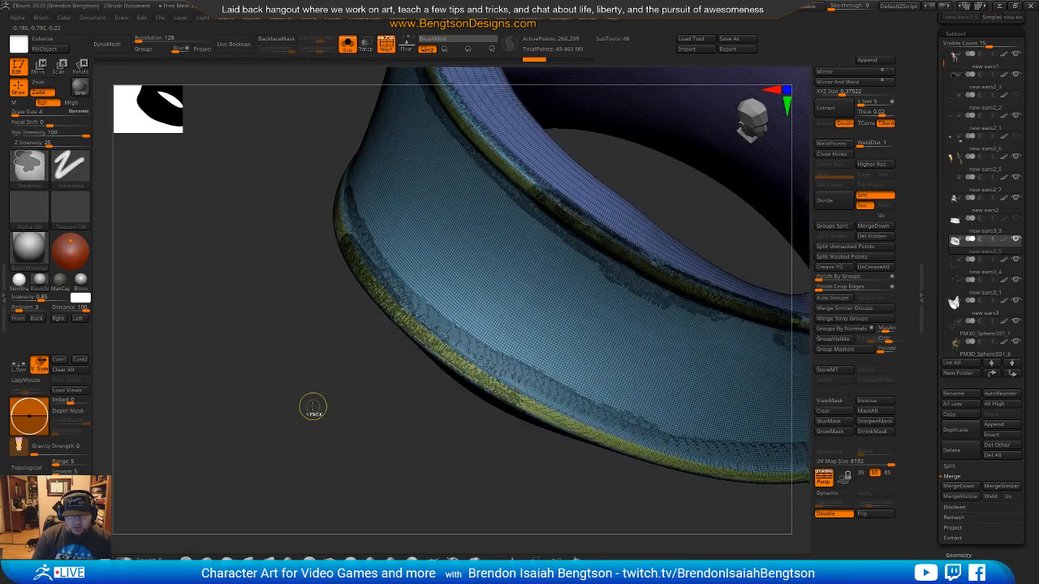
# Step: Try smoothing along the neck band's lower rim with Sculptris Pro on and draw size 10
pyautogui.moveTo(308, 419)
pyautogui.mouseDown()
pyautogui.moveTo(327, 413)
pyautogui.moveTo(308, 259)
pyautogui.mouseUp()
pyautogui.moveTo(343, 449); pyautogui.dragTo(410, 342)
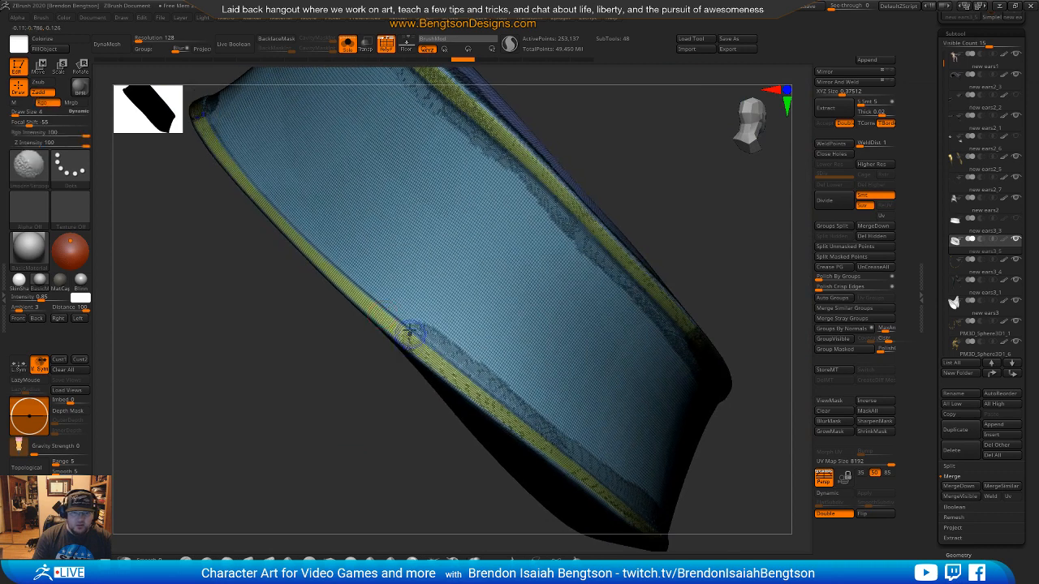
pyautogui.press('space')
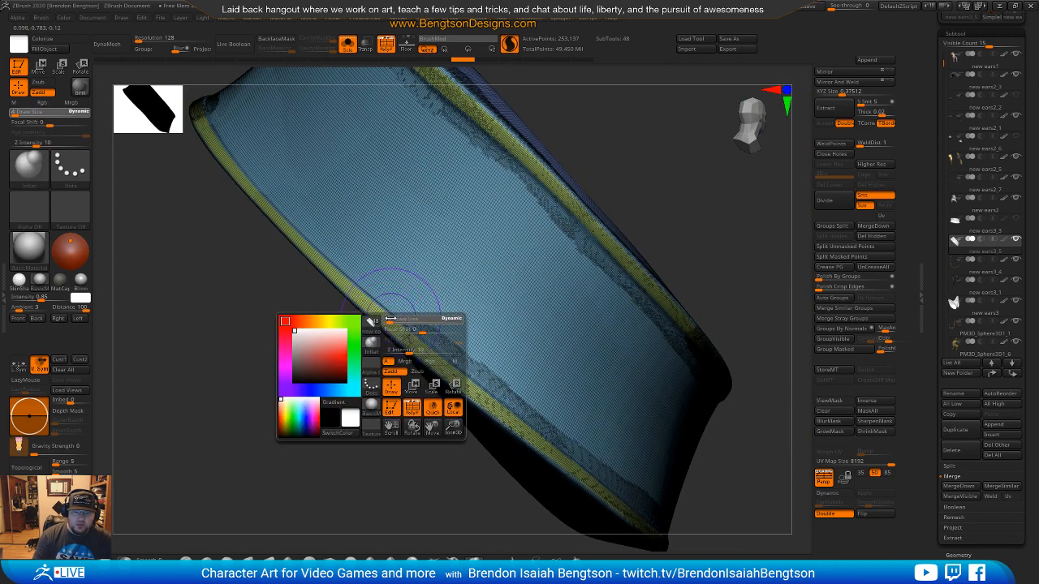
pyautogui.moveTo(427, 343)
pyautogui.keyDown('shift'); pyautogui.mouseDown()
pyautogui.moveTo(241, 168)
pyautogui.moveTo(259, 180)
pyautogui.mouseUp(); pyautogui.keyUp('shift')
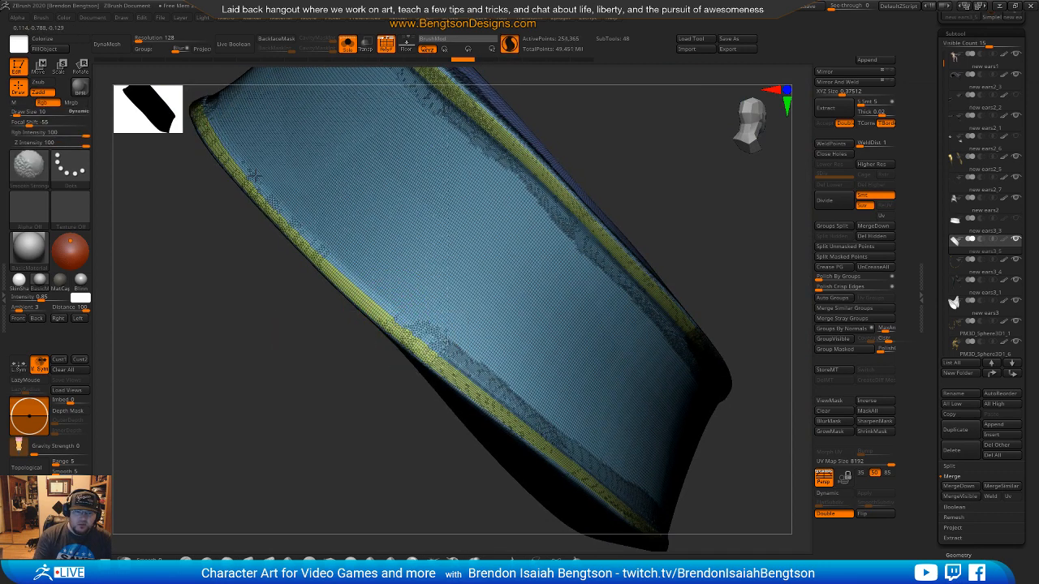
pyautogui.moveTo(405, 332)
pyautogui.keyDown('shift'); pyautogui.mouseDown()
pyautogui.moveTo(461, 375)
pyautogui.moveTo(333, 280)
pyautogui.moveTo(267, 211)
pyautogui.mouseUp(); pyautogui.keyUp('shift')
pyautogui.moveTo(331, 379); pyautogui.dragTo(336, 424)
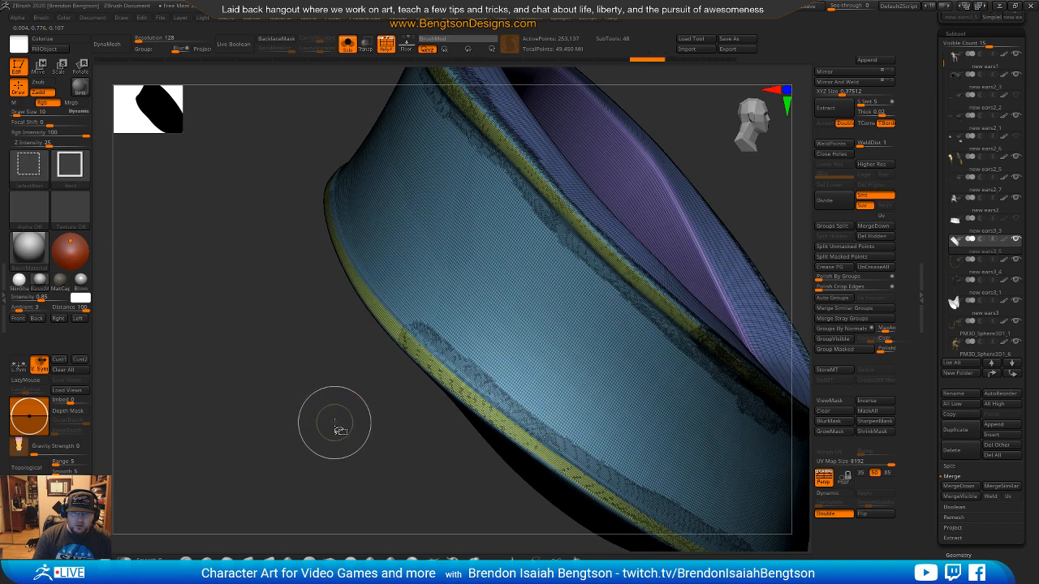
# Step: Try smoothing the lower rim again with draw size 8 and hide the wireframe
pyautogui.press('space')
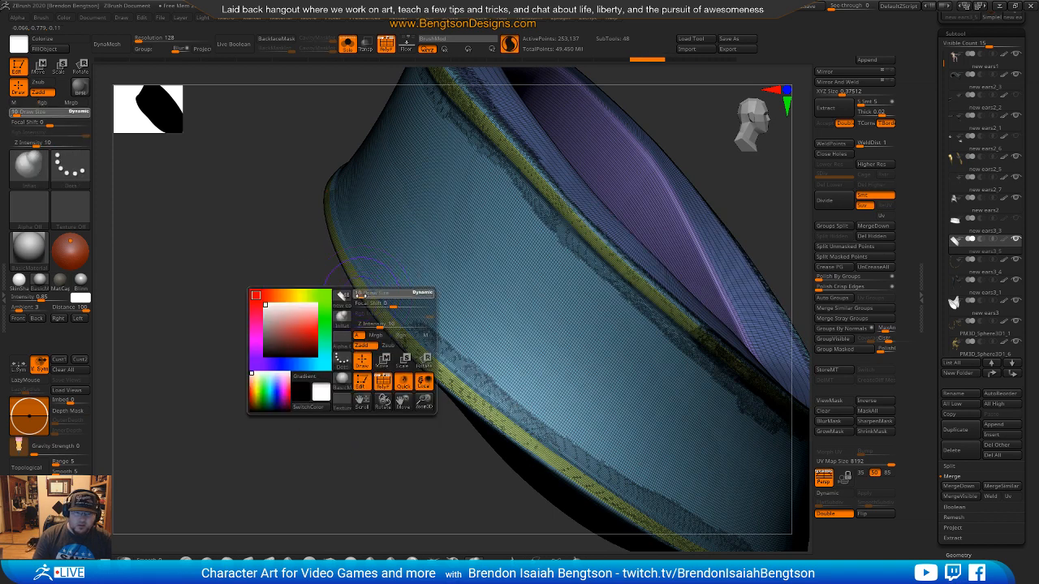
pyautogui.press('shift')
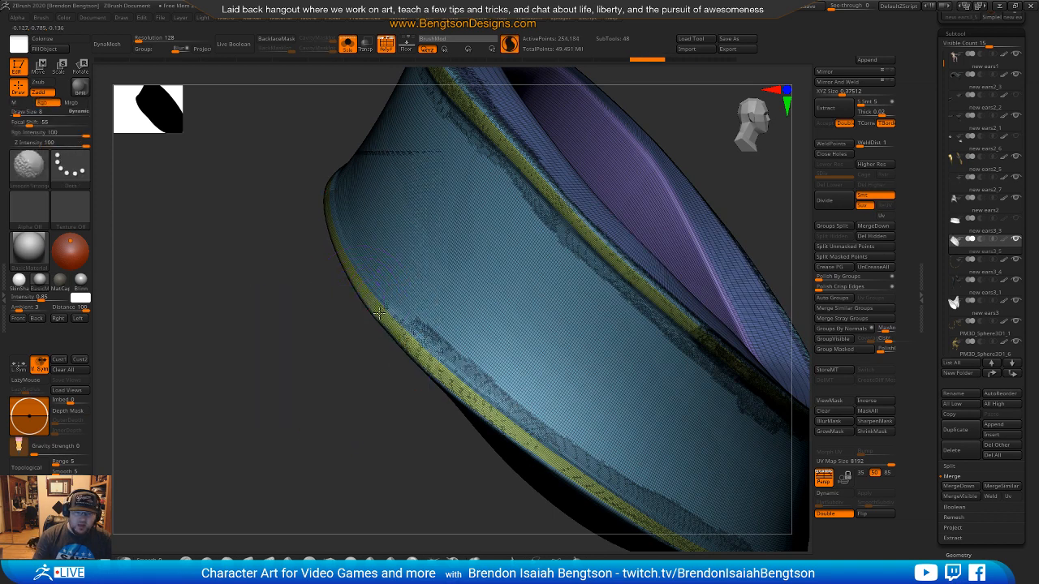
pyautogui.moveTo(343, 371); pyautogui.dragTo(339, 376)
pyautogui.hotkey('shift', 'f')
pyautogui.moveTo(343, 413)
pyautogui.mouseDown()
pyautogui.moveTo(360, 441)
pyautogui.moveTo(317, 424)
pyautogui.moveTo(365, 257)
pyautogui.mouseUp()
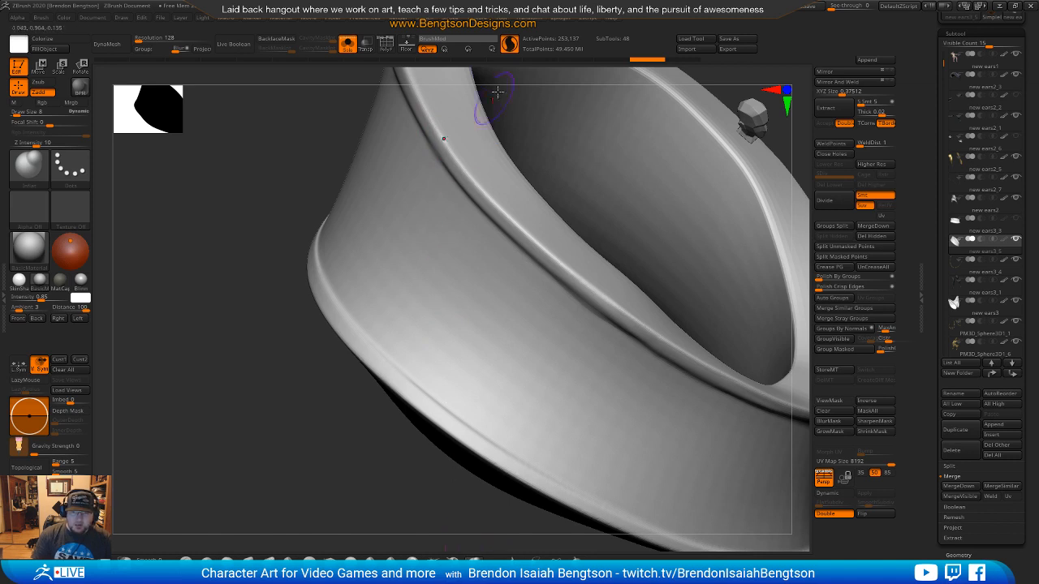
# Step: Tune the Inflat brush with trial strokes on the lower rim, settling on draw size 4 and Z Intensity 17
pyautogui.press('space')
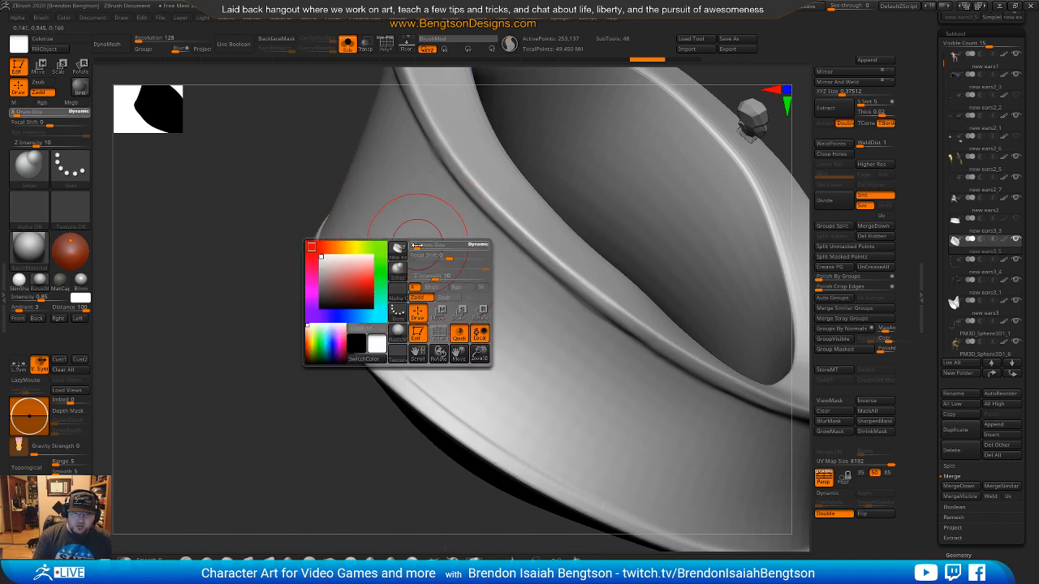
pyautogui.moveTo(415, 245); pyautogui.dragTo(449, 276)
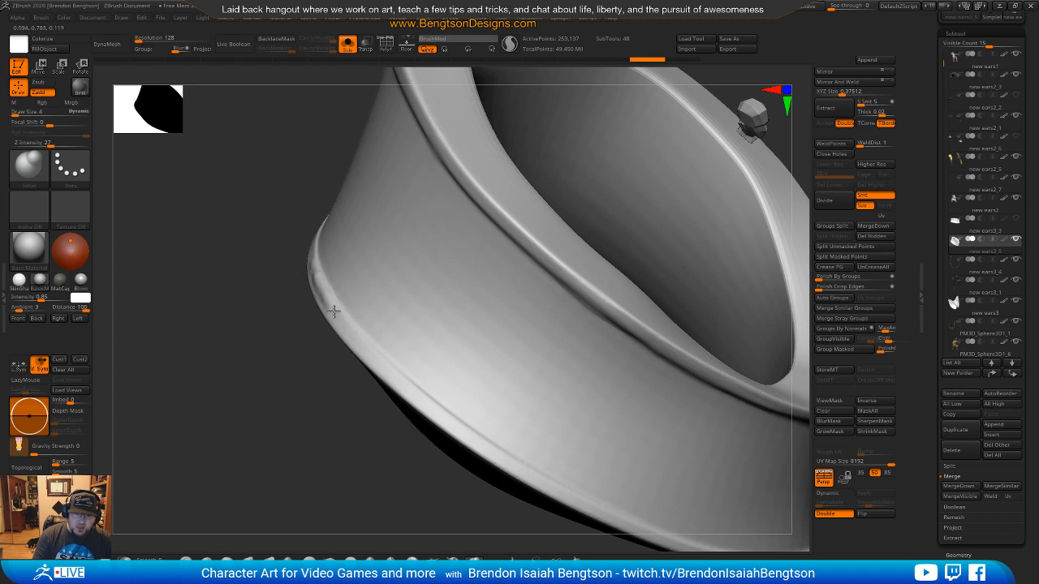
pyautogui.press('space')
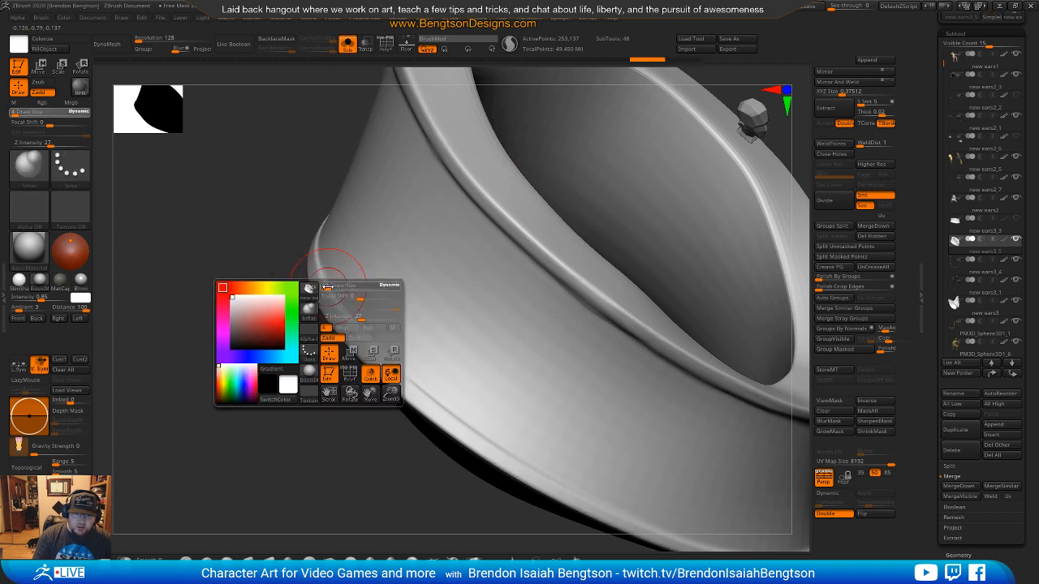
pyautogui.moveTo(327, 287); pyautogui.dragTo(353, 316)
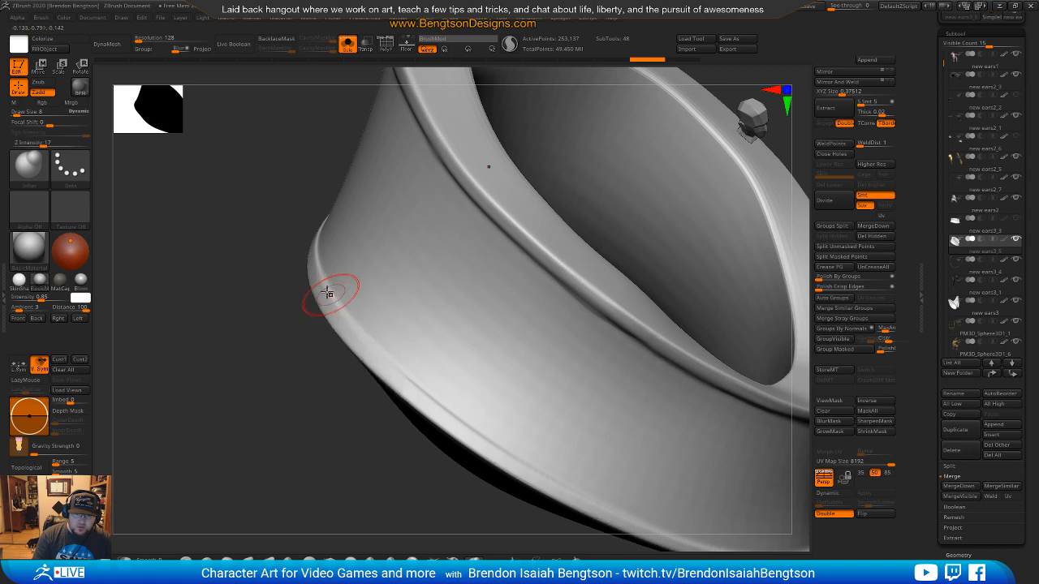
pyautogui.press('space')
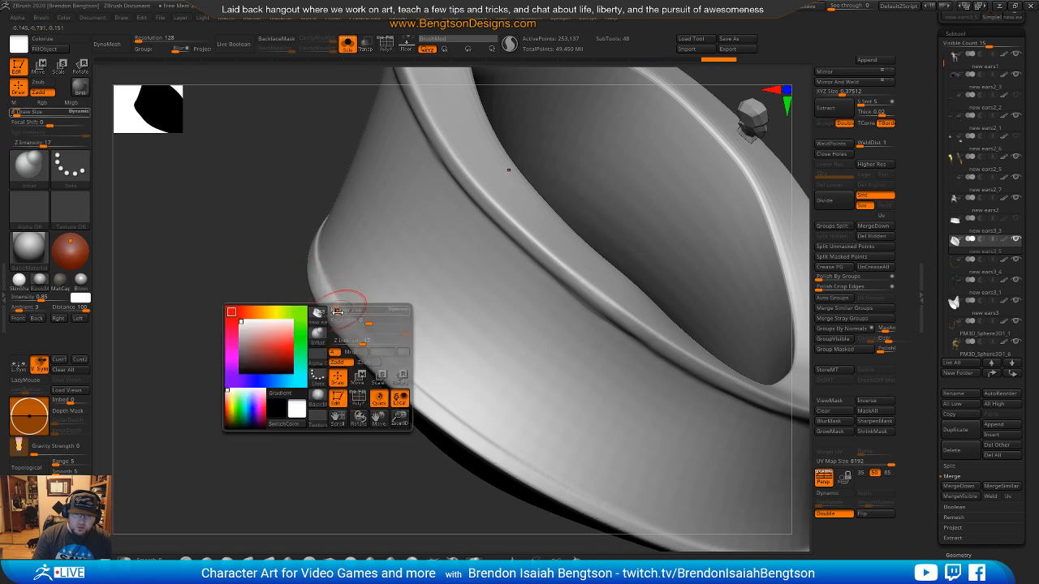
pyautogui.moveTo(335, 314); pyautogui.dragTo(329, 313)
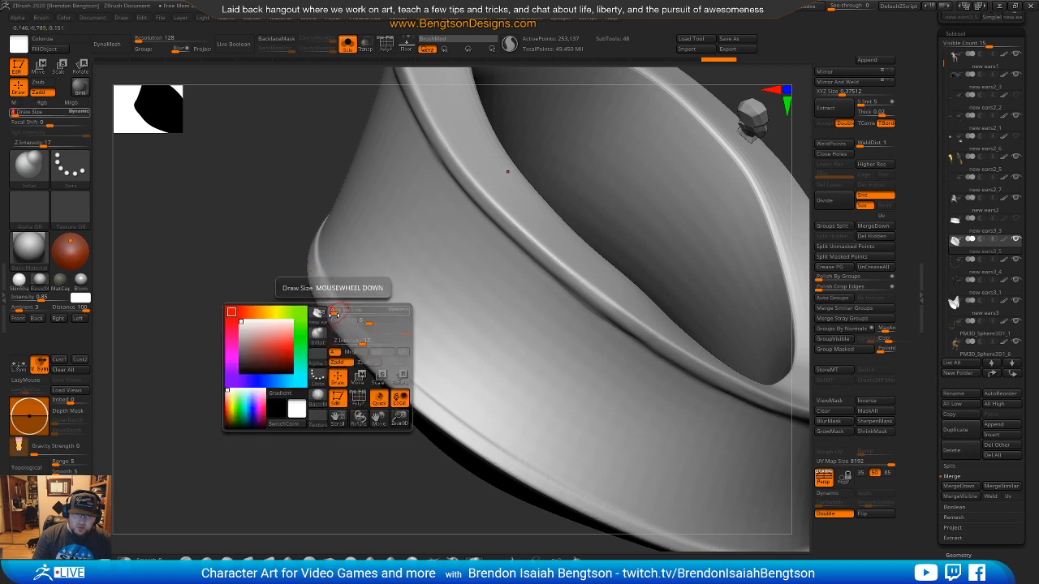
# Step: Sculpt irregular Inflat strokes along the neck band's lower rim, working around the front and sides at draw size 4
pyautogui.moveTo(304, 253)
pyautogui.mouseDown()
pyautogui.moveTo(276, 243)
pyautogui.moveTo(288, 218)
pyautogui.mouseUp()
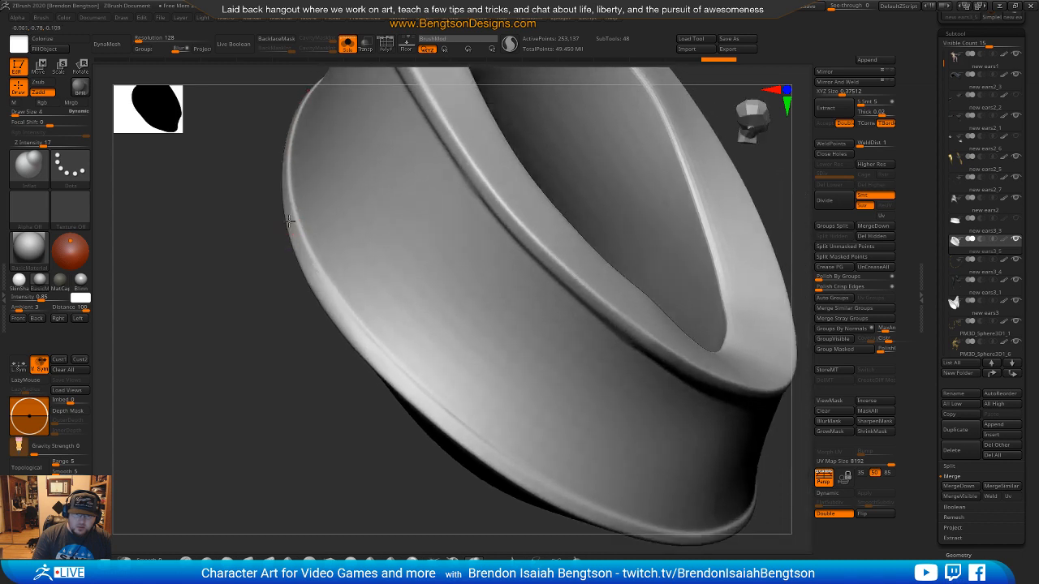
pyautogui.moveTo(345, 322); pyautogui.dragTo(306, 262)
pyautogui.moveTo(438, 412); pyautogui.dragTo(380, 356)
pyautogui.moveTo(359, 463); pyautogui.dragTo(332, 298)
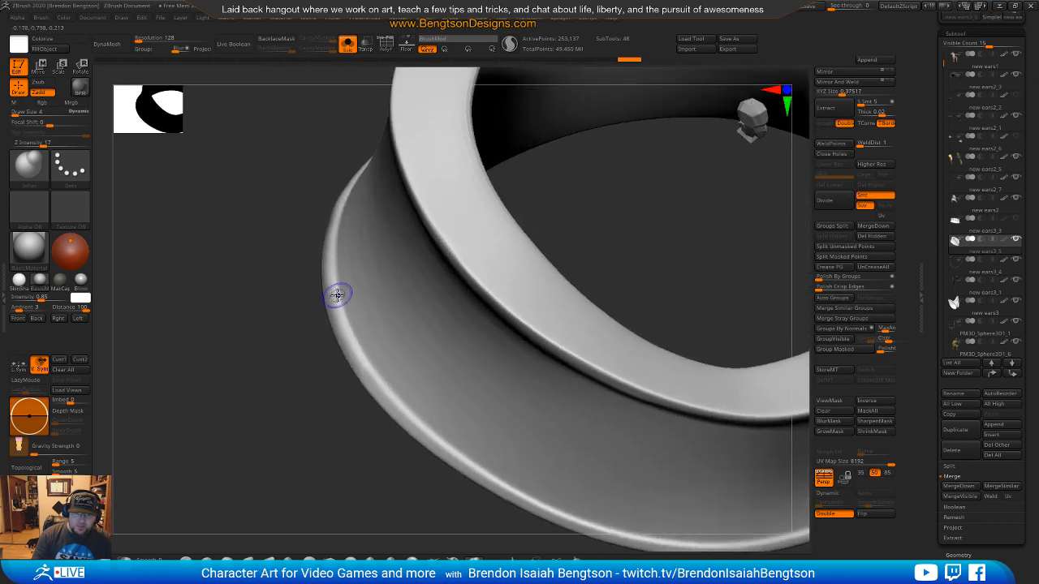
pyautogui.moveTo(362, 376); pyautogui.dragTo(410, 424)
pyautogui.moveTo(523, 505); pyautogui.dragTo(372, 379)
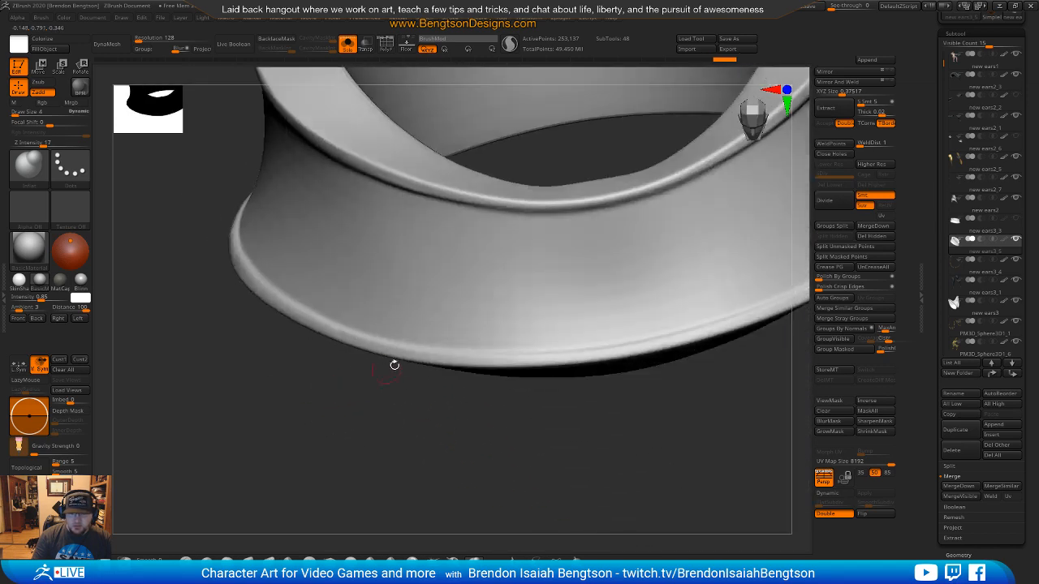
pyautogui.moveTo(338, 430); pyautogui.dragTo(614, 260)
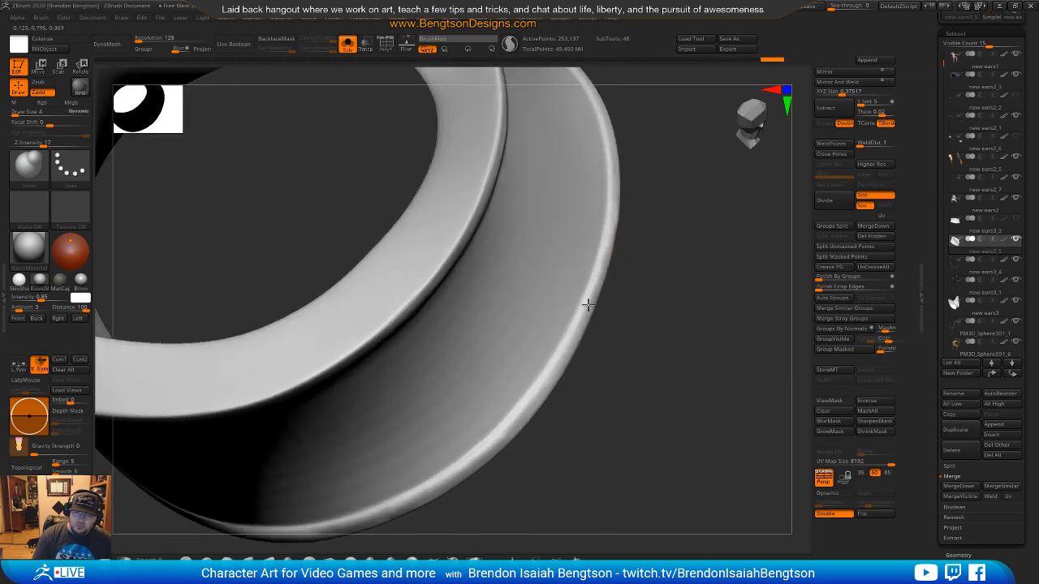
pyautogui.moveTo(561, 352); pyautogui.dragTo(460, 478)
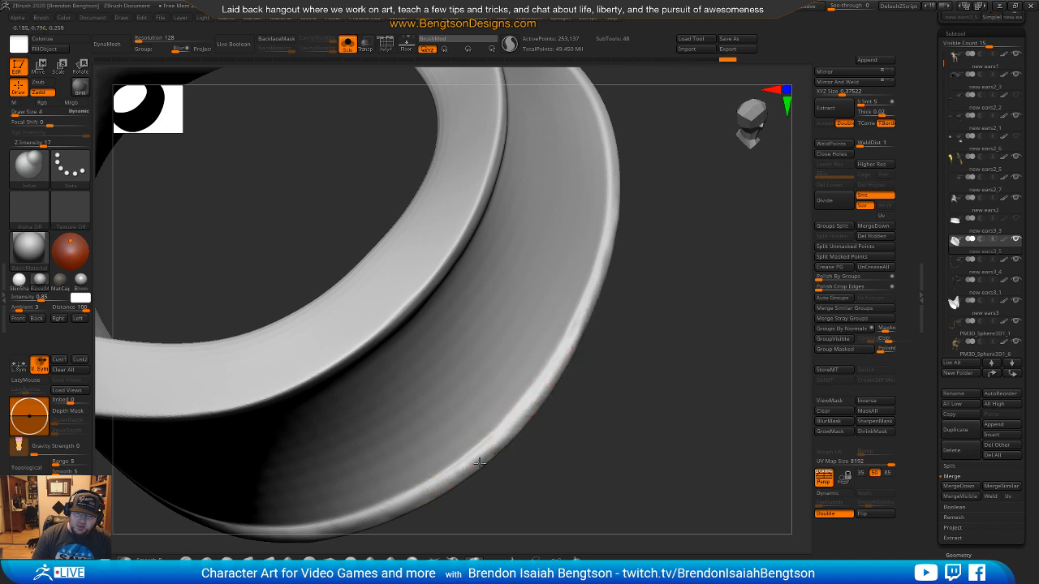
pyautogui.moveTo(572, 464)
pyautogui.keyDown('alt'); pyautogui.mouseDown()
pyautogui.moveTo(608, 417)
pyautogui.moveTo(610, 343)
pyautogui.moveTo(610, 381)
pyautogui.moveTo(666, 375)
pyautogui.moveTo(668, 348)
pyautogui.moveTo(707, 371)
pyautogui.moveTo(666, 401)
pyautogui.moveTo(698, 376)
pyautogui.moveTo(630, 232)
pyautogui.mouseUp(); pyautogui.keyUp('alt')
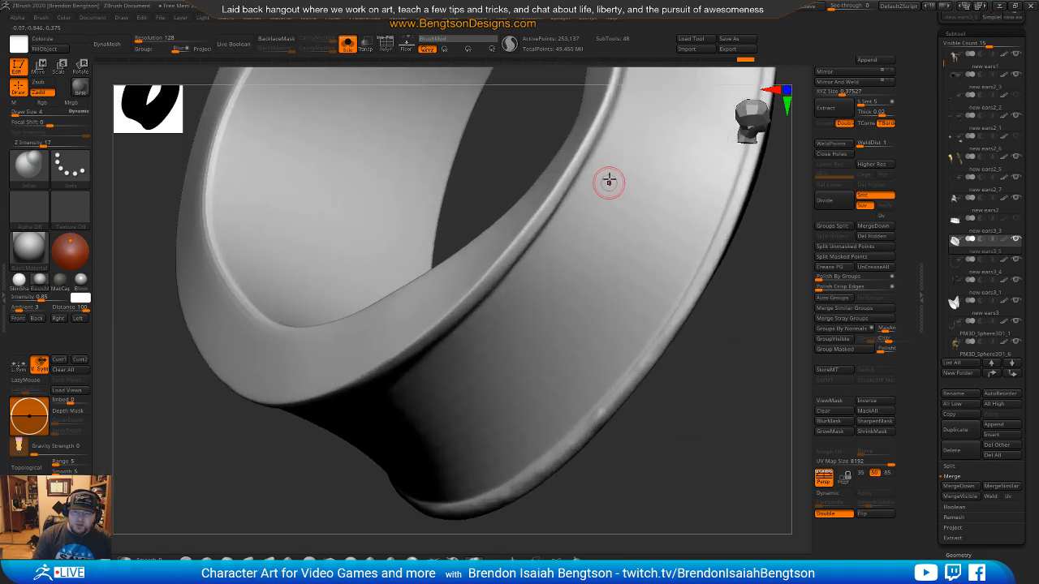
# Step: Add hand-worked Inflat strokes along the neck band's upper rim, smooth rough spots and show the whole character again
pyautogui.moveTo(619, 146); pyautogui.dragTo(533, 203)
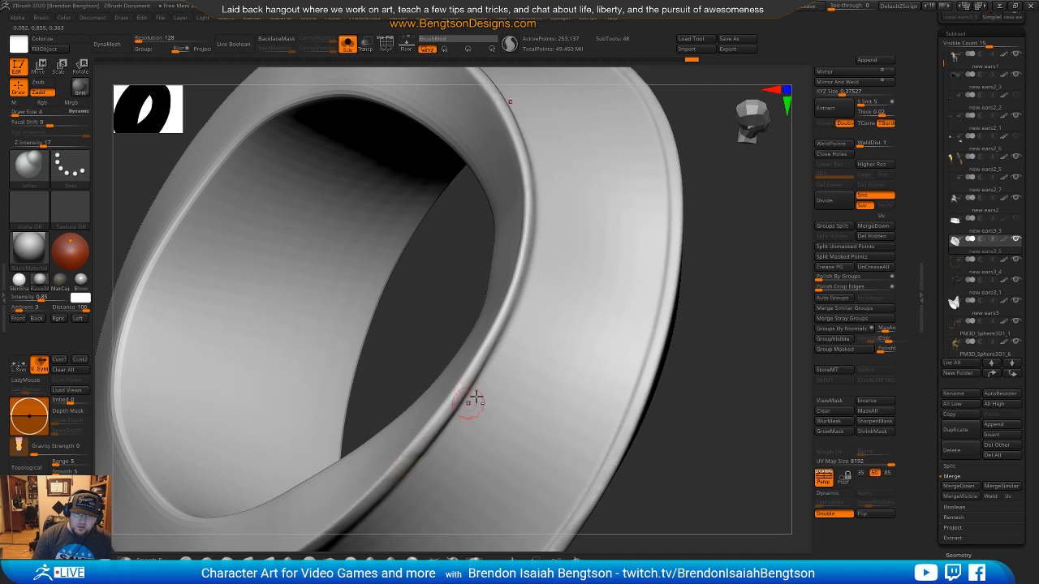
pyautogui.moveTo(412, 470); pyautogui.dragTo(522, 268, button='right')
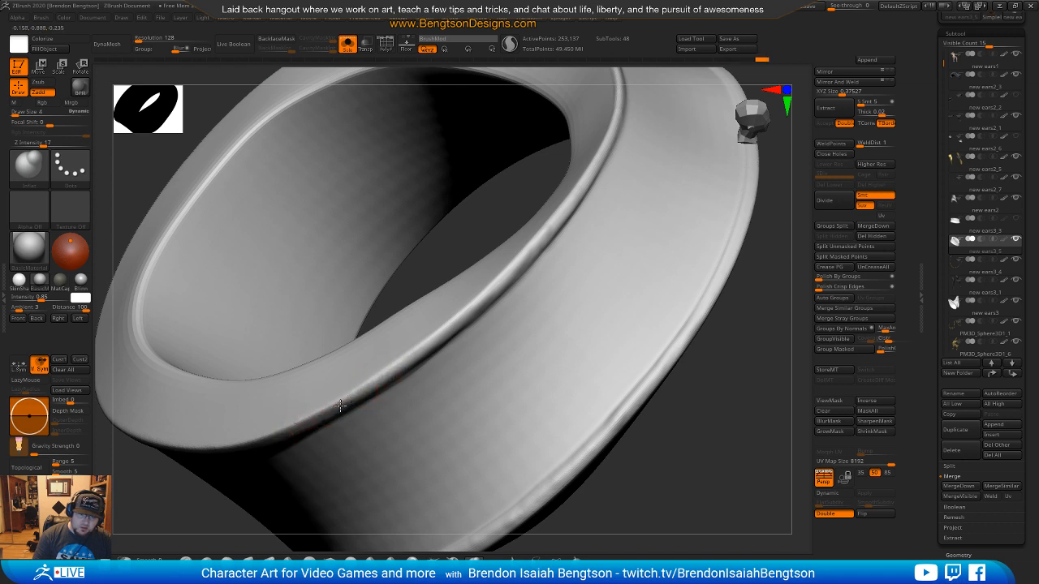
pyautogui.moveTo(300, 435); pyautogui.dragTo(600, 347, button='right')
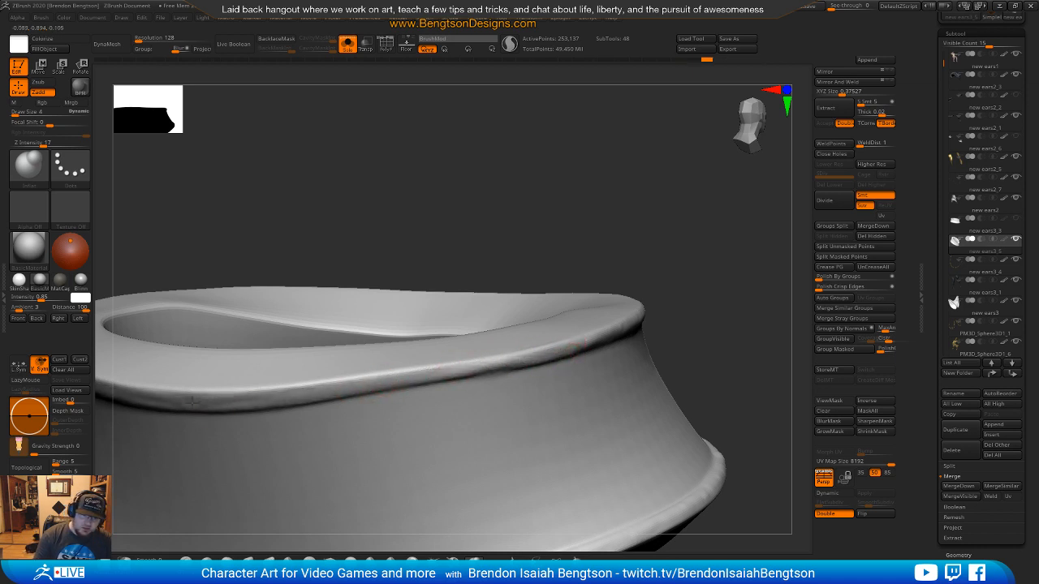
pyautogui.press('shift')
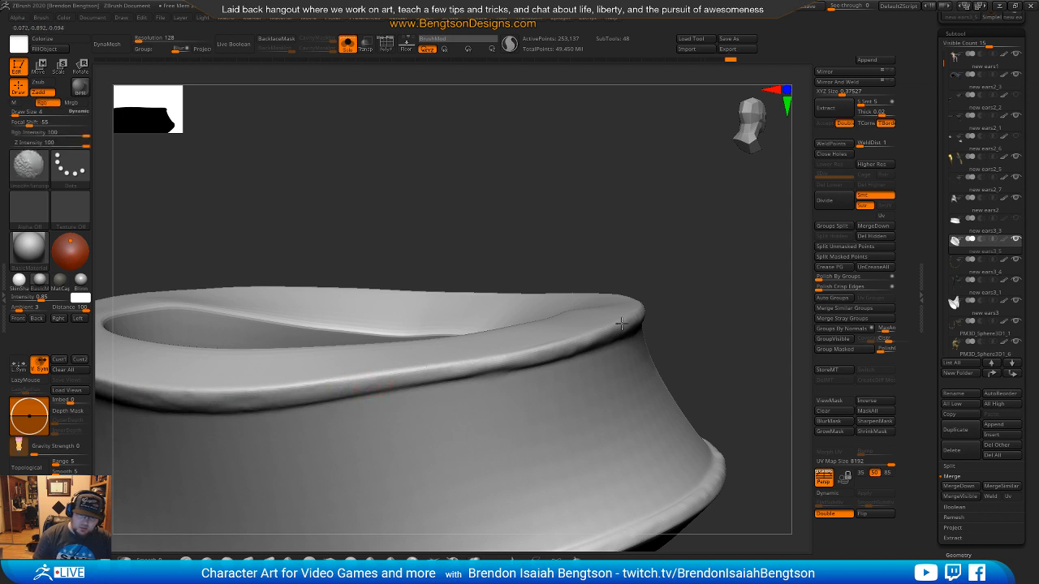
pyautogui.moveTo(598, 281)
pyautogui.mouseDown()
pyautogui.moveTo(703, 260)
pyautogui.moveTo(690, 225)
pyautogui.moveTo(614, 238)
pyautogui.moveTo(633, 276)
pyautogui.moveTo(635, 227)
pyautogui.mouseUp()
pyautogui.keyDown('shift'); pyautogui.moveTo(706, 477); pyautogui.dragTo(707, 470); pyautogui.keyUp('shift')
pyautogui.keyDown('alt'); pyautogui.moveTo(707, 352); pyautogui.dragTo(668, 247); pyautogui.keyUp('alt')
pyautogui.moveTo(625, 353); pyautogui.dragTo(626, 376)
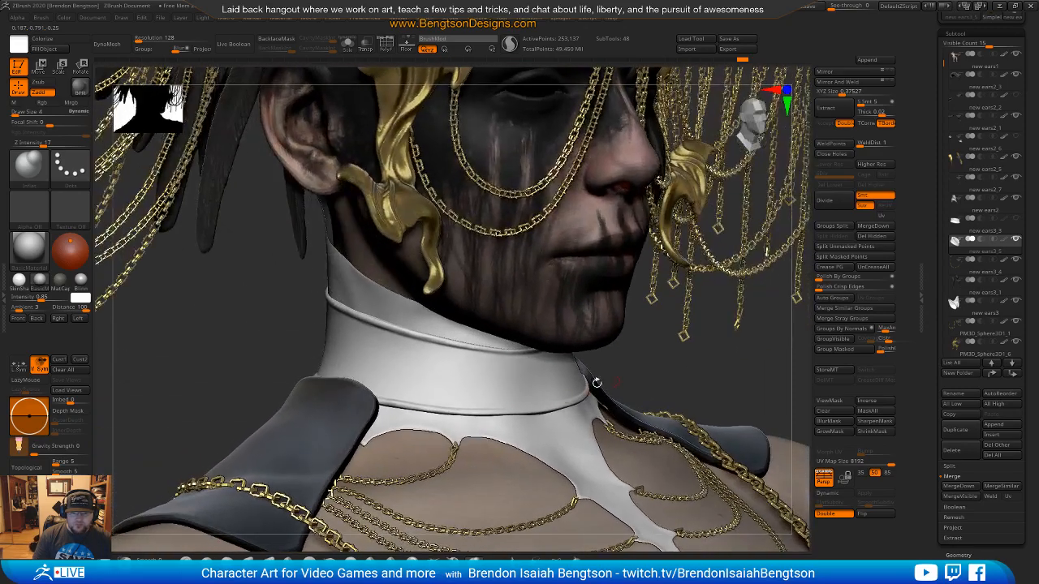
# Step: Try mirrored vertical Inflat ribs between the rims on the neck band's front, and undo them
pyautogui.keyDown('ctrl'); pyautogui.moveTo(510, 404); pyautogui.dragTo(480, 379, button='right'); pyautogui.keyUp('ctrl')
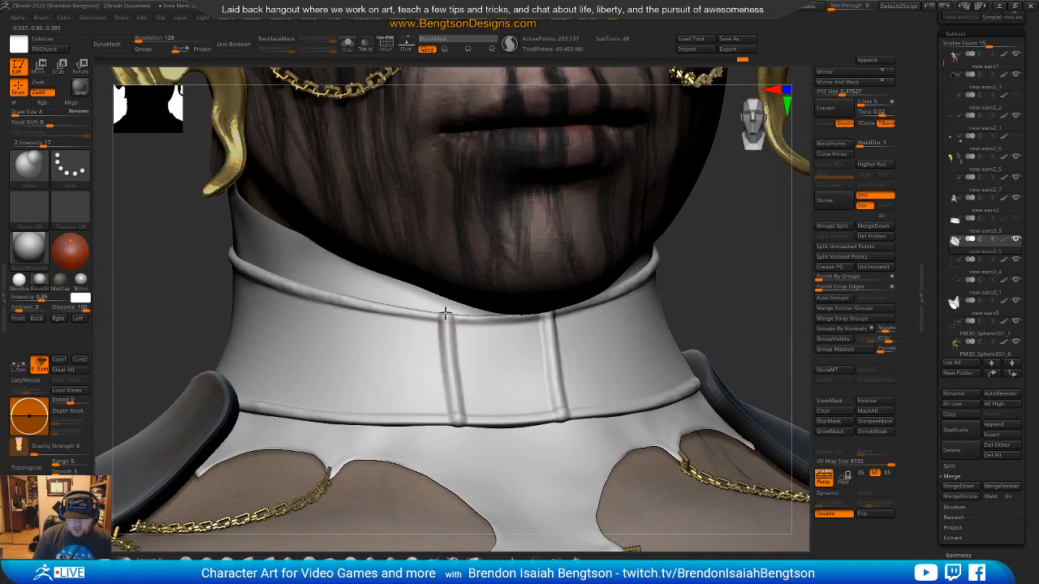
pyautogui.keyDown('ctrl'); pyautogui.moveTo(734, 304); pyautogui.dragTo(714, 146, button='right'); pyautogui.keyUp('ctrl')
pyautogui.moveTo(696, 358)
pyautogui.mouseDown(button='right')
pyautogui.moveTo(732, 357)
pyautogui.moveTo(656, 341)
pyautogui.moveTo(647, 324)
pyautogui.moveTo(682, 459)
pyautogui.mouseUp(button='right')
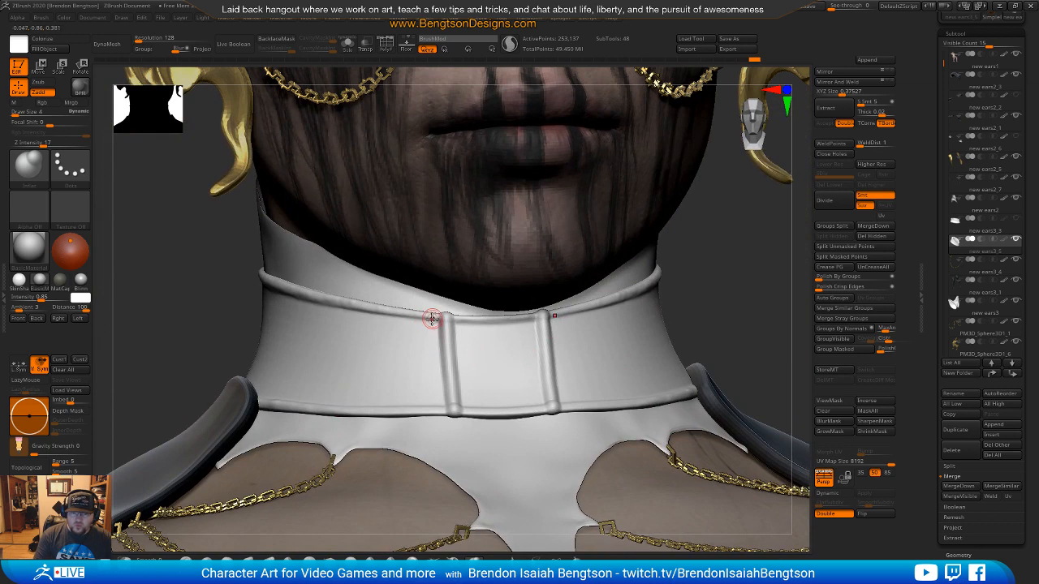
pyautogui.hotkey('ctrl', 'z')
# Step: Mask two vertical strips across the front of the neck band and invert the mask
pyautogui.moveTo(423, 319)
pyautogui.keyDown('ctrl'); pyautogui.mouseDown()
pyautogui.moveTo(424, 387)
pyautogui.moveTo(429, 304)
pyautogui.moveTo(442, 409)
pyautogui.mouseUp(); pyautogui.keyUp('ctrl')
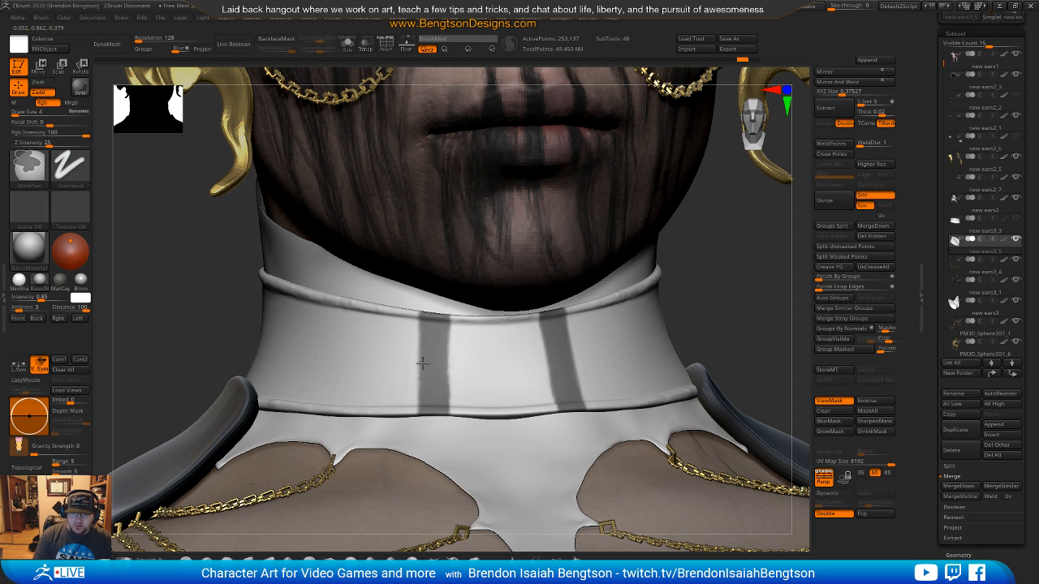
pyautogui.moveTo(745, 326); pyautogui.dragTo(736, 319)
pyautogui.keyDown('ctrl'); pyautogui.click(735, 319); pyautogui.keyUp('ctrl')
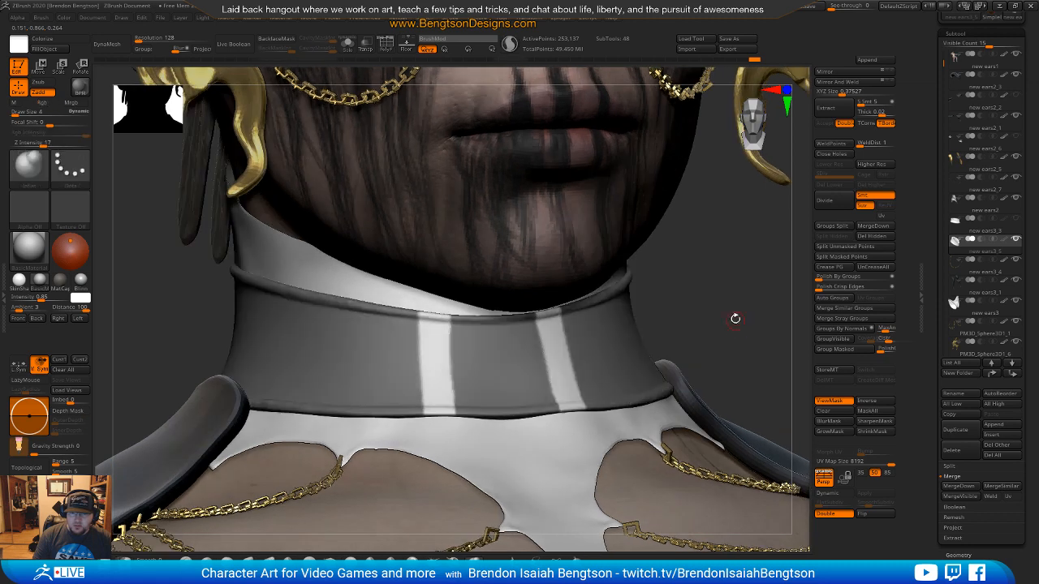
pyautogui.keyDown('ctrl'); pyautogui.click(614, 398); pyautogui.keyUp('ctrl')
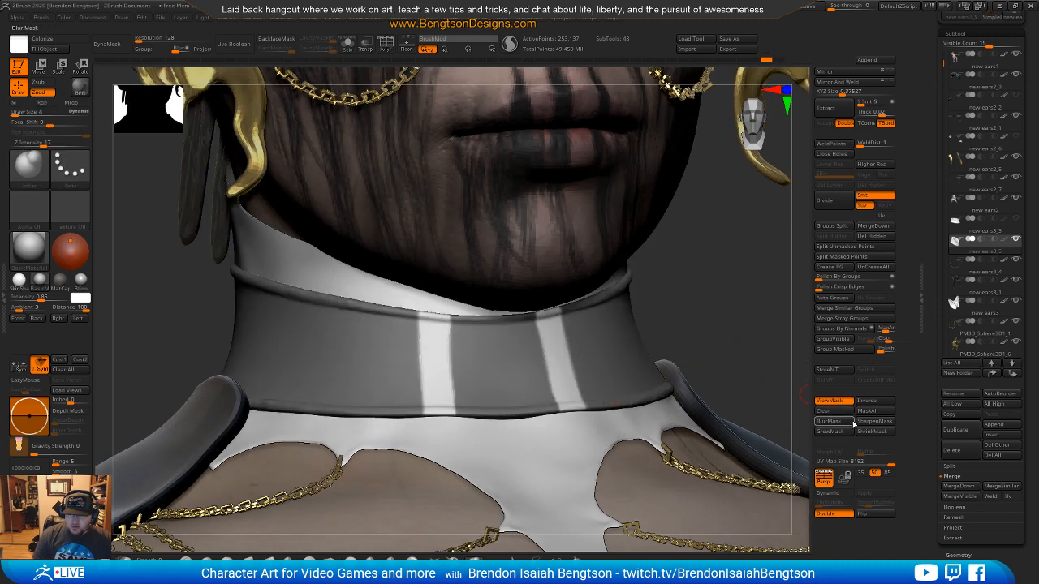
# Step: Try raising the two unmasked strips with the Inflate deformation
pyautogui.moveTo(930, 460); pyautogui.dragTo(933, 375)
pyautogui.scroll(-3, 963, 479)
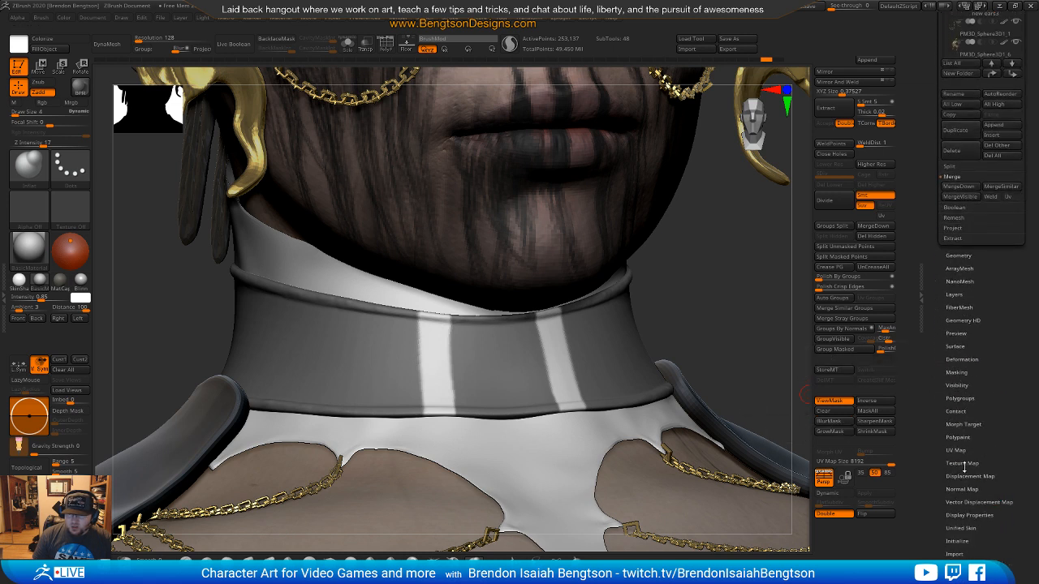
pyautogui.scroll(8, 962, 385)
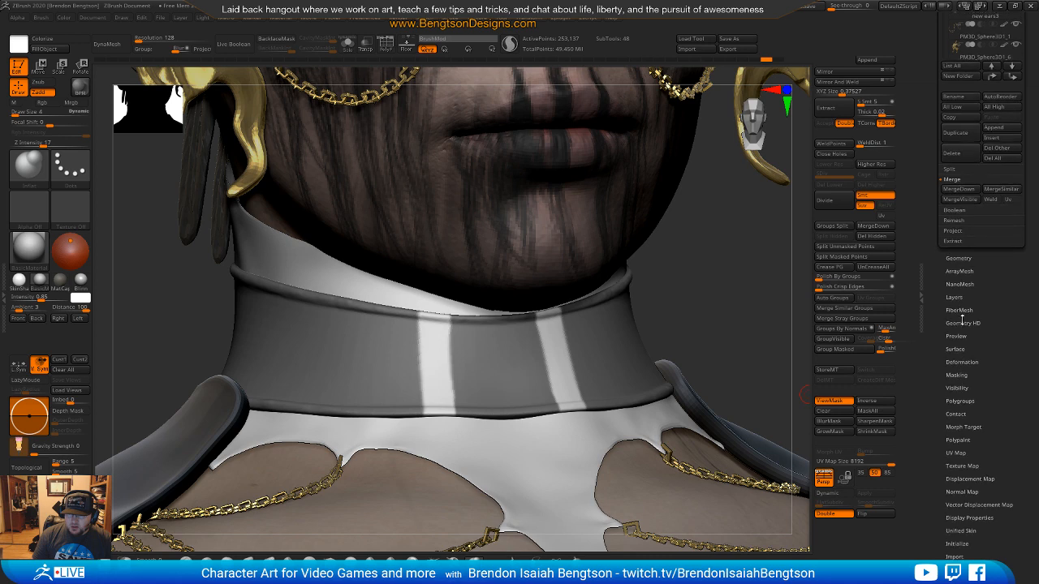
pyautogui.click(963, 522)
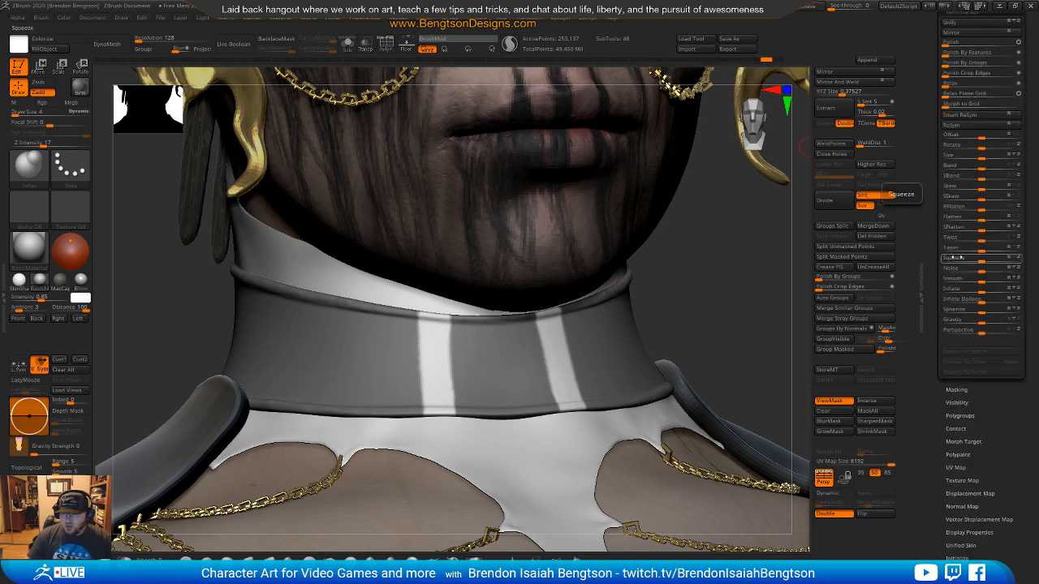
pyautogui.click(962, 293)
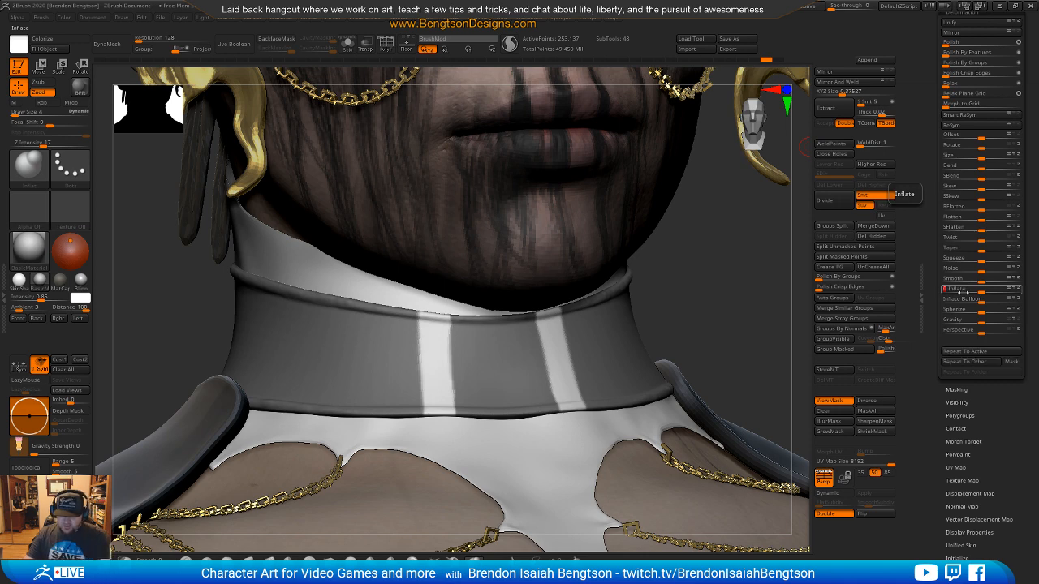
pyautogui.press('Return')
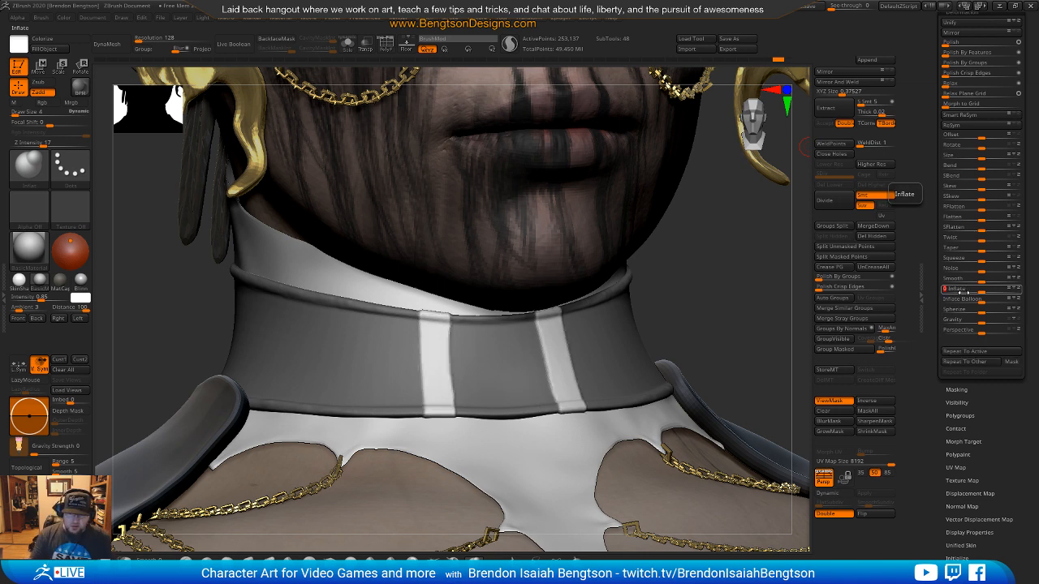
# Step: Hide the mask display and nudge the neck band's lower front rim with the Move Topological brush at draw size 16
pyautogui.hotkey('ctrl', 'h')
pyautogui.moveTo(709, 306)
pyautogui.mouseDown()
pyautogui.moveTo(726, 327)
pyautogui.moveTo(711, 344)
pyautogui.moveTo(725, 327)
pyautogui.moveTo(722, 342)
pyautogui.mouseUp()
pyautogui.press('b')
pyautogui.press('m')
pyautogui.press('t')
pyautogui.press('space')
pyautogui.moveTo(474, 422)
pyautogui.mouseDown()
pyautogui.moveTo(483, 422)
pyautogui.moveTo(423, 426)
pyautogui.mouseUp()
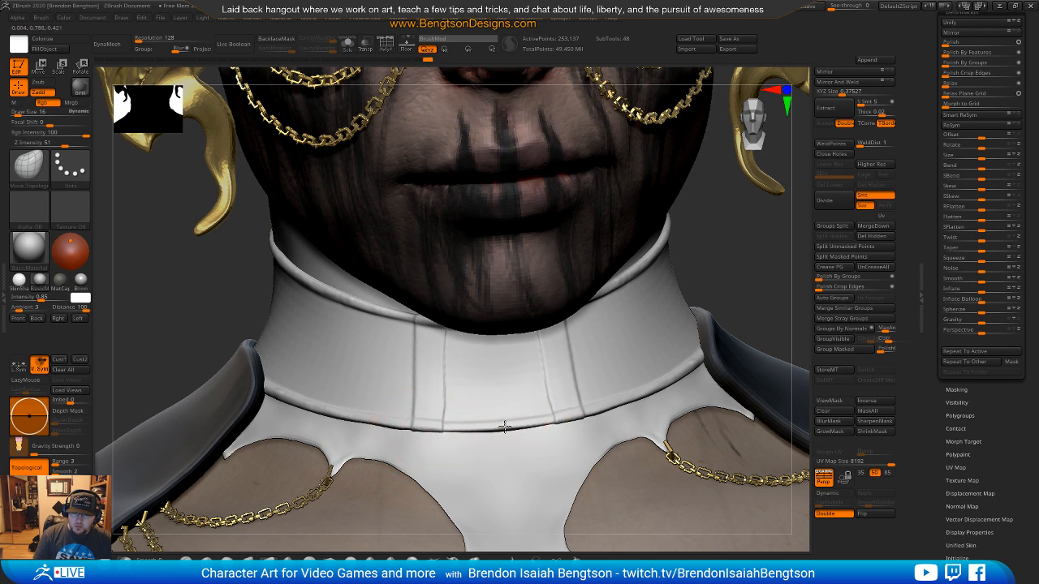
# Step: Show the mask again, clear it and remove the raised strips from the neck band's front
pyautogui.moveTo(745, 264); pyautogui.dragTo(680, 331)
pyautogui.press('ctrl')
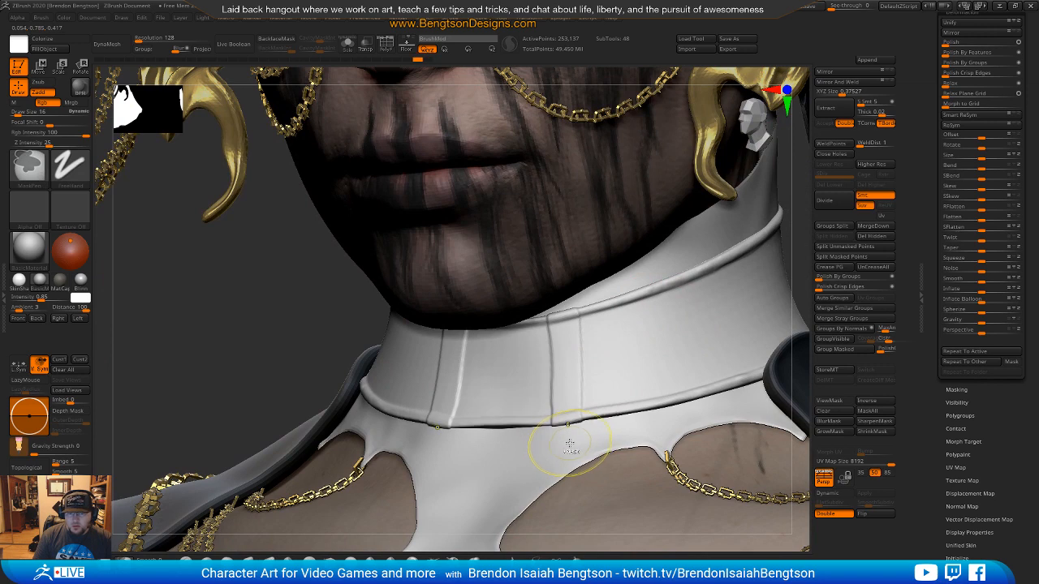
pyautogui.hotkey('ctrl', 'h')
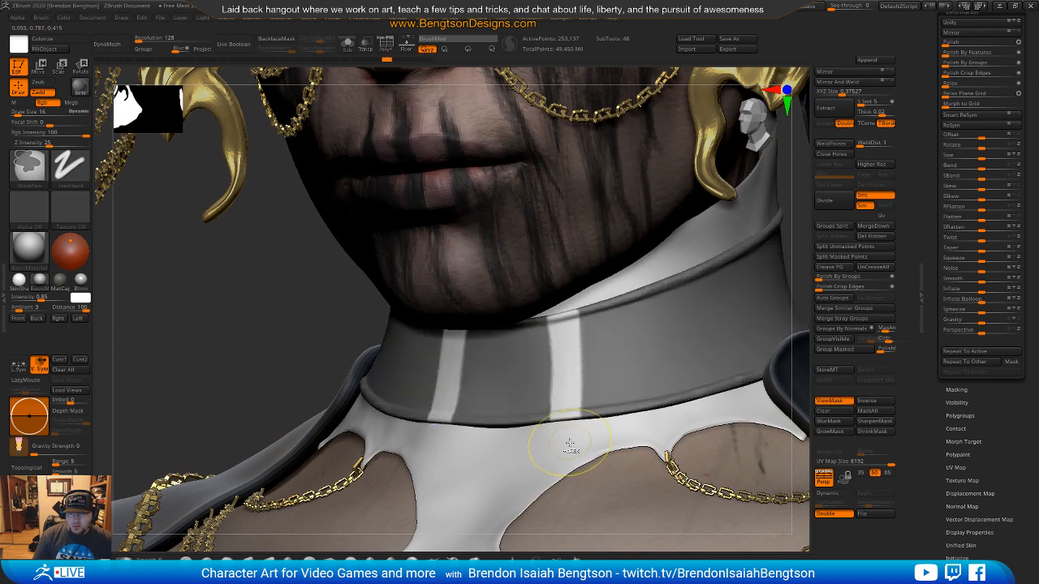
pyautogui.keyDown('ctrl'); pyautogui.moveTo(251, 327); pyautogui.dragTo(349, 357); pyautogui.keyUp('ctrl')
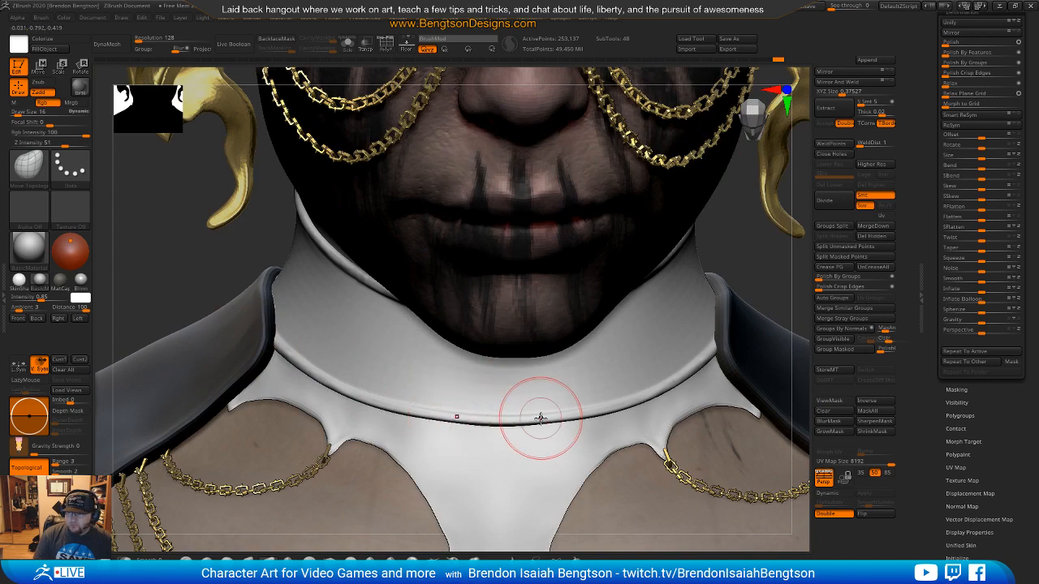
# Step: Turn on Sculptris Pro, set the draw size to 10 and smooth both rims along the neck band's front and side
pyautogui.moveTo(667, 344); pyautogui.dragTo(552, 322, button='right')
pyautogui.press('space')
pyautogui.moveTo(595, 219); pyautogui.dragTo(598, 219)
pyautogui.click(511, 42)
pyautogui.press('space')
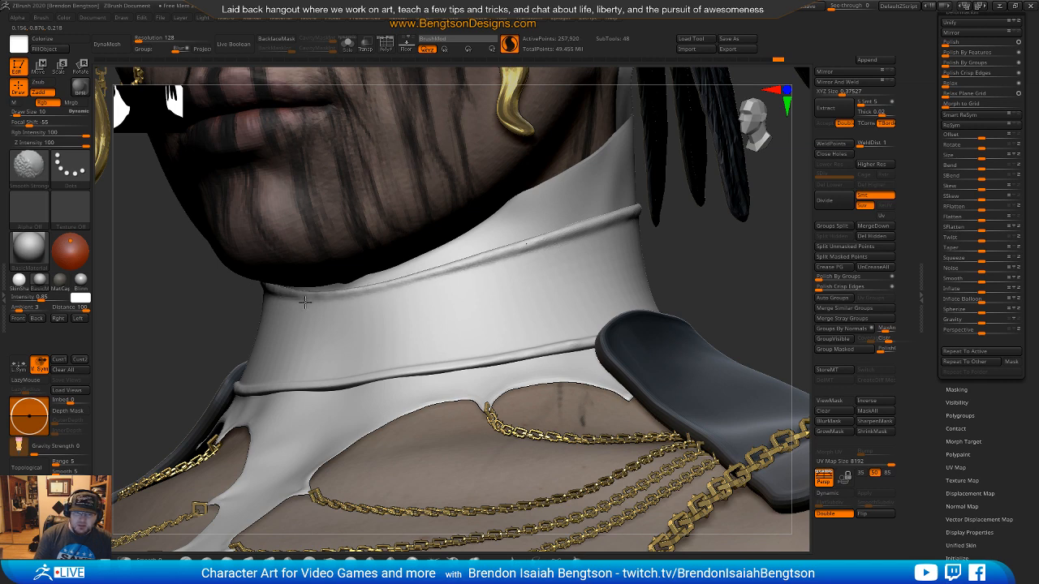
pyautogui.moveTo(726, 288); pyautogui.dragTo(714, 319)
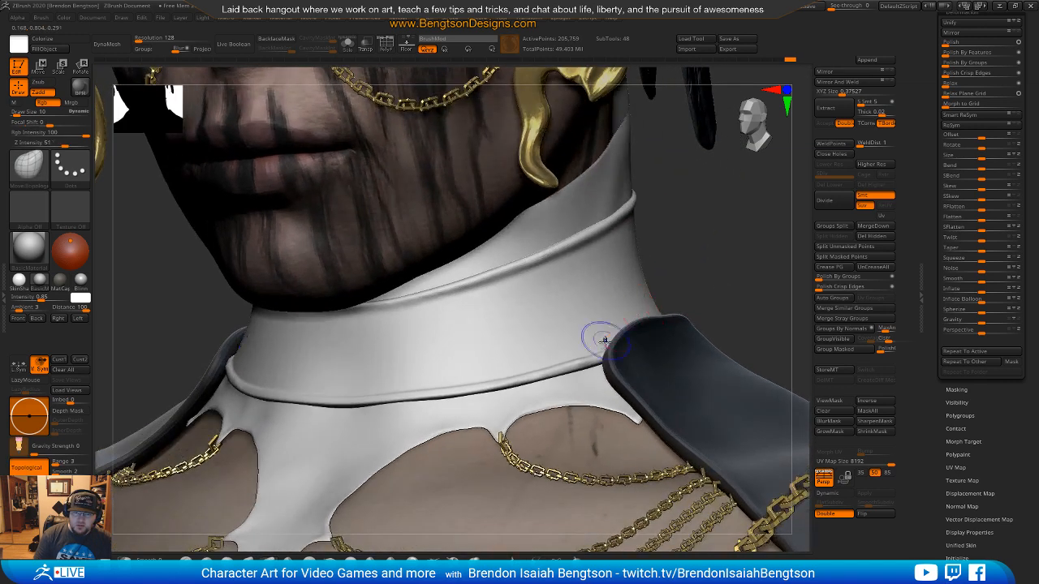
pyautogui.keyDown('shift'); pyautogui.moveTo(611, 345); pyautogui.dragTo(556, 362); pyautogui.keyUp('shift')
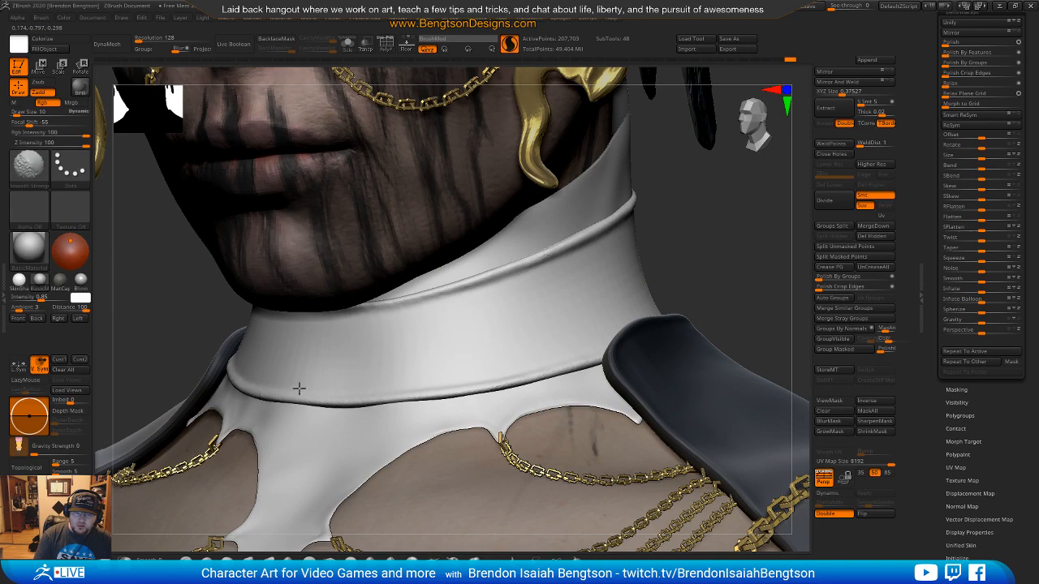
# Step: Smooth the upper and lower rims around the back of the neck band
pyautogui.moveTo(742, 274)
pyautogui.mouseDown()
pyautogui.moveTo(701, 287)
pyautogui.moveTo(715, 287)
pyautogui.moveTo(718, 260)
pyautogui.moveTo(447, 306)
pyautogui.moveTo(455, 350)
pyautogui.mouseUp()
pyautogui.press('shift')
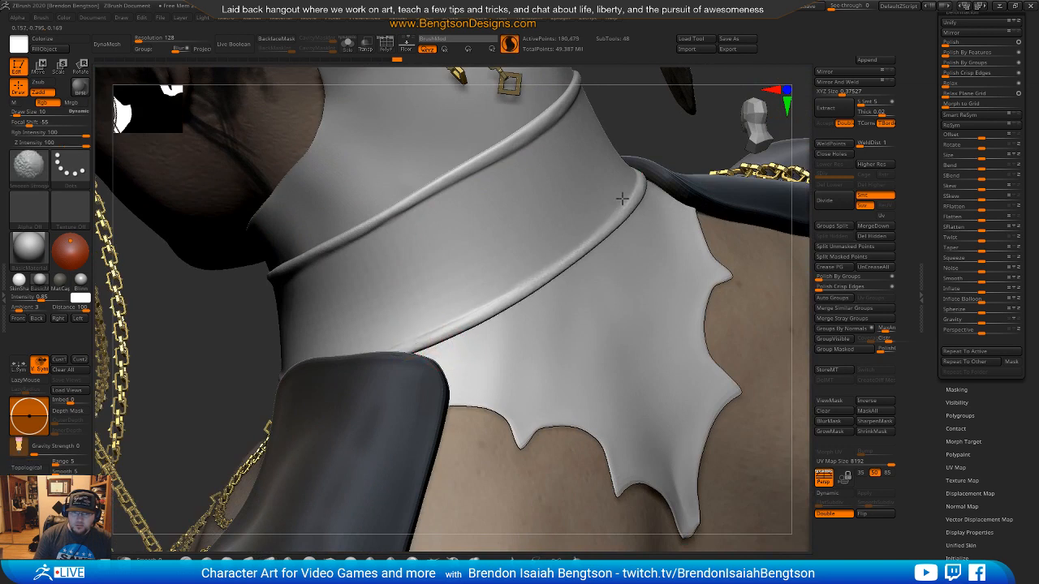
pyautogui.keyDown('shift'); pyautogui.moveTo(504, 152); pyautogui.dragTo(561, 116); pyautogui.keyUp('shift')
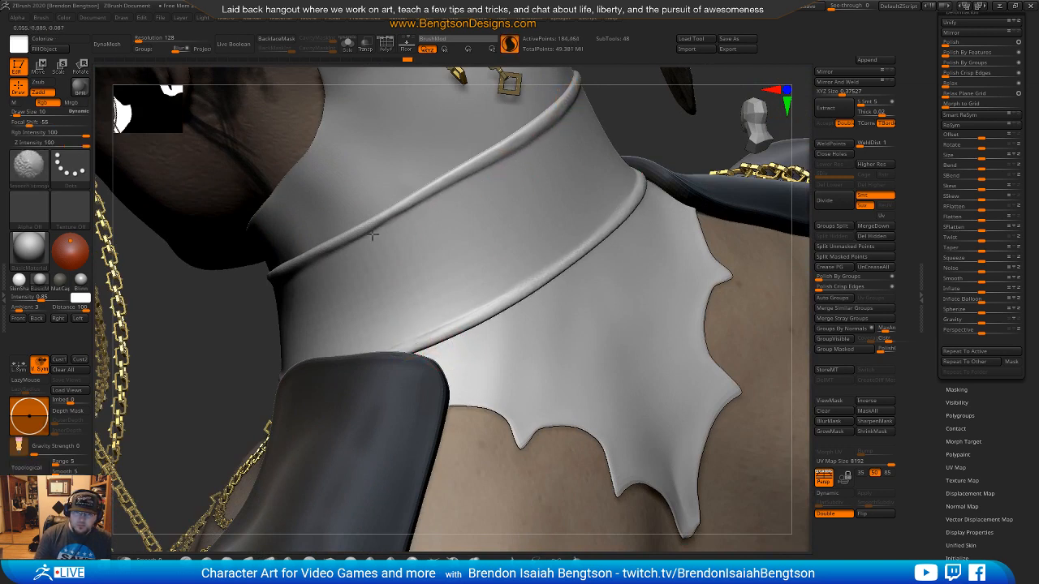
pyautogui.keyDown('shift'); pyautogui.moveTo(407, 217); pyautogui.dragTo(557, 123); pyautogui.keyUp('shift')
pyautogui.keyDown('shift'); pyautogui.moveTo(399, 223); pyautogui.dragTo(295, 276); pyautogui.keyUp('shift')
pyautogui.moveTo(255, 345)
pyautogui.mouseDown()
pyautogui.moveTo(277, 322)
pyautogui.moveTo(317, 315)
pyautogui.mouseUp()
pyautogui.moveTo(461, 272); pyautogui.dragTo(624, 288)
# Step: Set the Move Topological brush to draw size 33 and reshape the neck band's lower rim around the front and back
pyautogui.press('space')
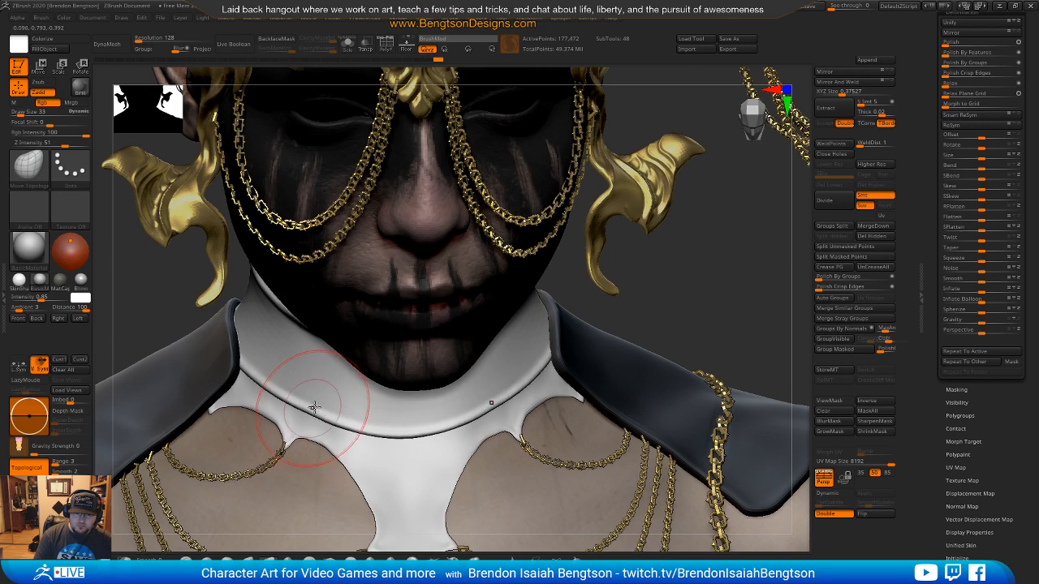
pyautogui.moveTo(737, 303); pyautogui.dragTo(720, 280)
pyautogui.moveTo(699, 351); pyautogui.dragTo(666, 278)
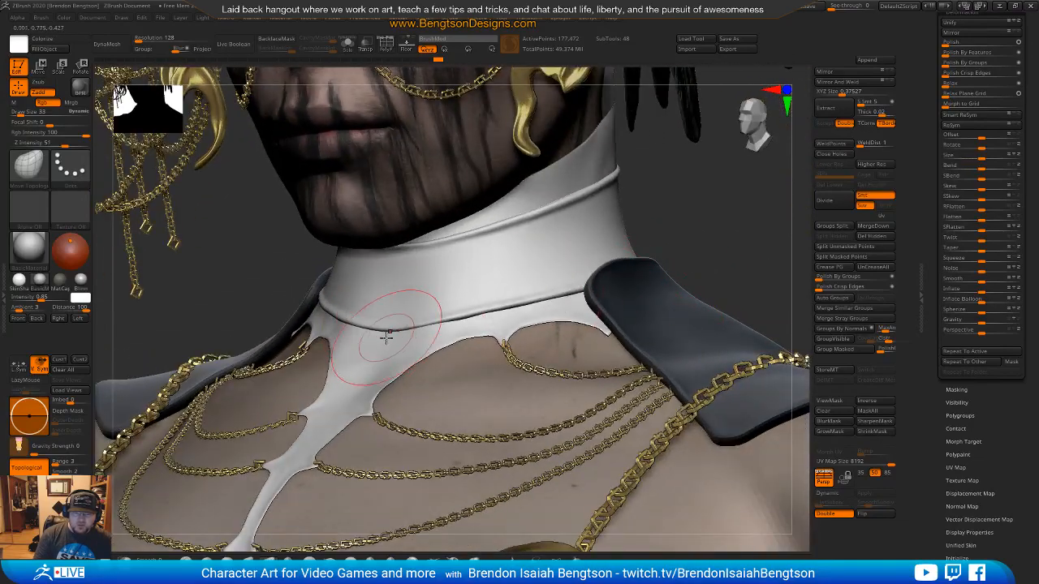
pyautogui.moveTo(651, 240); pyautogui.dragTo(451, 283)
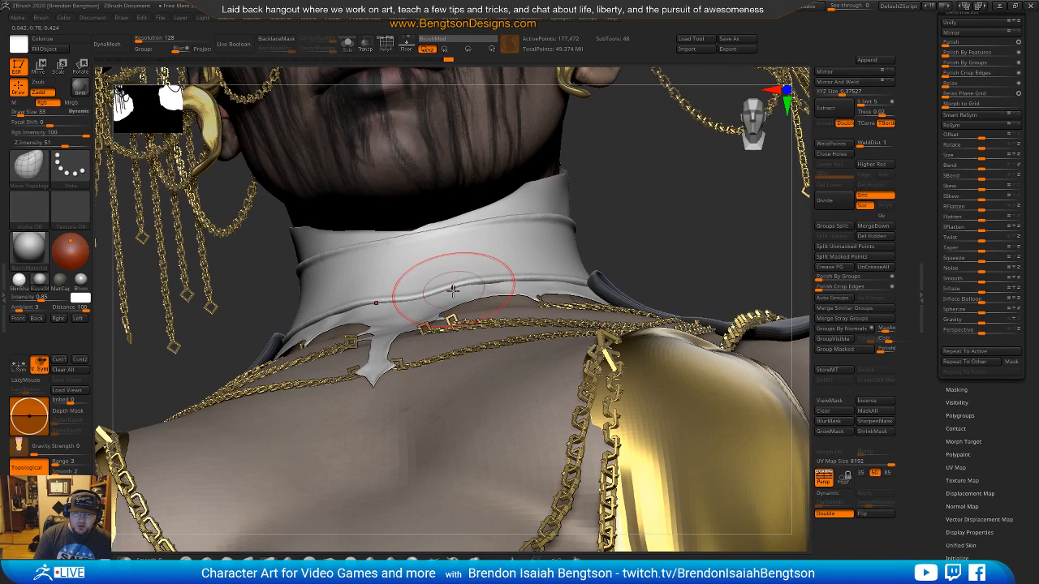
# Step: Try sculpting vertical creases into the side of the neck collar with the DamStandard brush
pyautogui.moveTo(668, 216)
pyautogui.mouseDown()
pyautogui.moveTo(693, 280)
pyautogui.moveTo(654, 257)
pyautogui.mouseUp()
pyautogui.press('b')
pyautogui.press('d')
pyautogui.press('s')
pyautogui.press('space')
pyautogui.click(536, 223)
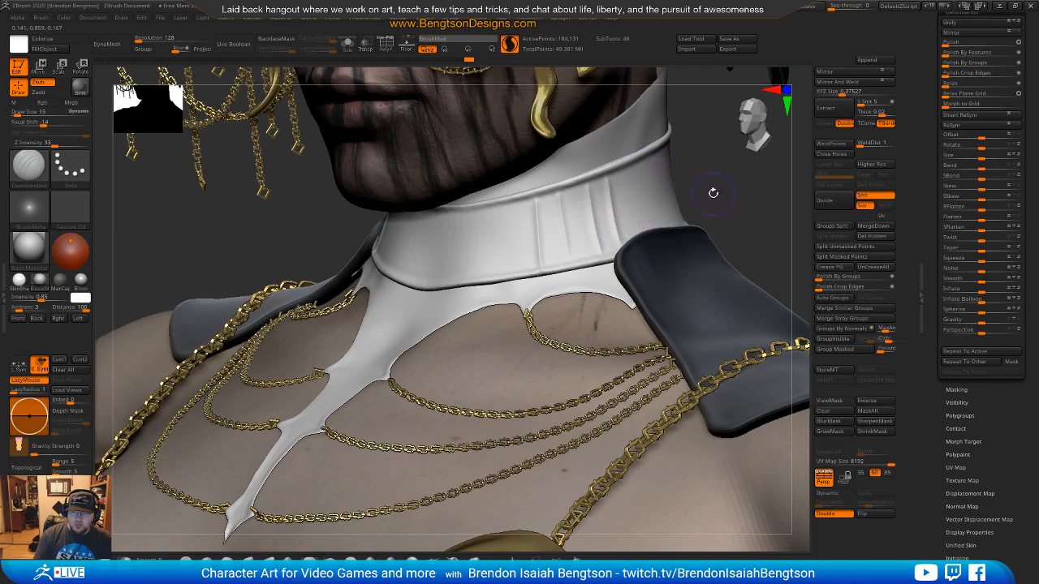
pyautogui.keyDown('alt'); pyautogui.moveTo(764, 214); pyautogui.dragTo(719, 206); pyautogui.keyUp('alt')
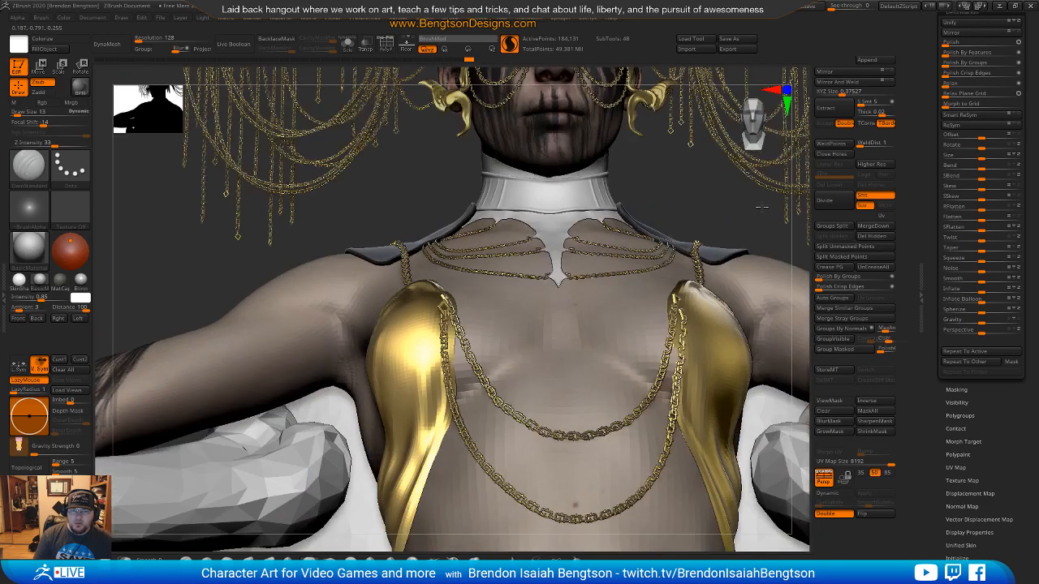
pyautogui.moveTo(690, 282)
pyautogui.keyDown('alt'); pyautogui.mouseDown()
pyautogui.moveTo(668, 311)
pyautogui.moveTo(684, 401)
pyautogui.moveTo(675, 410)
pyautogui.mouseUp(); pyautogui.keyUp('alt')
pyautogui.keyDown('alt'); pyautogui.moveTo(541, 348); pyautogui.dragTo(520, 327, button='right'); pyautogui.keyUp('alt')
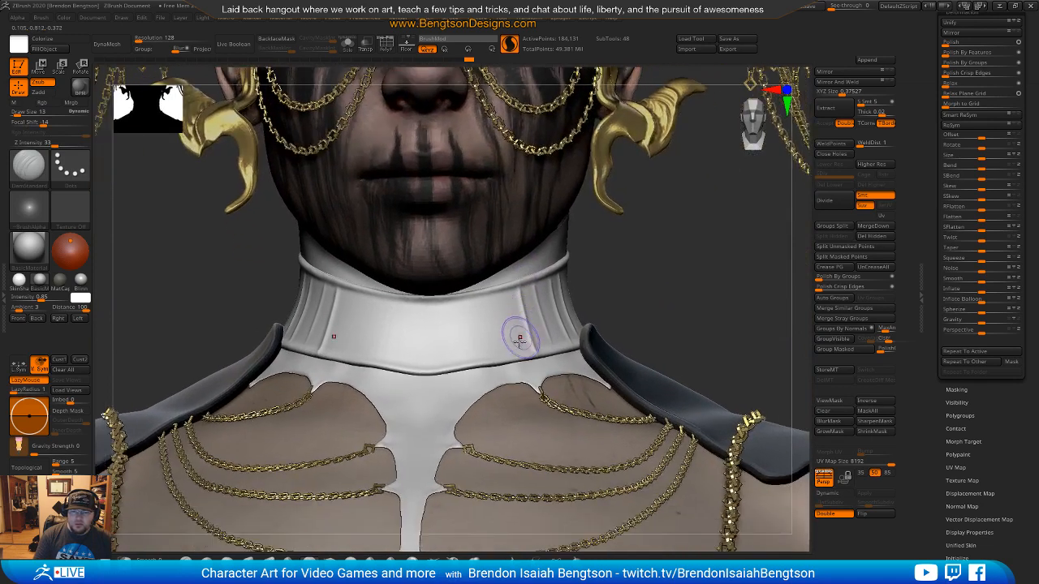
# Step: Undo the vertical crease strokes on the neck collar
pyautogui.moveTo(719, 297)
pyautogui.mouseDown()
pyautogui.moveTo(681, 292)
pyautogui.moveTo(724, 277)
pyautogui.moveTo(725, 292)
pyautogui.moveTo(707, 295)
pyautogui.mouseUp()
pyautogui.hotkey('ctrl', 'z')
pyautogui.hotkey('ctrl', 'z')
pyautogui.hotkey('ctrl', 'z')
# Step: Mask the central front section of the neck collar across its full height
pyautogui.keyDown('ctrl'); pyautogui.moveTo(490, 302); pyautogui.dragTo(495, 294); pyautogui.keyUp('ctrl')
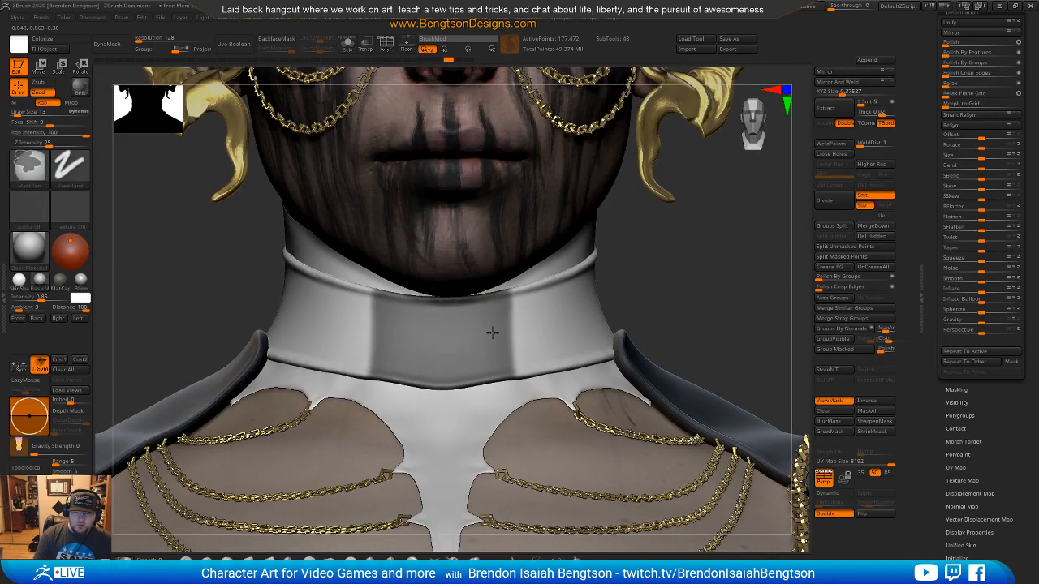
pyautogui.hotkey('shift', 'alt', 's')
pyautogui.moveTo(668, 228); pyautogui.dragTo(615, 303)
pyautogui.hotkey('shift', 'alt', 's')
pyautogui.moveTo(483, 365); pyautogui.dragTo(534, 236)
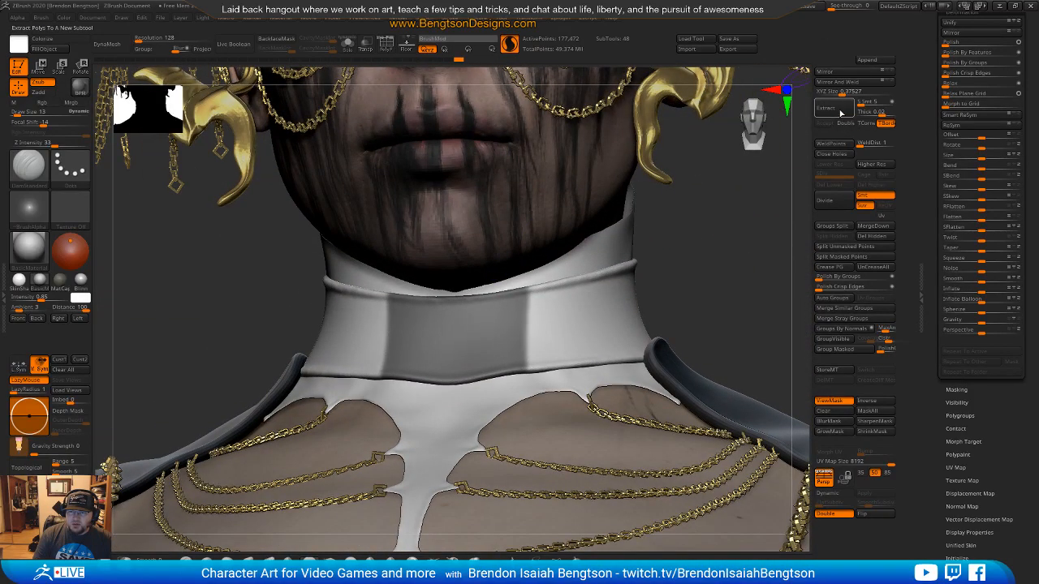
# Step: Try extracting the masked front section of the collar as a new mesh
pyautogui.click(839, 112)
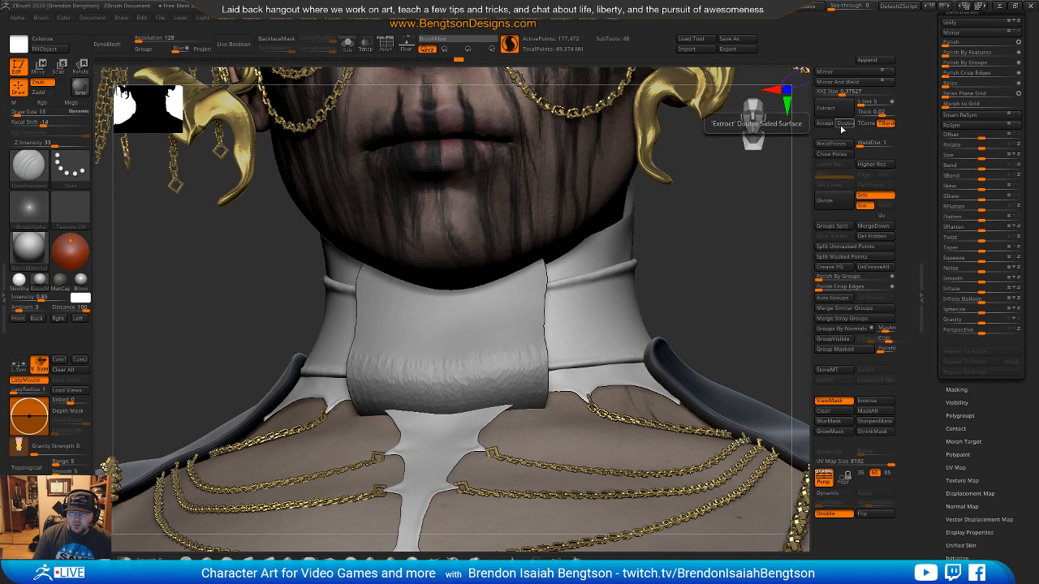
pyautogui.moveTo(740, 271); pyautogui.dragTo(733, 284)
pyautogui.hotkey('shift', 'f')
pyautogui.hotkey('shift', 'f')
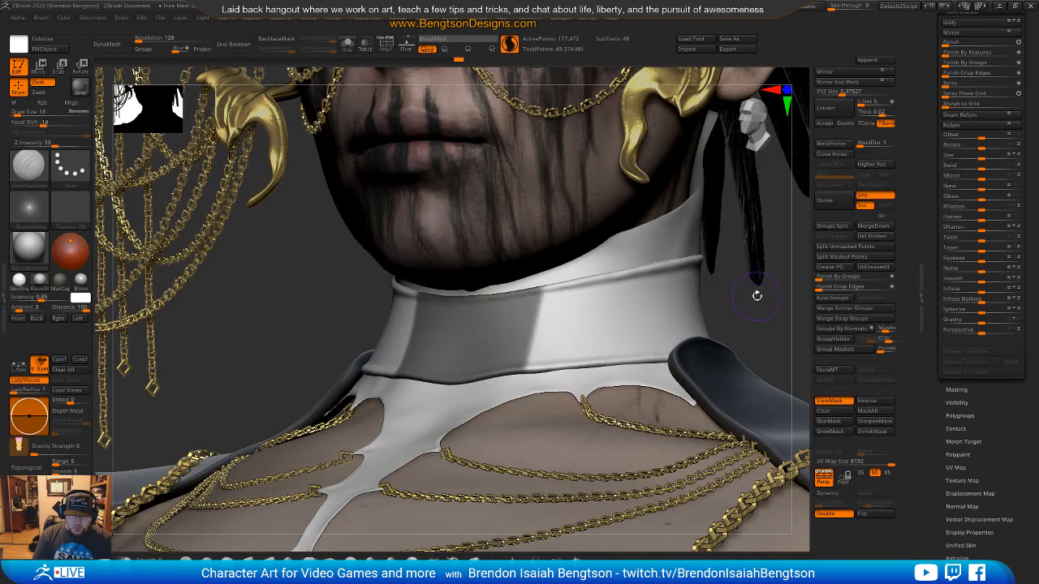
# Step: Assign the masked front collar section its own polygroup with PolyFrame shown, and split it into a separate subtool
pyautogui.hotkey('shift', 'f')
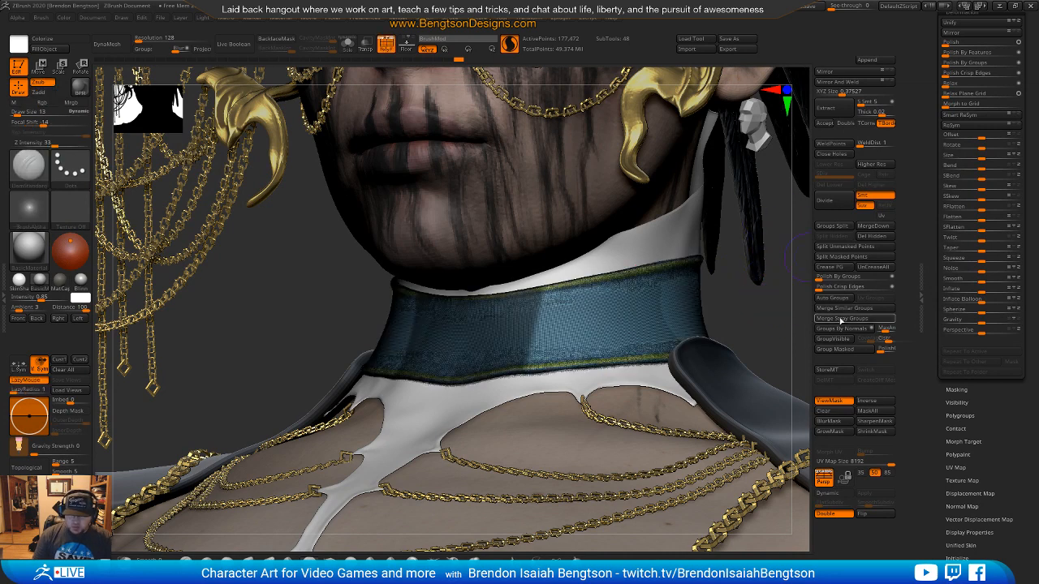
pyautogui.click(848, 350)
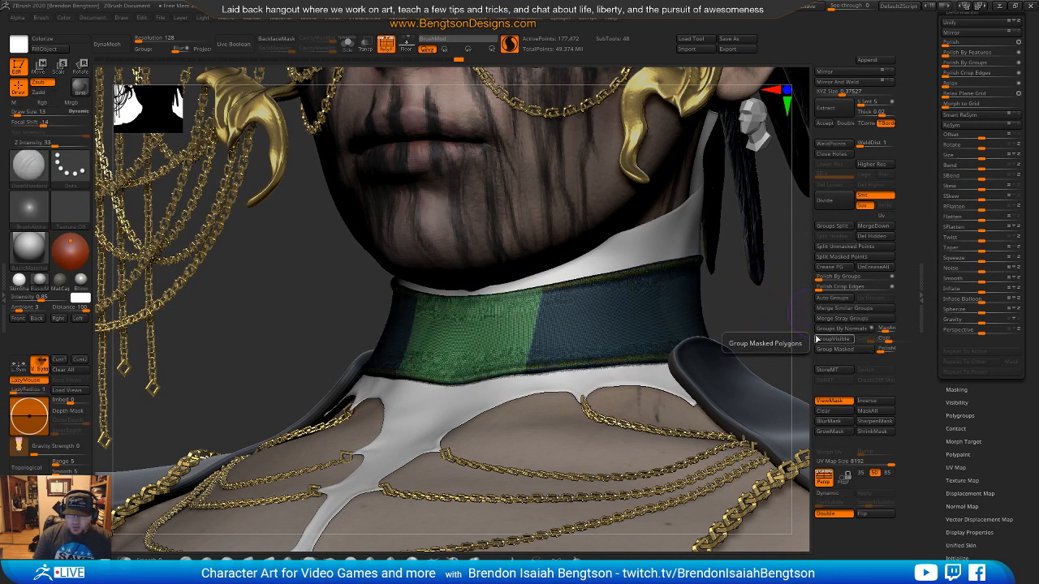
pyautogui.keyDown('ctrl'); pyautogui.keyDown('shift'); pyautogui.click(492, 326); pyautogui.keyUp('shift'); pyautogui.keyUp('ctrl')
pyautogui.keyDown('ctrl'); pyautogui.keyDown('shift'); pyautogui.click(493, 328); pyautogui.keyUp('shift'); pyautogui.keyUp('ctrl')
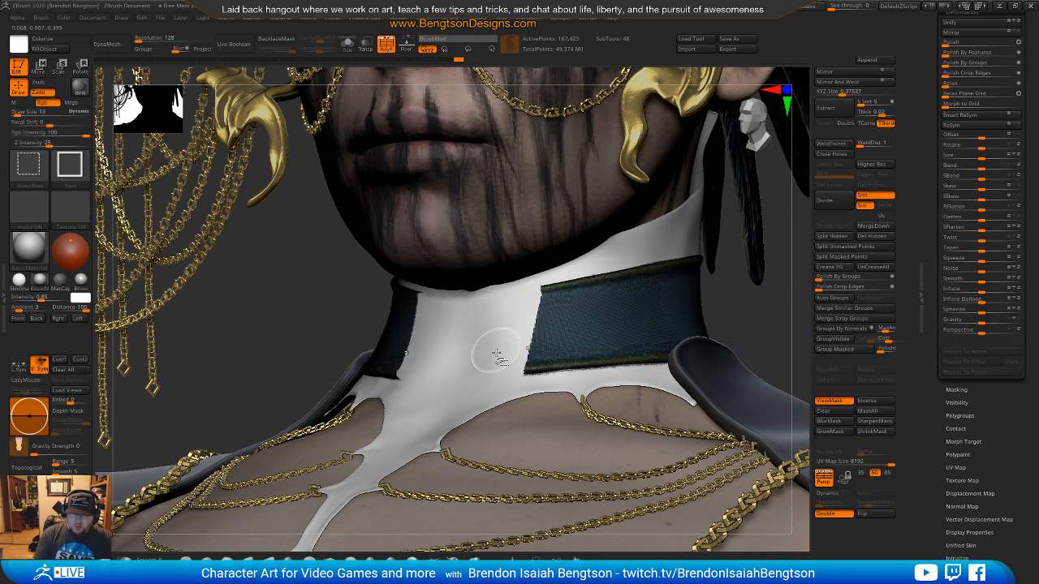
pyautogui.click(871, 236)
# Step: Undo the splitting and grouping on the original collar to make it whole again, and select the DamStandard brush
pyautogui.hotkey('ctrl', 'z')
pyautogui.hotkey('ctrl', 'z')
pyautogui.hotkey('ctrl', 'z')
pyautogui.hotkey('ctrl', 'z')
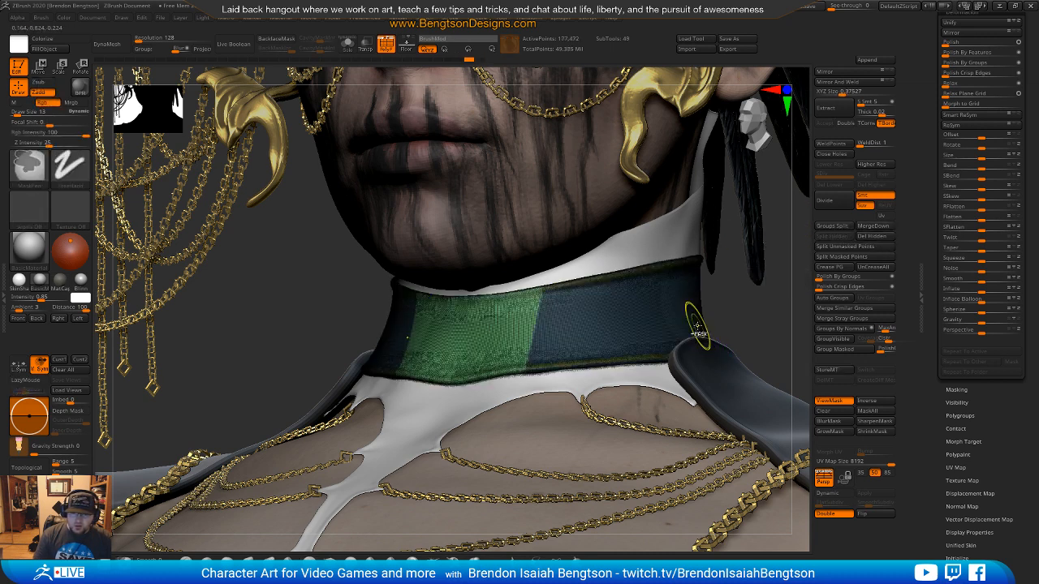
pyautogui.press('b')
pyautogui.press('d')
pyautogui.press('s')
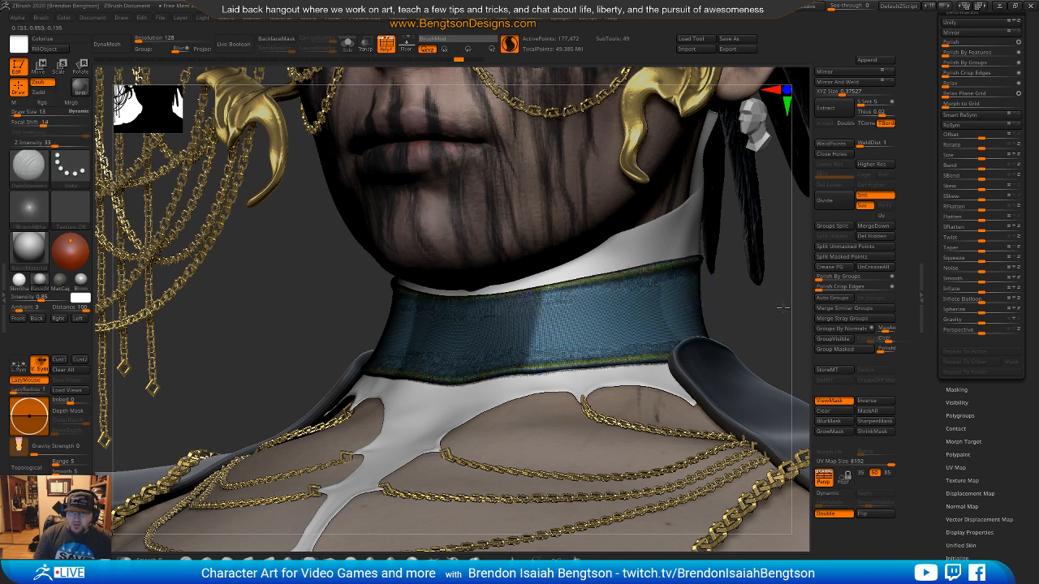
# Step: Select the split-off front collar panel subtool and apply Polish By Groups to it
pyautogui.moveTo(779, 306); pyautogui.dragTo(803, 277)
pyautogui.moveTo(938, 73); pyautogui.dragTo(947, 93)
pyautogui.click(950, 90)
pyautogui.click(958, 313)
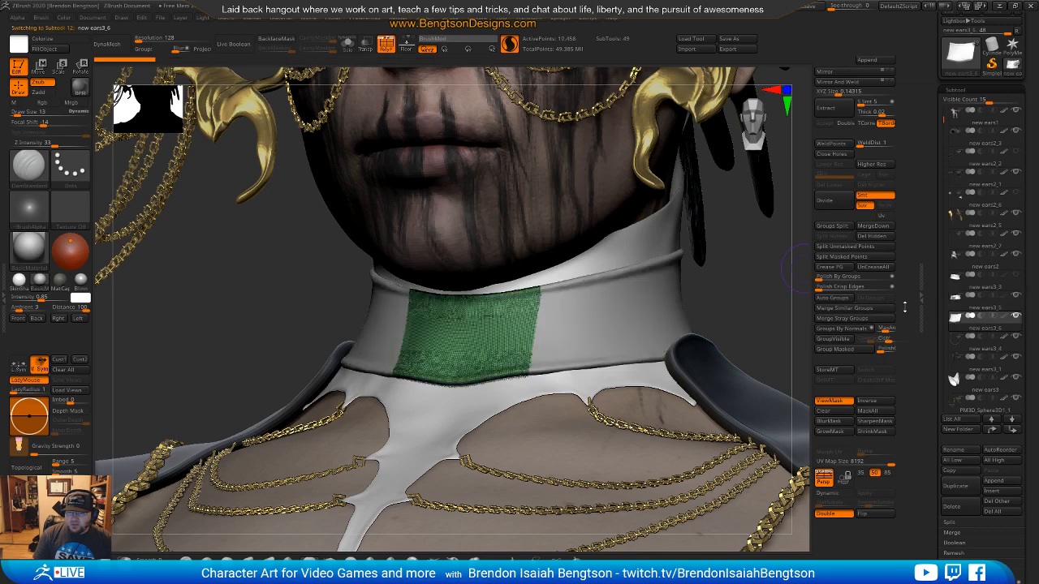
pyautogui.keyDown('shift'); pyautogui.moveTo(781, 319); pyautogui.dragTo(932, 328); pyautogui.keyUp('shift')
pyautogui.click(821, 276)
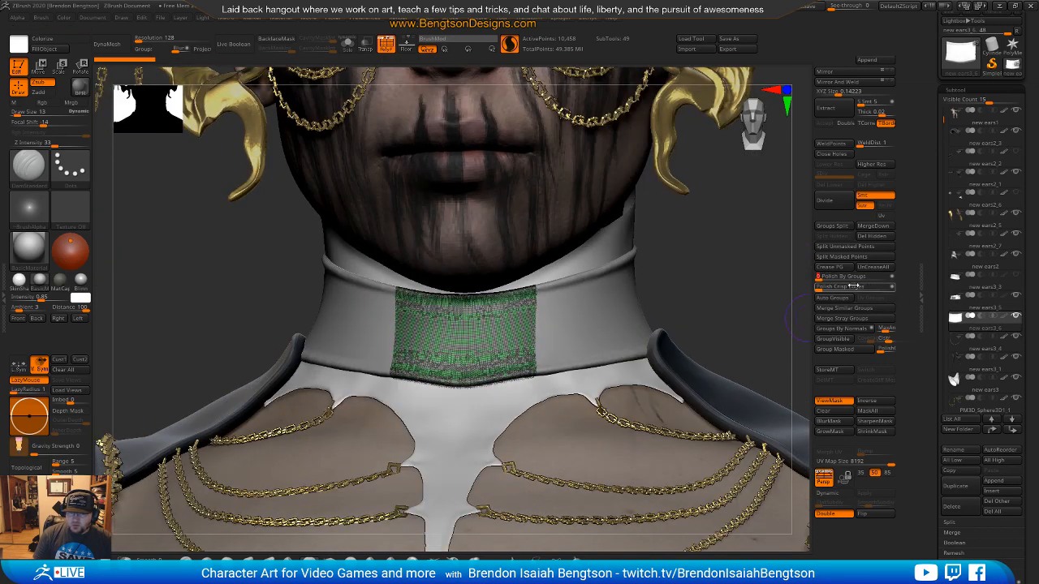
# Step: Isolate the front collar panel in Solo mode and remesh it with ZRemesher at Half density
pyautogui.moveTo(926, 537); pyautogui.dragTo(931, 313)
pyautogui.hotkey('shift', 's')
pyautogui.keyDown('alt'); pyautogui.moveTo(713, 332); pyautogui.dragTo(751, 390); pyautogui.keyUp('alt')
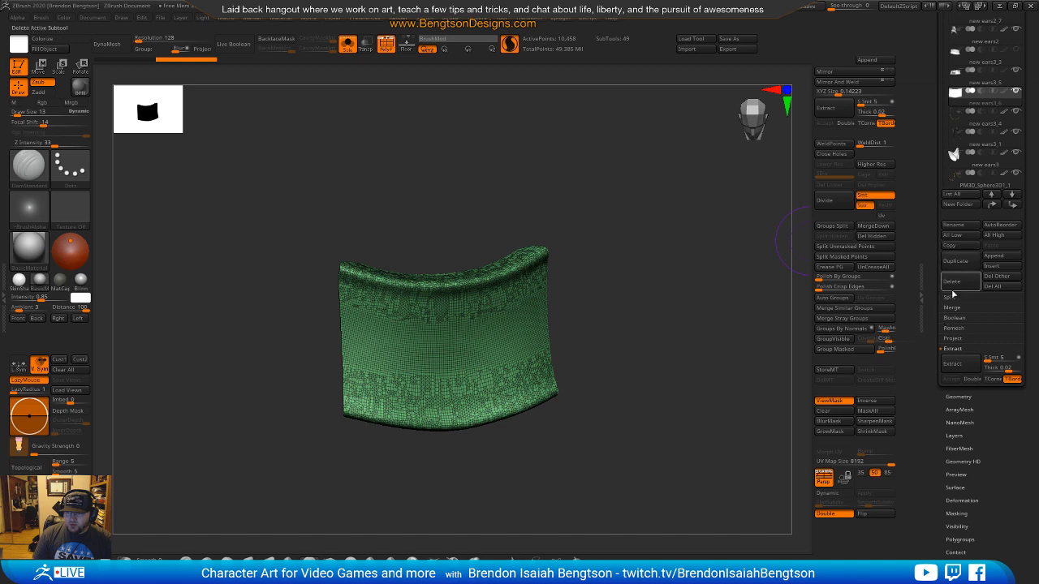
pyautogui.moveTo(933, 246); pyautogui.dragTo(940, 221)
pyautogui.click(951, 380)
pyautogui.click(961, 231)
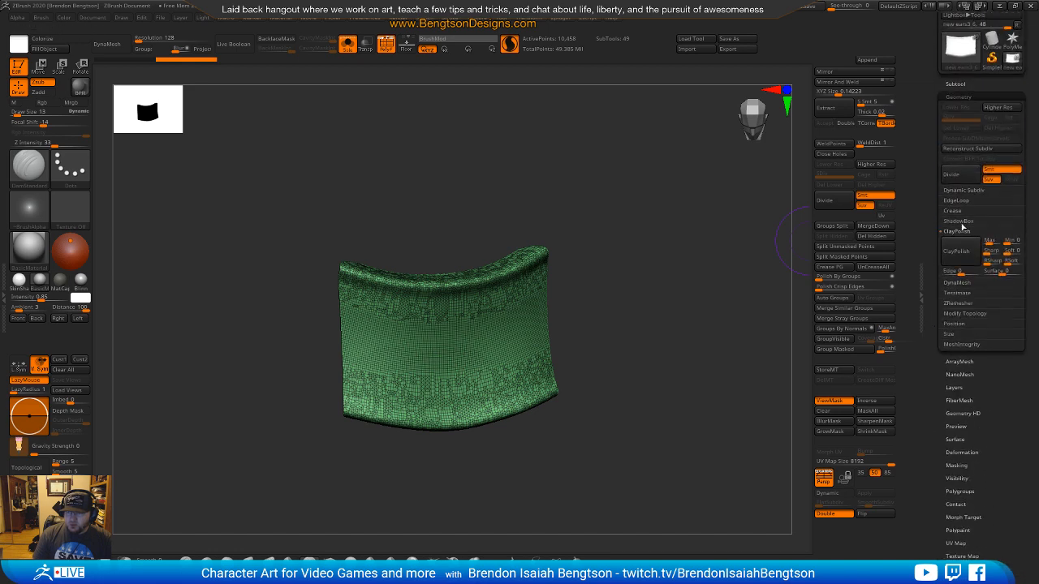
pyautogui.click(965, 303)
pyautogui.click(959, 278)
pyautogui.click(959, 278)
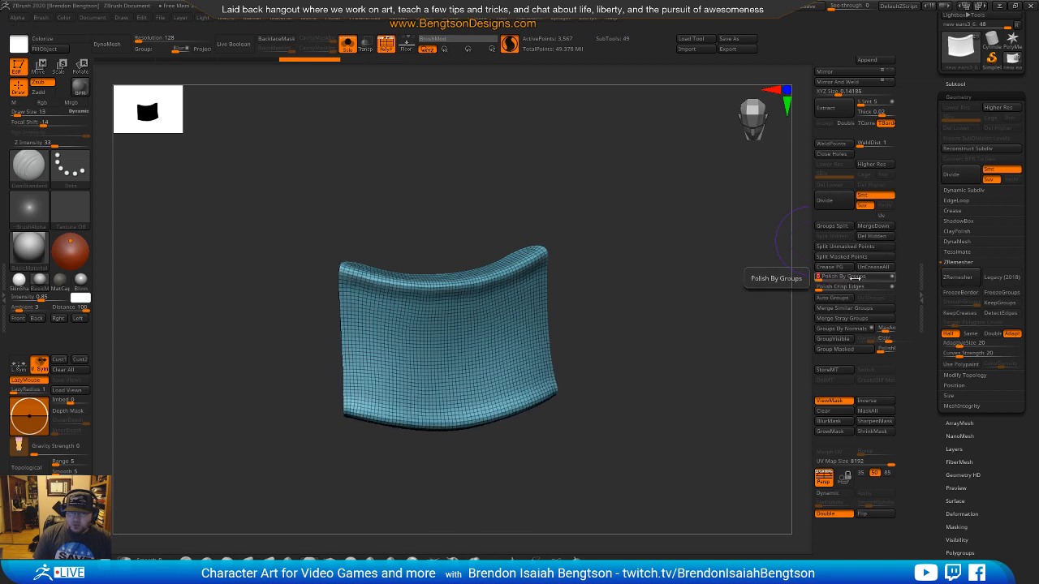
# Step: Slice along the panel's lower edge with SliceCurve to separate its underside into its own polygroup
pyautogui.moveTo(659, 322); pyautogui.dragTo(635, 391)
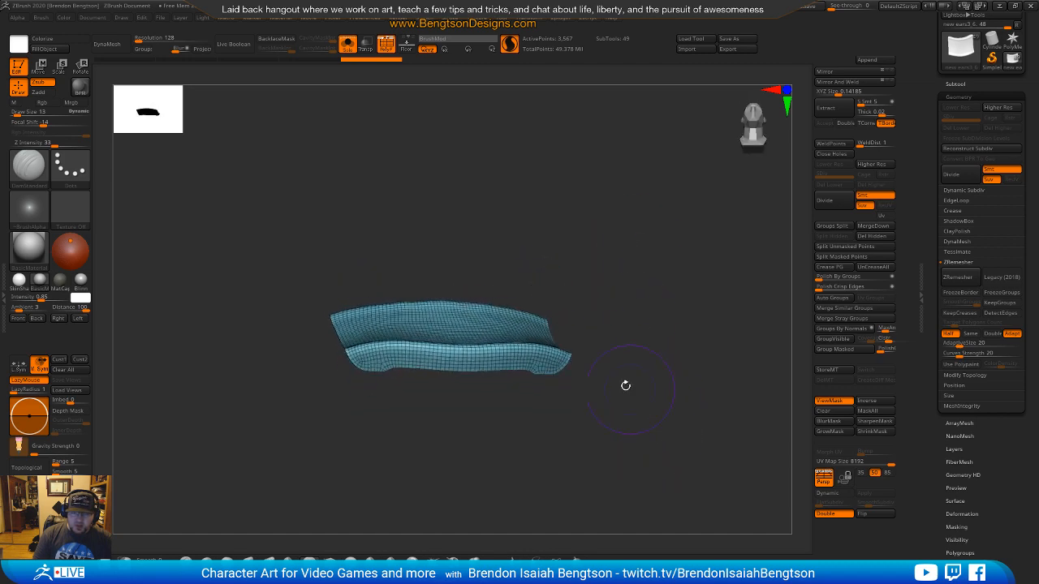
pyautogui.moveTo(547, 376); pyautogui.dragTo(595, 403)
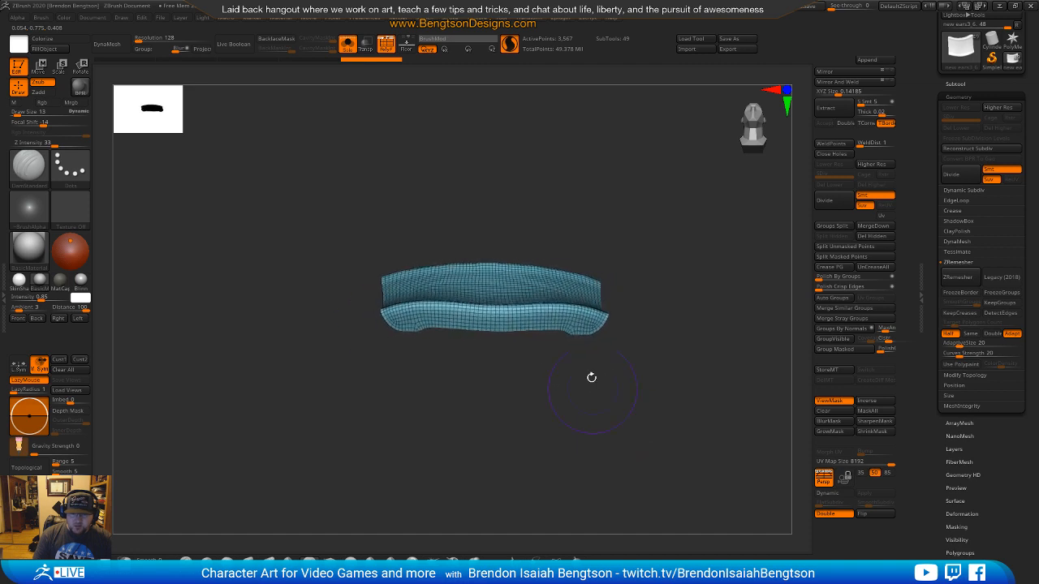
pyautogui.moveTo(507, 332); pyautogui.dragTo(561, 373)
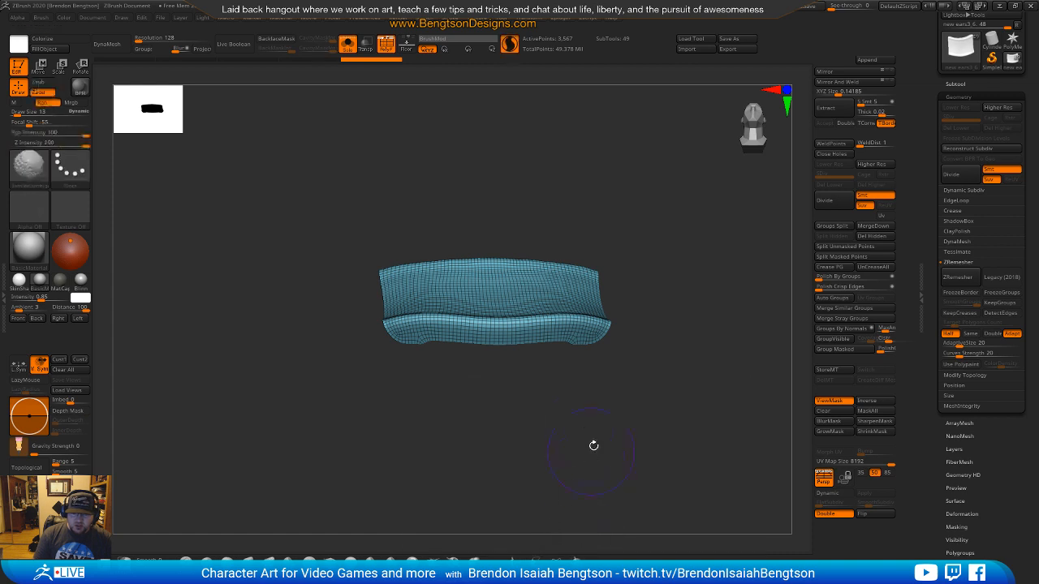
pyautogui.keyDown('ctrl'); pyautogui.keyDown('shift'); pyautogui.moveTo(646, 373); pyautogui.dragTo(607, 345); pyautogui.keyUp('shift'); pyautogui.keyUp('ctrl')
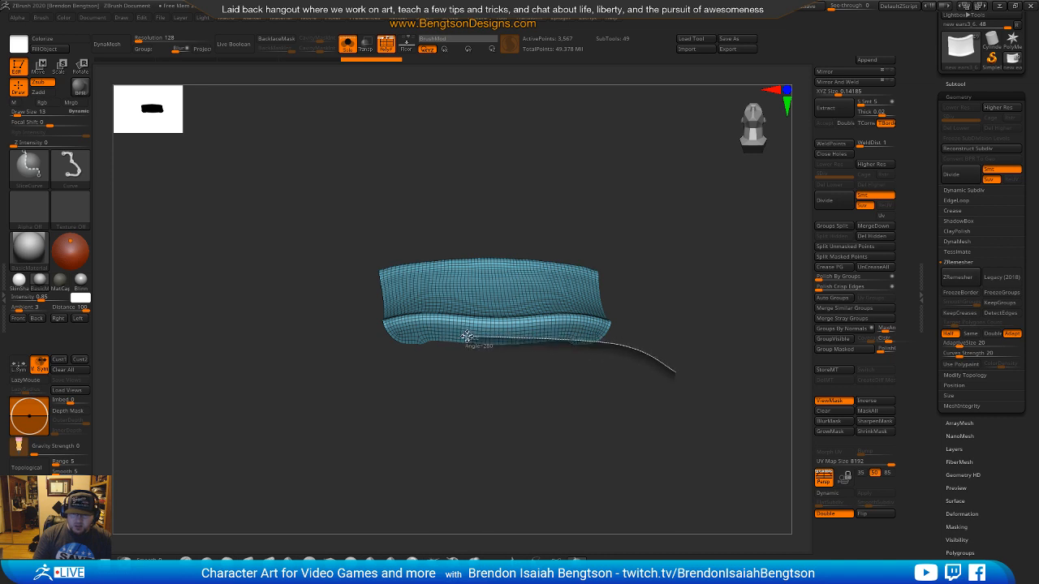
pyautogui.keyDown('ctrl'); pyautogui.keyDown('shift'); pyautogui.moveTo(471, 336); pyautogui.dragTo(501, 338); pyautogui.keyUp('shift'); pyautogui.keyUp('ctrl')
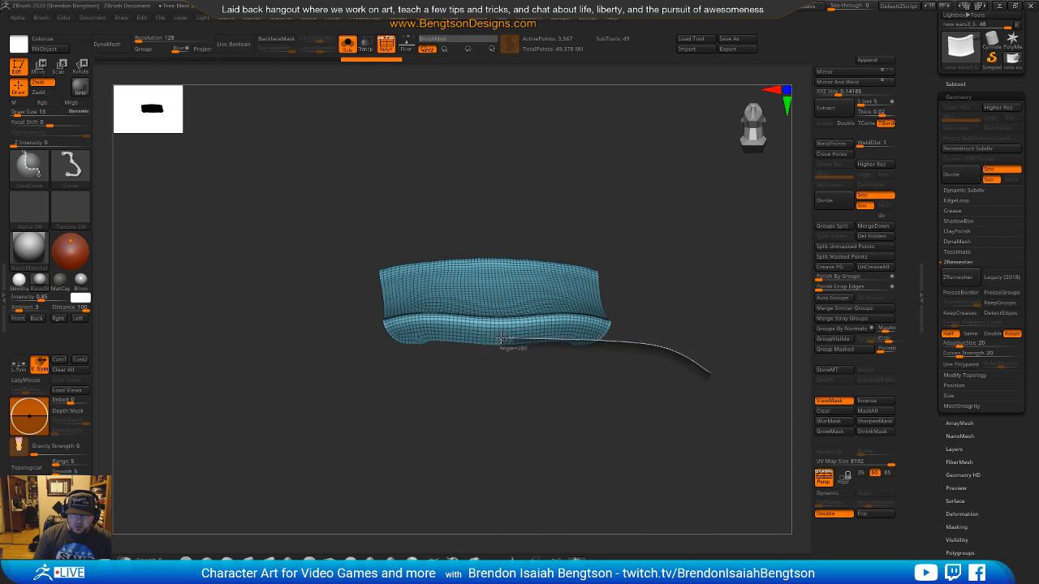
pyautogui.keyDown('ctrl'); pyautogui.keyDown('shift'); pyautogui.moveTo(499, 338); pyautogui.dragTo(357, 342); pyautogui.keyUp('shift'); pyautogui.keyUp('ctrl')
pyautogui.keyDown('ctrl'); pyautogui.keyDown('shift'); pyautogui.click(573, 328); pyautogui.keyUp('shift'); pyautogui.keyUp('ctrl')
pyautogui.moveTo(672, 269)
pyautogui.mouseDown()
pyautogui.moveTo(701, 432)
pyautogui.moveTo(701, 272)
pyautogui.moveTo(715, 445)
pyautogui.moveTo(646, 403)
pyautogui.mouseUp()
pyautogui.keyDown('ctrl'); pyautogui.keyDown('shift'); pyautogui.click(698, 278); pyautogui.keyUp('shift'); pyautogui.keyUp('ctrl')
pyautogui.moveTo(215, 392)
pyautogui.mouseDown()
pyautogui.moveTo(313, 441)
pyautogui.moveTo(328, 326)
pyautogui.mouseUp()
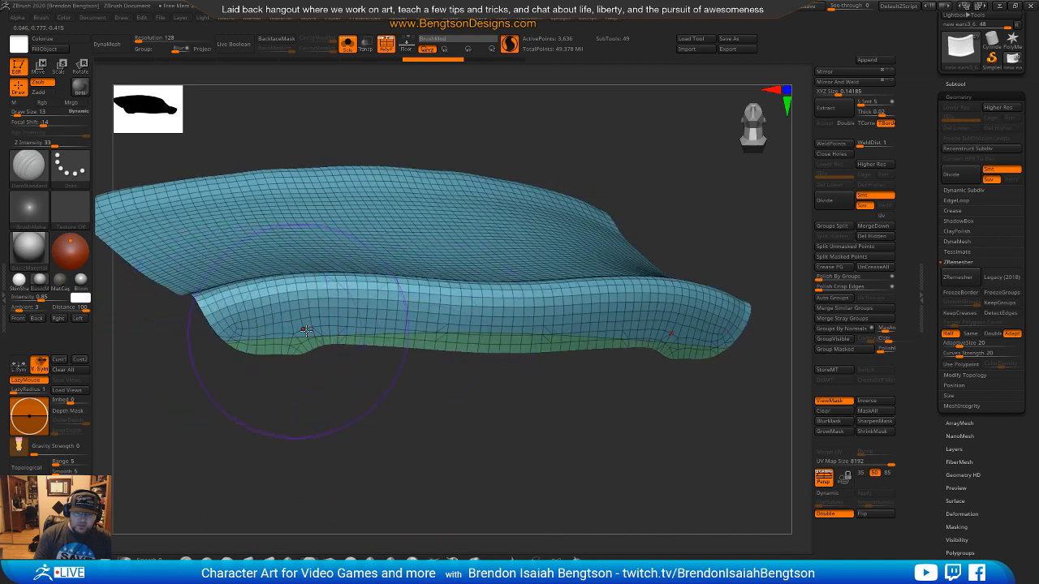
# Step: Hide the panel's sliced-off underside polygroup and delete the hidden geometry
pyautogui.moveTo(493, 348)
pyautogui.mouseDown()
pyautogui.moveTo(549, 422)
pyautogui.moveTo(417, 332)
pyautogui.mouseUp()
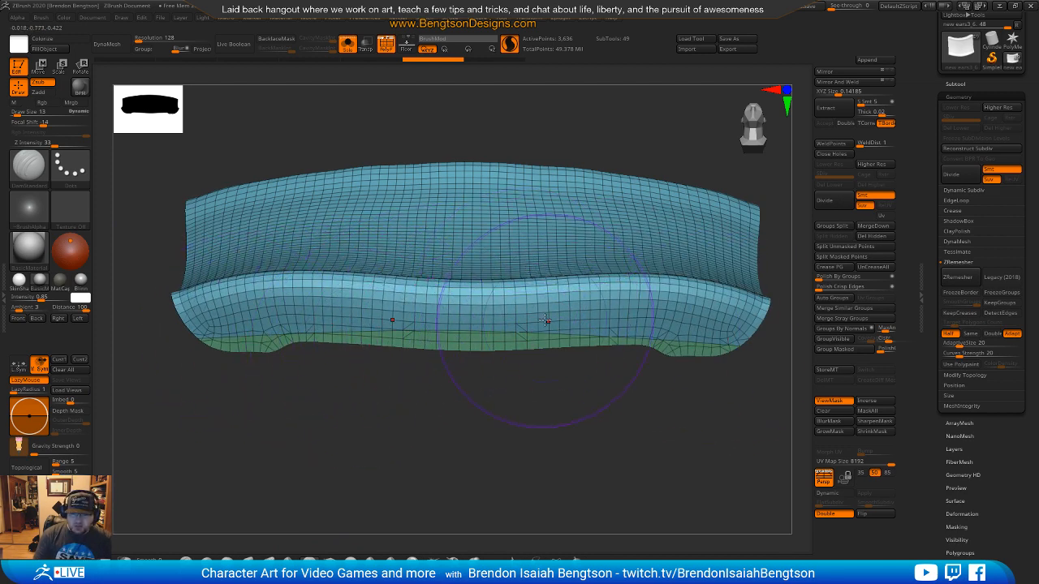
pyautogui.keyDown('ctrl'); pyautogui.keyDown('shift'); pyautogui.click(664, 292); pyautogui.keyUp('shift'); pyautogui.keyUp('ctrl')
pyautogui.moveTo(606, 438); pyautogui.dragTo(595, 438)
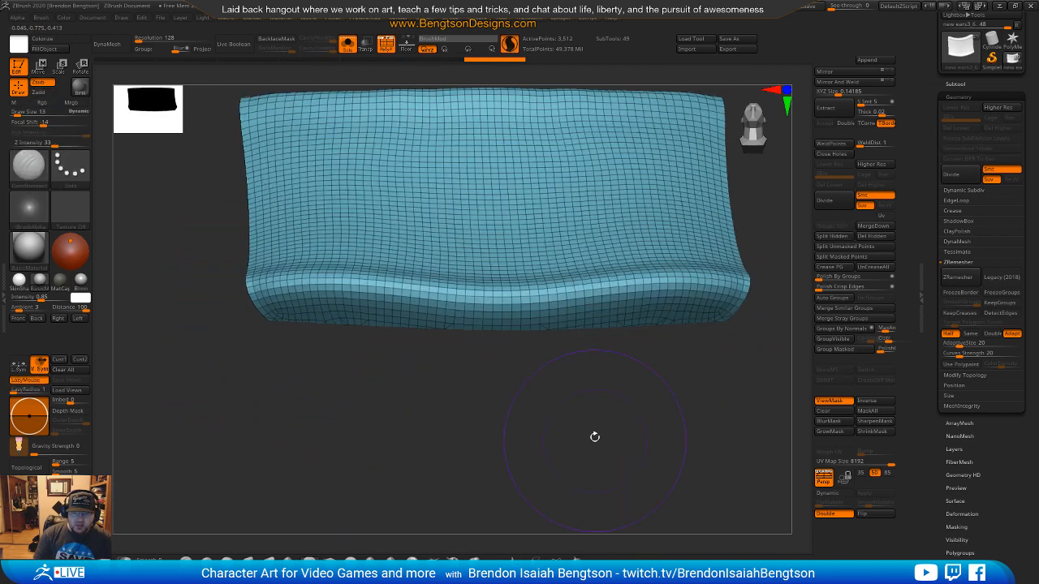
pyautogui.click(862, 236)
# Step: Remesh the trimmed panel again with ZRemesher at Half density and check its open back side
pyautogui.moveTo(790, 343); pyautogui.dragTo(360, 317)
pyautogui.moveTo(642, 232); pyautogui.dragTo(638, 325)
pyautogui.click(958, 276)
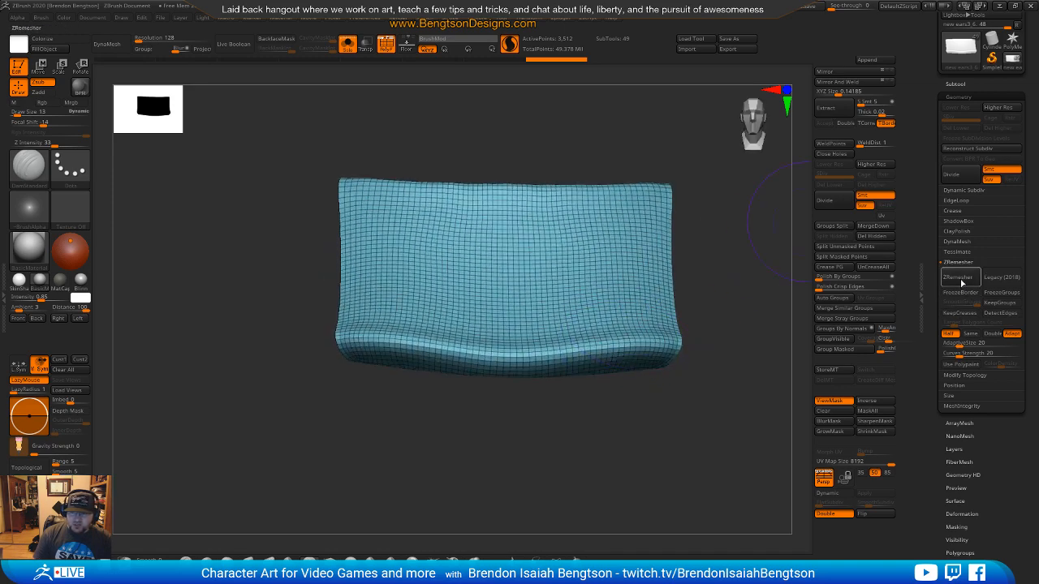
pyautogui.moveTo(648, 452); pyautogui.dragTo(613, 341)
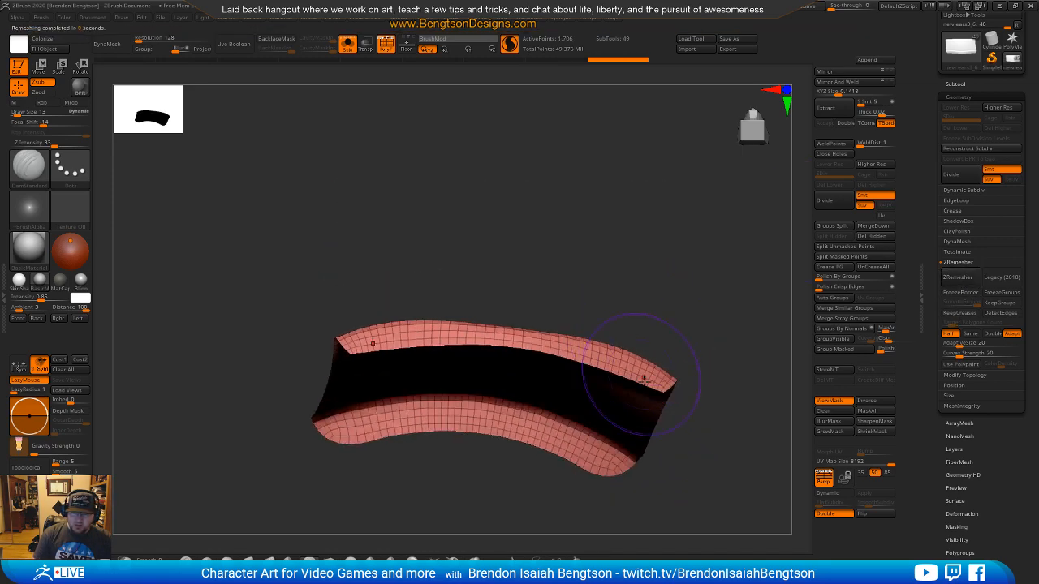
pyautogui.moveTo(717, 268); pyautogui.dragTo(688, 274)
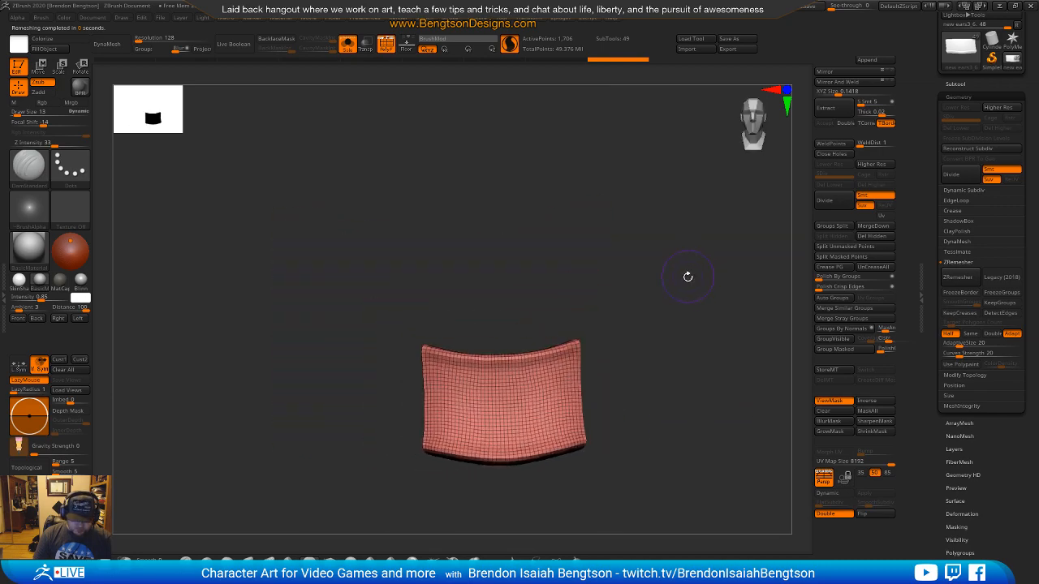
# Step: Show the full character again and inflate the front collar panel by 1 so it sits above the collar
pyautogui.hotkey('alt', 's')
pyautogui.moveTo(747, 317); pyautogui.dragTo(785, 310)
pyautogui.keyDown('alt'); pyautogui.moveTo(716, 393); pyautogui.dragTo(777, 280); pyautogui.keyUp('alt')
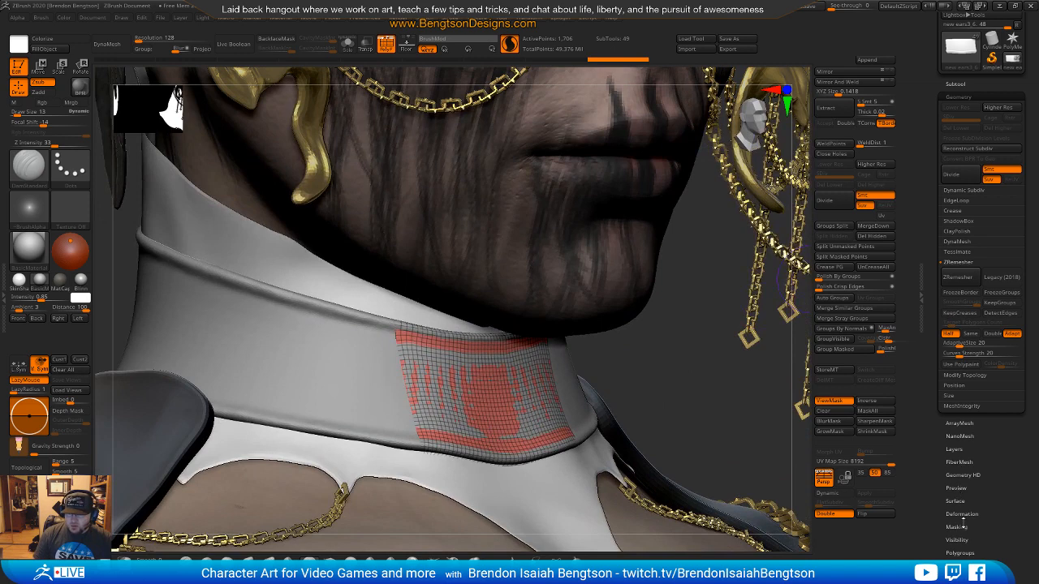
pyautogui.scroll(-5, 961, 487)
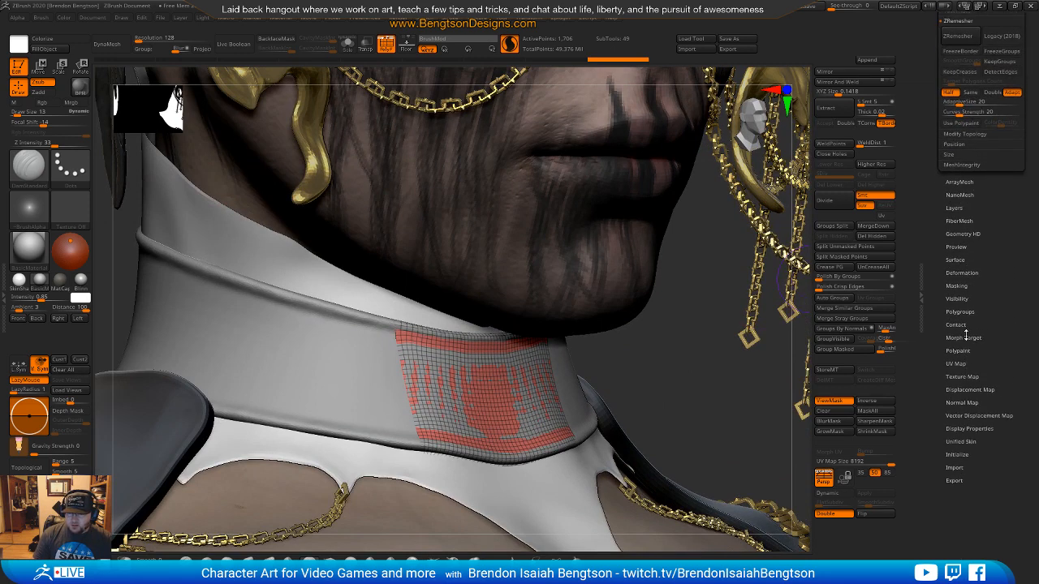
pyautogui.click(961, 273)
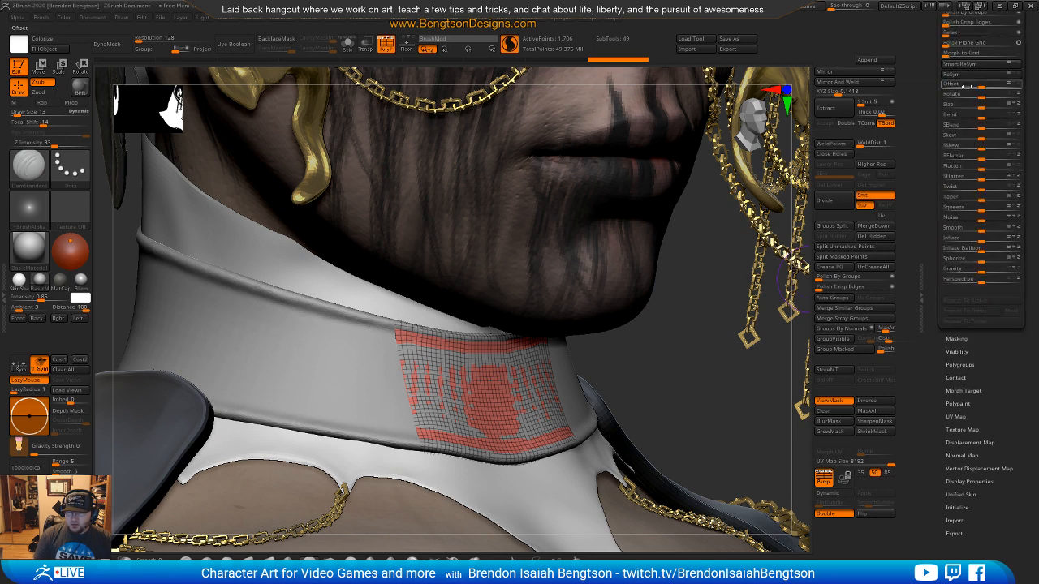
pyautogui.click(976, 236)
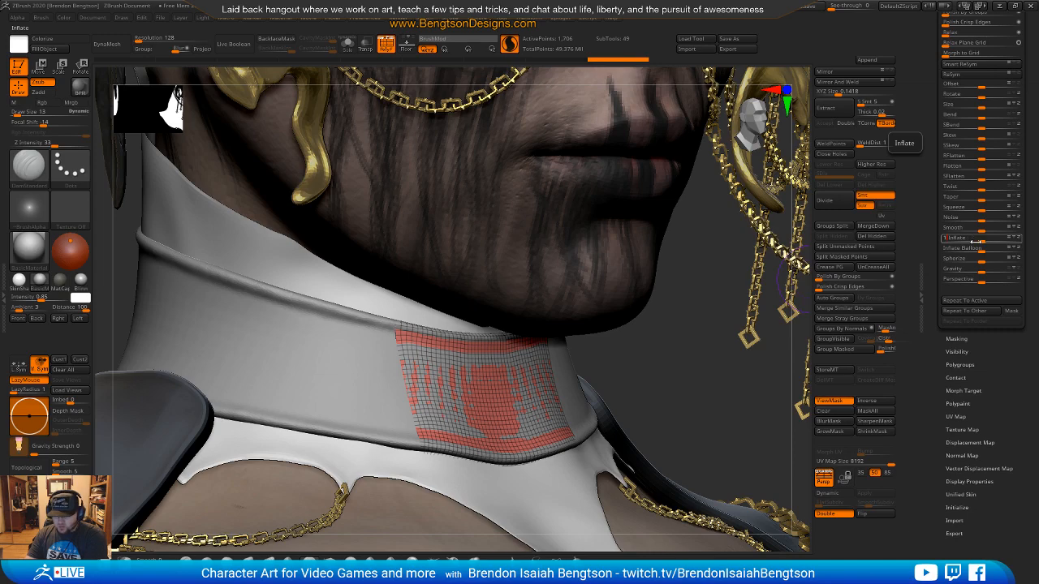
pyautogui.press('Return')
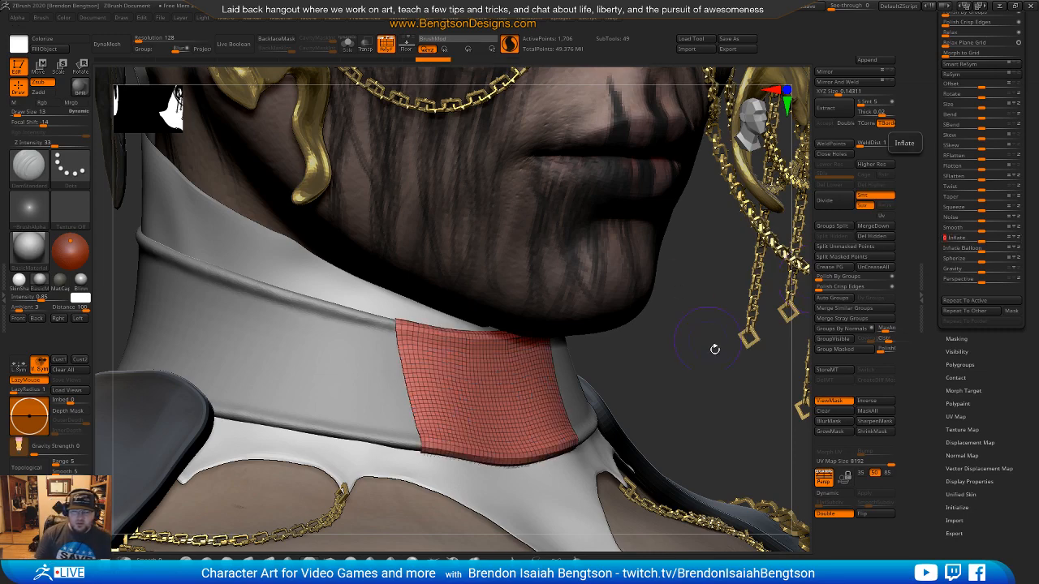
# Step: Thicken the front collar panel with Panel Loops using polish 0, bevel 17, elevation -100 and thickness 0.01
pyautogui.moveTo(641, 345); pyautogui.dragTo(715, 308)
pyautogui.moveTo(933, 84); pyautogui.dragTo(933, 279)
pyautogui.click(957, 91)
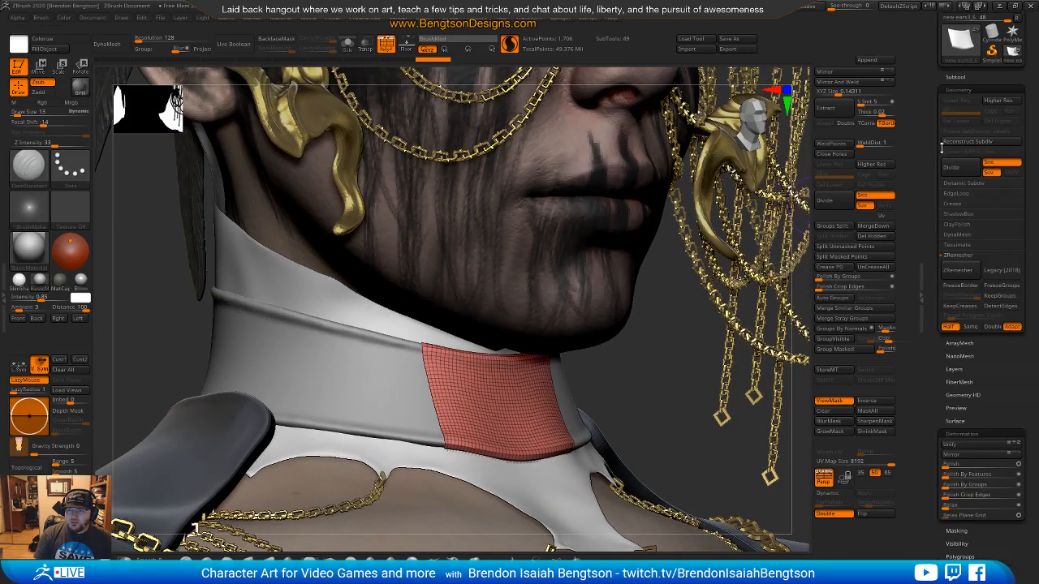
pyautogui.click(956, 256)
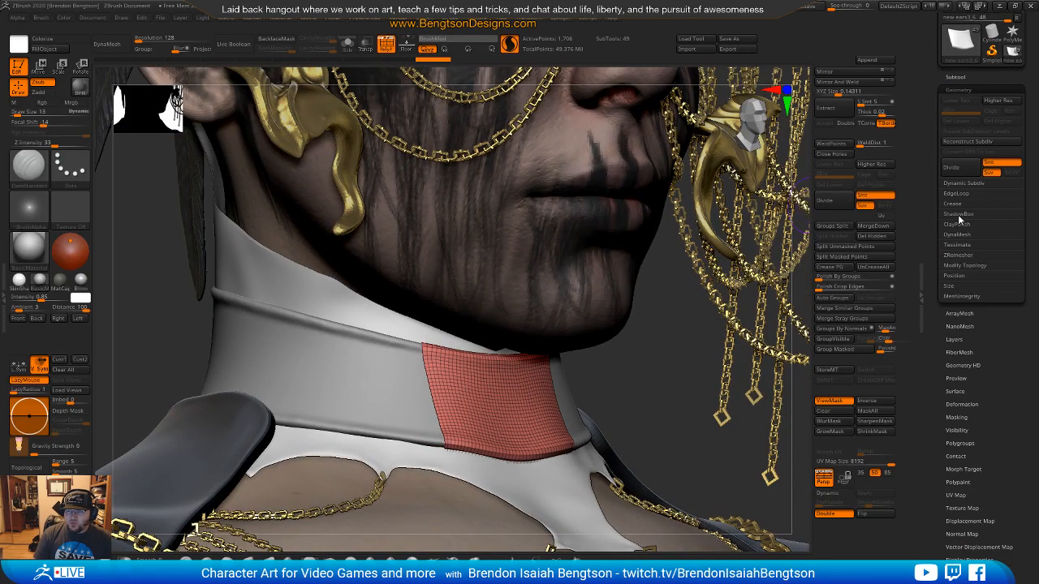
pyautogui.click(954, 195)
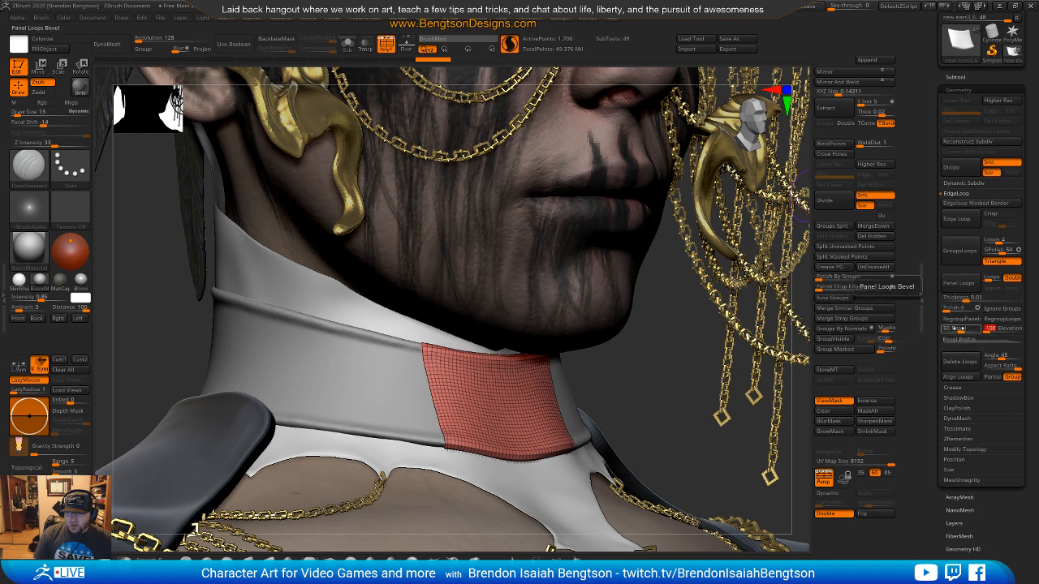
pyautogui.click(966, 284)
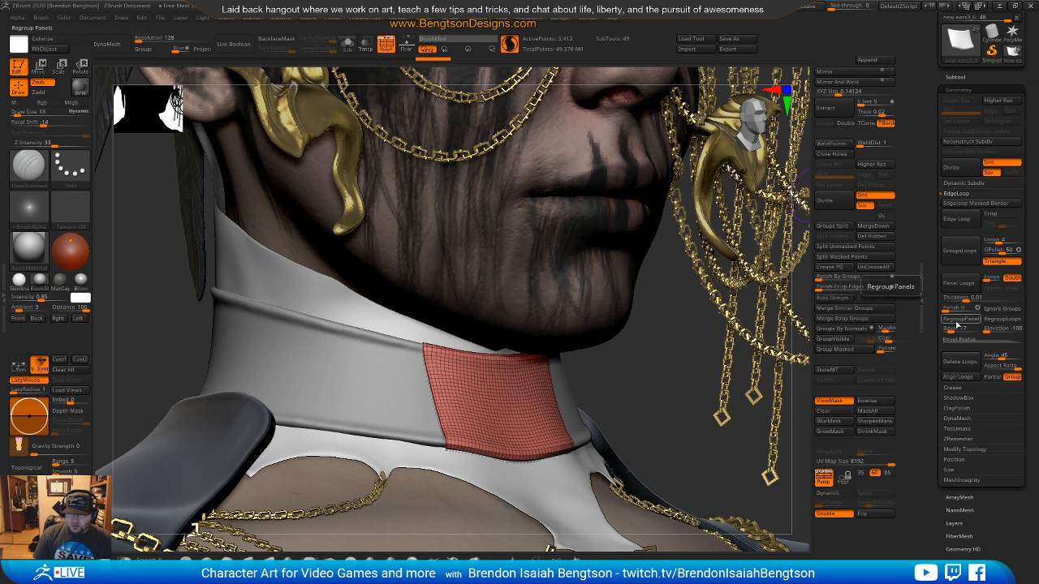
# Step: Isolate the thickened panel and examine its rim, corners and inner side from several angles
pyautogui.hotkey('shift', 's')
pyautogui.moveTo(657, 360); pyautogui.dragTo(705, 367)
pyautogui.moveTo(648, 173); pyautogui.dragTo(678, 259)
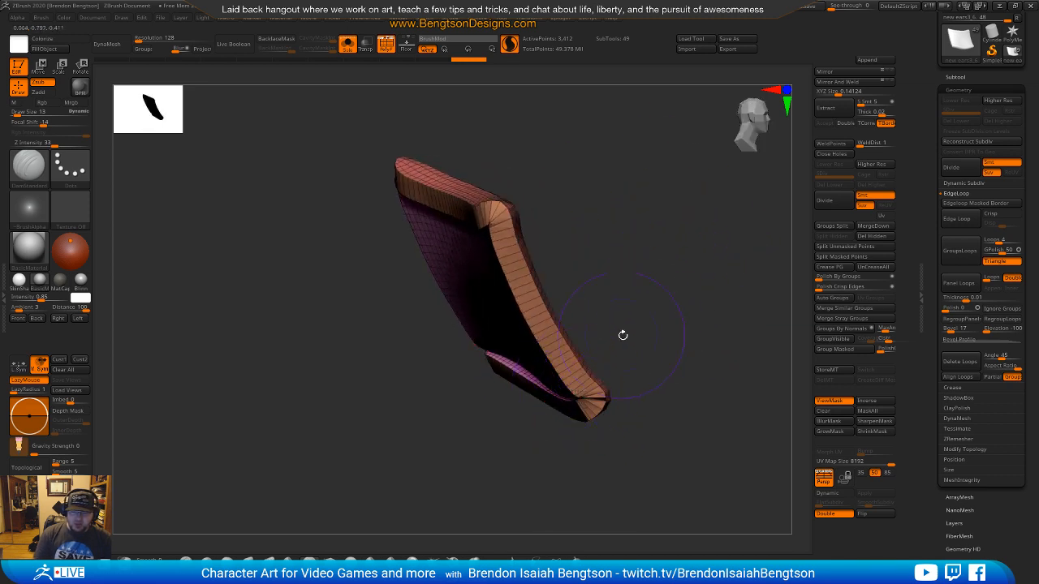
pyautogui.moveTo(618, 337); pyautogui.dragTo(620, 318)
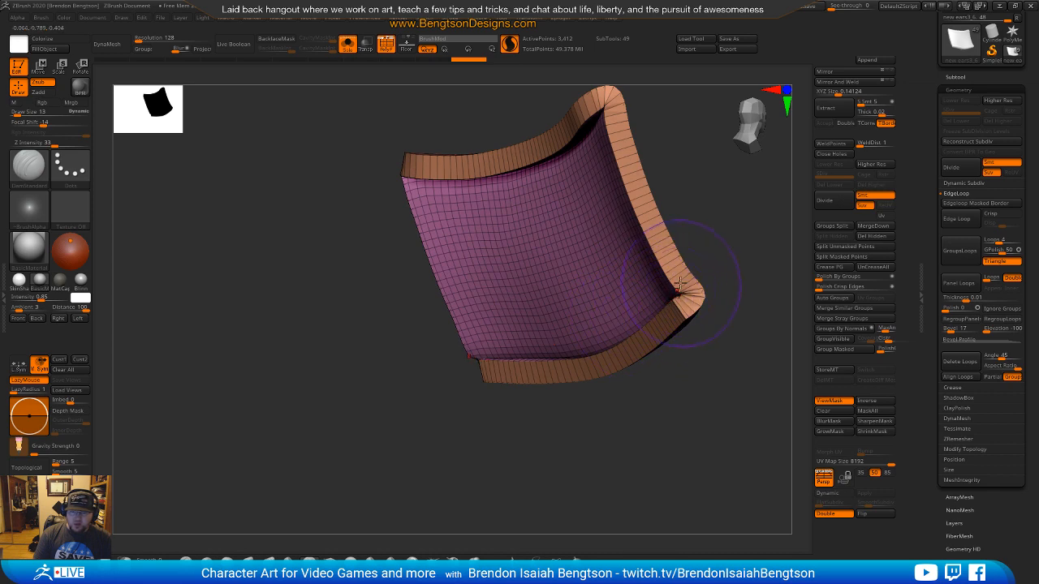
pyautogui.moveTo(711, 247); pyautogui.dragTo(574, 339)
pyautogui.moveTo(638, 417); pyautogui.dragTo(661, 299)
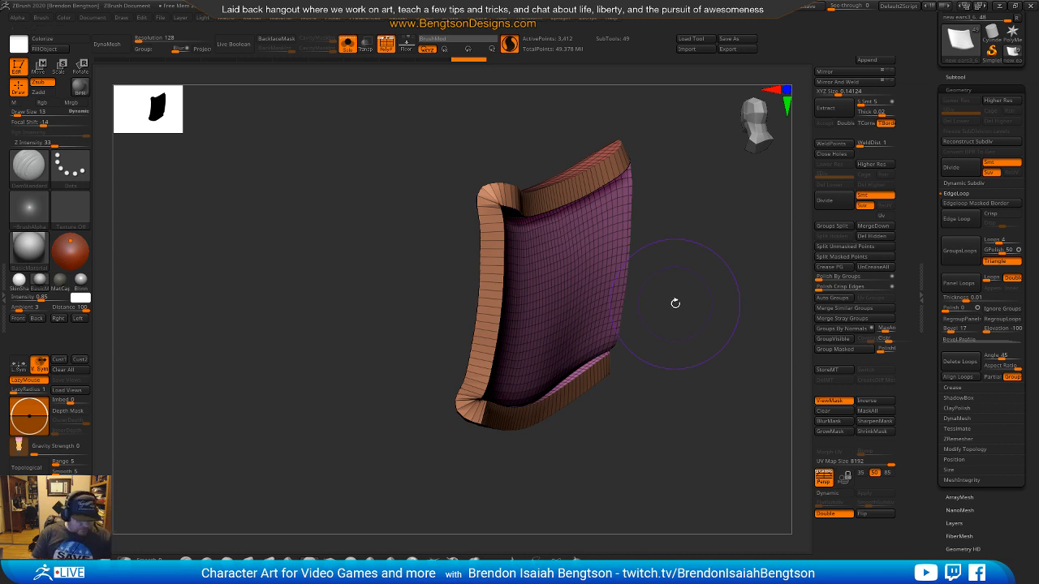
pyautogui.moveTo(680, 303); pyautogui.dragTo(508, 287)
# Step: Show the full character again, check the panel's fit against the collar from the side and front, and turn off the polyframe
pyautogui.moveTo(600, 322); pyautogui.dragTo(719, 327)
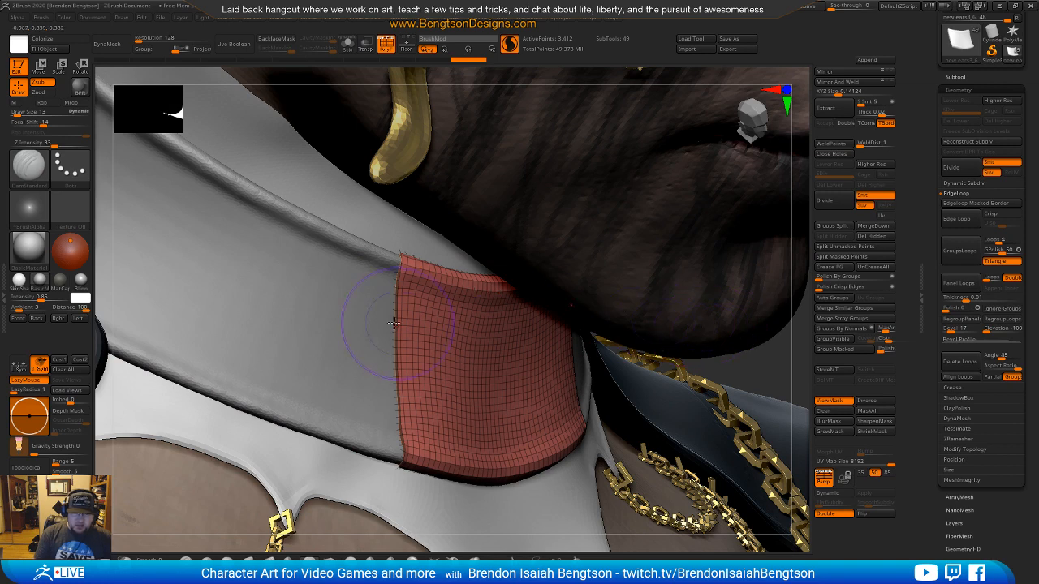
pyautogui.moveTo(403, 353); pyautogui.dragTo(435, 353)
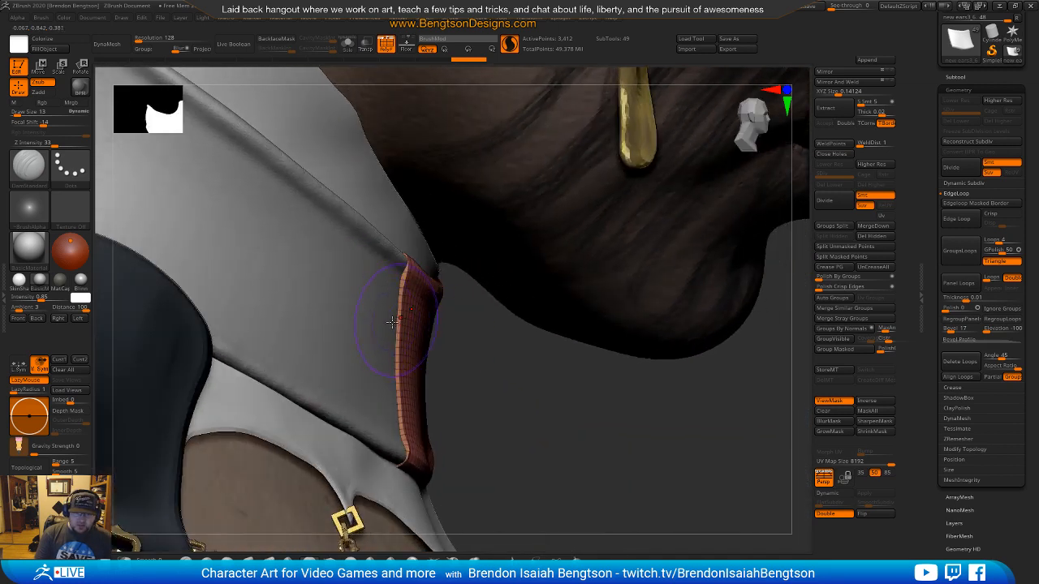
pyautogui.moveTo(562, 428); pyautogui.dragTo(571, 376)
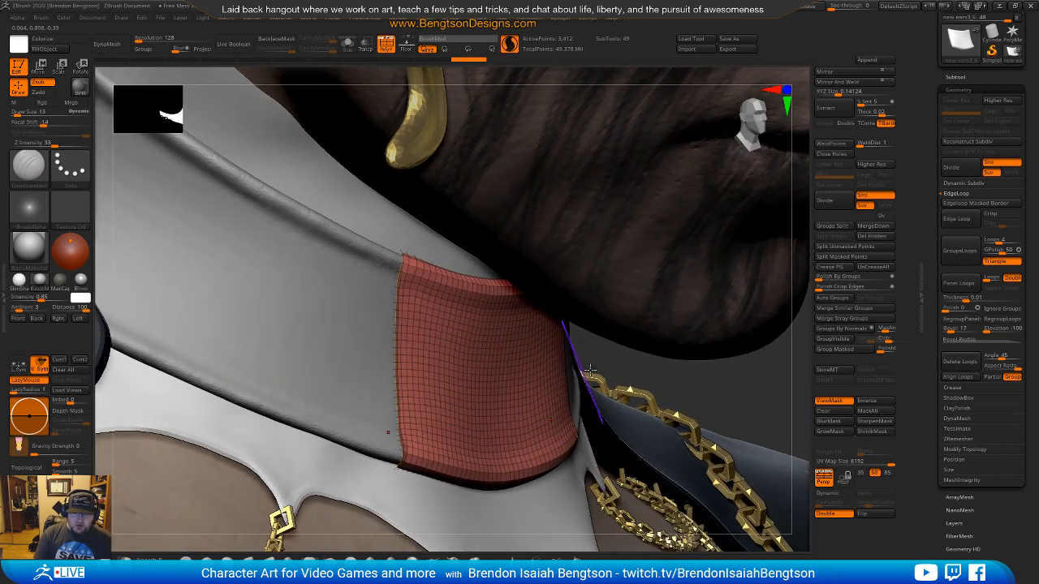
pyautogui.keyDown('alt'); pyautogui.moveTo(673, 386); pyautogui.dragTo(661, 379); pyautogui.keyUp('alt')
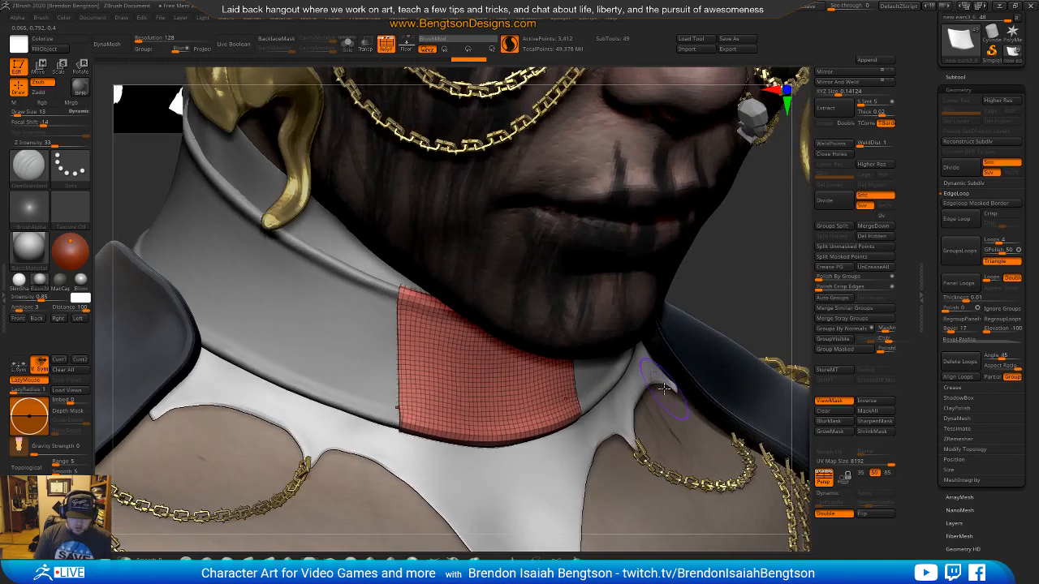
pyautogui.hotkey('shift', 'f')
pyautogui.moveTo(744, 292); pyautogui.dragTo(677, 218)
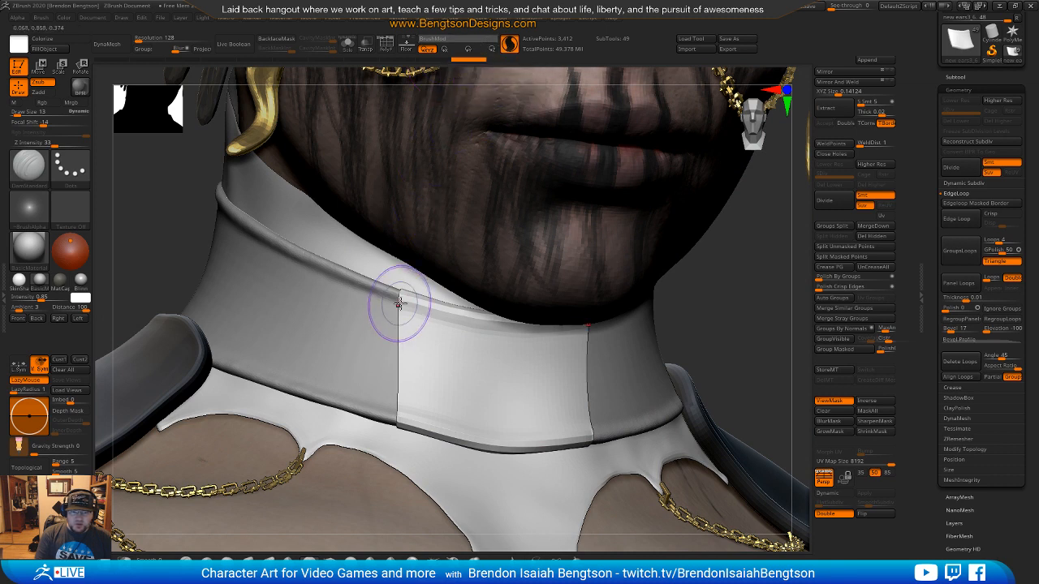
# Step: Try a DamStandard stroke along the panel's upper edge and undo it
pyautogui.moveTo(398, 301); pyautogui.dragTo(482, 327)
pyautogui.hotkey('ctrl', 'z')
pyautogui.press('space')
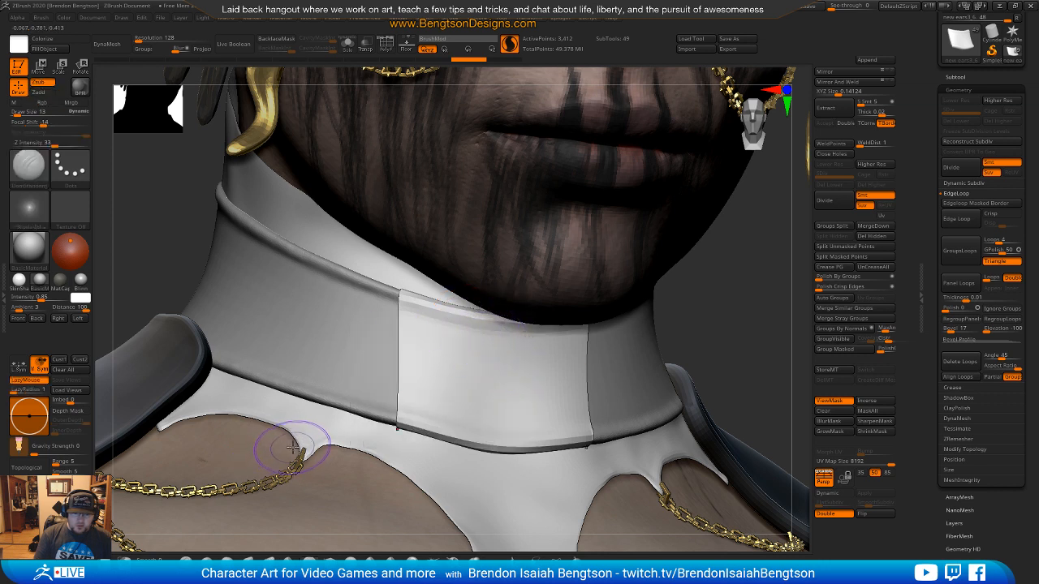
# Step: Switch to the ClayBuildup brush, try smoothing the panel's upper edge, and undo that smoothing stroke
pyautogui.press('b')
pyautogui.press('c')
pyautogui.press('b')
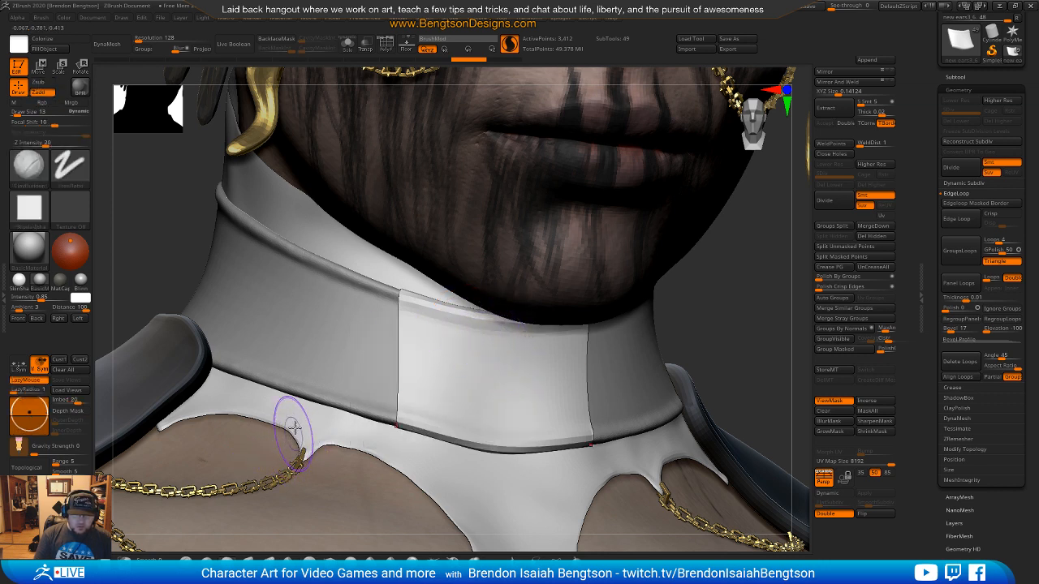
pyautogui.keyDown('shift'); pyautogui.moveTo(399, 313); pyautogui.dragTo(487, 329); pyautogui.keyUp('shift')
pyautogui.hotkey('ctrl', 'z')
# Step: Replace the Smooth Stronger smoothing brush with the standard Smooth brush
pyautogui.hotkey('shift', 'space')
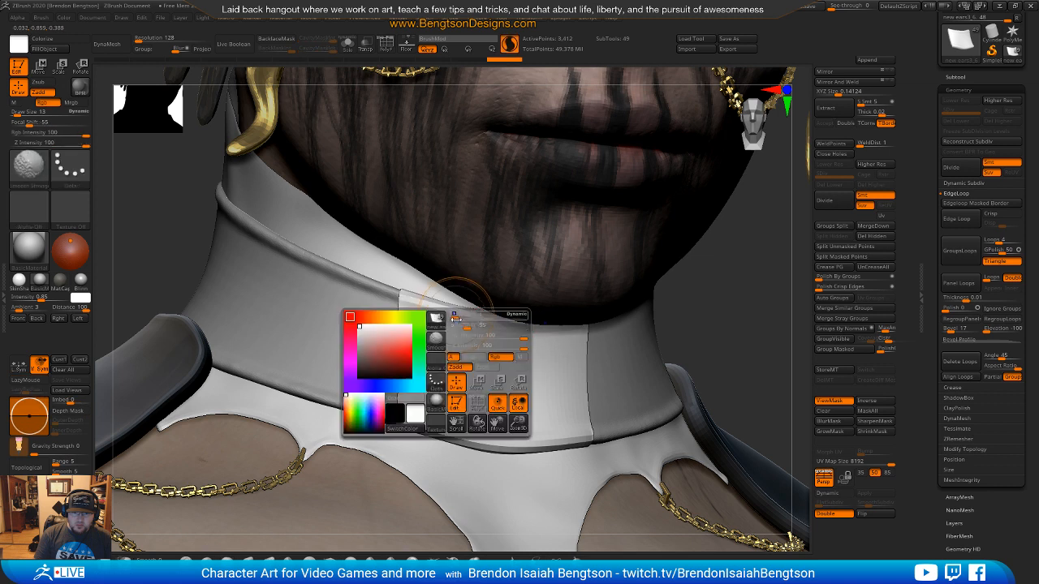
pyautogui.keyDown('shift'); pyautogui.click(494, 344); pyautogui.keyUp('shift')
pyautogui.press('Return')
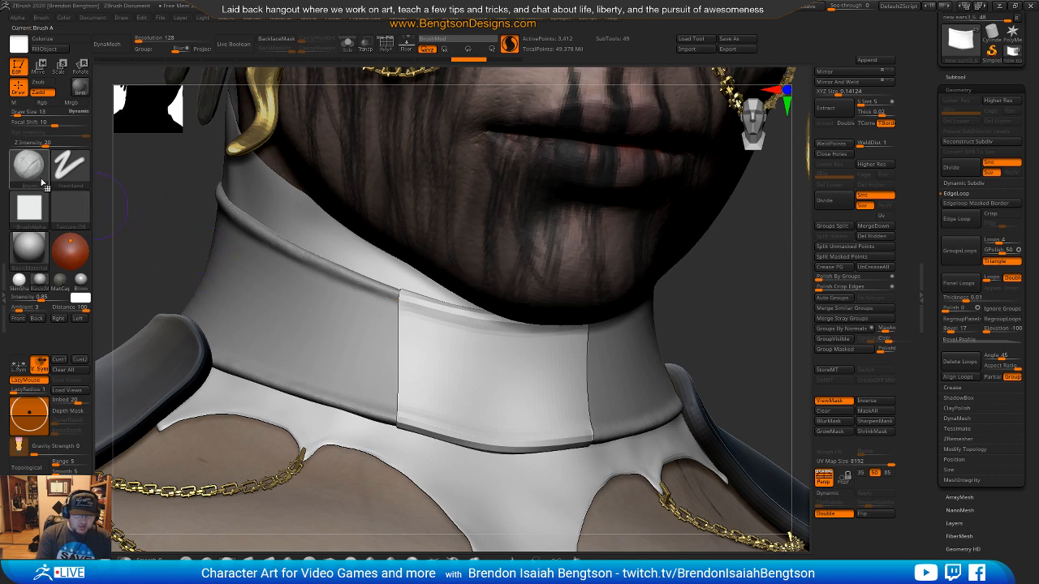
pyautogui.click(32, 174)
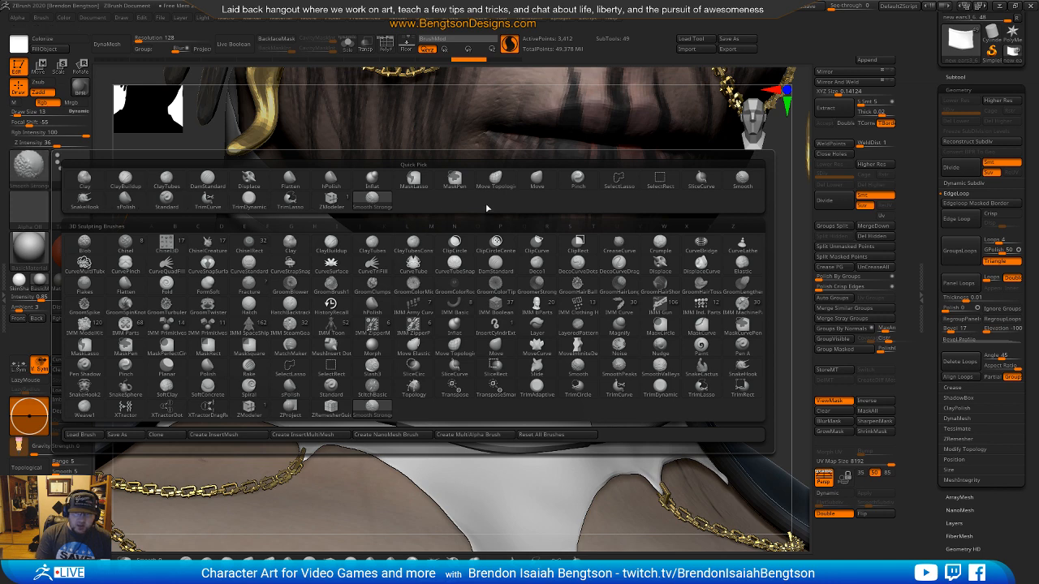
pyautogui.click(744, 184)
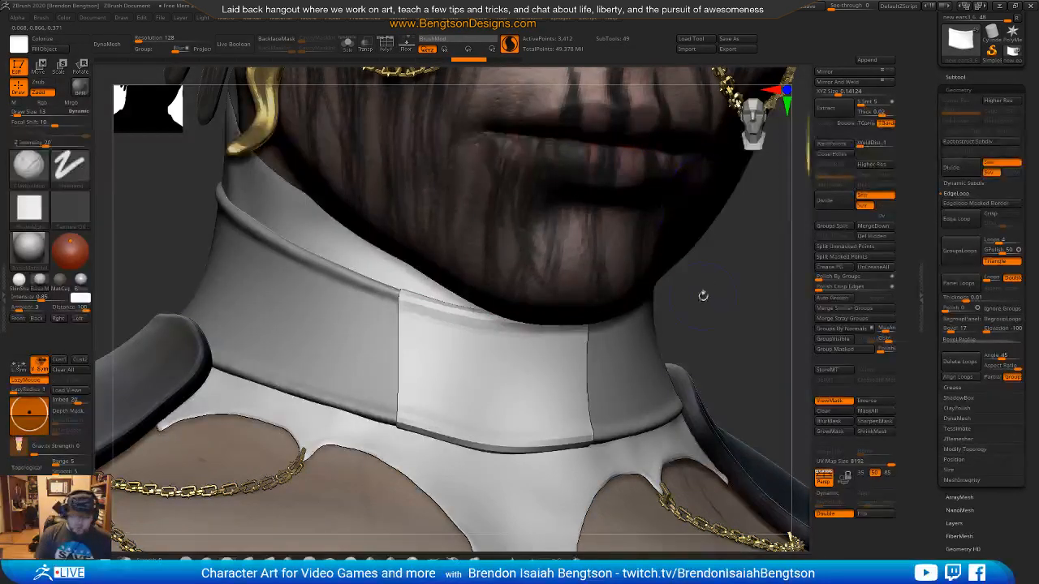
pyautogui.press('b')
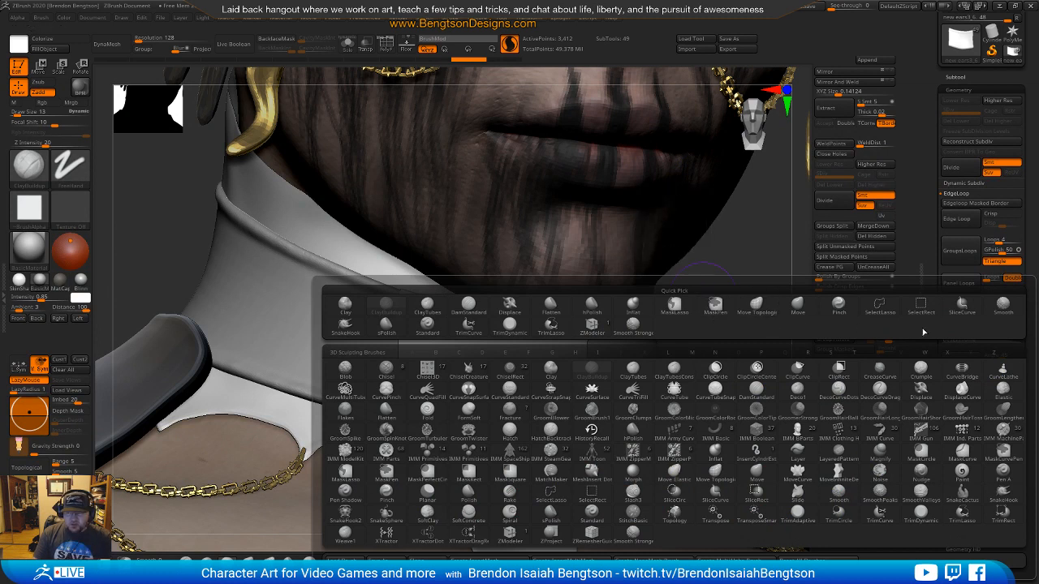
pyautogui.click(1001, 309)
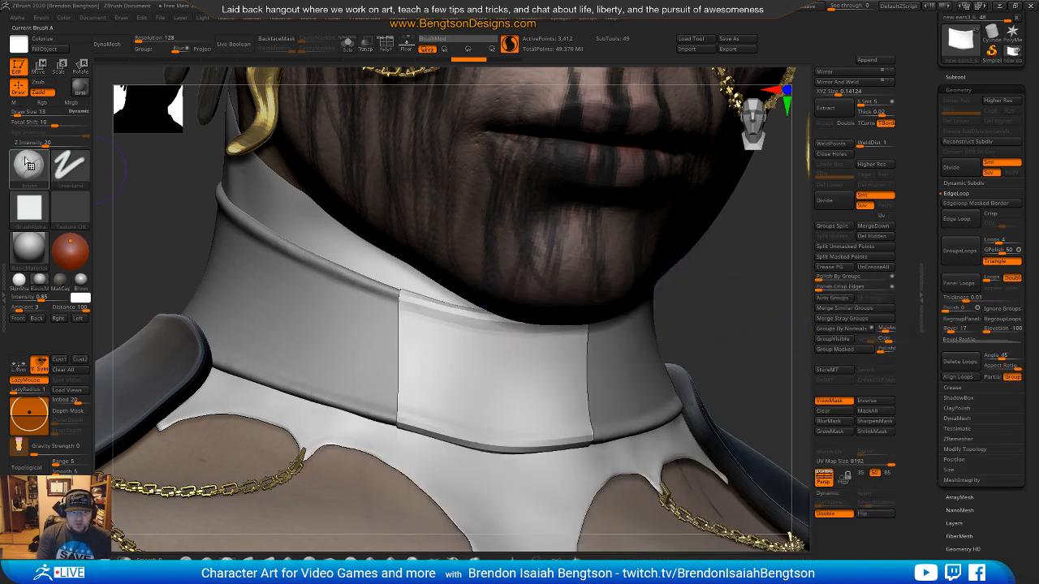
pyautogui.press('shift')
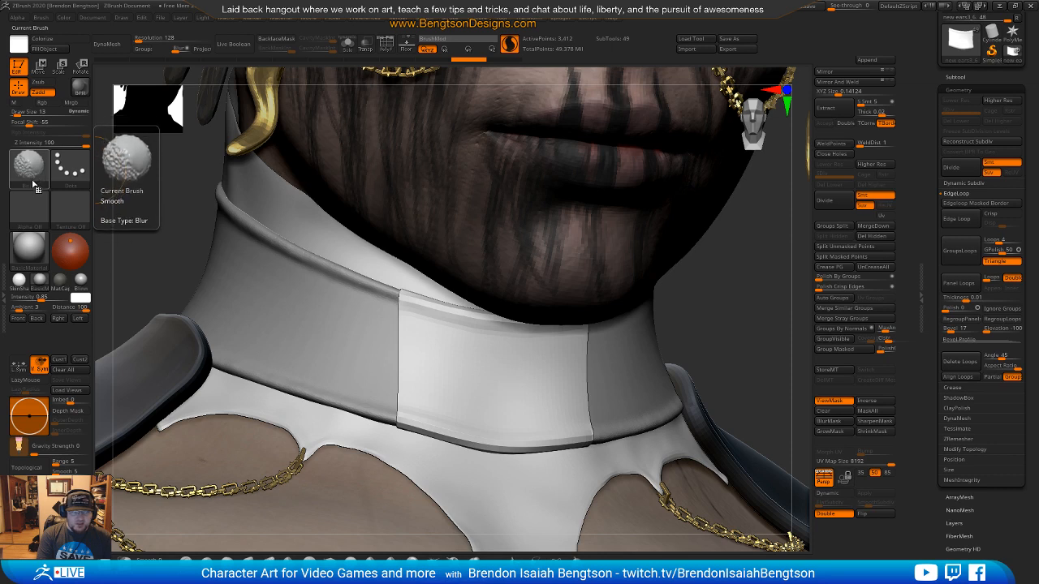
# Step: Smooth the panel's side edges and corners using draw size 20 and a smoothing intensity of 30
pyautogui.press('space')
pyautogui.moveTo(404, 300); pyautogui.dragTo(411, 292)
pyautogui.hotkey('shift', 'space')
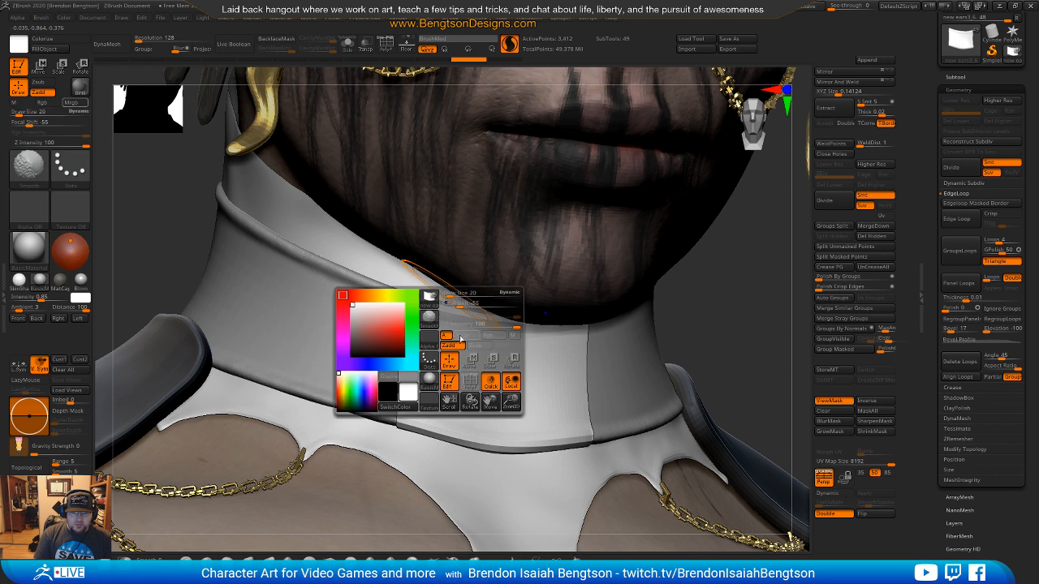
pyautogui.keyDown('shift'); pyautogui.moveTo(487, 325); pyautogui.dragTo(479, 326); pyautogui.keyUp('shift')
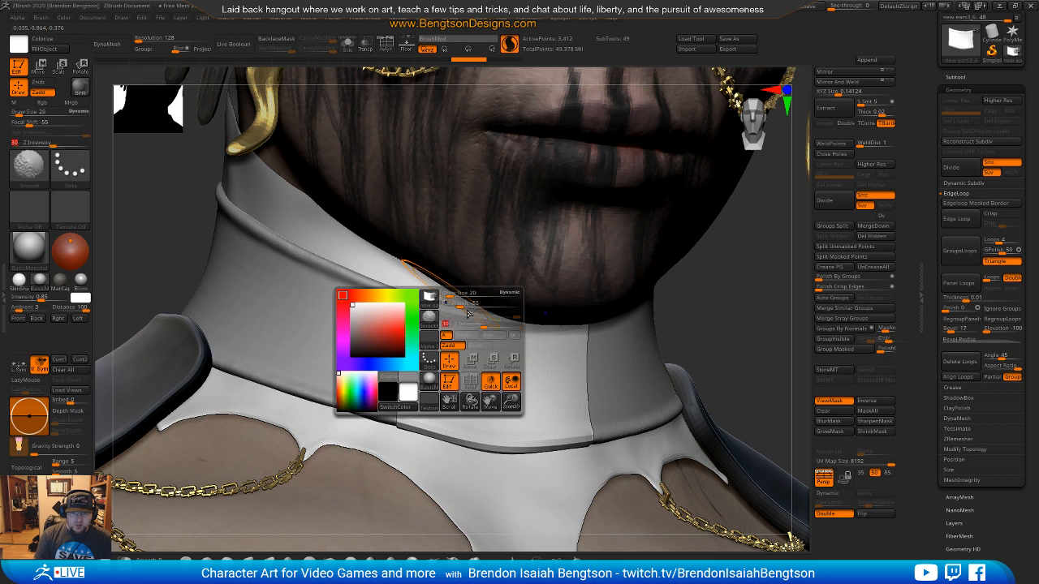
pyautogui.keyDown('shift'); pyautogui.moveTo(409, 303); pyautogui.dragTo(403, 427); pyautogui.keyUp('shift')
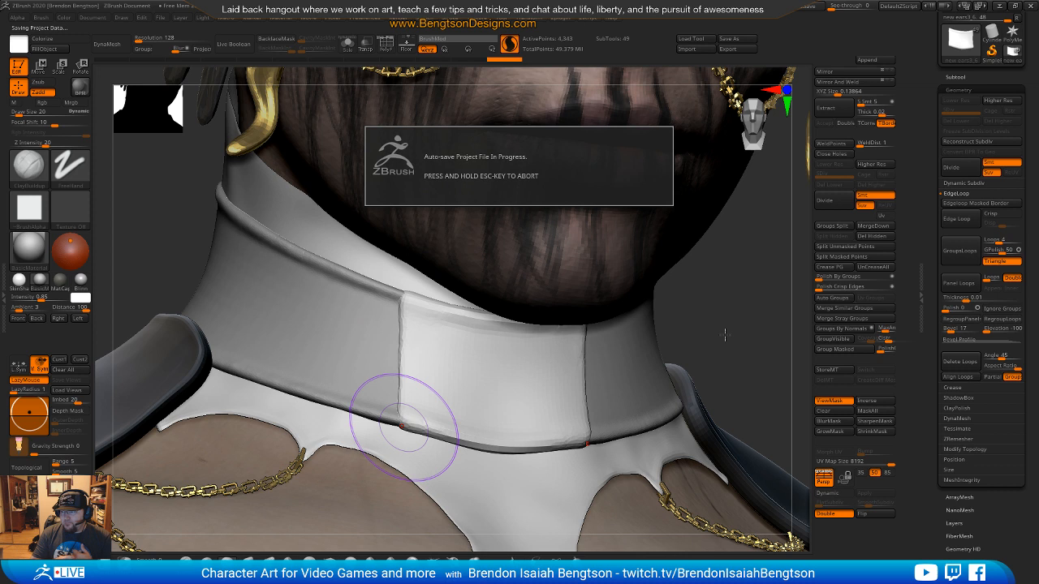
# Step: Build up a thin raised seam along the panel's side and lower edges with ClayBuildup at draw size 4
pyautogui.press('space')
pyautogui.click(403, 303)
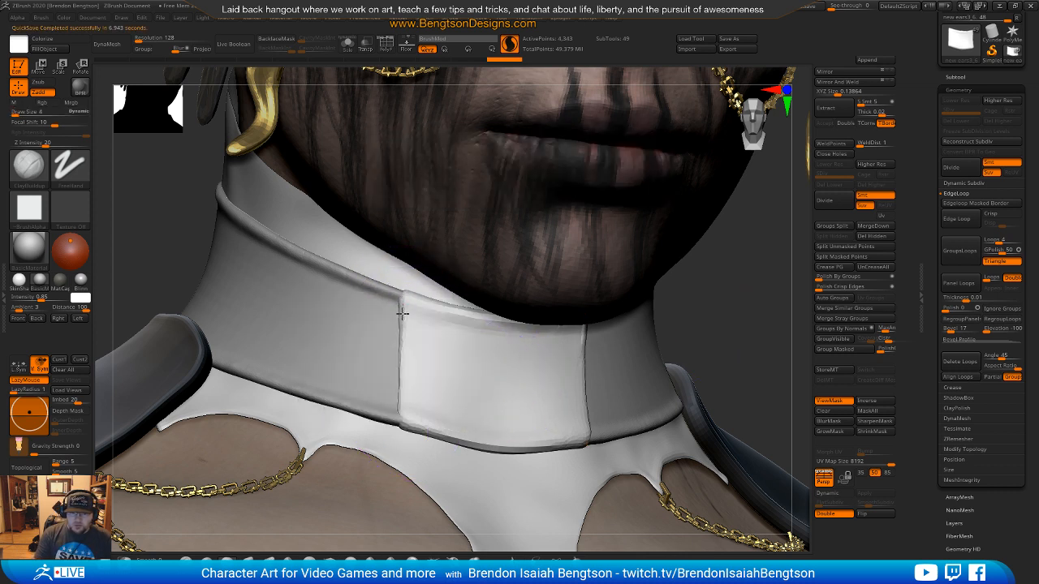
pyautogui.moveTo(403, 316)
pyautogui.mouseDown()
pyautogui.moveTo(399, 404)
pyautogui.moveTo(399, 387)
pyautogui.moveTo(438, 440)
pyautogui.mouseUp()
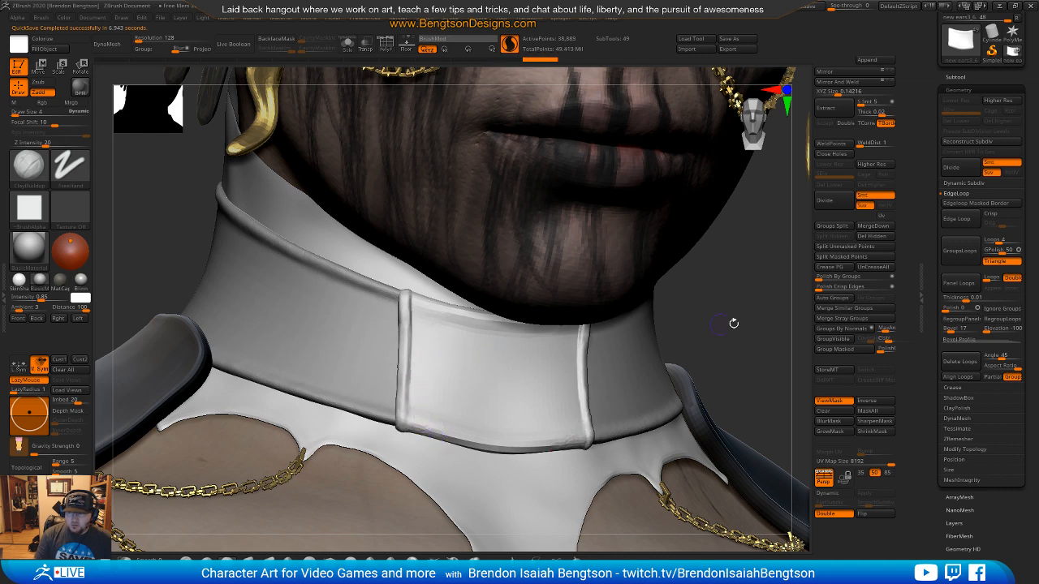
pyautogui.doubleClick(3, 286)
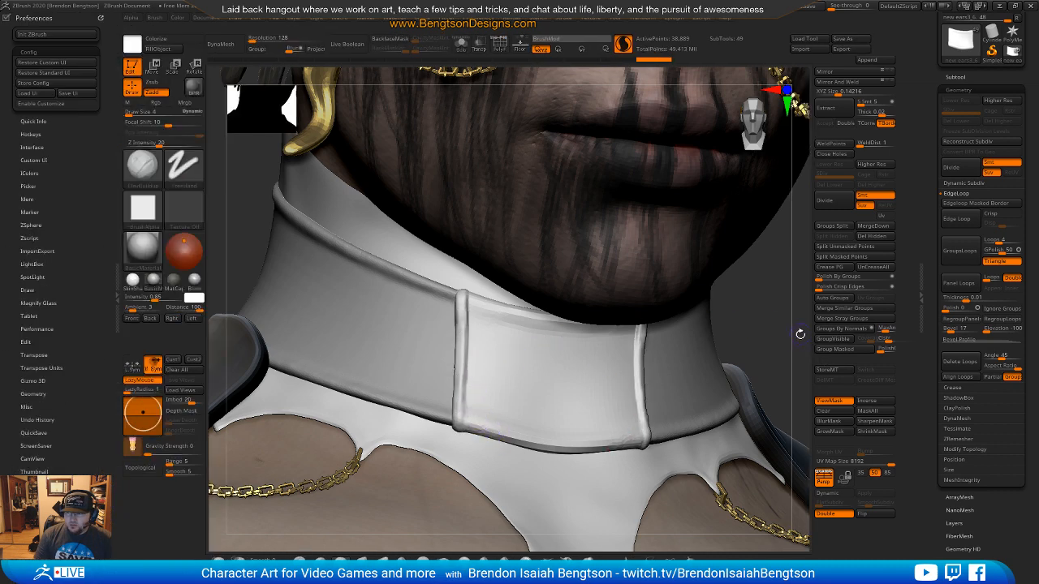
pyautogui.click(115, 286)
# Step: Select the main neck collar mesh and bring up the list of subtools
pyautogui.keyDown('alt'); pyautogui.moveTo(769, 333); pyautogui.dragTo(620, 408); pyautogui.keyUp('alt')
pyautogui.keyDown('alt'); pyautogui.moveTo(529, 387); pyautogui.dragTo(552, 479); pyautogui.keyUp('alt')
pyautogui.keyDown('alt'); pyautogui.click(585, 308); pyautogui.keyUp('alt')
pyautogui.moveTo(696, 332)
pyautogui.mouseDown()
pyautogui.moveTo(683, 358)
pyautogui.moveTo(670, 357)
pyautogui.moveTo(732, 357)
pyautogui.moveTo(738, 369)
pyautogui.moveTo(699, 362)
pyautogui.moveTo(701, 303)
pyautogui.moveTo(754, 322)
pyautogui.moveTo(711, 332)
pyautogui.mouseUp()
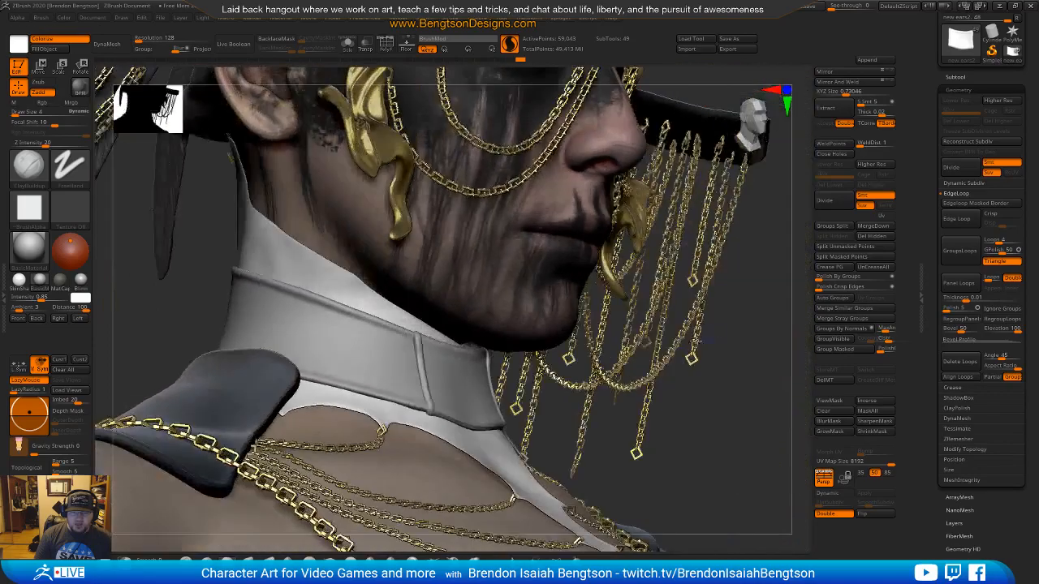
pyautogui.moveTo(690, 400); pyautogui.dragTo(687, 353)
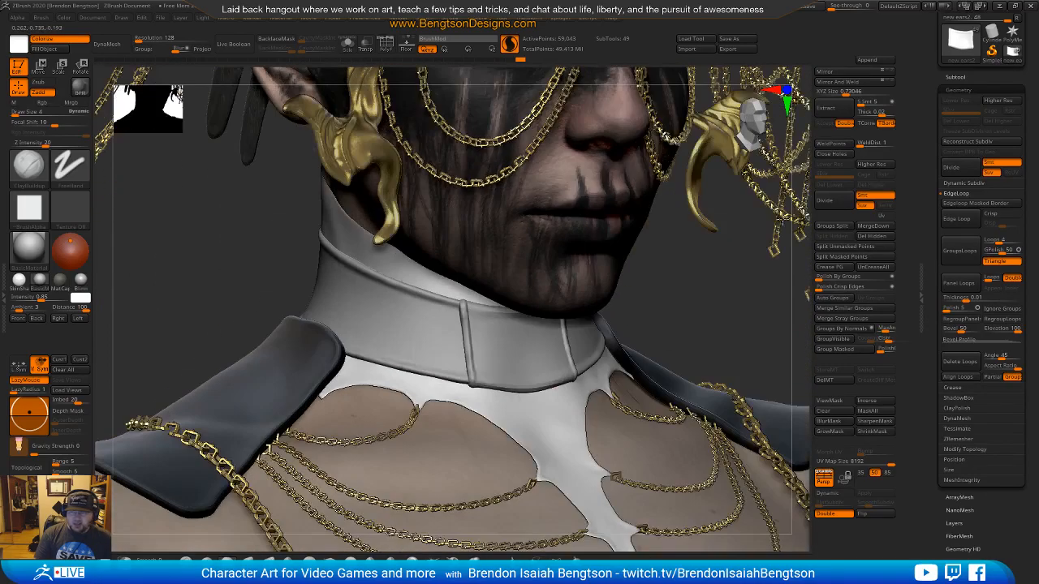
pyautogui.click(955, 76)
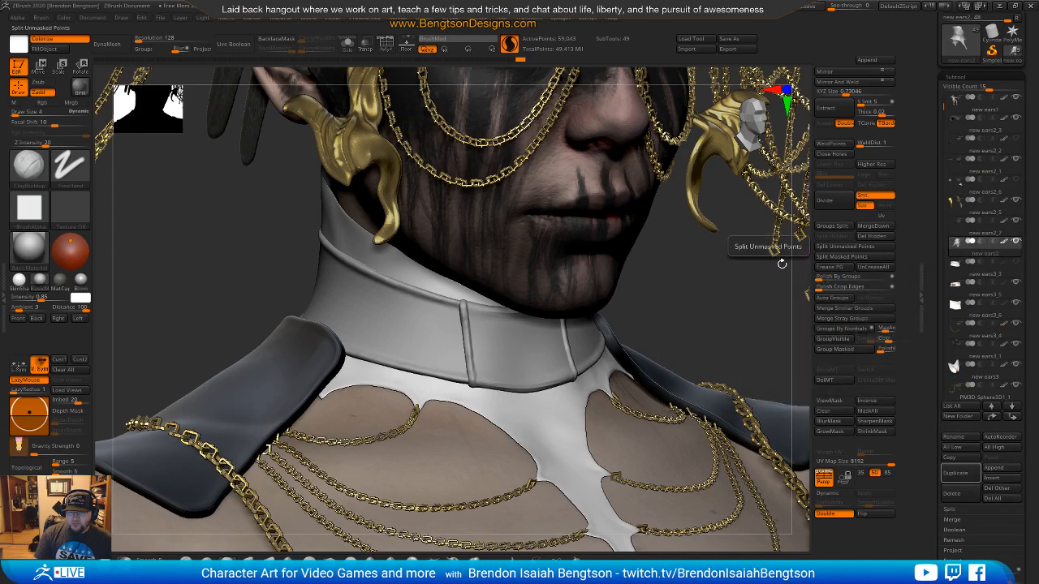
# Step: Switch to the DamStandard brush and display the collar's polyframe to inspect its polygroups
pyautogui.press('b')
pyautogui.press('d')
pyautogui.press('s')
pyautogui.hotkey('shift', 'f')
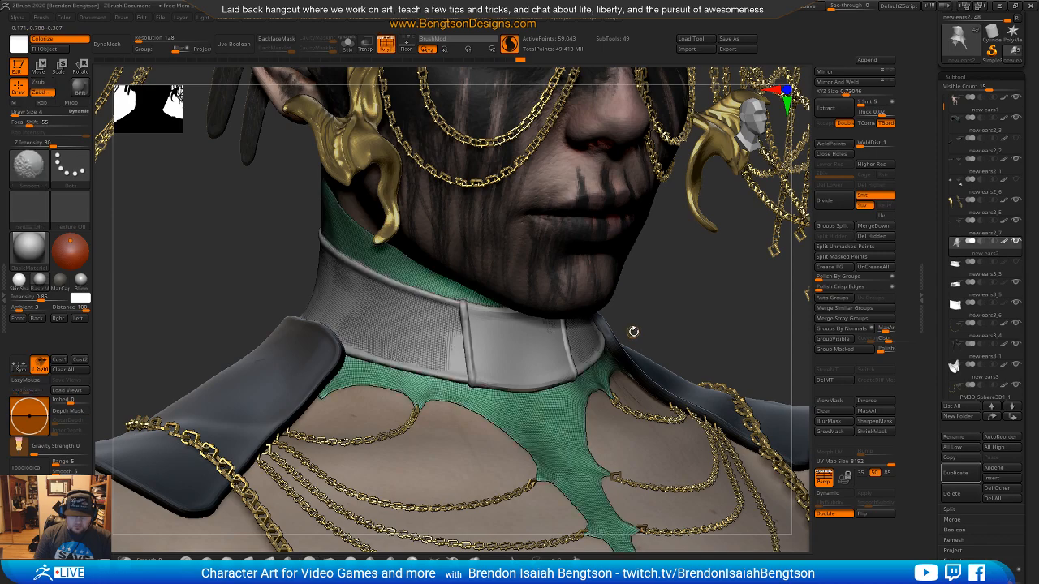
pyautogui.moveTo(675, 296)
pyautogui.mouseDown()
pyautogui.moveTo(684, 306)
pyautogui.moveTo(687, 295)
pyautogui.moveTo(671, 327)
pyautogui.mouseUp()
pyautogui.press('ctrl')
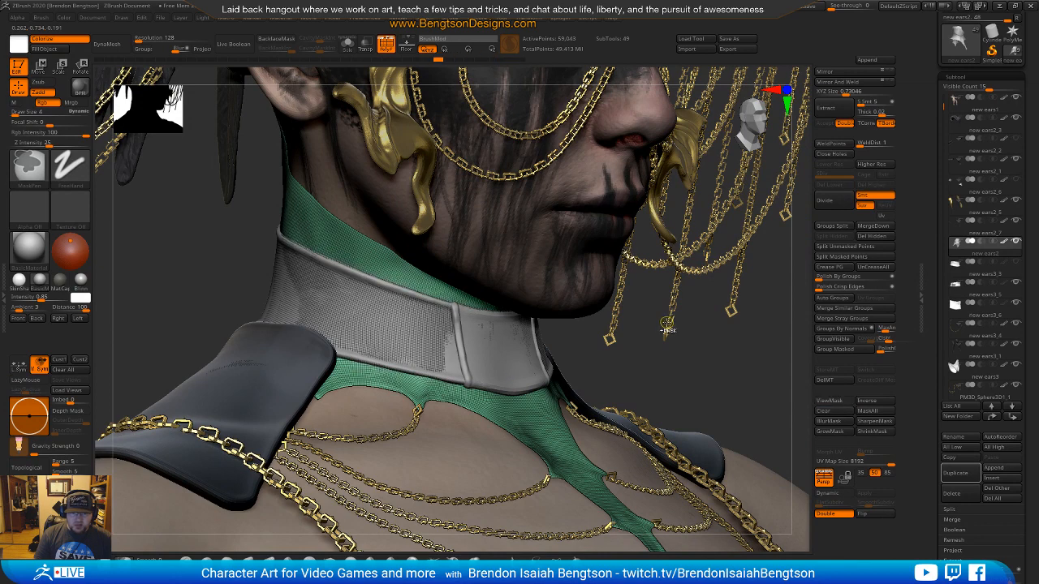
pyautogui.hotkey('ctrl', 'shift')
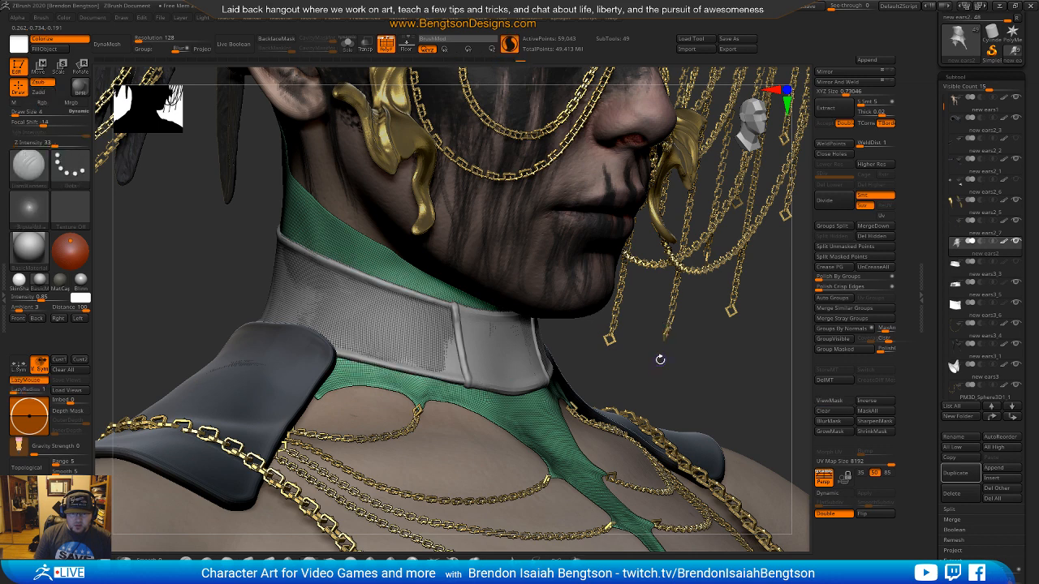
# Step: Apply Panel Loops to the green neck collar with polish 1, bevel 17 and elevation -100
pyautogui.click(951, 77)
pyautogui.click(959, 87)
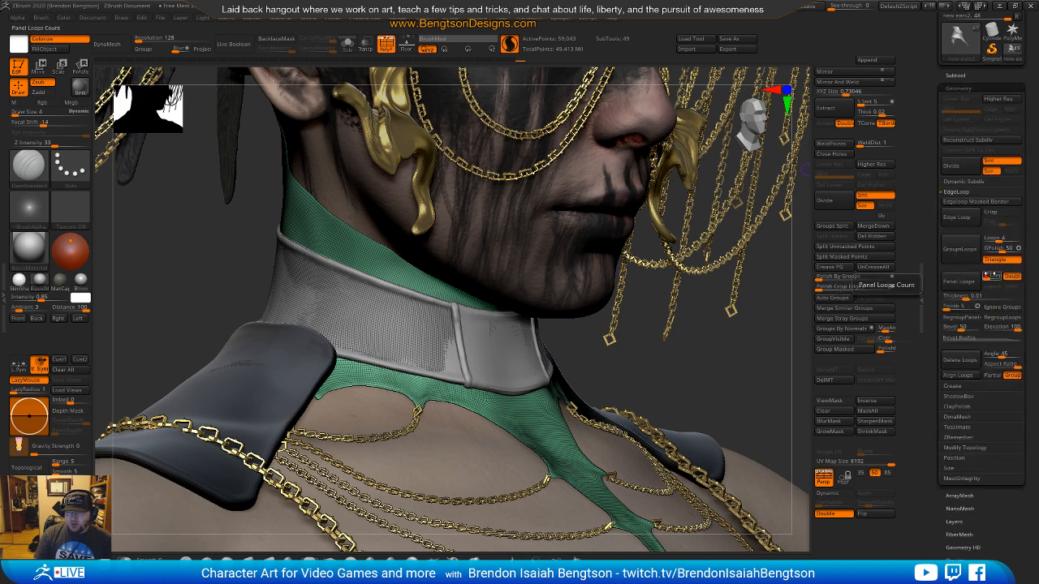
pyautogui.click(944, 307)
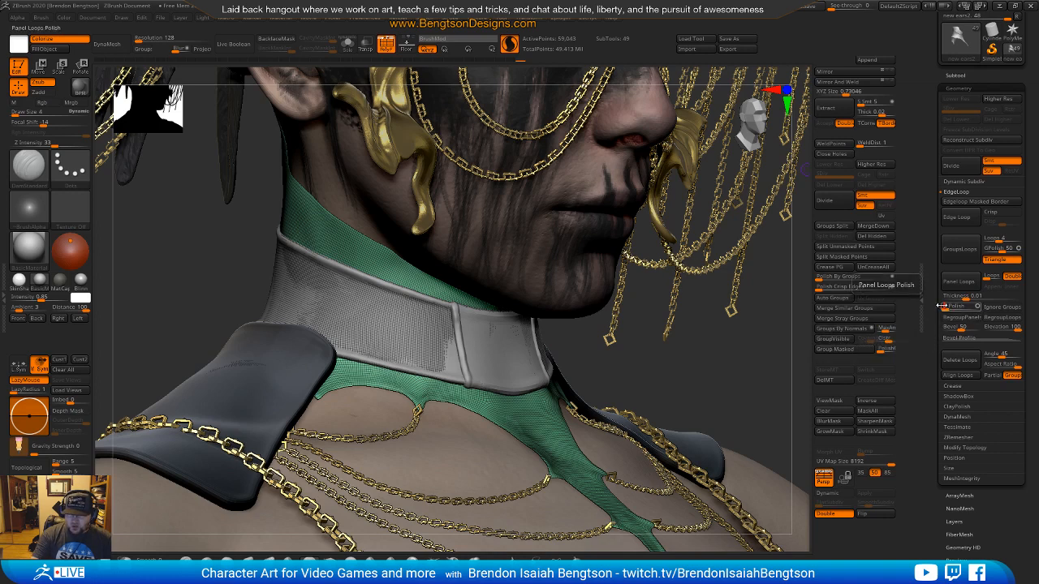
pyautogui.write('1')
pyautogui.press('Return')
pyautogui.click(956, 327)
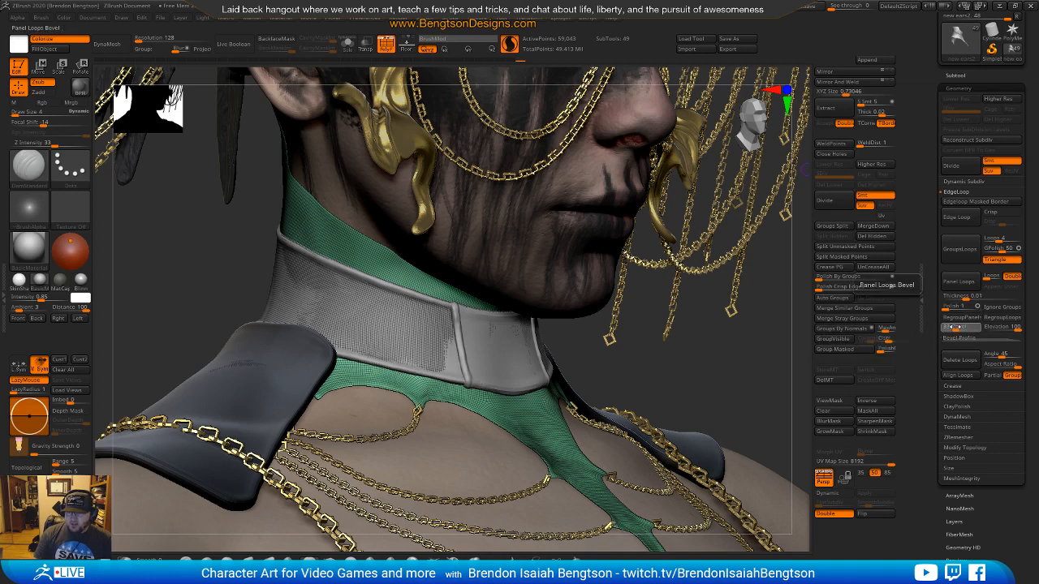
pyautogui.write('17')
pyautogui.press('Return')
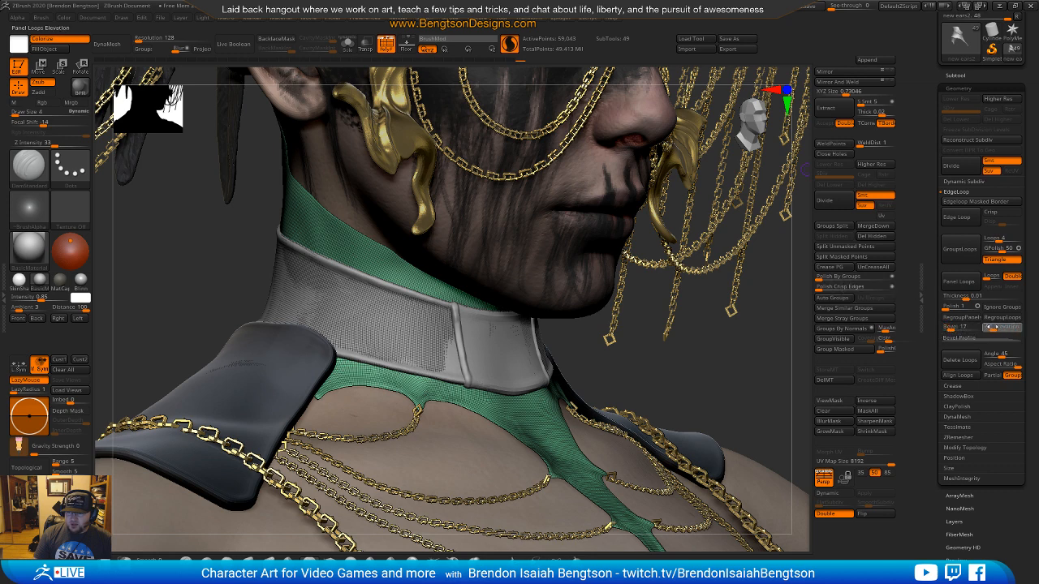
pyautogui.click(982, 330)
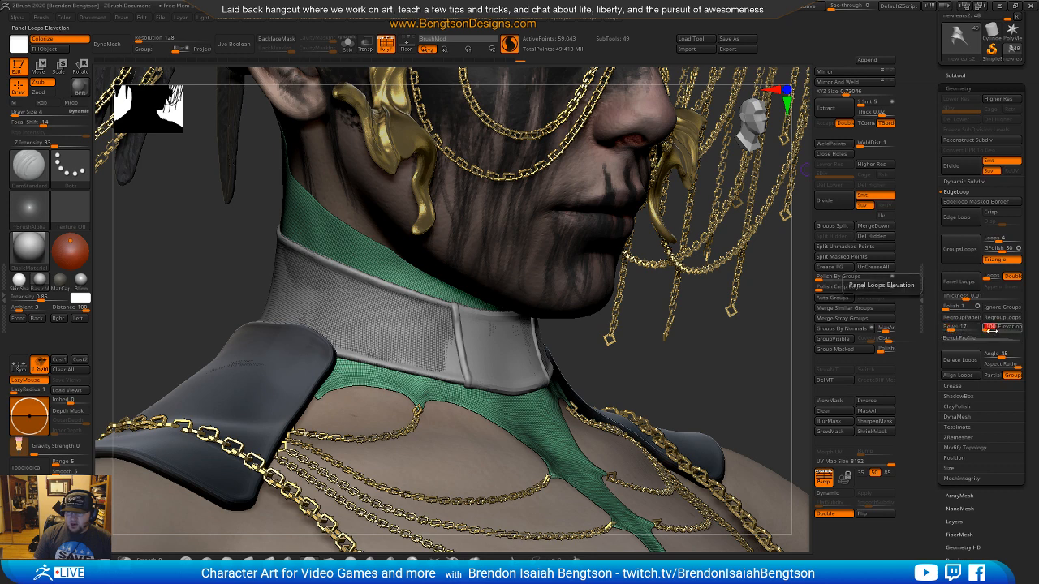
pyautogui.click(958, 282)
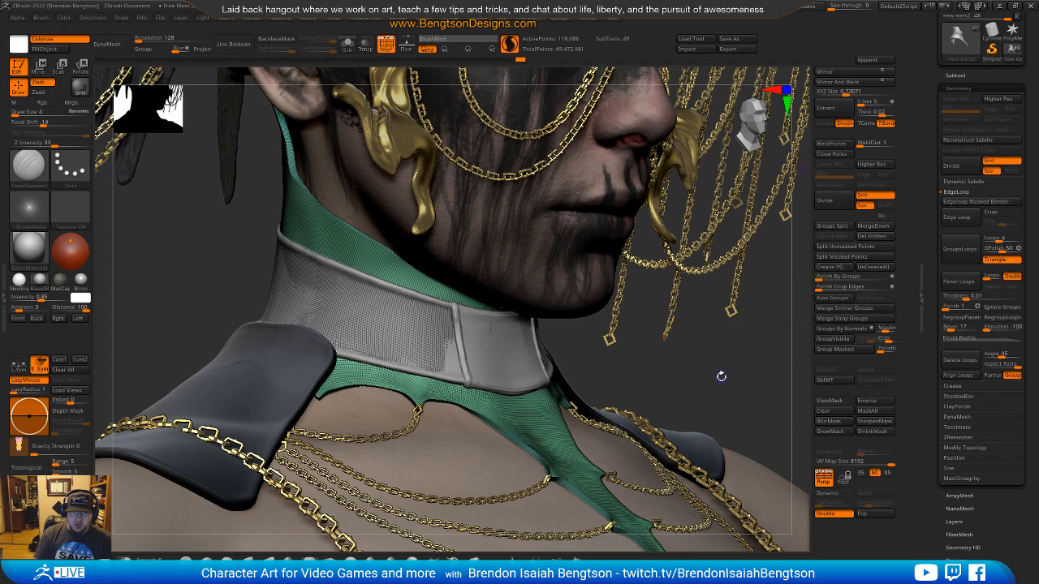
# Step: Undo the last Panel Loops operation and reapply it to the collar with a bevel of 28
pyautogui.moveTo(724, 384); pyautogui.dragTo(799, 280)
pyautogui.hotkey('ctrl', 'z')
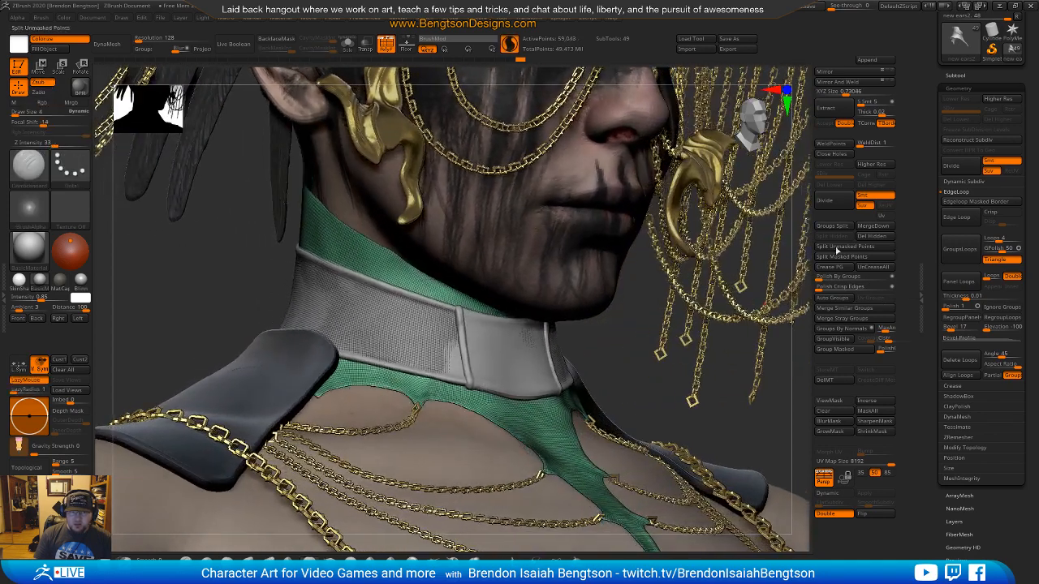
pyautogui.click(960, 283)
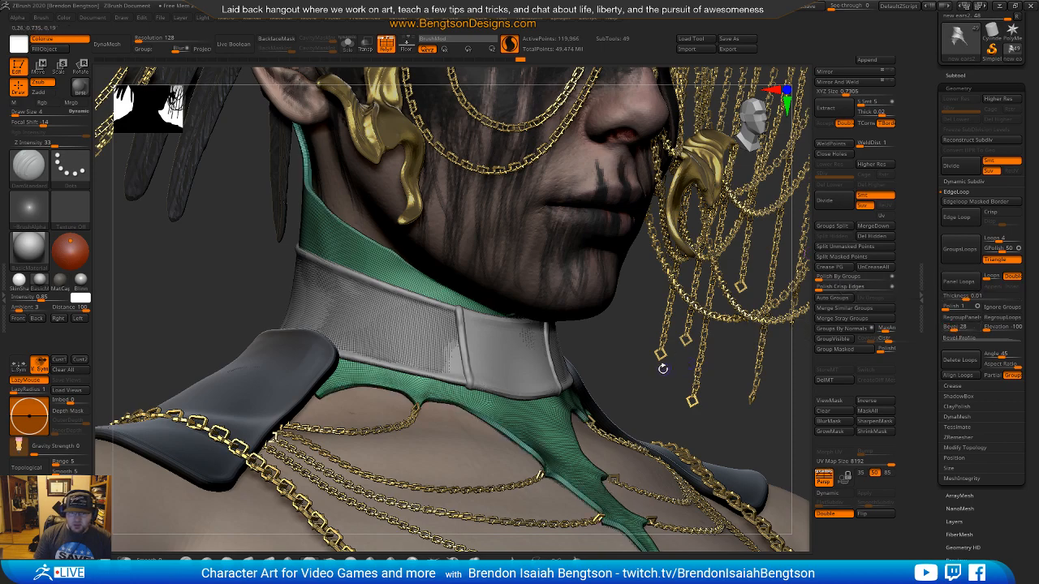
# Step: Hide the collar's polyframe and examine its thickness and edges from both sides of the character
pyautogui.moveTo(643, 373); pyautogui.dragTo(685, 367)
pyautogui.keyDown('alt'); pyautogui.moveTo(667, 269); pyautogui.dragTo(656, 328); pyautogui.keyUp('alt')
pyautogui.hotkey('shift', 'f')
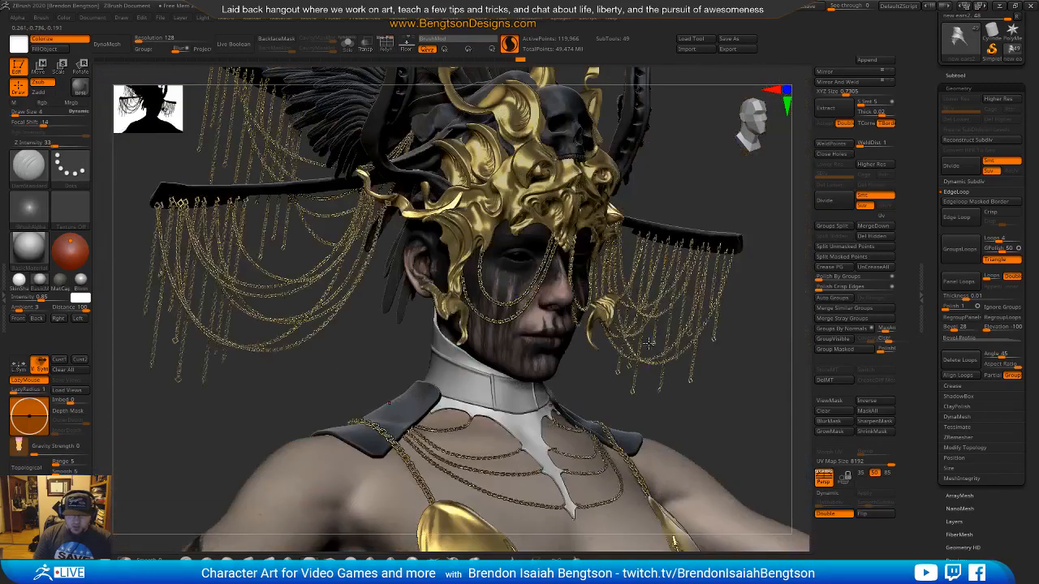
pyautogui.keyDown('alt'); pyautogui.moveTo(733, 411); pyautogui.dragTo(668, 331); pyautogui.keyUp('alt')
pyautogui.moveTo(641, 281); pyautogui.dragTo(572, 219)
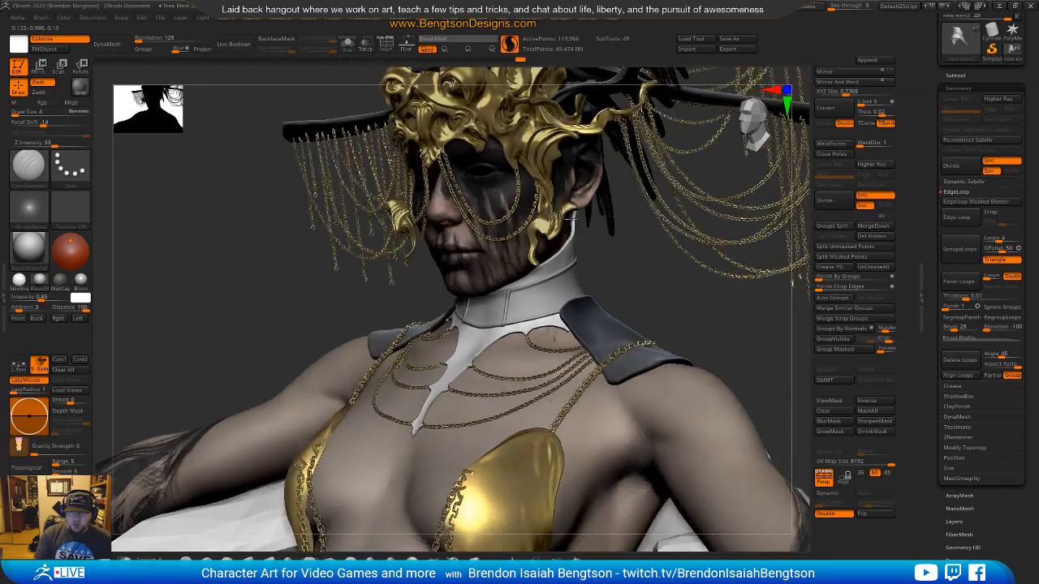
pyautogui.moveTo(629, 288); pyautogui.dragTo(648, 322)
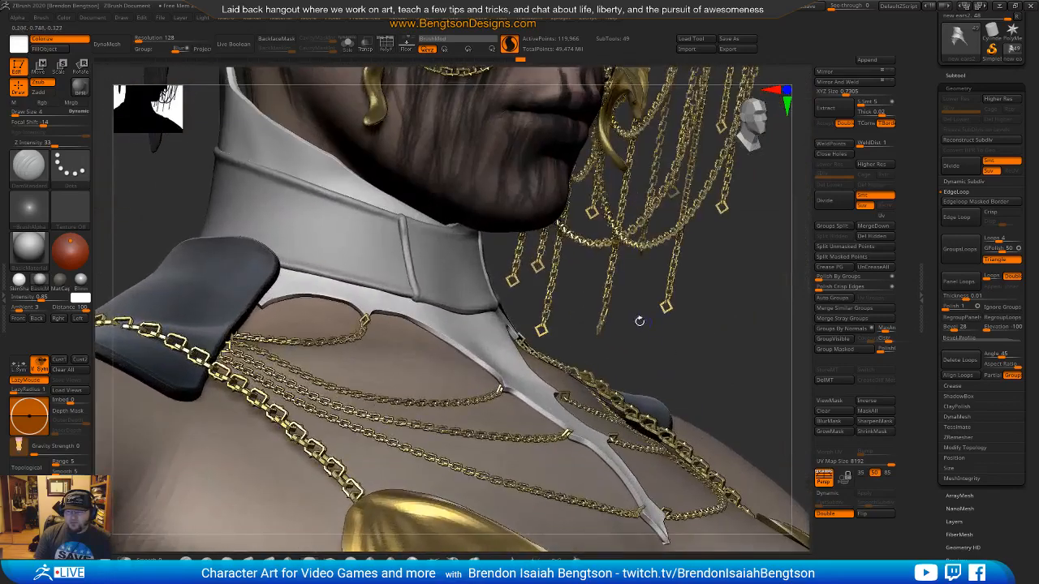
pyautogui.moveTo(512, 305); pyautogui.dragTo(473, 337)
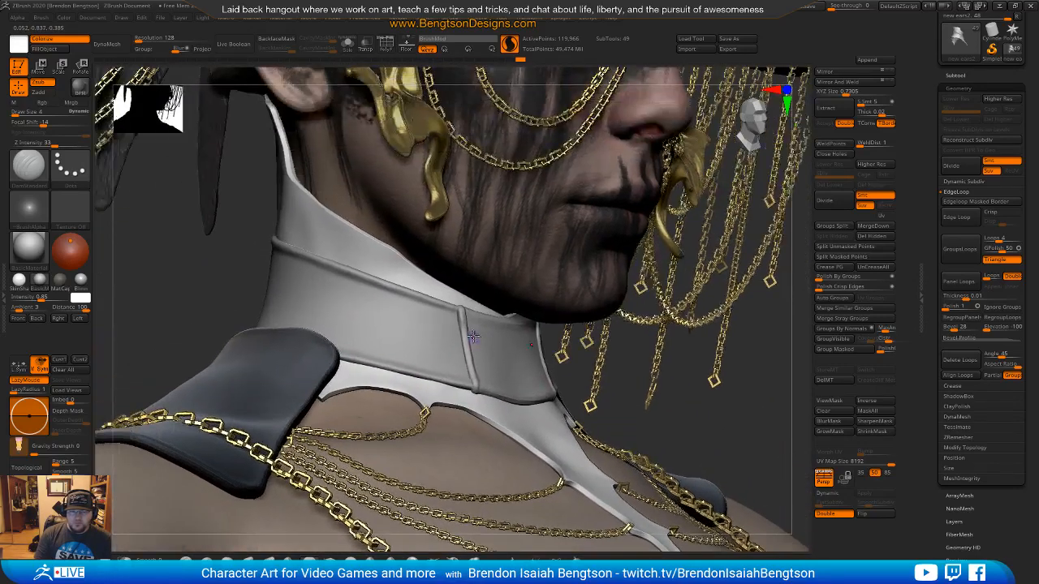
# Step: Select the wide collar band around the neck, behind the front panel, and switch to the DamStandard brush
pyautogui.keyDown('alt'); pyautogui.click(471, 326); pyautogui.keyUp('alt')
pyautogui.press('space')
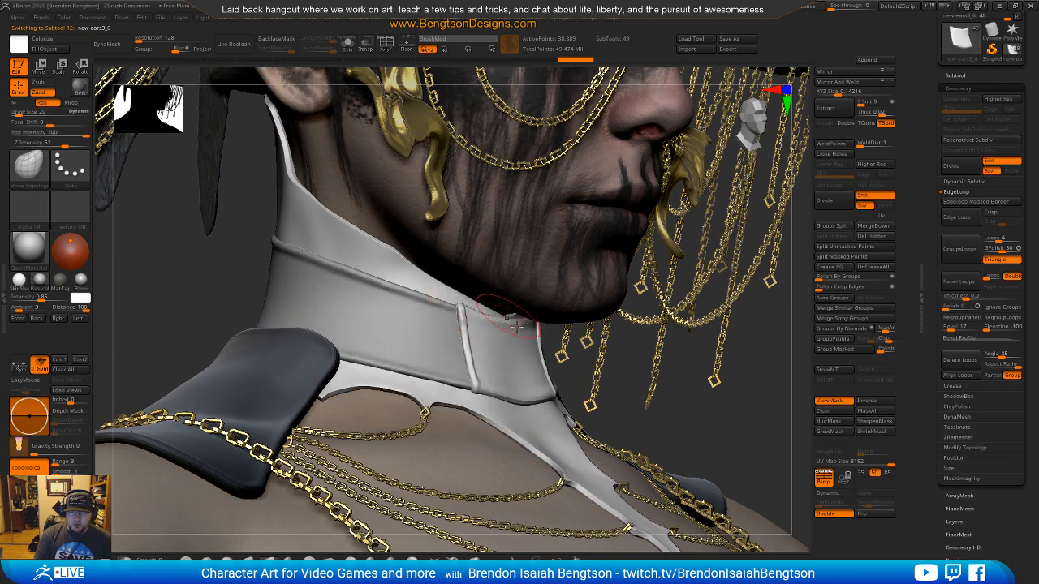
pyautogui.moveTo(650, 428); pyautogui.dragTo(637, 422)
pyautogui.keyDown('alt'); pyautogui.click(420, 327); pyautogui.keyUp('alt')
pyautogui.press('b')
pyautogui.press('d')
pyautogui.press('s')
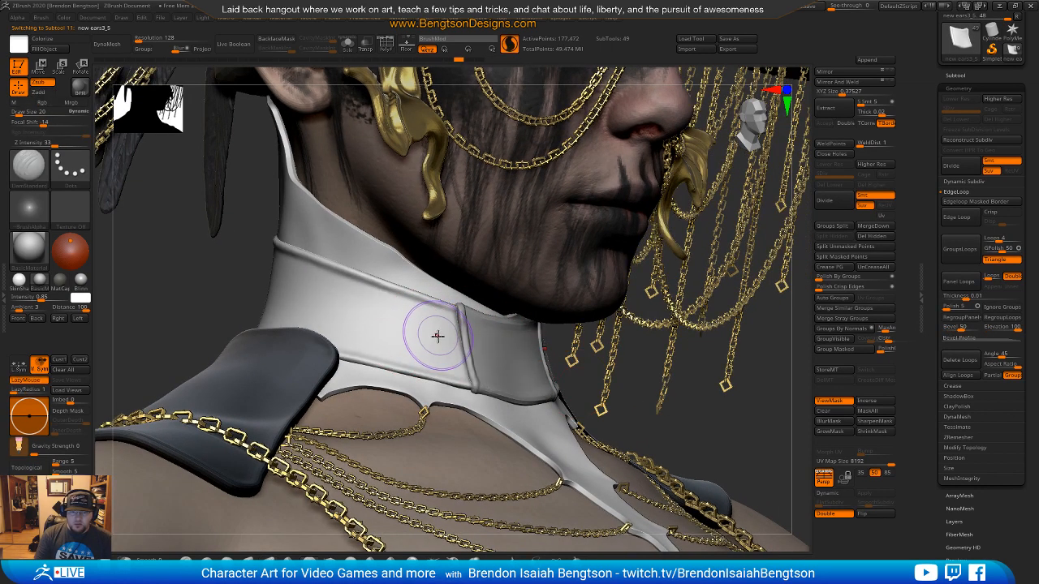
pyautogui.hotkey('ctrl', 'h')
pyautogui.hotkey('ctrl', 'h')
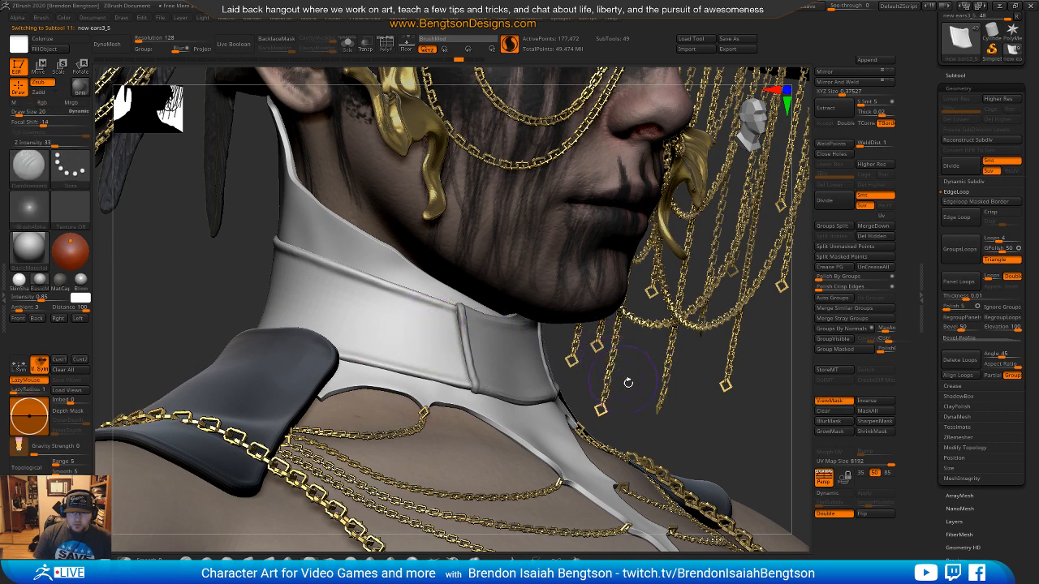
pyautogui.hotkey('ctrl', 'h')
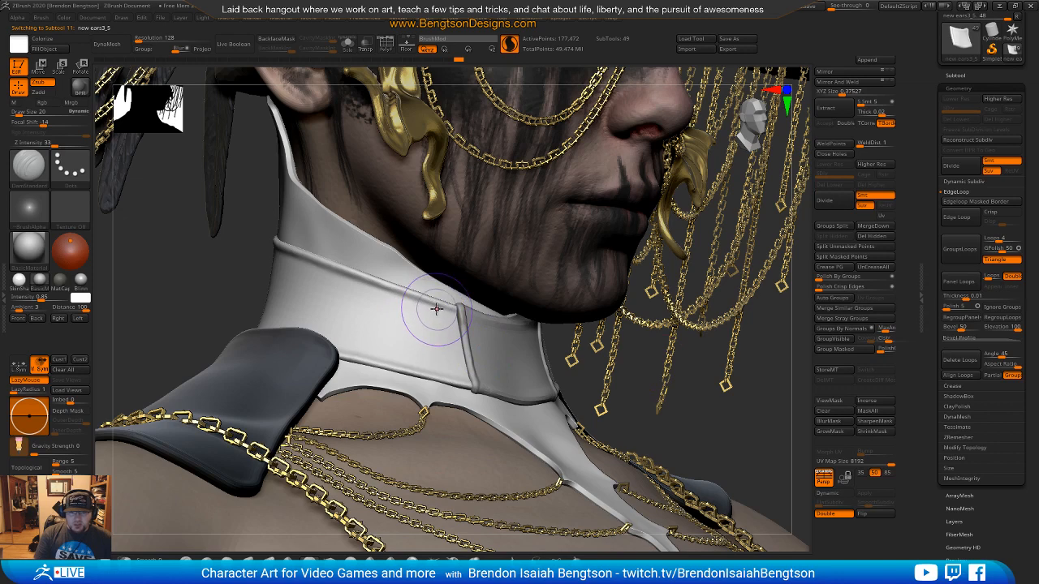
# Step: Carve a row of vertical creases along the side of the collar band with DamStandard at draw size 8
pyautogui.press('space')
pyautogui.moveTo(439, 315)
pyautogui.mouseDown()
pyautogui.moveTo(429, 317)
pyautogui.moveTo(445, 396)
pyautogui.mouseUp()
pyautogui.hotkey('ctrl', 'shift', 'z')
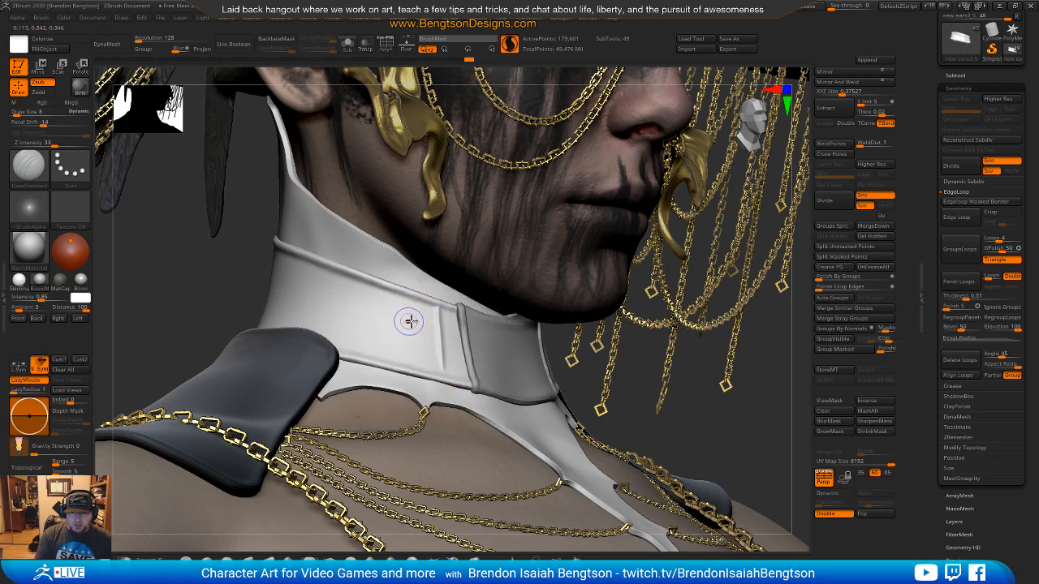
pyautogui.moveTo(382, 363); pyautogui.dragTo(380, 368)
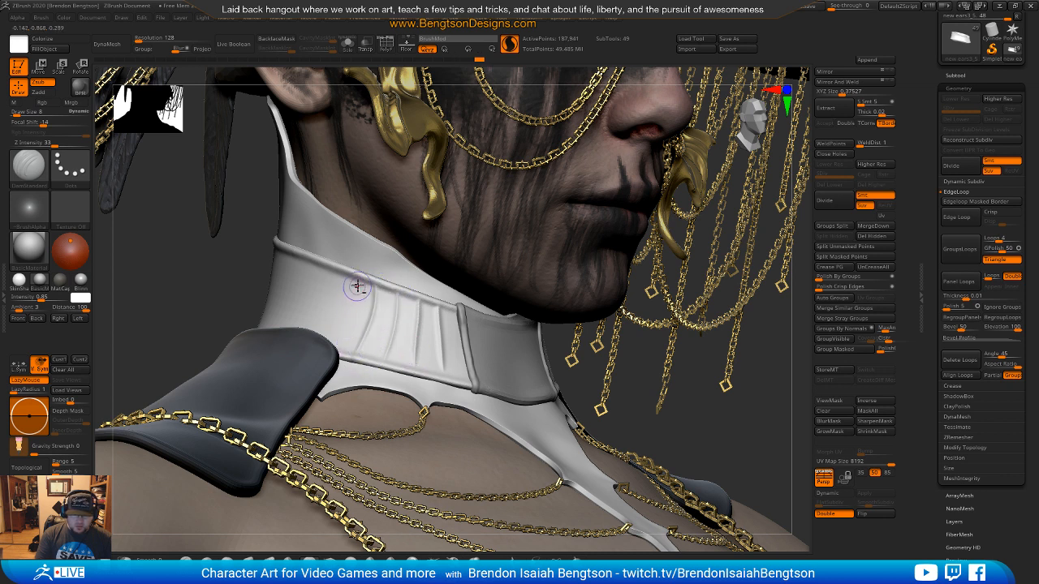
pyautogui.moveTo(355, 280); pyautogui.dragTo(337, 348)
# Step: Try another vertical crease above the shoulder pad, check the band in transparent and solo views, and undo the crease
pyautogui.hotkey('shift', 't')
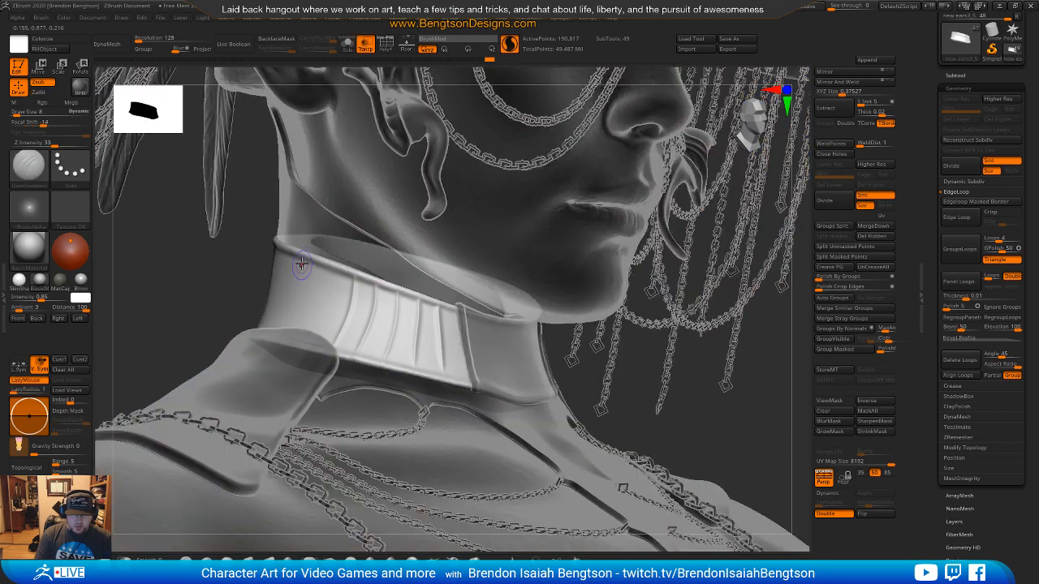
pyautogui.keyDown('alt'); pyautogui.moveTo(319, 318); pyautogui.dragTo(425, 319, button='right'); pyautogui.keyUp('alt')
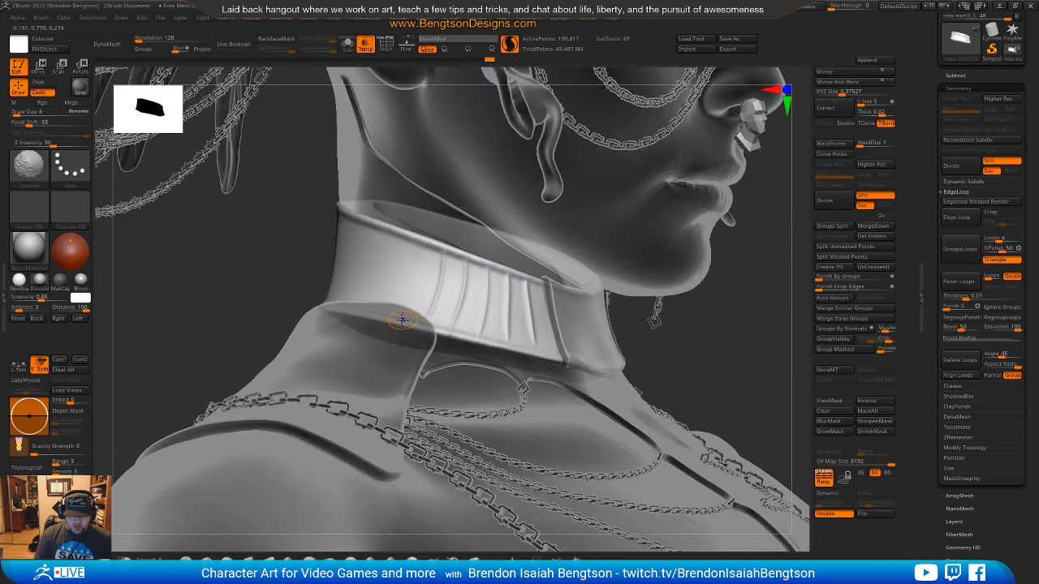
pyautogui.hotkey('shift', 't')
pyautogui.moveTo(413, 243); pyautogui.dragTo(395, 306)
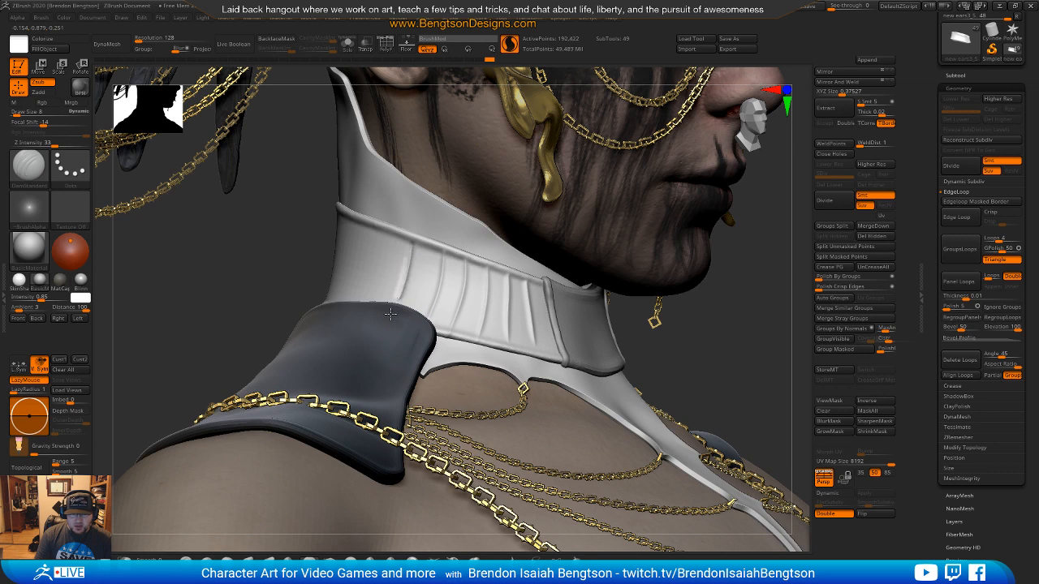
pyautogui.hotkey('shift', 's')
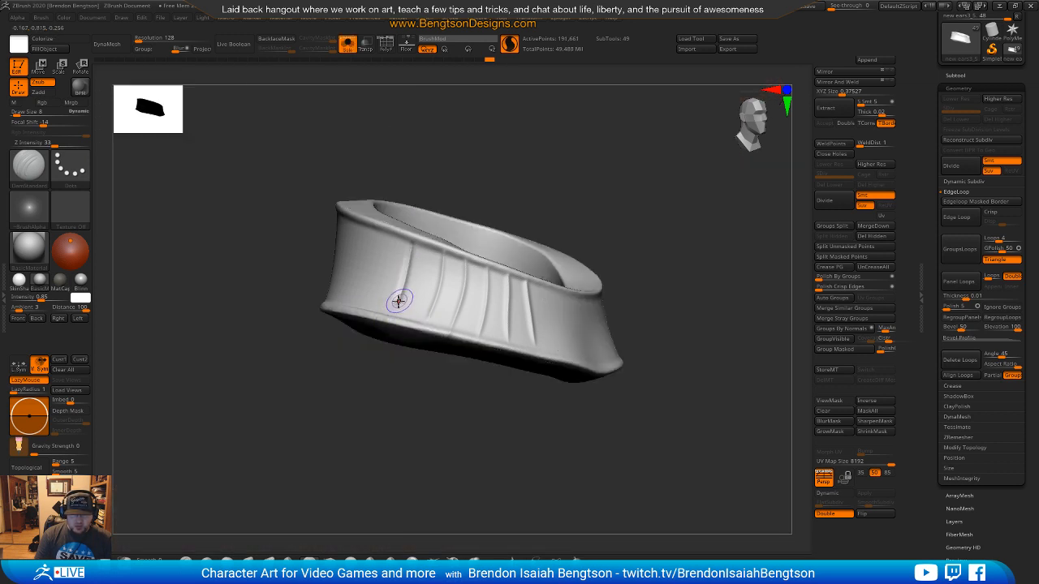
pyautogui.hotkey('shift', 's')
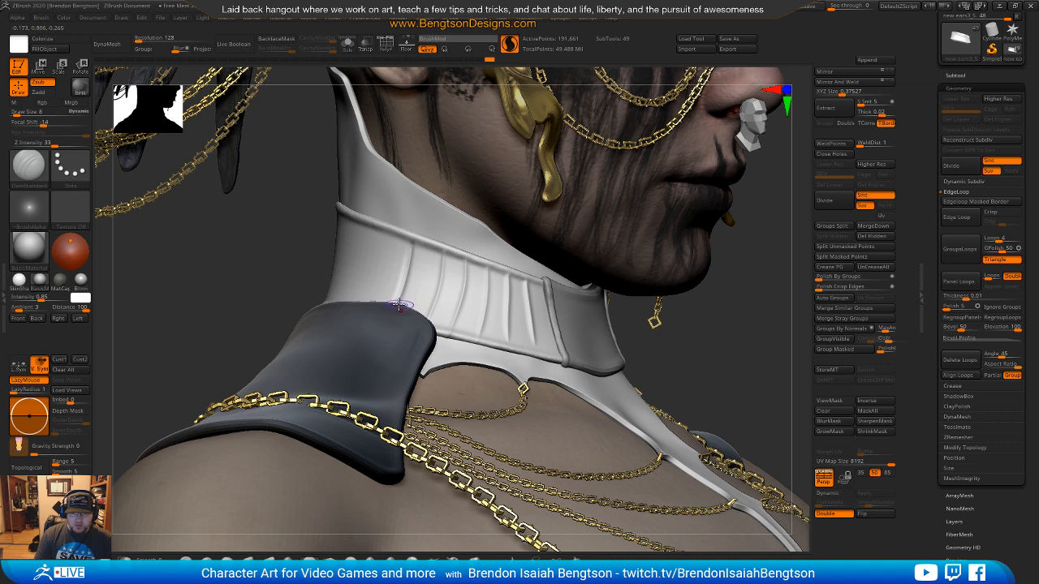
pyautogui.hotkey('ctrl', 'z')
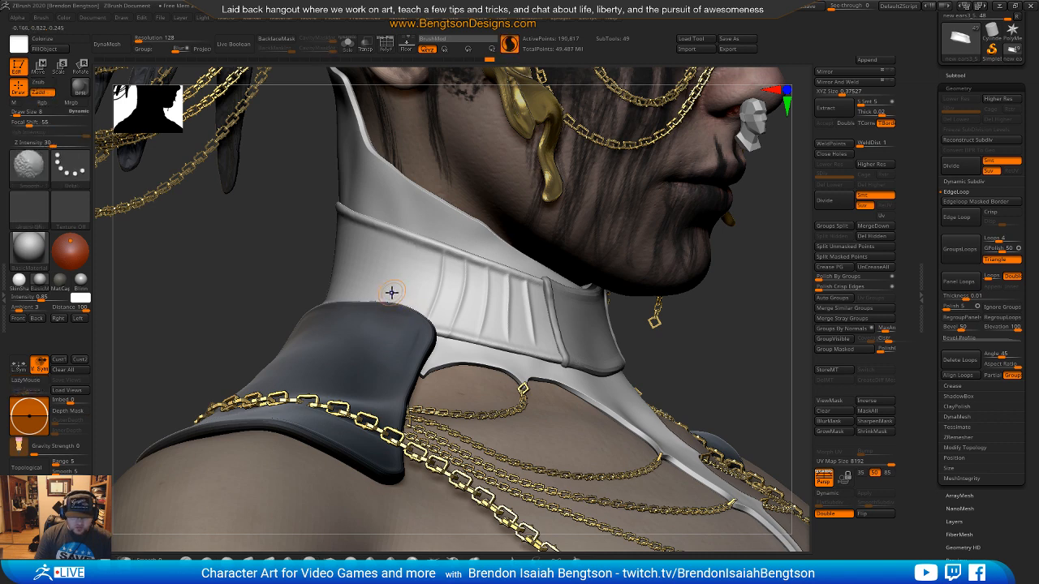
# Step: Turn on transparency and switch off its Ghost option so the parts around the collar band keep their own colors
pyautogui.hotkey('alt', 't')
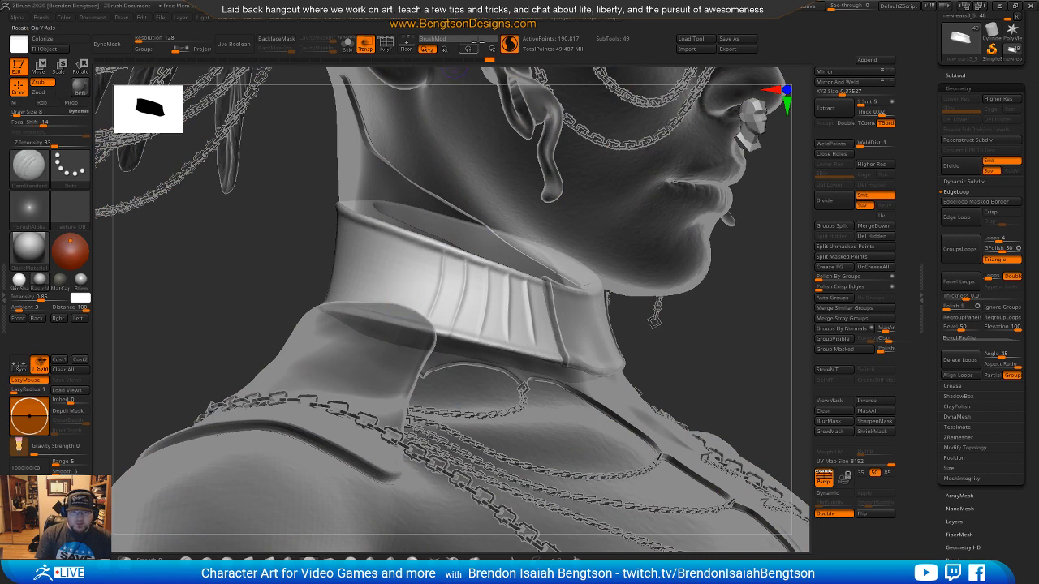
pyautogui.click(529, 18)
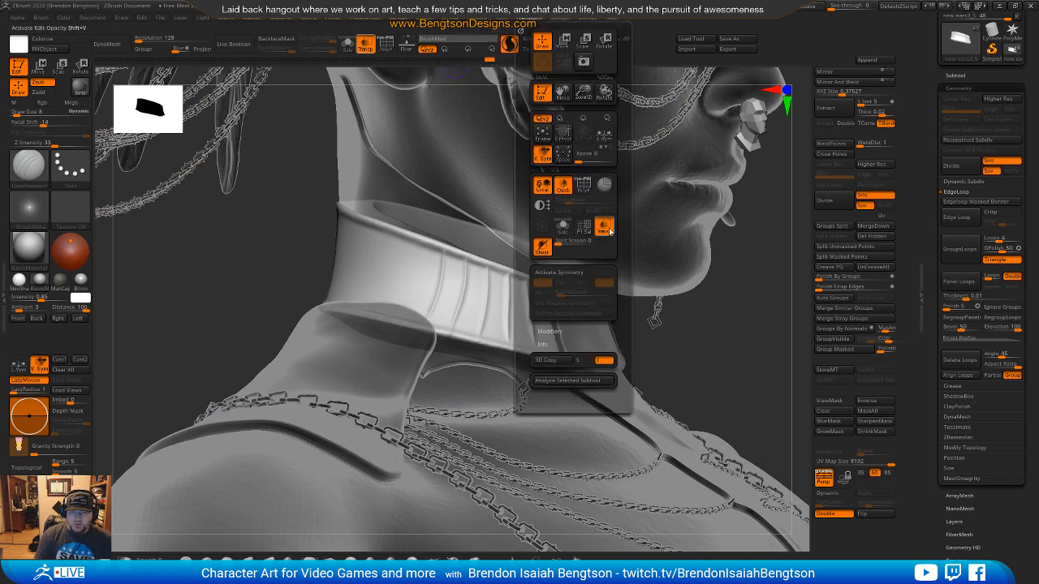
pyautogui.click(542, 246)
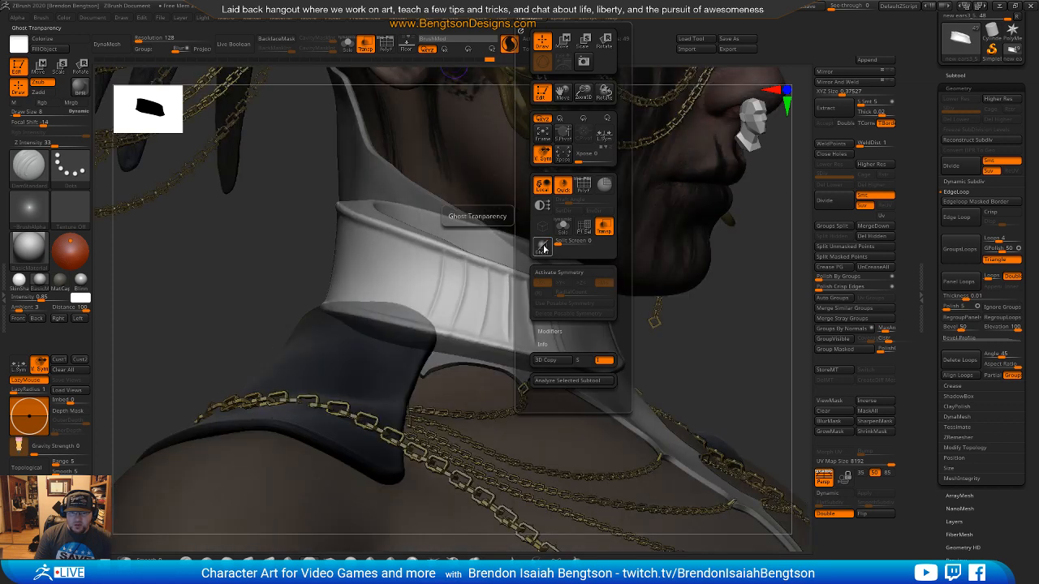
pyautogui.click(544, 248)
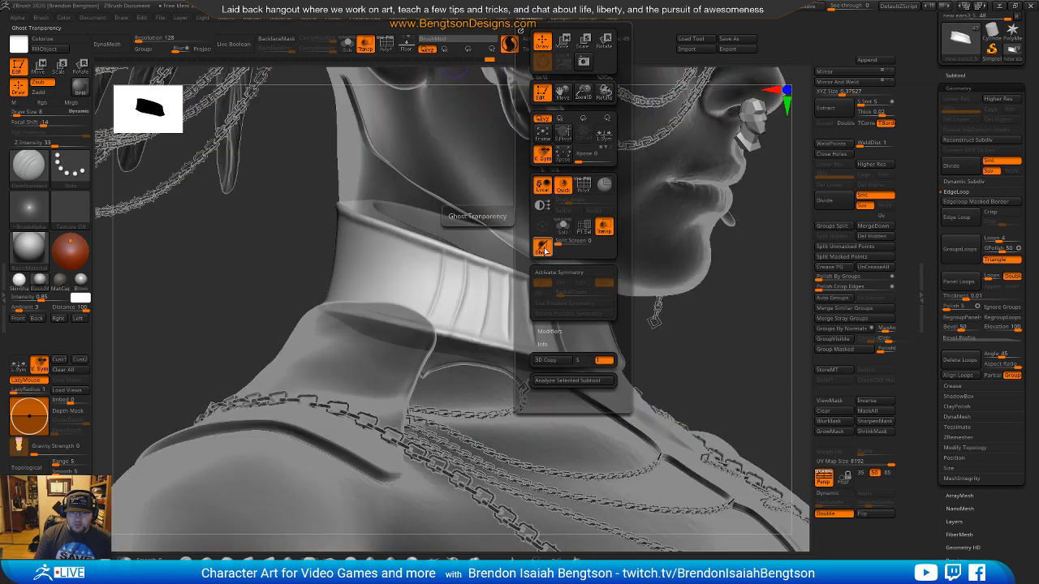
pyautogui.click(544, 248)
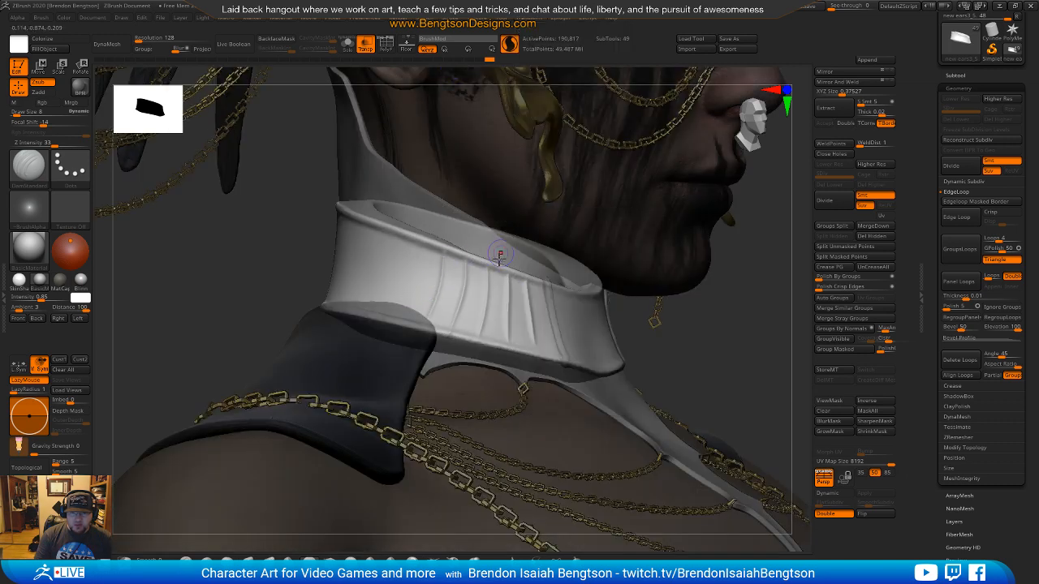
# Step: Try the rear crease on the collar band with Ghost transparency off and on, undoing each attempt
pyautogui.moveTo(723, 359)
pyautogui.keyDown('alt'); pyautogui.mouseDown()
pyautogui.moveTo(733, 385)
pyautogui.moveTo(747, 366)
pyautogui.mouseUp(); pyautogui.keyUp('alt')
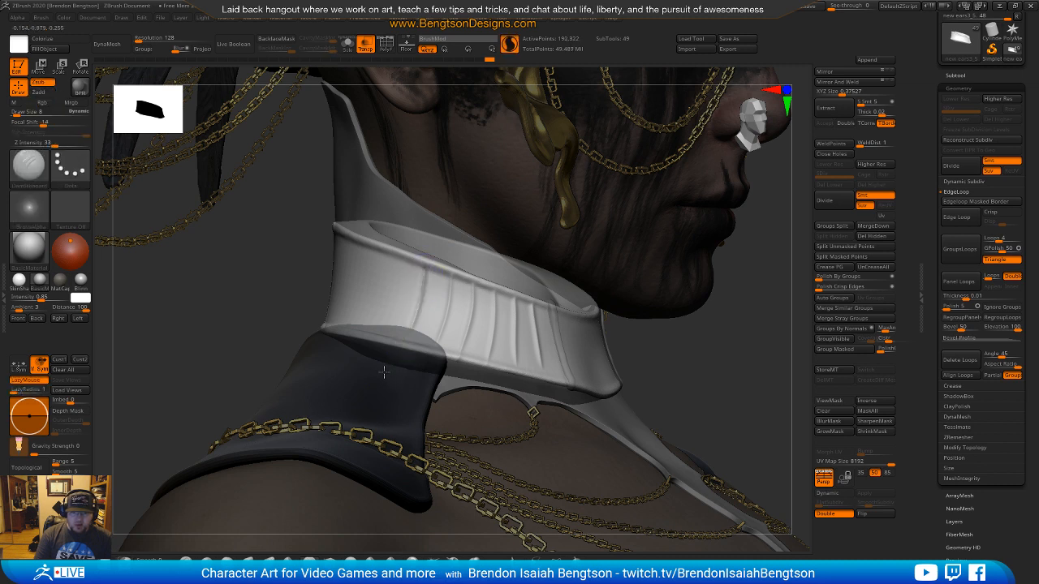
pyautogui.hotkey('ctrl', 'z')
pyautogui.click(559, 18)
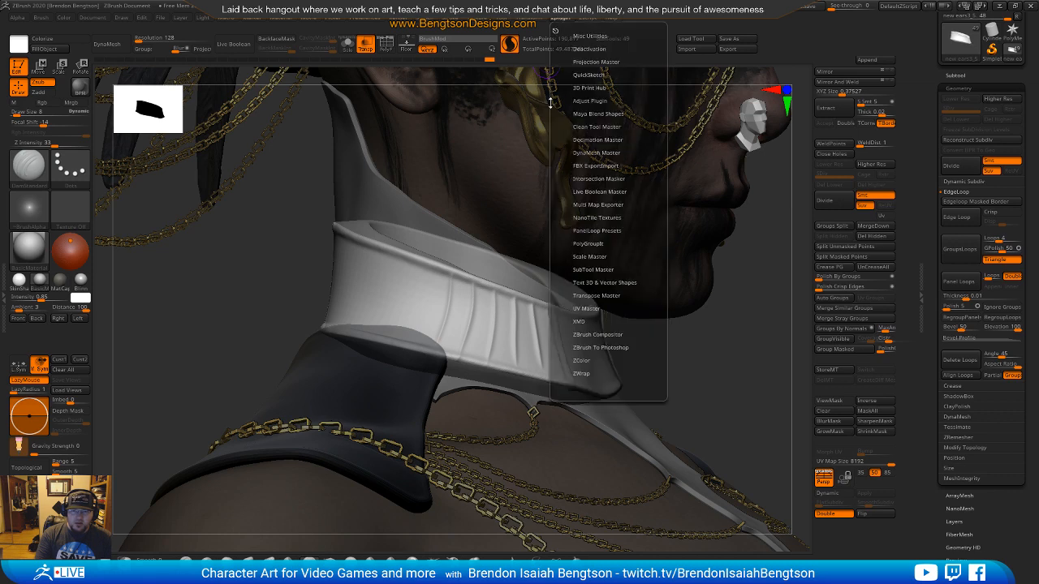
pyautogui.click(531, 18)
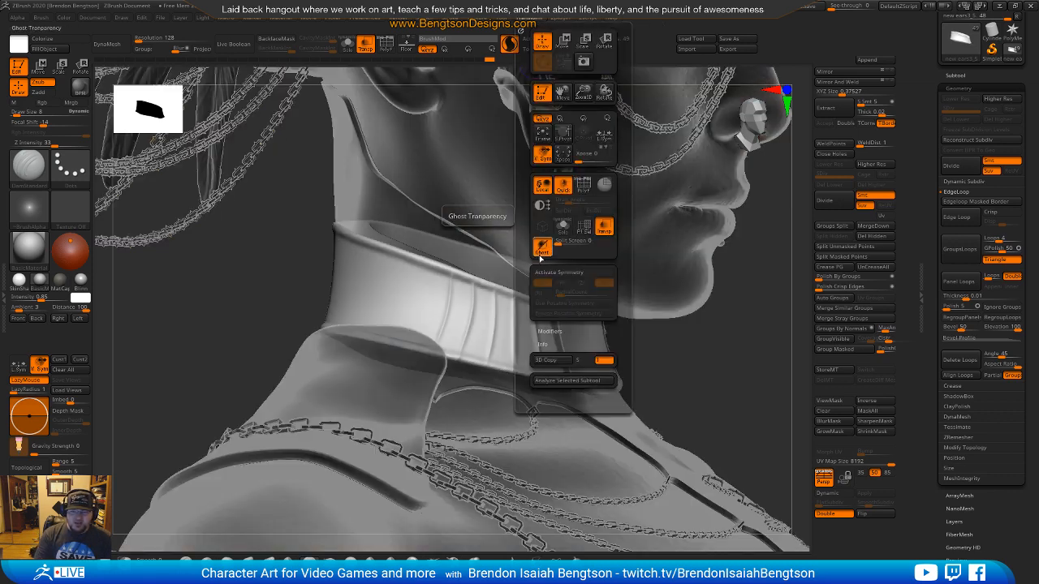
pyautogui.click(542, 246)
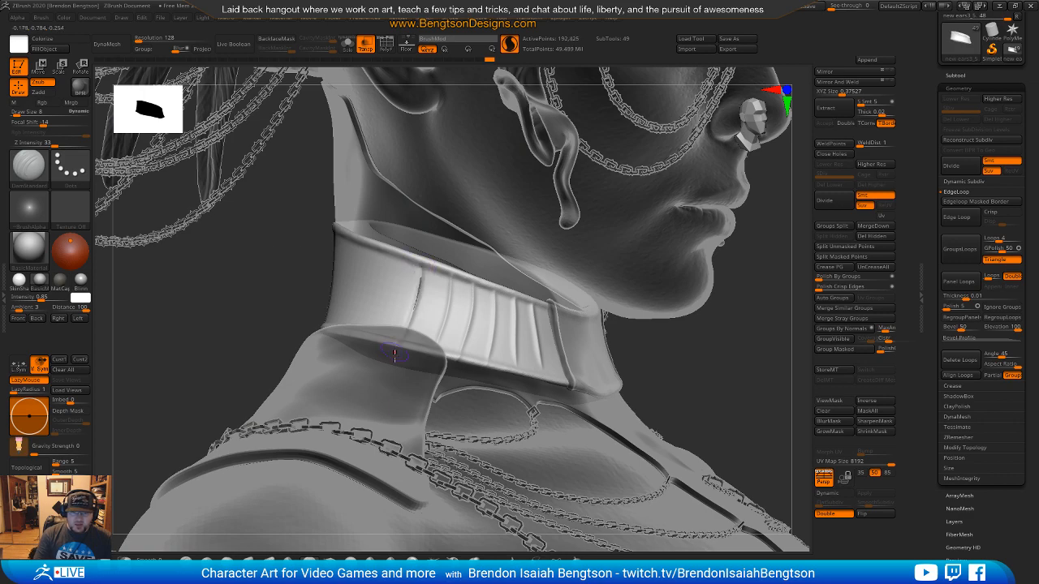
pyautogui.moveTo(210, 320)
pyautogui.mouseDown()
pyautogui.moveTo(197, 320)
pyautogui.moveTo(255, 330)
pyautogui.moveTo(213, 323)
pyautogui.mouseUp()
pyautogui.hotkey('ctrl', 'z')
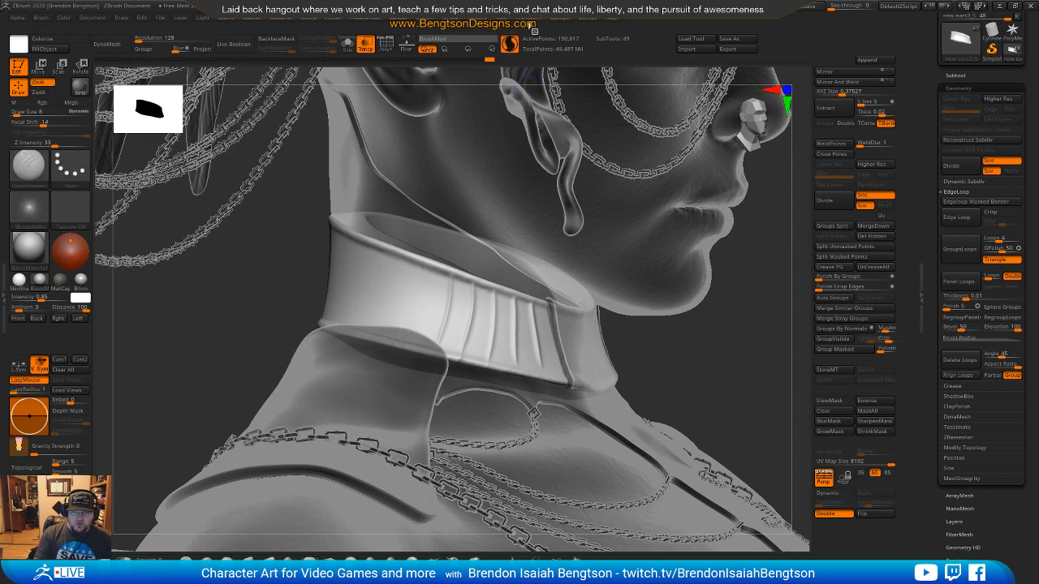
# Step: Switch the transparency display from Ghost to colored see-through for working on the rear of the collar band
pyautogui.click(532, 18)
pyautogui.click(500, 237)
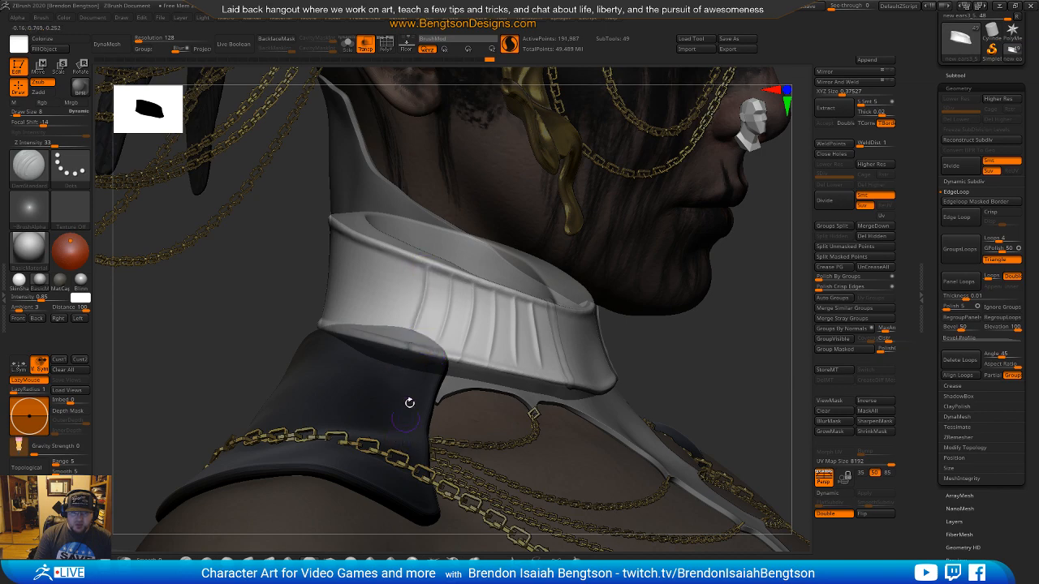
# Step: Switch the transparency display to Ghost and sculpt a vertical crease on the side of the collar band above the shoulder pad
pyautogui.moveTo(743, 367)
pyautogui.mouseDown()
pyautogui.moveTo(732, 434)
pyautogui.moveTo(730, 381)
pyautogui.moveTo(409, 299)
pyautogui.mouseUp()
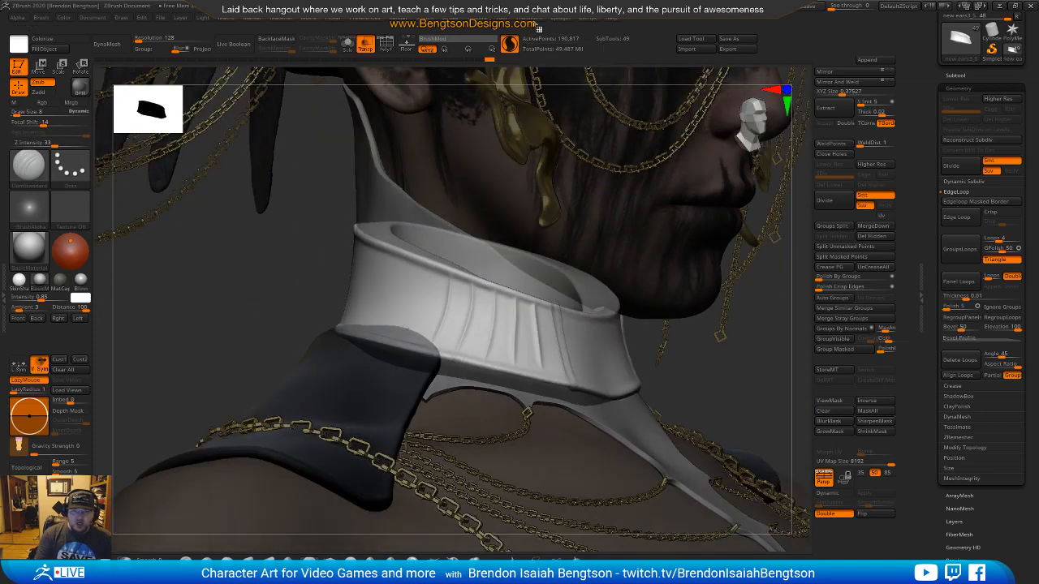
pyautogui.press('space')
pyautogui.click(541, 246)
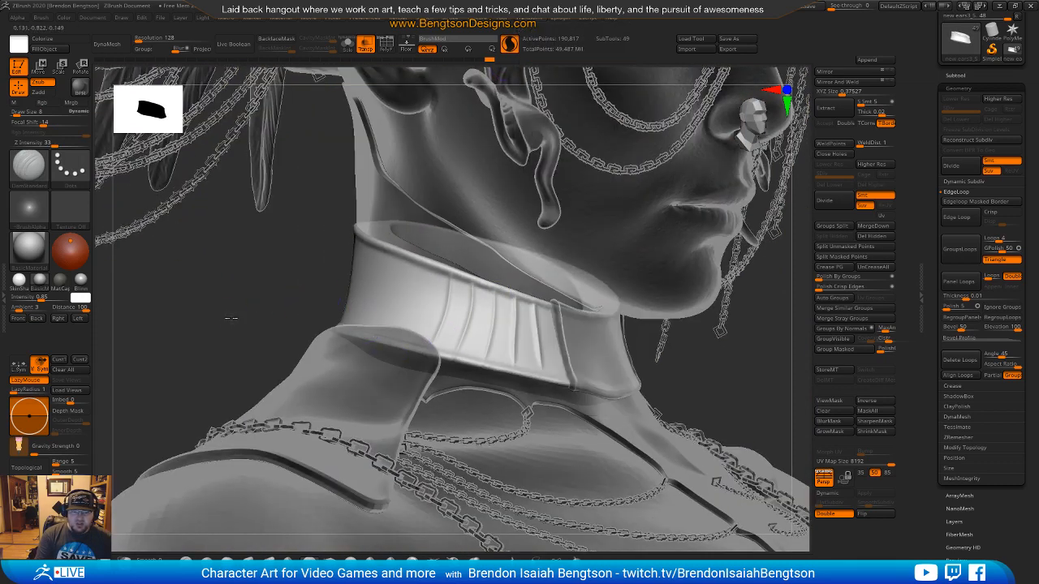
pyautogui.moveTo(551, 358)
pyautogui.mouseDown(button='right')
pyautogui.moveTo(503, 381)
pyautogui.moveTo(731, 350)
pyautogui.moveTo(718, 347)
pyautogui.moveTo(721, 364)
pyautogui.moveTo(641, 347)
pyautogui.moveTo(608, 355)
pyautogui.mouseUp(button='right')
pyautogui.moveTo(410, 328); pyautogui.dragTo(408, 332)
pyautogui.moveTo(688, 339)
pyautogui.mouseDown(button='right')
pyautogui.moveTo(702, 354)
pyautogui.moveTo(734, 354)
pyautogui.mouseUp(button='right')
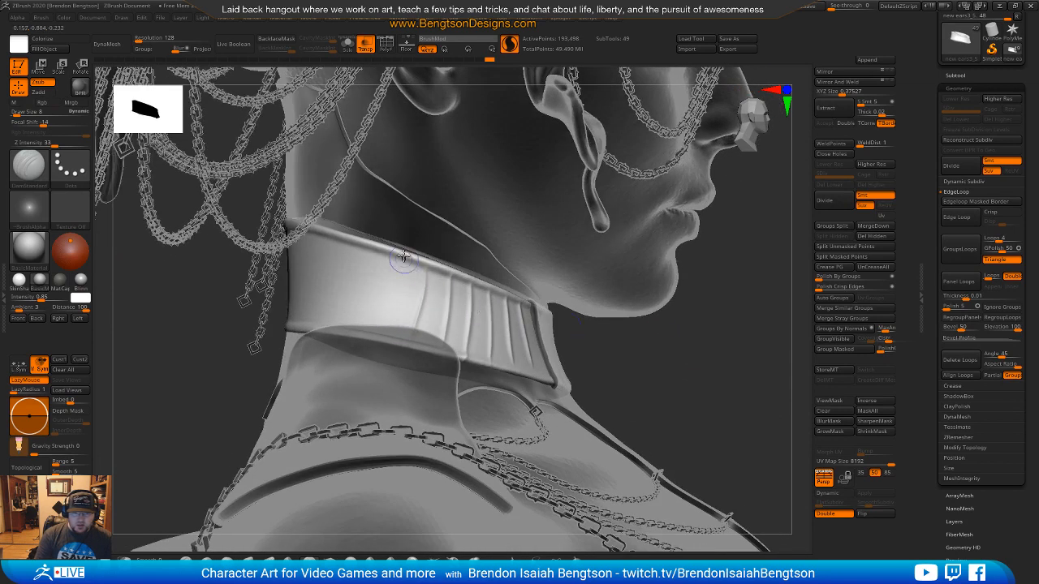
# Step: Sculpt more vertical creases along the collar band toward the back of the neck, undoing and redrawing the first one
pyautogui.moveTo(395, 273); pyautogui.dragTo(363, 316)
pyautogui.hotkey('ctrl', 'z')
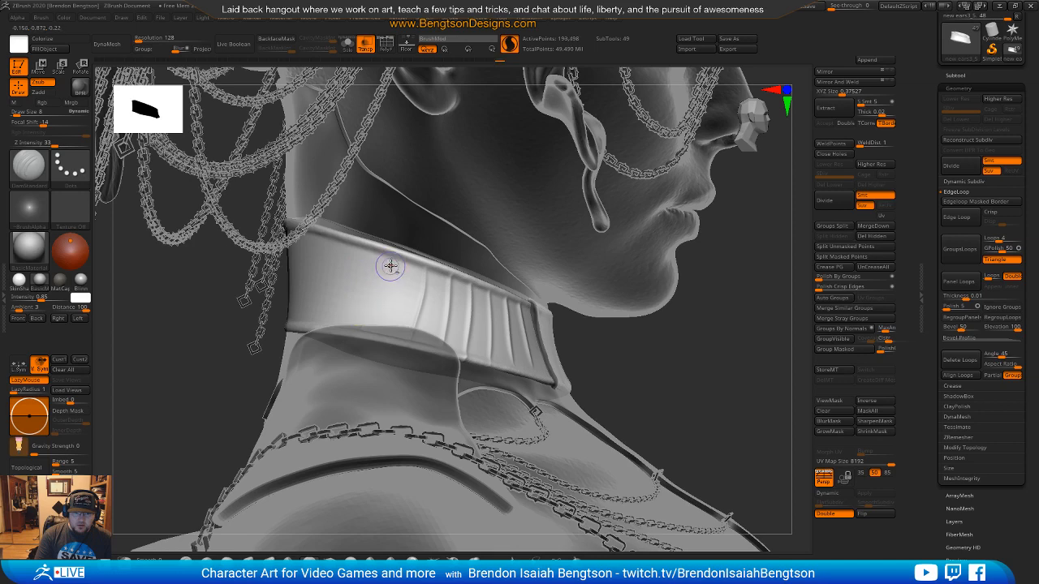
pyautogui.moveTo(371, 245); pyautogui.dragTo(330, 307)
pyautogui.moveTo(207, 395); pyautogui.dragTo(238, 399)
pyautogui.moveTo(333, 238); pyautogui.dragTo(302, 316)
pyautogui.moveTo(297, 239); pyautogui.dragTo(280, 317)
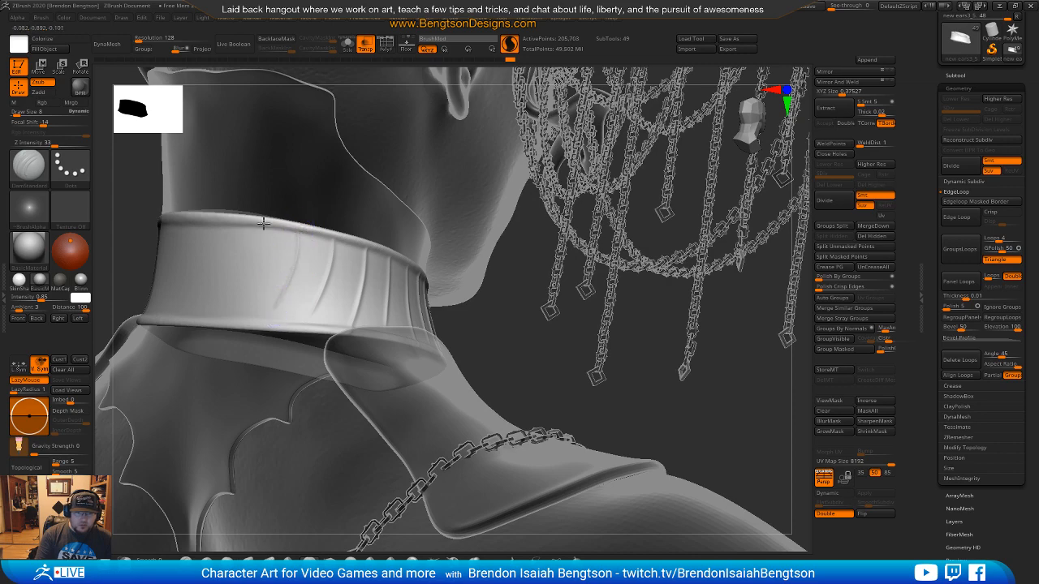
# Step: Remove the rearmost crease and apply Mirror And Weld to the collar band so the creases match on both sides
pyautogui.keyDown('alt'); pyautogui.moveTo(473, 343); pyautogui.dragTo(638, 313); pyautogui.keyUp('alt')
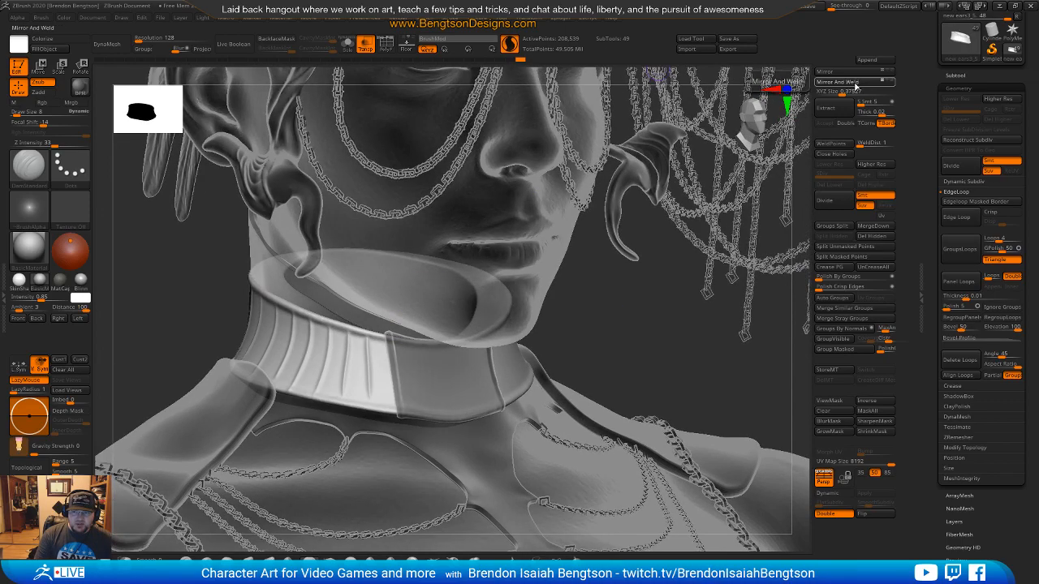
pyautogui.moveTo(702, 246)
pyautogui.mouseDown()
pyautogui.moveTo(626, 349)
pyautogui.moveTo(534, 357)
pyautogui.moveTo(696, 287)
pyautogui.moveTo(679, 332)
pyautogui.mouseUp()
pyautogui.press('ctrl')
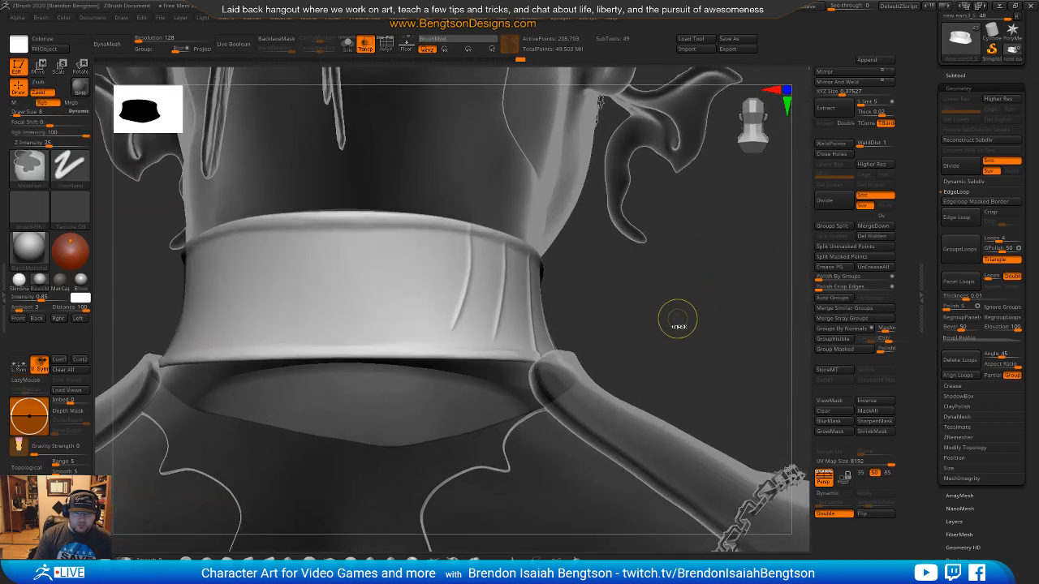
pyautogui.moveTo(696, 290); pyautogui.dragTo(689, 203)
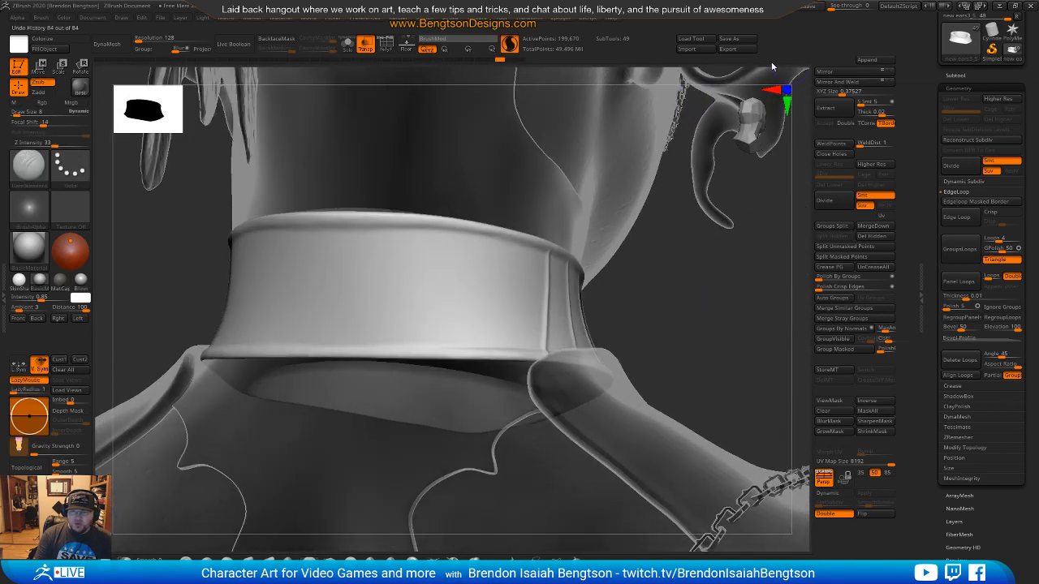
pyautogui.click(826, 82)
pyautogui.moveTo(720, 320); pyautogui.dragTo(702, 311)
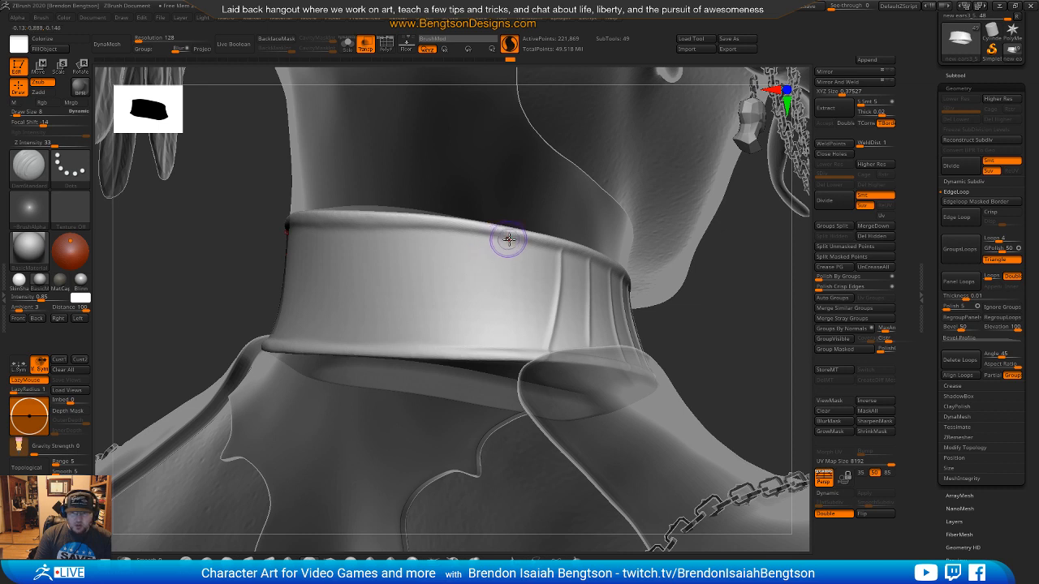
# Step: Continue the row of evenly spaced vertical creases across the rear of the collar band, redrawing one misplaced stroke
pyautogui.moveTo(525, 239); pyautogui.dragTo(494, 348)
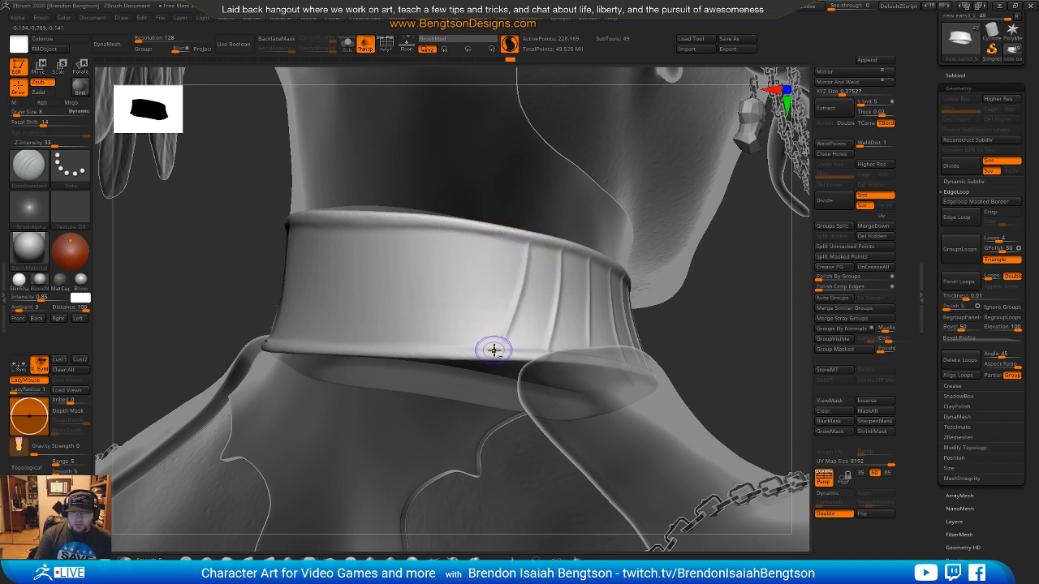
pyautogui.moveTo(483, 232); pyautogui.dragTo(454, 328)
pyautogui.moveTo(425, 234); pyautogui.dragTo(405, 351)
pyautogui.hotkey('ctrl', 'z')
pyautogui.moveTo(419, 230); pyautogui.dragTo(397, 344)
pyautogui.moveTo(357, 228); pyautogui.dragTo(359, 319)
# Step: Turn off transparency and check the creased collar on the full upper body from the front and side
pyautogui.keyDown('alt'); pyautogui.moveTo(728, 364); pyautogui.dragTo(706, 121); pyautogui.keyUp('alt')
pyautogui.moveTo(692, 304)
pyautogui.mouseDown()
pyautogui.moveTo(645, 304)
pyautogui.moveTo(708, 259)
pyautogui.moveTo(721, 318)
pyautogui.moveTo(671, 296)
pyautogui.moveTo(684, 190)
pyautogui.mouseUp()
pyautogui.hotkey('shift', 't')
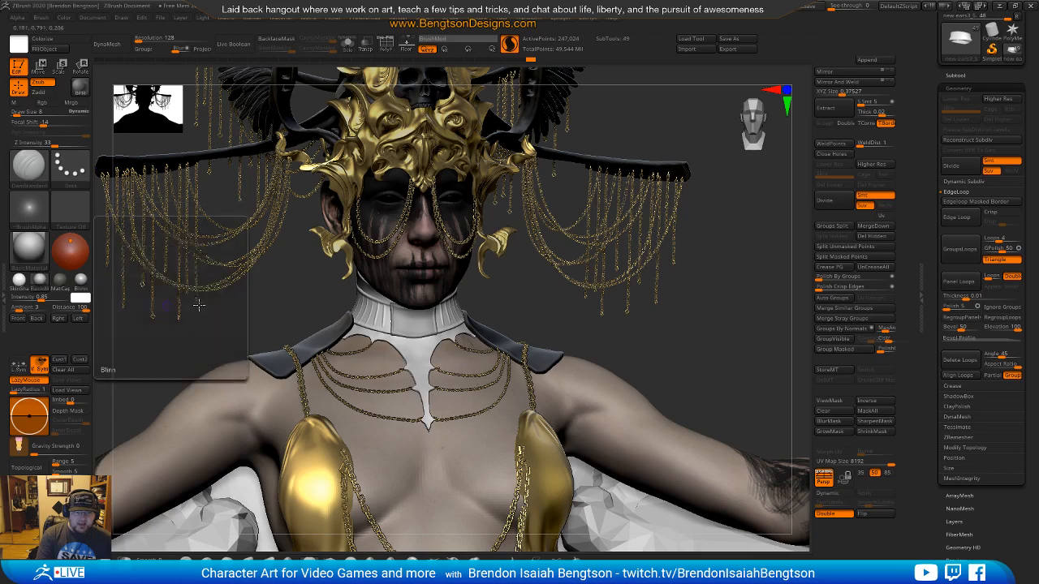
pyautogui.keyDown('alt'); pyautogui.moveTo(314, 301); pyautogui.dragTo(355, 290); pyautogui.keyUp('alt')
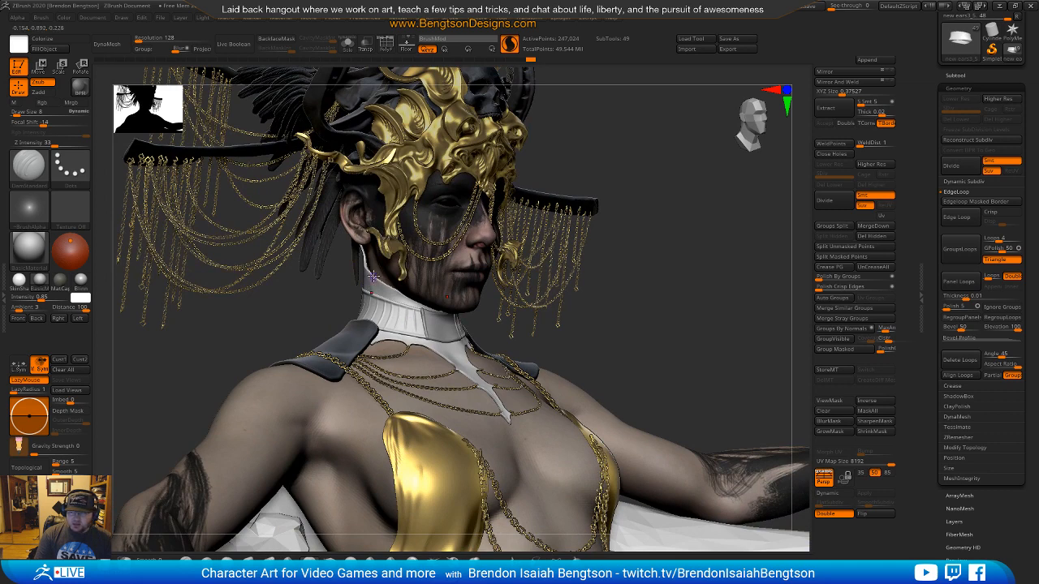
pyautogui.moveTo(297, 310); pyautogui.dragTo(187, 292)
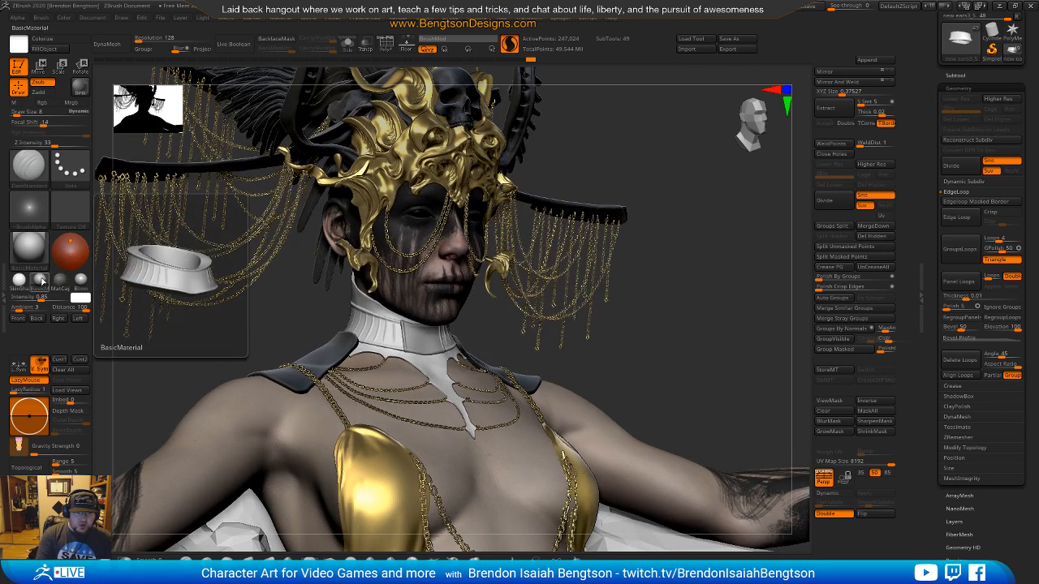
# Step: Fill the collar band and the neck and chest piece with the MatCap Gorilla material, using the Standard brush
pyautogui.click(186, 558)
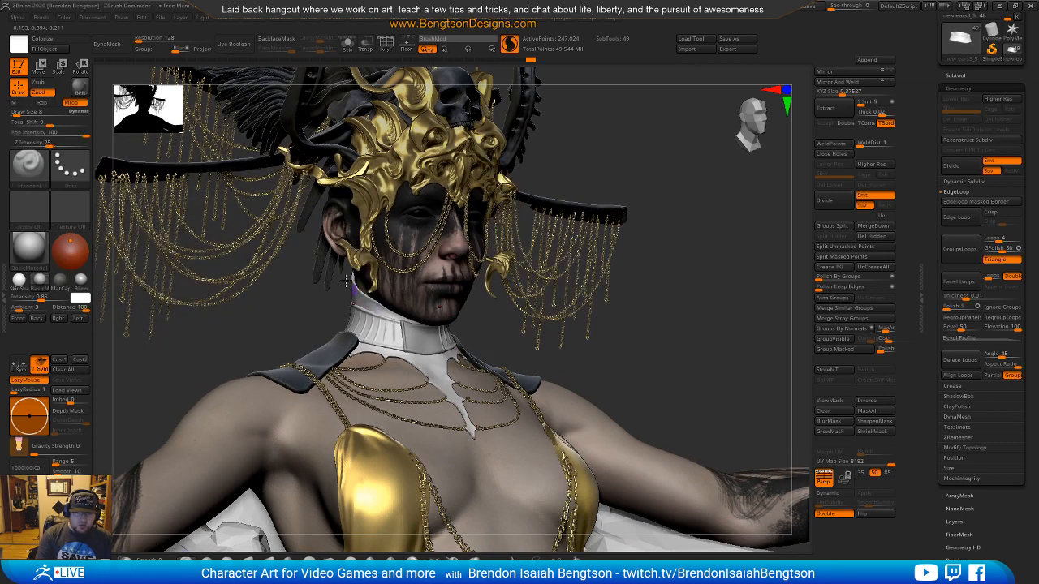
pyautogui.click(36, 253)
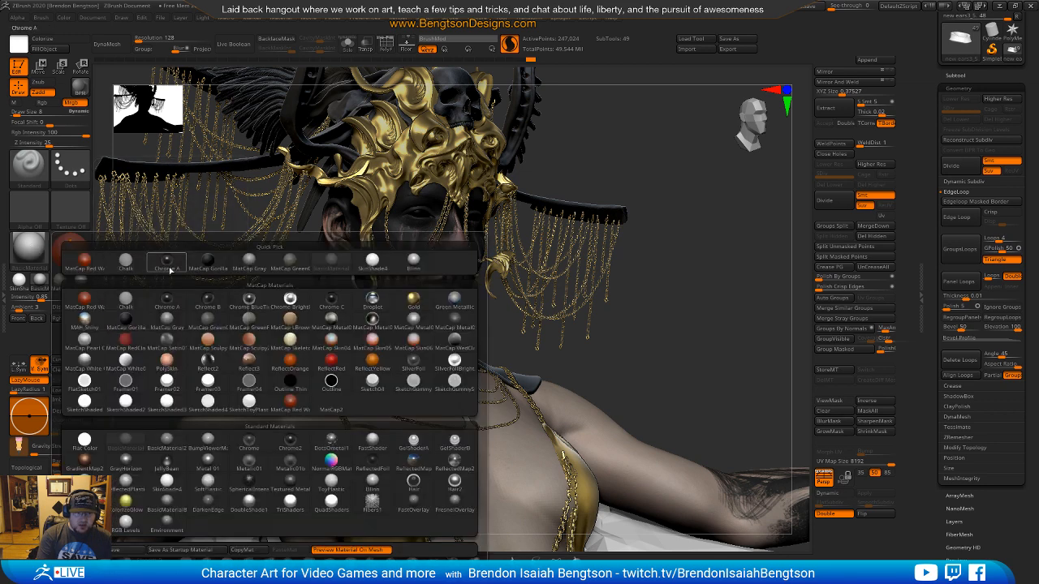
pyautogui.click(128, 329)
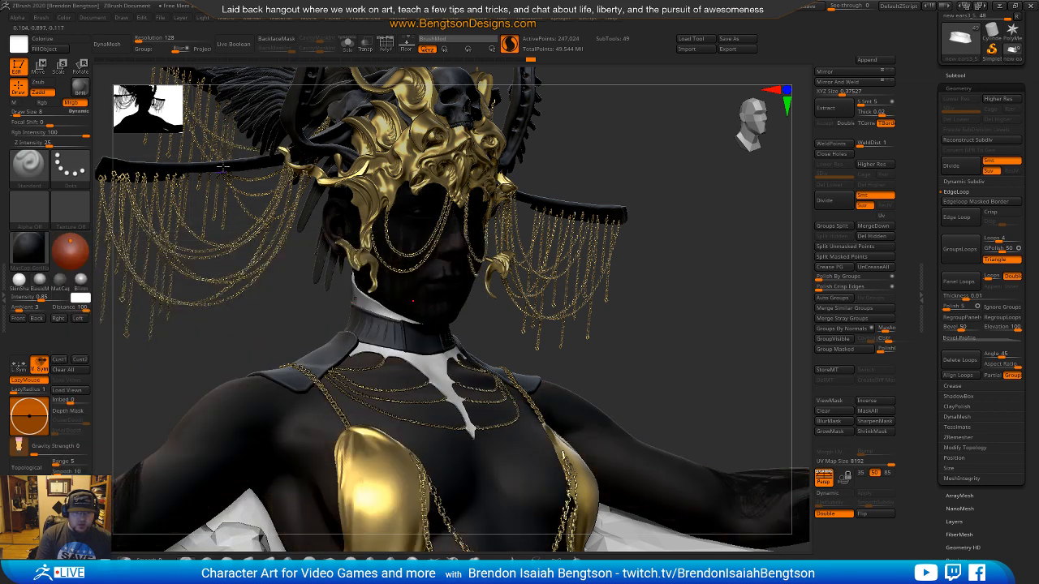
pyautogui.click(42, 38)
pyautogui.keyDown('alt'); pyautogui.click(355, 302); pyautogui.keyUp('alt')
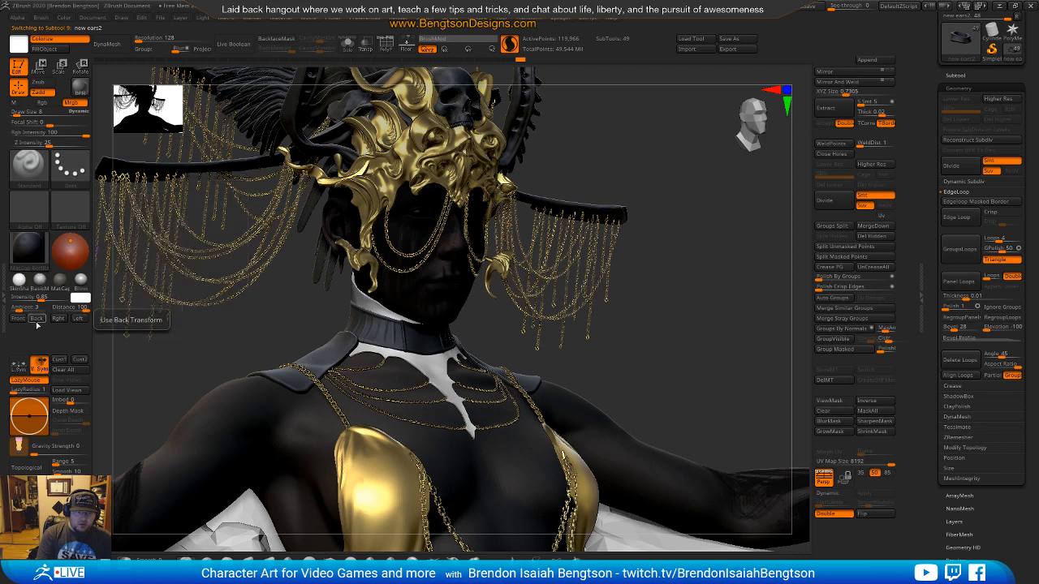
pyautogui.click(50, 50)
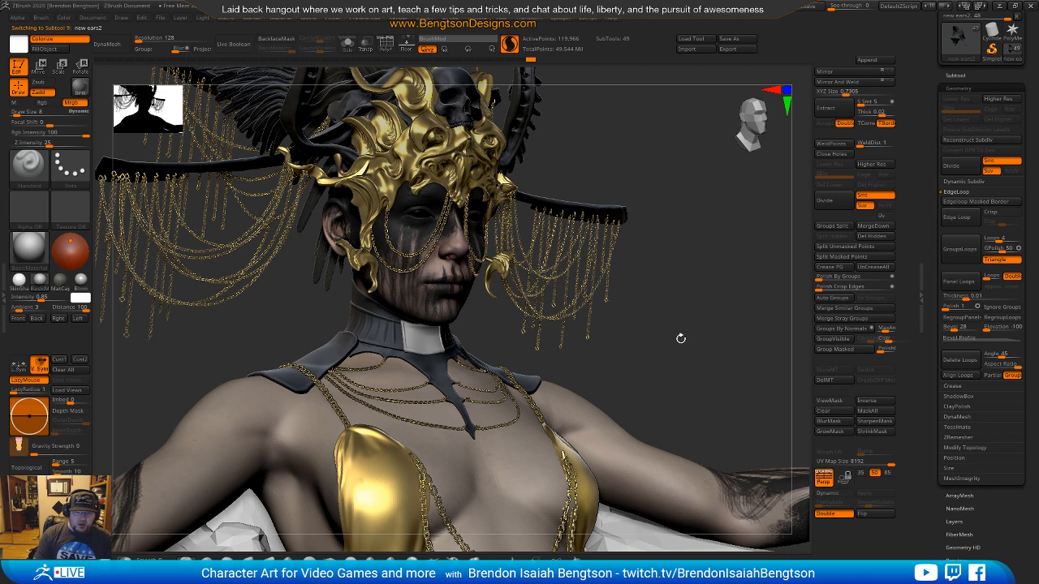
# Step: Fill the collar's front panel with MatCap Gorilla and set BasicMaterial as the active material again
pyautogui.keyDown('alt'); pyautogui.click(415, 345); pyautogui.keyUp('alt')
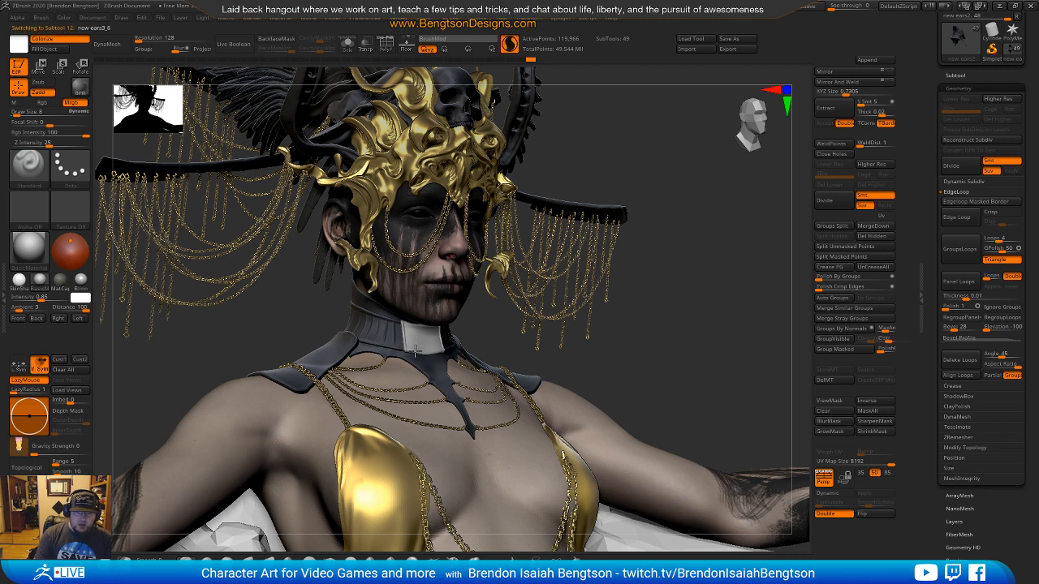
pyautogui.click(37, 261)
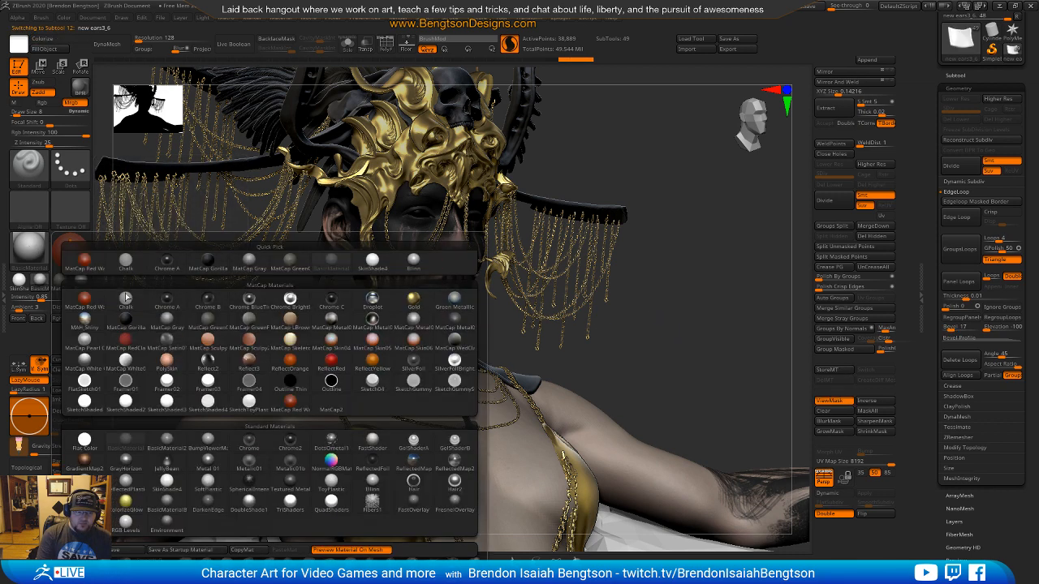
pyautogui.click(126, 318)
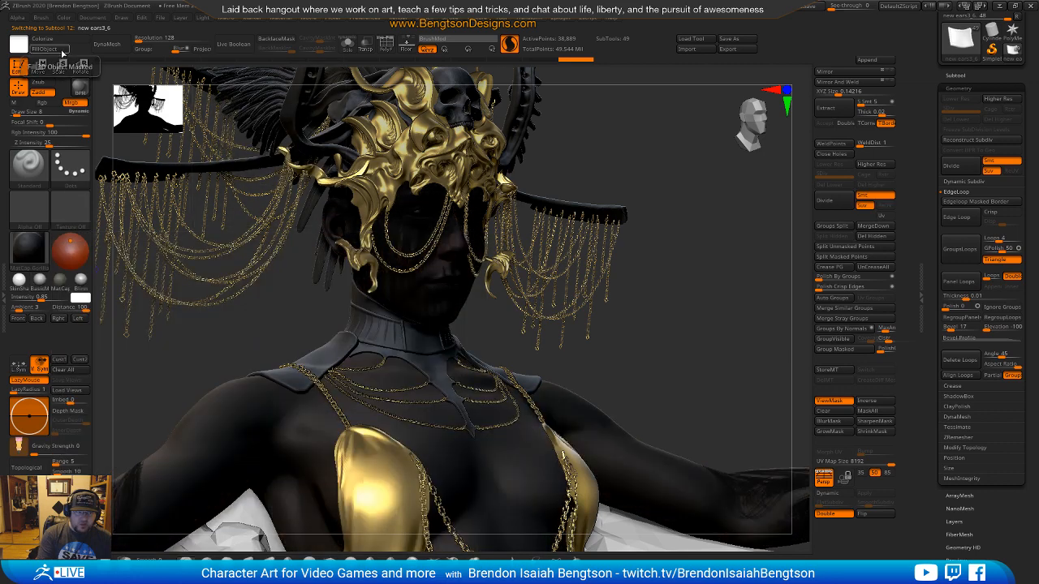
pyautogui.click(63, 50)
pyautogui.click(39, 279)
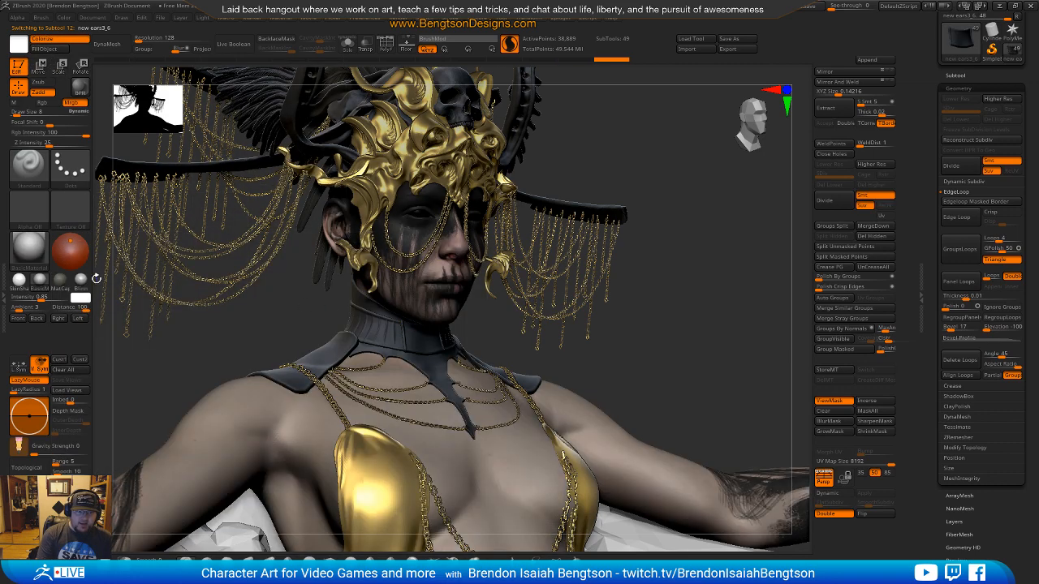
# Step: Dab three rivet bumps down each side of the collar's front panel with the ClayBuildup brush at draw size 4
pyautogui.moveTo(726, 344); pyautogui.dragTo(668, 461)
pyautogui.moveTo(676, 269)
pyautogui.keyDown('alt'); pyautogui.mouseDown()
pyautogui.moveTo(663, 317)
pyautogui.moveTo(581, 338)
pyautogui.mouseUp(); pyautogui.keyUp('alt')
pyautogui.press('b')
pyautogui.press('c')
pyautogui.press('b')
pyautogui.press('space')
pyautogui.moveTo(454, 358); pyautogui.dragTo(457, 359)
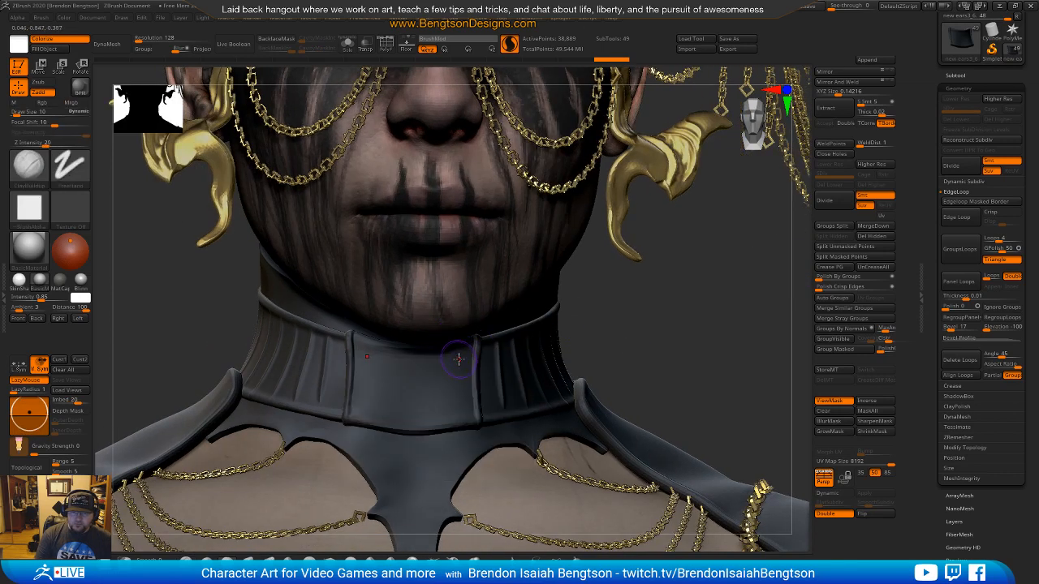
pyautogui.press('space')
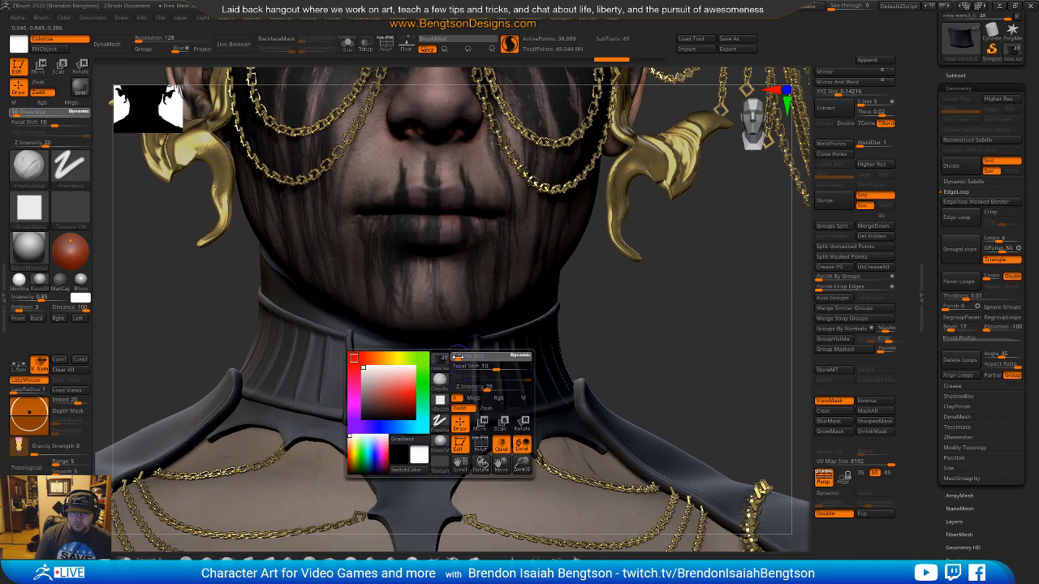
pyautogui.moveTo(457, 357); pyautogui.dragTo(461, 401)
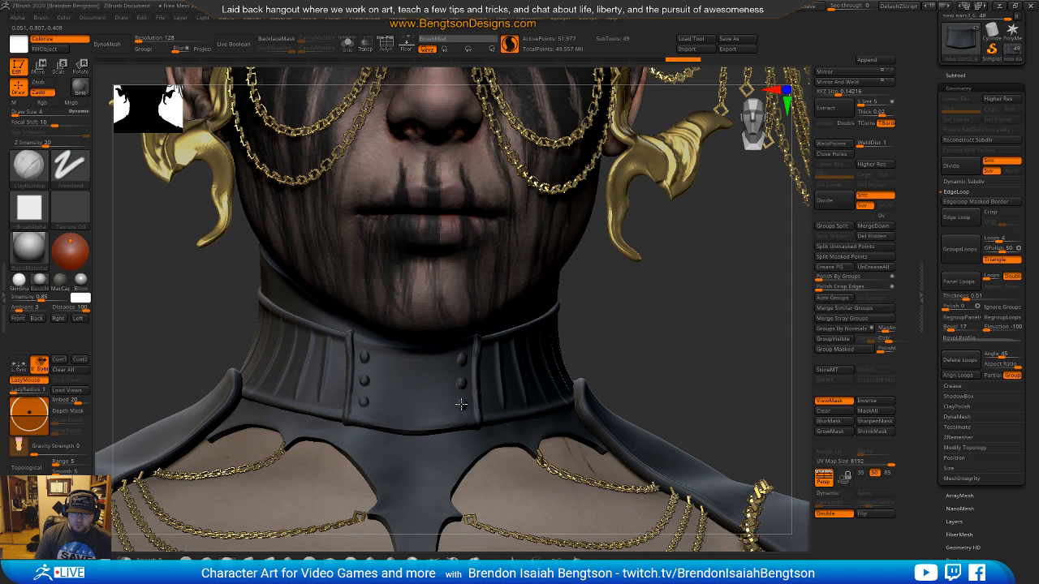
# Step: Undo the front panel's rivets and place a new column of three bumps down each side
pyautogui.hotkey('ctrl', 'z')
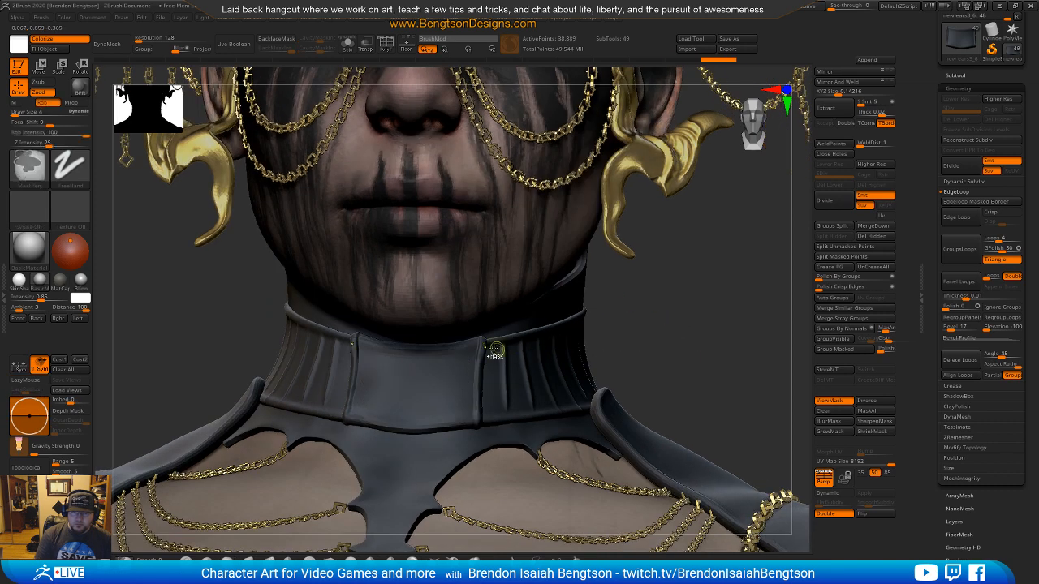
pyautogui.hotkey('ctrl', 'z')
pyautogui.hotkey('ctrl', 'z')
pyautogui.hotkey('ctrl', 'z')
pyautogui.moveTo(463, 366); pyautogui.dragTo(463, 363)
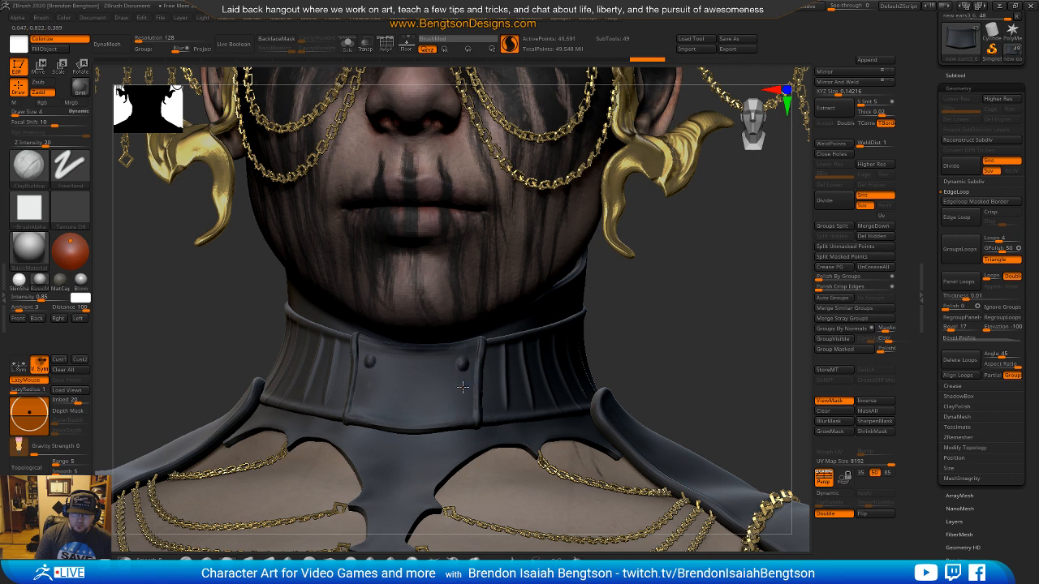
pyautogui.click(463, 388)
pyautogui.click(461, 409)
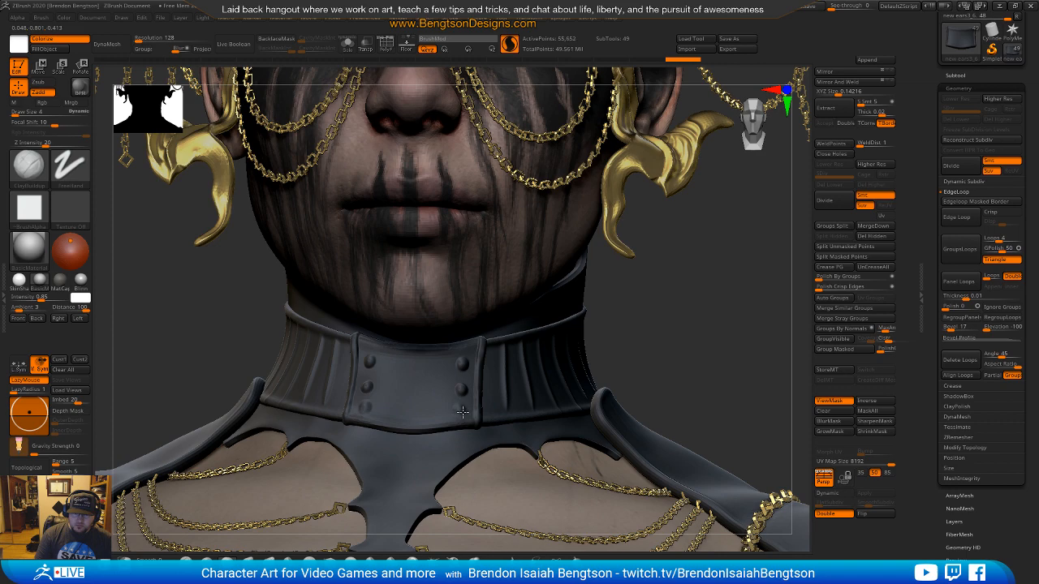
pyautogui.moveTo(621, 352)
pyautogui.keyDown('alt'); pyautogui.mouseDown()
pyautogui.moveTo(618, 334)
pyautogui.moveTo(693, 299)
pyautogui.moveTo(720, 228)
pyautogui.moveTo(696, 181)
pyautogui.moveTo(723, 200)
pyautogui.moveTo(724, 219)
pyautogui.moveTo(547, 285)
pyautogui.moveTo(580, 338)
pyautogui.moveTo(571, 339)
pyautogui.mouseUp(); pyautogui.keyUp('alt')
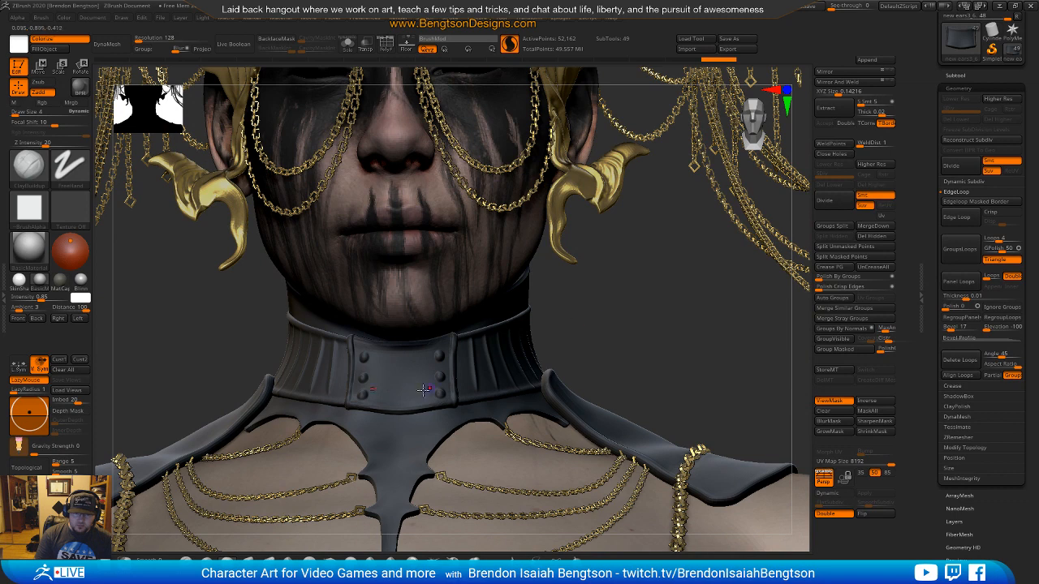
# Step: Switch to the Move Topological brush at draw size 33 to try adjusting the collar's front panel
pyautogui.press('b')
pyautogui.press('m')
pyautogui.press('t')
pyautogui.press('space')
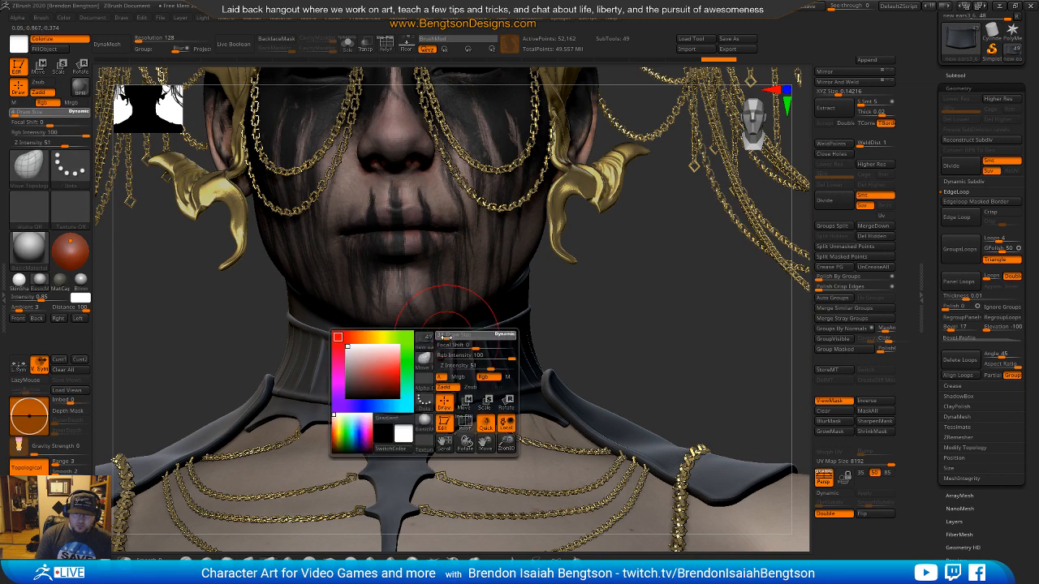
pyautogui.click(494, 378)
pyautogui.moveTo(622, 325); pyautogui.dragTo(558, 313)
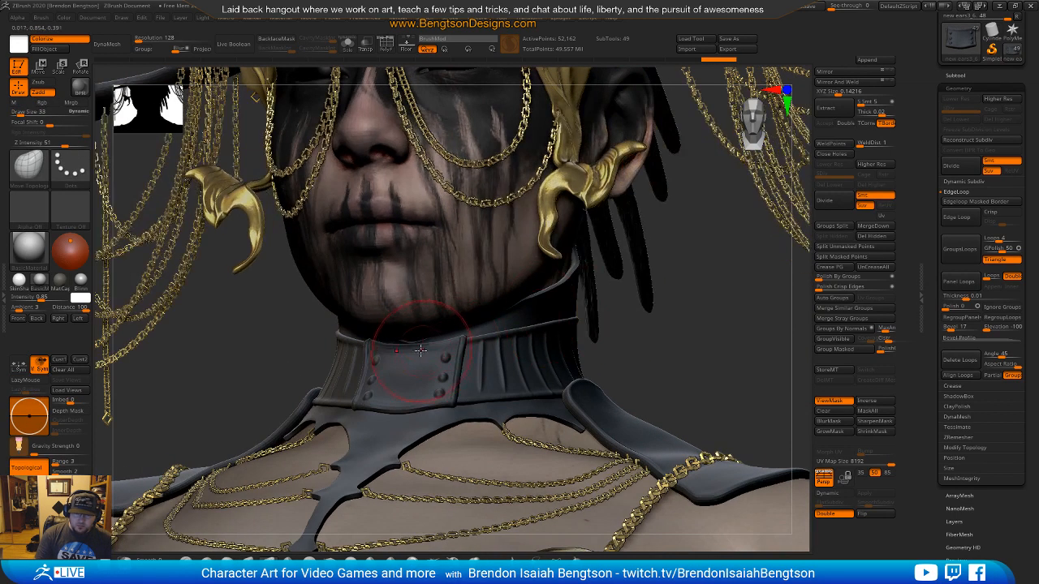
pyautogui.press('space')
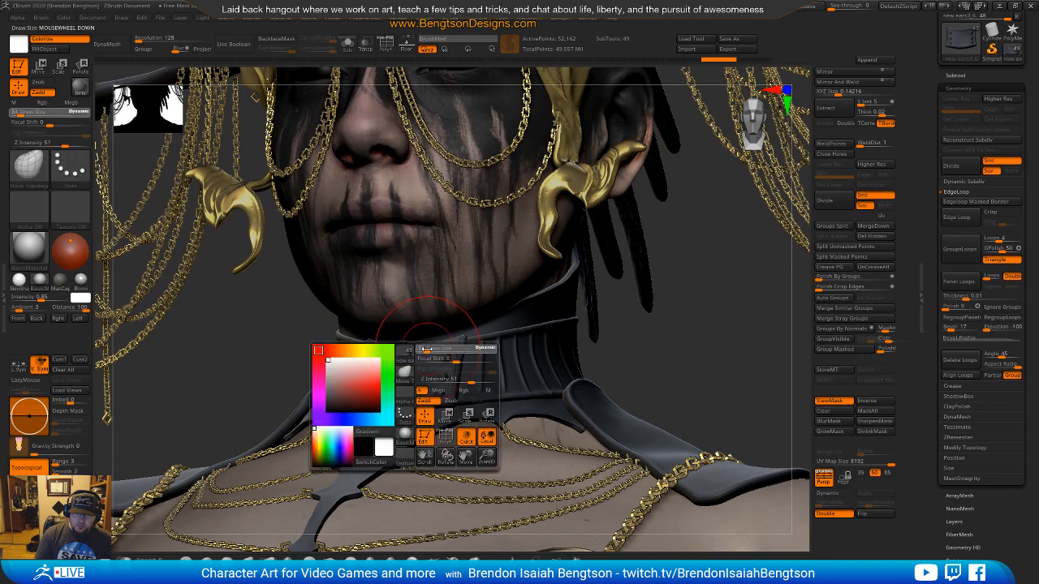
pyautogui.moveTo(425, 349); pyautogui.dragTo(419, 348)
pyautogui.moveTo(751, 342)
pyautogui.mouseDown()
pyautogui.moveTo(758, 364)
pyautogui.moveTo(700, 356)
pyautogui.mouseUp()
# Step: Undo the front panel's rivets, return ClayBuildup to draw size 4, and redo the rivets for a close-up view
pyautogui.hotkey('ctrl', 'z')
pyautogui.hotkey('ctrl', 'z')
pyautogui.hotkey('ctrl', 'z')
pyautogui.keyDown('alt'); pyautogui.moveTo(661, 301); pyautogui.dragTo(658, 398); pyautogui.keyUp('alt')
pyautogui.press('space')
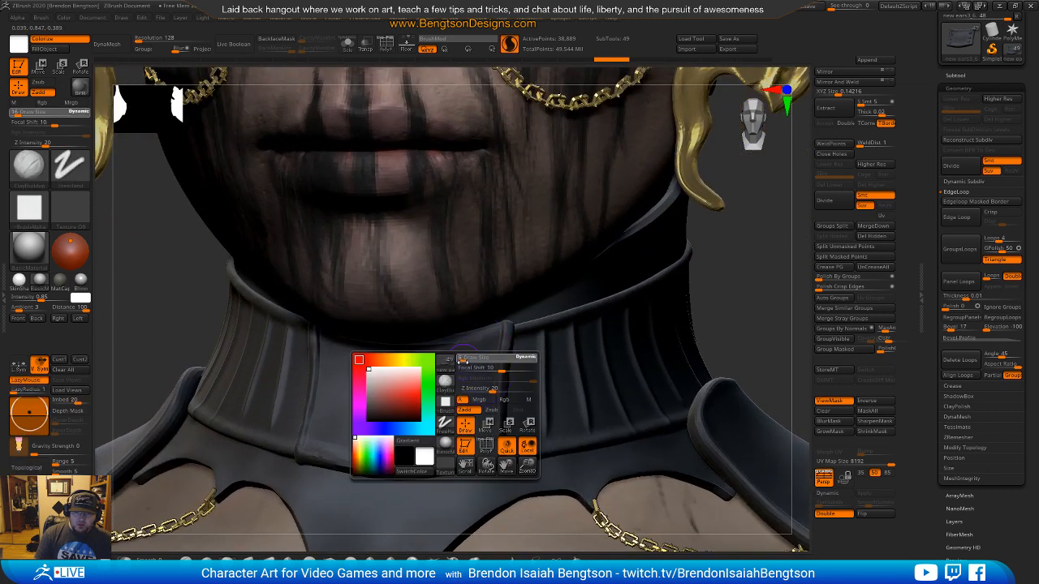
pyautogui.moveTo(463, 361); pyautogui.dragTo(459, 361)
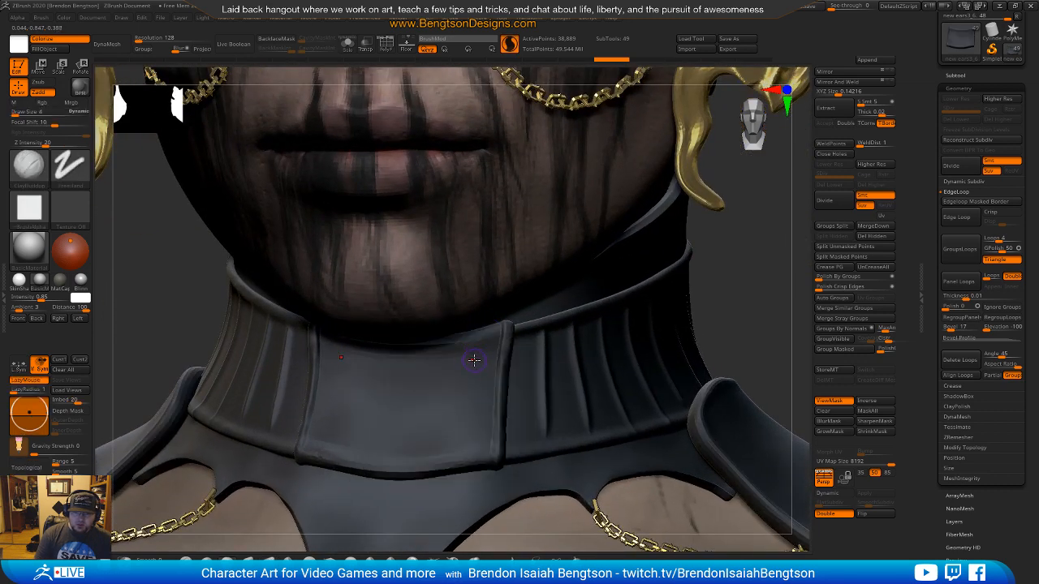
pyautogui.hotkey('ctrl', 'shift', 'z')
pyautogui.hotkey('ctrl', 'shift', 'z')
pyautogui.hotkey('ctrl', 'shift', 'z')
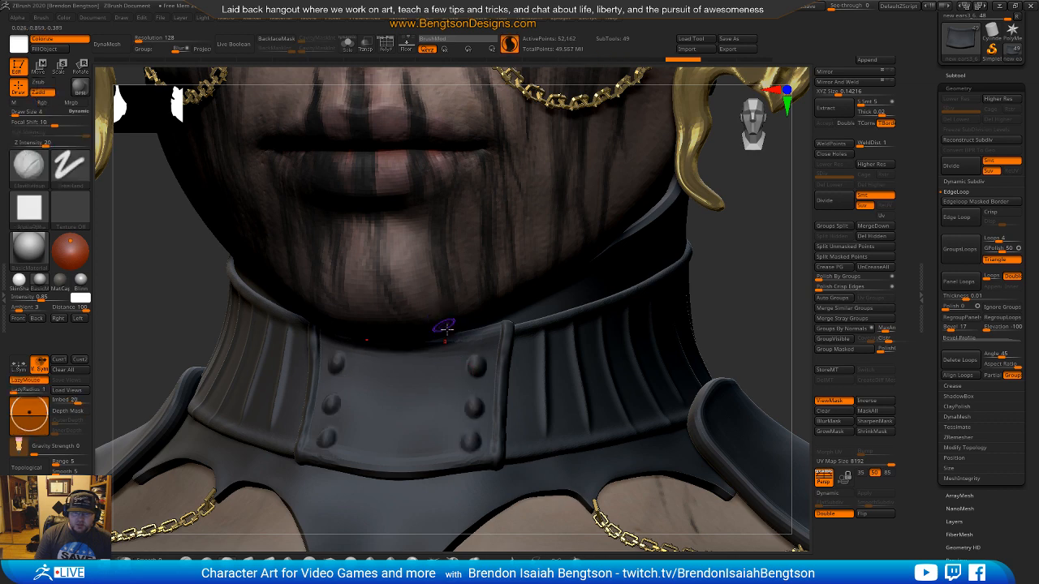
# Step: Adjust the rivets on the collar's front panel with the Move Topological brush at draw size 4
pyautogui.moveTo(762, 318)
pyautogui.mouseDown()
pyautogui.moveTo(765, 309)
pyautogui.moveTo(778, 316)
pyautogui.moveTo(721, 292)
pyautogui.moveTo(712, 322)
pyautogui.mouseUp()
pyautogui.press('b')
pyautogui.press('m')
pyautogui.press('t')
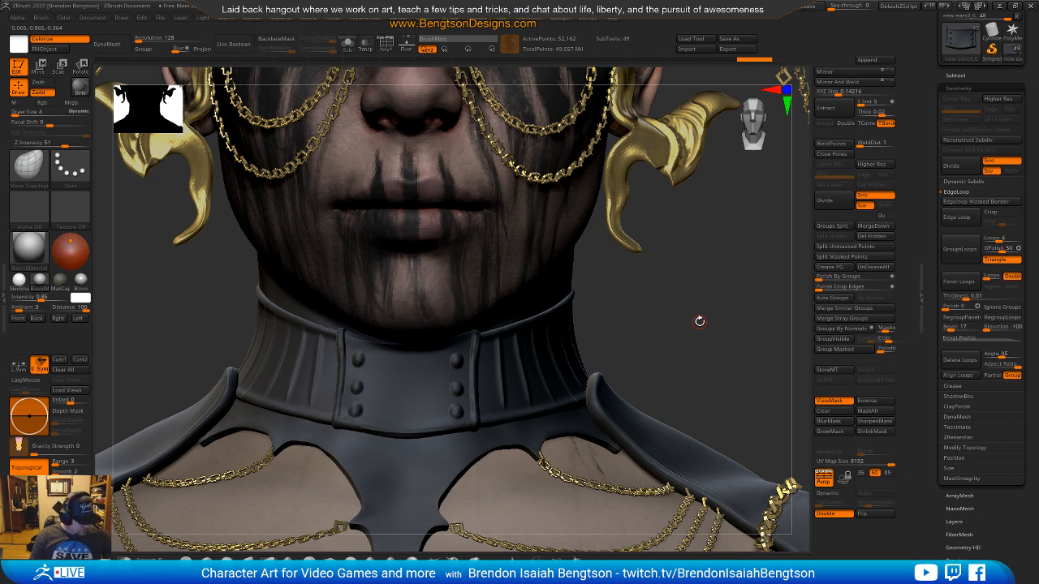
# Step: Select the collar's pleated side band and carve vertical creases along it with the DamStandard brush at draw size 4
pyautogui.moveTo(690, 300); pyautogui.dragTo(541, 349)
pyautogui.keyDown('alt'); pyautogui.click(539, 347); pyautogui.keyUp('alt')
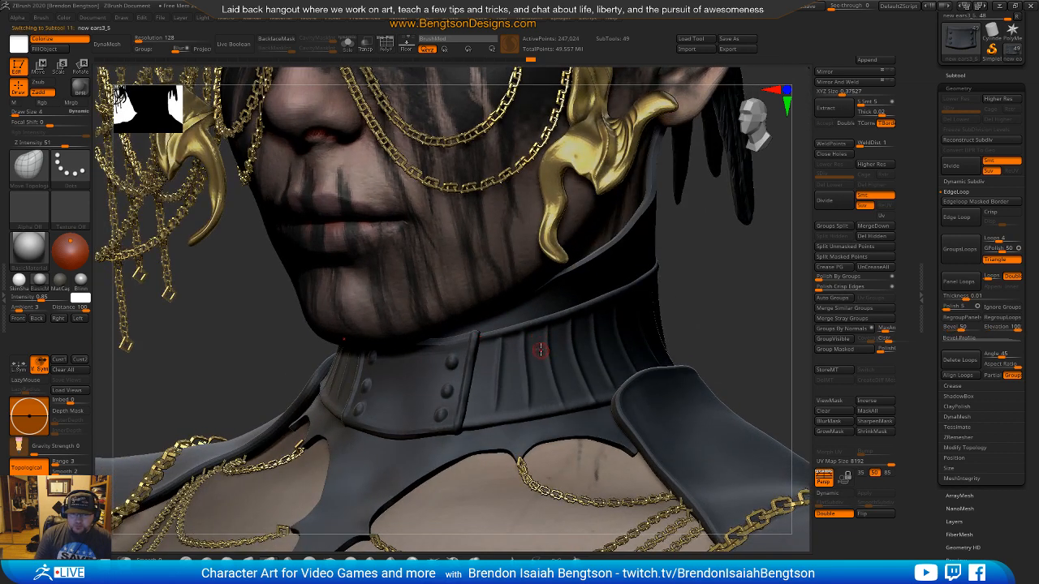
pyautogui.press('b')
pyautogui.press('d')
pyautogui.press('s')
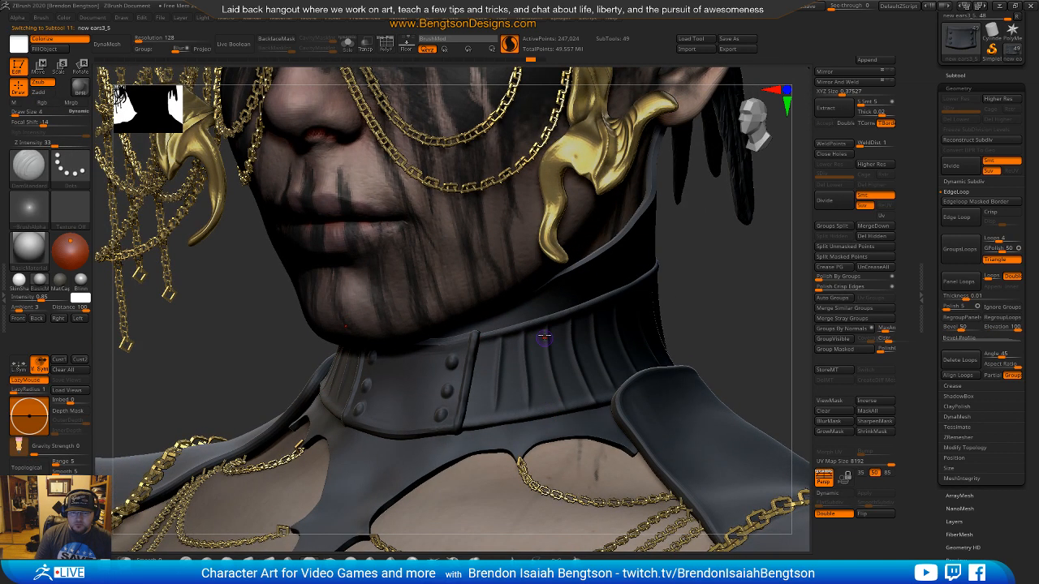
pyautogui.moveTo(555, 409); pyautogui.dragTo(550, 397)
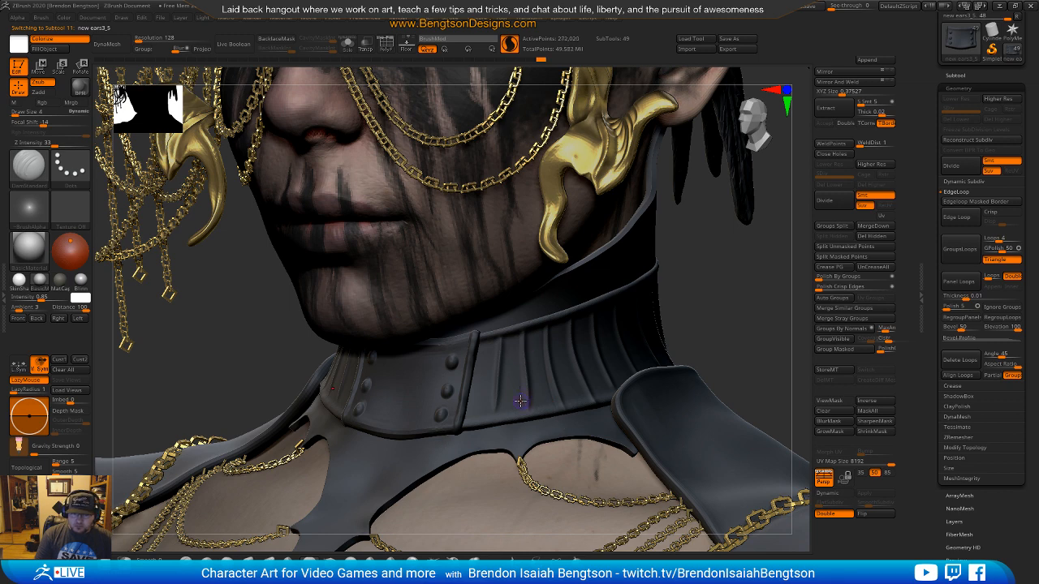
pyautogui.moveTo(731, 313); pyautogui.dragTo(669, 309)
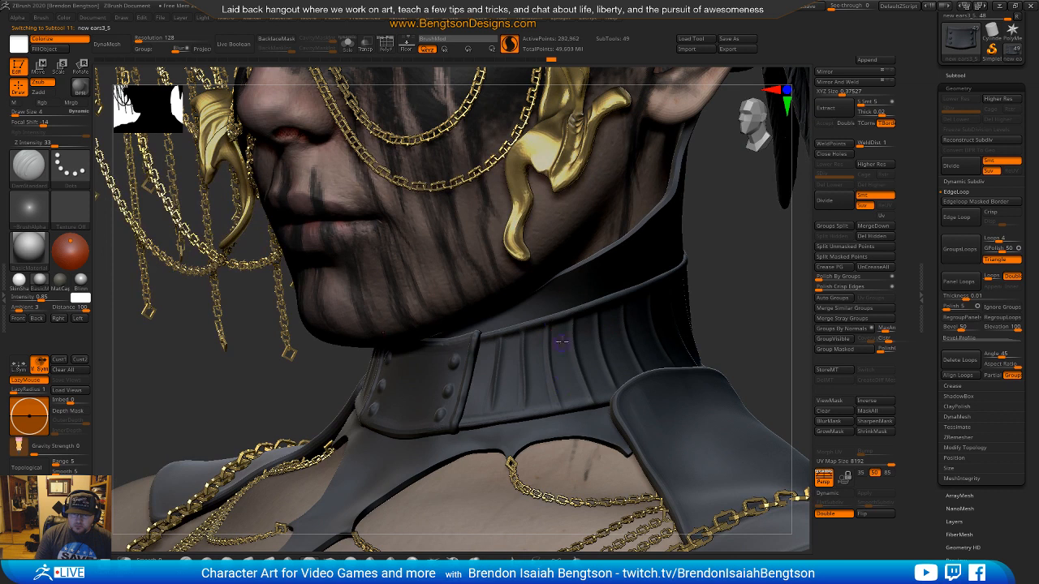
pyautogui.moveTo(566, 320)
pyautogui.mouseDown()
pyautogui.moveTo(588, 403)
pyautogui.moveTo(557, 409)
pyautogui.mouseUp()
pyautogui.moveTo(588, 325); pyautogui.dragTo(617, 393)
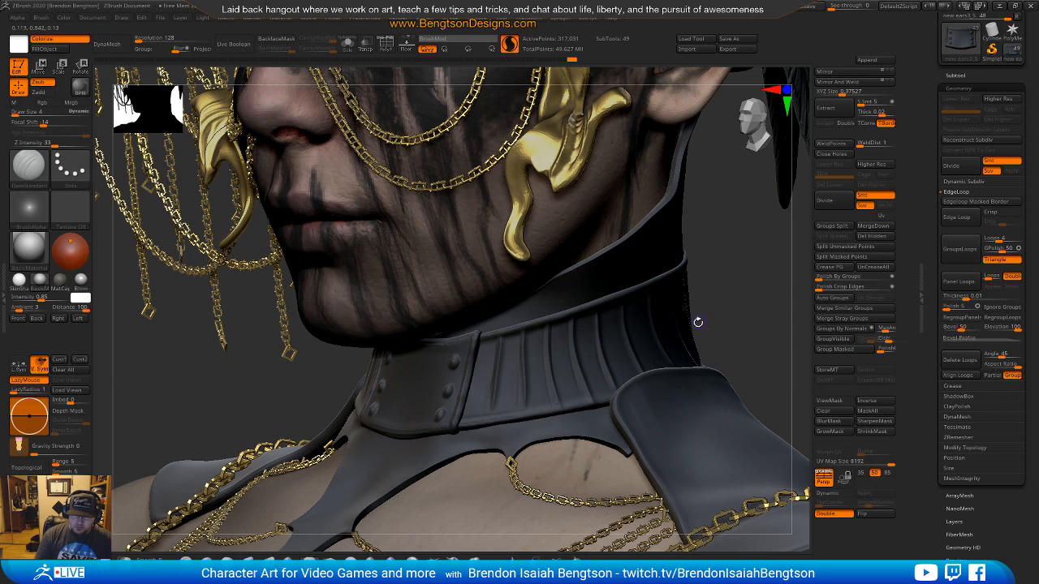
# Step: Isolate the pleated collar band and redo an extra vertical crease down its side with DamStandard
pyautogui.hotkey('shift', 'alt', 's')
pyautogui.moveTo(749, 288); pyautogui.dragTo(733, 292)
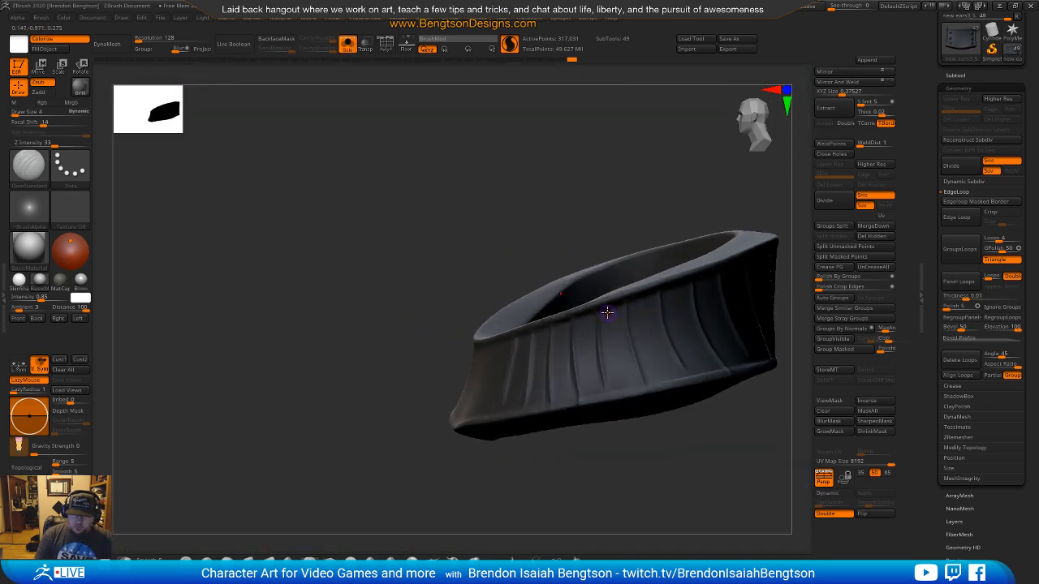
pyautogui.moveTo(620, 446)
pyautogui.mouseDown()
pyautogui.moveTo(508, 486)
pyautogui.moveTo(529, 485)
pyautogui.mouseUp()
pyautogui.moveTo(499, 301); pyautogui.dragTo(520, 420)
pyautogui.moveTo(517, 445)
pyautogui.mouseDown()
pyautogui.moveTo(521, 472)
pyautogui.moveTo(508, 446)
pyautogui.moveTo(488, 480)
pyautogui.moveTo(482, 447)
pyautogui.mouseUp()
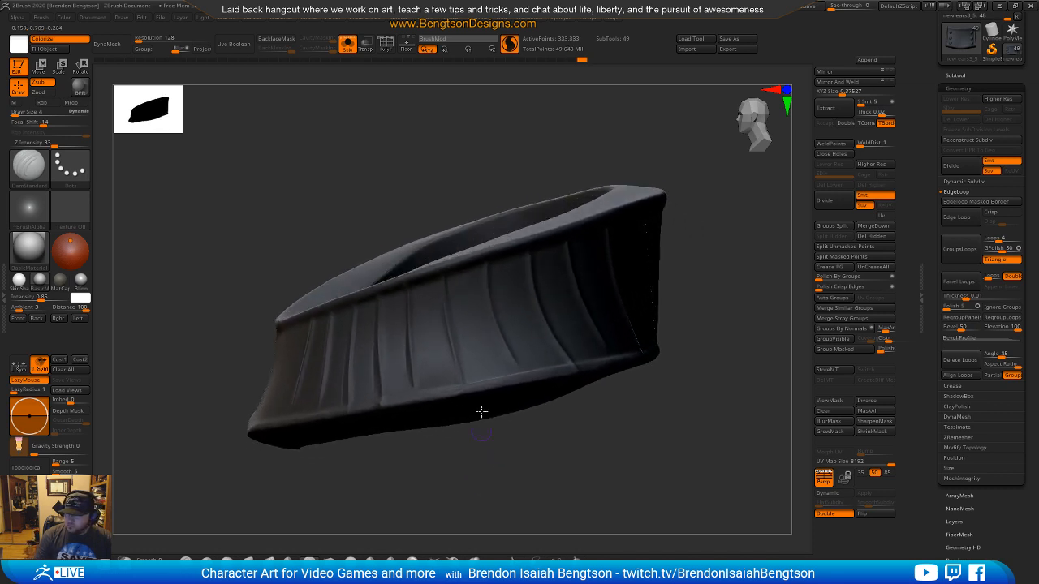
pyautogui.moveTo(507, 159); pyautogui.dragTo(489, 246)
pyautogui.hotkey('ctrl', 'z')
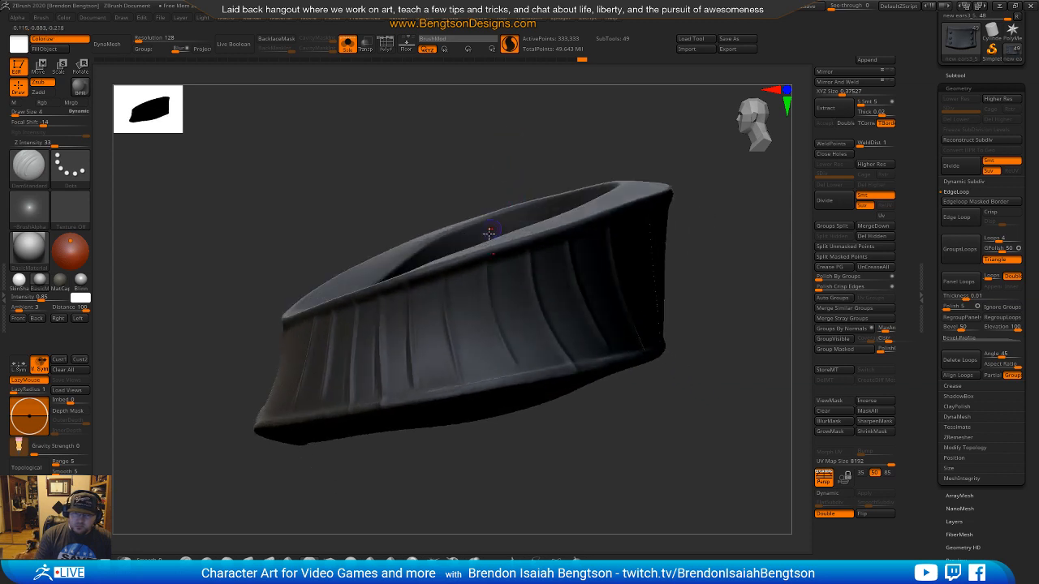
pyautogui.moveTo(473, 171)
pyautogui.mouseDown()
pyautogui.moveTo(446, 274)
pyautogui.moveTo(460, 352)
pyautogui.mouseUp()
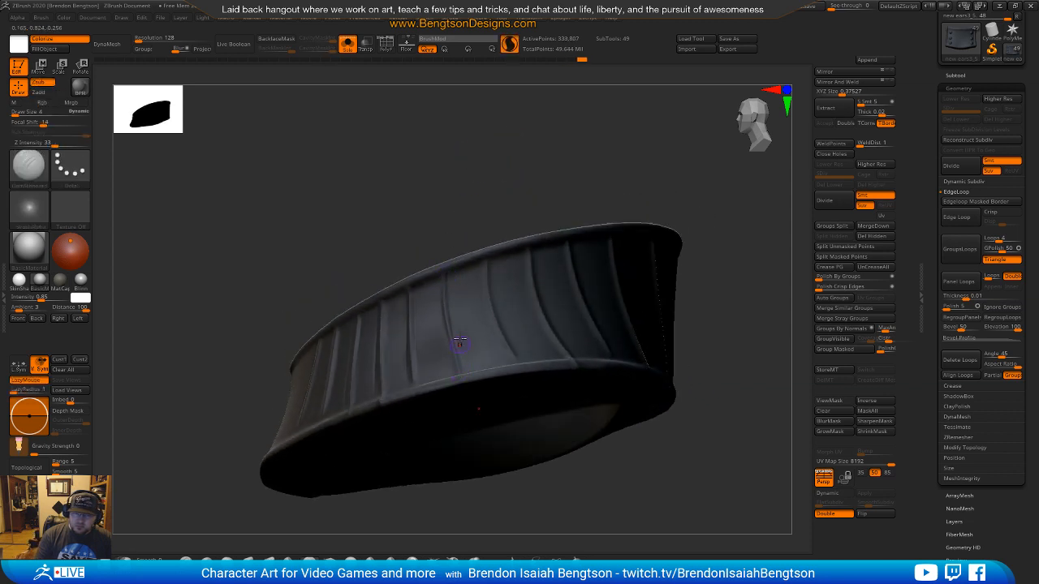
# Step: Try two more vertical creases on the isolated collar band and undo them
pyautogui.moveTo(481, 260); pyautogui.dragTo(497, 287)
pyautogui.moveTo(525, 253); pyautogui.dragTo(539, 345)
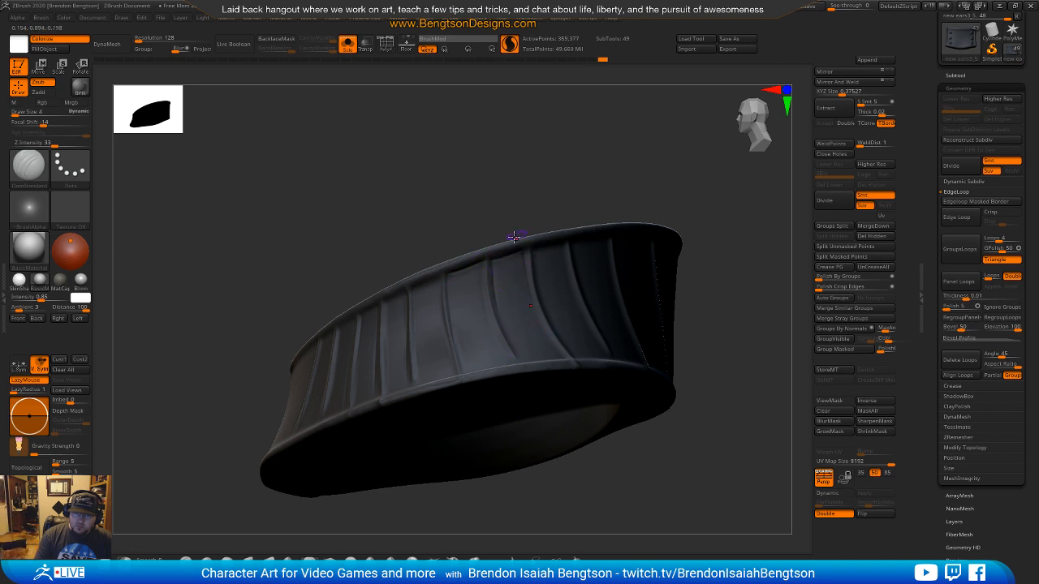
pyautogui.moveTo(491, 205); pyautogui.dragTo(506, 193)
pyautogui.hotkey('ctrl', 'z')
pyautogui.hotkey('ctrl', 'z')
pyautogui.hotkey('ctrl', 'z')
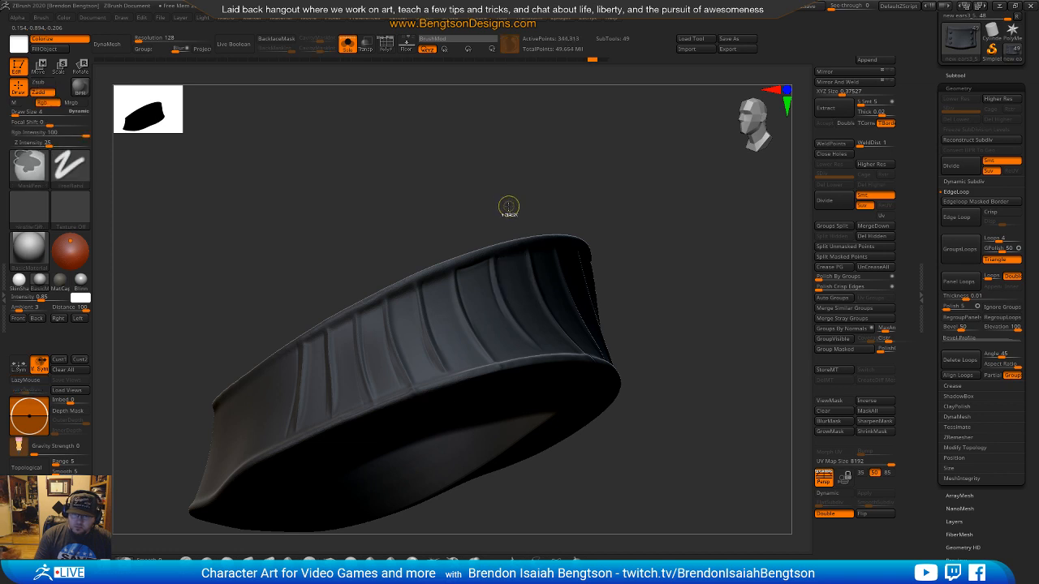
pyautogui.moveTo(563, 191)
pyautogui.mouseDown()
pyautogui.moveTo(565, 174)
pyautogui.moveTo(553, 197)
pyautogui.mouseUp()
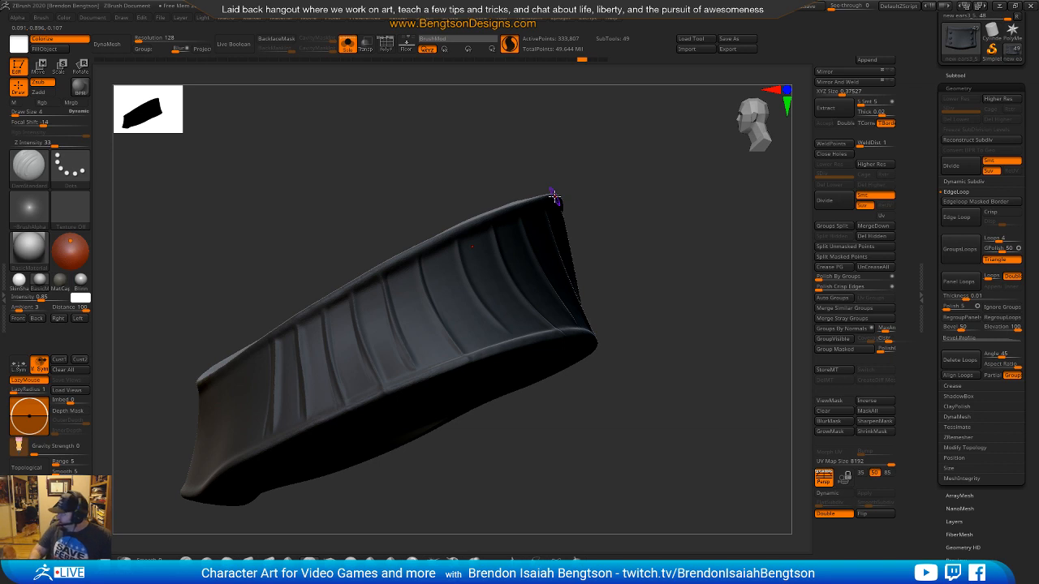
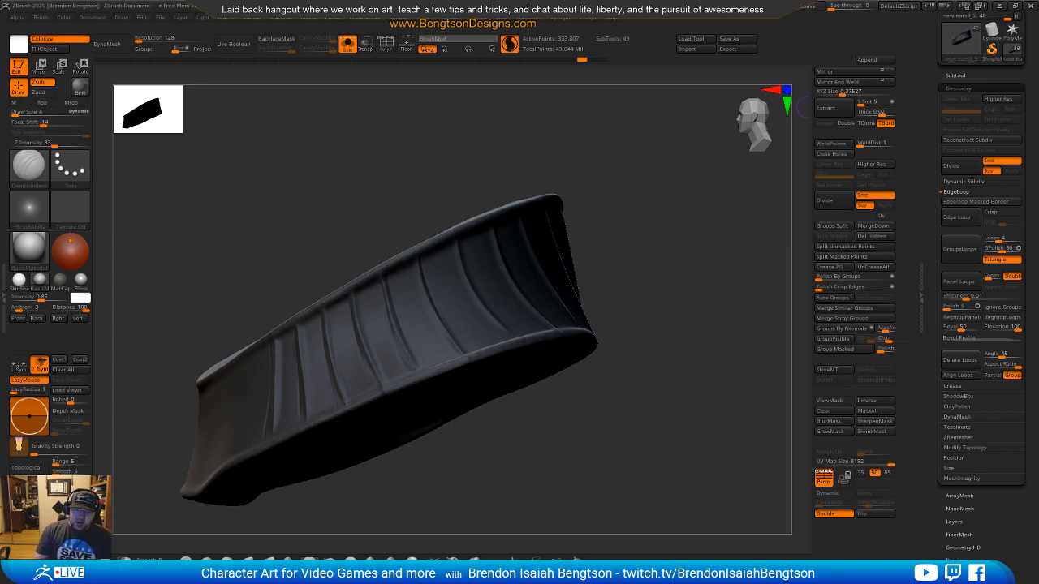
# Step: Show the whole character again and select the smooth chest piece below the collar
pyautogui.moveTo(694, 335); pyautogui.dragTo(729, 353)
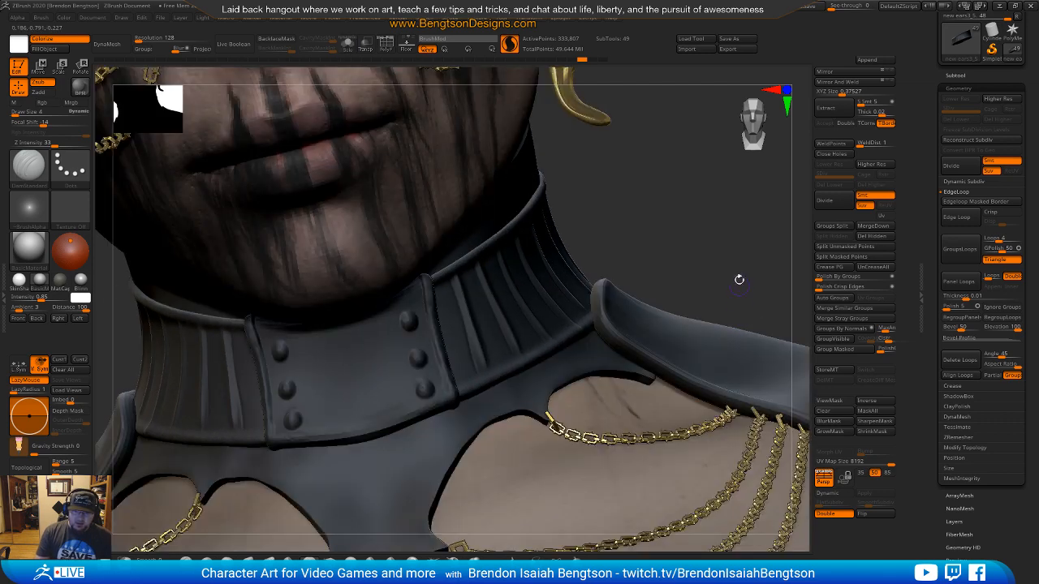
pyautogui.keyDown('alt'); pyautogui.moveTo(737, 278); pyautogui.dragTo(739, 336); pyautogui.keyUp('alt')
pyautogui.moveTo(729, 266); pyautogui.dragTo(756, 273)
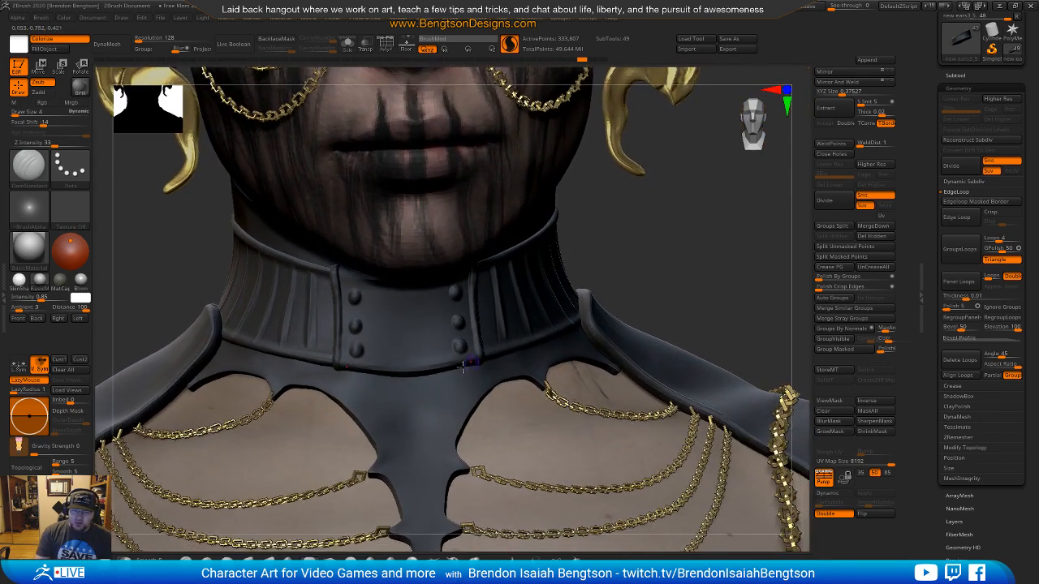
pyautogui.keyDown('alt'); pyautogui.click(455, 393); pyautogui.keyUp('alt')
pyautogui.keyDown('alt'); pyautogui.click(465, 420); pyautogui.keyUp('alt')
pyautogui.keyDown('shift'); pyautogui.moveTo(442, 487); pyautogui.dragTo(445, 490); pyautogui.keyUp('shift')
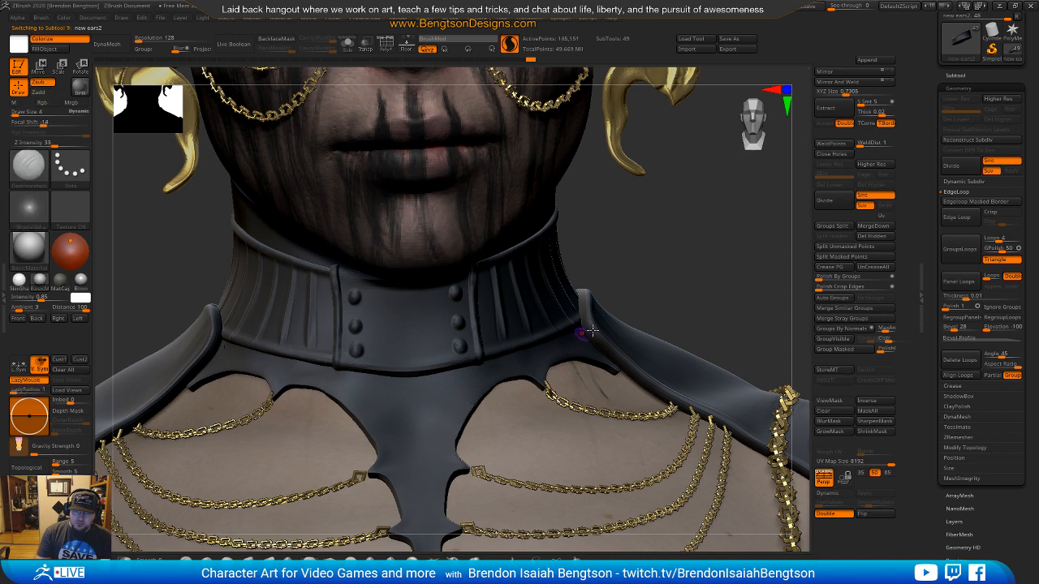
pyautogui.moveTo(694, 294); pyautogui.dragTo(695, 297)
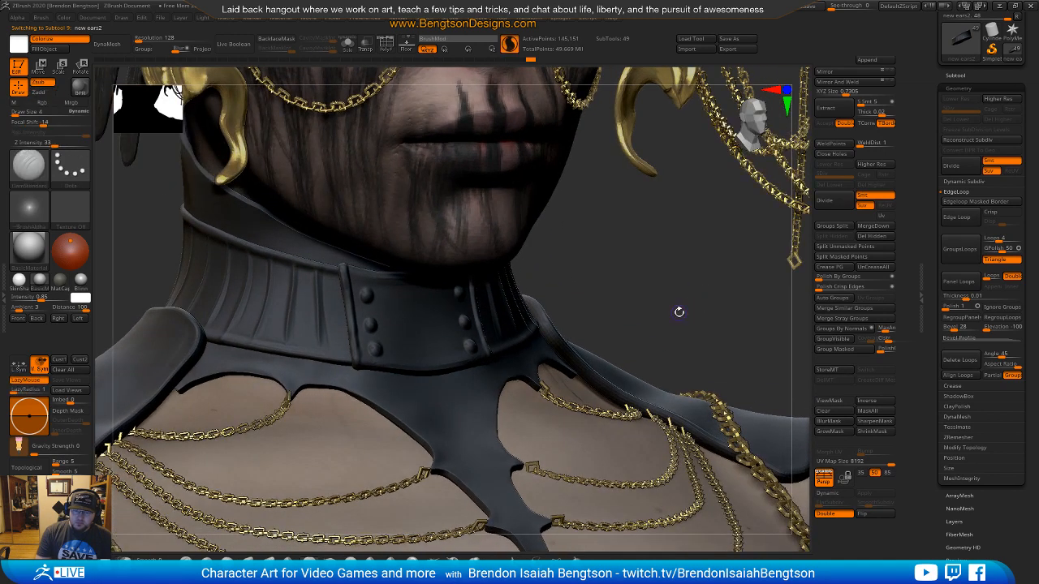
# Step: Hide the new ears2 chest piece, show the wrinkled new ears3_2 version instead, and select it
pyautogui.click(954, 74)
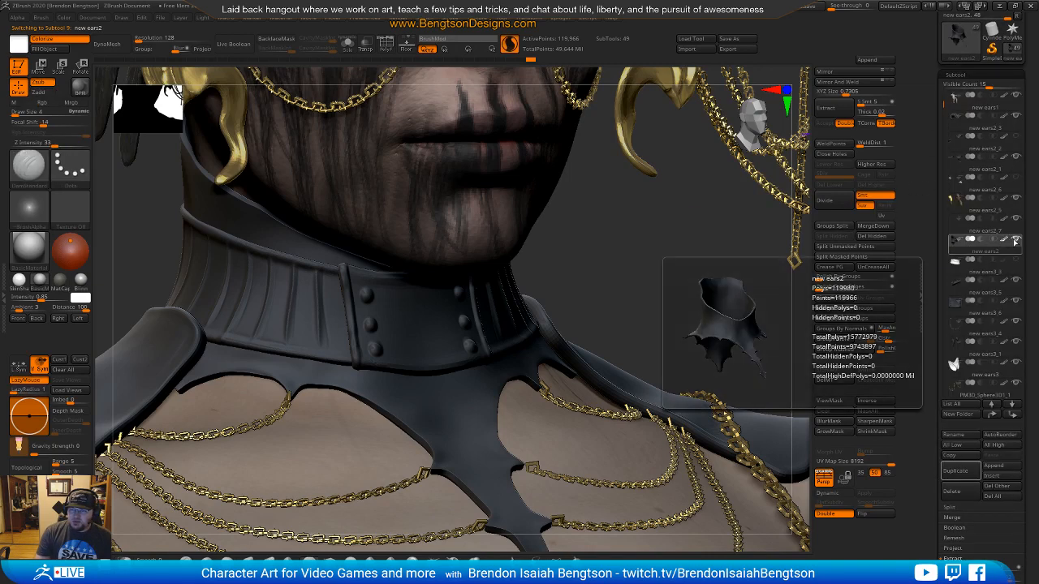
pyautogui.moveTo(945, 137); pyautogui.dragTo(937, 304)
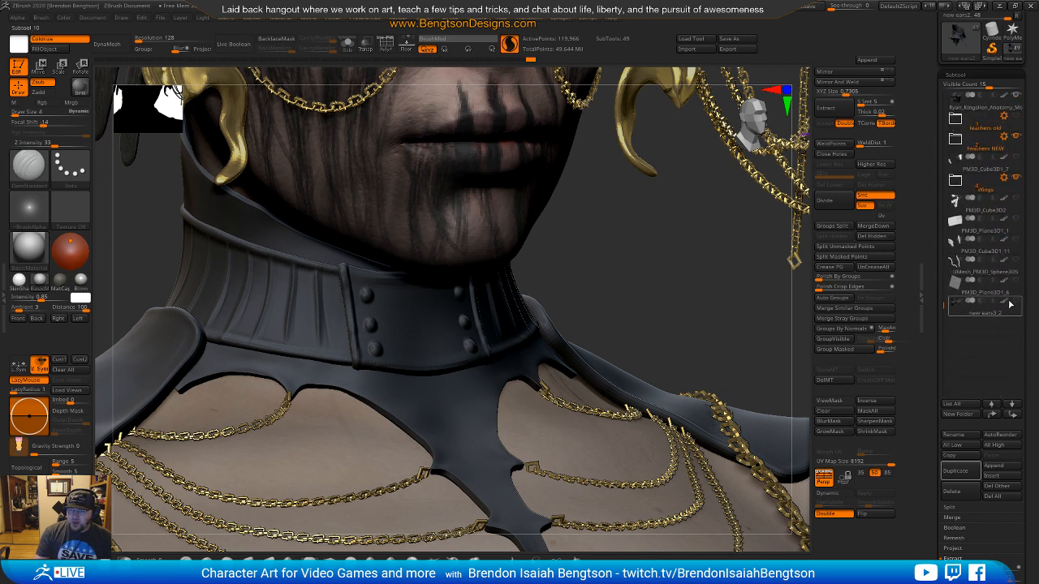
pyautogui.moveTo(715, 293)
pyautogui.mouseDown()
pyautogui.moveTo(701, 307)
pyautogui.moveTo(738, 303)
pyautogui.mouseUp()
pyautogui.keyDown('alt'); pyautogui.click(326, 298); pyautogui.keyUp('alt')
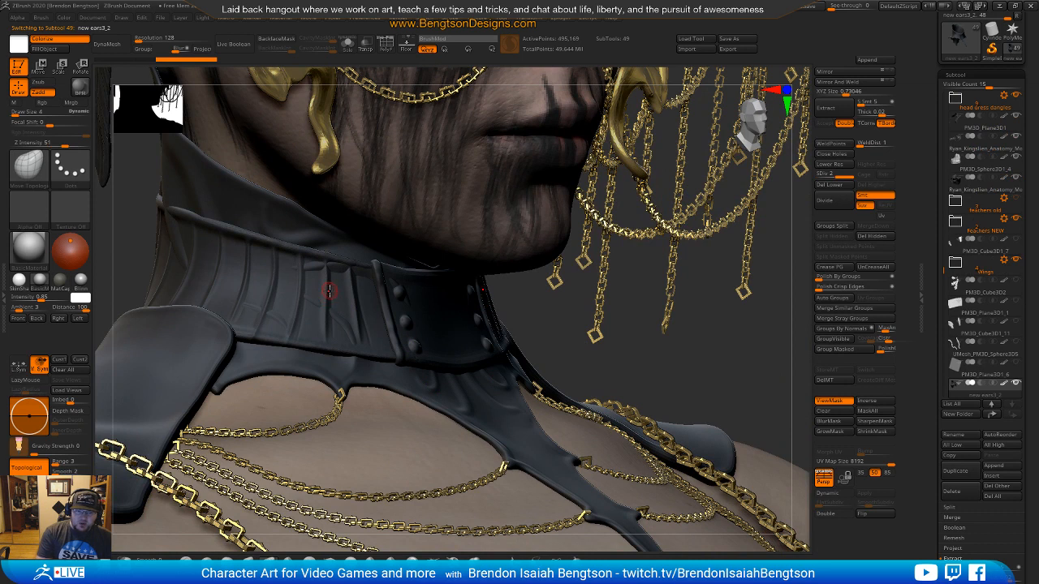
# Step: Push the wrinkled garment's folds back behind the collar band with the Move Topological brush at draw size 8
pyautogui.press('space')
pyautogui.press('space')
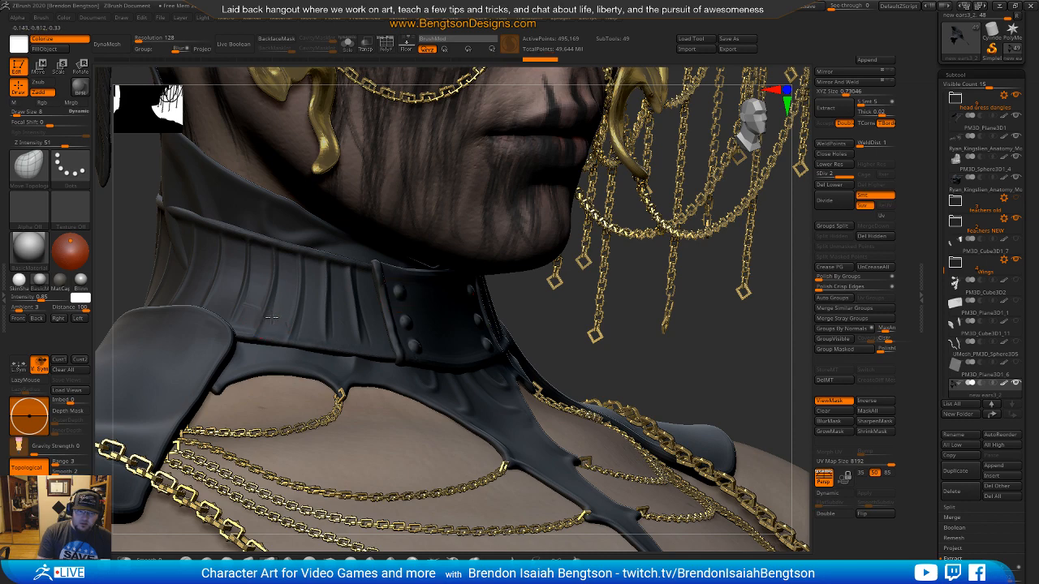
pyautogui.moveTo(580, 366)
pyautogui.keyDown('alt'); pyautogui.mouseDown()
pyautogui.moveTo(604, 340)
pyautogui.moveTo(509, 324)
pyautogui.moveTo(479, 369)
pyautogui.mouseUp(); pyautogui.keyUp('alt')
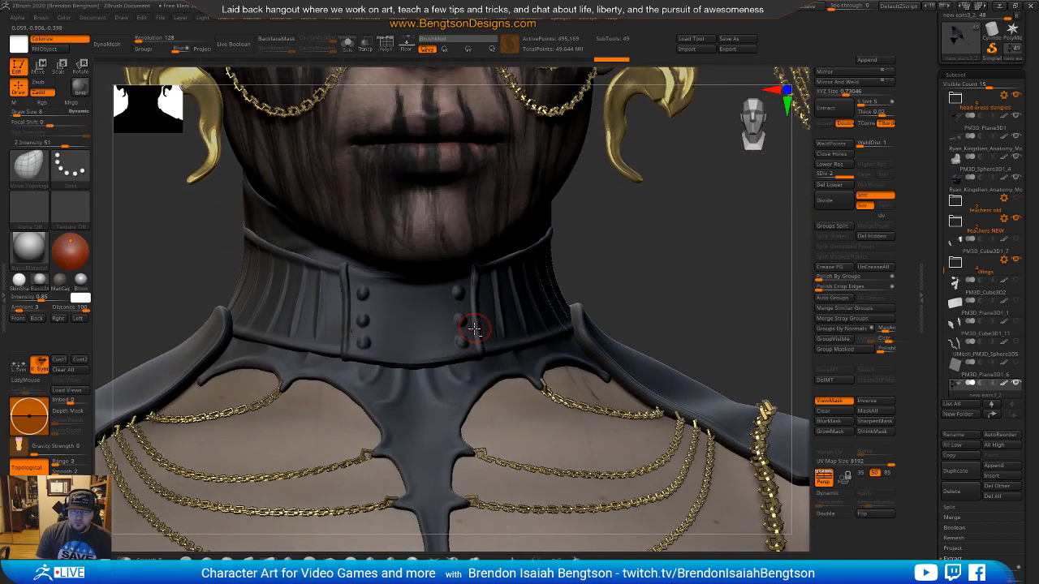
# Step: Carve fold creases into the chest piece just below the collar with the DamStandard brush at draw size 8
pyautogui.keyDown('alt'); pyautogui.moveTo(469, 382); pyautogui.dragTo(465, 293); pyautogui.keyUp('alt')
pyautogui.moveTo(464, 293); pyautogui.dragTo(476, 340, button='right')
pyautogui.press('2')
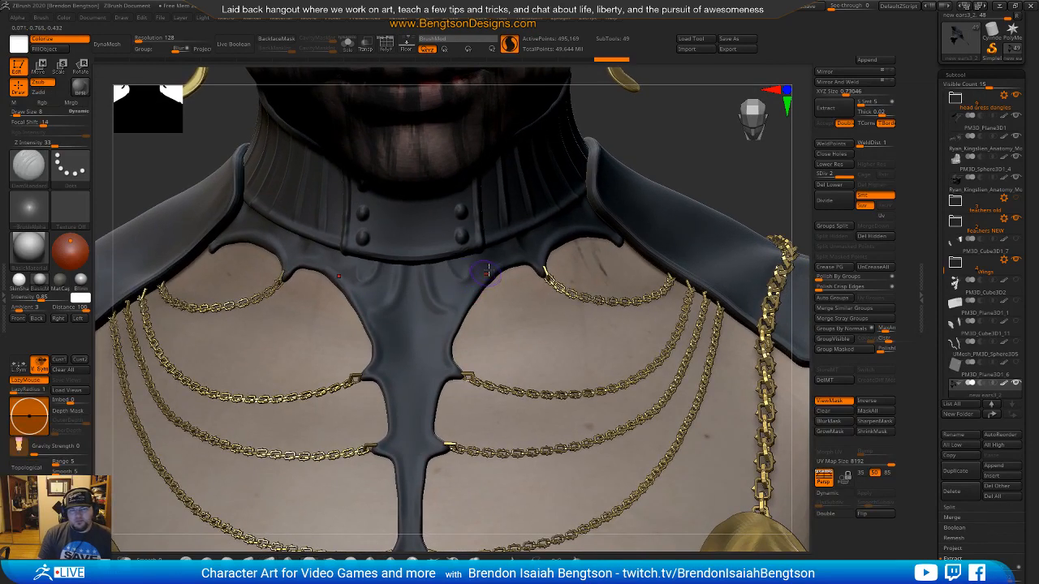
pyautogui.click(462, 292)
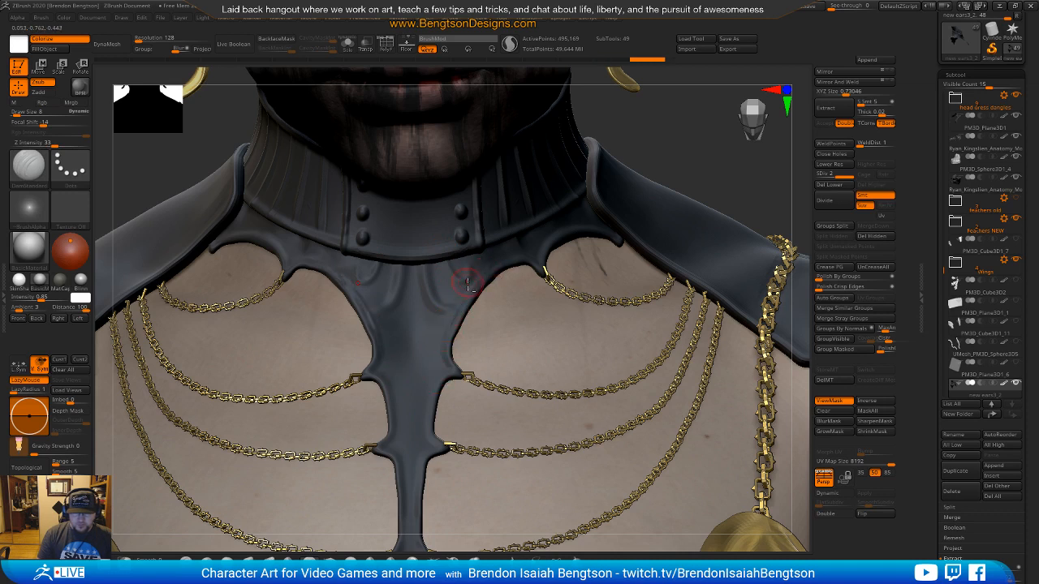
pyautogui.moveTo(497, 271)
pyautogui.mouseDown()
pyautogui.moveTo(480, 281)
pyautogui.moveTo(449, 347)
pyautogui.mouseUp()
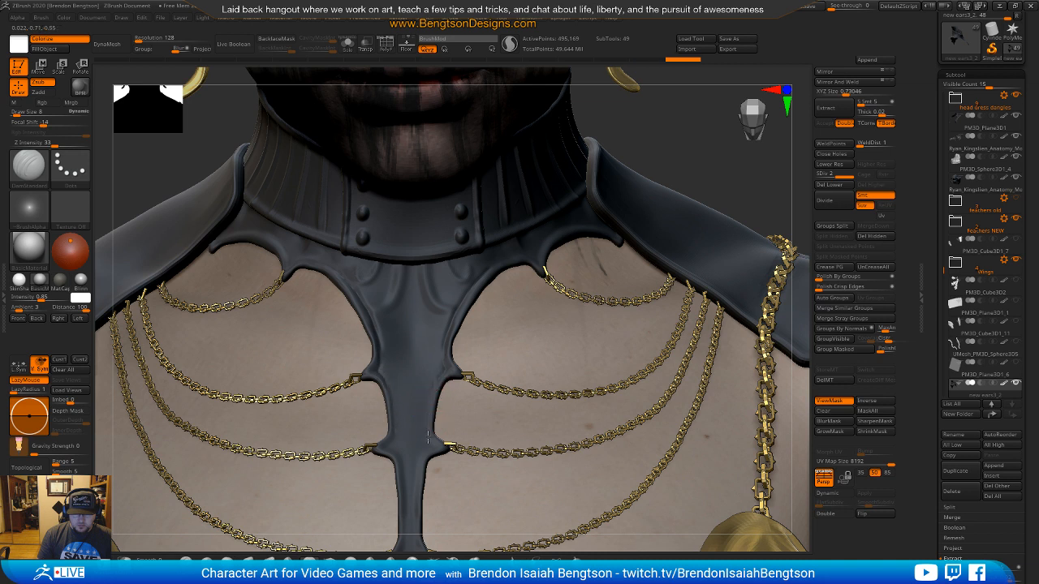
# Step: Switch to the ClayBuildup brush and build up the pointed tip at the chest piece's lower end
pyautogui.keyDown('alt'); pyautogui.moveTo(415, 463); pyautogui.dragTo(432, 291, button='right'); pyautogui.keyUp('alt')
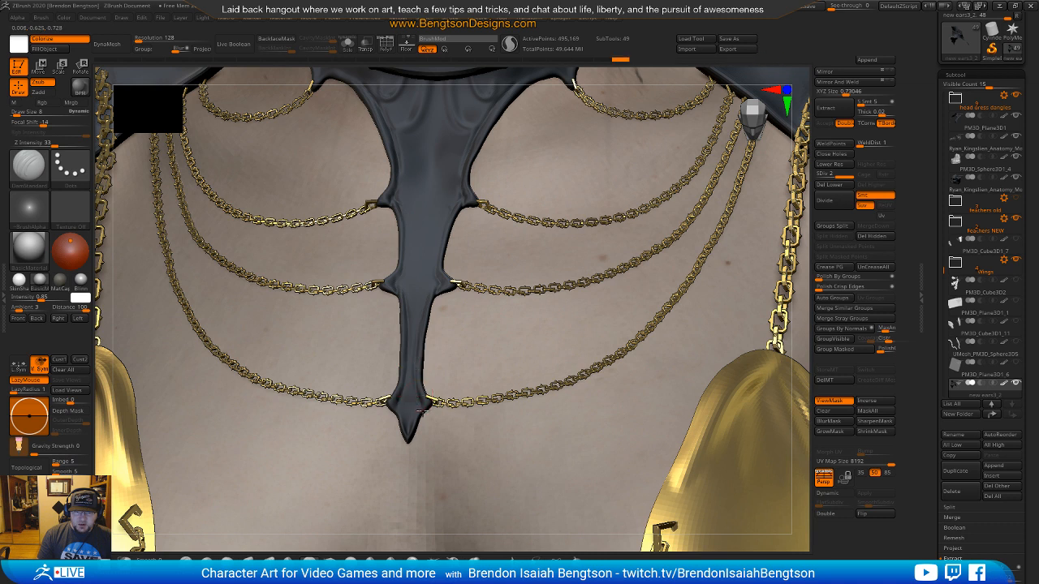
pyautogui.press('b')
pyautogui.press('c')
pyautogui.press('b')
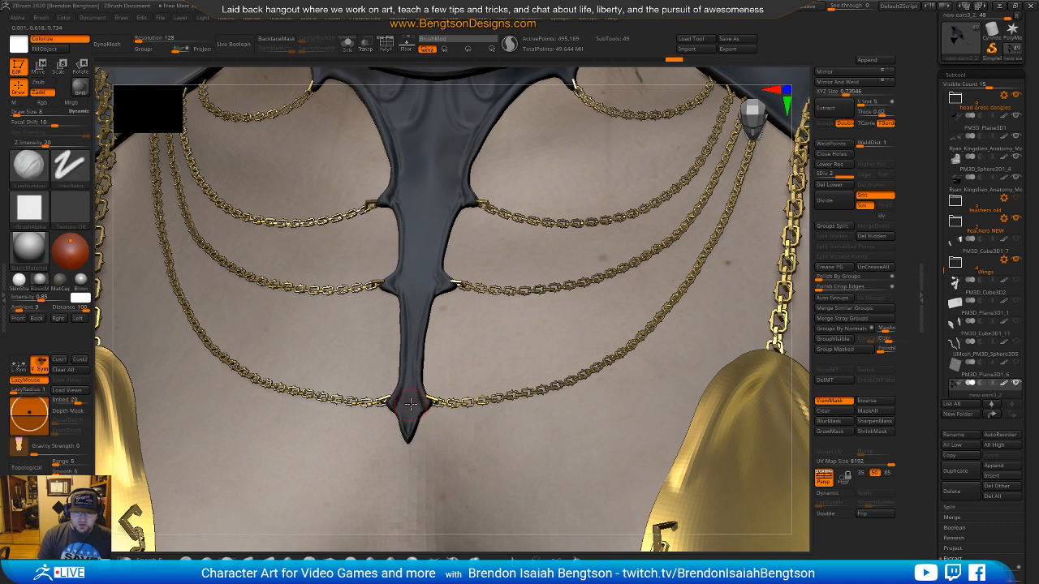
pyautogui.press('space')
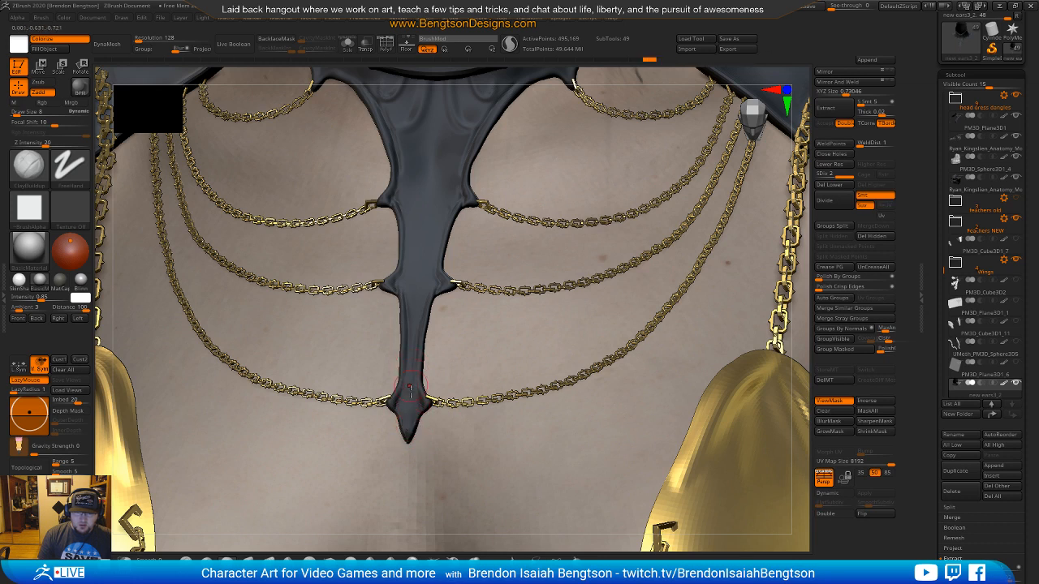
# Step: Carve an elongated recess down the middle of the chest piece with the ClayBuildup brush at draw size 8
pyautogui.keyDown('alt'); pyautogui.moveTo(450, 243); pyautogui.dragTo(410, 341, button='right'); pyautogui.keyUp('alt')
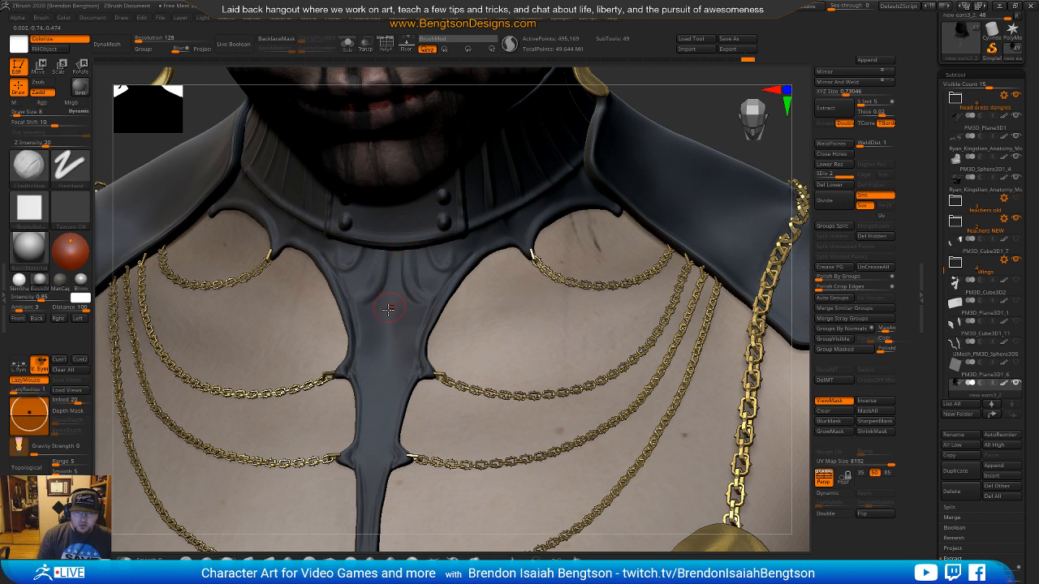
pyautogui.moveTo(387, 323)
pyautogui.keyDown('alt'); pyautogui.mouseDown()
pyautogui.moveTo(393, 289)
pyautogui.moveTo(412, 316)
pyautogui.moveTo(382, 362)
pyautogui.moveTo(389, 365)
pyautogui.moveTo(376, 345)
pyautogui.moveTo(382, 426)
pyautogui.moveTo(385, 327)
pyautogui.moveTo(386, 341)
pyautogui.mouseUp(); pyautogui.keyUp('alt')
pyautogui.keyDown('ctrl'); pyautogui.moveTo(436, 431); pyautogui.dragTo(441, 203, button='right'); pyautogui.keyUp('ctrl')
pyautogui.moveTo(357, 413)
pyautogui.mouseDown(button='right')
pyautogui.moveTo(446, 417)
pyautogui.moveTo(429, 397)
pyautogui.moveTo(431, 436)
pyautogui.moveTo(422, 385)
pyautogui.mouseUp(button='right')
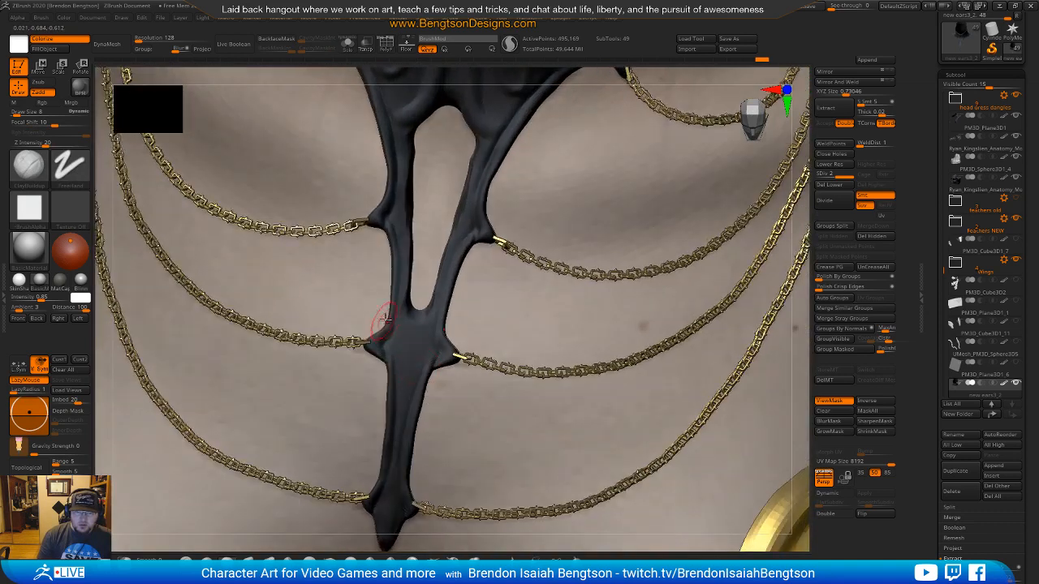
# Step: Lasso a mask along the lower end of the chest piece's central recess and isolate the piece
pyautogui.press('space')
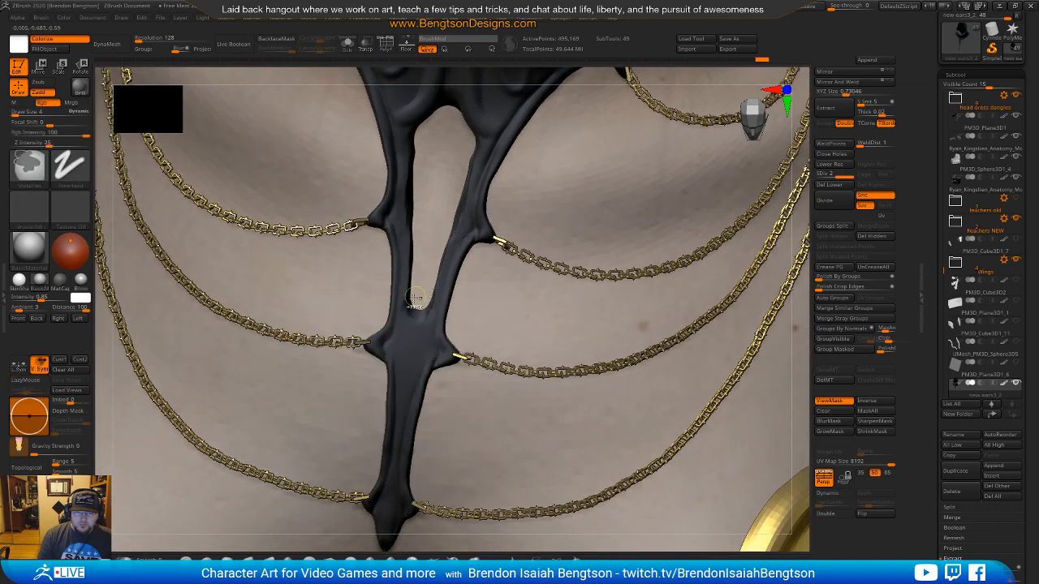
pyautogui.press('ctrl')
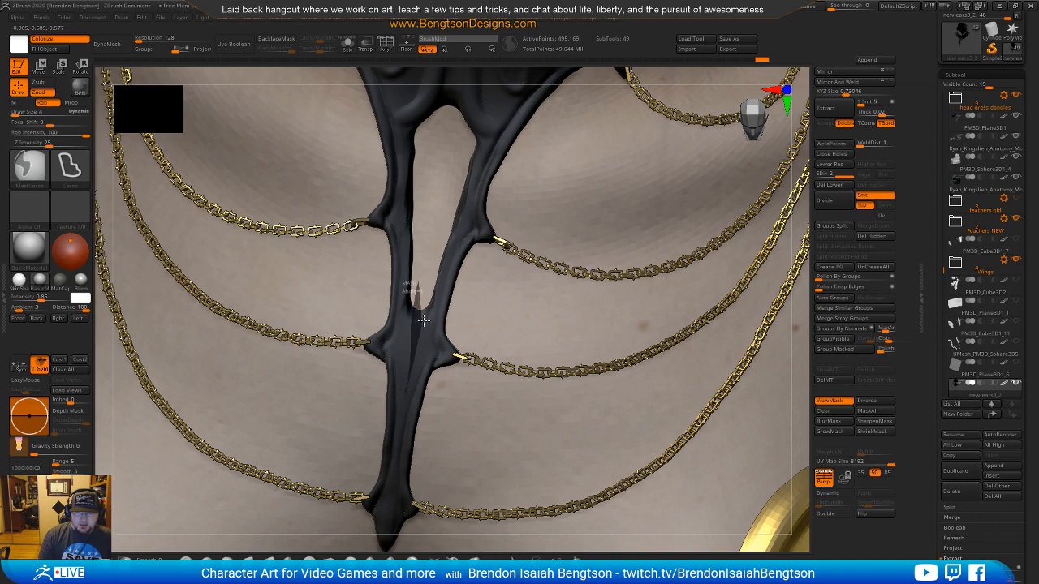
pyautogui.keyDown('ctrl'); pyautogui.moveTo(431, 278); pyautogui.dragTo(436, 277); pyautogui.keyUp('ctrl')
pyautogui.moveTo(447, 371)
pyautogui.keyDown('alt'); pyautogui.mouseDown(button='right')
pyautogui.moveTo(445, 402)
pyautogui.moveTo(494, 446)
pyautogui.mouseUp(button='right'); pyautogui.keyUp('alt')
pyautogui.hotkey('alt', 's')
pyautogui.keyDown('ctrl'); pyautogui.click(494, 411); pyautogui.keyUp('ctrl')
pyautogui.moveTo(522, 396)
pyautogui.mouseDown(button='right')
pyautogui.moveTo(494, 382)
pyautogui.moveTo(522, 378)
pyautogui.moveTo(479, 364)
pyautogui.mouseUp(button='right')
# Step: Refine the lower end of the central recess with the ClayBuildup brush and show the whole character again
pyautogui.press('b')
pyautogui.press('m')
pyautogui.press('t')
pyautogui.press('b')
pyautogui.press('c')
pyautogui.press('b')
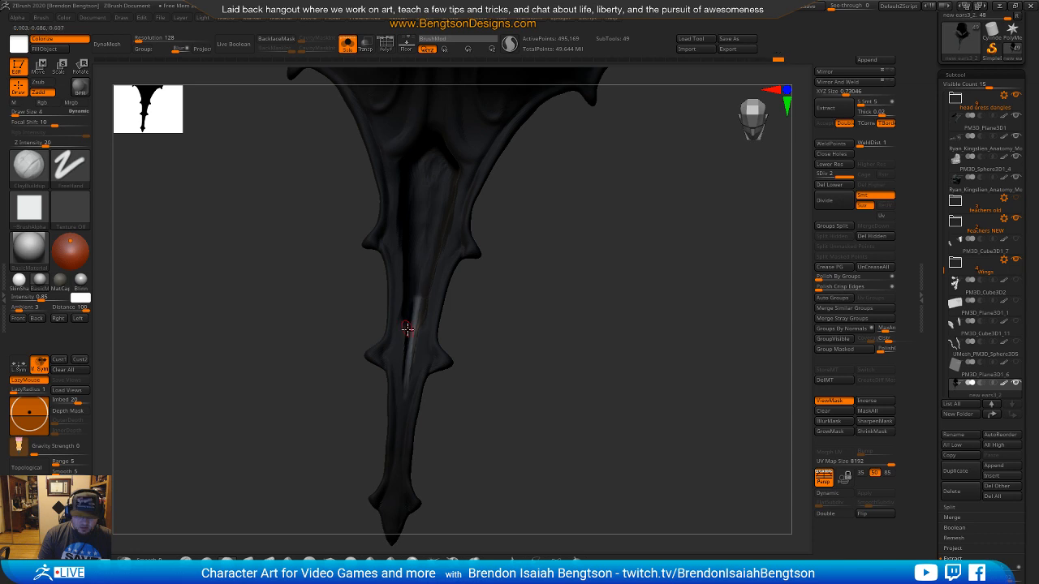
pyautogui.hotkey('shift', 's')
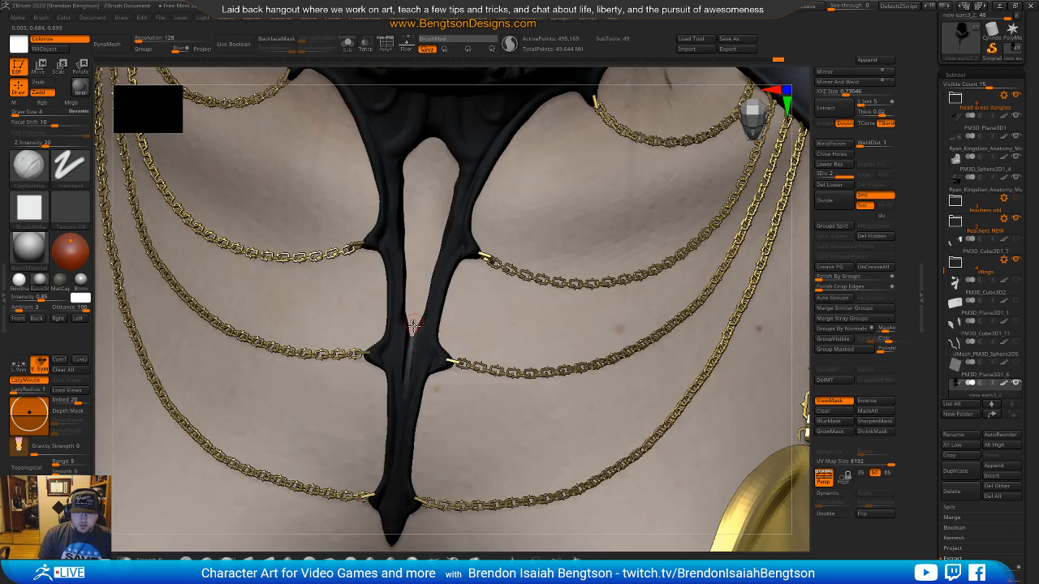
# Step: Isolate the chest piece, smooth the lower end of its central recess, and show the whole character again
pyautogui.hotkey('shift', 's')
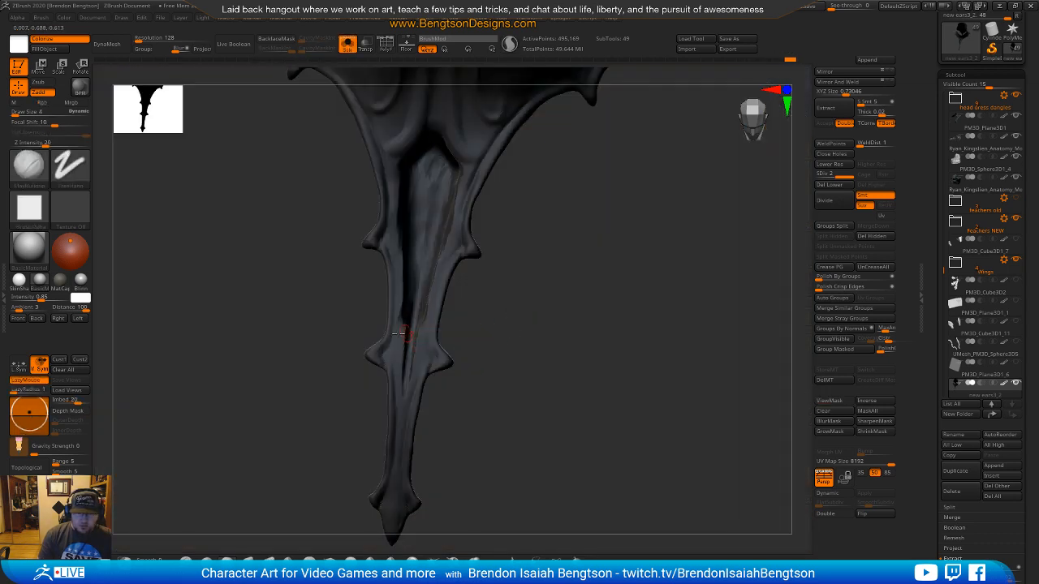
pyautogui.hotkey('shift', 's')
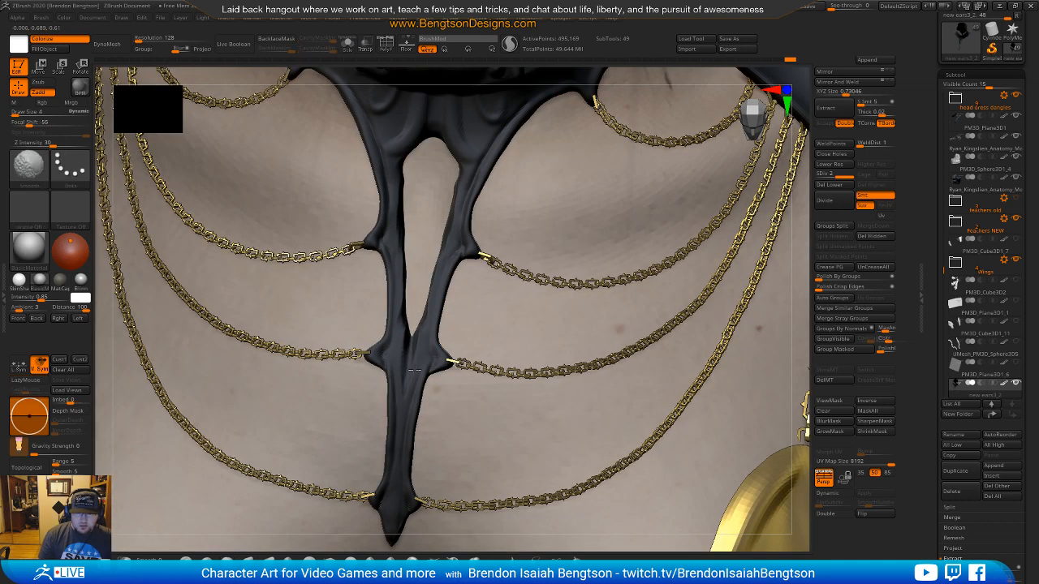
pyautogui.moveTo(434, 215)
pyautogui.mouseDown(button='right')
pyautogui.moveTo(412, 343)
pyautogui.moveTo(394, 319)
pyautogui.moveTo(396, 273)
pyautogui.mouseUp(button='right')
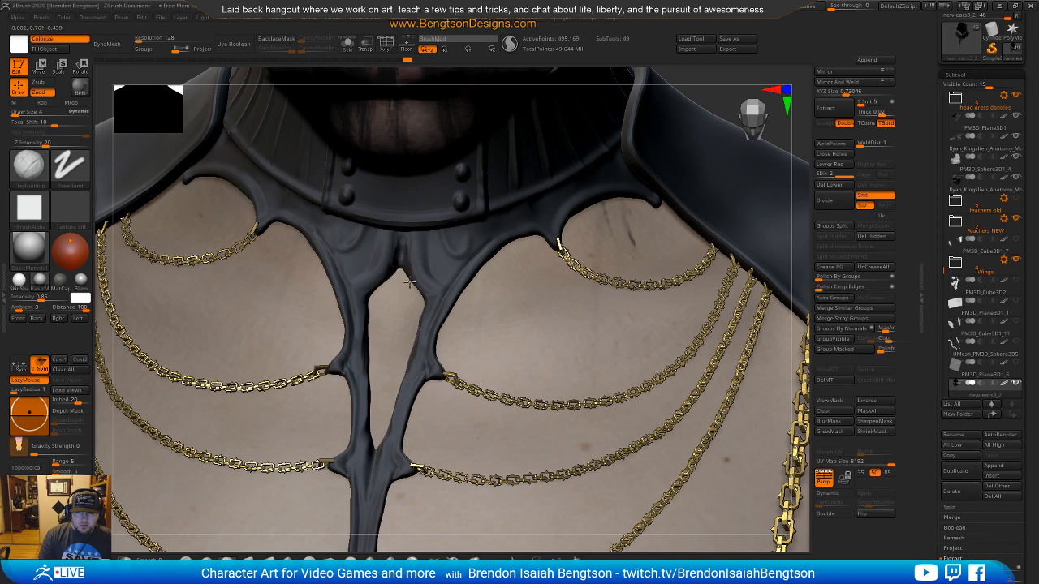
# Step: Sculpt curved folds around the notch above the chest piece's central opening with the ClayBuildup brush and check them against the collar
pyautogui.moveTo(450, 270)
pyautogui.mouseDown(button='right')
pyautogui.moveTo(445, 347)
pyautogui.moveTo(414, 306)
pyautogui.mouseUp(button='right')
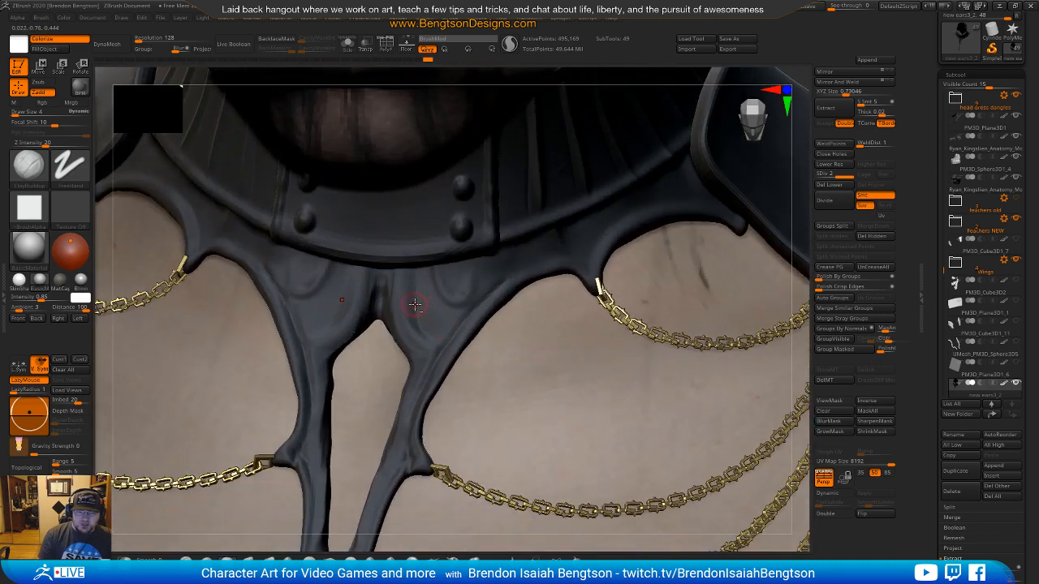
pyautogui.moveTo(421, 303)
pyautogui.mouseDown()
pyautogui.moveTo(427, 329)
pyautogui.moveTo(424, 283)
pyautogui.moveTo(451, 316)
pyautogui.moveTo(424, 282)
pyautogui.moveTo(422, 230)
pyautogui.moveTo(413, 300)
pyautogui.moveTo(425, 327)
pyautogui.moveTo(452, 307)
pyautogui.moveTo(424, 292)
pyautogui.mouseUp()
pyautogui.hotkey('shift', 't')
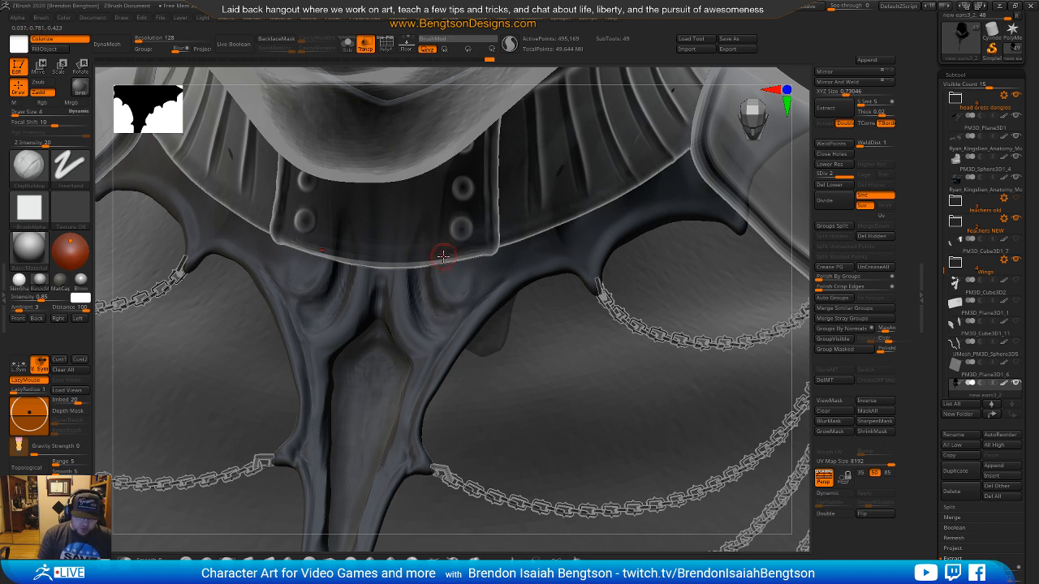
pyautogui.hotkey('shift', 's')
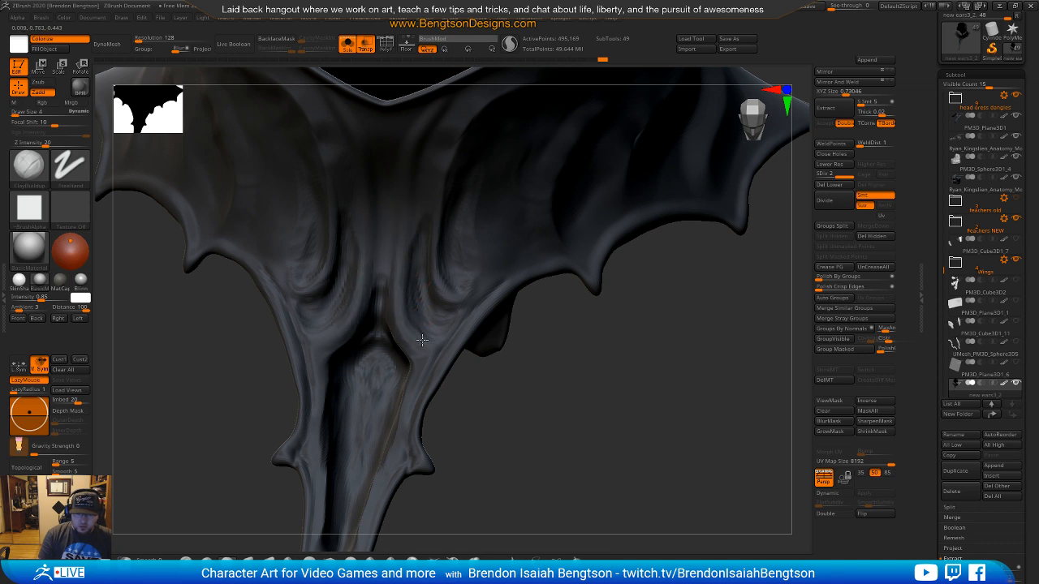
pyautogui.hotkey('ctrl', 'shift', 'z')
pyautogui.moveTo(498, 227)
pyautogui.keyDown('alt'); pyautogui.mouseDown(button='right')
pyautogui.moveTo(413, 323)
pyautogui.moveTo(365, 324)
pyautogui.moveTo(411, 330)
pyautogui.moveTo(436, 265)
pyautogui.mouseUp(button='right'); pyautogui.keyUp('alt')
pyautogui.hotkey('alt', 's')
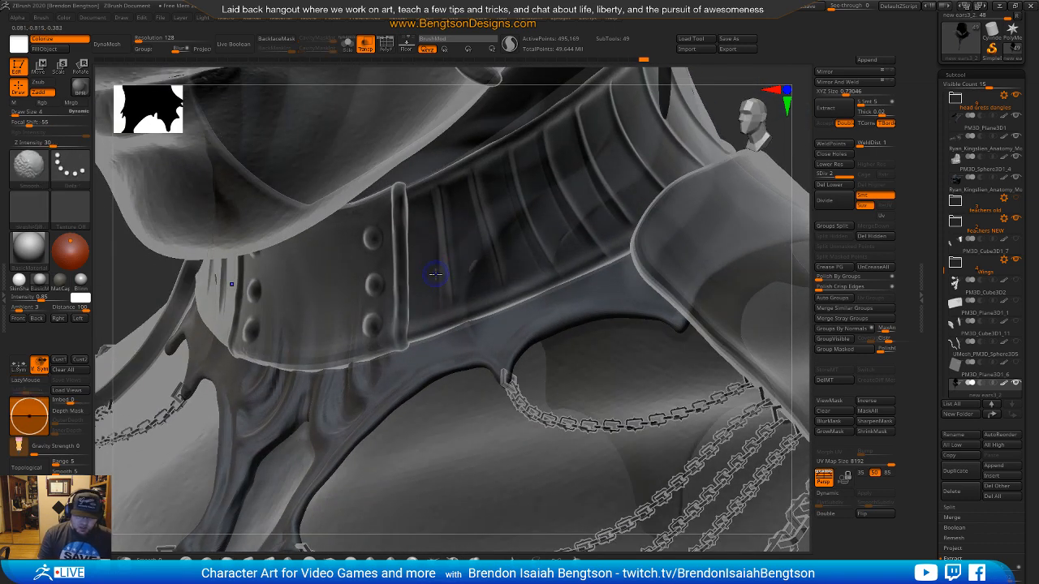
pyautogui.hotkey('shift', 'f')
pyautogui.hotkey('shift', 'f')
pyautogui.hotkey('shift', 't')
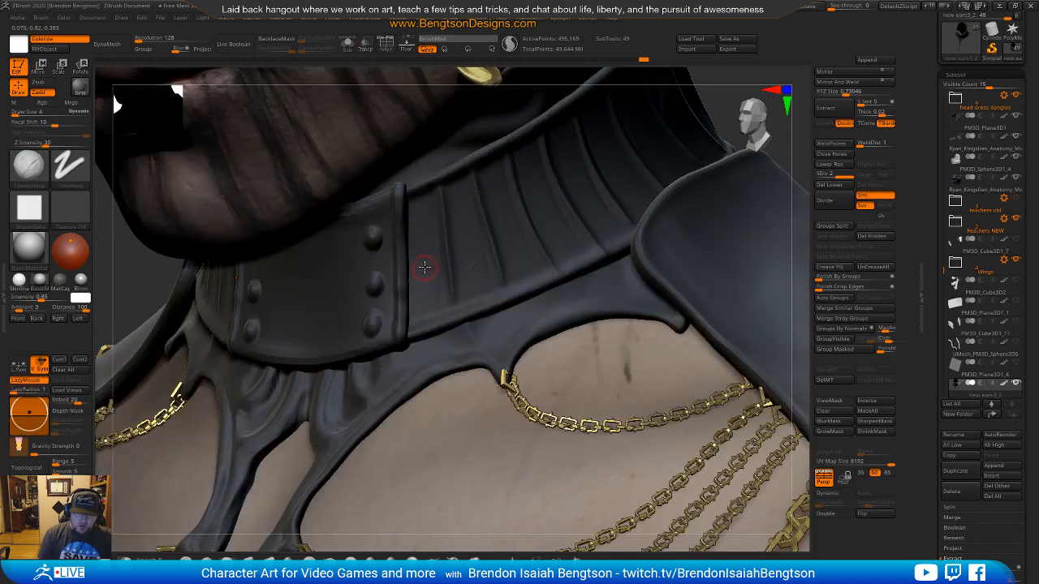
pyautogui.moveTo(422, 349); pyautogui.dragTo(390, 351, button='right')
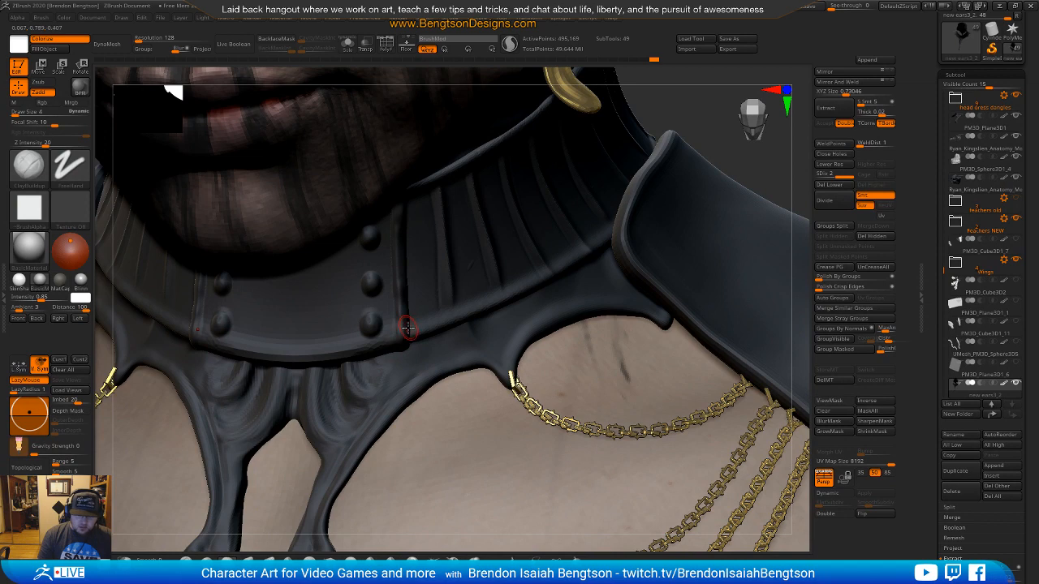
# Step: Make the surrounding parts transparent and build up folds on the chest piece's side branch around the upper chain's attachment prong
pyautogui.hotkey('shift', 't')
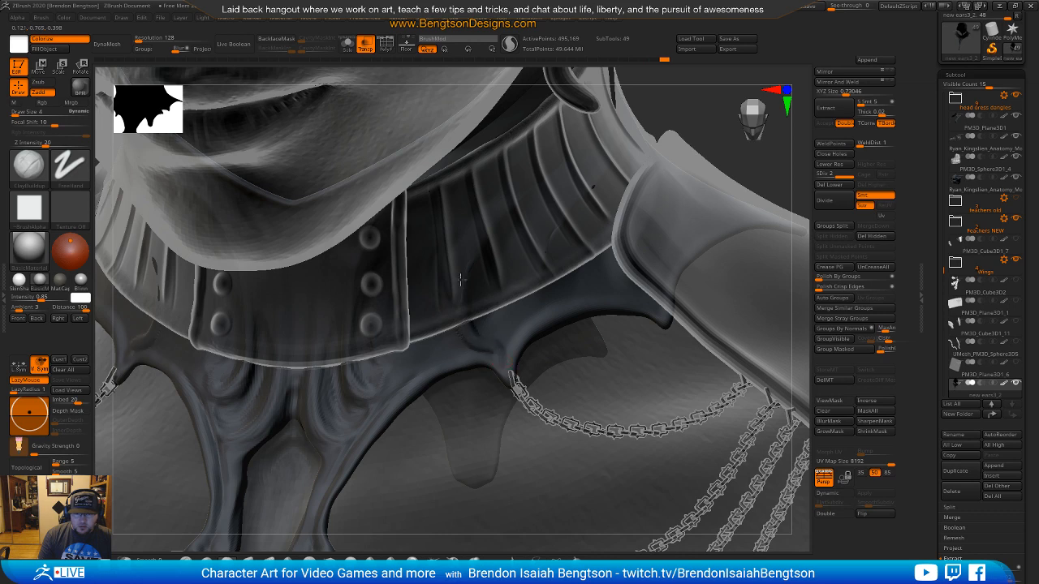
pyautogui.moveTo(508, 372); pyautogui.dragTo(467, 264, button='right')
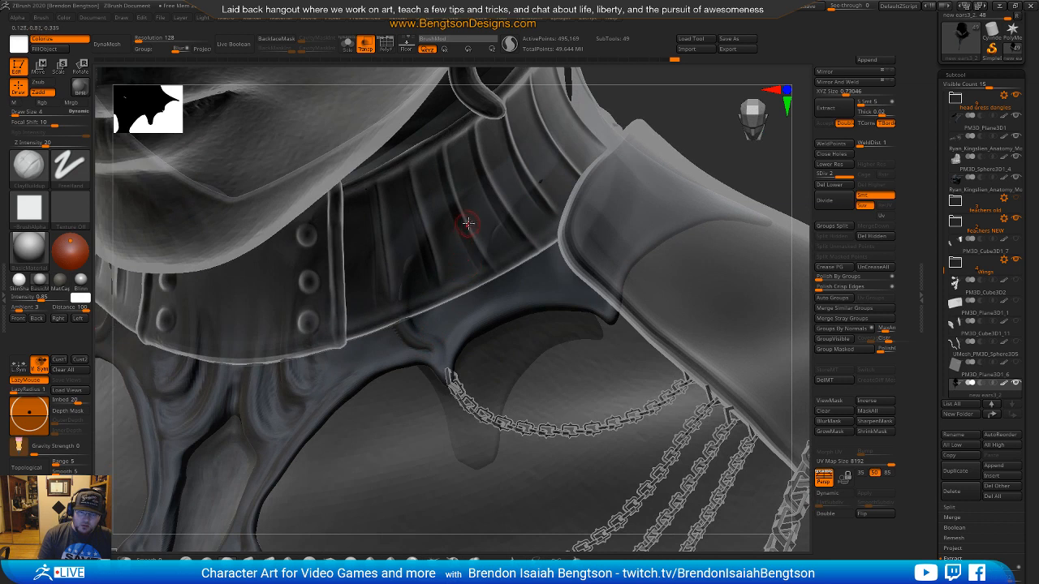
pyautogui.moveTo(463, 308); pyautogui.dragTo(458, 352)
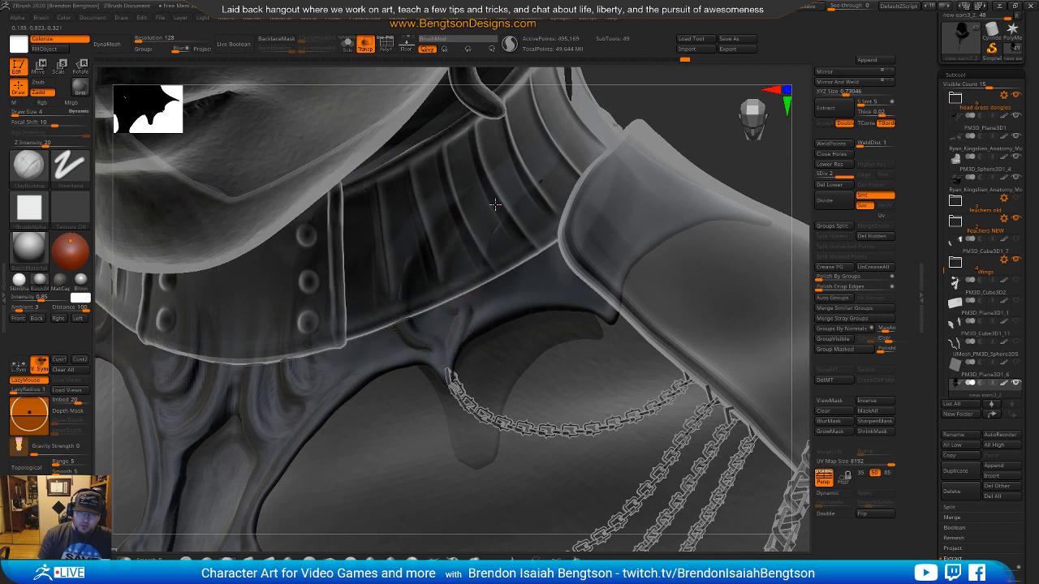
pyautogui.moveTo(522, 285); pyautogui.dragTo(492, 325)
pyautogui.moveTo(587, 265)
pyautogui.mouseDown()
pyautogui.moveTo(537, 294)
pyautogui.moveTo(524, 318)
pyautogui.mouseUp()
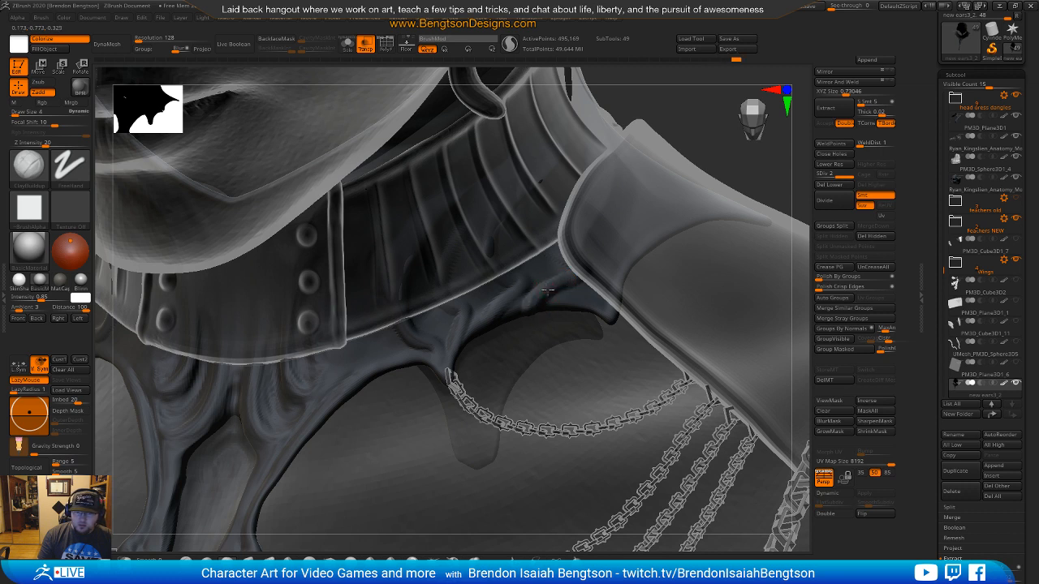
pyautogui.moveTo(509, 284); pyautogui.dragTo(486, 330)
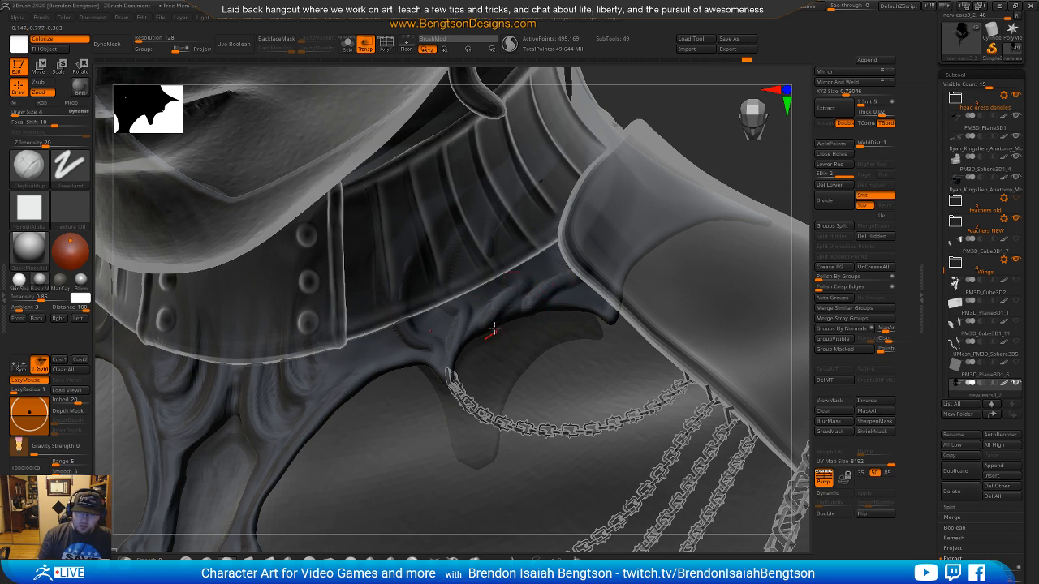
pyautogui.moveTo(519, 287); pyautogui.dragTo(492, 333)
pyautogui.moveTo(450, 374); pyautogui.dragTo(456, 354)
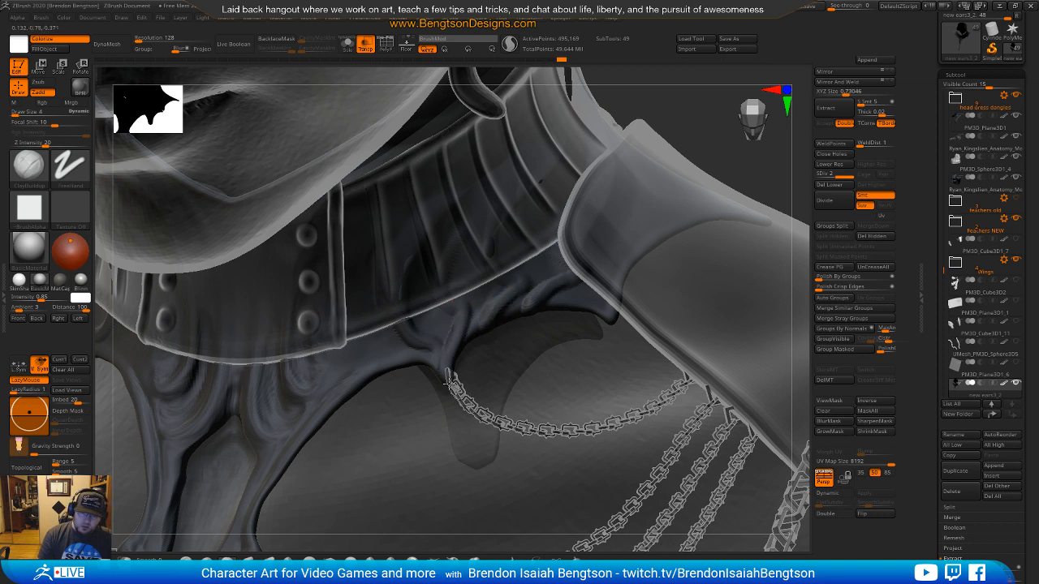
pyautogui.moveTo(408, 293)
pyautogui.mouseDown()
pyautogui.moveTo(422, 365)
pyautogui.moveTo(418, 355)
pyautogui.mouseUp()
# Step: Build up and smooth folds along the chest piece's side arm and the strip just below the collar's riveted panel
pyautogui.moveTo(418, 355); pyautogui.dragTo(481, 270, button='right')
pyautogui.moveTo(475, 332); pyautogui.dragTo(437, 163, button='right')
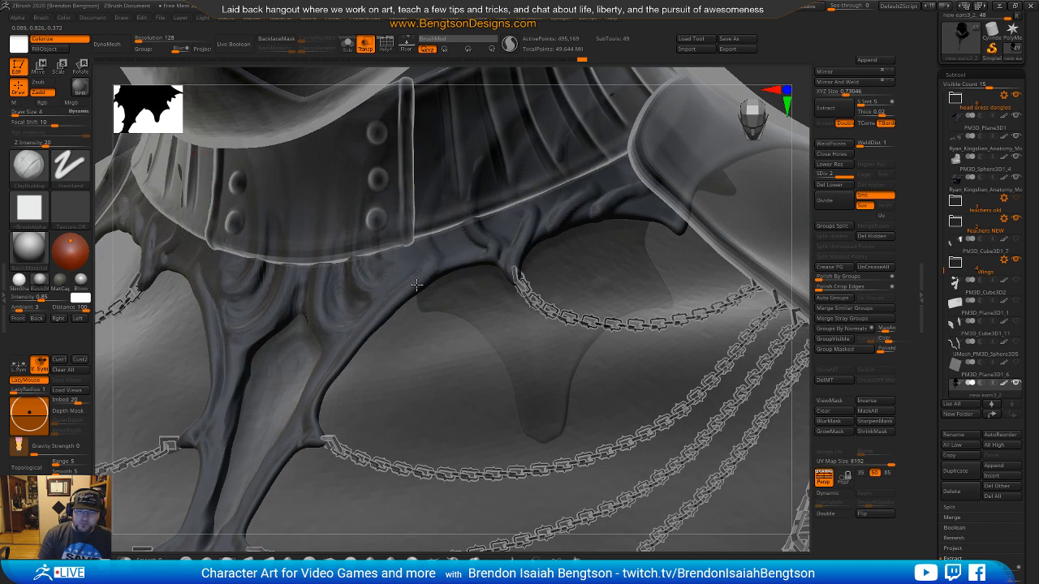
pyautogui.moveTo(406, 283); pyautogui.dragTo(377, 323)
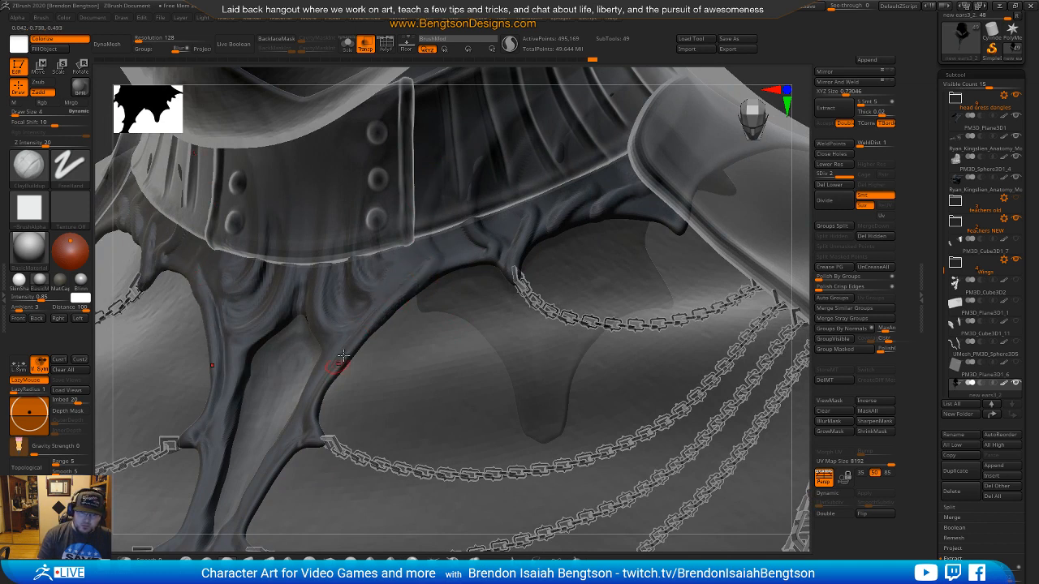
pyautogui.moveTo(313, 399); pyautogui.dragTo(331, 385)
pyautogui.moveTo(434, 265)
pyautogui.keyDown('shift'); pyautogui.mouseDown()
pyautogui.moveTo(392, 308)
pyautogui.moveTo(423, 291)
pyautogui.mouseUp(); pyautogui.keyUp('shift')
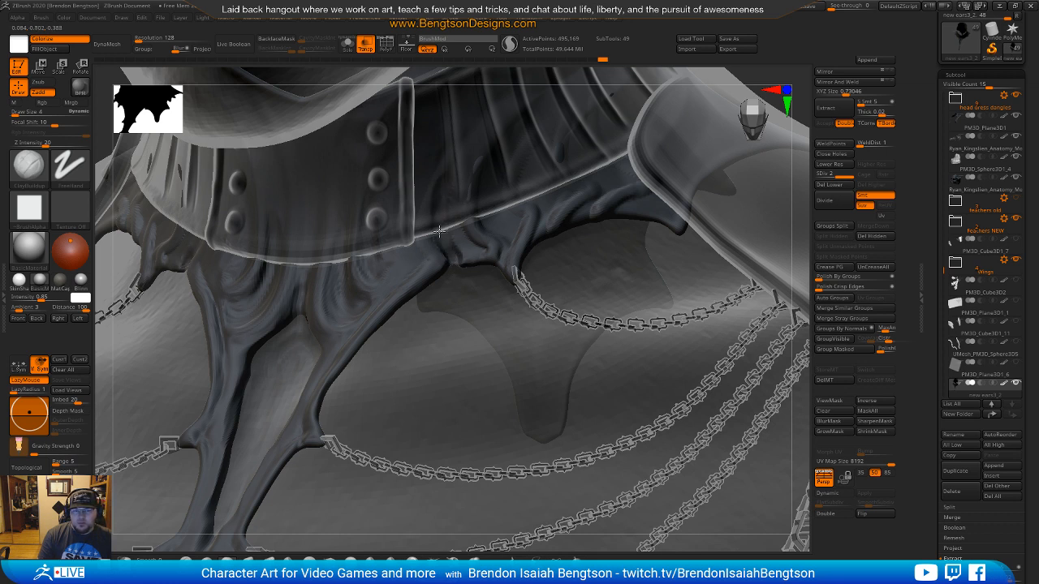
pyautogui.moveTo(438, 208); pyautogui.dragTo(473, 266)
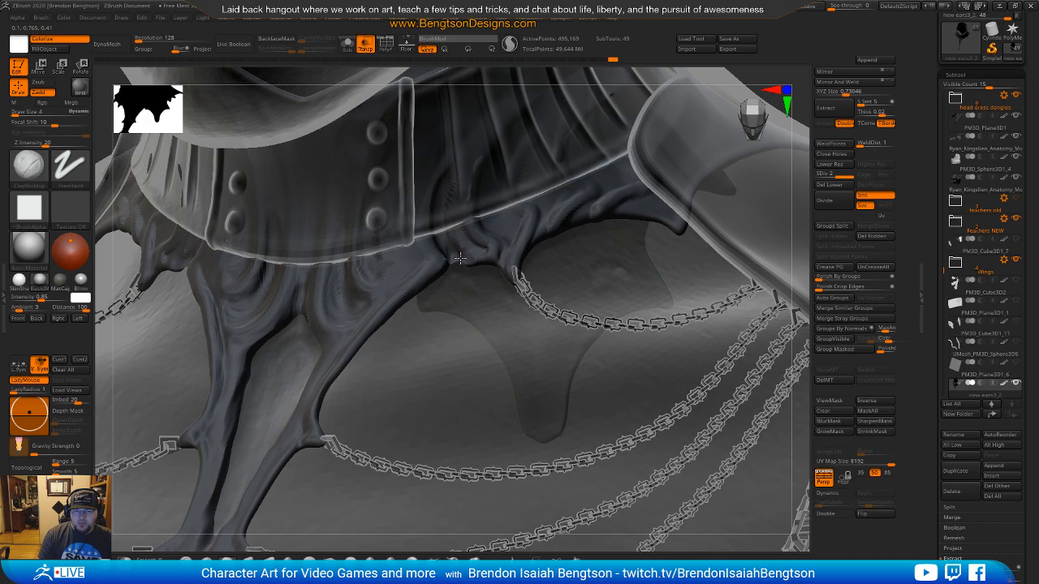
# Step: Carve a notch into the chest piece's lower edge between the side arm and the chain prong with the DamStandard brush
pyautogui.moveTo(452, 278)
pyautogui.mouseDown(button='right')
pyautogui.moveTo(450, 218)
pyautogui.moveTo(439, 317)
pyautogui.moveTo(439, 262)
pyautogui.mouseUp(button='right')
pyautogui.press('ctrl')
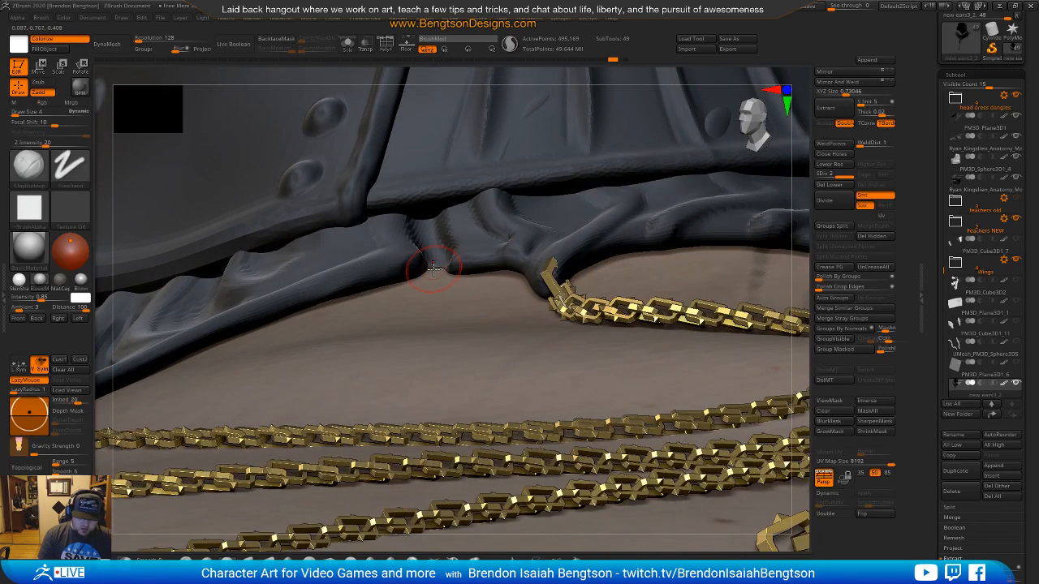
pyautogui.hotkey('shift', 's')
pyautogui.moveTo(435, 267)
pyautogui.mouseDown(button='right')
pyautogui.moveTo(449, 274)
pyautogui.moveTo(451, 162)
pyautogui.moveTo(433, 109)
pyautogui.moveTo(413, 116)
pyautogui.moveTo(456, 264)
pyautogui.moveTo(442, 280)
pyautogui.moveTo(440, 272)
pyautogui.moveTo(433, 301)
pyautogui.mouseUp(button='right')
pyautogui.hotkey('shift', 'f')
pyautogui.hotkey('shift', 'f')
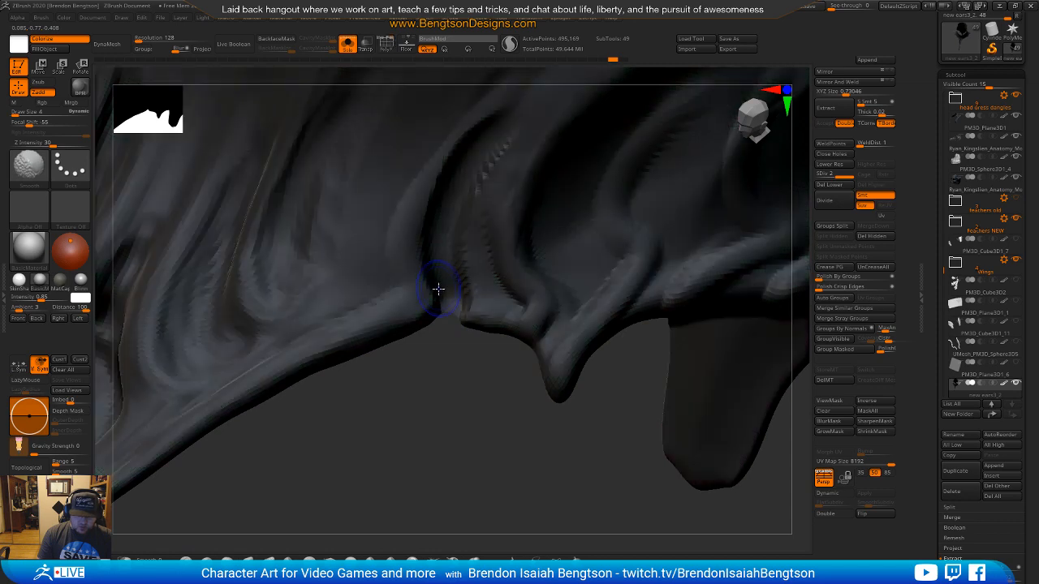
pyautogui.hotkey('shift', 's')
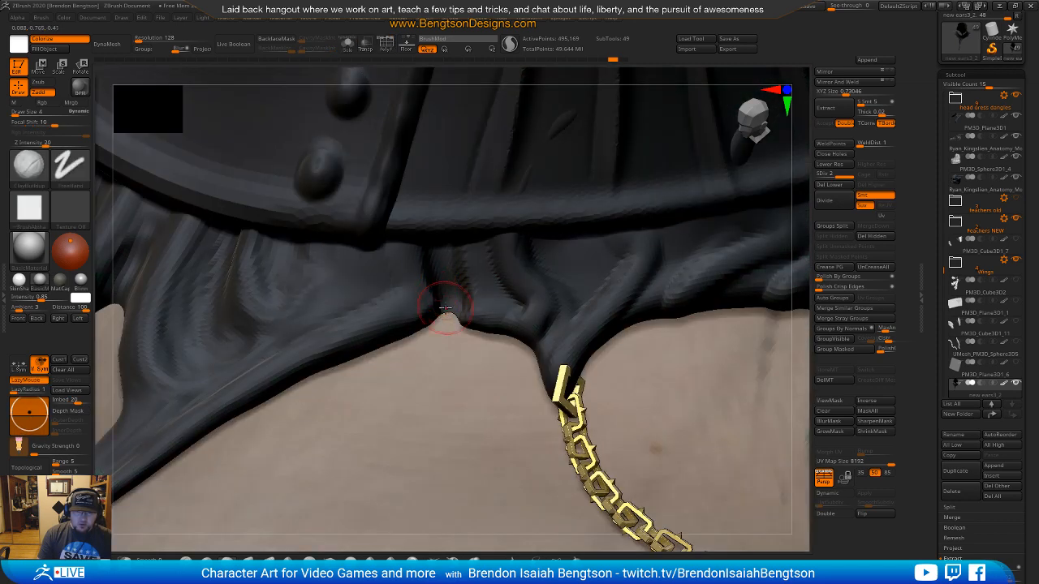
pyautogui.press('shift')
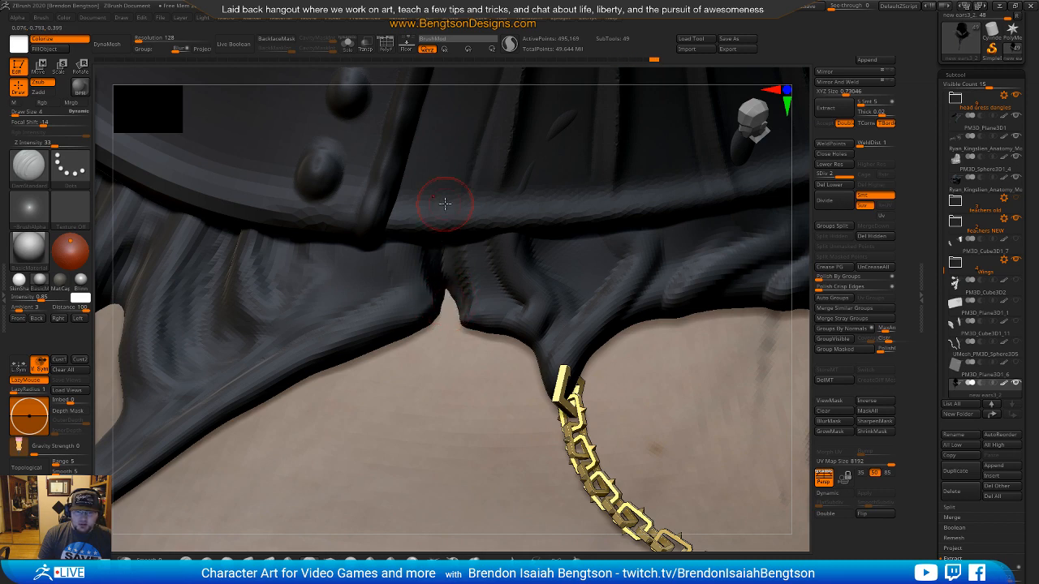
# Step: Set the DamStandard draw size to 13 and delete the chest piece's lower subdivision levels to allow Sculptris Pro
pyautogui.keyDown('ctrl'); pyautogui.moveTo(454, 373); pyautogui.dragTo(413, 385, button='right'); pyautogui.keyUp('ctrl')
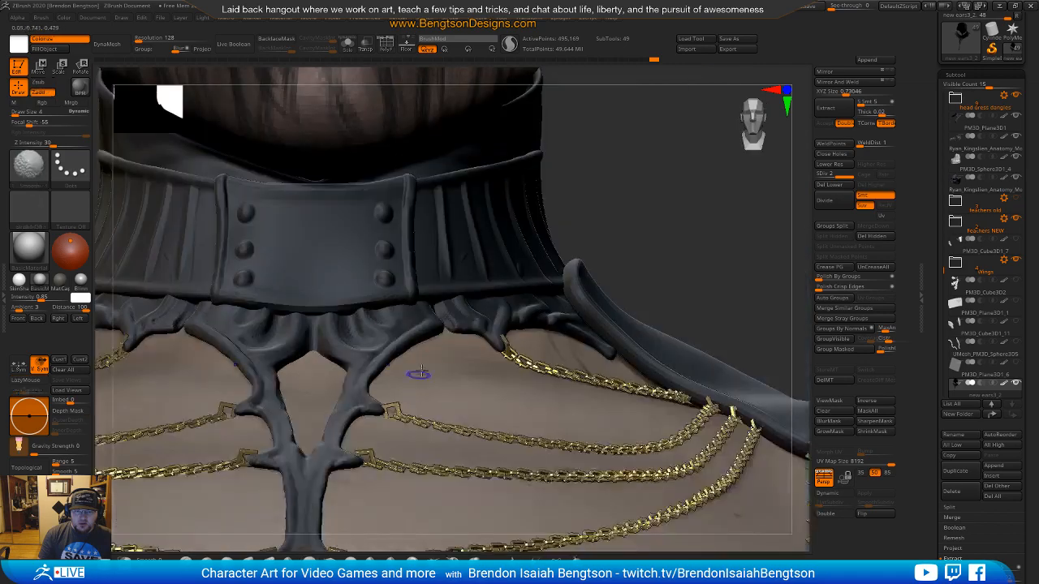
pyautogui.moveTo(461, 297)
pyautogui.mouseDown(button='right')
pyautogui.moveTo(448, 357)
pyautogui.moveTo(462, 231)
pyautogui.moveTo(432, 331)
pyautogui.moveTo(451, 332)
pyautogui.moveTo(473, 379)
pyautogui.moveTo(468, 396)
pyautogui.mouseUp(button='right')
pyautogui.press('space')
pyautogui.moveTo(485, 323); pyautogui.dragTo(490, 323)
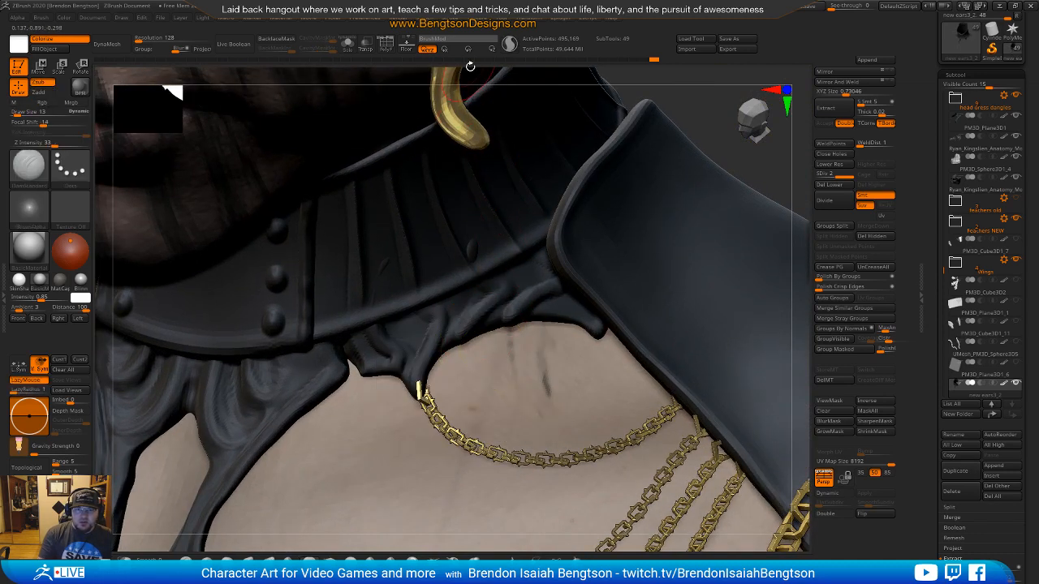
pyautogui.click(510, 44)
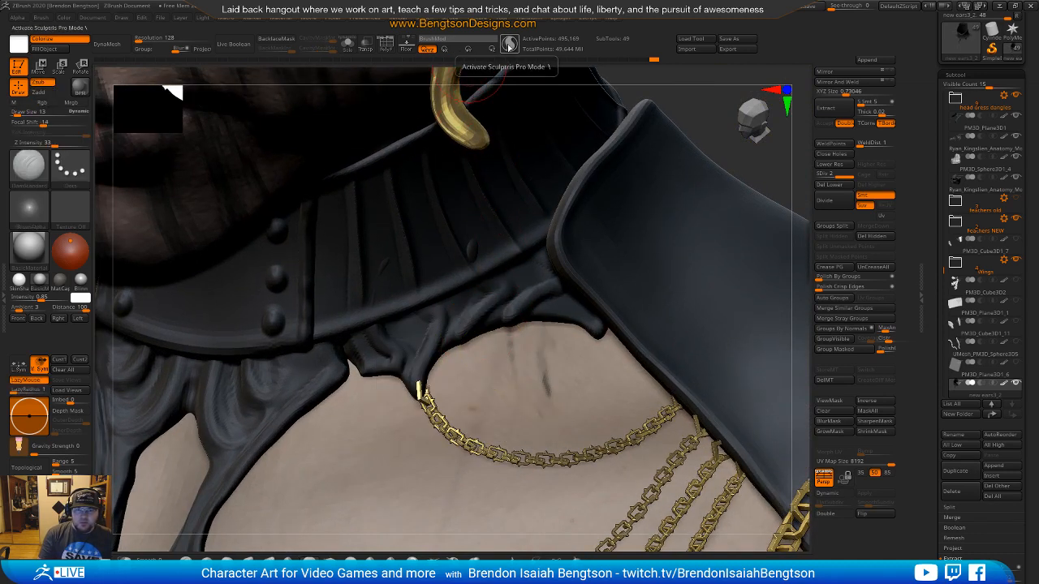
pyautogui.press('space')
pyautogui.click(504, 306)
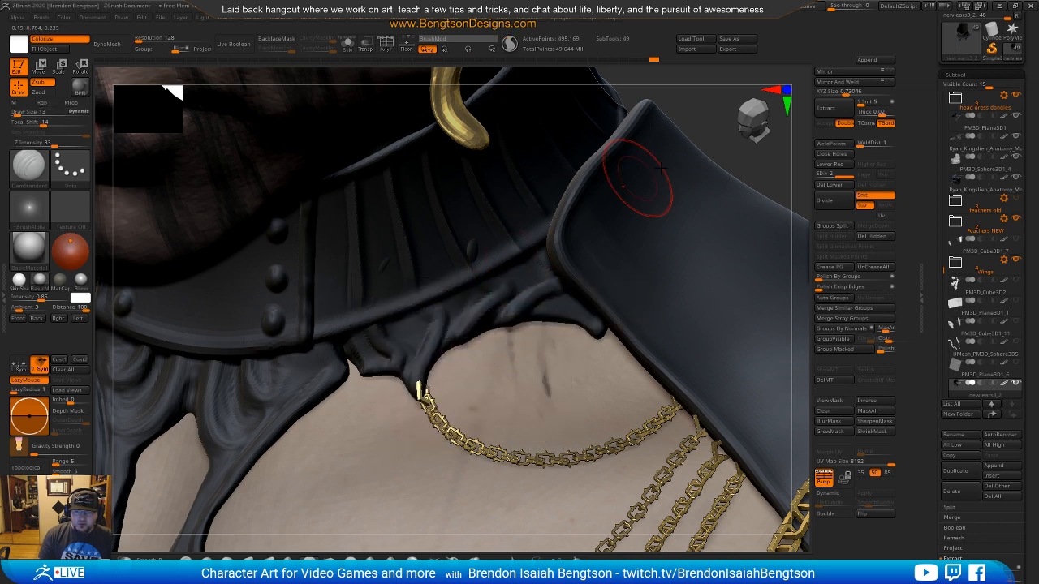
pyautogui.click(830, 185)
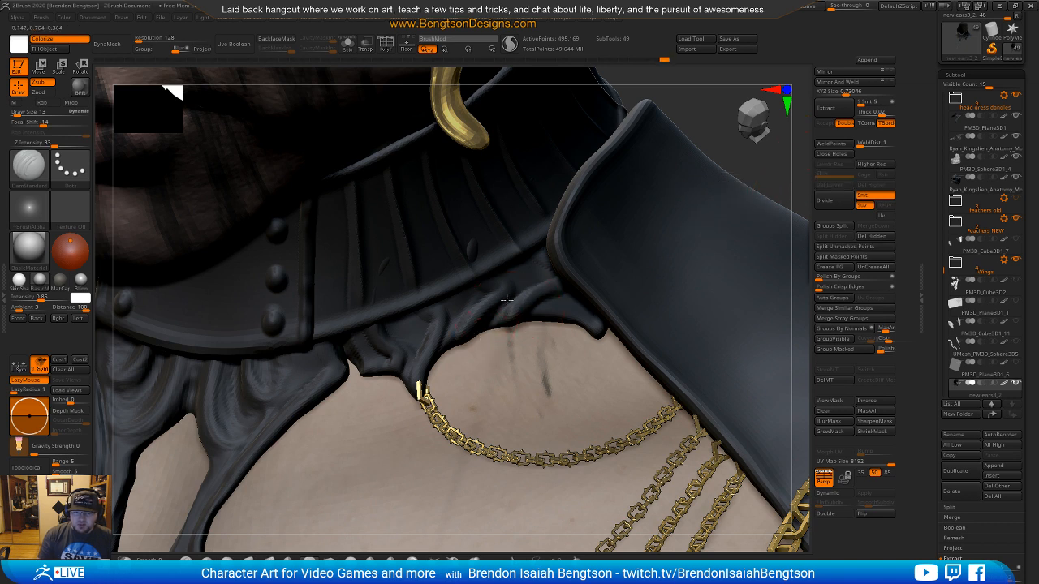
# Step: Carve grooves into the chest piece's branch between the chain prong and the shoulder piece with DamStandard at draw size 8
pyautogui.press('space')
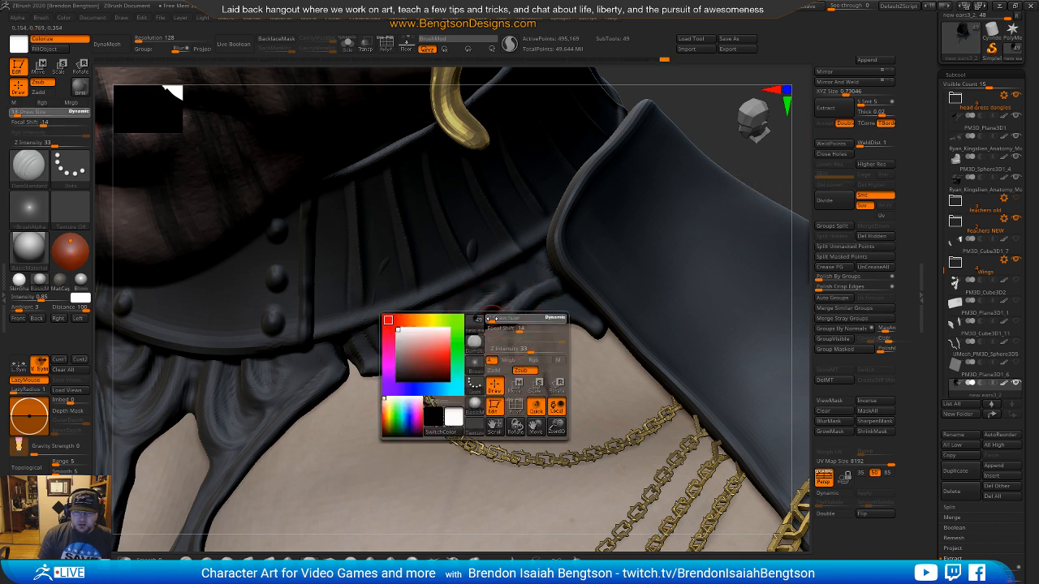
pyautogui.moveTo(491, 320); pyautogui.dragTo(483, 327)
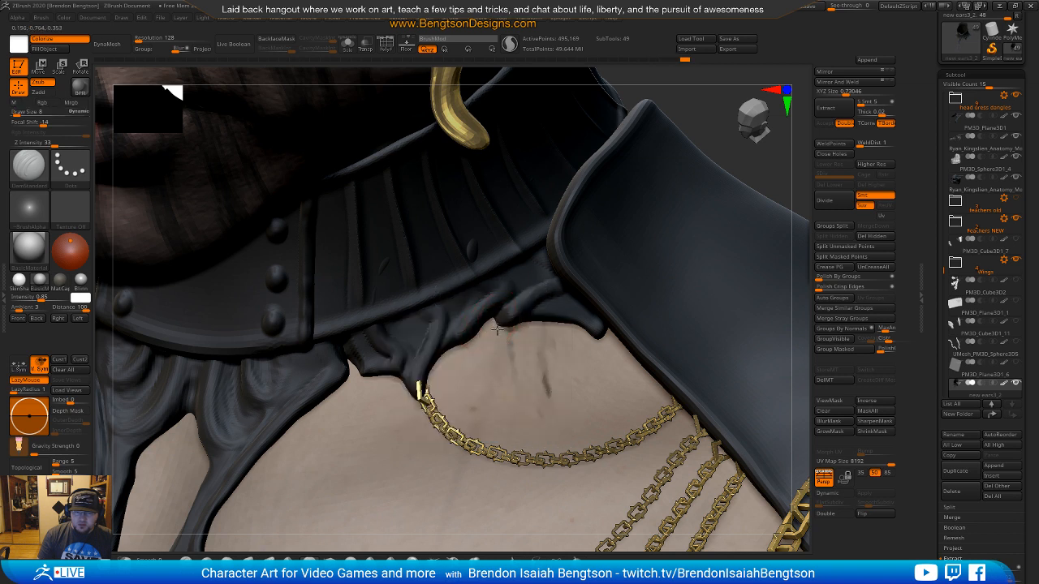
pyautogui.moveTo(529, 281); pyautogui.dragTo(497, 318)
pyautogui.moveTo(538, 277)
pyautogui.mouseDown()
pyautogui.moveTo(485, 300)
pyautogui.moveTo(442, 357)
pyautogui.mouseUp()
pyautogui.moveTo(480, 299); pyautogui.dragTo(461, 359)
pyautogui.moveTo(475, 318); pyautogui.dragTo(452, 365)
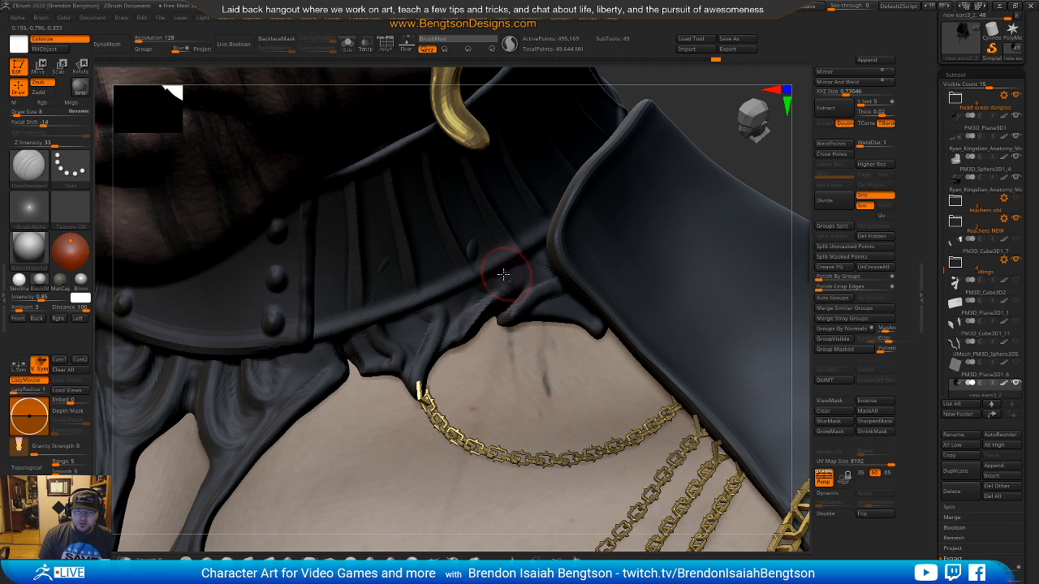
pyautogui.moveTo(487, 305)
pyautogui.mouseDown()
pyautogui.moveTo(439, 362)
pyautogui.moveTo(450, 345)
pyautogui.mouseUp()
# Step: Activate Sculptris Pro and refine the notch and grooves on the chest piece's branch beside the shoulder piece
pyautogui.click(508, 45)
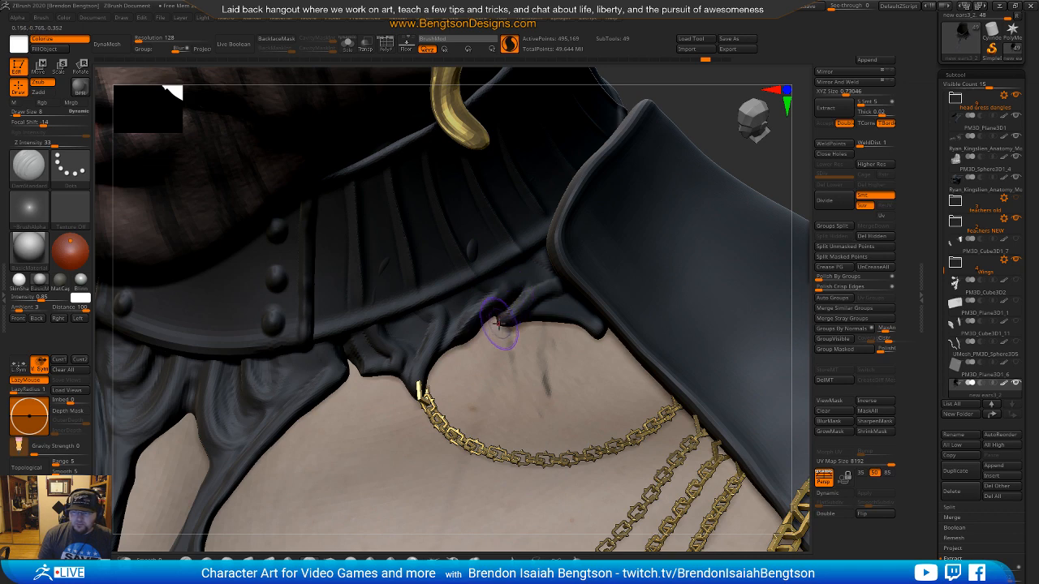
pyautogui.moveTo(511, 311); pyautogui.dragTo(478, 331, button='right')
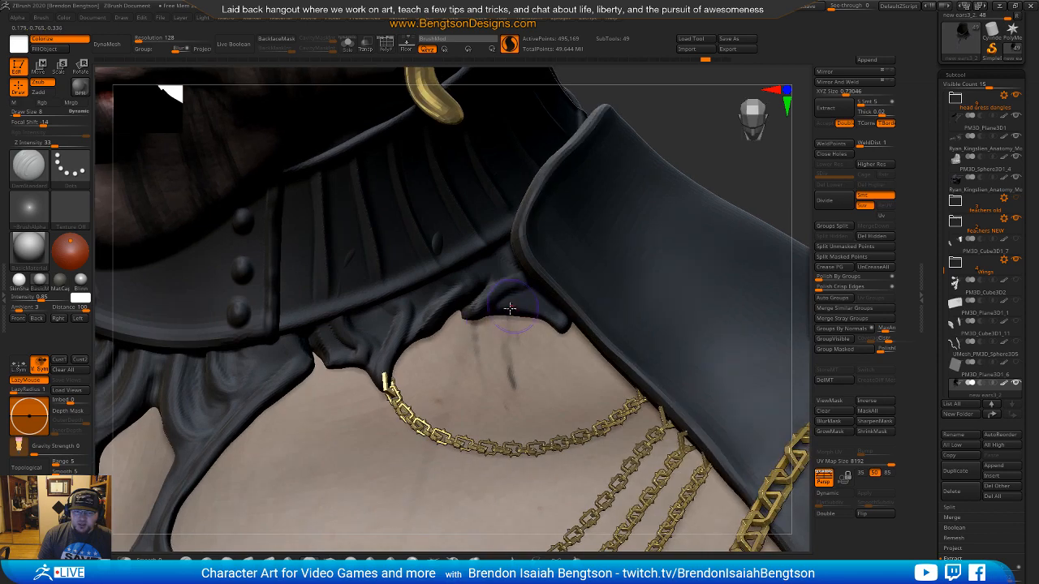
pyautogui.moveTo(526, 294); pyautogui.dragTo(503, 304)
pyautogui.keyDown('ctrl'); pyautogui.moveTo(468, 417); pyautogui.dragTo(484, 247, button='right'); pyautogui.keyUp('ctrl')
pyautogui.keyDown('ctrl'); pyautogui.moveTo(463, 311); pyautogui.dragTo(487, 374, button='right'); pyautogui.keyUp('ctrl')
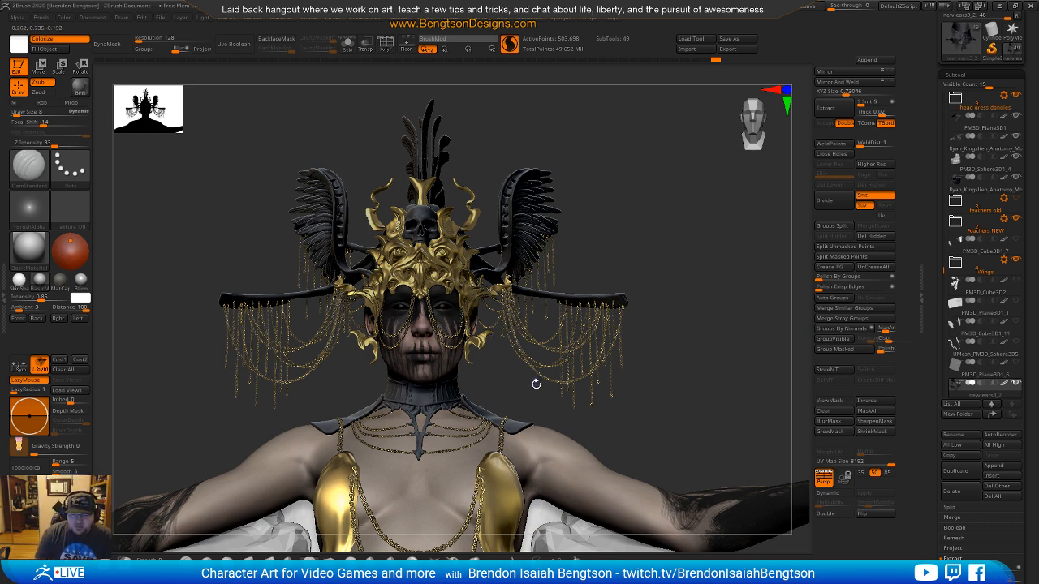
# Step: Switch to the Move Topological brush at draw size 16 for the area around the neck collar
pyautogui.moveTo(491, 360)
pyautogui.mouseDown(button='right')
pyautogui.moveTo(478, 428)
pyautogui.moveTo(483, 388)
pyautogui.moveTo(450, 384)
pyautogui.moveTo(458, 410)
pyautogui.moveTo(456, 401)
pyautogui.moveTo(443, 433)
pyautogui.mouseUp(button='right')
pyautogui.keyDown('alt'); pyautogui.moveTo(443, 432); pyautogui.dragTo(398, 343, button='right'); pyautogui.keyUp('alt')
pyautogui.press('b')
pyautogui.press('m')
pyautogui.press('t')
pyautogui.press('space')
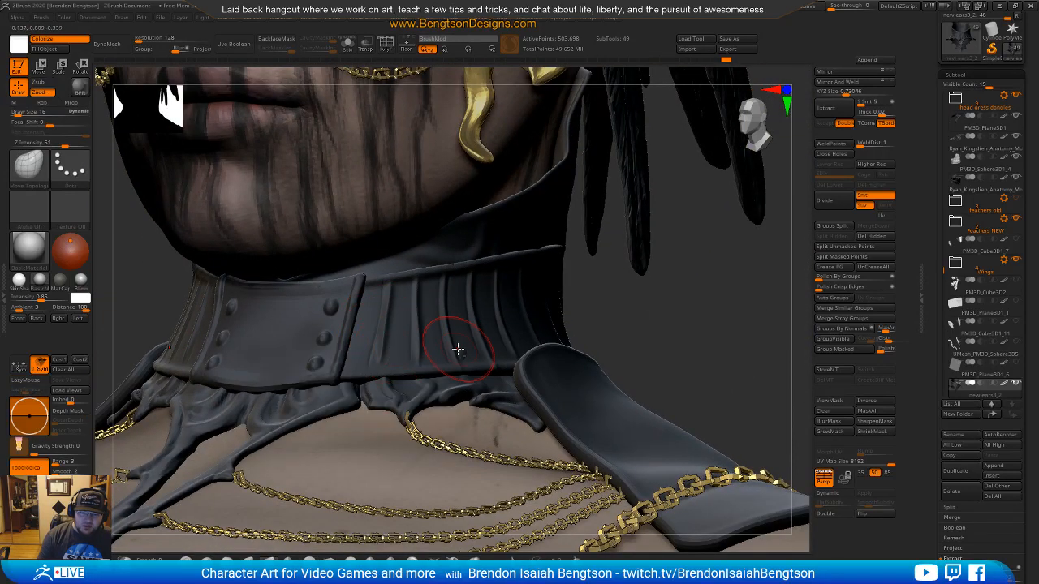
# Step: Nudge the neck piece behind the ribbed collar's front side with Move Topological at draw size 13
pyautogui.press('space')
pyautogui.moveTo(458, 347); pyautogui.dragTo(461, 352)
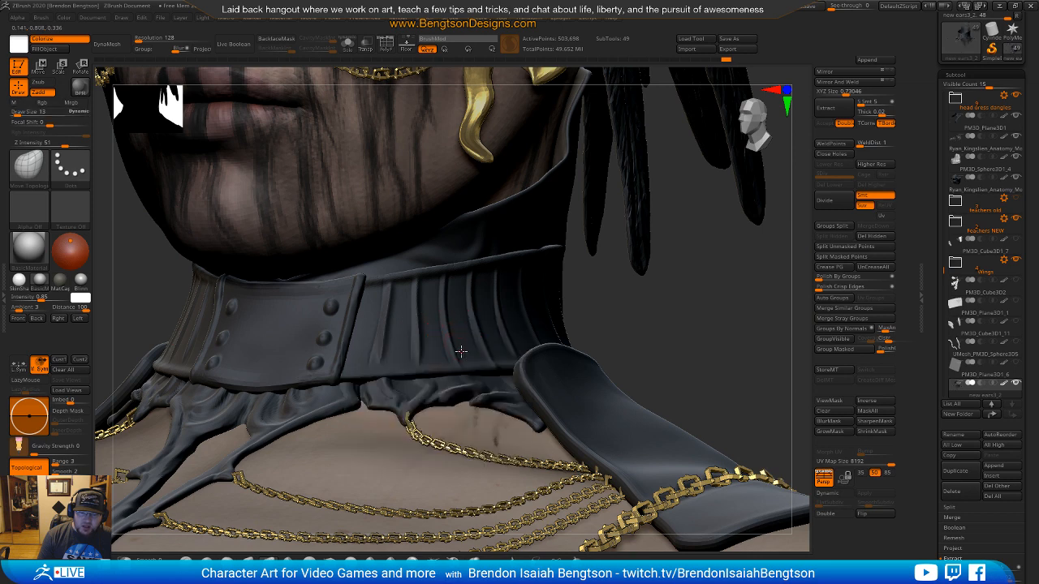
pyautogui.moveTo(636, 327); pyautogui.dragTo(630, 297)
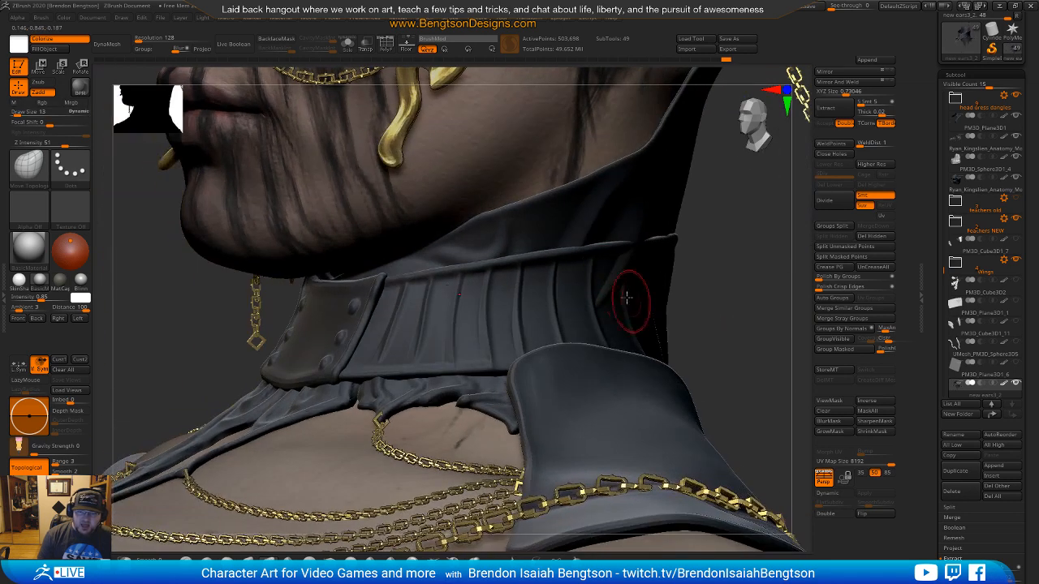
pyautogui.moveTo(581, 250); pyautogui.dragTo(580, 247)
# Step: Push the neck piece back where it pokes through the collar's side and rear, using Move Topological at draw size 16
pyautogui.moveTo(717, 227)
pyautogui.mouseDown()
pyautogui.moveTo(591, 285)
pyautogui.moveTo(590, 308)
pyautogui.moveTo(492, 301)
pyautogui.moveTo(487, 275)
pyautogui.mouseUp()
pyautogui.press('space')
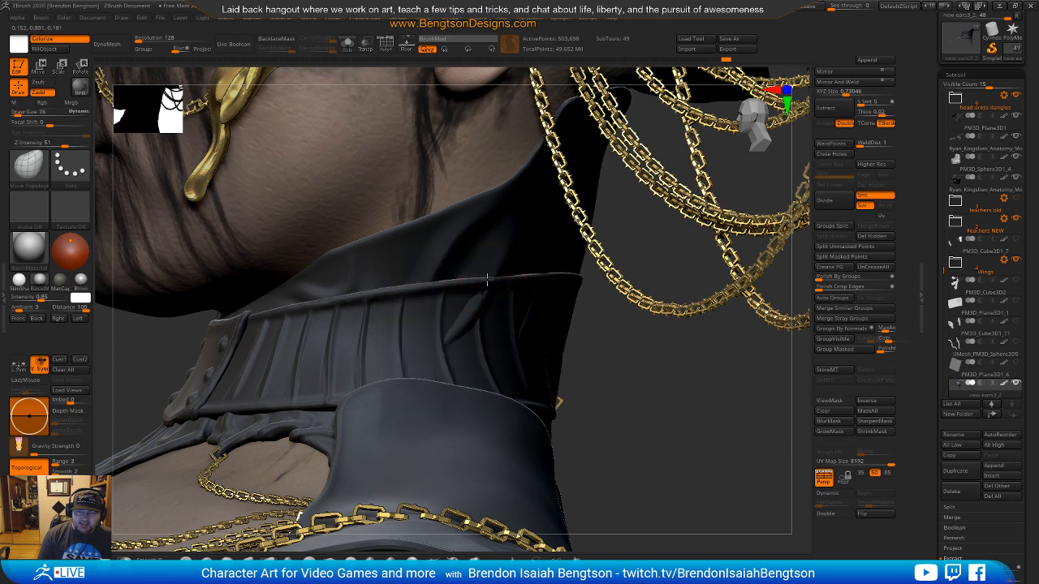
pyautogui.moveTo(476, 316); pyautogui.dragTo(444, 335)
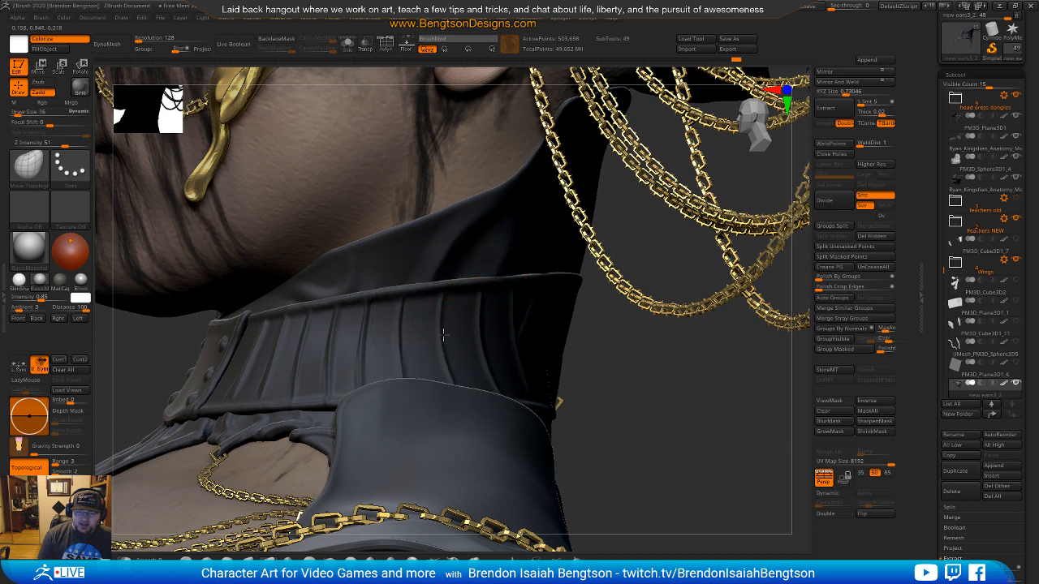
pyautogui.moveTo(569, 317)
pyautogui.mouseDown()
pyautogui.moveTo(600, 371)
pyautogui.moveTo(594, 378)
pyautogui.moveTo(528, 307)
pyautogui.mouseUp()
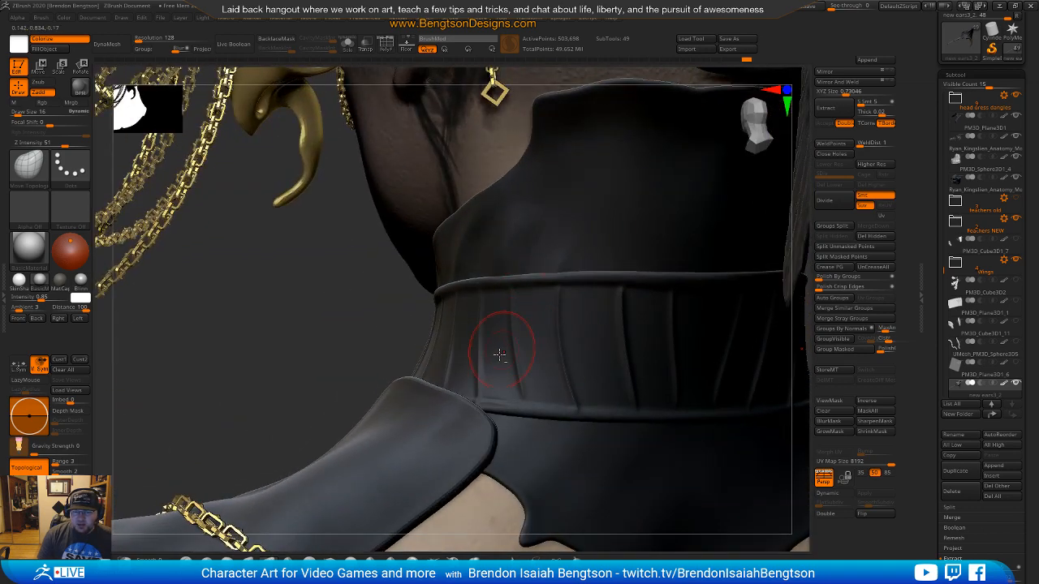
pyautogui.moveTo(317, 327); pyautogui.dragTo(531, 321)
pyautogui.moveTo(639, 372)
pyautogui.mouseDown()
pyautogui.moveTo(665, 350)
pyautogui.moveTo(684, 260)
pyautogui.moveTo(684, 314)
pyautogui.moveTo(649, 329)
pyautogui.mouseUp()
# Step: Carve jagged notches along the inner edges of the chest piece's central opening with DamStandard at draw size 10
pyautogui.press('b')
pyautogui.press('d')
pyautogui.press('s')
pyautogui.press('space')
pyautogui.moveTo(532, 315); pyautogui.dragTo(523, 315)
pyautogui.moveTo(633, 278)
pyautogui.mouseDown()
pyautogui.moveTo(696, 243)
pyautogui.moveTo(658, 235)
pyautogui.mouseUp()
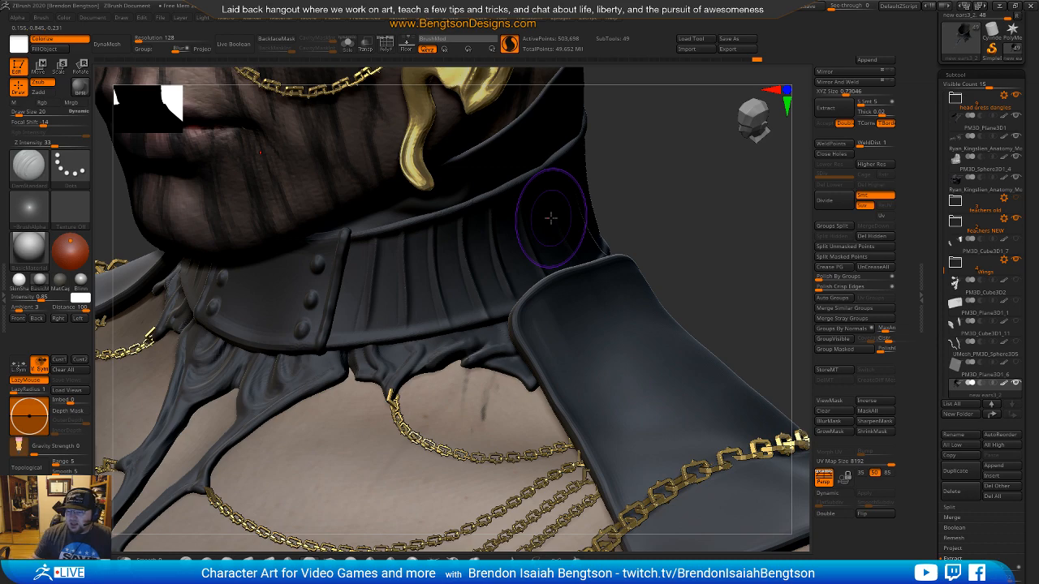
pyautogui.moveTo(462, 347); pyautogui.dragTo(480, 371, button='right')
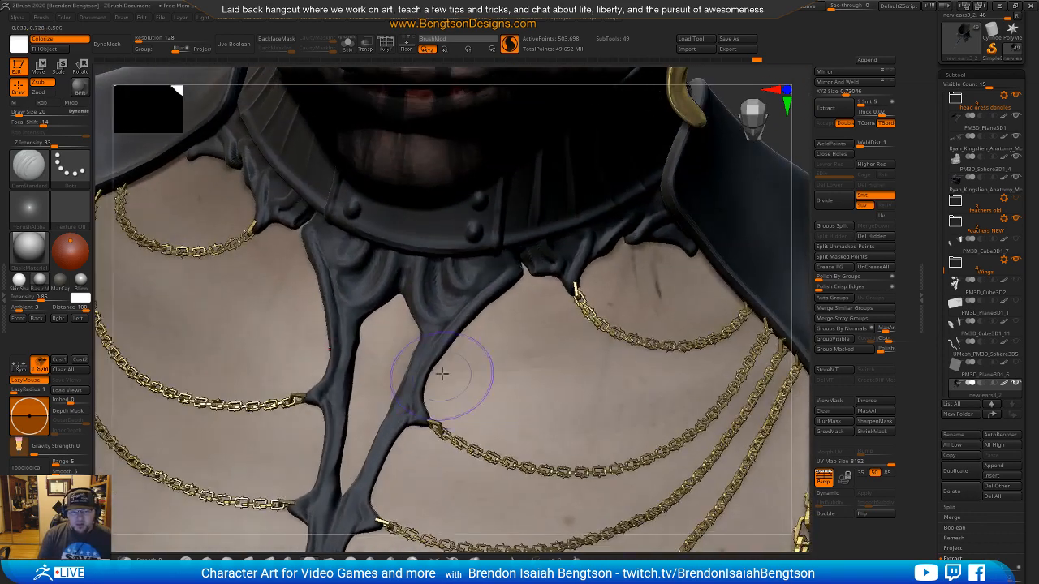
pyautogui.press('space')
pyautogui.moveTo(424, 313); pyautogui.dragTo(404, 359)
pyautogui.moveTo(416, 348); pyautogui.dragTo(392, 393)
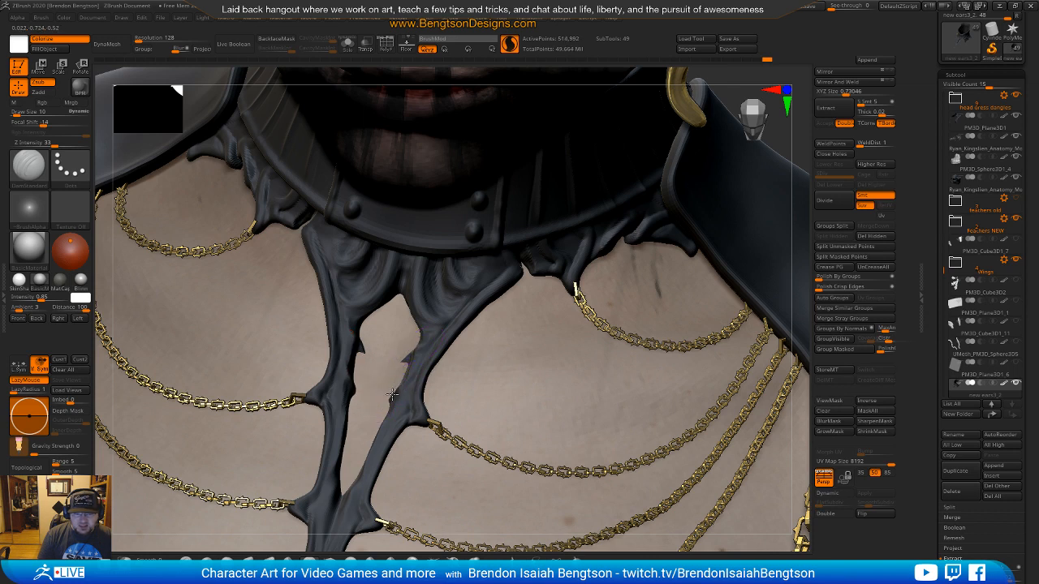
pyautogui.moveTo(356, 442); pyautogui.dragTo(386, 418)
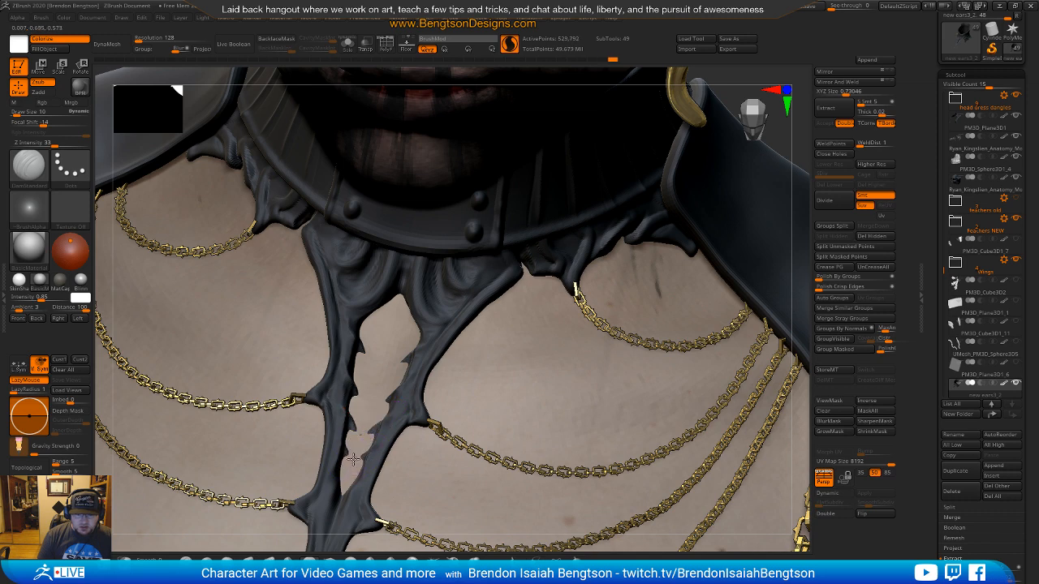
# Step: Reshape the chest piece's hanging tip beside the front collar plate with Move Topological at draw size 10
pyautogui.moveTo(409, 459); pyautogui.dragTo(431, 357, button='right')
pyautogui.keyDown('ctrl'); pyautogui.moveTo(449, 320); pyautogui.dragTo(438, 403, button='right'); pyautogui.keyUp('ctrl')
pyautogui.keyDown('alt'); pyautogui.moveTo(537, 227); pyautogui.dragTo(412, 422, button='right'); pyautogui.keyUp('alt')
pyautogui.press('b')
pyautogui.press('m')
pyautogui.press('t')
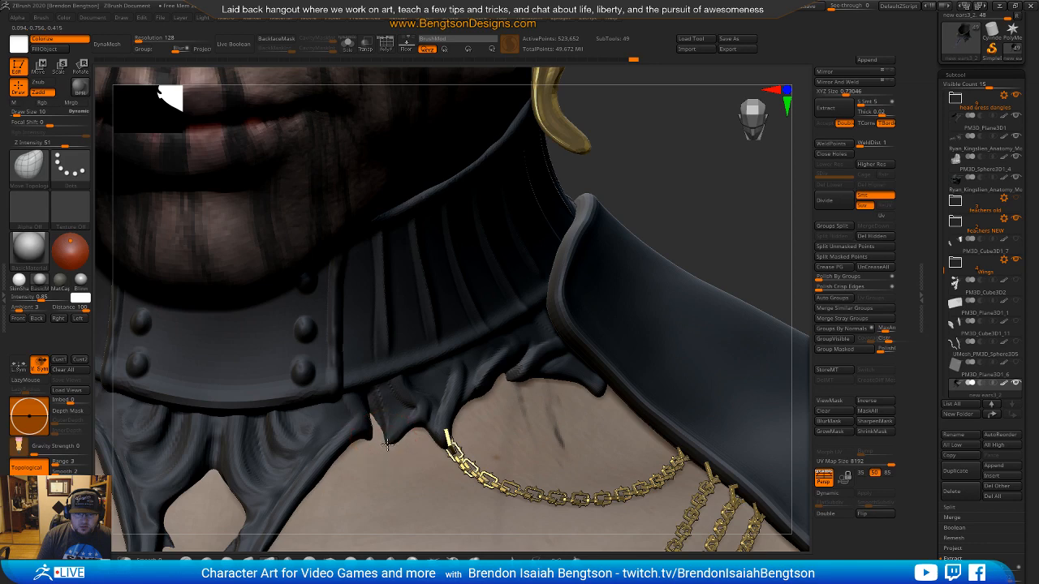
pyautogui.keyDown('ctrl'); pyautogui.moveTo(404, 414); pyautogui.dragTo(545, 294, button='right'); pyautogui.keyUp('ctrl')
pyautogui.moveTo(598, 322); pyautogui.dragTo(542, 390, button='right')
# Step: Select the ribbed neck collar, try carving its folds with DamStandard at draw size 20, and undo the strokes
pyautogui.keyDown('alt'); pyautogui.click(417, 235); pyautogui.keyUp('alt')
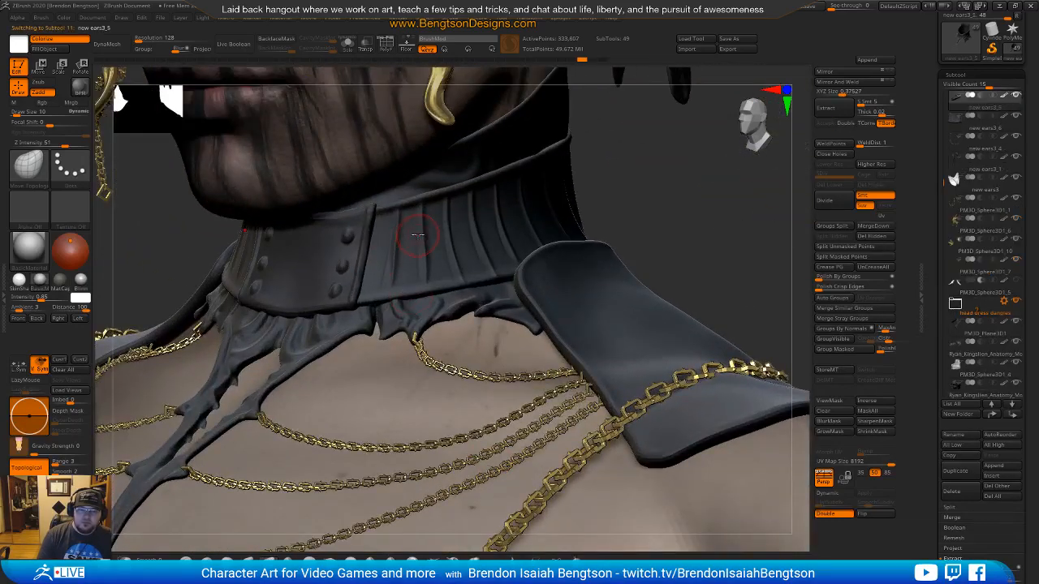
pyautogui.press('b')
pyautogui.press('d')
pyautogui.press('s')
pyautogui.press('space')
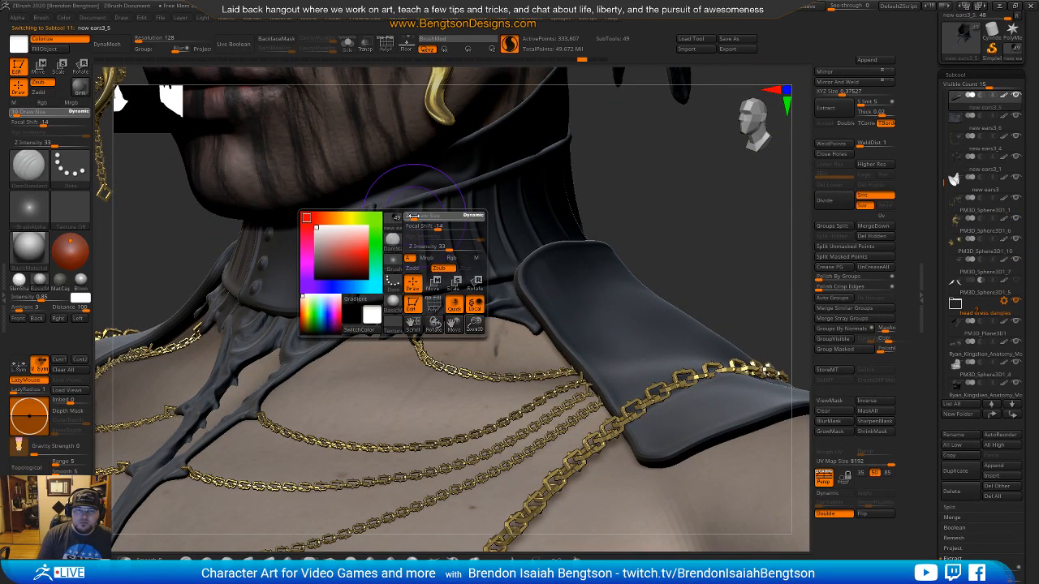
pyautogui.moveTo(413, 216); pyautogui.dragTo(417, 216)
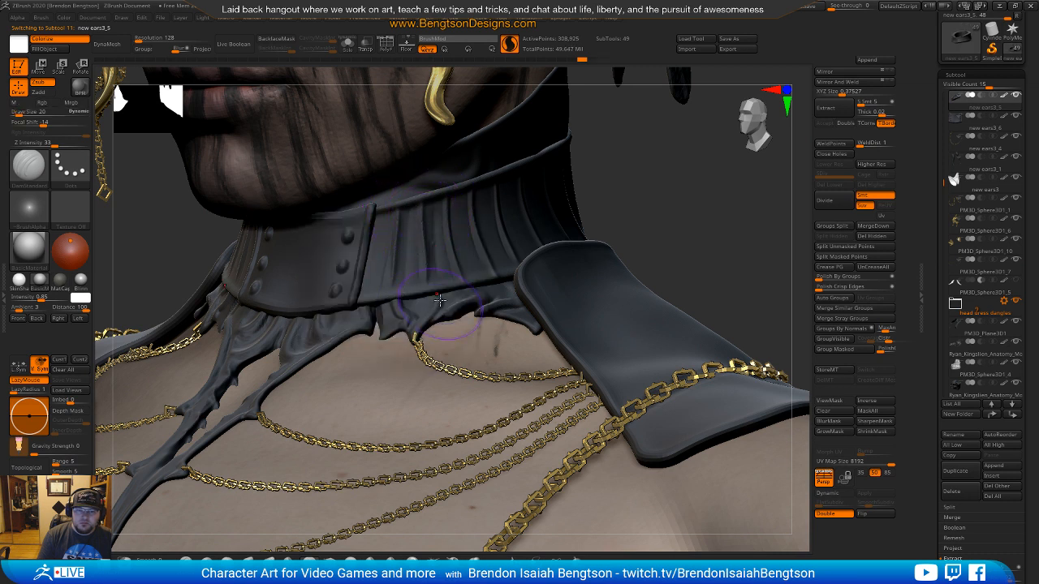
pyautogui.hotkey('ctrl', 'z')
pyautogui.hotkey('ctrl', 'z')
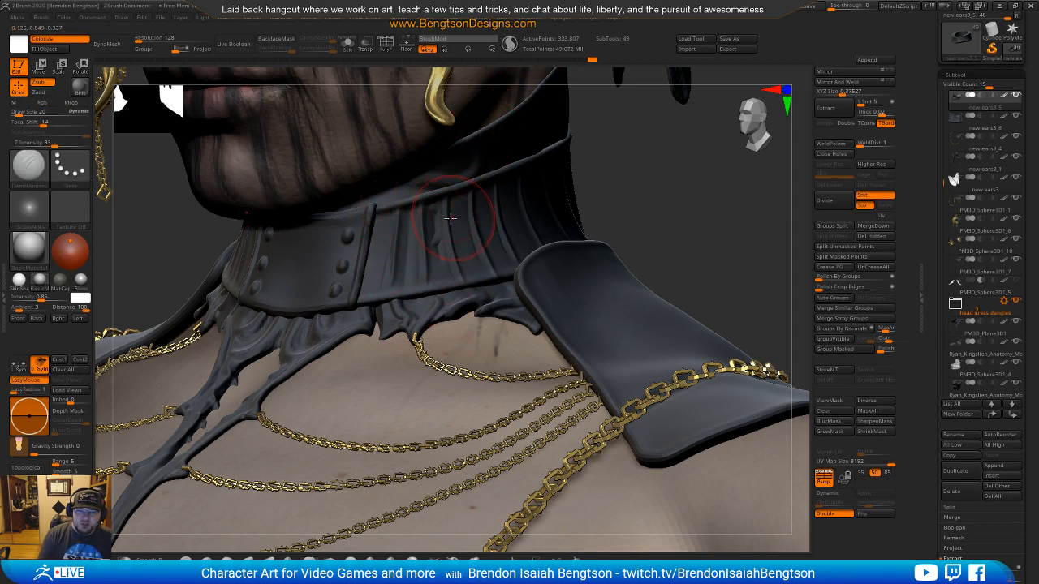
# Step: Carve a soft fold into the collar near the front plate with DamStandard at Z intensity 18, with Sculptris Pro off
pyautogui.press('space')
pyautogui.moveTo(468, 248); pyautogui.dragTo(456, 248)
pyautogui.moveTo(433, 195); pyautogui.dragTo(443, 191)
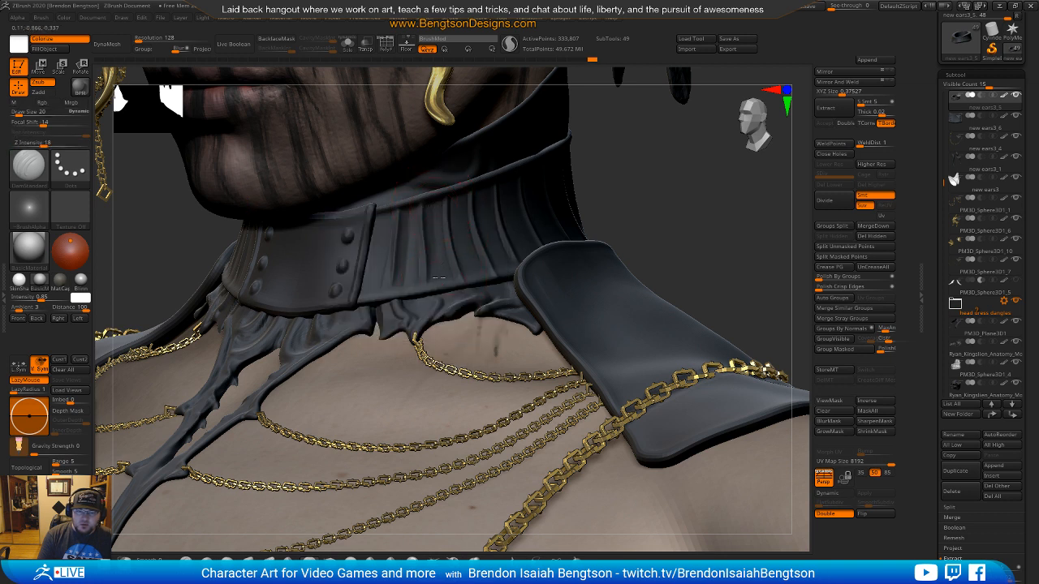
# Step: Carve vertical folds between the ribs on the collar's side with DamStandard at draw size 16
pyautogui.moveTo(690, 212); pyautogui.dragTo(508, 283)
pyautogui.press('space')
pyautogui.moveTo(398, 303); pyautogui.dragTo(391, 303)
pyautogui.moveTo(276, 333); pyautogui.dragTo(267, 345)
pyautogui.moveTo(396, 289); pyautogui.dragTo(413, 376)
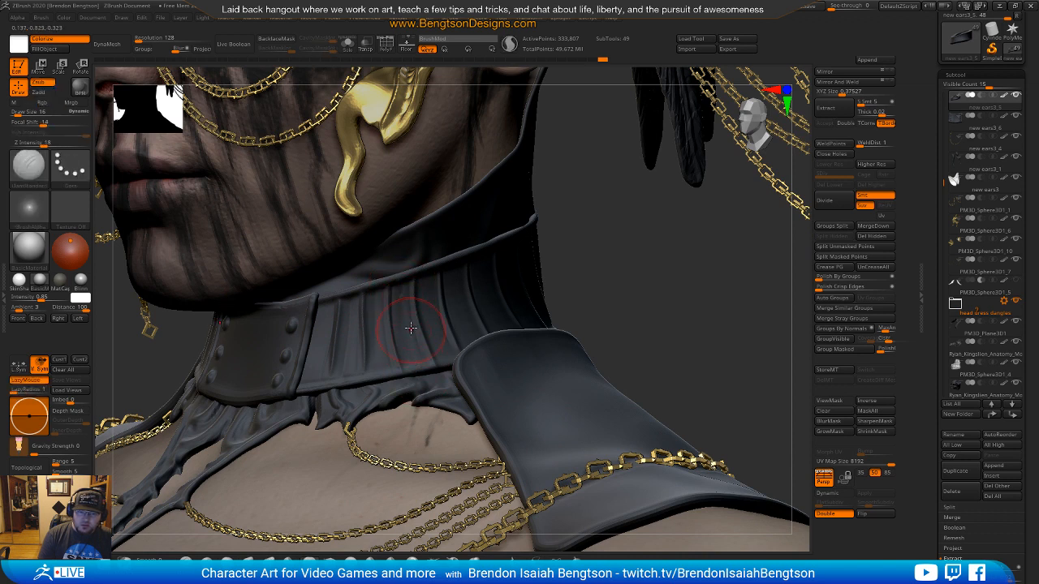
pyautogui.moveTo(426, 289); pyautogui.dragTo(450, 369)
pyautogui.moveTo(449, 264); pyautogui.dragTo(479, 360)
# Step: Isolate the ribbed collar and carve additional vertical folds along its side with DamStandard
pyautogui.hotkey('shift', 's')
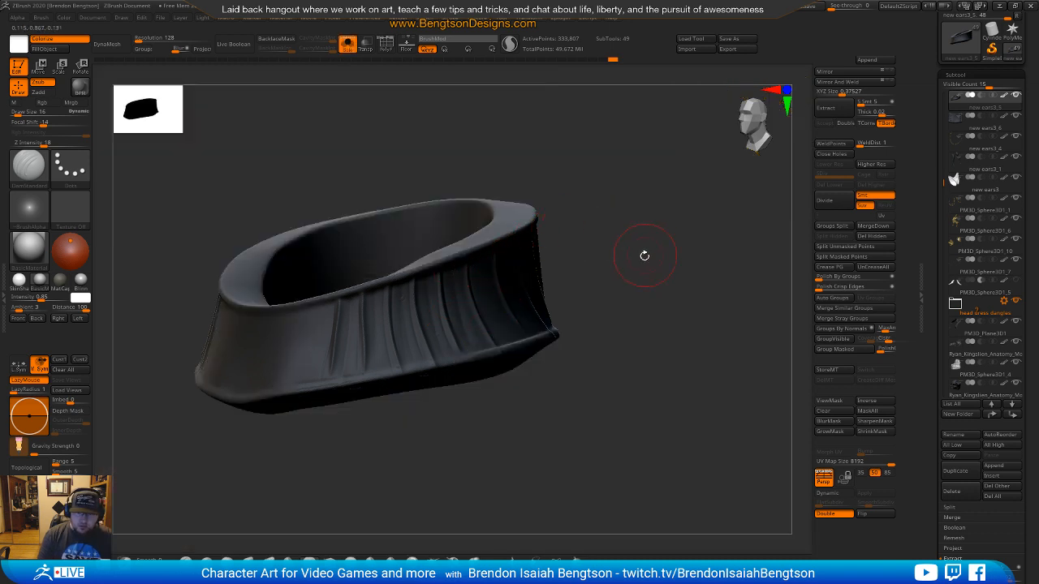
pyautogui.moveTo(645, 251); pyautogui.dragTo(607, 236)
pyautogui.moveTo(449, 439)
pyautogui.mouseDown()
pyautogui.moveTo(456, 446)
pyautogui.moveTo(451, 406)
pyautogui.mouseUp()
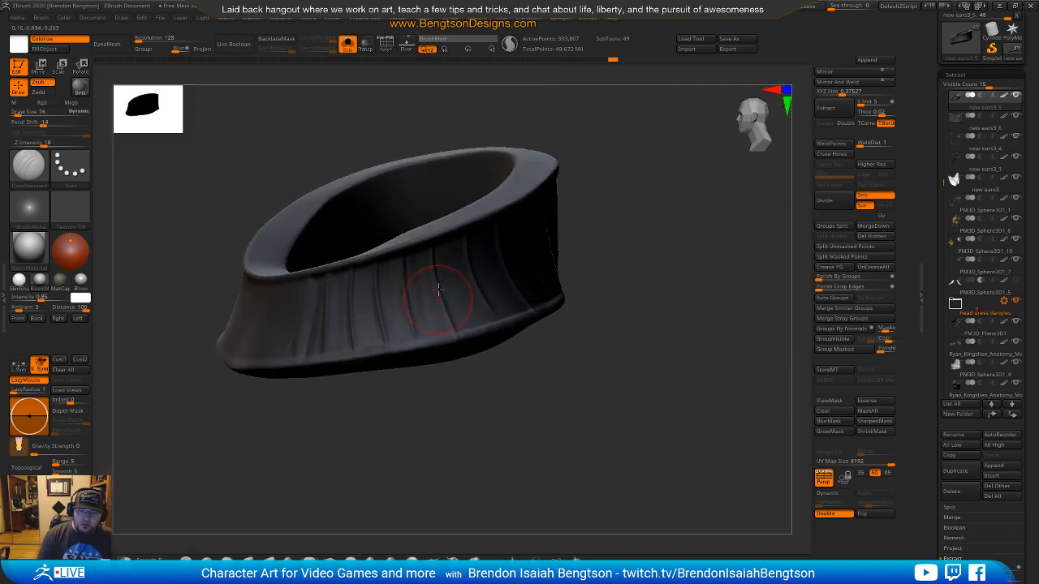
pyautogui.moveTo(546, 399)
pyautogui.mouseDown()
pyautogui.moveTo(543, 417)
pyautogui.moveTo(537, 411)
pyautogui.mouseUp()
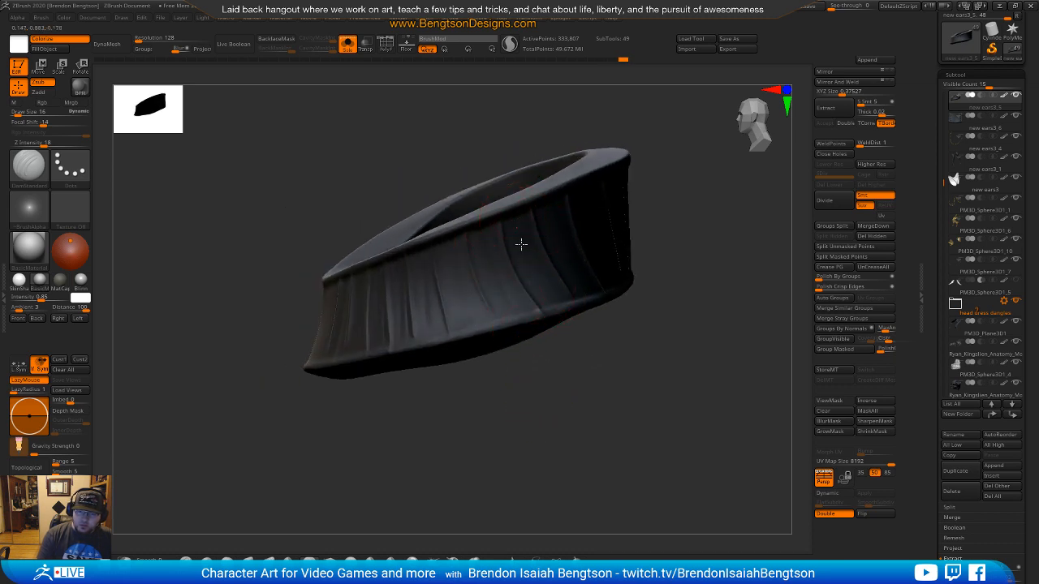
pyautogui.moveTo(609, 403); pyautogui.dragTo(577, 371)
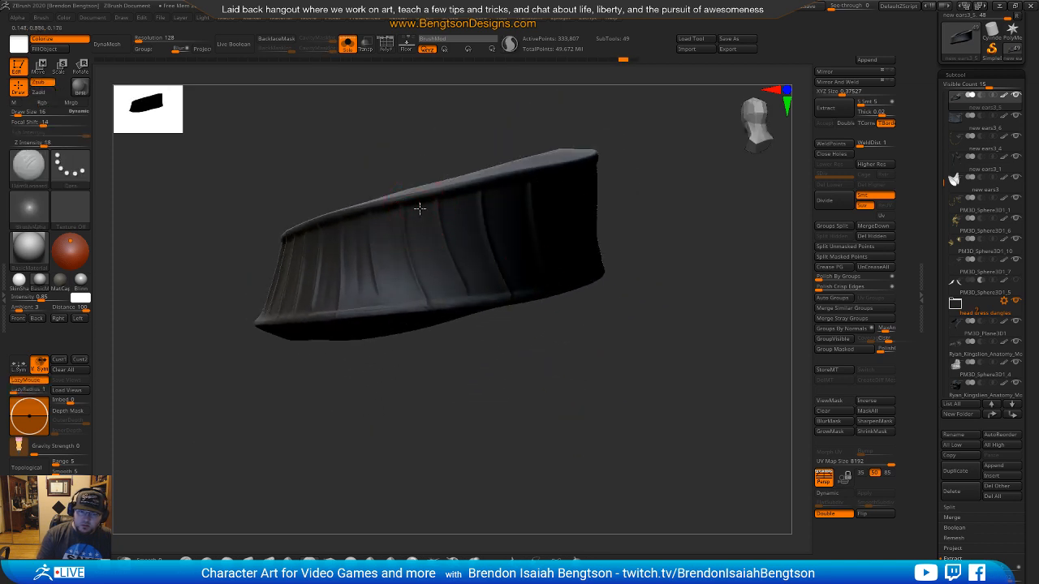
# Step: Carve vertical folds around the back of the isolated collar and bring the other subtools back into view
pyautogui.moveTo(507, 403); pyautogui.dragTo(489, 334)
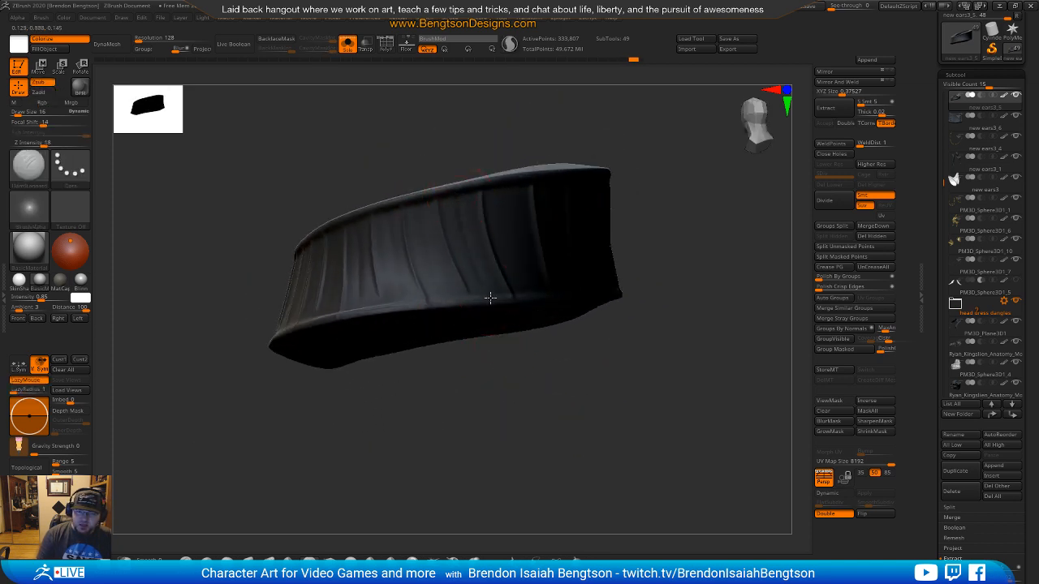
pyautogui.moveTo(557, 406); pyautogui.dragTo(507, 196)
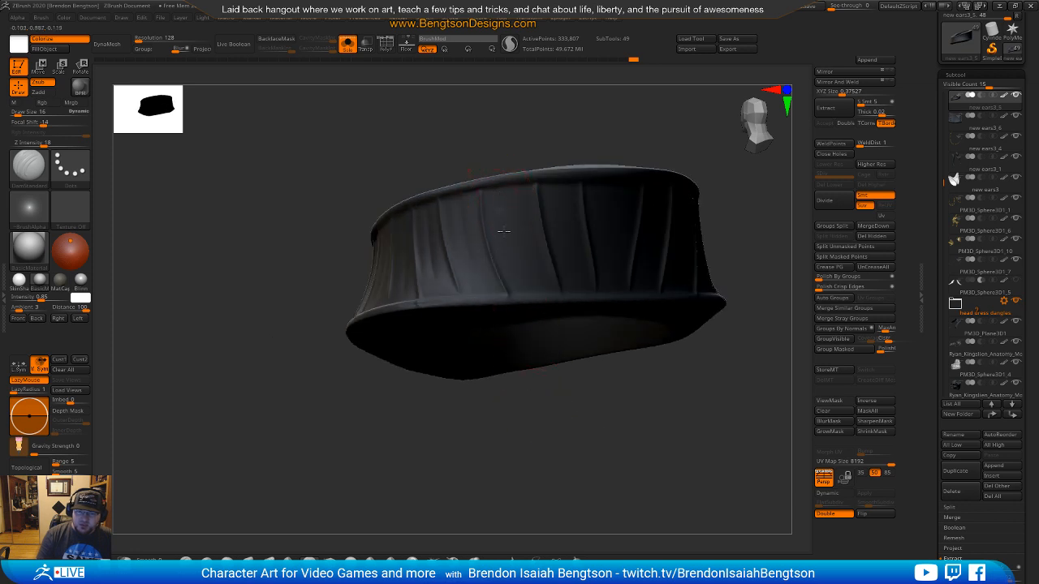
pyautogui.moveTo(594, 112); pyautogui.dragTo(456, 247)
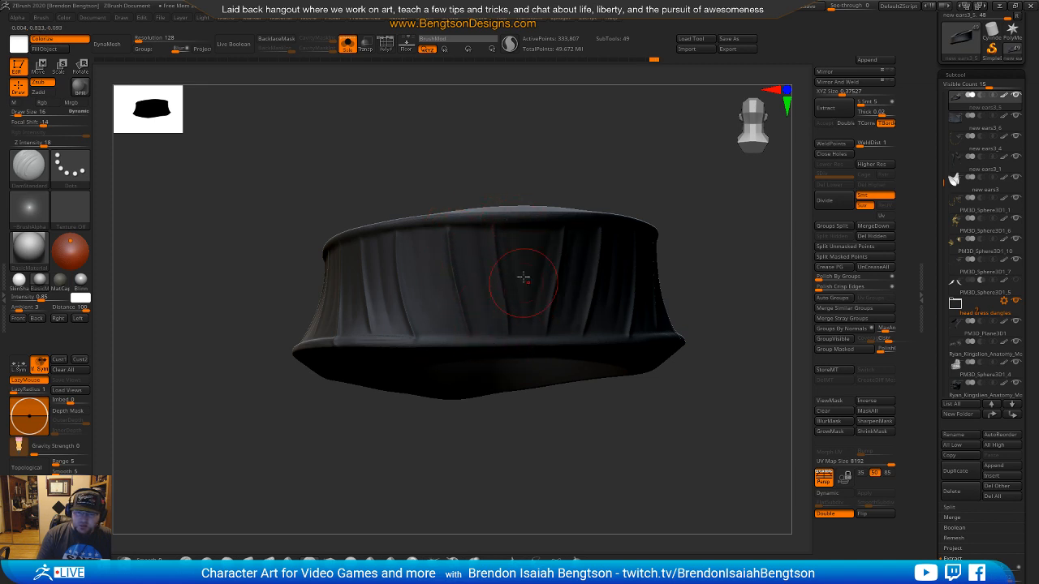
pyautogui.moveTo(502, 460); pyautogui.dragTo(533, 415)
pyautogui.hotkey('alt', 's')
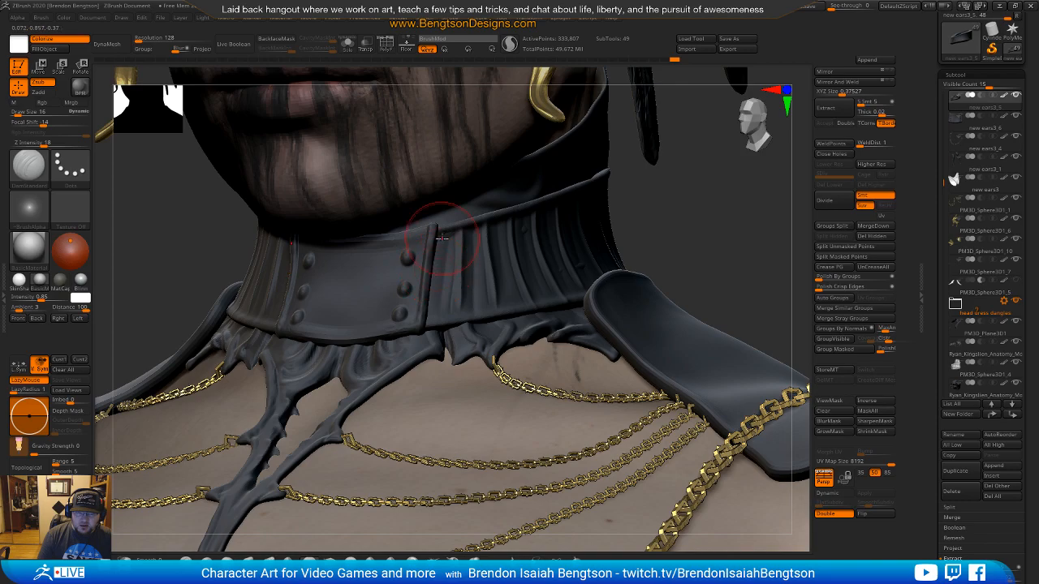
# Step: Select the riveted front collar plate, activate Sculptris Pro, and try horizontal creases between the rivets with DamStandard at draw size 16
pyautogui.moveTo(739, 263)
pyautogui.keyDown('alt'); pyautogui.mouseDown()
pyautogui.moveTo(733, 119)
pyautogui.moveTo(700, 271)
pyautogui.moveTo(679, 290)
pyautogui.mouseUp(); pyautogui.keyUp('alt')
pyautogui.keyDown('alt'); pyautogui.moveTo(549, 234); pyautogui.dragTo(583, 526); pyautogui.keyUp('alt')
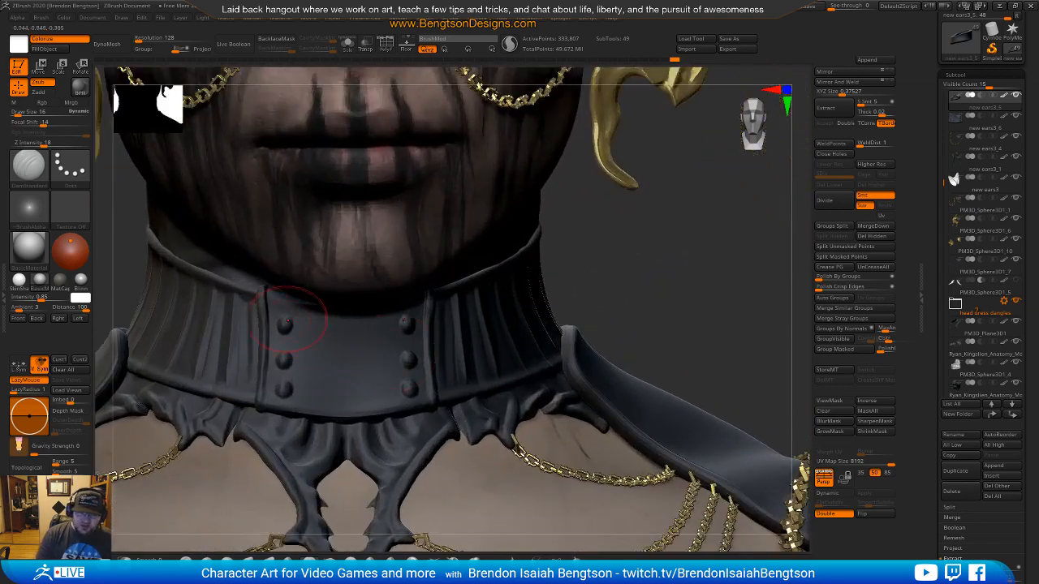
pyautogui.keyDown('alt'); pyautogui.click(324, 350); pyautogui.keyUp('alt')
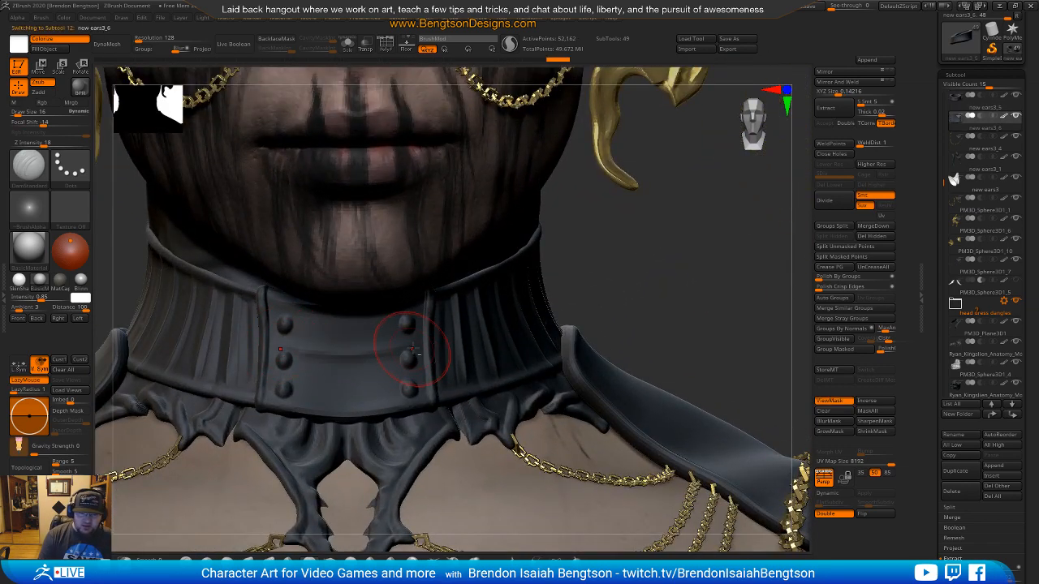
pyautogui.press('ctrl')
pyautogui.hotkey('ctrl', 'z')
pyautogui.hotkey('ctrl', 'z')
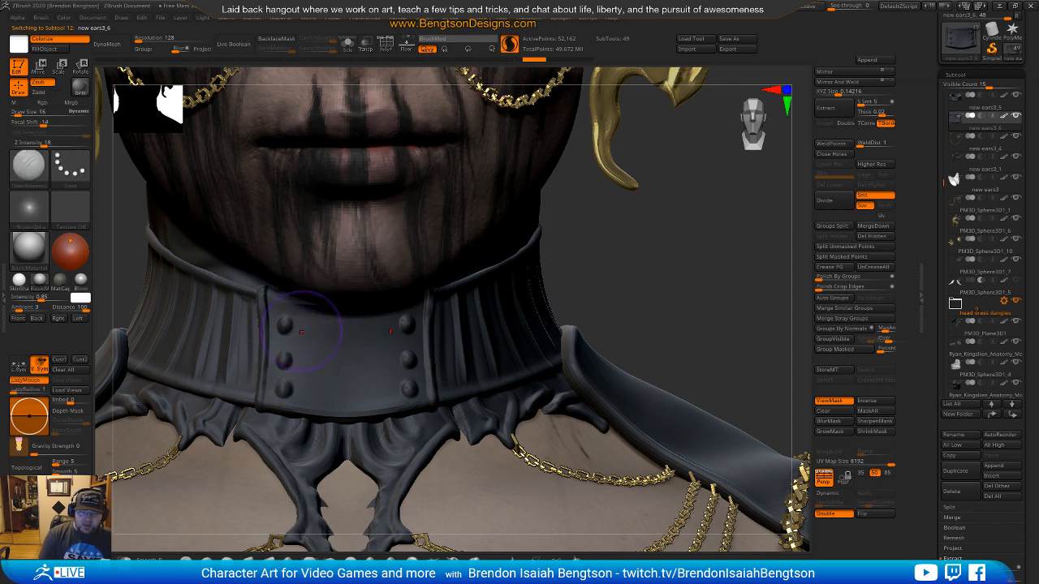
pyautogui.moveTo(324, 349); pyautogui.dragTo(381, 353)
pyautogui.hotkey('ctrl', 'z')
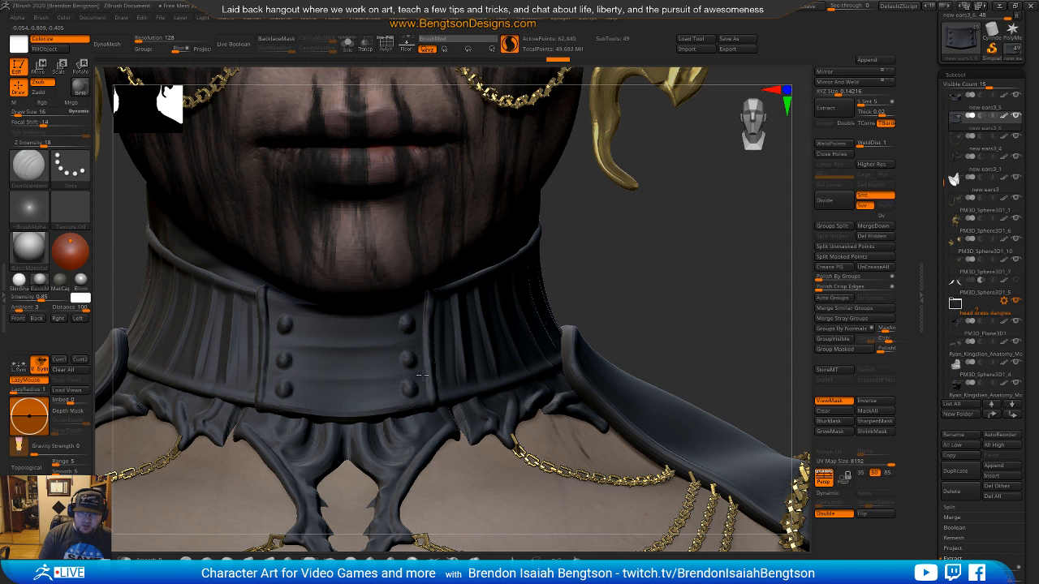
# Step: Reduce the DamStandard draw size and carve a finer crease across the lower part of the front plate
pyautogui.press('space')
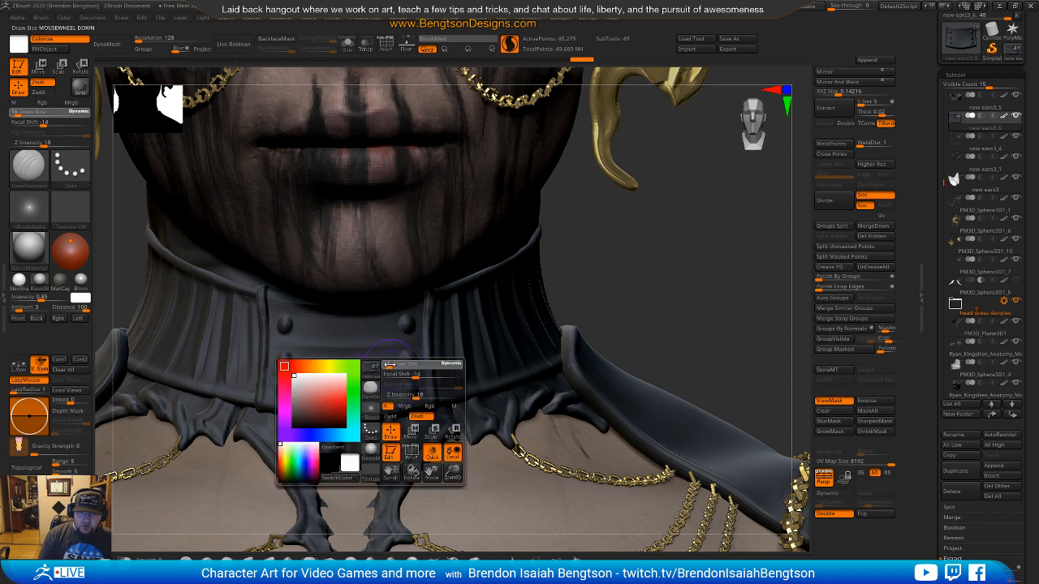
pyautogui.moveTo(389, 366); pyautogui.dragTo(383, 366)
pyautogui.moveTo(426, 392)
pyautogui.mouseDown()
pyautogui.moveTo(405, 306)
pyautogui.moveTo(413, 345)
pyautogui.moveTo(389, 305)
pyautogui.moveTo(399, 366)
pyautogui.mouseUp()
# Step: Carve horizontal creases along the front plate's upper edge between the top rivets with DamStandard at draw size 8
pyautogui.moveTo(400, 366); pyautogui.dragTo(390, 323, button='right')
pyautogui.press('space')
pyautogui.moveTo(292, 272)
pyautogui.mouseDown()
pyautogui.moveTo(280, 270)
pyautogui.moveTo(319, 276)
pyautogui.mouseUp()
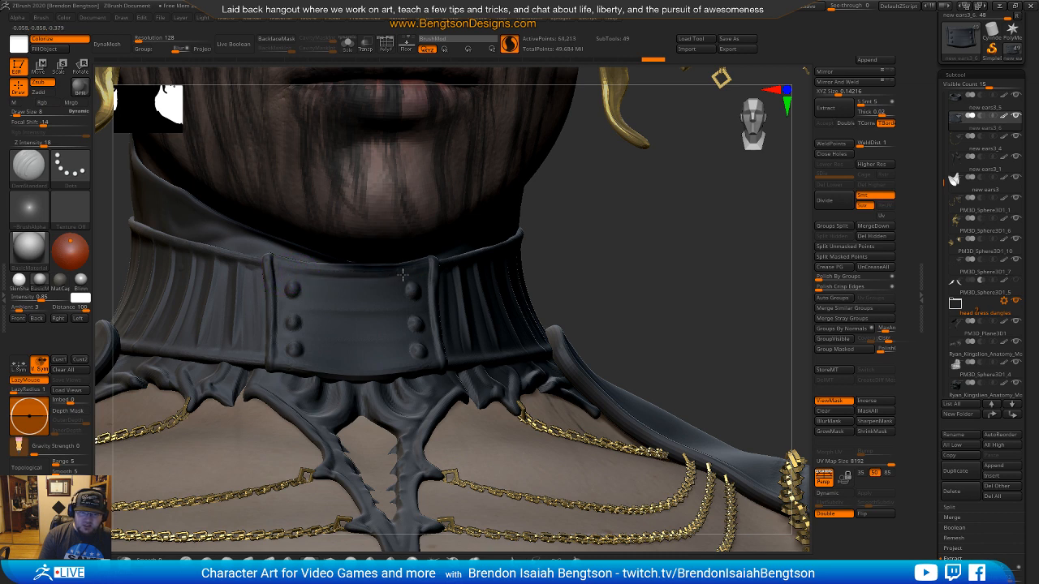
pyautogui.moveTo(628, 252); pyautogui.dragTo(552, 249)
pyautogui.moveTo(422, 275); pyautogui.dragTo(403, 276)
pyautogui.moveTo(314, 275); pyautogui.dragTo(399, 277)
pyautogui.moveTo(375, 374)
pyautogui.keyDown('shift'); pyautogui.mouseDown()
pyautogui.moveTo(300, 376)
pyautogui.moveTo(308, 365)
pyautogui.mouseUp(); pyautogui.keyUp('shift')
pyautogui.moveTo(331, 334)
pyautogui.mouseDown(button='right')
pyautogui.moveTo(336, 320)
pyautogui.moveTo(320, 325)
pyautogui.mouseUp(button='right')
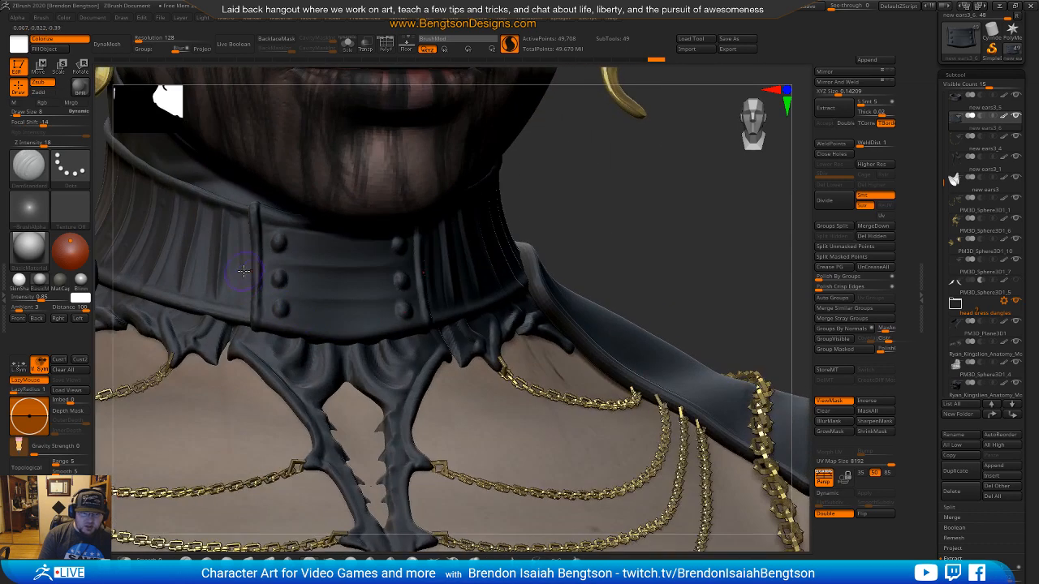
# Step: Work creases between the front plate's middle rivets with DamStandard, undoing unwanted strokes
pyautogui.moveTo(262, 272)
pyautogui.mouseDown()
pyautogui.moveTo(266, 286)
pyautogui.moveTo(283, 268)
pyautogui.mouseUp()
pyautogui.hotkey('ctrl', 'z')
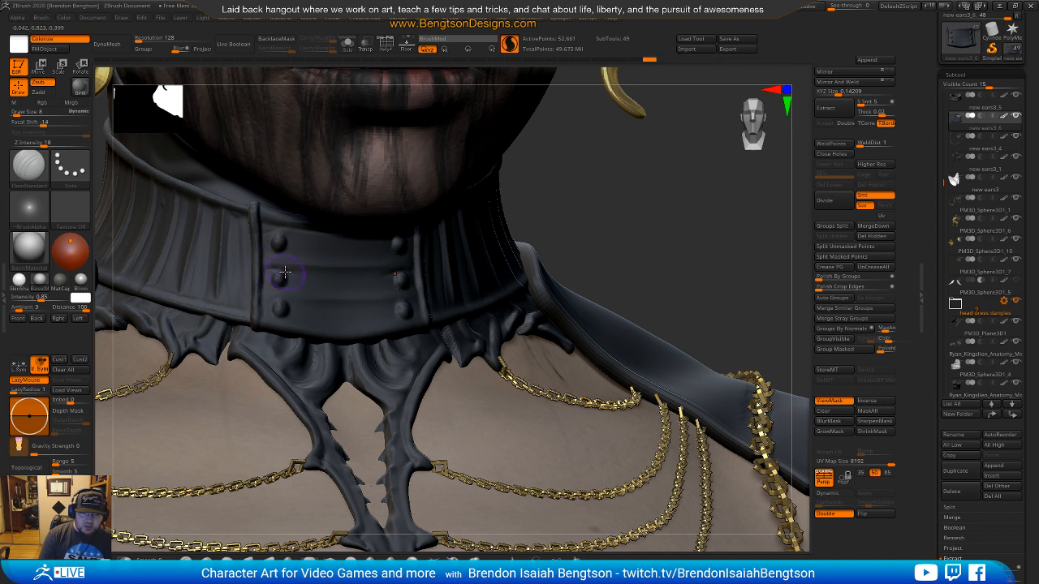
pyautogui.moveTo(301, 273); pyautogui.dragTo(340, 274)
pyautogui.hotkey('ctrl', 'z')
# Step: Carve a horizontal crease between the front plate's lowest rivets and refine it around the rivet at draw size 4
pyautogui.moveTo(295, 303); pyautogui.dragTo(358, 304)
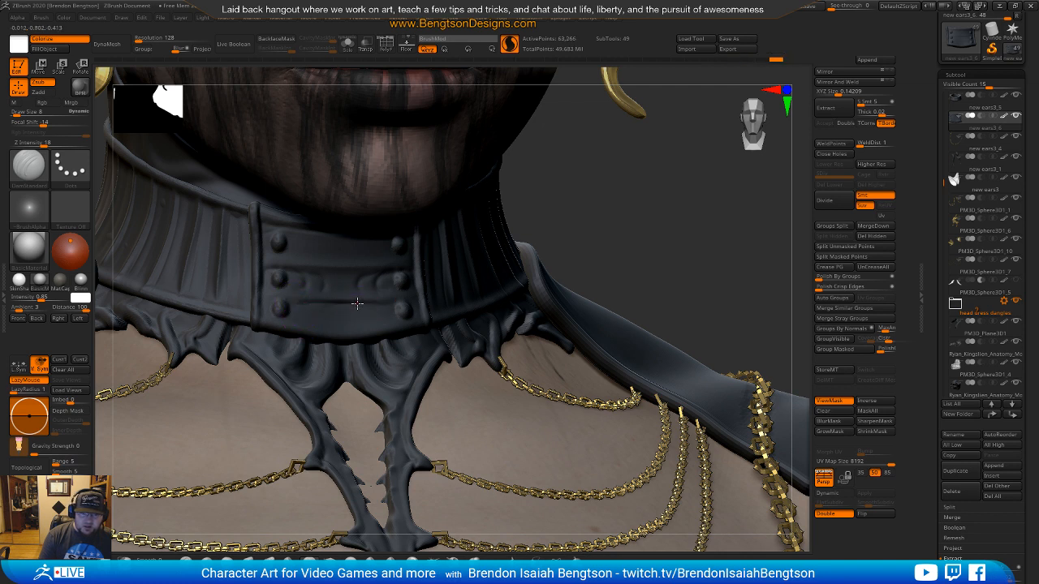
pyautogui.moveTo(288, 306); pyautogui.dragTo(311, 301)
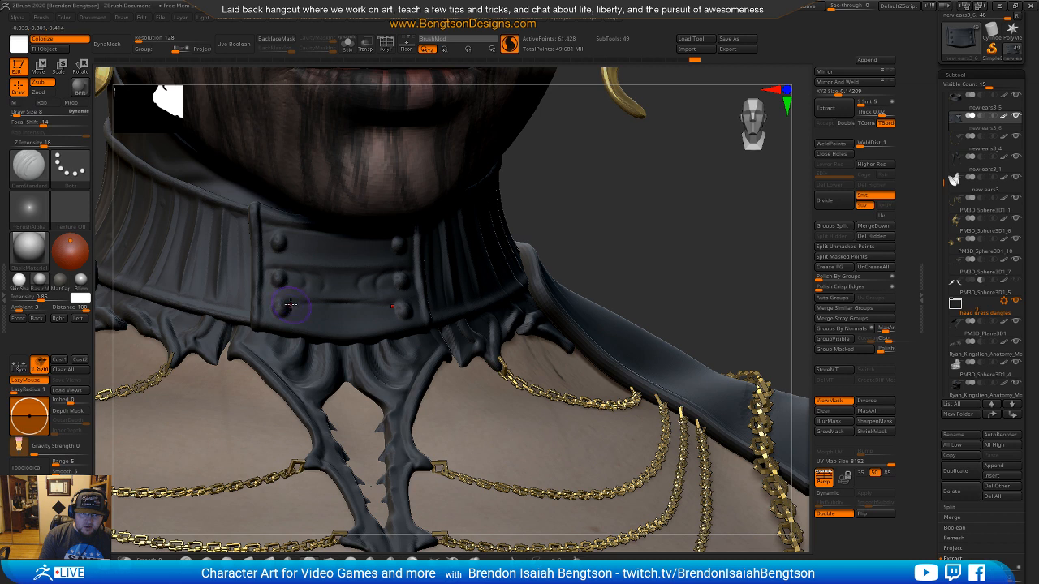
pyautogui.press('space')
pyautogui.moveTo(277, 299); pyautogui.dragTo(277, 301)
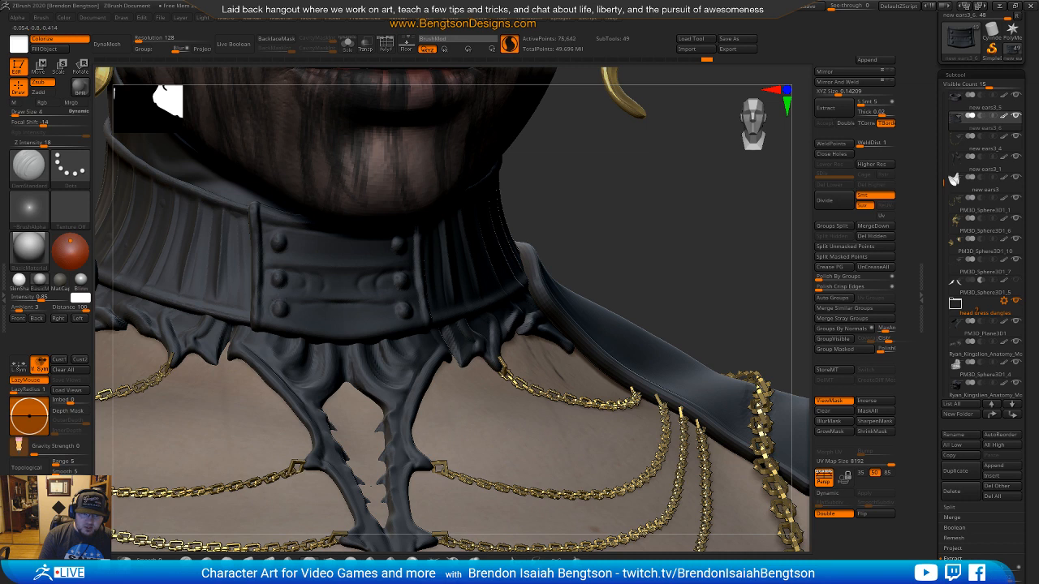
pyautogui.moveTo(262, 323)
pyautogui.mouseDown()
pyautogui.moveTo(262, 236)
pyautogui.moveTo(271, 223)
pyautogui.moveTo(291, 236)
pyautogui.mouseUp()
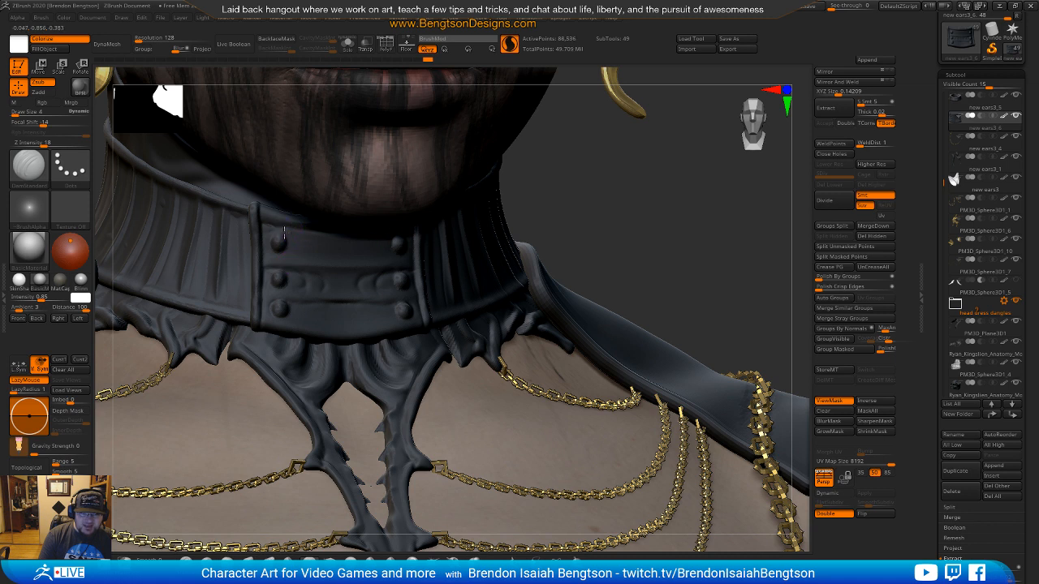
pyautogui.moveTo(312, 270)
pyautogui.keyDown('shift'); pyautogui.mouseDown()
pyautogui.moveTo(280, 225)
pyautogui.moveTo(288, 260)
pyautogui.mouseUp(); pyautogui.keyUp('shift')
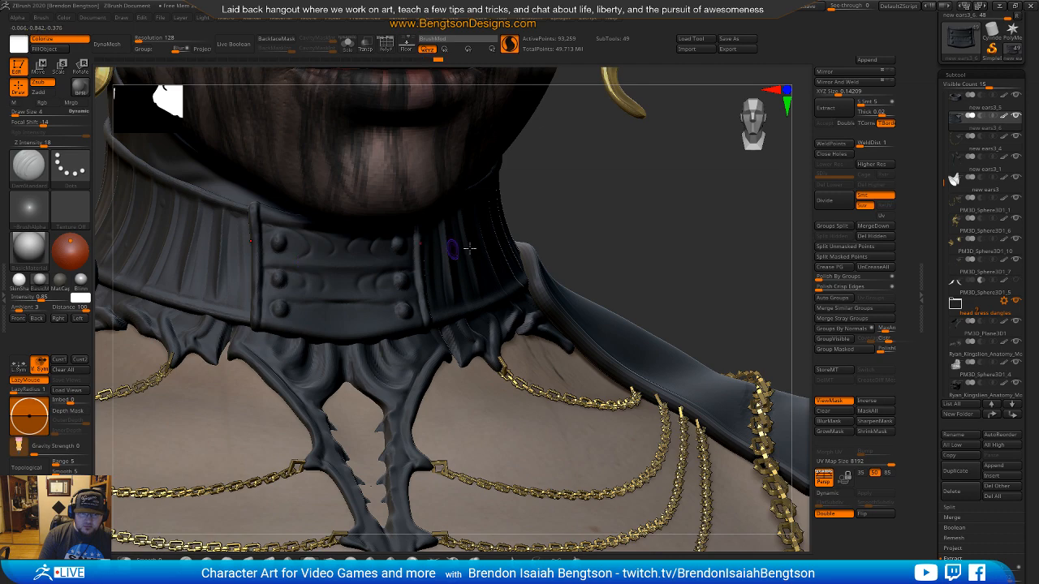
pyautogui.moveTo(587, 248); pyautogui.dragTo(344, 255)
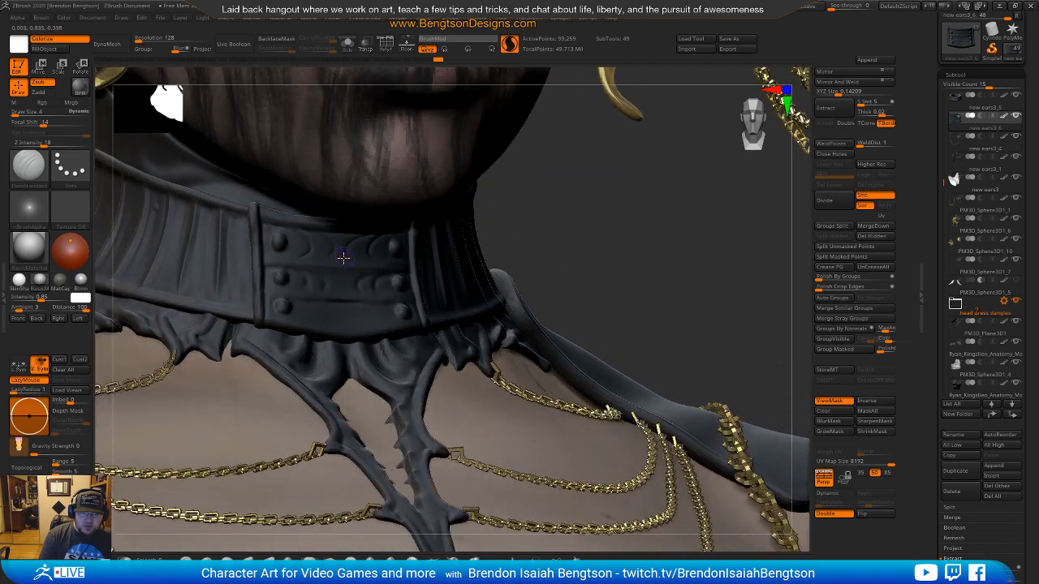
pyautogui.press('shift')
pyautogui.hotkey('ctrl', 'z')
pyautogui.hotkey('ctrl', 'z')
pyautogui.hotkey('ctrl', 'z')
pyautogui.hotkey('ctrl', 'z')
# Step: Adjust the Smooth brush's draw size and soften the creases between the front plate's middle rivets
pyautogui.press('shift')
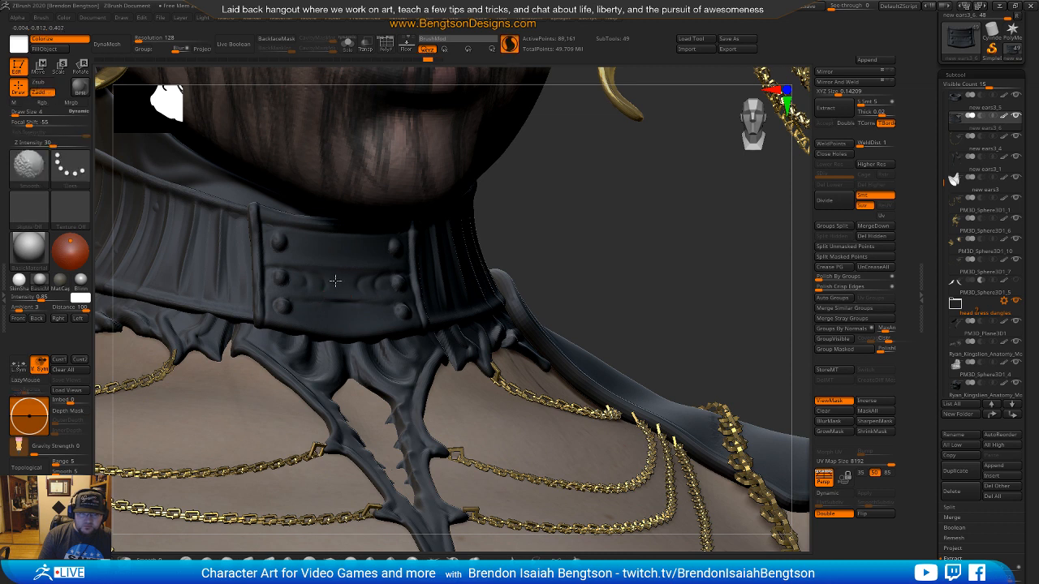
pyautogui.press('space')
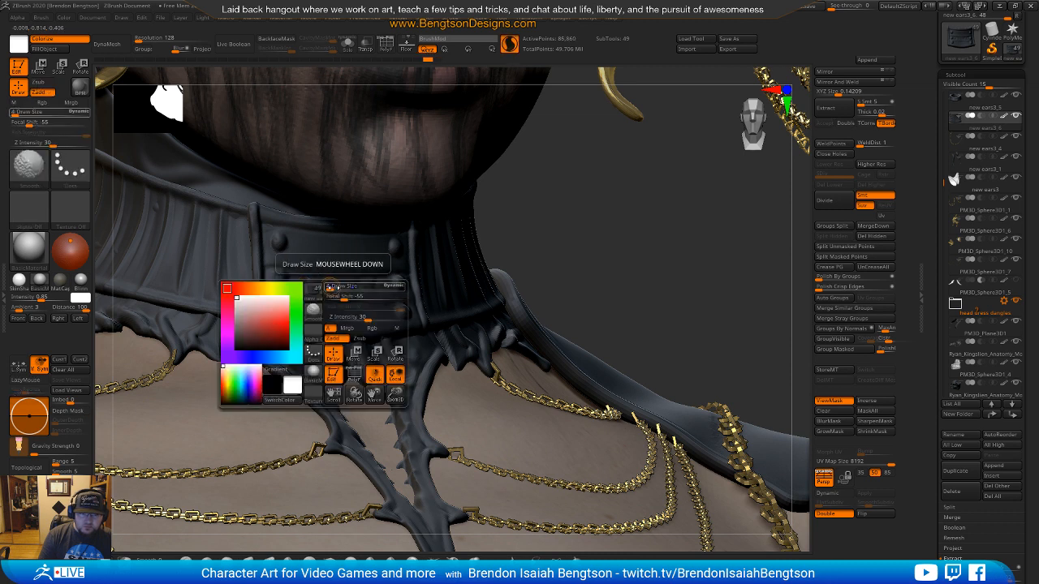
pyautogui.hotkey('ctrl', 'shift')
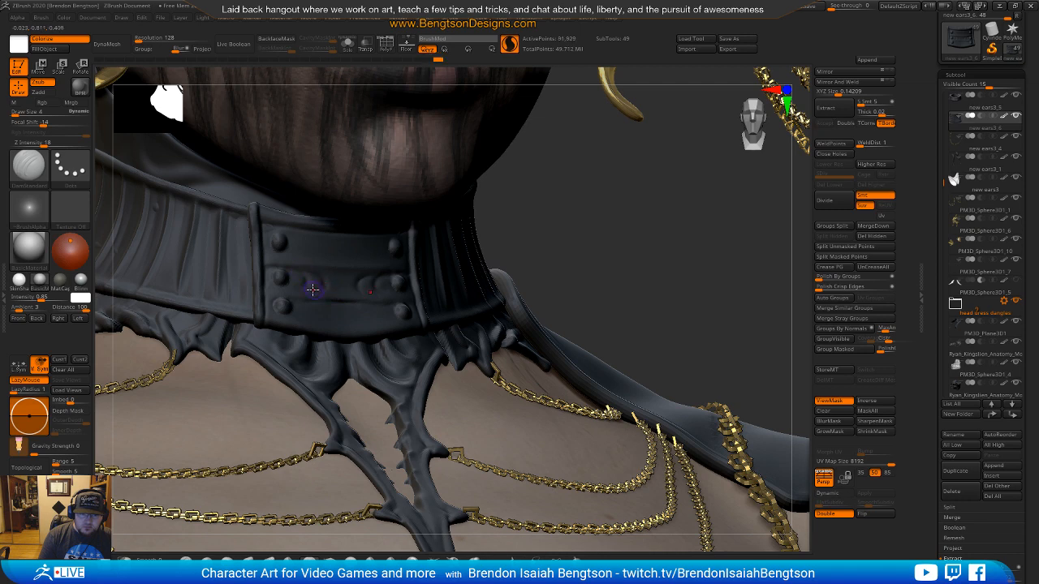
pyautogui.moveTo(520, 236); pyautogui.dragTo(557, 259)
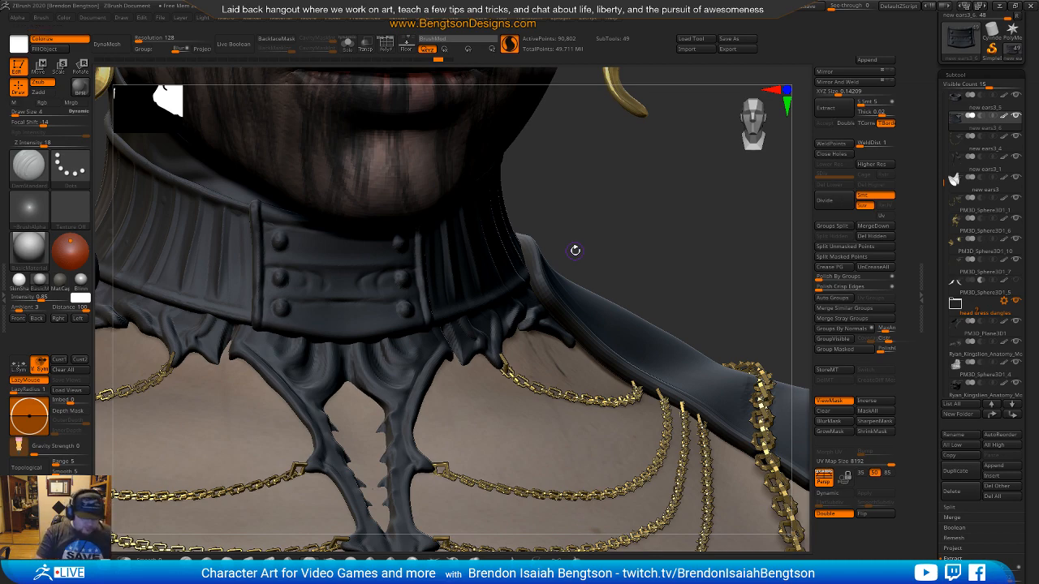
# Step: Select the chest piece with the high inner collar and switch to the Move Topological brush
pyautogui.moveTo(561, 179)
pyautogui.mouseDown()
pyautogui.moveTo(579, 203)
pyautogui.moveTo(552, 191)
pyautogui.moveTo(529, 201)
pyautogui.mouseUp()
pyautogui.keyDown('alt'); pyautogui.click(536, 150); pyautogui.keyUp('alt')
pyautogui.press('b')
pyautogui.press('m')
pyautogui.press('t')
pyautogui.press('space')
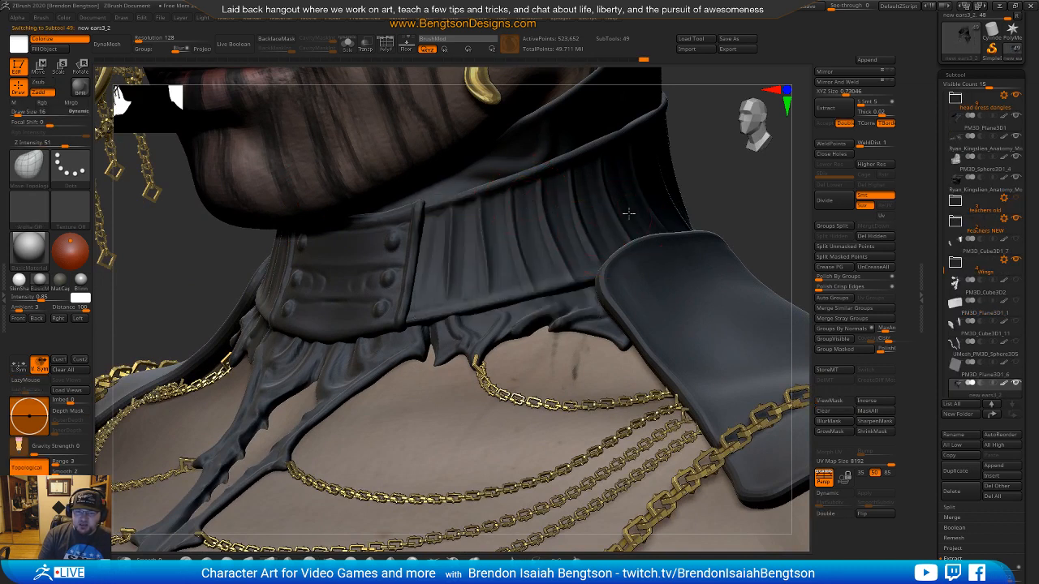
# Step: Check the collar from all sides, set the Move Topological draw size to 56, and adjust the riveted front plate and ribbed collar
pyautogui.moveTo(777, 215)
pyautogui.keyDown('alt'); pyautogui.mouseDown()
pyautogui.moveTo(557, 259)
pyautogui.moveTo(341, 268)
pyautogui.mouseUp(); pyautogui.keyUp('alt')
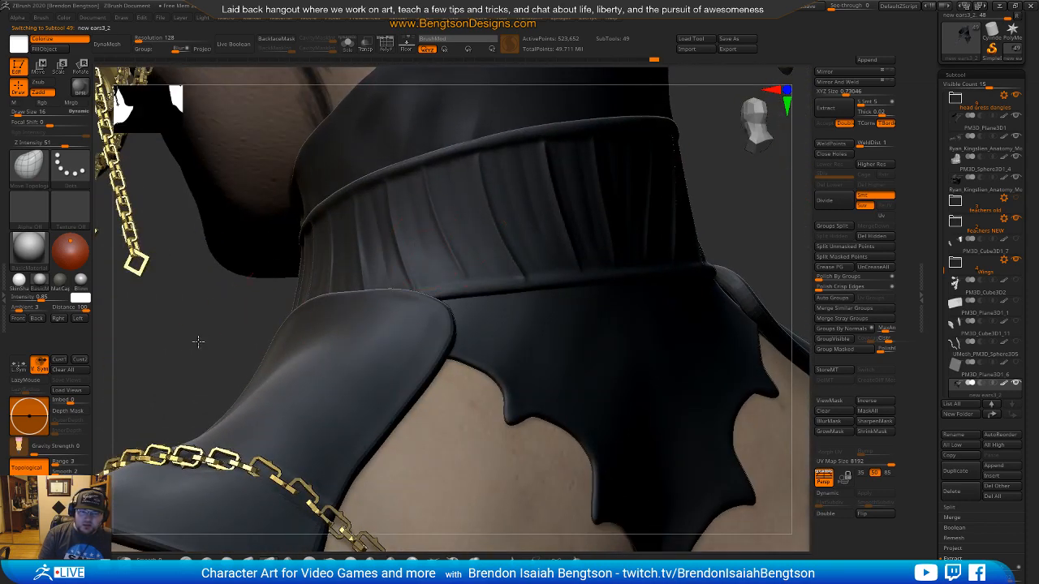
pyautogui.keyDown('alt'); pyautogui.moveTo(198, 346); pyautogui.dragTo(243, 146); pyautogui.keyUp('alt')
pyautogui.moveTo(310, 278); pyautogui.dragTo(509, 187)
pyautogui.moveTo(460, 244); pyautogui.dragTo(459, 414)
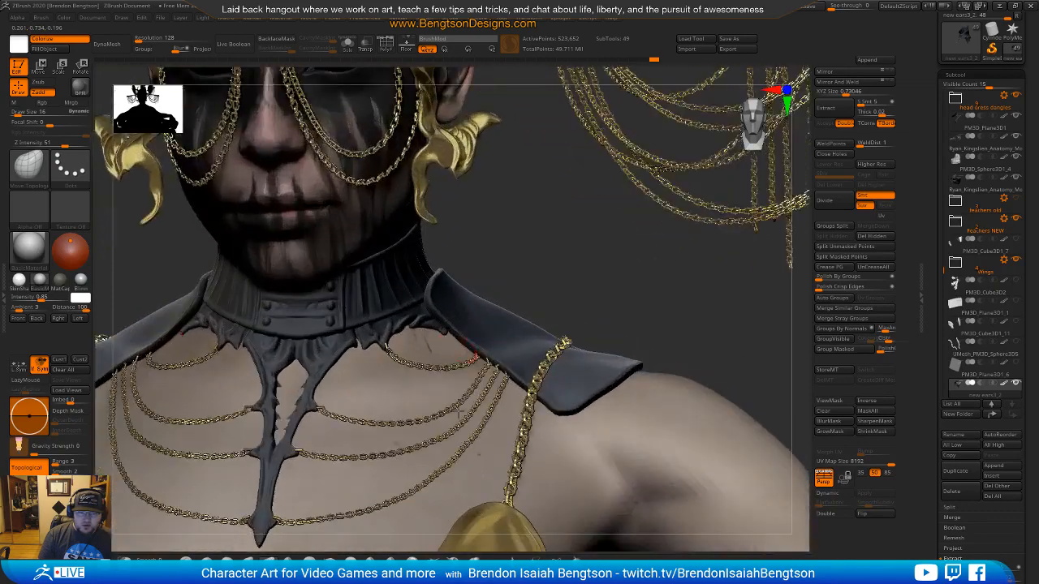
pyautogui.moveTo(487, 292)
pyautogui.keyDown('alt'); pyautogui.mouseDown()
pyautogui.moveTo(516, 357)
pyautogui.moveTo(503, 301)
pyautogui.mouseUp(); pyautogui.keyUp('alt')
pyautogui.press('space')
pyautogui.moveTo(307, 403); pyautogui.dragTo(318, 403)
pyautogui.moveTo(565, 301); pyautogui.dragTo(476, 352)
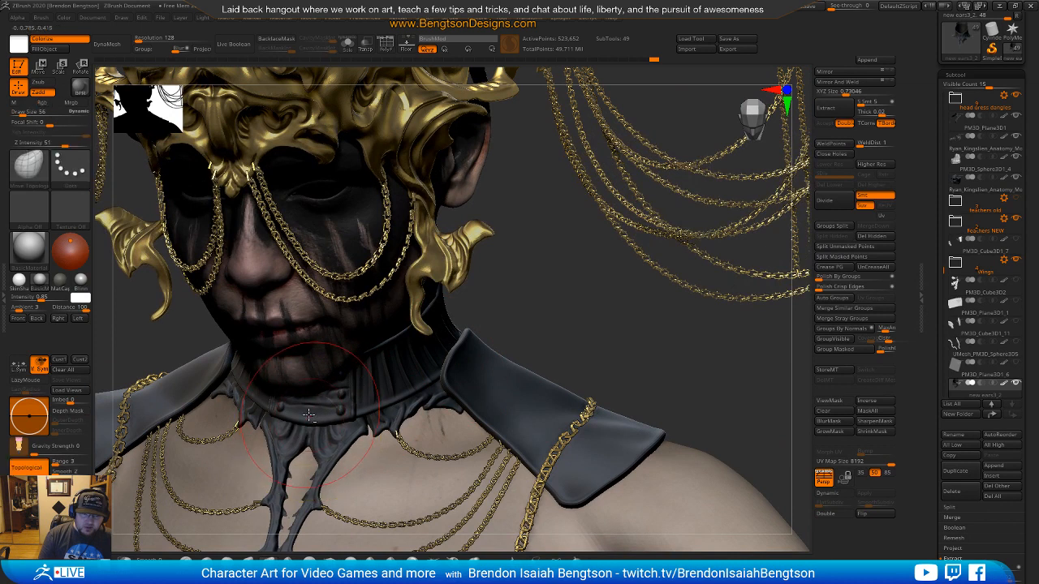
pyautogui.keyDown('alt'); pyautogui.click(308, 424); pyautogui.keyUp('alt')
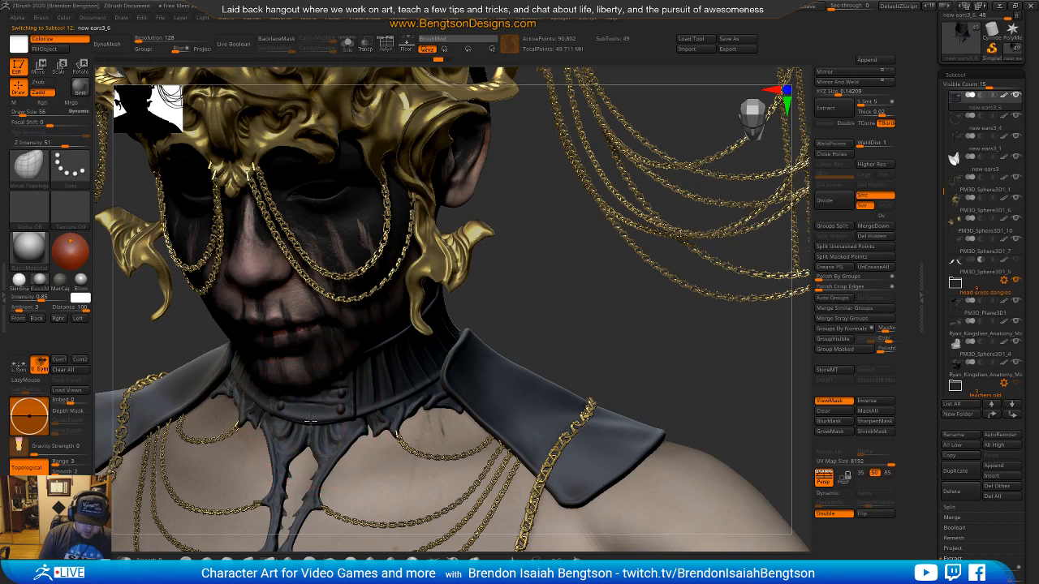
pyautogui.keyDown('alt'); pyautogui.click(345, 412); pyautogui.keyUp('alt')
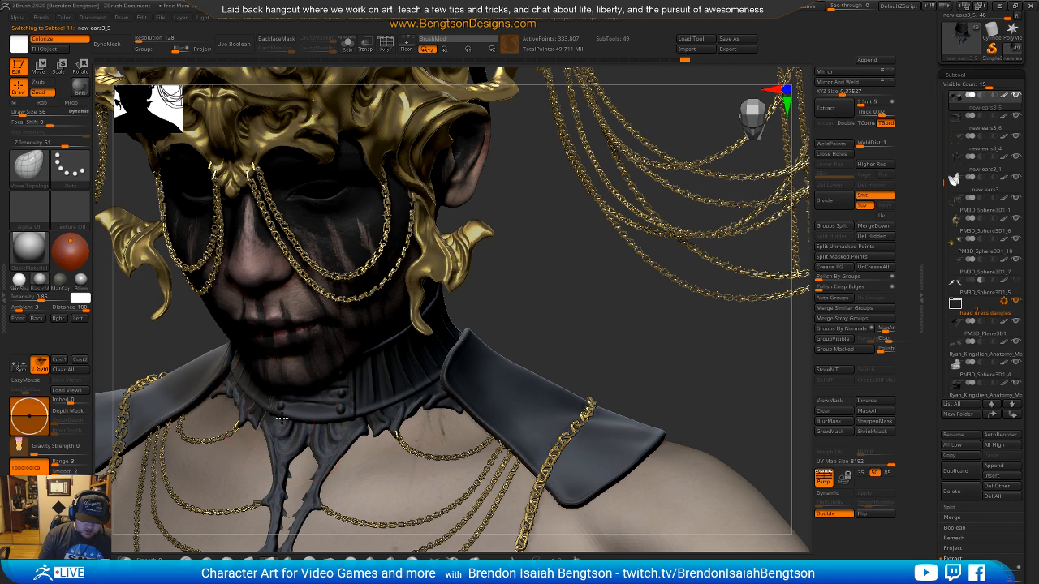
pyautogui.moveTo(600, 292); pyautogui.dragTo(530, 276)
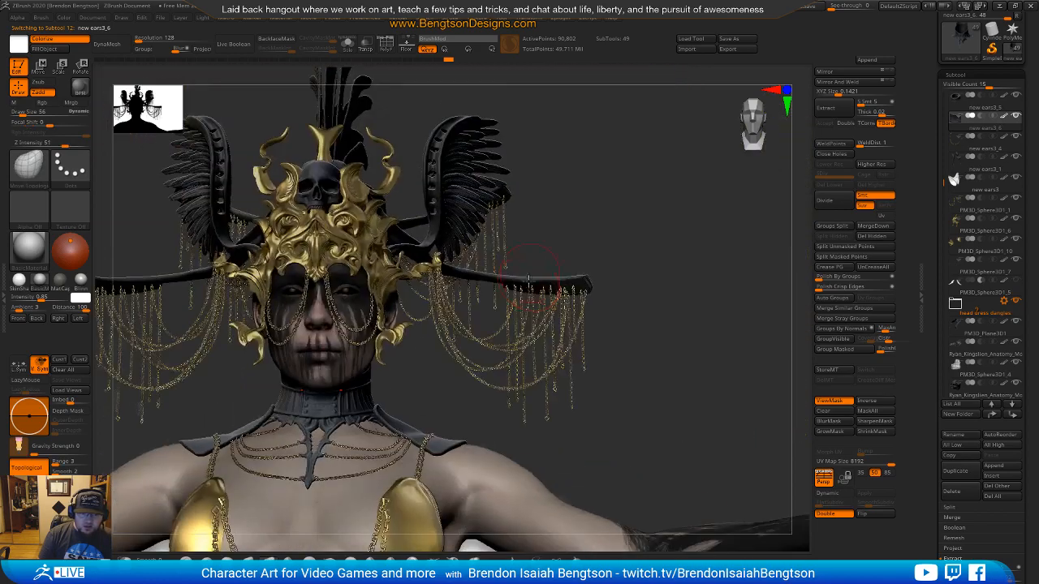
# Step: Select the ribbed neck collar and reshape it with Move Topological at draw size 101
pyautogui.keyDown('alt'); pyautogui.moveTo(441, 385); pyautogui.dragTo(621, 389); pyautogui.keyUp('alt')
pyautogui.keyDown('alt'); pyautogui.click(463, 213); pyautogui.keyUp('alt')
pyautogui.press('space')
pyautogui.moveTo(464, 206); pyautogui.dragTo(485, 206)
pyautogui.moveTo(598, 306); pyautogui.dragTo(560, 340)
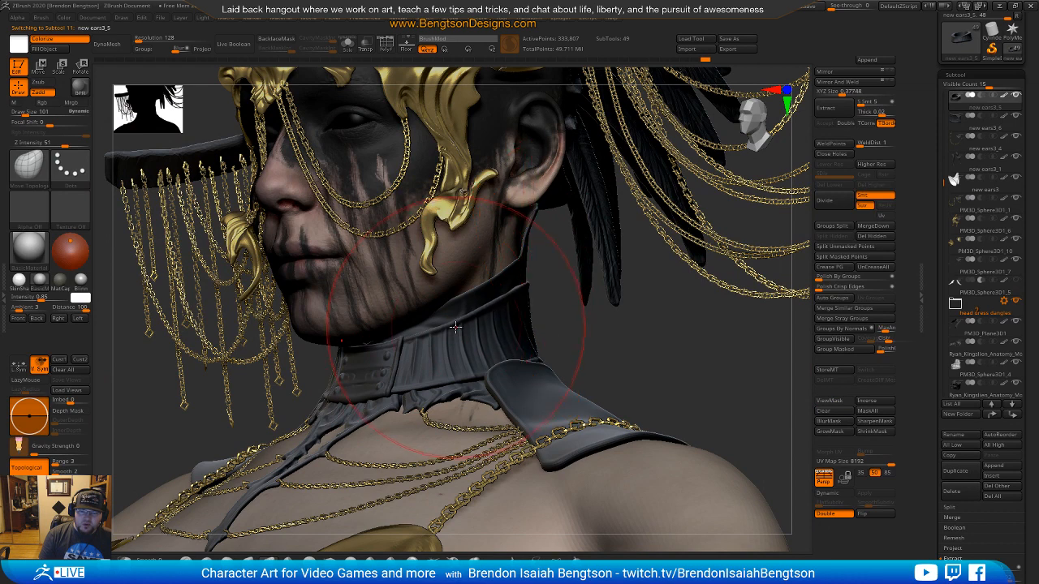
# Step: Fit the neck collar's side and back with Move Topological at draw size 49
pyautogui.press('space')
pyautogui.moveTo(415, 340); pyautogui.dragTo(455, 306)
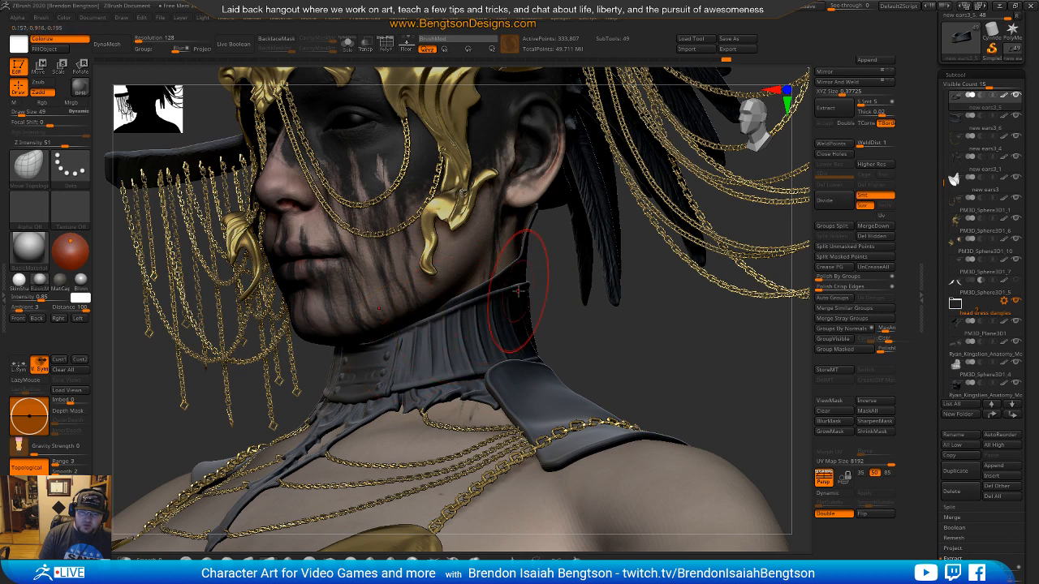
pyautogui.moveTo(538, 314); pyautogui.dragTo(600, 275)
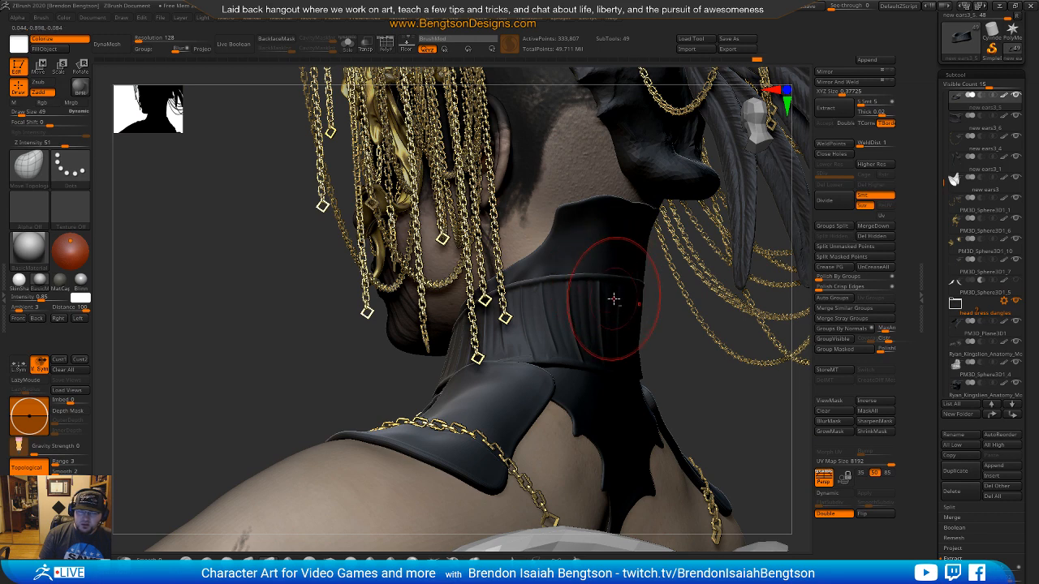
pyautogui.moveTo(336, 365)
pyautogui.mouseDown()
pyautogui.moveTo(519, 364)
pyautogui.moveTo(451, 379)
pyautogui.mouseUp()
pyautogui.moveTo(697, 328); pyautogui.dragTo(735, 390)
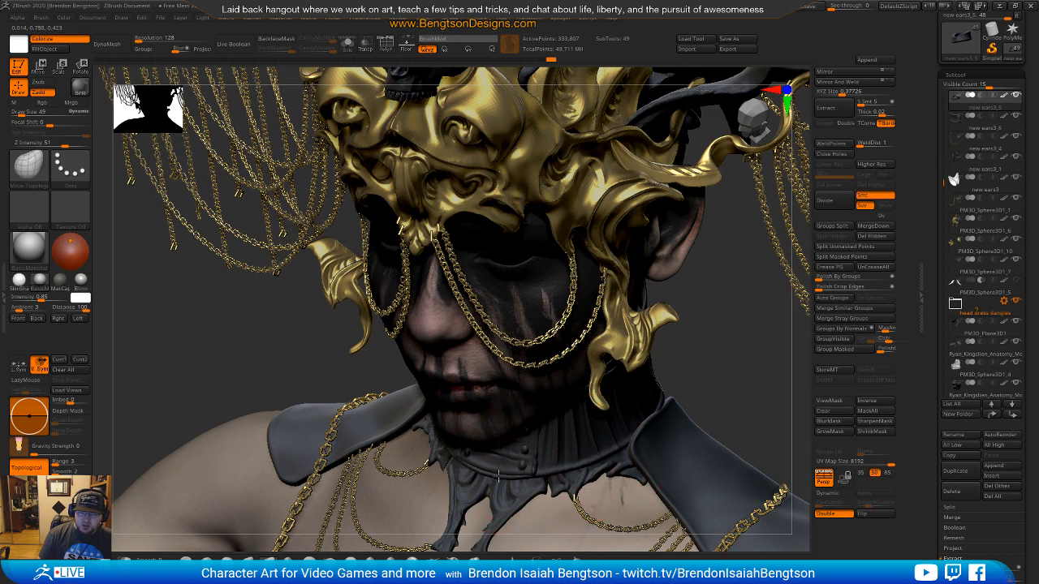
# Step: Set the brush to draw size 44 and Z intensity 42 for adjusting the neck collar's front
pyautogui.press('space')
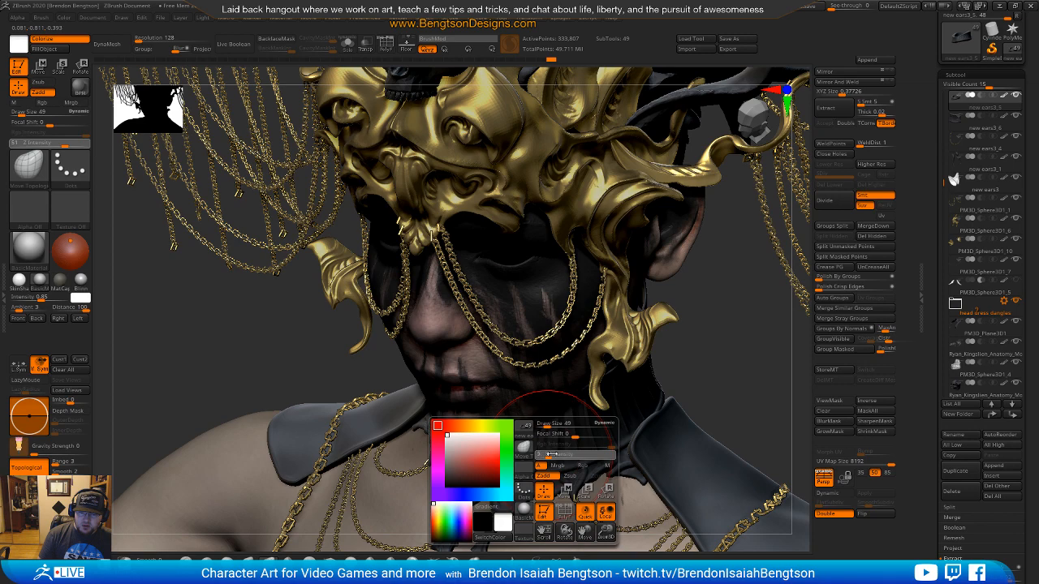
pyautogui.moveTo(590, 457); pyautogui.dragTo(586, 456)
pyautogui.moveTo(547, 423); pyautogui.dragTo(546, 423)
pyautogui.moveTo(641, 365); pyautogui.dragTo(434, 440, button='right')
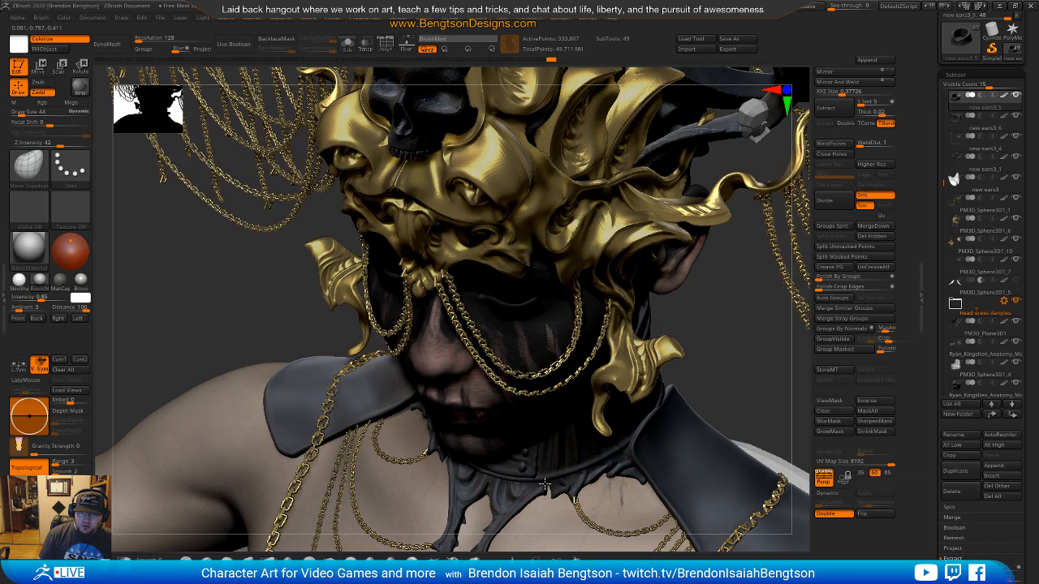
pyautogui.moveTo(728, 330)
pyautogui.mouseDown()
pyautogui.moveTo(723, 305)
pyautogui.moveTo(742, 304)
pyautogui.mouseUp()
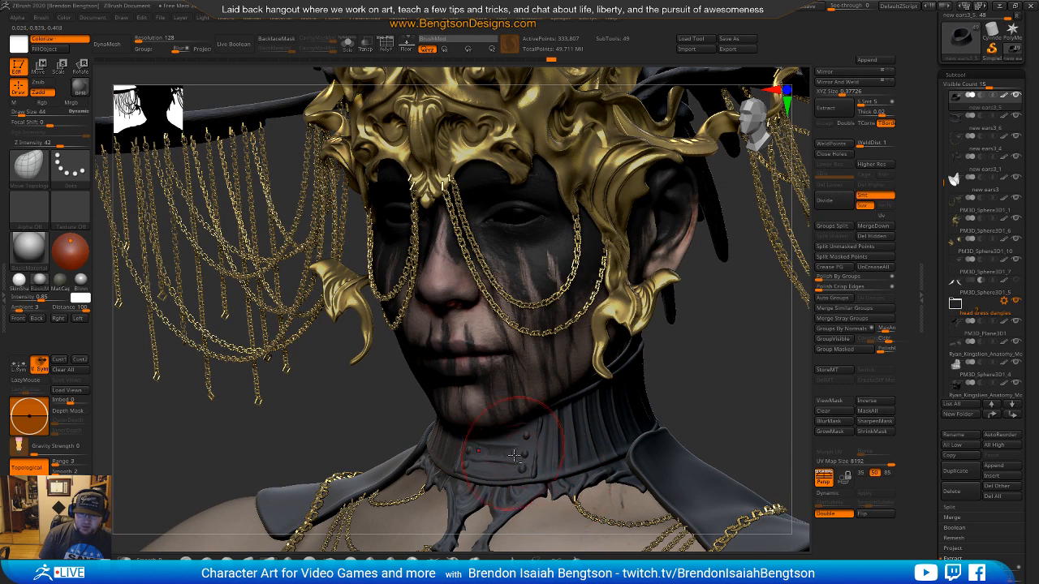
# Step: Select the riveted front plate, clear its mask, and reshape its lower edge with Move Topological
pyautogui.keyDown('alt'); pyautogui.click(524, 459); pyautogui.keyUp('alt')
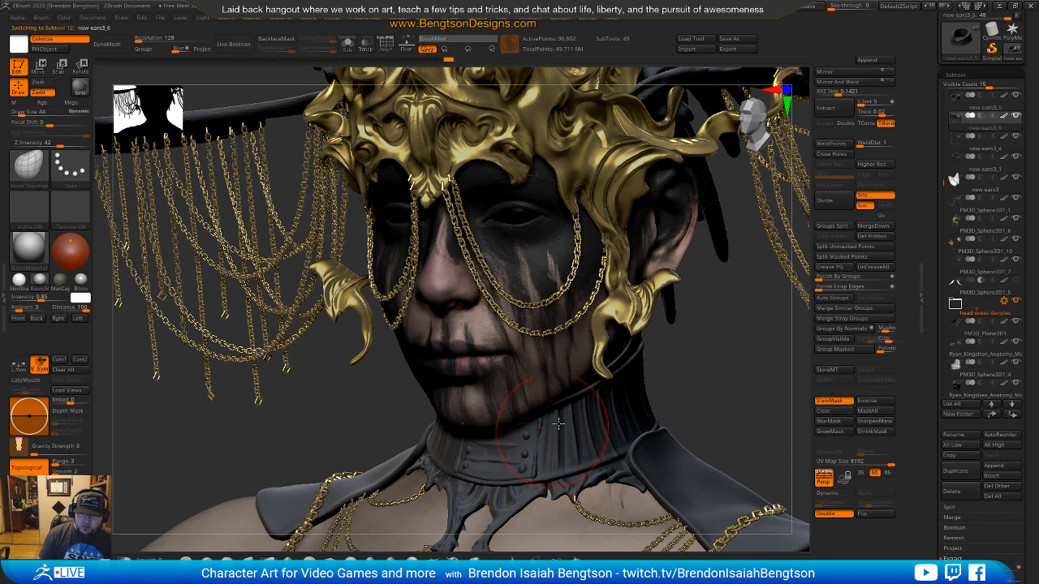
pyautogui.keyDown('ctrl'); pyautogui.moveTo(691, 387); pyautogui.dragTo(680, 412); pyautogui.keyUp('ctrl')
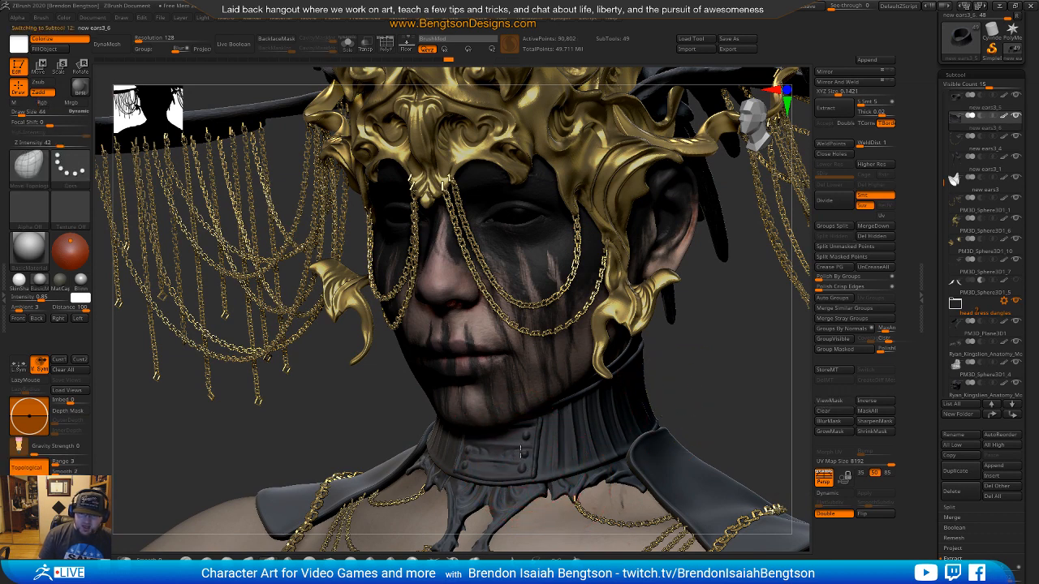
pyautogui.moveTo(476, 477); pyautogui.dragTo(453, 479)
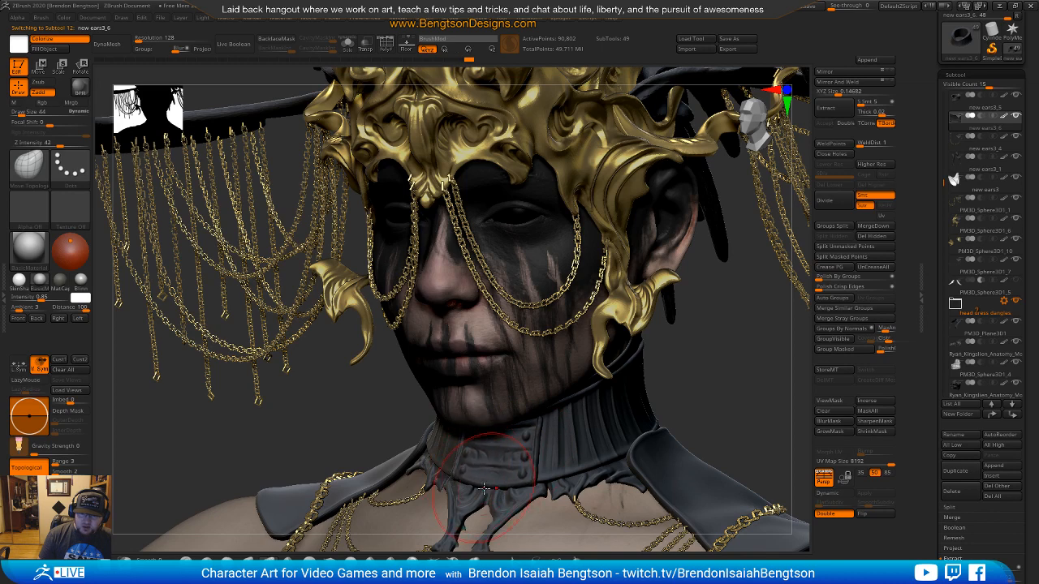
pyautogui.moveTo(746, 396); pyautogui.dragTo(538, 418)
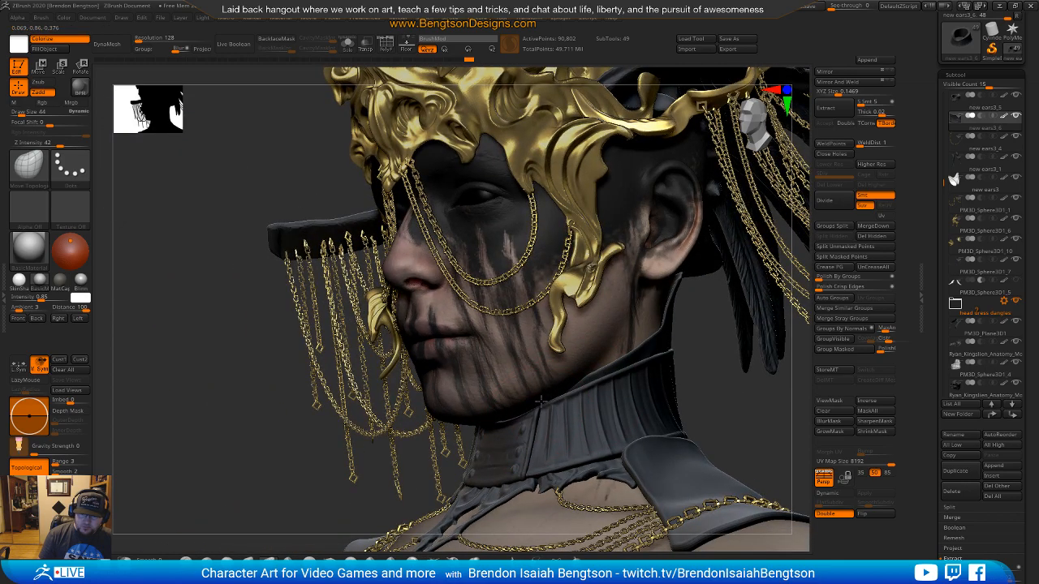
pyautogui.moveTo(744, 405); pyautogui.dragTo(725, 213)
pyautogui.moveTo(744, 313); pyautogui.dragTo(732, 379)
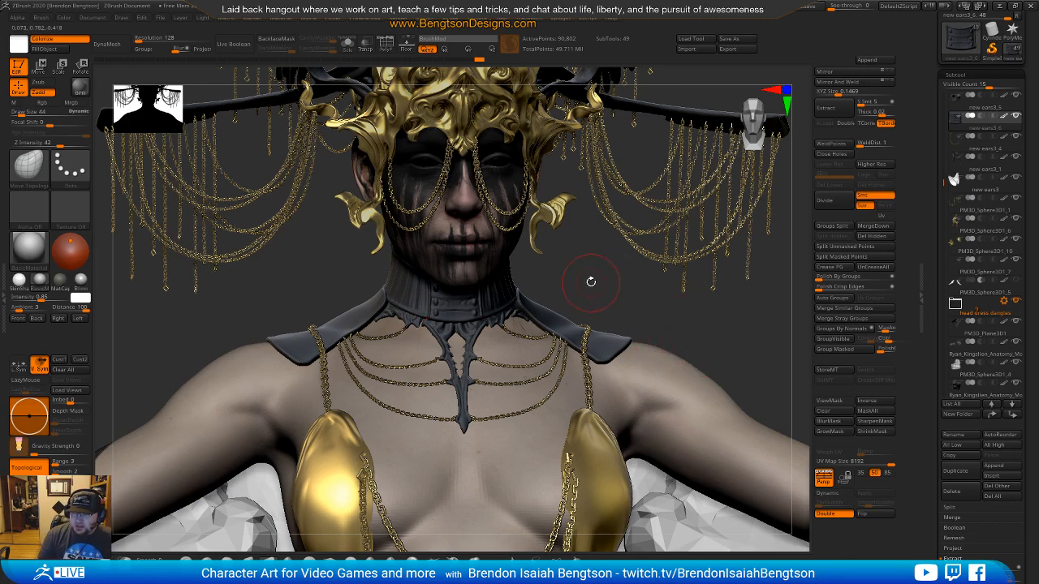
# Step: Select the ribbed neck collar and reduce the draw size to 24 for its rear upper rim
pyautogui.moveTo(586, 291)
pyautogui.mouseDown()
pyautogui.moveTo(560, 337)
pyautogui.moveTo(577, 330)
pyautogui.moveTo(560, 327)
pyautogui.moveTo(572, 367)
pyautogui.moveTo(577, 303)
pyautogui.mouseUp()
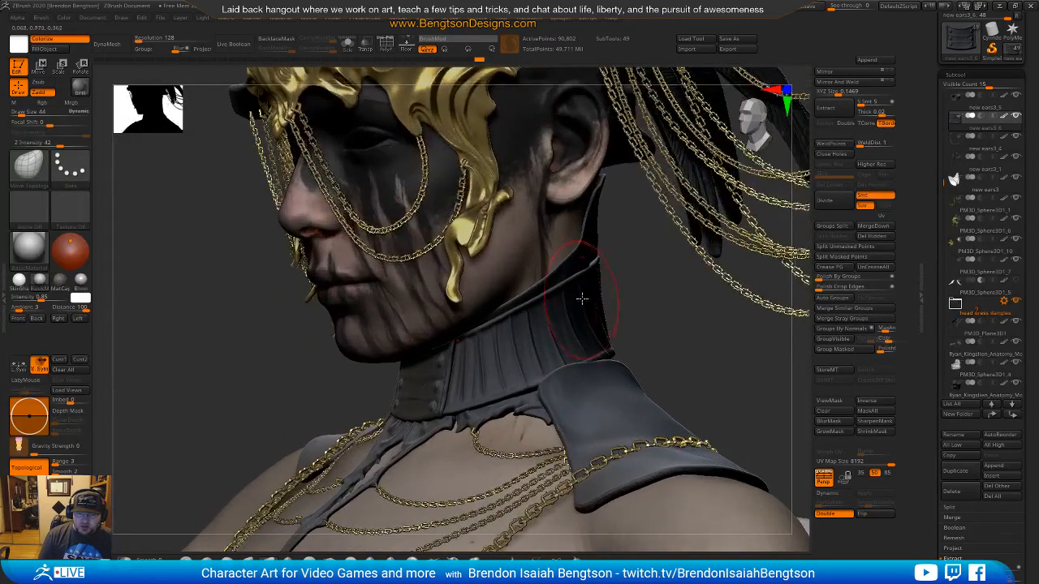
pyautogui.keyDown('alt'); pyautogui.click(596, 273); pyautogui.keyUp('alt')
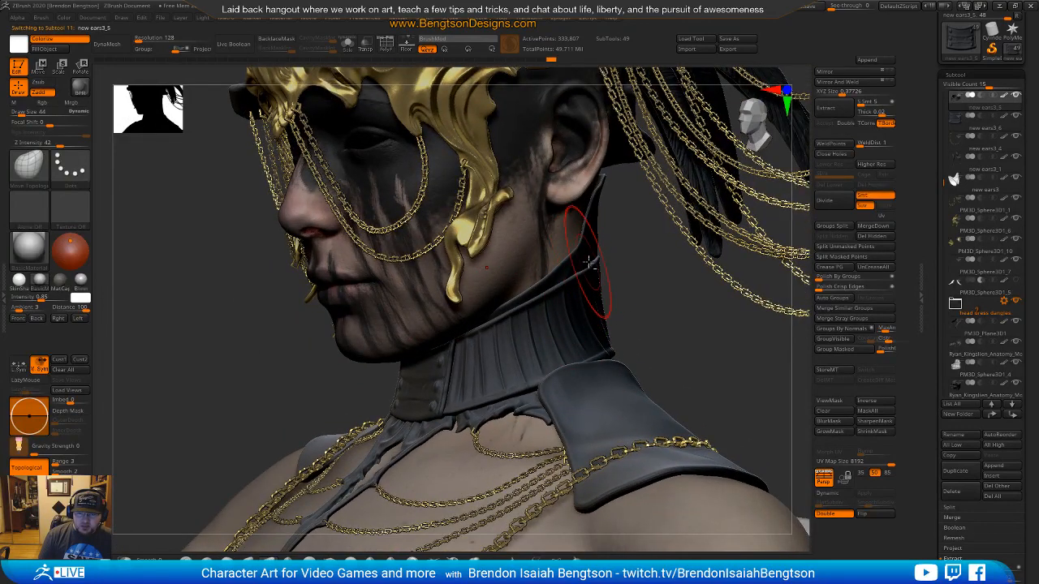
pyautogui.press('space')
pyautogui.moveTo(587, 273); pyautogui.dragTo(587, 276)
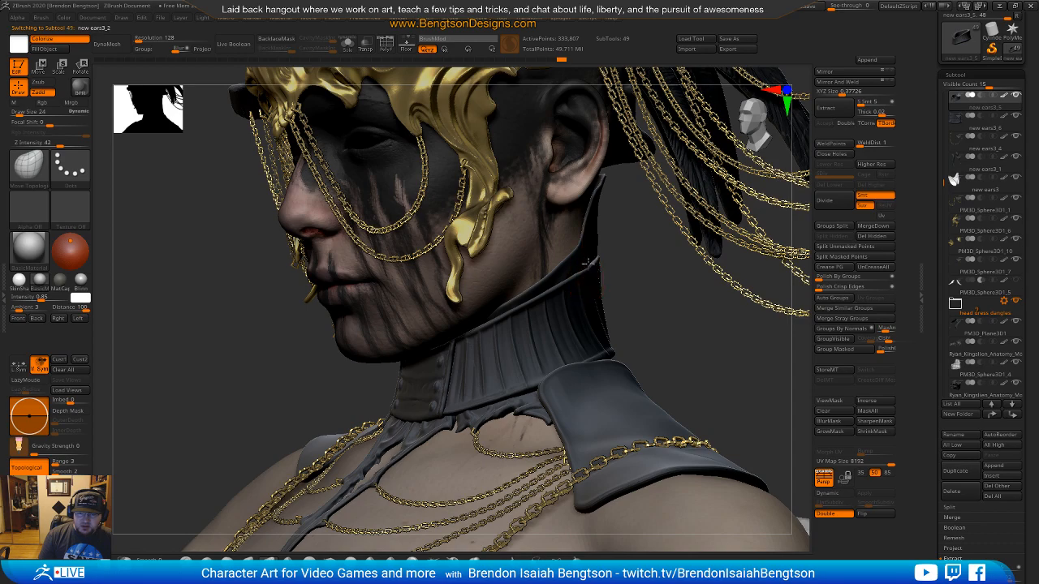
# Step: Set the draw size to 38 and check how the ribbed collar and chest piece meet at the nape
pyautogui.keyDown('alt'); pyautogui.click(588, 270); pyautogui.keyUp('alt')
pyautogui.moveTo(656, 297)
pyautogui.mouseDown()
pyautogui.moveTo(603, 334)
pyautogui.moveTo(475, 349)
pyautogui.moveTo(594, 318)
pyautogui.moveTo(588, 327)
pyautogui.mouseUp()
pyautogui.press('space')
pyautogui.press('ctrl')
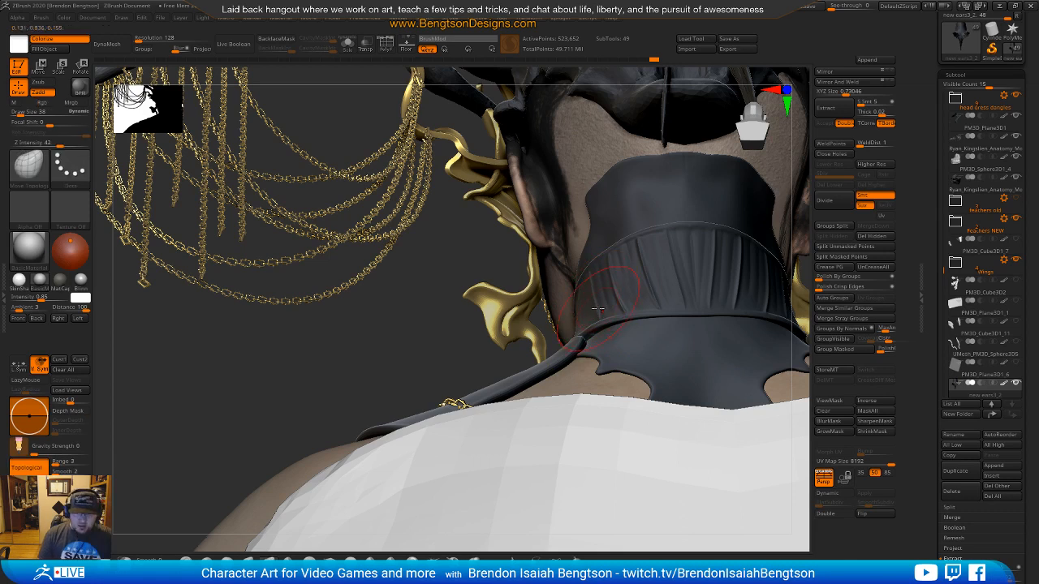
pyautogui.keyDown('alt'); pyautogui.click(602, 307); pyautogui.keyUp('alt')
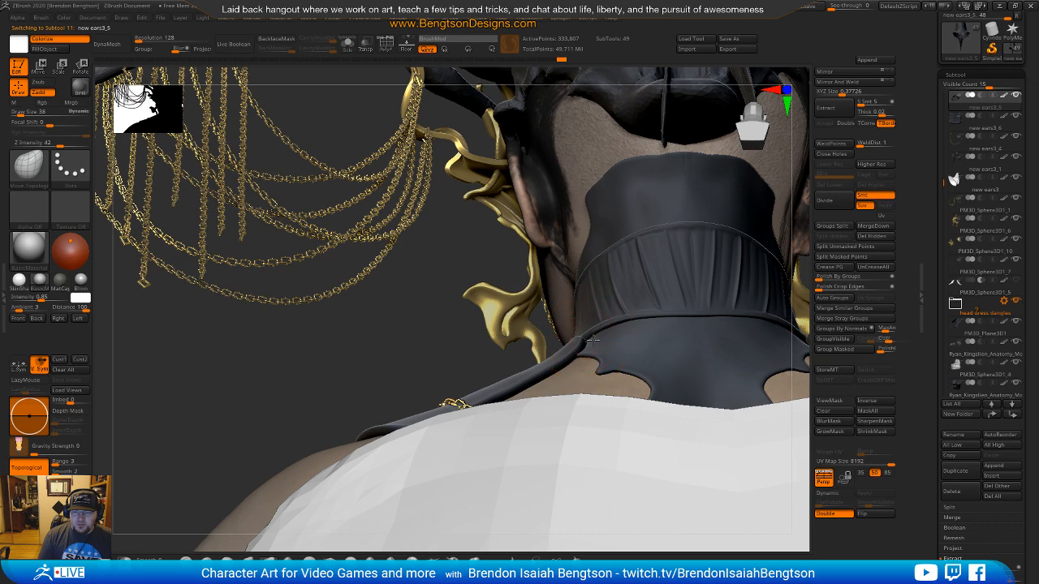
pyautogui.moveTo(436, 362); pyautogui.dragTo(445, 403)
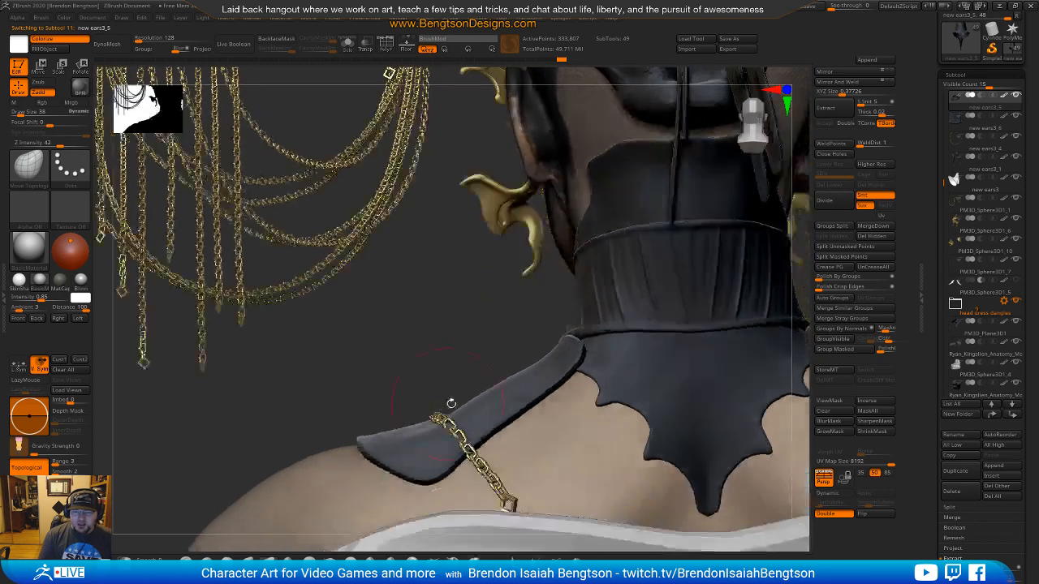
pyautogui.moveTo(463, 345); pyautogui.dragTo(466, 390)
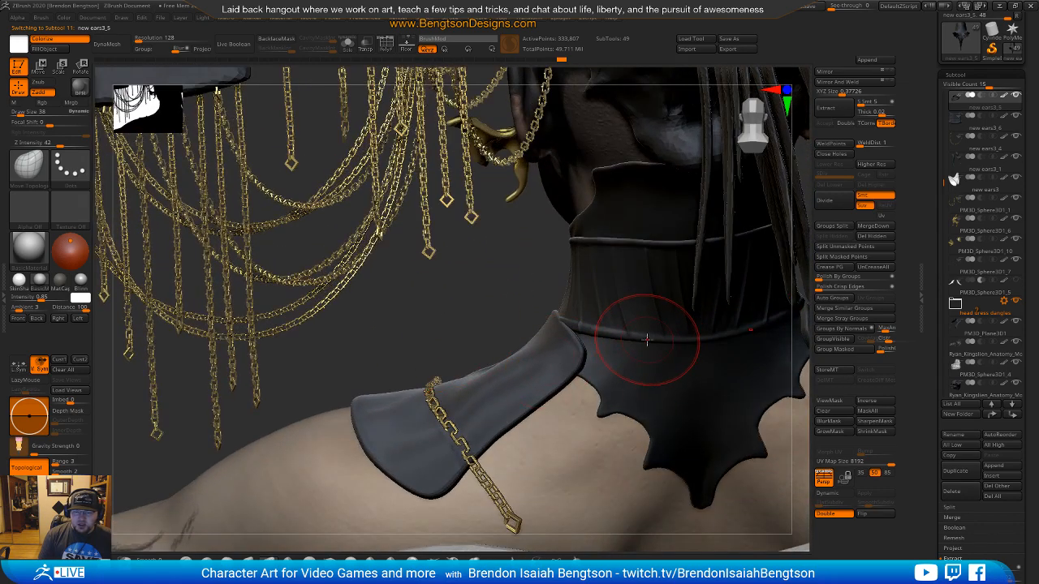
# Step: Select the front plate and smooth away its rivets and creases
pyautogui.moveTo(431, 294)
pyautogui.mouseDown()
pyautogui.moveTo(503, 290)
pyautogui.moveTo(556, 312)
pyautogui.mouseUp()
pyautogui.moveTo(633, 284); pyautogui.dragTo(472, 260)
pyautogui.moveTo(464, 257); pyautogui.dragTo(463, 326, button='right')
pyautogui.keyDown('alt'); pyautogui.click(473, 323); pyautogui.keyUp('alt')
pyautogui.keyDown('shift'); pyautogui.moveTo(476, 313); pyautogui.dragTo(431, 312); pyautogui.keyUp('shift')
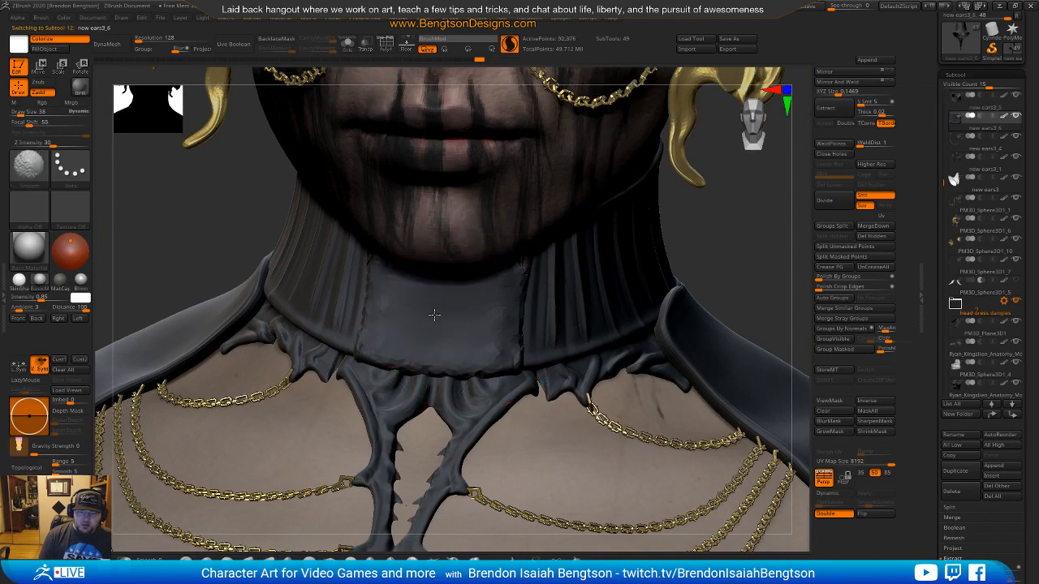
# Step: Build up raised borders along the front plate's side edges with ClayBuildup at draw size 20 and smooth them
pyautogui.moveTo(691, 274)
pyautogui.mouseDown(button='right')
pyautogui.moveTo(733, 223)
pyautogui.moveTo(721, 213)
pyautogui.mouseUp(button='right')
pyautogui.moveTo(741, 218)
pyautogui.mouseDown()
pyautogui.moveTo(684, 300)
pyautogui.moveTo(600, 290)
pyautogui.mouseUp()
pyautogui.press('b')
pyautogui.press('c')
pyautogui.press('b')
pyautogui.press('space')
pyautogui.moveTo(362, 253); pyautogui.dragTo(357, 252)
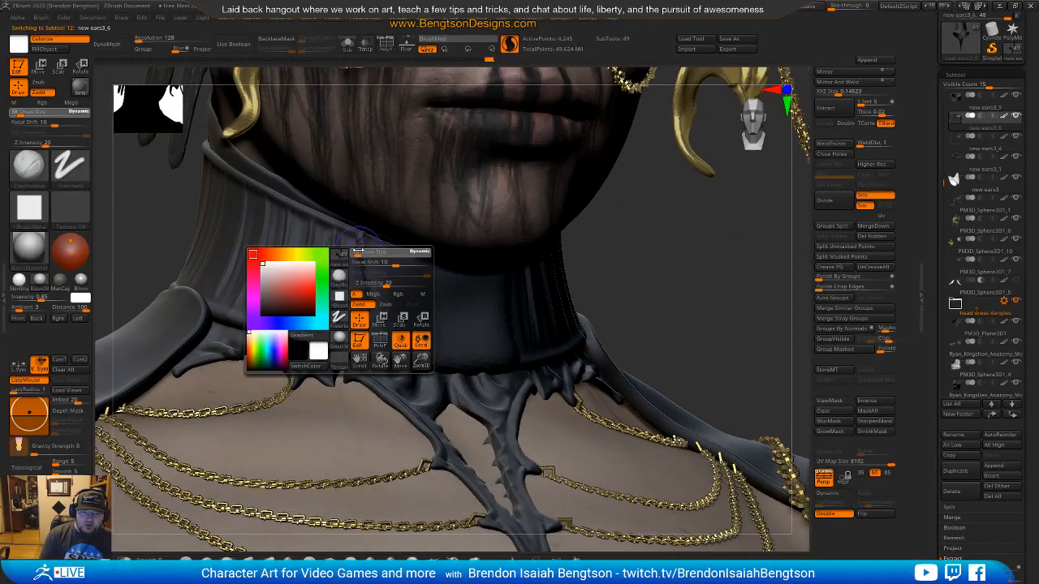
pyautogui.press('shift')
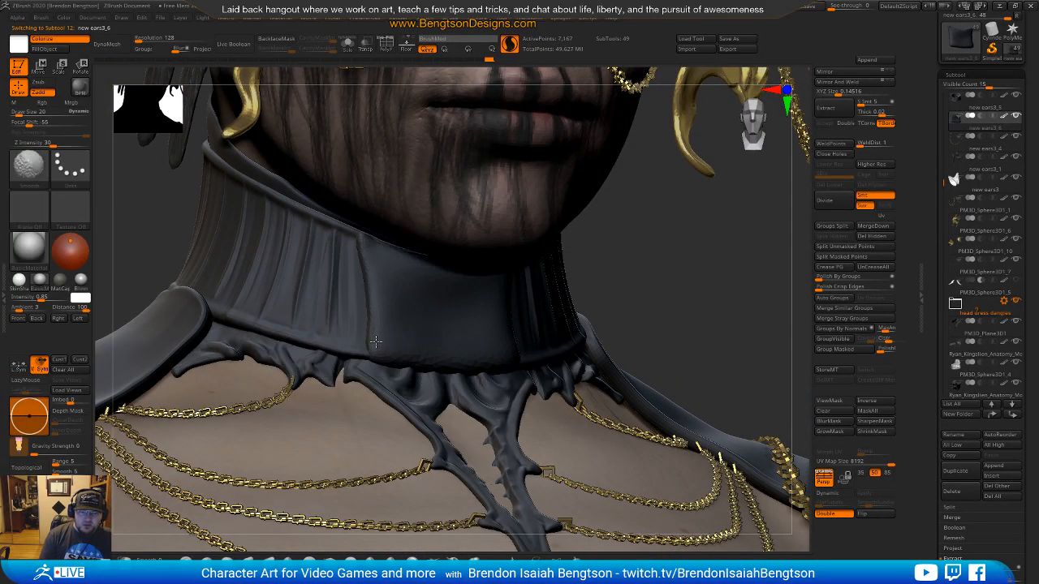
pyautogui.moveTo(373, 240); pyautogui.dragTo(369, 337)
pyautogui.keyDown('shift'); pyautogui.moveTo(370, 268); pyautogui.dragTo(360, 336); pyautogui.keyUp('shift')
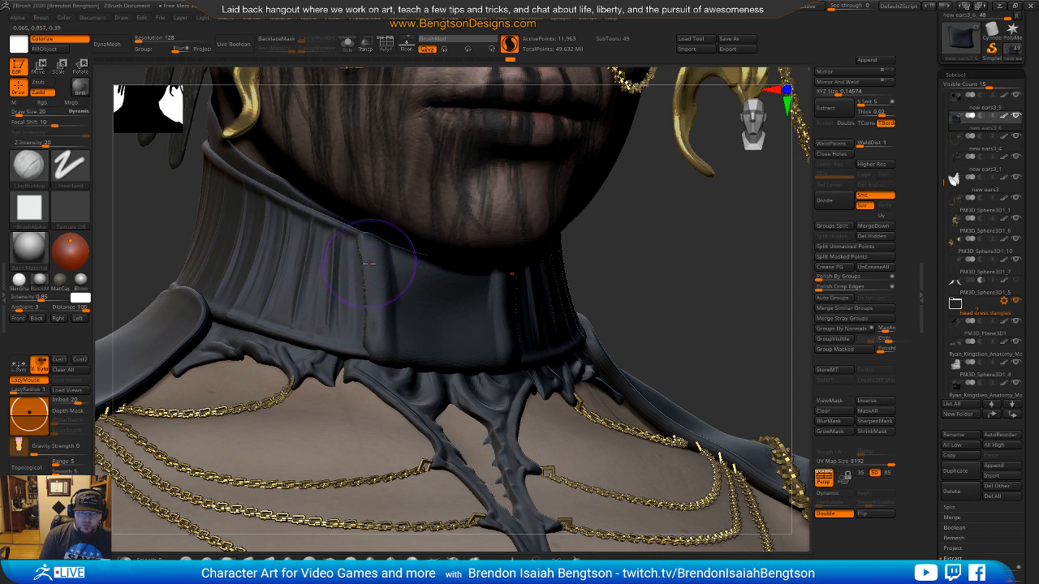
# Step: Check the front plate in isolation and refine its lower border with ClayBuildup at draw size 8, smoothing the edge
pyautogui.hotkey('shift', 's')
pyautogui.moveTo(405, 181)
pyautogui.mouseDown()
pyautogui.moveTo(473, 167)
pyautogui.moveTo(445, 206)
pyautogui.moveTo(424, 185)
pyautogui.moveTo(432, 214)
pyautogui.moveTo(406, 231)
pyautogui.moveTo(378, 245)
pyautogui.moveTo(375, 229)
pyautogui.mouseUp()
pyautogui.press('space')
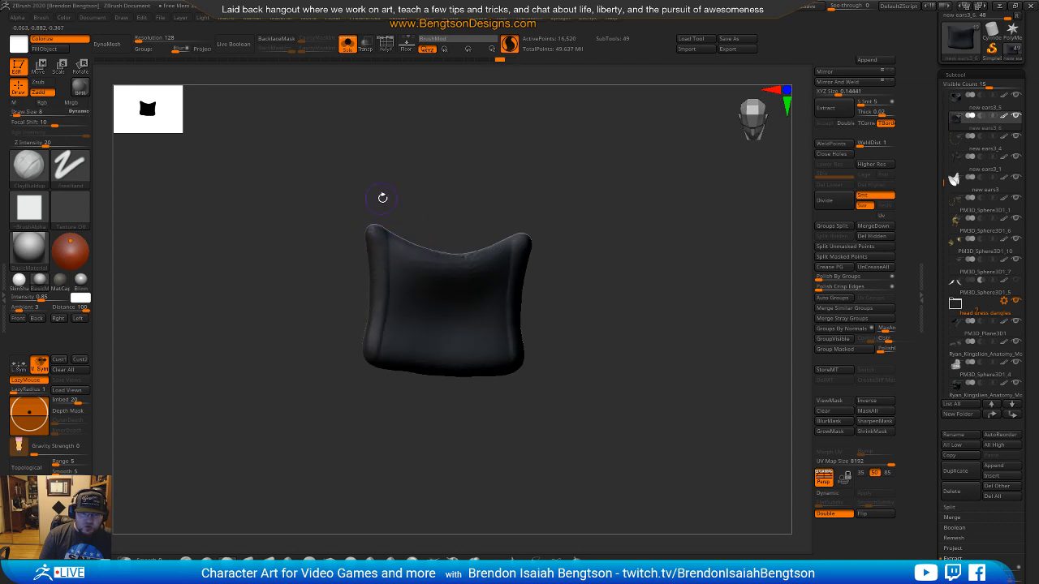
pyautogui.hotkey('shift', 'alt', 's')
pyautogui.moveTo(362, 315); pyautogui.dragTo(357, 319, button='right')
pyautogui.keyDown('shift'); pyautogui.moveTo(371, 357); pyautogui.dragTo(412, 362); pyautogui.keyUp('shift')
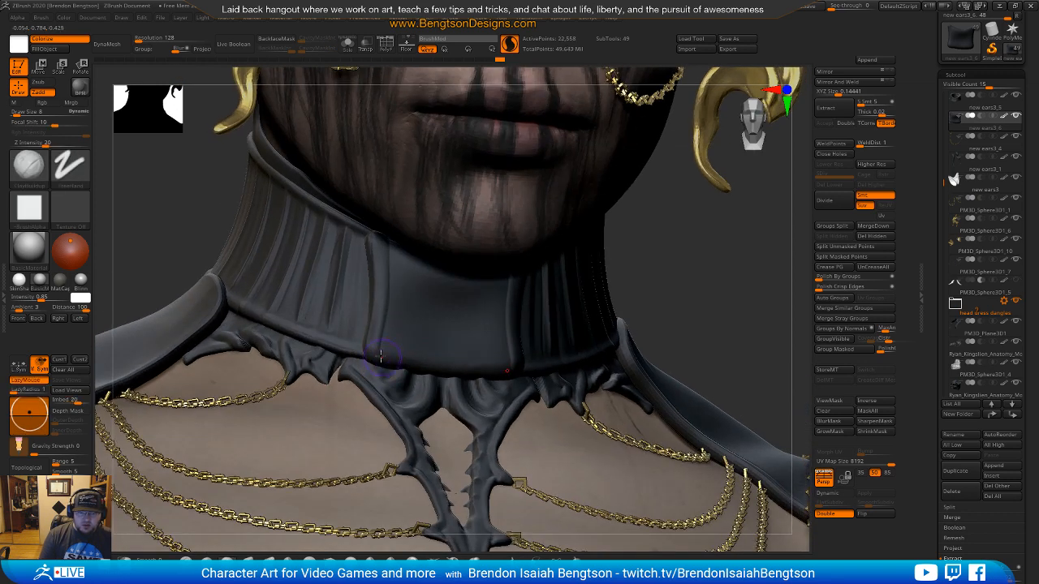
# Step: Show the wireframe and smooth the front plate's inner surface, using draw sizes 16 and 10
pyautogui.press('space')
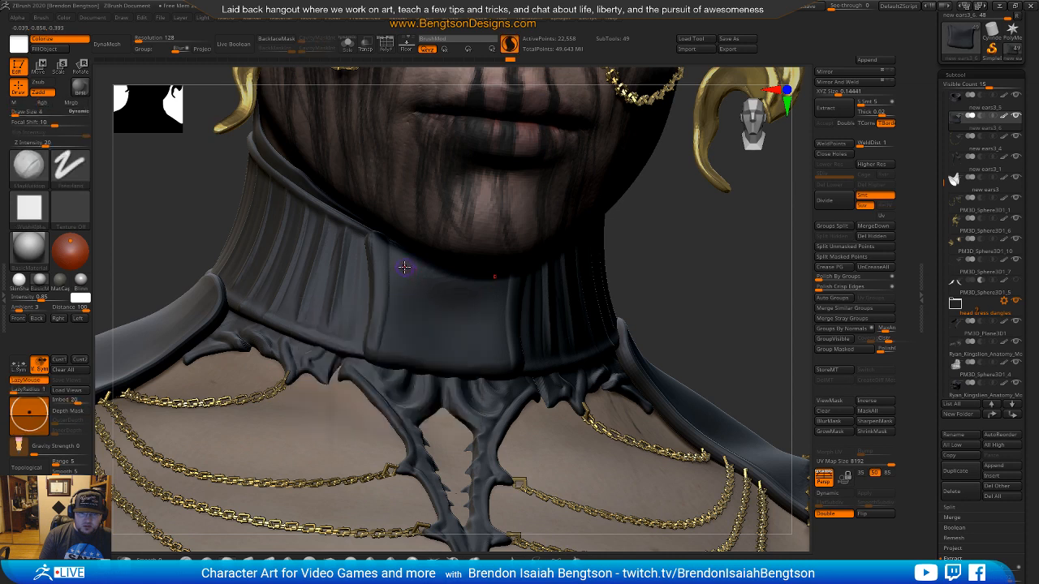
pyautogui.press('space')
pyautogui.hotkey('shift', 'f')
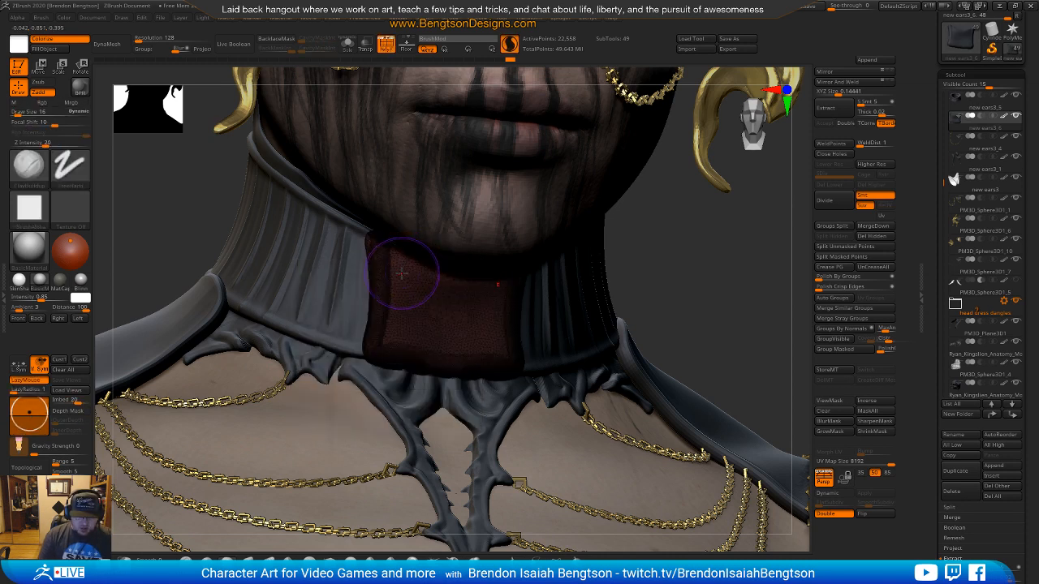
pyautogui.keyDown('shift'); pyautogui.moveTo(403, 268); pyautogui.dragTo(434, 278); pyautogui.keyUp('shift')
pyautogui.press('space')
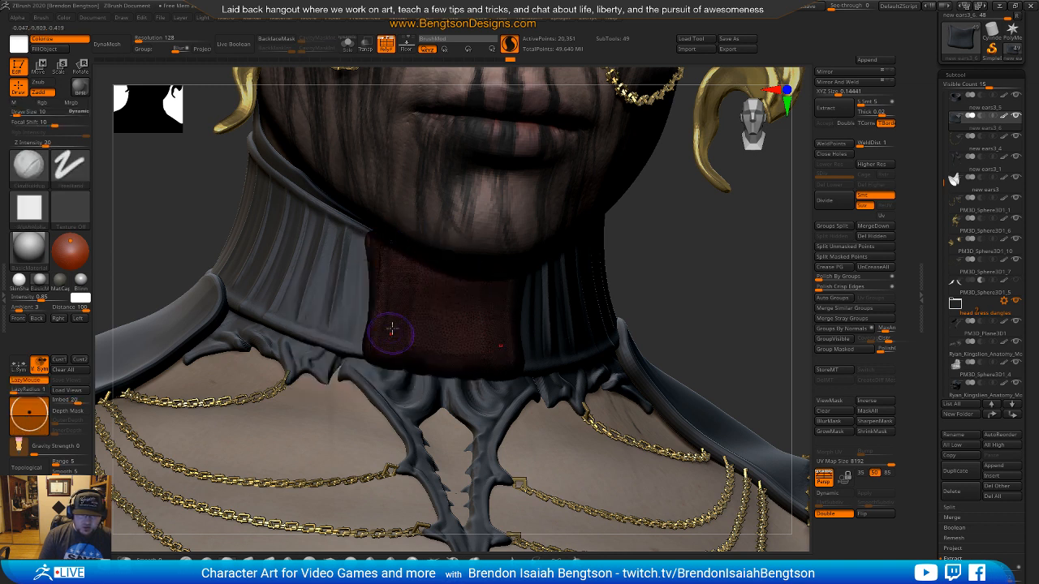
# Step: Hide the wireframe, mask three mirrored pairs of round rivet spots on the front plate at draw size 4, and invert the mask
pyautogui.hotkey('shift', 'f')
pyautogui.press('space')
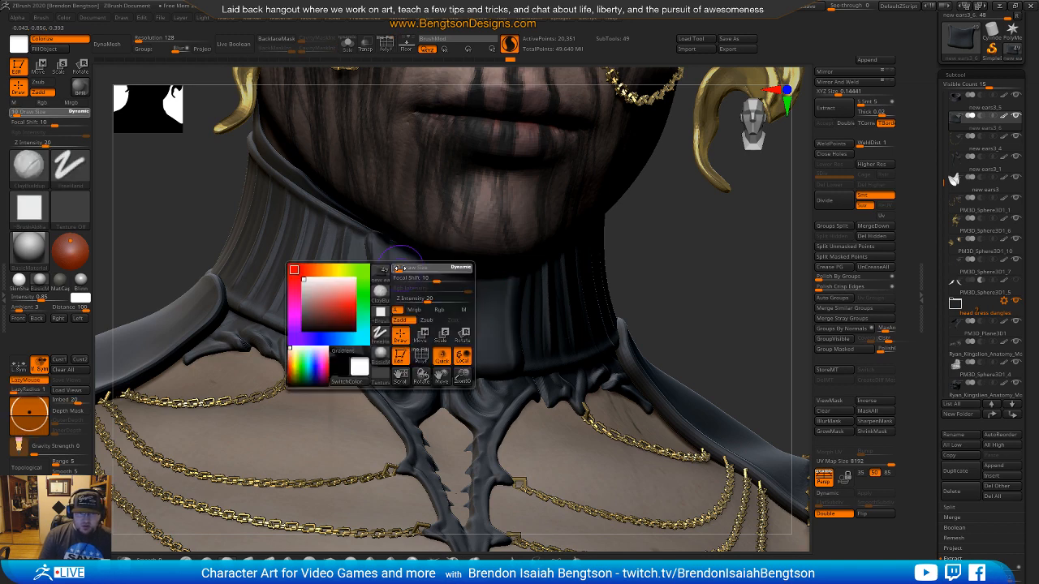
pyautogui.moveTo(397, 269); pyautogui.dragTo(393, 268)
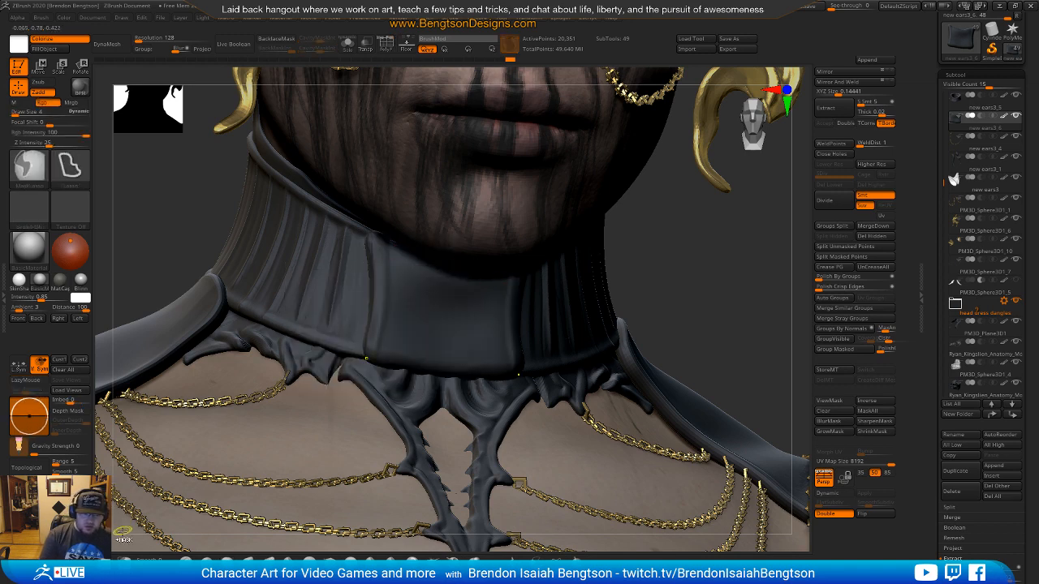
pyautogui.press('ctrl')
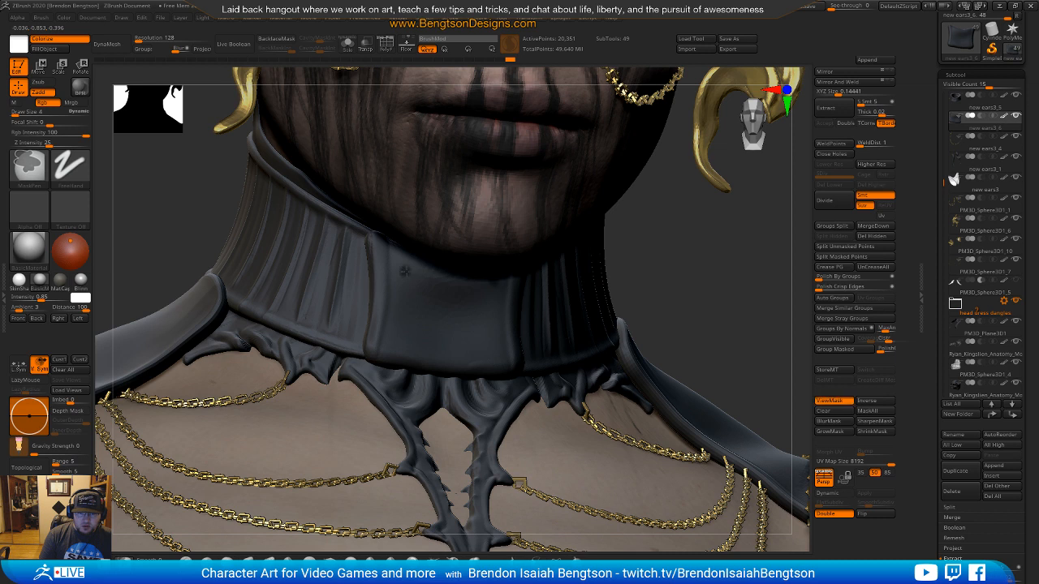
pyautogui.keyDown('ctrl'); pyautogui.click(408, 274); pyautogui.keyUp('ctrl')
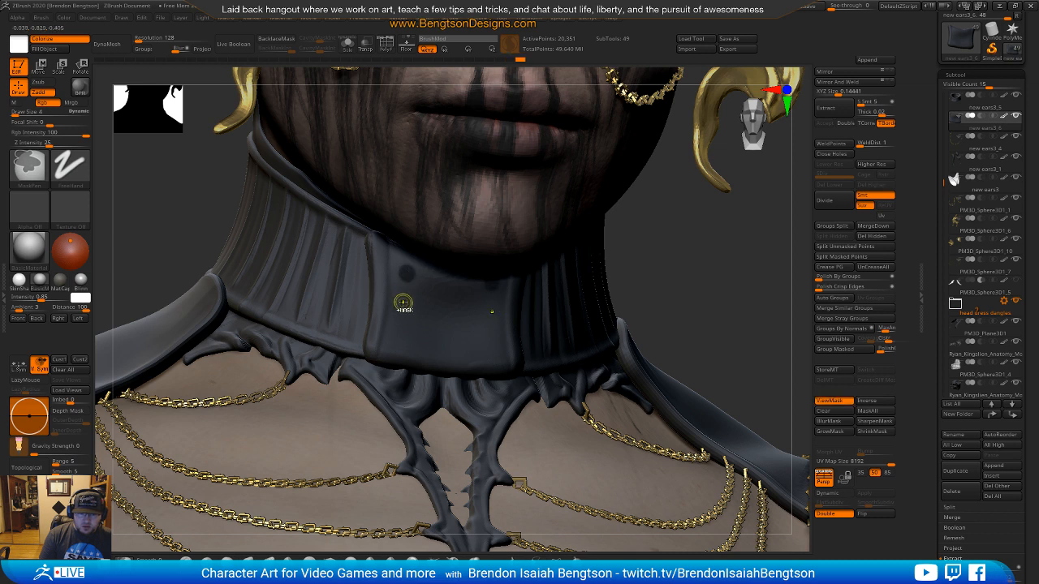
pyautogui.keyDown('ctrl'); pyautogui.click(405, 303); pyautogui.keyUp('ctrl')
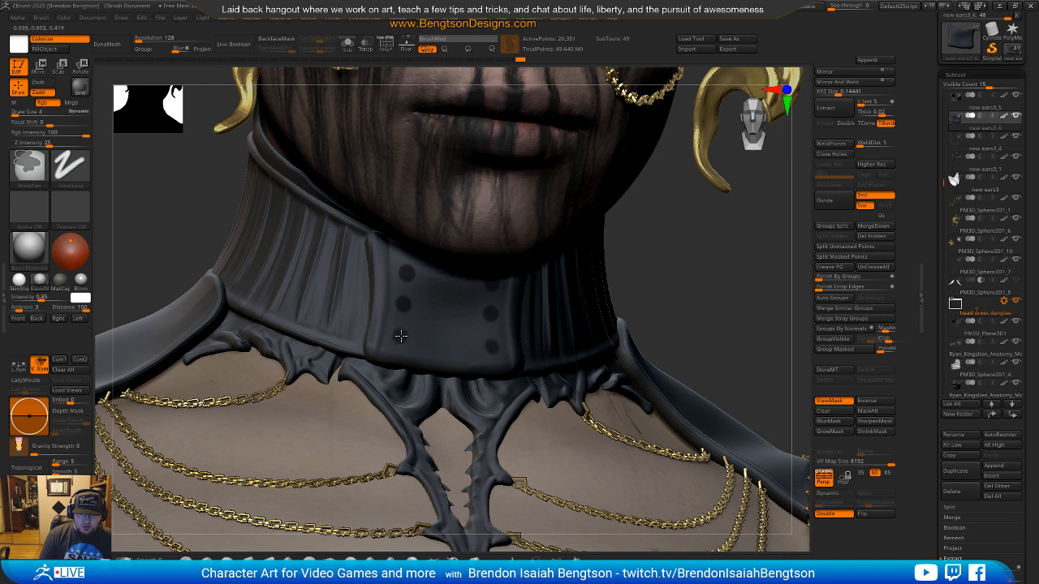
pyautogui.keyDown('ctrl'); pyautogui.click(400, 336); pyautogui.keyUp('ctrl')
pyautogui.keyDown('ctrl'); pyautogui.click(696, 325); pyautogui.keyUp('ctrl')
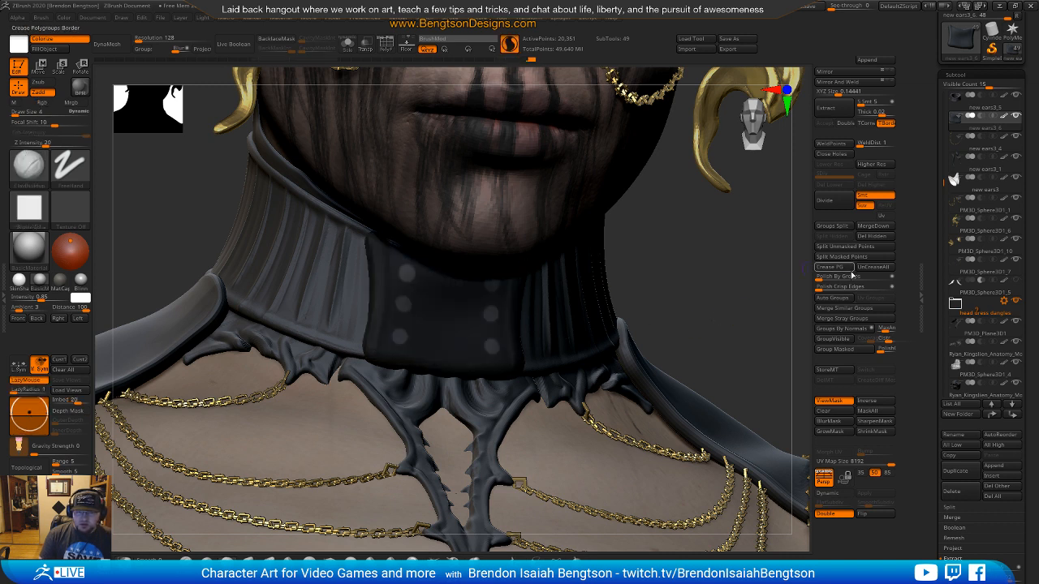
# Step: Inflate the unmasked spots into raised rivets using the Inflate deformation and clear the mask
pyautogui.moveTo(929, 361); pyautogui.dragTo(938, 404)
pyautogui.click(960, 459)
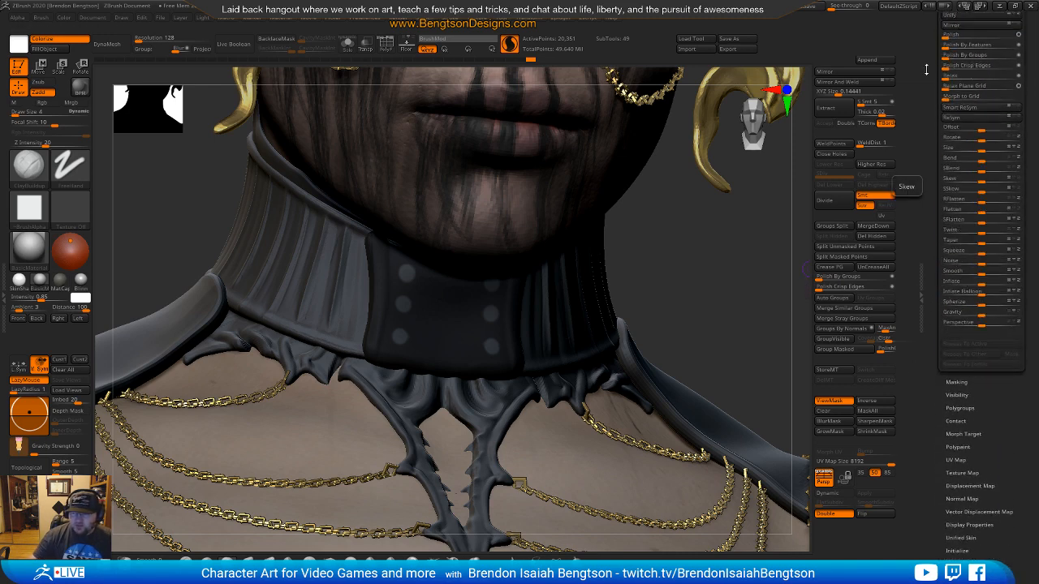
pyautogui.click(977, 280)
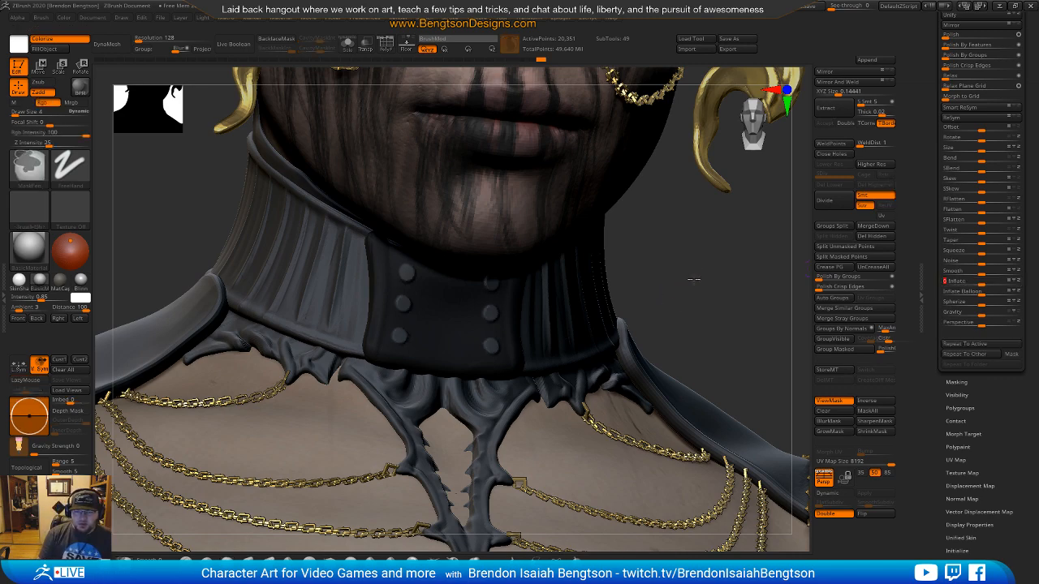
pyautogui.keyDown('ctrl'); pyautogui.moveTo(693, 268); pyautogui.dragTo(691, 255); pyautogui.keyUp('ctrl')
# Step: Review the riveted plate on the full bust and adjust its upper corners with Move Topological, starting at draw size 24
pyautogui.moveTo(690, 255)
pyautogui.keyDown('ctrl'); pyautogui.mouseDown(button='right')
pyautogui.moveTo(609, 343)
pyautogui.moveTo(588, 335)
pyautogui.mouseUp(button='right'); pyautogui.keyUp('ctrl')
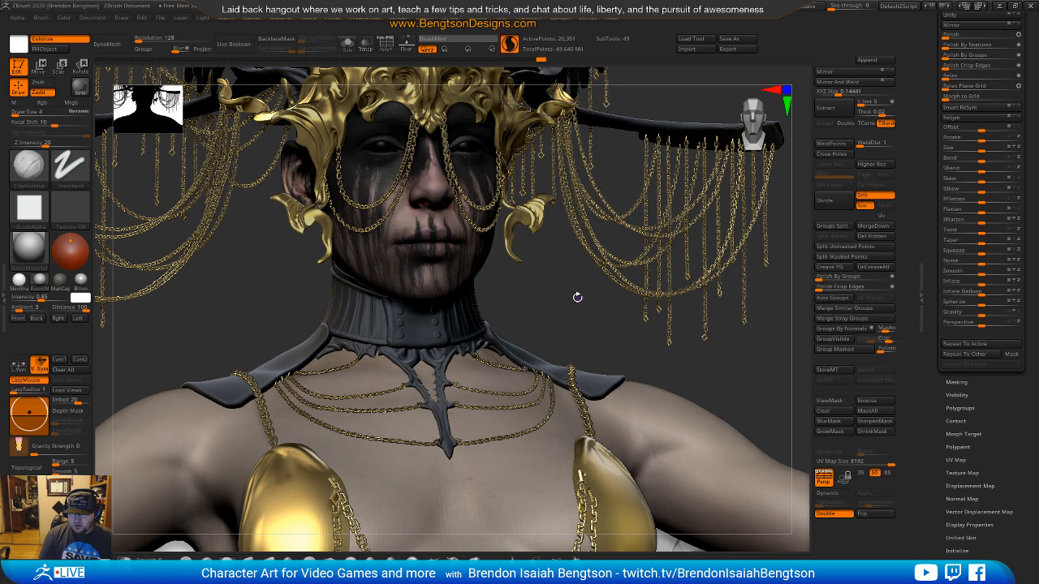
pyautogui.press('w')
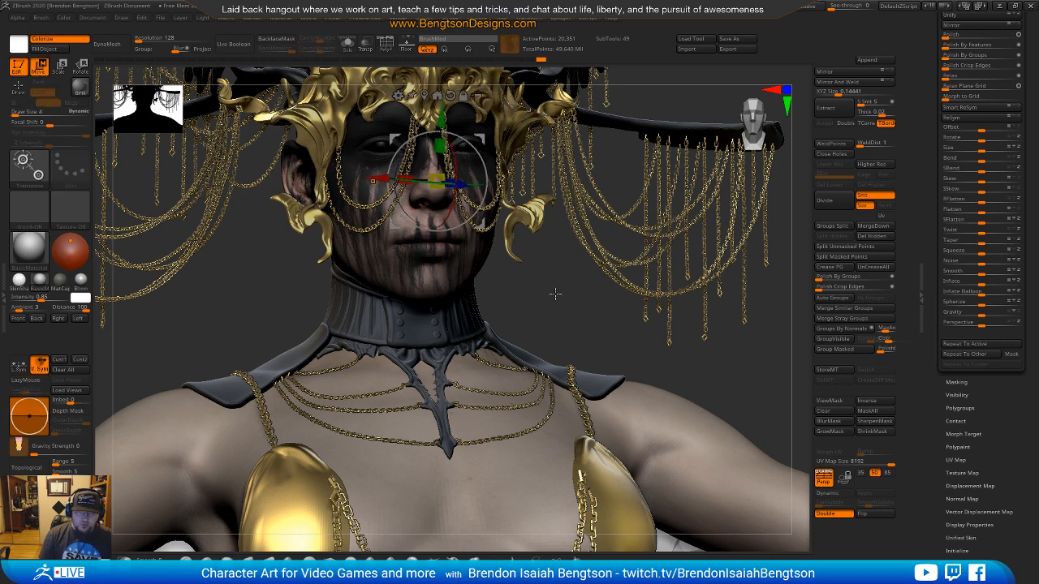
pyautogui.press('q')
pyautogui.keyDown('ctrl'); pyautogui.moveTo(557, 330); pyautogui.dragTo(560, 482, button='right'); pyautogui.keyUp('ctrl')
pyautogui.moveTo(403, 355)
pyautogui.keyDown('alt'); pyautogui.mouseDown(button='right')
pyautogui.moveTo(447, 290)
pyautogui.moveTo(487, 292)
pyautogui.mouseUp(button='right'); pyautogui.keyUp('alt')
pyautogui.press('space')
pyautogui.moveTo(403, 287); pyautogui.dragTo(395, 289)
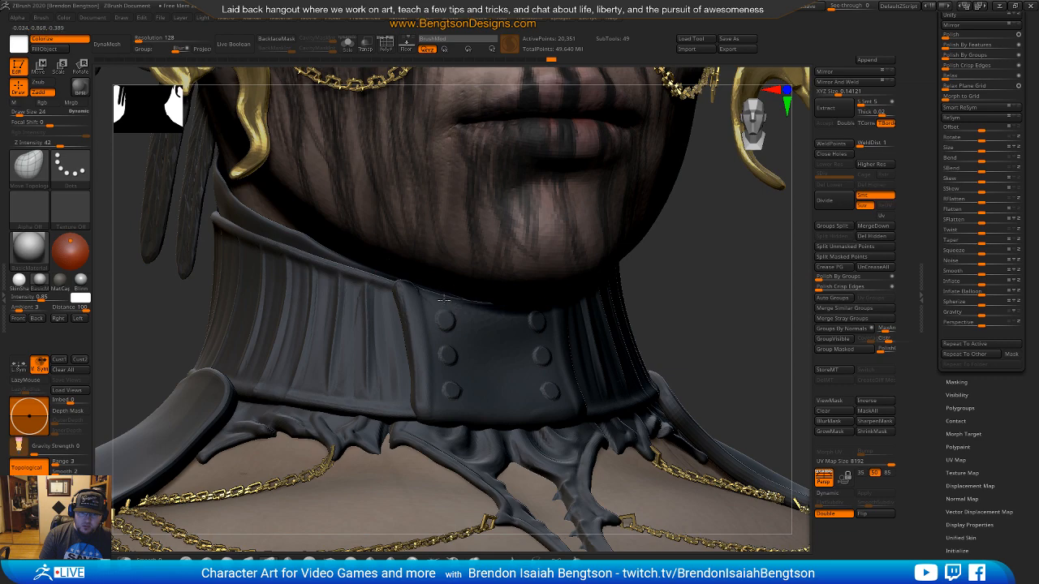
pyautogui.press('space')
pyautogui.moveTo(399, 288); pyautogui.dragTo(392, 289)
# Step: Define the front plate's side border against the ribbed collar with DamStandard at draw size 6
pyautogui.moveTo(390, 309)
pyautogui.mouseDown(button='right')
pyautogui.moveTo(438, 304)
pyautogui.moveTo(413, 292)
pyautogui.mouseUp(button='right')
pyautogui.press('b')
pyautogui.press('d')
pyautogui.press('s')
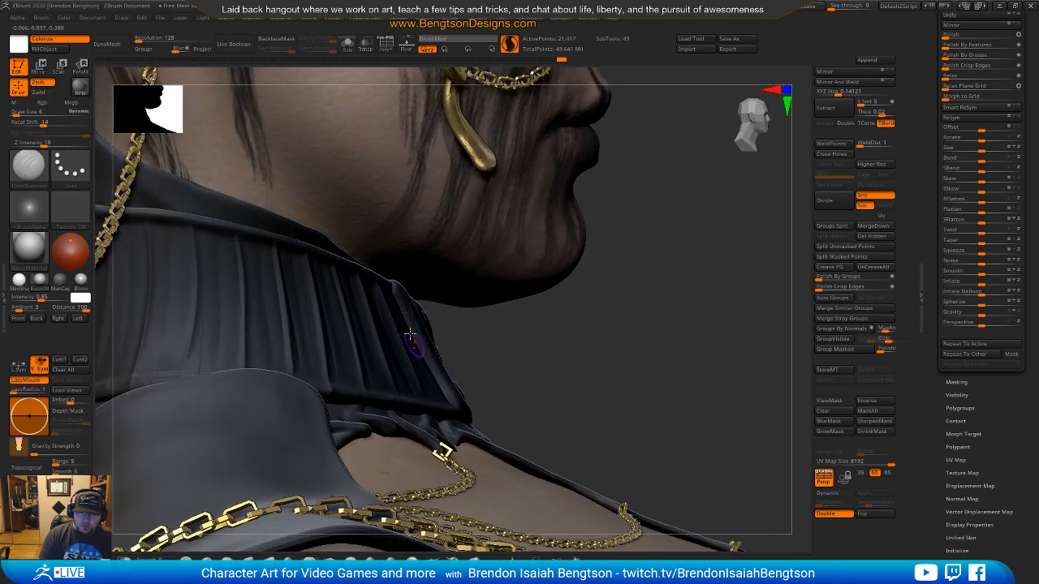
pyautogui.moveTo(565, 393); pyautogui.dragTo(494, 392, button='right')
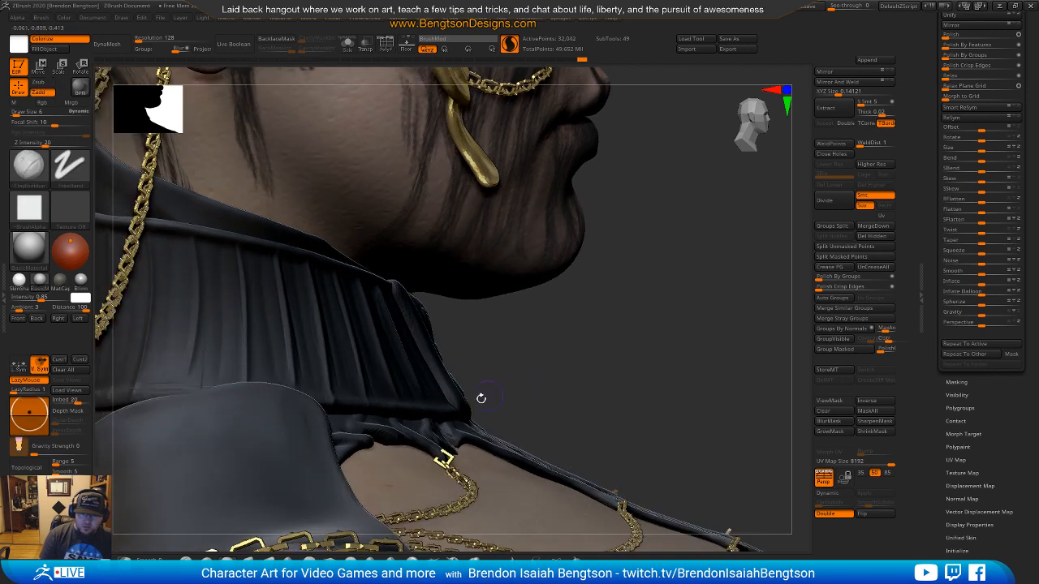
# Step: Reshape the front plate's lower corner in profile with Move Topological at draw size 13
pyautogui.press('b')
pyautogui.press('m')
pyautogui.press('t')
pyautogui.press('space')
pyautogui.moveTo(460, 397); pyautogui.dragTo(462, 414)
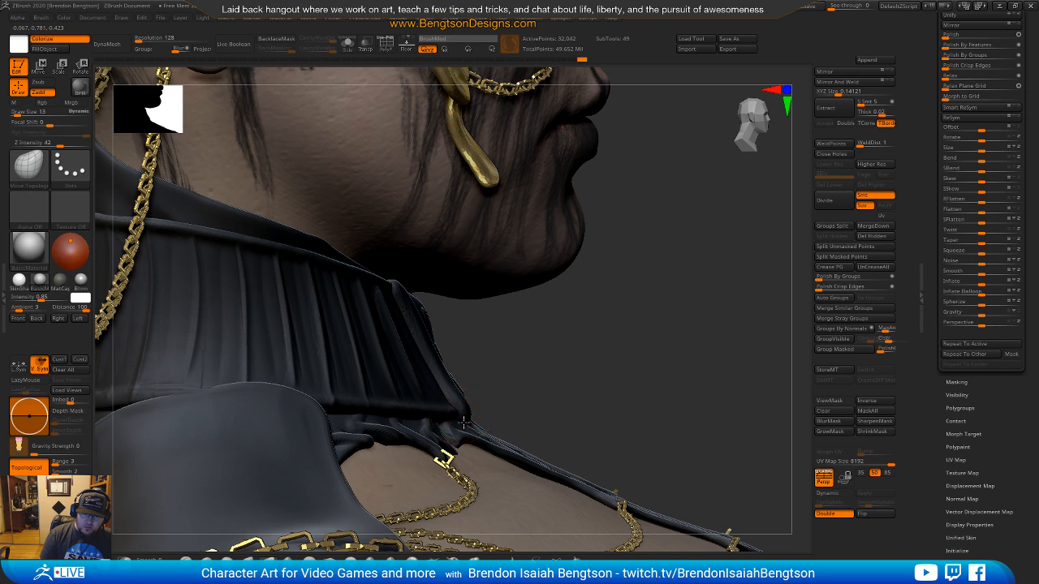
pyautogui.moveTo(622, 422); pyautogui.dragTo(560, 422, button='right')
# Step: Smooth the front plate's lower edge at draw size 3 and frame the bust from the front
pyautogui.press('space')
pyautogui.press('shift')
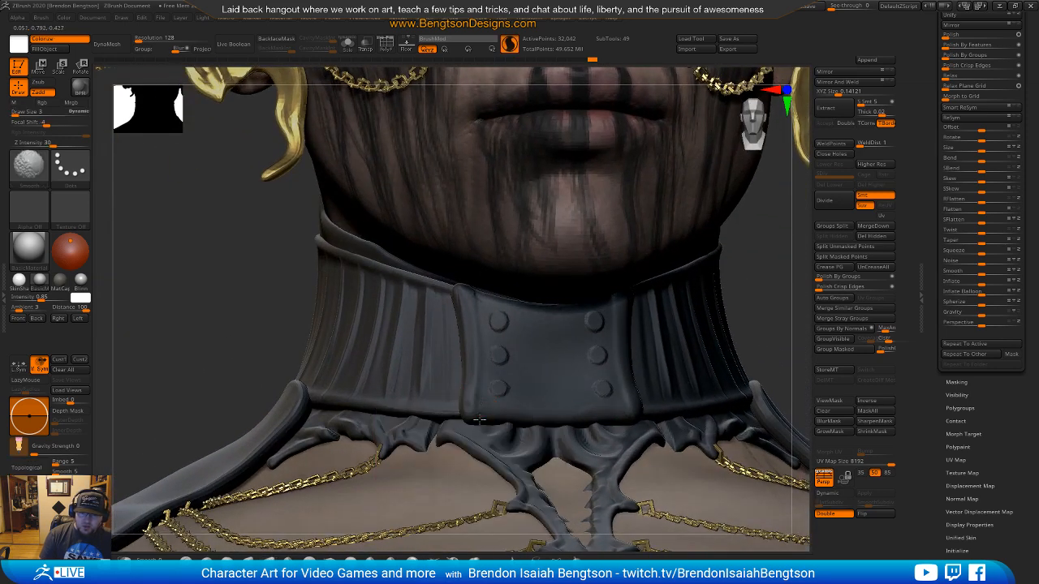
pyautogui.press('f')
pyautogui.moveTo(618, 361); pyautogui.dragTo(566, 336)
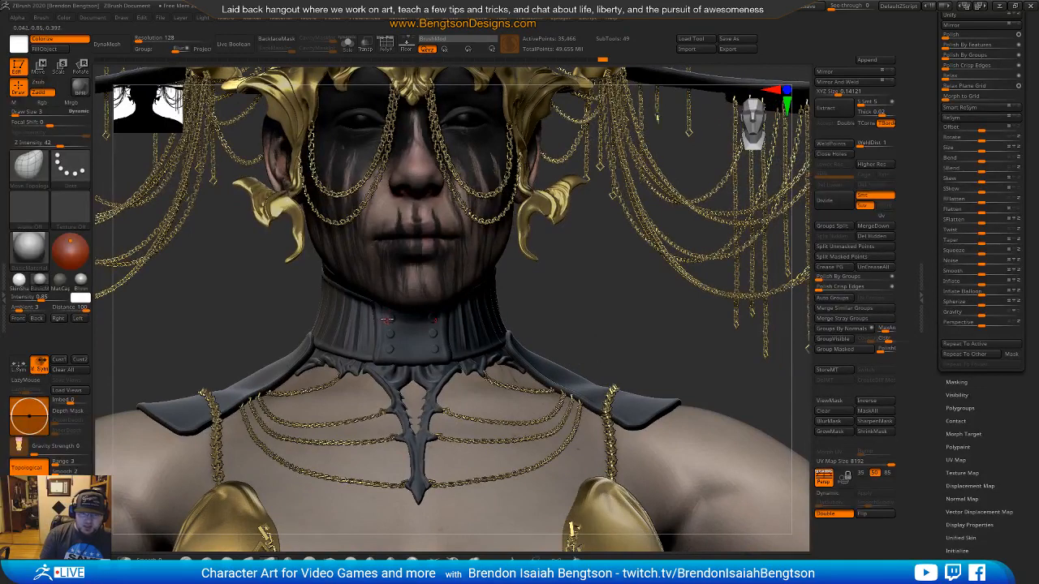
# Step: Set the Move Topological draw size to 10 and fine-tune the riveted front plate's outline
pyautogui.keyDown('ctrl'); pyautogui.moveTo(380, 322); pyautogui.dragTo(392, 292, button='right'); pyautogui.keyUp('ctrl')
pyautogui.press('space')
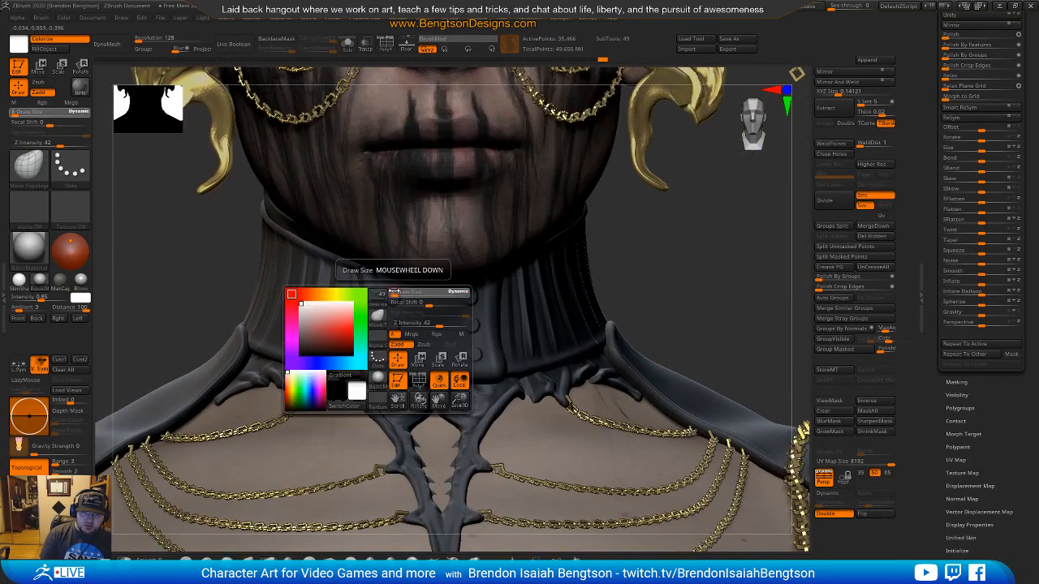
pyautogui.moveTo(396, 292); pyautogui.dragTo(399, 291)
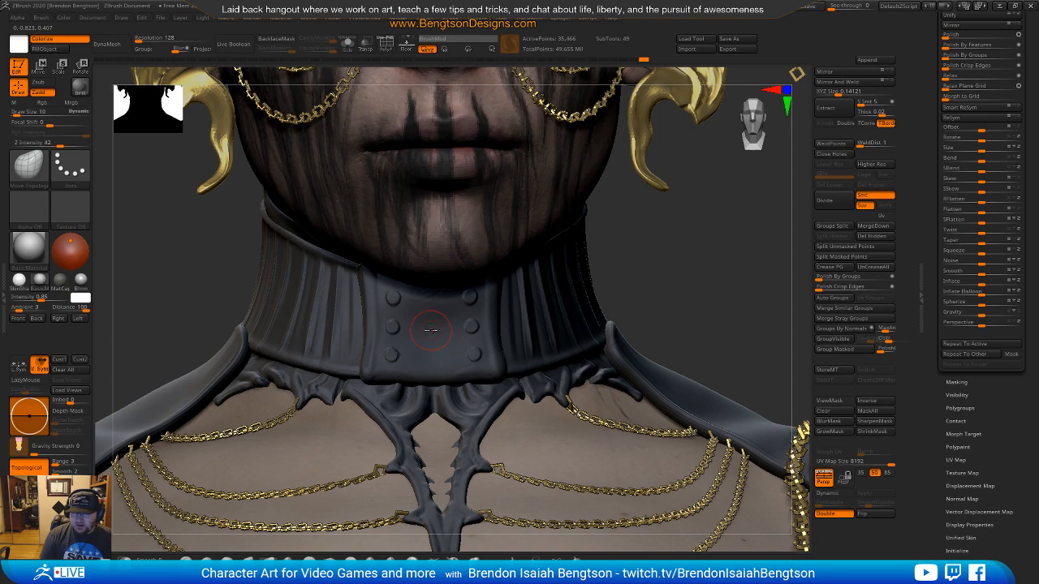
pyautogui.moveTo(440, 335); pyautogui.dragTo(425, 292, button='right')
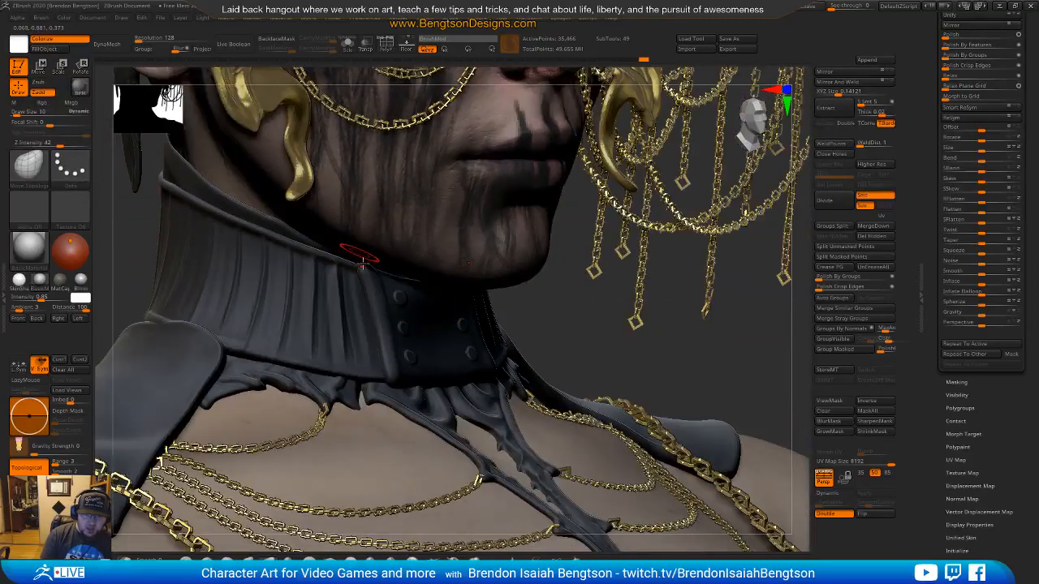
# Step: Isolate the front plate and refine its upper corner tips with ClayBuildup and DamStandard
pyautogui.press('b')
pyautogui.press('c')
pyautogui.press('b')
pyautogui.hotkey('shift', 's')
pyautogui.moveTo(376, 227); pyautogui.dragTo(388, 242, button='right')
pyautogui.press('b')
pyautogui.press('d')
pyautogui.press('s')
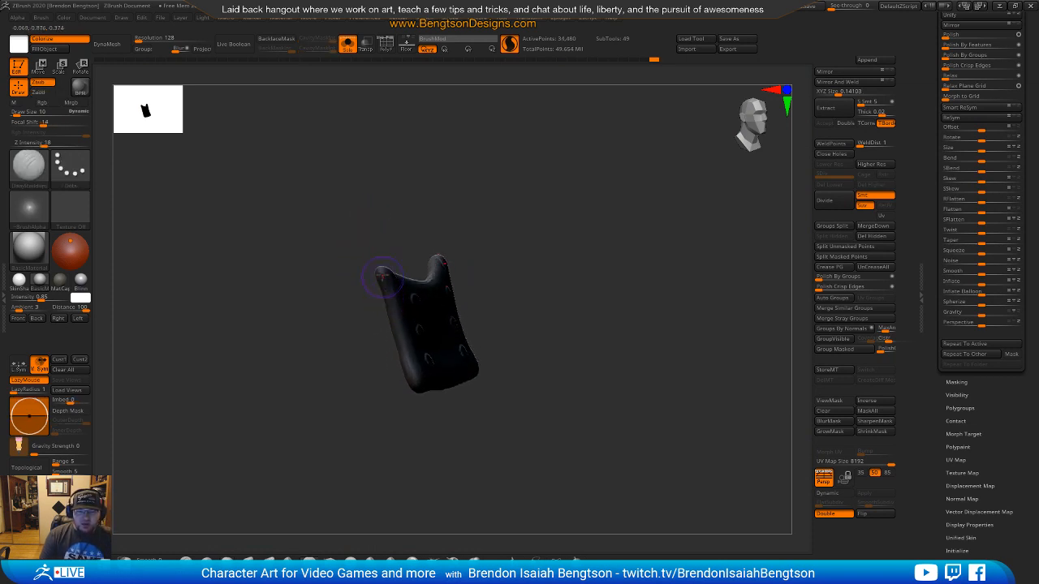
# Step: Clean up the plate's upper corner and crease down along its raised side border with DamStandard at draw size 4
pyautogui.moveTo(401, 190)
pyautogui.keyDown('ctrl'); pyautogui.mouseDown(button='right')
pyautogui.moveTo(393, 255)
pyautogui.moveTo(378, 275)
pyautogui.mouseUp(button='right'); pyautogui.keyUp('ctrl')
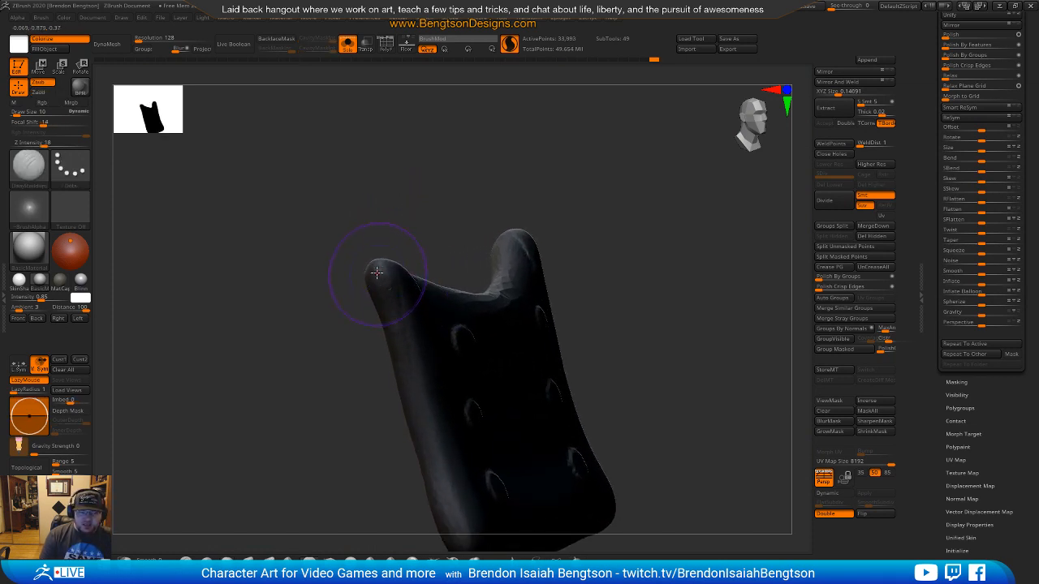
pyautogui.hotkey('ctrl', 'shift', 'z')
pyautogui.press('space')
pyautogui.click(392, 259)
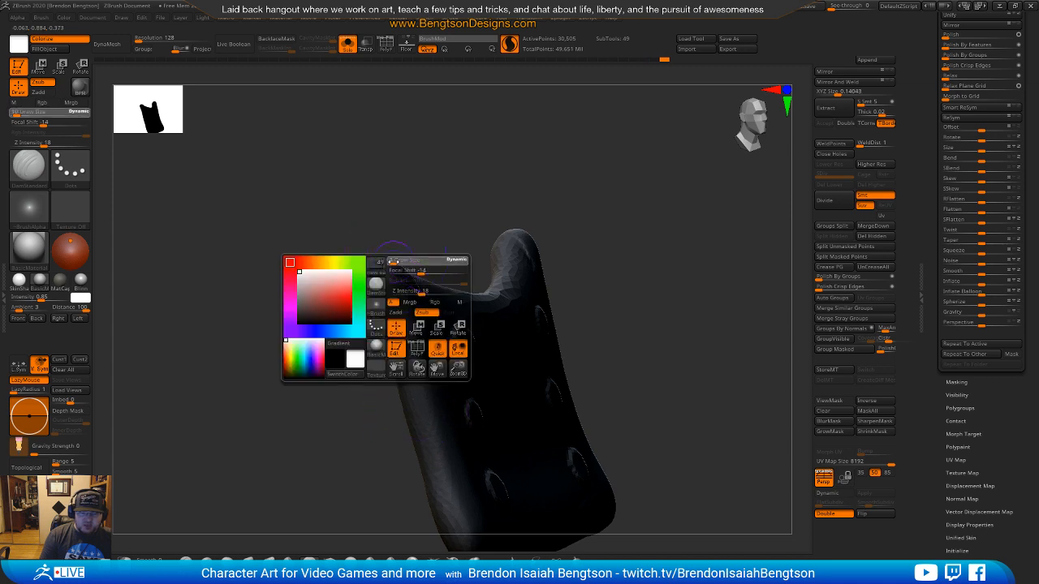
pyautogui.hotkey('shift', 's')
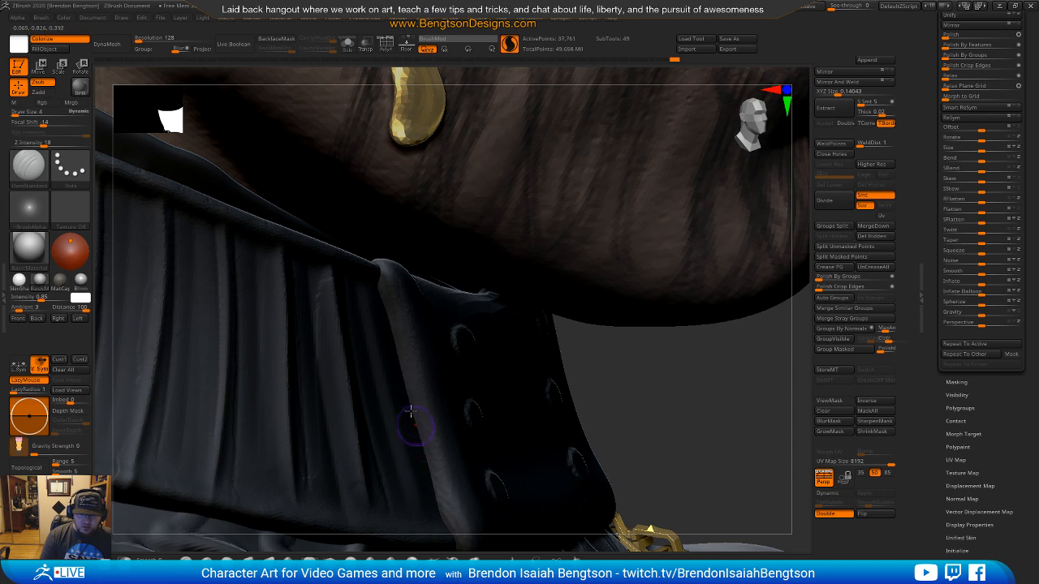
pyautogui.moveTo(433, 482); pyautogui.dragTo(438, 501)
pyautogui.moveTo(457, 445)
pyautogui.keyDown('alt'); pyautogui.mouseDown(button='right')
pyautogui.moveTo(449, 300)
pyautogui.moveTo(430, 320)
pyautogui.mouseUp(button='right'); pyautogui.keyUp('alt')
pyautogui.keyDown('alt'); pyautogui.click(439, 355); pyautogui.keyUp('alt')
pyautogui.moveTo(641, 343); pyautogui.dragTo(598, 228)
pyautogui.moveTo(622, 350); pyautogui.dragTo(610, 283)
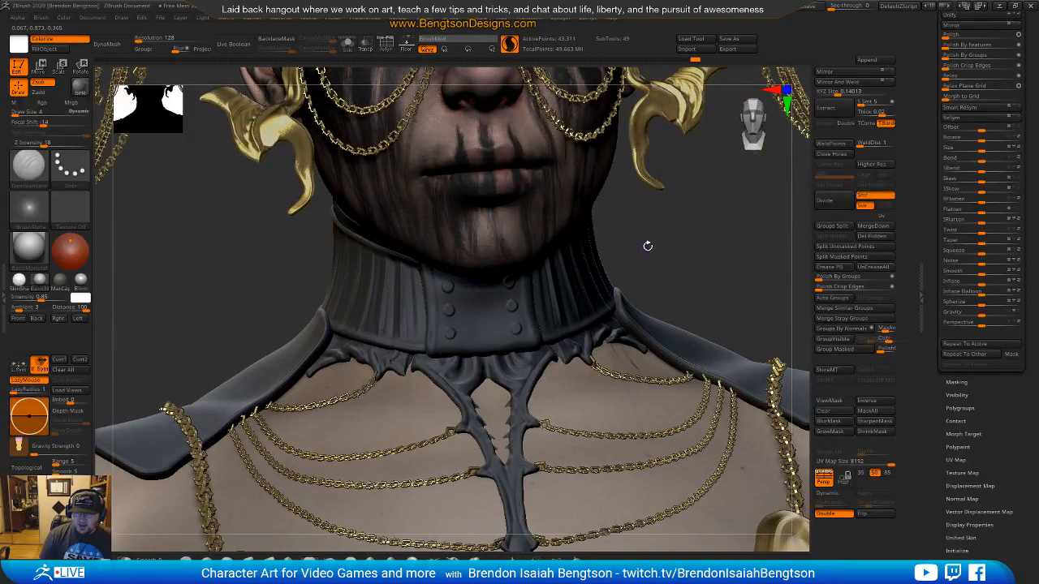
# Step: Adjust the front plate's side contour with Move Topological at draw size 33
pyautogui.keyDown('alt'); pyautogui.moveTo(690, 233); pyautogui.dragTo(656, 259); pyautogui.keyUp('alt')
pyautogui.press('b')
pyautogui.press('m')
pyautogui.press('t')
pyautogui.press('space')
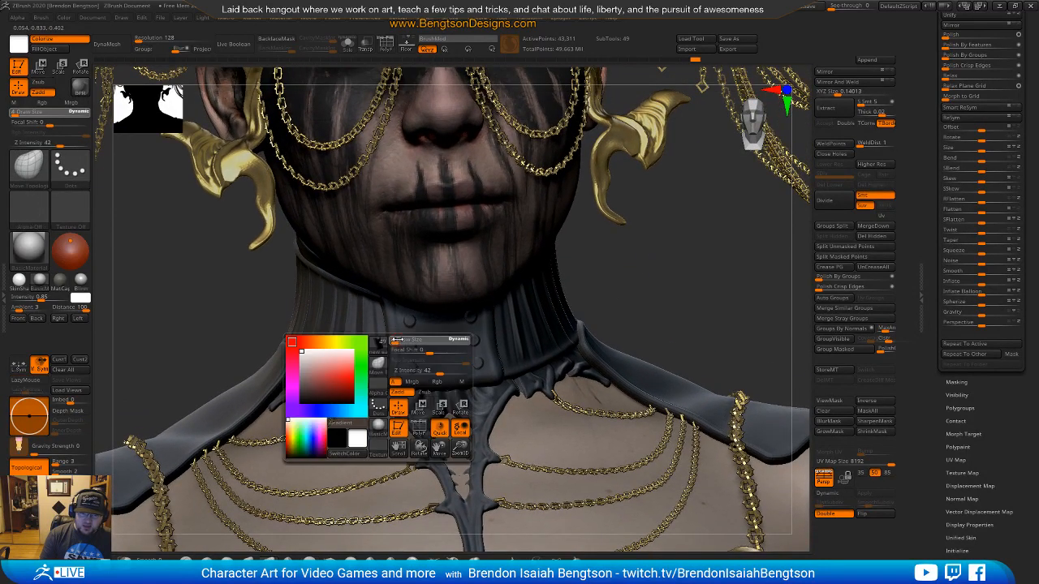
pyautogui.moveTo(403, 341); pyautogui.dragTo(393, 346)
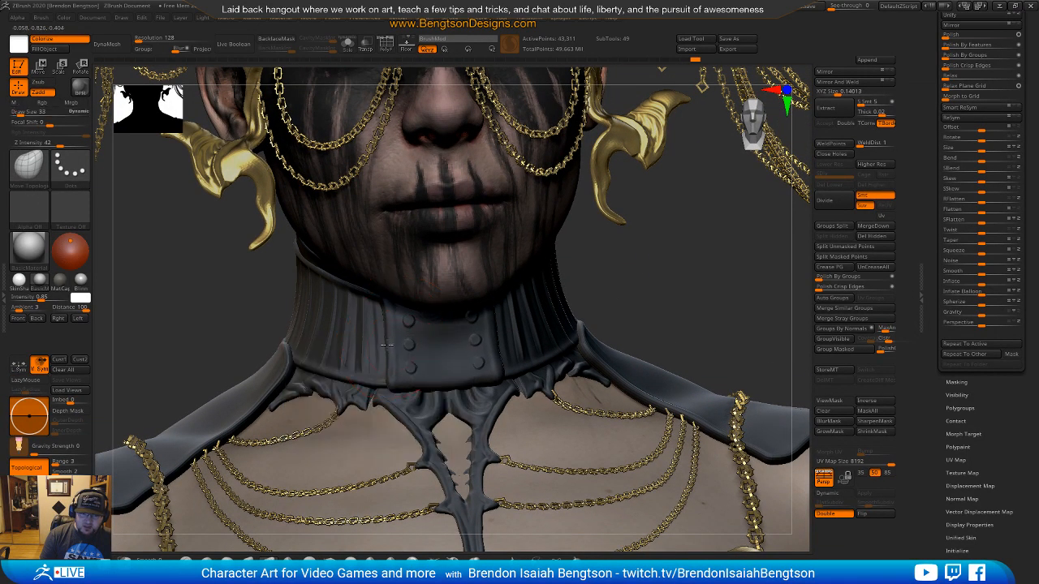
# Step: Set the Move Topological draw size to 10 and check the riveted front plate from the front and side
pyautogui.keyDown('alt'); pyautogui.moveTo(709, 309); pyautogui.dragTo(660, 279); pyautogui.keyUp('alt')
pyautogui.moveTo(665, 344); pyautogui.dragTo(500, 335)
pyautogui.keyDown('ctrl'); pyautogui.moveTo(431, 378); pyautogui.dragTo(448, 548, button='right'); pyautogui.keyUp('ctrl')
pyautogui.moveTo(455, 424)
pyautogui.keyDown('alt'); pyautogui.mouseDown(button='right')
pyautogui.moveTo(457, 331)
pyautogui.moveTo(450, 373)
pyautogui.moveTo(456, 357)
pyautogui.mouseUp(button='right'); pyautogui.keyUp('alt')
pyautogui.press('space')
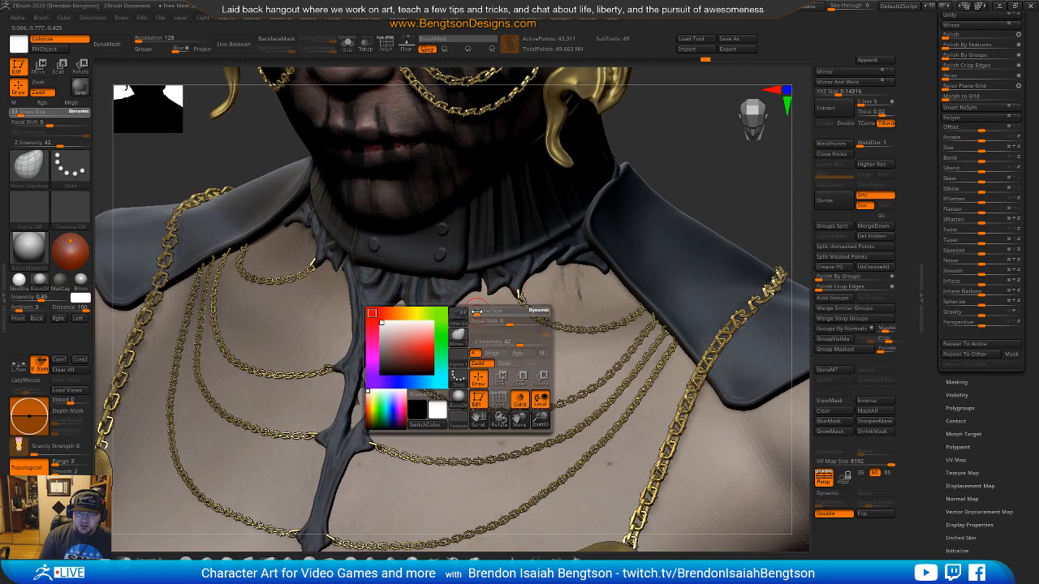
pyautogui.moveTo(477, 312); pyautogui.dragTo(472, 311)
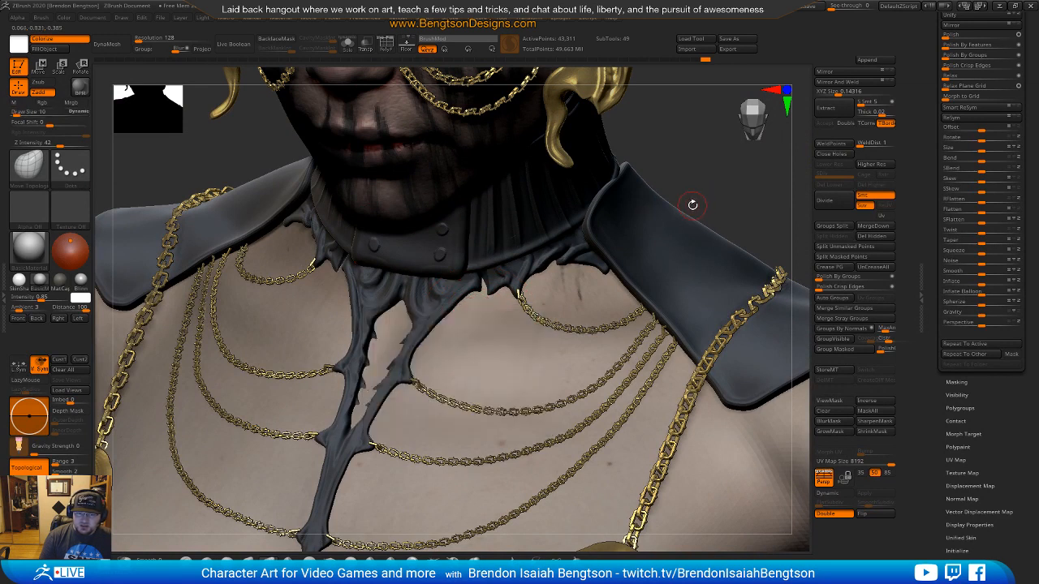
pyautogui.moveTo(711, 177); pyautogui.dragTo(704, 169, button='right')
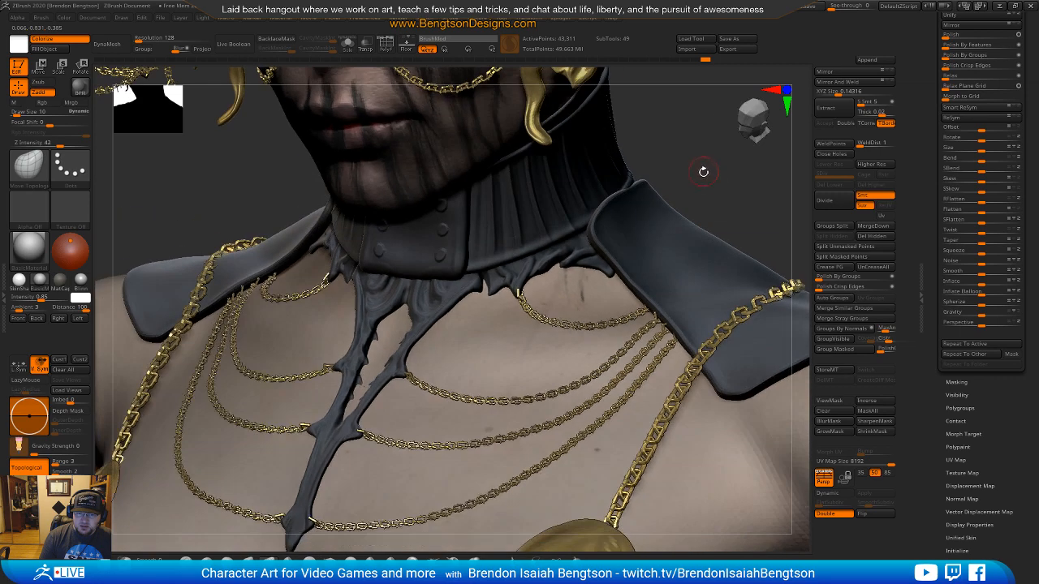
pyautogui.moveTo(707, 174)
pyautogui.mouseDown()
pyautogui.moveTo(709, 160)
pyautogui.moveTo(667, 191)
pyautogui.mouseUp()
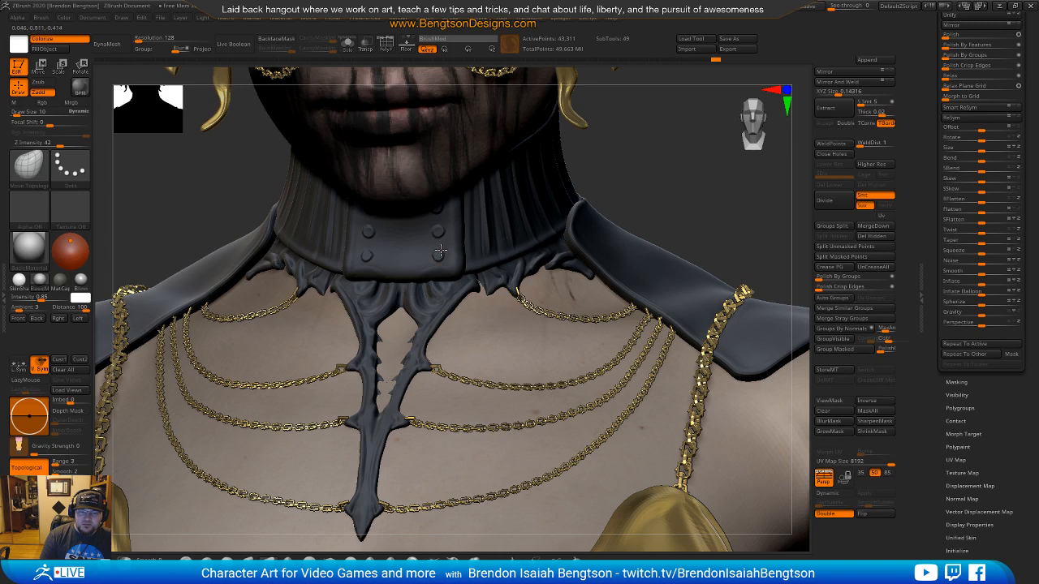
# Step: Isolate the front plate, smooth its surface, and crease the inner edge of its side border with DamStandard at draw size 10
pyautogui.hotkey('shift', 's')
pyautogui.moveTo(543, 202)
pyautogui.mouseDown()
pyautogui.moveTo(505, 174)
pyautogui.moveTo(556, 350)
pyautogui.moveTo(511, 247)
pyautogui.moveTo(541, 237)
pyautogui.moveTo(549, 279)
pyautogui.mouseUp()
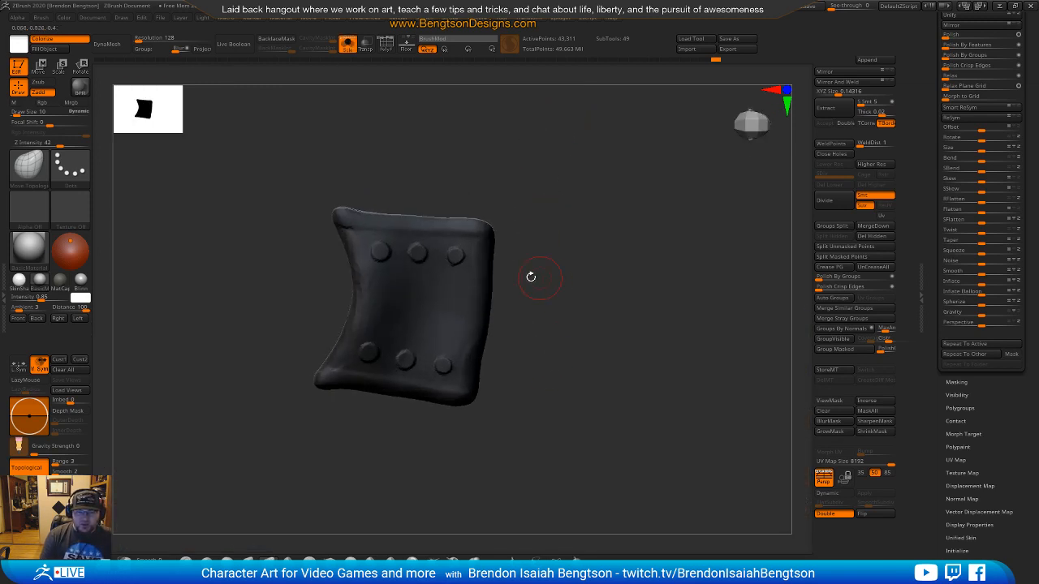
pyautogui.keyDown('shift'); pyautogui.moveTo(388, 284); pyautogui.dragTo(364, 316); pyautogui.keyUp('shift')
pyautogui.press('b')
pyautogui.press('d')
pyautogui.press('s')
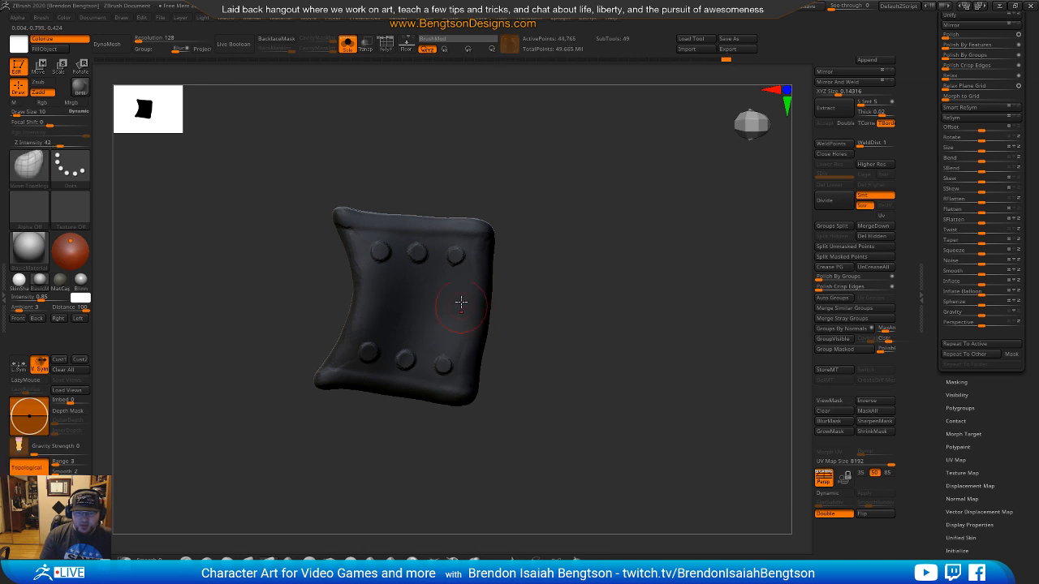
pyautogui.moveTo(459, 258)
pyautogui.mouseDown()
pyautogui.moveTo(454, 355)
pyautogui.moveTo(465, 303)
pyautogui.mouseUp()
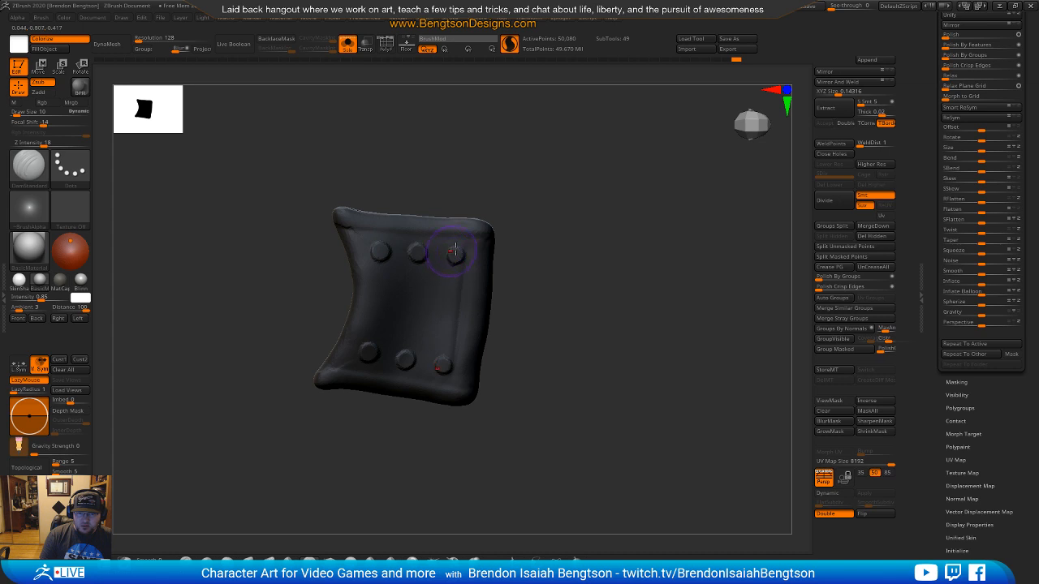
# Step: Smooth down the old raised rivets on the front plate
pyautogui.moveTo(584, 320); pyautogui.dragTo(548, 279)
pyautogui.press('shift')
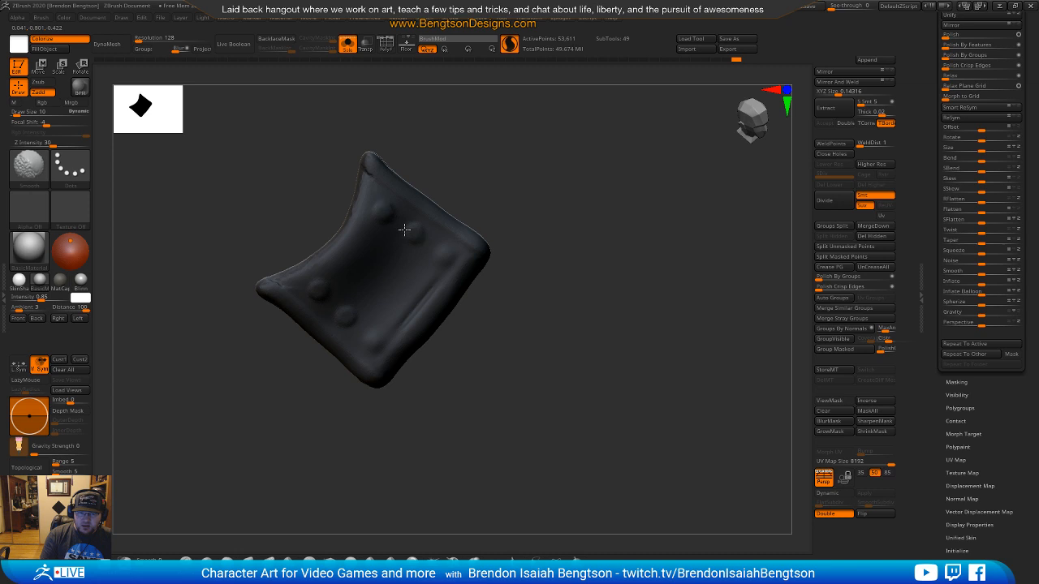
pyautogui.keyDown('shift'); pyautogui.moveTo(375, 270); pyautogui.dragTo(379, 206); pyautogui.keyUp('shift')
# Step: Mask small round spots at the six rivet positions on the plate, using draw size 3
pyautogui.press('b')
pyautogui.press('c')
pyautogui.press('b')
pyautogui.press('space')
pyautogui.hotkey('ctrl', 'h')
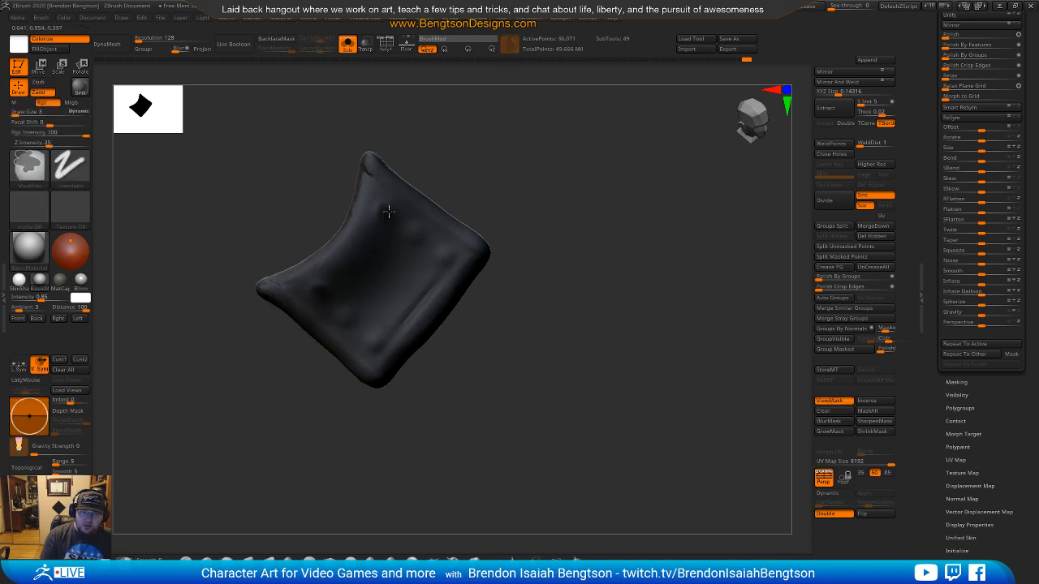
pyautogui.hotkey('ctrl', 'h')
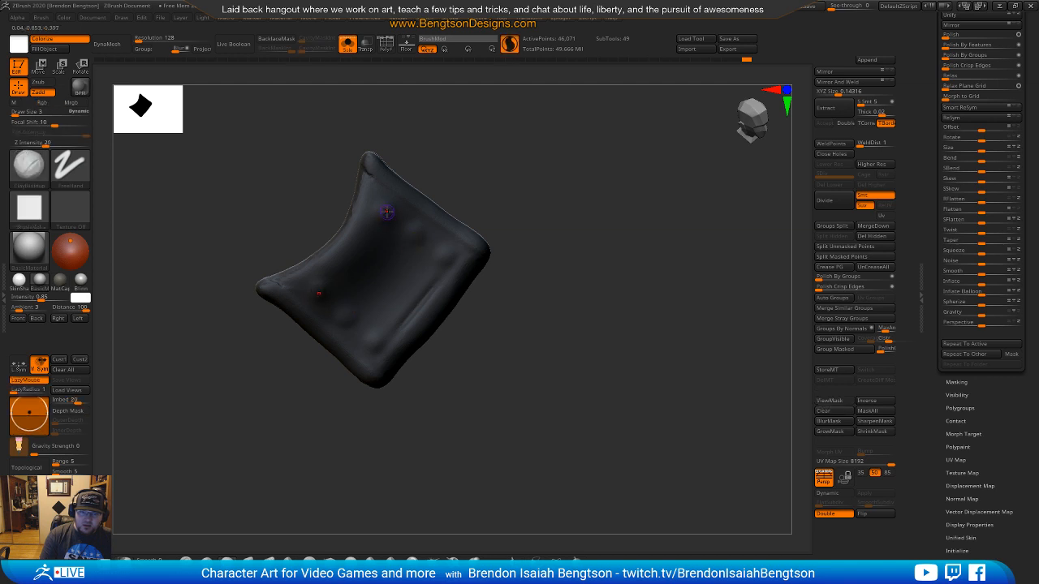
pyautogui.hotkey('ctrl', 'h')
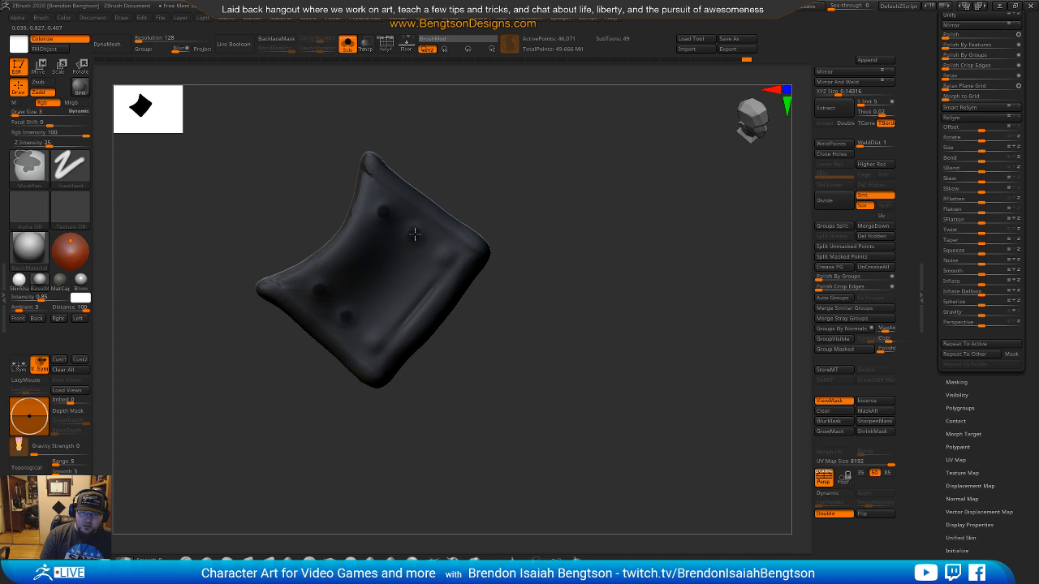
pyautogui.keyDown('ctrl'); pyautogui.click(414, 234); pyautogui.keyUp('ctrl')
pyautogui.keyDown('ctrl'); pyautogui.click(445, 255); pyautogui.keyUp('ctrl')
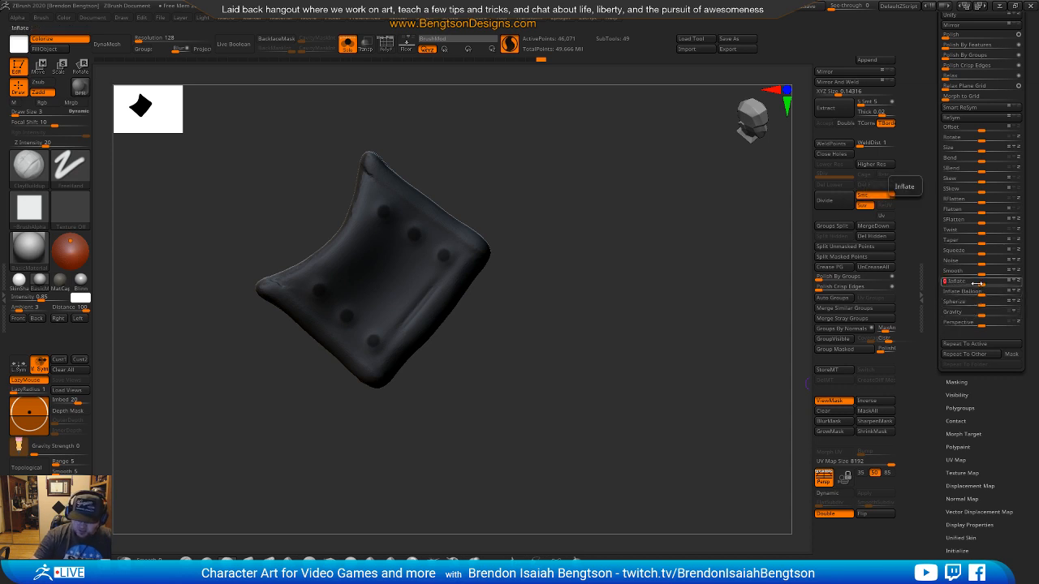
# Step: Invert the mask and apply the Inflate deformation to the six rivet spots
pyautogui.moveTo(980, 283); pyautogui.dragTo(978, 283)
pyautogui.hotkey('ctrl', 'z')
pyautogui.keyDown('ctrl'); pyautogui.click(644, 328); pyautogui.keyUp('ctrl')
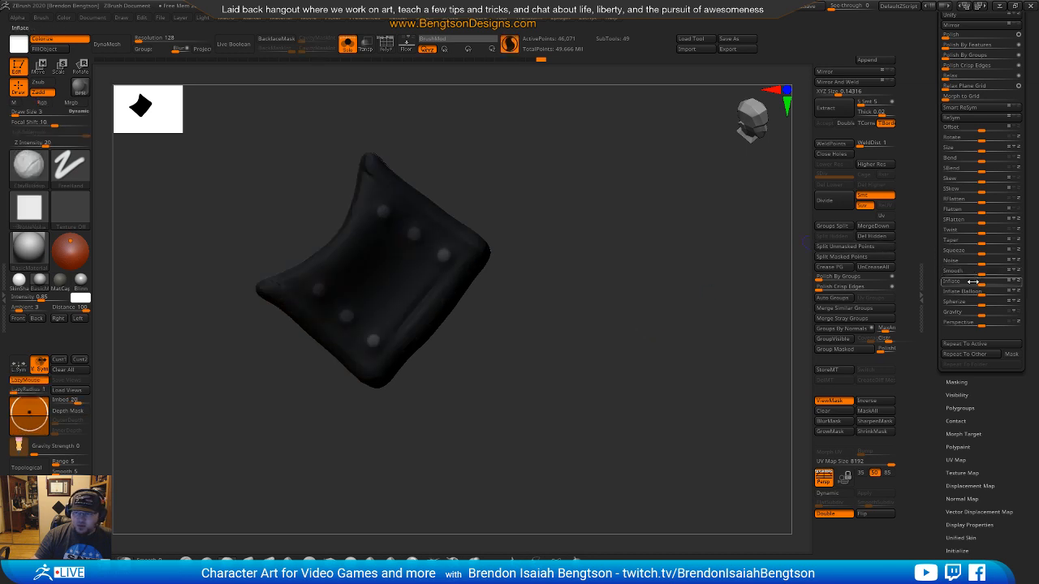
pyautogui.moveTo(972, 282); pyautogui.dragTo(971, 282)
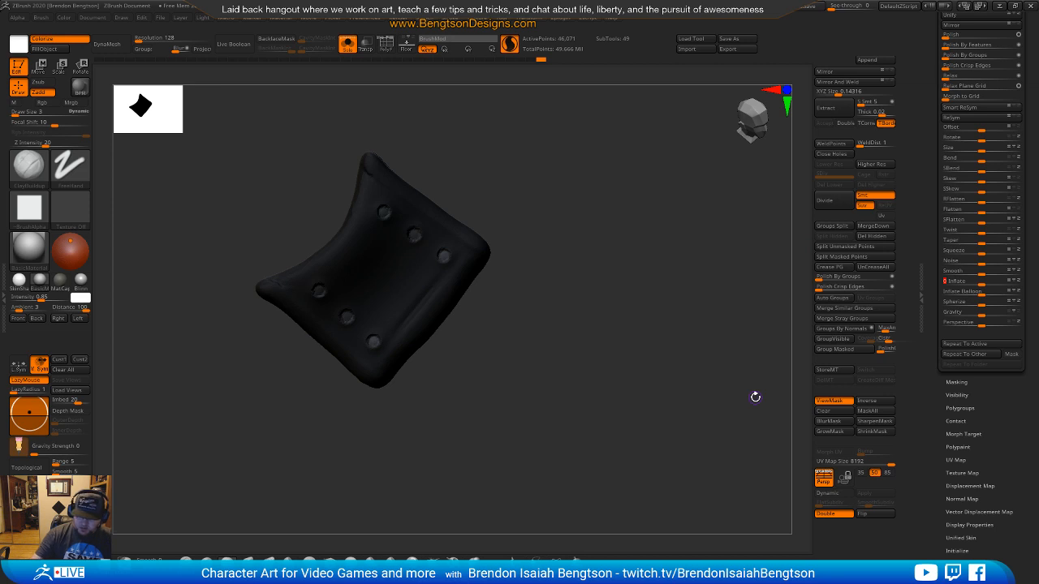
# Step: Clear the mask and bring back the full model to review the new rivets in place on the collar
pyautogui.moveTo(605, 198); pyautogui.dragTo(621, 258)
pyautogui.hotkey('shift', 'f')
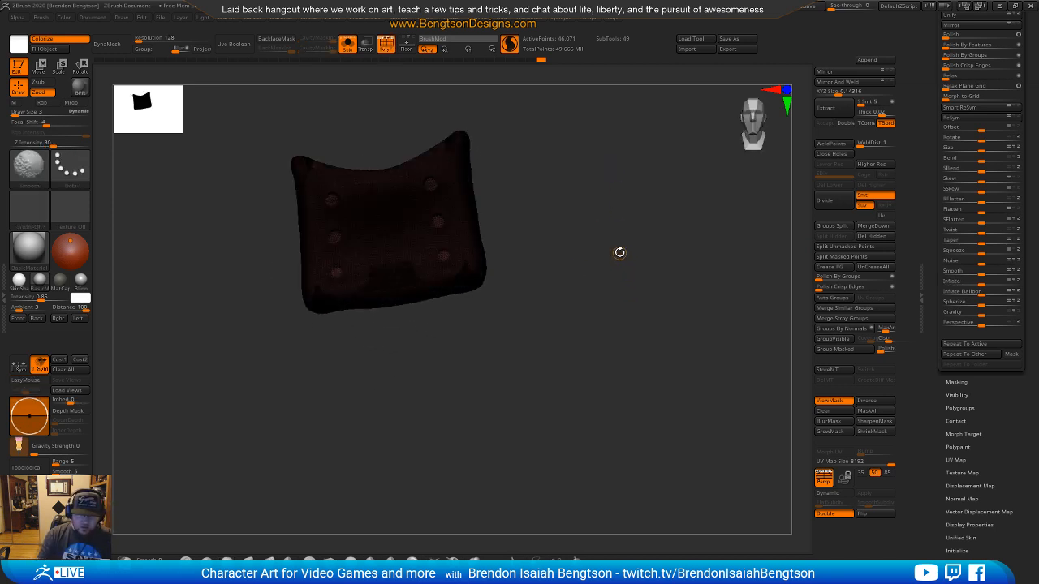
pyautogui.hotkey('shift', 'f')
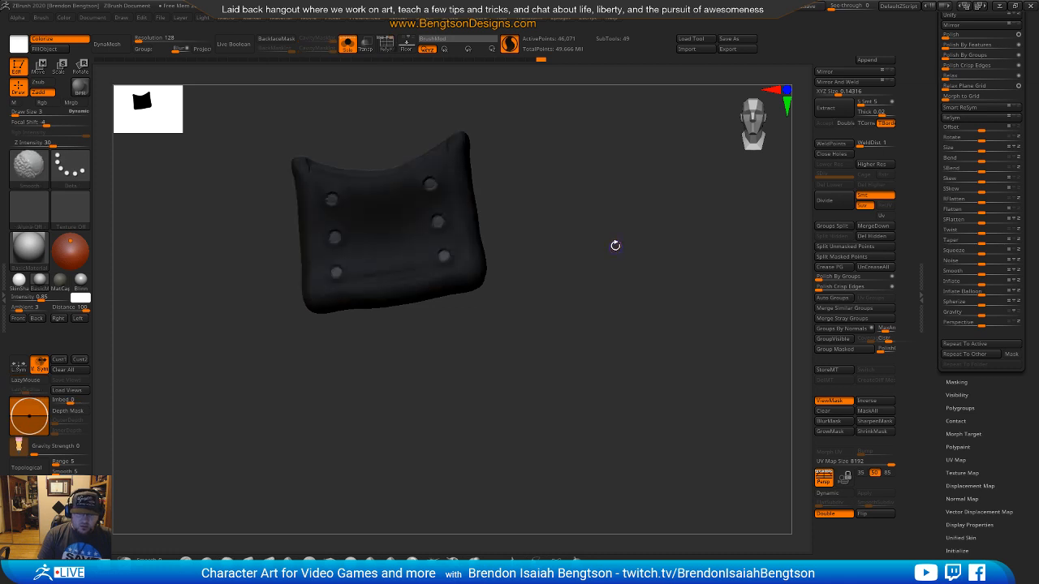
pyautogui.hotkey('ctrl', 'h')
pyautogui.hotkey('shift', 't')
pyautogui.hotkey('shift', 's')
pyautogui.hotkey('shift', 't')
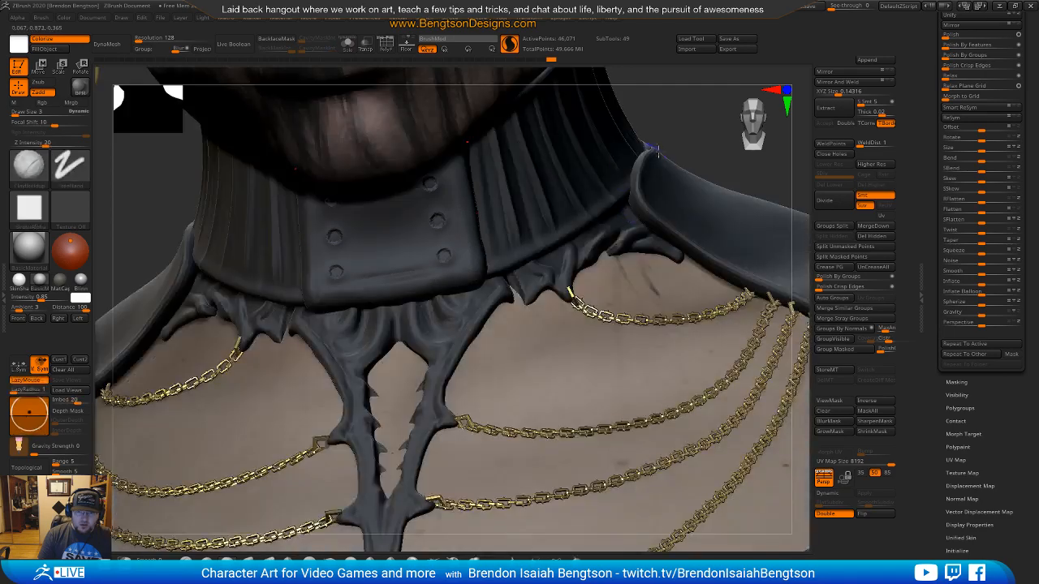
pyautogui.keyDown('shift'); pyautogui.moveTo(647, 146); pyautogui.dragTo(668, 123); pyautogui.keyUp('shift')
pyautogui.press('f')
pyautogui.keyDown('alt'); pyautogui.moveTo(633, 222); pyautogui.dragTo(611, 406); pyautogui.keyUp('alt')
# Step: Isolate the front plate and carve two vertical creases down its middle with DamStandard at draw size 6
pyautogui.hotkey('shift', 's')
pyautogui.press('b')
pyautogui.press('d')
pyautogui.press('s')
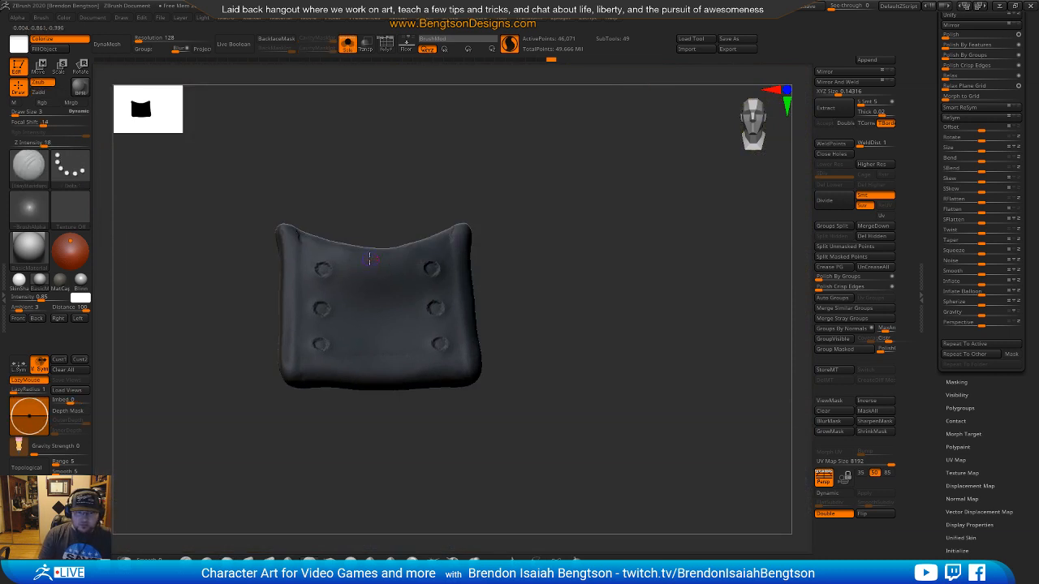
pyautogui.press('space')
pyautogui.moveTo(368, 257); pyautogui.dragTo(370, 257)
pyautogui.moveTo(354, 239)
pyautogui.mouseDown(button='right')
pyautogui.moveTo(355, 366)
pyautogui.moveTo(363, 252)
pyautogui.mouseUp(button='right')
pyautogui.moveTo(366, 405); pyautogui.dragTo(364, 274, button='right')
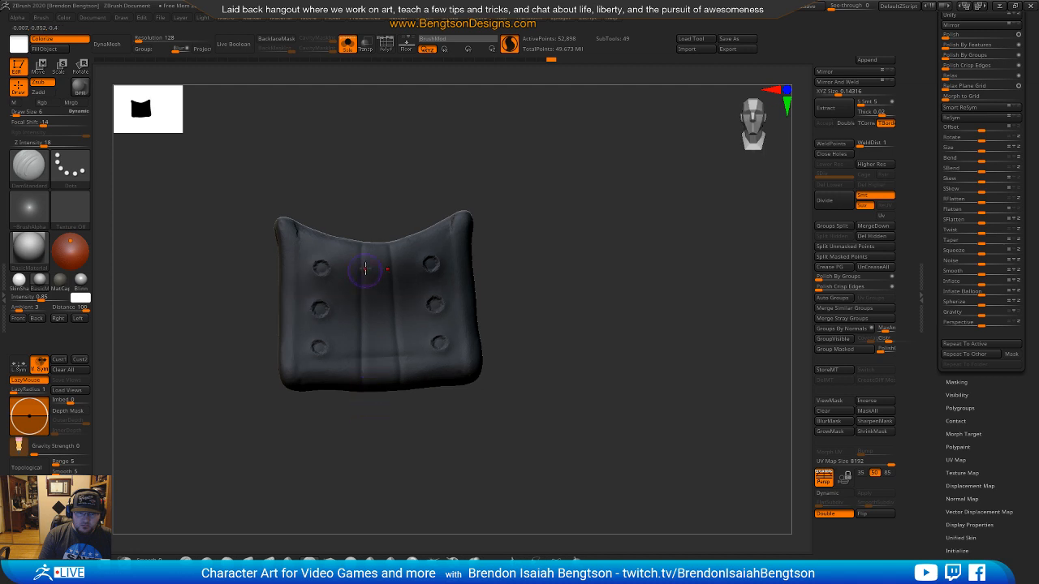
pyautogui.moveTo(398, 204); pyautogui.dragTo(398, 207, button='right')
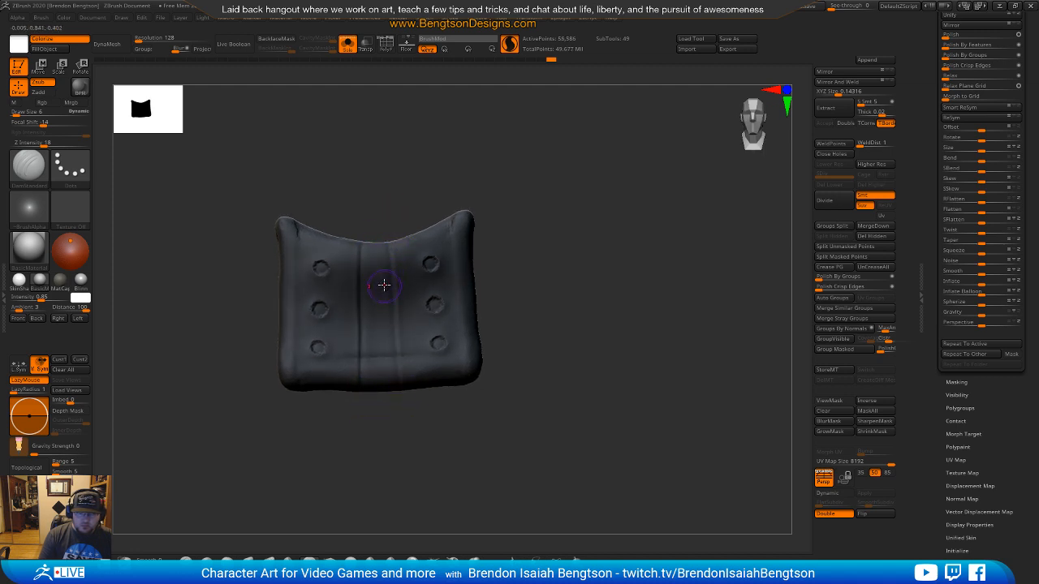
# Step: Build up the plate's central strip along the creases with ClayBuildup and return to the full model
pyautogui.press('b')
pyautogui.press('c')
pyautogui.press('b')
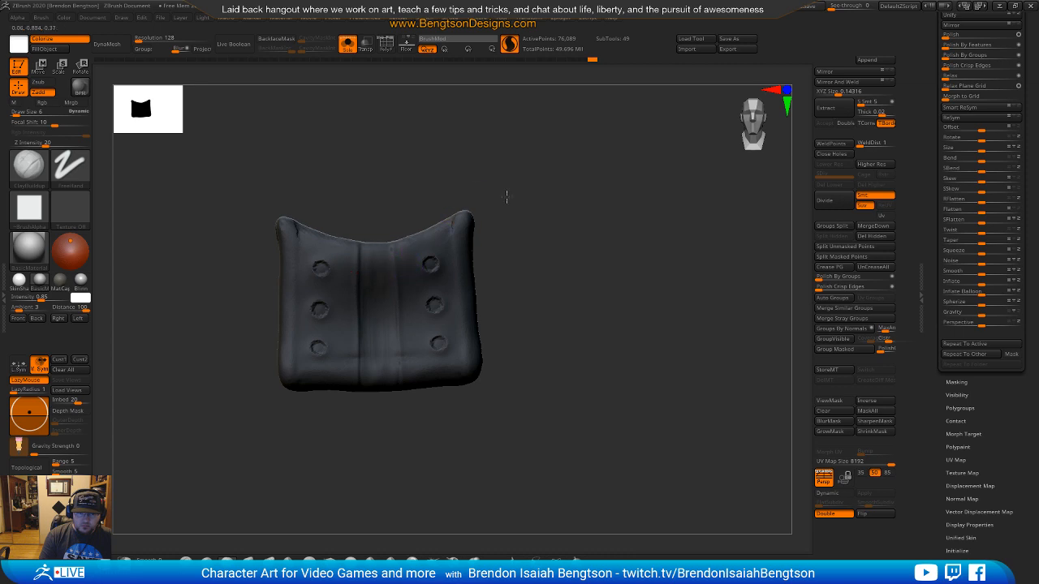
pyautogui.hotkey('shift', 's')
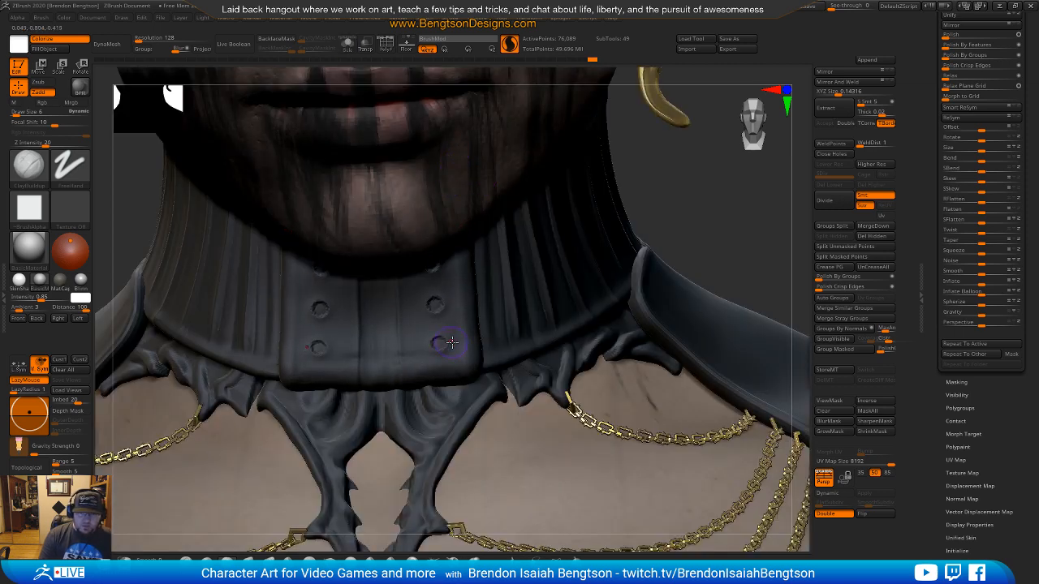
# Step: Add ClayBuildup dabs to the rivets on the front plate and smooth them lightly
pyautogui.moveTo(431, 314); pyautogui.dragTo(439, 304, button='right')
pyautogui.click(435, 307)
pyautogui.keyDown('shift'); pyautogui.click(435, 306); pyautogui.keyUp('shift')
pyautogui.click(430, 263)
pyautogui.click(437, 341)
pyautogui.keyDown('shift'); pyautogui.click(439, 344); pyautogui.keyUp('shift')
# Step: Reduce the ClayBuildup draw size to 4 and sculpt the rivet centers on the front plate
pyautogui.press('space')
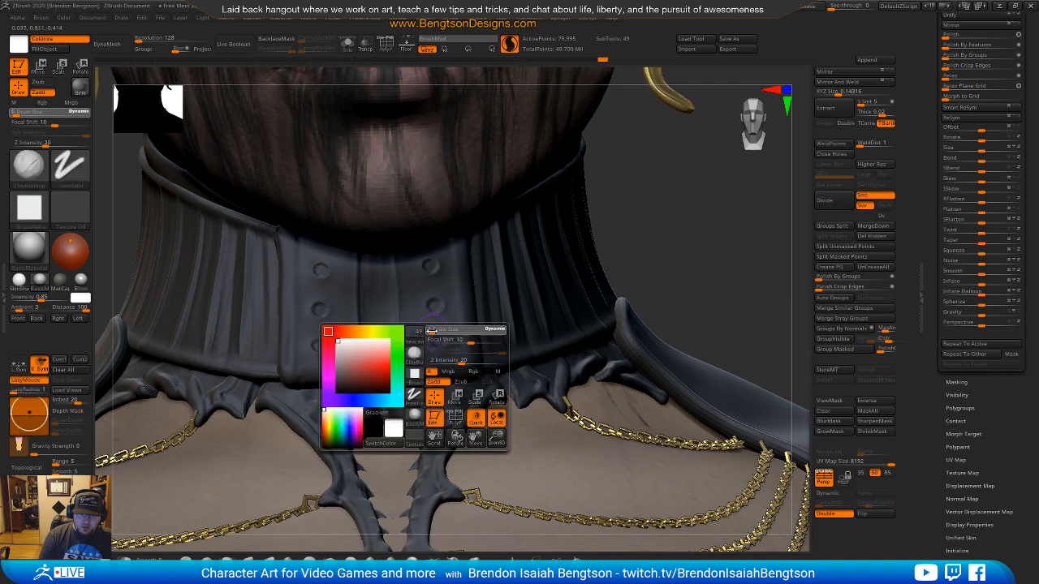
pyautogui.moveTo(430, 331); pyautogui.dragTo(435, 331)
pyautogui.moveTo(677, 248)
pyautogui.keyDown('ctrl'); pyautogui.mouseDown(button='right')
pyautogui.moveTo(676, 303)
pyautogui.moveTo(665, 301)
pyautogui.mouseUp(button='right'); pyautogui.keyUp('ctrl')
pyautogui.moveTo(437, 343)
pyautogui.keyDown('alt'); pyautogui.mouseDown(button='right')
pyautogui.moveTo(473, 303)
pyautogui.moveTo(475, 316)
pyautogui.moveTo(460, 294)
pyautogui.mouseUp(button='right'); pyautogui.keyUp('alt')
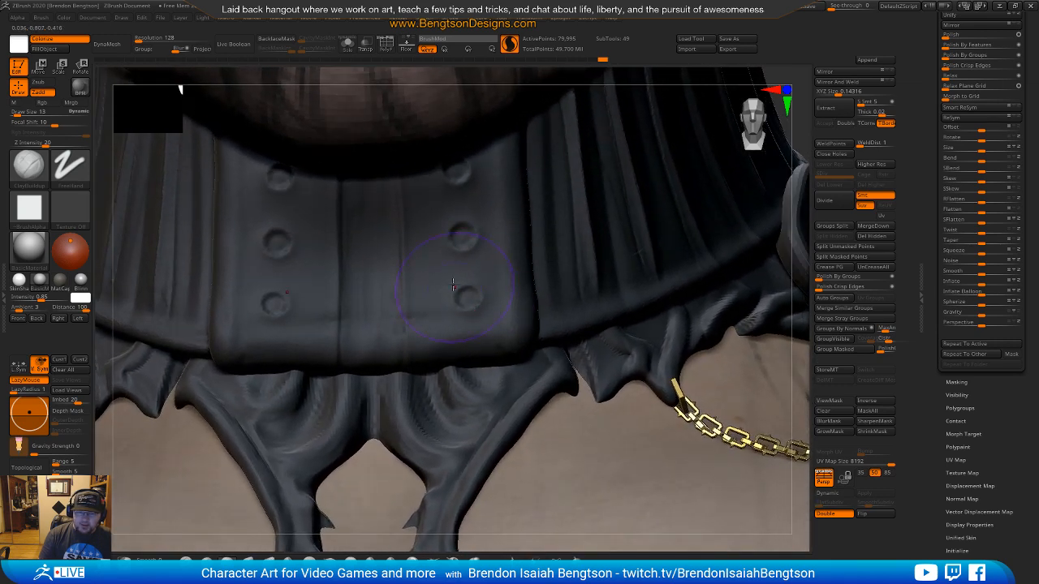
pyautogui.press('space')
pyautogui.click(465, 294)
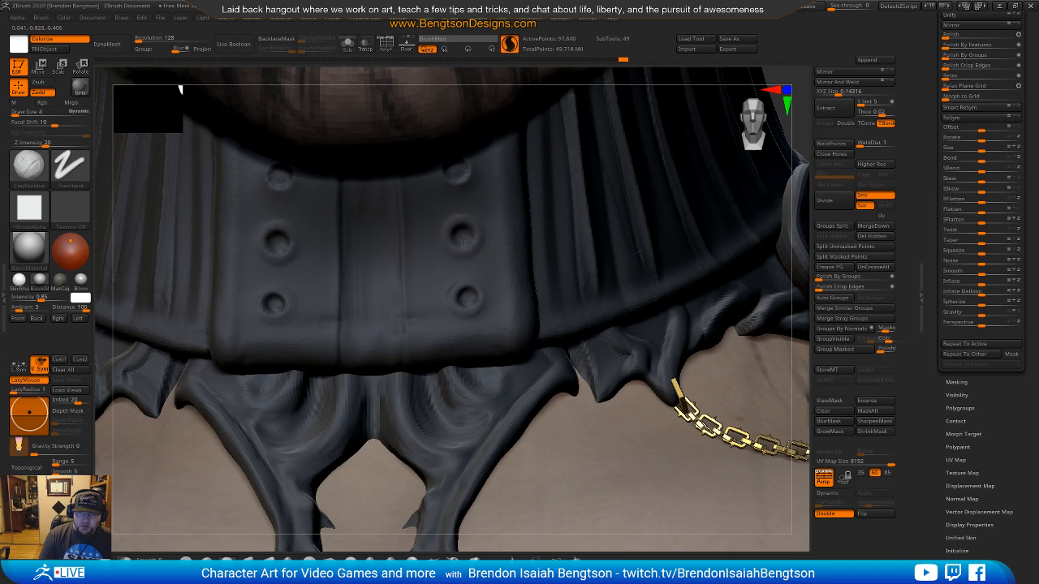
pyautogui.keyDown('alt'); pyautogui.moveTo(475, 251); pyautogui.dragTo(452, 281, button='right'); pyautogui.keyUp('alt')
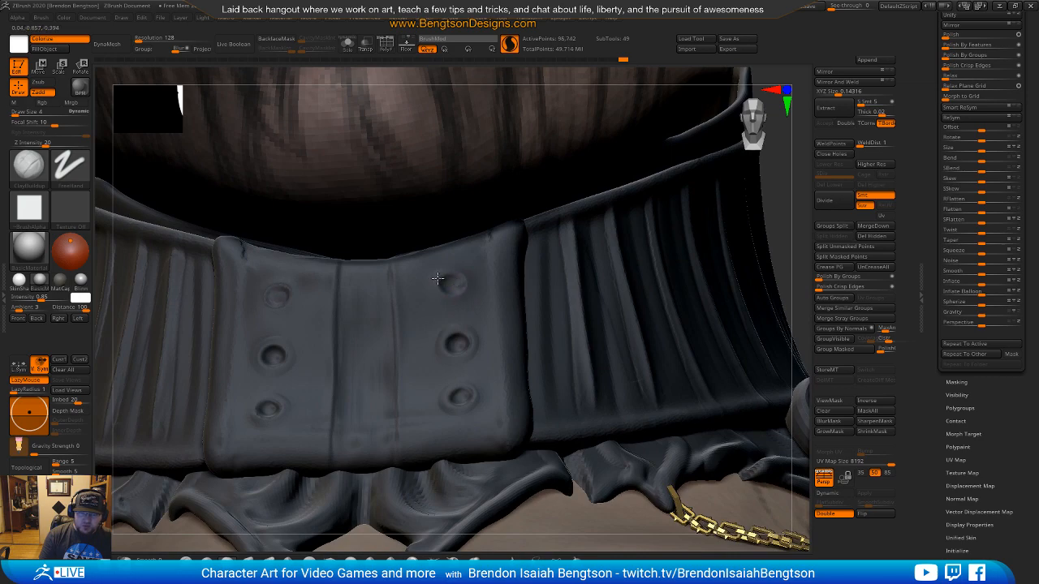
# Step: Refine the front plate's details with DamStandard at draw size 4 and review the whole collar
pyautogui.moveTo(427, 382)
pyautogui.keyDown('ctrl'); pyautogui.mouseDown(button='right')
pyautogui.moveTo(429, 234)
pyautogui.moveTo(430, 402)
pyautogui.mouseUp(button='right'); pyautogui.keyUp('ctrl')
pyautogui.press('b')
pyautogui.press('d')
pyautogui.press('s')
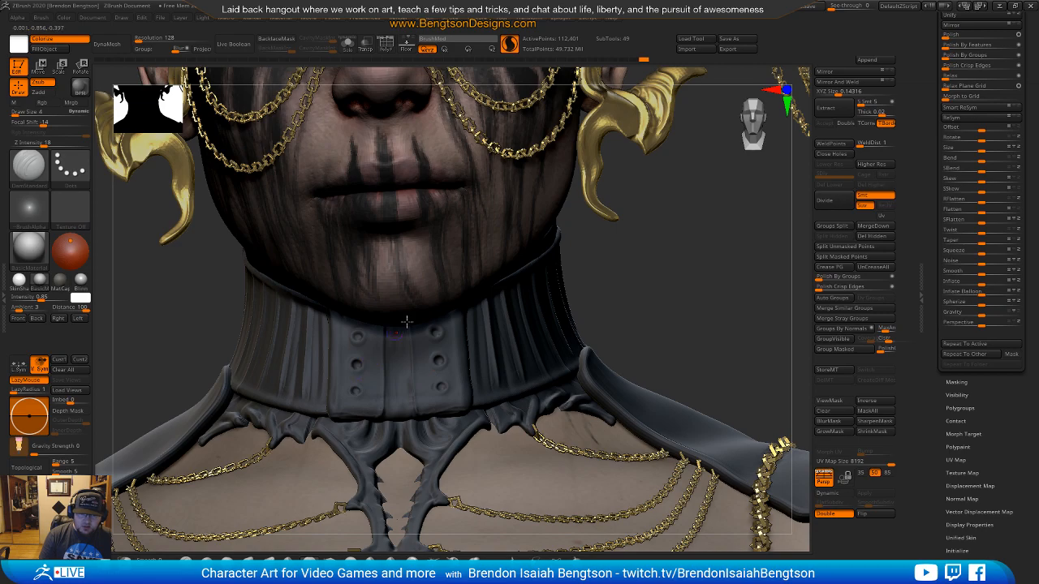
pyautogui.moveTo(684, 320); pyautogui.dragTo(636, 306)
pyautogui.moveTo(513, 348)
pyautogui.keyDown('alt'); pyautogui.mouseDown()
pyautogui.moveTo(519, 384)
pyautogui.moveTo(531, 331)
pyautogui.moveTo(476, 434)
pyautogui.moveTo(513, 347)
pyautogui.mouseUp(); pyautogui.keyUp('alt')
pyautogui.moveTo(619, 276); pyautogui.dragTo(558, 345)
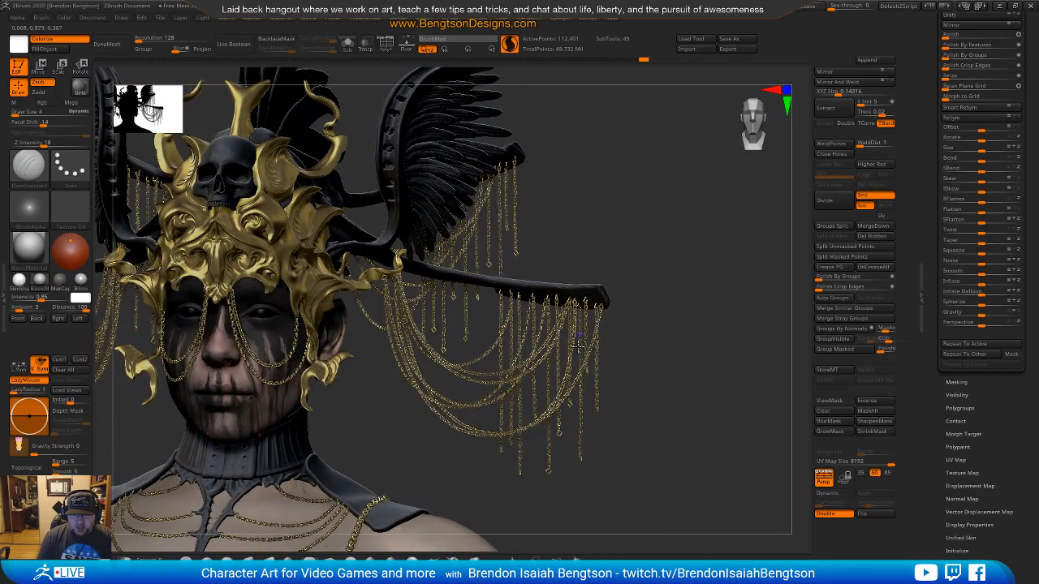
# Step: Find the hidden plane PM3D_Plane3D1_6 among the subtools and make it visible
pyautogui.moveTo(658, 290)
pyautogui.mouseDown()
pyautogui.moveTo(650, 341)
pyautogui.moveTo(659, 300)
pyautogui.moveTo(649, 309)
pyautogui.moveTo(674, 284)
pyautogui.mouseUp()
pyautogui.scroll(5, 932, 120)
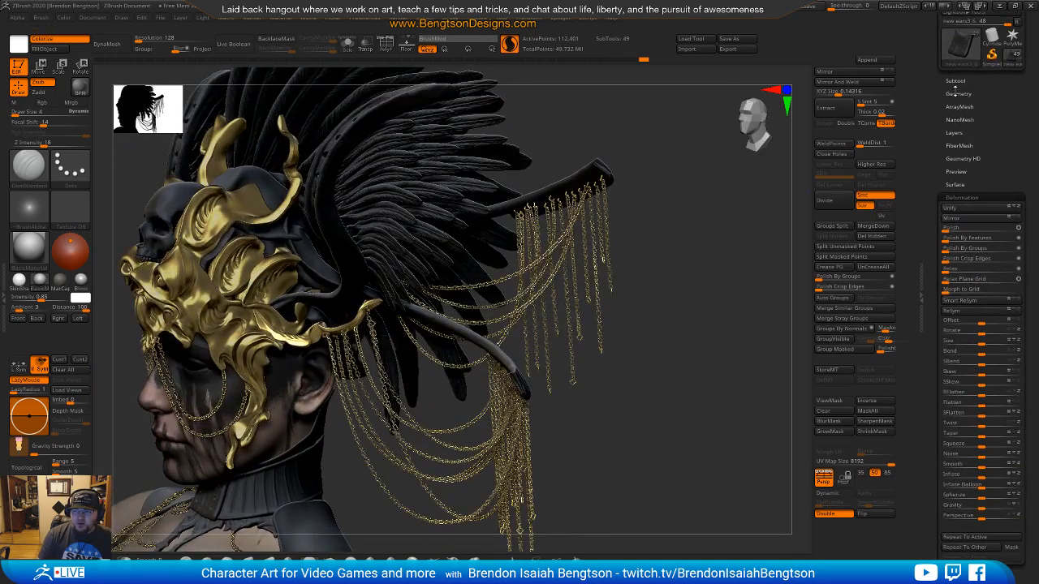
pyautogui.click(955, 82)
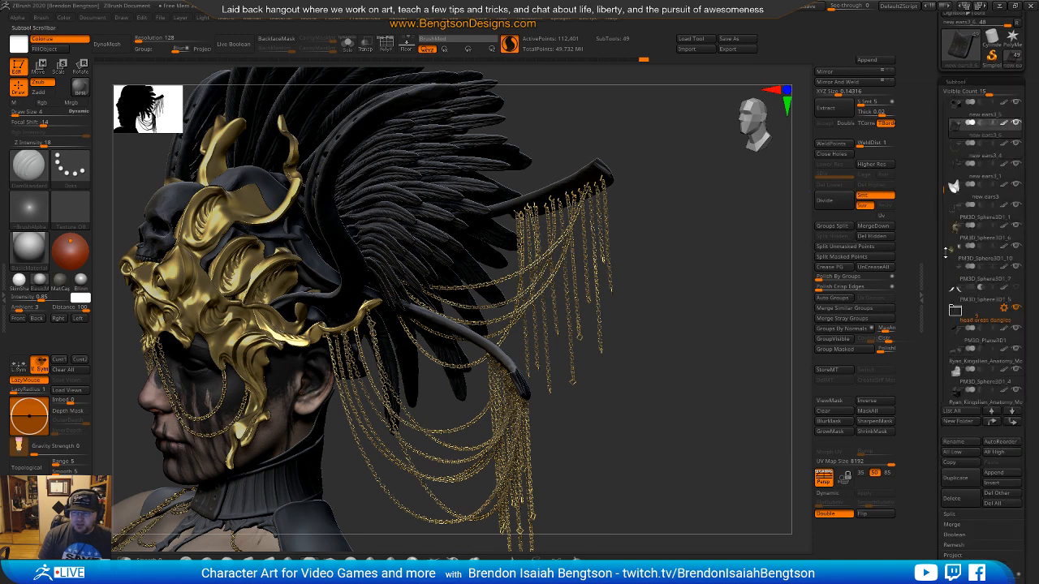
pyautogui.scroll(-5, 935, 298)
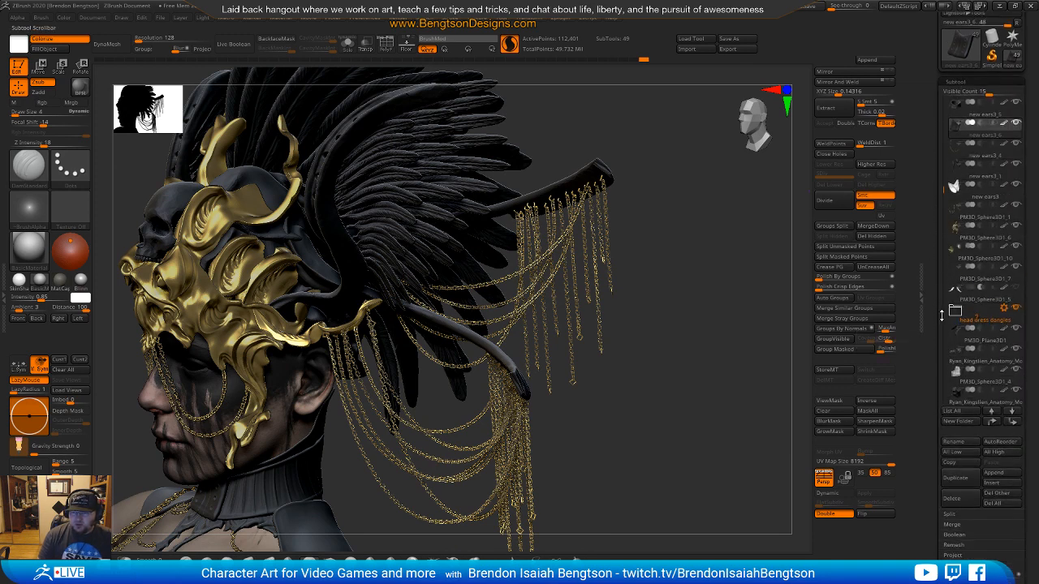
pyautogui.moveTo(944, 290); pyautogui.dragTo(943, 308)
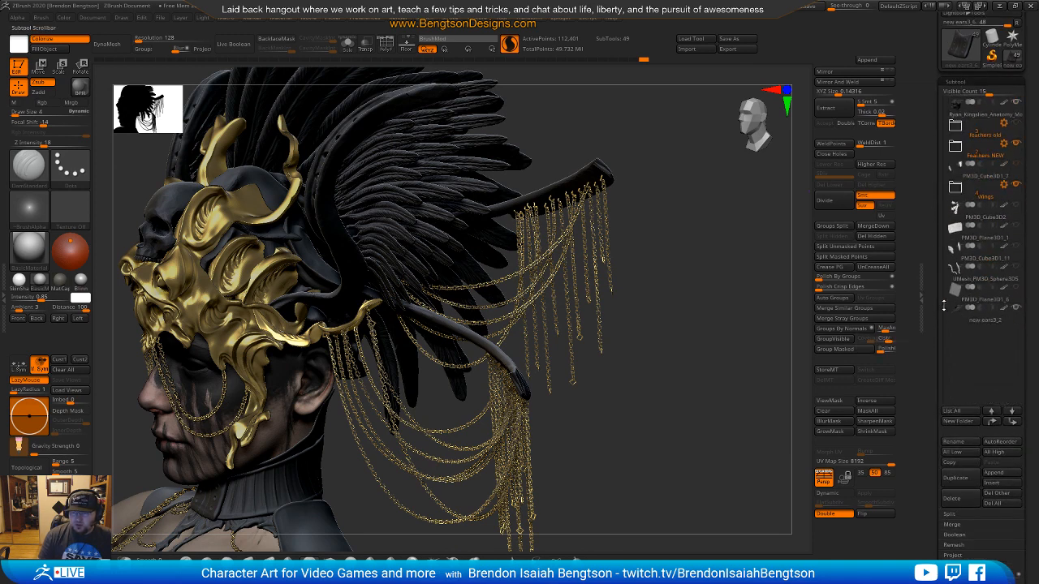
pyautogui.click(1015, 288)
# Step: Examine the plane against the feathered headdress and its hanging chains from several angles
pyautogui.moveTo(770, 342); pyautogui.dragTo(463, 398)
pyautogui.moveTo(649, 232); pyautogui.dragTo(444, 404)
pyautogui.moveTo(597, 359); pyautogui.dragTo(554, 325)
pyautogui.moveTo(584, 233); pyautogui.dragTo(478, 441)
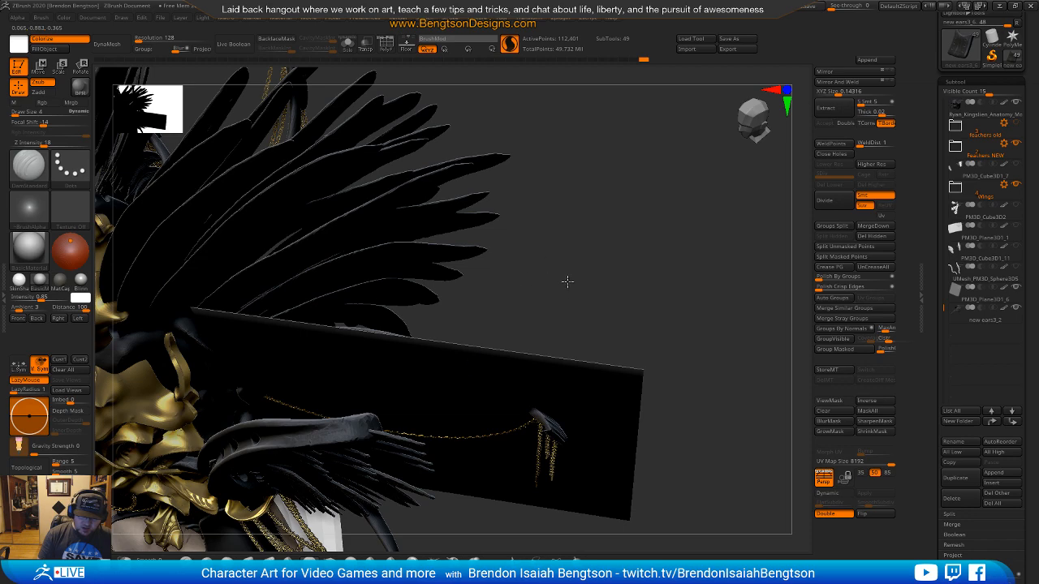
pyautogui.moveTo(566, 271); pyautogui.dragTo(495, 369)
pyautogui.moveTo(571, 366); pyautogui.dragTo(511, 370)
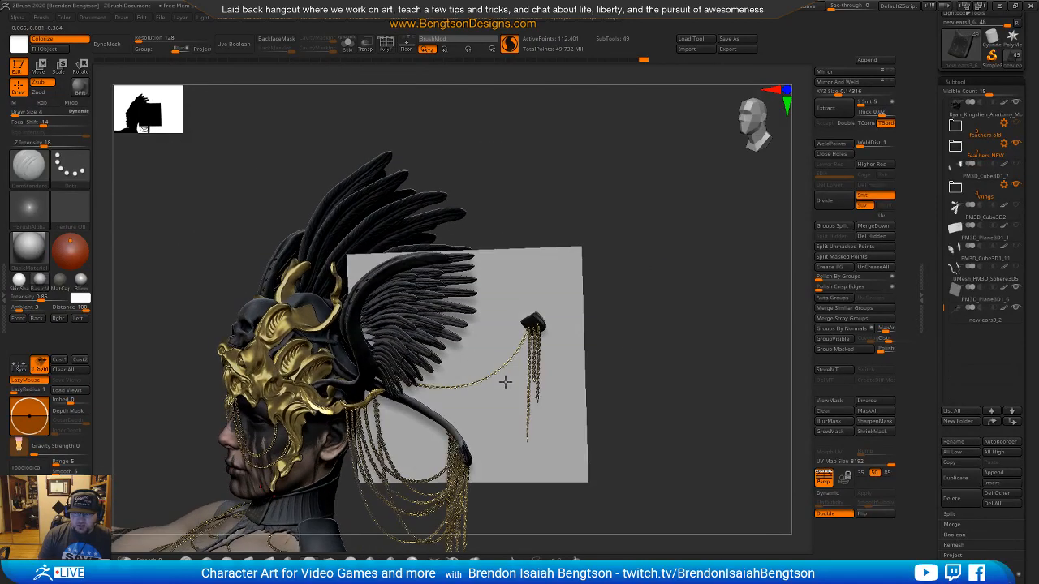
pyautogui.moveTo(618, 262); pyautogui.dragTo(548, 258)
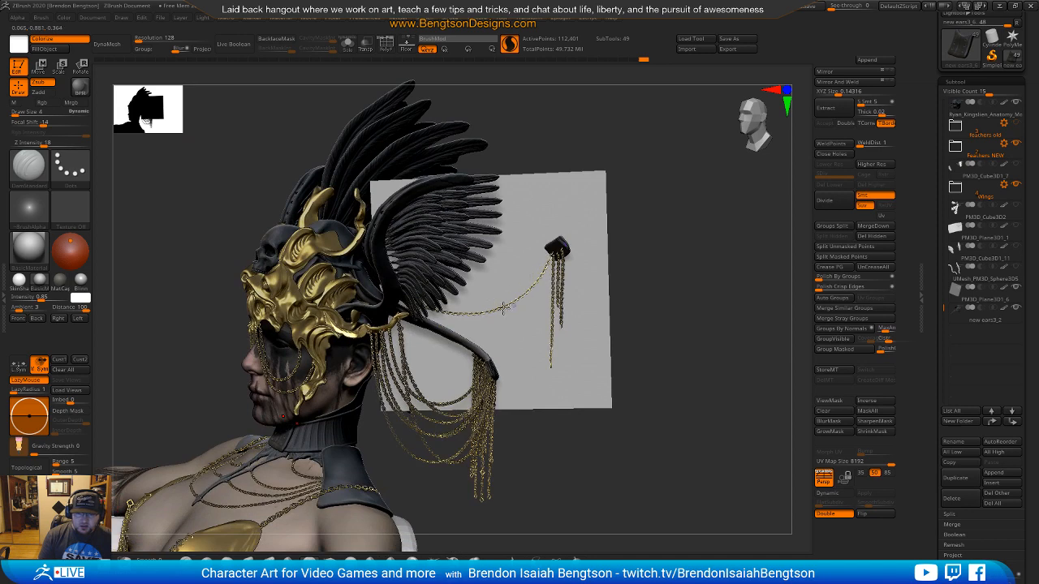
# Step: Hide the plane PM3D_Plane3D1_6 and check the character from the front without it
pyautogui.moveTo(652, 301); pyautogui.dragTo(703, 242)
pyautogui.click(1014, 287)
pyautogui.moveTo(687, 376); pyautogui.dragTo(707, 309)
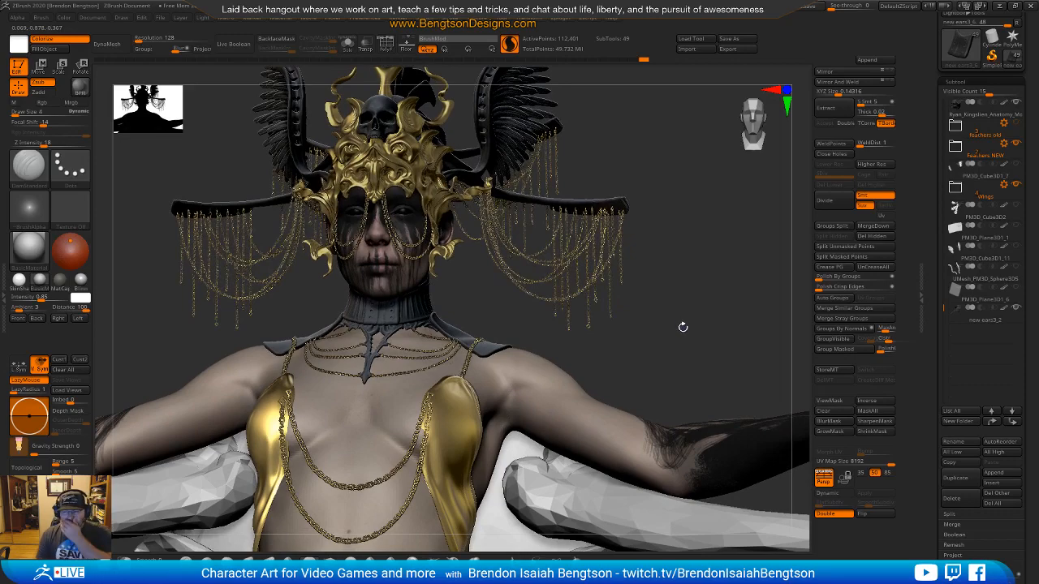
pyautogui.moveTo(692, 335); pyautogui.dragTo(690, 335)
pyautogui.keyDown('alt'); pyautogui.moveTo(452, 396); pyautogui.dragTo(495, 331, button='right'); pyautogui.keyUp('alt')
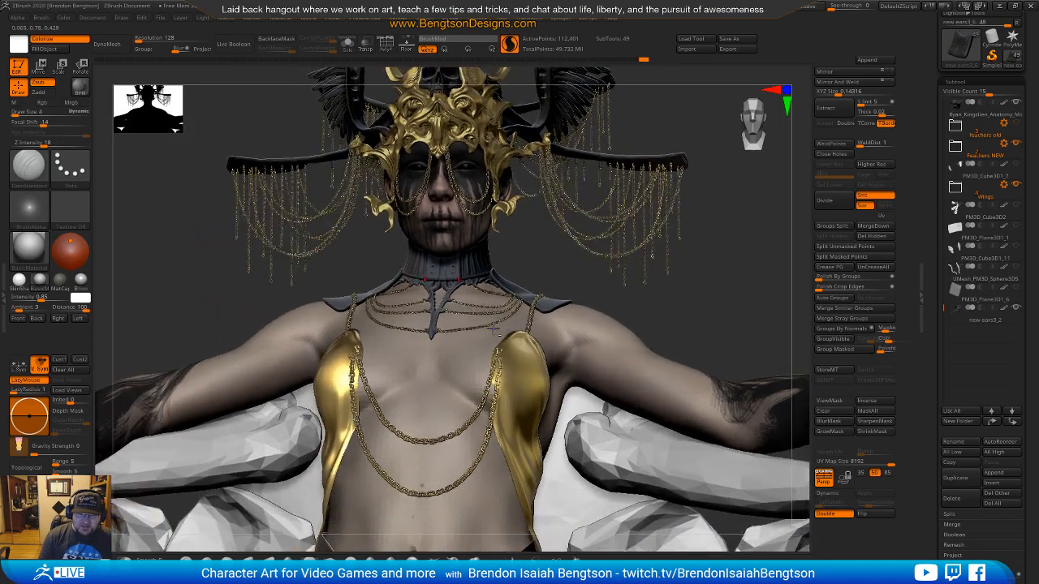
# Step: Select the CurveTube brush and draw a diagonal tube across the collar's front plate from an upper rivet to the opposite middle rivet
pyautogui.keyDown('alt'); pyautogui.moveTo(460, 296); pyautogui.dragTo(480, 542, button='right'); pyautogui.keyUp('alt')
pyautogui.keyDown('alt'); pyautogui.moveTo(408, 303); pyautogui.dragTo(404, 345, button='right'); pyautogui.keyUp('alt')
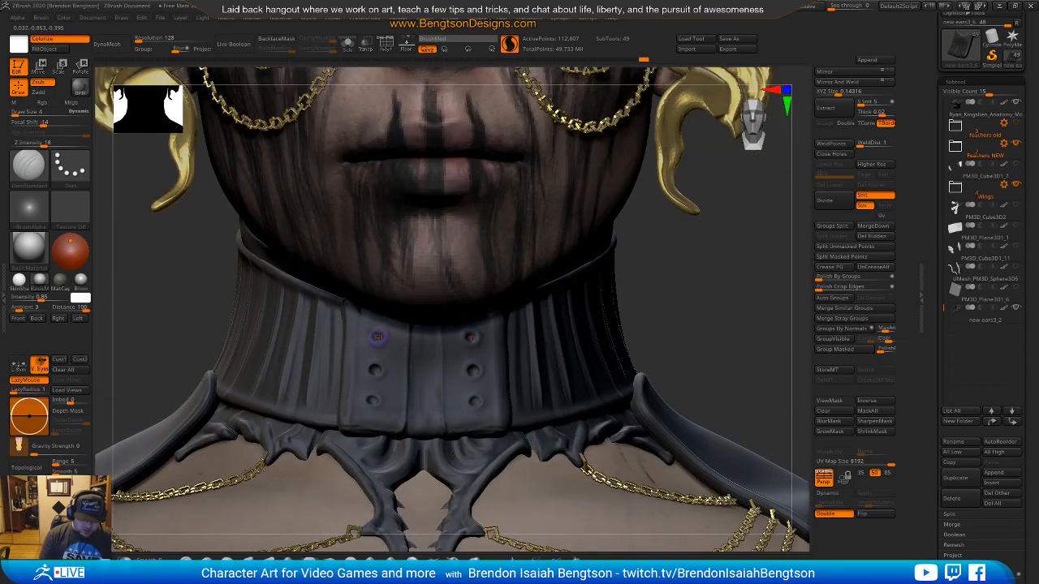
pyautogui.press('b')
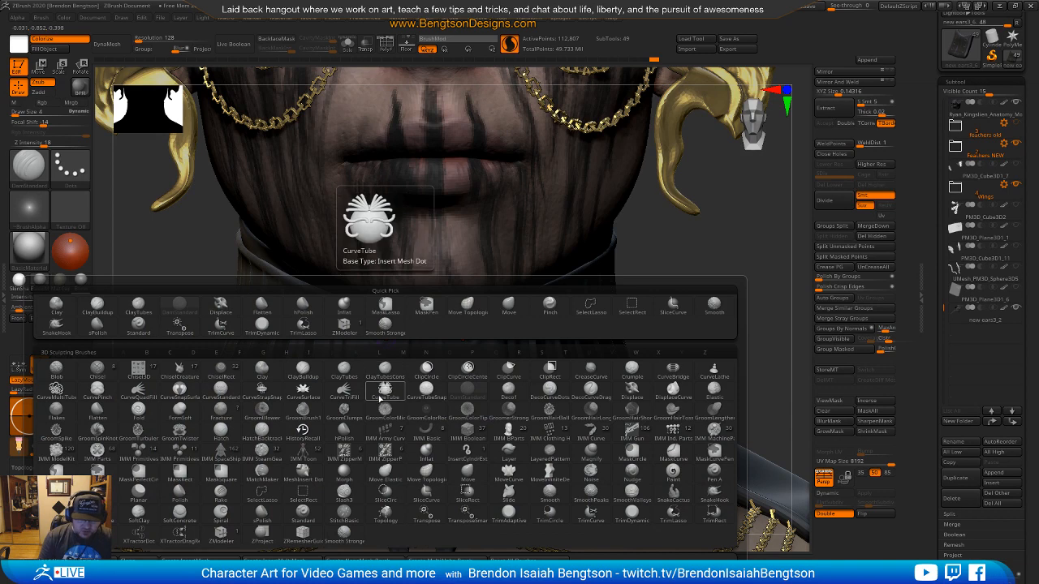
pyautogui.click(385, 398)
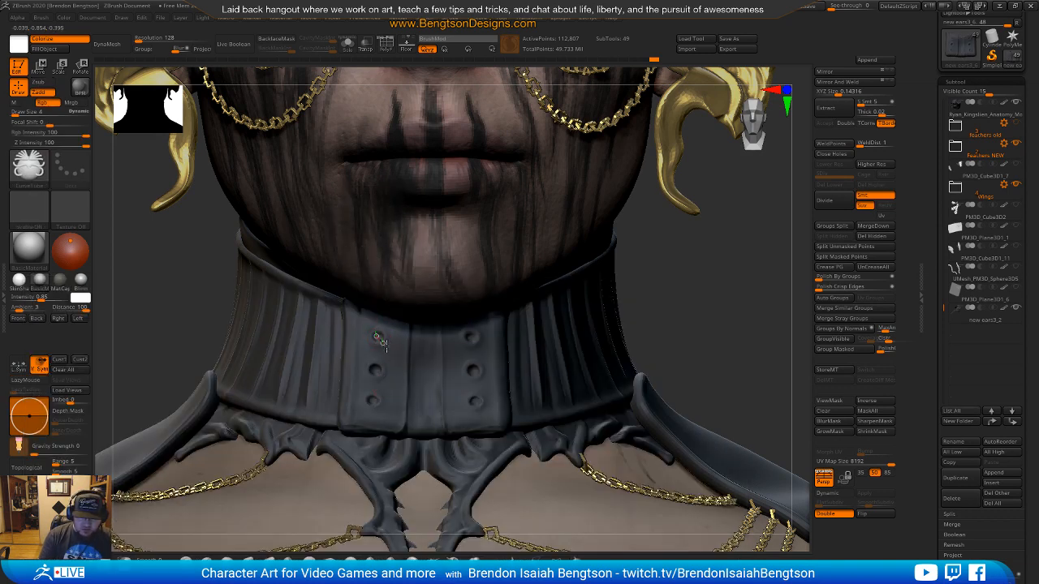
pyautogui.hotkey('ctrl', 'z')
pyautogui.moveTo(463, 376)
pyautogui.mouseDown()
pyautogui.moveTo(444, 398)
pyautogui.moveTo(473, 371)
pyautogui.mouseUp()
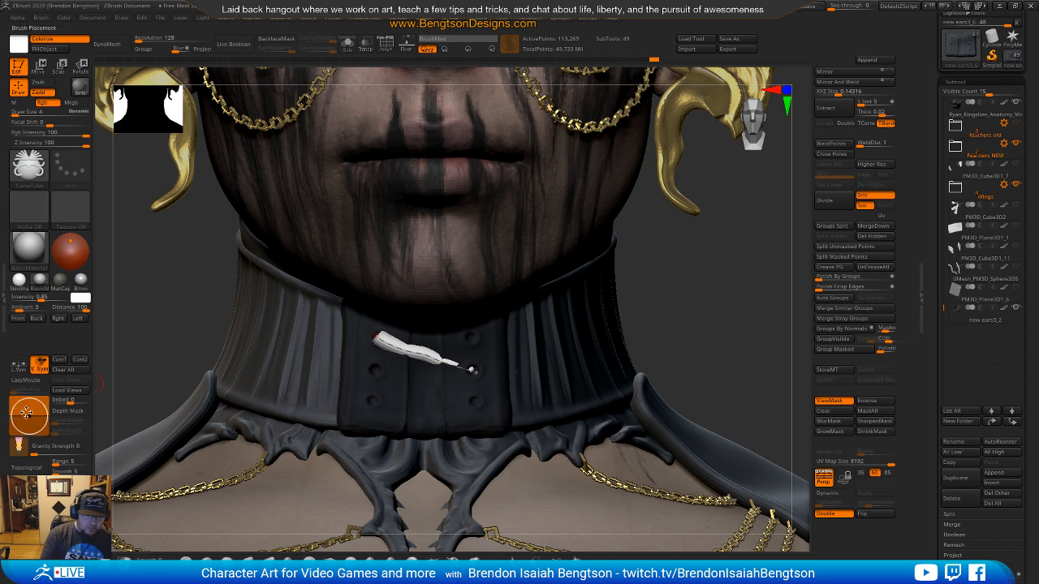
# Step: Try the diagonal tube with Imbed 18 and different draw sizes, and undo it from the front plate
pyautogui.moveTo(27, 416); pyautogui.dragTo(29, 413)
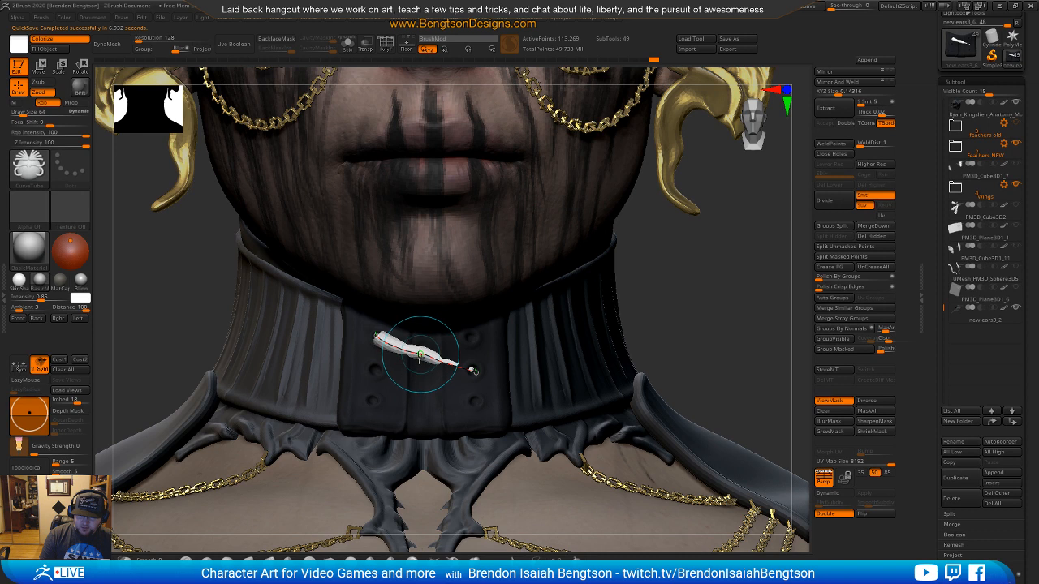
pyautogui.press('space')
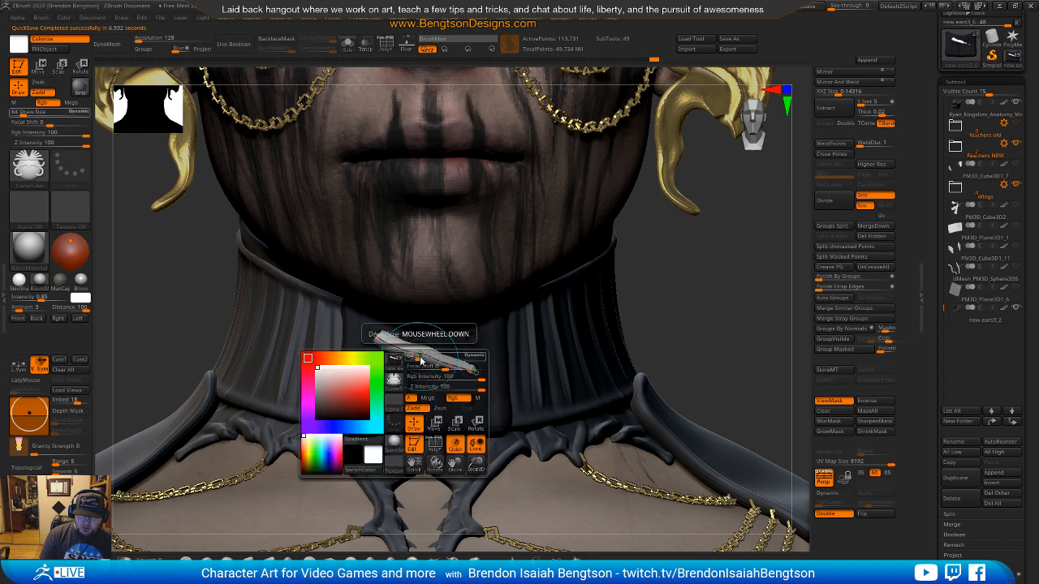
pyautogui.press('space')
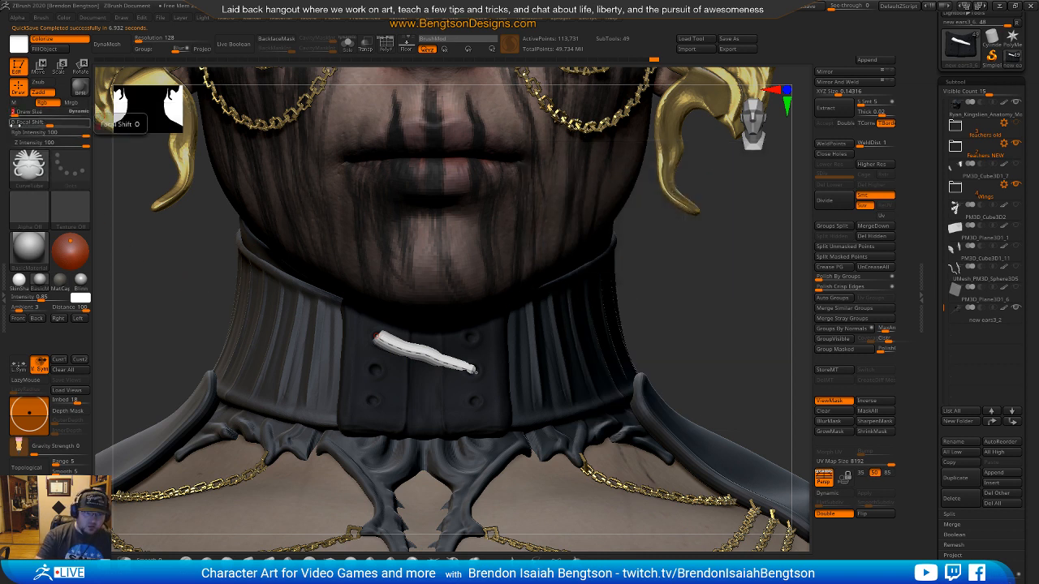
pyautogui.click(427, 355)
pyautogui.hotkey('ctrl', 'z')
pyautogui.click(424, 357)
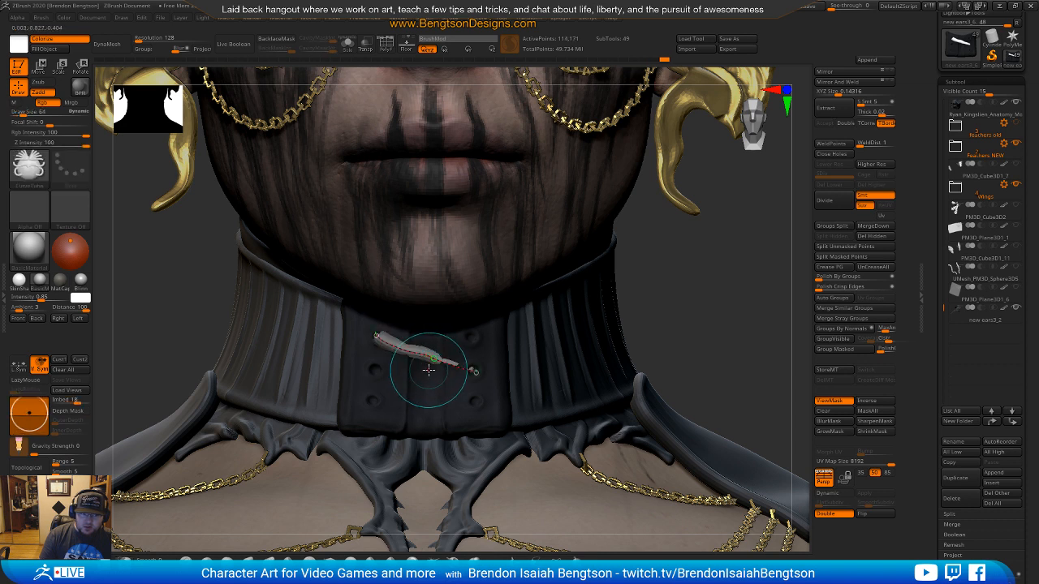
pyautogui.hotkey('ctrl', 'z')
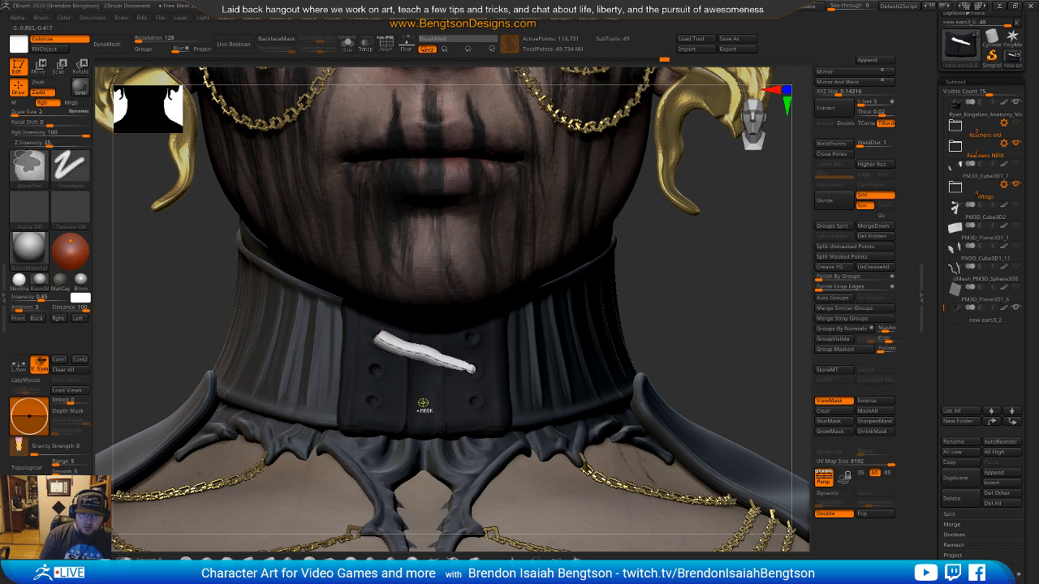
pyautogui.hotkey('ctrl', 'z')
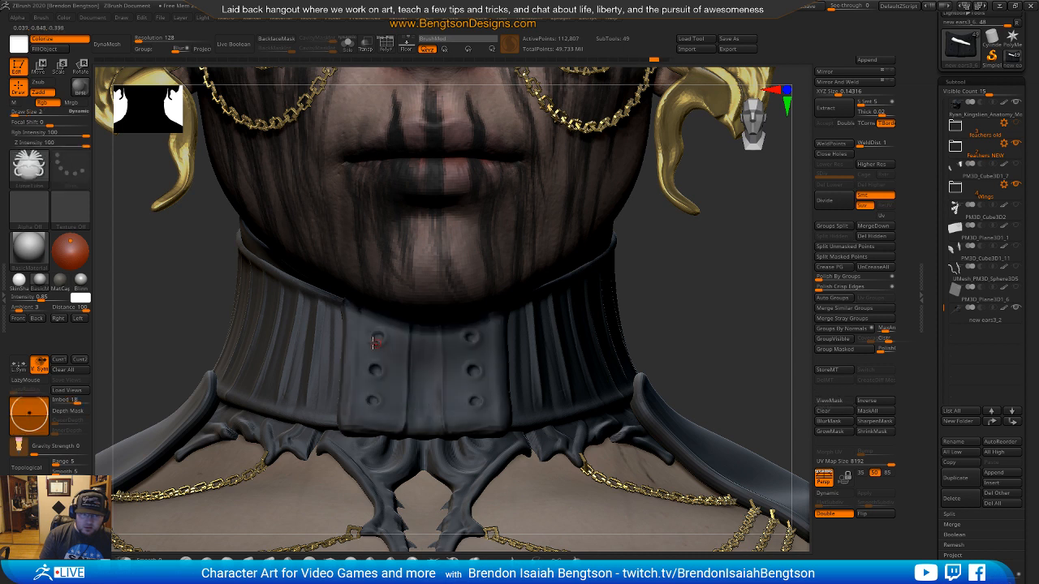
# Step: Set the brush's Imbed to 48, draw another diagonal tube between the rivets, and isolate the front plate with Solo
pyautogui.moveTo(30, 414); pyautogui.dragTo(33, 404)
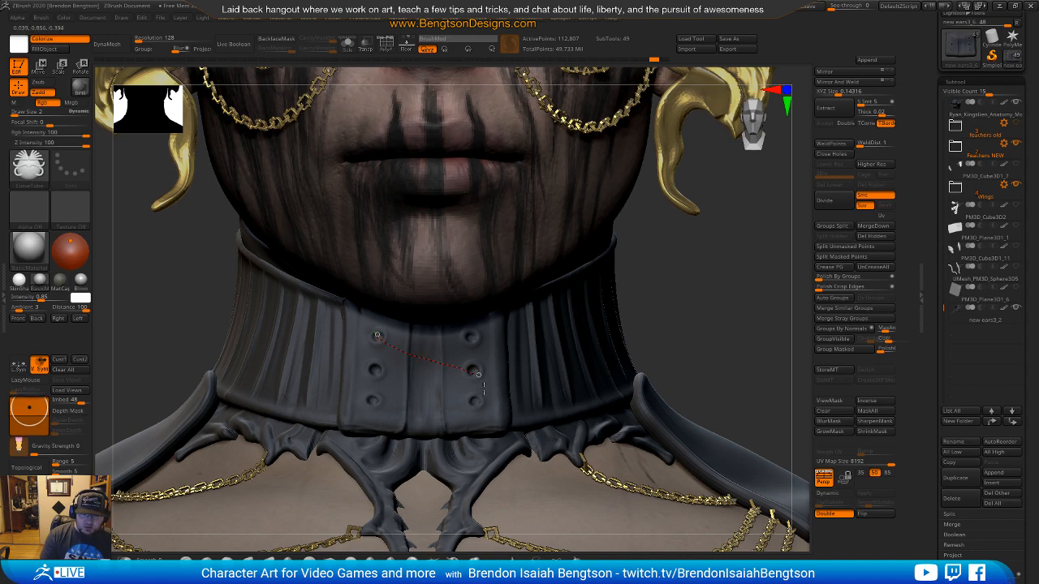
pyautogui.moveTo(477, 375); pyautogui.dragTo(478, 375)
pyautogui.moveTo(723, 333); pyautogui.dragTo(796, 327)
pyautogui.hotkey('shift', 't')
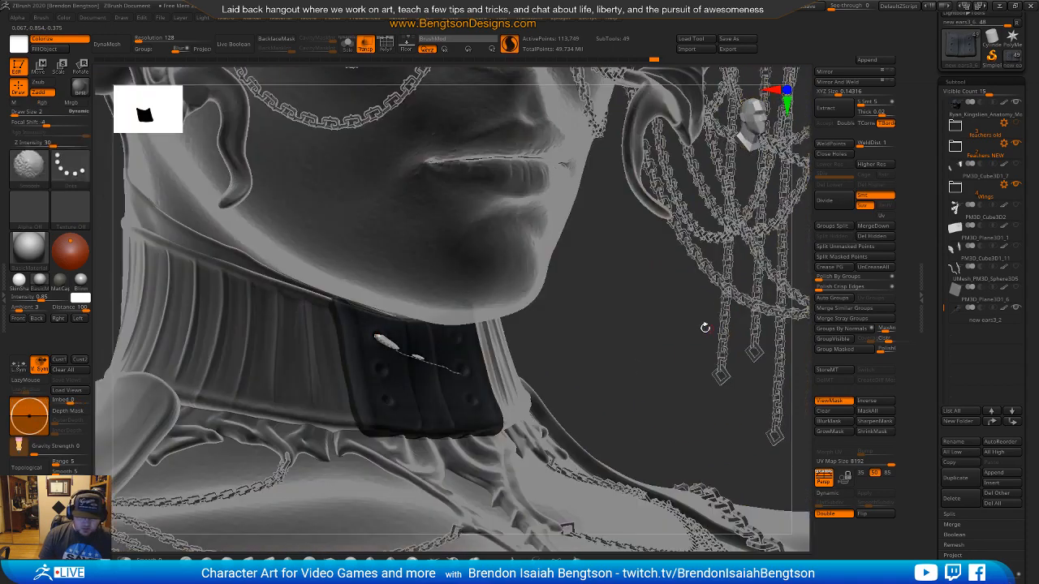
pyautogui.moveTo(602, 354)
pyautogui.mouseDown()
pyautogui.moveTo(548, 355)
pyautogui.moveTo(637, 360)
pyautogui.moveTo(548, 389)
pyautogui.moveTo(519, 382)
pyautogui.moveTo(579, 365)
pyautogui.moveTo(575, 336)
pyautogui.mouseUp()
pyautogui.hotkey('shift', 's')
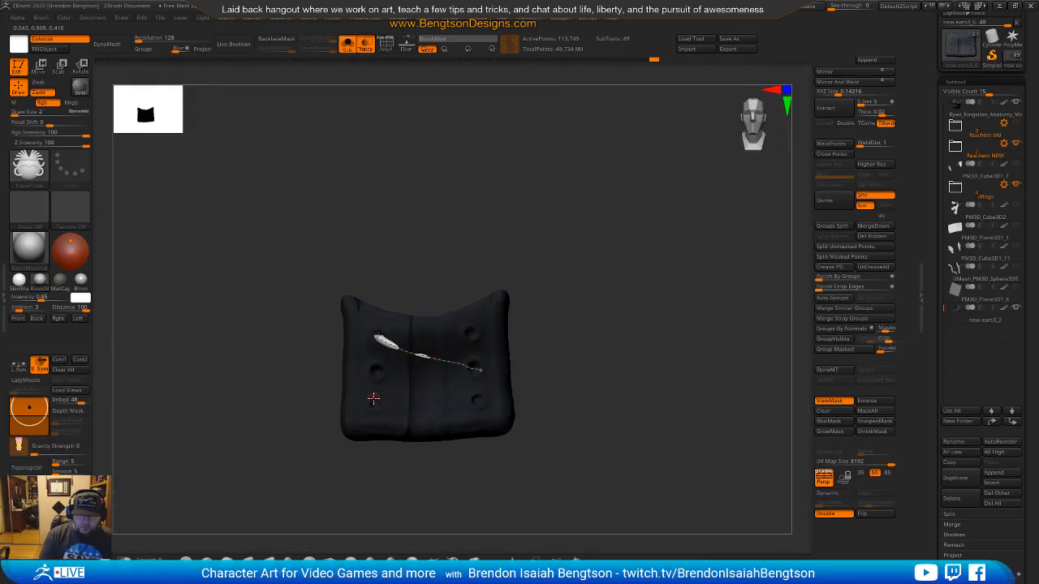
# Step: Undo the uneven tube, redraw it from the upper rivet to the opposite middle rivet, and adjust both of its ends
pyautogui.moveTo(473, 404); pyautogui.dragTo(480, 403)
pyautogui.moveTo(593, 352)
pyautogui.mouseDown()
pyautogui.moveTo(591, 319)
pyautogui.moveTo(576, 343)
pyautogui.mouseUp()
pyautogui.hotkey('ctrl', 'z')
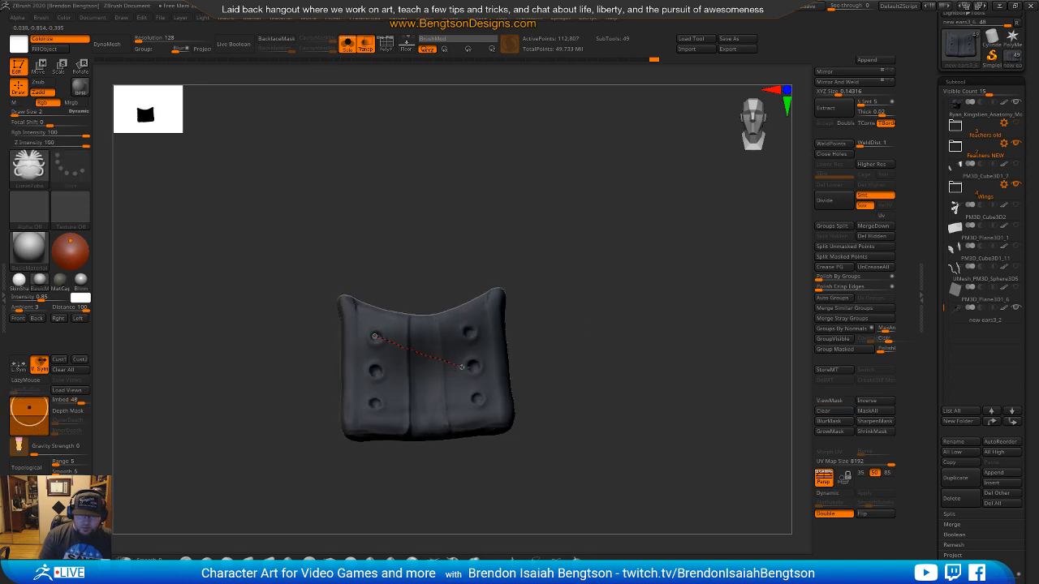
pyautogui.click(472, 372)
pyautogui.moveTo(560, 342); pyautogui.dragTo(536, 255)
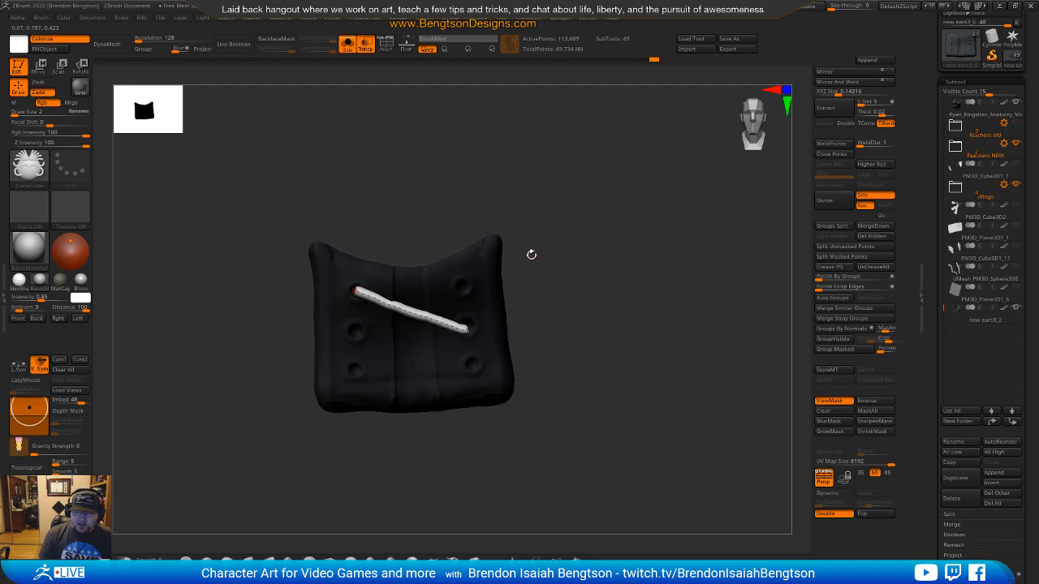
pyautogui.moveTo(577, 353); pyautogui.dragTo(580, 389)
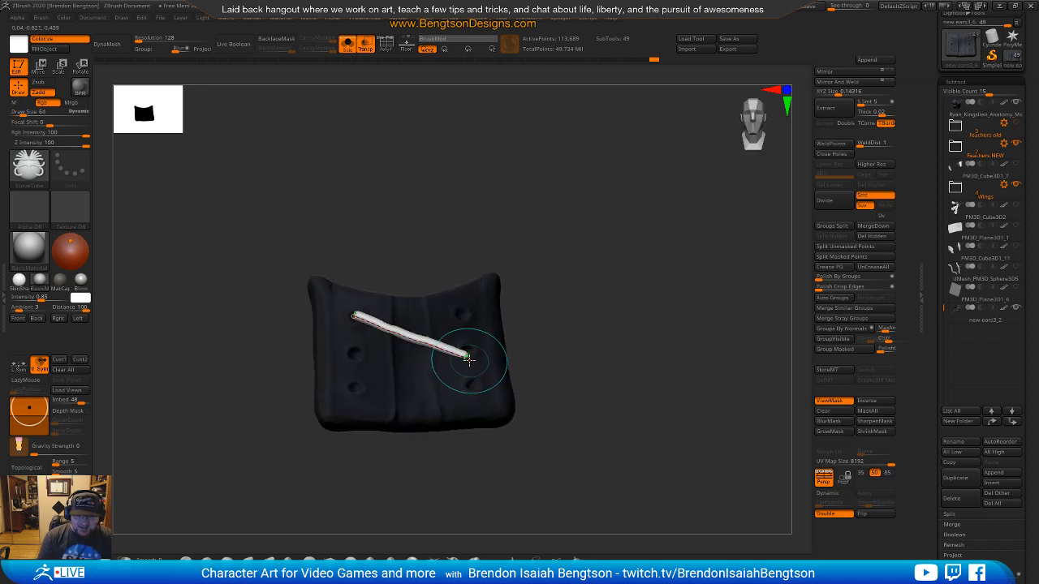
pyautogui.moveTo(362, 318); pyautogui.dragTo(358, 316)
pyautogui.moveTo(468, 356); pyautogui.dragTo(471, 358)
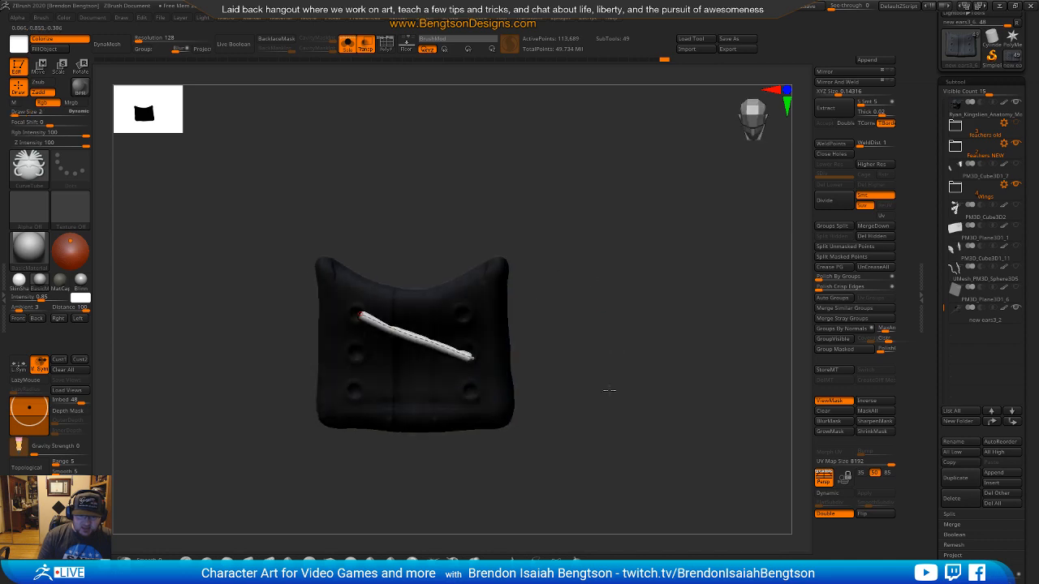
pyautogui.keyDown('alt'); pyautogui.moveTo(601, 338); pyautogui.dragTo(586, 320); pyautogui.keyUp('alt')
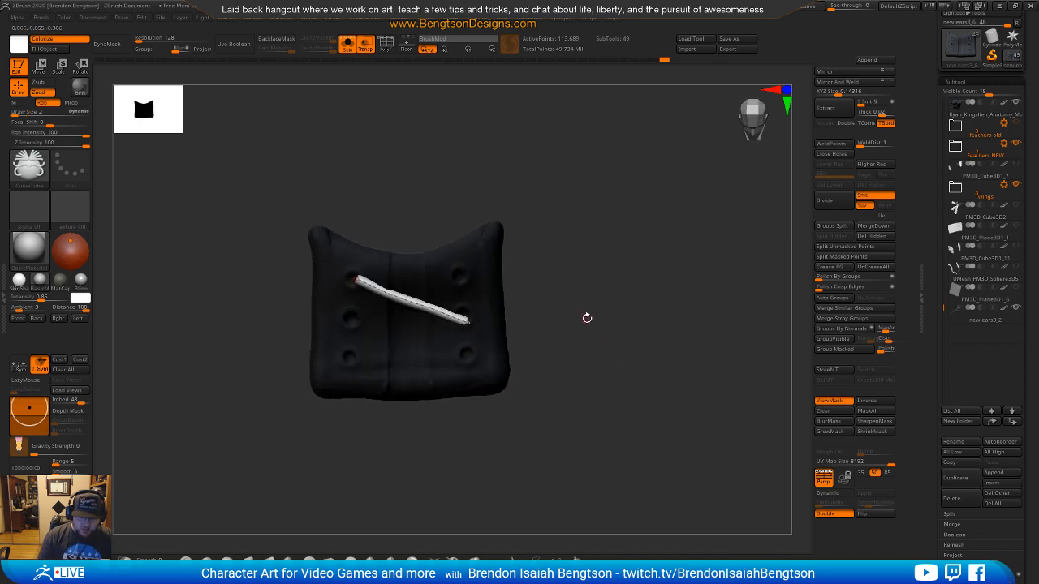
# Step: Show the whole character without transparency and review the tube on the collar up close
pyautogui.keyDown('alt'); pyautogui.moveTo(724, 215); pyautogui.dragTo(458, 308); pyautogui.keyUp('alt')
pyautogui.hotkey('shift', 't')
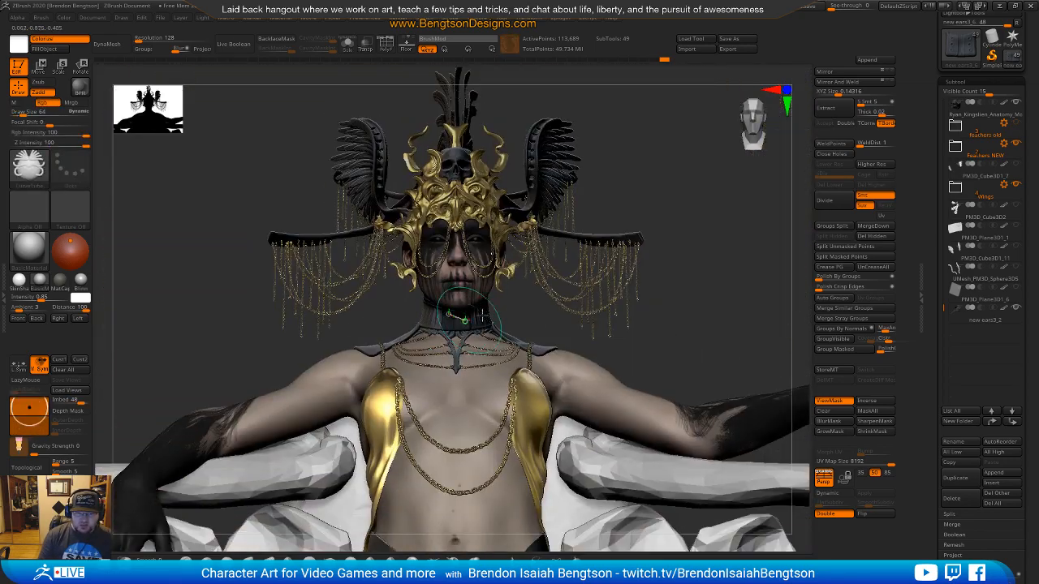
pyautogui.moveTo(548, 351)
pyautogui.keyDown('alt'); pyautogui.mouseDown()
pyautogui.moveTo(567, 298)
pyautogui.moveTo(604, 312)
pyautogui.moveTo(679, 274)
pyautogui.moveTo(644, 308)
pyautogui.moveTo(653, 422)
pyautogui.mouseUp(); pyautogui.keyUp('alt')
pyautogui.moveTo(196, 287)
pyautogui.keyDown('alt'); pyautogui.mouseDown(button='right')
pyautogui.moveTo(321, 326)
pyautogui.moveTo(364, 301)
pyautogui.moveTo(341, 302)
pyautogui.mouseUp(button='right'); pyautogui.keyUp('alt')
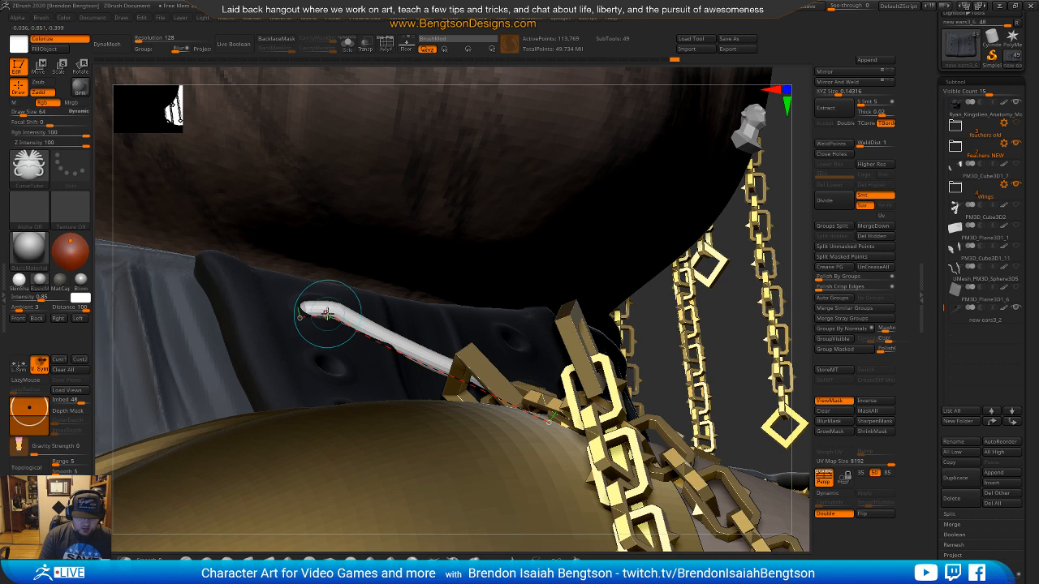
# Step: Isolate the front plate again and bend both ends of the tube down toward the rivet holes
pyautogui.hotkey('shift', 'alt', 's')
pyautogui.moveTo(345, 255); pyautogui.dragTo(343, 207, button='right')
pyautogui.moveTo(327, 311); pyautogui.dragTo(348, 325)
pyautogui.moveTo(575, 336); pyautogui.dragTo(533, 427)
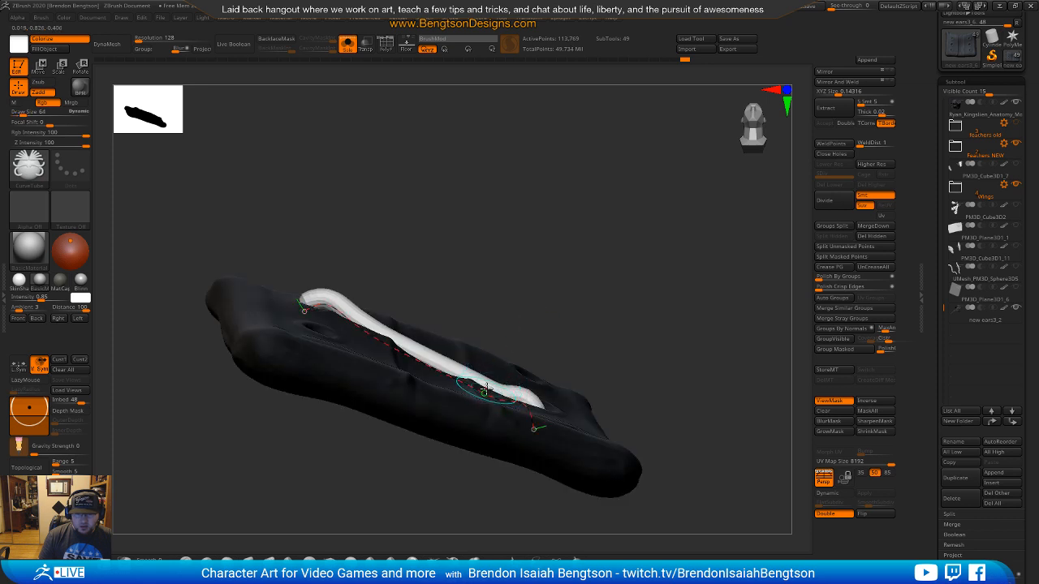
# Step: Set the draw size to 139 and reshape the tube's curve along its whole length
pyautogui.press('space')
pyautogui.click(481, 388)
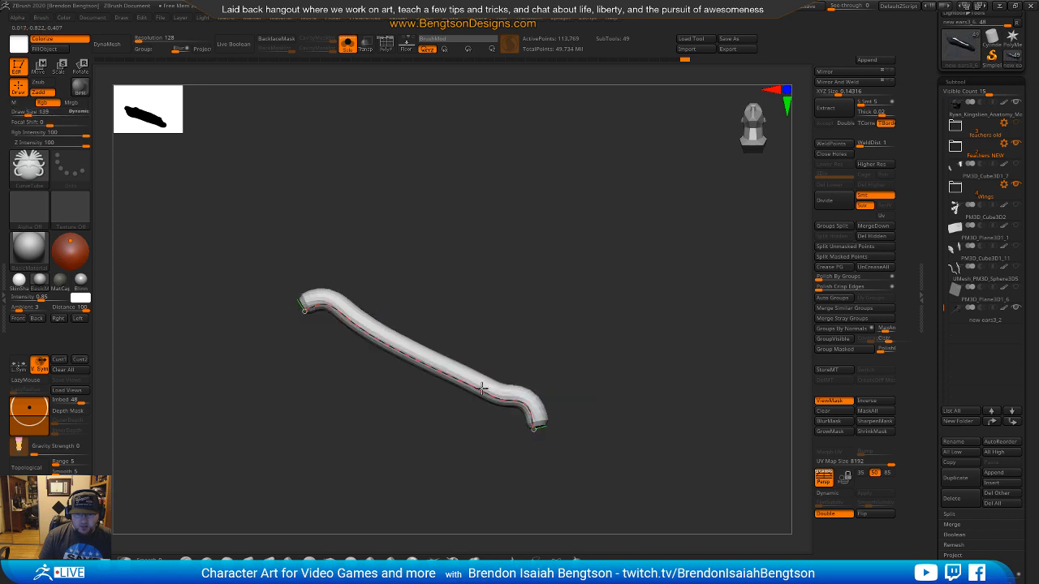
pyautogui.click(497, 396)
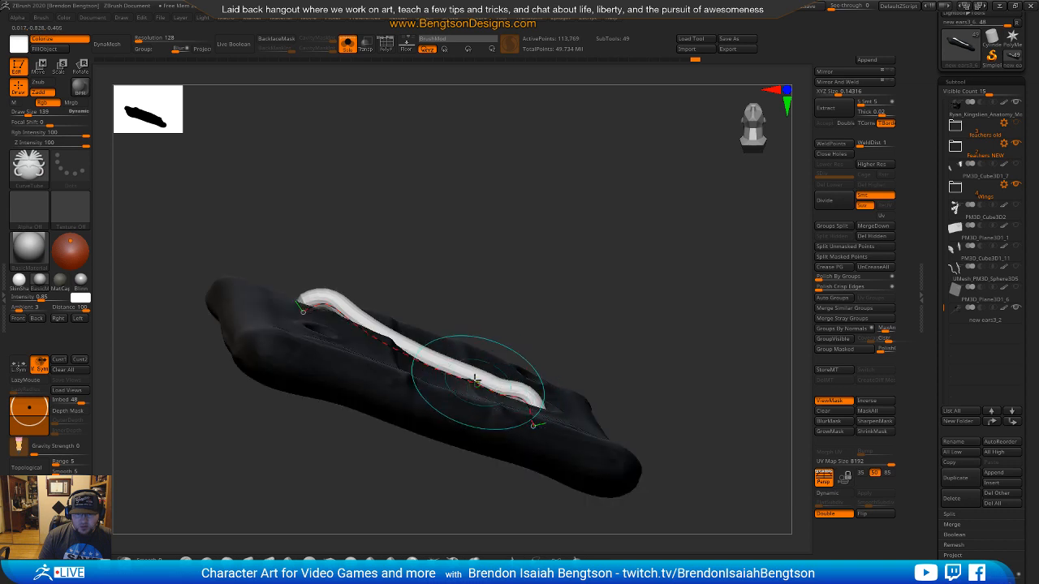
pyautogui.click(447, 374)
pyautogui.click(418, 350)
pyautogui.click(384, 340)
pyautogui.click(364, 329)
pyautogui.click(422, 357)
pyautogui.click(490, 384)
pyautogui.click(500, 393)
pyautogui.click(533, 420)
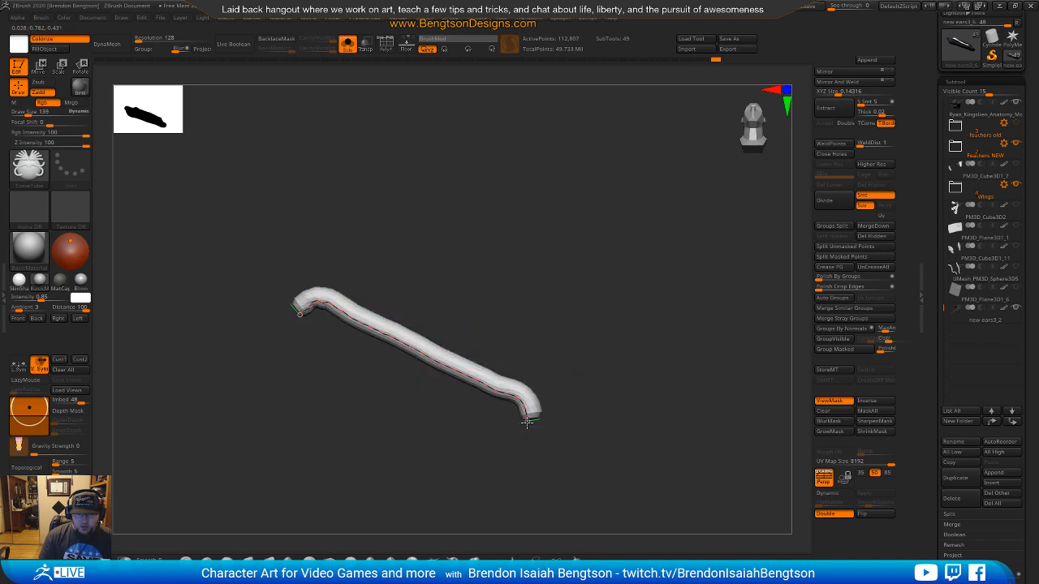
# Step: Adjust the tube's lower end, reduce the draw size to 77, and bend the adjoining stretch closer to the plate
pyautogui.moveTo(527, 422); pyautogui.dragTo(525, 409)
pyautogui.press('space')
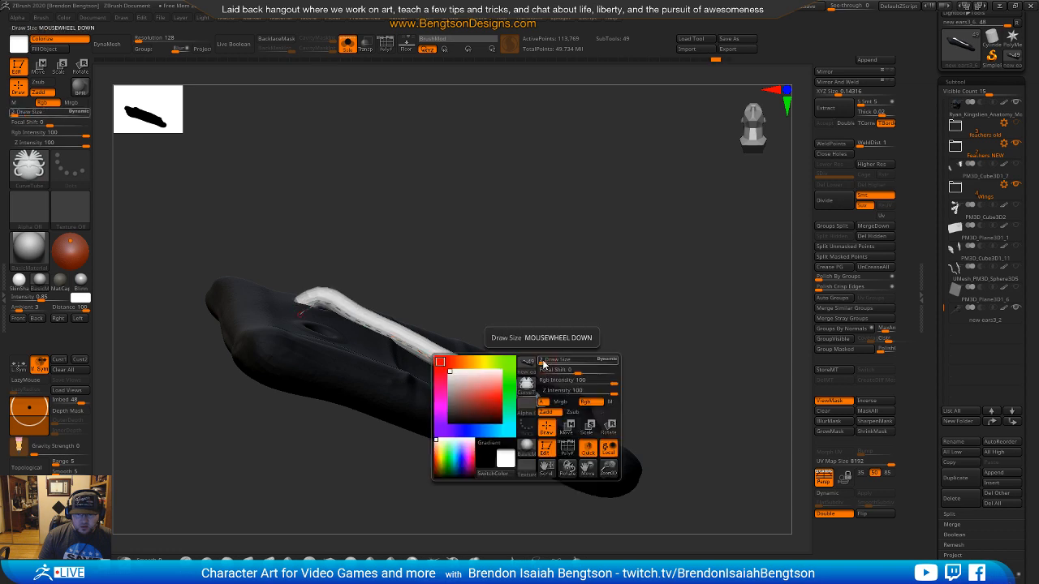
pyautogui.press('space')
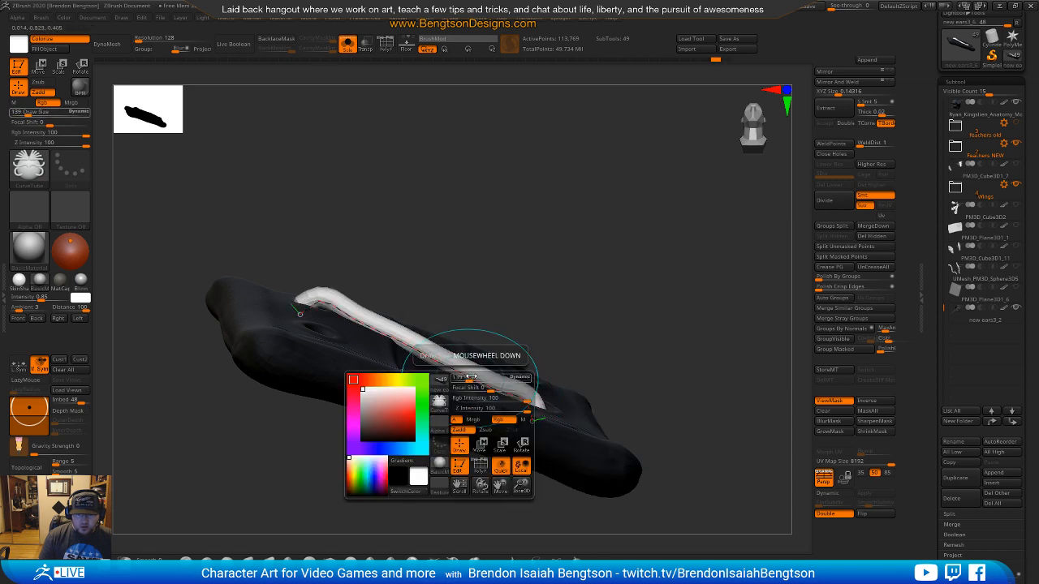
pyautogui.moveTo(515, 399)
pyautogui.mouseDown()
pyautogui.moveTo(529, 420)
pyautogui.moveTo(520, 392)
pyautogui.moveTo(504, 391)
pyautogui.mouseUp()
pyautogui.moveTo(500, 388); pyautogui.dragTo(466, 372)
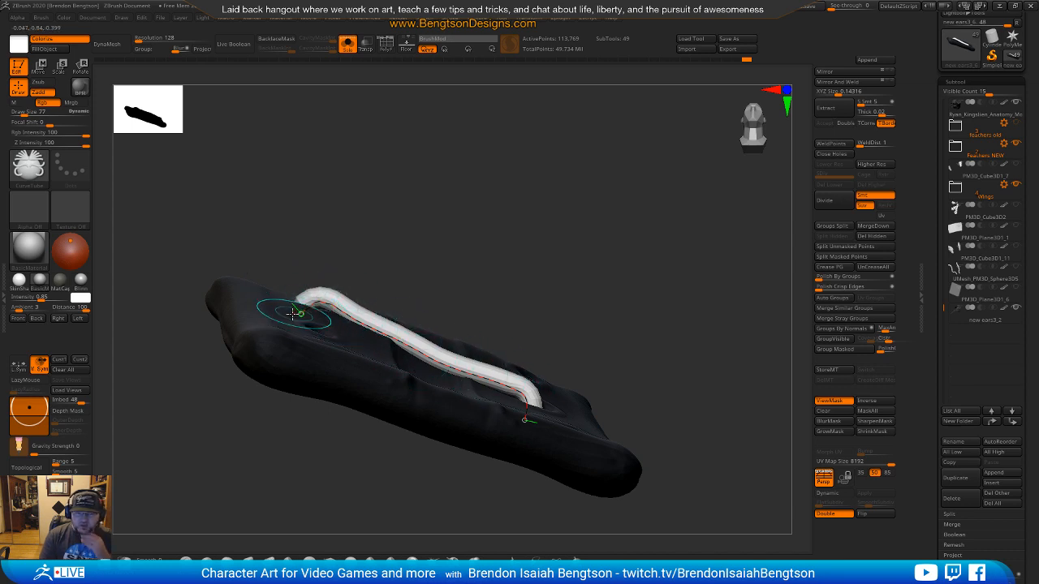
# Step: Tuck both ends of the tube deeper into the rivet holes and check the fit from the side
pyautogui.moveTo(295, 312); pyautogui.dragTo(294, 314)
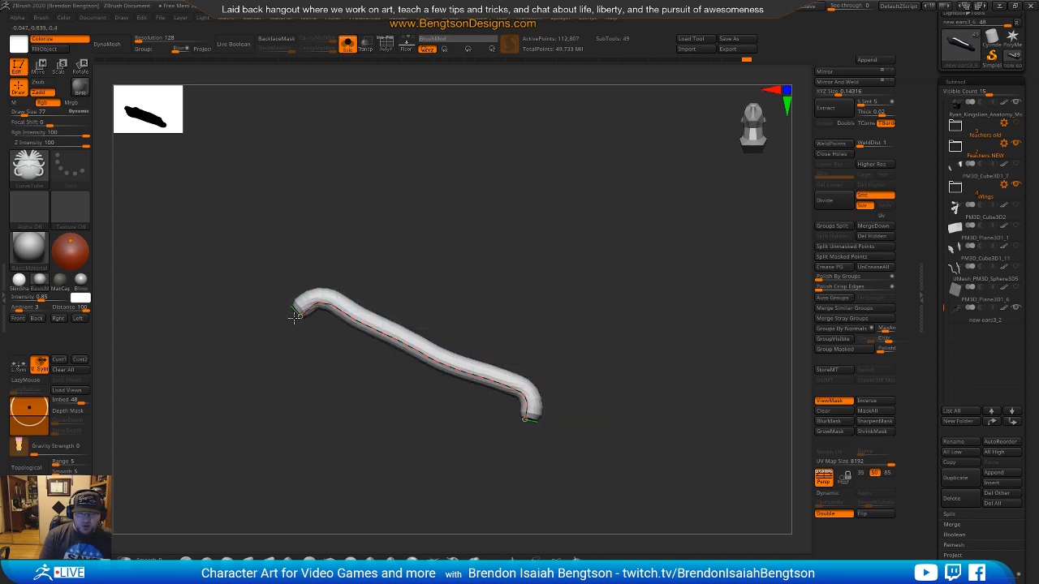
pyautogui.moveTo(294, 319); pyautogui.dragTo(293, 320)
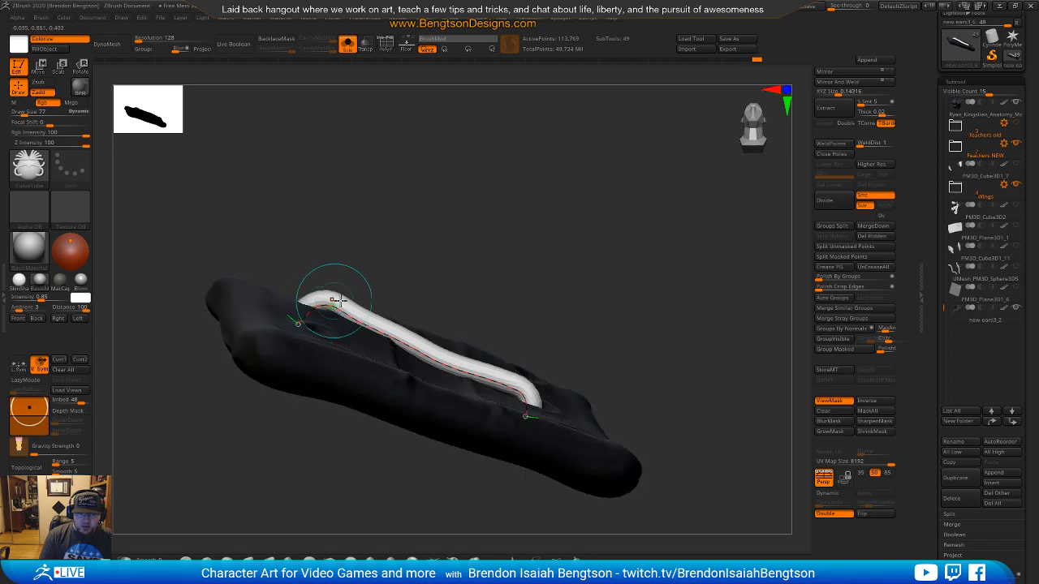
pyautogui.moveTo(526, 418); pyautogui.dragTo(526, 422)
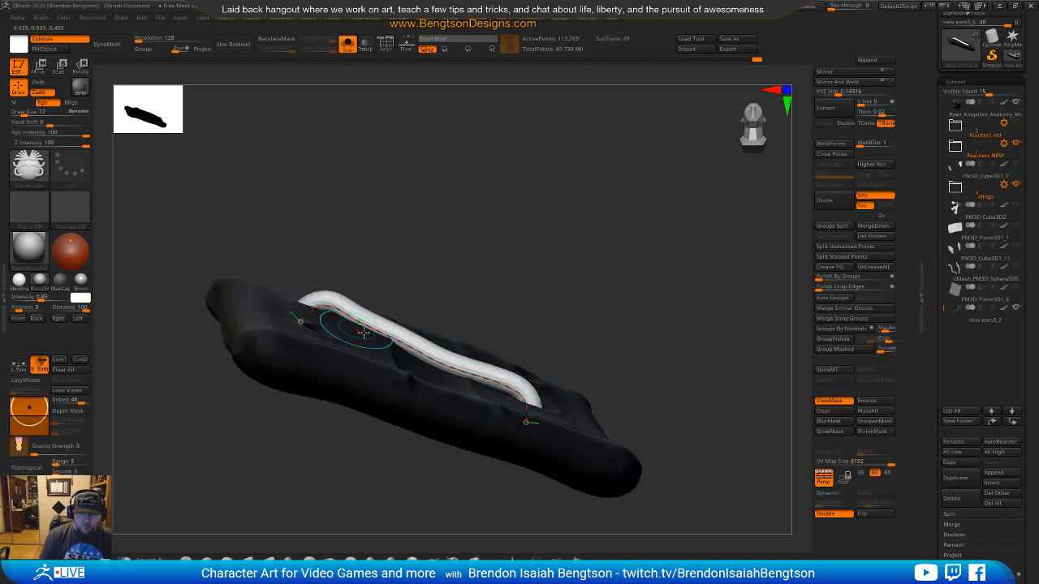
pyautogui.moveTo(546, 286); pyautogui.dragTo(487, 311)
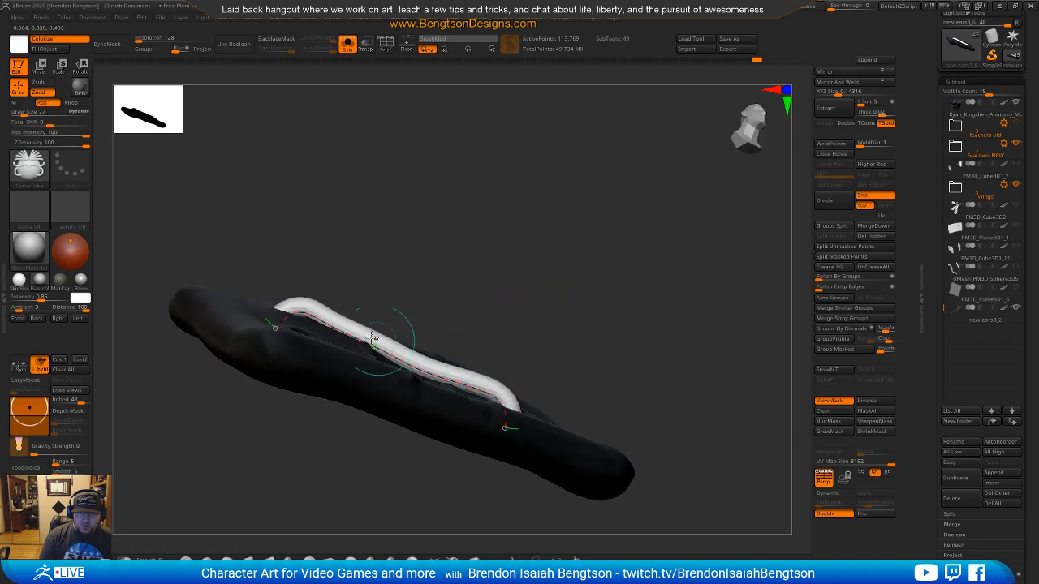
# Step: Set the brush draw size to 139 and update the curve tube lace across the collar panel at that size
pyautogui.moveTo(566, 278)
pyautogui.mouseDown()
pyautogui.moveTo(559, 258)
pyautogui.moveTo(552, 263)
pyautogui.mouseUp()
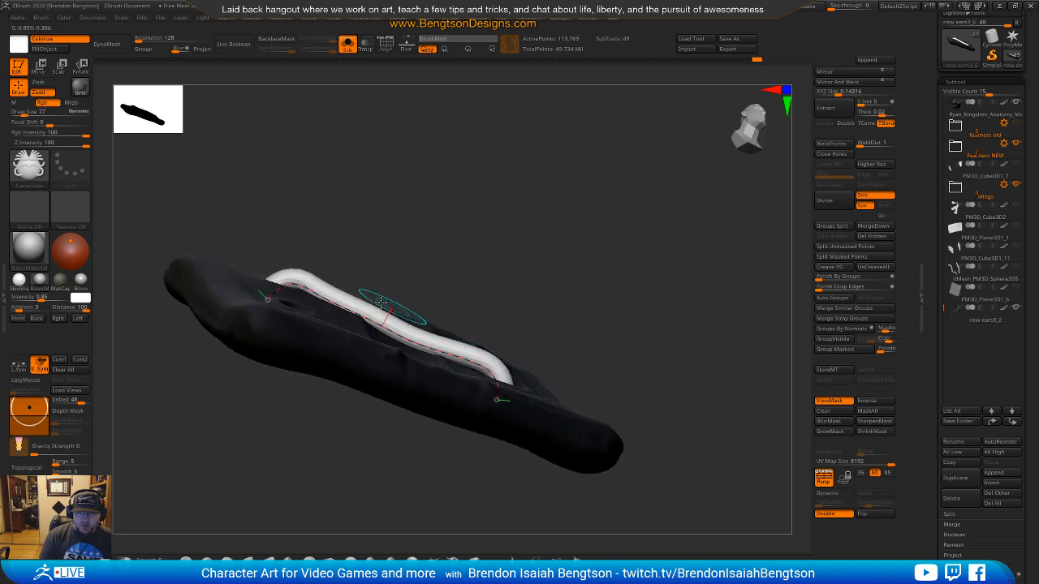
pyautogui.moveTo(385, 245); pyautogui.dragTo(500, 282)
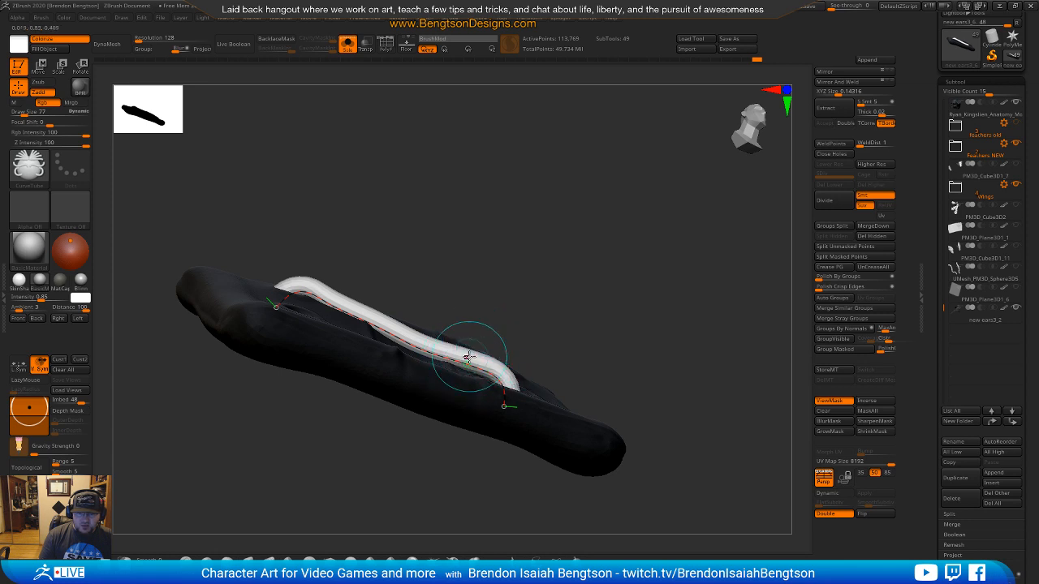
pyautogui.press('space')
pyautogui.moveTo(466, 358); pyautogui.dragTo(475, 357)
pyautogui.click(436, 357)
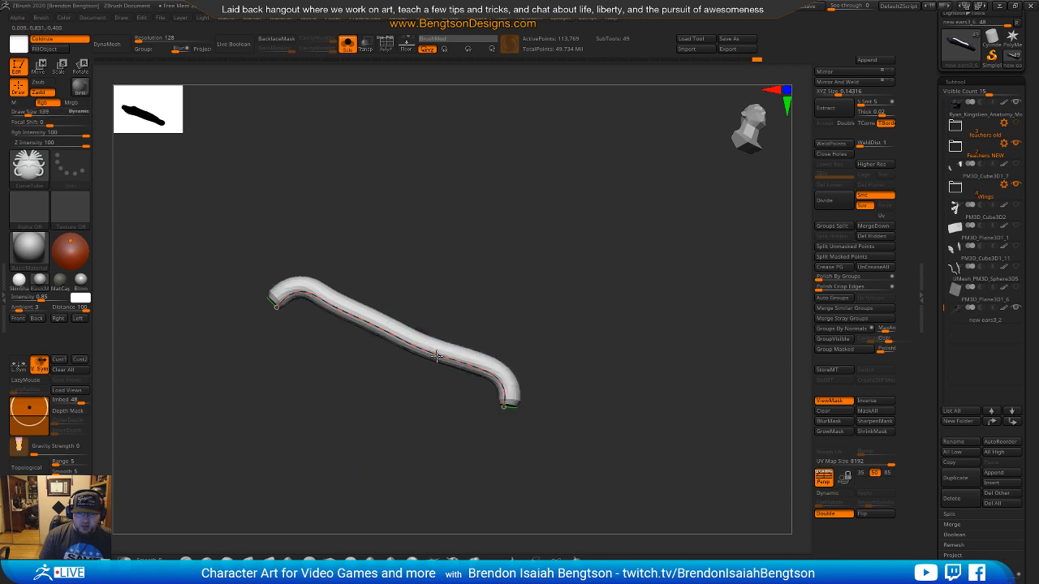
pyautogui.click(410, 344)
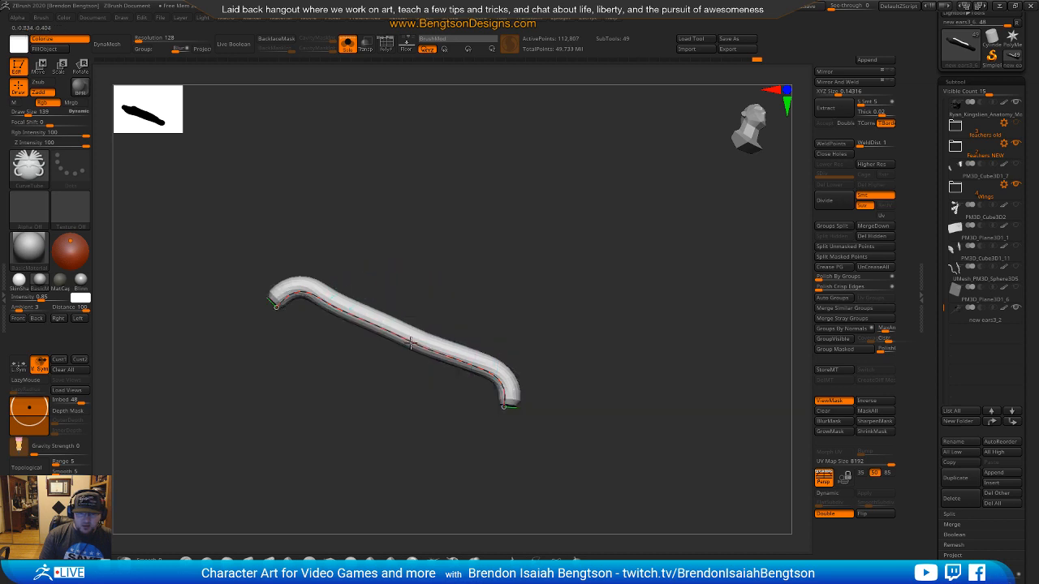
pyautogui.click(345, 311)
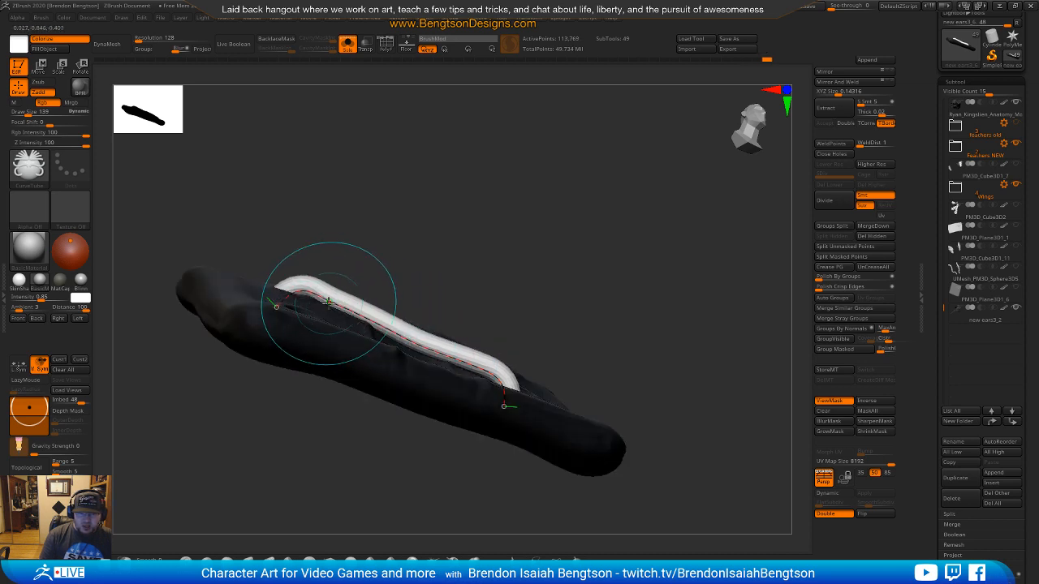
pyautogui.click(406, 348)
pyautogui.moveTo(544, 276); pyautogui.dragTo(686, 323)
pyautogui.moveTo(676, 286); pyautogui.dragTo(643, 351)
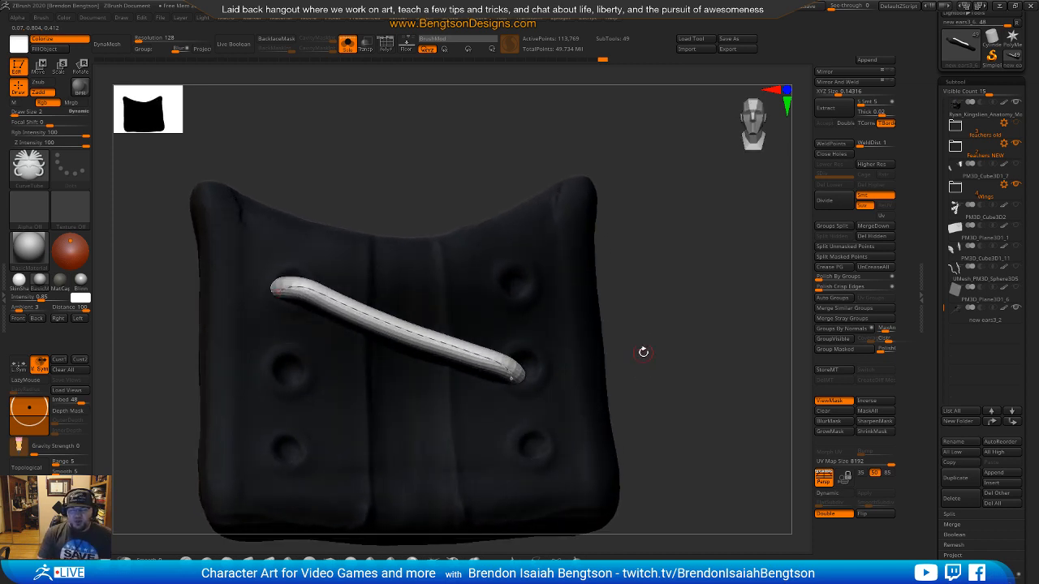
pyautogui.moveTo(636, 292)
pyautogui.mouseDown()
pyautogui.moveTo(665, 276)
pyautogui.moveTo(664, 199)
pyautogui.moveTo(670, 235)
pyautogui.mouseUp()
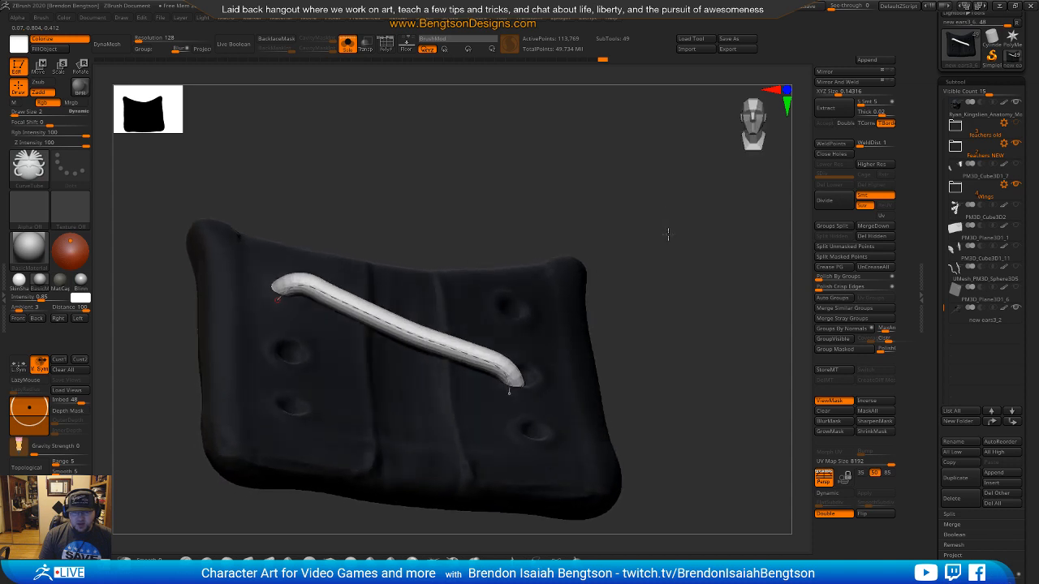
pyautogui.keyDown('ctrl'); pyautogui.keyDown('shift'); pyautogui.click(460, 352); pyautogui.keyUp('shift'); pyautogui.keyUp('ctrl')
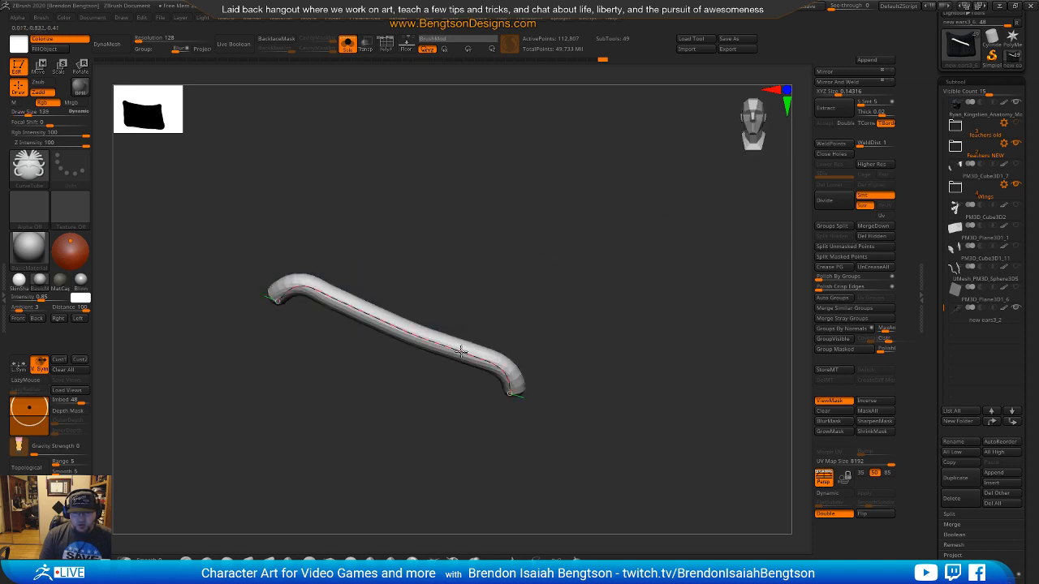
pyautogui.keyDown('ctrl'); pyautogui.keyDown('shift'); pyautogui.click(460, 351); pyautogui.keyUp('shift'); pyautogui.keyUp('ctrl')
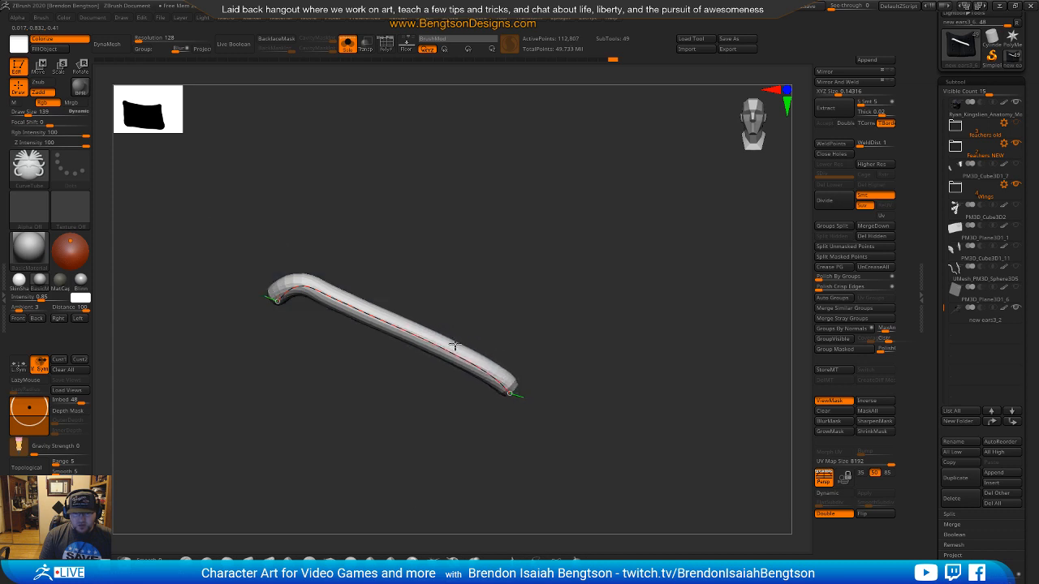
pyautogui.hotkey('ctrl', 'z')
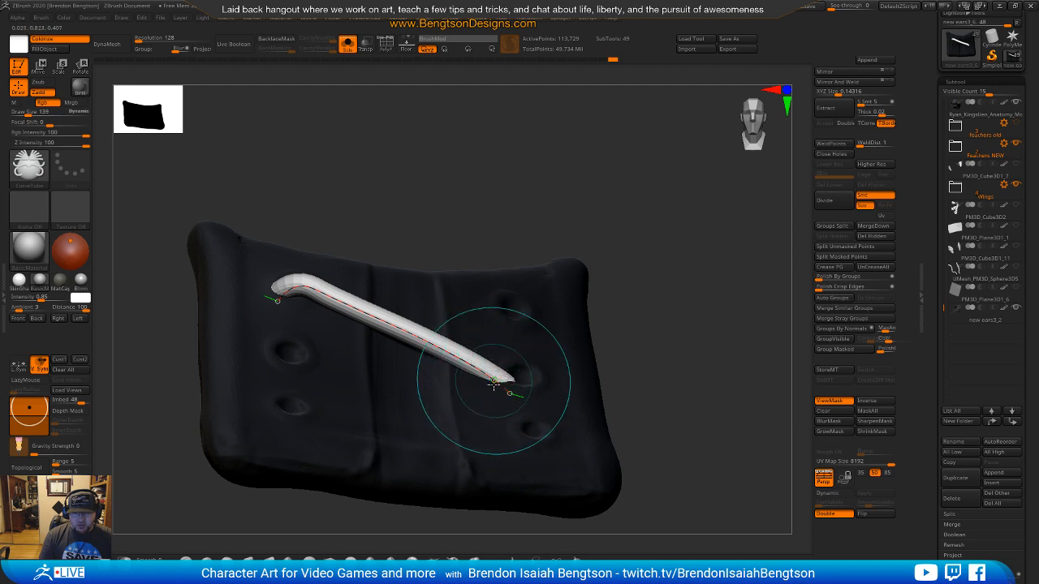
pyautogui.hotkey('ctrl', 'z')
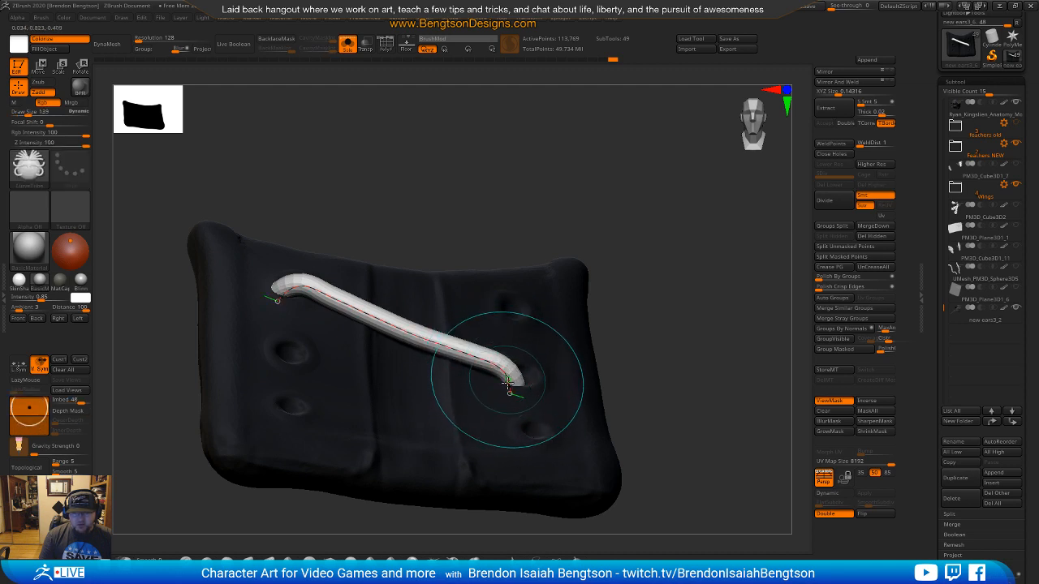
# Step: Adjust and finalize the curve tube lace running diagonally from the collar panel's upper-left eyelet to its middle-right eyelet
pyautogui.moveTo(651, 319)
pyautogui.mouseDown()
pyautogui.moveTo(624, 239)
pyautogui.moveTo(628, 292)
pyautogui.moveTo(587, 314)
pyautogui.mouseUp()
pyautogui.keyDown('ctrl'); pyautogui.keyDown('shift'); pyautogui.click(414, 383); pyautogui.keyUp('shift'); pyautogui.keyUp('ctrl')
pyautogui.moveTo(432, 381); pyautogui.dragTo(230, 356)
pyautogui.moveTo(469, 421); pyautogui.dragTo(474, 428)
pyautogui.moveTo(489, 279); pyautogui.dragTo(492, 406)
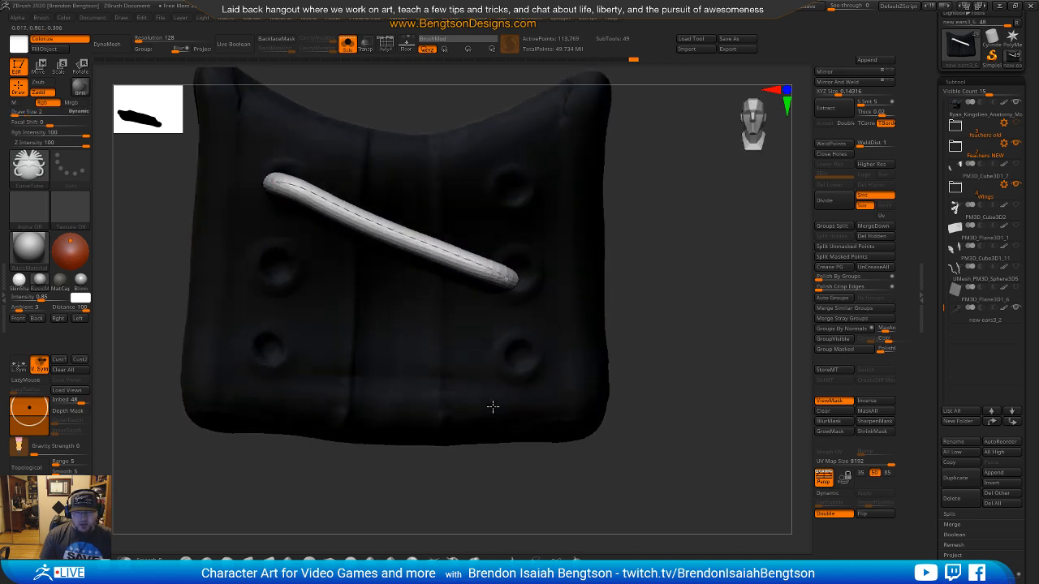
pyautogui.keyDown('alt'); pyautogui.moveTo(713, 258); pyautogui.dragTo(635, 362); pyautogui.keyUp('alt')
pyautogui.moveTo(286, 336); pyautogui.dragTo(268, 319)
pyautogui.moveTo(332, 350); pyautogui.dragTo(332, 359)
pyautogui.press('[')
pyautogui.moveTo(625, 367)
pyautogui.keyDown('alt'); pyautogui.mouseDown()
pyautogui.moveTo(557, 362)
pyautogui.moveTo(606, 317)
pyautogui.moveTo(608, 257)
pyautogui.moveTo(598, 259)
pyautogui.mouseUp(); pyautogui.keyUp('alt')
pyautogui.click(424, 377)
pyautogui.keyDown('alt'); pyautogui.moveTo(568, 358); pyautogui.dragTo(506, 344); pyautogui.keyUp('alt')
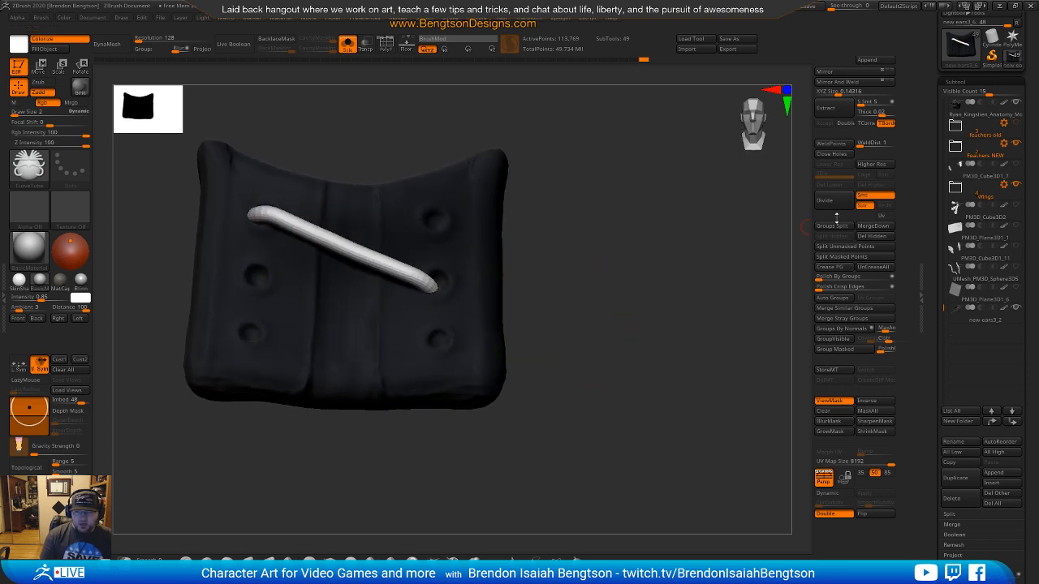
# Step: Split the unmasked lace into its own subtool, leave solo view and select the lace
pyautogui.click(844, 246)
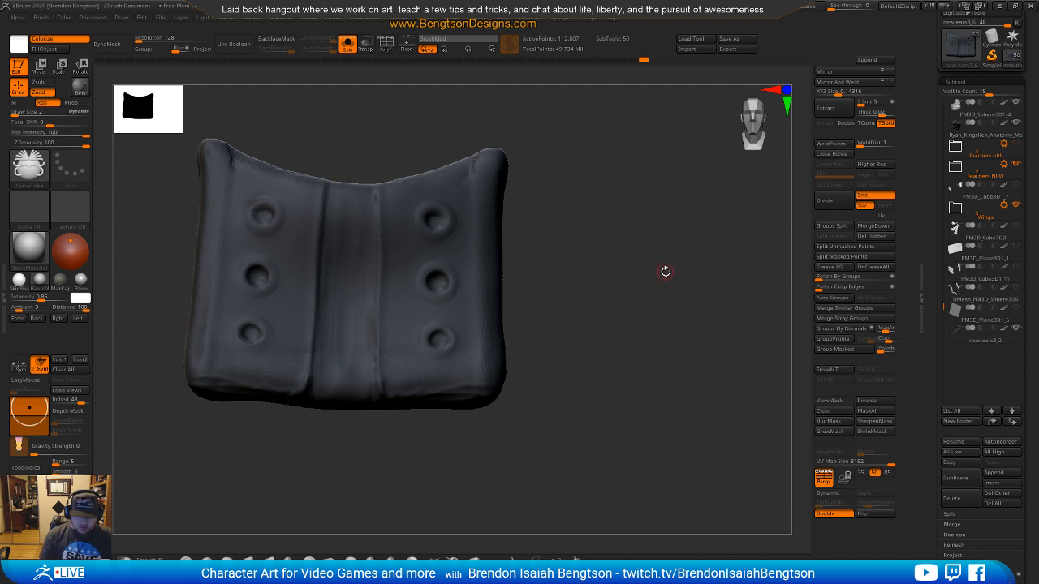
pyautogui.hotkey('alt', 's')
pyautogui.keyDown('alt'); pyautogui.click(393, 264); pyautogui.keyUp('alt')
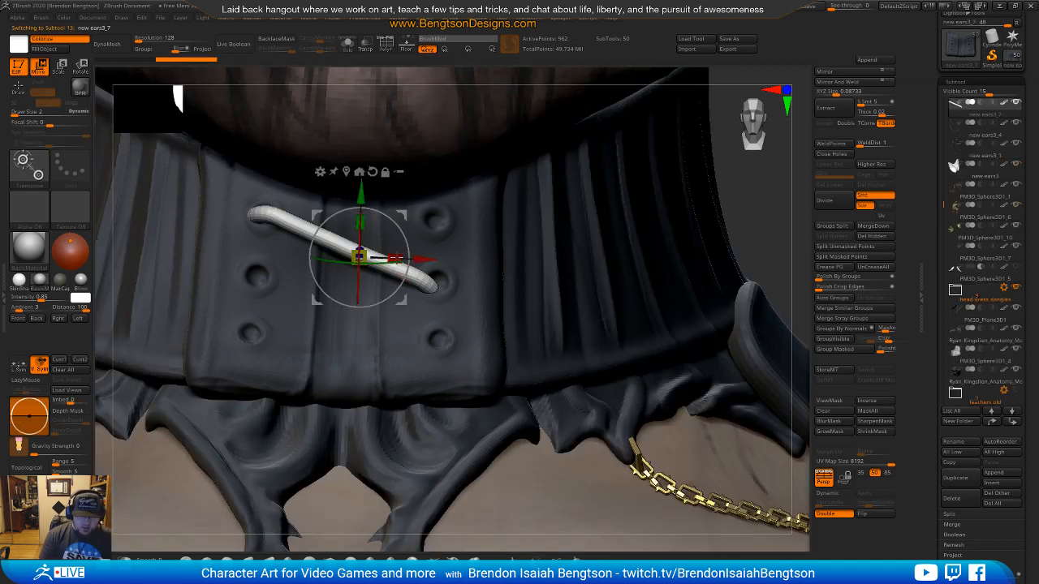
# Step: Seat the lace's ends in the upper-left and middle-right eyelets using the Move Topological brush at draw size 38
pyautogui.press('b')
pyautogui.press('m')
pyautogui.press('t')
pyautogui.press('space')
pyautogui.moveTo(396, 259); pyautogui.dragTo(404, 259)
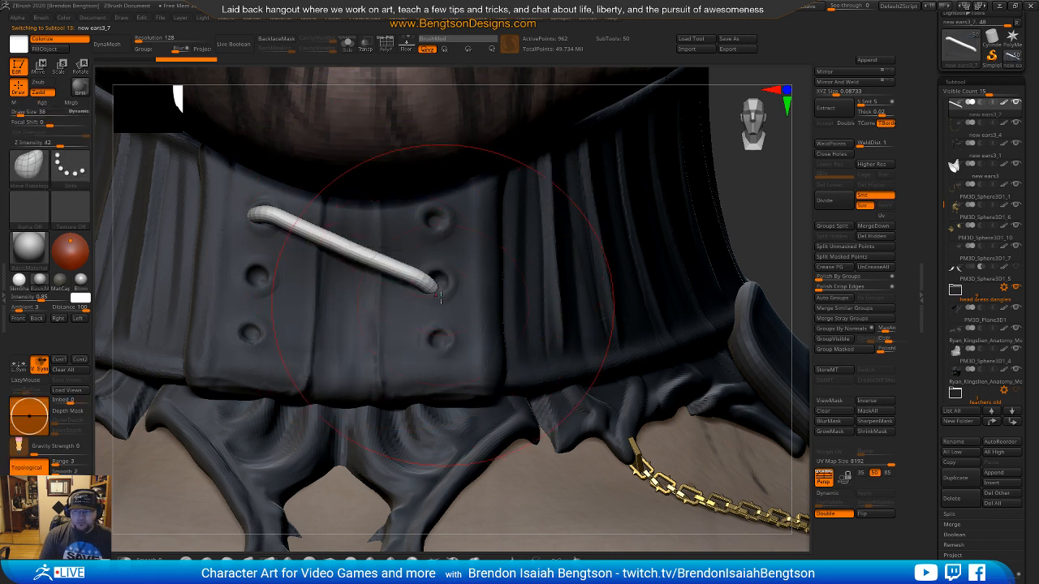
pyautogui.keyDown('alt'); pyautogui.moveTo(440, 315); pyautogui.dragTo(429, 368, button='right'); pyautogui.keyUp('alt')
pyautogui.moveTo(431, 355); pyautogui.dragTo(436, 348)
pyautogui.moveTo(362, 314); pyautogui.dragTo(367, 303)
pyautogui.moveTo(252, 268); pyautogui.dragTo(262, 265)
pyautogui.moveTo(251, 263); pyautogui.dragTo(261, 266)
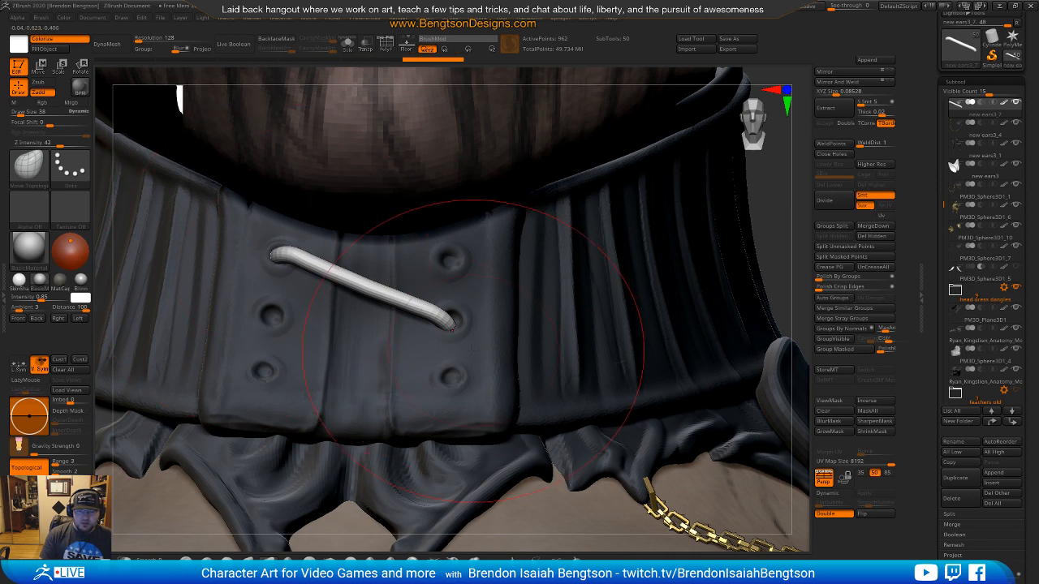
pyautogui.moveTo(465, 363); pyautogui.dragTo(454, 367)
pyautogui.moveTo(398, 300); pyautogui.dragTo(400, 293)
# Step: Duplicate the lace and position the copy from the middle-left to the upper-right eyelet, forming an X with the original
pyautogui.keyDown('alt'); pyautogui.moveTo(759, 223); pyautogui.dragTo(670, 357); pyautogui.keyUp('alt')
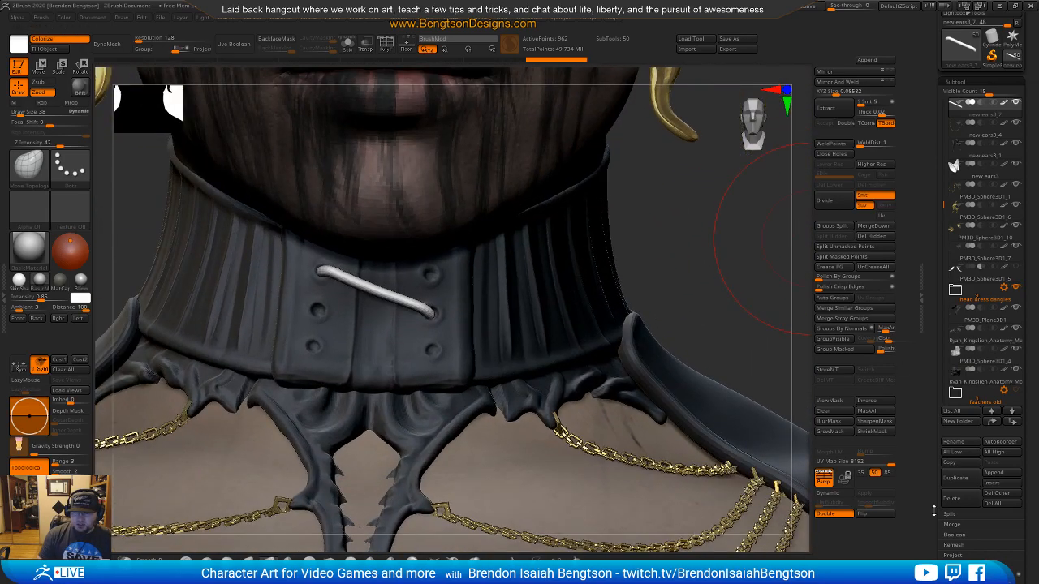
pyautogui.click(956, 478)
pyautogui.press('w')
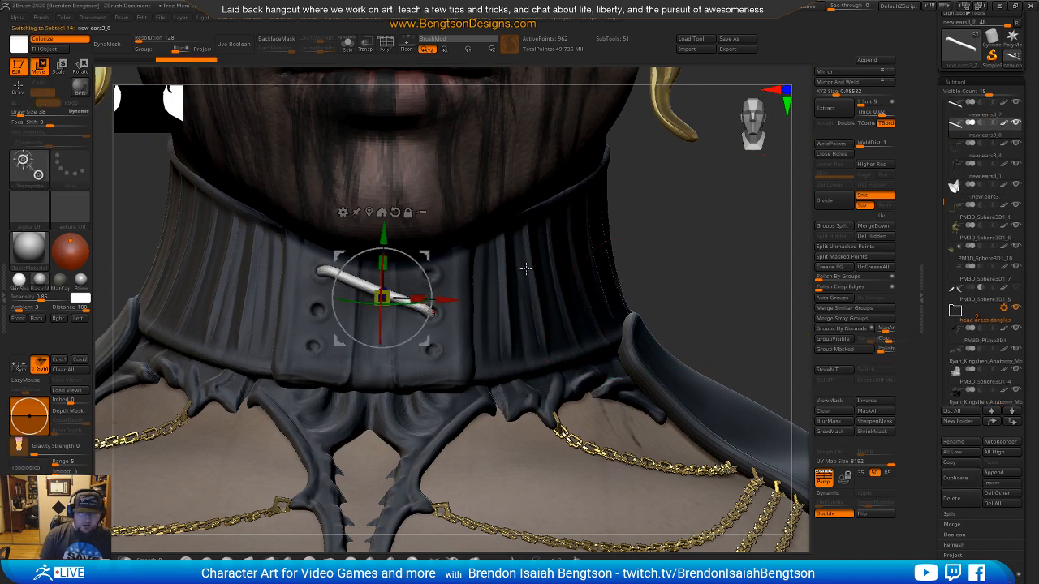
pyautogui.moveTo(424, 268)
pyautogui.mouseDown()
pyautogui.moveTo(384, 245)
pyautogui.moveTo(394, 250)
pyautogui.mouseUp()
pyautogui.moveTo(397, 293); pyautogui.dragTo(423, 246)
pyautogui.press('q')
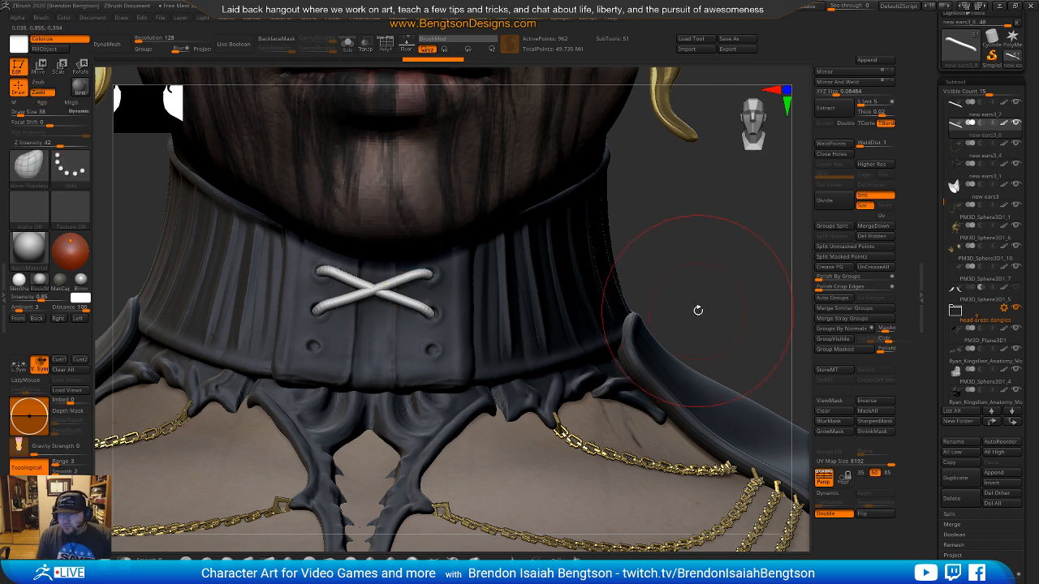
# Step: Examine the crossed laces in context with the whole bust, chains and headdress from several angles
pyautogui.moveTo(703, 294)
pyautogui.mouseDown()
pyautogui.moveTo(691, 206)
pyautogui.moveTo(664, 243)
pyautogui.mouseUp()
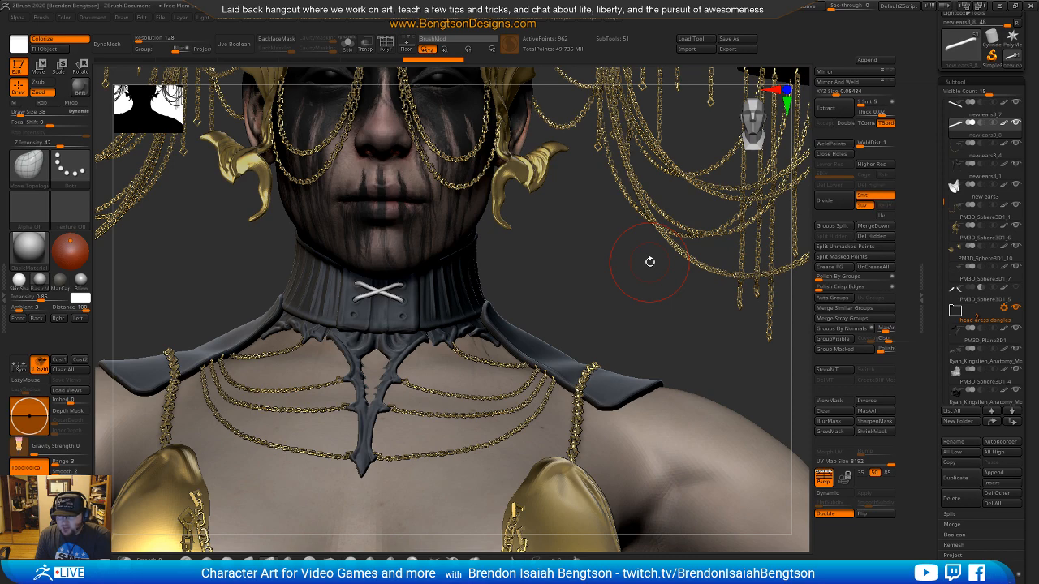
pyautogui.moveTo(589, 271); pyautogui.dragTo(446, 450)
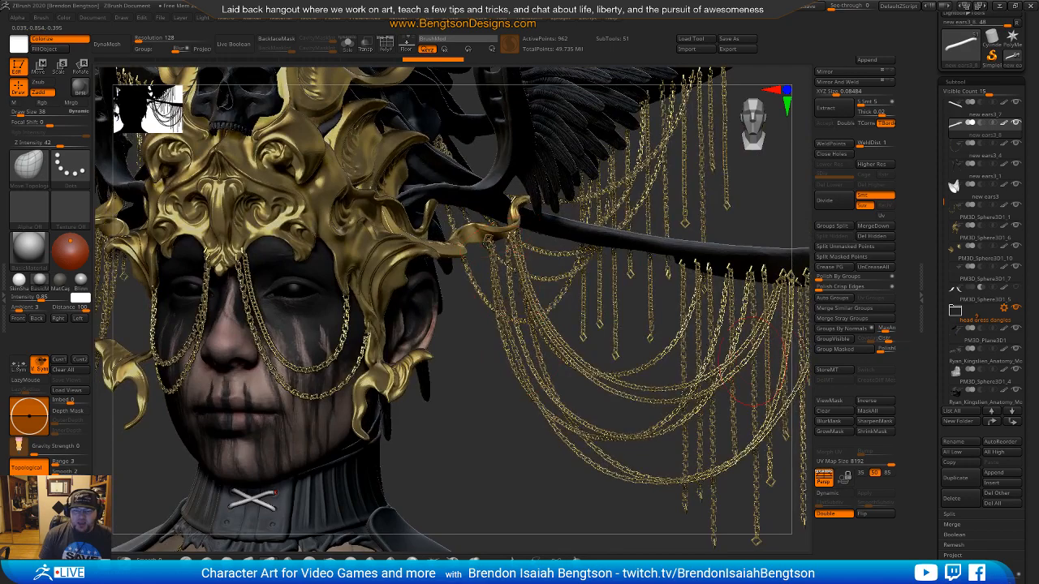
pyautogui.keyDown('alt'); pyautogui.moveTo(525, 490); pyautogui.dragTo(415, 381); pyautogui.keyUp('alt')
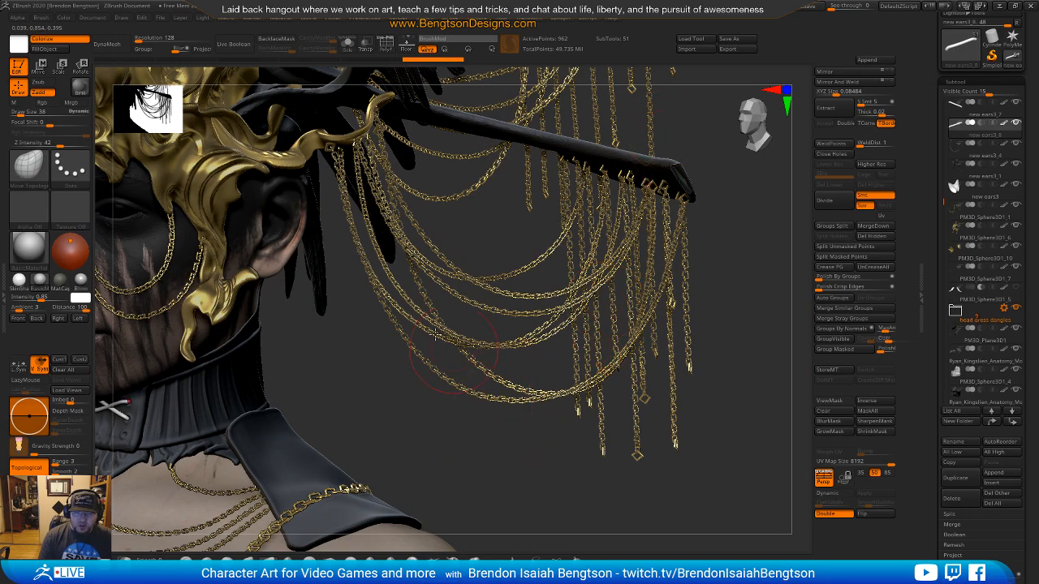
pyautogui.moveTo(415, 369); pyautogui.dragTo(412, 440)
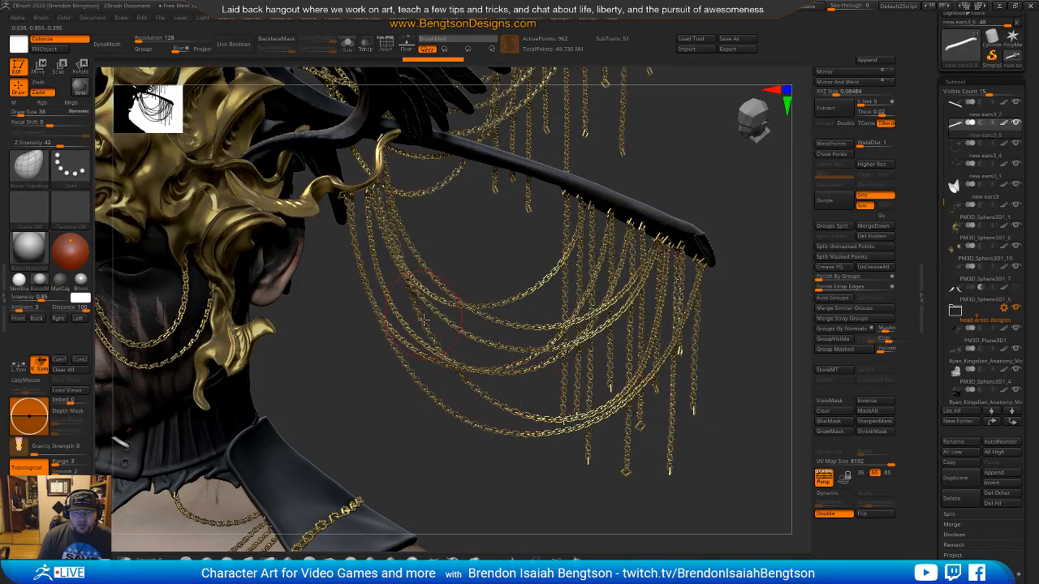
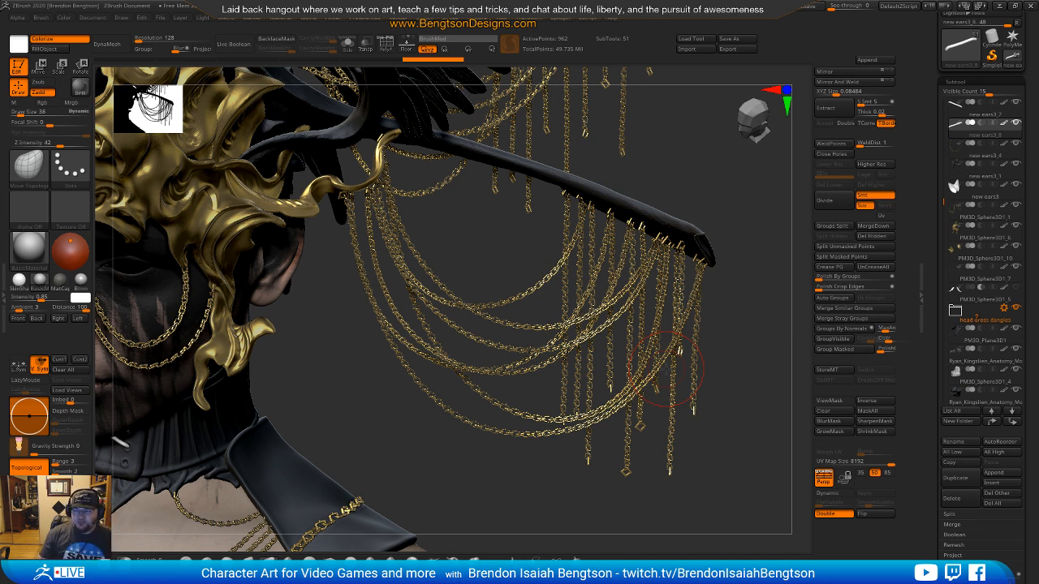
pyautogui.moveTo(383, 424); pyautogui.dragTo(558, 357)
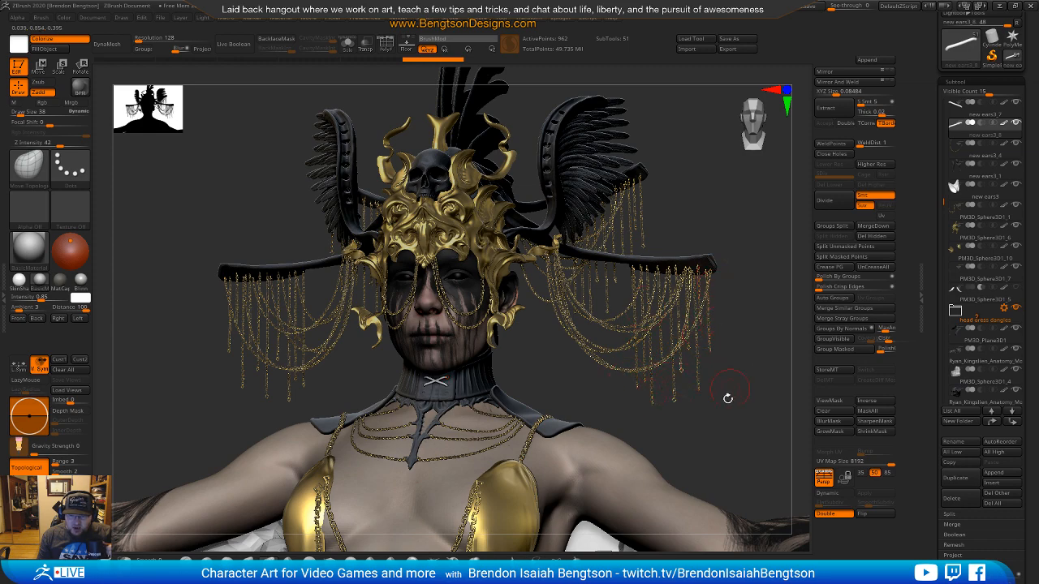
pyautogui.moveTo(682, 443)
pyautogui.mouseDown()
pyautogui.moveTo(649, 422)
pyautogui.moveTo(659, 406)
pyautogui.moveTo(693, 459)
pyautogui.mouseUp()
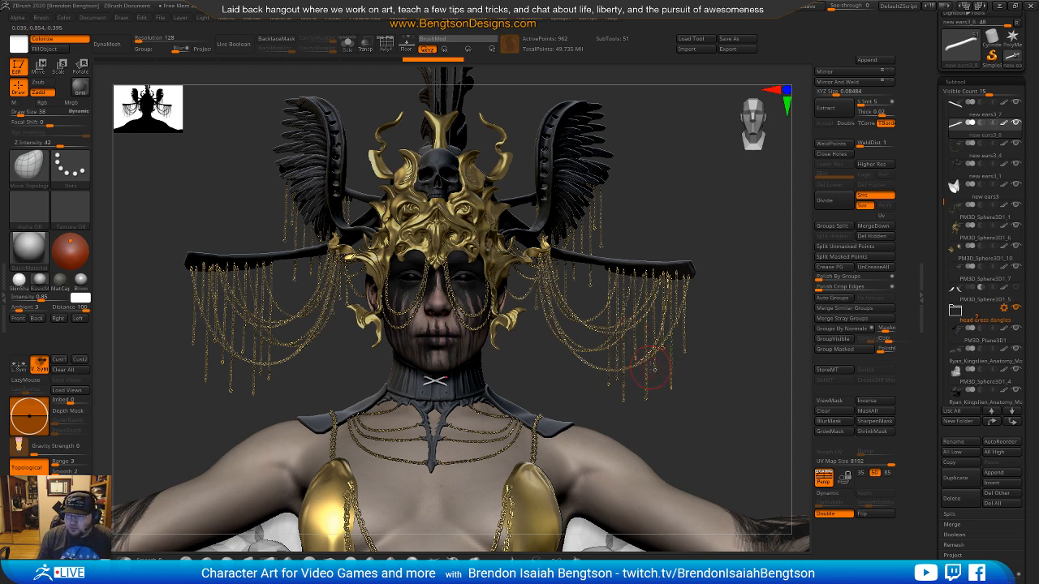
# Step: Show the polyframe on the duplicated lace and set the brush draw size to 16 for work at the crossing
pyautogui.keyDown('alt'); pyautogui.moveTo(667, 435); pyautogui.dragTo(663, 387); pyautogui.keyUp('alt')
pyautogui.keyDown('ctrl'); pyautogui.moveTo(445, 339); pyautogui.dragTo(433, 420, button='right'); pyautogui.keyUp('ctrl')
pyautogui.moveTo(417, 359)
pyautogui.keyDown('ctrl'); pyautogui.mouseDown(button='right')
pyautogui.moveTo(417, 438)
pyautogui.moveTo(410, 341)
pyautogui.mouseUp(button='right'); pyautogui.keyUp('ctrl')
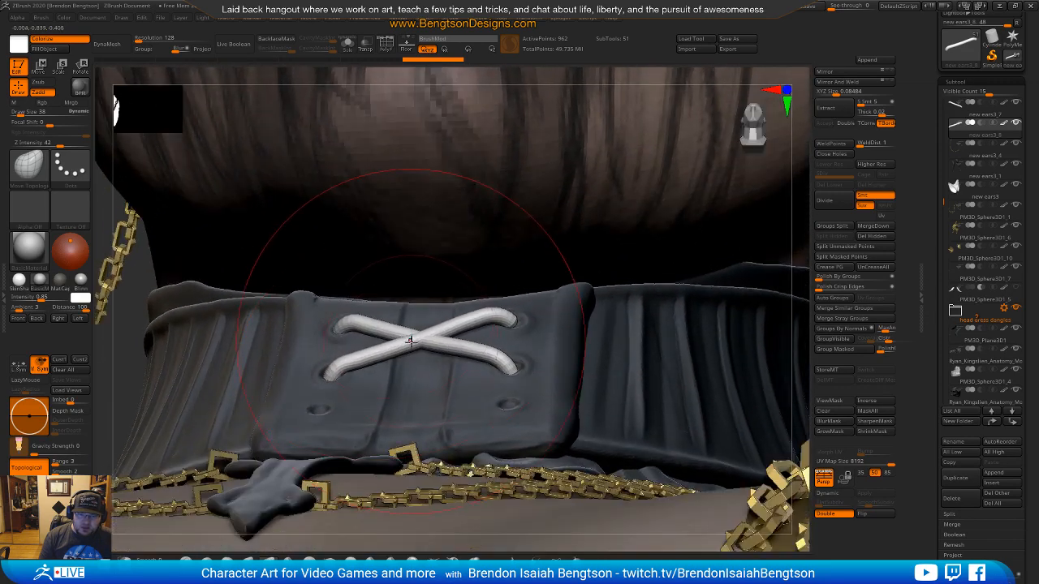
pyautogui.hotkey('shift', 'f')
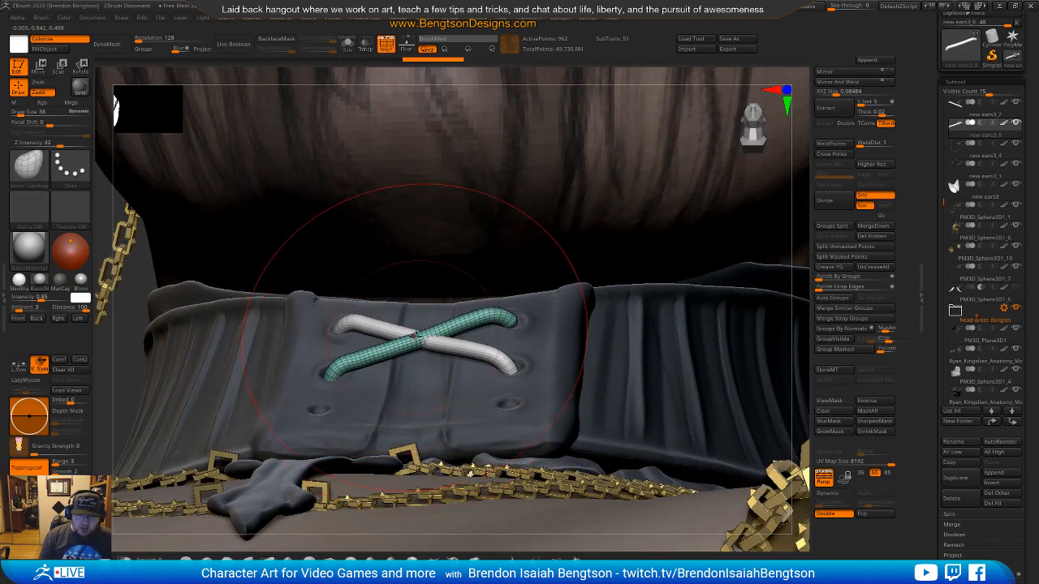
pyautogui.press('space')
pyautogui.moveTo(434, 365); pyautogui.dragTo(417, 365)
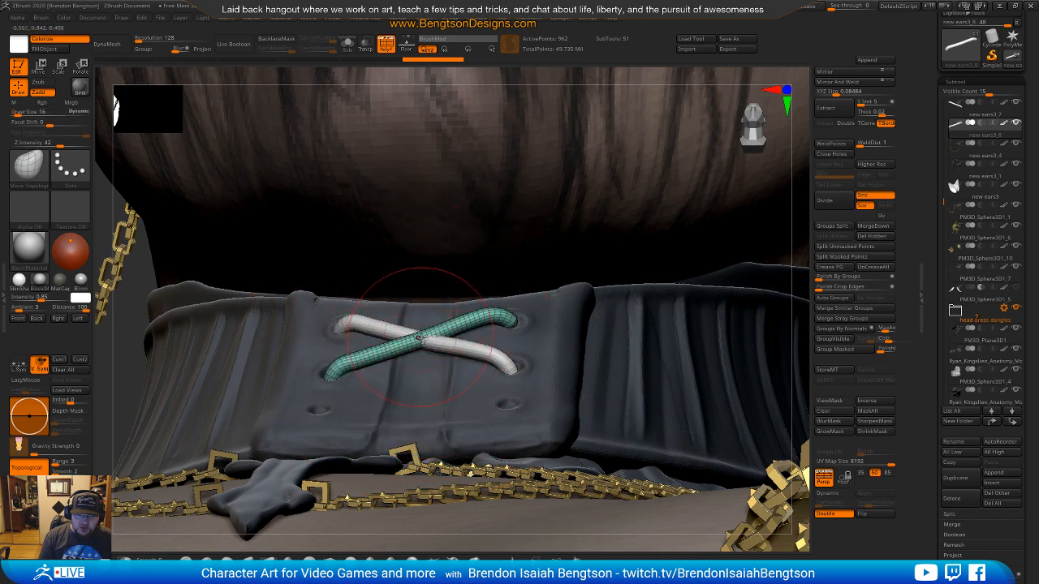
# Step: Try to arch the duplicated lace over the original at their crossing using the Move Topological brush at draw size 13
pyautogui.moveTo(420, 332)
pyautogui.mouseDown(button='right')
pyautogui.moveTo(420, 358)
pyautogui.moveTo(408, 351)
pyautogui.moveTo(420, 343)
pyautogui.mouseUp(button='right')
pyautogui.hotkey('ctrl', 'shift', 'z')
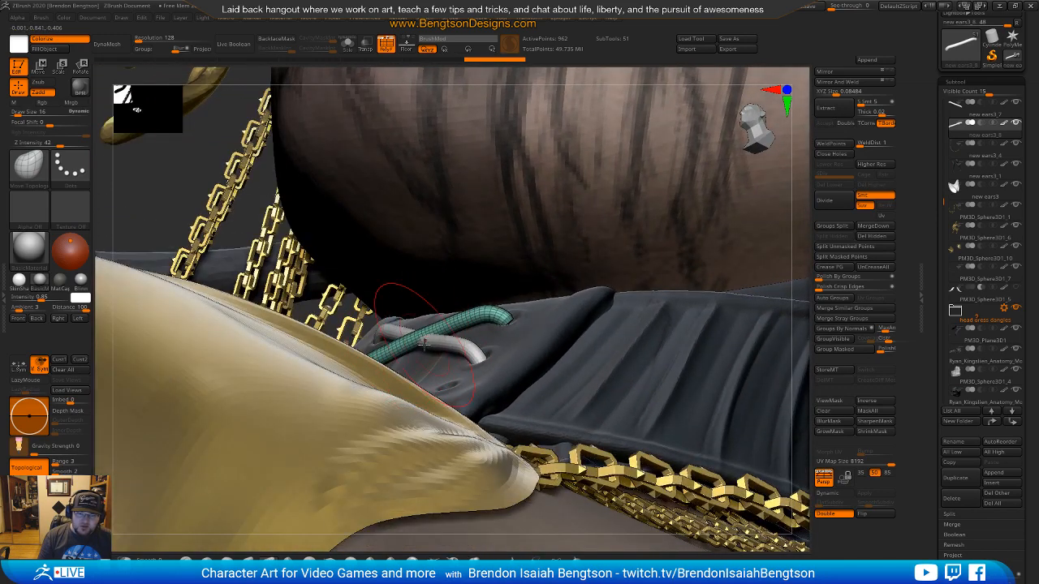
pyautogui.hotkey('ctrl', 'shift', 'z')
pyautogui.press('space')
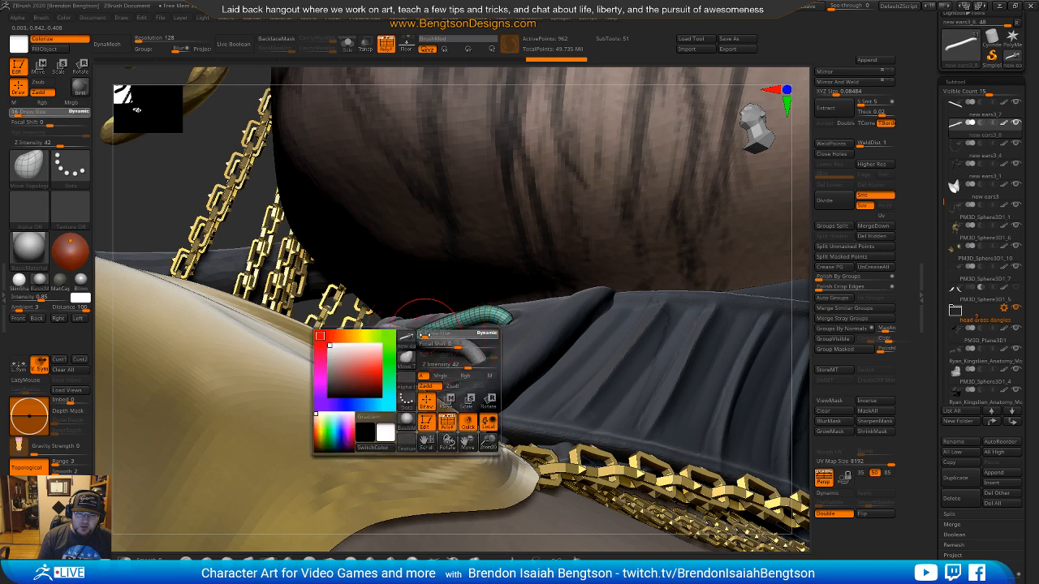
pyautogui.hotkey('ctrl', 'shift', 'z')
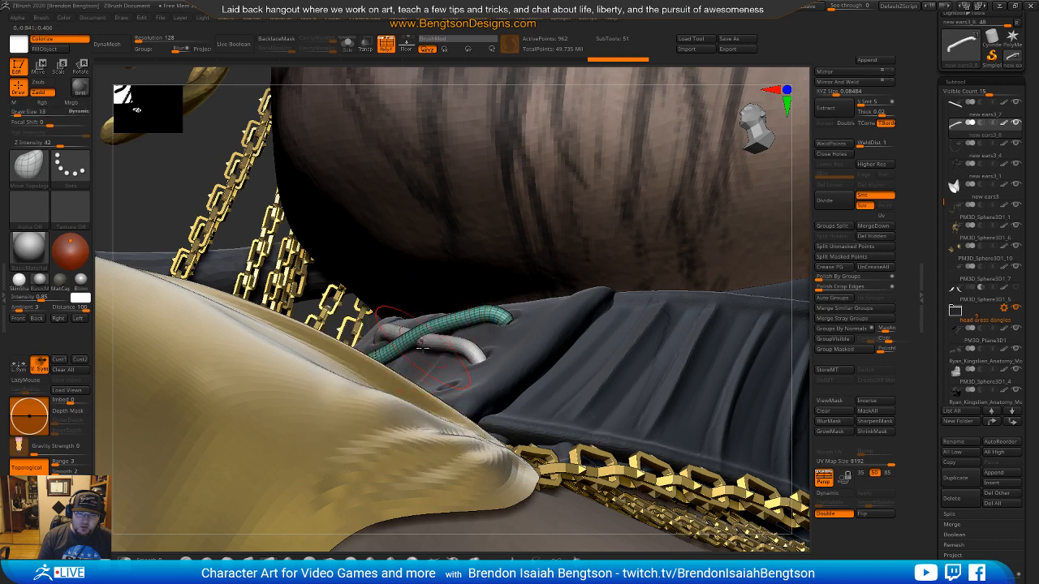
pyautogui.hotkey('ctrl', 'z')
pyautogui.hotkey('ctrl', 'shift', 'z')
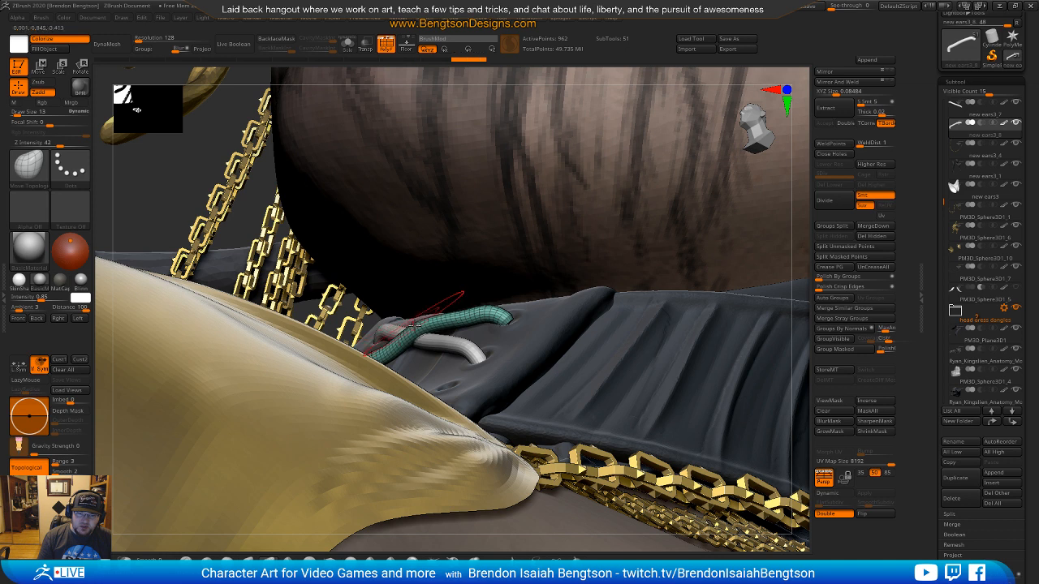
# Step: Try to reshape the duplicated lace's middle and upper-right end with the Move Topological brush at draw size 24
pyautogui.hotkey('ctrl', 'shift', 'z')
pyautogui.press('space')
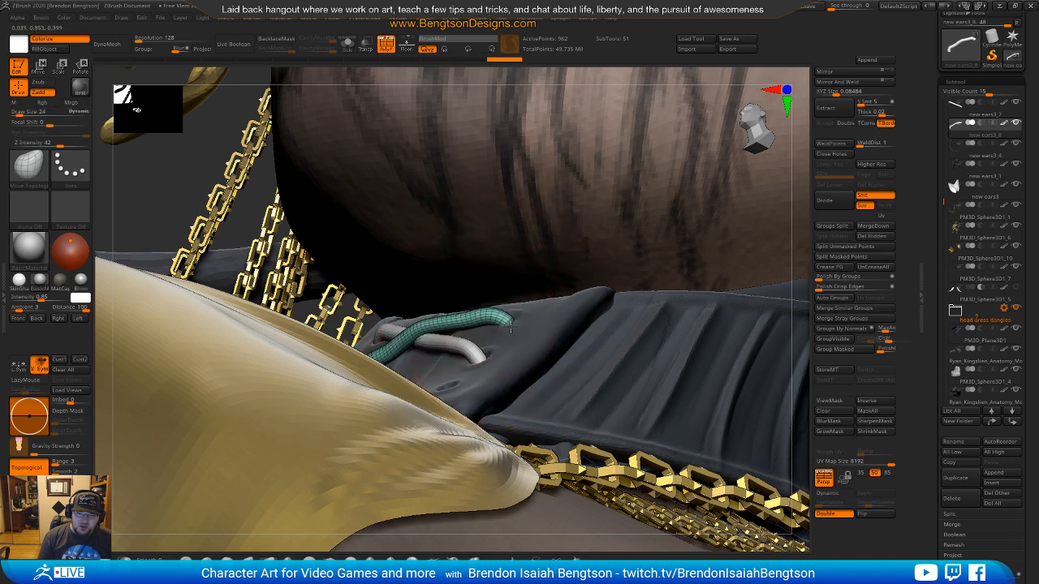
pyautogui.moveTo(512, 330); pyautogui.dragTo(512, 328)
pyautogui.moveTo(409, 324); pyautogui.dragTo(412, 312)
pyautogui.moveTo(417, 283)
pyautogui.mouseDown(button='right')
pyautogui.moveTo(451, 387)
pyautogui.moveTo(505, 389)
pyautogui.moveTo(472, 392)
pyautogui.moveTo(475, 381)
pyautogui.mouseUp(button='right')
pyautogui.press('space')
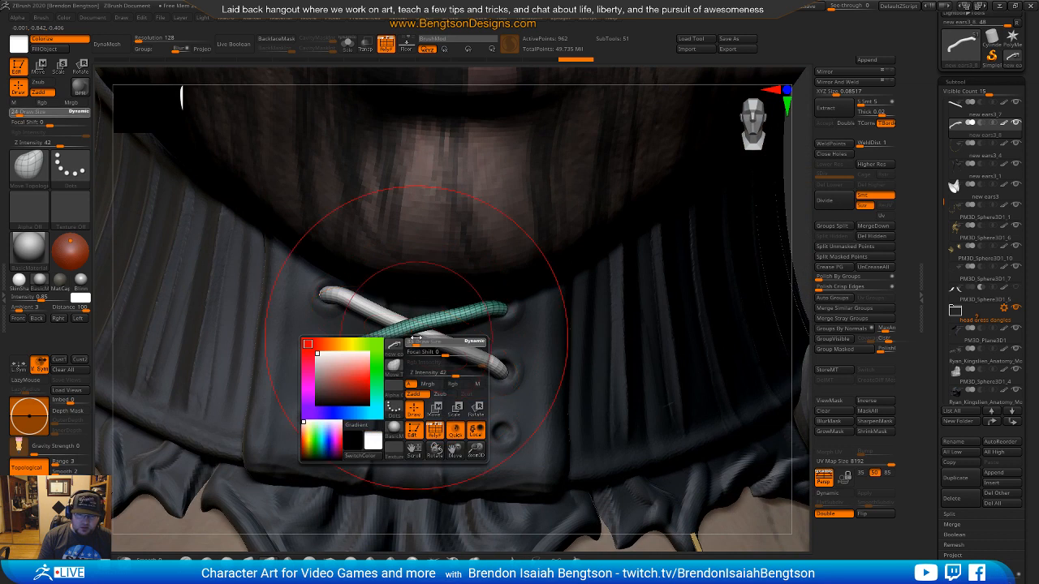
# Step: Set the brush draw size to 6 and refine the duplicated lace around the crossing
pyautogui.press('space')
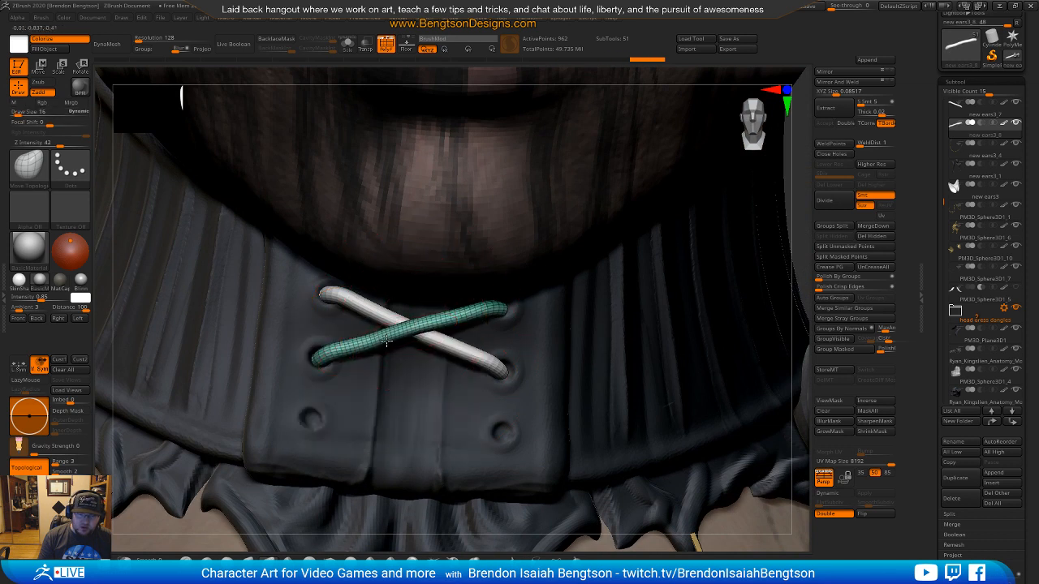
pyautogui.press('space')
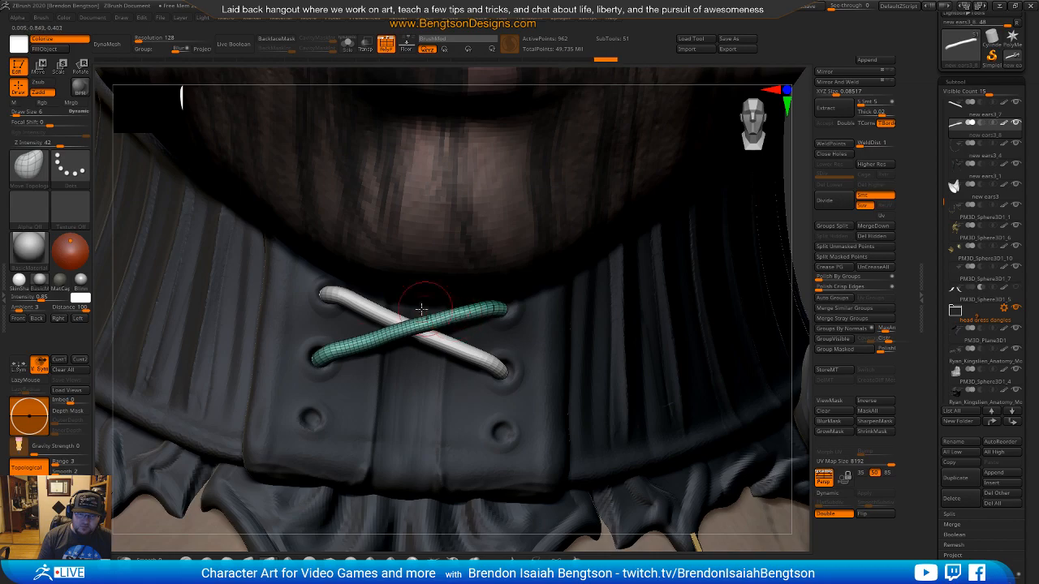
pyautogui.moveTo(297, 382)
pyautogui.mouseDown(button='right')
pyautogui.moveTo(292, 313)
pyautogui.moveTo(301, 373)
pyautogui.moveTo(310, 368)
pyautogui.mouseUp(button='right')
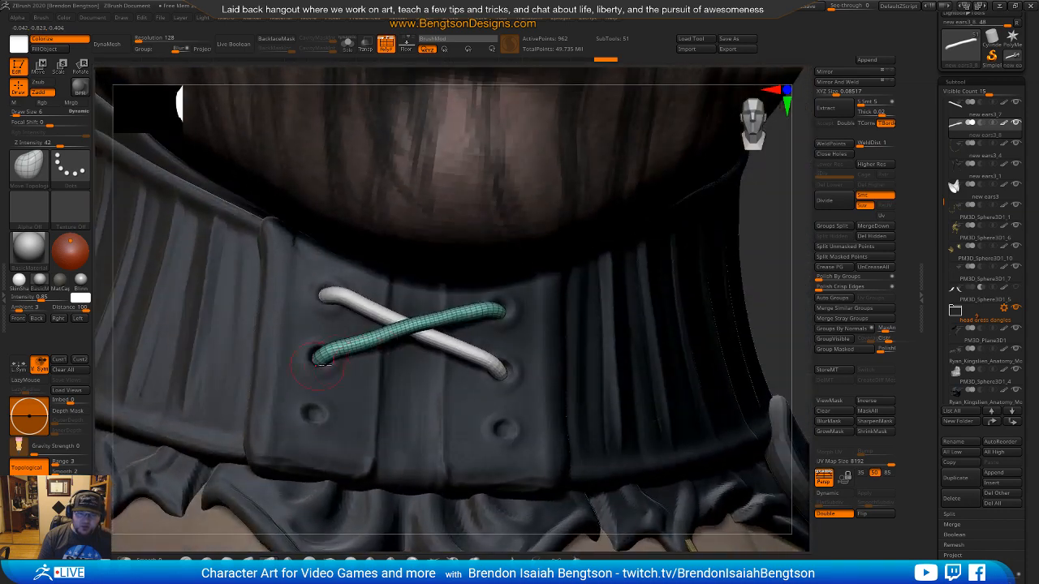
# Step: Copy the original lace within its subtool and place the copy roughly horizontally across the two lower eyelets
pyautogui.keyDown('alt'); pyautogui.click(461, 355); pyautogui.keyUp('alt')
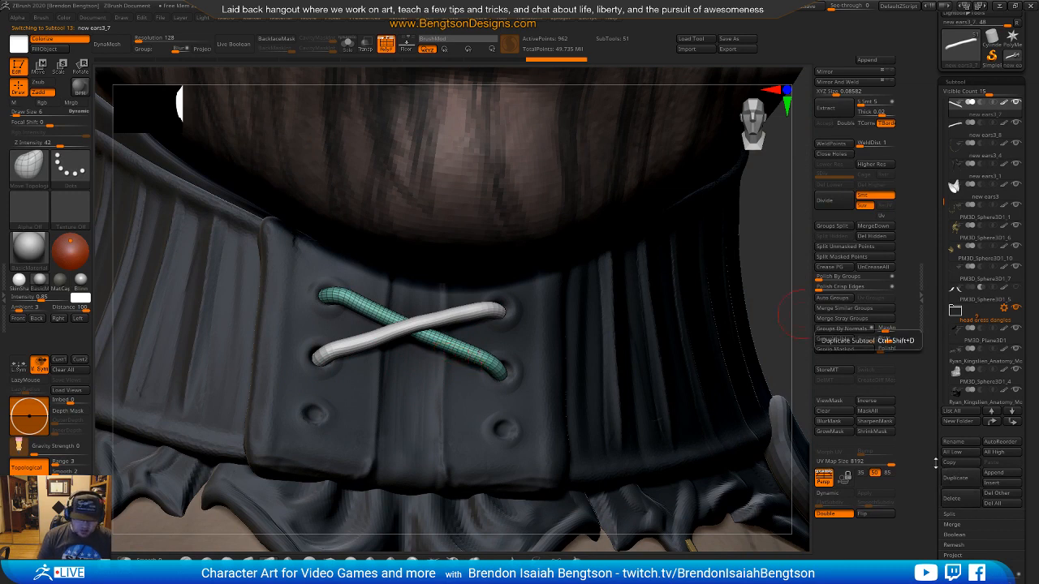
pyautogui.press('w')
pyautogui.moveTo(536, 304); pyautogui.dragTo(459, 376)
pyautogui.moveTo(308, 358); pyautogui.dragTo(463, 385)
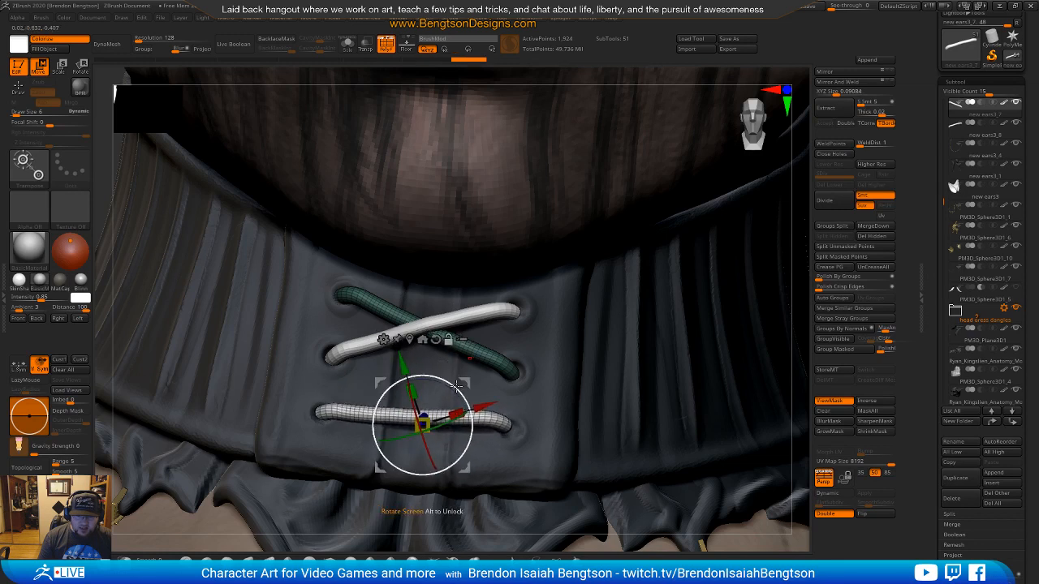
# Step: Realign the transform gizmo to the lower lace, then shift and rotate the lace so its ends meet the lower eyelets
pyautogui.click(435, 340)
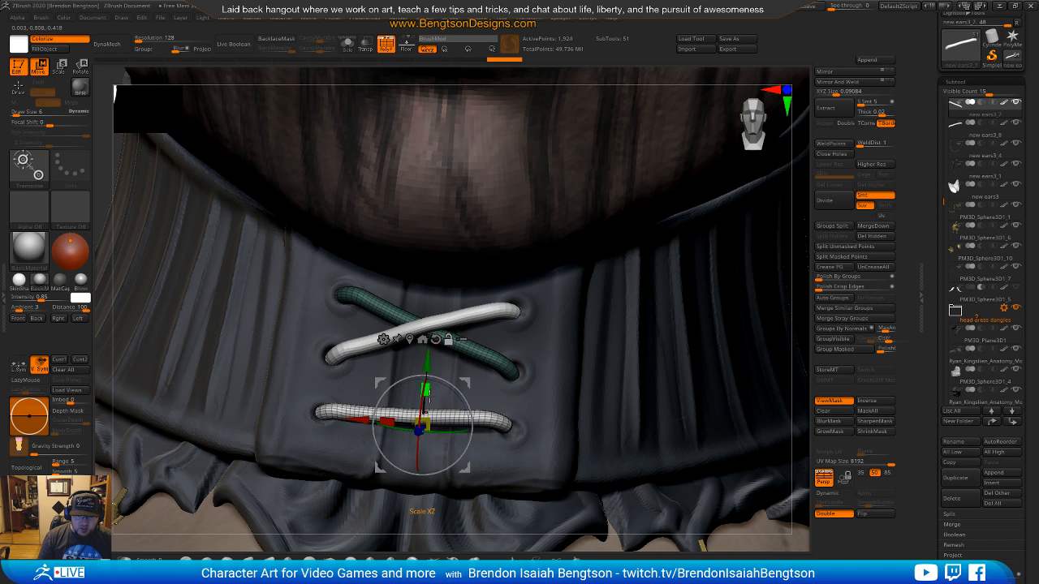
pyautogui.click(410, 339)
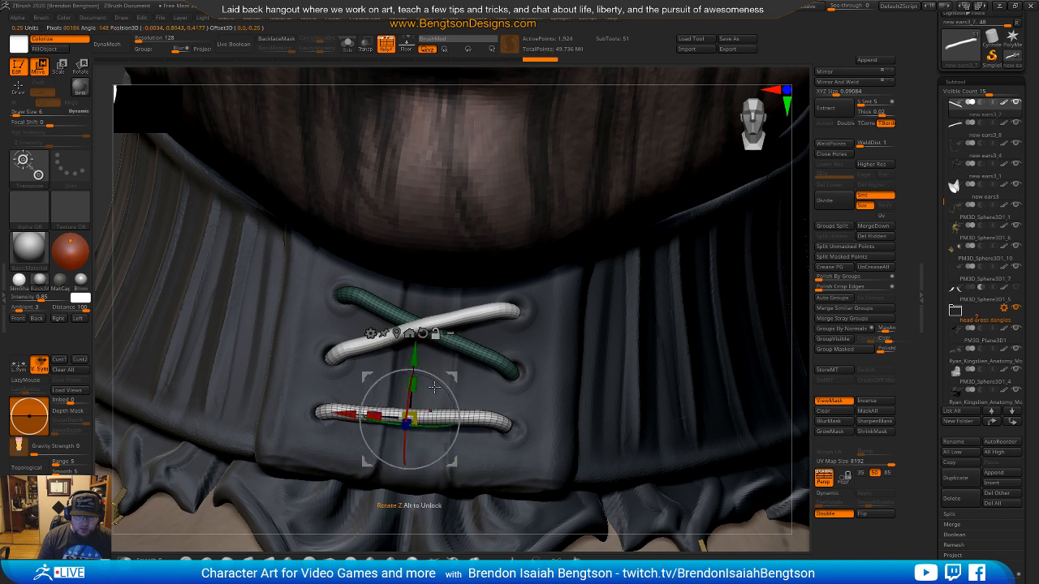
pyautogui.keyDown('shift'); pyautogui.moveTo(473, 337); pyautogui.dragTo(431, 327, button='right'); pyautogui.keyUp('shift')
pyautogui.moveTo(434, 374); pyautogui.dragTo(418, 352)
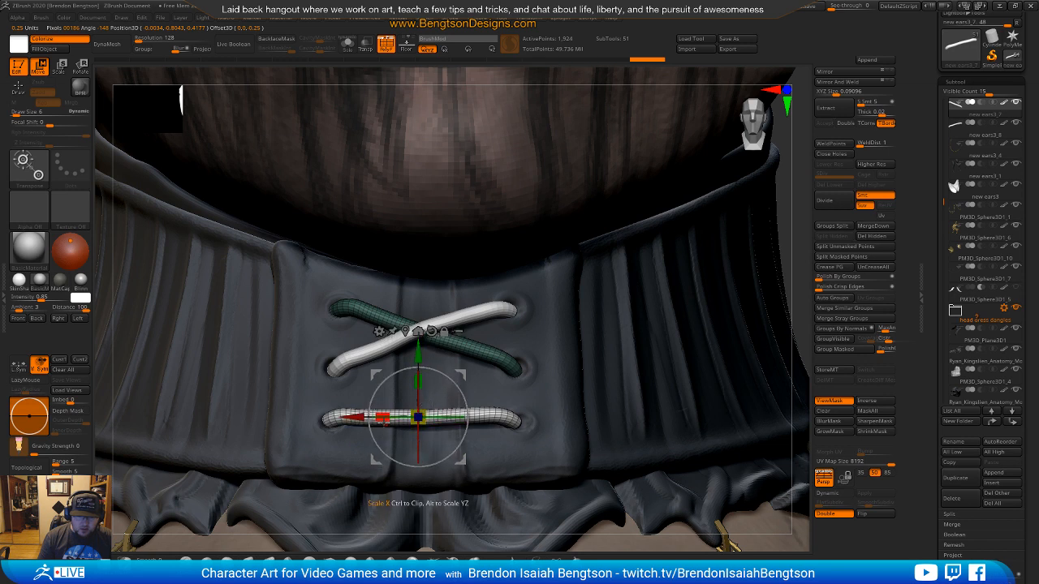
pyautogui.moveTo(358, 415); pyautogui.dragTo(363, 416)
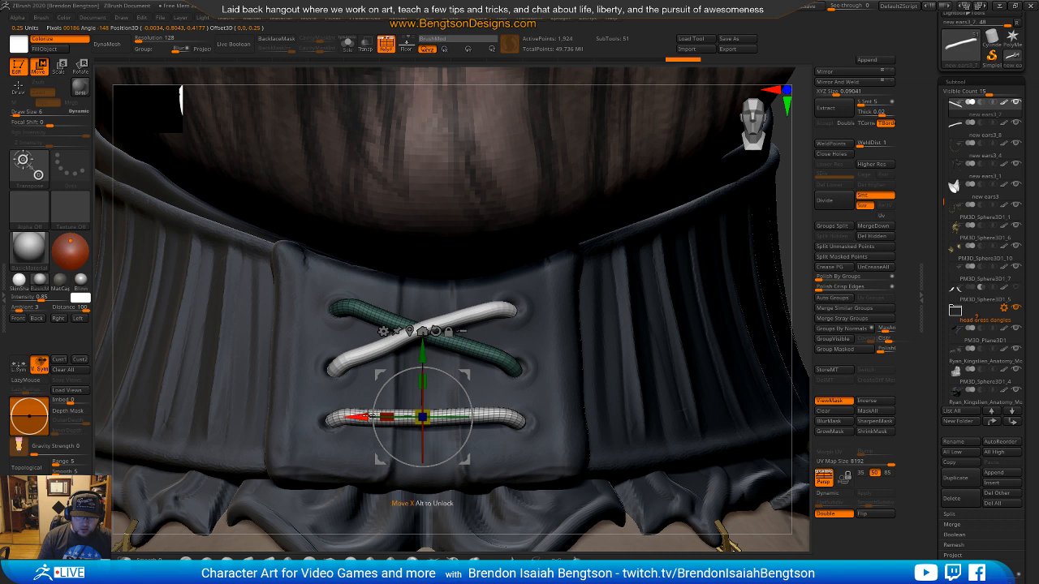
pyautogui.moveTo(430, 417); pyautogui.dragTo(442, 415)
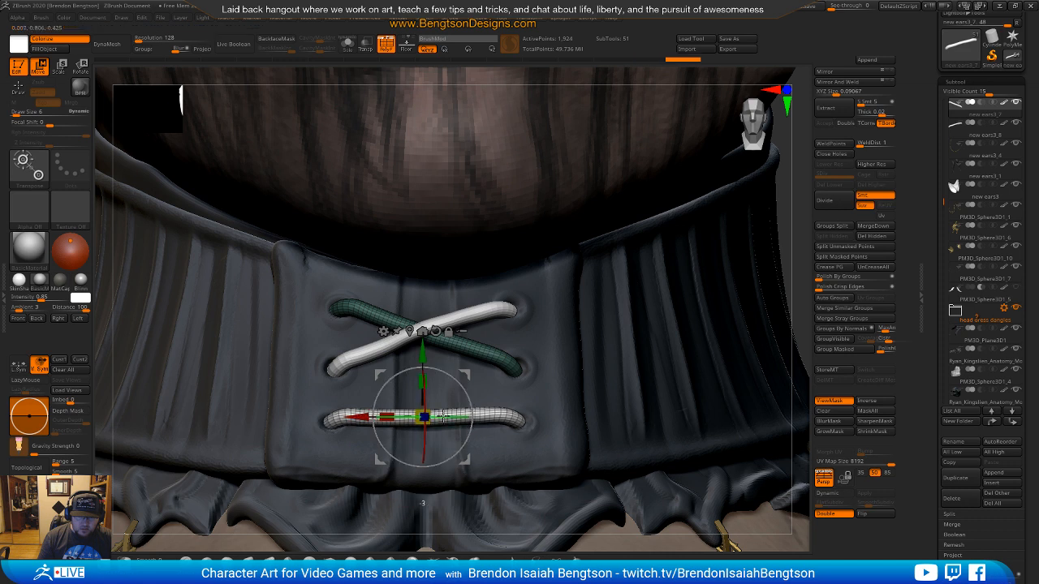
pyautogui.moveTo(456, 378); pyautogui.dragTo(454, 383)
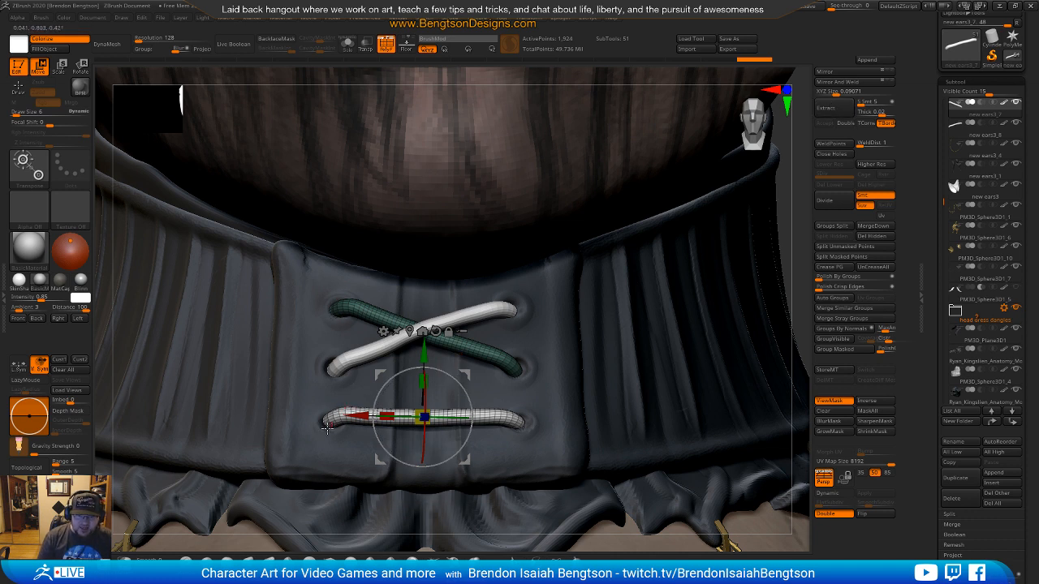
# Step: Mirror the lower lace and fine-tune its placement between the lower eyelets
pyautogui.click(829, 72)
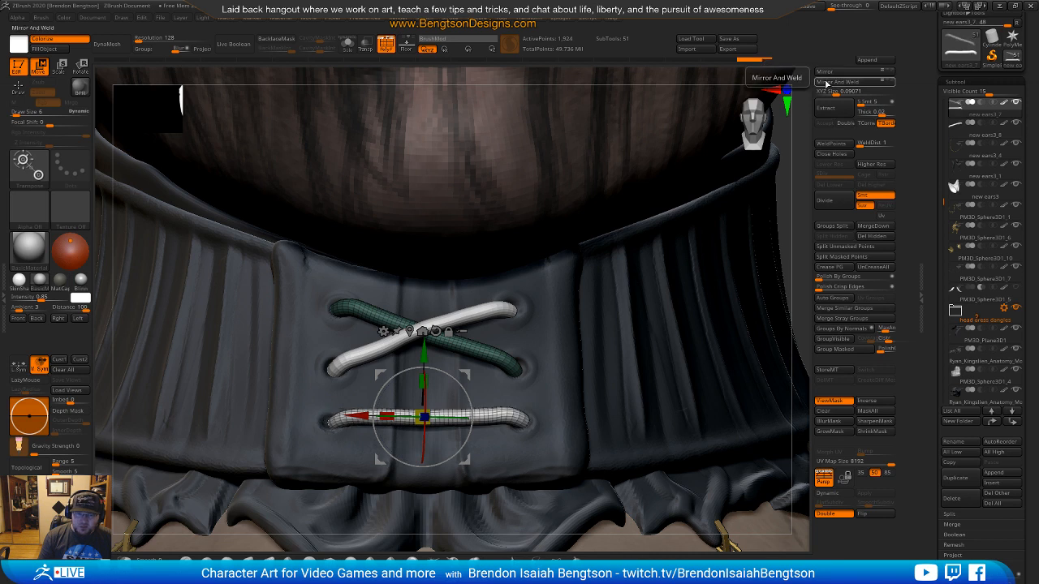
pyautogui.moveTo(461, 389); pyautogui.dragTo(461, 371)
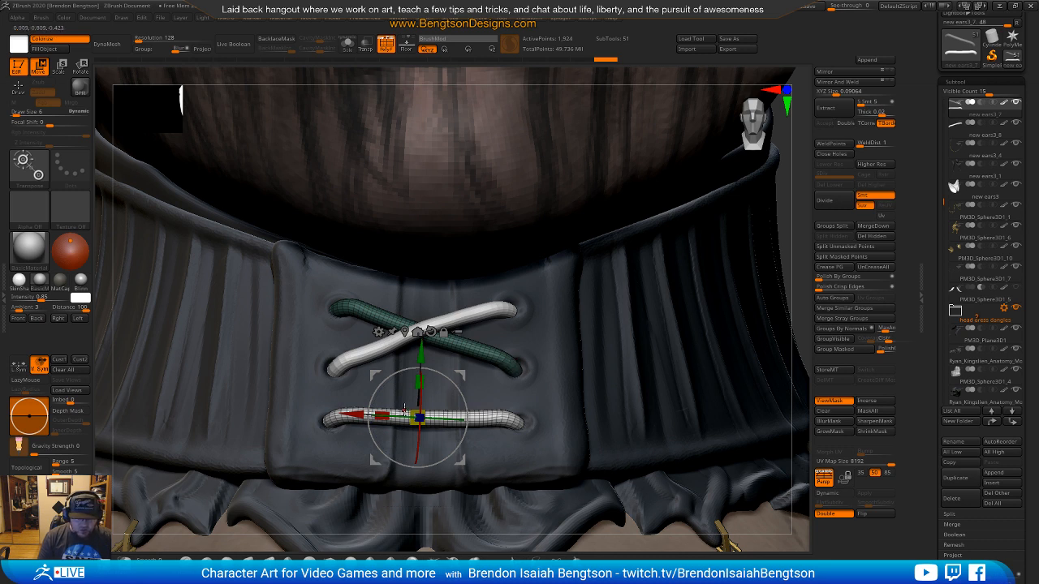
# Step: Turn off the polyframe and mask display and examine the three laces together with the collar and face
pyautogui.press('q')
pyautogui.moveTo(457, 417)
pyautogui.mouseDown(button='right')
pyautogui.moveTo(399, 413)
pyautogui.moveTo(452, 434)
pyautogui.moveTo(456, 391)
pyautogui.mouseUp(button='right')
pyautogui.keyDown('alt'); pyautogui.moveTo(448, 454); pyautogui.dragTo(438, 376, button='right'); pyautogui.keyUp('alt')
pyautogui.hotkey('shift', 'f')
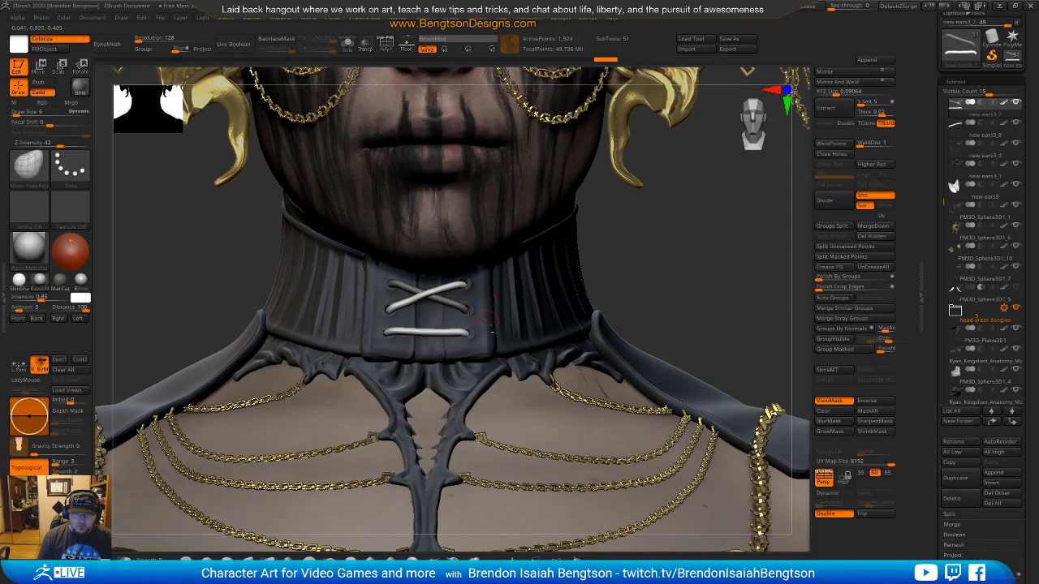
pyautogui.keyDown('alt'); pyautogui.moveTo(501, 288); pyautogui.dragTo(475, 350, button='right'); pyautogui.keyUp('alt')
pyautogui.hotkey('ctrl', 'h')
pyautogui.moveTo(646, 332); pyautogui.dragTo(508, 309, button='right')
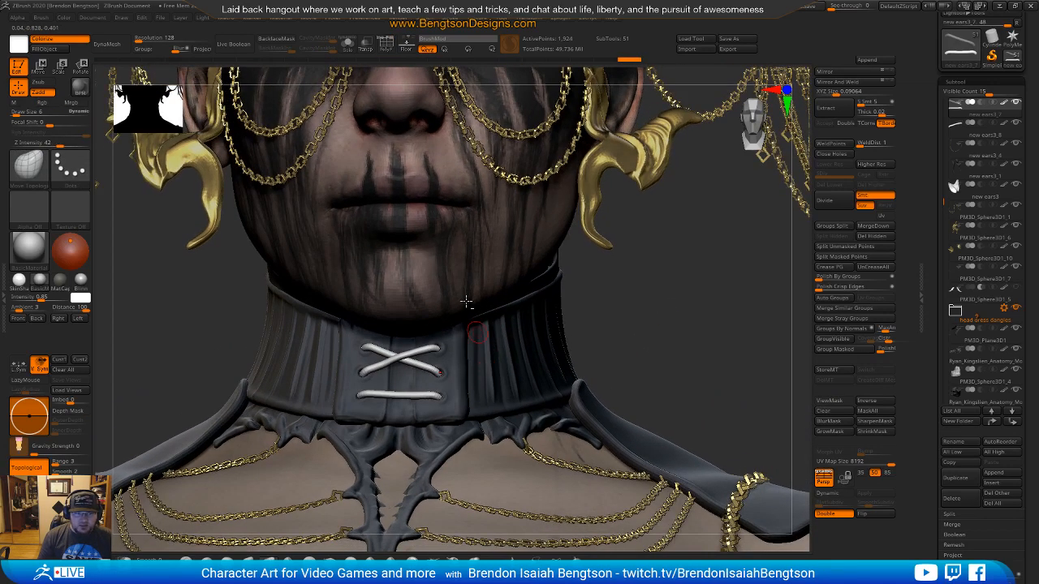
# Step: Fill the original and lower laces with a dark MatCap material, then select the duplicated lace for the same material
pyautogui.click(45, 261)
pyautogui.click(165, 341)
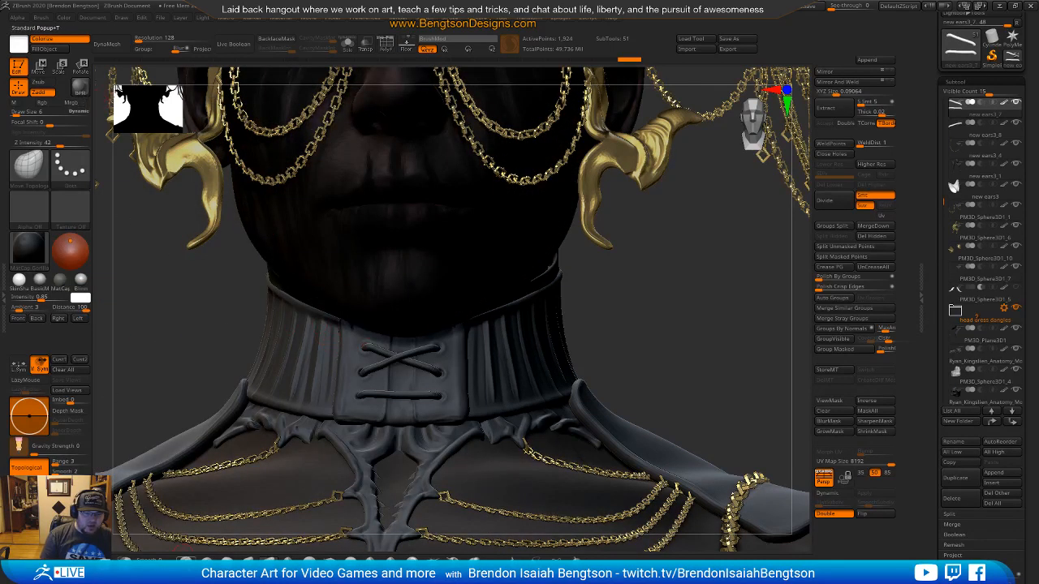
pyautogui.click(185, 558)
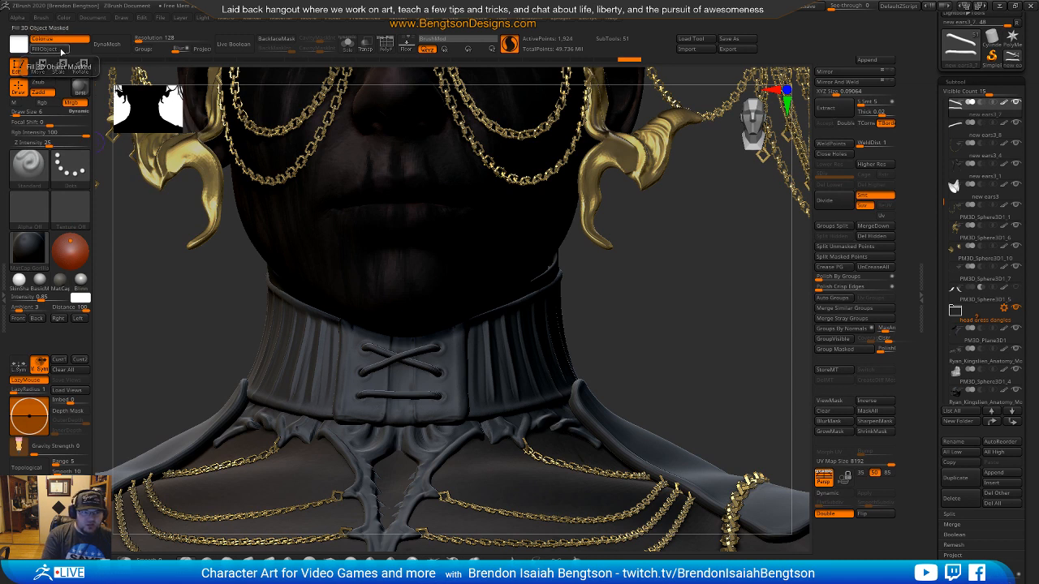
pyautogui.click(61, 51)
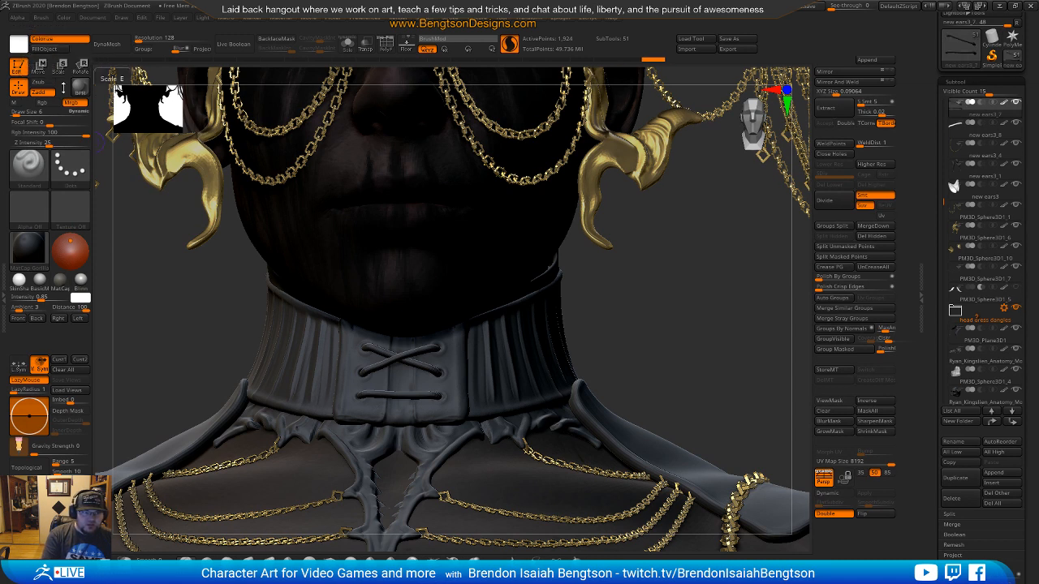
pyautogui.keyDown('alt'); pyautogui.click(405, 356); pyautogui.keyUp('alt')
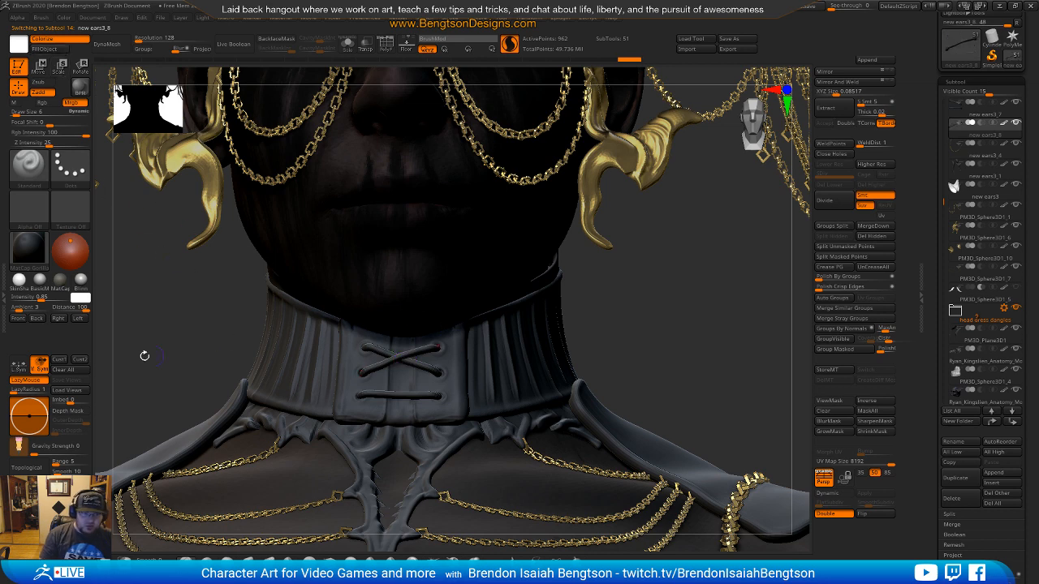
# Step: Switch the active material back to BasicMaterial and inspect the dark laces on the collar
pyautogui.click(42, 280)
pyautogui.press('f')
pyautogui.moveTo(668, 299); pyautogui.dragTo(618, 304)
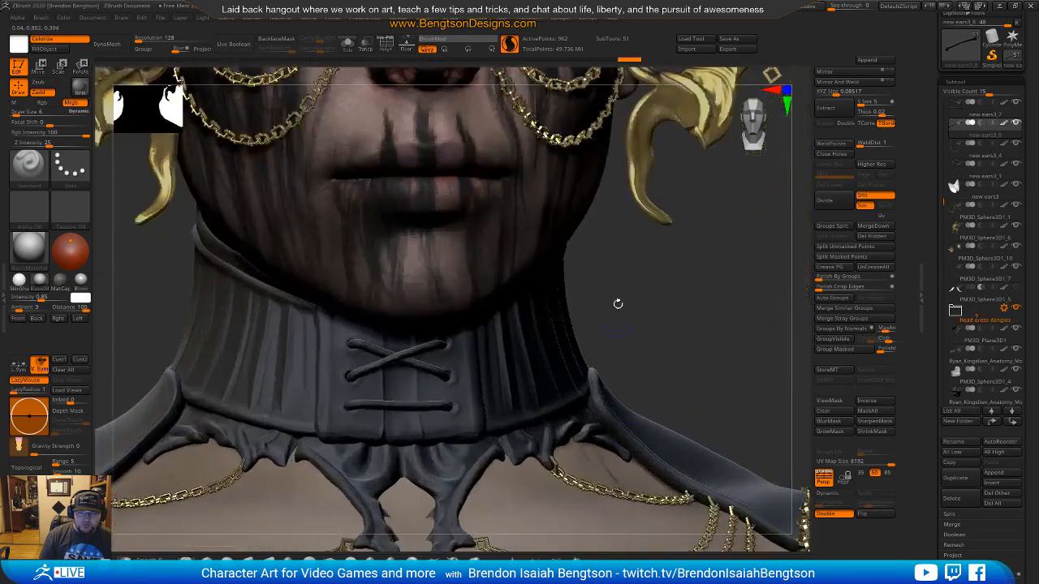
# Step: Merge the two lace subtools into one with MergeDown
pyautogui.click(956, 114)
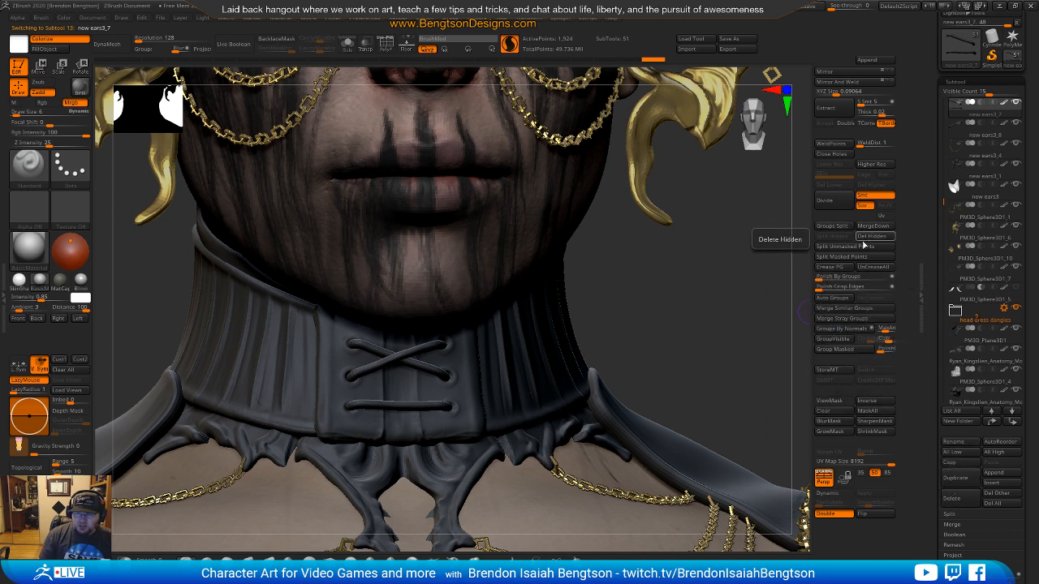
pyautogui.click(869, 227)
pyautogui.click(862, 247)
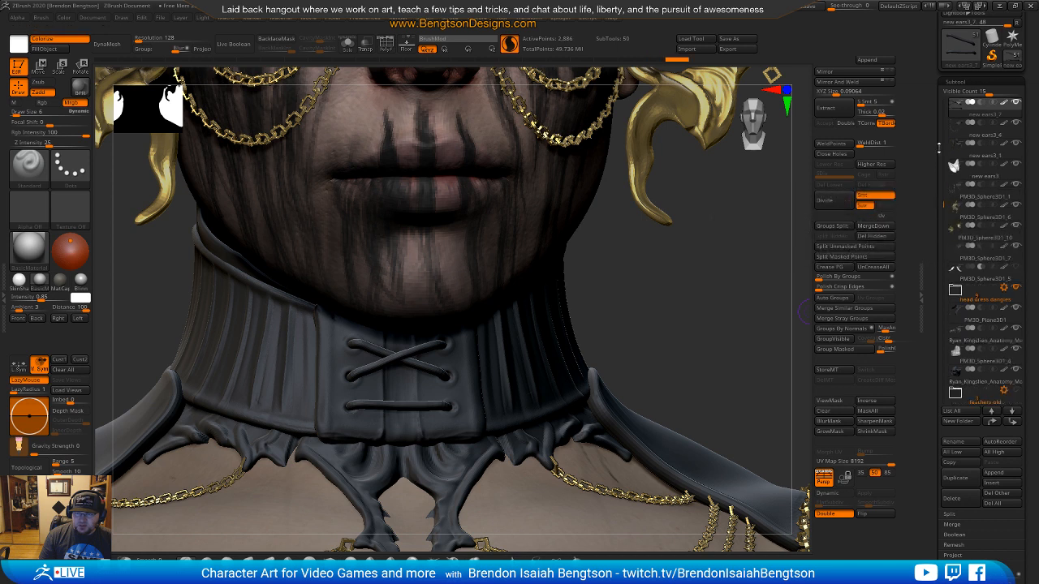
# Step: Hide the merged laces and make the collar the active subtool, framing its empty eyelets
pyautogui.click(1015, 104)
pyautogui.keyDown('alt'); pyautogui.click(527, 343); pyautogui.keyUp('alt')
pyautogui.moveTo(633, 310); pyautogui.dragTo(634, 328)
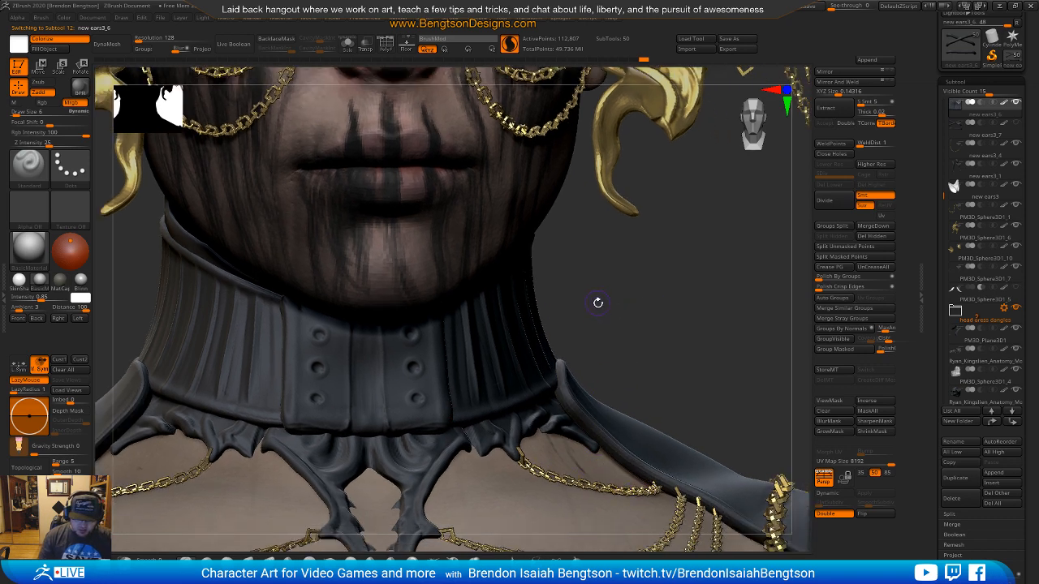
# Step: Load the Insert Omni Chain brush from the BetaTestersBrushes folder
pyautogui.press(',')
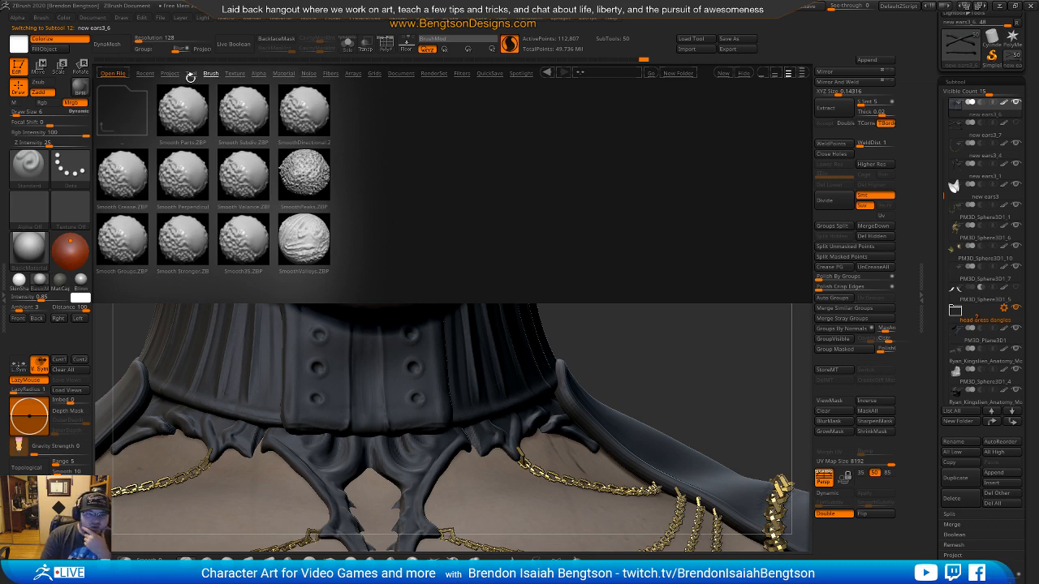
pyautogui.click(191, 74)
pyautogui.click(210, 74)
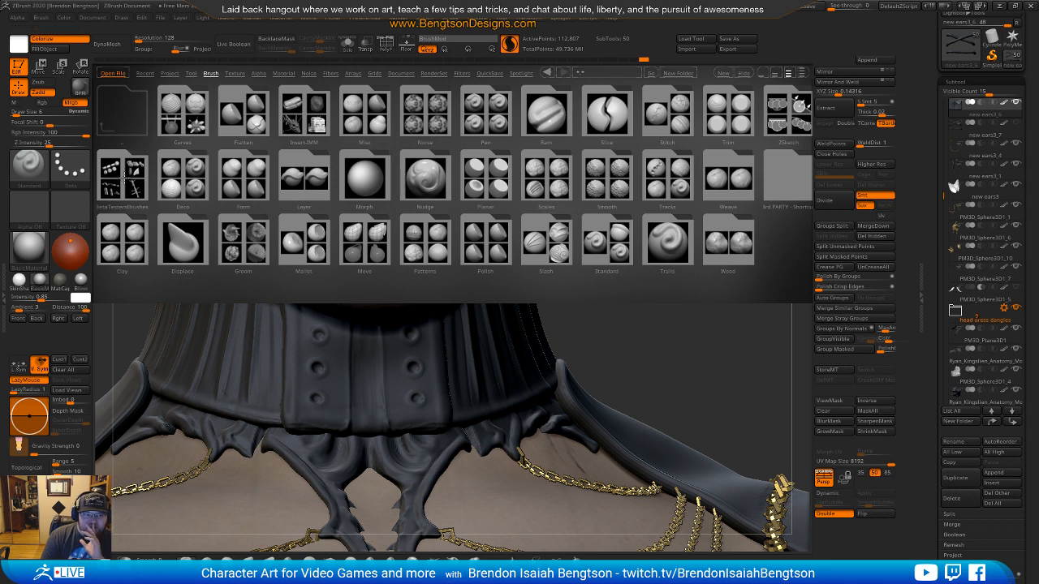
pyautogui.click(121, 181)
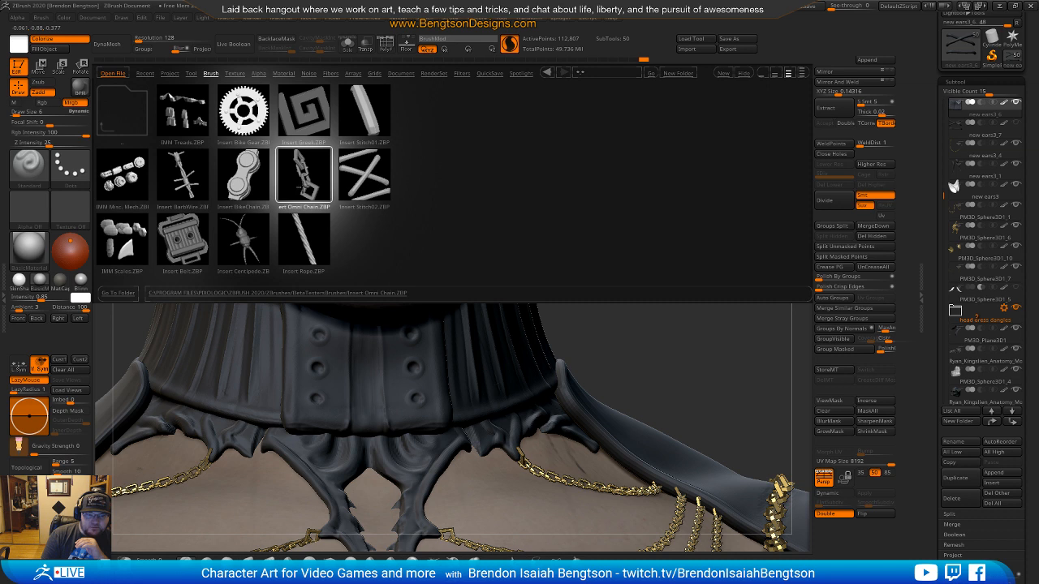
pyautogui.doubleClick(303, 188)
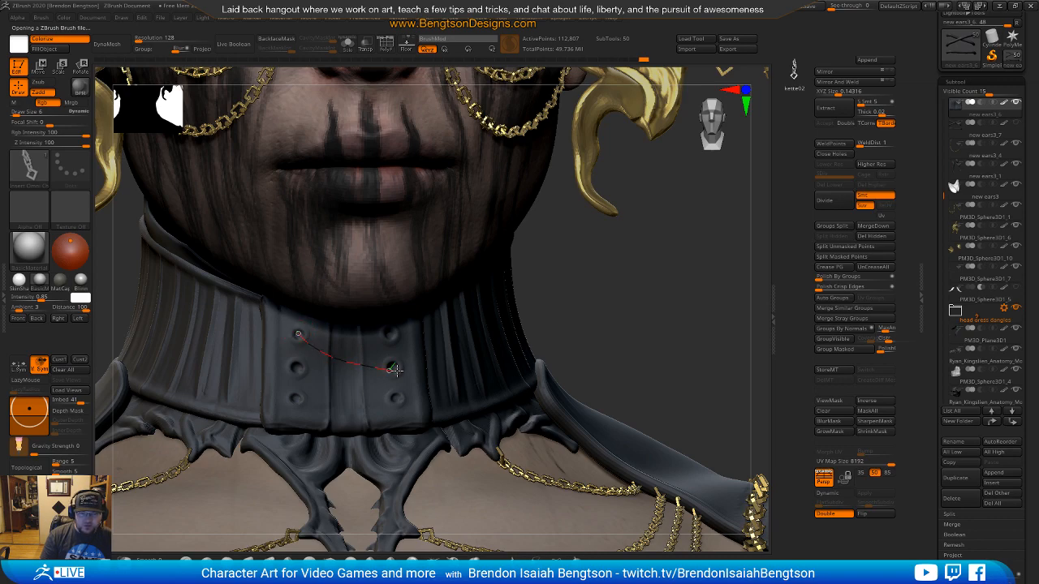
# Step: Try a chain curve from the upper-left to the middle-right eyelet at draw size 139, then undo it
pyautogui.moveTo(394, 370); pyautogui.dragTo(392, 368)
pyautogui.moveTo(694, 360)
pyautogui.mouseDown()
pyautogui.moveTo(727, 355)
pyautogui.moveTo(686, 353)
pyautogui.moveTo(676, 315)
pyautogui.moveTo(675, 365)
pyautogui.mouseUp()
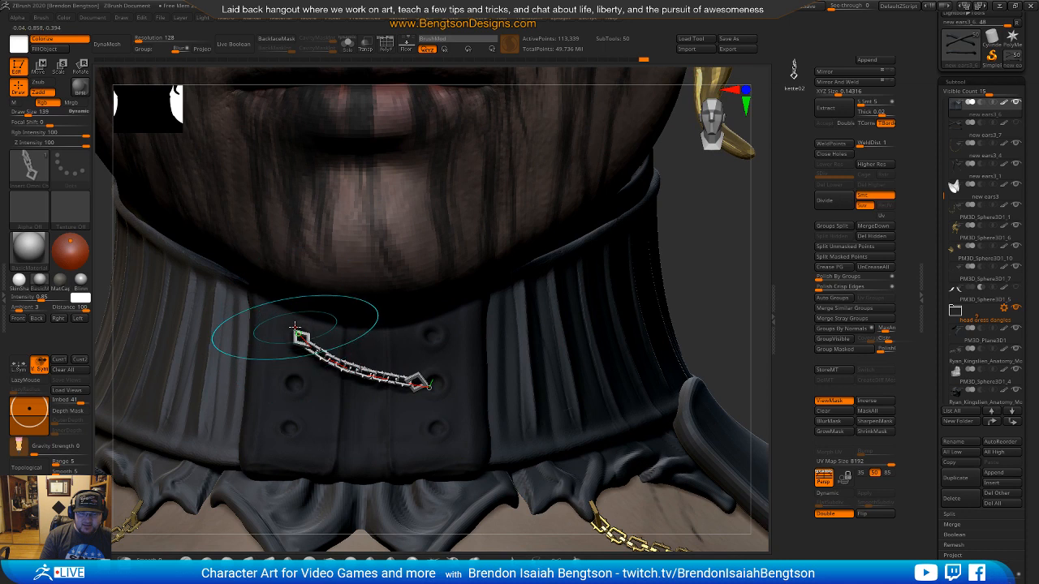
pyautogui.hotkey('ctrl', 'z')
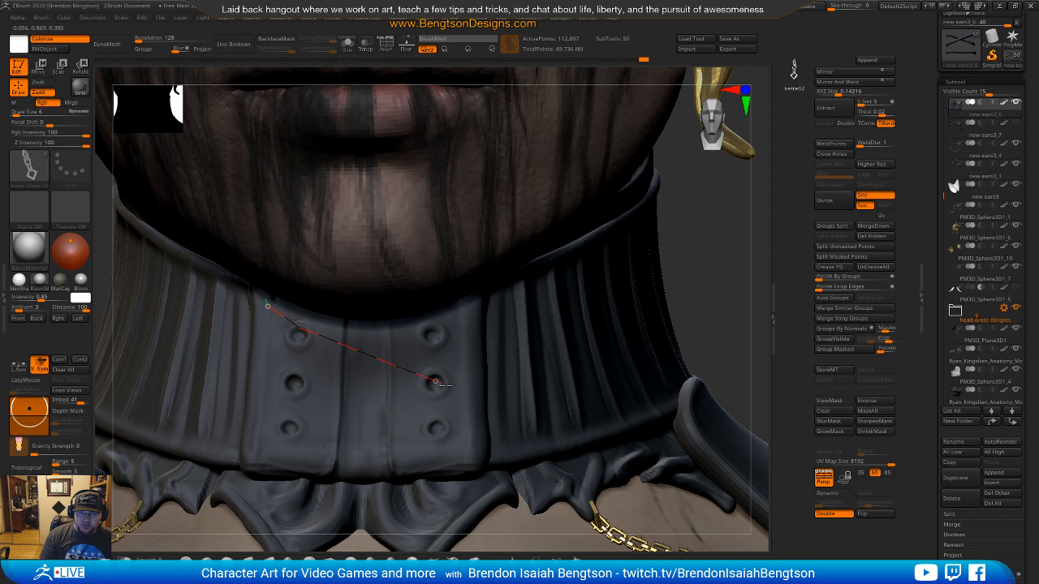
# Step: Draw a chain straight across the collar's front panel between the two upper eyelets
pyautogui.moveTo(436, 381); pyautogui.dragTo(437, 382)
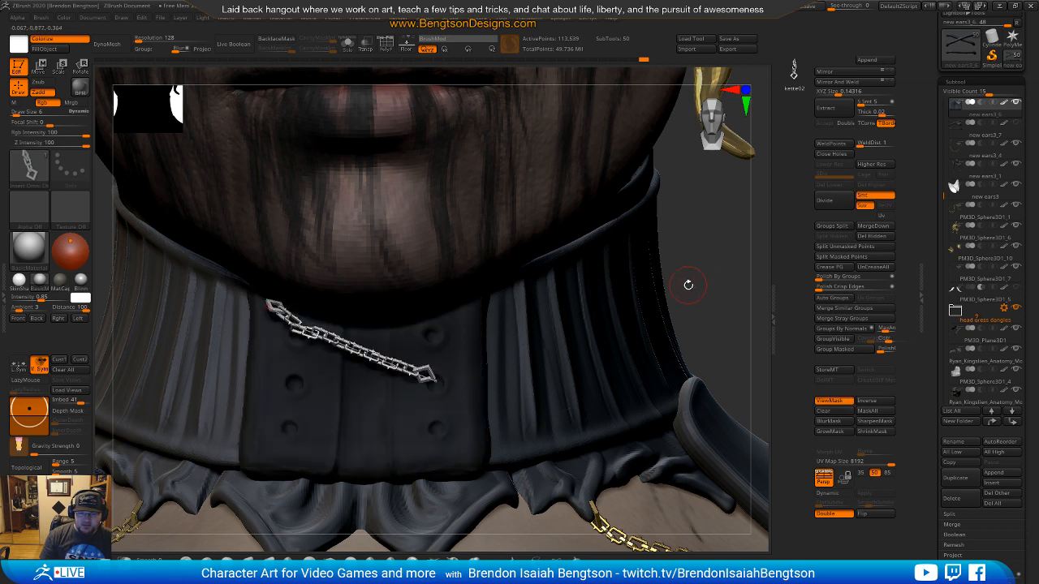
pyautogui.hotkey('ctrl', 'z')
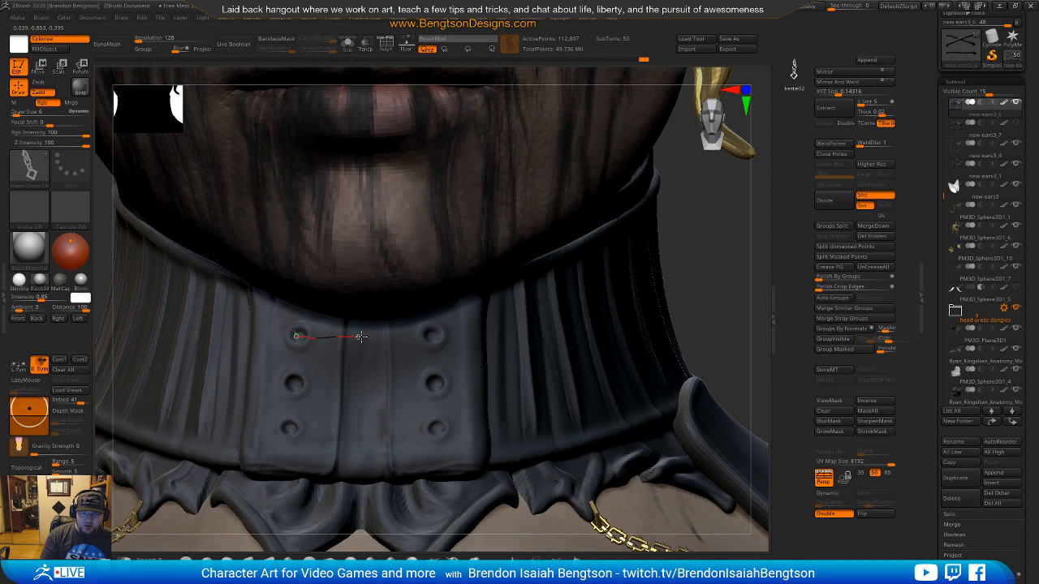
pyautogui.moveTo(445, 337); pyautogui.dragTo(445, 337)
pyautogui.keyDown('alt'); pyautogui.moveTo(757, 323); pyautogui.dragTo(723, 174); pyautogui.keyUp('alt')
pyautogui.moveTo(544, 348); pyautogui.dragTo(591, 324)
pyautogui.keyDown('alt'); pyautogui.moveTo(603, 455); pyautogui.dragTo(483, 385); pyautogui.keyUp('alt')
pyautogui.moveTo(511, 346)
pyautogui.mouseDown()
pyautogui.moveTo(520, 403)
pyautogui.moveTo(503, 390)
pyautogui.mouseUp()
pyautogui.moveTo(693, 324)
pyautogui.keyDown('alt'); pyautogui.mouseDown()
pyautogui.moveTo(651, 312)
pyautogui.moveTo(704, 248)
pyautogui.mouseUp(); pyautogui.keyUp('alt')
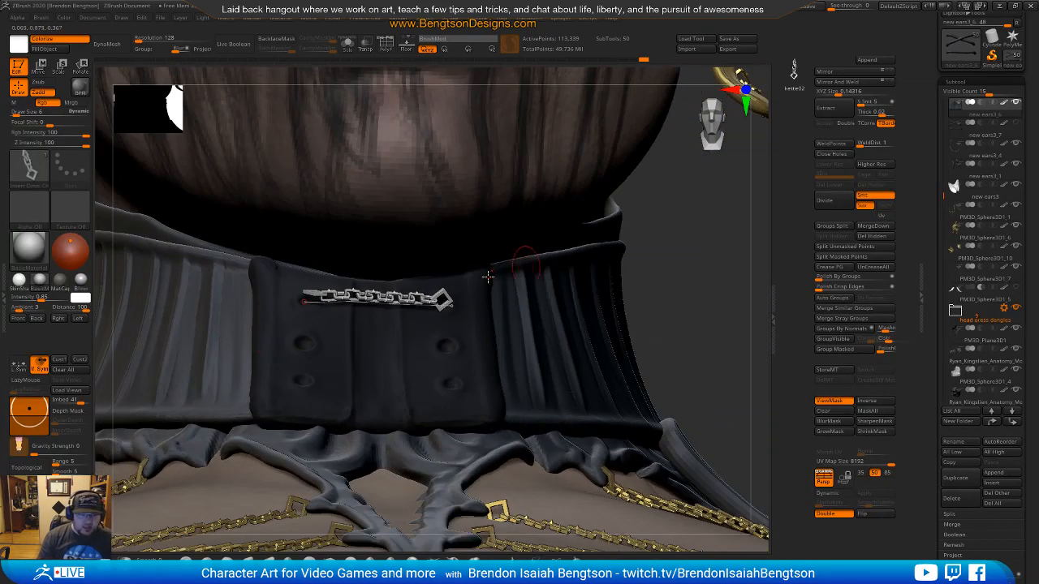
# Step: Set the chain brush's imbed depth to 14, regenerate the upper chain, and check it on the whole figure
pyautogui.moveTo(28, 407); pyautogui.dragTo(30, 415)
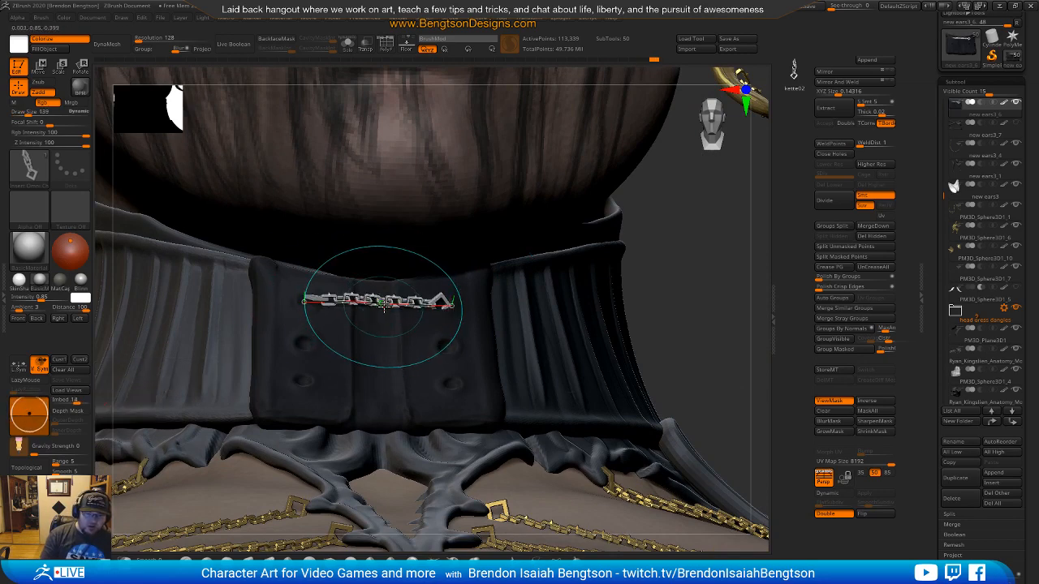
pyautogui.moveTo(712, 299); pyautogui.dragTo(699, 325)
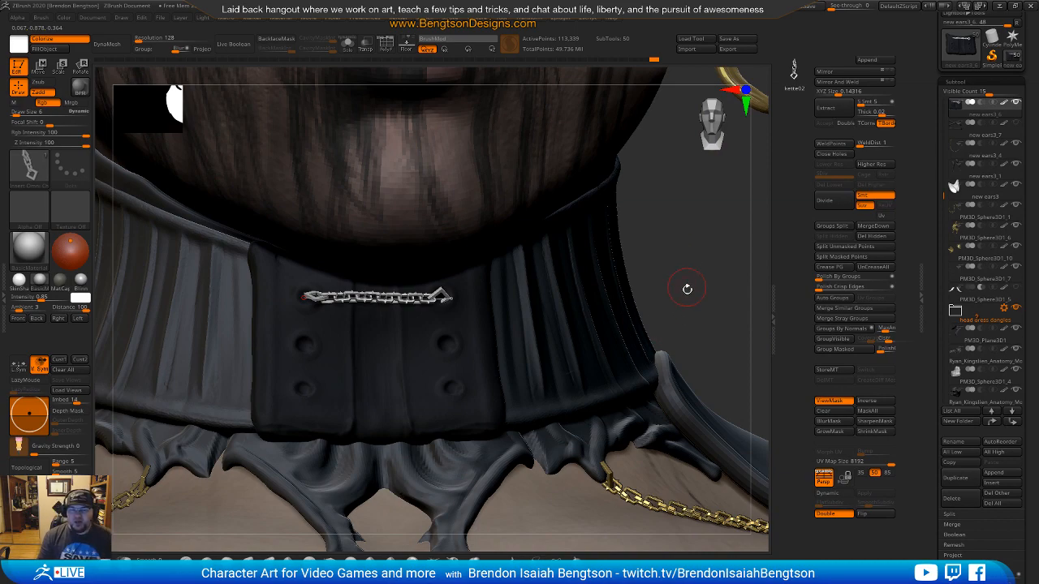
pyautogui.keyDown('alt'); pyautogui.moveTo(689, 230); pyautogui.dragTo(686, 113); pyautogui.keyUp('alt')
pyautogui.keyDown('alt'); pyautogui.moveTo(681, 351); pyautogui.dragTo(684, 305); pyautogui.keyUp('alt')
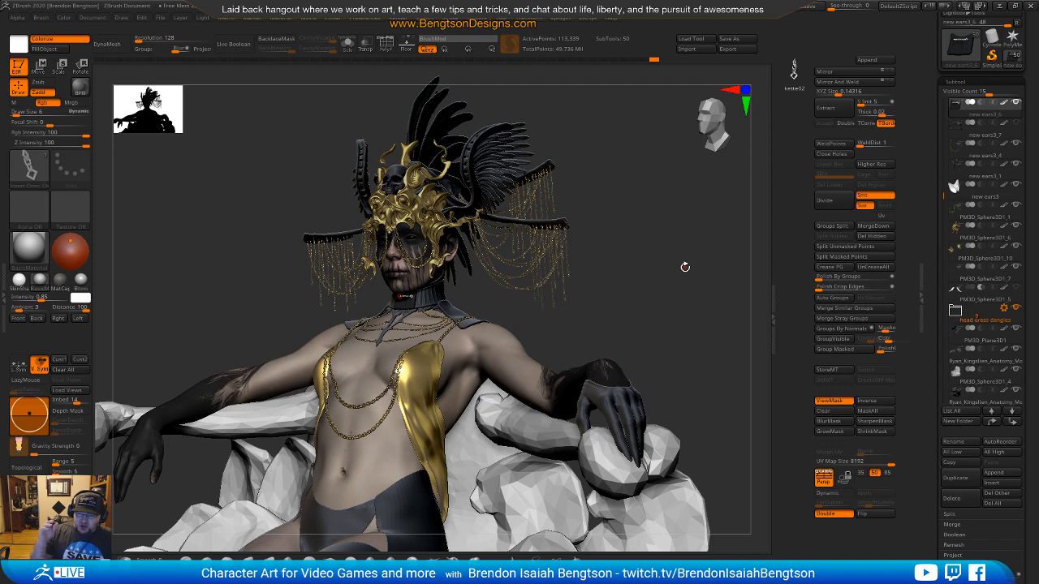
pyautogui.moveTo(688, 310); pyautogui.dragTo(649, 326)
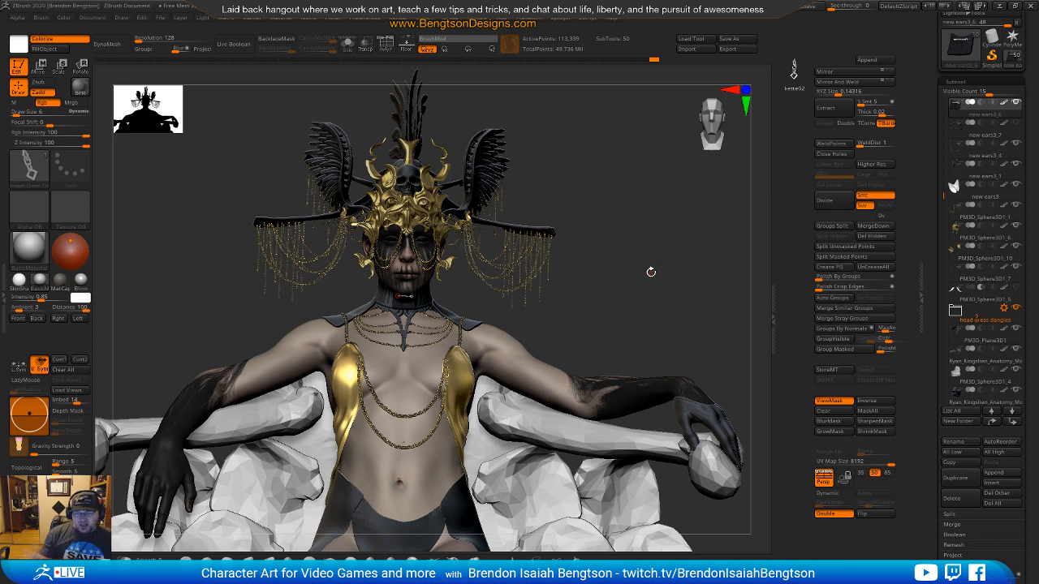
pyautogui.keyDown('alt'); pyautogui.moveTo(557, 288); pyautogui.dragTo(568, 446); pyautogui.keyUp('alt')
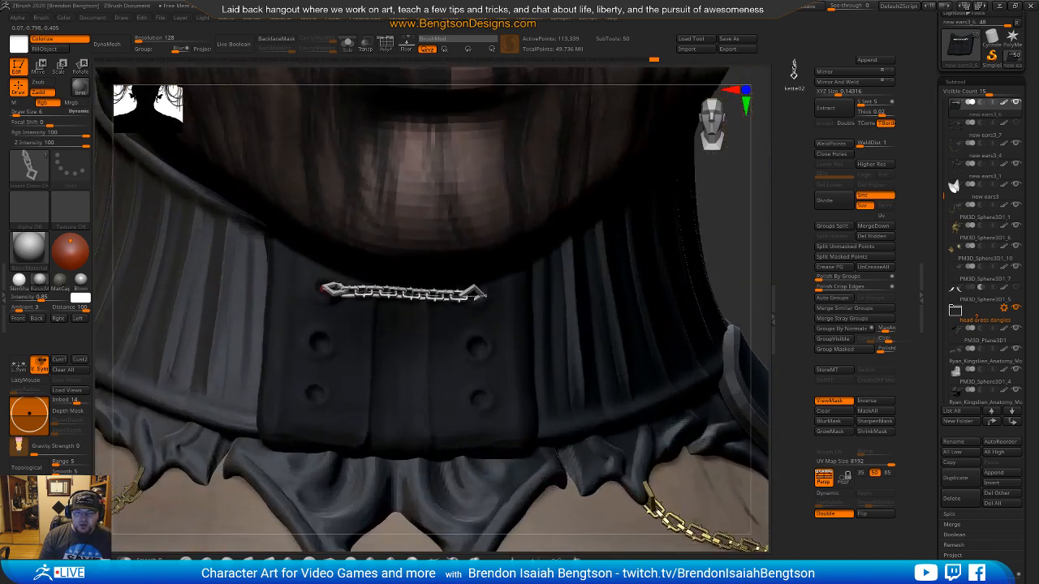
# Step: Regenerate the upper chain's curve to turn its end links toward the eyelets, undoing unwanted variations
pyautogui.keyDown('alt'); pyautogui.moveTo(408, 386); pyautogui.dragTo(365, 373); pyautogui.keyUp('alt')
pyautogui.moveTo(423, 346)
pyautogui.mouseDown(button='right')
pyautogui.moveTo(424, 272)
pyautogui.moveTo(423, 347)
pyautogui.mouseUp(button='right')
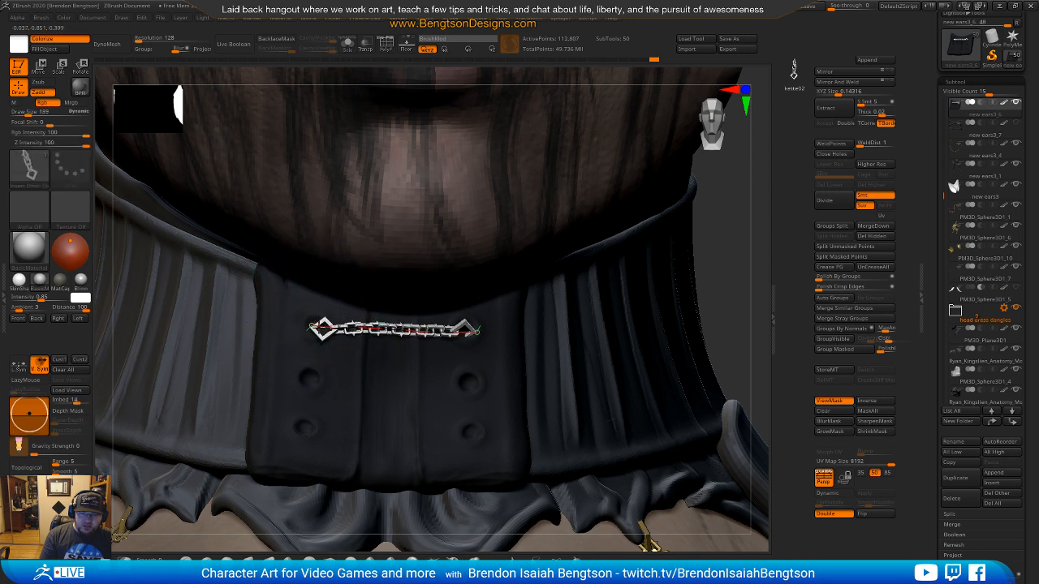
pyautogui.click(317, 322)
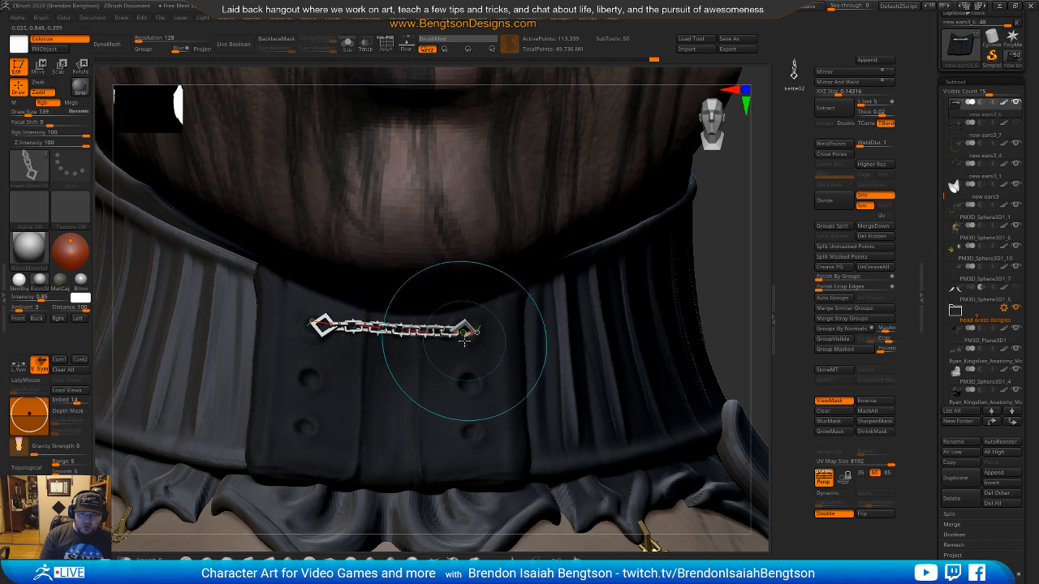
pyautogui.press('ctrl')
pyautogui.hotkey('ctrl', 'z')
pyautogui.hotkey('ctrl', 'z')
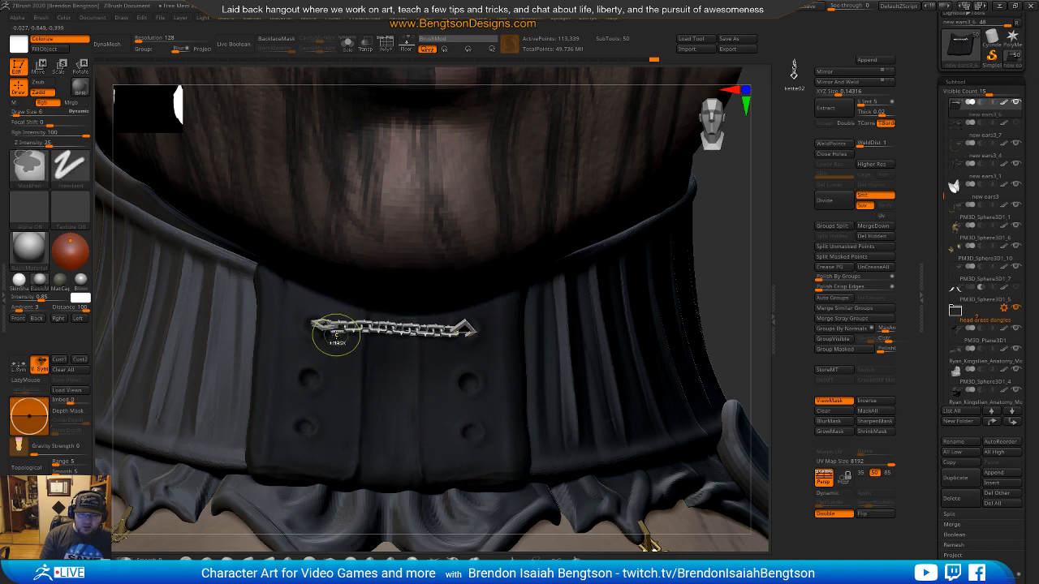
# Step: Draw a second chain between the two middle eyelets and adjust its curve to reorient the links
pyautogui.moveTo(356, 357)
pyautogui.mouseDown(button='right')
pyautogui.moveTo(372, 363)
pyautogui.moveTo(362, 365)
pyautogui.moveTo(367, 400)
pyautogui.moveTo(422, 385)
pyautogui.moveTo(431, 401)
pyautogui.moveTo(414, 398)
pyautogui.mouseUp(button='right')
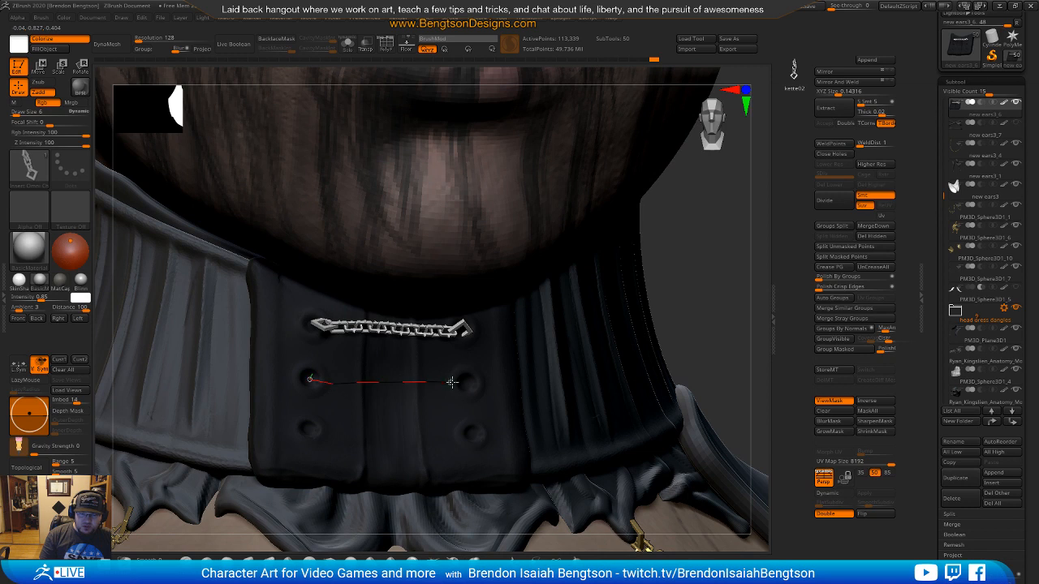
pyautogui.moveTo(473, 383); pyautogui.dragTo(473, 384)
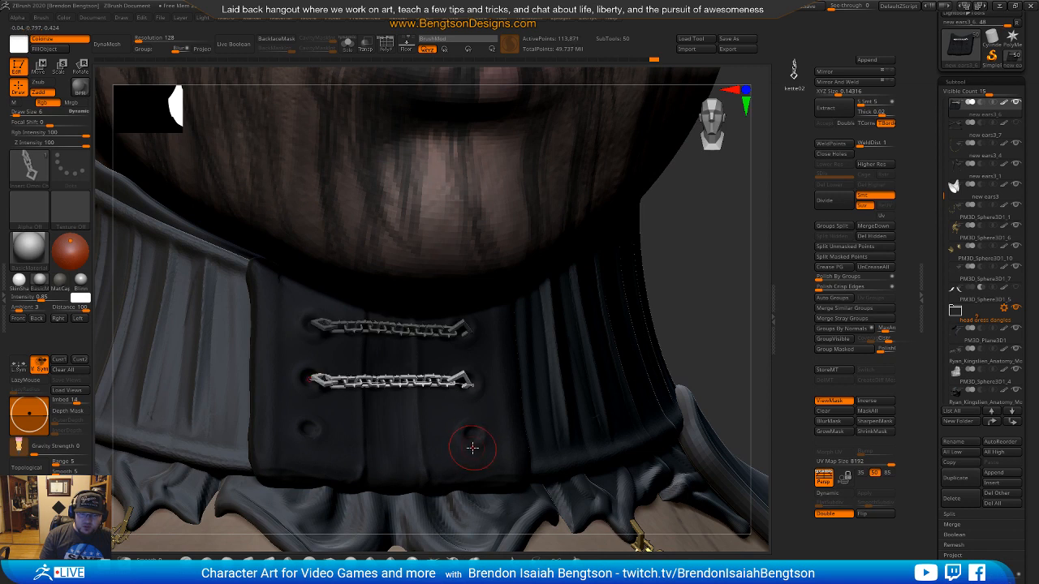
pyautogui.click(844, 74)
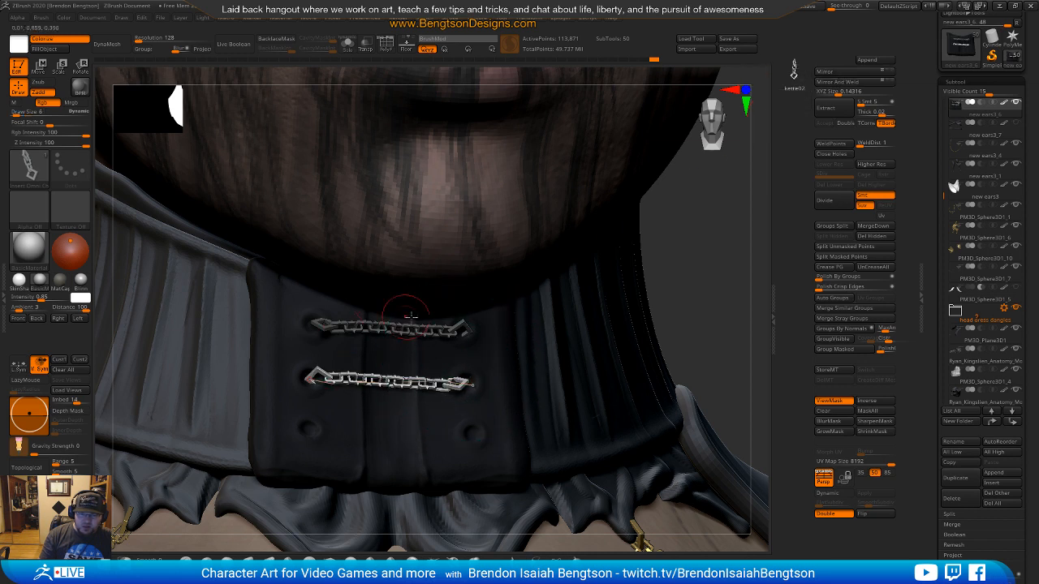
pyautogui.moveTo(699, 295); pyautogui.dragTo(683, 299)
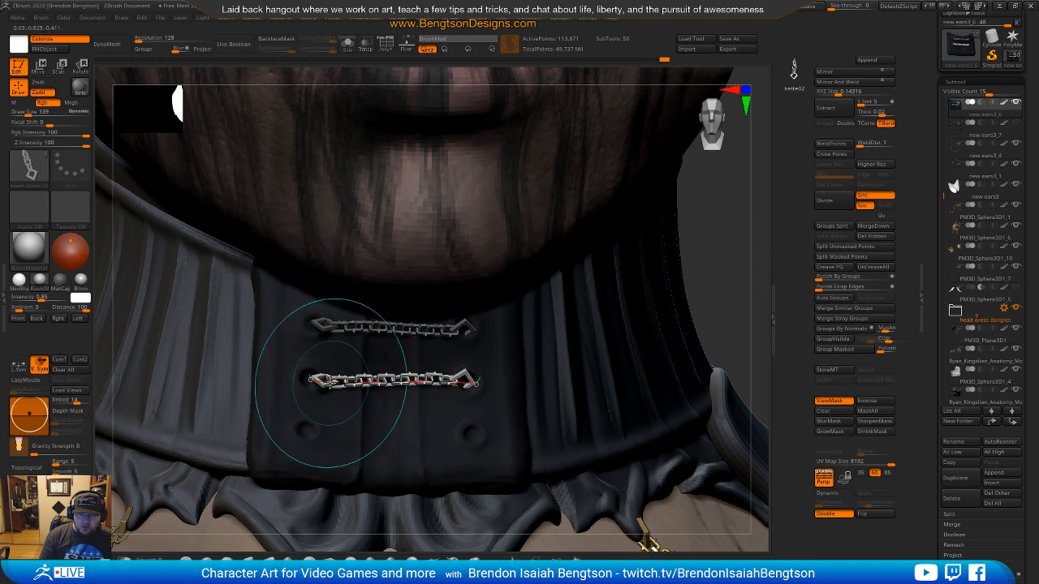
pyautogui.moveTo(412, 378); pyautogui.dragTo(435, 391)
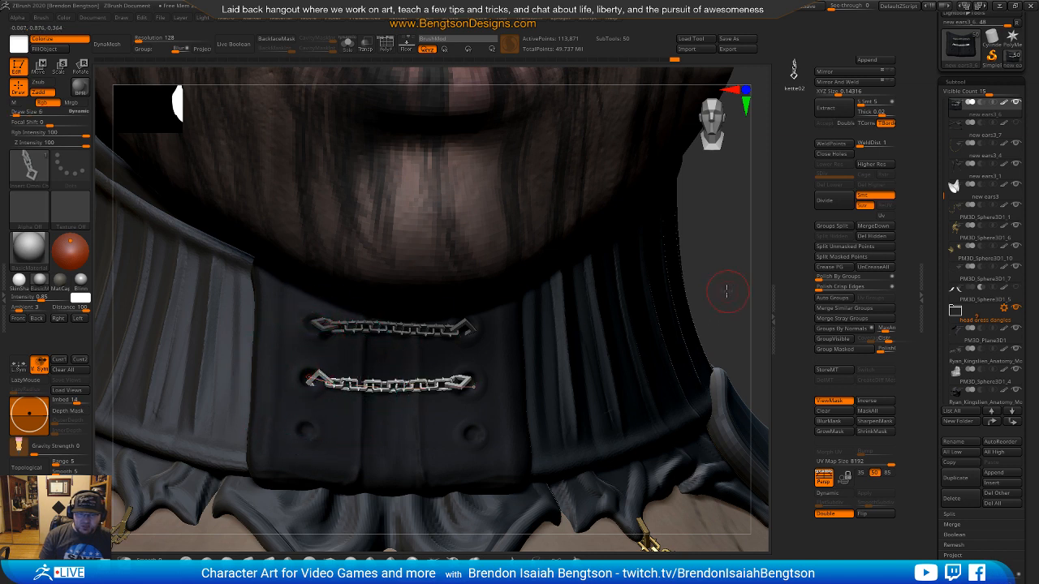
# Step: Draw a third chain across the panel between the two lower eyelets
pyautogui.moveTo(728, 291); pyautogui.dragTo(687, 302)
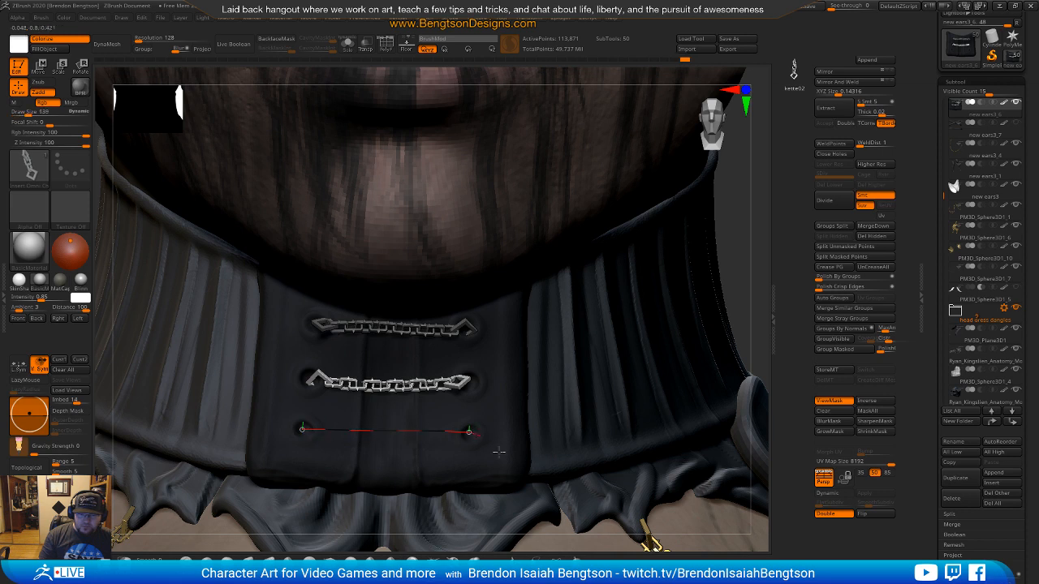
pyautogui.moveTo(493, 446); pyautogui.dragTo(496, 449)
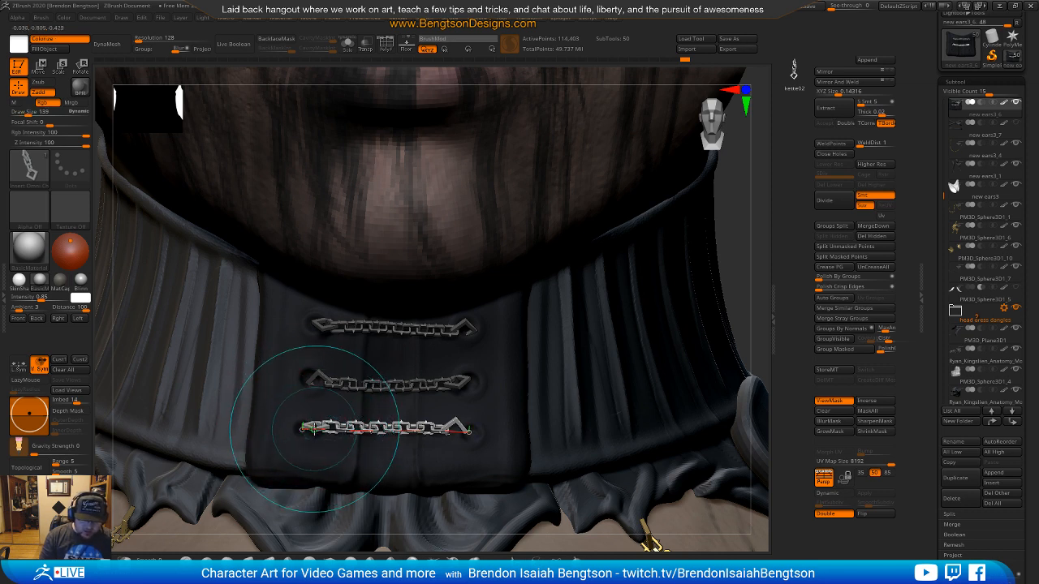
pyautogui.click(314, 430)
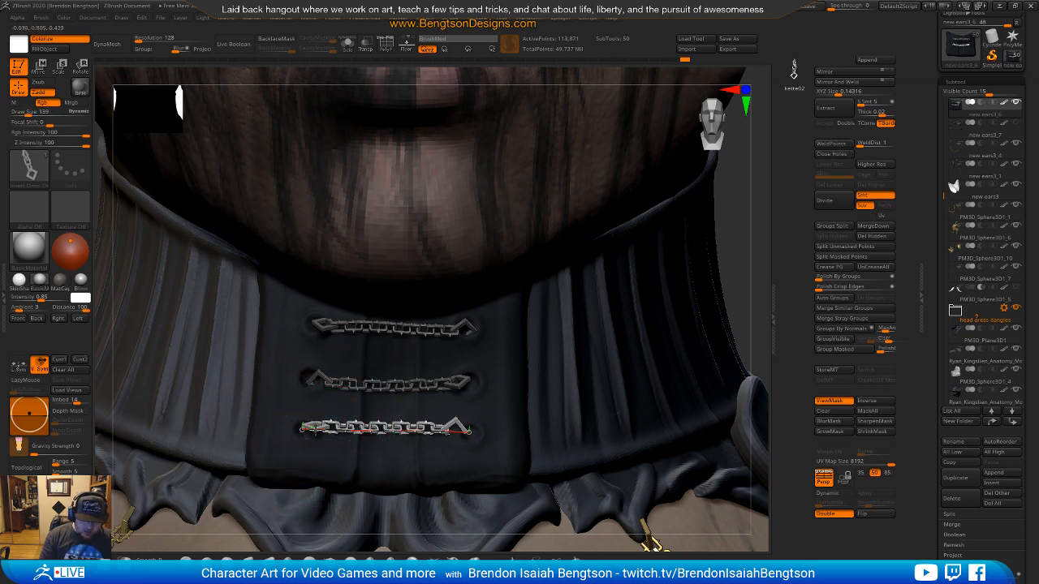
# Step: Try regenerating the lower chain from its left end to turn the end link, undoing each variation
pyautogui.hotkey('ctrl', 'i')
pyautogui.click(314, 430)
pyautogui.click(314, 430)
pyautogui.hotkey('ctrl', 'z')
pyautogui.click(315, 430)
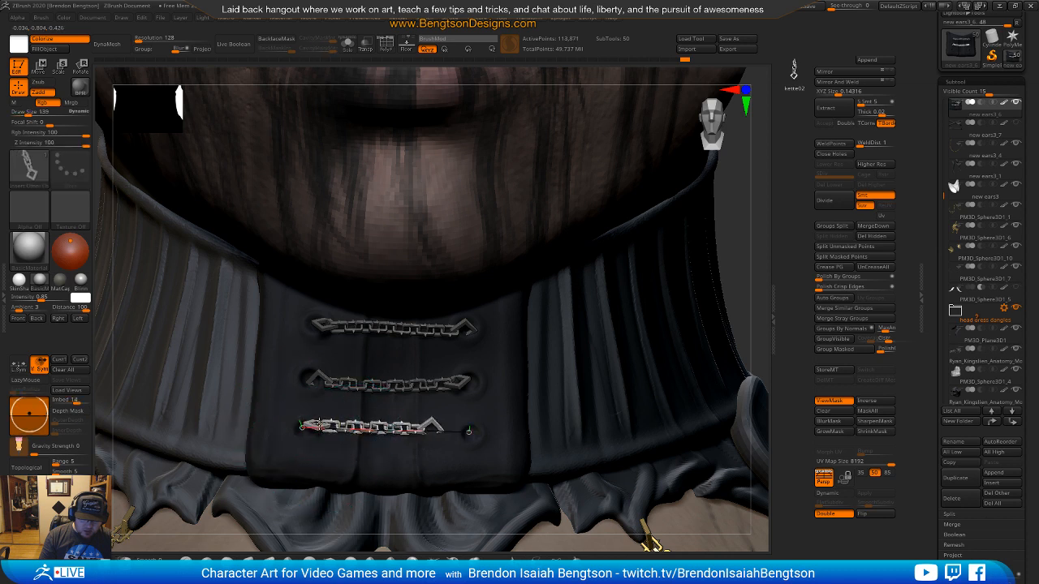
pyautogui.hotkey('ctrl', 'z')
pyautogui.click(319, 431)
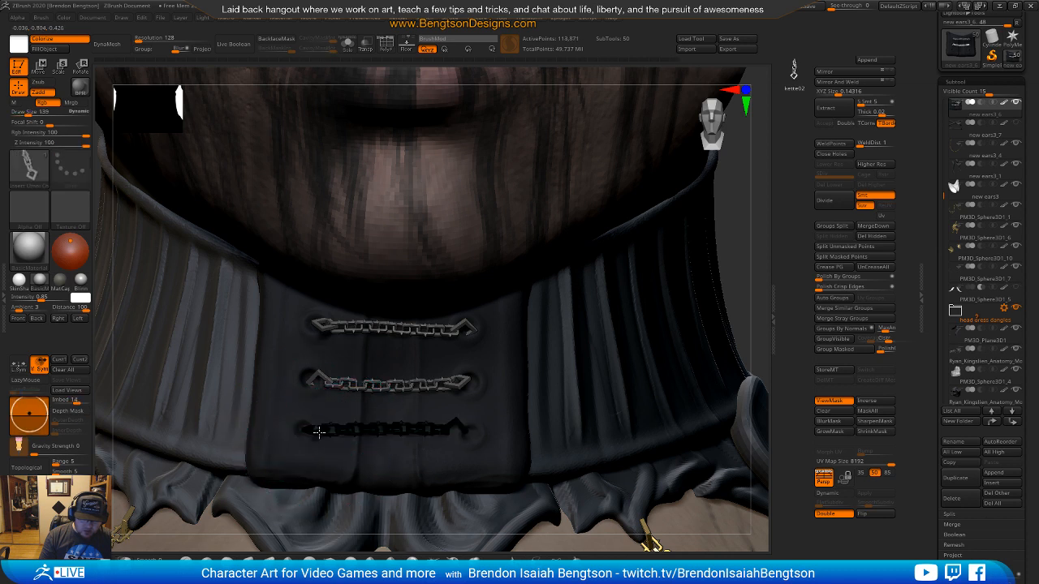
# Step: Isolate the collar panel in Solo mode and try turning the lower chain's left end link, undoing the result
pyautogui.moveTo(324, 428); pyautogui.dragTo(318, 432)
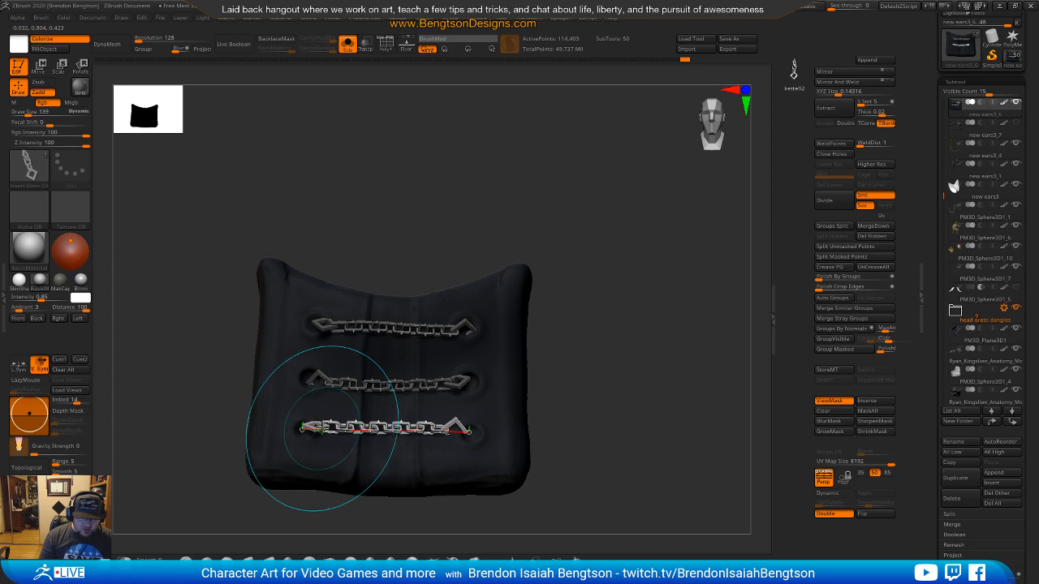
pyautogui.click(323, 430)
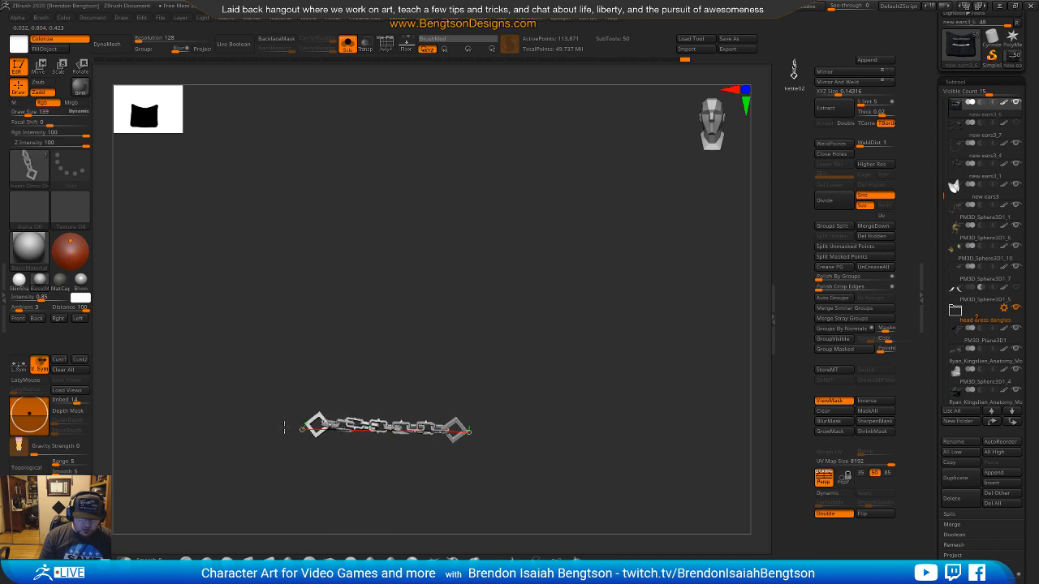
pyautogui.hotkey('ctrl', 'z')
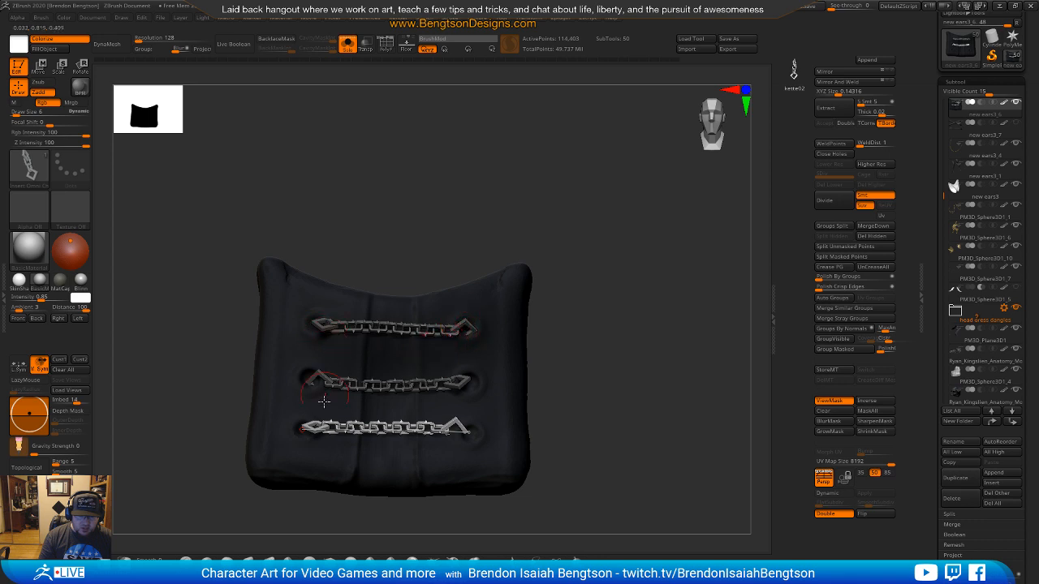
# Step: Try regenerating and shifting the lower chain from its right end, then undo the changes
pyautogui.click(465, 431)
pyautogui.hotkey('ctrl', 'z')
pyautogui.hotkey('ctrl', 'z')
pyautogui.hotkey('ctrl', 'shift', 'z')
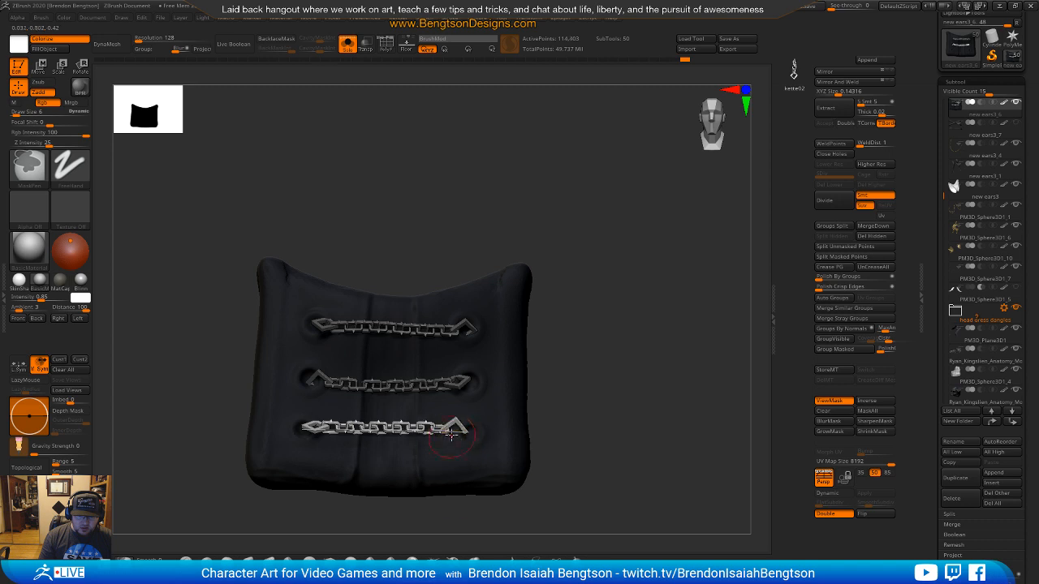
pyautogui.click(450, 433)
pyautogui.moveTo(450, 433); pyautogui.dragTo(451, 438)
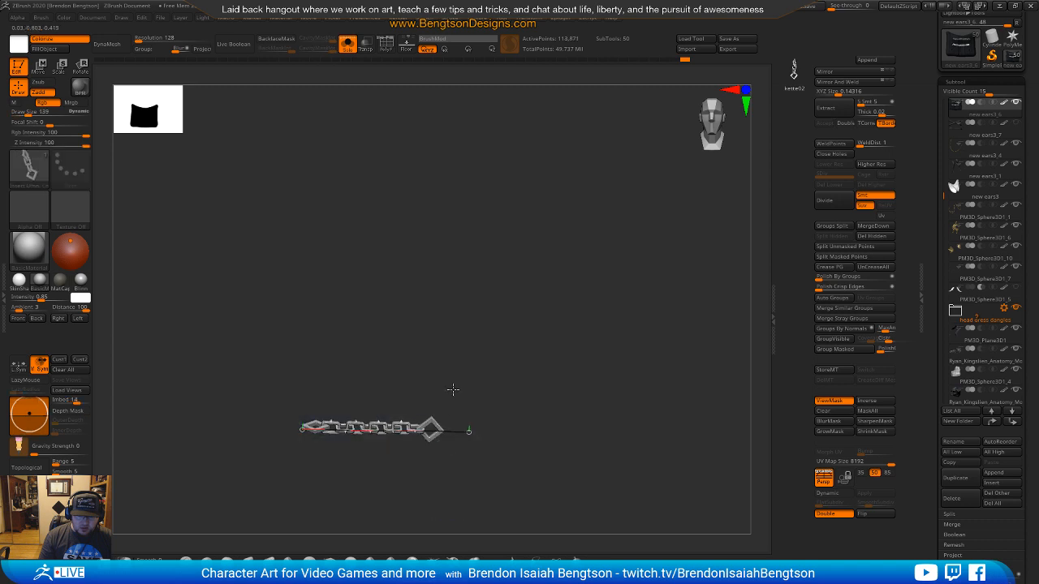
pyautogui.click(469, 433)
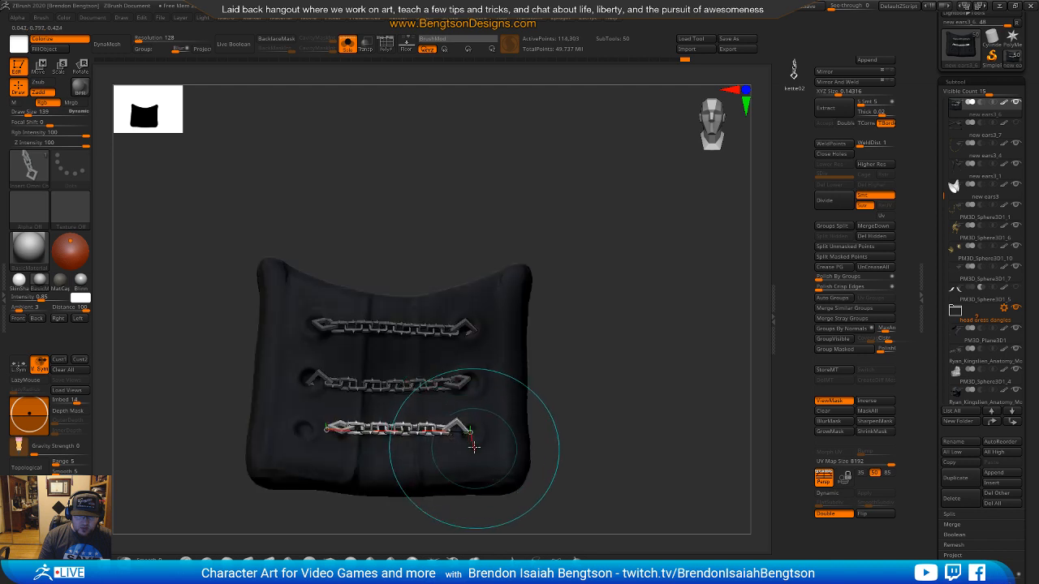
pyautogui.moveTo(559, 319); pyautogui.dragTo(560, 322)
pyautogui.hotkey('ctrl', 'z')
pyautogui.hotkey('ctrl', 'z')
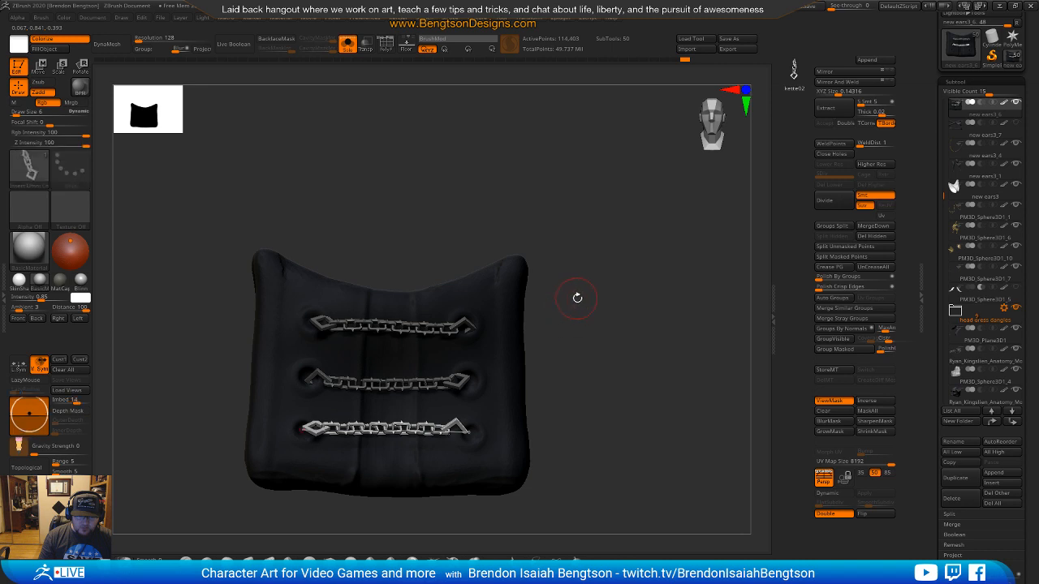
# Step: Isolate the lower chain and regenerate it along its curve to turn its links, then show the whole collar panel again
pyautogui.press('ctrl')
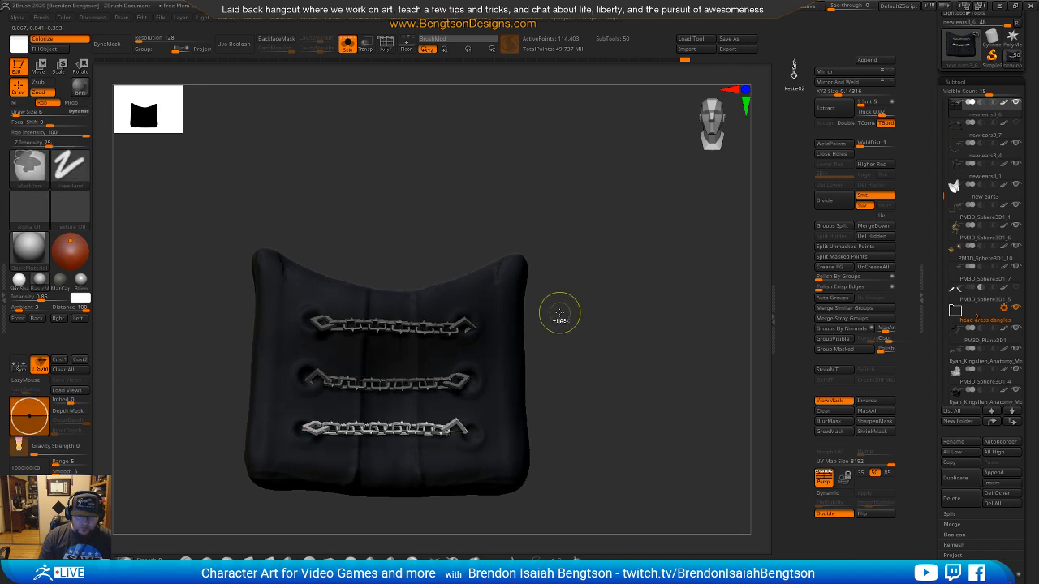
pyautogui.keyDown('ctrl'); pyautogui.keyDown('shift'); pyautogui.click(333, 432); pyautogui.keyUp('shift'); pyautogui.keyUp('ctrl')
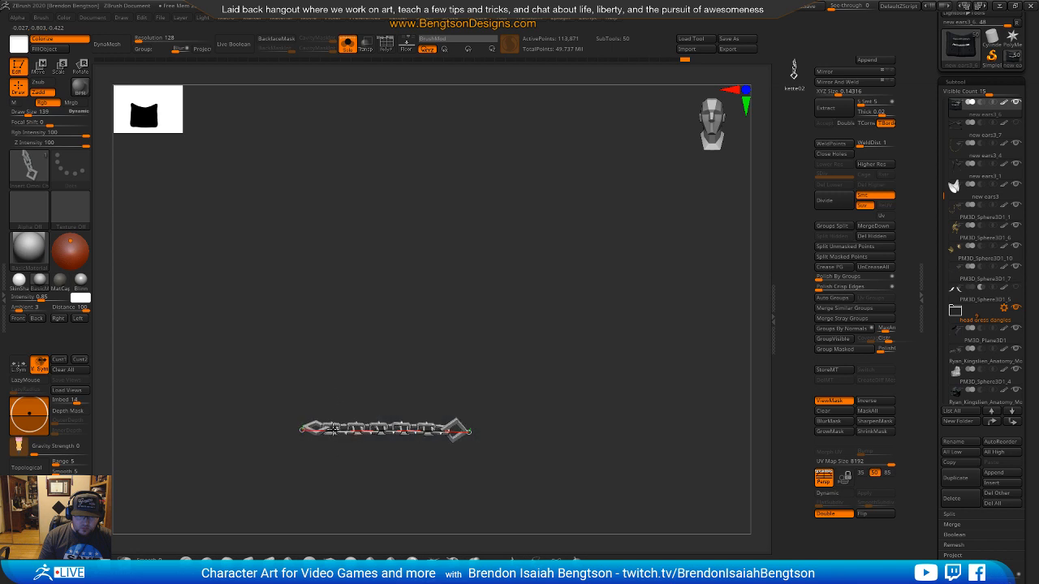
pyautogui.keyDown('ctrl'); pyautogui.keyDown('shift'); pyautogui.click(331, 443); pyautogui.keyUp('shift'); pyautogui.keyUp('ctrl')
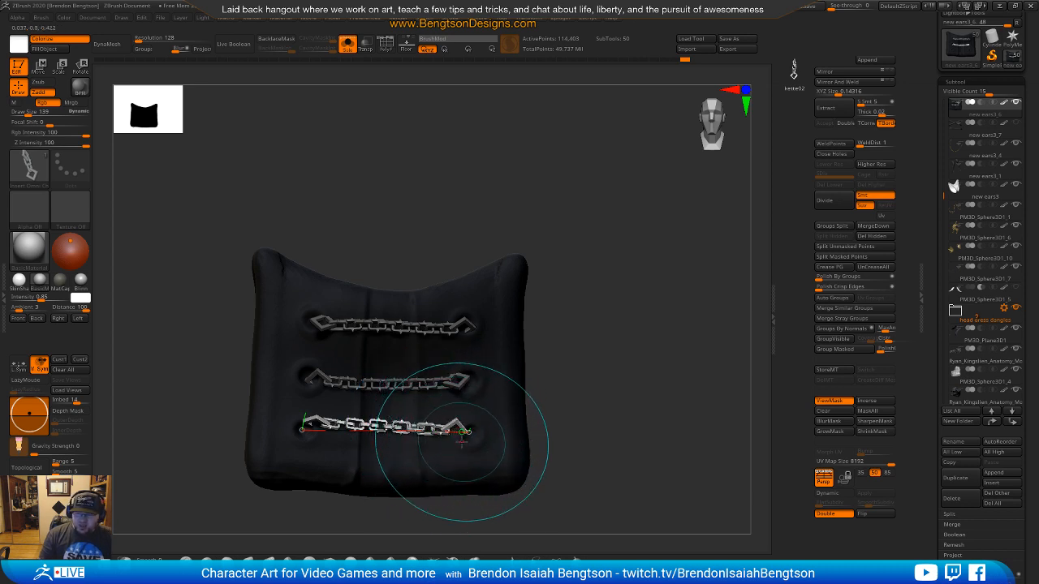
# Step: Try isolating and regenerating the lower chain from its right end, then restore the full panel and check the chain from several angles
pyautogui.moveTo(598, 366); pyautogui.dragTo(510, 316)
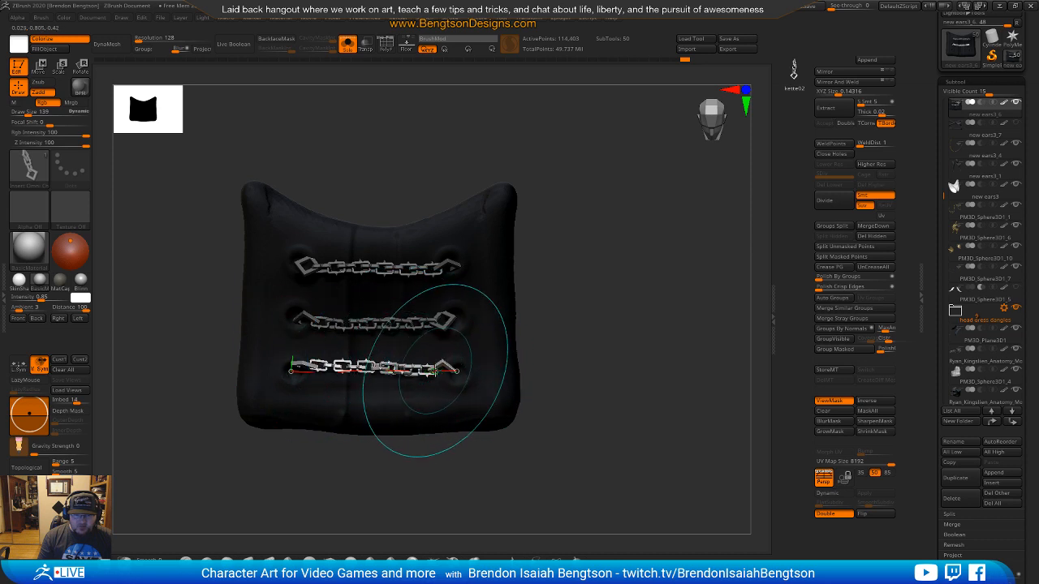
pyautogui.keyDown('ctrl'); pyautogui.keyDown('shift'); pyautogui.click(434, 371); pyautogui.keyUp('shift'); pyautogui.keyUp('ctrl')
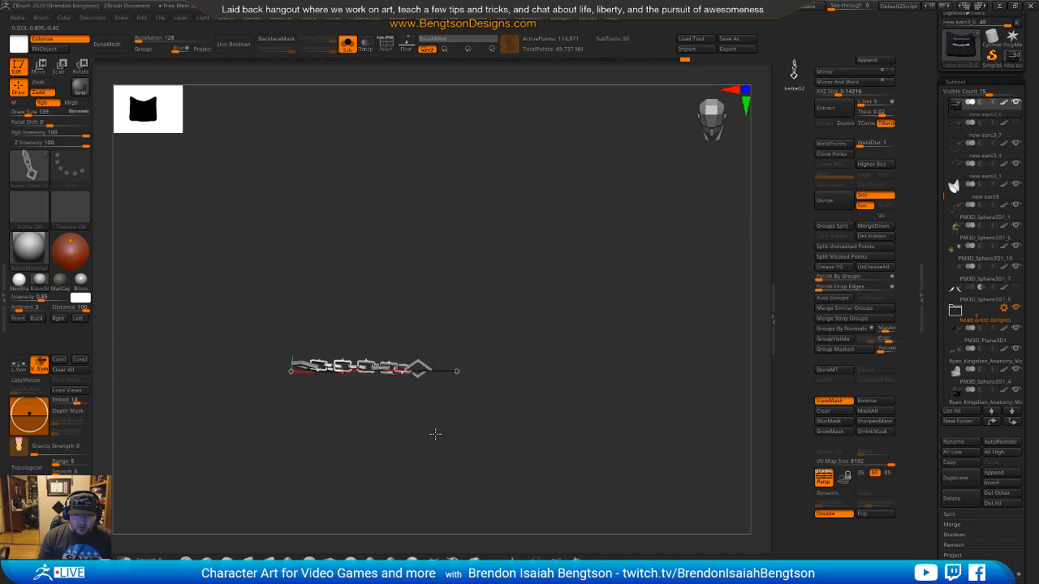
pyautogui.keyDown('ctrl'); pyautogui.keyDown('shift'); pyautogui.click(437, 336); pyautogui.keyUp('shift'); pyautogui.keyUp('ctrl')
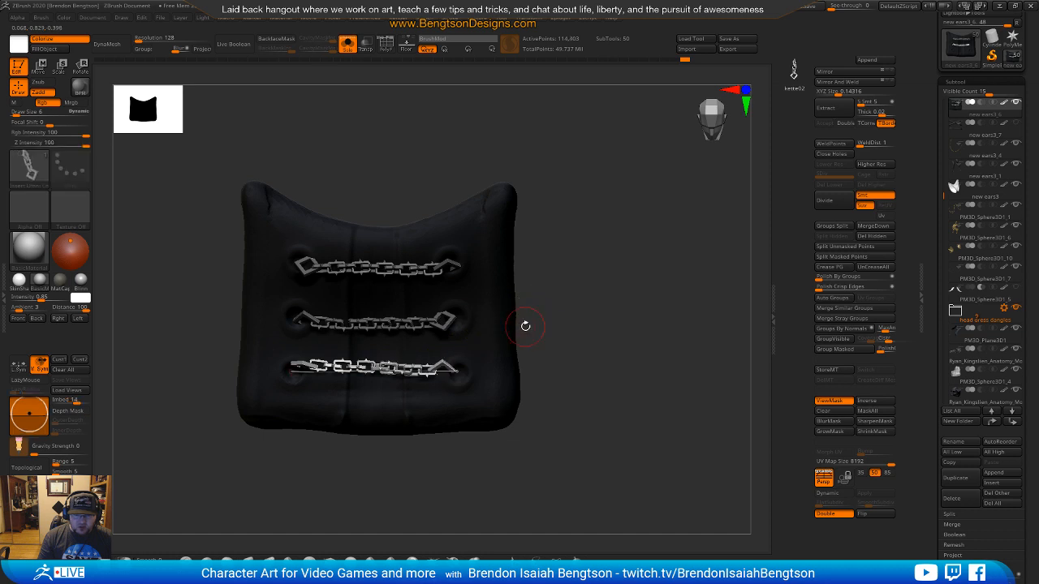
pyautogui.moveTo(579, 295)
pyautogui.mouseDown()
pyautogui.moveTo(598, 289)
pyautogui.moveTo(579, 297)
pyautogui.moveTo(591, 310)
pyautogui.moveTo(477, 340)
pyautogui.mouseUp()
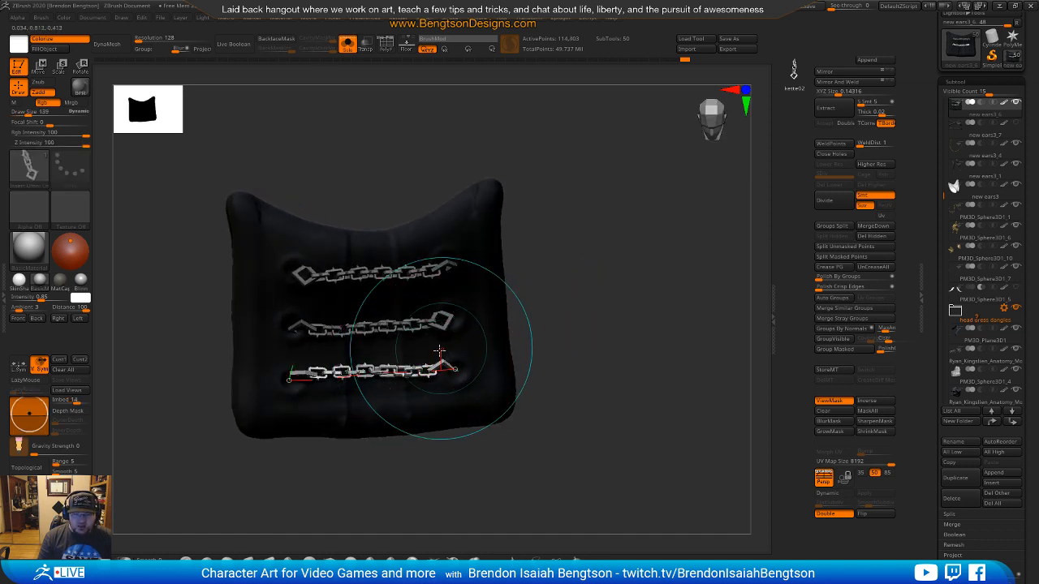
pyautogui.moveTo(566, 290); pyautogui.dragTo(521, 327)
pyautogui.keyDown('alt'); pyautogui.moveTo(563, 260); pyautogui.dragTo(632, 290); pyautogui.keyUp('alt')
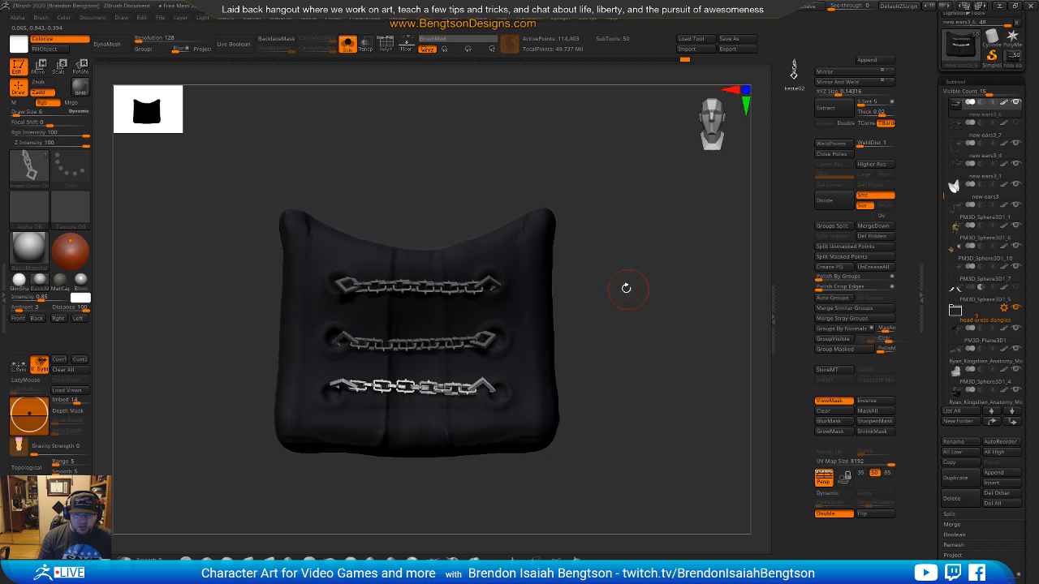
# Step: Shift the lower chain slightly down and rotate it a little to line up with the two lower eyelets
pyautogui.press('b')
pyautogui.press('m')
pyautogui.press('t')
pyautogui.press('space')
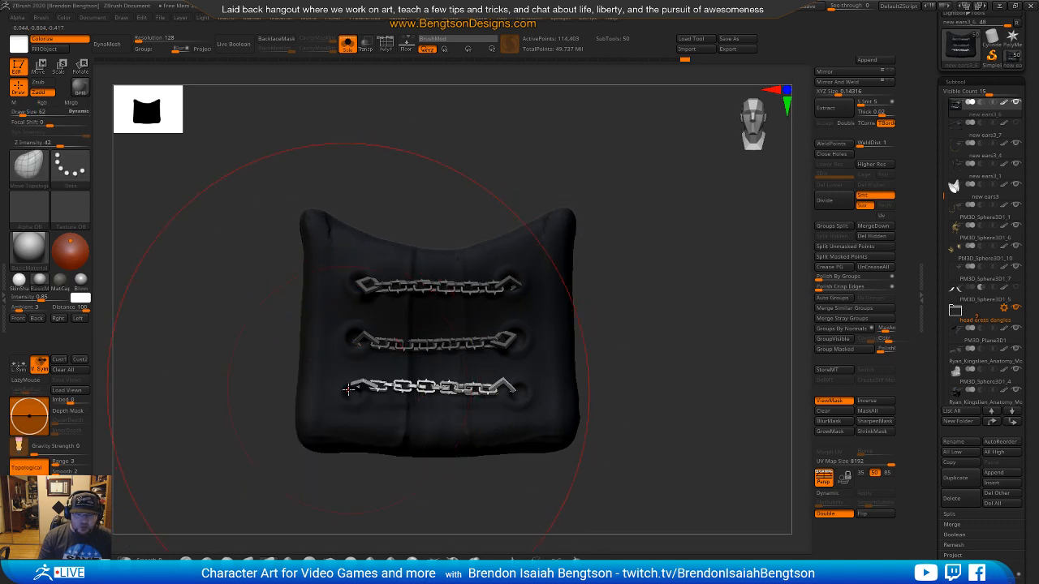
pyautogui.press('w')
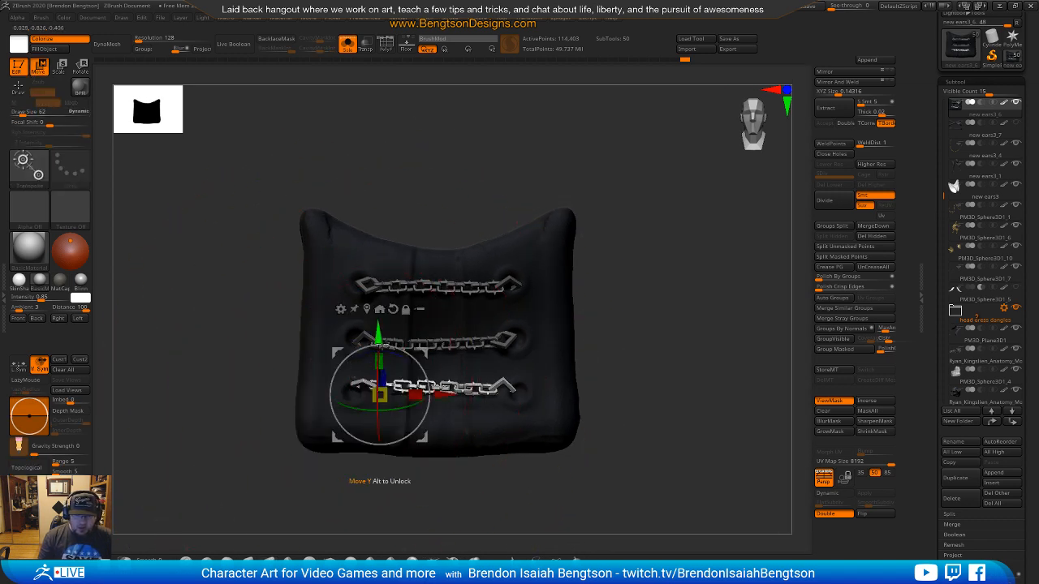
pyautogui.moveTo(425, 354); pyautogui.dragTo(427, 358)
pyautogui.moveTo(417, 398); pyautogui.dragTo(423, 397)
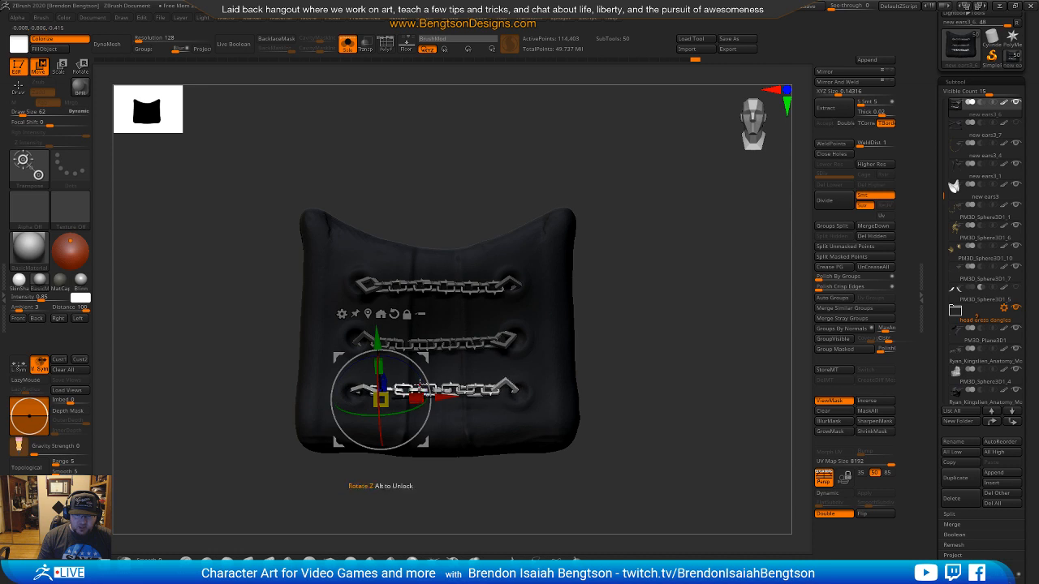
pyautogui.moveTo(589, 317); pyautogui.dragTo(641, 309)
pyautogui.press('q')
# Step: Reduce the Move Topological brush size to 6 and show the polygroup colors around the lower chain's right end link
pyautogui.keyDown('alt'); pyautogui.moveTo(659, 345); pyautogui.dragTo(530, 270); pyautogui.keyUp('alt')
pyautogui.press('space')
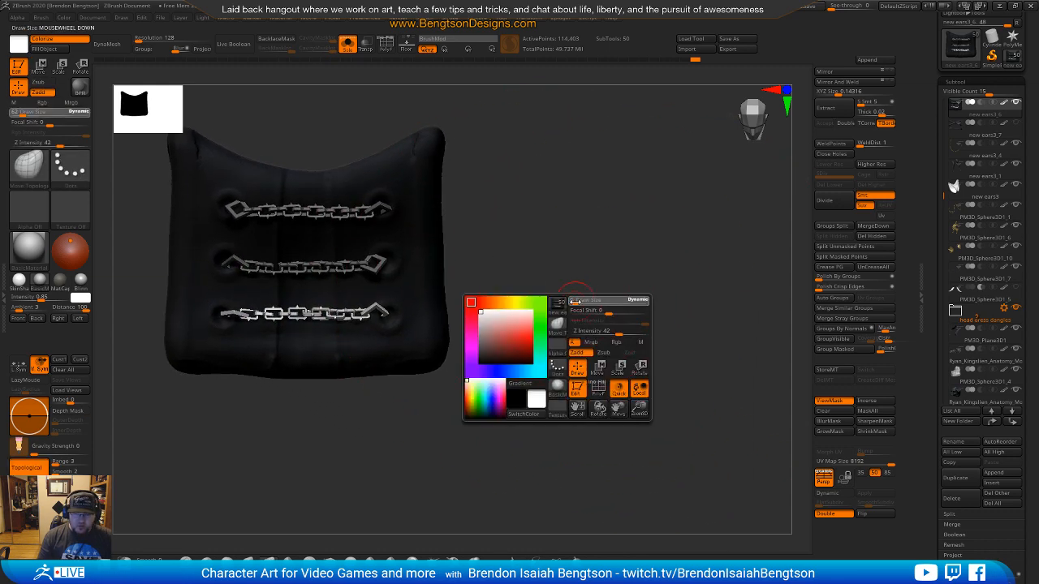
pyautogui.moveTo(575, 301); pyautogui.dragTo(558, 302)
pyautogui.keyDown('alt'); pyautogui.moveTo(557, 345); pyautogui.dragTo(550, 487); pyautogui.keyUp('alt')
pyautogui.moveTo(610, 292)
pyautogui.keyDown('alt'); pyautogui.mouseDown()
pyautogui.moveTo(488, 330)
pyautogui.moveTo(428, 335)
pyautogui.mouseUp(); pyautogui.keyUp('alt')
pyautogui.hotkey('shift', 'f')
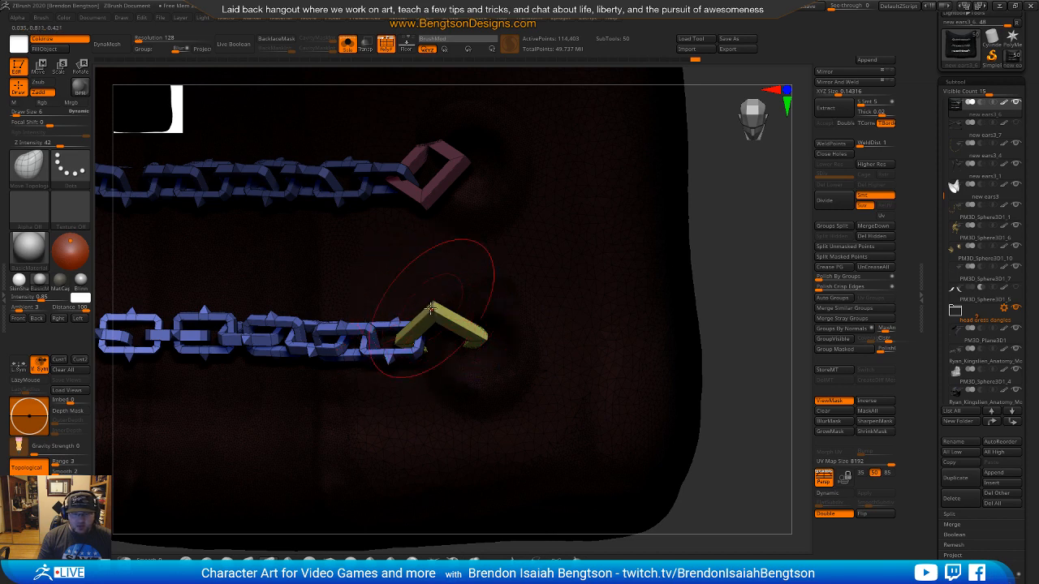
# Step: Try placing the transform gizmo on the lower chain's right end link and masking around it, then turn off the mask display
pyautogui.press('w')
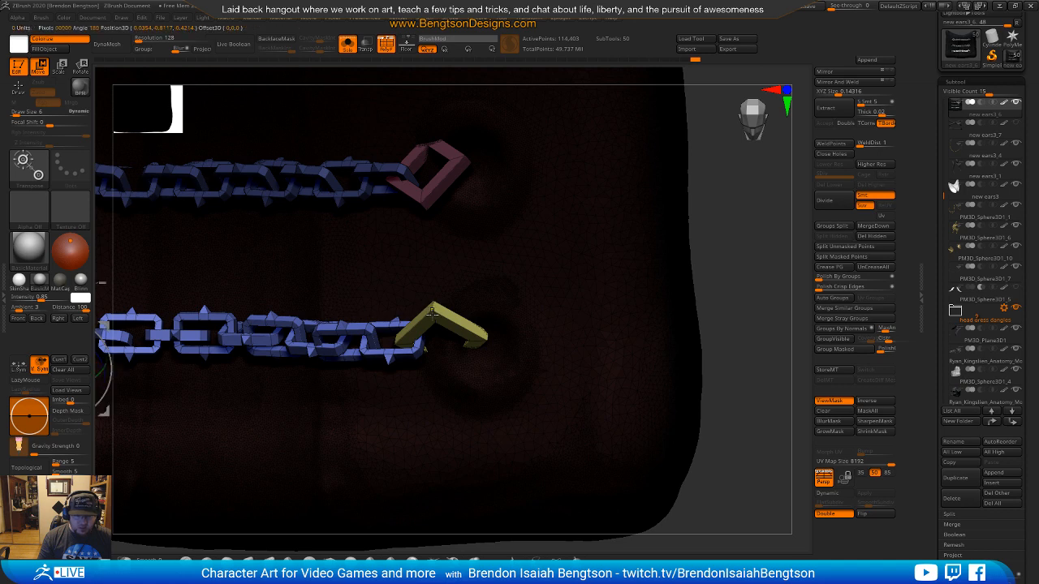
pyautogui.click(432, 312)
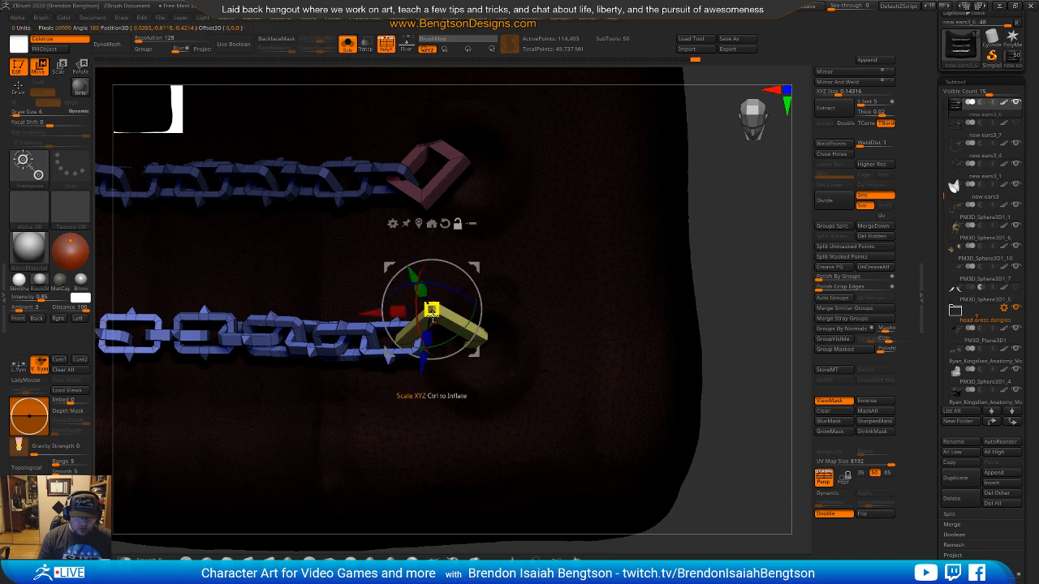
pyautogui.keyDown('alt'); pyautogui.click(319, 327); pyautogui.keyUp('alt')
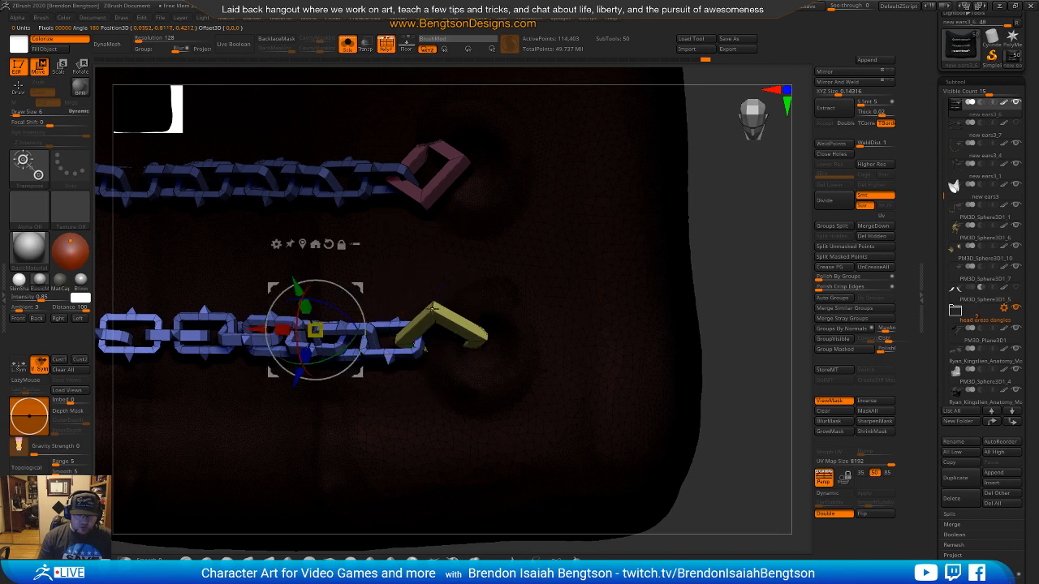
pyautogui.keyDown('alt'); pyautogui.click(455, 329); pyautogui.keyUp('alt')
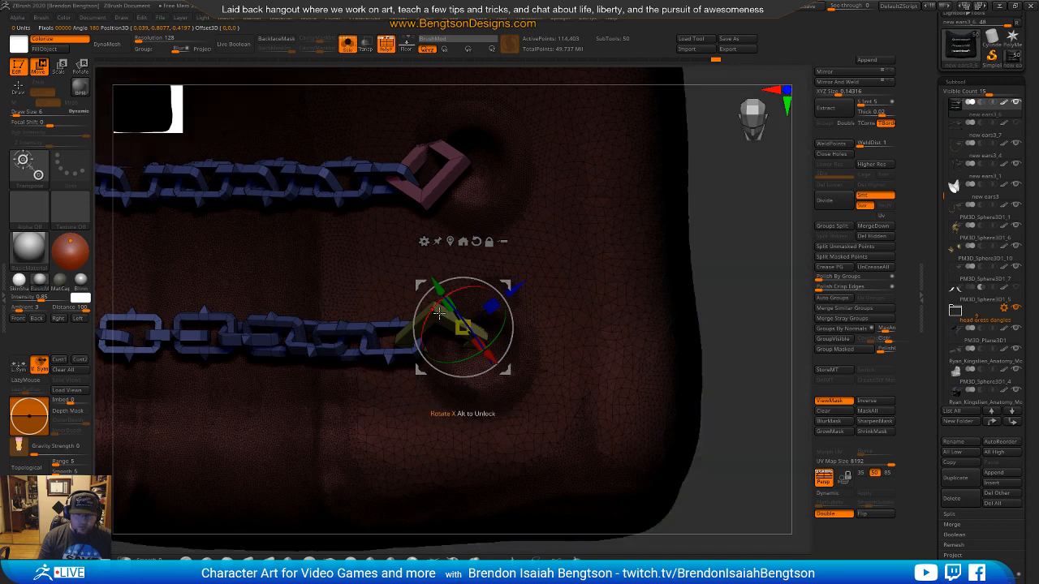
pyautogui.press('q')
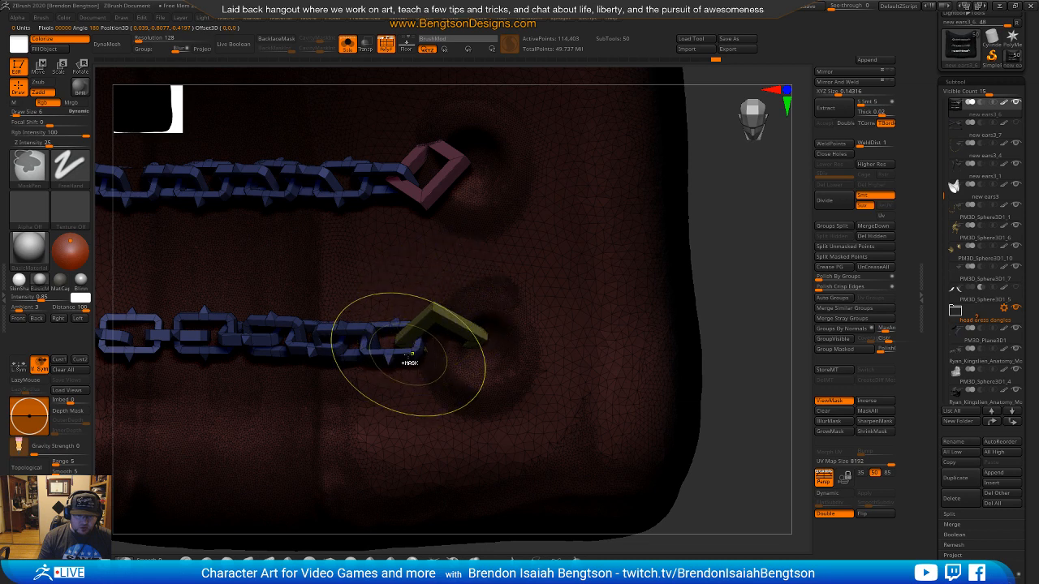
pyautogui.moveTo(760, 213)
pyautogui.mouseDown()
pyautogui.moveTo(661, 231)
pyautogui.moveTo(644, 247)
pyautogui.mouseUp()
pyautogui.hotkey('ctrl', 'h')
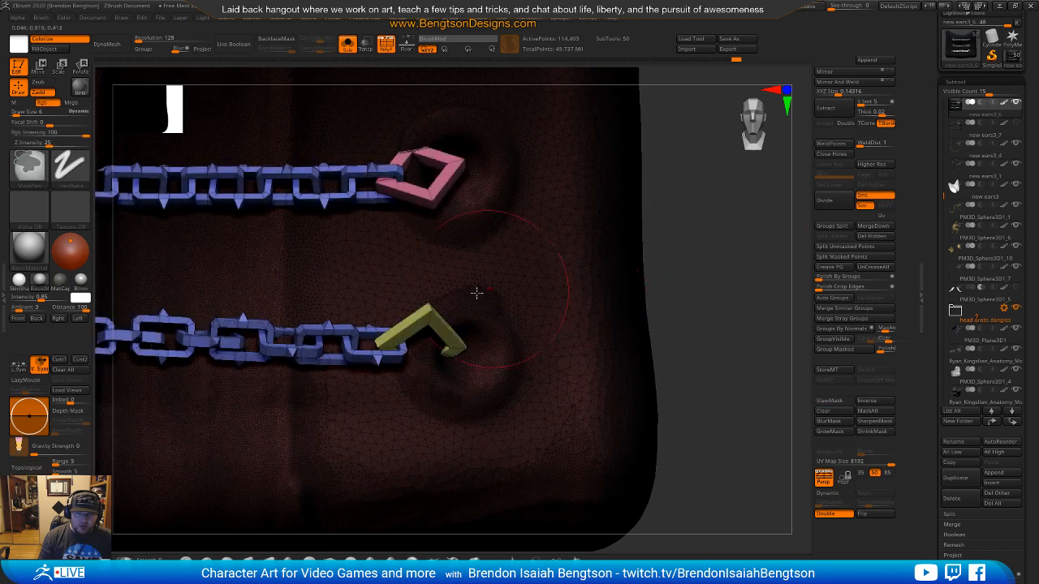
# Step: Isolate the yellow end-link polygroup, then hide every link in it except the lower chain's right end link
pyautogui.moveTo(684, 243)
pyautogui.keyDown('alt'); pyautogui.mouseDown()
pyautogui.moveTo(682, 223)
pyautogui.moveTo(616, 244)
pyautogui.mouseUp(); pyautogui.keyUp('alt')
pyautogui.keyDown('ctrl'); pyautogui.keyDown('shift'); pyautogui.click(427, 312); pyautogui.keyUp('shift'); pyautogui.keyUp('ctrl')
pyautogui.keyDown('ctrl'); pyautogui.keyDown('shift'); pyautogui.click(428, 310); pyautogui.keyUp('shift'); pyautogui.keyUp('ctrl')
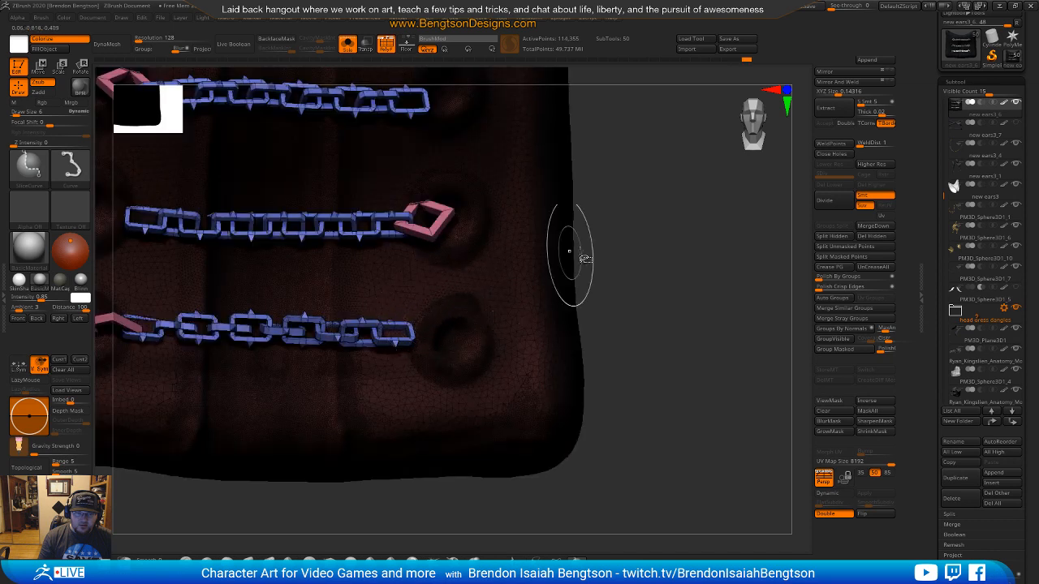
pyautogui.moveTo(533, 522)
pyautogui.keyDown('alt'); pyautogui.mouseDown()
pyautogui.moveTo(651, 327)
pyautogui.moveTo(670, 349)
pyautogui.moveTo(661, 308)
pyautogui.mouseUp(); pyautogui.keyUp('alt')
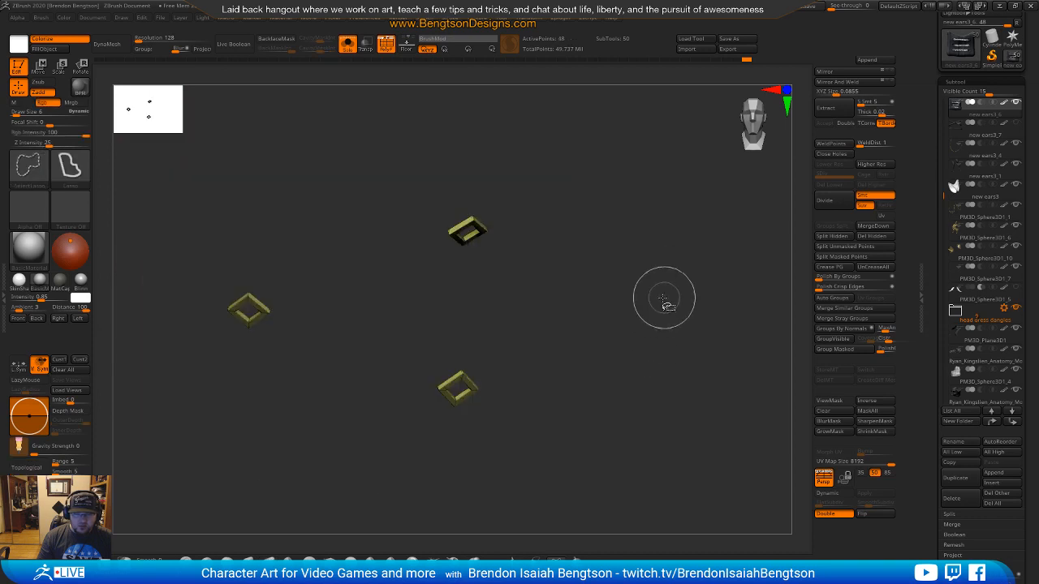
pyautogui.moveTo(526, 325)
pyautogui.keyDown('ctrl'); pyautogui.keyDown('shift'); pyautogui.mouseDown()
pyautogui.moveTo(511, 329)
pyautogui.moveTo(465, 391)
pyautogui.moveTo(537, 435)
pyautogui.mouseUp(); pyautogui.keyUp('shift'); pyautogui.keyUp('ctrl')
pyautogui.moveTo(567, 291); pyautogui.dragTo(602, 370)
# Step: Mask the isolated end link, restore the hidden geometry and invert the mask so only that link stays editable
pyautogui.press('ctrl')
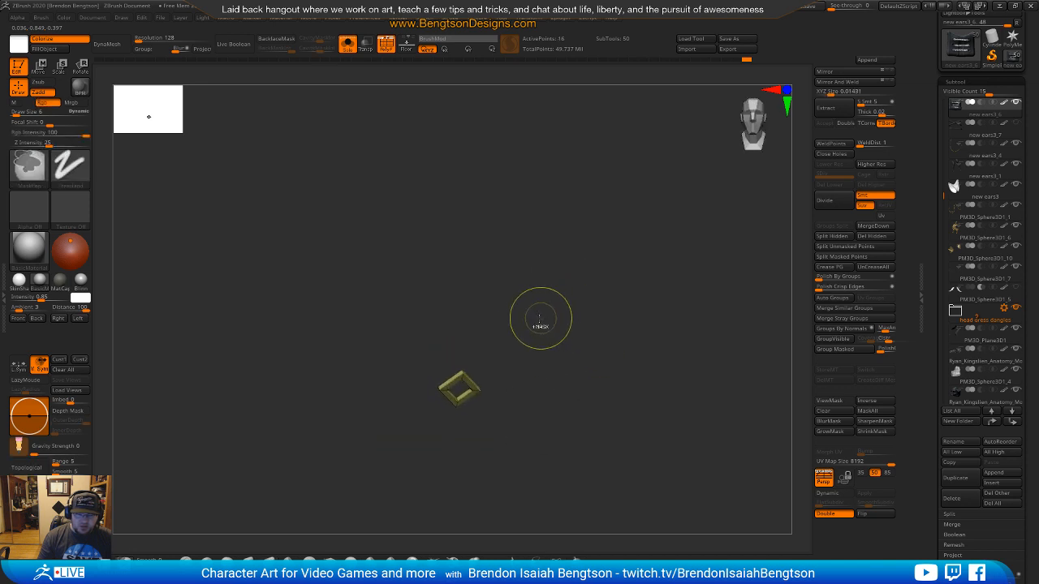
pyautogui.keyDown('ctrl'); pyautogui.moveTo(550, 333); pyautogui.dragTo(503, 489); pyautogui.keyUp('ctrl')
pyautogui.keyDown('ctrl'); pyautogui.keyDown('shift'); pyautogui.click(629, 317); pyautogui.keyUp('shift'); pyautogui.keyUp('ctrl')
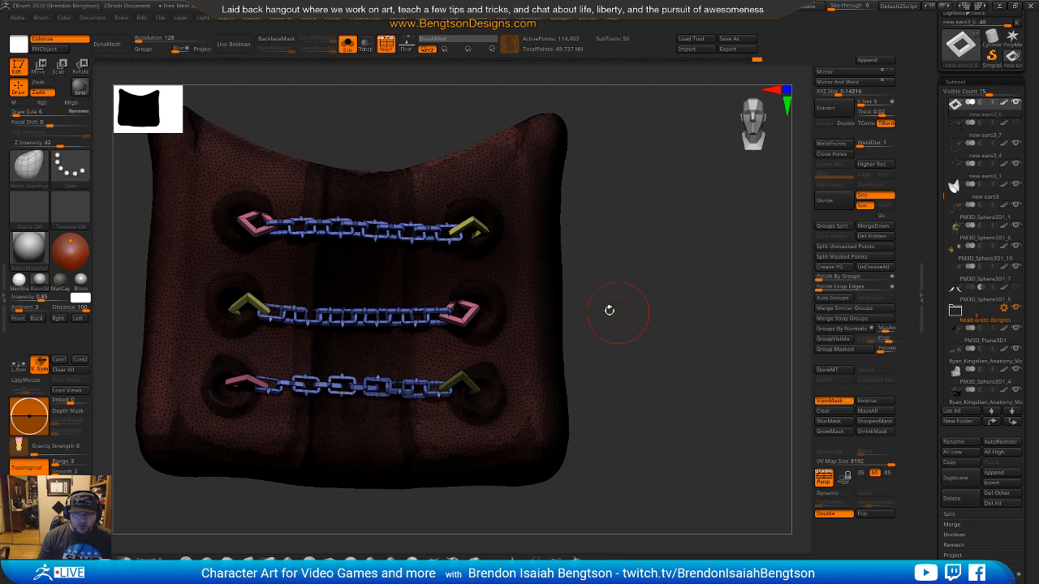
pyautogui.keyDown('ctrl'); pyautogui.click(631, 333); pyautogui.keyUp('ctrl')
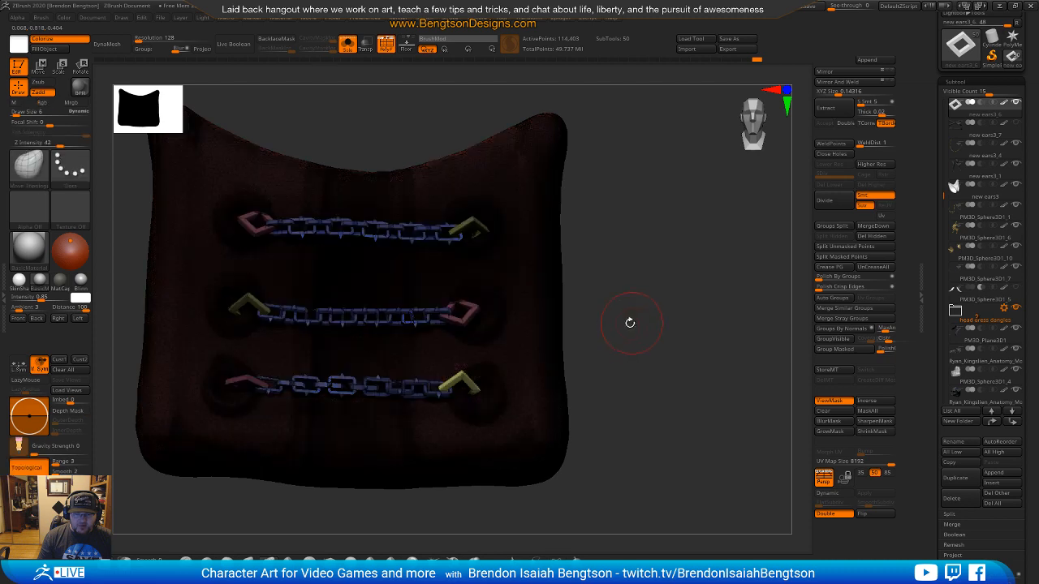
# Step: Reset and center the gizmo on the lower chain's right end link, adjust its position and tilt toward the eyelet, and clear the mask
pyautogui.keyDown('ctrl'); pyautogui.moveTo(465, 378); pyautogui.dragTo(616, 482, button='right'); pyautogui.keyUp('ctrl')
pyautogui.press('w')
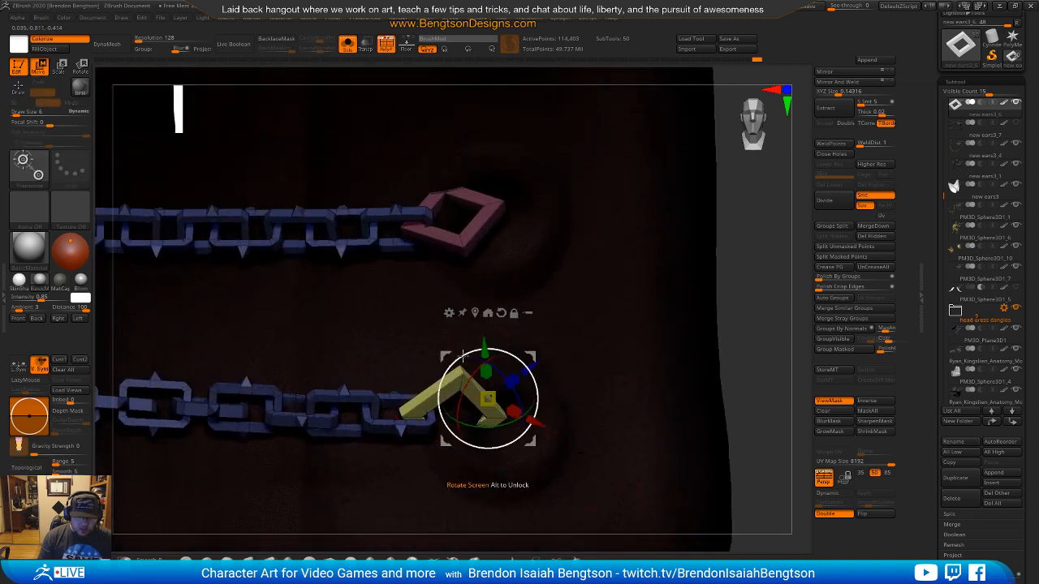
pyautogui.click(501, 313)
pyautogui.keyDown('alt'); pyautogui.click(475, 313); pyautogui.keyUp('alt')
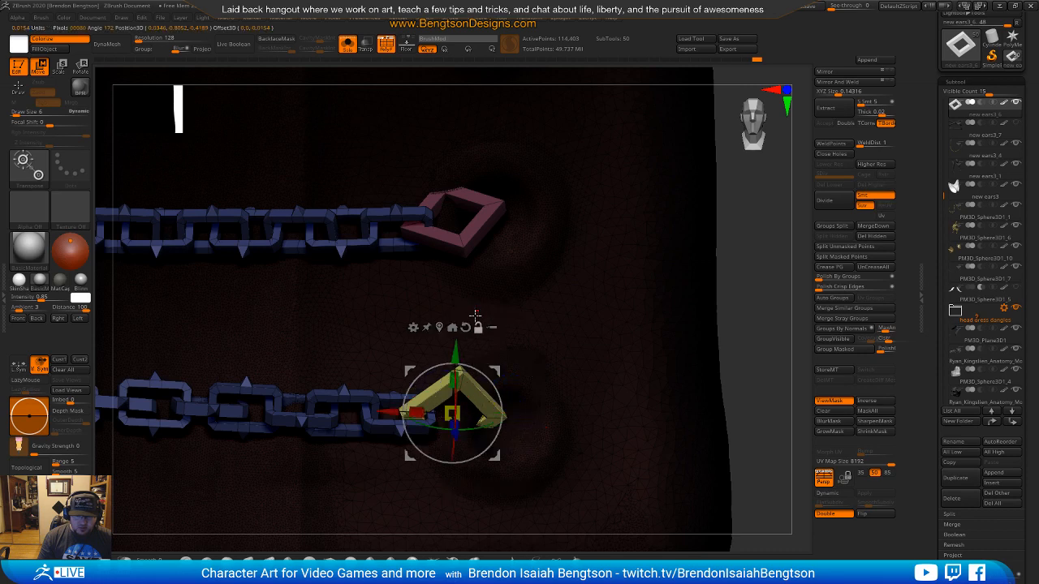
pyautogui.moveTo(457, 392); pyautogui.dragTo(457, 409)
pyautogui.moveTo(494, 371); pyautogui.dragTo(492, 373)
pyautogui.keyDown('alt'); pyautogui.moveTo(581, 318); pyautogui.dragTo(690, 298, button='right'); pyautogui.keyUp('alt')
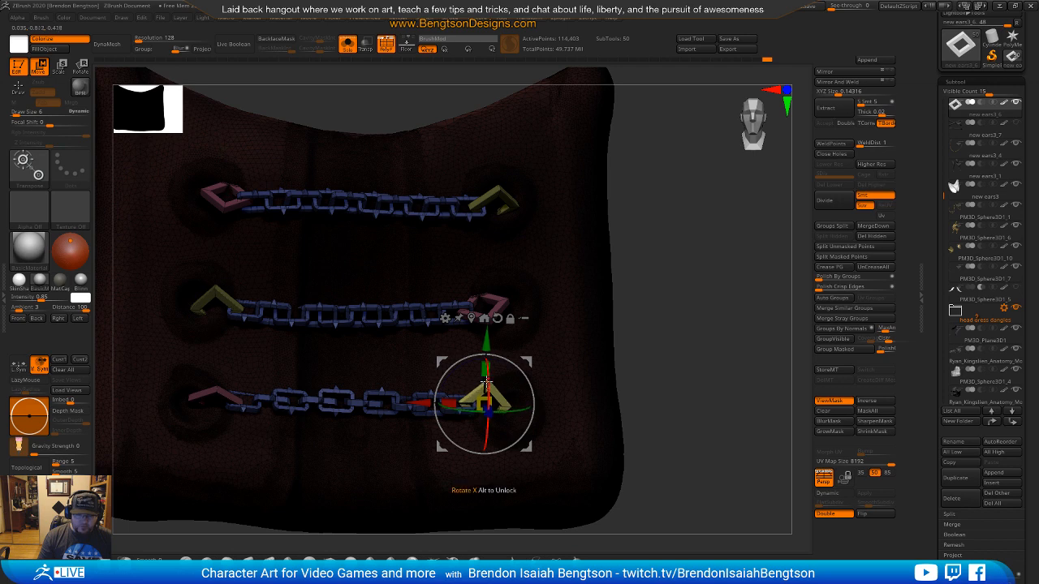
pyautogui.press('q')
pyautogui.keyDown('ctrl'); pyautogui.moveTo(665, 336); pyautogui.dragTo(689, 325); pyautogui.keyUp('ctrl')
pyautogui.keyDown('ctrl'); pyautogui.moveTo(689, 325); pyautogui.dragTo(668, 255, button='right'); pyautogui.keyUp('ctrl')
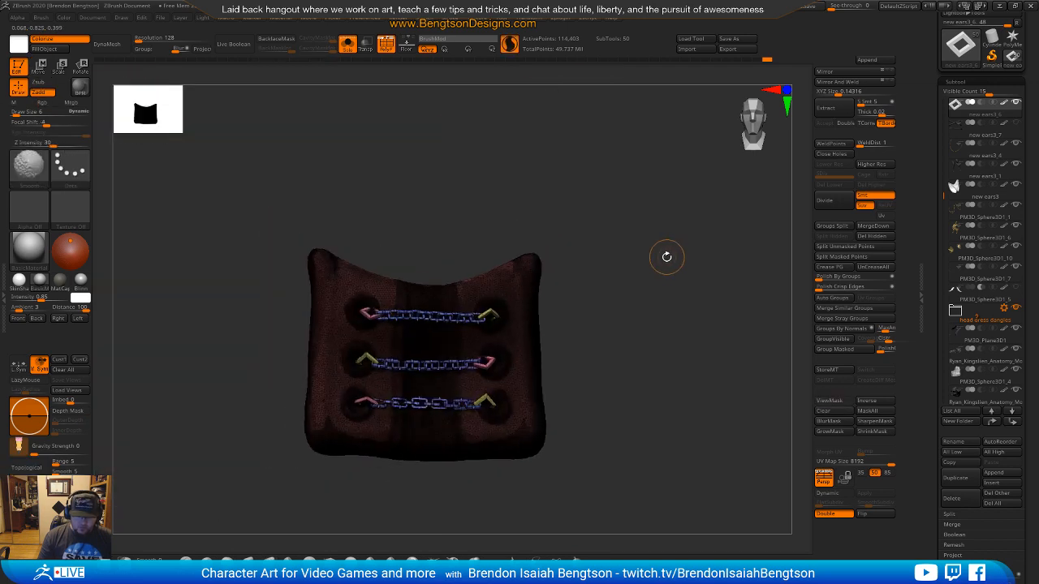
# Step: Turn off the polygroup colors and Solo mode to examine the chained collar on the full character
pyautogui.hotkey('shift', 'f')
pyautogui.hotkey('shift', 's')
pyautogui.keyDown('alt'); pyautogui.moveTo(570, 362); pyautogui.dragTo(488, 361, button='right'); pyautogui.keyUp('alt')
pyautogui.keyDown('alt'); pyautogui.moveTo(582, 361); pyautogui.dragTo(557, 328, button='right'); pyautogui.keyUp('alt')
pyautogui.moveTo(579, 421)
pyautogui.mouseDown(button='right')
pyautogui.moveTo(549, 422)
pyautogui.moveTo(596, 426)
pyautogui.mouseUp(button='right')
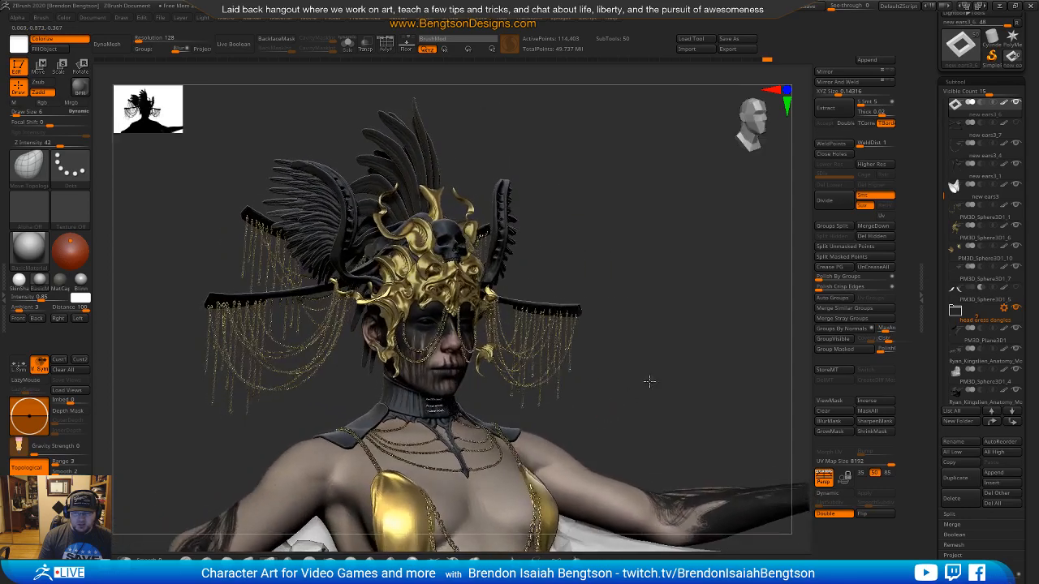
pyautogui.keyDown('ctrl'); pyautogui.moveTo(650, 379); pyautogui.dragTo(643, 420, button='right'); pyautogui.keyUp('ctrl')
pyautogui.moveTo(568, 349); pyautogui.dragTo(548, 345, button='right')
# Step: Isolate the collar panel again, inspect it with the chains hidden, and bring the chains back
pyautogui.hotkey('alt', 's')
pyautogui.moveTo(558, 440); pyautogui.dragTo(544, 472, button='right')
pyautogui.moveTo(543, 392)
pyautogui.mouseDown(button='right')
pyautogui.moveTo(554, 327)
pyautogui.moveTo(601, 397)
pyautogui.moveTo(593, 343)
pyautogui.mouseUp(button='right')
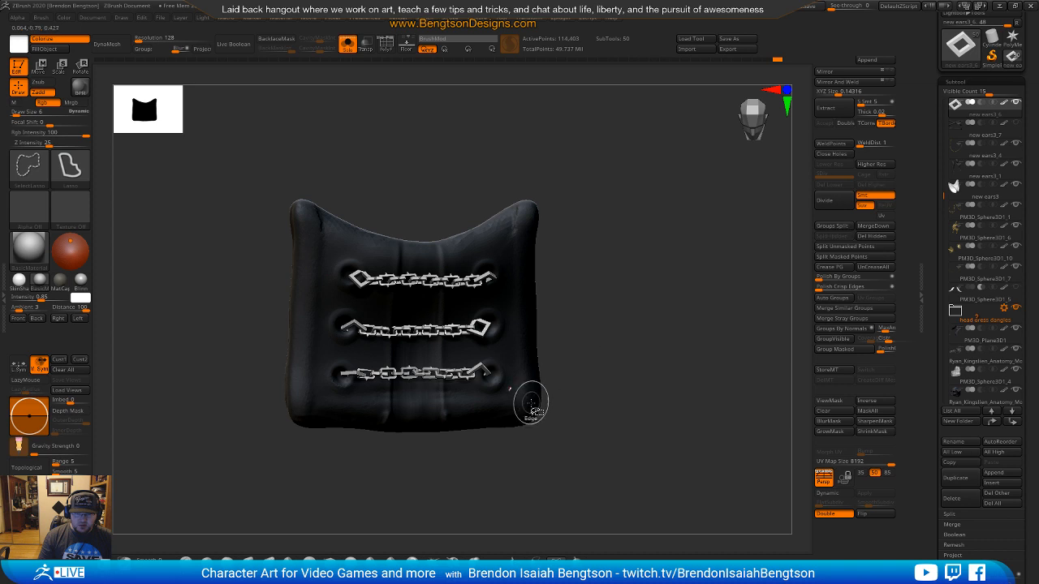
pyautogui.keyDown('ctrl'); pyautogui.keyDown('shift'); pyautogui.click(529, 405); pyautogui.keyUp('shift'); pyautogui.keyUp('ctrl')
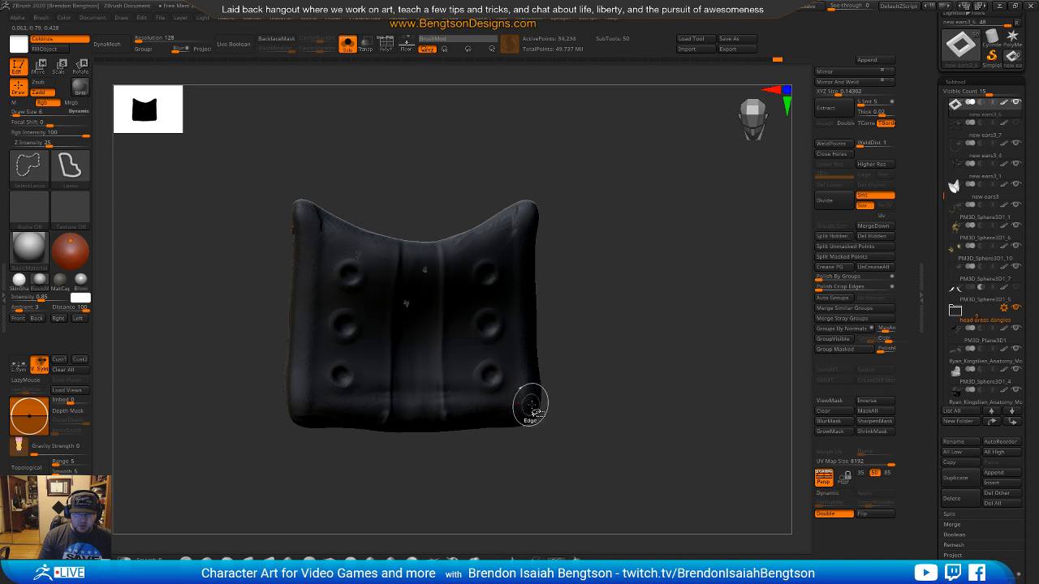
pyautogui.keyDown('ctrl'); pyautogui.keyDown('shift'); pyautogui.click(647, 345); pyautogui.keyUp('shift'); pyautogui.keyUp('ctrl')
pyautogui.moveTo(648, 344)
pyautogui.keyDown('ctrl'); pyautogui.mouseDown(button='right')
pyautogui.moveTo(644, 332)
pyautogui.moveTo(659, 334)
pyautogui.mouseUp(button='right'); pyautogui.keyUp('ctrl')
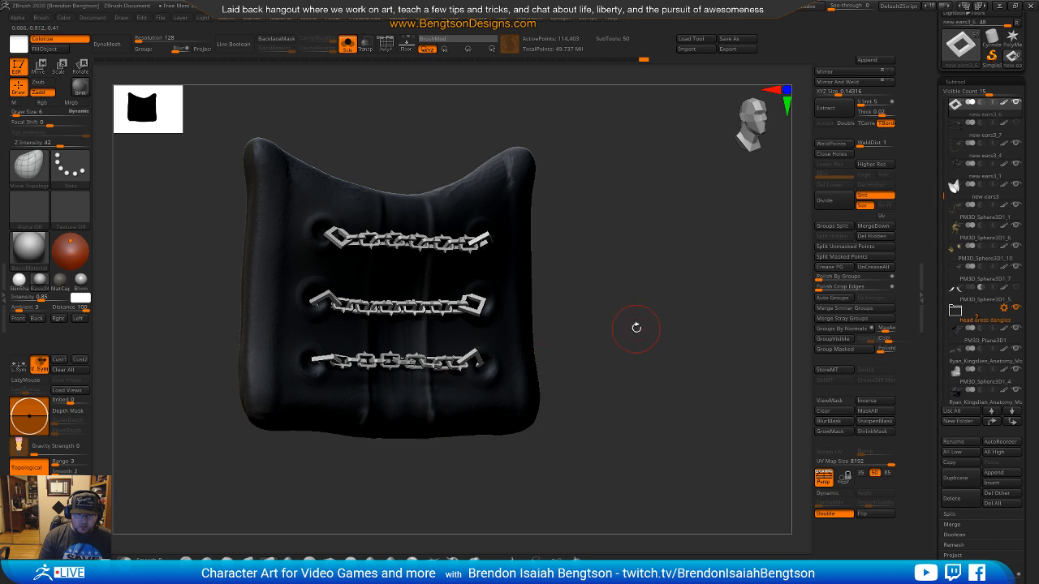
pyautogui.moveTo(631, 331); pyautogui.dragTo(638, 287, button='right')
# Step: Show the polygroups, hide all chain and end-link groups, and split the hidden geometry off the collar panel as a separate subtool
pyautogui.hotkey('shift', 'f')
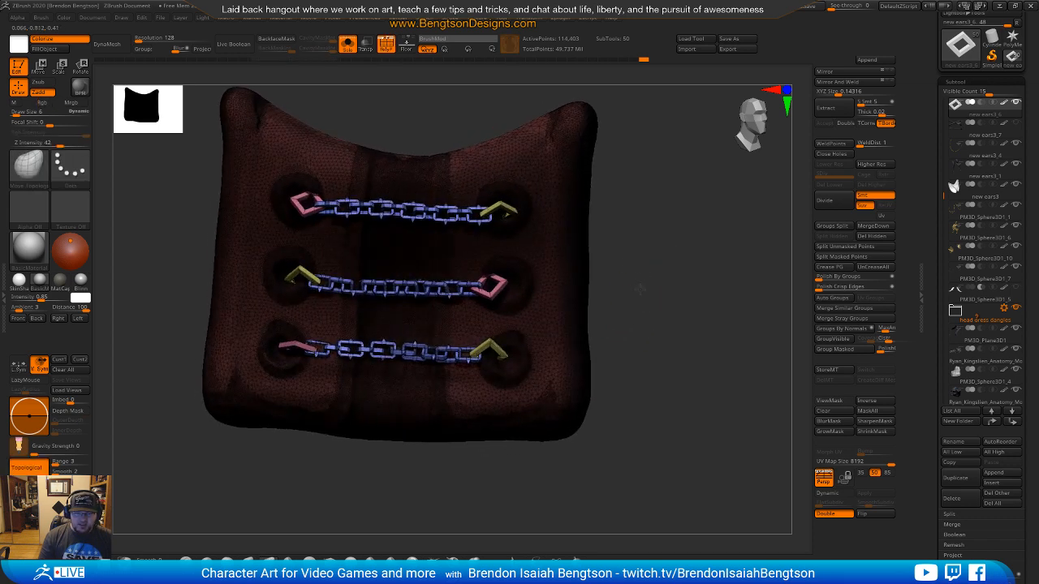
pyautogui.keyDown('ctrl'); pyautogui.keyDown('shift'); pyautogui.click(490, 287); pyautogui.keyUp('shift'); pyautogui.keyUp('ctrl')
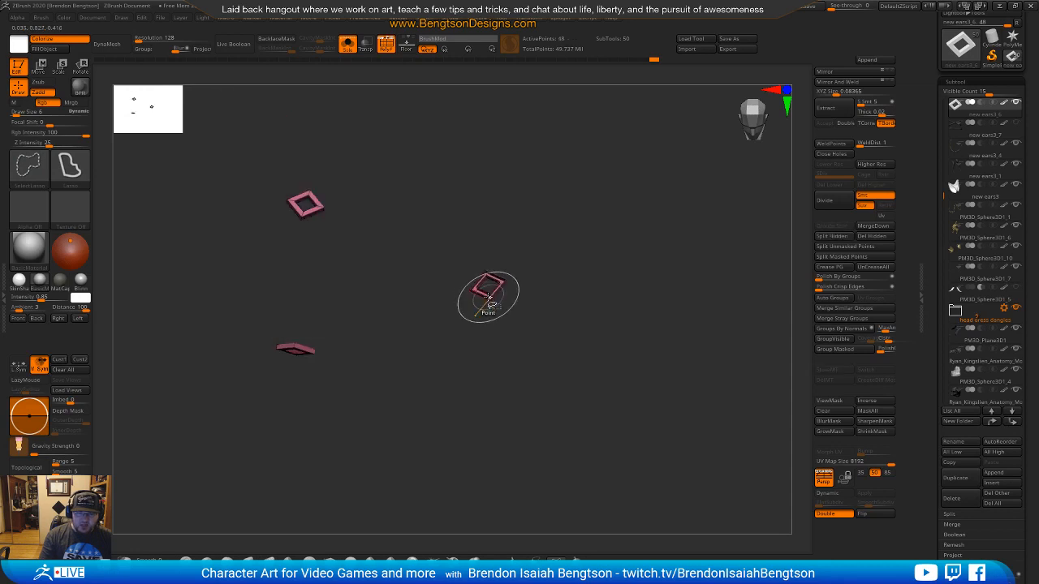
pyautogui.keyDown('ctrl'); pyautogui.keyDown('shift'); pyautogui.click(490, 300); pyautogui.keyUp('shift'); pyautogui.keyUp('ctrl')
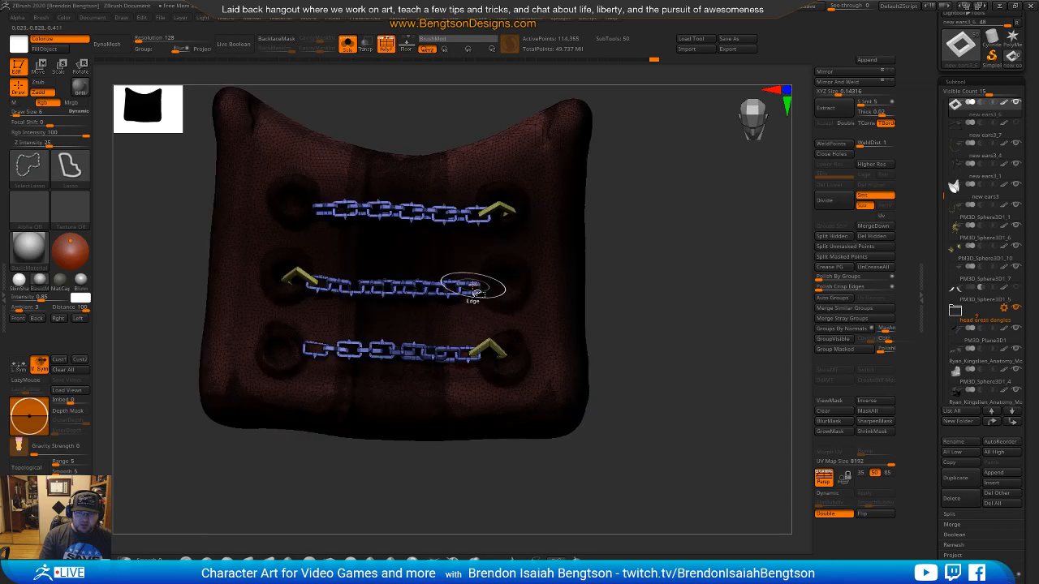
pyautogui.keyDown('ctrl'); pyautogui.keyDown('alt'); pyautogui.keyDown('shift'); pyautogui.click(479, 290); pyautogui.keyUp('shift'); pyautogui.keyUp('alt'); pyautogui.keyUp('ctrl')
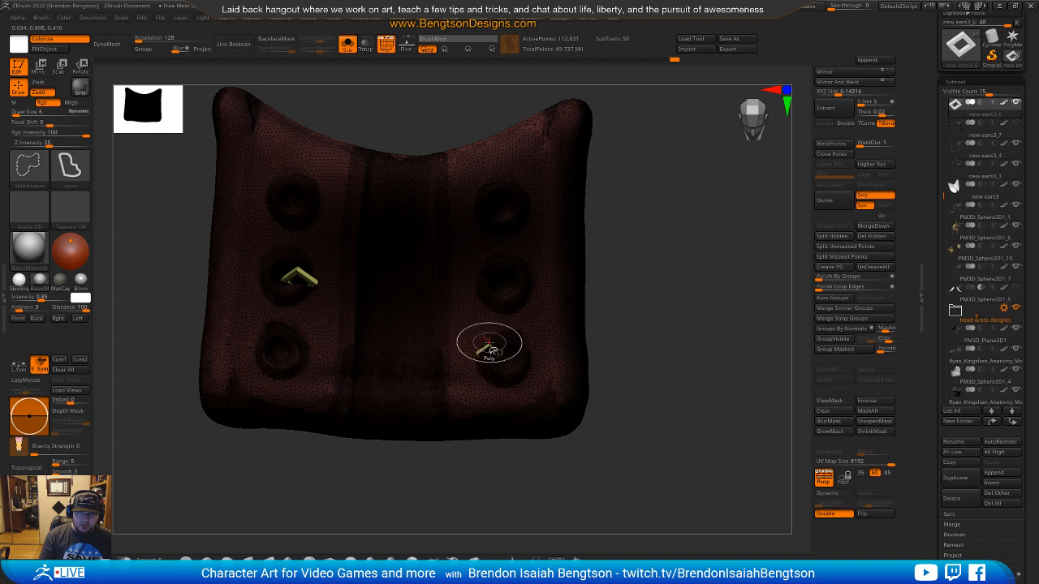
pyautogui.keyDown('ctrl'); pyautogui.keyDown('shift'); pyautogui.click(487, 346); pyautogui.keyUp('shift'); pyautogui.keyUp('ctrl')
pyautogui.keyDown('ctrl'); pyautogui.keyDown('shift'); pyautogui.click(291, 278); pyautogui.keyUp('shift'); pyautogui.keyUp('ctrl')
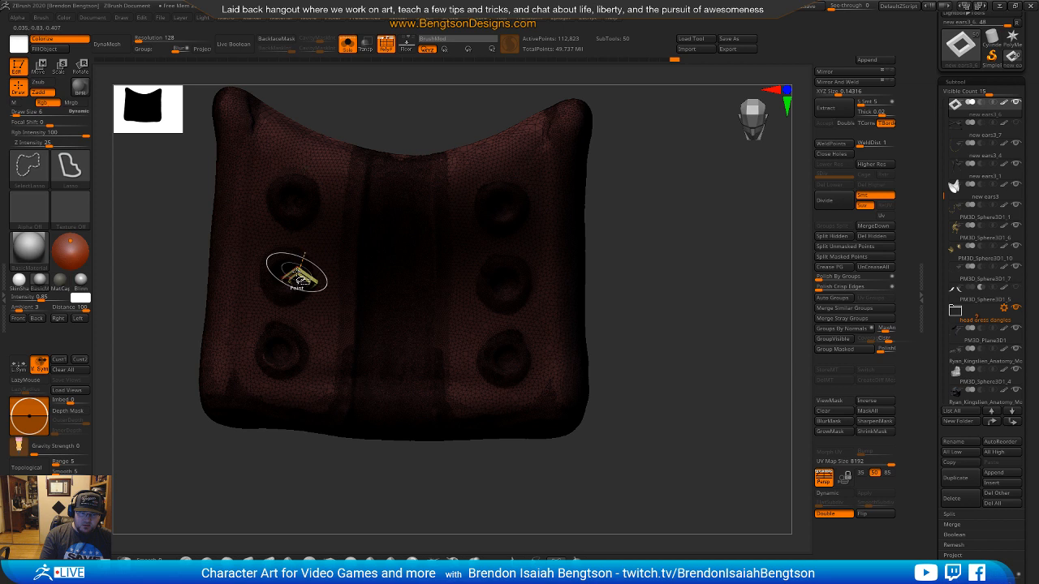
pyautogui.keyDown('ctrl'); pyautogui.keyDown('shift'); pyautogui.click(297, 275); pyautogui.keyUp('shift'); pyautogui.keyUp('ctrl')
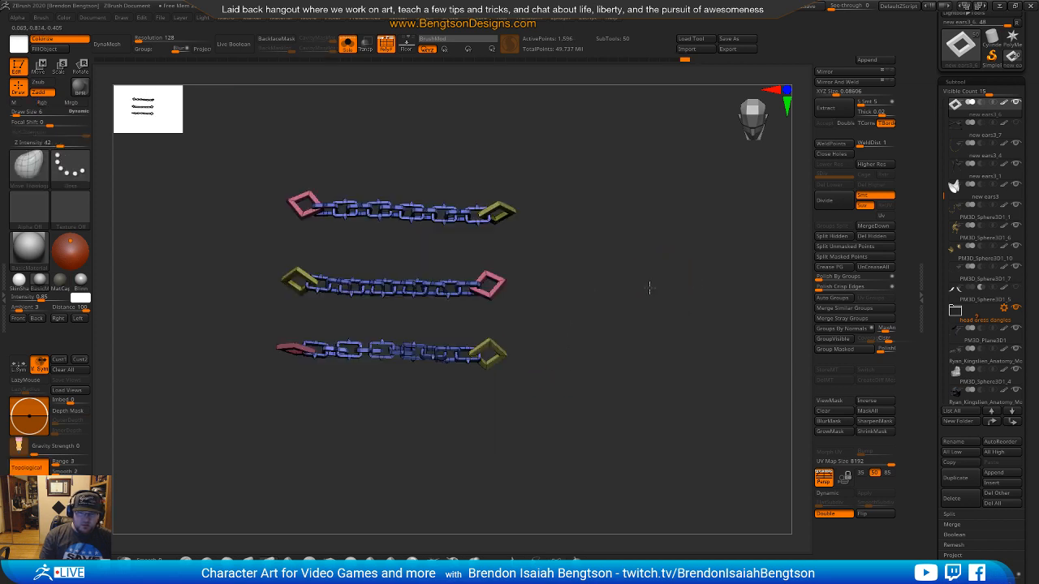
pyautogui.moveTo(652, 287)
pyautogui.mouseDown()
pyautogui.moveTo(690, 366)
pyautogui.moveTo(726, 334)
pyautogui.moveTo(741, 293)
pyautogui.moveTo(666, 267)
pyautogui.moveTo(651, 279)
pyautogui.mouseUp()
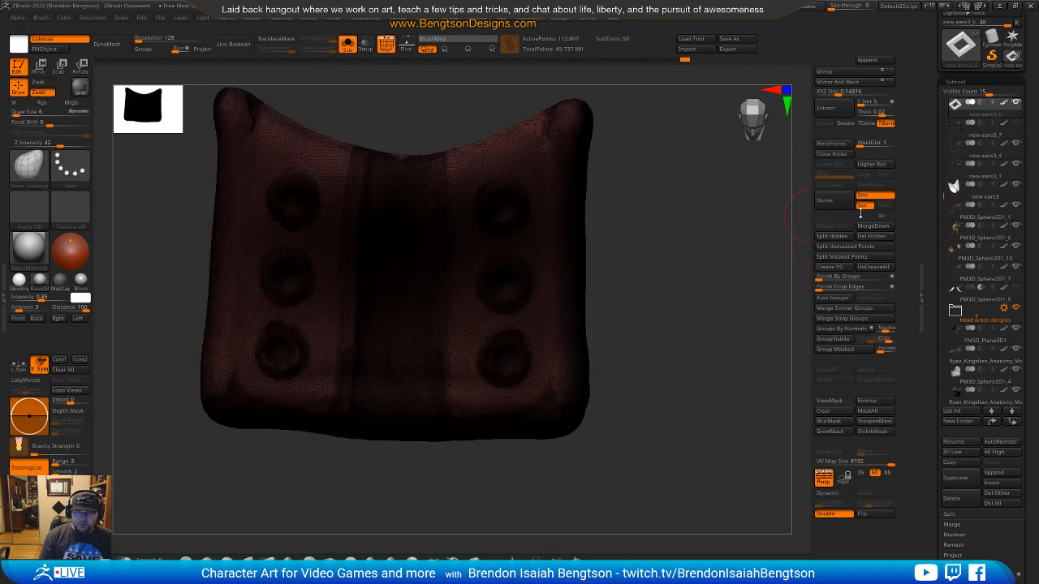
pyautogui.click(828, 235)
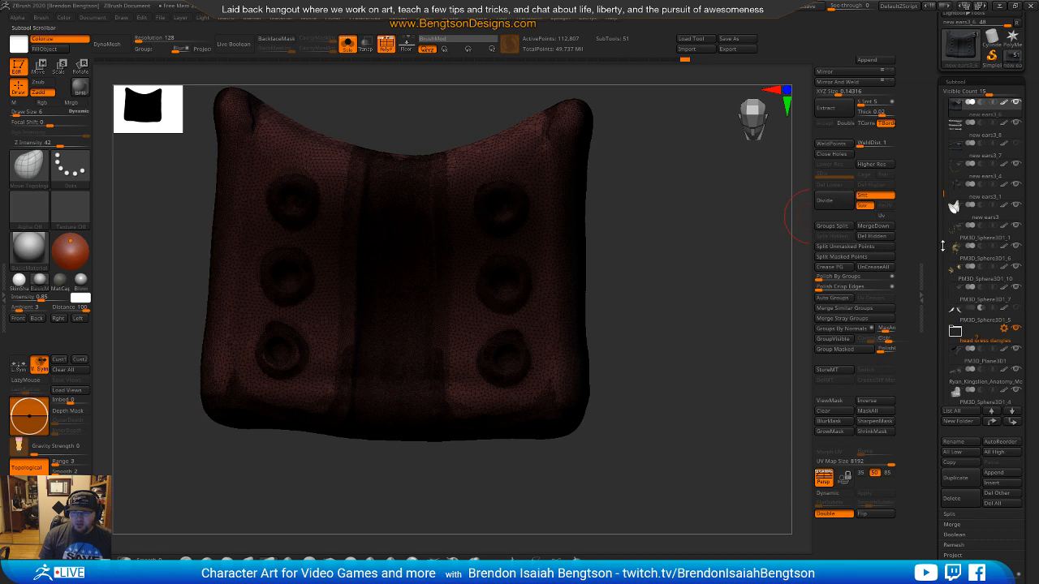
# Step: Select the split-off chains subtool, mask and group the upper chain as one polygroup, and set the mask for the middle chain
pyautogui.click(982, 122)
pyautogui.moveTo(773, 242); pyautogui.dragTo(655, 345)
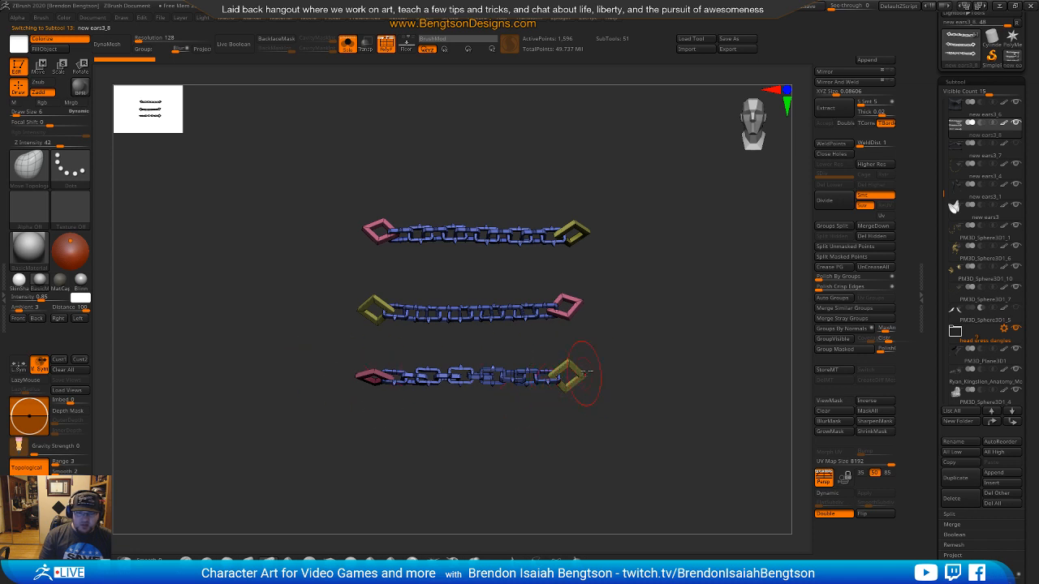
pyautogui.keyDown('alt'); pyautogui.moveTo(682, 278); pyautogui.dragTo(646, 272); pyautogui.keyUp('alt')
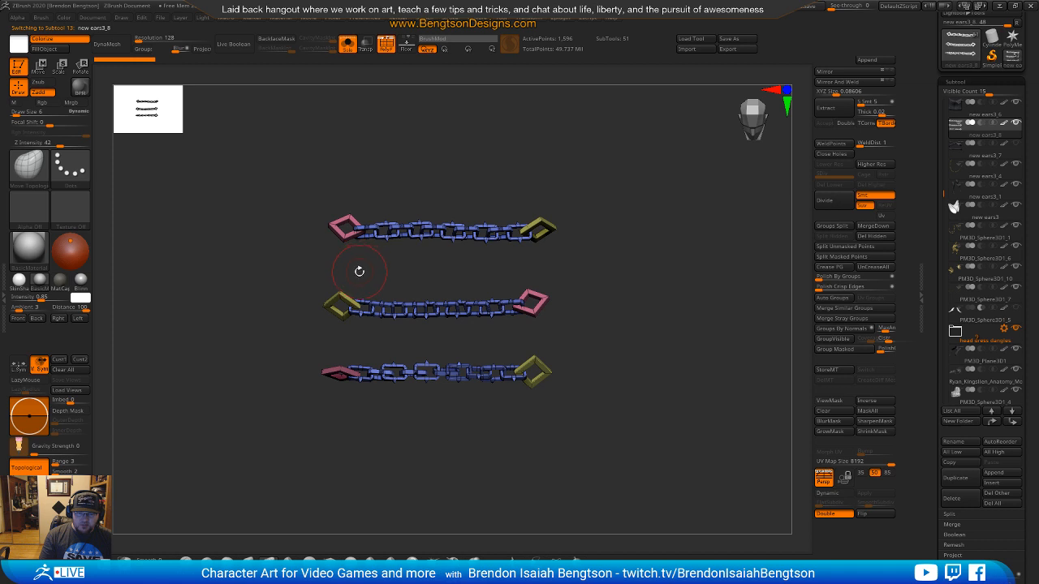
pyautogui.press('ctrl')
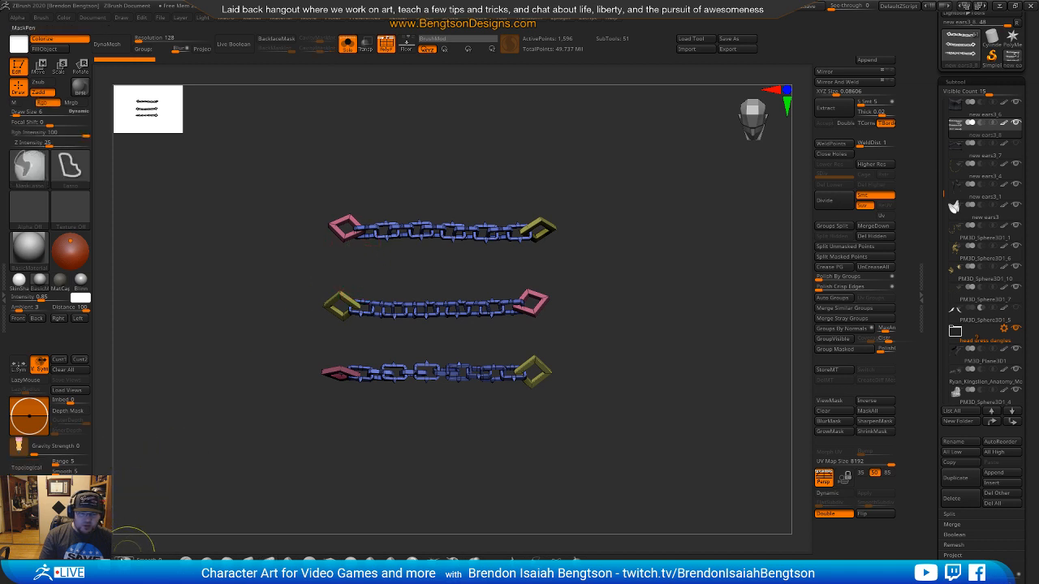
pyautogui.moveTo(322, 269)
pyautogui.keyDown('ctrl'); pyautogui.mouseDown()
pyautogui.moveTo(600, 151)
pyautogui.moveTo(712, 271)
pyautogui.mouseUp(); pyautogui.keyUp('ctrl')
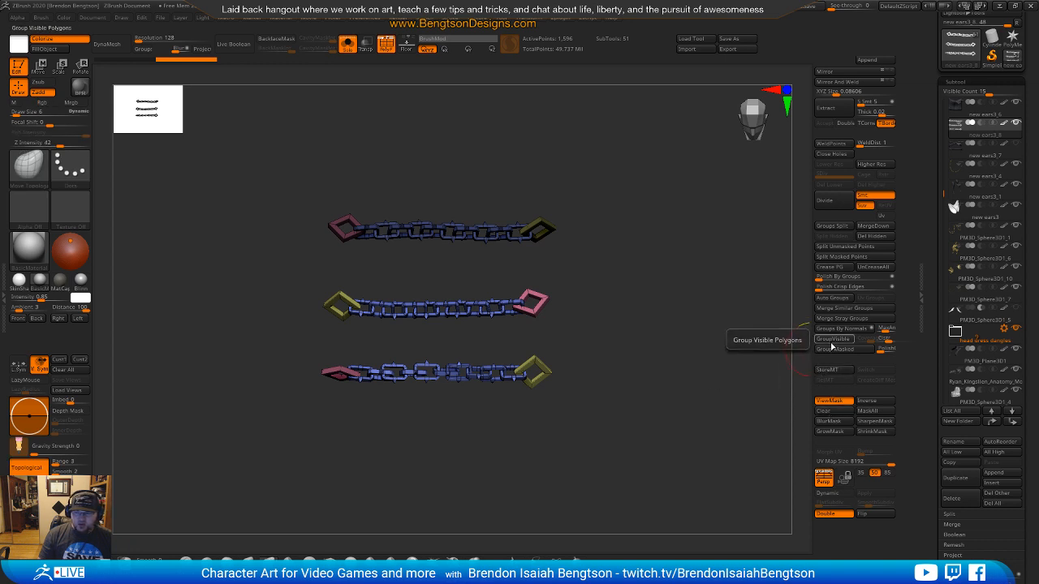
pyautogui.click(831, 345)
pyautogui.moveTo(578, 277)
pyautogui.keyDown('ctrl'); pyautogui.mouseDown()
pyautogui.moveTo(499, 271)
pyautogui.moveTo(261, 290)
pyautogui.moveTo(487, 336)
pyautogui.moveTo(608, 259)
pyautogui.moveTo(634, 323)
pyautogui.mouseUp(); pyautogui.keyUp('ctrl')
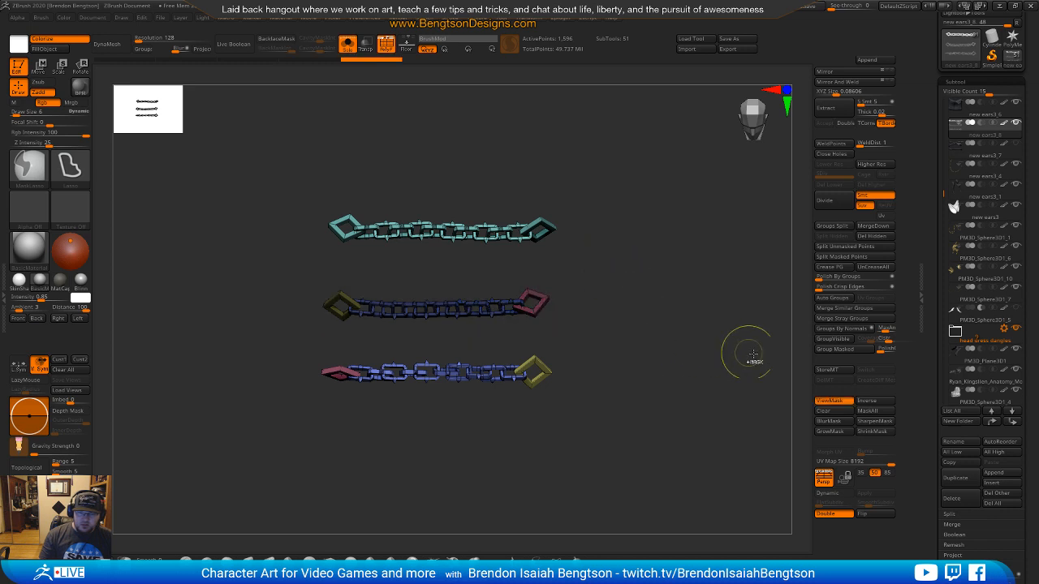
pyautogui.click(831, 350)
pyautogui.moveTo(275, 333)
pyautogui.keyDown('ctrl'); pyautogui.mouseDown()
pyautogui.moveTo(418, 424)
pyautogui.moveTo(570, 445)
pyautogui.mouseUp(); pyautogui.keyUp('ctrl')
pyautogui.moveTo(618, 349)
pyautogui.keyDown('ctrl'); pyautogui.mouseDown()
pyautogui.moveTo(410, 341)
pyautogui.moveTo(601, 406)
pyautogui.moveTo(627, 361)
pyautogui.mouseUp(); pyautogui.keyUp('ctrl')
pyautogui.hotkey('ctrl', 'z')
pyautogui.hotkey('ctrl', 'z')
pyautogui.hotkey('ctrl', 'z')
pyautogui.hotkey('ctrl', 'z')
# Step: Group the middle chain and the lower chain each as its own polygroup from the mask, and clear the mask
pyautogui.moveTo(684, 380); pyautogui.dragTo(695, 373)
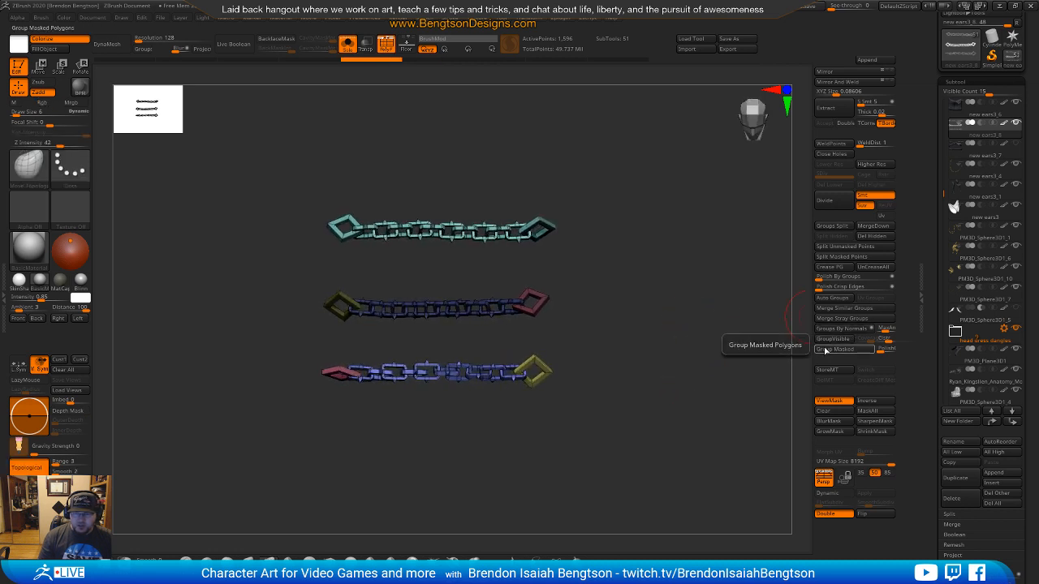
pyautogui.click(825, 349)
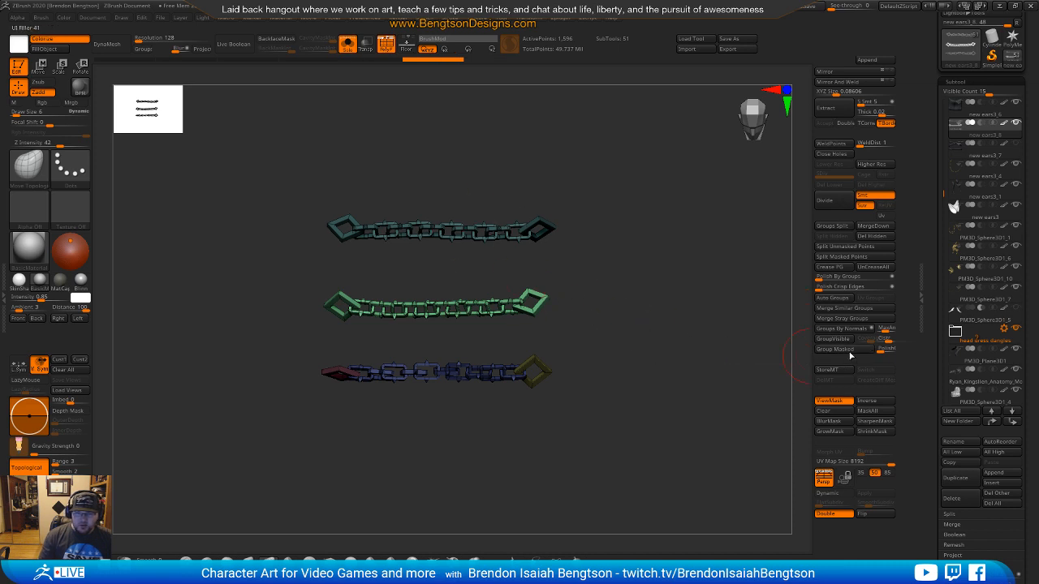
pyautogui.press('ctrl')
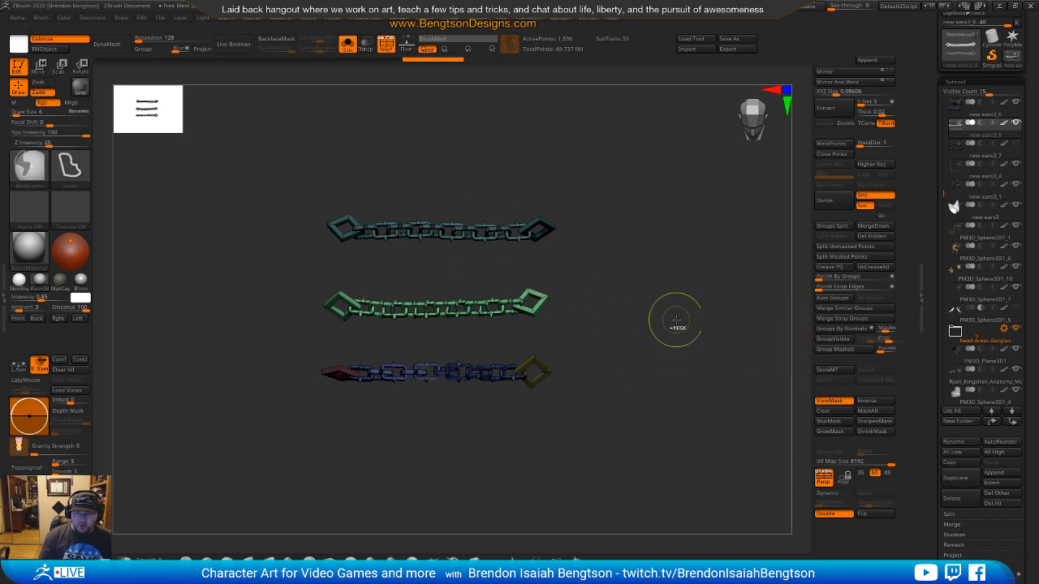
pyautogui.moveTo(640, 347)
pyautogui.keyDown('ctrl'); pyautogui.mouseDown()
pyautogui.moveTo(466, 351)
pyautogui.moveTo(259, 393)
pyautogui.moveTo(629, 471)
pyautogui.moveTo(648, 410)
pyautogui.mouseUp(); pyautogui.keyUp('ctrl')
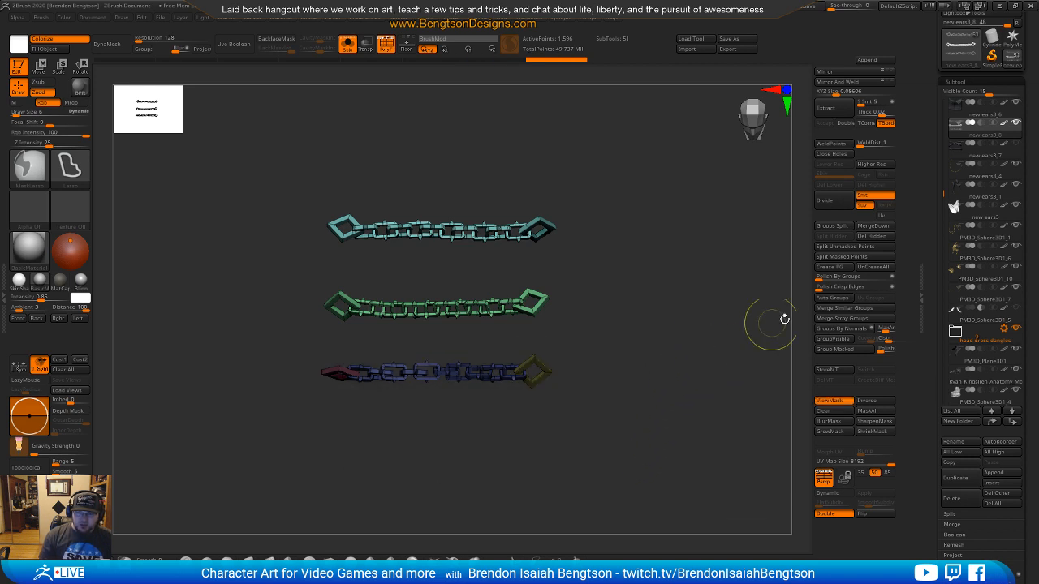
pyautogui.click(834, 349)
pyautogui.moveTo(661, 375)
pyautogui.mouseDown()
pyautogui.moveTo(660, 359)
pyautogui.moveTo(665, 398)
pyautogui.moveTo(657, 390)
pyautogui.mouseUp()
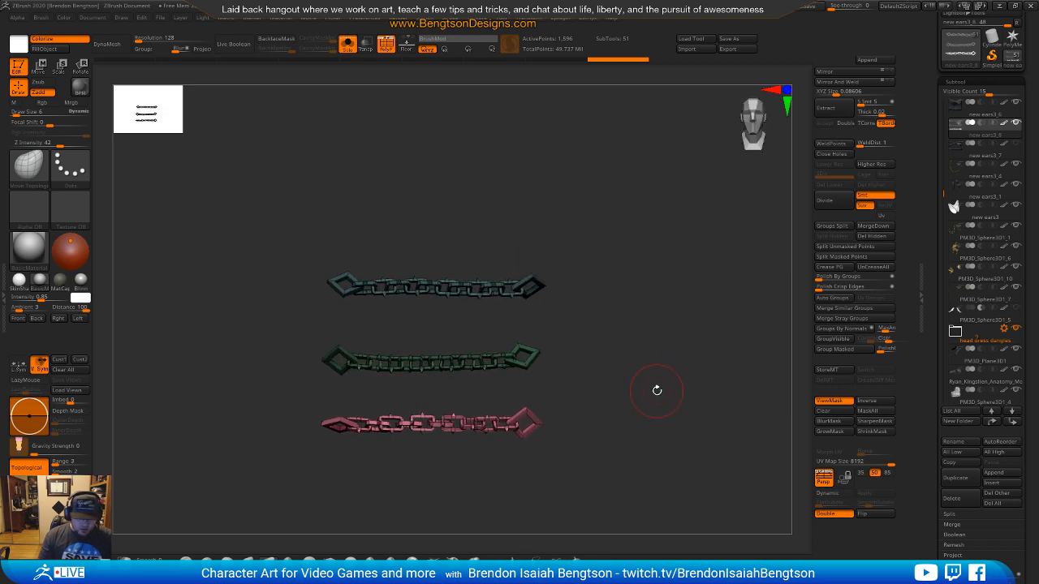
pyautogui.keyDown('ctrl'); pyautogui.moveTo(658, 337); pyautogui.dragTo(661, 348); pyautogui.keyUp('ctrl')
# Step: Turn off Solo mode, mask all but the middle chain, reset the gizmo orientation and adjust that chain's tilt against the collar
pyautogui.hotkey('shift', 's')
pyautogui.moveTo(532, 368)
pyautogui.mouseDown(button='right')
pyautogui.moveTo(491, 350)
pyautogui.moveTo(502, 376)
pyautogui.mouseUp(button='right')
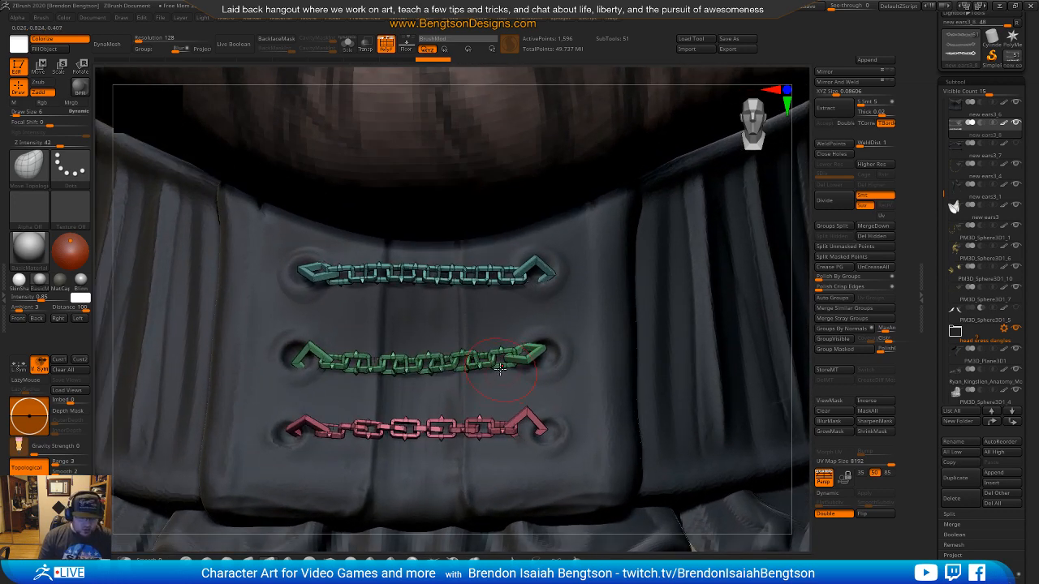
pyautogui.press('w')
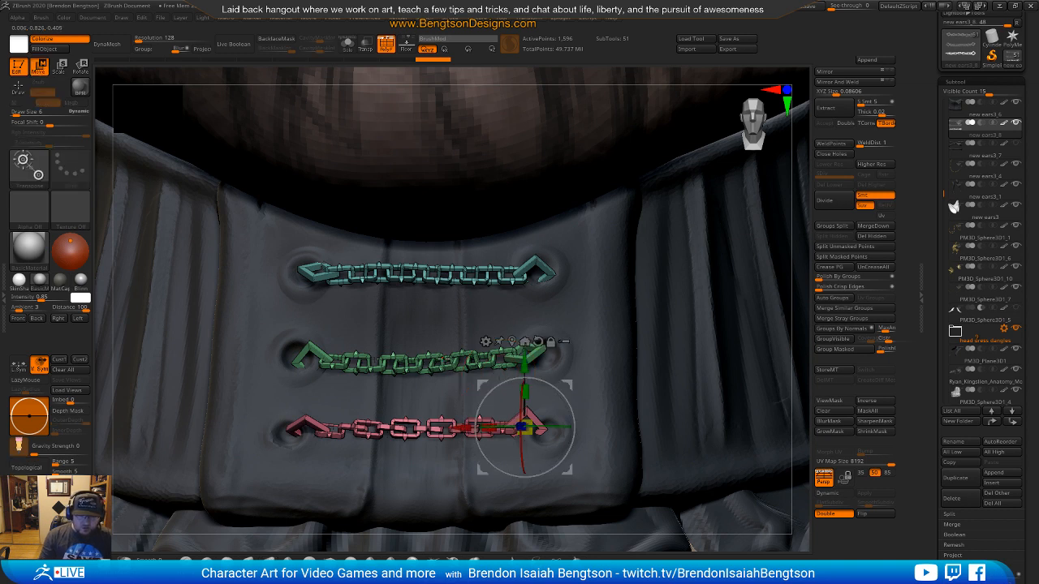
pyautogui.keyDown('alt'); pyautogui.click(440, 357); pyautogui.keyUp('alt')
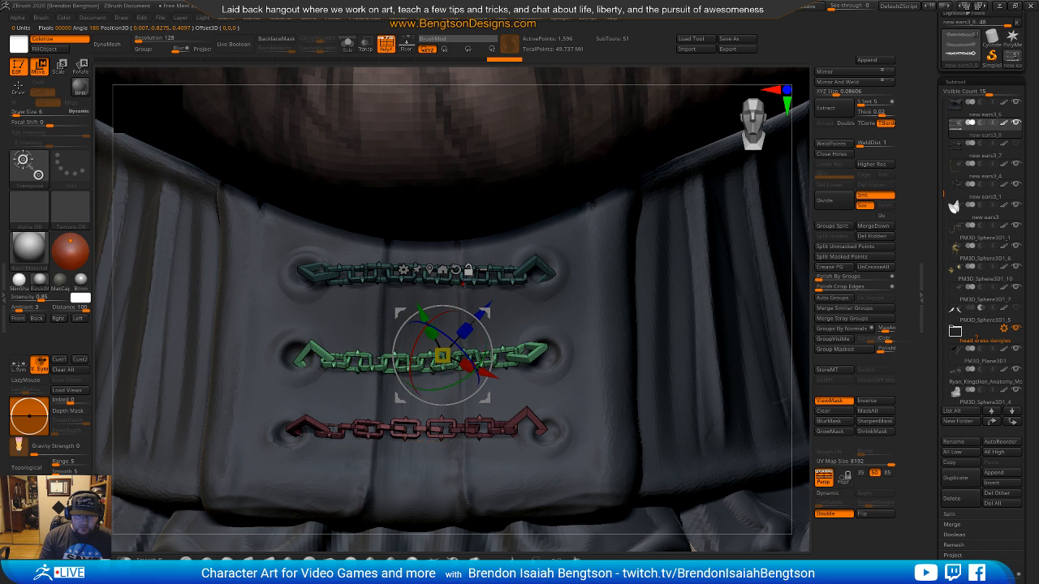
pyautogui.click(456, 270)
pyautogui.moveTo(461, 355); pyautogui.dragTo(483, 314)
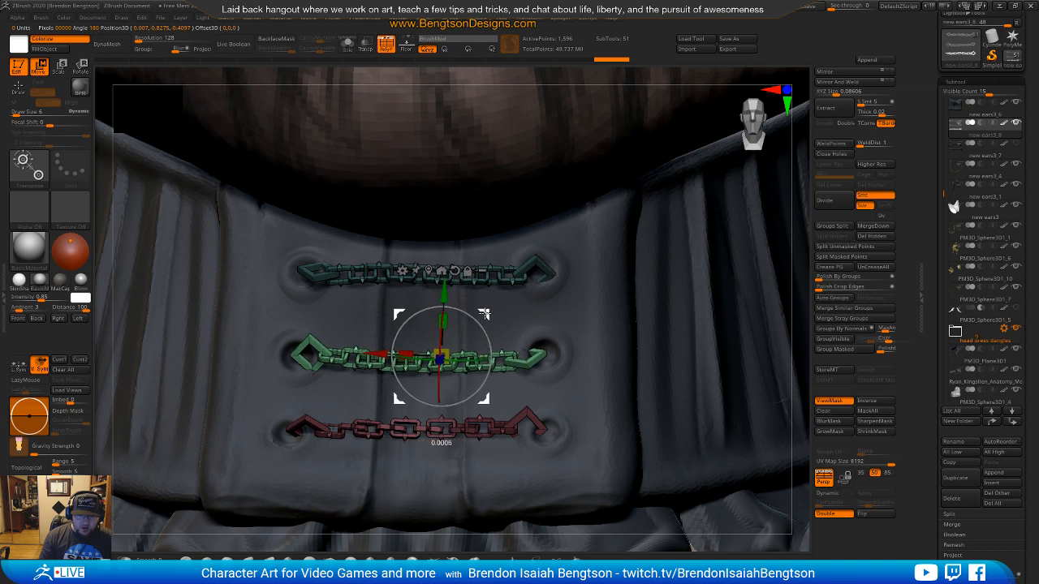
# Step: Mask all but the upper chain, reset the gizmo orientation and fine-tune the chain's rotation and position between its eyelets
pyautogui.click(499, 269)
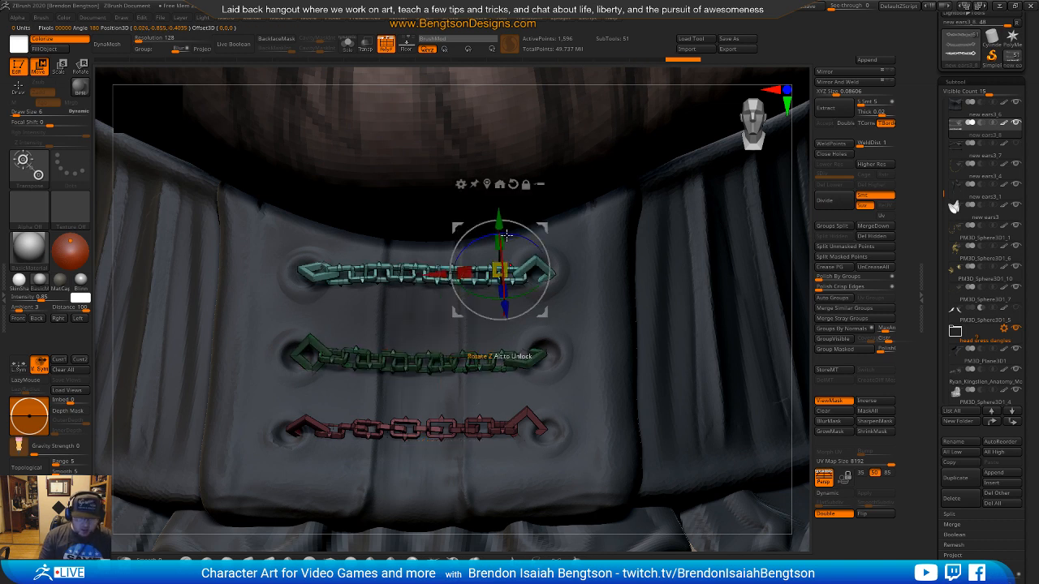
pyautogui.moveTo(543, 226); pyautogui.dragTo(520, 237)
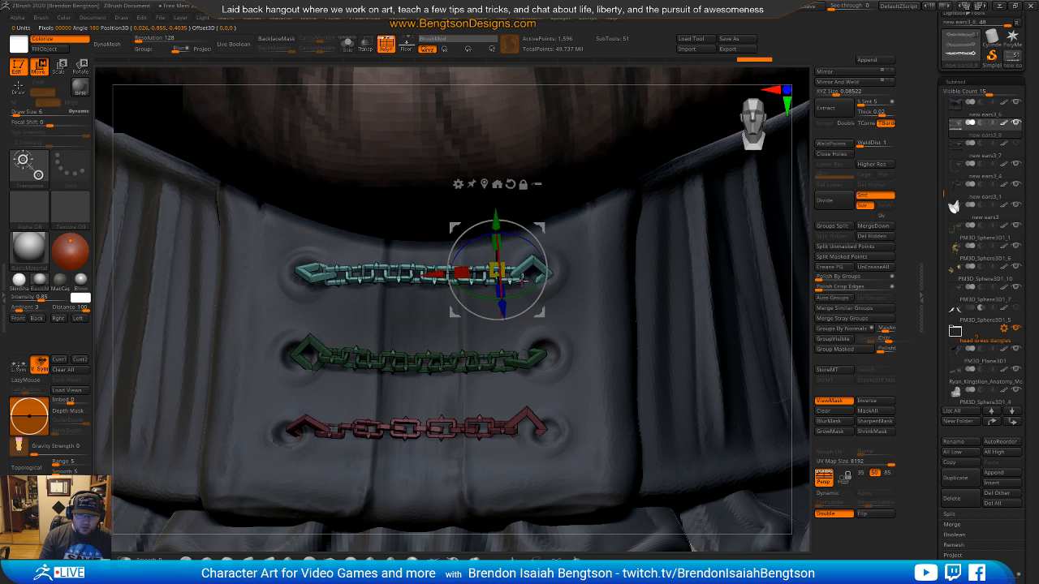
pyautogui.click(509, 185)
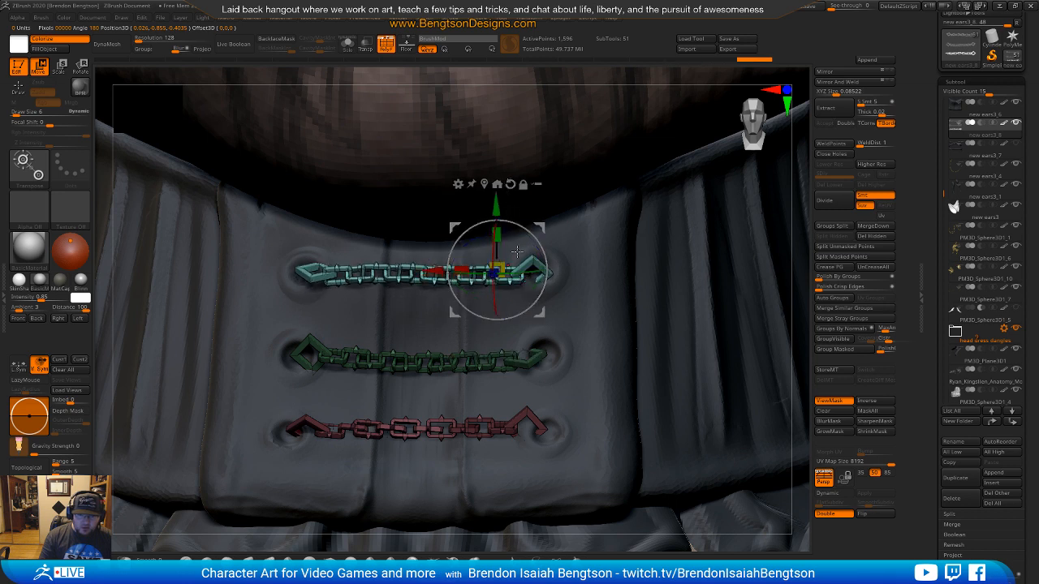
pyautogui.moveTo(519, 276); pyautogui.dragTo(516, 270)
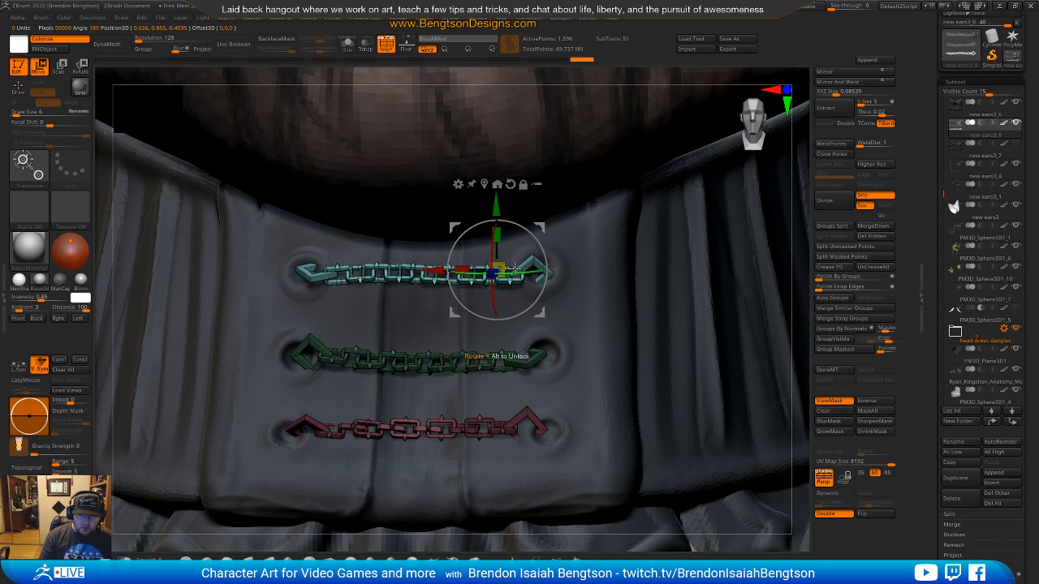
pyautogui.moveTo(539, 225); pyautogui.dragTo(537, 226)
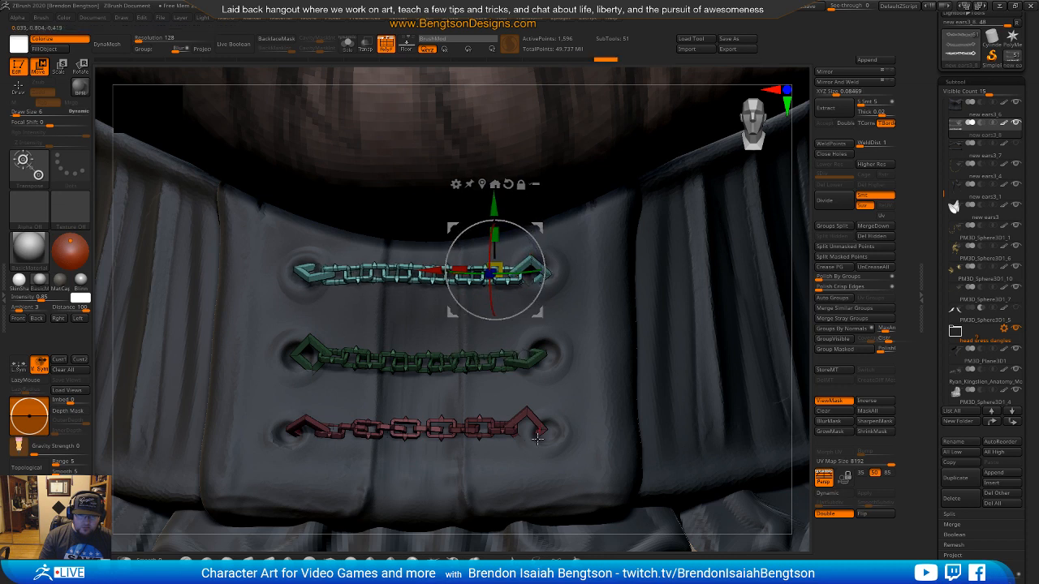
# Step: Mask all but the lower chain, adjust its tilt toward the eyelets, and turn off the polygroup colors
pyautogui.click(529, 411)
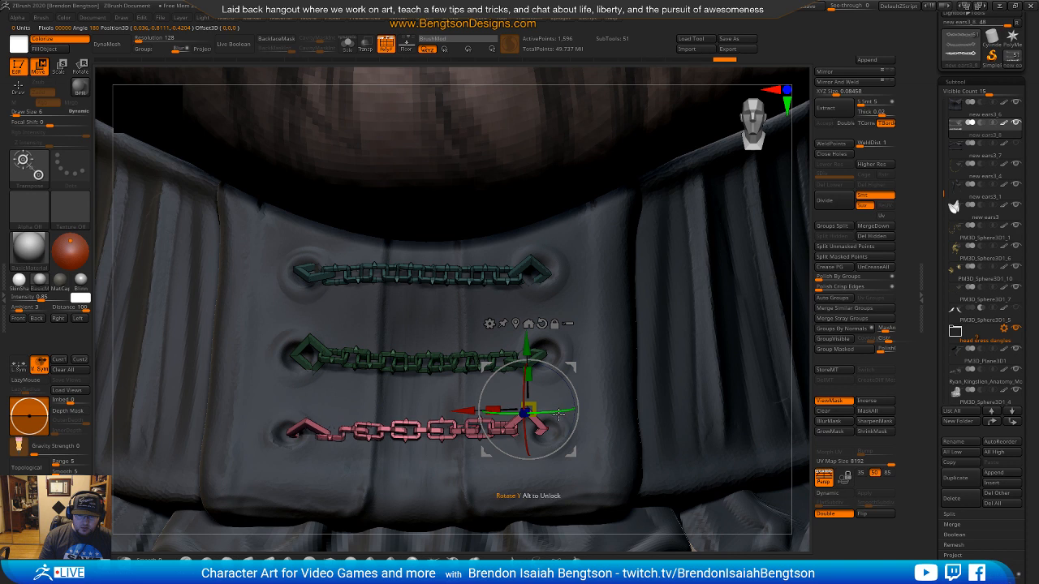
pyautogui.press('q')
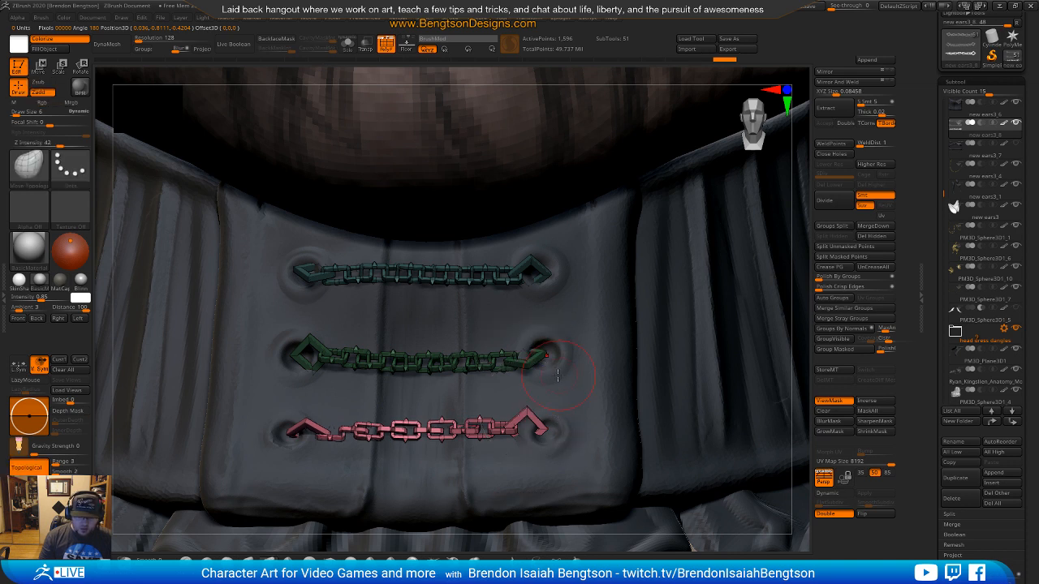
pyautogui.hotkey('shift', 'f')
pyautogui.keyDown('ctrl'); pyautogui.moveTo(515, 449); pyautogui.dragTo(516, 400, button='right'); pyautogui.keyUp('ctrl')
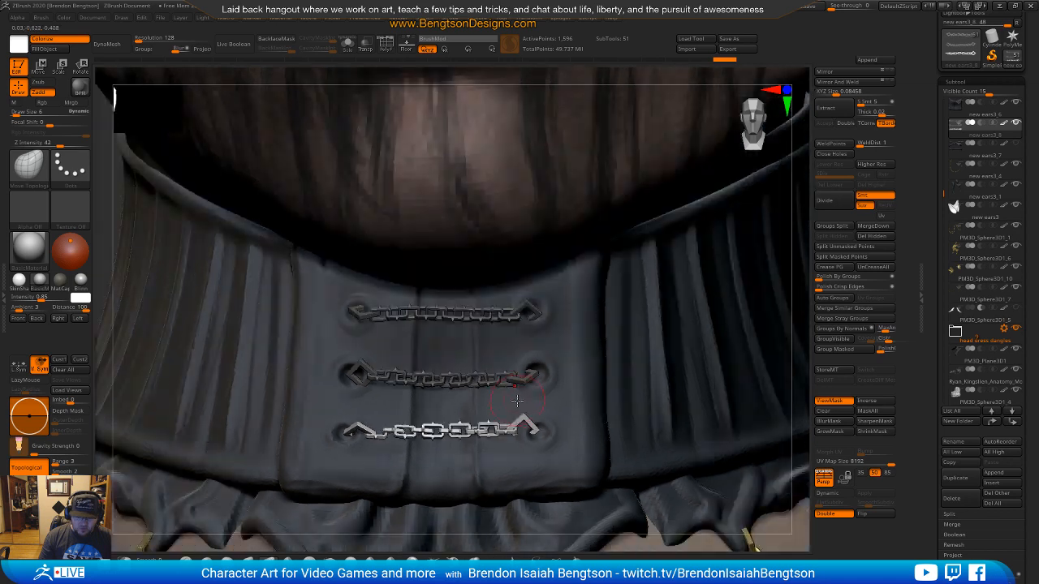
# Step: Isolate the chains, turn off the mask display, fill them with the gold material using the Standard brush's Mrgb mode, and reselect the basic material
pyautogui.hotkey('shift', 's')
pyautogui.hotkey('ctrl', 'h')
pyautogui.moveTo(631, 339); pyautogui.dragTo(622, 362)
pyautogui.click(28, 246)
pyautogui.click(29, 245)
pyautogui.click(28, 246)
pyautogui.click(410, 303)
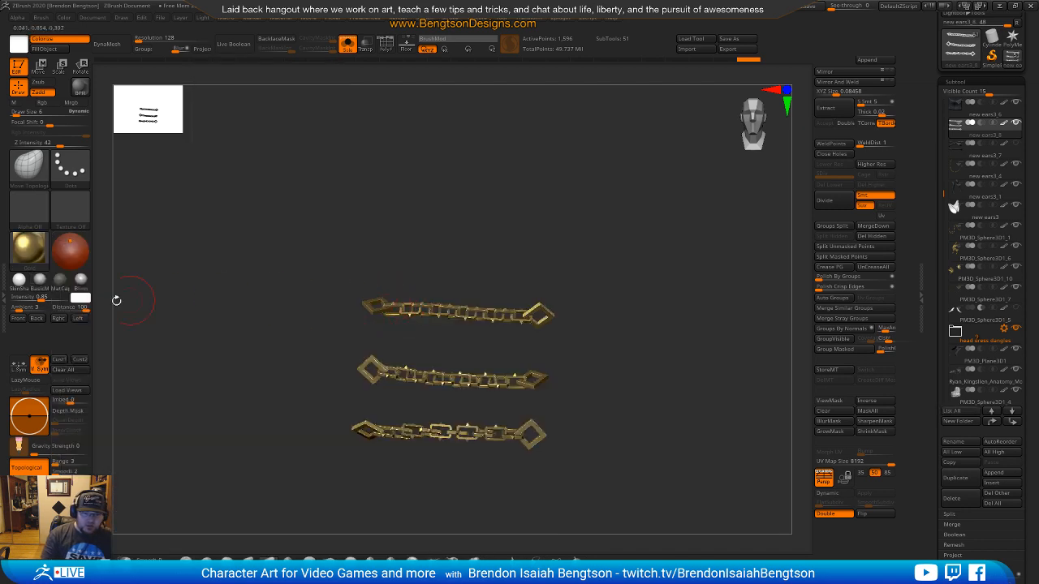
pyautogui.click(190, 558)
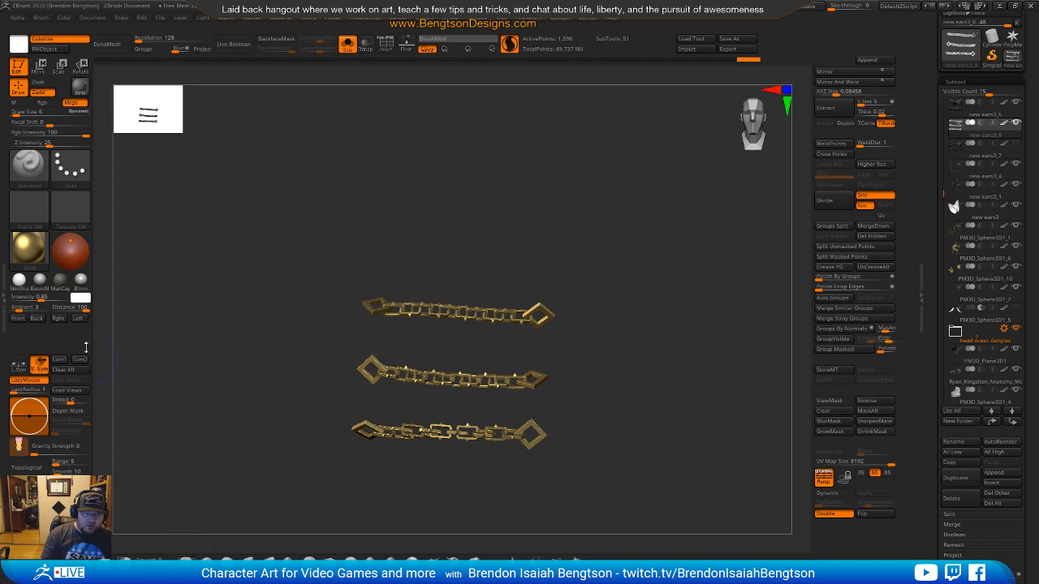
pyautogui.click(75, 103)
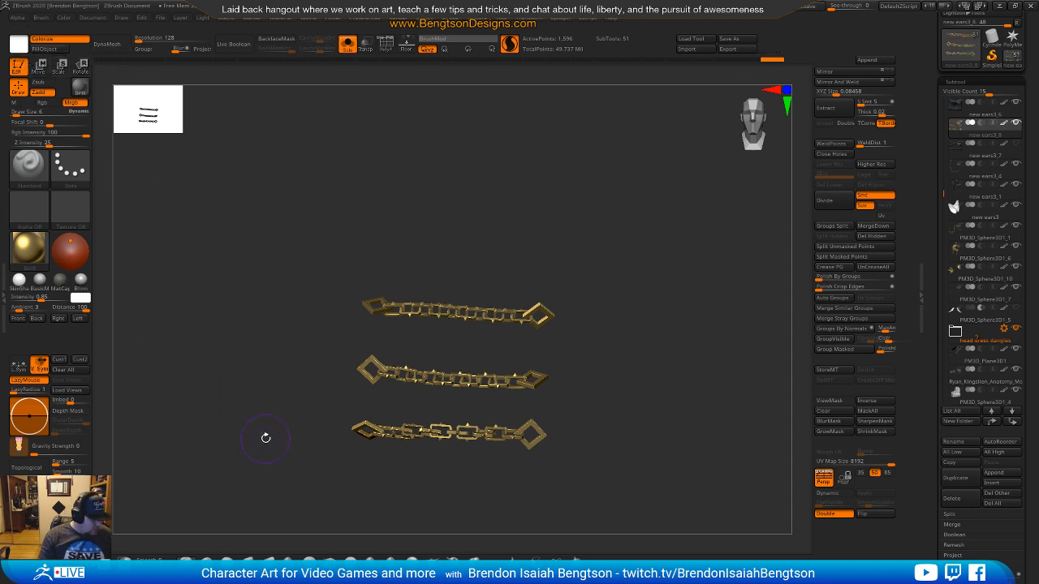
pyautogui.click(41, 280)
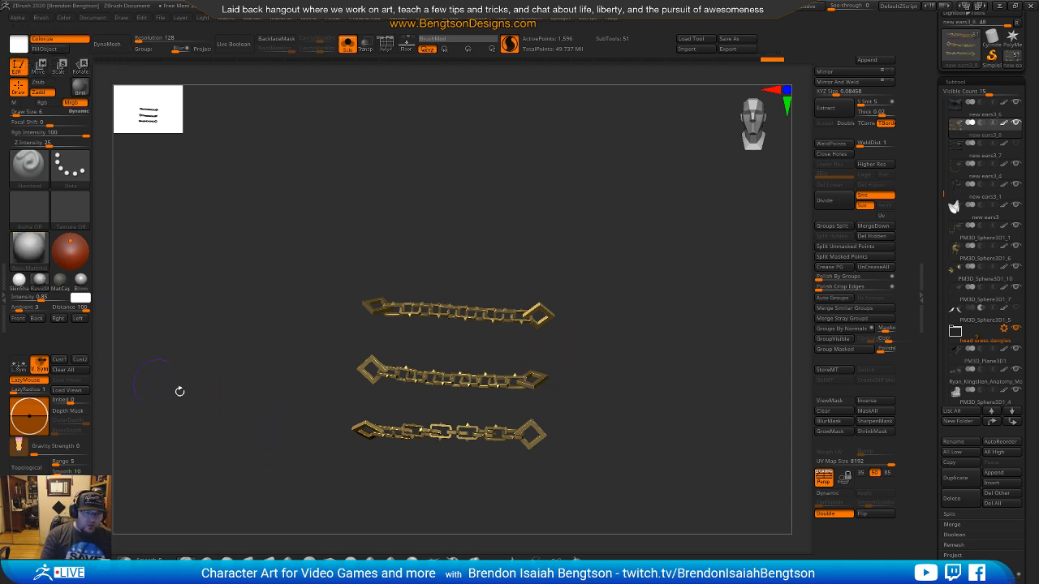
# Step: Turn off Solo mode and examine the gold collar chains on the full character from the front
pyautogui.keyDown('ctrl'); pyautogui.moveTo(669, 398); pyautogui.dragTo(641, 205, button='right'); pyautogui.keyUp('ctrl')
pyautogui.hotkey('alt', 's')
pyautogui.keyDown('shift'); pyautogui.moveTo(650, 364); pyautogui.dragTo(648, 267, button='right'); pyautogui.keyUp('shift')
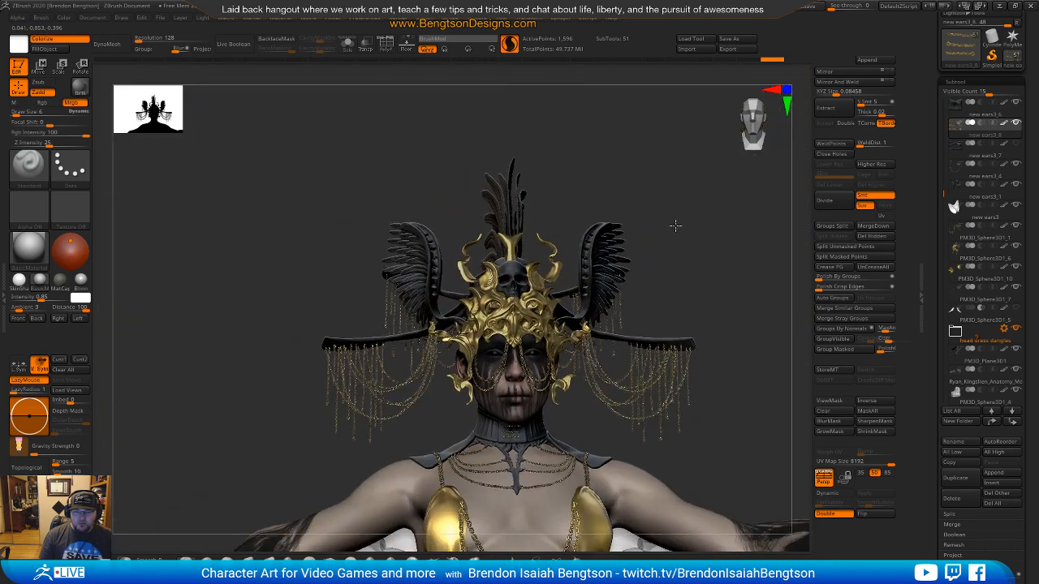
# Step: Select the collar panel subtool behind the three chains and choose the ClayBuildup brush with a draw size of 4
pyautogui.moveTo(705, 292)
pyautogui.mouseDown(button='right')
pyautogui.moveTo(712, 338)
pyautogui.moveTo(703, 325)
pyautogui.moveTo(730, 322)
pyautogui.moveTo(712, 289)
pyautogui.mouseUp(button='right')
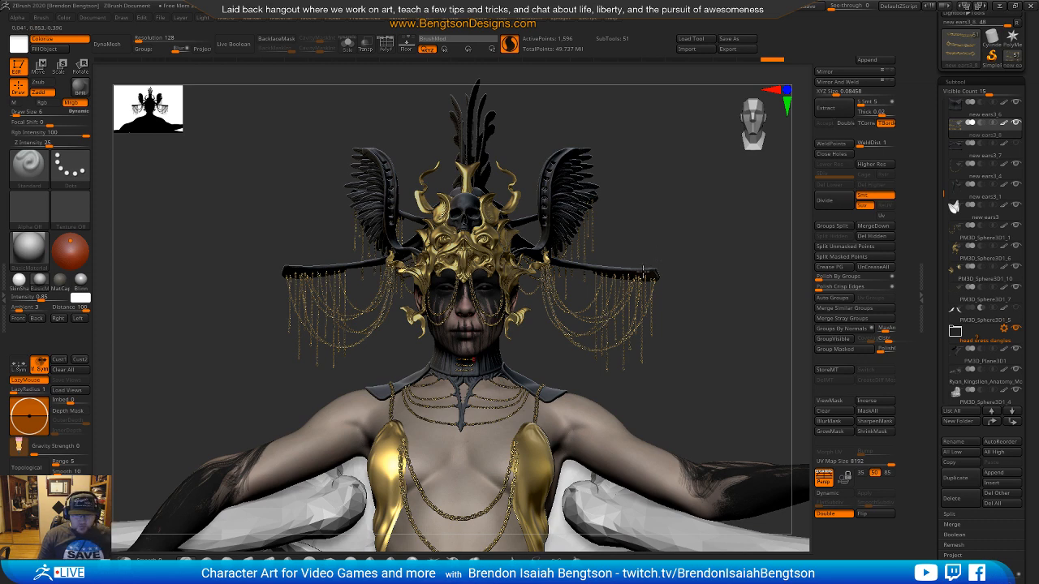
pyautogui.moveTo(673, 392); pyautogui.dragTo(554, 360, button='right')
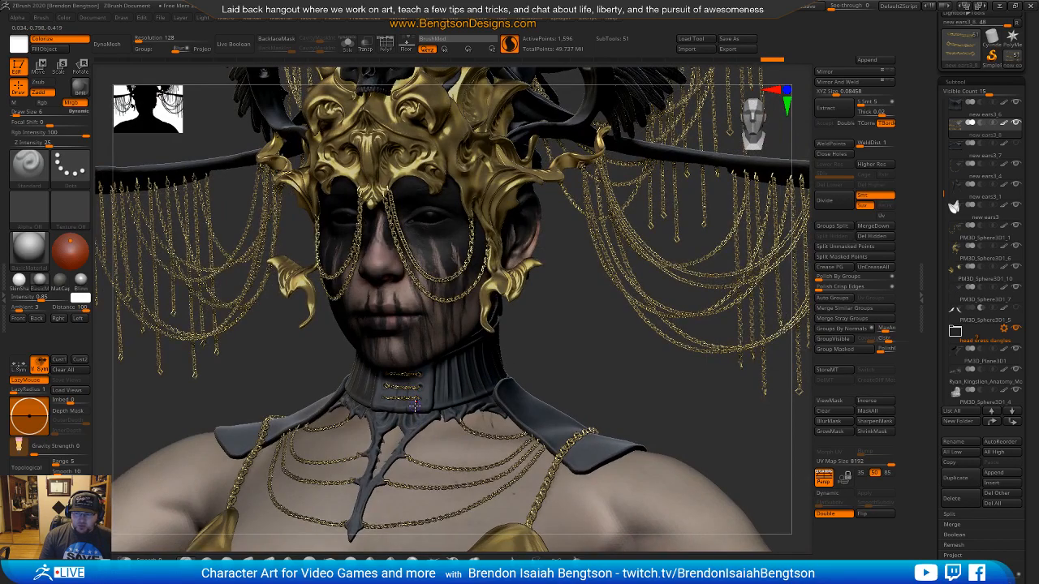
pyautogui.moveTo(420, 402)
pyautogui.mouseDown(button='right')
pyautogui.moveTo(383, 400)
pyautogui.moveTo(426, 398)
pyautogui.moveTo(418, 403)
pyautogui.moveTo(419, 385)
pyautogui.moveTo(438, 391)
pyautogui.moveTo(429, 426)
pyautogui.moveTo(431, 384)
pyautogui.moveTo(430, 499)
pyautogui.mouseUp(button='right')
pyautogui.keyDown('alt'); pyautogui.click(439, 392); pyautogui.keyUp('alt')
pyautogui.press('b')
pyautogui.press('c')
pyautogui.press('b')
pyautogui.press('space')
pyautogui.click(410, 375)
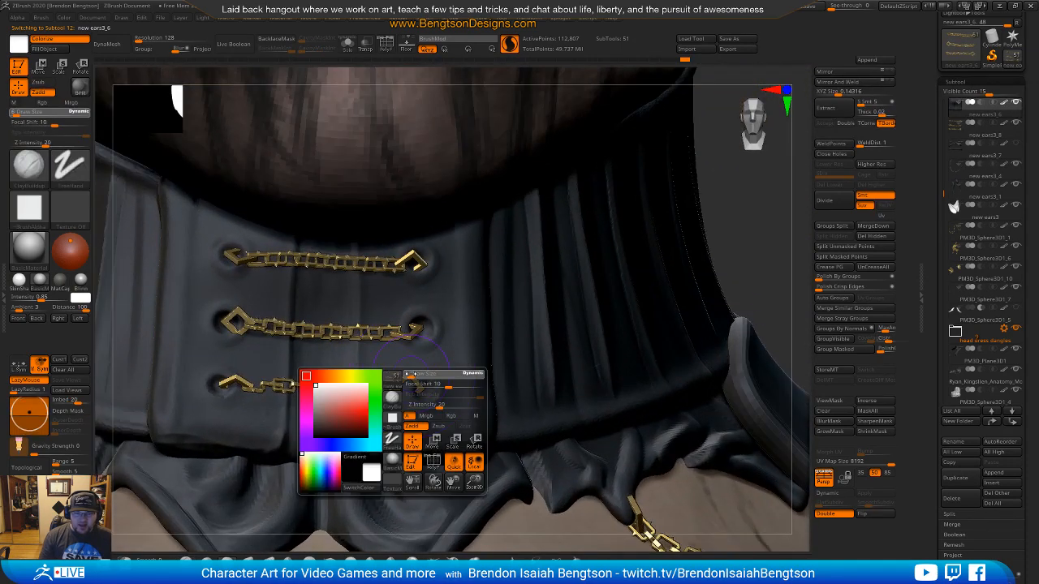
pyautogui.moveTo(409, 373); pyautogui.dragTo(407, 374)
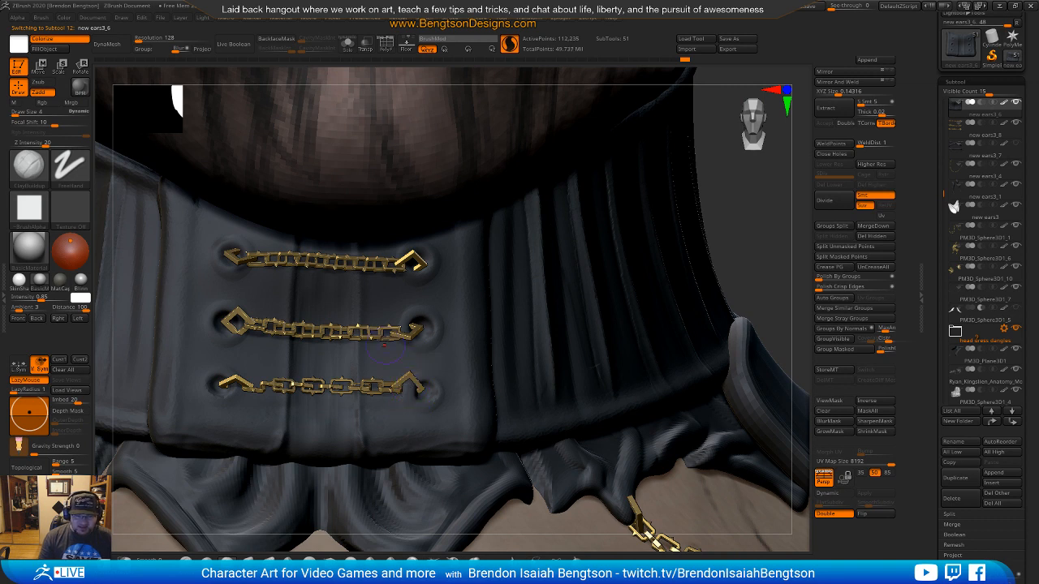
# Step: Undo the last clay stroke, reduce the draw size to 3, and sculpt small folds around the collar panel's lower eyelets
pyautogui.press('space')
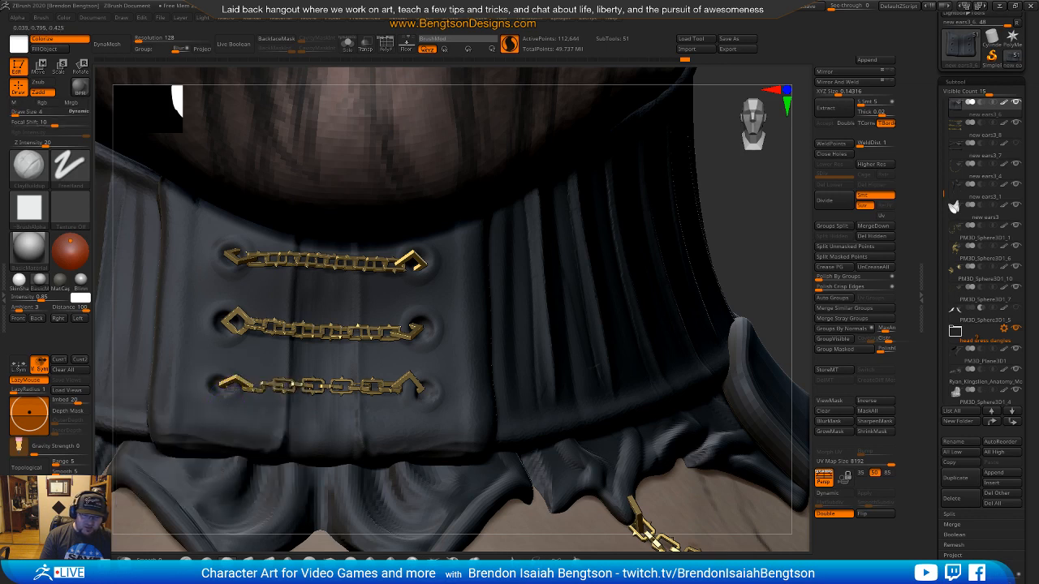
pyautogui.hotkey('ctrl', 'z')
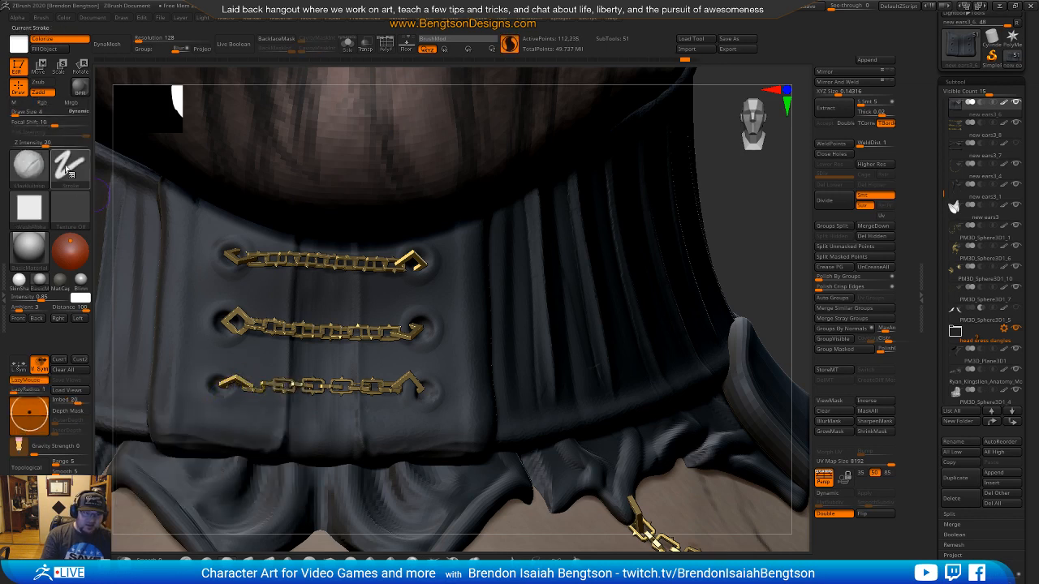
pyautogui.click(16, 115)
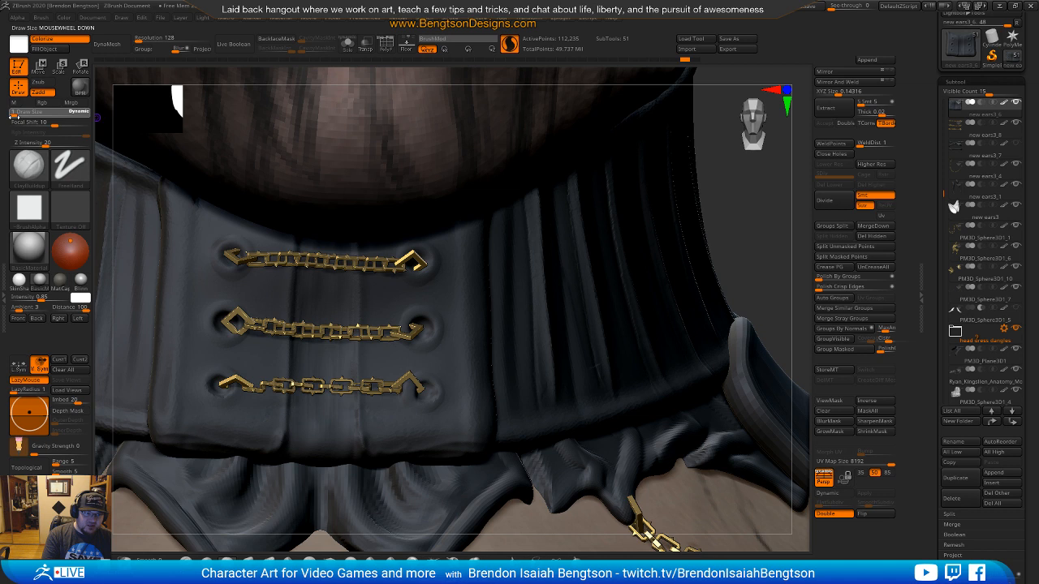
pyautogui.click(14, 120)
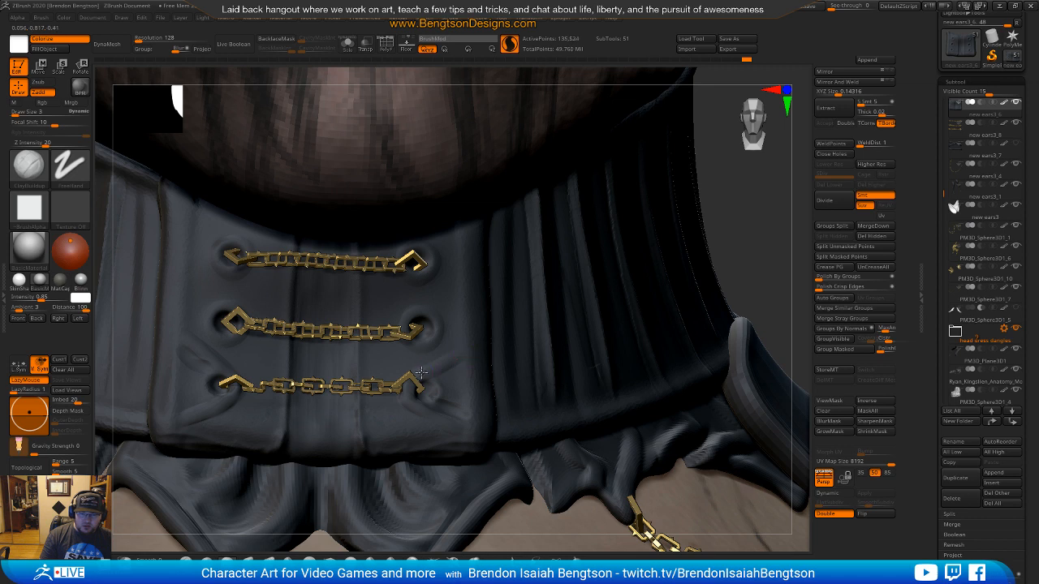
# Step: Smooth the folds around the lower eyelets and the panel's bottom edge at draw size 6, and set the ClayBuildup draw size to 2
pyautogui.press('shift')
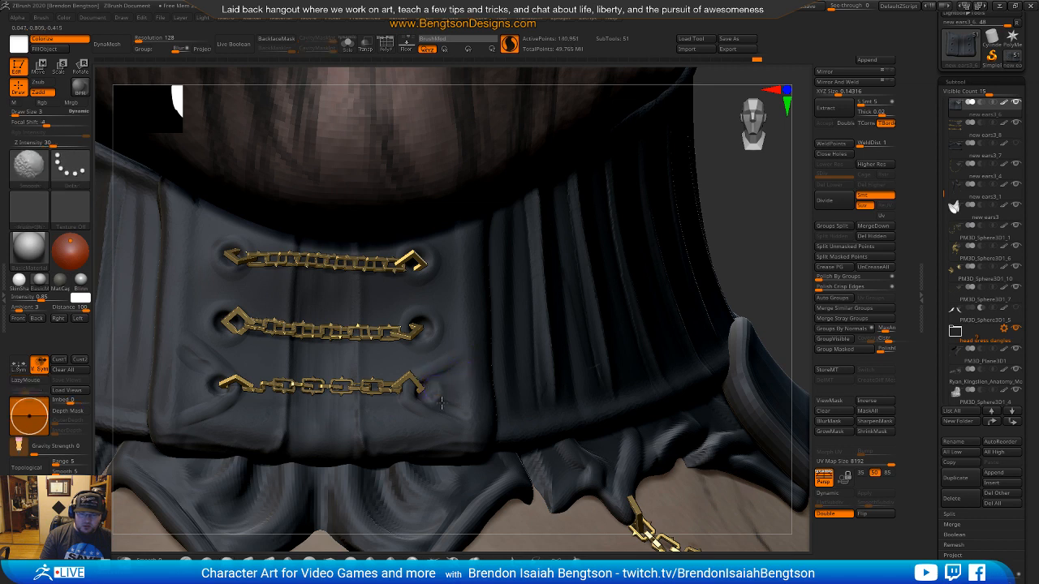
pyautogui.press('space')
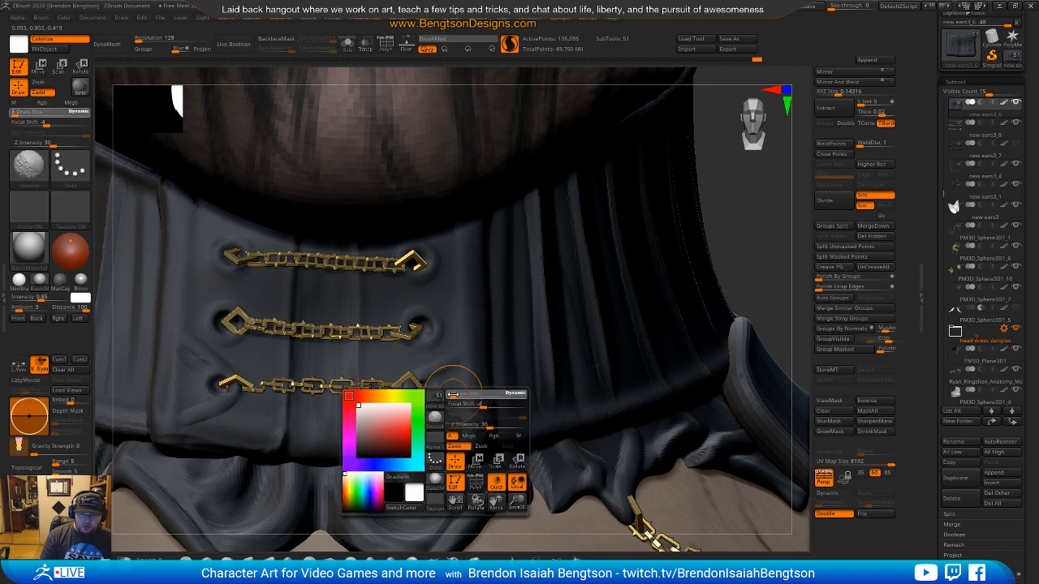
pyautogui.moveTo(452, 395); pyautogui.dragTo(438, 388)
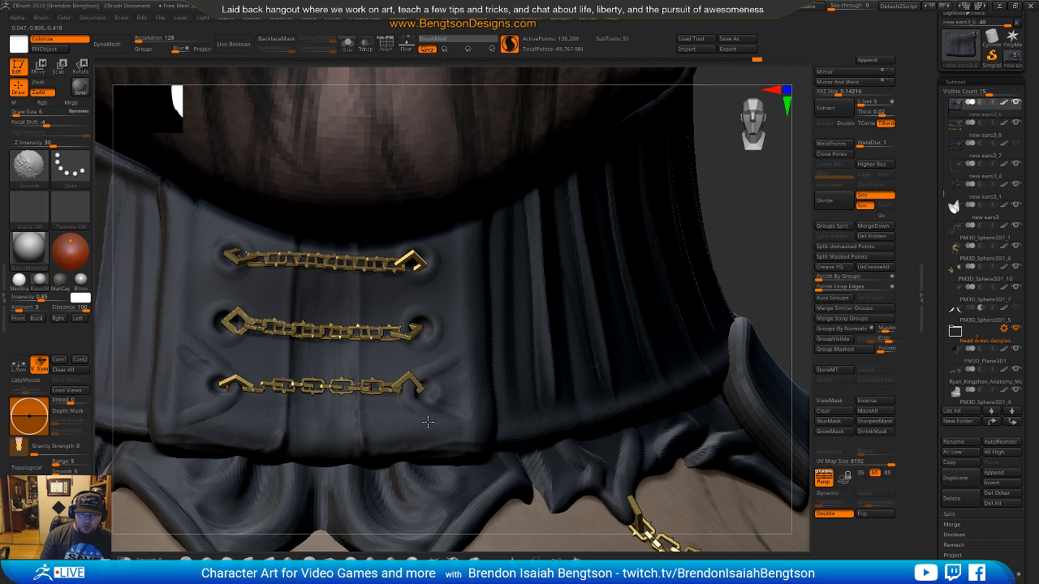
pyautogui.moveTo(428, 432)
pyautogui.keyDown('shift'); pyautogui.mouseDown()
pyautogui.moveTo(457, 457)
pyautogui.moveTo(276, 464)
pyautogui.mouseUp(); pyautogui.keyUp('shift')
pyautogui.moveTo(190, 354)
pyautogui.keyDown('shift'); pyautogui.mouseDown()
pyautogui.moveTo(178, 342)
pyautogui.moveTo(176, 413)
pyautogui.moveTo(194, 405)
pyautogui.moveTo(215, 419)
pyautogui.mouseUp(); pyautogui.keyUp('shift')
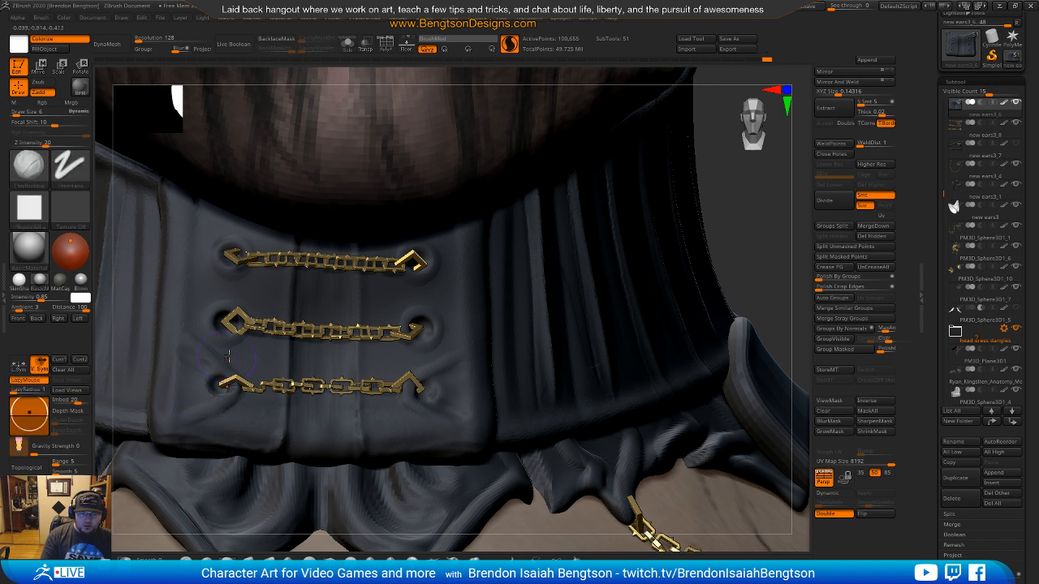
pyautogui.press('space')
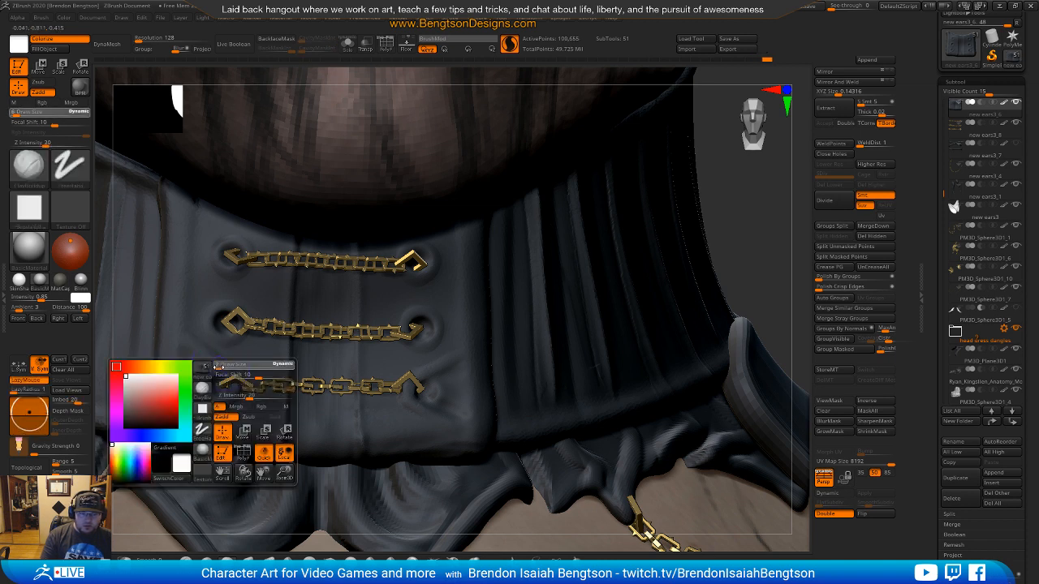
pyautogui.click(219, 367)
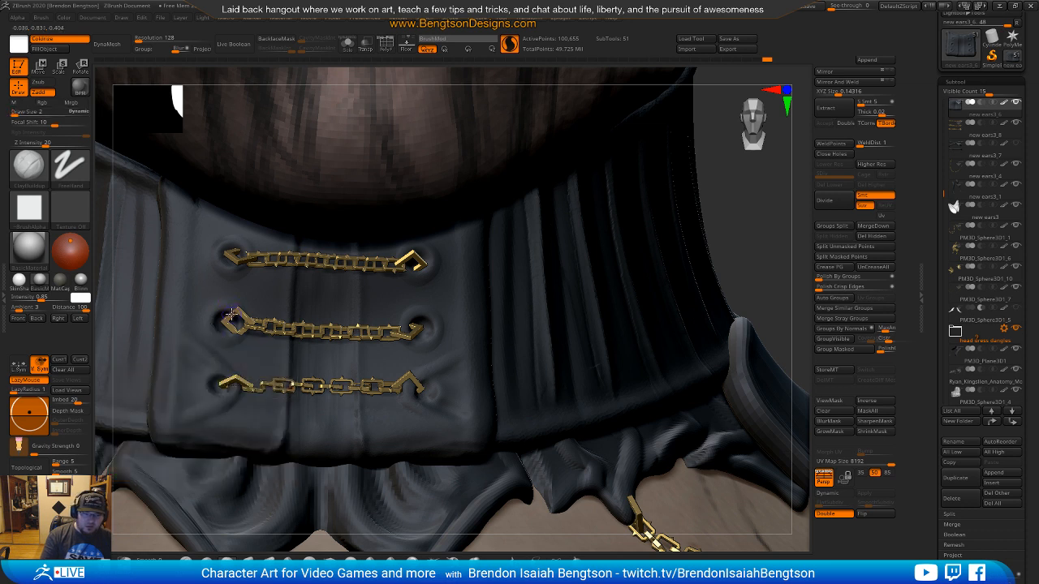
pyautogui.moveTo(236, 318); pyautogui.dragTo(230, 340)
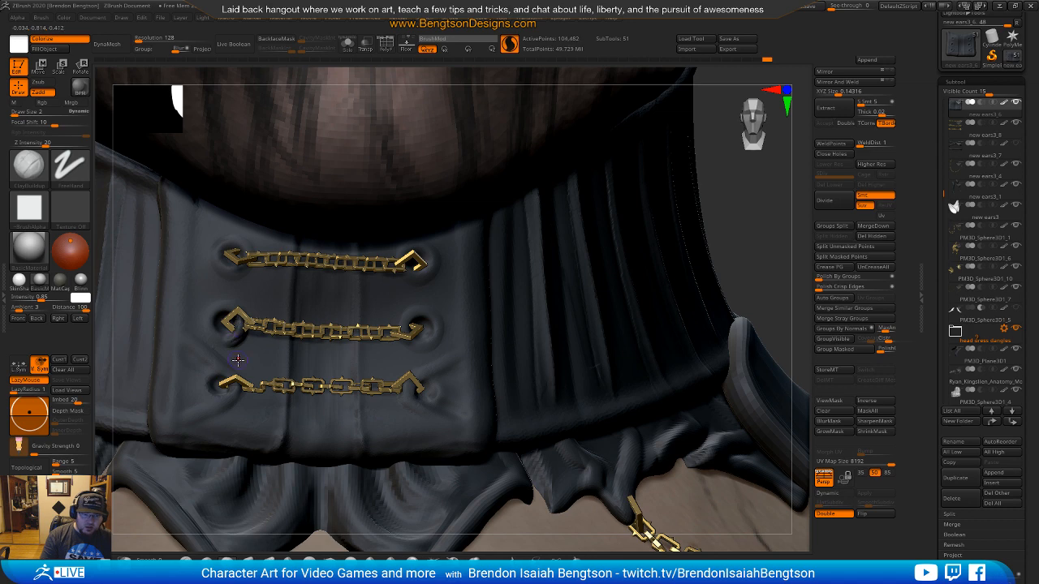
pyautogui.hotkey('ctrl', 'z')
pyautogui.hotkey('ctrl', 'z')
pyautogui.hotkey('ctrl', 'z')
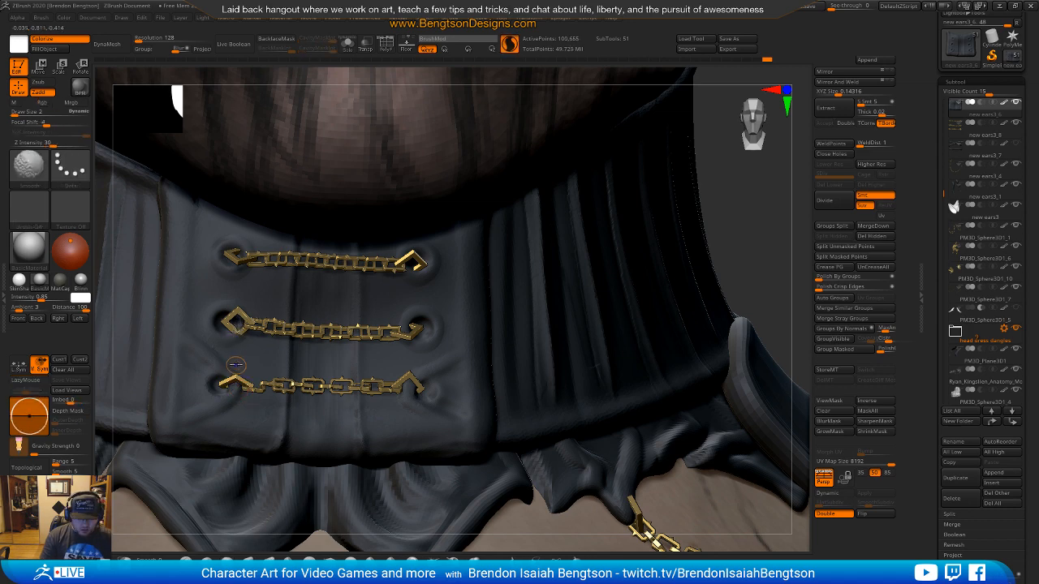
# Step: Turn on transparency, rework the collar panel at the left end of the middle chain with ClayBuildup, and turn transparency off
pyautogui.hotkey('shift', 't')
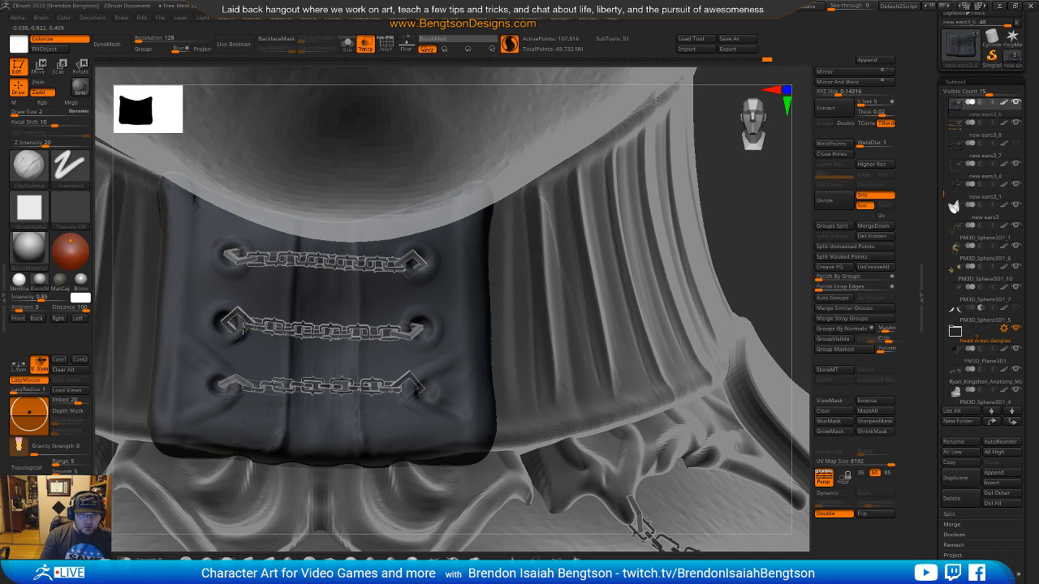
pyautogui.moveTo(236, 324); pyautogui.dragTo(237, 316)
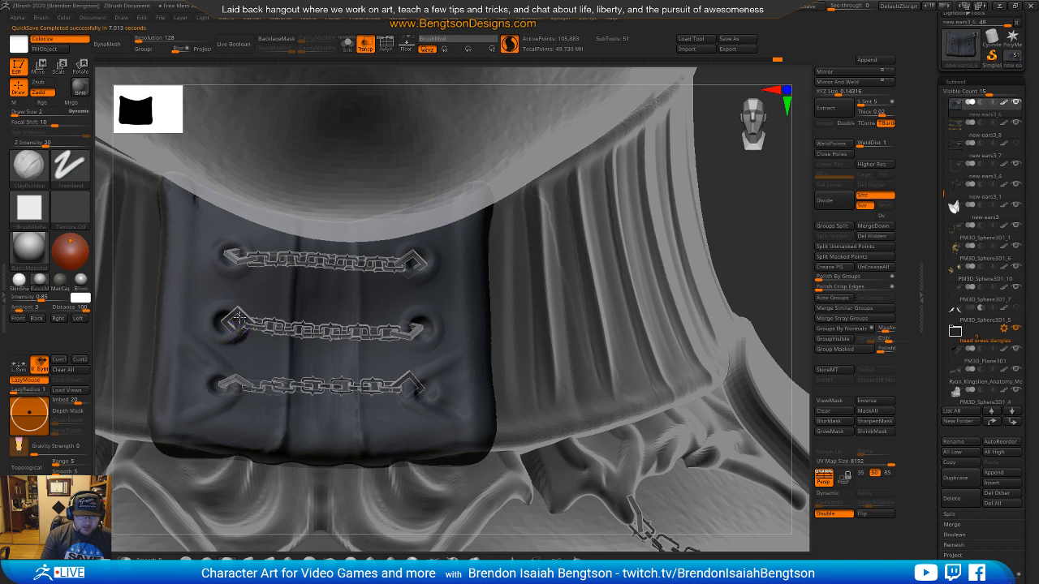
pyautogui.hotkey('ctrl', 'z')
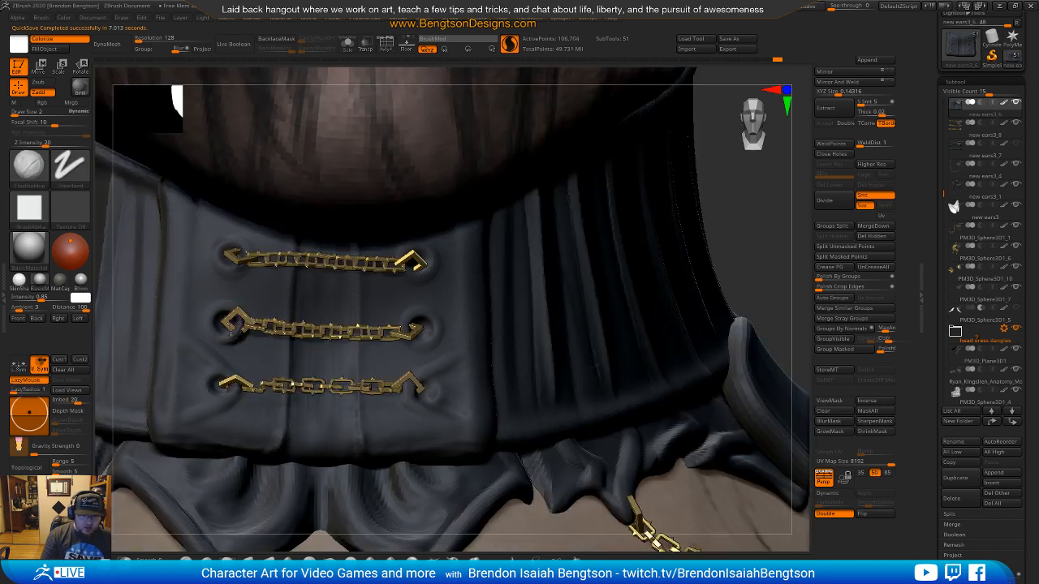
pyautogui.hotkey('ctrl', 'shift', 'z')
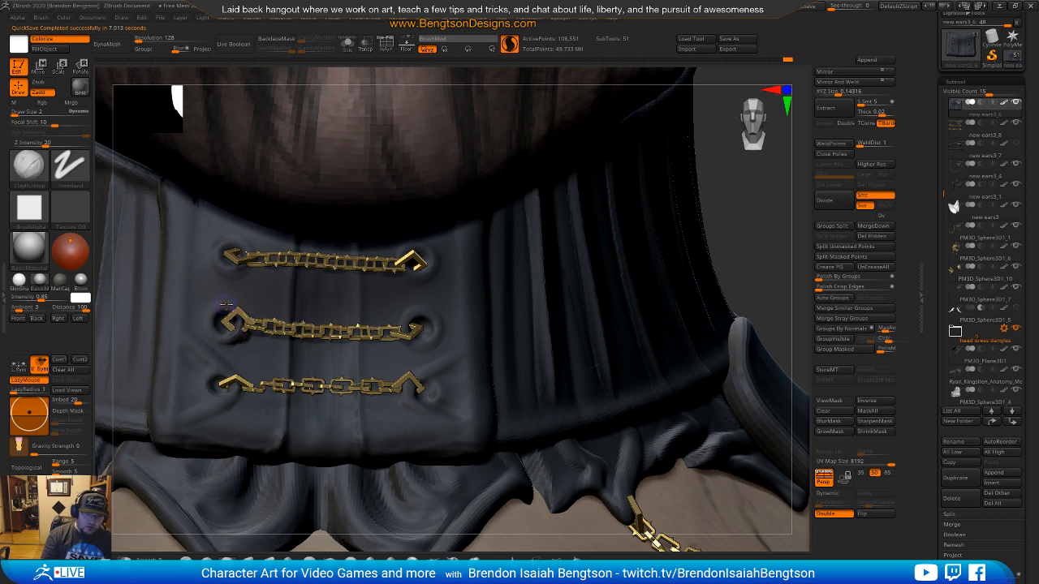
# Step: Sculpt diagonal creases radiating outward from the middle left eyelet with the ClayBuildup brush at draw size 2
pyautogui.moveTo(225, 302); pyautogui.dragTo(193, 276)
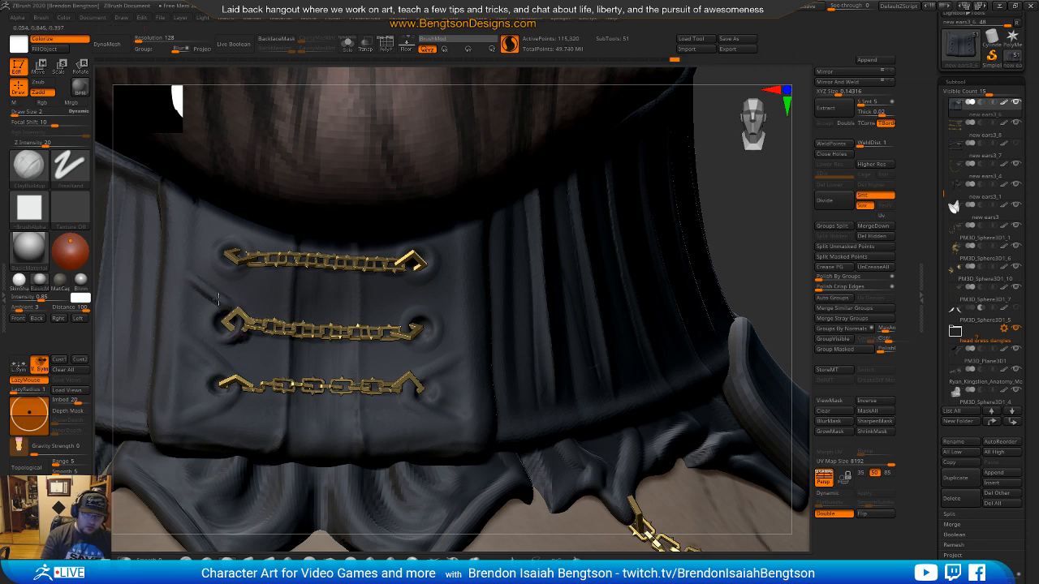
pyautogui.moveTo(214, 310)
pyautogui.mouseDown()
pyautogui.moveTo(191, 286)
pyautogui.moveTo(195, 297)
pyautogui.mouseUp()
pyautogui.press('s')
pyautogui.moveTo(229, 337); pyautogui.dragTo(211, 336)
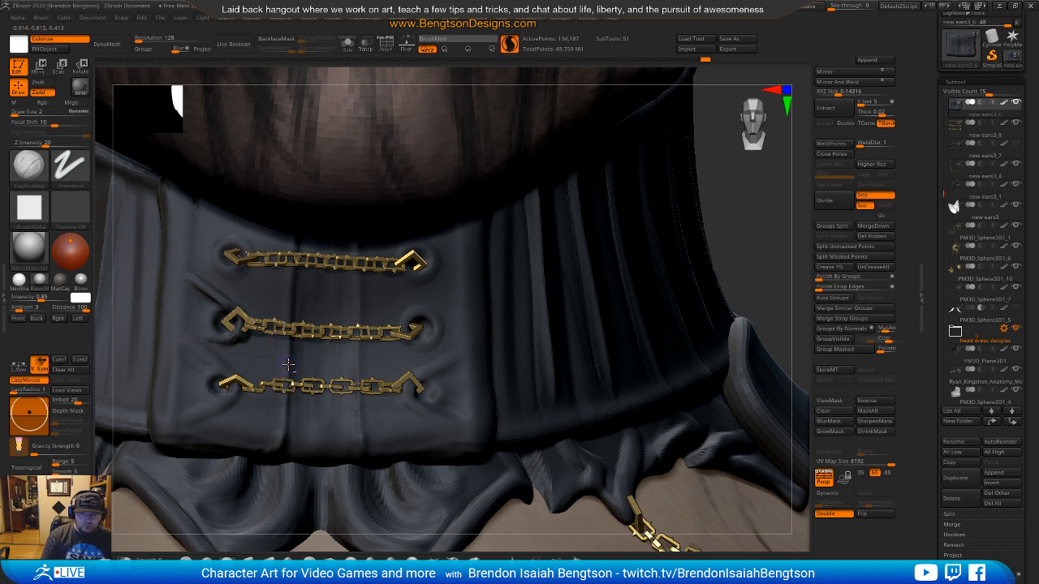
# Step: Undo the last crease stroke, set the draw size to 4, and smooth the creases around the middle left eyelet
pyautogui.press('space')
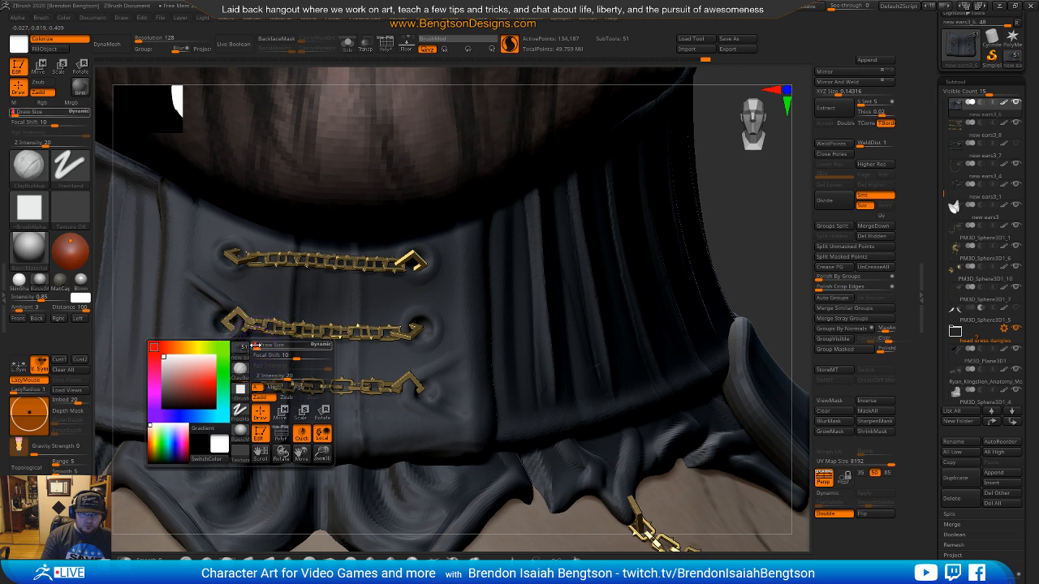
pyautogui.hotkey('ctrl', 'z')
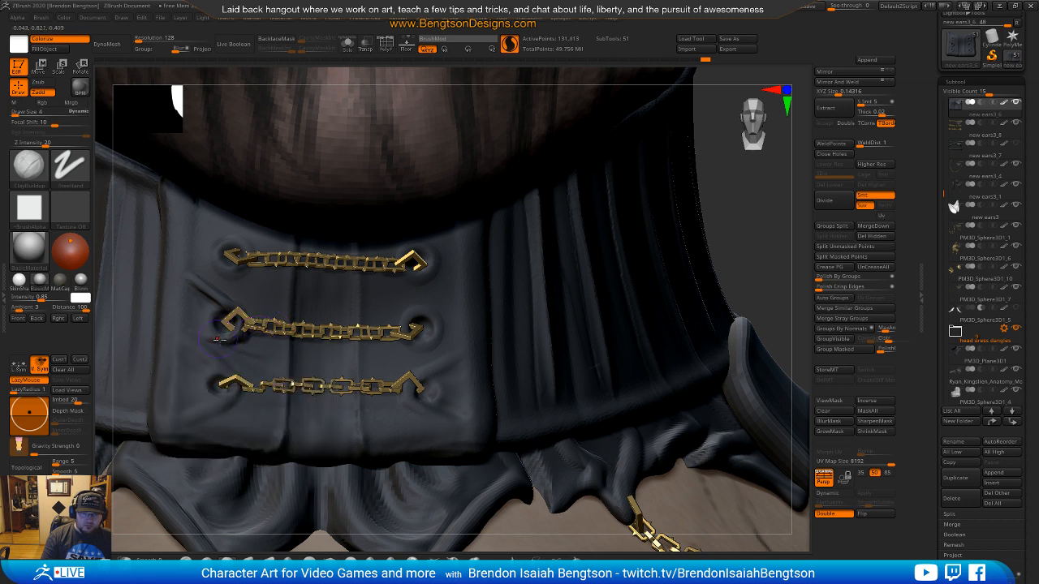
pyautogui.moveTo(236, 350)
pyautogui.keyDown('shift'); pyautogui.mouseDown()
pyautogui.moveTo(266, 357)
pyautogui.moveTo(207, 347)
pyautogui.moveTo(248, 321)
pyautogui.moveTo(212, 339)
pyautogui.moveTo(241, 317)
pyautogui.moveTo(229, 337)
pyautogui.mouseUp(); pyautogui.keyUp('shift')
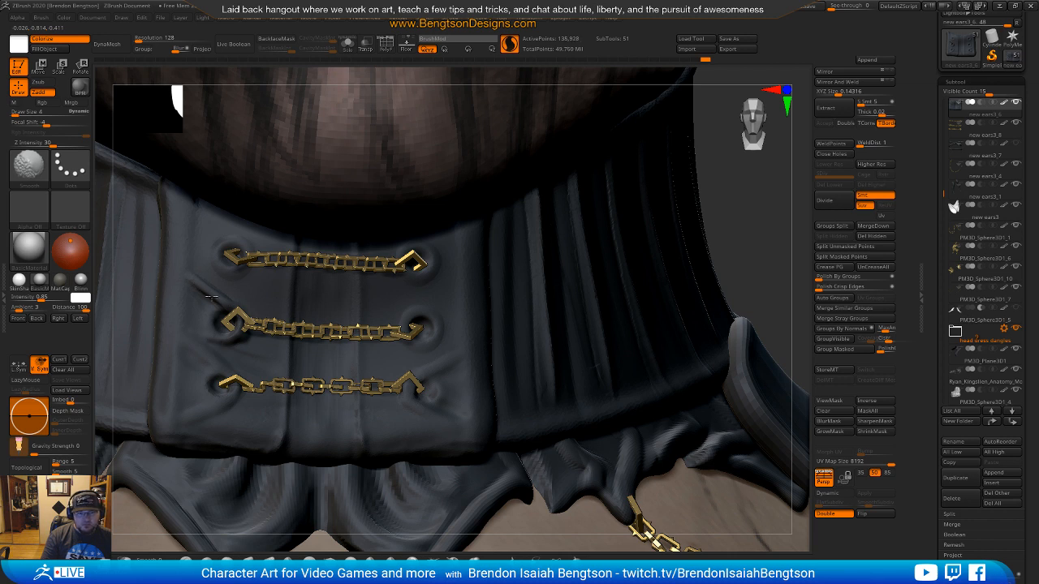
pyautogui.keyDown('shift'); pyautogui.moveTo(202, 295); pyautogui.dragTo(205, 287); pyautogui.keyUp('shift')
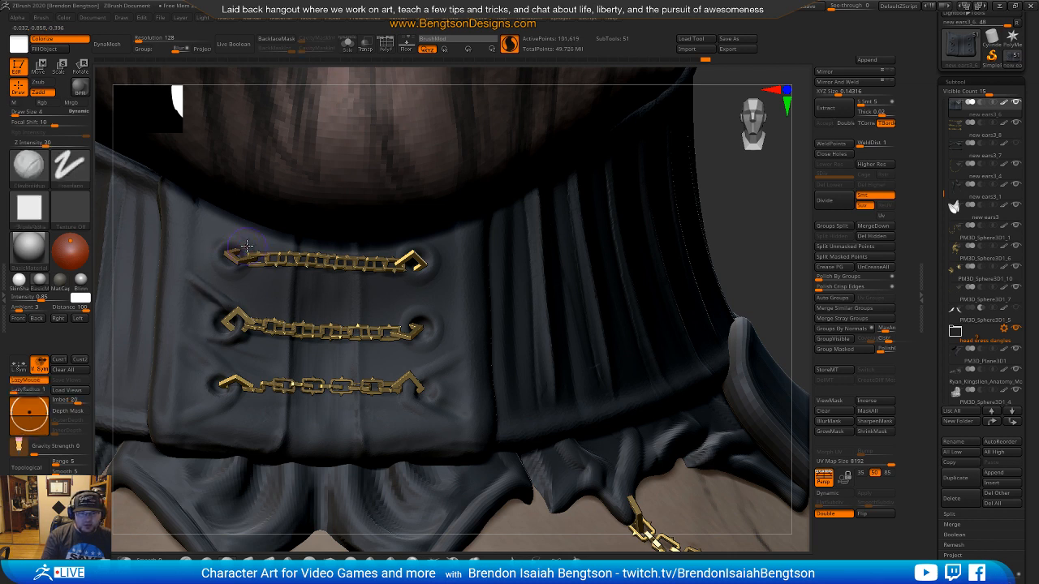
# Step: Smooth the collar panel's surface beside the lower left eyelet
pyautogui.keyDown('ctrl'); pyautogui.moveTo(300, 401); pyautogui.dragTo(472, 411, button='right'); pyautogui.keyUp('ctrl')
pyautogui.keyDown('ctrl'); pyautogui.moveTo(473, 327); pyautogui.dragTo(214, 358, button='right'); pyautogui.keyUp('ctrl')
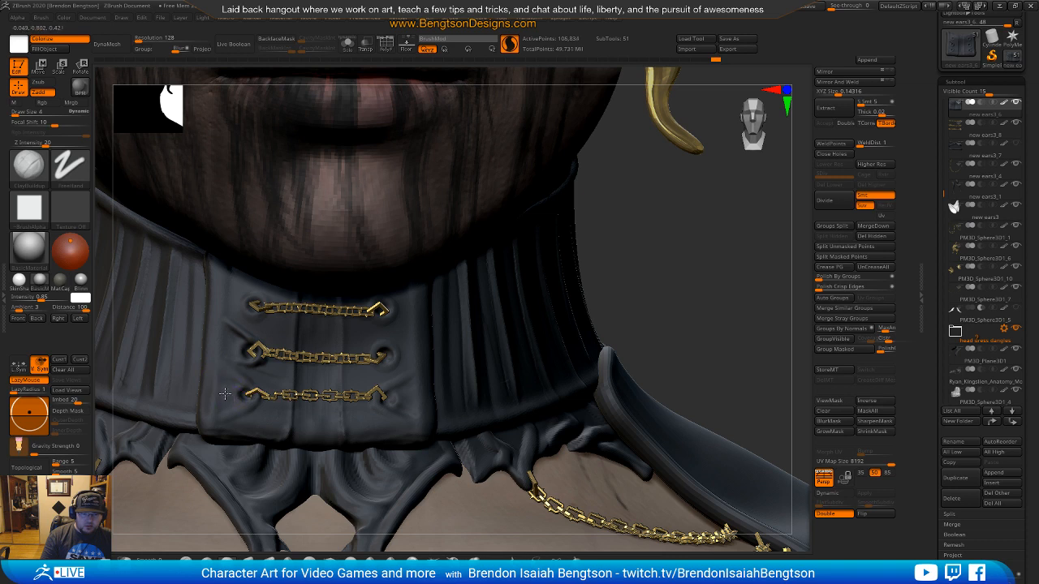
pyautogui.press('shift')
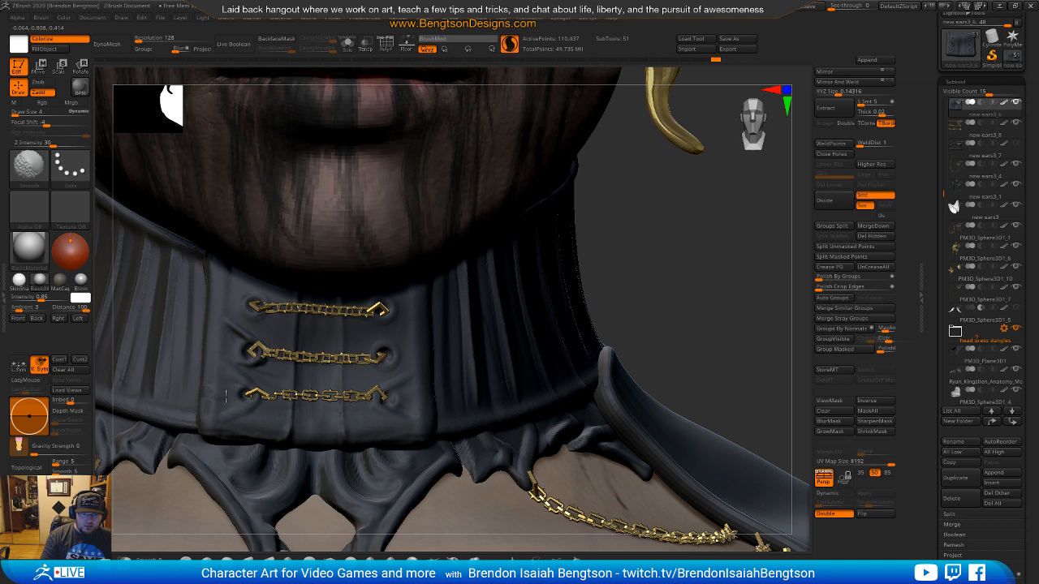
pyautogui.keyDown('shift'); pyautogui.moveTo(223, 390); pyautogui.dragTo(236, 396); pyautogui.keyUp('shift')
# Step: Adjust the collar panel at the middle right eyelet to fit the chain's end, using the Move Topological brush at draw size 6
pyautogui.press('b')
pyautogui.press('m')
pyautogui.press('t')
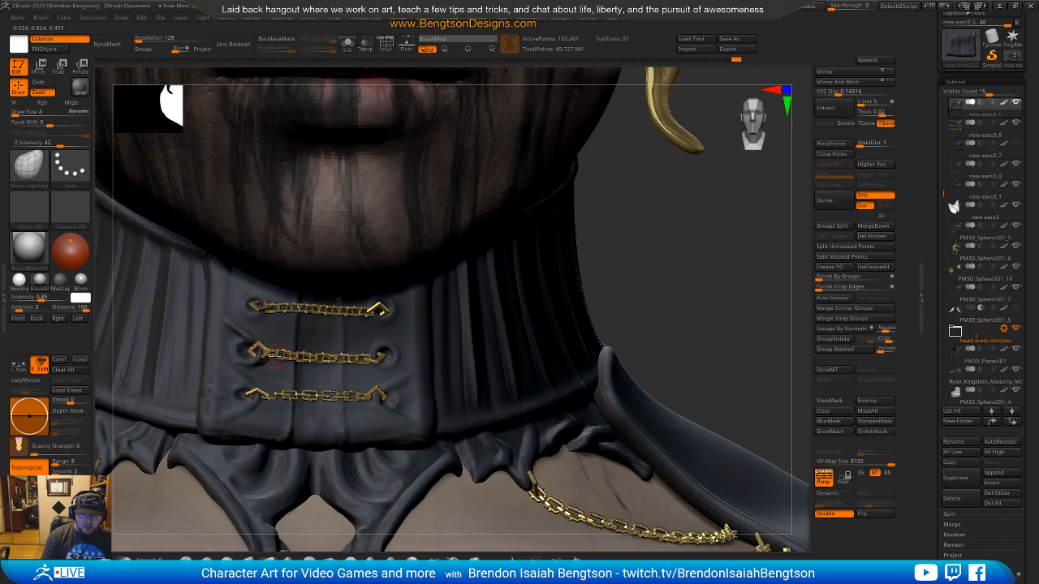
pyautogui.moveTo(285, 370); pyautogui.dragTo(268, 353, button='right')
pyautogui.moveTo(339, 357); pyautogui.dragTo(323, 407, button='right')
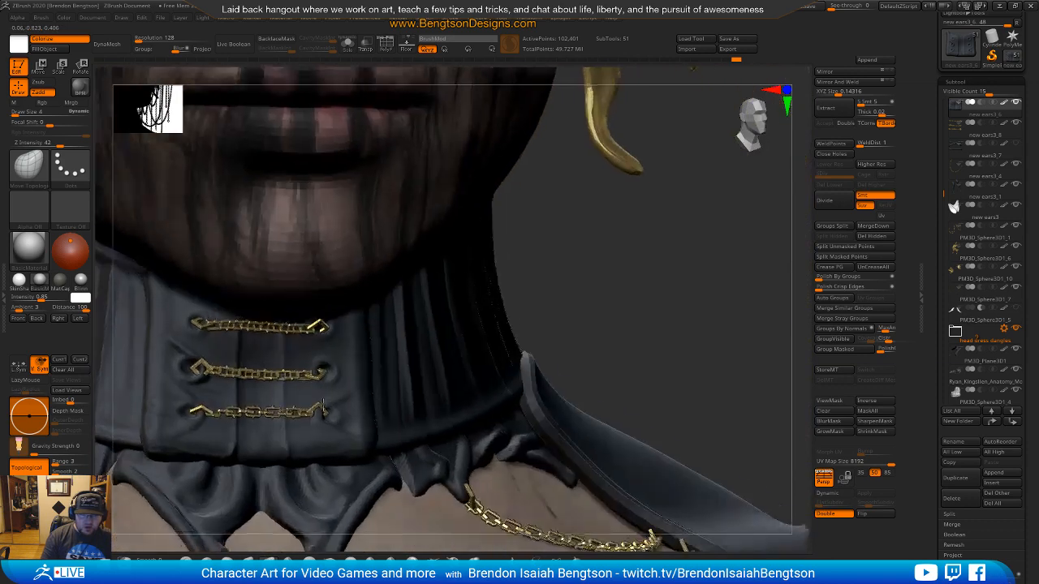
pyautogui.moveTo(209, 369); pyautogui.dragTo(302, 348, button='right')
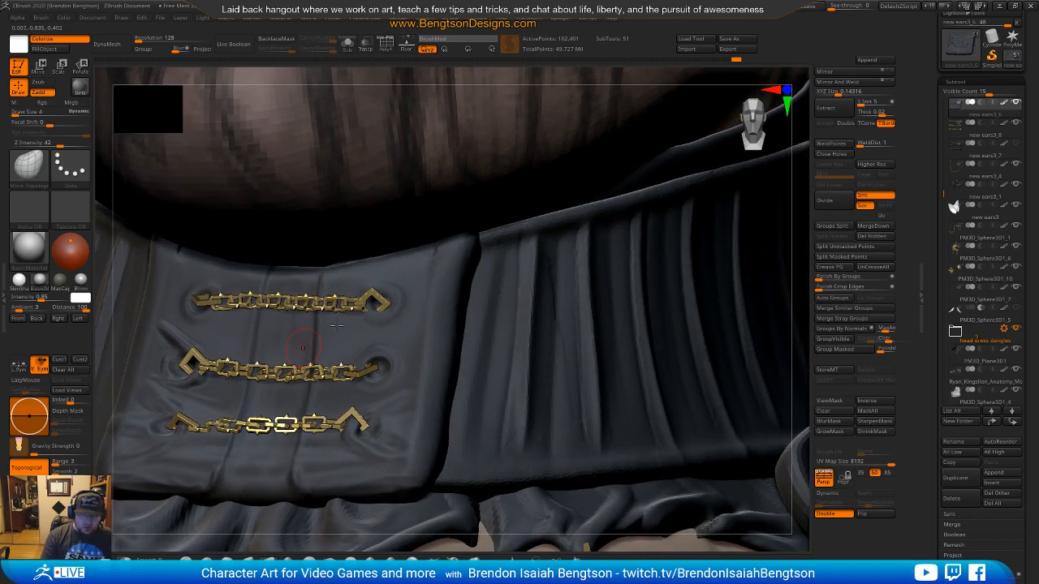
pyautogui.hotkey('shift', 's')
pyautogui.hotkey('shift', 's')
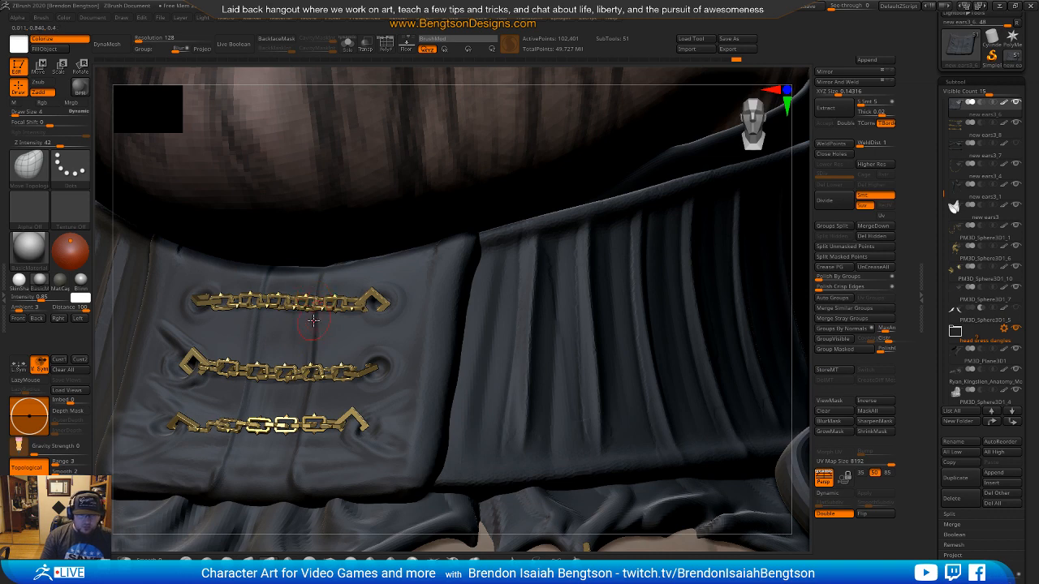
pyautogui.moveTo(310, 375); pyautogui.dragTo(349, 374, button='right')
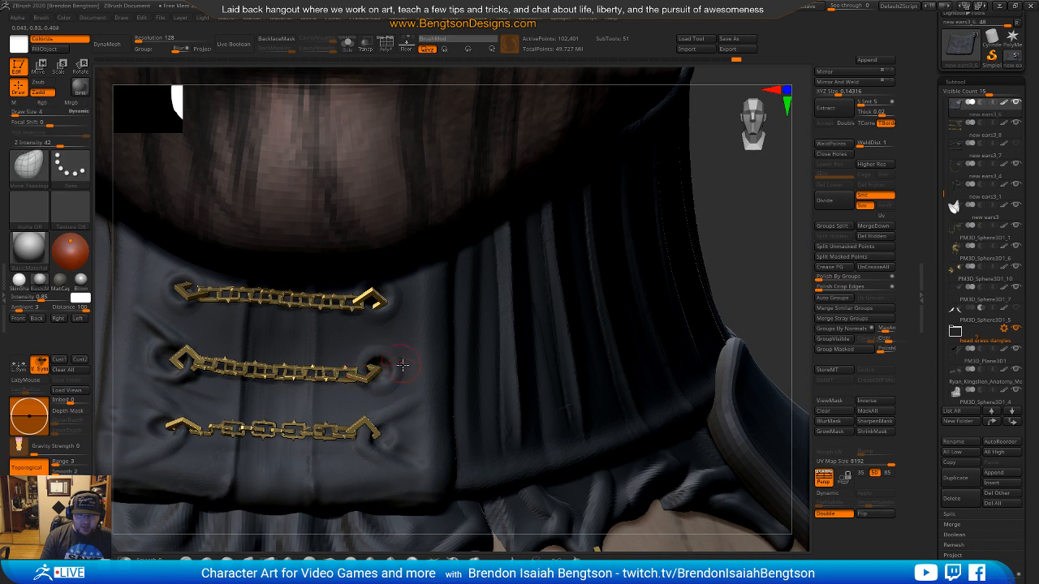
pyautogui.press('space')
pyautogui.moveTo(390, 366); pyautogui.dragTo(390, 358)
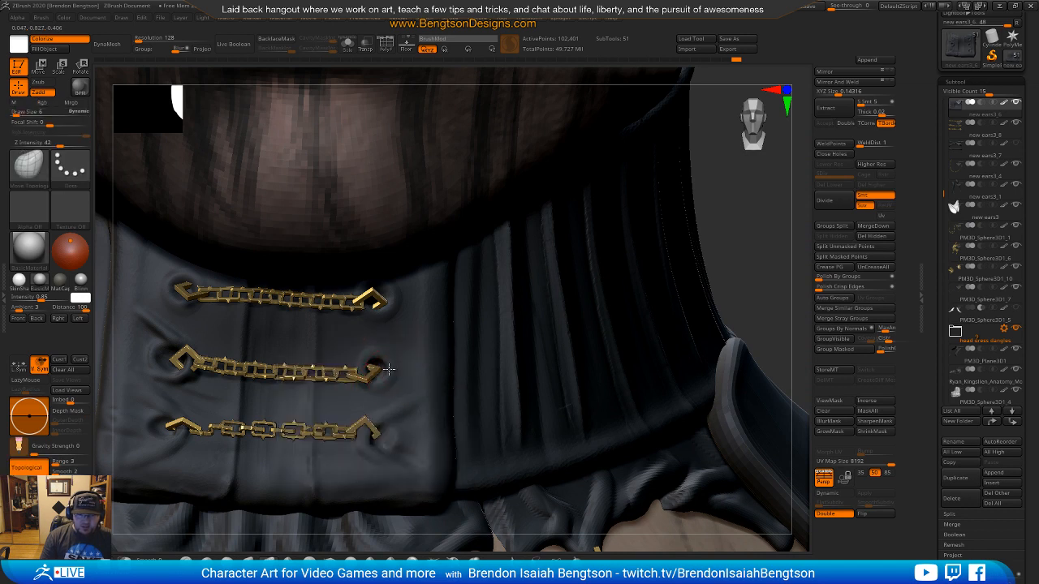
pyautogui.moveTo(378, 352); pyautogui.dragTo(377, 367)
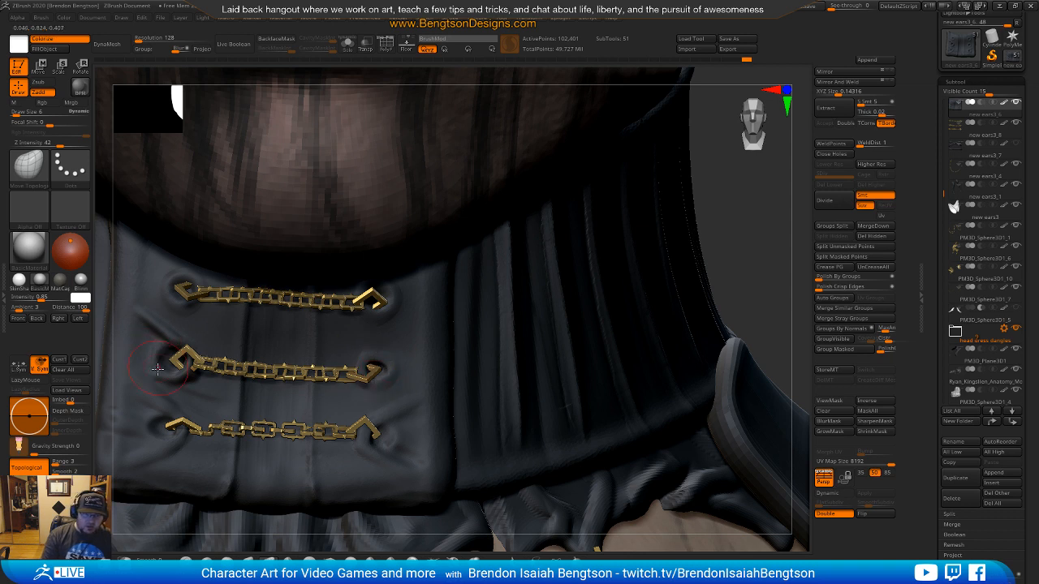
# Step: Nudge the collar panel around the three left eyelets to fit the chain ends with the Move Topological brush at draw size 6
pyautogui.moveTo(163, 342); pyautogui.dragTo(163, 350)
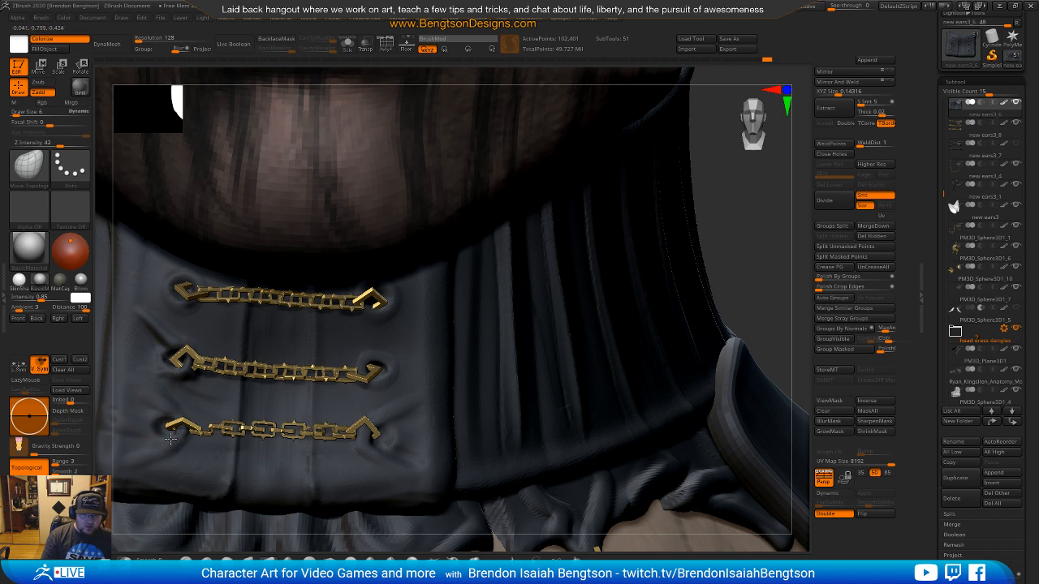
pyautogui.moveTo(166, 422); pyautogui.dragTo(182, 426)
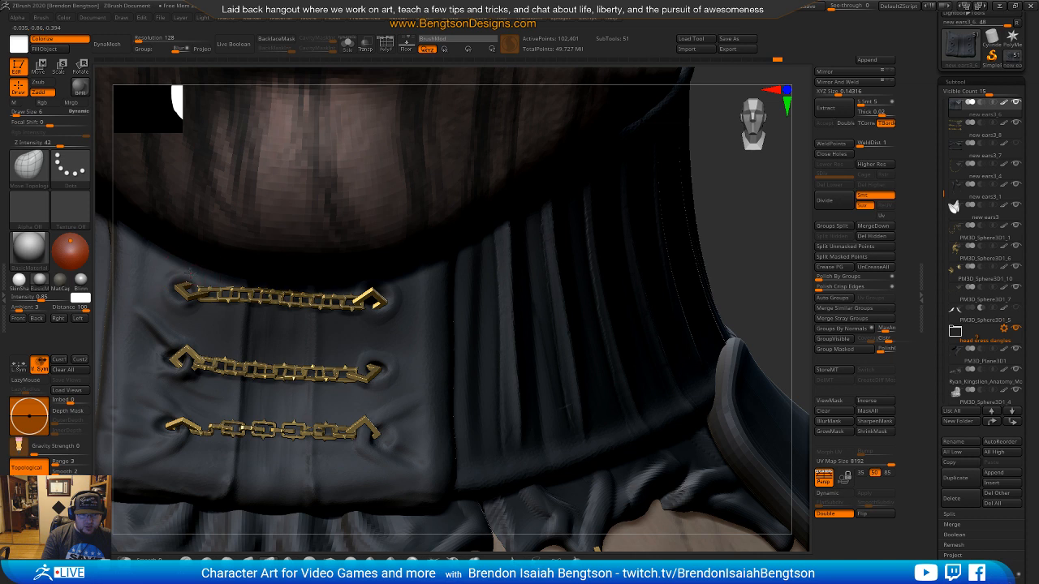
pyautogui.moveTo(168, 286); pyautogui.dragTo(173, 289)
# Step: Build up the cloth around the upper right eyelet with the ClayBuildup brush at draw size 2
pyautogui.moveTo(400, 346); pyautogui.dragTo(367, 367, button='right')
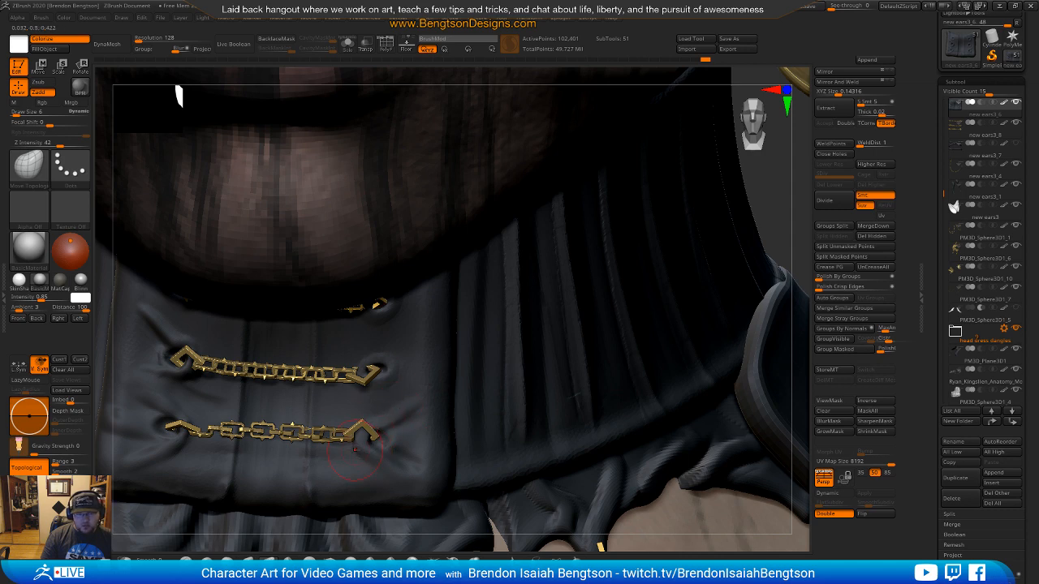
pyautogui.moveTo(355, 450); pyautogui.dragTo(367, 303, button='right')
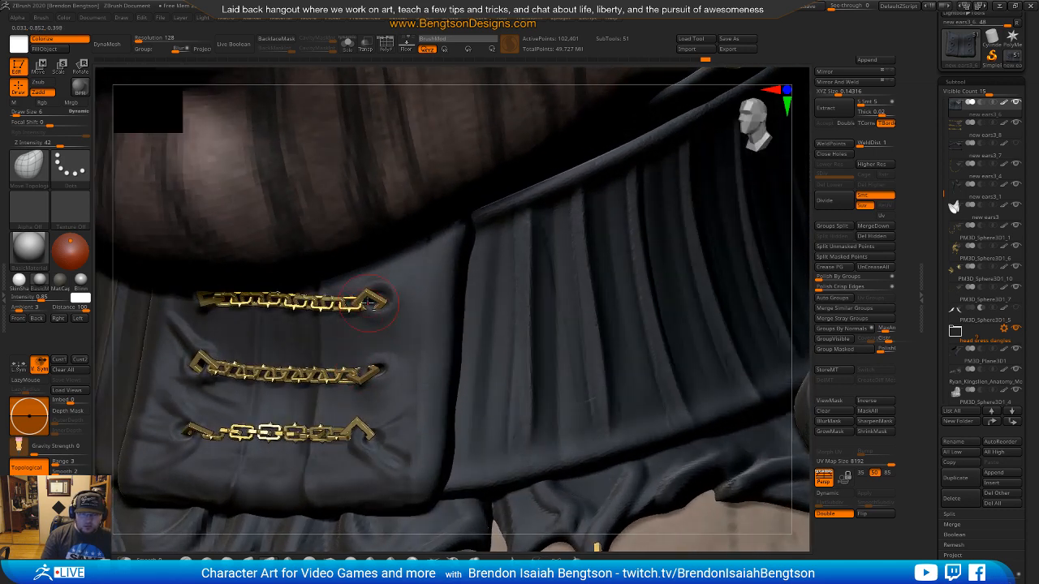
pyautogui.press('b')
pyautogui.press('c')
pyautogui.press('b')
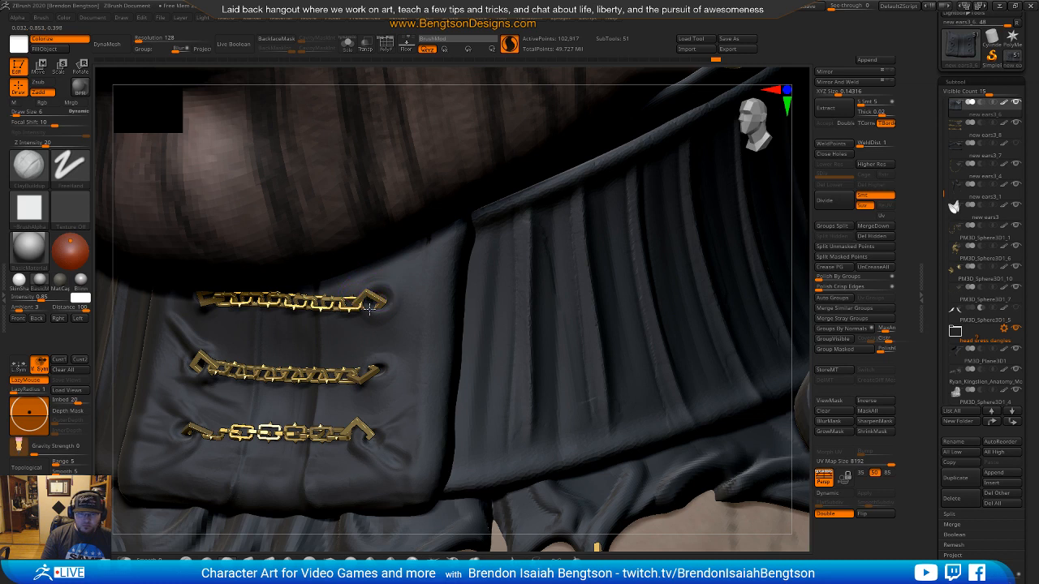
pyautogui.press('space')
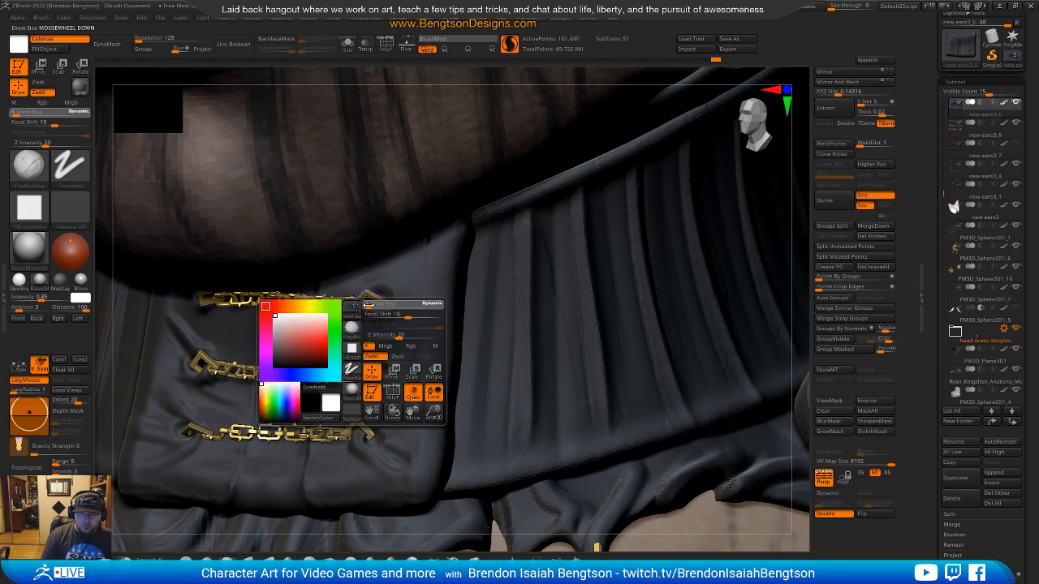
pyautogui.moveTo(368, 305); pyautogui.dragTo(366, 305)
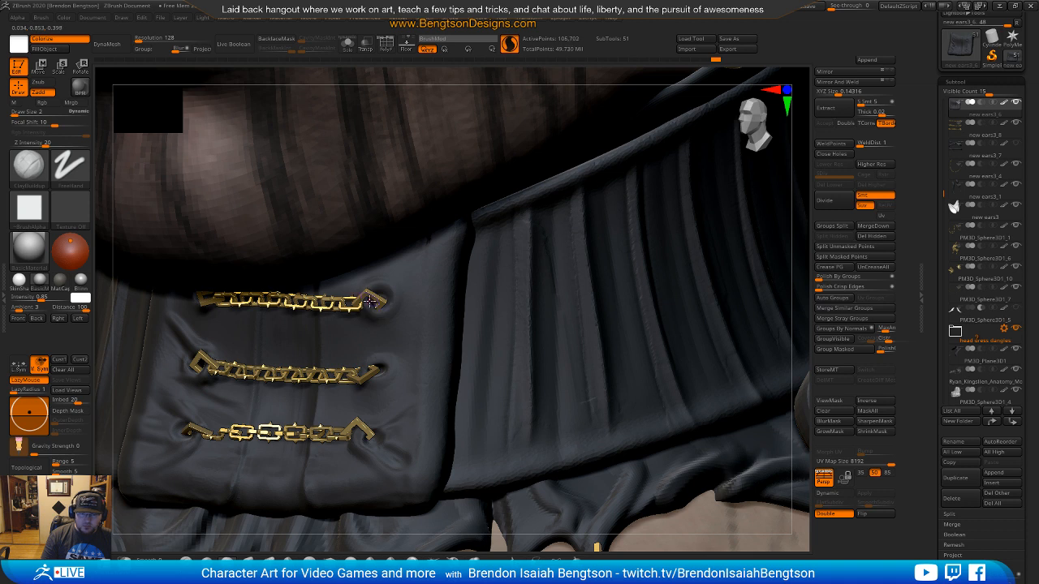
pyautogui.moveTo(398, 316)
pyautogui.mouseDown()
pyautogui.moveTo(388, 318)
pyautogui.moveTo(396, 321)
pyautogui.moveTo(376, 284)
pyautogui.moveTo(416, 259)
pyautogui.mouseUp()
# Step: Isolate the collar panel and sculpt diagonal creases from both upper eyelets toward the top corners with ClayBuildup at draw size 4
pyautogui.moveTo(415, 259); pyautogui.dragTo(388, 320, button='right')
pyautogui.hotkey('shift', 'alt', 's')
pyautogui.press('space')
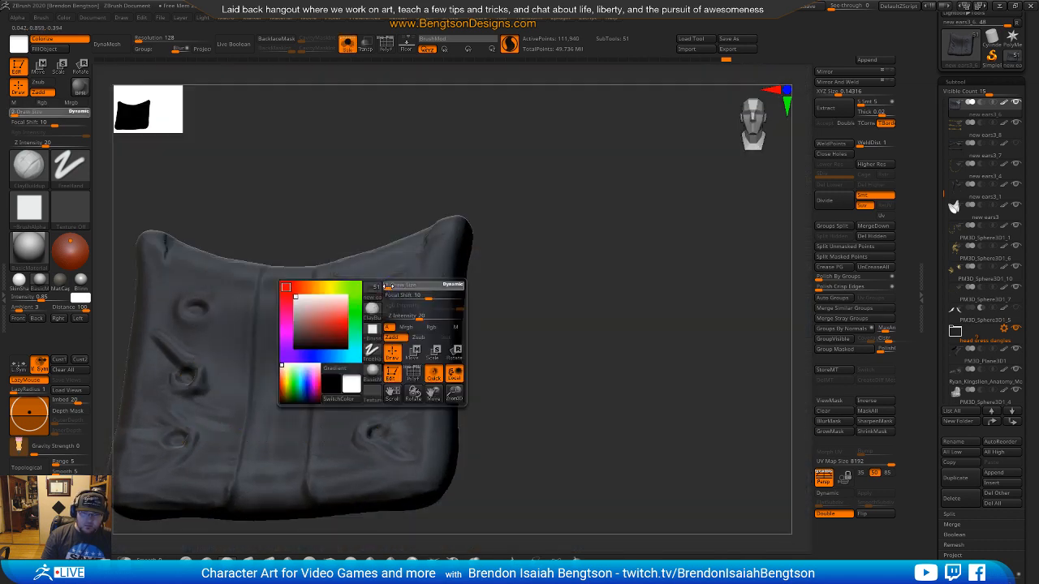
pyautogui.moveTo(391, 286); pyautogui.dragTo(386, 286)
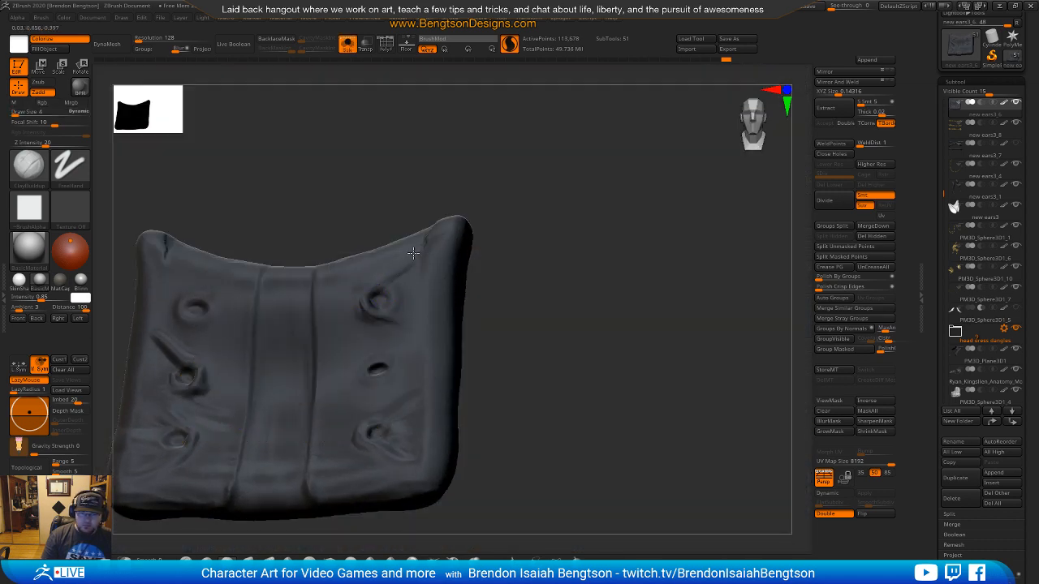
pyautogui.moveTo(421, 248); pyautogui.dragTo(359, 294)
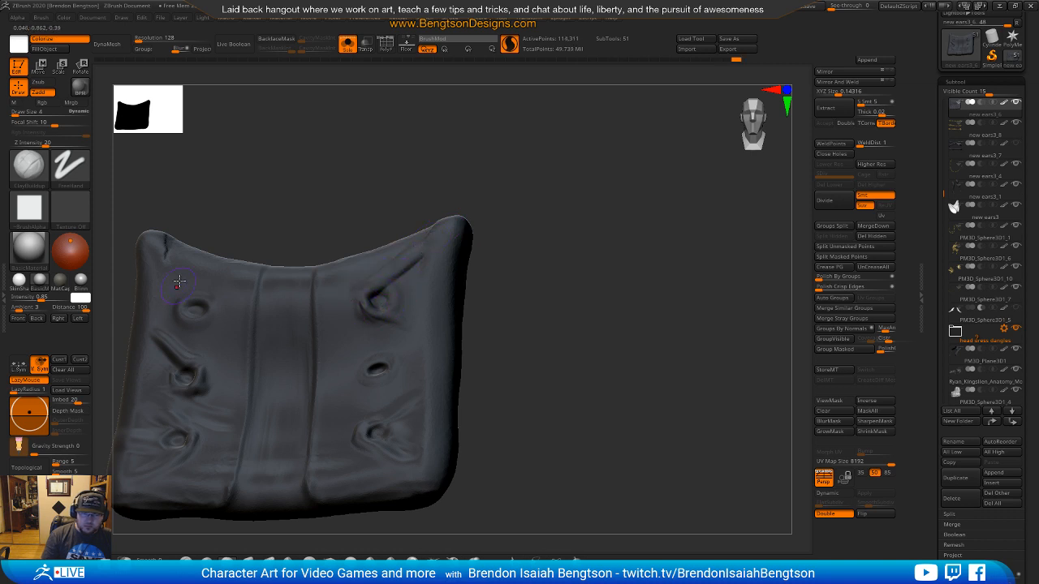
pyautogui.moveTo(185, 286); pyautogui.dragTo(148, 256)
pyautogui.moveTo(210, 301); pyautogui.dragTo(162, 271)
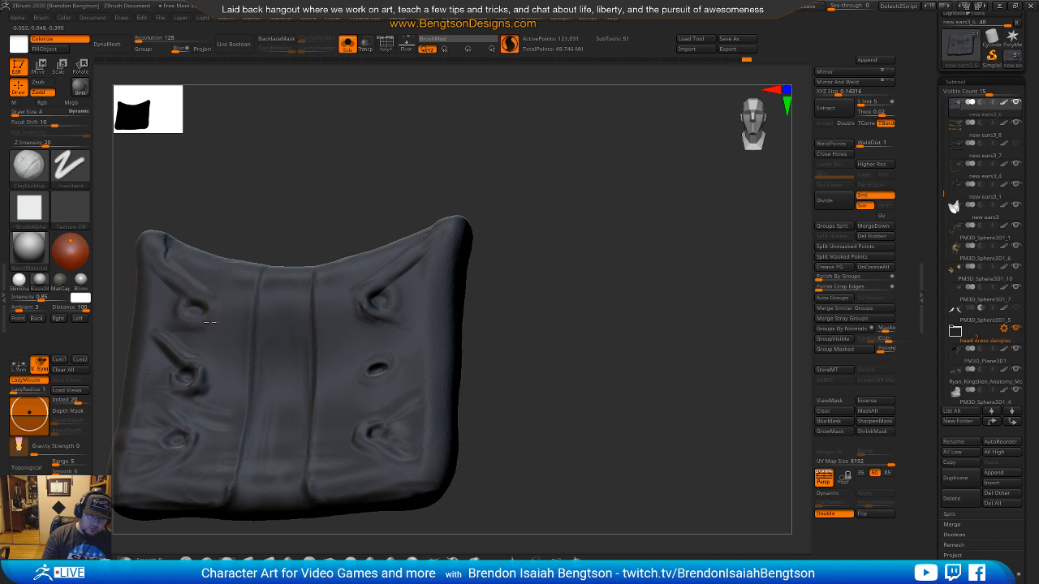
# Step: Sculpt additional folds on the inner side of the eyelets and along the panel's central seam with the ClayBuildup brush
pyautogui.press('space')
pyautogui.moveTo(235, 302); pyautogui.dragTo(252, 312)
pyautogui.moveTo(350, 294)
pyautogui.mouseDown()
pyautogui.moveTo(367, 323)
pyautogui.moveTo(353, 327)
pyautogui.mouseUp()
pyautogui.moveTo(323, 295)
pyautogui.mouseDown()
pyautogui.moveTo(343, 328)
pyautogui.moveTo(348, 443)
pyautogui.mouseUp()
pyautogui.moveTo(506, 316); pyautogui.dragTo(533, 316)
pyautogui.moveTo(248, 382)
pyautogui.mouseDown()
pyautogui.moveTo(248, 370)
pyautogui.moveTo(257, 410)
pyautogui.mouseUp()
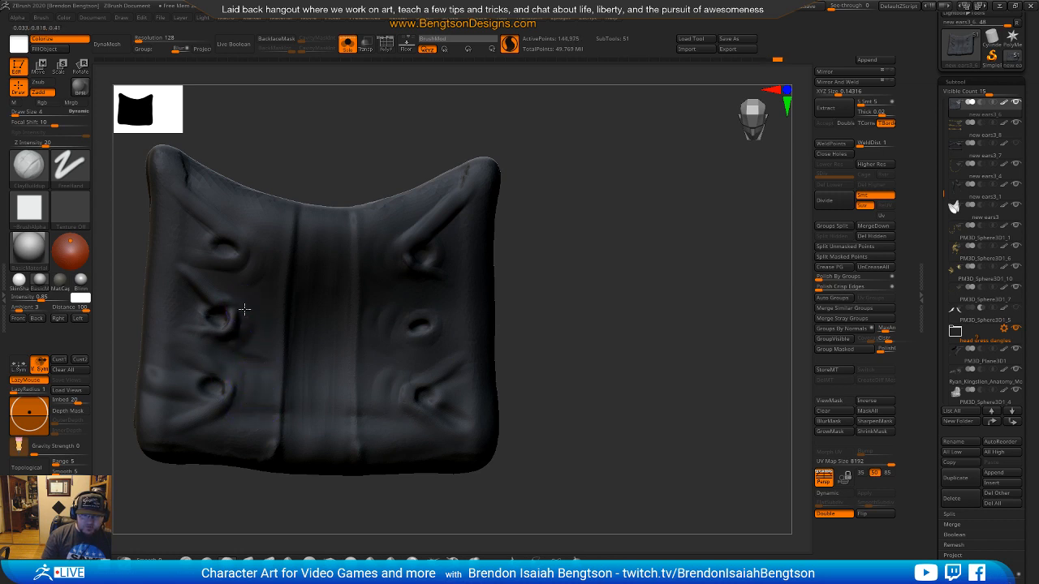
pyautogui.moveTo(256, 305); pyautogui.dragTo(269, 332)
pyautogui.moveTo(513, 272); pyautogui.dragTo(541, 278)
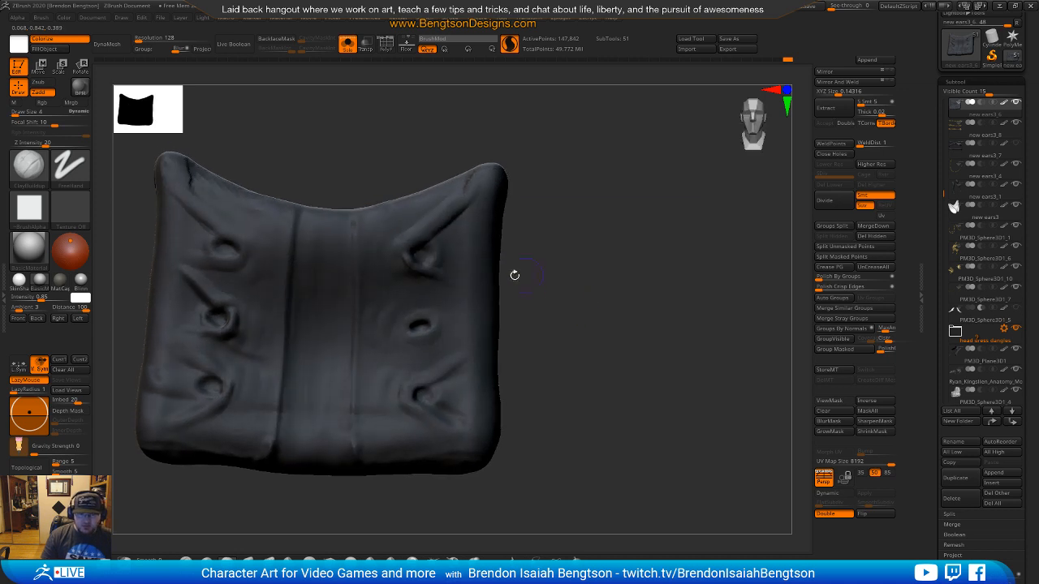
# Step: Carve creases around the middle and upper right eyelets with the DamStandard brush, and undo the last stroke
pyautogui.press('b')
pyautogui.press('d')
pyautogui.press('s')
pyautogui.moveTo(368, 351)
pyautogui.mouseDown()
pyautogui.moveTo(392, 309)
pyautogui.moveTo(415, 341)
pyautogui.mouseUp()
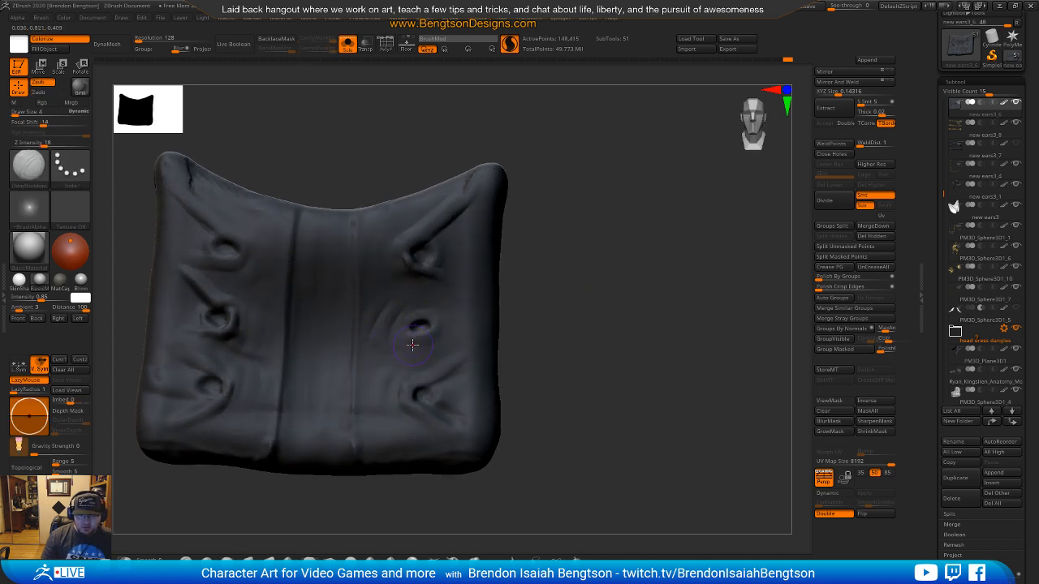
pyautogui.moveTo(431, 289); pyautogui.dragTo(397, 324)
pyautogui.moveTo(454, 295); pyautogui.dragTo(430, 298)
pyautogui.moveTo(403, 232); pyautogui.dragTo(393, 244)
pyautogui.moveTo(465, 175); pyautogui.dragTo(402, 232)
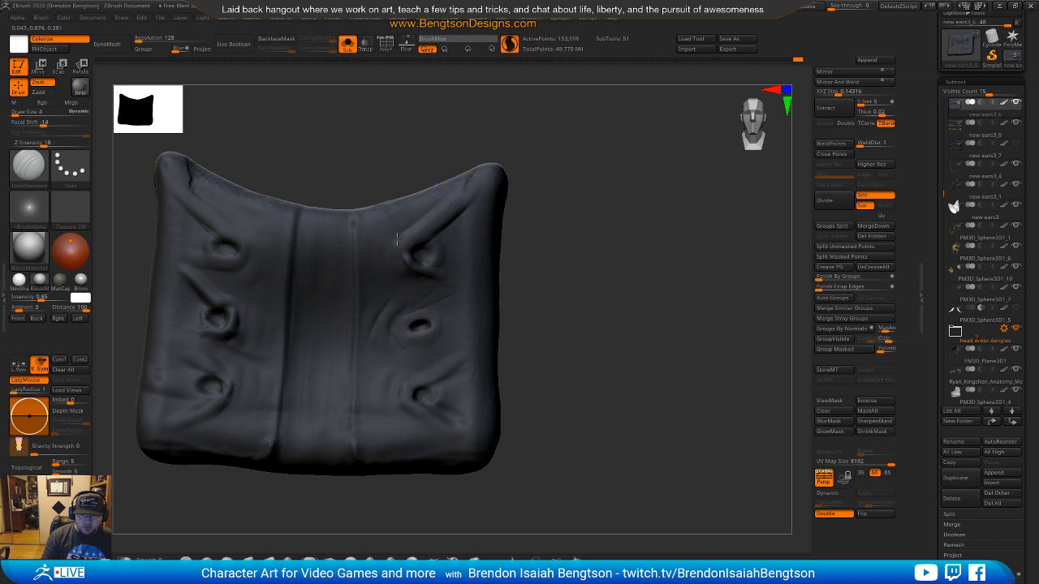
pyautogui.hotkey('ctrl', 'z')
# Step: Show the whole model again and try a ClayBuildup stroke at draw size 2 beside the upper left eyelet
pyautogui.hotkey('shift', 's')
pyautogui.moveTo(437, 345)
pyautogui.mouseDown(button='right')
pyautogui.moveTo(448, 339)
pyautogui.moveTo(439, 341)
pyautogui.mouseUp(button='right')
pyautogui.moveTo(310, 315); pyautogui.dragTo(357, 333, button='right')
pyautogui.keyDown('ctrl'); pyautogui.moveTo(322, 297); pyautogui.dragTo(317, 365, button='right'); pyautogui.keyUp('ctrl')
pyautogui.press('b')
pyautogui.press('c')
pyautogui.press('b')
pyautogui.press('space')
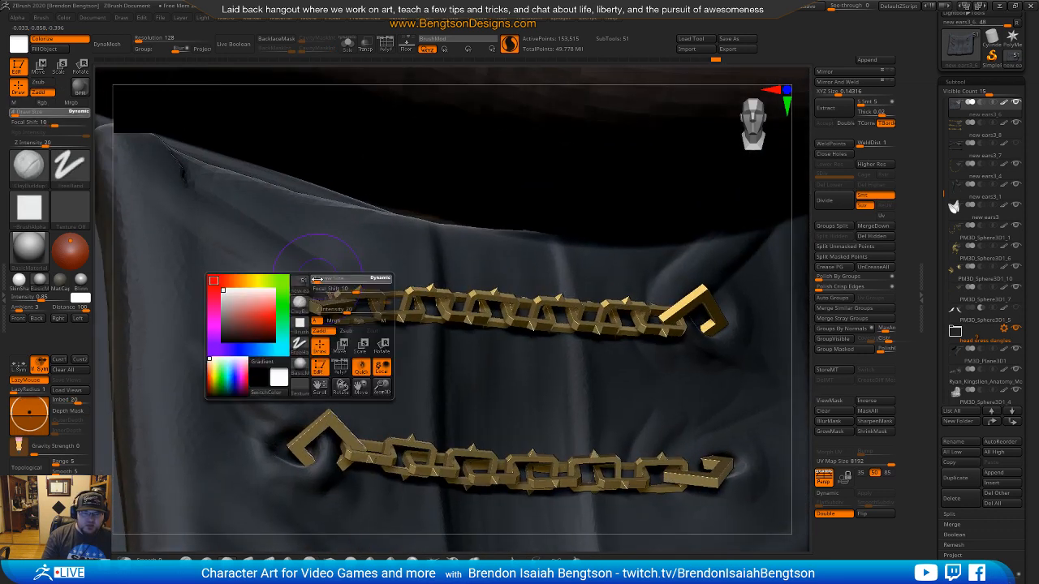
pyautogui.click(315, 279)
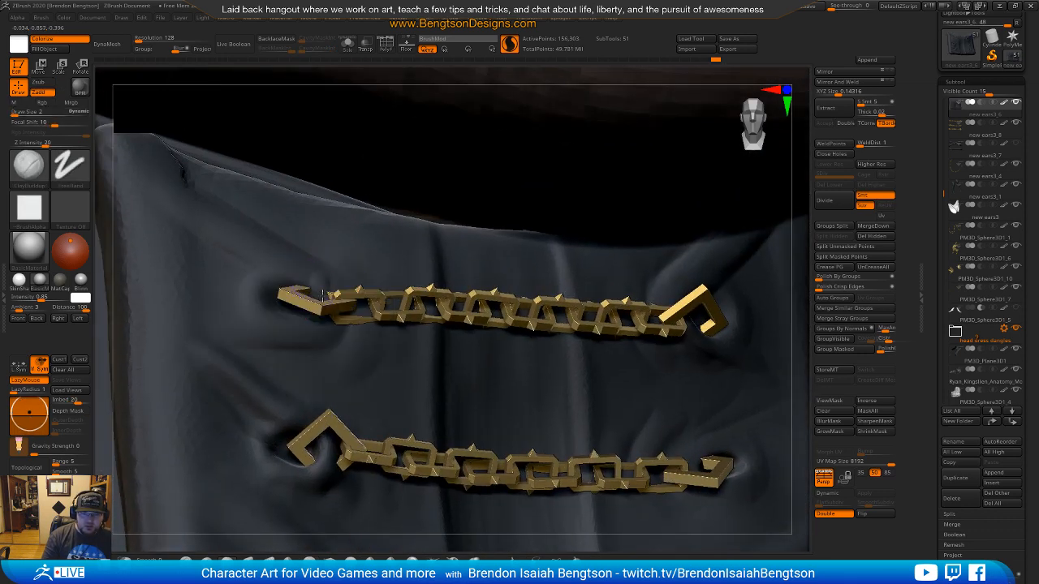
pyautogui.hotkey('ctrl', 'z')
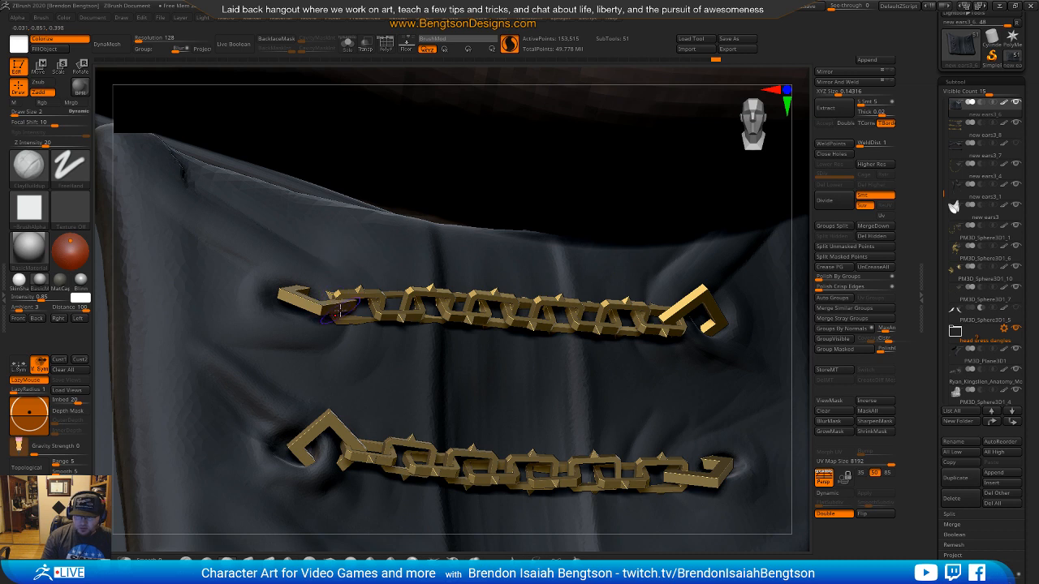
# Step: Sculpt folds above and below the upper left eyelet with ClayBuildup while the other parts are temporarily transparent
pyautogui.hotkey('shift', 't')
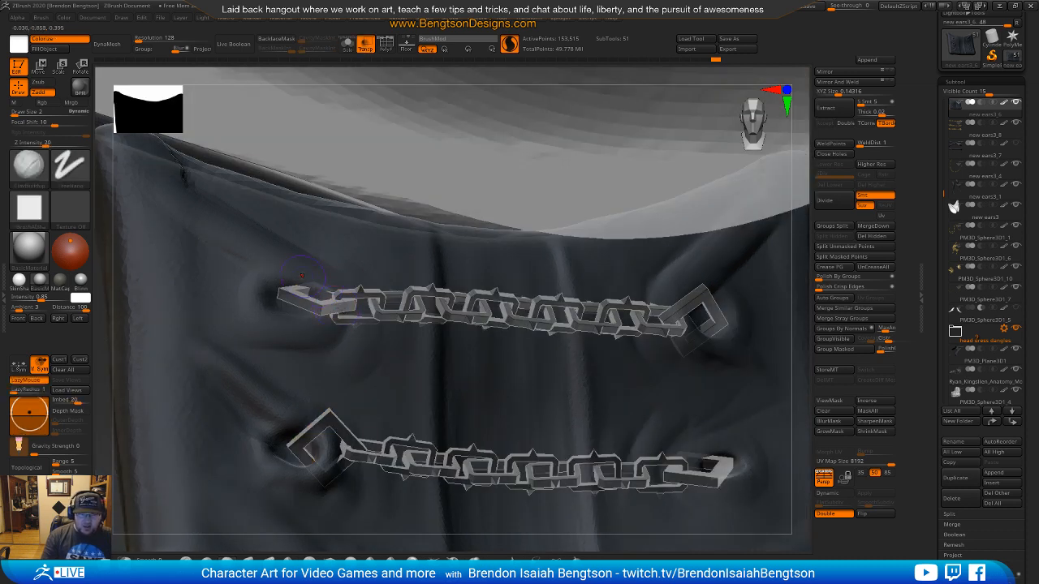
pyautogui.moveTo(248, 240); pyautogui.dragTo(318, 278)
pyautogui.moveTo(312, 278)
pyautogui.mouseDown(button='right')
pyautogui.moveTo(318, 313)
pyautogui.moveTo(268, 316)
pyautogui.moveTo(316, 321)
pyautogui.moveTo(321, 302)
pyautogui.mouseUp(button='right')
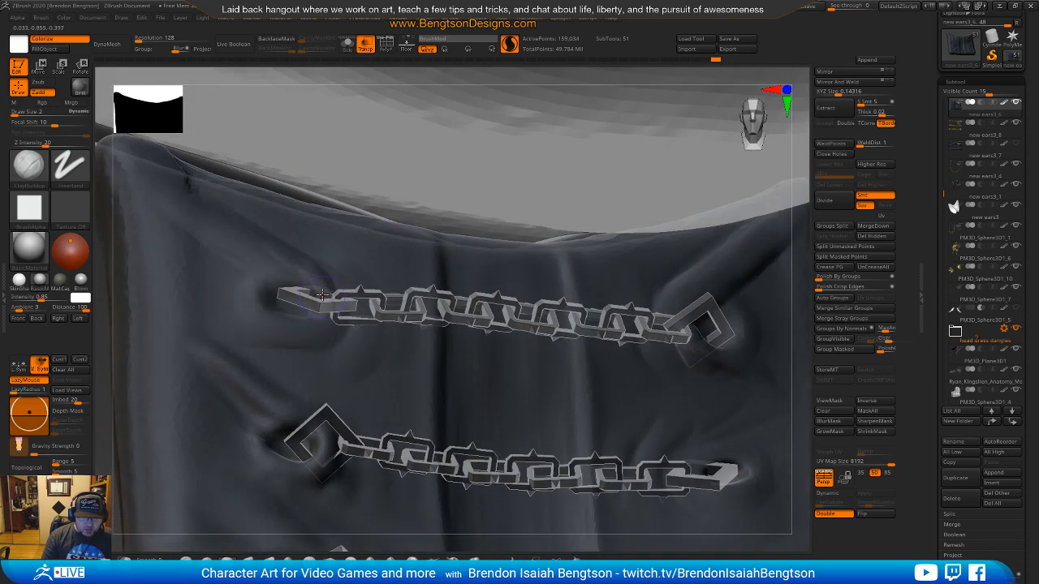
pyautogui.moveTo(321, 323)
pyautogui.mouseDown()
pyautogui.moveTo(252, 336)
pyautogui.moveTo(303, 322)
pyautogui.moveTo(254, 316)
pyautogui.mouseUp()
pyautogui.keyDown('ctrl'); pyautogui.moveTo(373, 389); pyautogui.dragTo(450, 352, button='right'); pyautogui.keyUp('ctrl')
pyautogui.moveTo(646, 470); pyautogui.dragTo(634, 403)
pyautogui.keyDown('ctrl'); pyautogui.moveTo(635, 403); pyautogui.dragTo(614, 342, button='right'); pyautogui.keyUp('ctrl')
pyautogui.hotkey('shift', 'f')
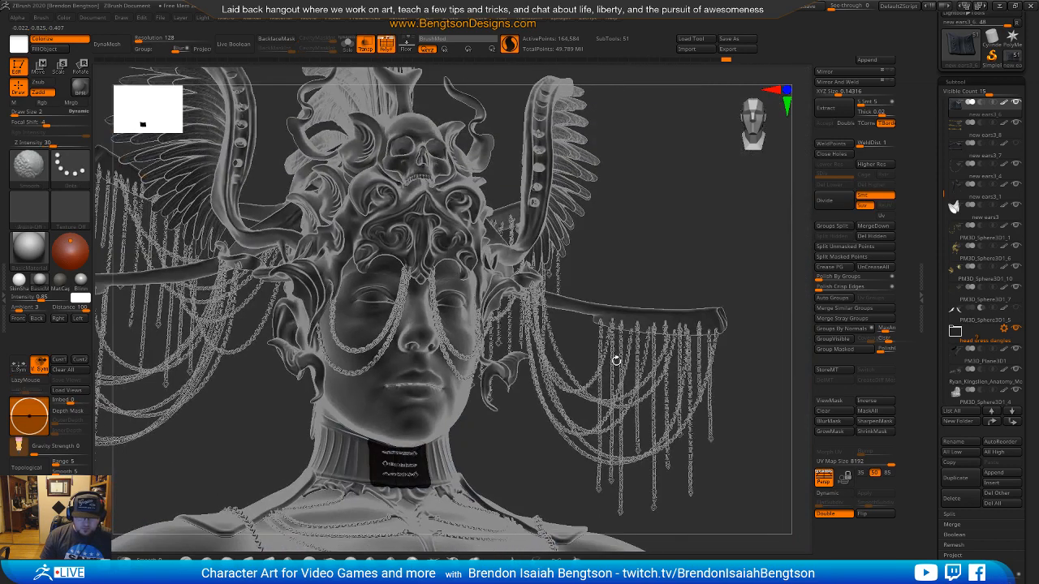
pyautogui.hotkey('shift', 't')
pyautogui.hotkey('shift', 'f')
# Step: Examine the headdress, chained collar and whole seated character from the front and from three-quarter angles
pyautogui.keyDown('shift'); pyautogui.moveTo(536, 458); pyautogui.dragTo(510, 464); pyautogui.keyUp('shift')
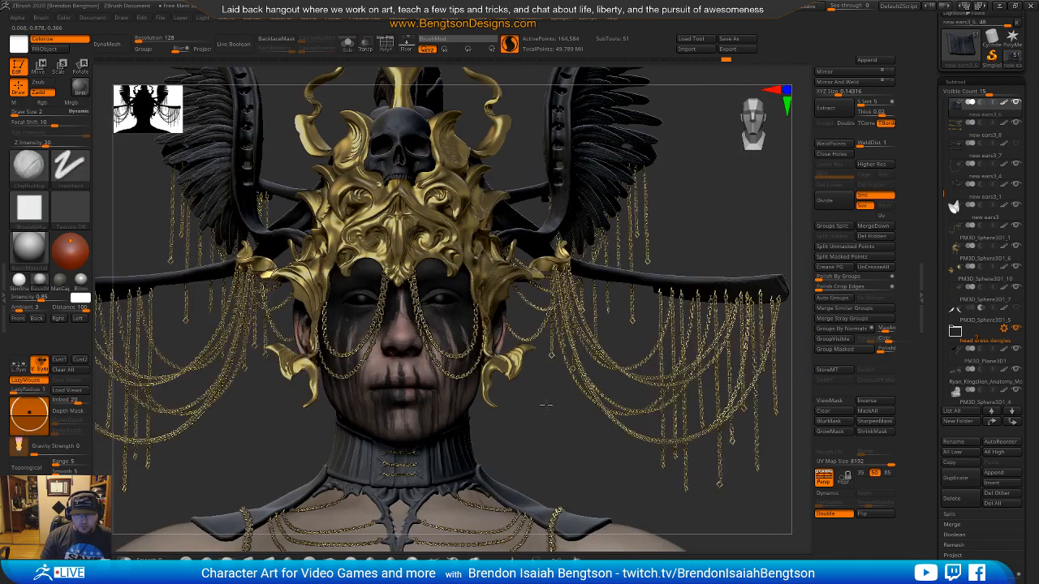
pyautogui.keyDown('ctrl'); pyautogui.moveTo(550, 417); pyautogui.dragTo(560, 365, button='right'); pyautogui.keyUp('ctrl')
pyautogui.keyDown('alt'); pyautogui.moveTo(587, 483); pyautogui.dragTo(592, 369); pyautogui.keyUp('alt')
pyautogui.moveTo(643, 341)
pyautogui.mouseDown()
pyautogui.moveTo(673, 357)
pyautogui.moveTo(657, 329)
pyautogui.mouseUp()
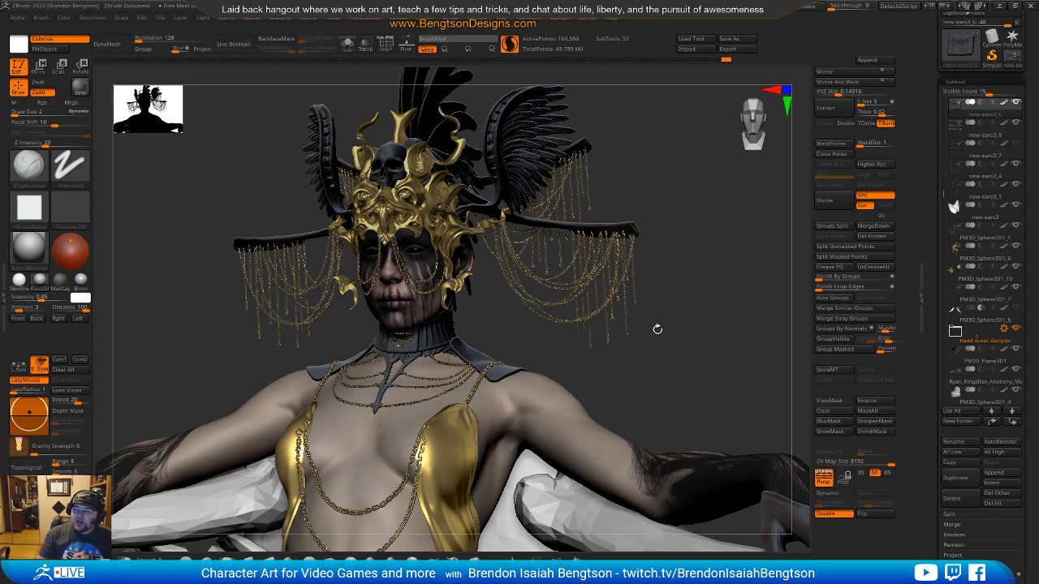
pyautogui.keyDown('alt'); pyautogui.moveTo(684, 324); pyautogui.dragTo(656, 277); pyautogui.keyUp('alt')
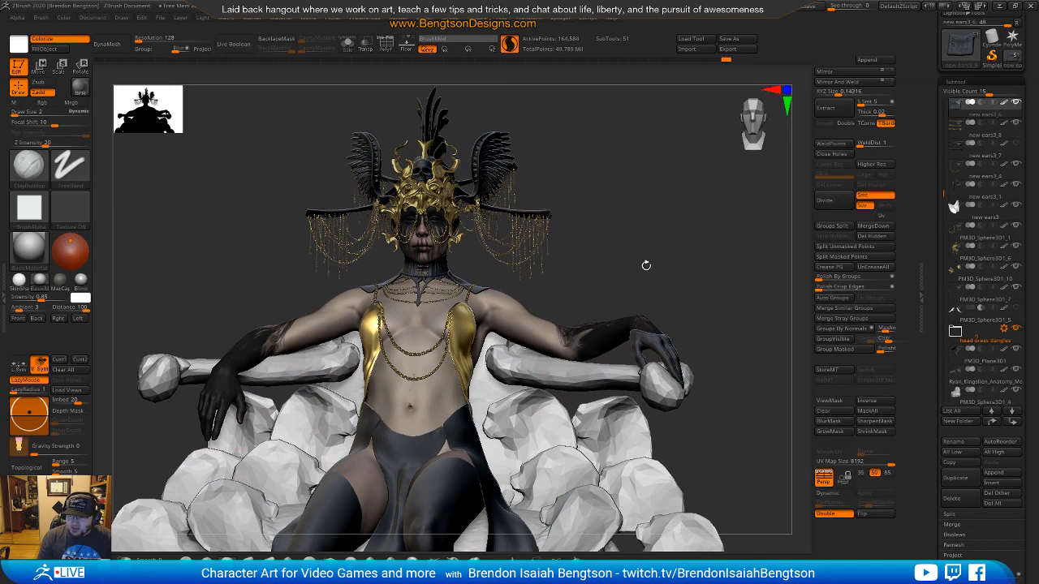
pyautogui.moveTo(663, 268); pyautogui.dragTo(636, 279)
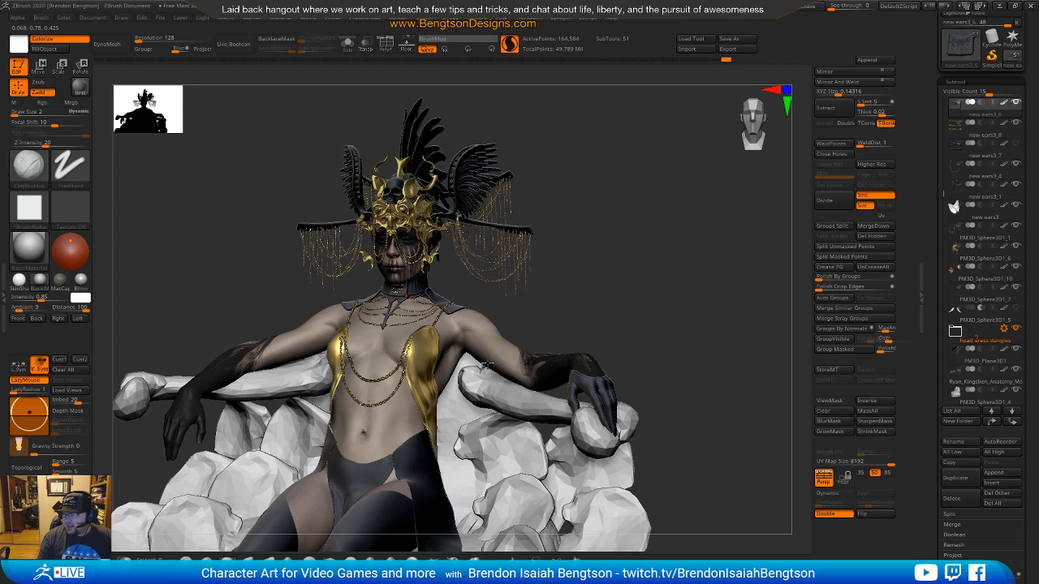
pyautogui.moveTo(556, 306); pyautogui.dragTo(590, 255)
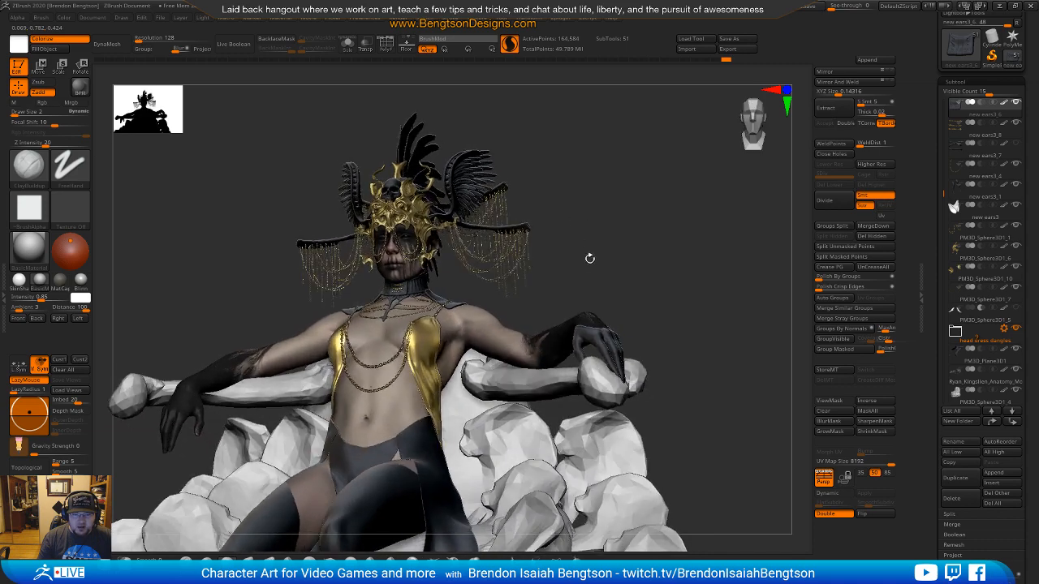
pyautogui.moveTo(591, 304); pyautogui.dragTo(613, 258)
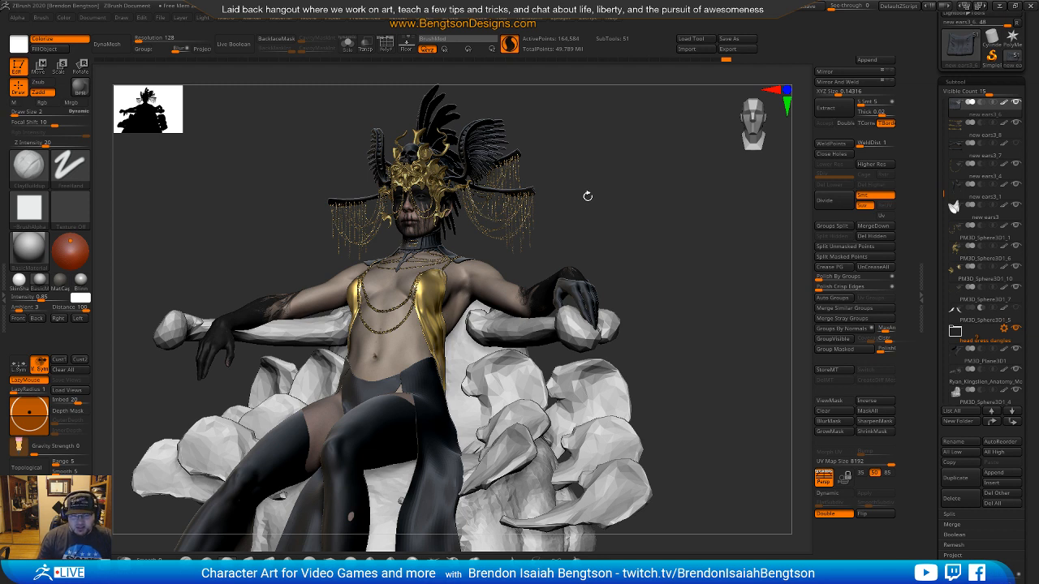
pyautogui.moveTo(651, 271)
pyautogui.mouseDown()
pyautogui.moveTo(663, 269)
pyautogui.moveTo(622, 271)
pyautogui.moveTo(655, 274)
pyautogui.mouseUp()
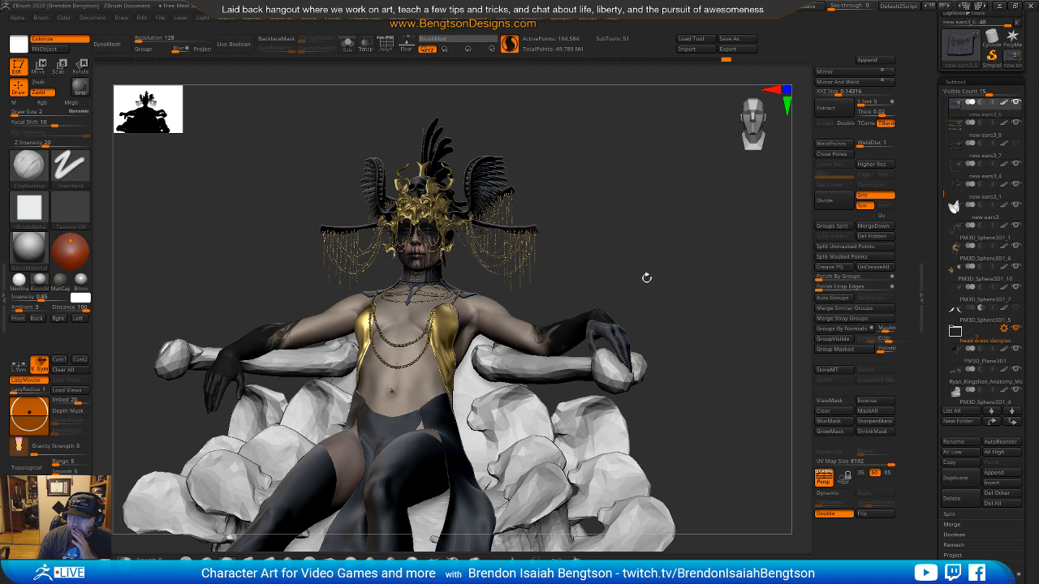
pyautogui.moveTo(655, 278); pyautogui.dragTo(647, 277)
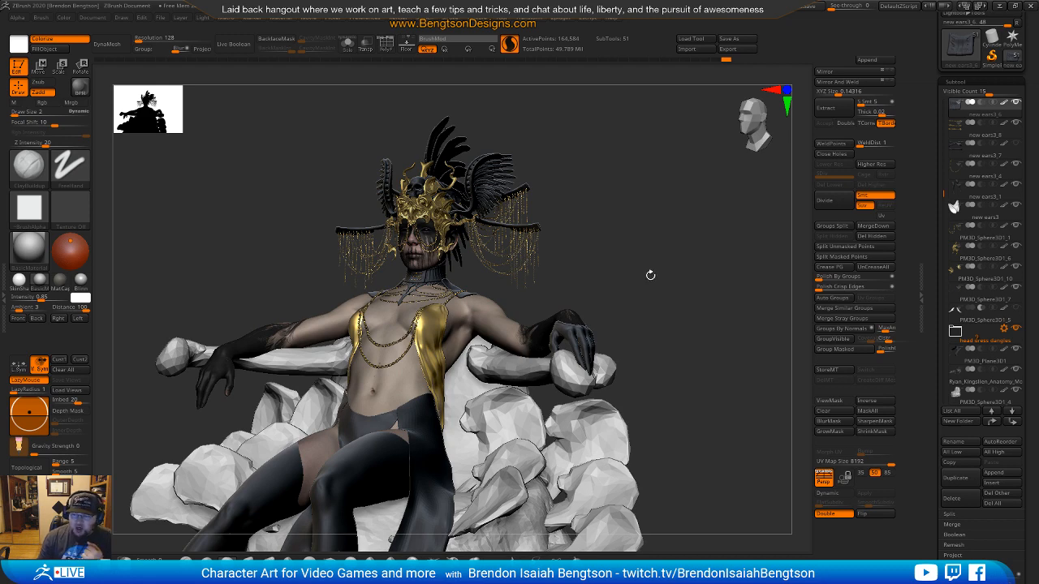
pyautogui.moveTo(654, 287); pyautogui.dragTo(637, 269)
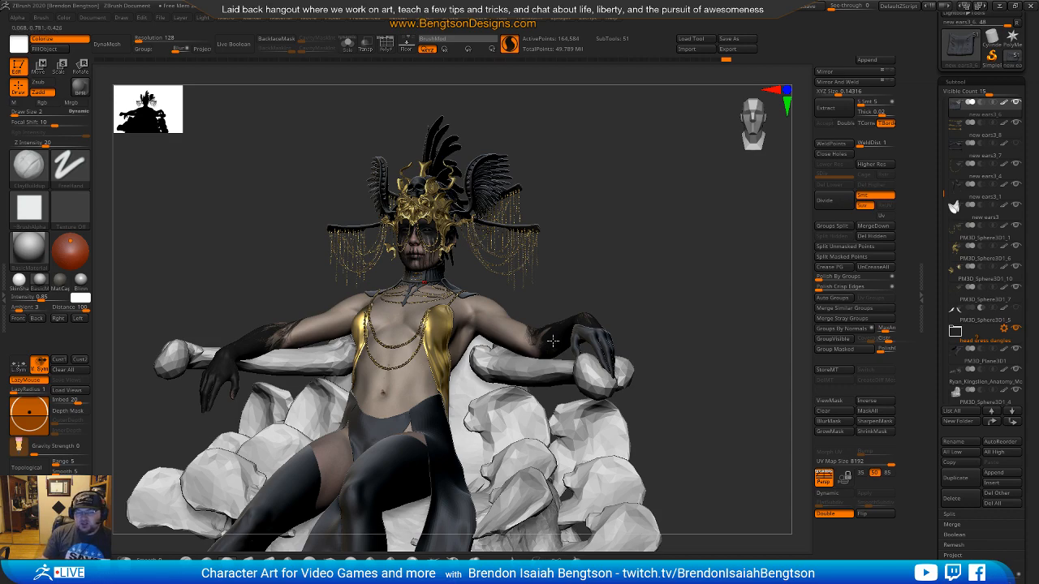
pyautogui.moveTo(621, 276)
pyautogui.mouseDown()
pyautogui.moveTo(598, 283)
pyautogui.moveTo(579, 272)
pyautogui.moveTo(612, 261)
pyautogui.mouseUp()
pyautogui.moveTo(691, 267); pyautogui.dragTo(719, 269)
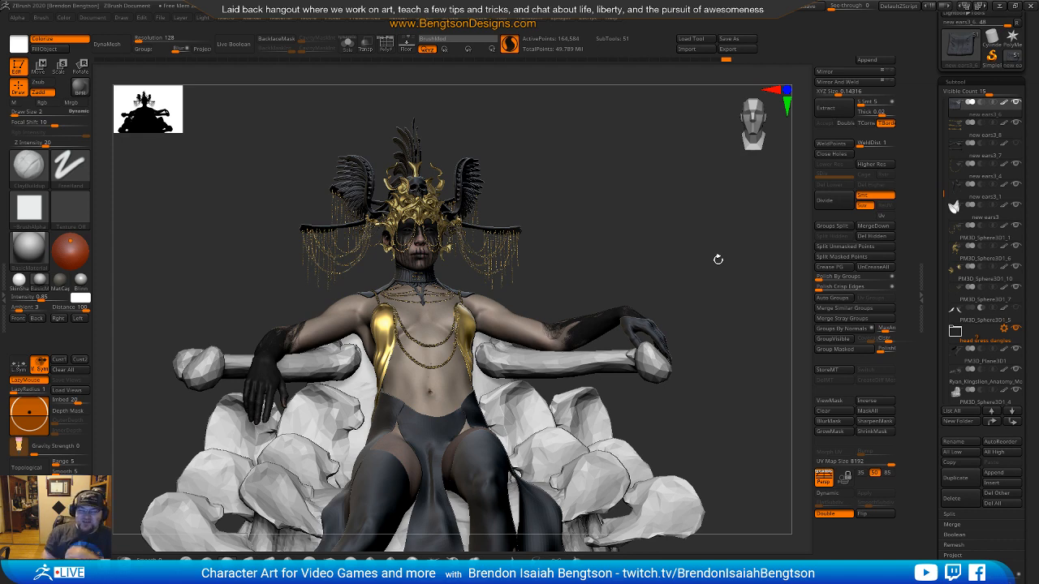
pyautogui.moveTo(628, 242); pyautogui.dragTo(580, 281)
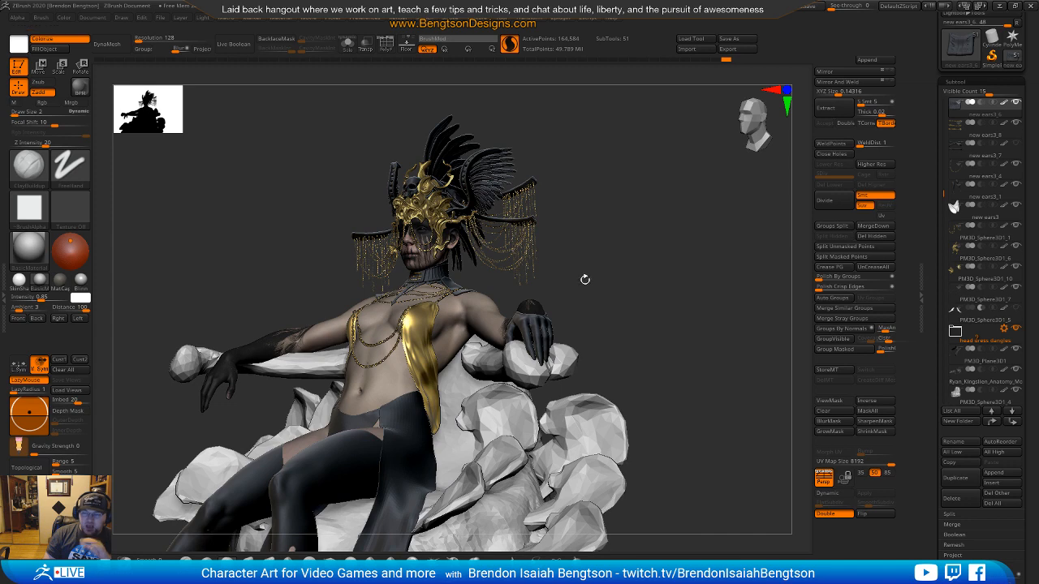
pyautogui.moveTo(614, 278)
pyautogui.mouseDown()
pyautogui.moveTo(615, 296)
pyautogui.moveTo(596, 281)
pyautogui.moveTo(612, 265)
pyautogui.moveTo(603, 284)
pyautogui.mouseUp()
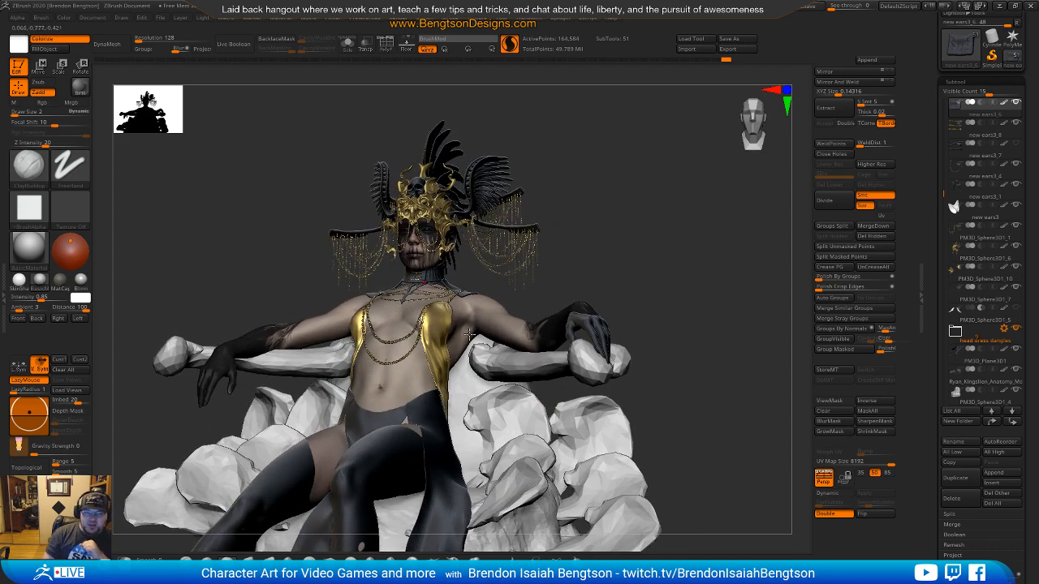
pyautogui.moveTo(626, 255)
pyautogui.mouseDown()
pyautogui.moveTo(637, 261)
pyautogui.moveTo(618, 261)
pyautogui.mouseUp()
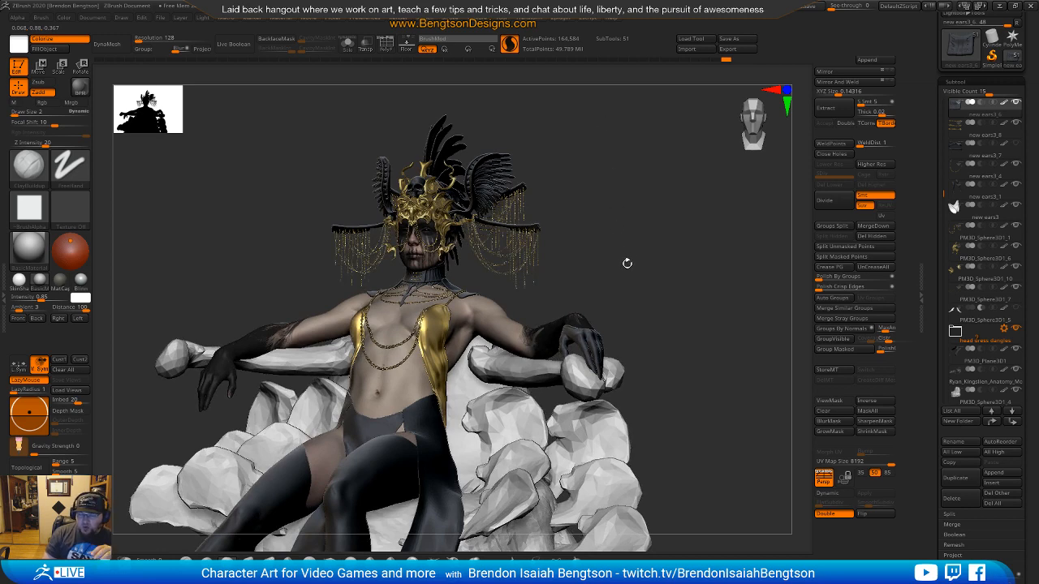
pyautogui.moveTo(625, 262); pyautogui.dragTo(612, 214)
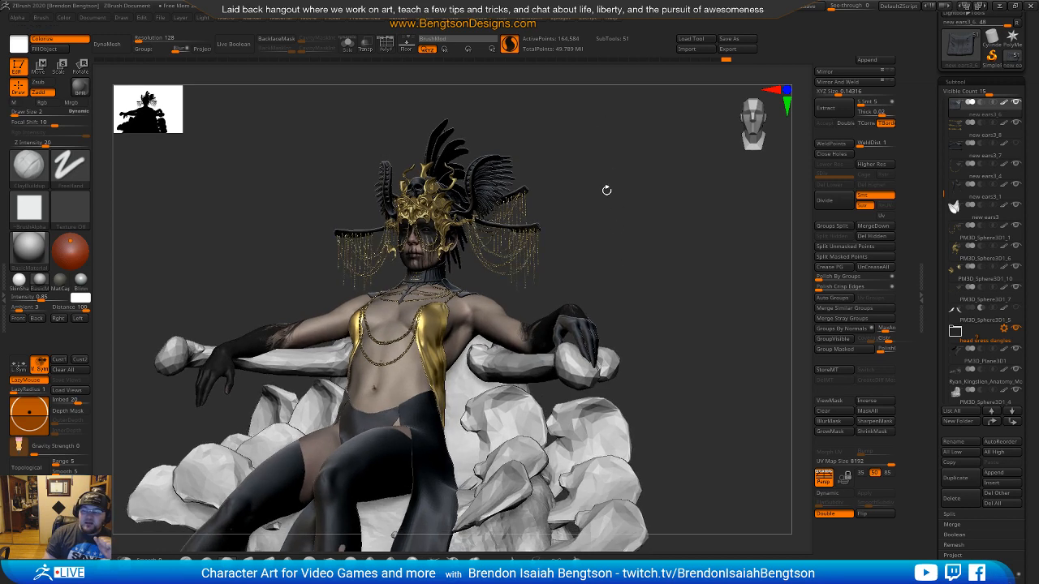
# Step: Examine the headdress, hanging chains and chained collar from the front and from three-quarter angles
pyautogui.moveTo(652, 267)
pyautogui.mouseDown()
pyautogui.moveTo(629, 266)
pyautogui.moveTo(652, 263)
pyautogui.mouseUp()
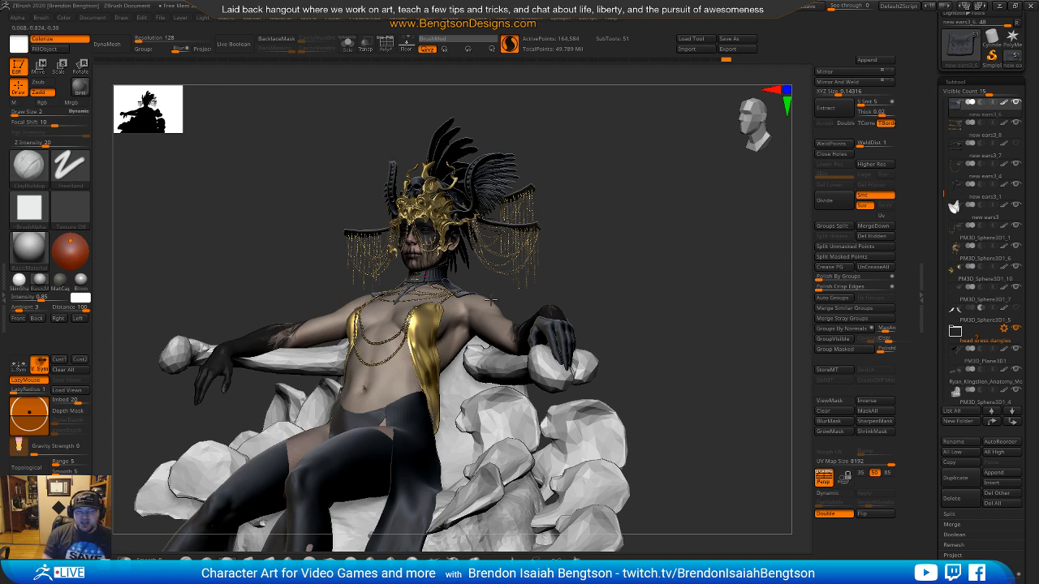
pyautogui.keyDown('alt'); pyautogui.moveTo(612, 264); pyautogui.dragTo(612, 318); pyautogui.keyUp('alt')
pyautogui.keyDown('alt'); pyautogui.moveTo(699, 235); pyautogui.dragTo(588, 205); pyautogui.keyUp('alt')
pyautogui.keyDown('alt'); pyautogui.moveTo(506, 308); pyautogui.dragTo(516, 347); pyautogui.keyUp('alt')
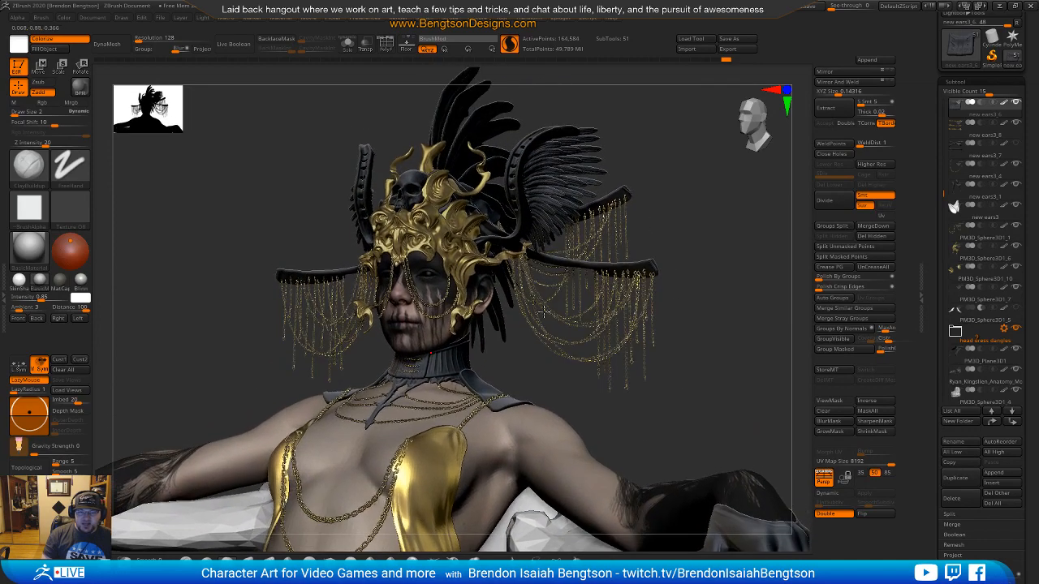
pyautogui.keyDown('shift'); pyautogui.moveTo(717, 250); pyautogui.dragTo(674, 256); pyautogui.keyUp('shift')
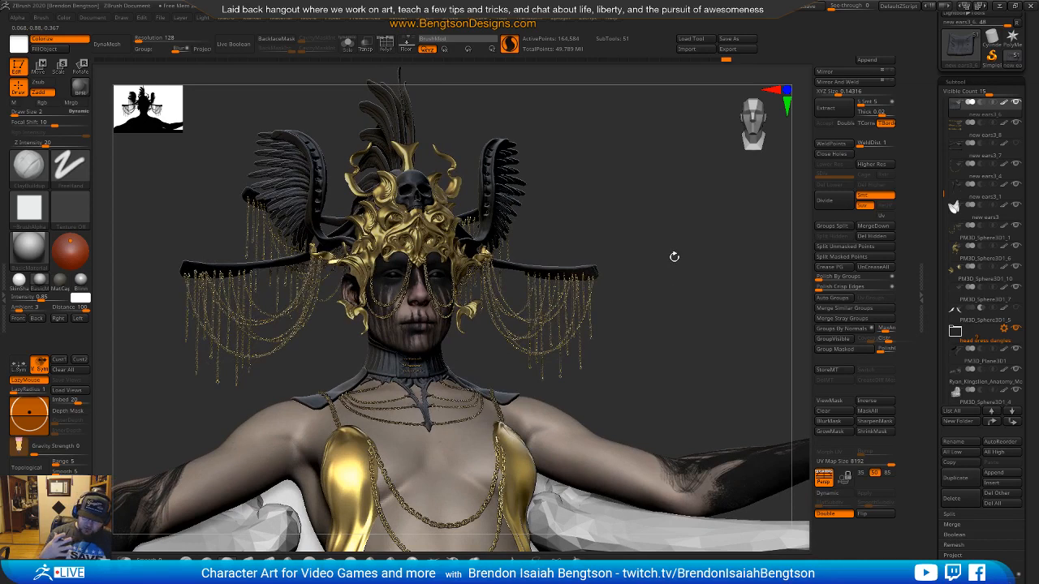
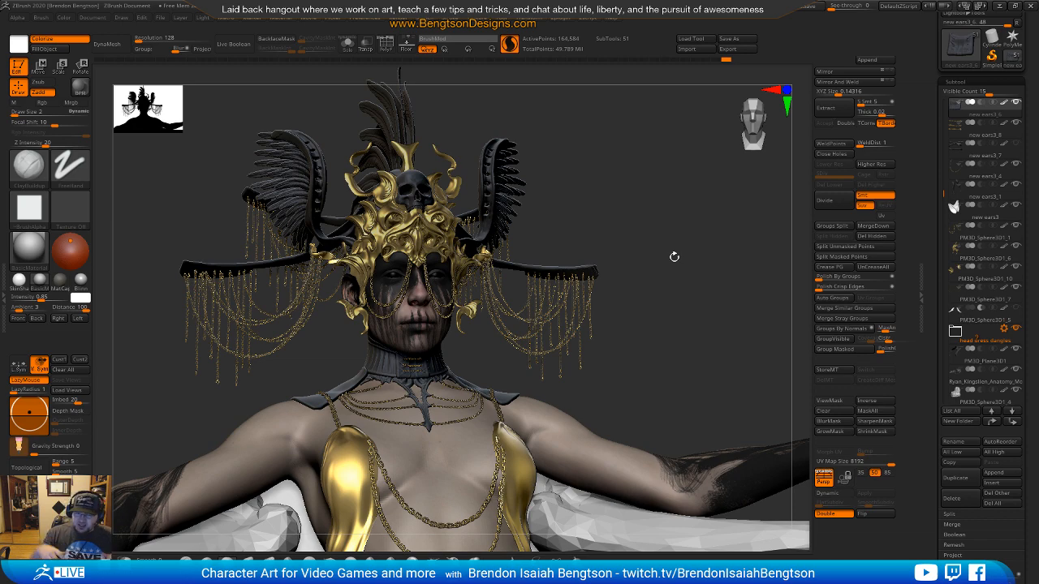
pyautogui.moveTo(661, 350)
pyautogui.mouseDown()
pyautogui.moveTo(625, 345)
pyautogui.moveTo(650, 344)
pyautogui.mouseUp()
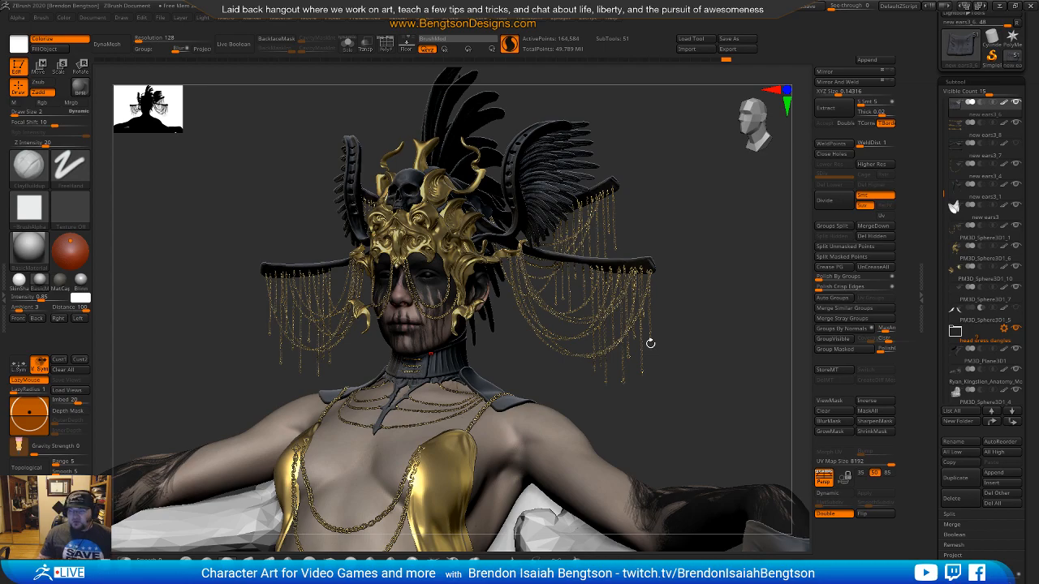
pyautogui.moveTo(687, 383); pyautogui.dragTo(714, 381)
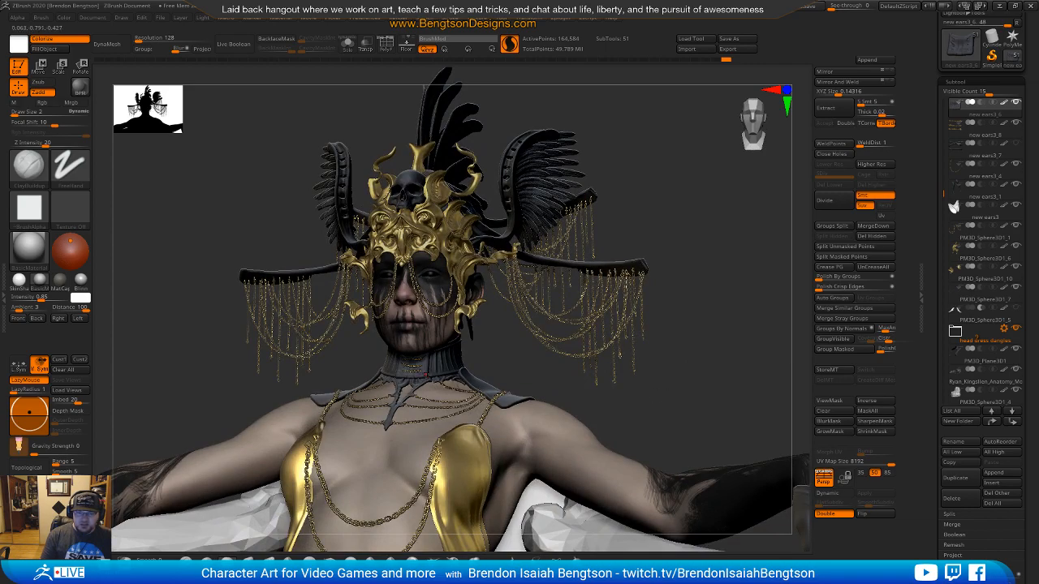
# Step: Examine the face, bare ear and neck chains up close from the front and from the side
pyautogui.keyDown('ctrl'); pyautogui.moveTo(429, 362); pyautogui.dragTo(459, 373, button='right'); pyautogui.keyUp('ctrl')
pyautogui.keyDown('alt'); pyautogui.moveTo(414, 158); pyautogui.dragTo(523, 353, button='right'); pyautogui.keyUp('alt')
pyautogui.moveTo(590, 424); pyautogui.dragTo(557, 427)
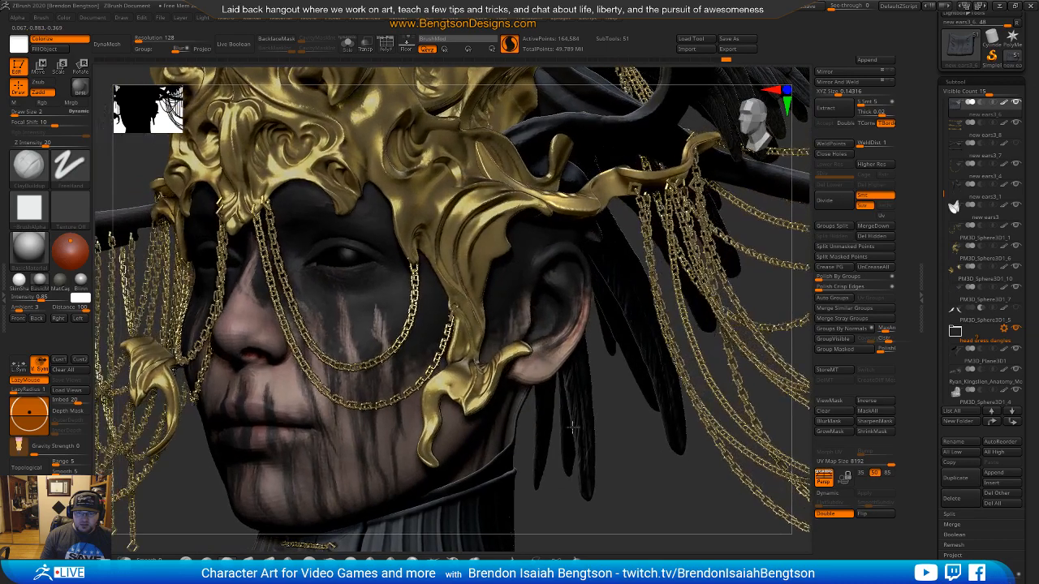
pyautogui.moveTo(611, 444)
pyautogui.keyDown('alt'); pyautogui.mouseDown(button='right')
pyautogui.moveTo(612, 422)
pyautogui.moveTo(591, 446)
pyautogui.mouseUp(button='right'); pyautogui.keyUp('alt')
pyautogui.moveTo(592, 446); pyautogui.dragTo(529, 345)
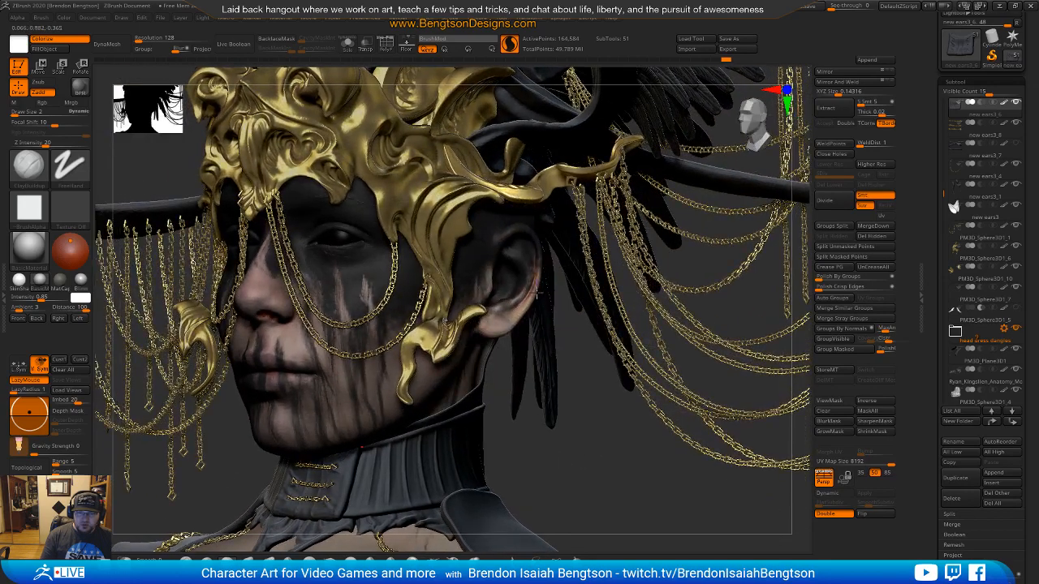
pyautogui.moveTo(590, 463); pyautogui.dragTo(589, 447)
pyautogui.moveTo(564, 482)
pyautogui.keyDown('alt'); pyautogui.mouseDown()
pyautogui.moveTo(580, 364)
pyautogui.moveTo(605, 377)
pyautogui.moveTo(589, 362)
pyautogui.moveTo(593, 375)
pyautogui.mouseUp(); pyautogui.keyUp('alt')
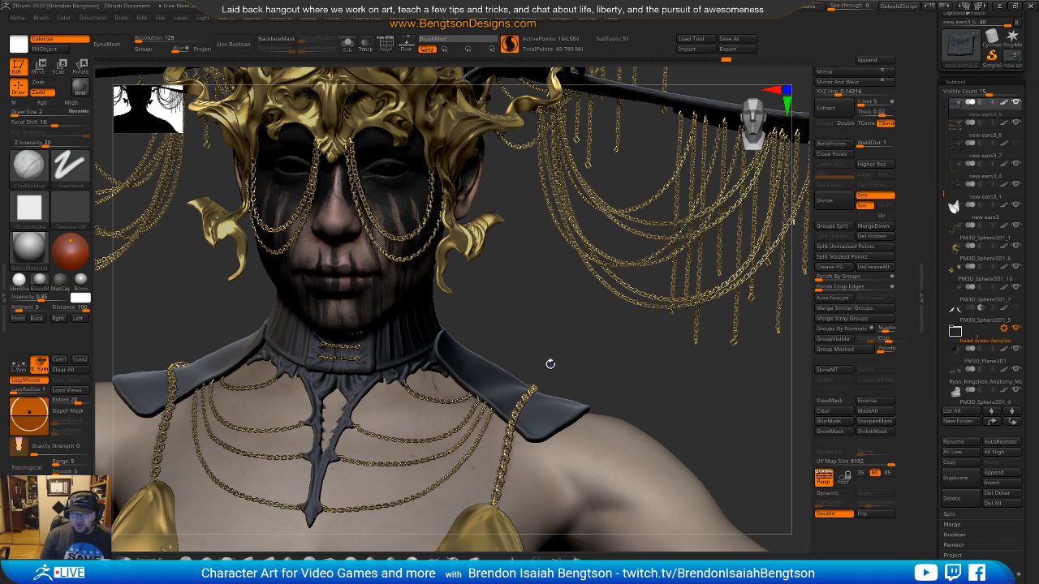
pyautogui.keyDown('alt'); pyautogui.moveTo(533, 281); pyautogui.dragTo(538, 360); pyautogui.keyUp('alt')
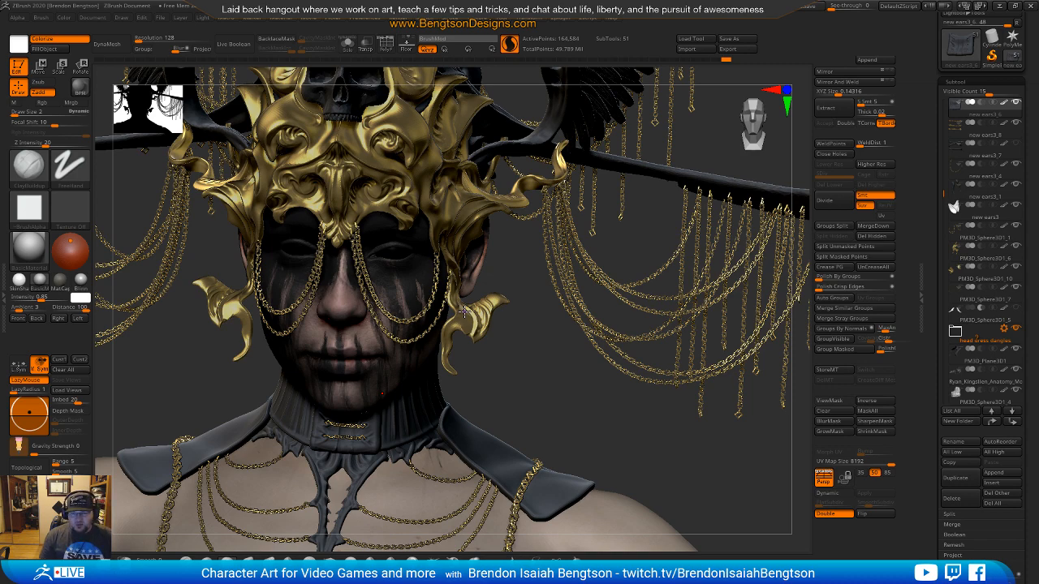
pyautogui.moveTo(526, 410)
pyautogui.mouseDown()
pyautogui.moveTo(532, 397)
pyautogui.moveTo(497, 299)
pyautogui.mouseUp()
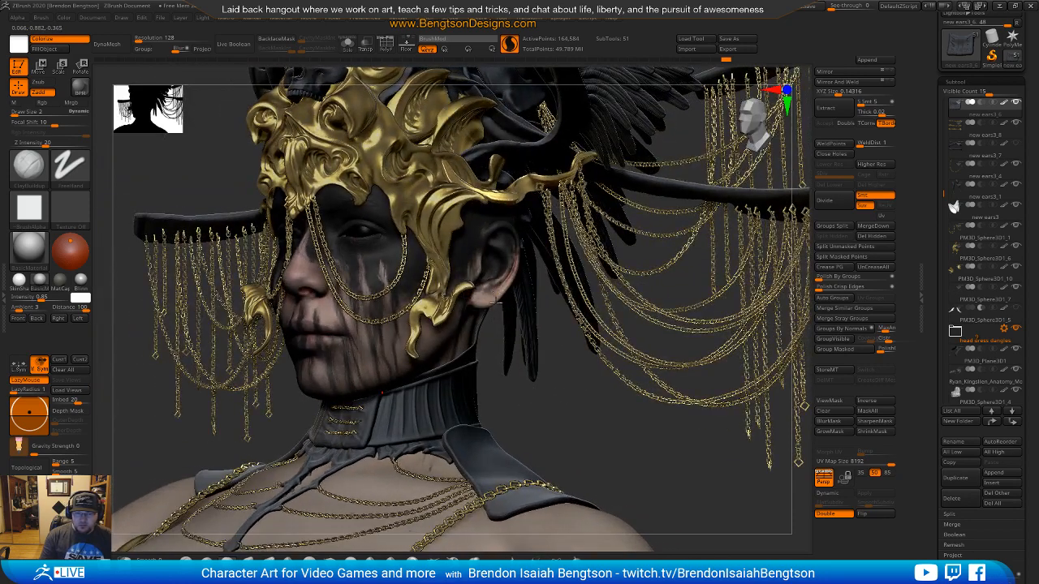
# Step: Make the gold mask the active subtool and choose the Circle02 ring from the IMM SteamGear insert brush
pyautogui.keyDown('alt'); pyautogui.click(438, 284); pyautogui.keyUp('alt')
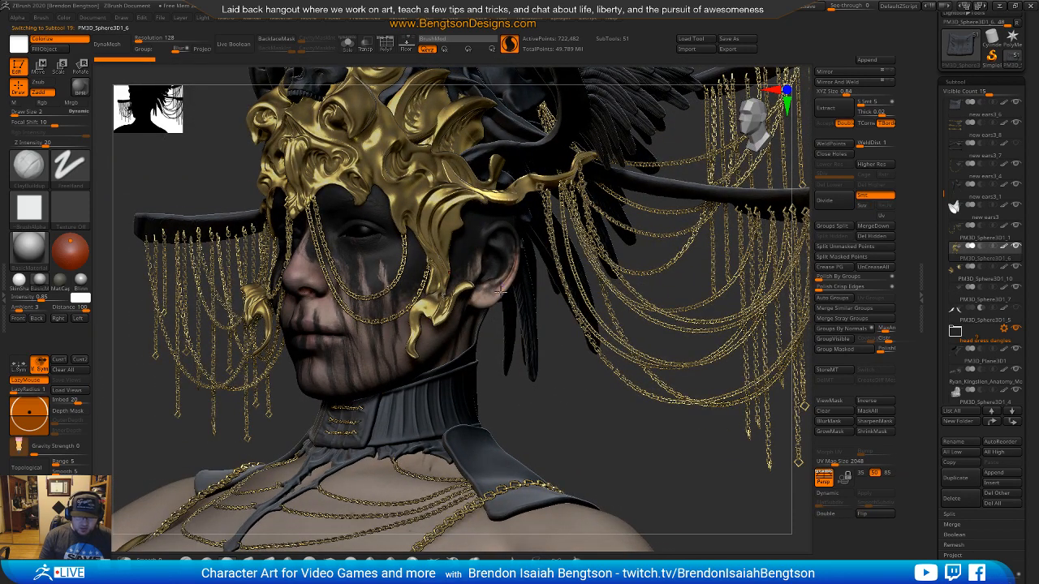
pyautogui.click(876, 62)
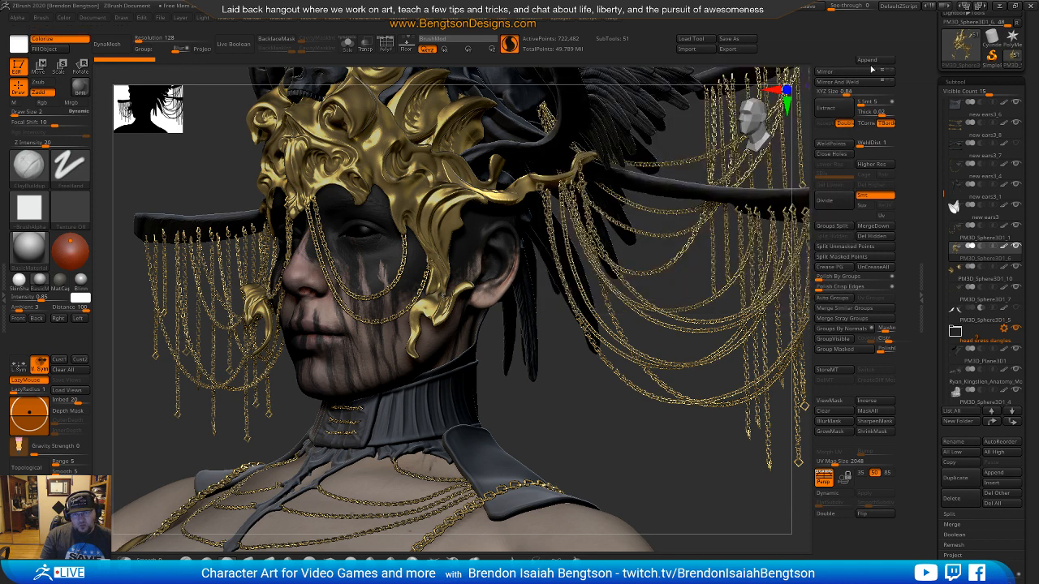
pyautogui.moveTo(547, 426); pyautogui.dragTo(508, 438)
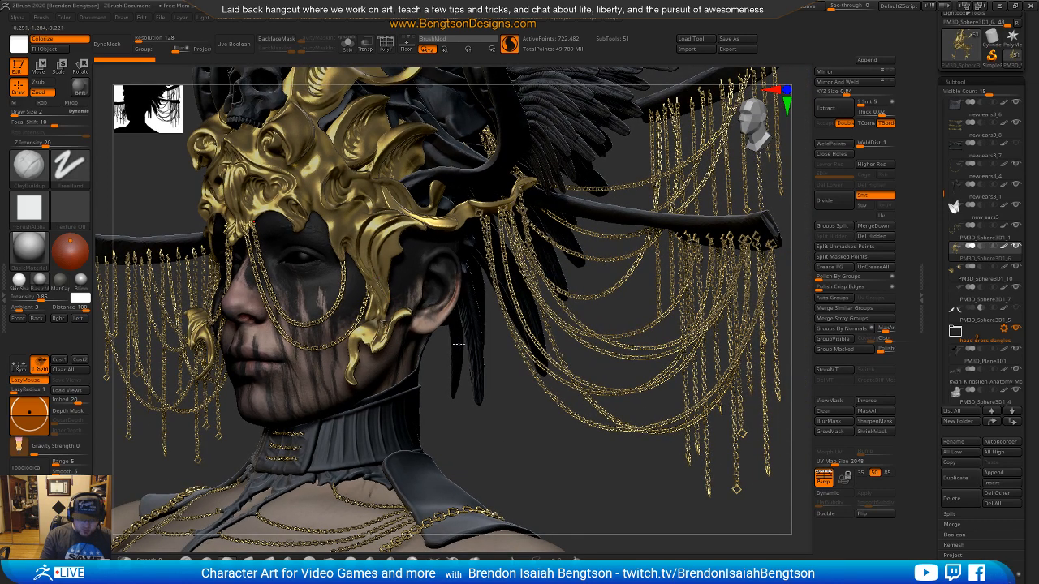
pyautogui.press('b')
pyautogui.press('i')
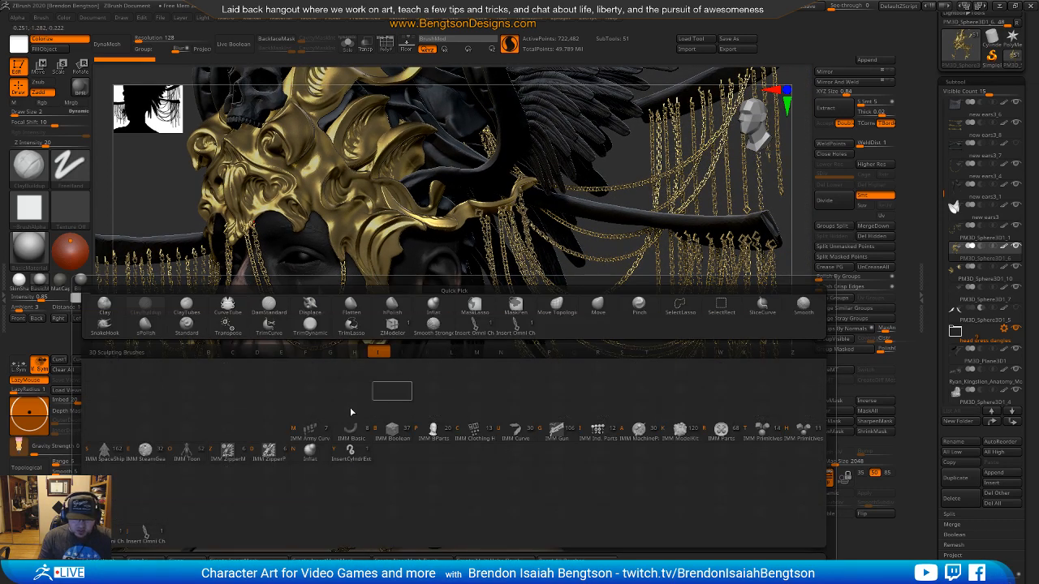
pyautogui.click(162, 447)
pyautogui.moveTo(512, 399); pyautogui.dragTo(487, 398)
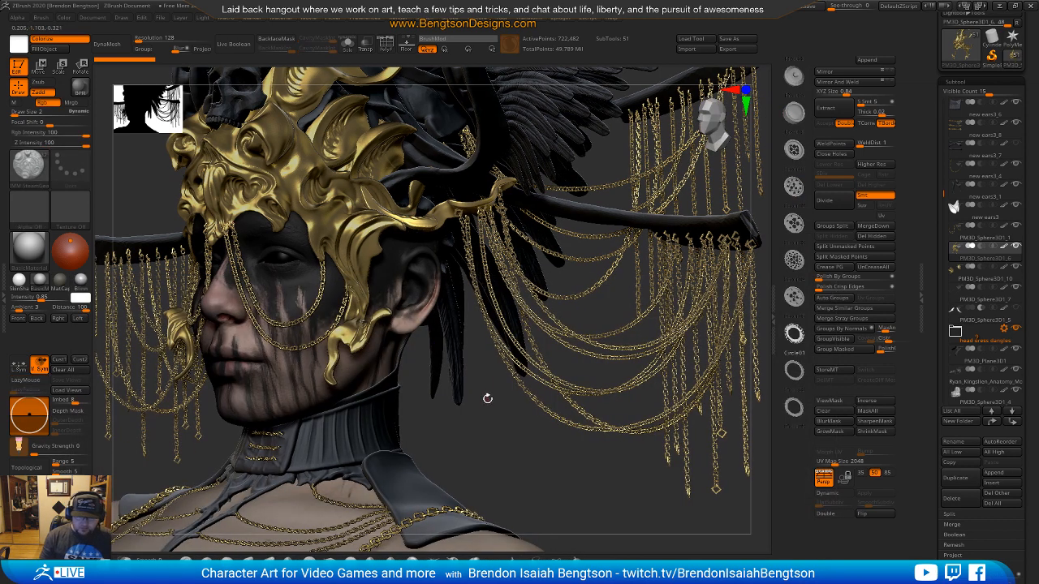
pyautogui.click(793, 408)
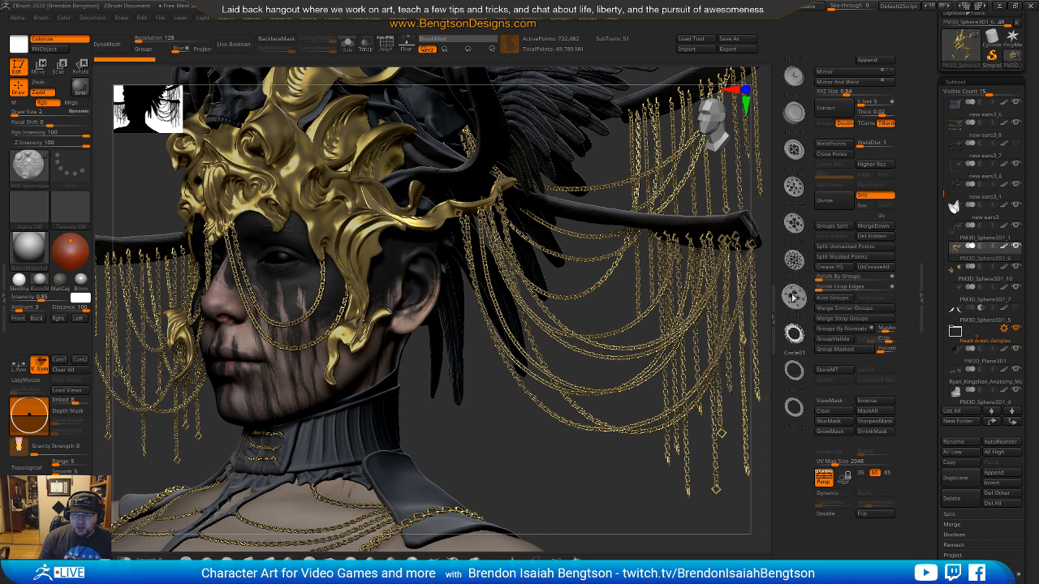
pyautogui.moveTo(791, 298)
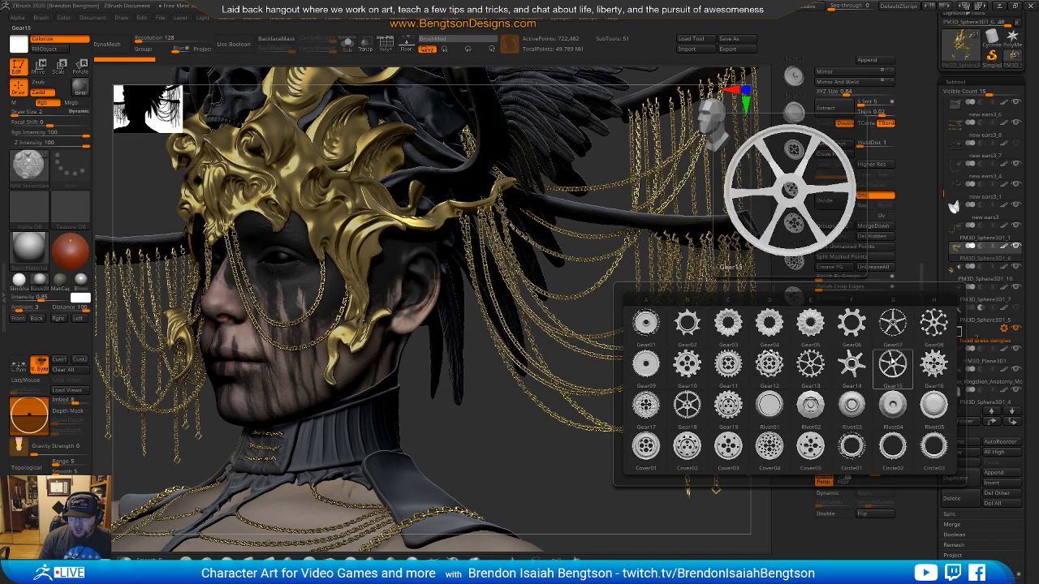
pyautogui.click(899, 458)
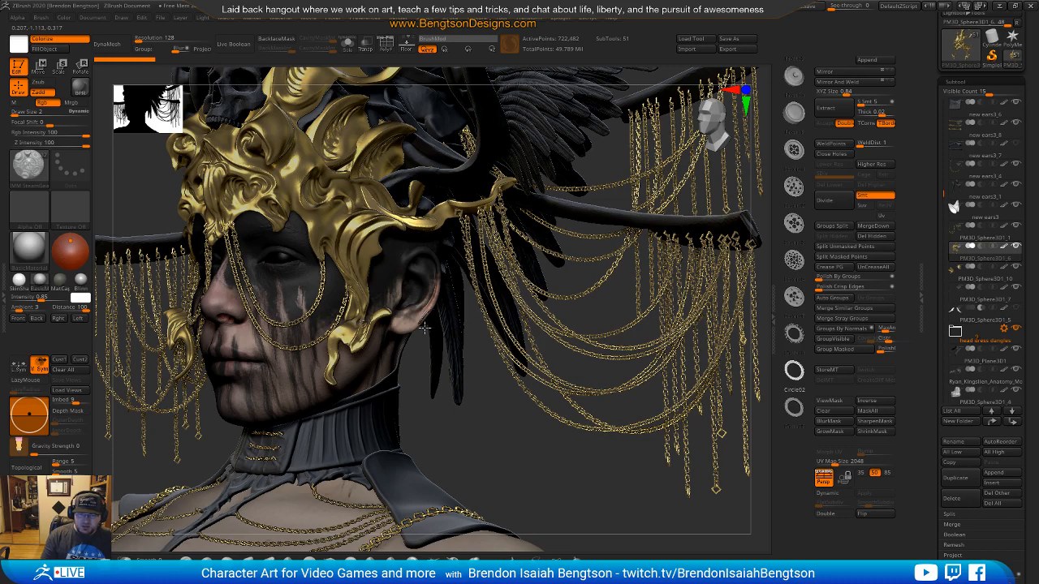
# Step: Try inserting the Circle02 ring at the earlobe in several sizes and angles
pyautogui.moveTo(425, 341); pyautogui.dragTo(474, 409)
pyautogui.moveTo(481, 451); pyautogui.dragTo(472, 411)
pyautogui.moveTo(558, 494); pyautogui.dragTo(475, 492)
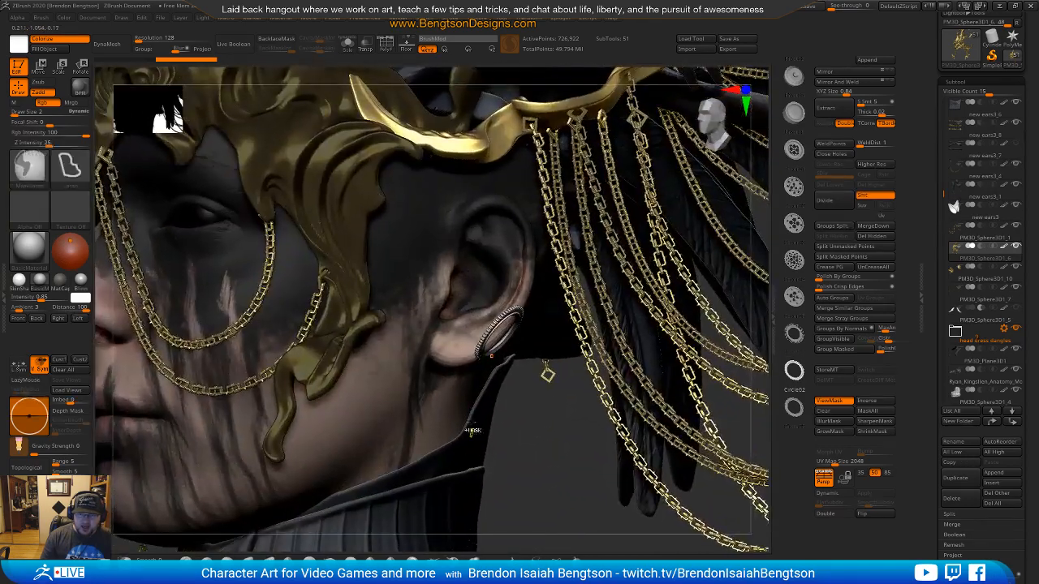
pyautogui.hotkey('ctrl', 'h')
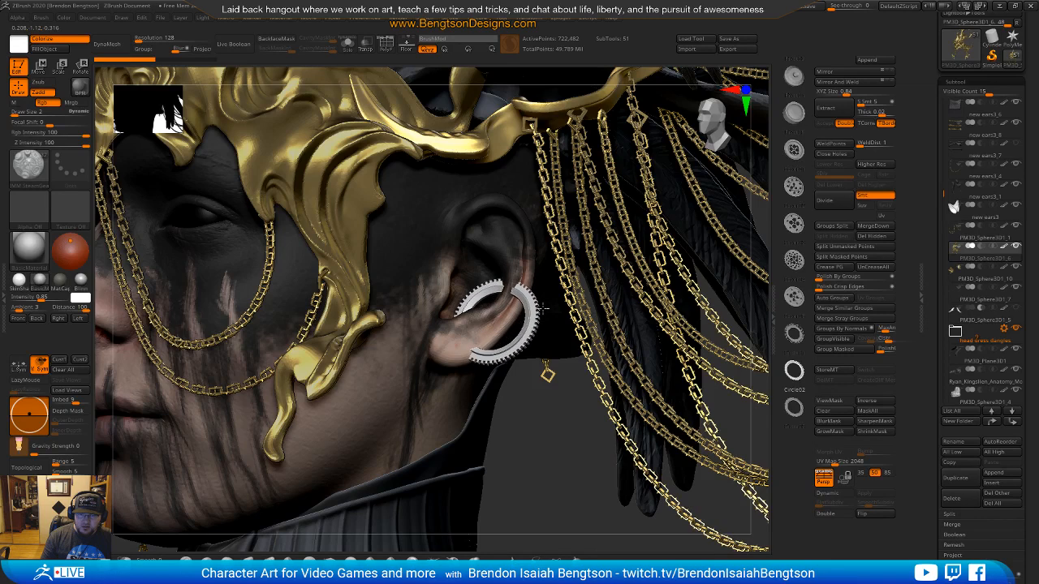
pyautogui.moveTo(519, 287)
pyautogui.mouseDown()
pyautogui.moveTo(532, 278)
pyautogui.moveTo(519, 274)
pyautogui.mouseUp()
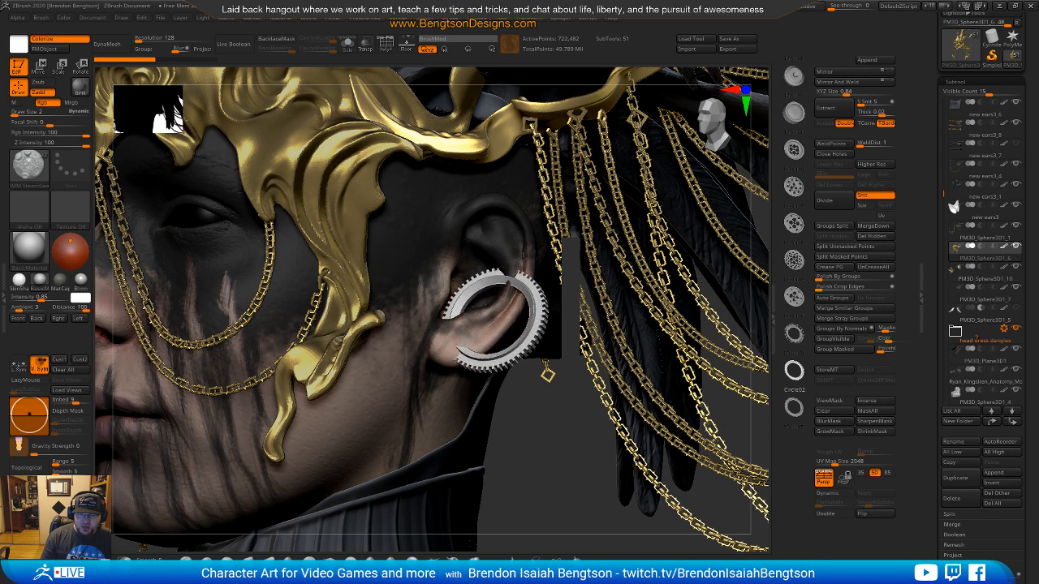
pyautogui.moveTo(519, 268)
pyautogui.mouseDown()
pyautogui.moveTo(523, 254)
pyautogui.moveTo(511, 250)
pyautogui.mouseUp()
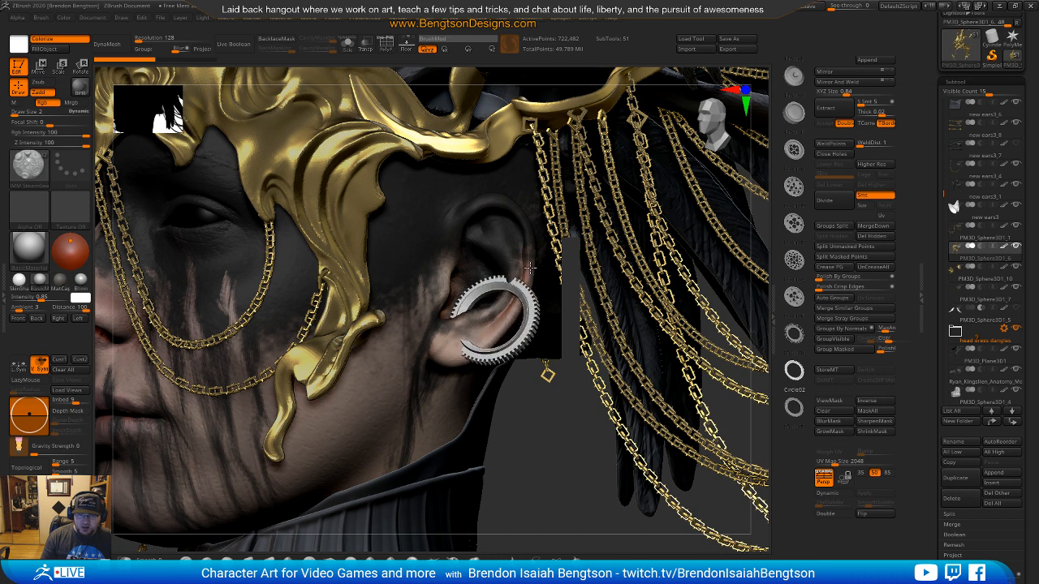
pyautogui.moveTo(534, 253); pyautogui.dragTo(535, 245)
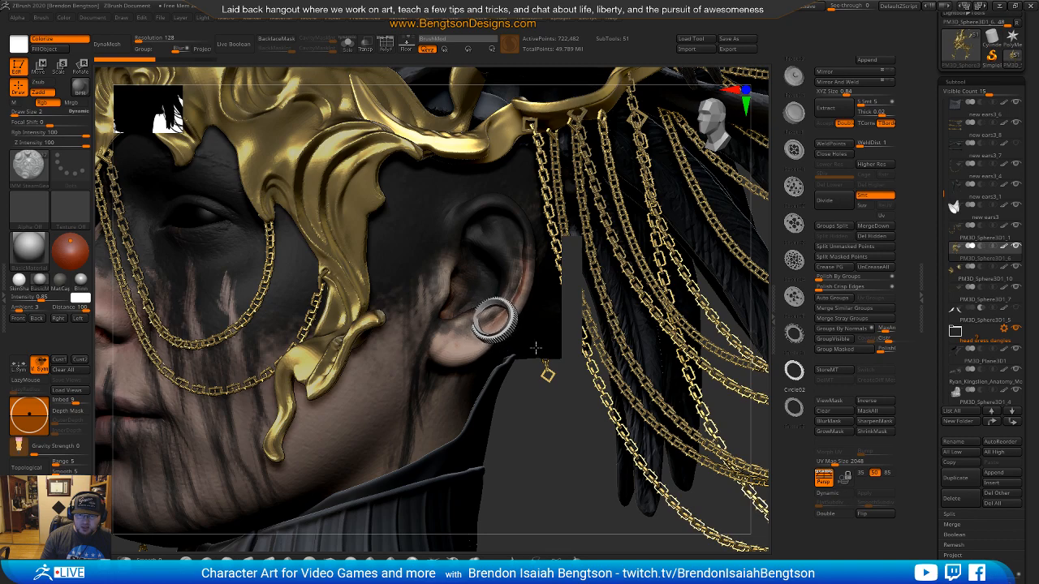
pyautogui.moveTo(526, 364); pyautogui.dragTo(527, 366)
pyautogui.moveTo(531, 426); pyautogui.dragTo(500, 406)
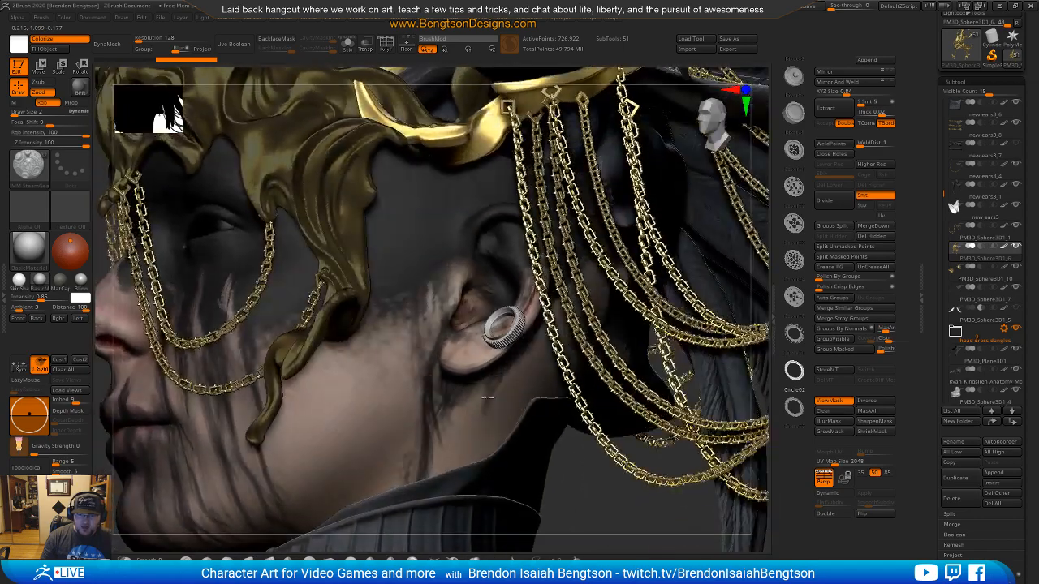
# Step: Isolate the gold mask and ring to check the placement, undo the ring insertion, and show the whole model again
pyautogui.moveTo(402, 345); pyautogui.dragTo(420, 403)
pyautogui.moveTo(427, 387); pyautogui.dragTo(477, 364, button='right')
pyautogui.hotkey('shift', 's')
pyautogui.moveTo(570, 341); pyautogui.dragTo(573, 295, button='right')
pyautogui.hotkey('ctrl', 'z')
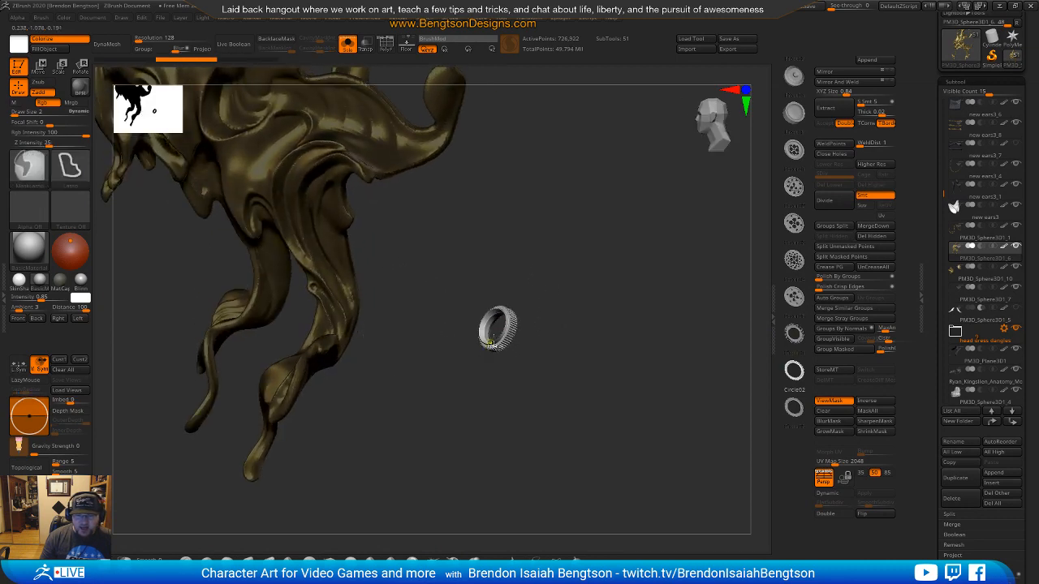
pyautogui.moveTo(486, 386); pyautogui.dragTo(481, 341, button='right')
pyautogui.hotkey('ctrl', 'z')
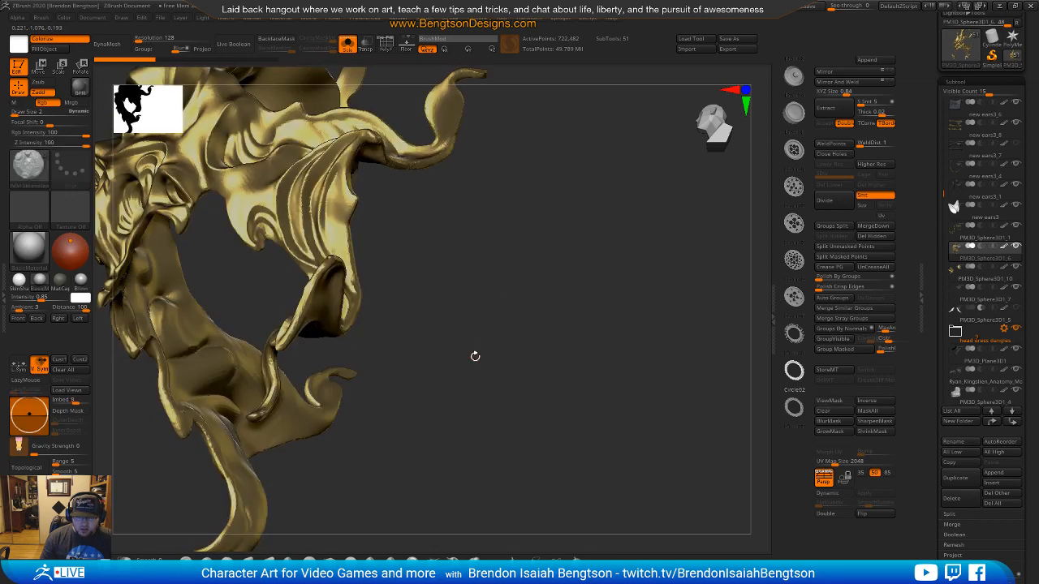
pyautogui.hotkey('alt', 's')
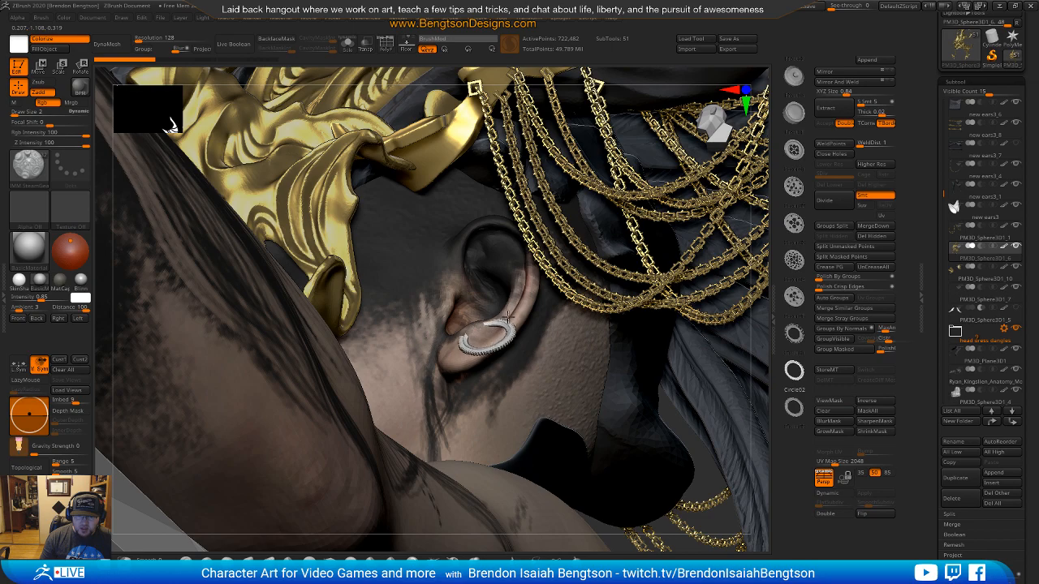
# Step: Insert the Circle02 ring at the character's earlobe, facing outward, and check it from the side
pyautogui.moveTo(483, 405)
pyautogui.mouseDown(button='right')
pyautogui.moveTo(507, 393)
pyautogui.moveTo(512, 414)
pyautogui.moveTo(500, 406)
pyautogui.mouseUp(button='right')
pyautogui.keyDown('alt'); pyautogui.moveTo(488, 356); pyautogui.dragTo(477, 382, button='right'); pyautogui.keyUp('alt')
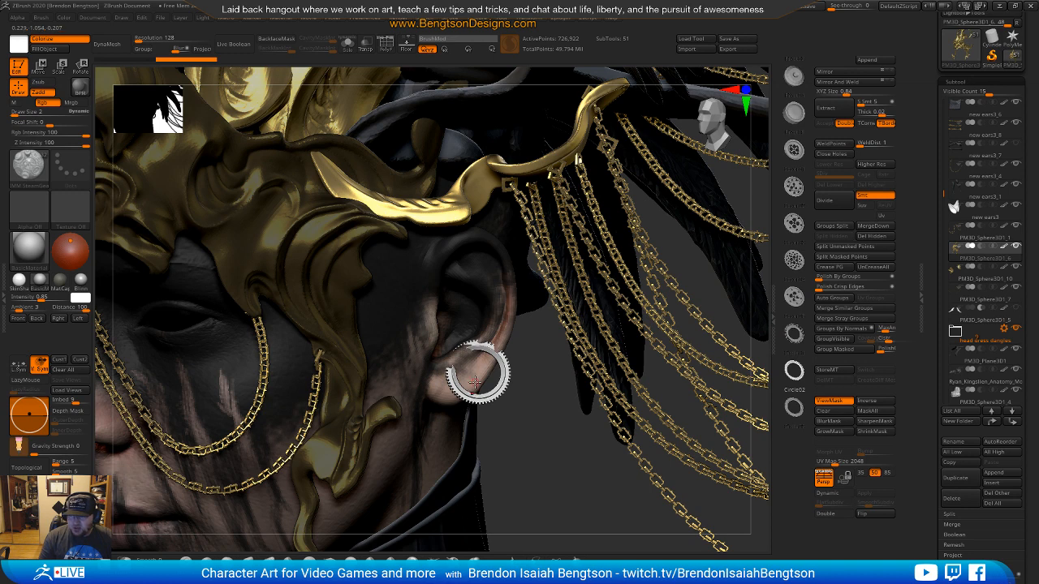
pyautogui.moveTo(524, 454); pyautogui.dragTo(446, 464, button='right')
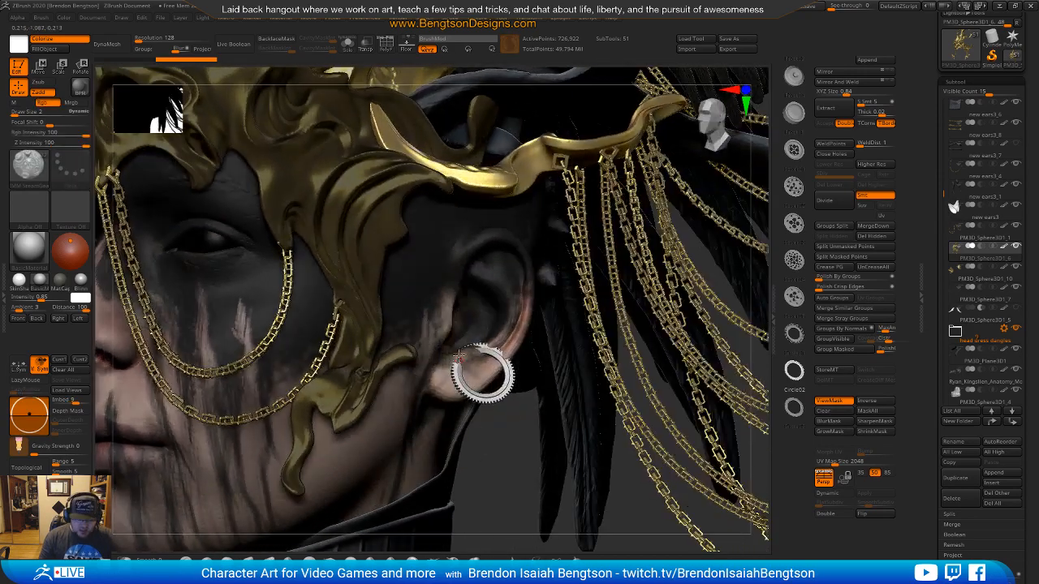
# Step: Rotate the inserted ring edge-on to the ear with the gizmo and move it toward the ear's outer rim
pyautogui.press('w')
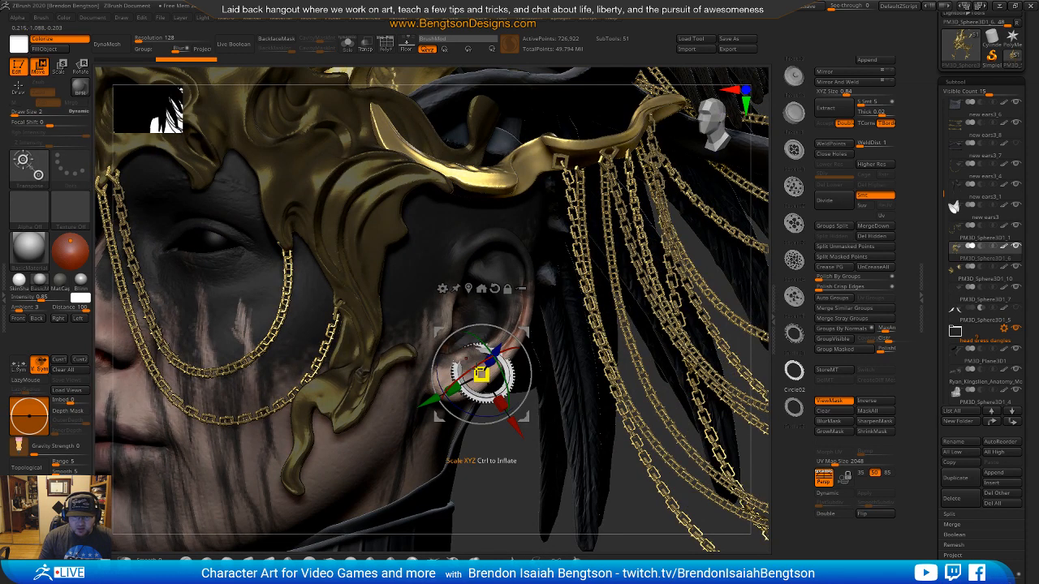
pyautogui.moveTo(461, 360); pyautogui.dragTo(548, 318)
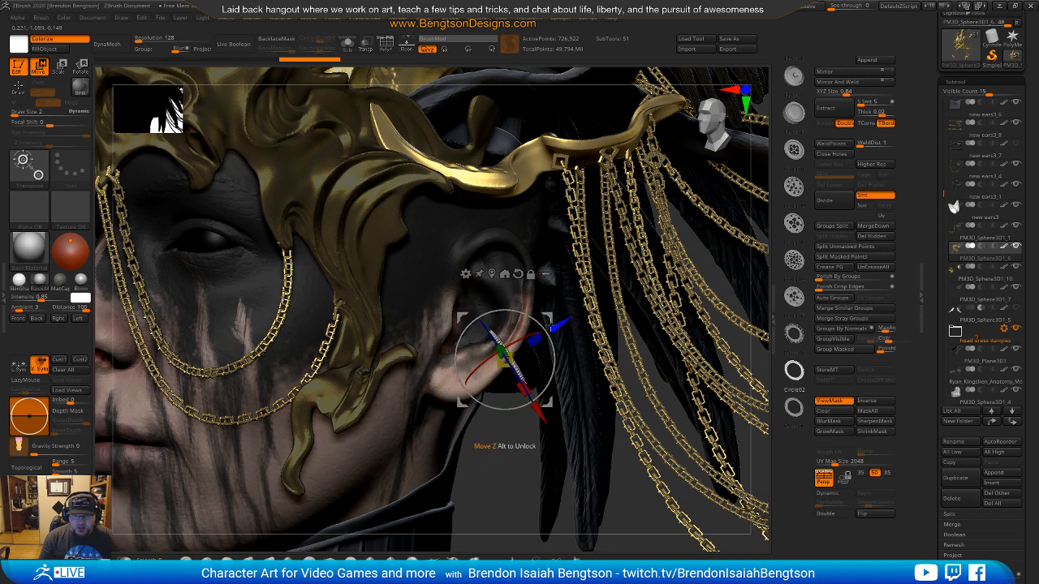
pyautogui.keyDown('ctrl'); pyautogui.moveTo(499, 476); pyautogui.dragTo(453, 478, button='right'); pyautogui.keyUp('ctrl')
pyautogui.moveTo(488, 412); pyautogui.dragTo(492, 402)
pyautogui.moveTo(445, 337); pyautogui.dragTo(460, 341)
# Step: Move the inserted ring onto the ear's outer rim, rotate it to wrap around the rim, and enlarge it slightly
pyautogui.moveTo(436, 473); pyautogui.dragTo(489, 452, button='right')
pyautogui.moveTo(551, 329); pyautogui.dragTo(573, 355)
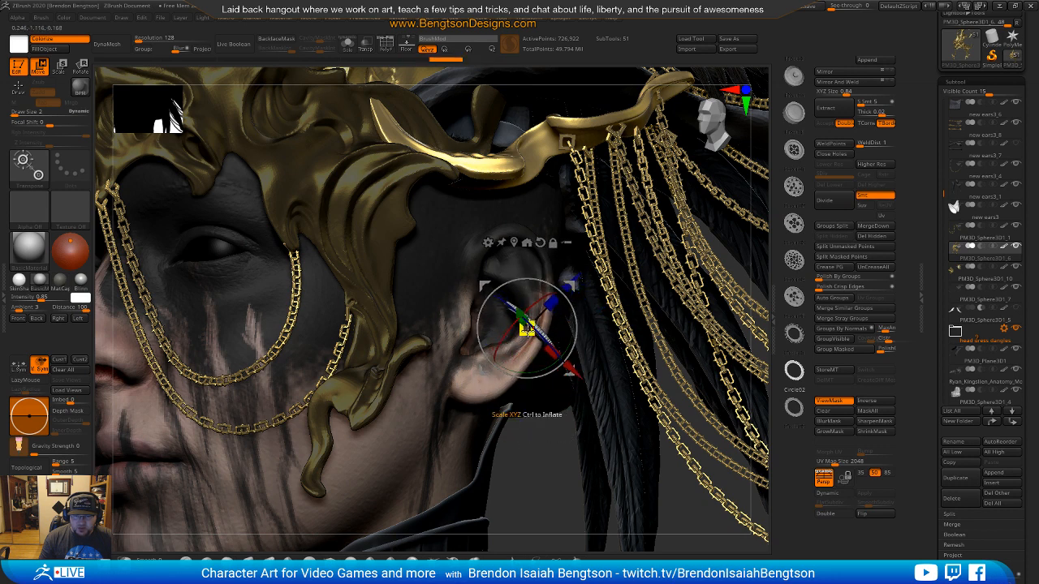
pyautogui.moveTo(524, 450); pyautogui.dragTo(516, 487)
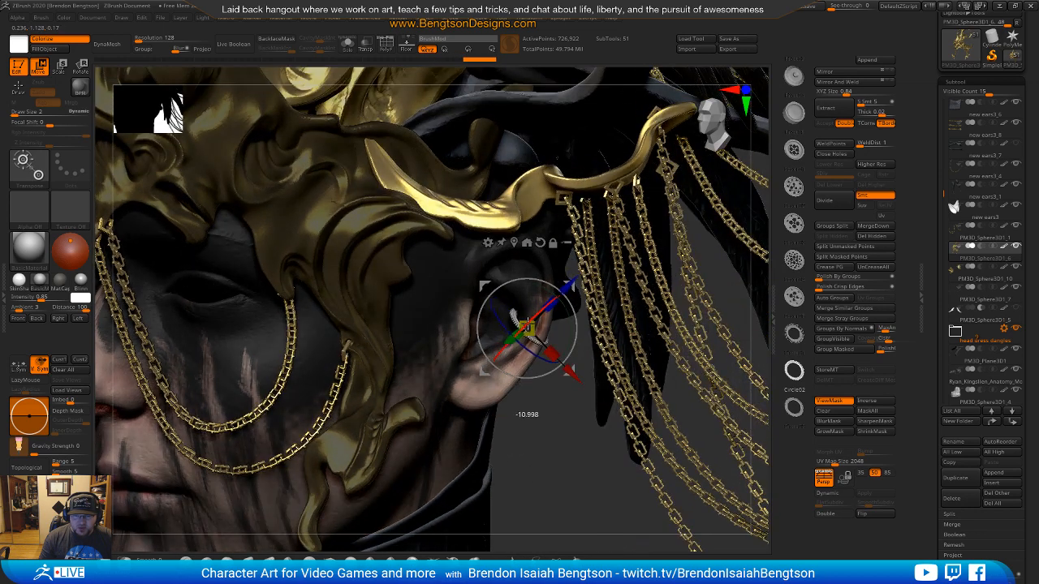
pyautogui.moveTo(571, 284); pyautogui.dragTo(573, 288)
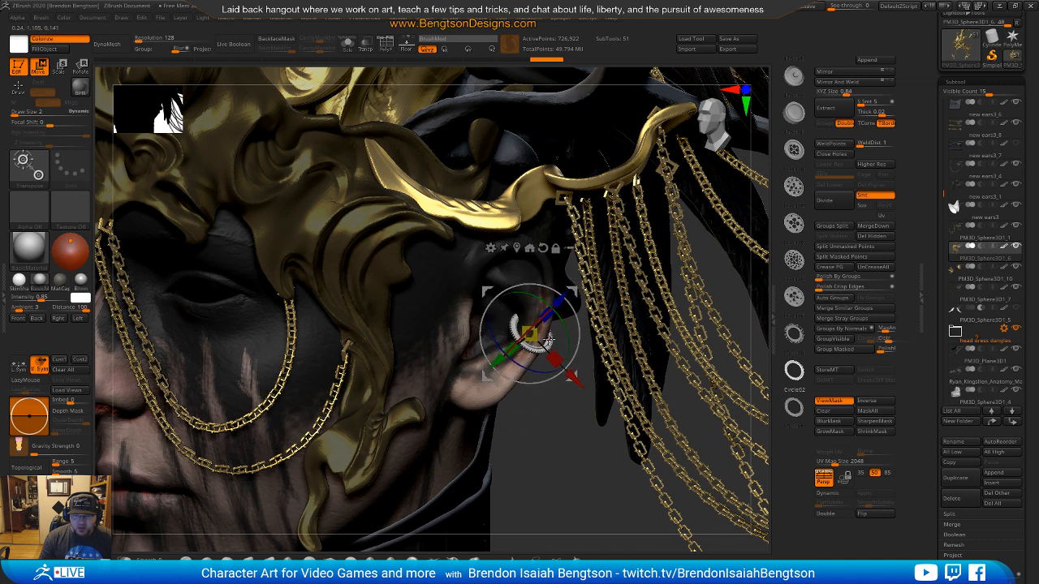
pyautogui.moveTo(534, 332); pyautogui.dragTo(538, 333)
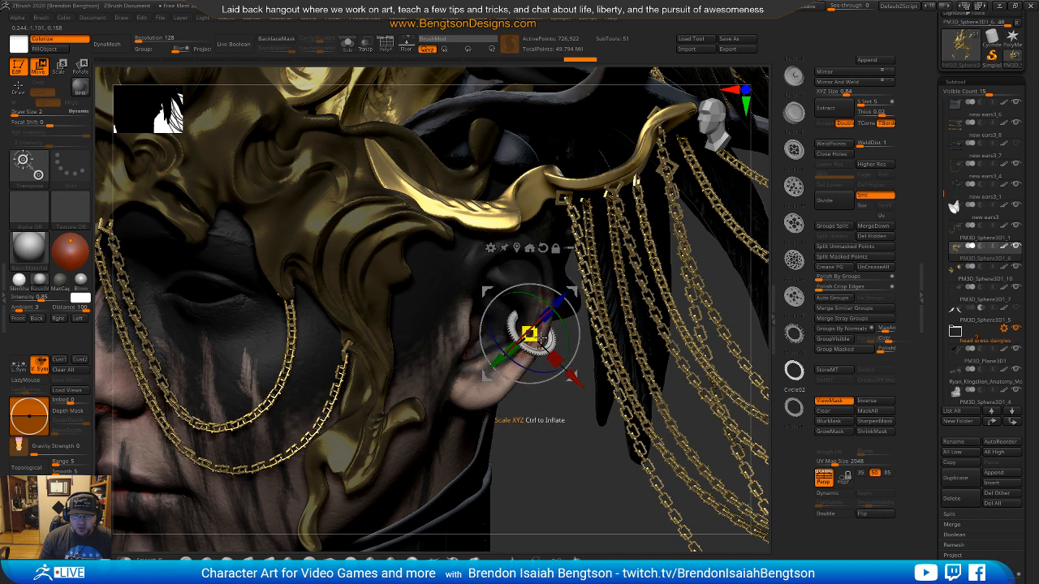
pyautogui.moveTo(572, 377); pyautogui.dragTo(572, 377)
pyautogui.moveTo(573, 378)
pyautogui.keyDown('ctrl'); pyautogui.mouseDown(button='right')
pyautogui.moveTo(530, 384)
pyautogui.moveTo(532, 411)
pyautogui.mouseUp(button='right'); pyautogui.keyUp('ctrl')
pyautogui.press('q')
pyautogui.moveTo(573, 460); pyautogui.dragTo(615, 463, button='right')
pyautogui.moveTo(547, 390); pyautogui.dragTo(491, 433, button='right')
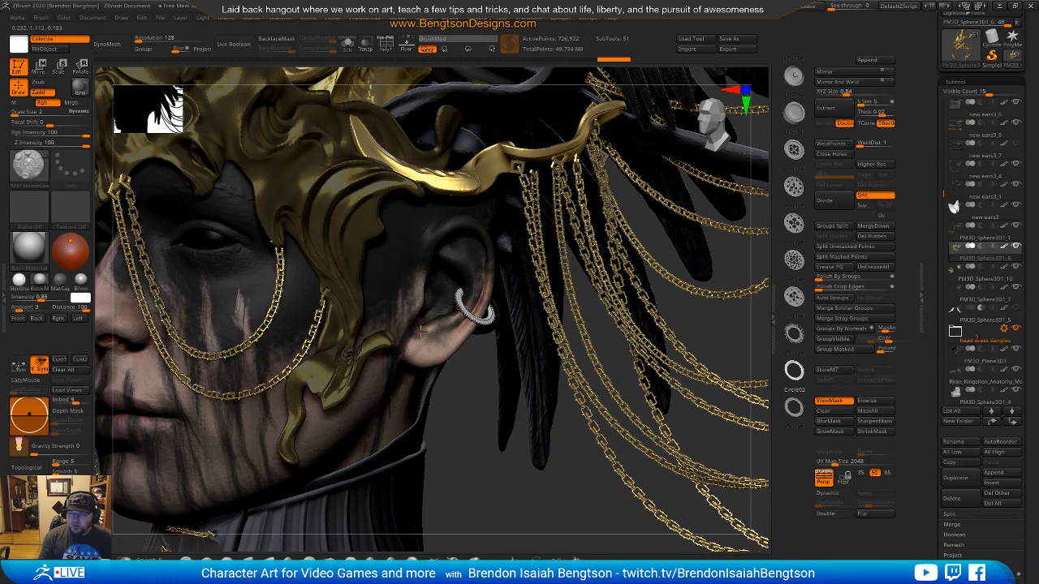
pyautogui.moveTo(459, 413); pyautogui.dragTo(449, 393, button='right')
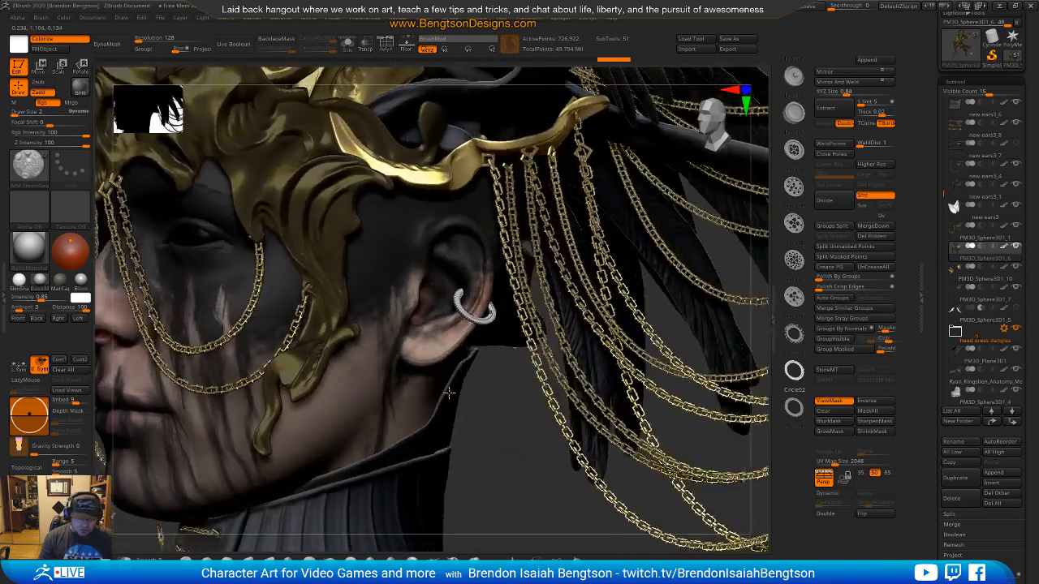
# Step: Move the ring up to the upper part of the ear's outer rim and rotate it to follow the rim
pyautogui.press('w')
pyautogui.moveTo(516, 265); pyautogui.dragTo(525, 204)
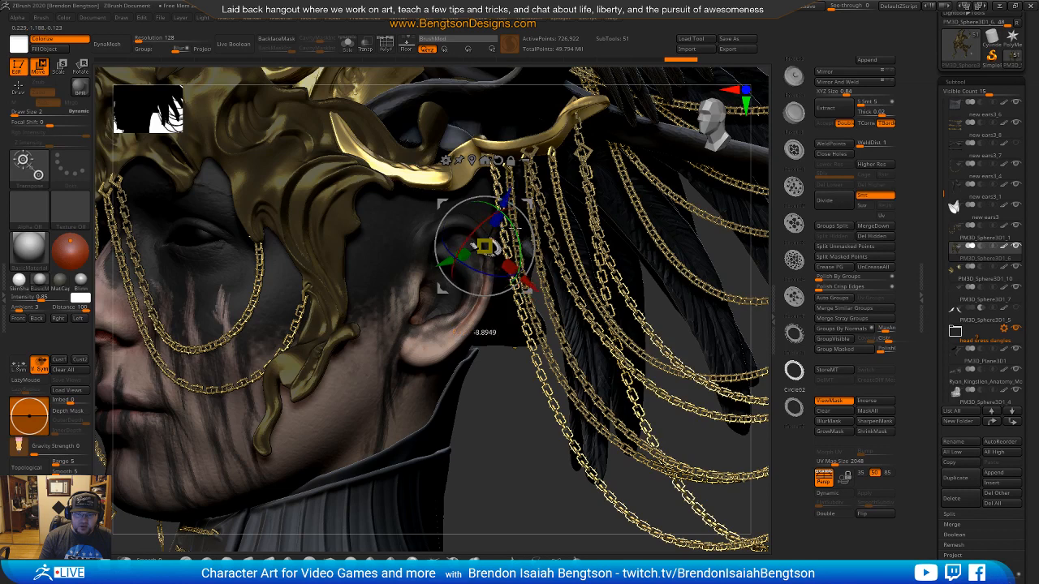
pyautogui.moveTo(396, 188); pyautogui.dragTo(392, 190)
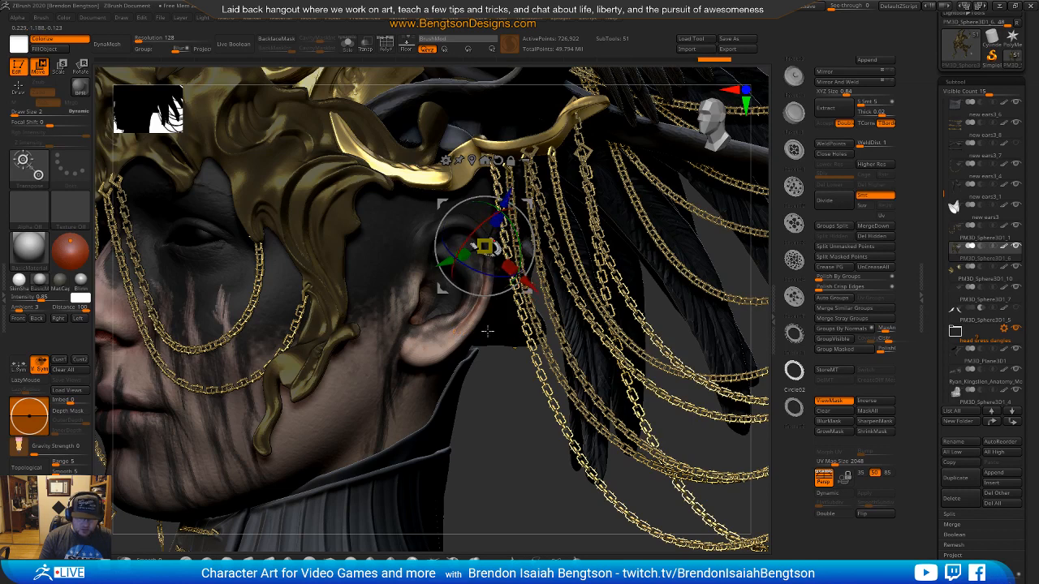
pyautogui.press('q')
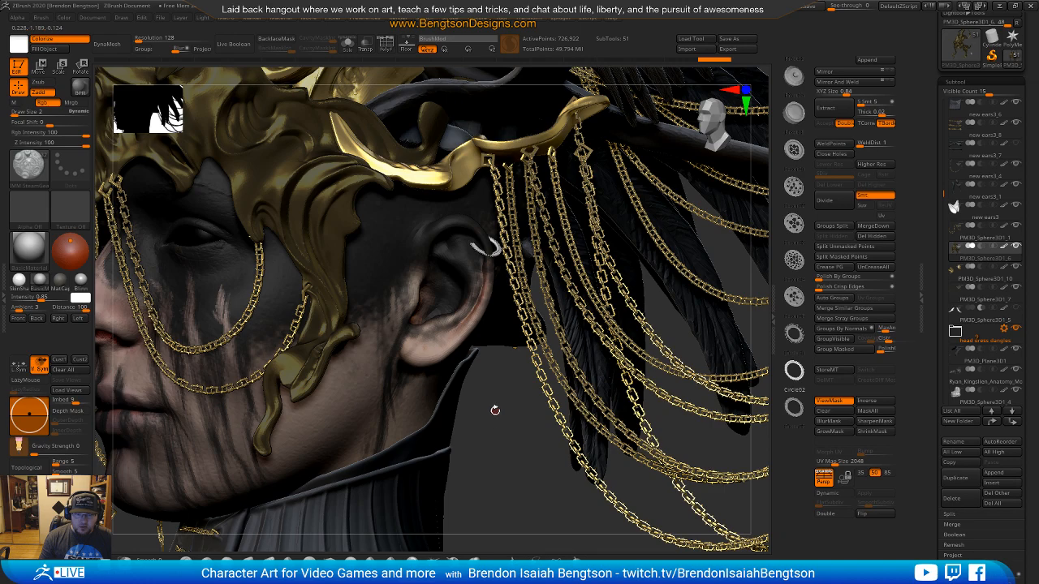
pyautogui.keyDown('ctrl'); pyautogui.moveTo(500, 431); pyautogui.dragTo(478, 466, button='right'); pyautogui.keyUp('ctrl')
pyautogui.press('w')
pyautogui.moveTo(509, 310); pyautogui.dragTo(514, 313)
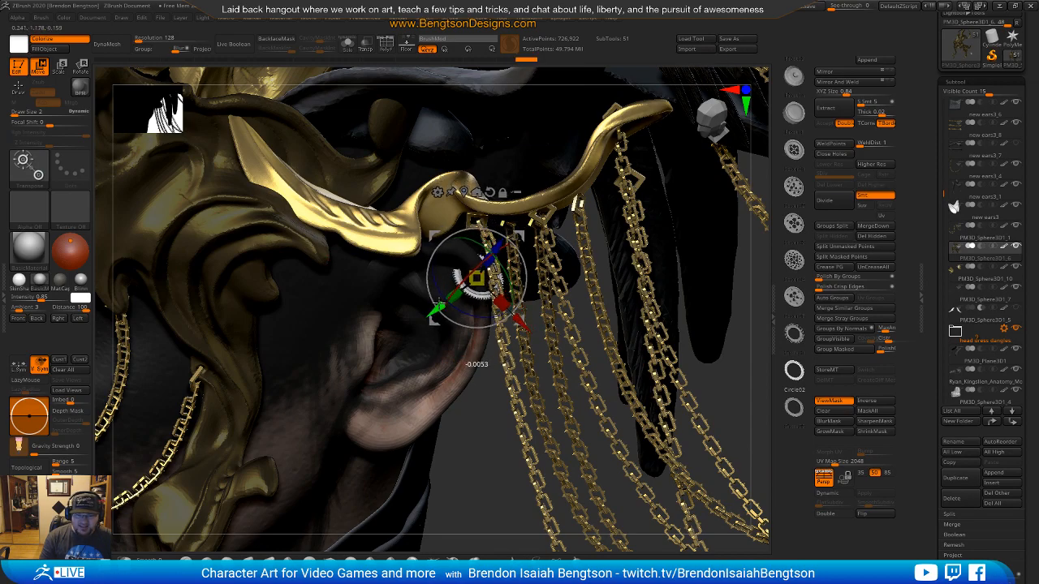
# Step: Inspect how the ring sits on the upper ear rim from behind the head and from the side
pyautogui.moveTo(480, 439); pyautogui.dragTo(374, 357, button='right')
pyautogui.moveTo(392, 400); pyautogui.dragTo(370, 411, button='right')
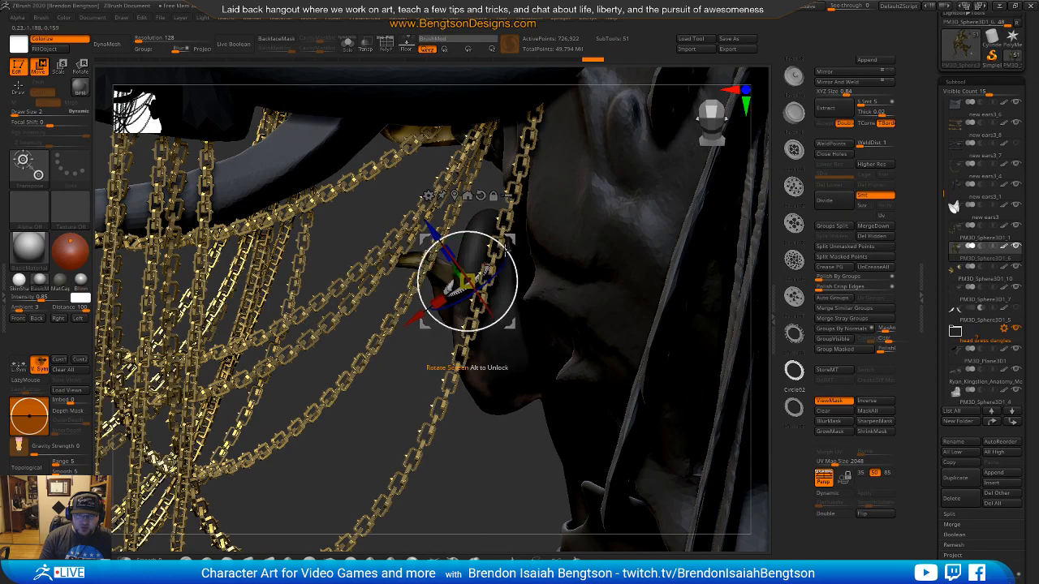
pyautogui.moveTo(379, 393)
pyautogui.mouseDown(button='right')
pyautogui.moveTo(452, 395)
pyautogui.moveTo(433, 299)
pyautogui.mouseUp(button='right')
pyautogui.moveTo(356, 230); pyautogui.dragTo(379, 167, button='right')
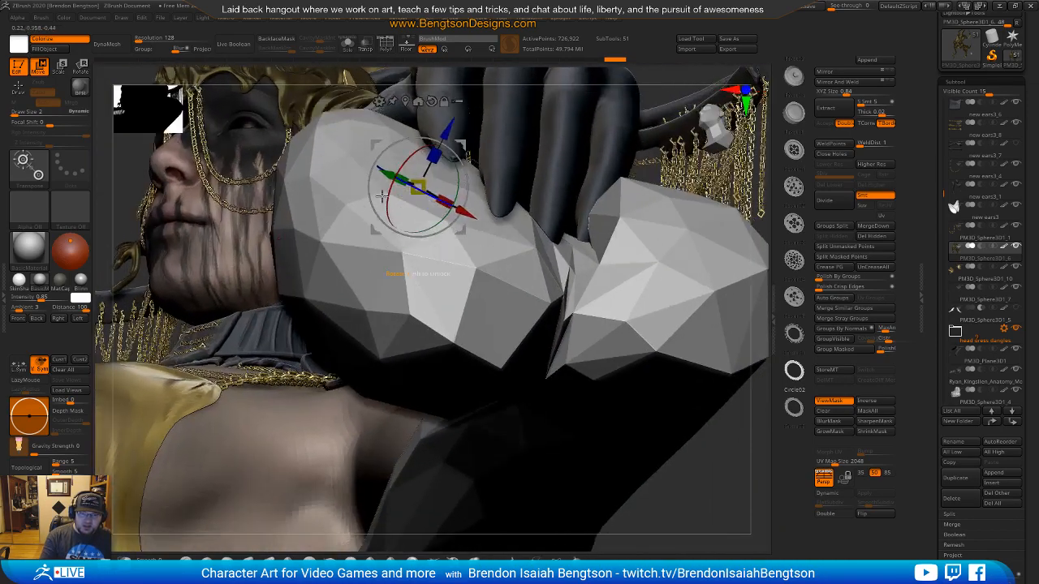
pyautogui.moveTo(673, 506); pyautogui.dragTo(645, 451, button='right')
pyautogui.moveTo(512, 407)
pyautogui.mouseDown(button='right')
pyautogui.moveTo(462, 341)
pyautogui.moveTo(468, 394)
pyautogui.moveTo(455, 386)
pyautogui.moveTo(431, 273)
pyautogui.mouseUp(button='right')
pyautogui.press('q')
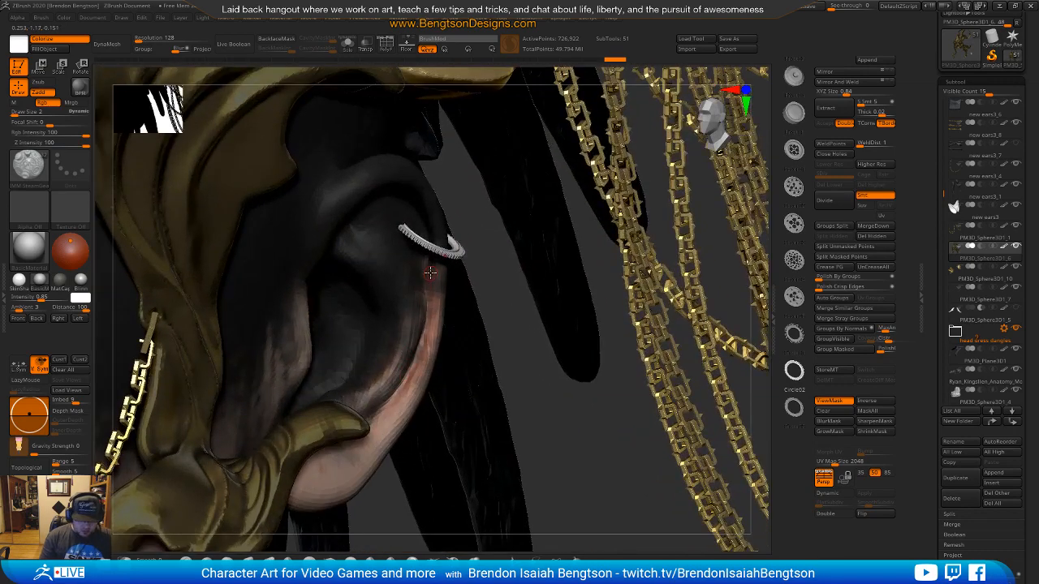
# Step: Isolate the gold mask subtool, widen the ring's band along its axis, and show the whole model again
pyautogui.hotkey('shift', 's')
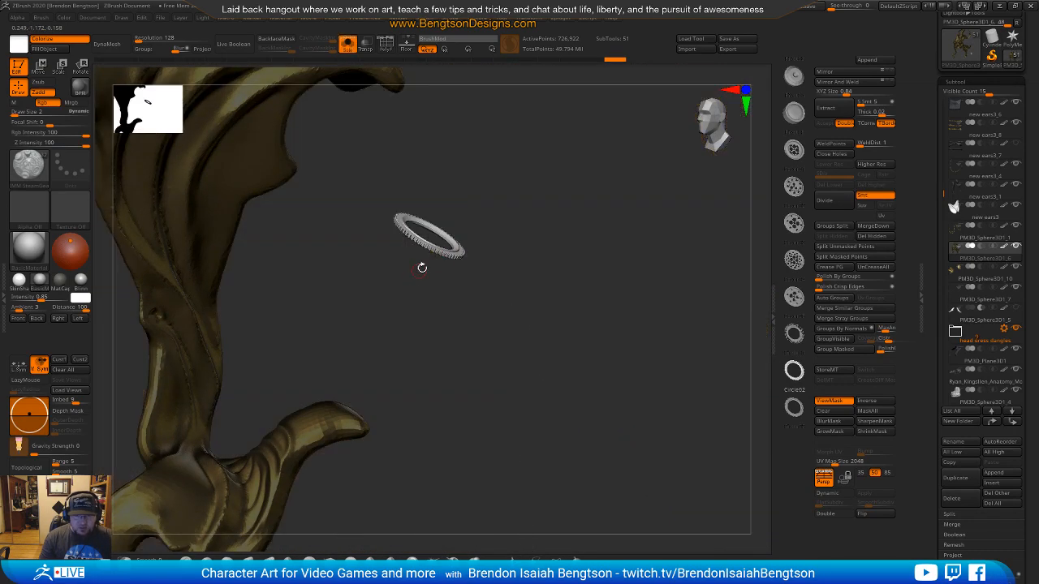
pyautogui.press('w')
pyautogui.keyDown('ctrl'); pyautogui.moveTo(527, 208); pyautogui.dragTo(523, 406, button='right'); pyautogui.keyUp('ctrl')
pyautogui.keyDown('alt'); pyautogui.moveTo(593, 203); pyautogui.dragTo(581, 300, button='right'); pyautogui.keyUp('alt')
pyautogui.moveTo(502, 260); pyautogui.dragTo(555, 277, button='right')
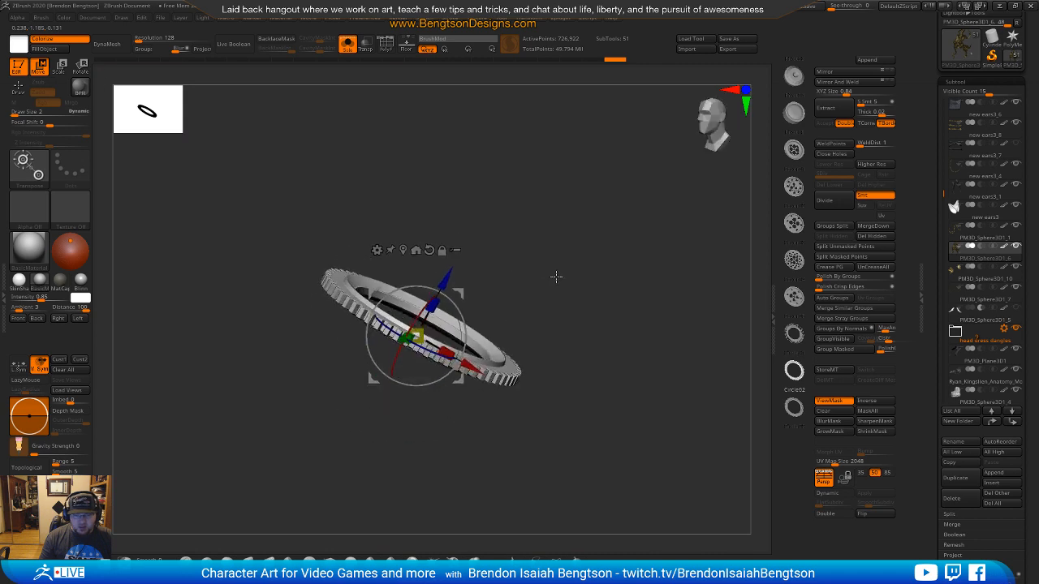
pyautogui.moveTo(433, 306); pyautogui.dragTo(457, 264)
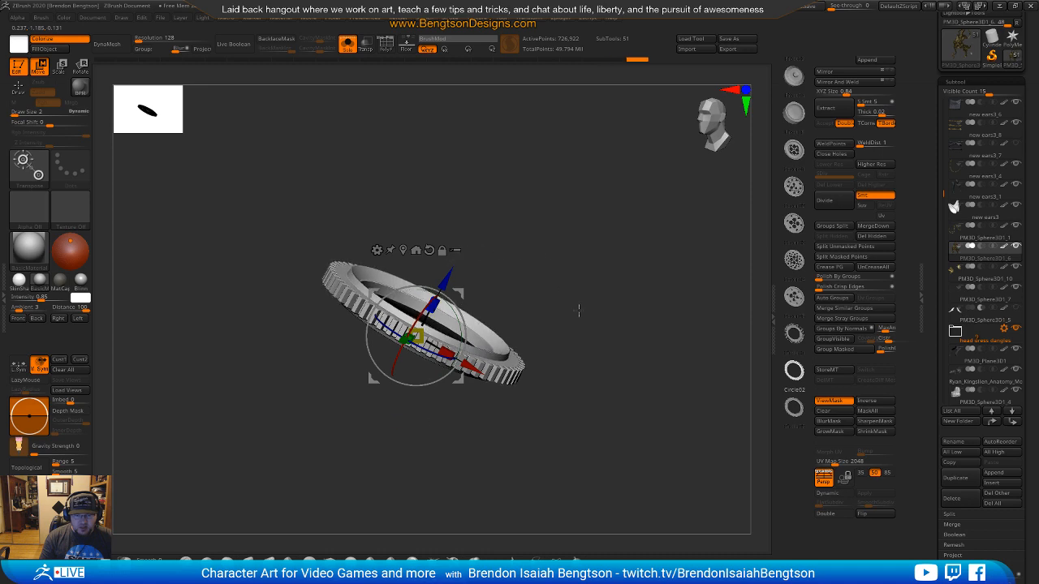
pyautogui.keyDown('ctrl'); pyautogui.moveTo(561, 283); pyautogui.dragTo(567, 183, button='right'); pyautogui.keyUp('ctrl')
pyautogui.hotkey('shift', 's')
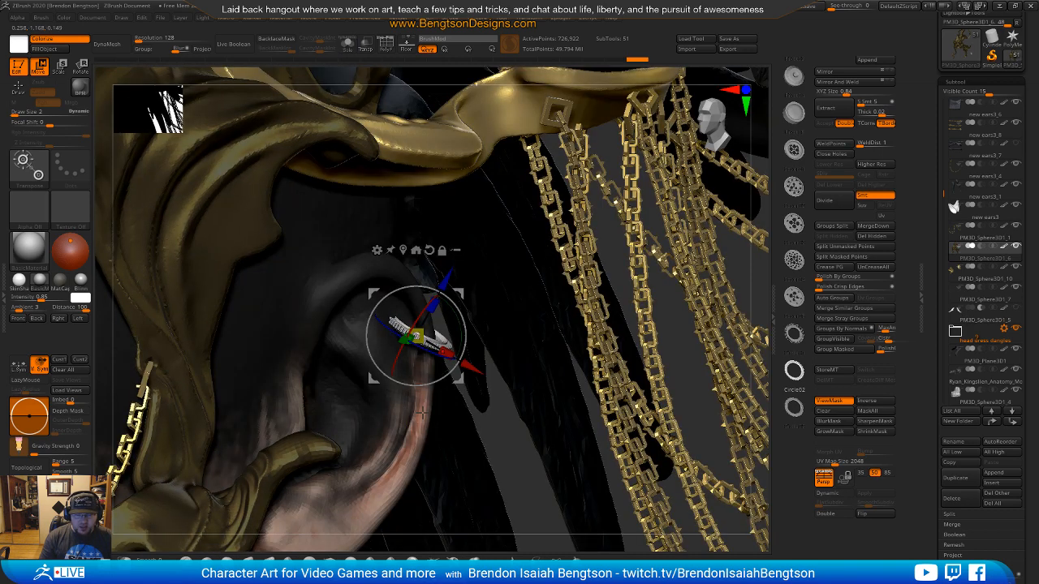
# Step: Check the widened ring against the whole head and clear the mask on the gold mask subtool
pyautogui.moveTo(399, 441)
pyautogui.mouseDown(button='right')
pyautogui.moveTo(382, 418)
pyautogui.moveTo(392, 471)
pyautogui.moveTo(391, 430)
pyautogui.moveTo(341, 421)
pyautogui.moveTo(382, 422)
pyautogui.mouseUp(button='right')
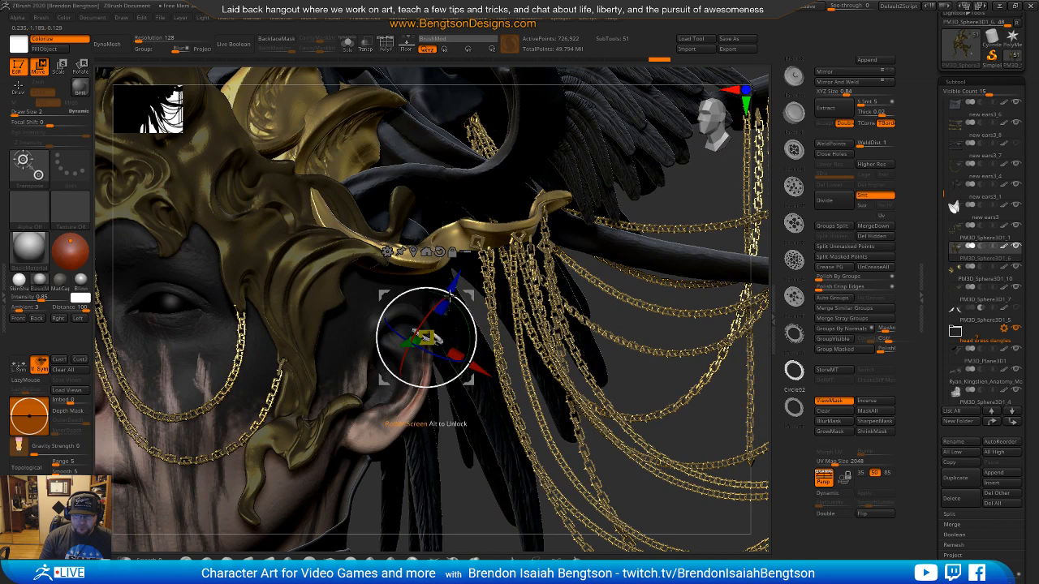
pyautogui.press('q')
pyautogui.moveTo(463, 503); pyautogui.dragTo(452, 413, button='right')
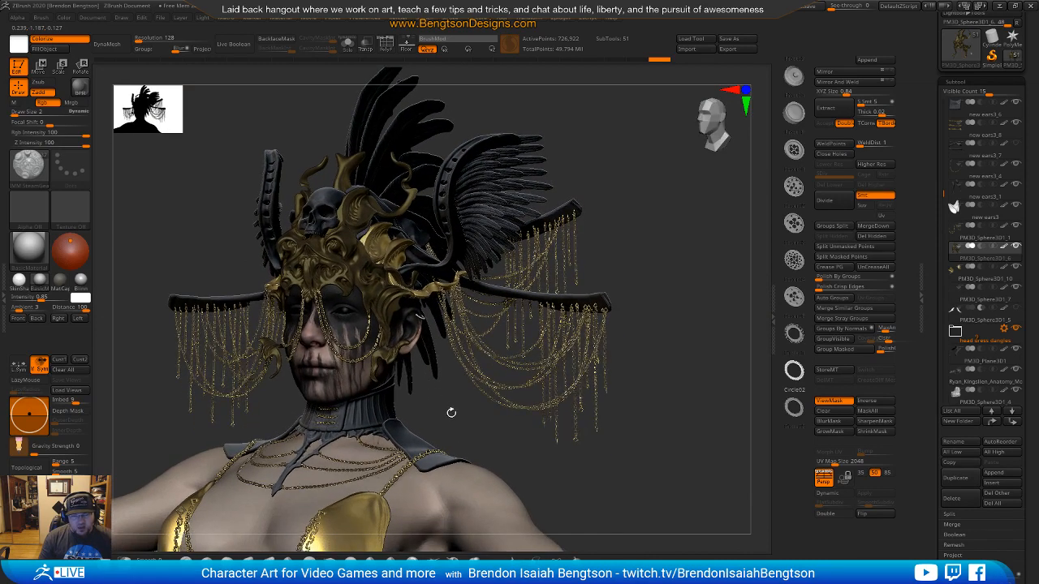
pyautogui.press('ctrl')
pyautogui.moveTo(451, 417); pyautogui.dragTo(457, 420)
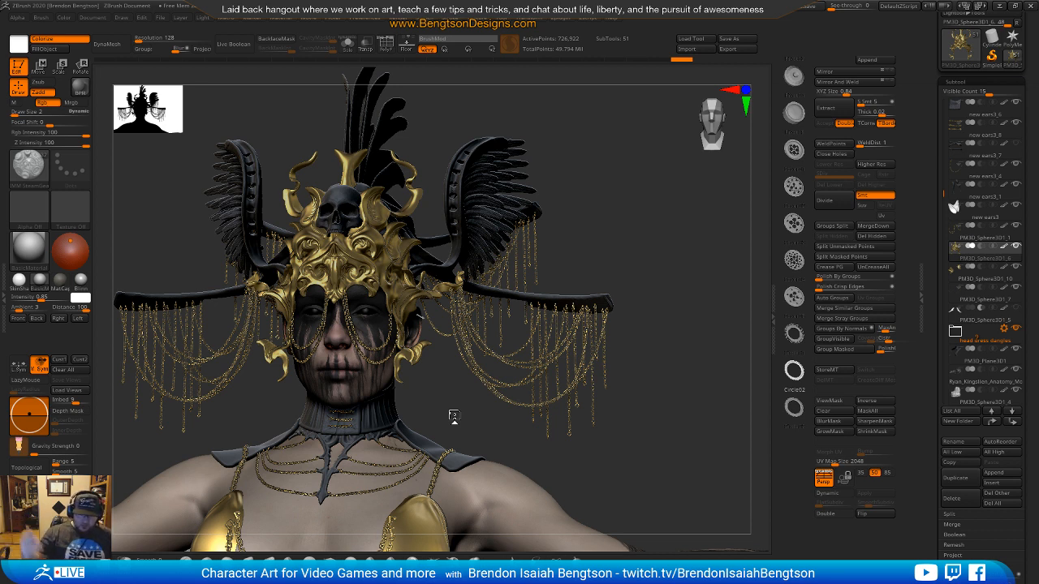
# Step: Examine the character's headdress, hanging chains, mask and ear ring from the front, three-quarter views and both sides
pyautogui.moveTo(445, 407); pyautogui.dragTo(430, 399)
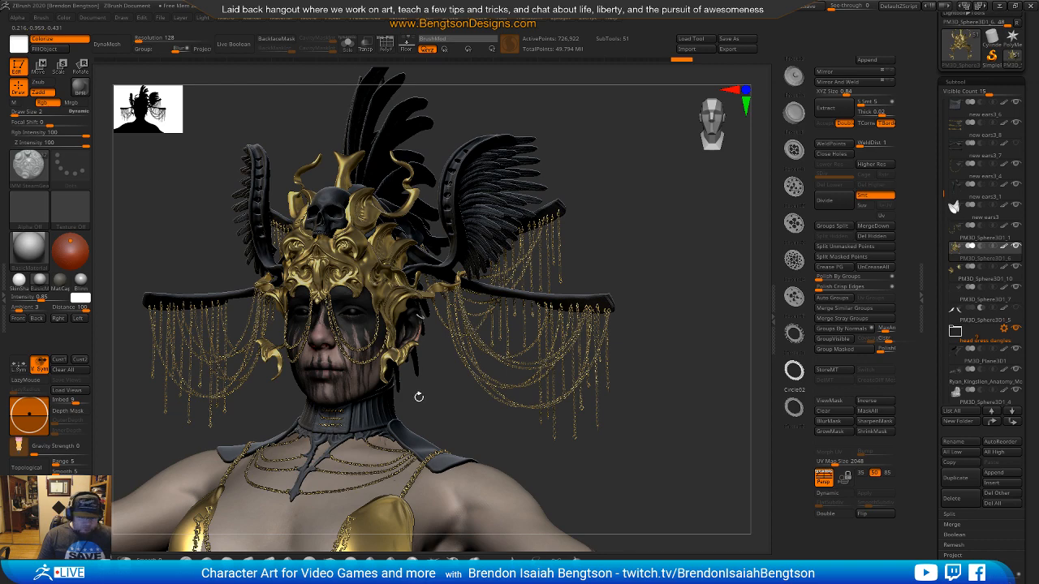
pyautogui.moveTo(450, 404)
pyautogui.mouseDown()
pyautogui.moveTo(463, 411)
pyautogui.moveTo(401, 272)
pyautogui.mouseUp()
pyautogui.moveTo(540, 235)
pyautogui.mouseDown()
pyautogui.moveTo(603, 220)
pyautogui.moveTo(599, 213)
pyautogui.mouseUp()
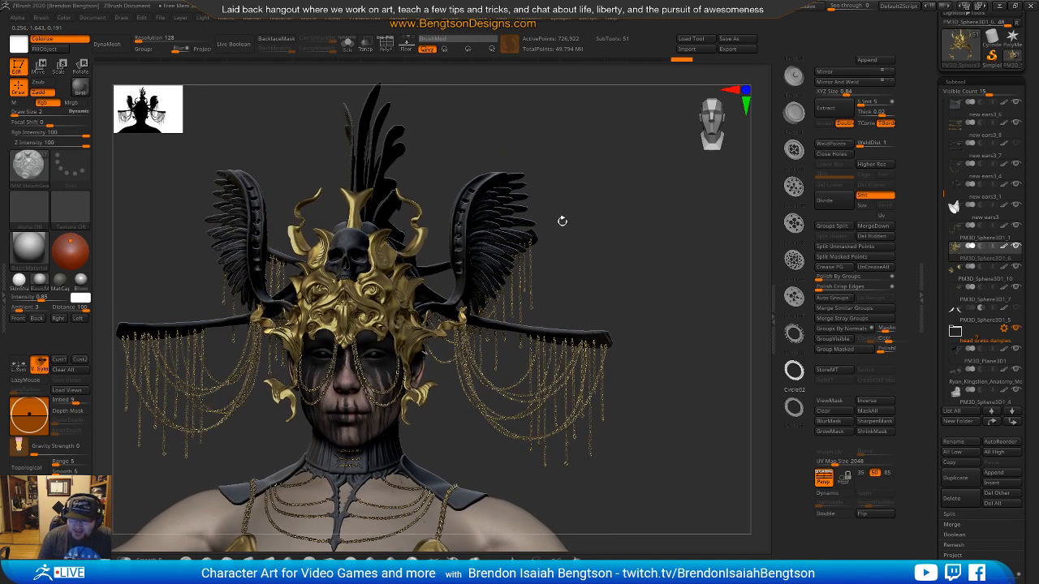
pyautogui.moveTo(593, 241)
pyautogui.mouseDown()
pyautogui.moveTo(605, 229)
pyautogui.moveTo(614, 238)
pyautogui.moveTo(594, 233)
pyautogui.mouseUp()
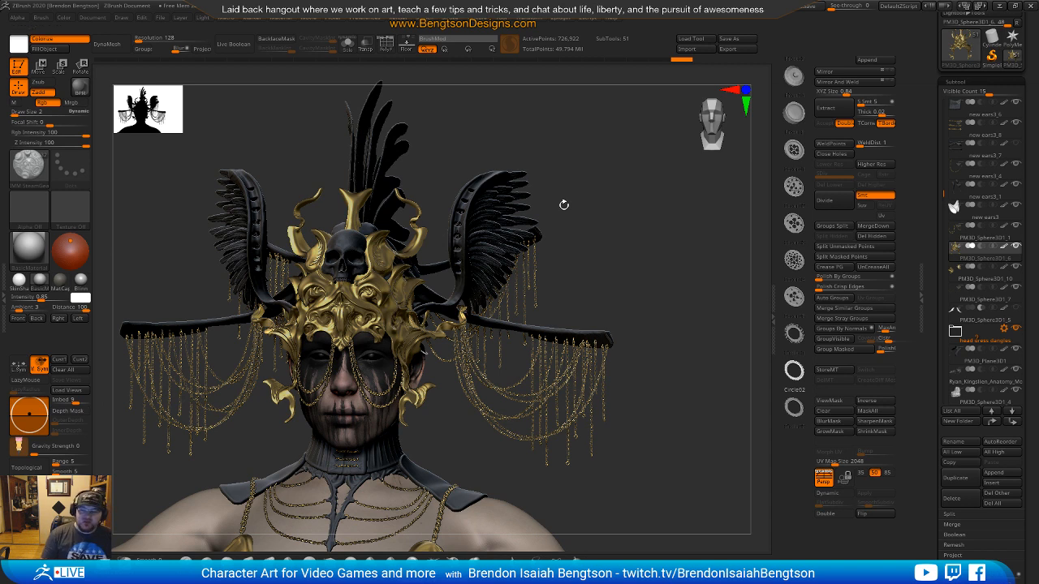
pyautogui.moveTo(624, 273)
pyautogui.mouseDown()
pyautogui.moveTo(609, 287)
pyautogui.moveTo(660, 268)
pyautogui.moveTo(637, 262)
pyautogui.mouseUp()
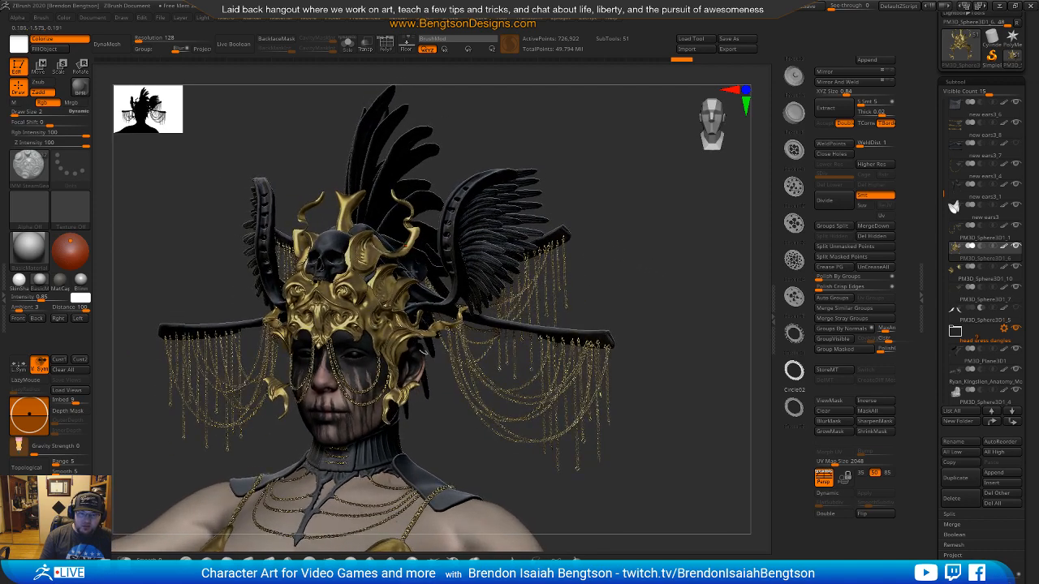
pyautogui.moveTo(660, 297); pyautogui.dragTo(583, 251)
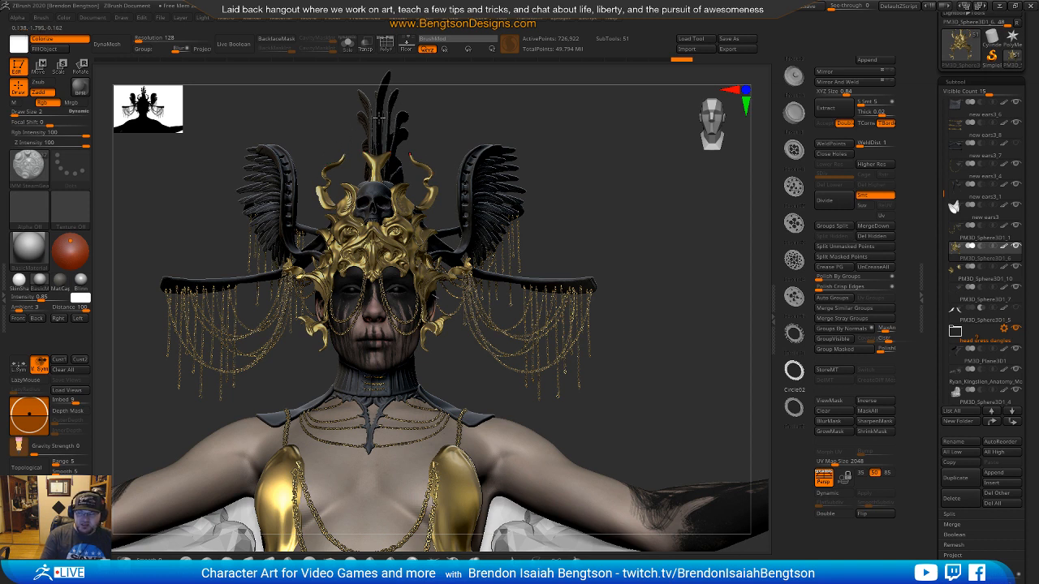
pyautogui.moveTo(468, 115); pyautogui.dragTo(428, 167)
pyautogui.keyDown('alt'); pyautogui.moveTo(456, 130); pyautogui.dragTo(503, 118); pyautogui.keyUp('alt')
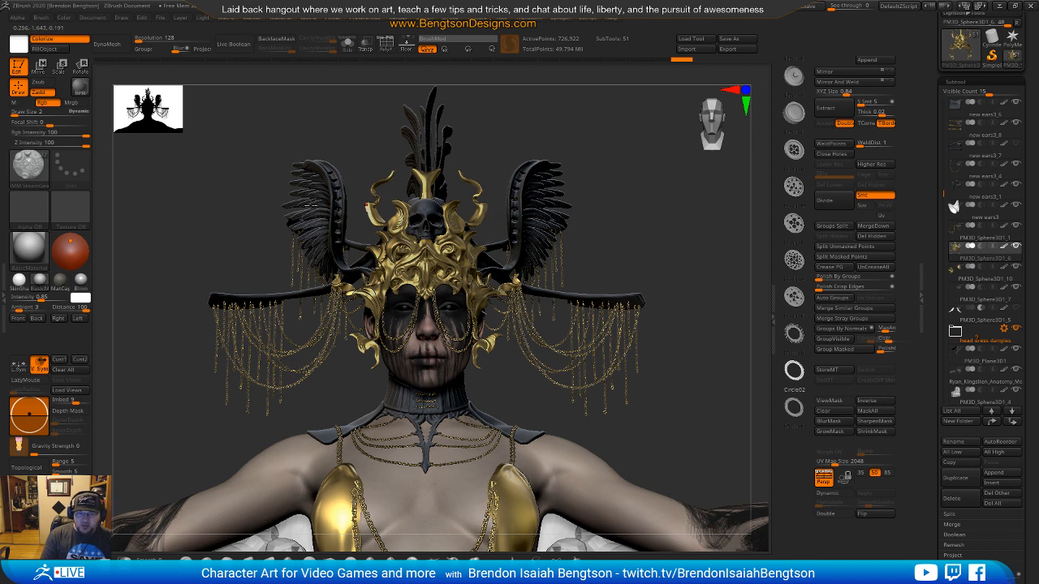
pyautogui.moveTo(630, 205)
pyautogui.mouseDown()
pyautogui.moveTo(604, 225)
pyautogui.moveTo(639, 213)
pyautogui.mouseUp()
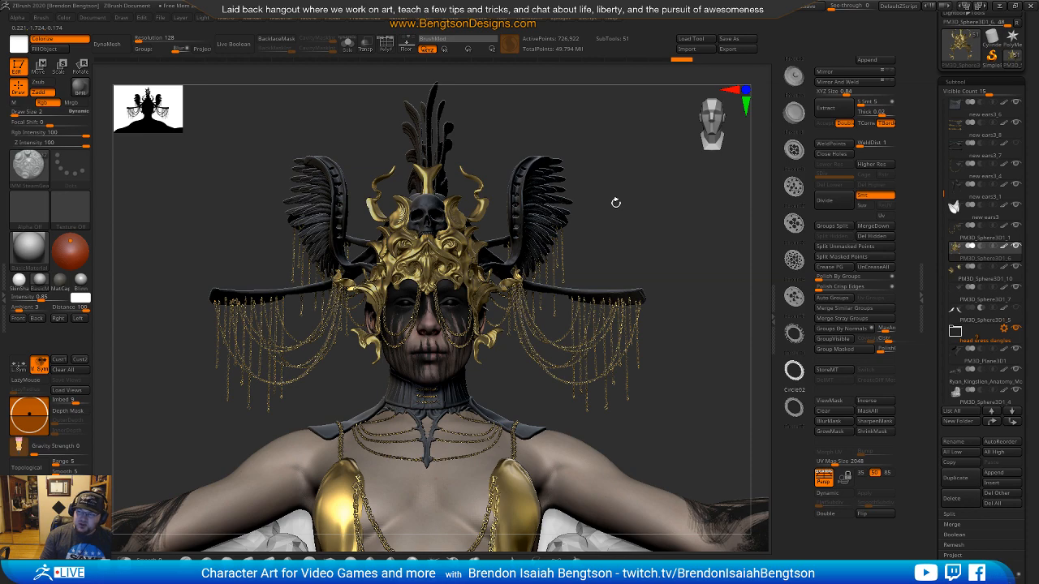
pyautogui.moveTo(639, 256); pyautogui.dragTo(597, 239)
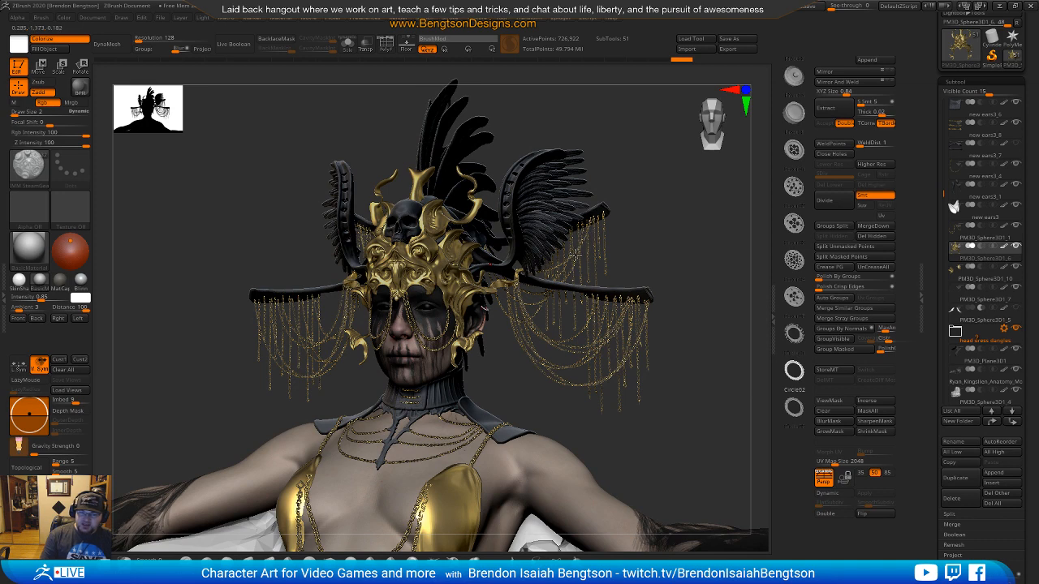
pyautogui.moveTo(691, 241); pyautogui.dragTo(487, 260)
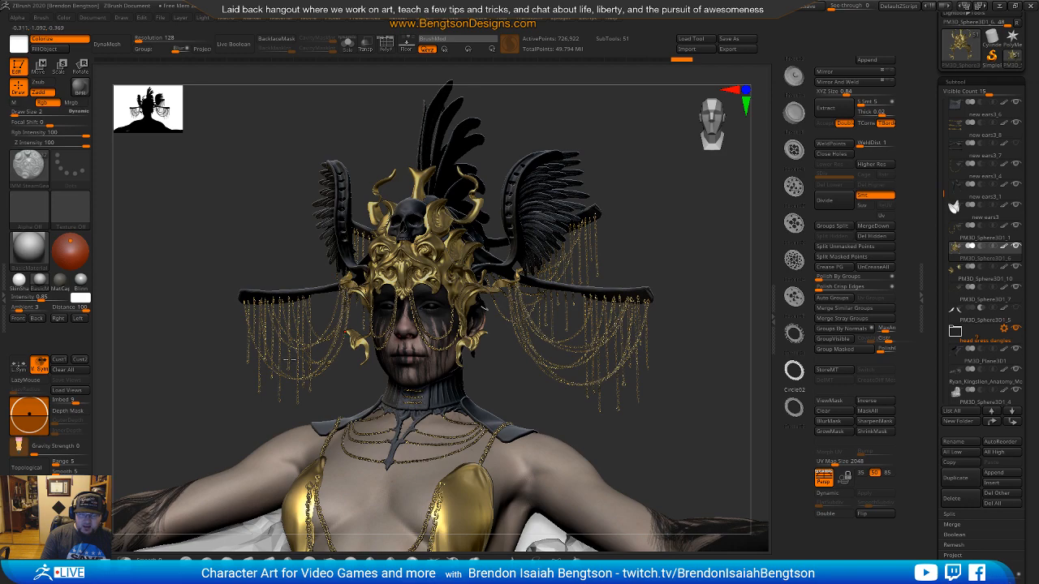
pyautogui.moveTo(237, 406)
pyautogui.mouseDown()
pyautogui.moveTo(227, 403)
pyautogui.moveTo(236, 406)
pyautogui.mouseUp()
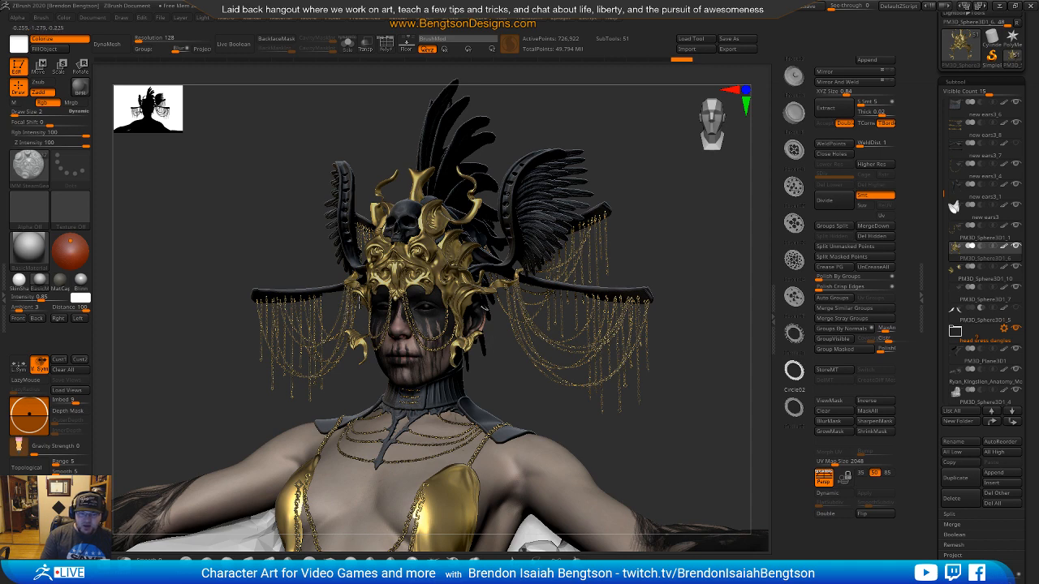
pyautogui.keyDown('shift'); pyautogui.moveTo(535, 398); pyautogui.dragTo(287, 324); pyautogui.keyUp('shift')
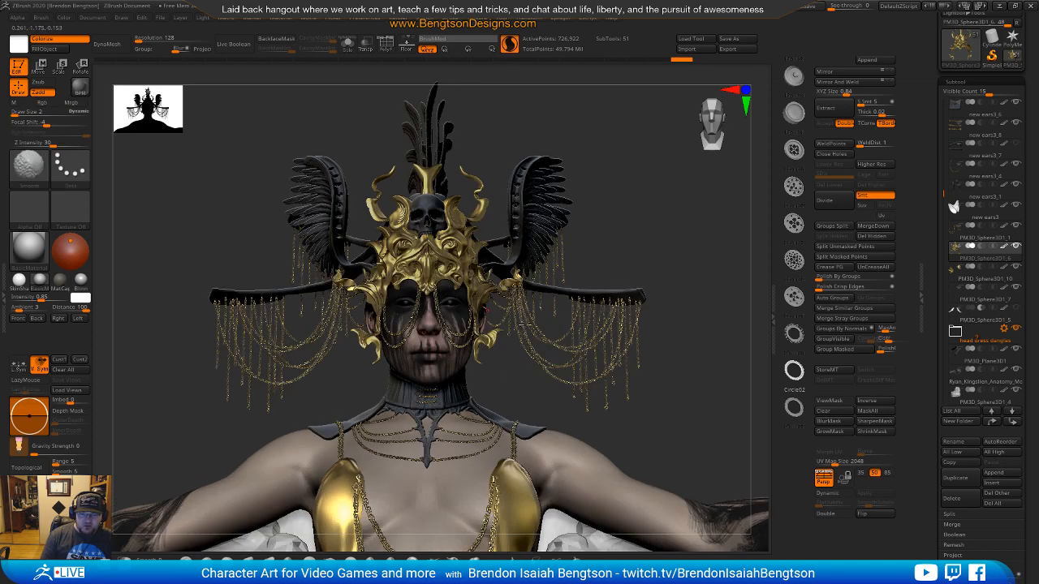
pyautogui.moveTo(661, 272); pyautogui.dragTo(625, 305)
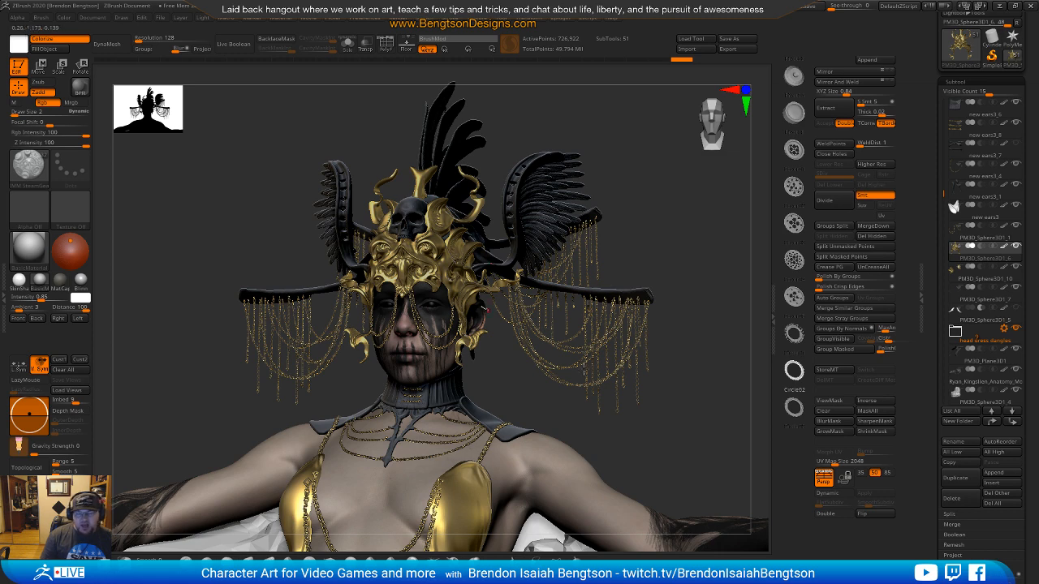
pyautogui.moveTo(717, 370); pyautogui.dragTo(711, 306)
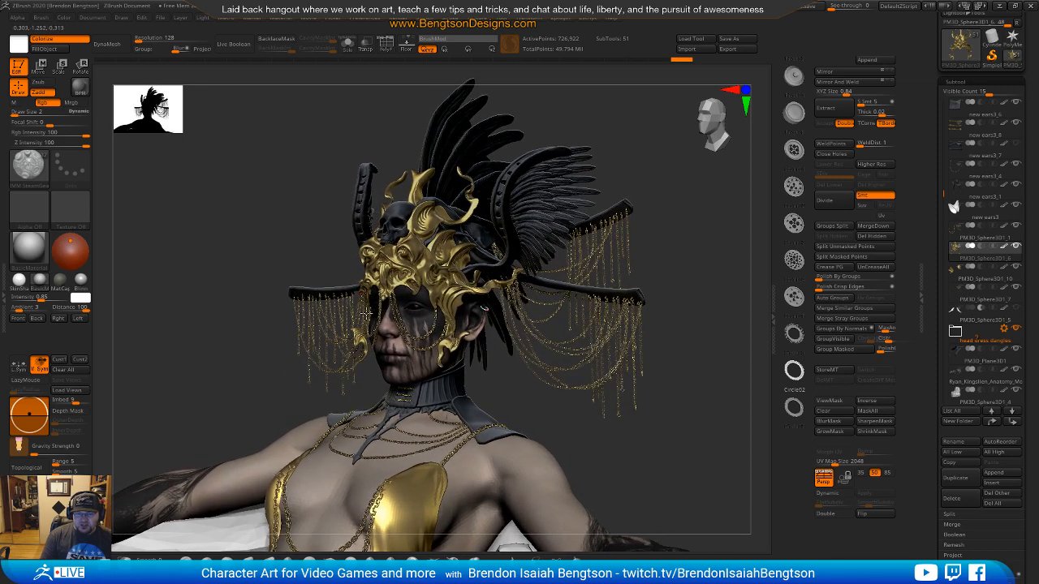
pyautogui.moveTo(695, 230); pyautogui.dragTo(541, 261)
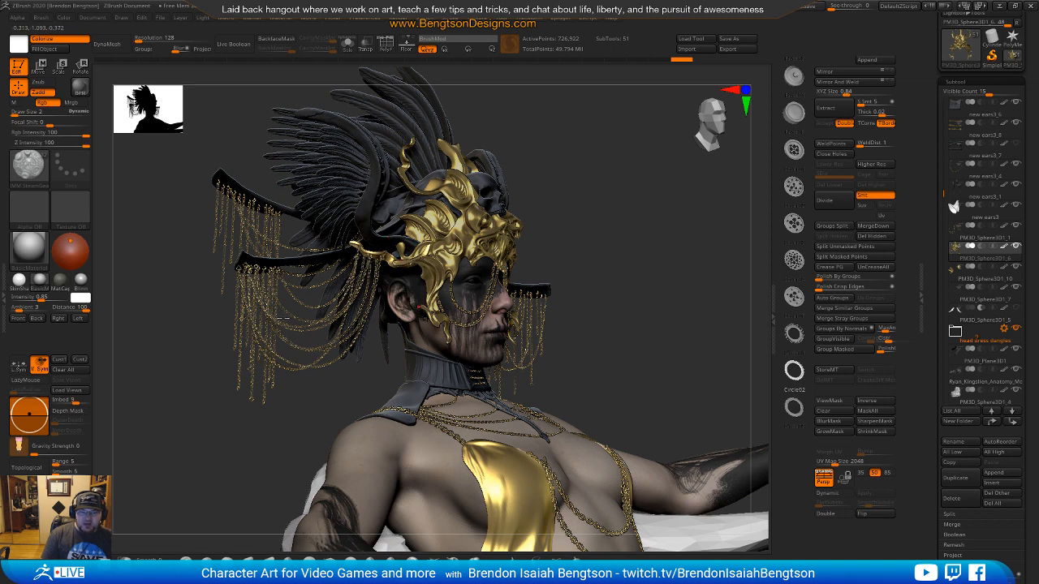
pyautogui.moveTo(612, 212); pyautogui.dragTo(697, 427)
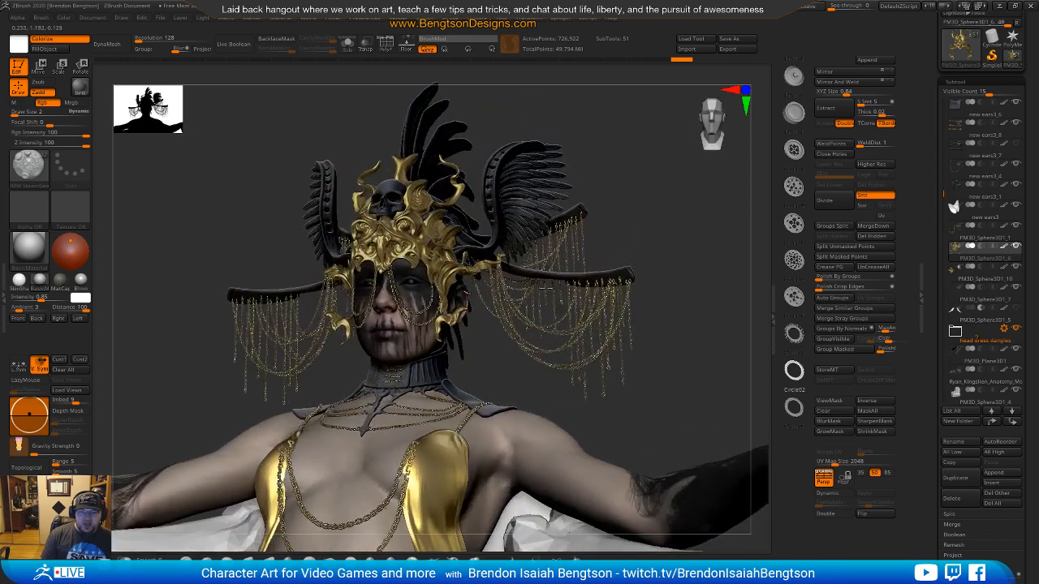
# Step: Review the headdress's wings, feathers and hanging chains from both profiles, three-quarter angles, above and the front
pyautogui.moveTo(663, 223); pyautogui.dragTo(621, 220)
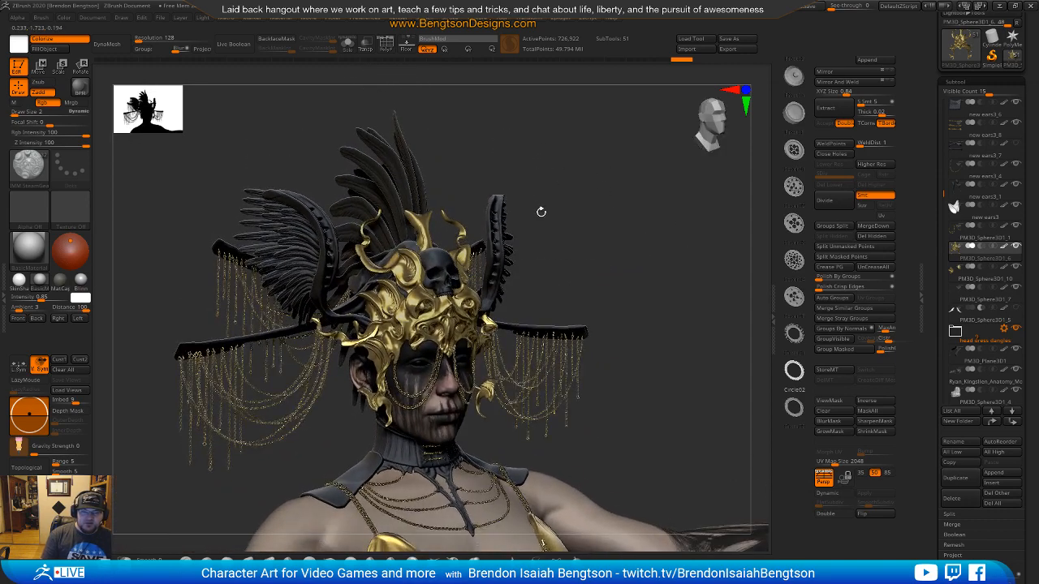
pyautogui.moveTo(654, 286); pyautogui.dragTo(665, 258)
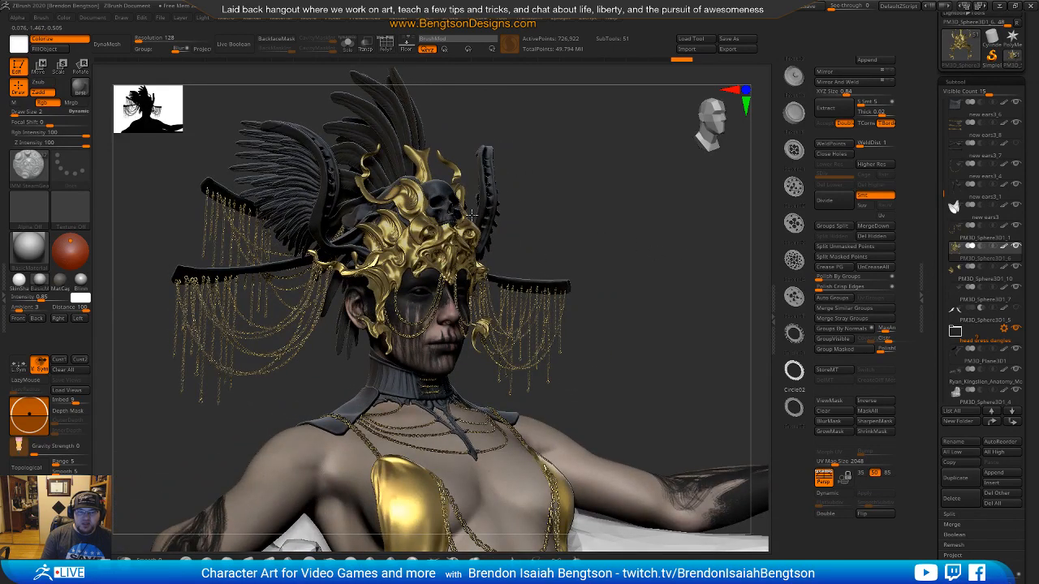
pyautogui.moveTo(651, 224); pyautogui.dragTo(625, 206)
pyautogui.moveTo(664, 326); pyautogui.dragTo(357, 211)
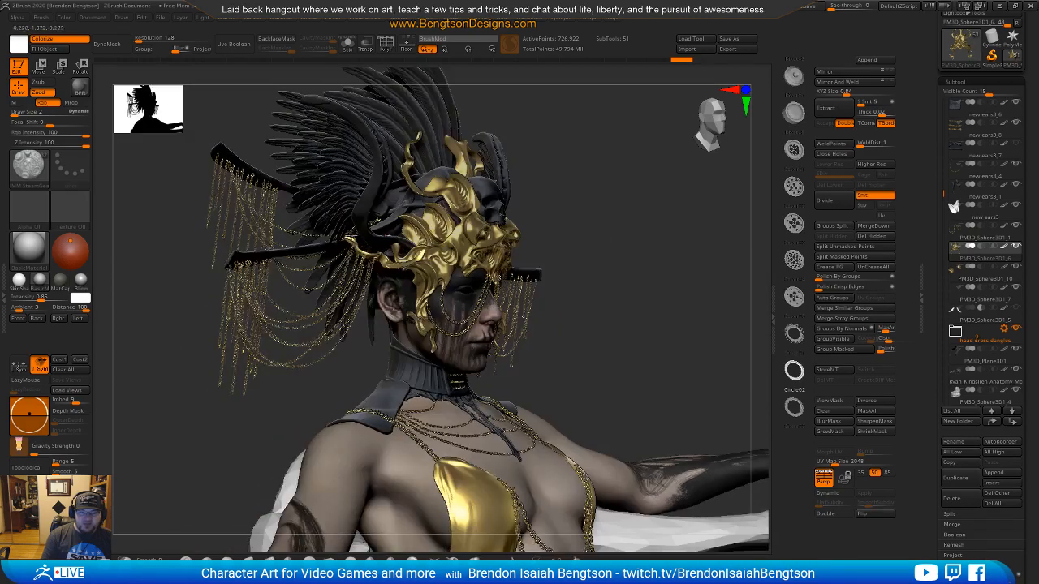
pyautogui.moveTo(570, 228); pyautogui.dragTo(648, 175)
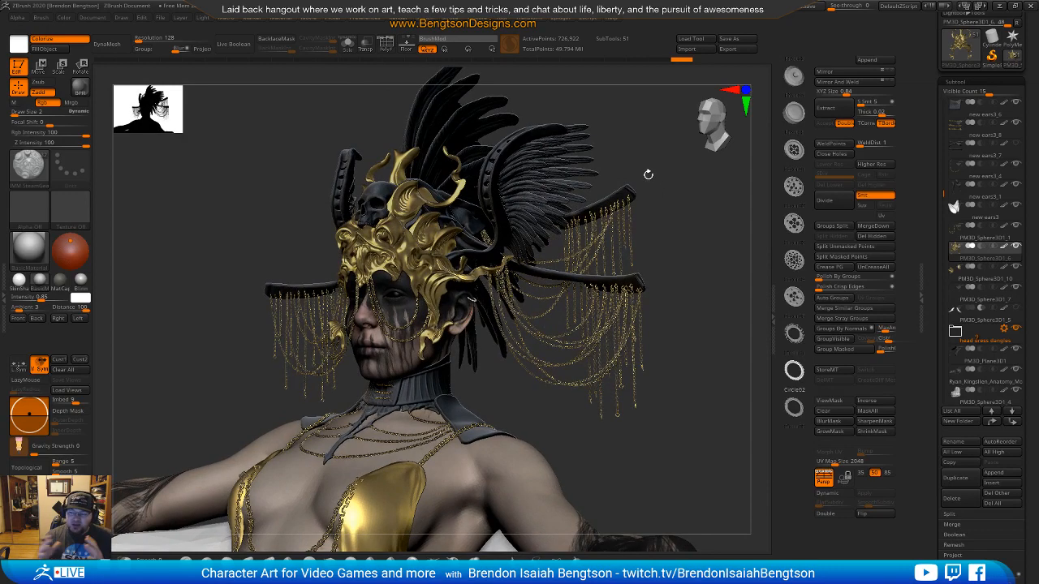
pyautogui.moveTo(670, 251); pyautogui.dragTo(676, 244)
pyautogui.moveTo(676, 244)
pyautogui.mouseDown()
pyautogui.moveTo(671, 252)
pyautogui.moveTo(690, 237)
pyautogui.mouseUp()
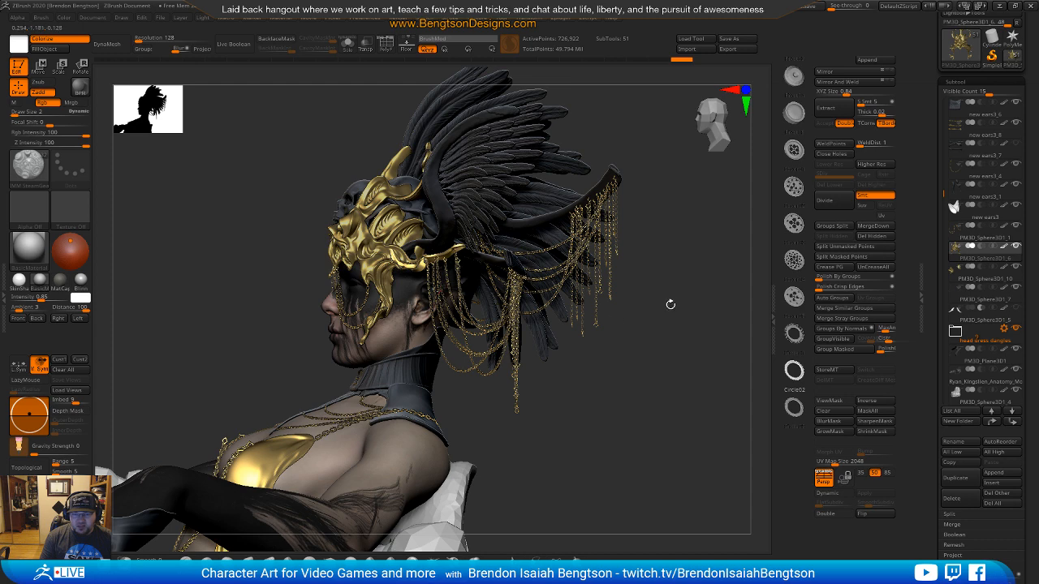
pyautogui.moveTo(673, 295); pyautogui.dragTo(510, 311)
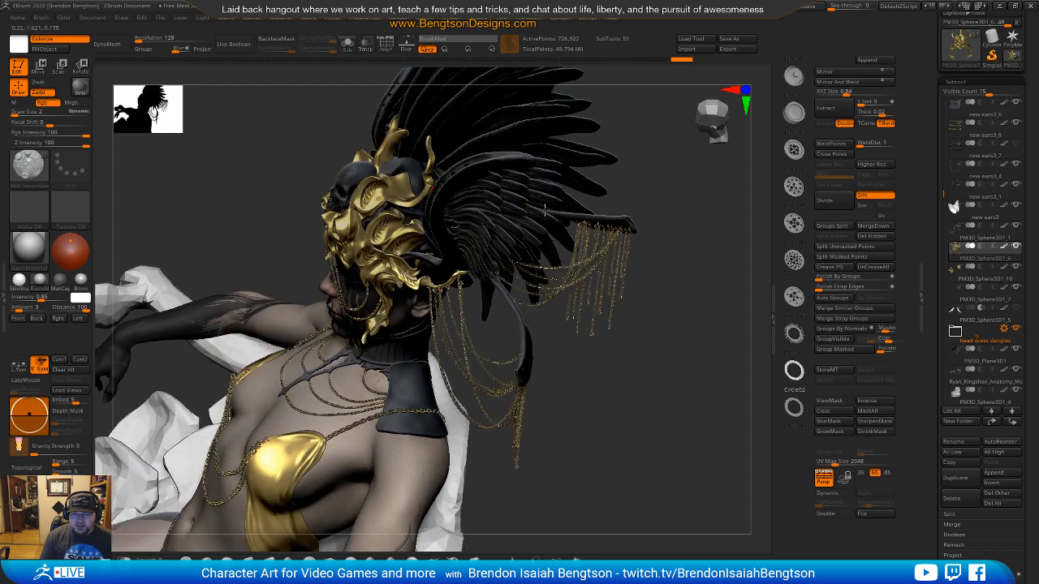
pyautogui.moveTo(686, 238); pyautogui.dragTo(621, 213)
pyautogui.moveTo(624, 384); pyautogui.dragTo(586, 344)
pyautogui.moveTo(682, 245); pyautogui.dragTo(583, 253)
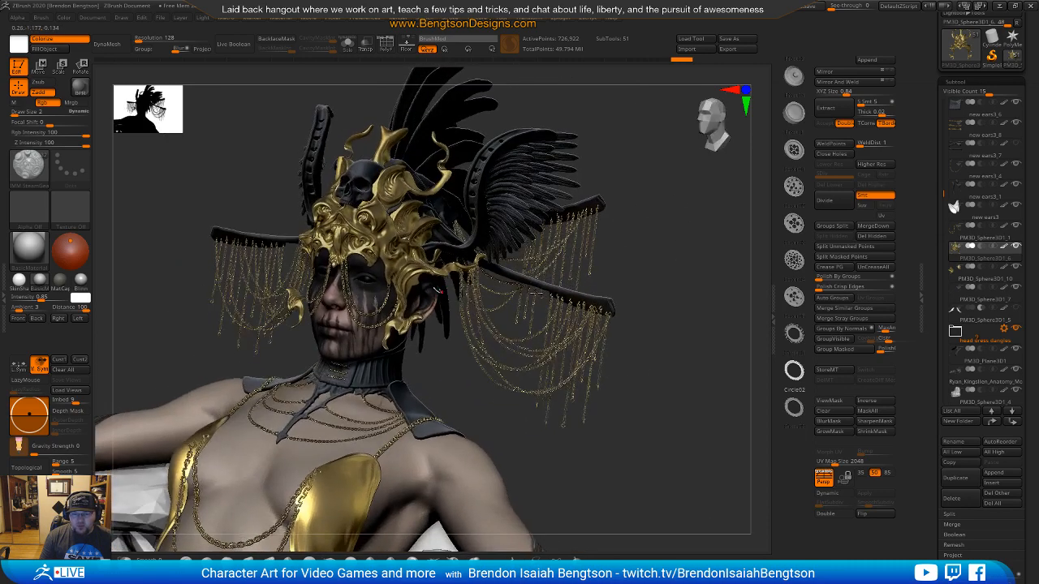
pyautogui.moveTo(661, 231); pyautogui.dragTo(585, 284)
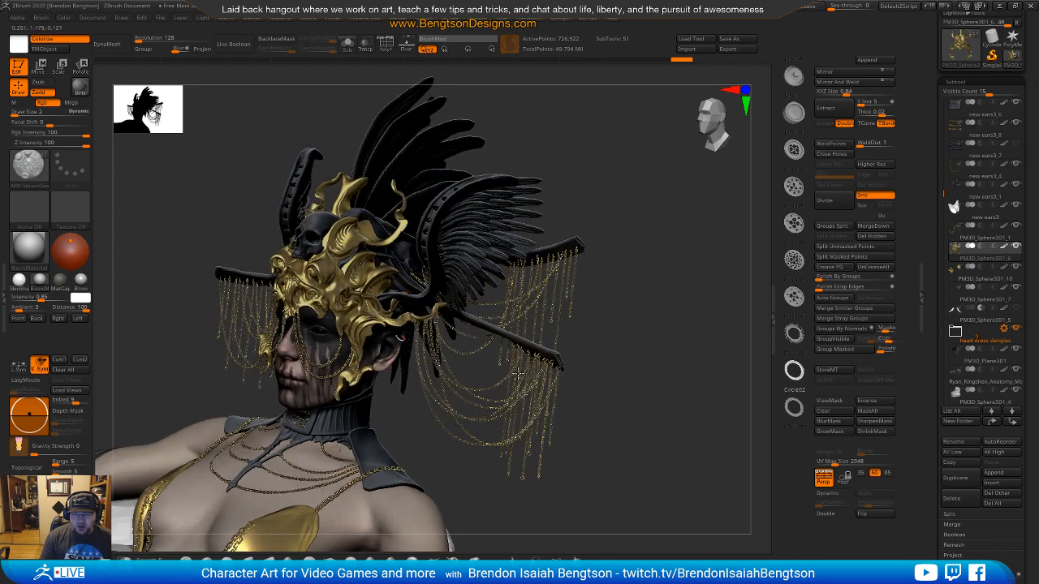
pyautogui.moveTo(637, 410); pyautogui.dragTo(673, 357)
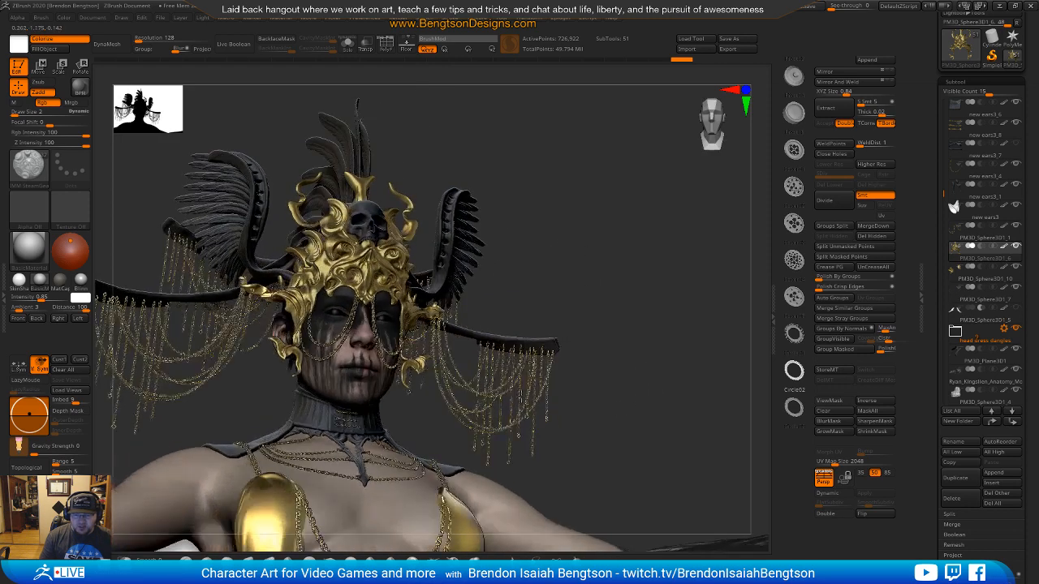
pyautogui.moveTo(603, 306); pyautogui.dragTo(559, 244)
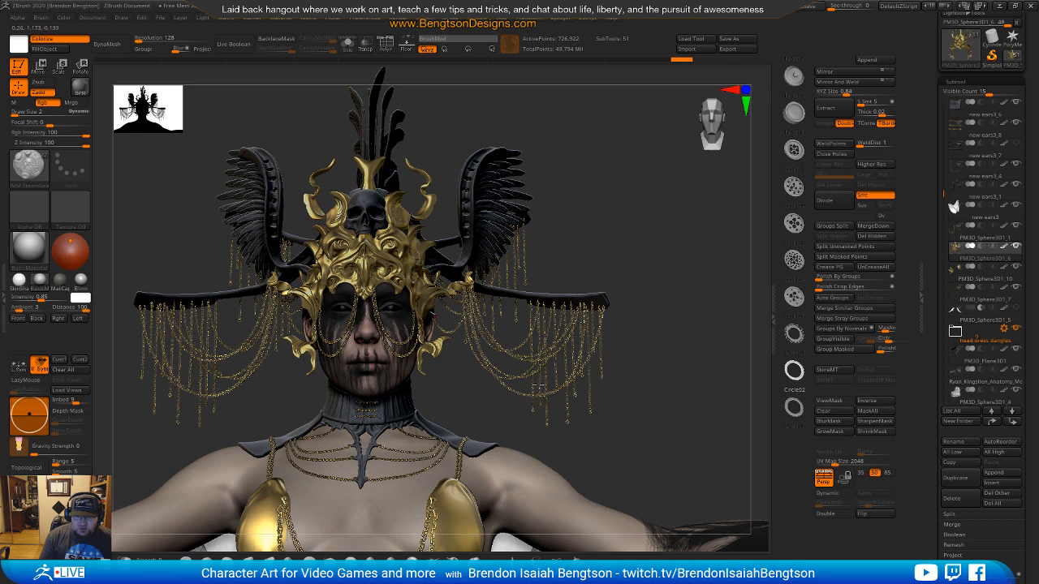
# Step: Compare the headdress's front silhouette with close views of the face, face chains, gold mask and ear ring
pyautogui.moveTo(657, 402)
pyautogui.mouseDown()
pyautogui.moveTo(650, 407)
pyautogui.moveTo(658, 425)
pyautogui.moveTo(633, 429)
pyautogui.moveTo(659, 422)
pyautogui.moveTo(674, 333)
pyautogui.moveTo(673, 416)
pyautogui.mouseUp()
pyautogui.moveTo(432, 146); pyautogui.dragTo(401, 207)
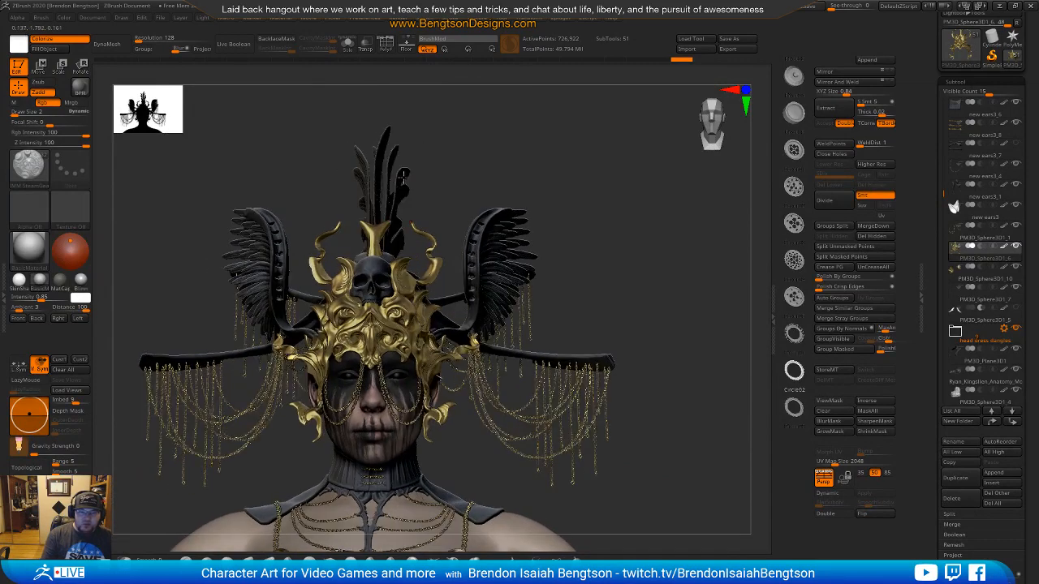
pyautogui.keyDown('alt'); pyautogui.moveTo(476, 176); pyautogui.dragTo(503, 122); pyautogui.keyUp('alt')
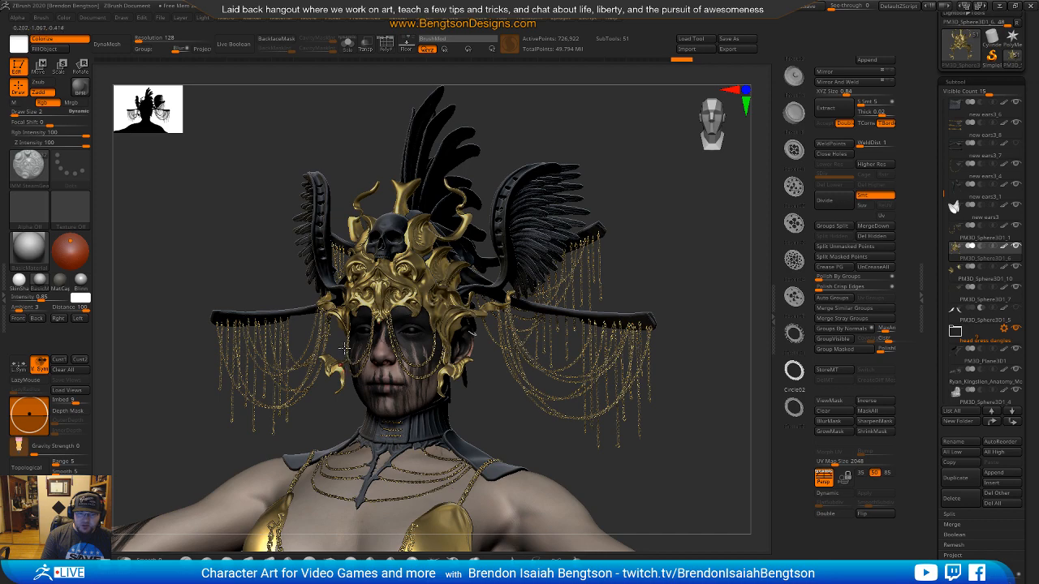
pyautogui.moveTo(484, 428)
pyautogui.mouseDown()
pyautogui.moveTo(500, 426)
pyautogui.moveTo(495, 434)
pyautogui.mouseUp()
pyautogui.moveTo(454, 380)
pyautogui.keyDown('alt'); pyautogui.mouseDown(button='right')
pyautogui.moveTo(462, 287)
pyautogui.moveTo(443, 317)
pyautogui.moveTo(458, 406)
pyautogui.moveTo(445, 366)
pyautogui.mouseUp(button='right'); pyautogui.keyUp('alt')
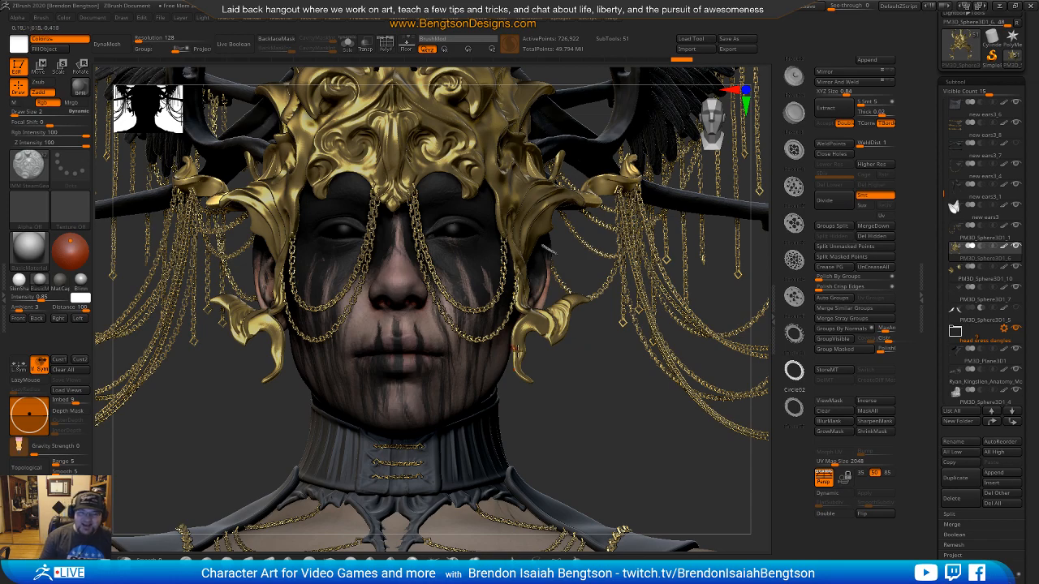
pyautogui.keyDown('ctrl'); pyautogui.moveTo(581, 427); pyautogui.dragTo(573, 346, button='right'); pyautogui.keyUp('ctrl')
pyautogui.keyDown('alt'); pyautogui.moveTo(512, 288); pyautogui.dragTo(482, 281, button='right'); pyautogui.keyUp('alt')
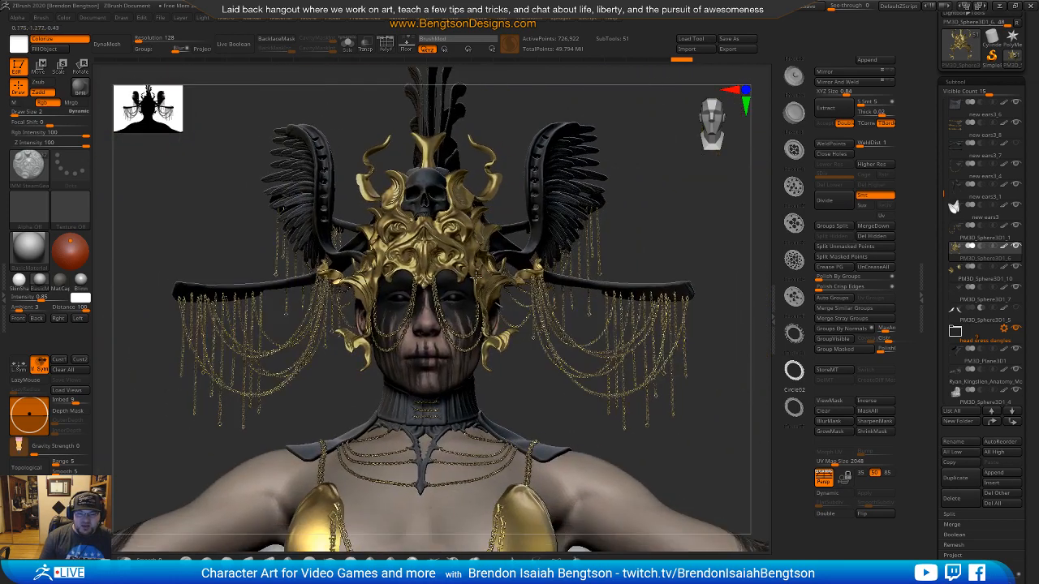
pyautogui.moveTo(518, 396); pyautogui.dragTo(545, 314, button='right')
pyautogui.keyDown('alt'); pyautogui.moveTo(477, 310); pyautogui.dragTo(373, 305, button='right'); pyautogui.keyUp('alt')
pyautogui.keyDown('ctrl'); pyautogui.moveTo(460, 191); pyautogui.dragTo(449, 315, button='right'); pyautogui.keyUp('ctrl')
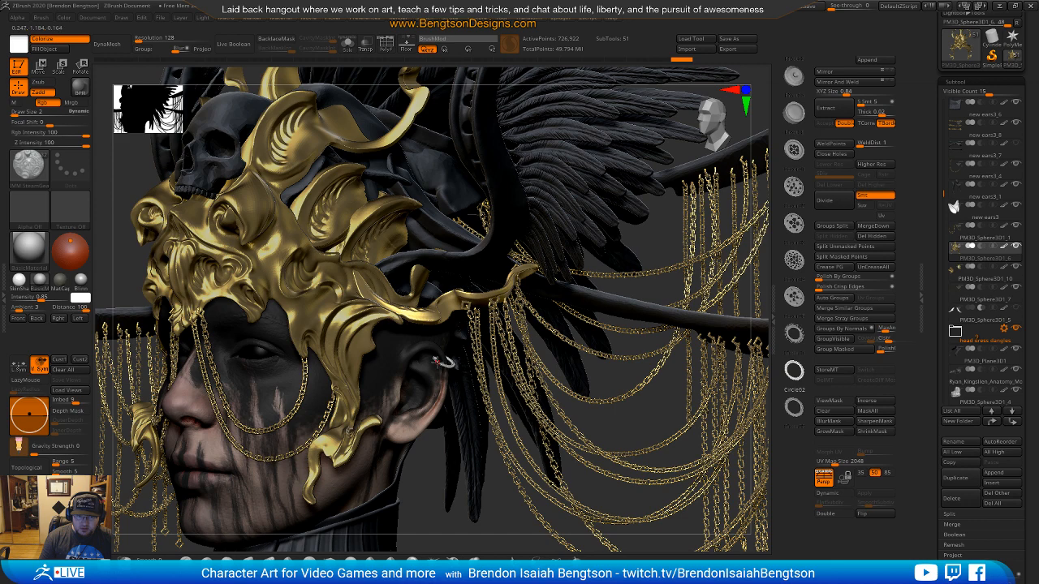
pyautogui.keyDown('alt'); pyautogui.moveTo(428, 464); pyautogui.dragTo(425, 442); pyautogui.keyUp('alt')
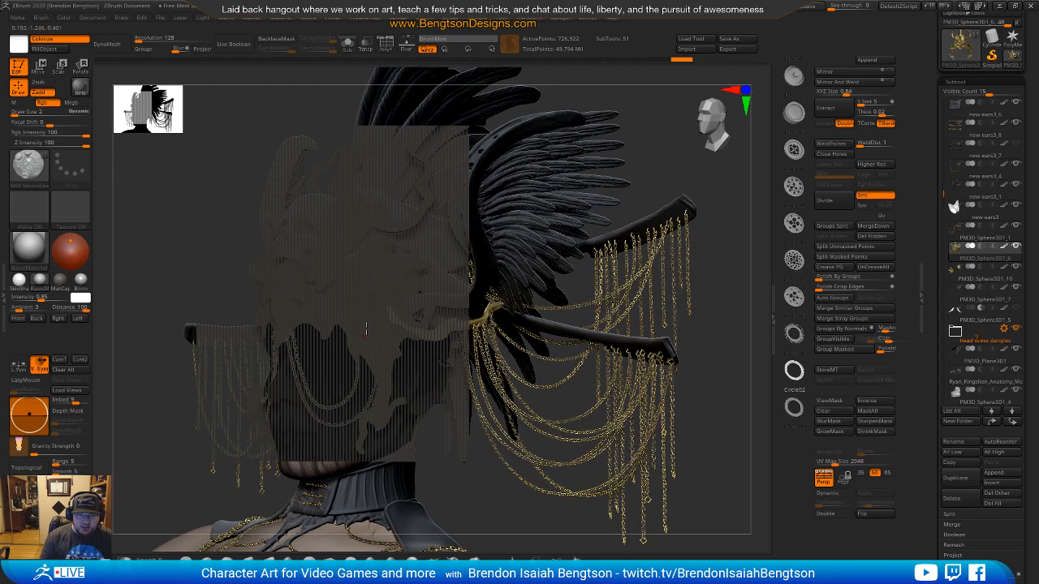
# Step: Choose the ClayBuildup brush, isolate the gold mask subtool and inspect its wireframe from several sides
pyautogui.press('b')
pyautogui.press('c')
pyautogui.press('b')
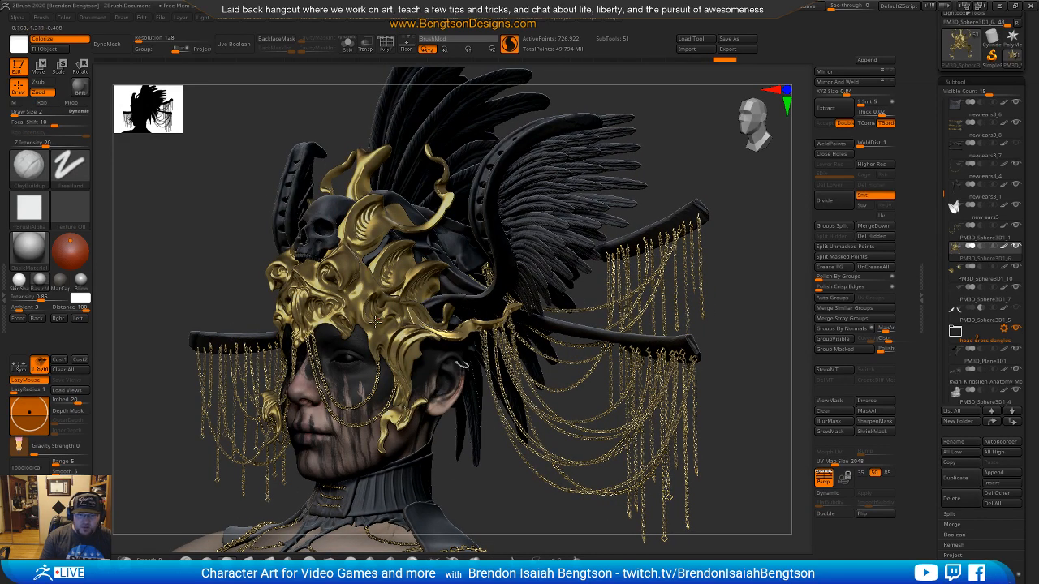
pyautogui.hotkey('alt', 's')
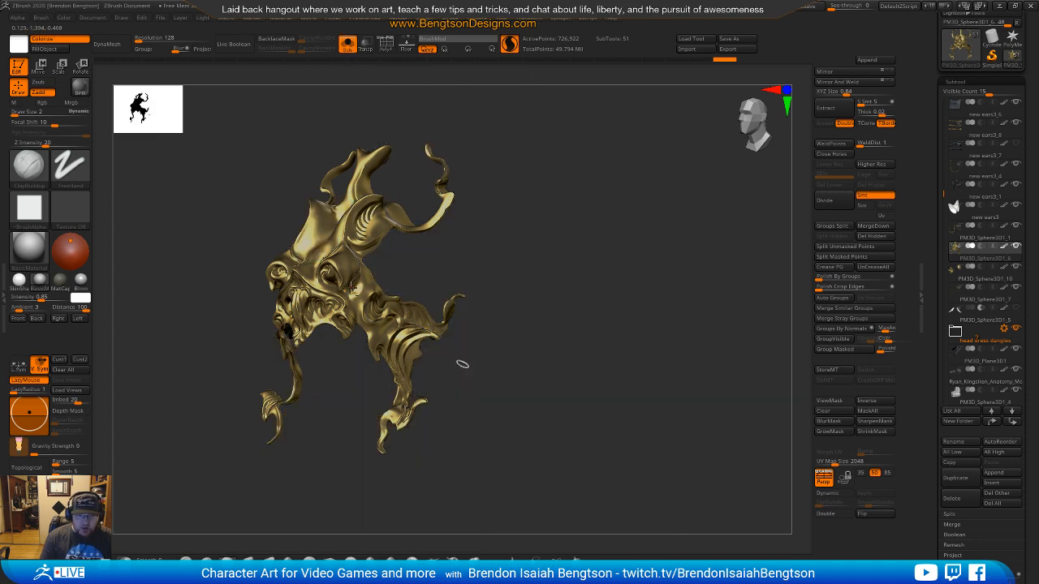
pyautogui.moveTo(462, 366)
pyautogui.keyDown('ctrl'); pyautogui.mouseDown(button='right')
pyautogui.moveTo(494, 387)
pyautogui.moveTo(311, 420)
pyautogui.moveTo(430, 393)
pyautogui.moveTo(503, 393)
pyautogui.moveTo(573, 361)
pyautogui.moveTo(472, 391)
pyautogui.mouseUp(button='right'); pyautogui.keyUp('ctrl')
pyautogui.hotkey('shift', 'f')
pyautogui.moveTo(410, 285)
pyautogui.mouseDown(button='right')
pyautogui.moveTo(508, 245)
pyautogui.moveTo(433, 253)
pyautogui.moveTo(511, 210)
pyautogui.moveTo(323, 279)
pyautogui.mouseUp(button='right')
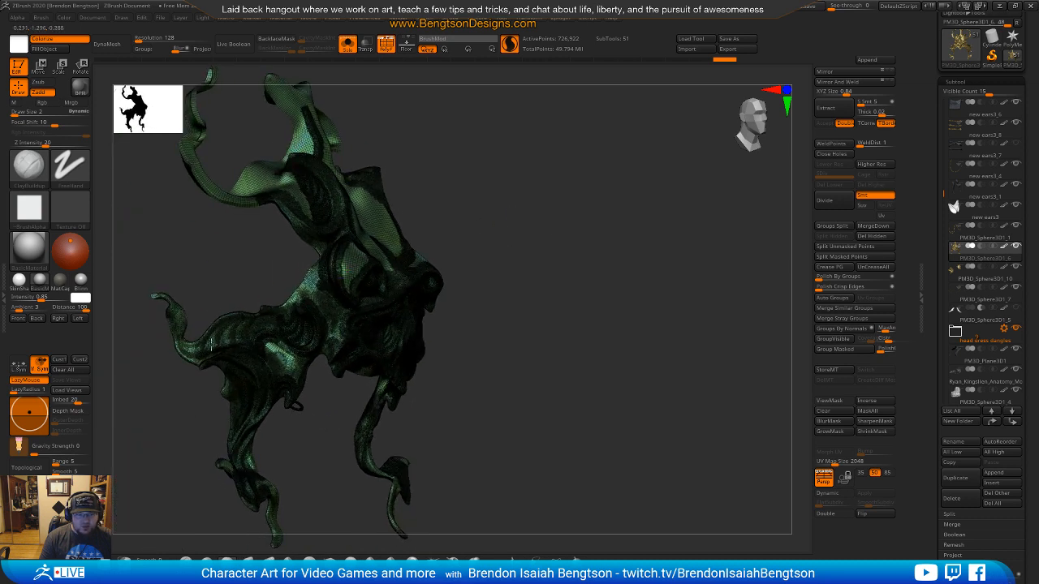
pyautogui.moveTo(468, 254)
pyautogui.mouseDown(button='right')
pyautogui.moveTo(531, 235)
pyautogui.moveTo(512, 232)
pyautogui.moveTo(261, 398)
pyautogui.mouseUp(button='right')
pyautogui.moveTo(255, 485)
pyautogui.mouseDown(button='right')
pyautogui.moveTo(528, 276)
pyautogui.moveTo(365, 254)
pyautogui.mouseUp(button='right')
pyautogui.keyDown('shift'); pyautogui.moveTo(524, 238); pyautogui.dragTo(519, 222, button='right'); pyautogui.keyUp('shift')
pyautogui.hotkey('shift', 'f')
# Step: Inspect the isolated mask's scrollwork and side ornaments up close, and show the whole model again
pyautogui.moveTo(561, 262)
pyautogui.mouseDown(button='right')
pyautogui.moveTo(539, 234)
pyautogui.moveTo(518, 243)
pyautogui.moveTo(554, 239)
pyautogui.moveTo(444, 240)
pyautogui.moveTo(485, 234)
pyautogui.moveTo(526, 241)
pyautogui.moveTo(494, 235)
pyautogui.moveTo(420, 250)
pyautogui.mouseUp(button='right')
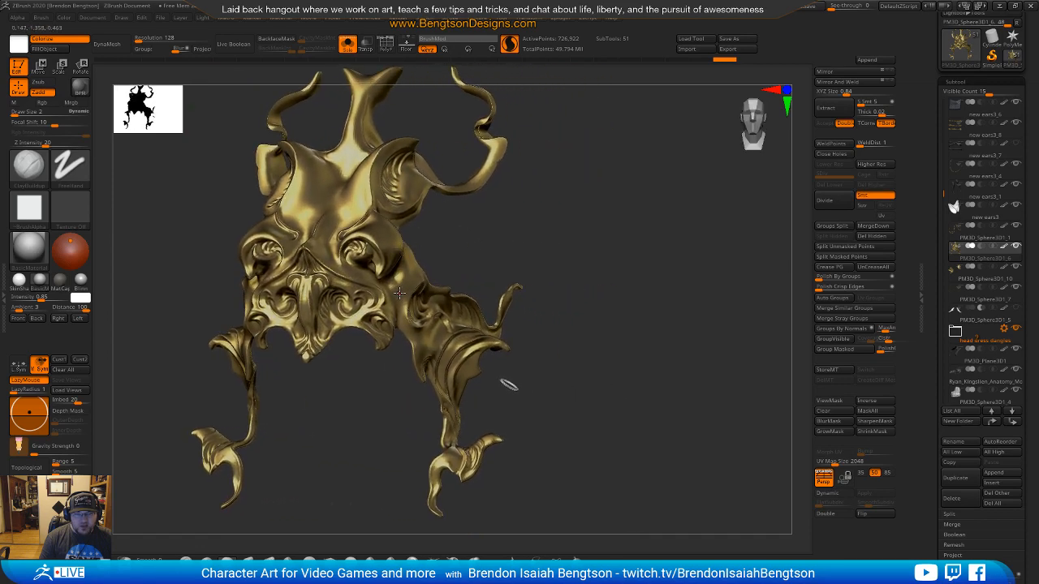
pyautogui.moveTo(498, 268)
pyautogui.mouseDown(button='right')
pyautogui.moveTo(457, 273)
pyautogui.moveTo(478, 259)
pyautogui.moveTo(468, 232)
pyautogui.moveTo(458, 252)
pyautogui.moveTo(510, 376)
pyautogui.mouseUp(button='right')
pyautogui.moveTo(524, 269)
pyautogui.keyDown('ctrl'); pyautogui.mouseDown(button='right')
pyautogui.moveTo(608, 281)
pyautogui.moveTo(411, 289)
pyautogui.mouseUp(button='right'); pyautogui.keyUp('ctrl')
pyautogui.moveTo(506, 257)
pyautogui.mouseDown(button='right')
pyautogui.moveTo(489, 344)
pyautogui.moveTo(516, 356)
pyautogui.mouseUp(button='right')
pyautogui.keyDown('alt'); pyautogui.moveTo(311, 259); pyautogui.dragTo(451, 288, button='right'); pyautogui.keyUp('alt')
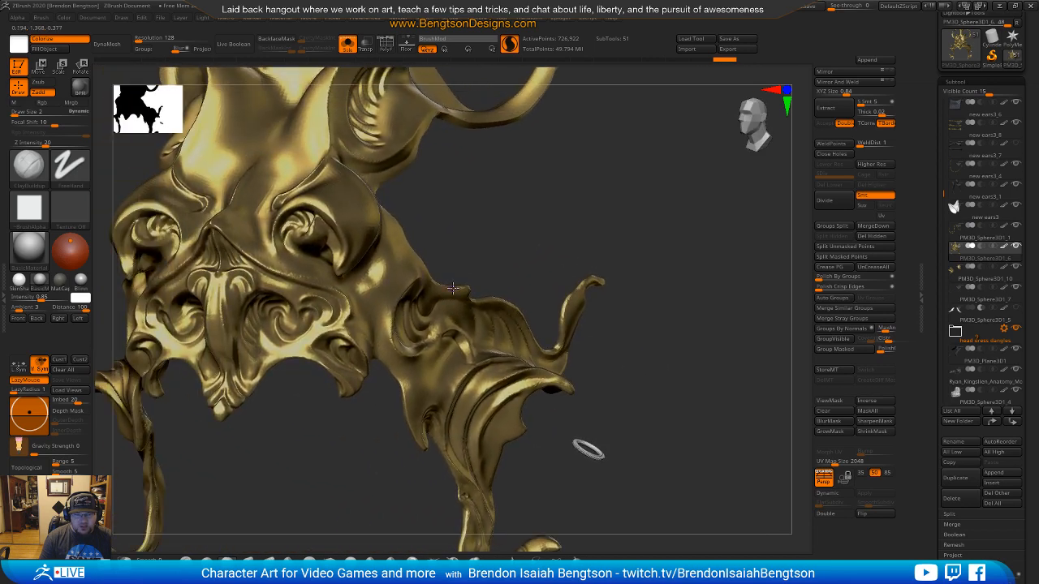
pyautogui.moveTo(496, 256)
pyautogui.keyDown('ctrl'); pyautogui.mouseDown(button='right')
pyautogui.moveTo(495, 211)
pyautogui.moveTo(557, 197)
pyautogui.moveTo(484, 209)
pyautogui.moveTo(506, 220)
pyautogui.moveTo(499, 243)
pyautogui.moveTo(489, 236)
pyautogui.moveTo(515, 195)
pyautogui.mouseUp(button='right'); pyautogui.keyUp('ctrl')
pyautogui.hotkey('shift', 's')
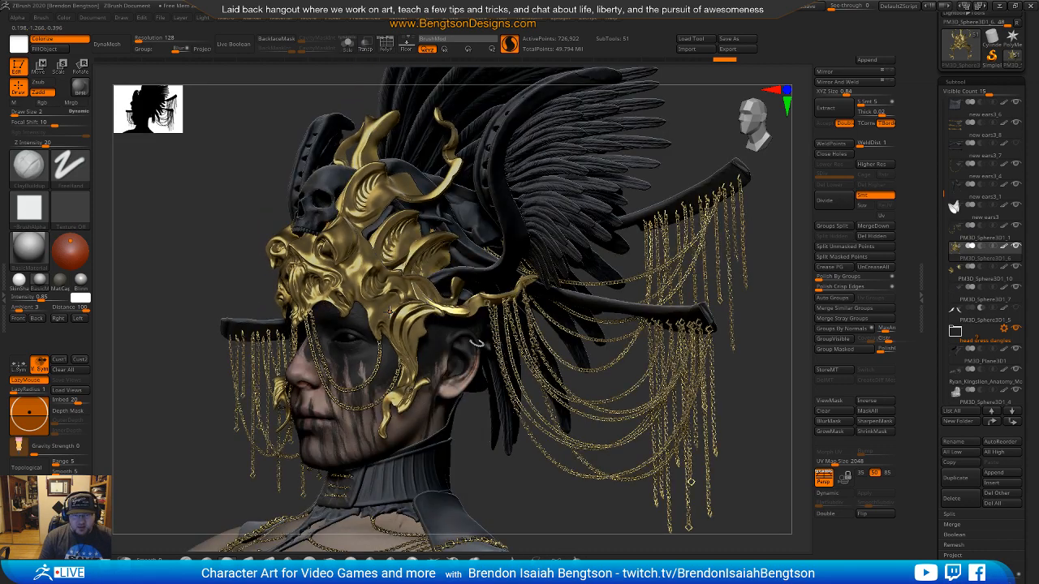
# Step: Check the gold mask and ear ring on the whole head from the front and three-quarter views
pyautogui.moveTo(387, 280)
pyautogui.mouseDown(button='right')
pyautogui.moveTo(383, 324)
pyautogui.moveTo(391, 304)
pyautogui.mouseUp(button='right')
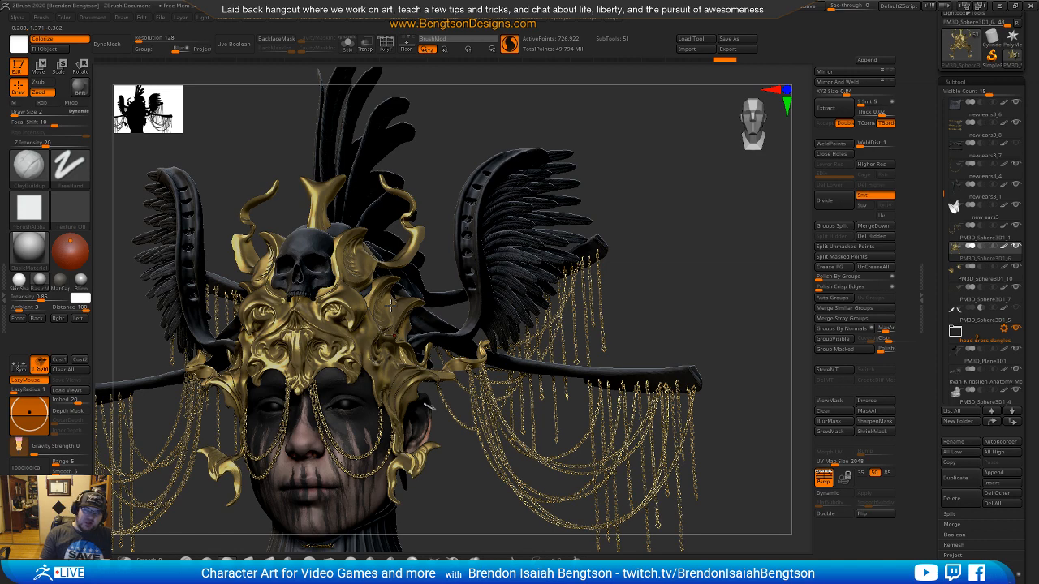
pyautogui.moveTo(700, 263)
pyautogui.mouseDown(button='right')
pyautogui.moveTo(665, 297)
pyautogui.moveTo(649, 294)
pyautogui.moveTo(643, 273)
pyautogui.mouseUp(button='right')
pyautogui.moveTo(515, 400)
pyautogui.mouseDown(button='right')
pyautogui.moveTo(527, 398)
pyautogui.moveTo(513, 334)
pyautogui.mouseUp(button='right')
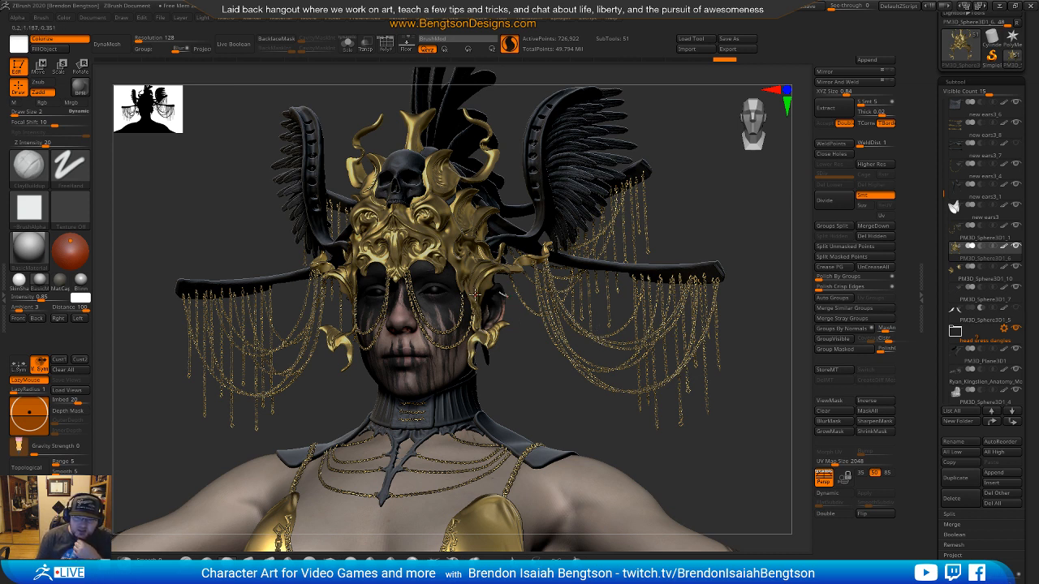
pyautogui.moveTo(516, 395); pyautogui.dragTo(504, 358)
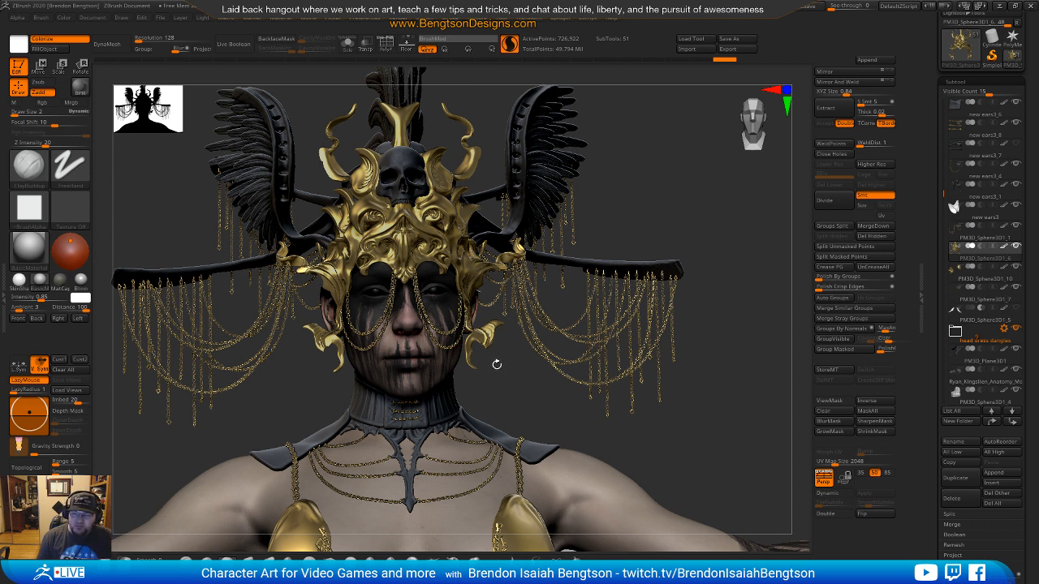
pyautogui.moveTo(505, 401); pyautogui.dragTo(489, 333)
# Step: Isolate the gold mask subtool, hide the ear ring and split the hidden part into its own subtool
pyautogui.keyDown('ctrl'); pyautogui.moveTo(485, 331); pyautogui.dragTo(484, 328, button='right'); pyautogui.keyUp('ctrl')
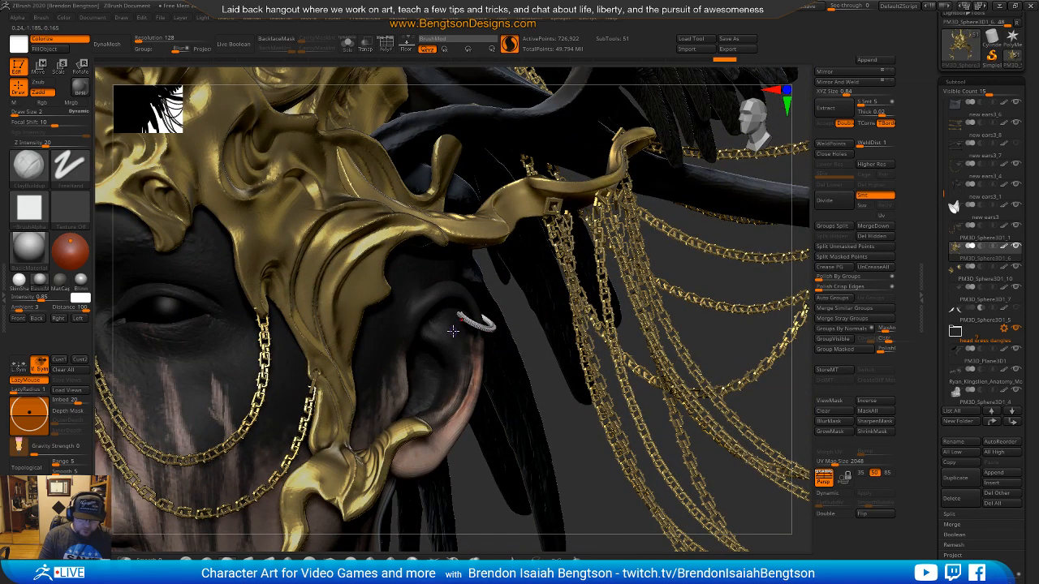
pyautogui.hotkey('alt', 's')
pyautogui.moveTo(520, 288)
pyautogui.keyDown('ctrl'); pyautogui.mouseDown()
pyautogui.moveTo(418, 347)
pyautogui.moveTo(533, 366)
pyautogui.mouseUp(); pyautogui.keyUp('ctrl')
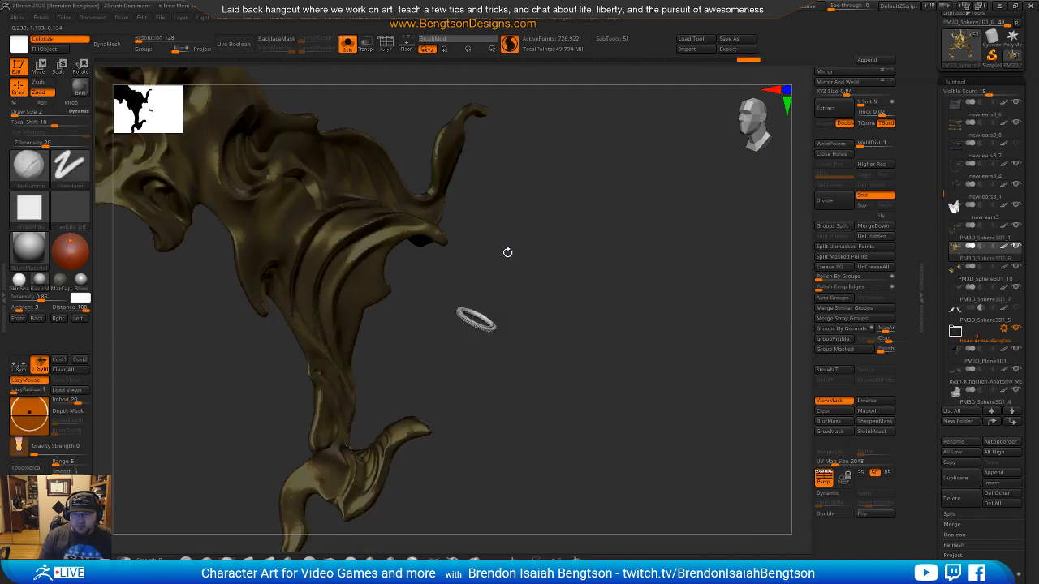
pyautogui.hotkey('ctrl', 'z')
pyautogui.moveTo(519, 290)
pyautogui.keyDown('ctrl'); pyautogui.keyDown('shift'); pyautogui.mouseDown()
pyautogui.moveTo(503, 378)
pyautogui.moveTo(519, 381)
pyautogui.mouseUp(); pyautogui.keyUp('shift'); pyautogui.keyUp('ctrl')
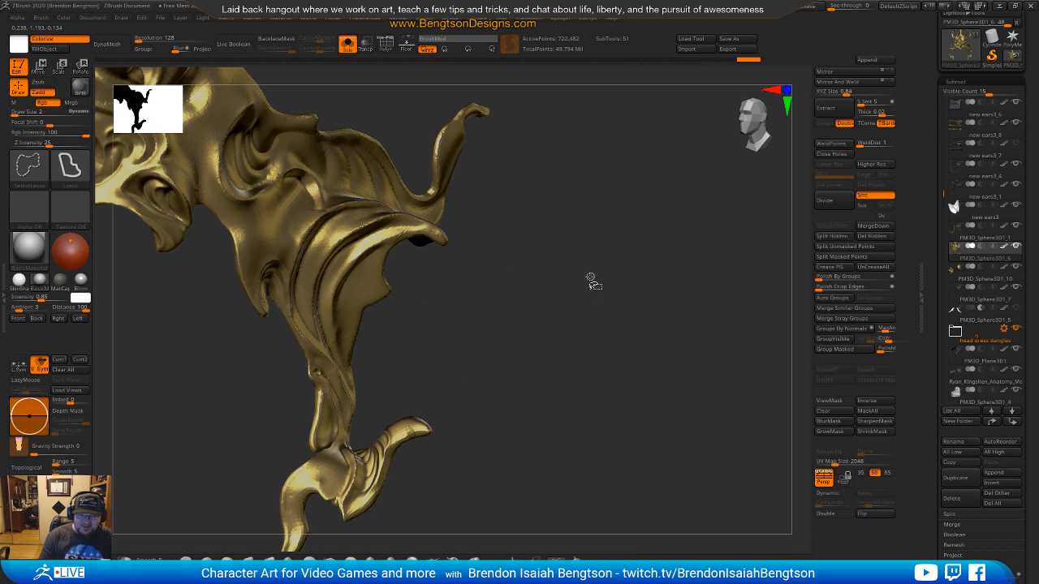
pyautogui.click(824, 239)
# Step: Show the whole model, select the split-off ear ring subtool and isolate it
pyautogui.hotkey('shift', 's')
pyautogui.keyDown('alt'); pyautogui.click(486, 320); pyautogui.keyUp('alt')
pyautogui.hotkey('shift', 's')
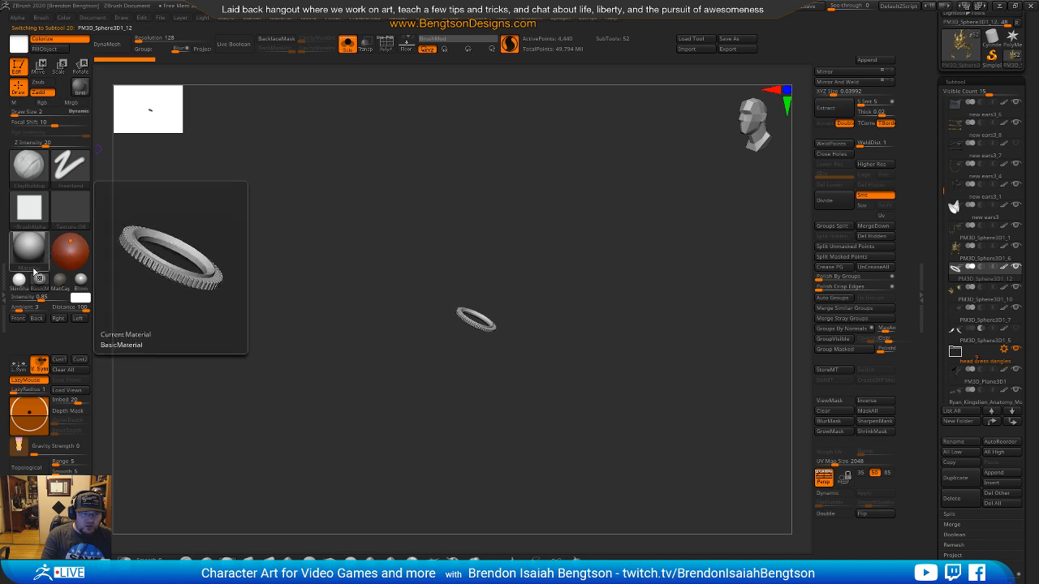
# Step: Fill the ring with the gold material using the Standard brush in Mrgb mode, and set the current material back to BasicMaterial
pyautogui.click(33, 259)
pyautogui.click(208, 260)
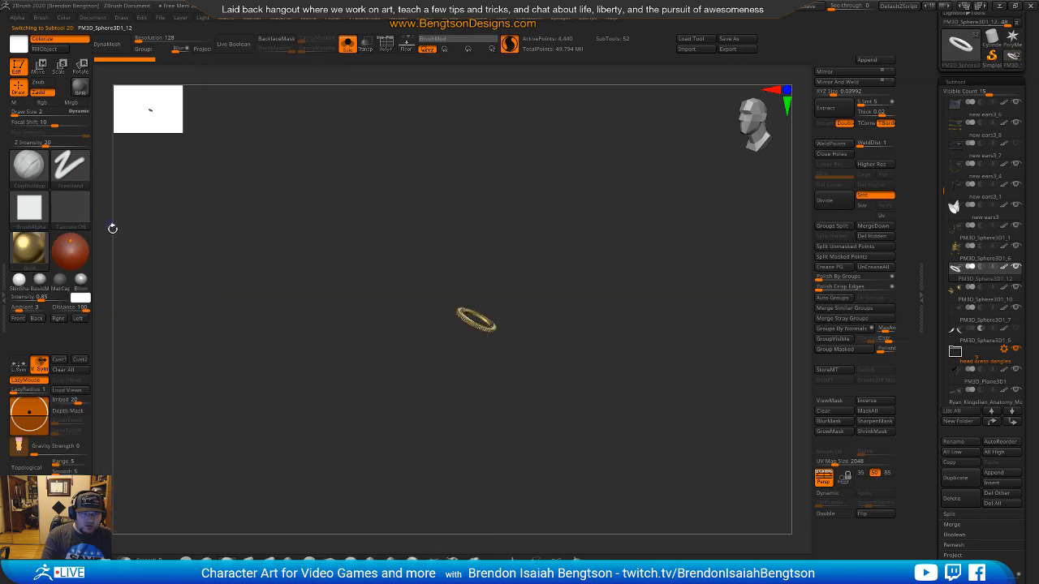
pyautogui.press('b')
pyautogui.press('s')
pyautogui.press('t')
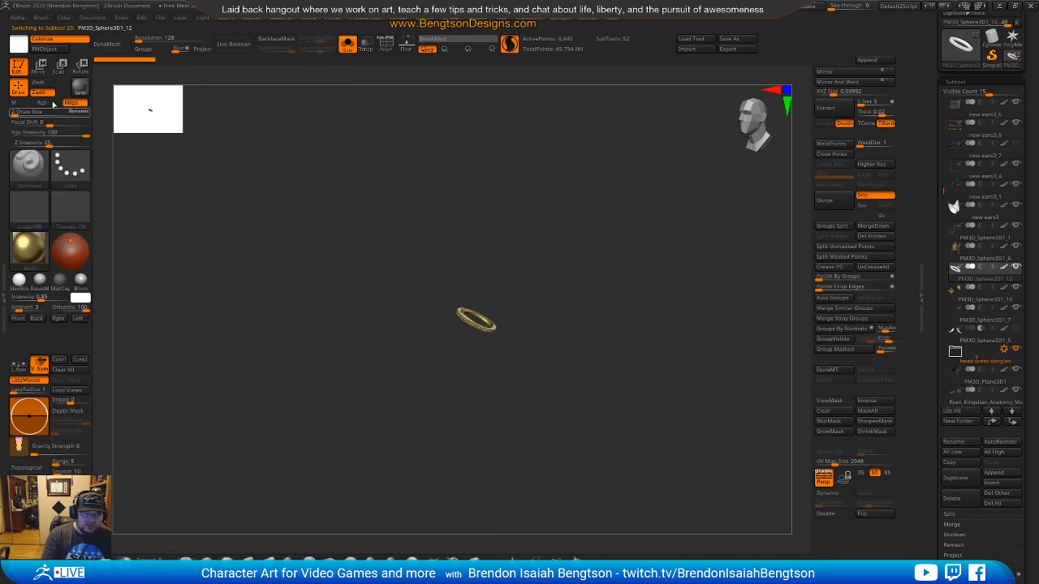
pyautogui.click(53, 50)
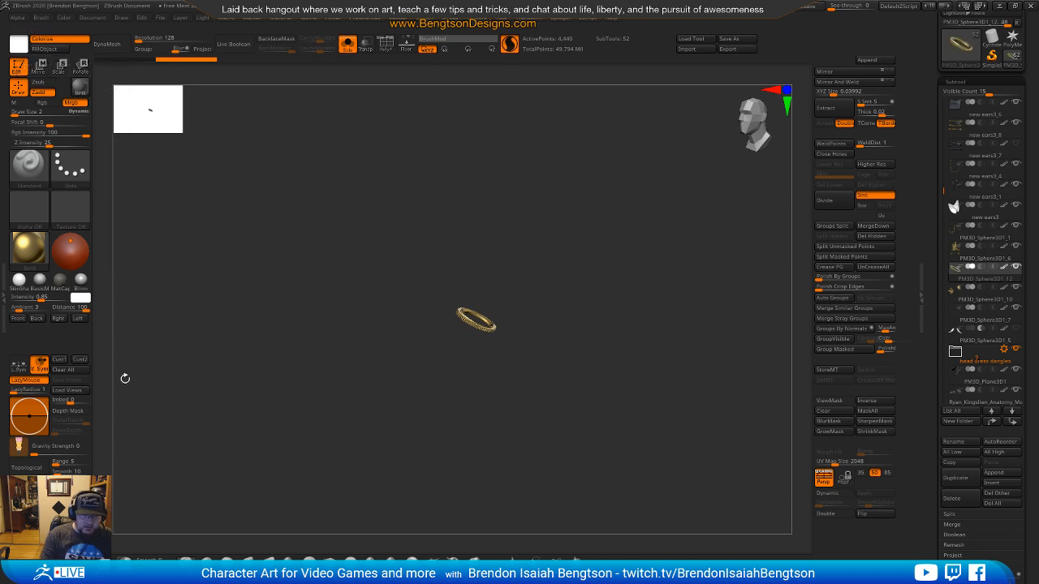
pyautogui.click(38, 279)
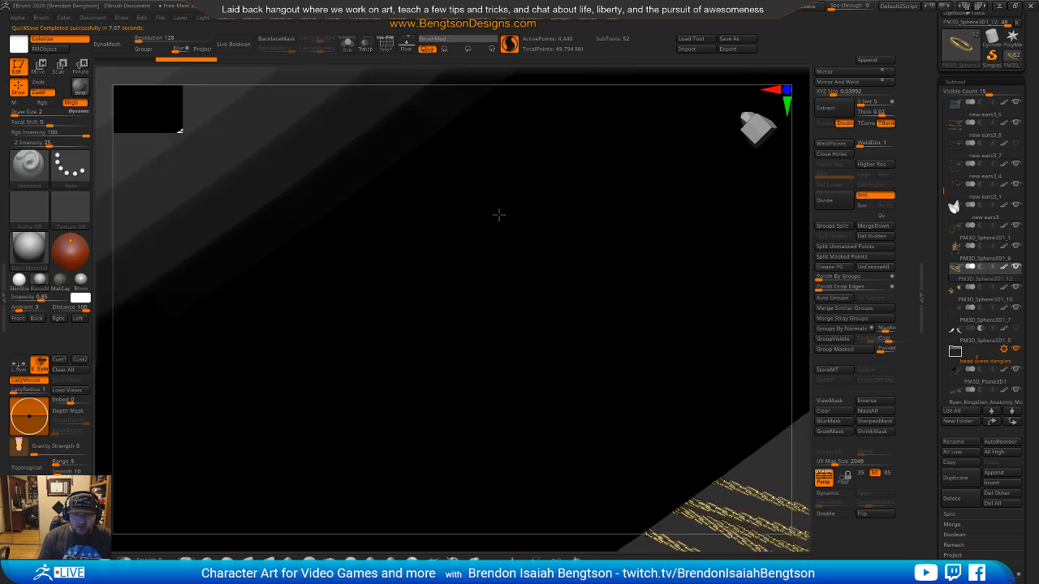
# Step: Duplicate the gold ring within its subtool and place the copy just below the first on the upper ear rim
pyautogui.moveTo(673, 335); pyautogui.dragTo(686, 463)
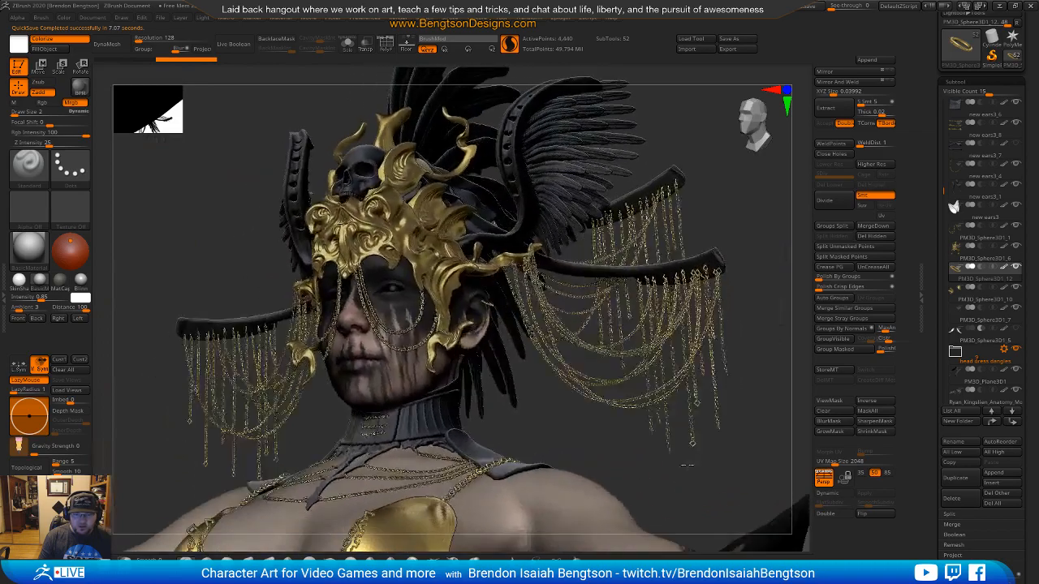
pyautogui.keyDown('alt'); pyautogui.moveTo(537, 421); pyautogui.dragTo(547, 521); pyautogui.keyUp('alt')
pyautogui.moveTo(456, 306); pyautogui.dragTo(520, 324, button='right')
pyautogui.moveTo(562, 438); pyautogui.dragTo(560, 408, button='right')
pyautogui.press('w')
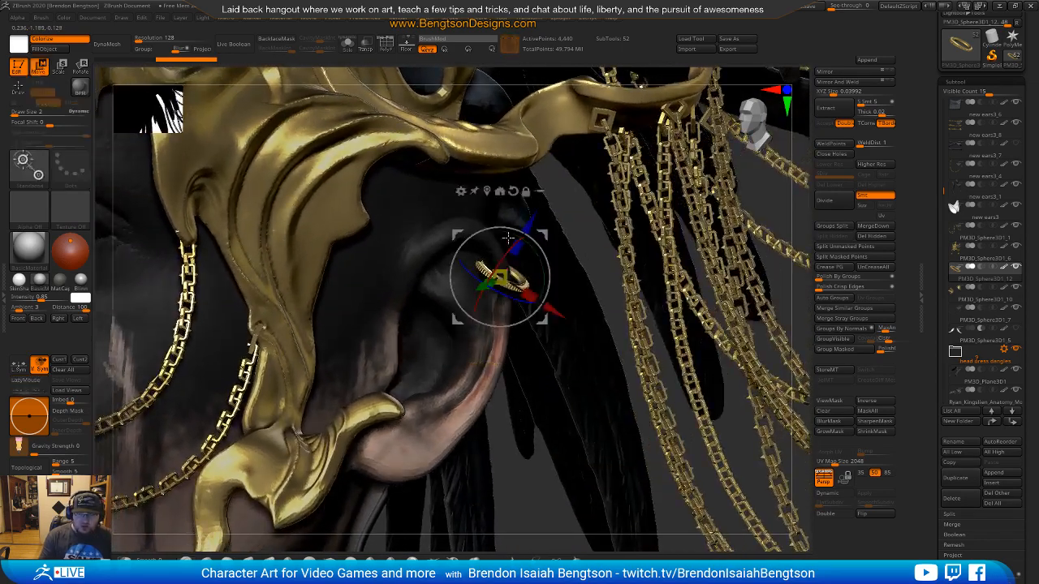
pyautogui.moveTo(543, 253); pyautogui.dragTo(541, 266)
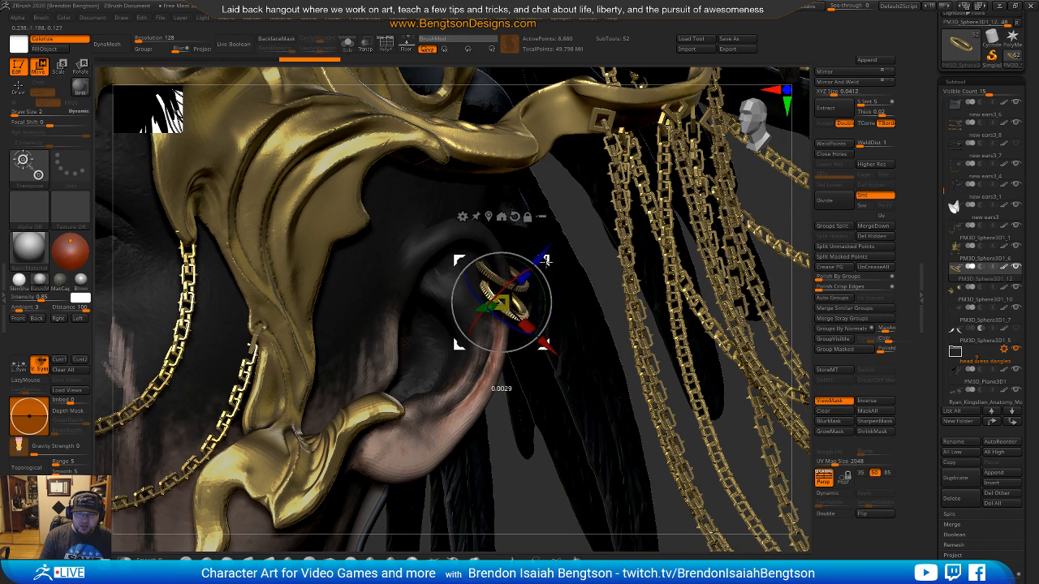
pyautogui.keyDown('ctrl'); pyautogui.moveTo(516, 492); pyautogui.dragTo(507, 375, button='right'); pyautogui.keyUp('ctrl')
pyautogui.press('q')
# Step: Scale the lower ear ring down slightly after comparing both rings with the whole head
pyautogui.moveTo(547, 456)
pyautogui.mouseDown()
pyautogui.moveTo(528, 422)
pyautogui.moveTo(543, 435)
pyautogui.moveTo(528, 439)
pyautogui.moveTo(538, 438)
pyautogui.mouseUp()
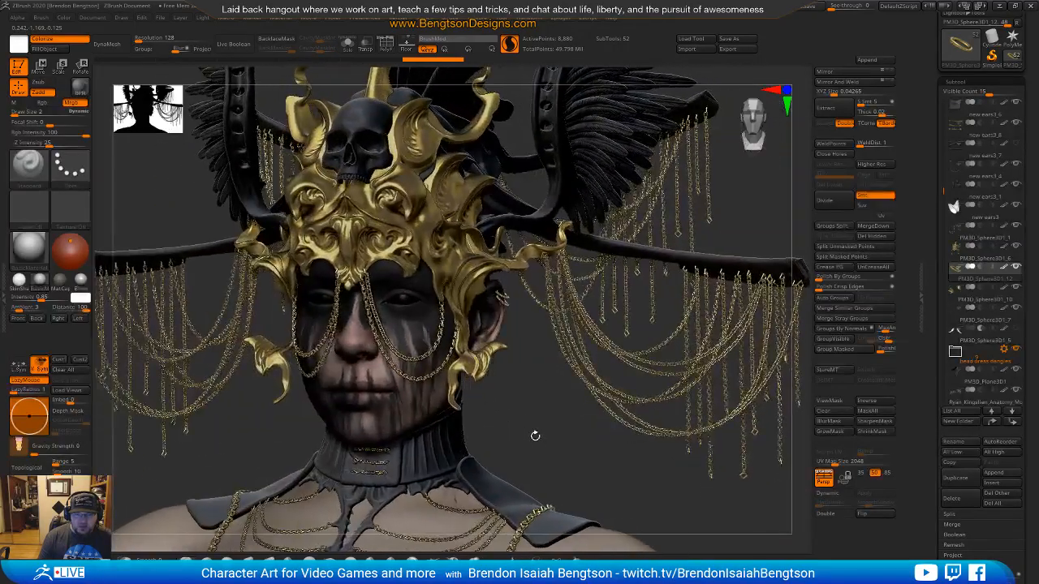
pyautogui.keyDown('alt'); pyautogui.moveTo(540, 438); pyautogui.dragTo(527, 380); pyautogui.keyUp('alt')
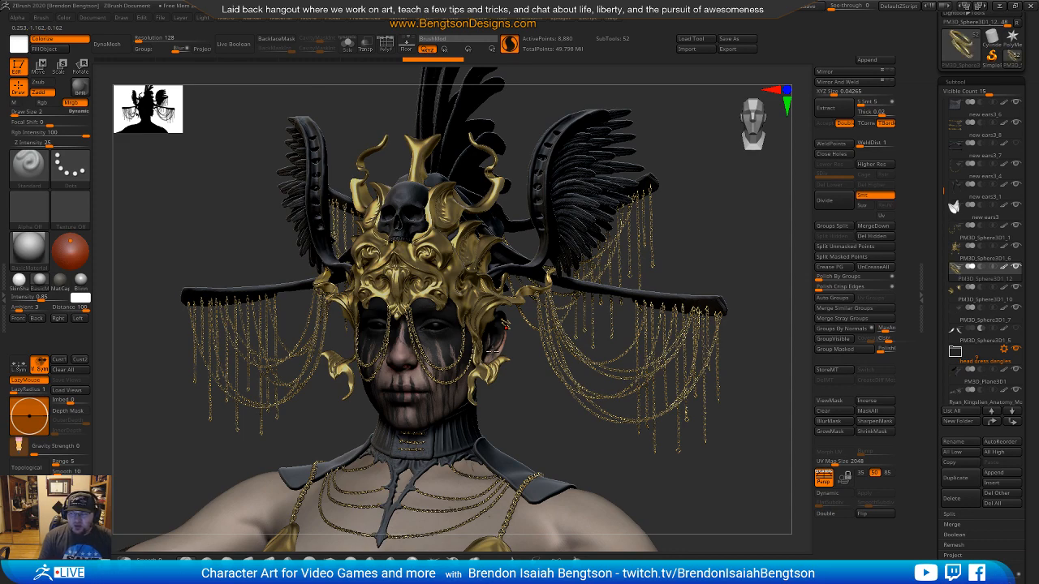
pyautogui.moveTo(536, 419); pyautogui.dragTo(483, 361)
pyautogui.keyDown('alt'); pyautogui.moveTo(523, 328); pyautogui.dragTo(506, 325); pyautogui.keyUp('alt')
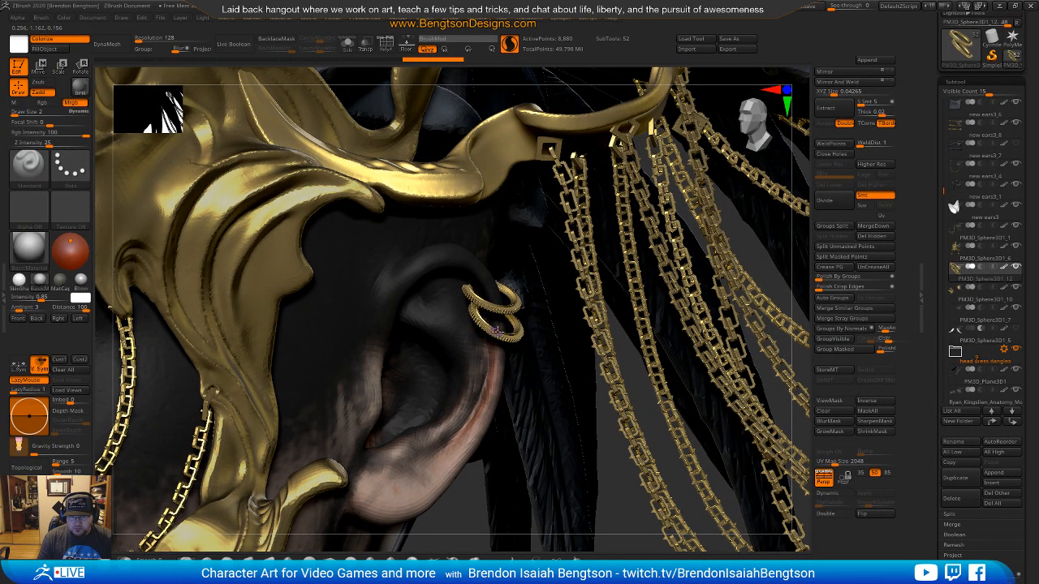
pyautogui.press('w')
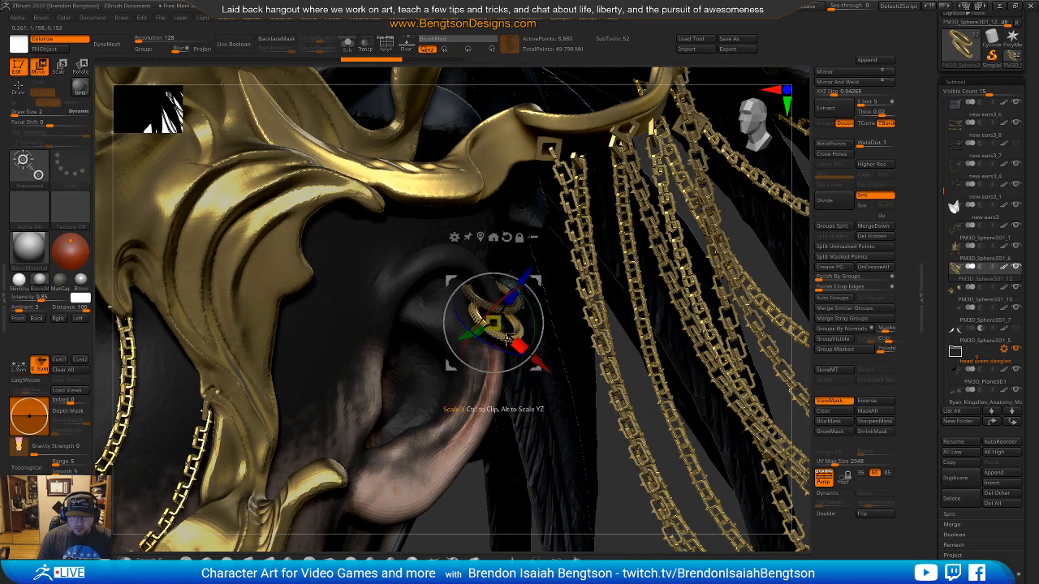
pyautogui.moveTo(492, 322); pyautogui.dragTo(492, 322)
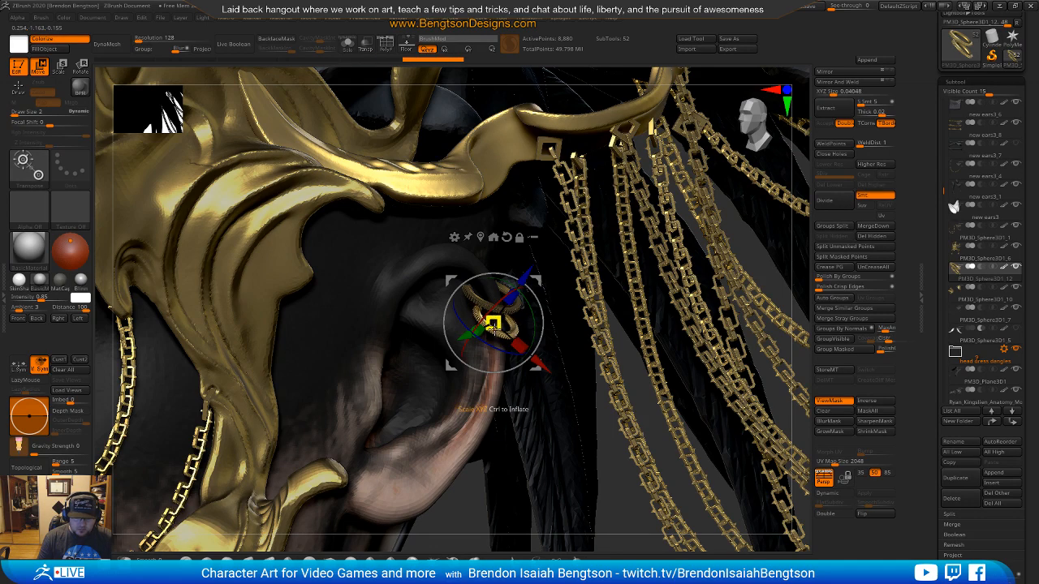
pyautogui.press('q')
pyautogui.press('f')
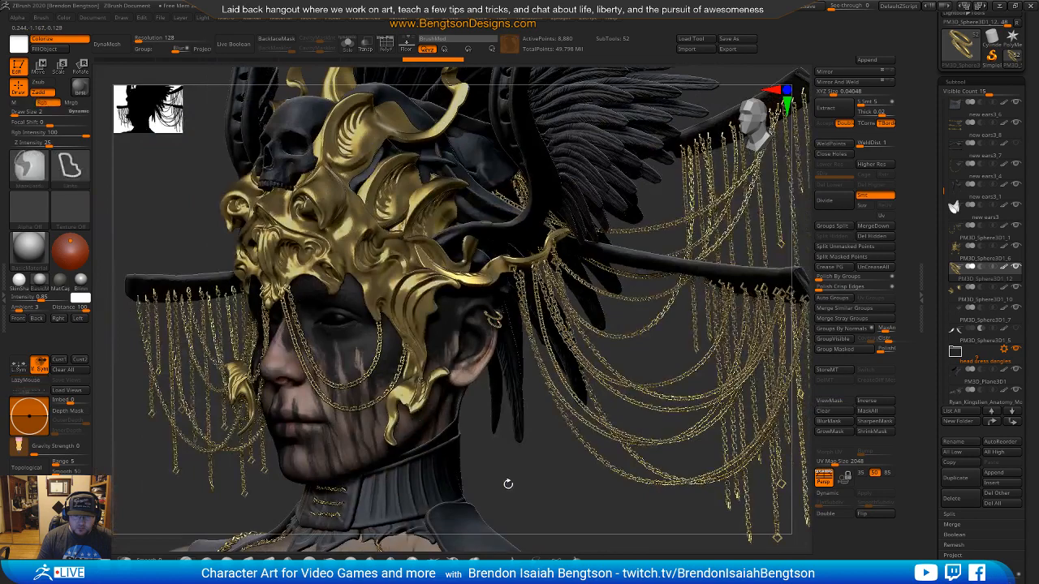
# Step: Examine the headdress silhouette, feathers, hanging chains and ear rings from the side, three-quarter and front views
pyautogui.moveTo(506, 485)
pyautogui.keyDown('shift'); pyautogui.mouseDown()
pyautogui.moveTo(516, 480)
pyautogui.moveTo(505, 421)
pyautogui.moveTo(502, 488)
pyautogui.moveTo(483, 458)
pyautogui.moveTo(456, 251)
pyautogui.moveTo(455, 327)
pyautogui.moveTo(472, 349)
pyautogui.mouseUp(); pyautogui.keyUp('shift')
pyautogui.moveTo(661, 288); pyautogui.dragTo(507, 307)
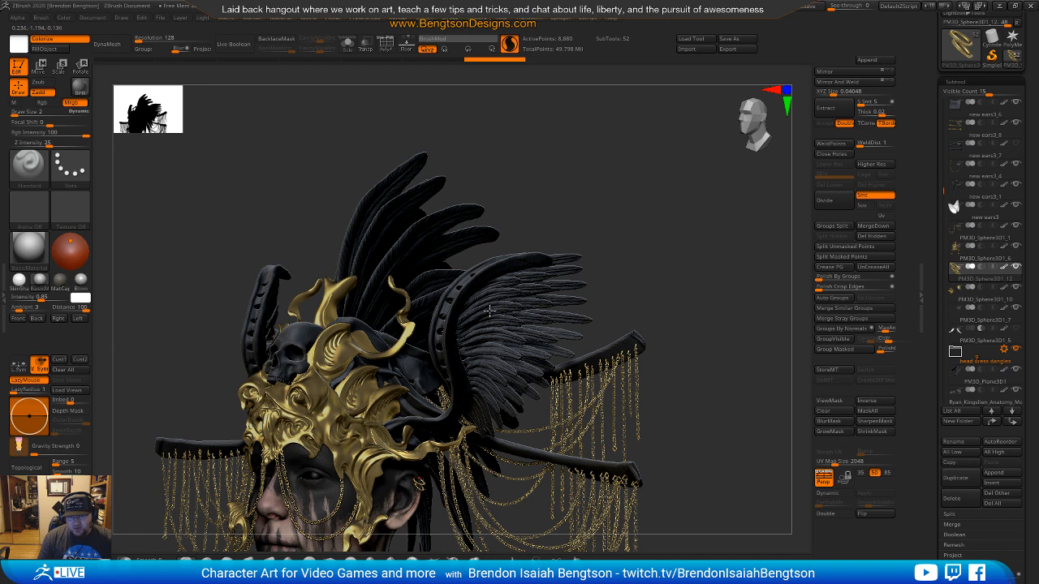
pyautogui.moveTo(495, 306); pyautogui.dragTo(542, 272)
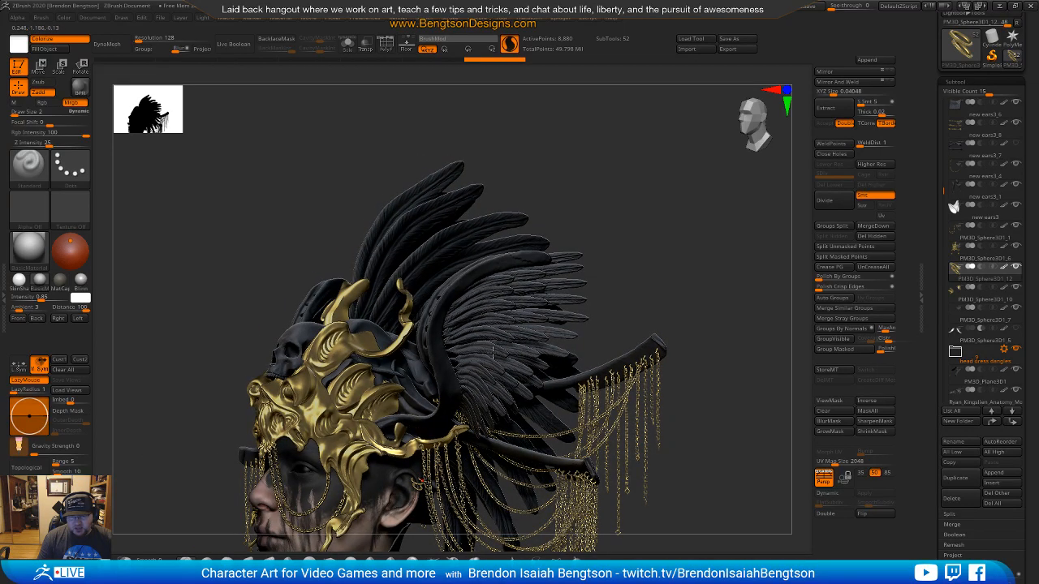
pyautogui.moveTo(611, 203); pyautogui.dragTo(500, 249)
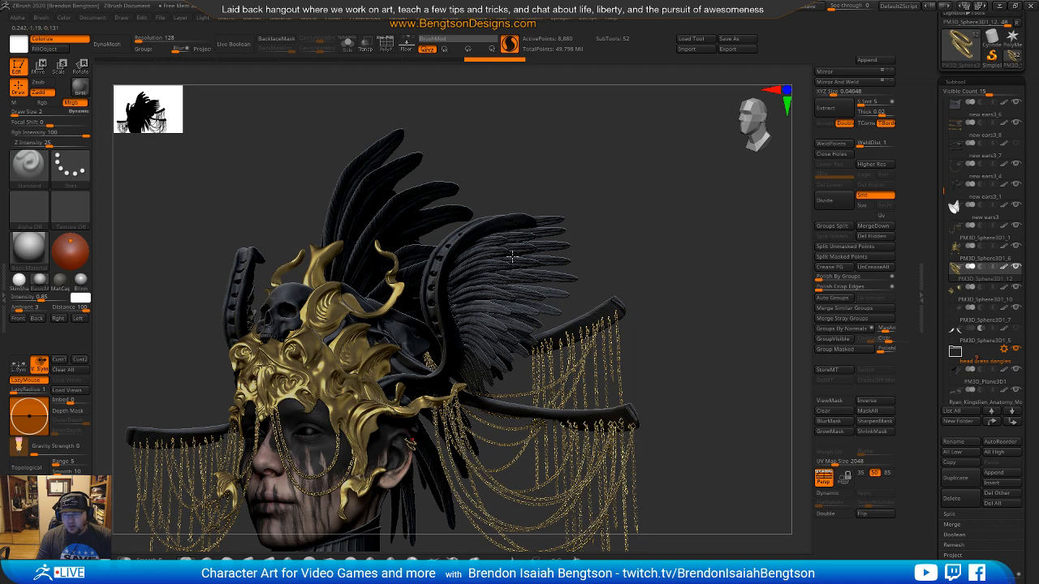
pyautogui.moveTo(612, 195); pyautogui.dragTo(419, 224)
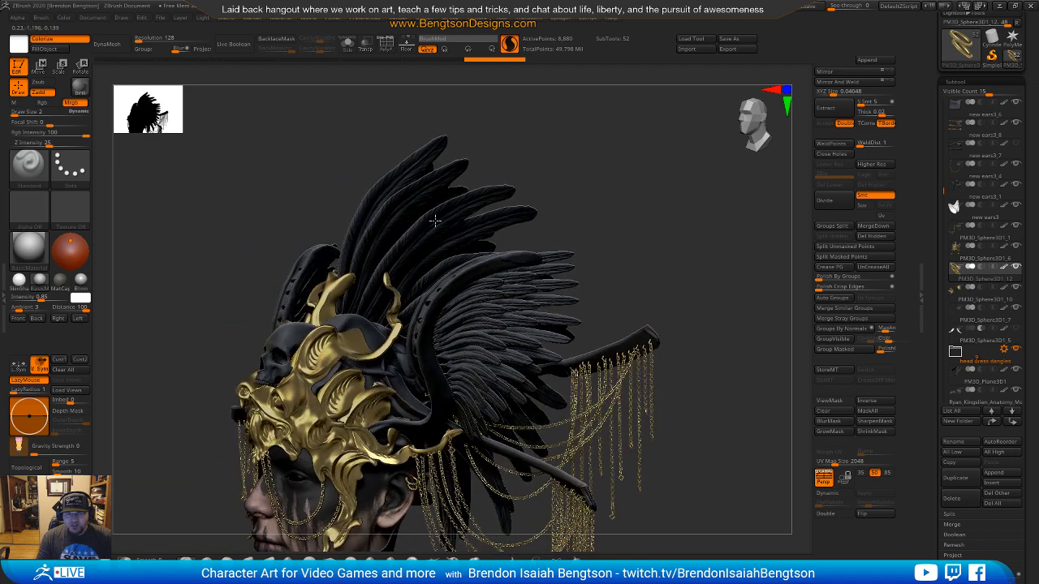
pyautogui.moveTo(622, 188); pyautogui.dragTo(417, 267)
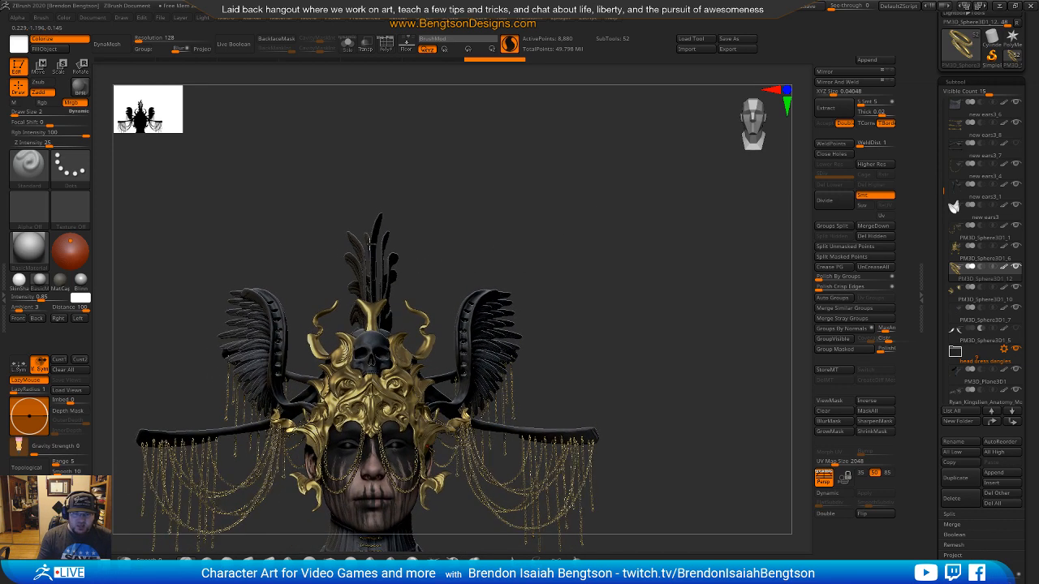
pyautogui.moveTo(447, 214); pyautogui.dragTo(366, 251)
pyautogui.moveTo(482, 195); pyautogui.dragTo(433, 204)
pyautogui.keyDown('alt'); pyautogui.moveTo(562, 171); pyautogui.dragTo(498, 180); pyautogui.keyUp('alt')
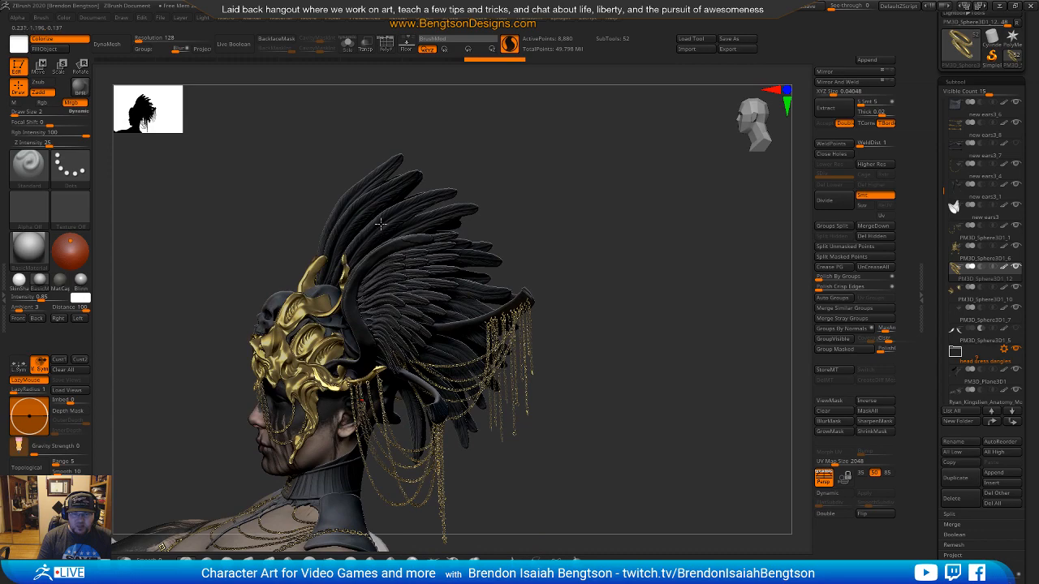
pyautogui.moveTo(536, 209); pyautogui.dragTo(605, 195)
pyautogui.keyDown('alt'); pyautogui.moveTo(324, 486); pyautogui.dragTo(380, 392, button='right'); pyautogui.keyUp('alt')
pyautogui.keyDown('alt'); pyautogui.moveTo(549, 289); pyautogui.dragTo(533, 418, button='right'); pyautogui.keyUp('alt')
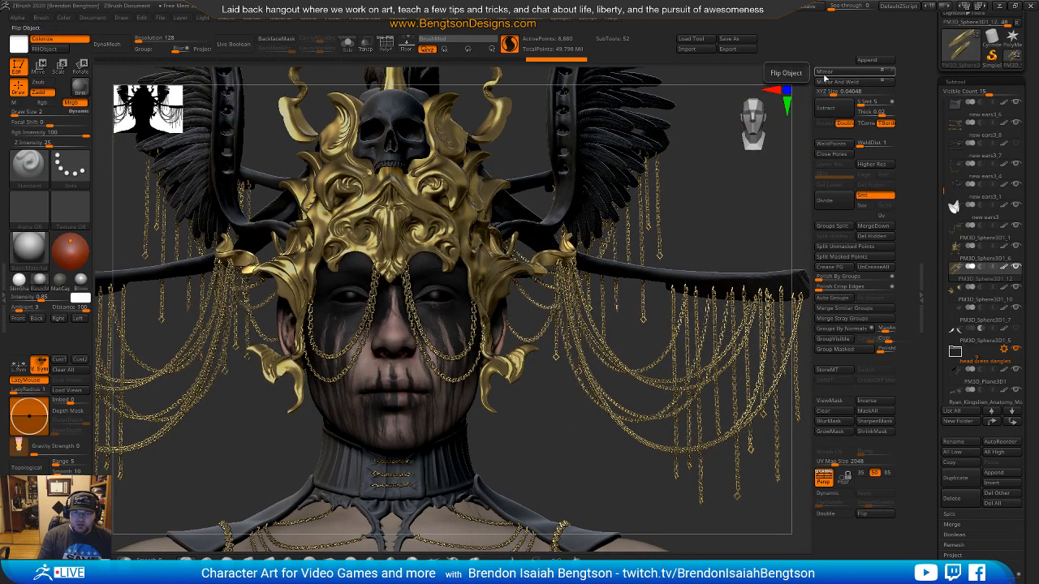
pyautogui.moveTo(575, 434); pyautogui.dragTo(530, 442, button='right')
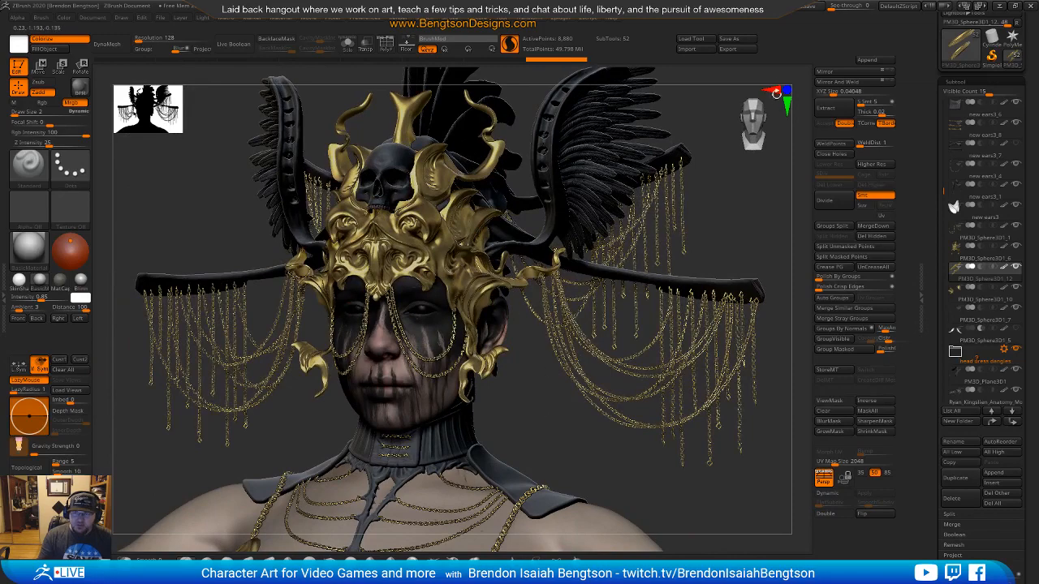
# Step: Mirror and weld the rings onto the opposite ear, and mask the original pair while the subtool is isolated
pyautogui.click(825, 83)
pyautogui.moveTo(513, 399); pyautogui.dragTo(529, 394)
pyautogui.hotkey('alt', 'shift', 's')
pyautogui.moveTo(357, 260)
pyautogui.keyDown('ctrl'); pyautogui.keyDown('alt'); pyautogui.mouseDown()
pyautogui.moveTo(311, 259)
pyautogui.moveTo(297, 362)
pyautogui.moveTo(381, 250)
pyautogui.mouseUp(); pyautogui.keyUp('alt'); pyautogui.keyUp('ctrl')
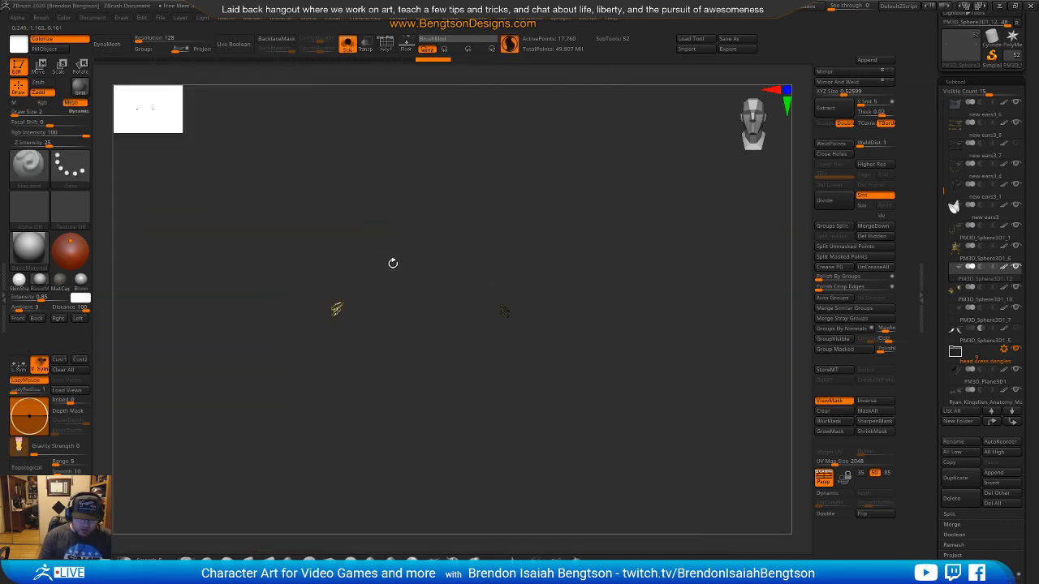
pyautogui.hotkey('alt', 'shift', 's')
# Step: Centre the transform gizmo on the unmasked mirrored rings and reset its orientation
pyautogui.moveTo(381, 301); pyautogui.dragTo(364, 343, button='right')
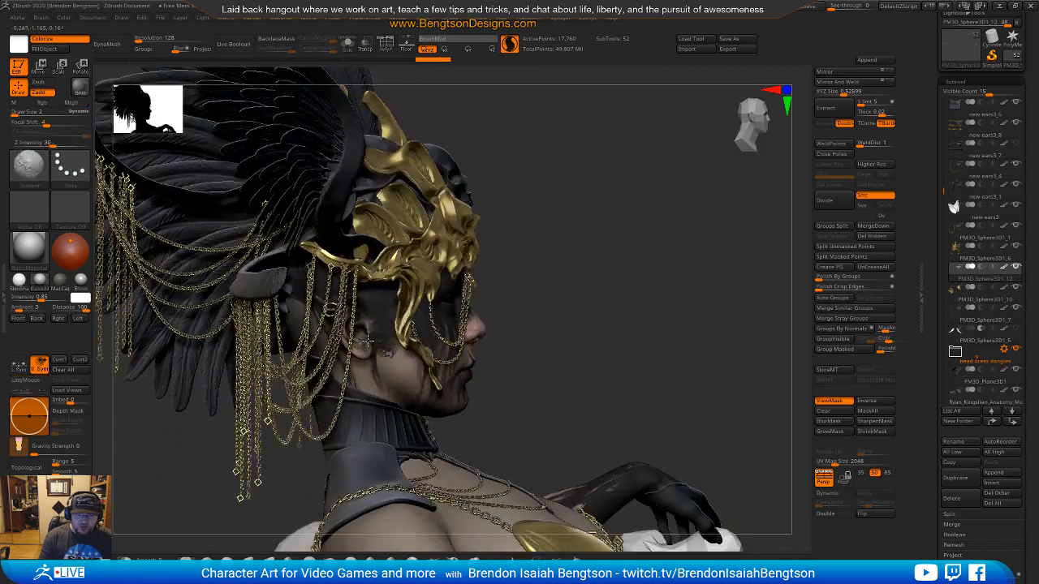
pyautogui.press('w')
pyautogui.moveTo(385, 270); pyautogui.dragTo(396, 277)
pyautogui.keyDown('ctrl'); pyautogui.moveTo(352, 353); pyautogui.dragTo(357, 464, button='right'); pyautogui.keyUp('ctrl')
pyautogui.moveTo(385, 303); pyautogui.dragTo(365, 294)
pyautogui.moveTo(447, 278); pyautogui.dragTo(238, 416, button='right')
pyautogui.keyDown('ctrl'); pyautogui.moveTo(253, 484); pyautogui.dragTo(251, 358, button='right'); pyautogui.keyUp('ctrl')
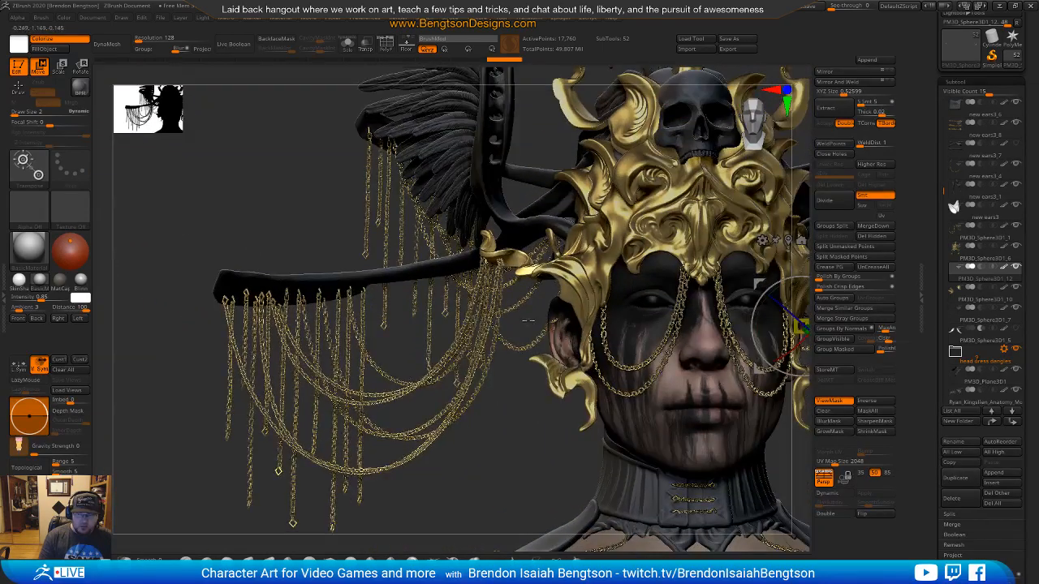
pyautogui.keyDown('alt'); pyautogui.moveTo(548, 212); pyautogui.dragTo(365, 207, button='right'); pyautogui.keyUp('alt')
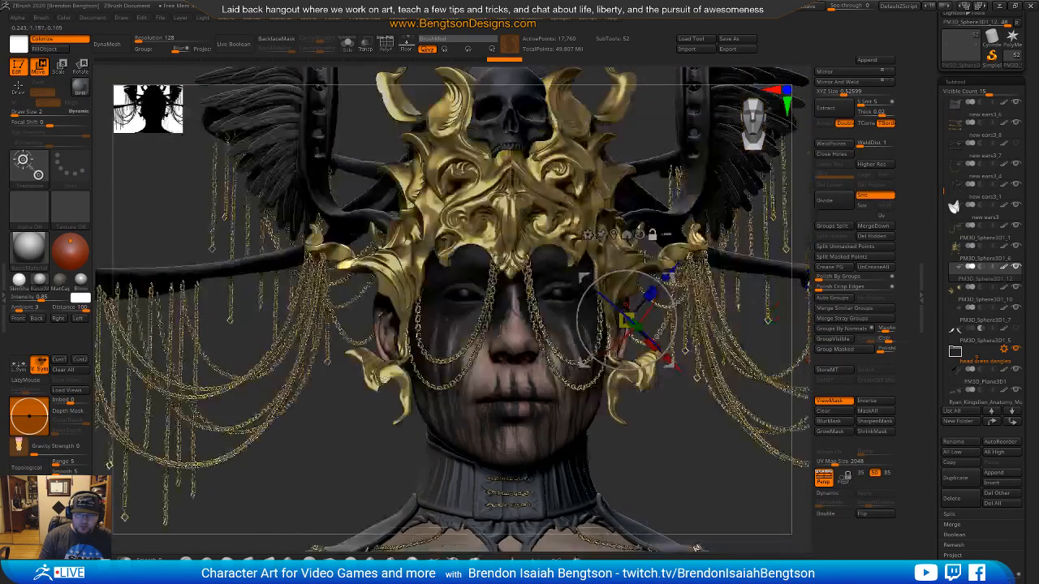
pyautogui.click(614, 235)
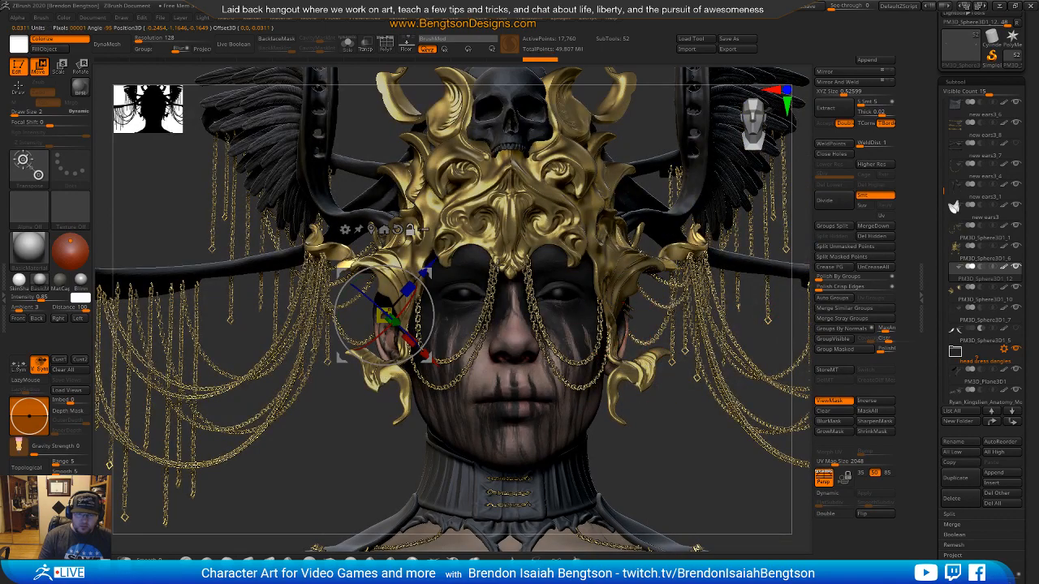
pyautogui.click(397, 230)
# Step: Move the mirrored rings outward so they sit on the rim of the ear
pyautogui.keyDown('ctrl'); pyautogui.moveTo(336, 493); pyautogui.dragTo(385, 402, button='right'); pyautogui.keyUp('ctrl')
pyautogui.moveTo(336, 358); pyautogui.dragTo(382, 358, button='right')
pyautogui.moveTo(323, 315); pyautogui.dragTo(304, 316)
pyautogui.moveTo(301, 455)
pyautogui.mouseDown(button='right')
pyautogui.moveTo(360, 455)
pyautogui.moveTo(292, 452)
pyautogui.mouseUp(button='right')
pyautogui.moveTo(355, 332); pyautogui.dragTo(320, 424, button='right')
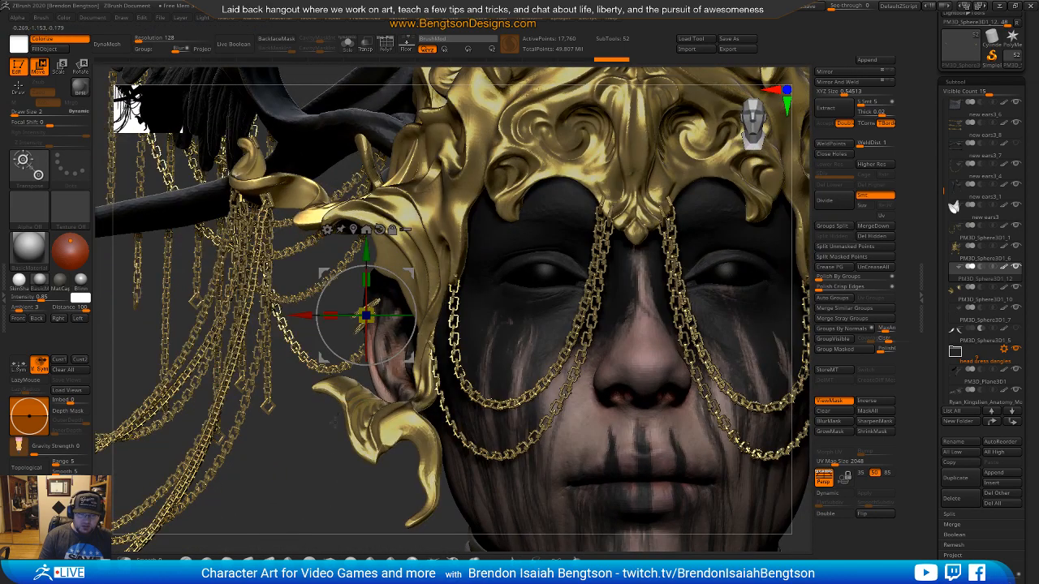
pyautogui.moveTo(324, 476); pyautogui.dragTo(422, 474, button='right')
pyautogui.keyDown('alt'); pyautogui.moveTo(305, 448); pyautogui.dragTo(245, 467, button='right'); pyautogui.keyUp('alt')
pyautogui.moveTo(353, 286); pyautogui.dragTo(352, 289)
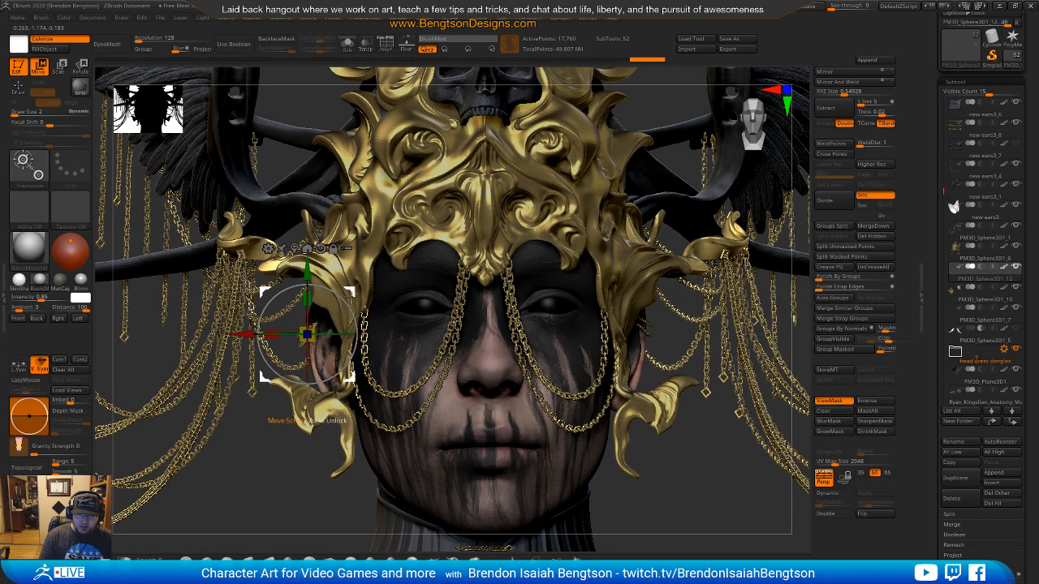
pyautogui.moveTo(270, 480)
pyautogui.mouseDown(button='right')
pyautogui.moveTo(287, 492)
pyautogui.moveTo(257, 468)
pyautogui.moveTo(258, 447)
pyautogui.moveTo(270, 476)
pyautogui.mouseUp(button='right')
pyautogui.press('q')
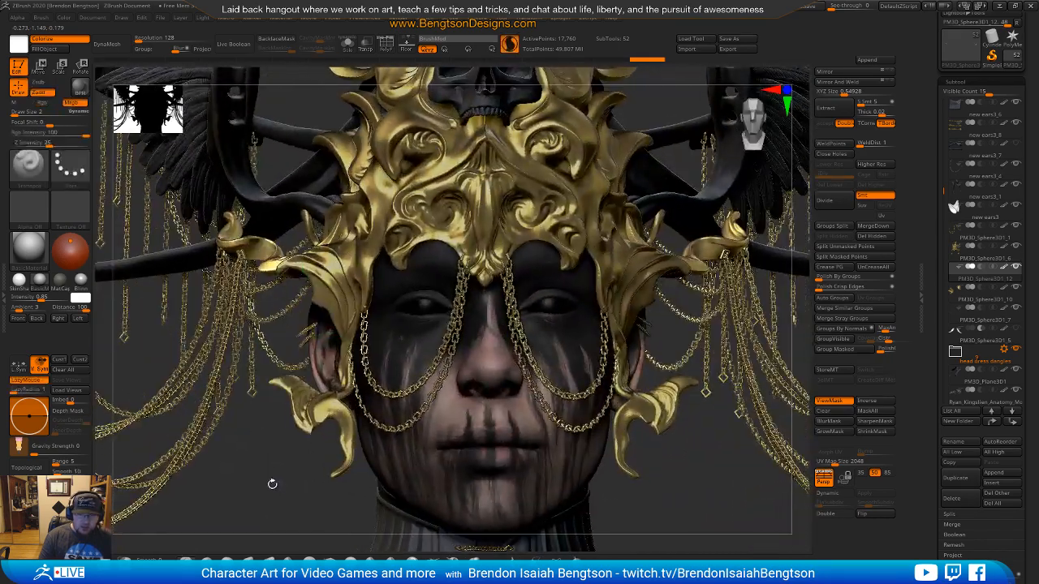
# Step: Select the neck collar subtool and choose the IMM SteamGears brush
pyautogui.keyDown('ctrl'); pyautogui.moveTo(273, 399); pyautogui.dragTo(318, 347, button='right'); pyautogui.keyUp('ctrl')
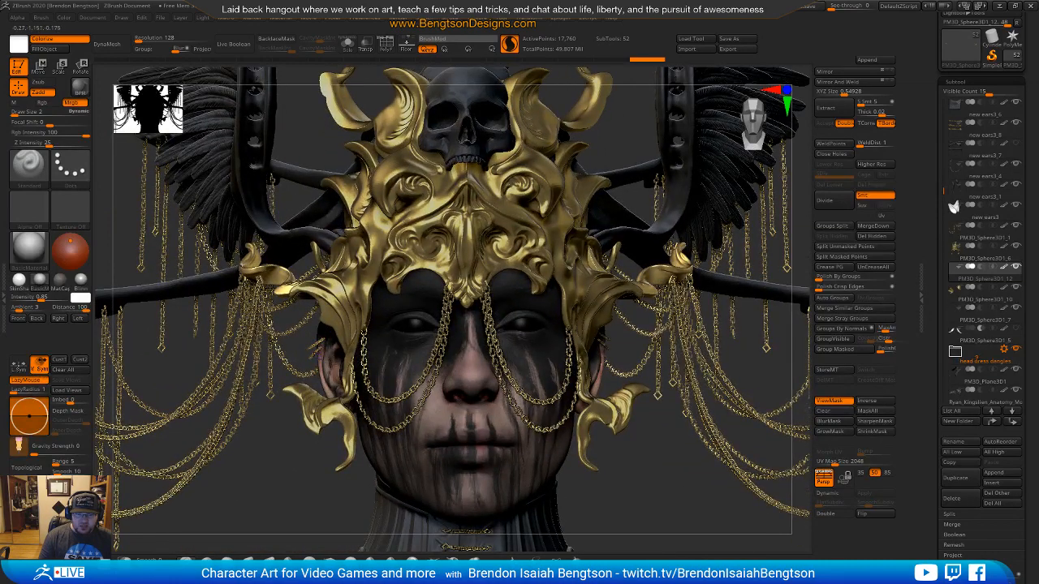
pyautogui.moveTo(656, 489); pyautogui.dragTo(589, 357, button='right')
pyautogui.keyDown('alt'); pyautogui.moveTo(540, 449); pyautogui.dragTo(539, 452, button='right'); pyautogui.keyUp('alt')
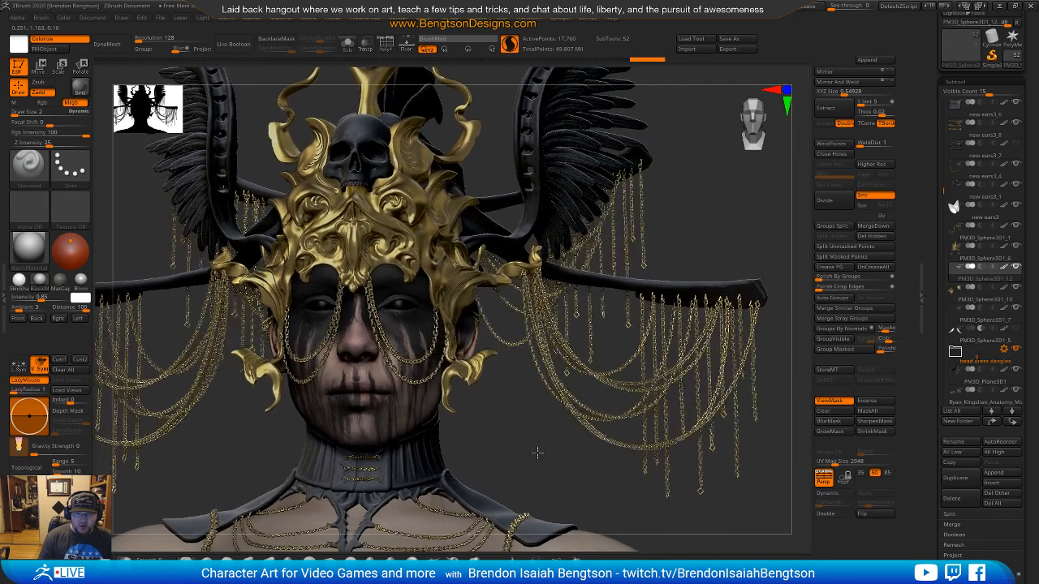
pyautogui.keyDown('alt'); pyautogui.moveTo(372, 392); pyautogui.dragTo(449, 315, button='right'); pyautogui.keyUp('alt')
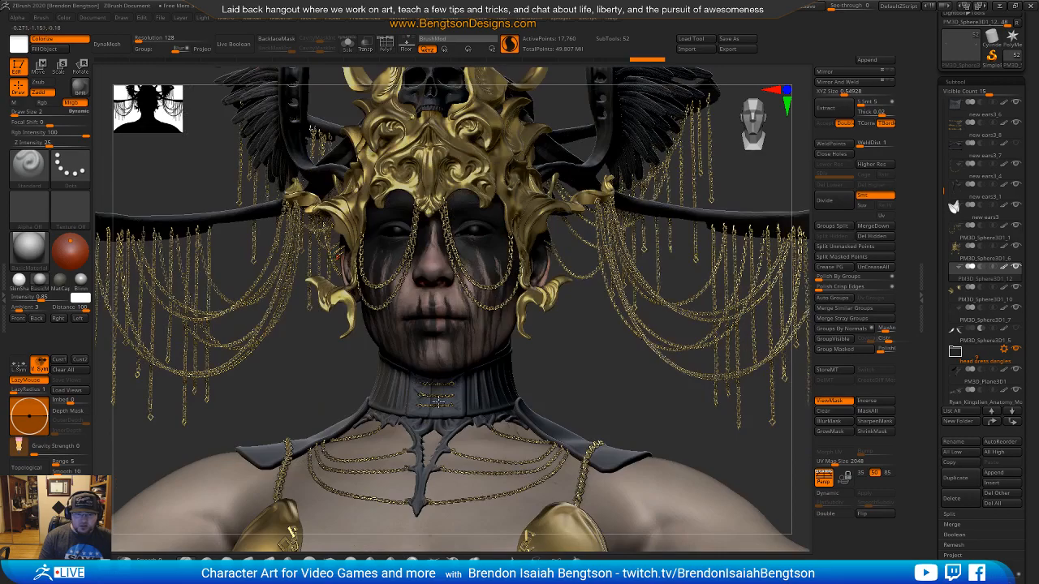
pyautogui.moveTo(437, 400); pyautogui.dragTo(441, 367, button='right')
pyautogui.keyDown('alt'); pyautogui.click(439, 368); pyautogui.keyUp('alt')
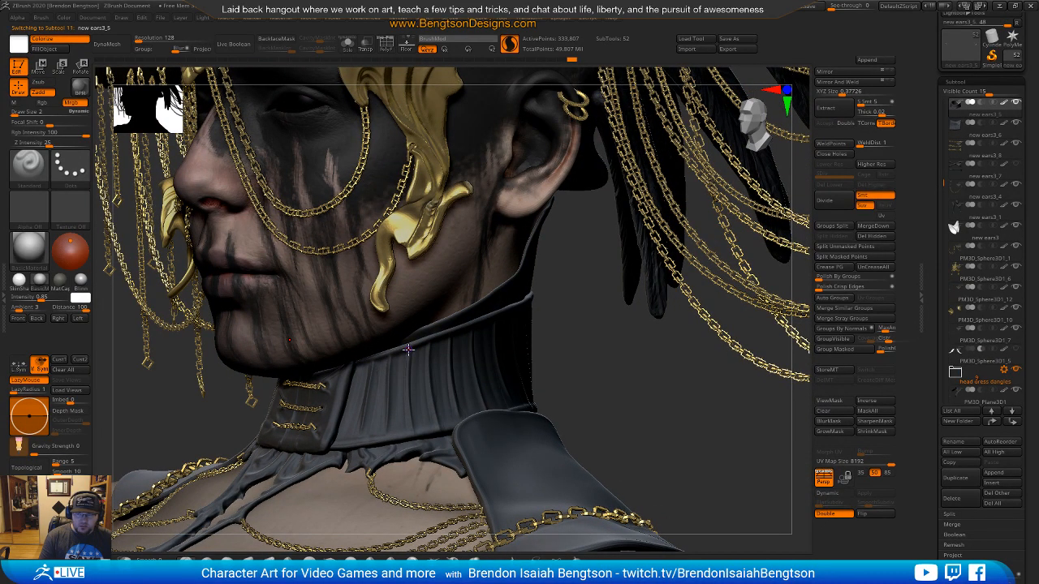
pyautogui.press('b')
pyautogui.press('i')
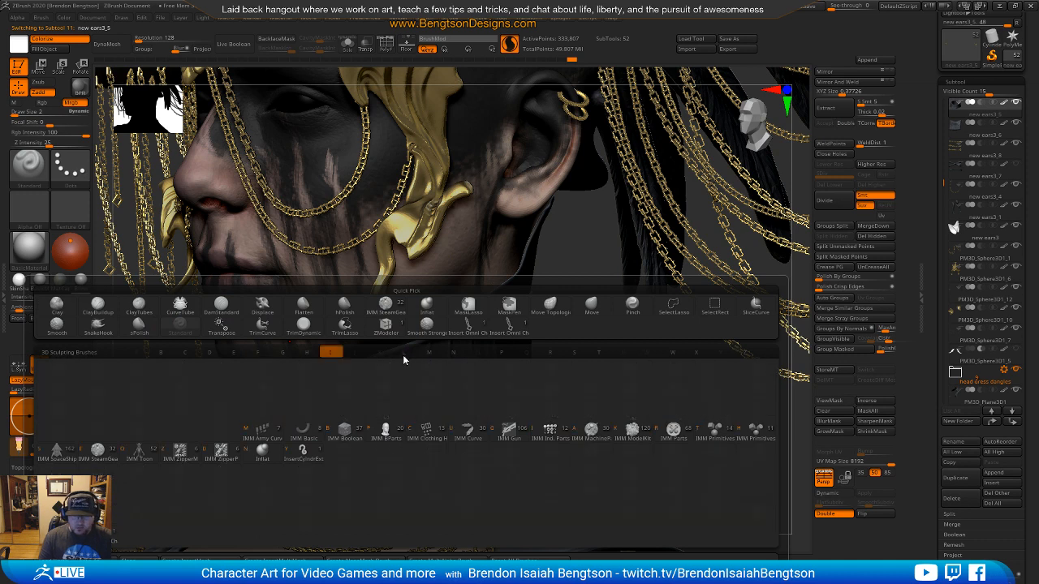
pyautogui.click(99, 451)
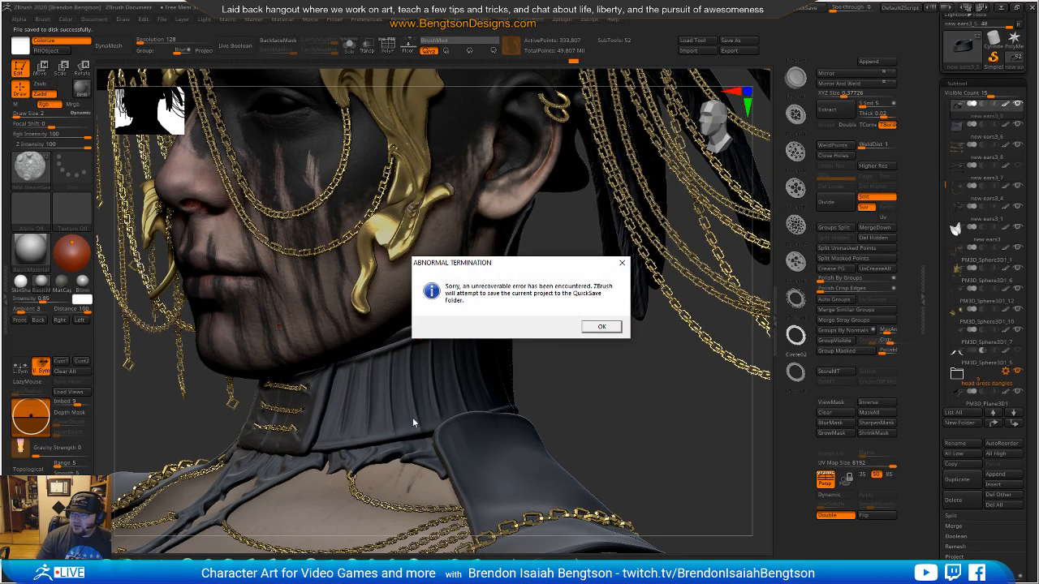
# Step: Dismiss the crash messages, return to the relaunched ZBrush and open Recovered_Tool.ZTL from the QuickSave files
pyautogui.click(599, 327)
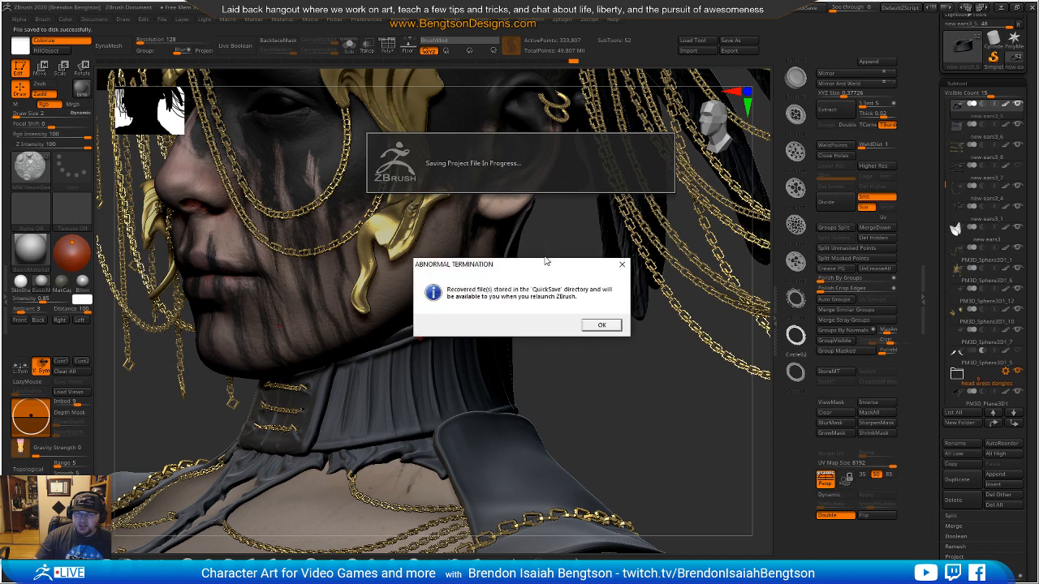
pyautogui.click(591, 328)
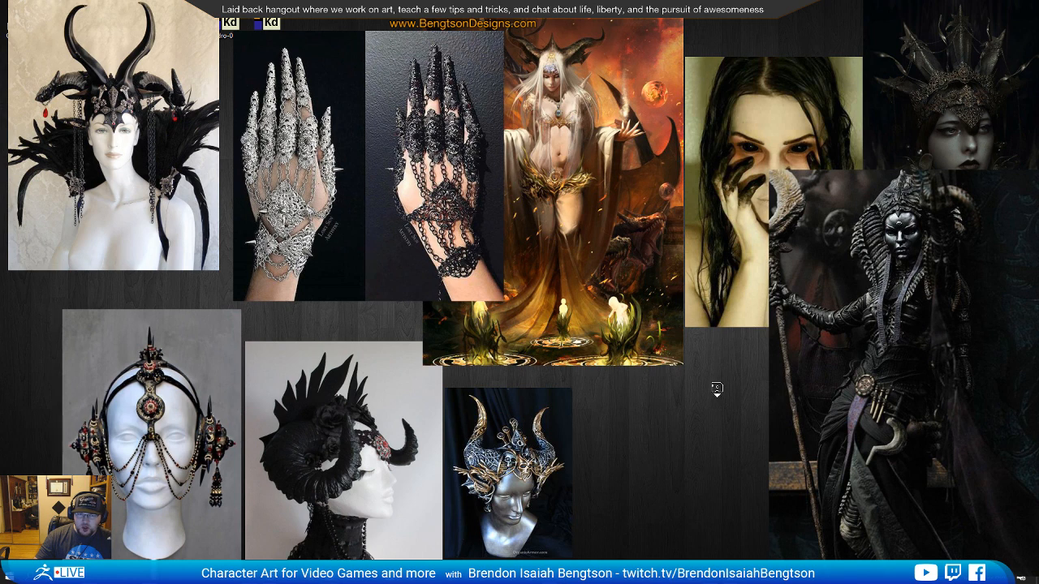
pyautogui.hotkey('alt', 'Tab')
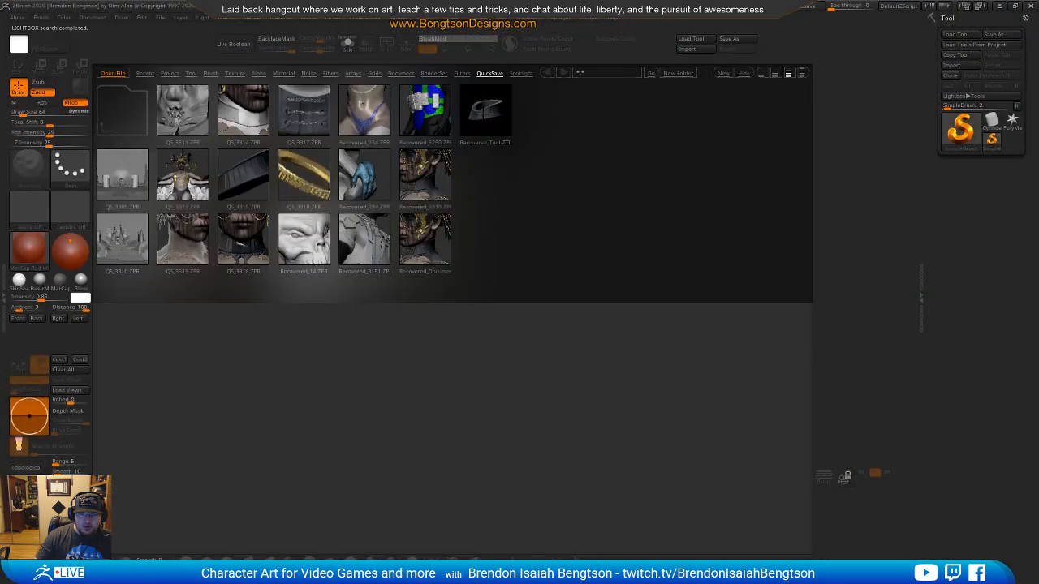
pyautogui.doubleClick(485, 112)
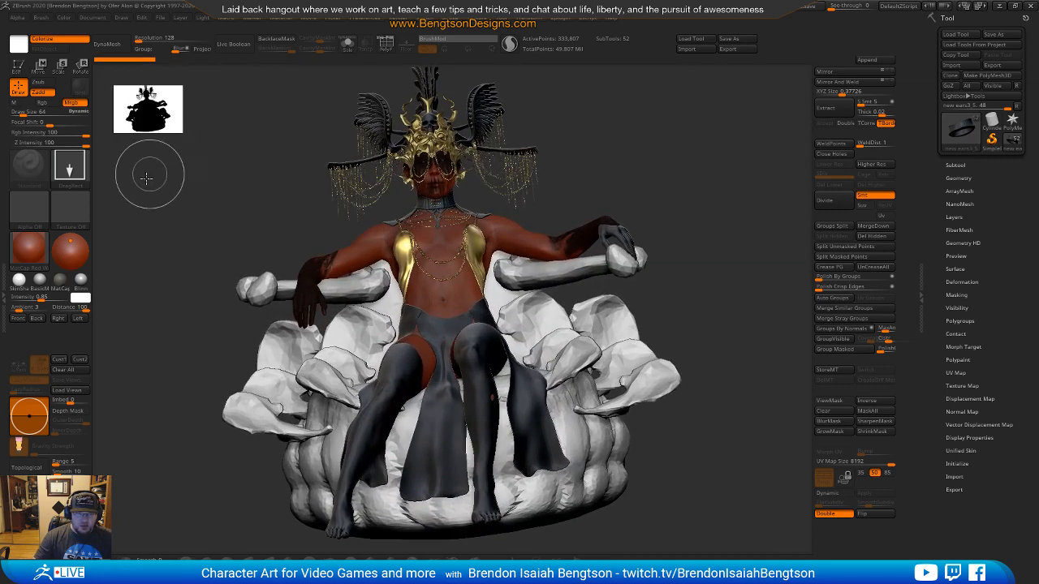
# Step: Put the recovered character tool into Edit mode and switch its material to BasicMaterial
pyautogui.press('t')
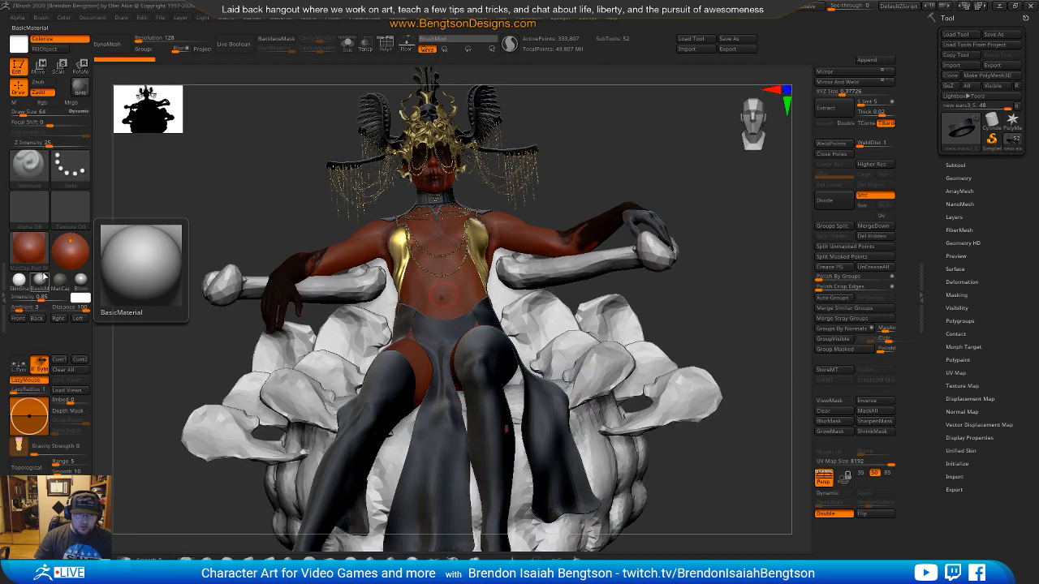
pyautogui.click(41, 278)
pyautogui.keyDown('alt'); pyautogui.moveTo(453, 106); pyautogui.dragTo(436, 185); pyautogui.keyUp('alt')
pyautogui.moveTo(430, 373); pyautogui.dragTo(448, 373, button='right')
pyautogui.keyDown('ctrl'); pyautogui.moveTo(410, 239); pyautogui.dragTo(460, 409, button='right'); pyautogui.keyUp('ctrl')
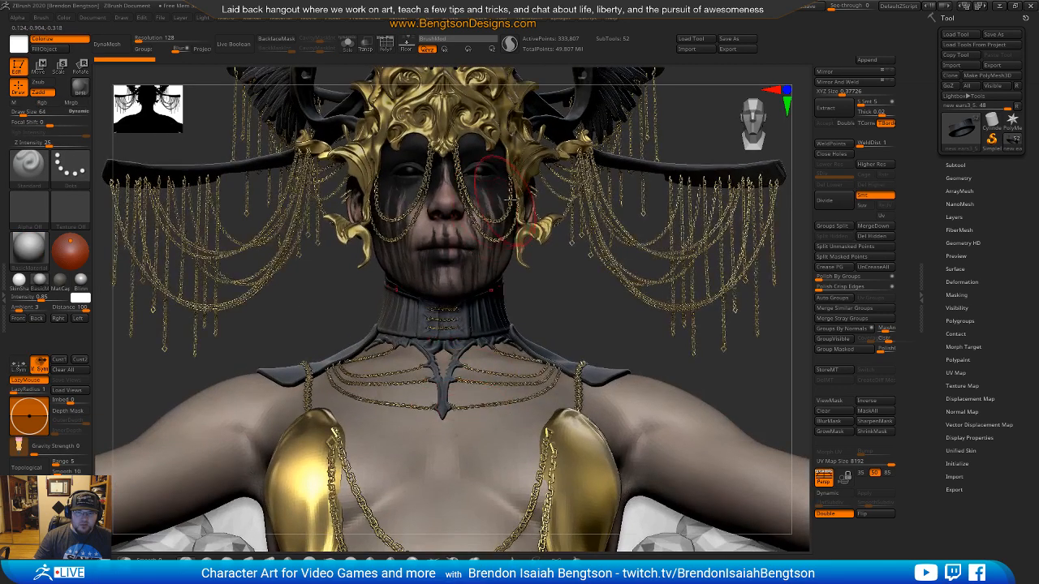
pyautogui.keyDown('alt'); pyautogui.moveTo(484, 290); pyautogui.dragTo(451, 347, button='right'); pyautogui.keyUp('alt')
pyautogui.keyDown('alt'); pyautogui.moveTo(487, 240); pyautogui.dragTo(456, 307, button='right'); pyautogui.keyUp('alt')
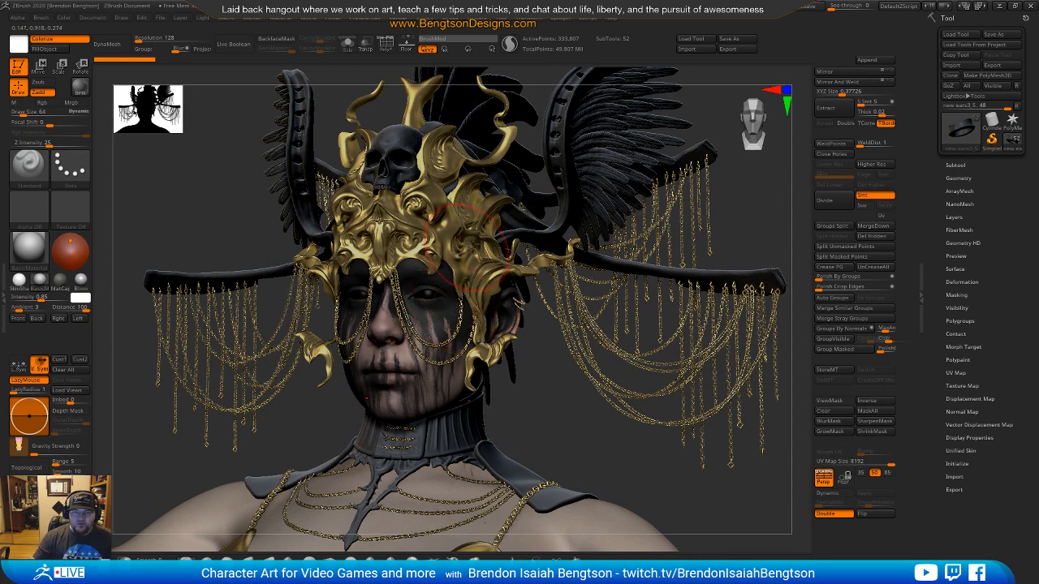
# Step: Open the save dialog for the recovered tool and dismiss it without saving
pyautogui.click(729, 38)
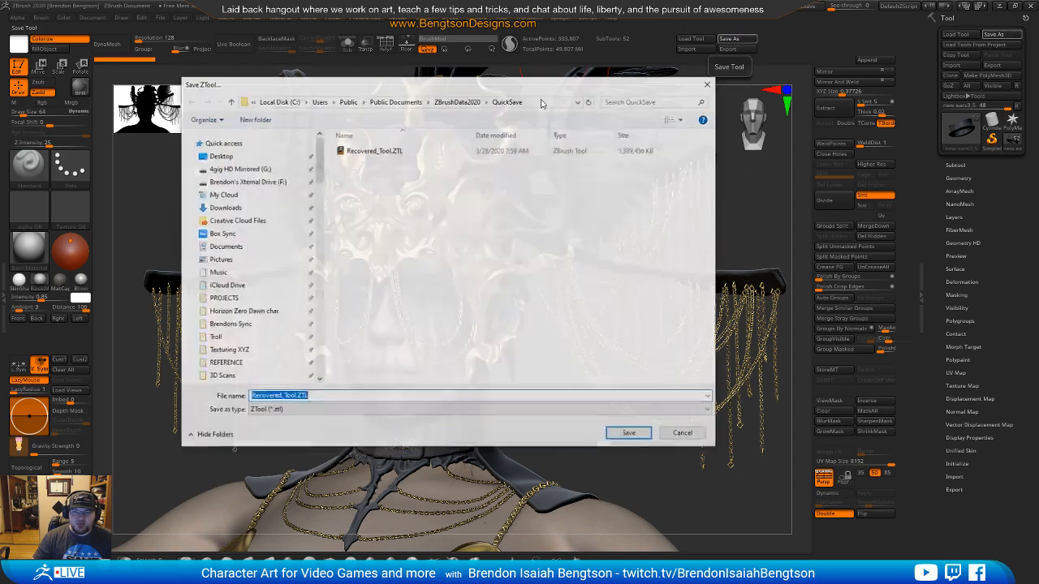
pyautogui.press('Escape')
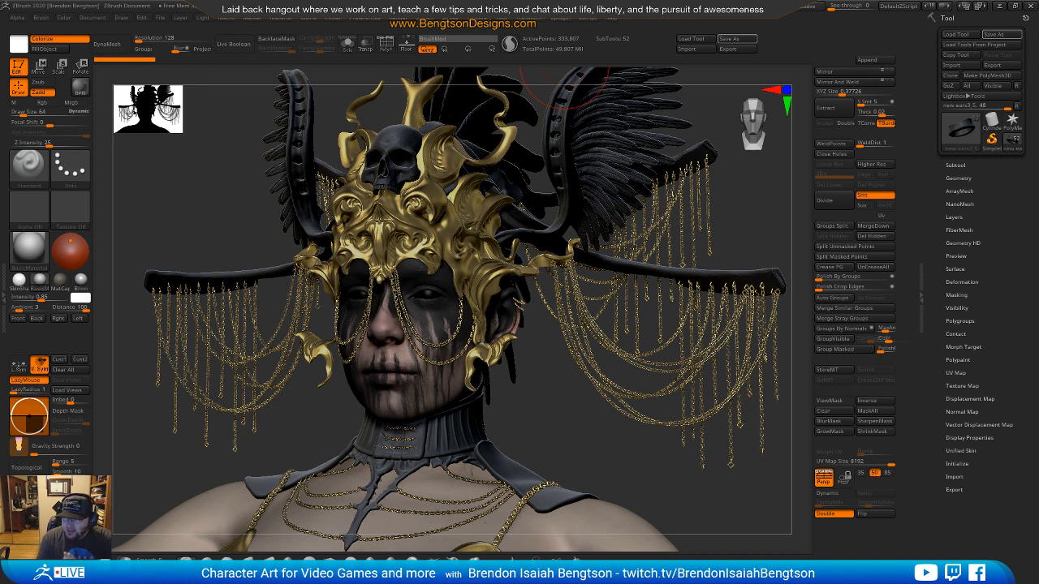
# Step: Examine the recovered figure on its throne from the front and side, including the headdress, hanging chains and collar up close
pyautogui.keyDown('ctrl'); pyautogui.moveTo(556, 422); pyautogui.dragTo(512, 330, button='right'); pyautogui.keyUp('ctrl')
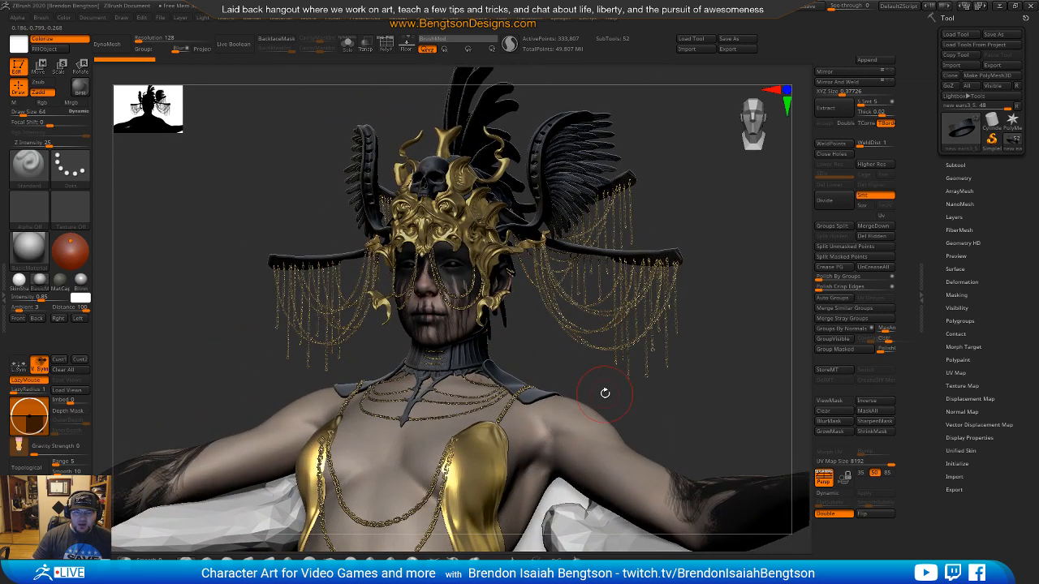
pyautogui.keyDown('ctrl'); pyautogui.moveTo(584, 427); pyautogui.dragTo(568, 322, button='right'); pyautogui.keyUp('ctrl')
pyautogui.keyDown('alt'); pyautogui.moveTo(535, 430); pyautogui.dragTo(493, 302, button='right'); pyautogui.keyUp('alt')
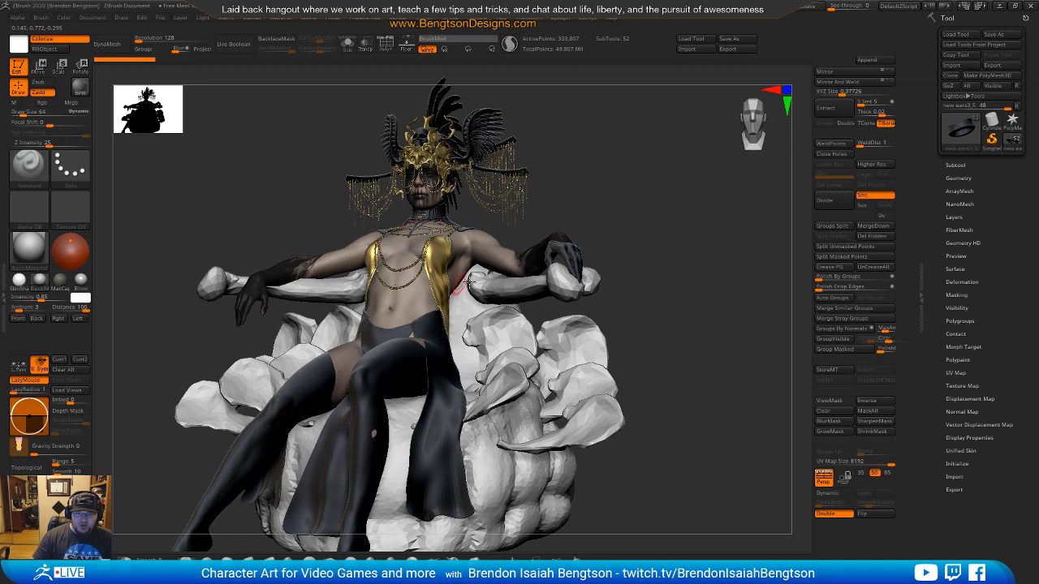
pyautogui.moveTo(615, 325); pyautogui.dragTo(520, 367)
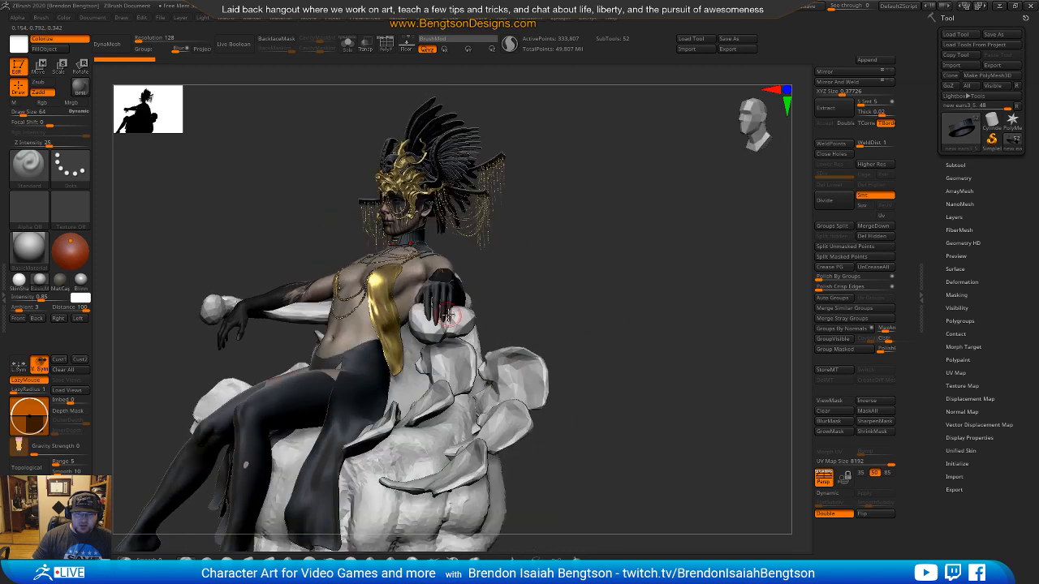
pyautogui.moveTo(422, 391); pyautogui.dragTo(513, 272, button='right')
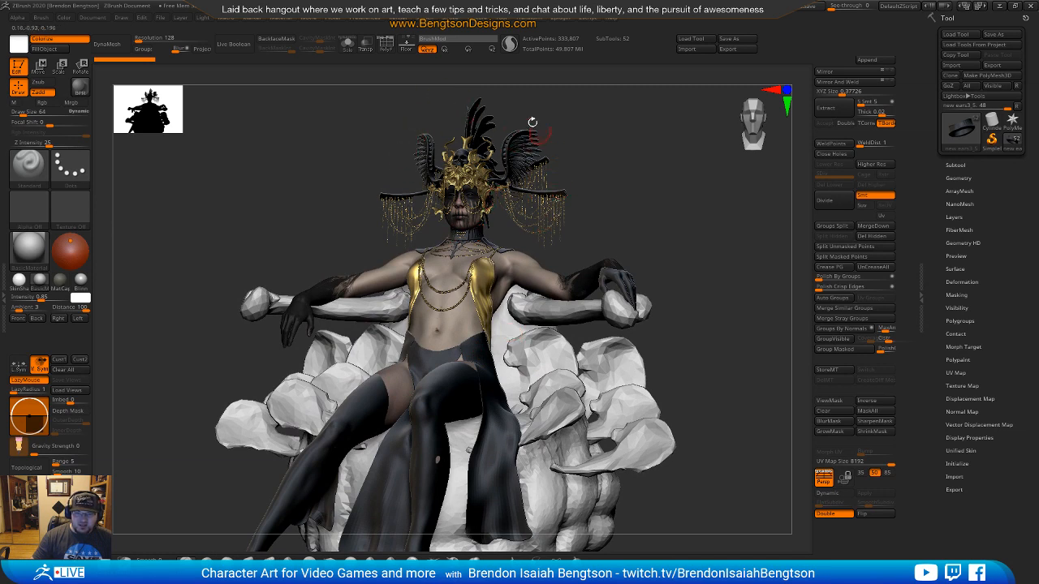
pyautogui.moveTo(563, 332); pyautogui.dragTo(532, 364, button='right')
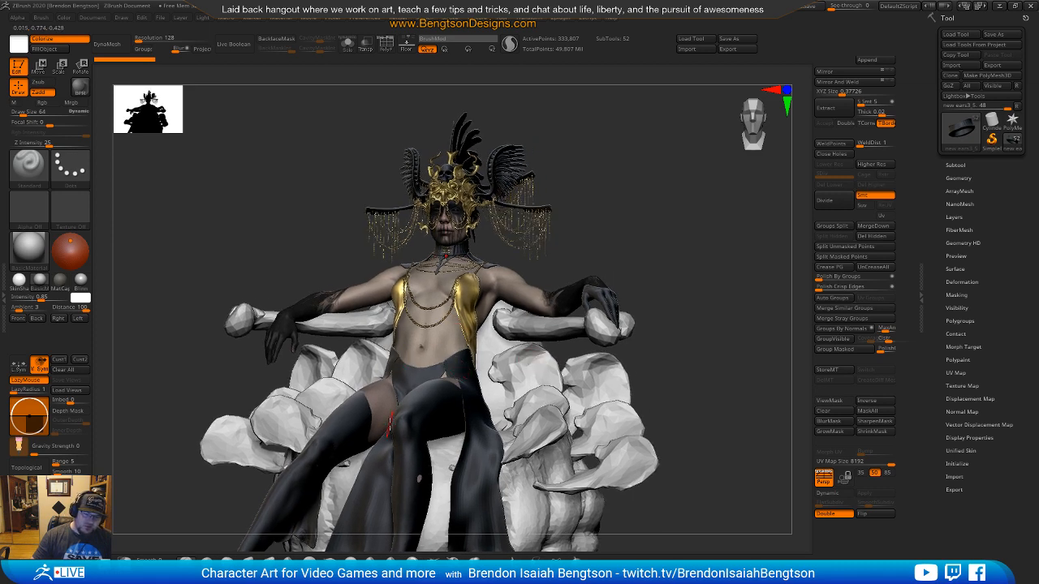
pyautogui.moveTo(497, 445)
pyautogui.mouseDown(button='right')
pyautogui.moveTo(519, 454)
pyautogui.moveTo(464, 447)
pyautogui.moveTo(496, 440)
pyautogui.mouseUp(button='right')
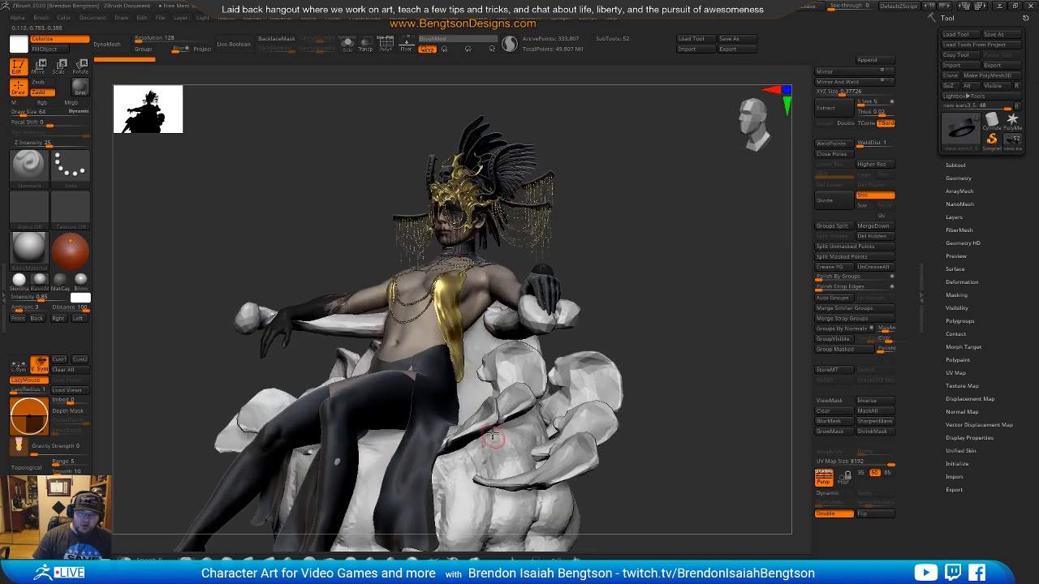
pyautogui.keyDown('ctrl'); pyautogui.moveTo(452, 305); pyautogui.dragTo(498, 323, button='right'); pyautogui.keyUp('ctrl')
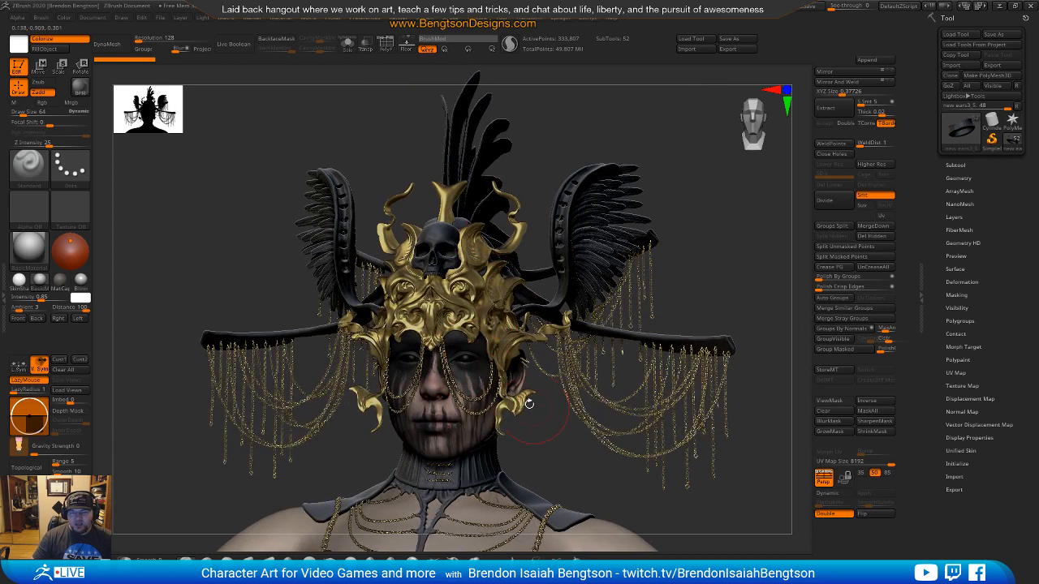
pyautogui.keyDown('alt'); pyautogui.moveTo(545, 418); pyautogui.dragTo(508, 393, button='right'); pyautogui.keyUp('alt')
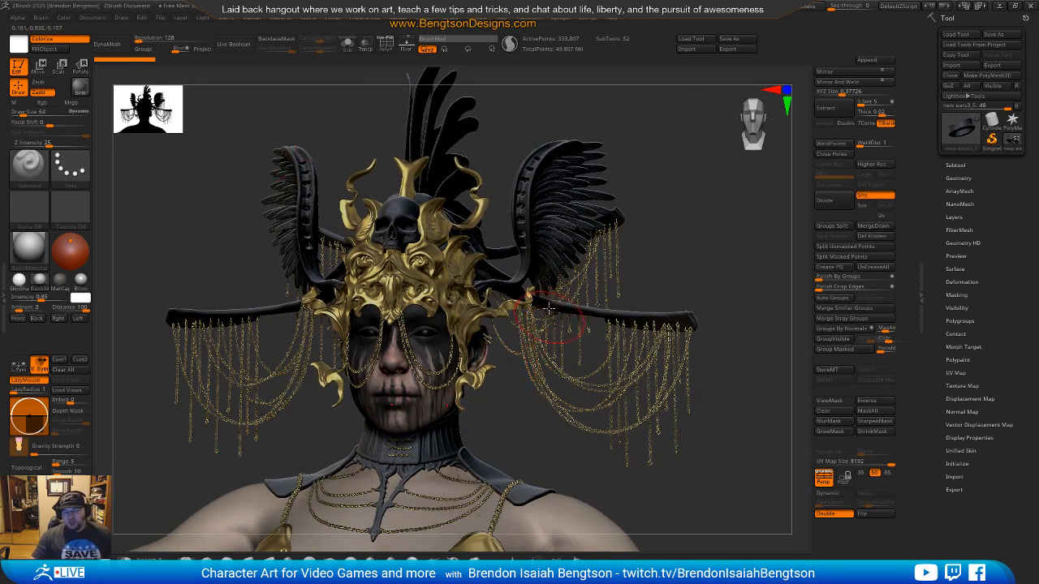